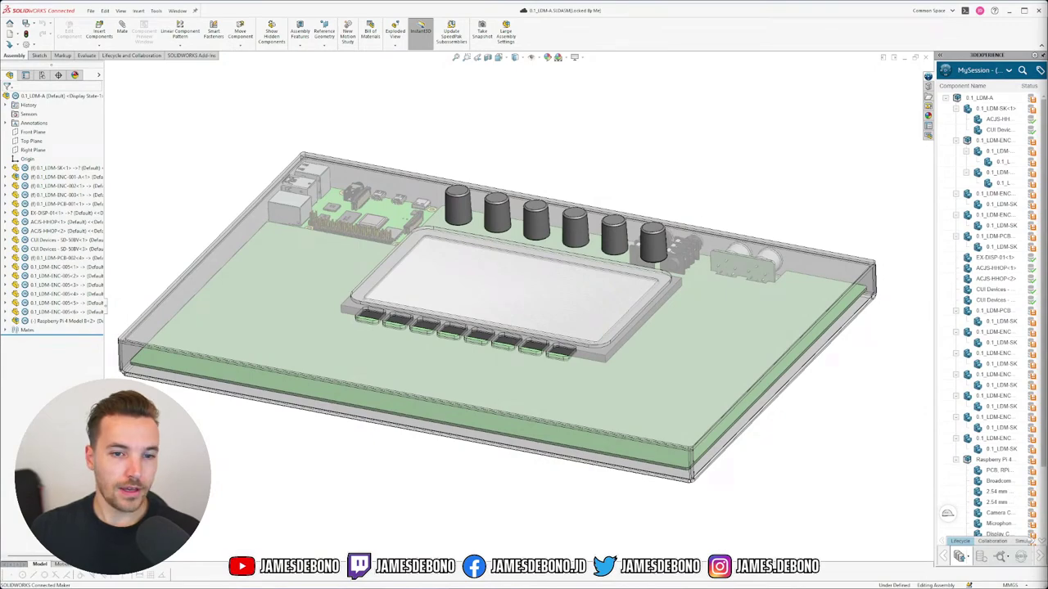
# Examine the whole enclosure assembly from several sides, including its knobs, display, button row and rear connectors.
pyautogui.moveTo(555, 376); pyautogui.dragTo(653, 364, button='middle')
pyautogui.scroll(-3, 643, 367)
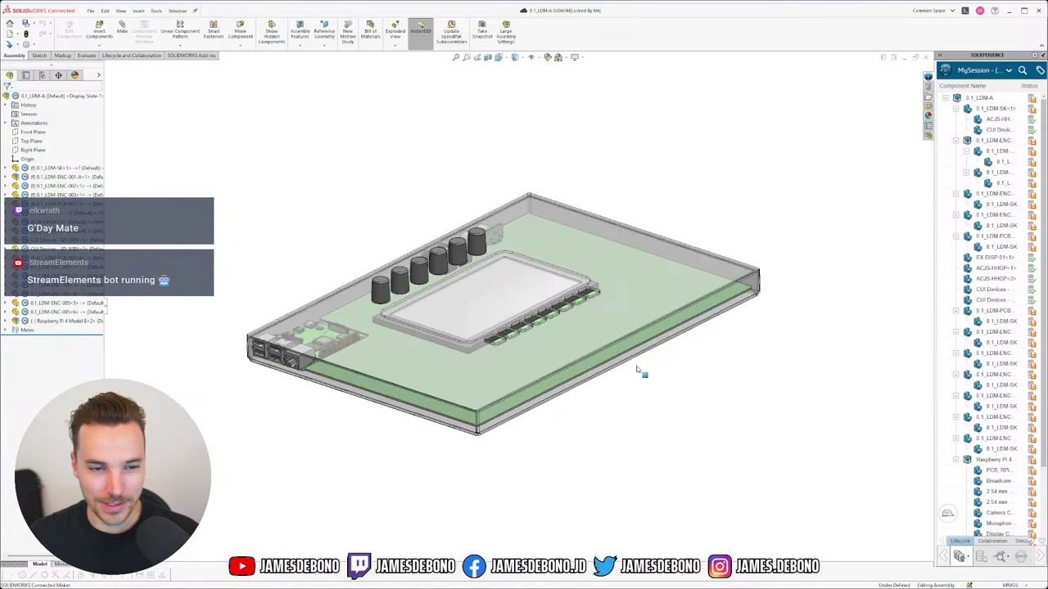
pyautogui.scroll(5, 409, 365)
pyautogui.scroll(-2, 528, 383)
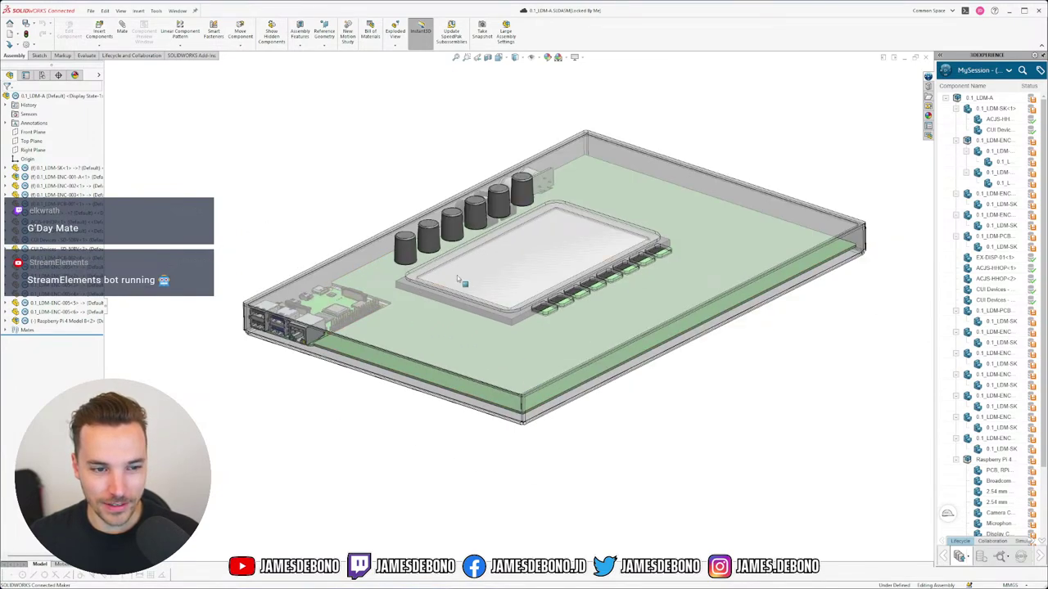
pyautogui.moveTo(456, 279); pyautogui.dragTo(604, 353, button='middle')
pyautogui.scroll(2, 655, 296)
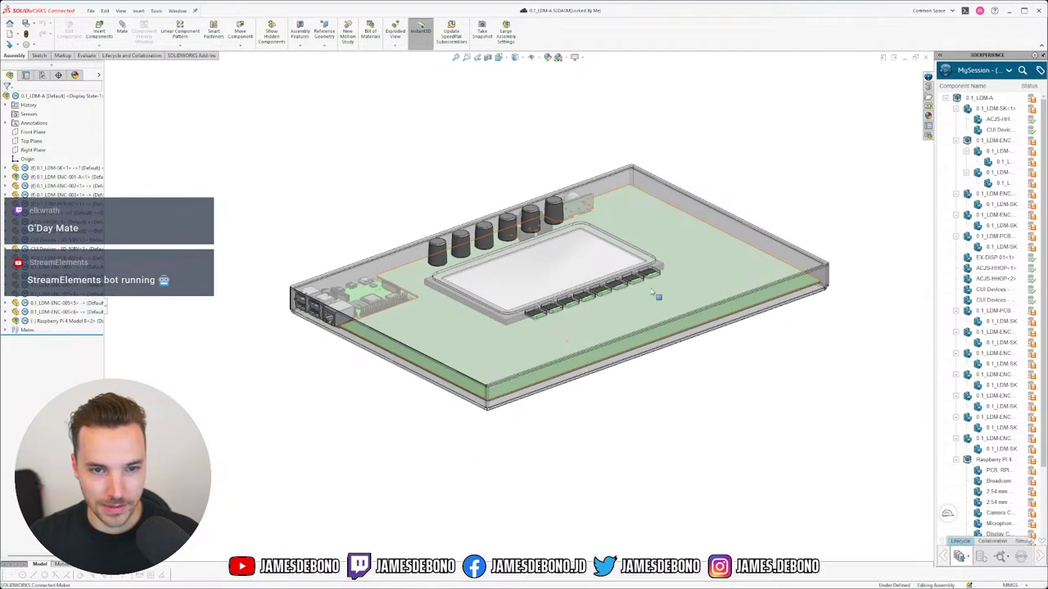
pyautogui.scroll(1, 589, 224)
pyautogui.scroll(-2, 571, 217)
pyautogui.moveTo(635, 367); pyautogui.dragTo(545, 362, button='middle')
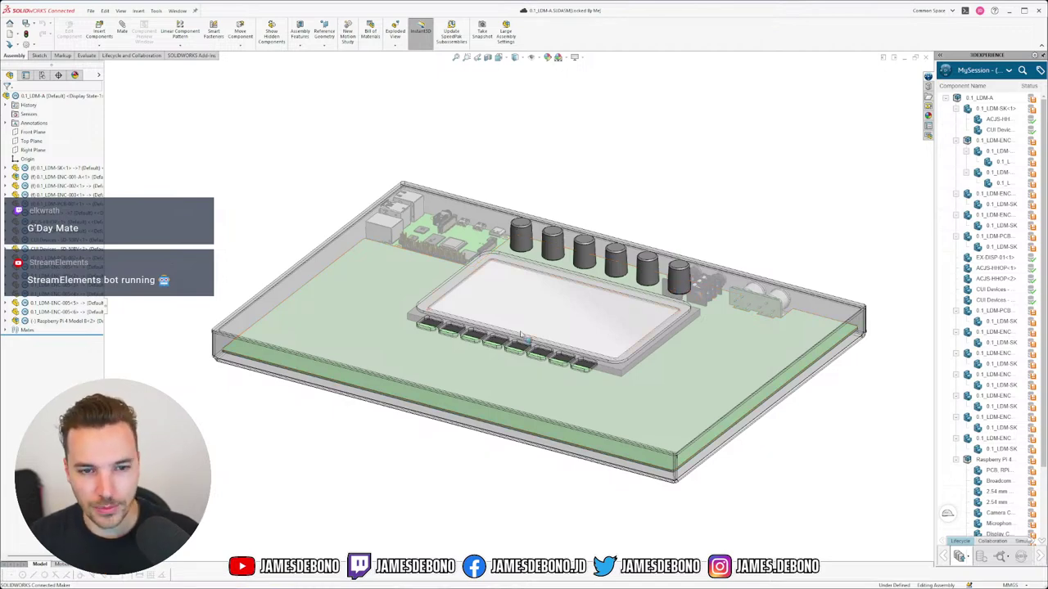
# Inspect how the Raspberry Pi's USB and Ethernet ports sit against the enclosure's side wall and beside the main PCB.
pyautogui.moveTo(519, 365); pyautogui.dragTo(336, 404, button='middle')
pyautogui.scroll(-5, 336, 404)
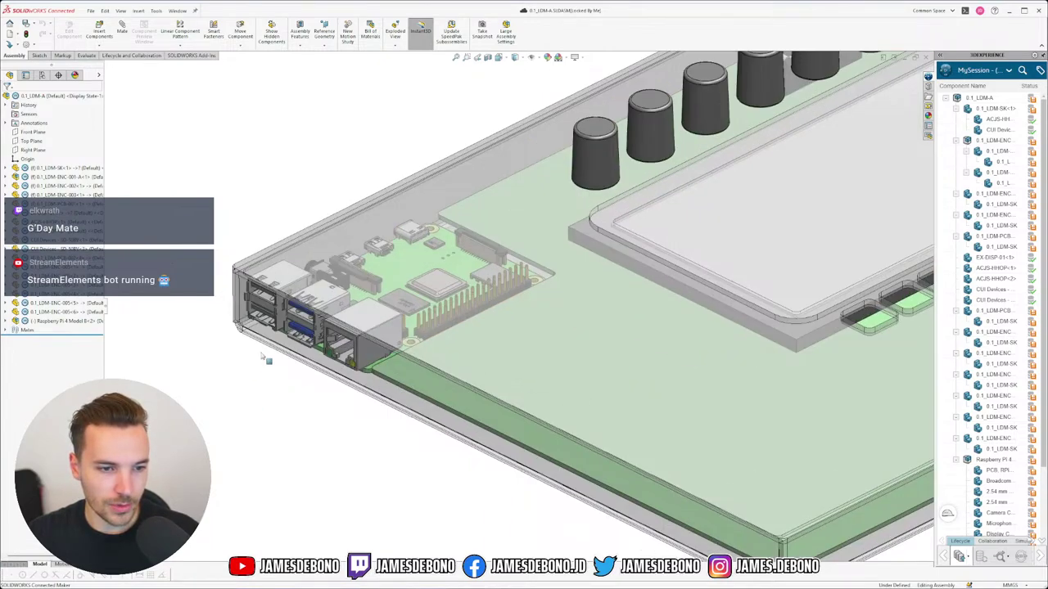
pyautogui.moveTo(482, 358); pyautogui.dragTo(631, 332, button='middle')
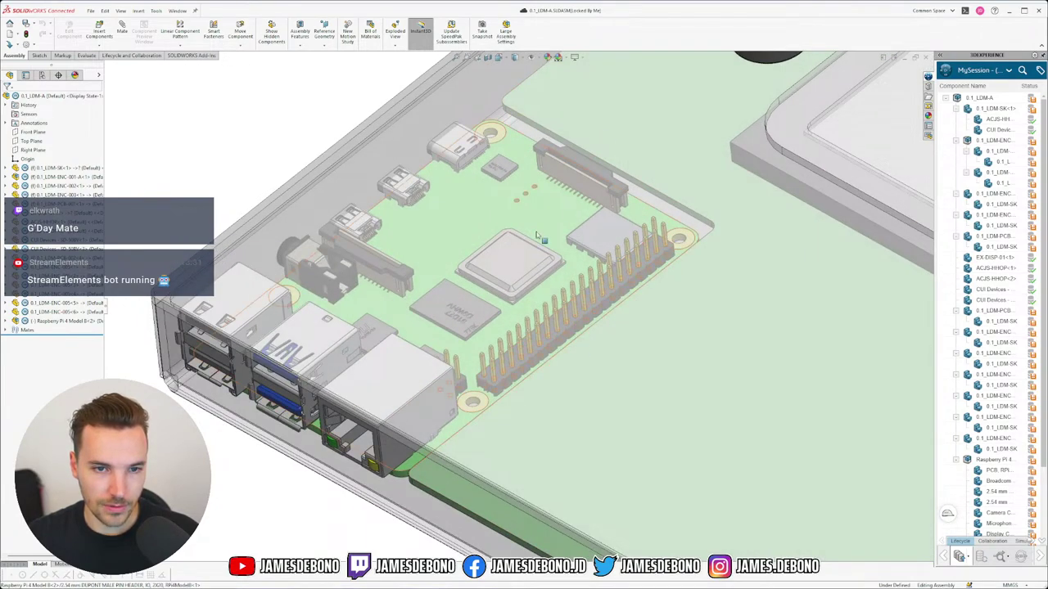
pyautogui.moveTo(539, 291); pyautogui.dragTo(486, 211, button='middle')
pyautogui.scroll(-3, 363, 275)
pyautogui.click(360, 282)
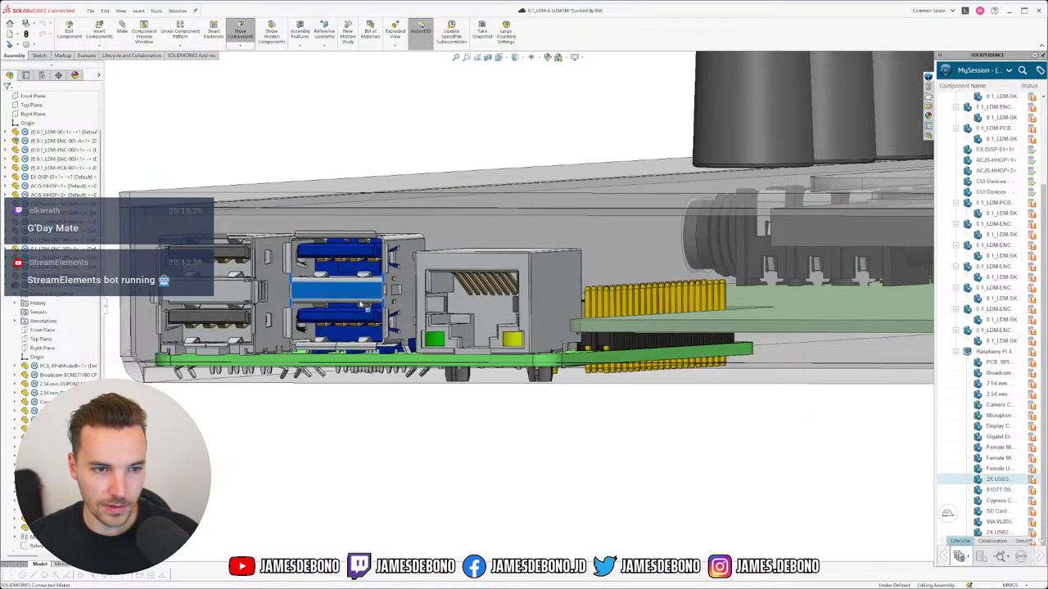
pyautogui.moveTo(360, 282); pyautogui.dragTo(358, 302)
pyautogui.scroll(2, 524, 316)
pyautogui.moveTo(523, 316); pyautogui.dragTo(550, 315, button='middle')
pyautogui.scroll(-4, 426, 321)
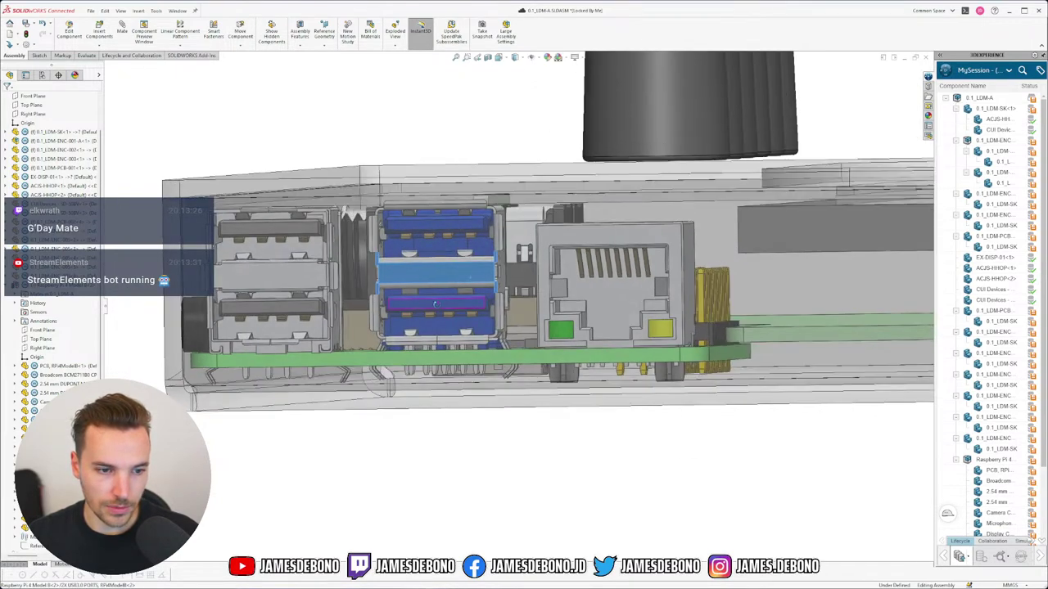
pyautogui.moveTo(435, 305); pyautogui.dragTo(434, 272, button='middle')
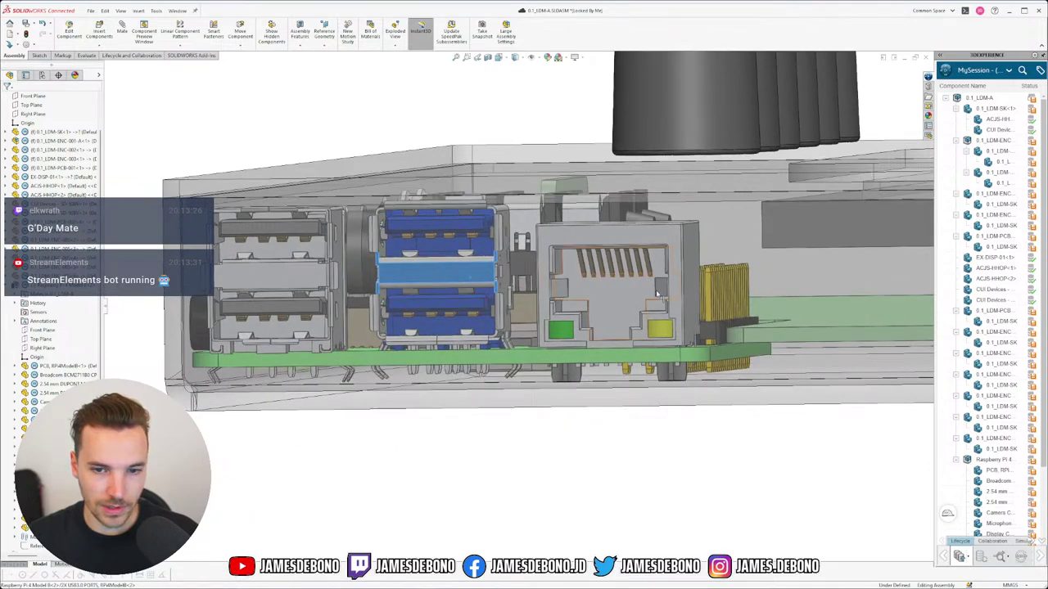
pyautogui.scroll(2, 658, 300)
pyautogui.scroll(-1, 690, 330)
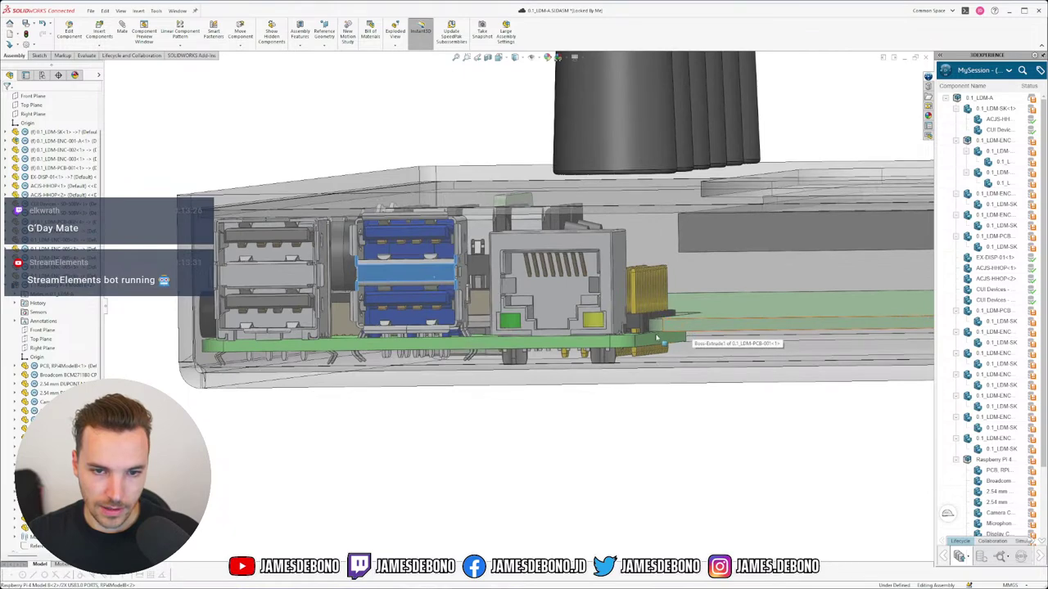
pyautogui.moveTo(657, 338); pyautogui.dragTo(669, 319, button='middle')
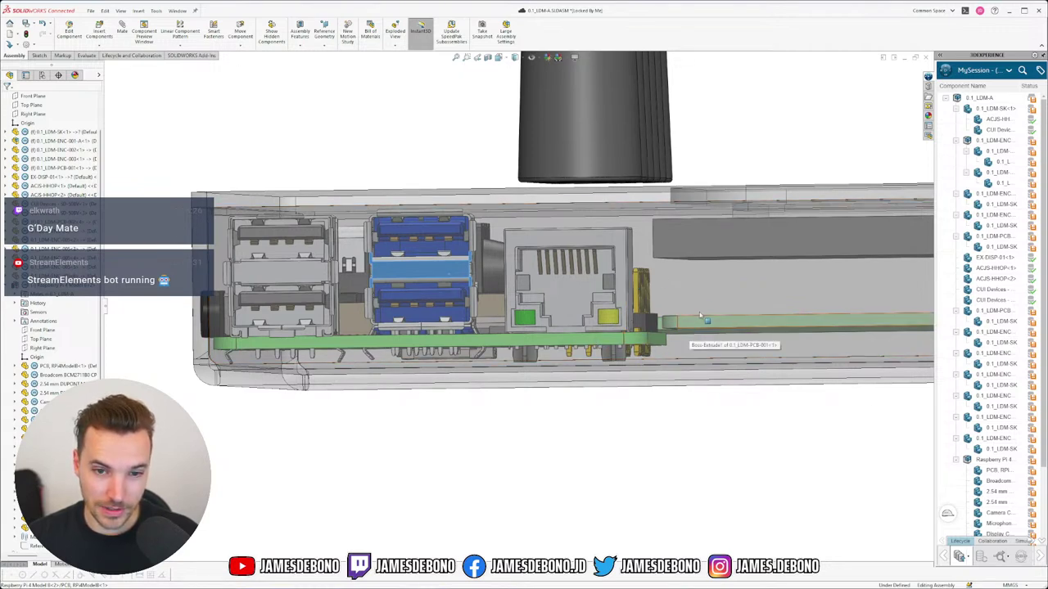
pyautogui.moveTo(692, 330); pyautogui.dragTo(693, 311, button='middle')
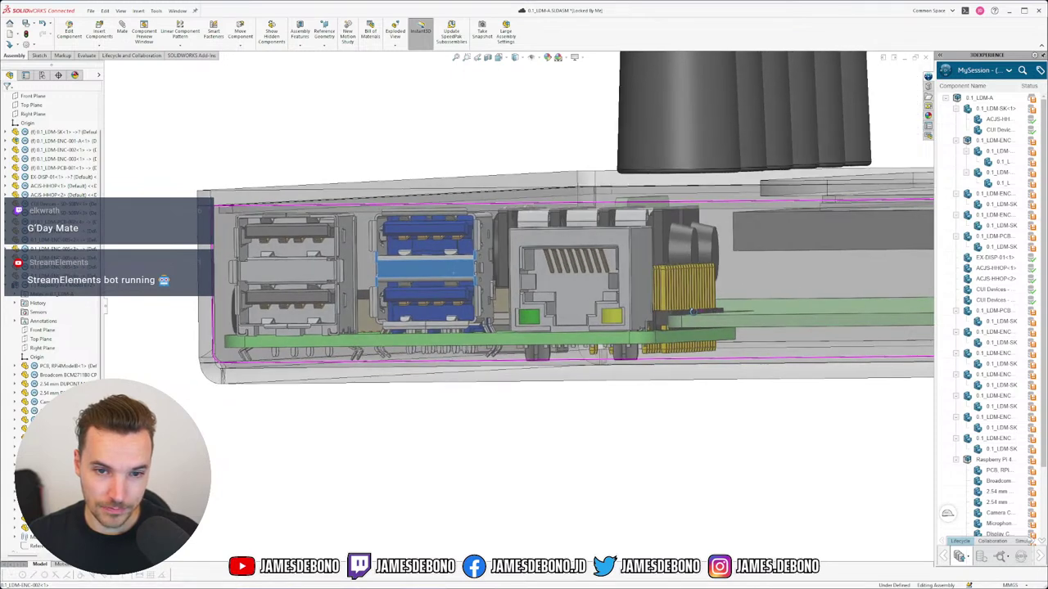
# Examine the side-on clearances between the display, the main PCB and the Raspberry Pi's pin header inside the enclosure.
pyautogui.scroll(5, 729, 311)
pyautogui.scroll(-5, 729, 311)
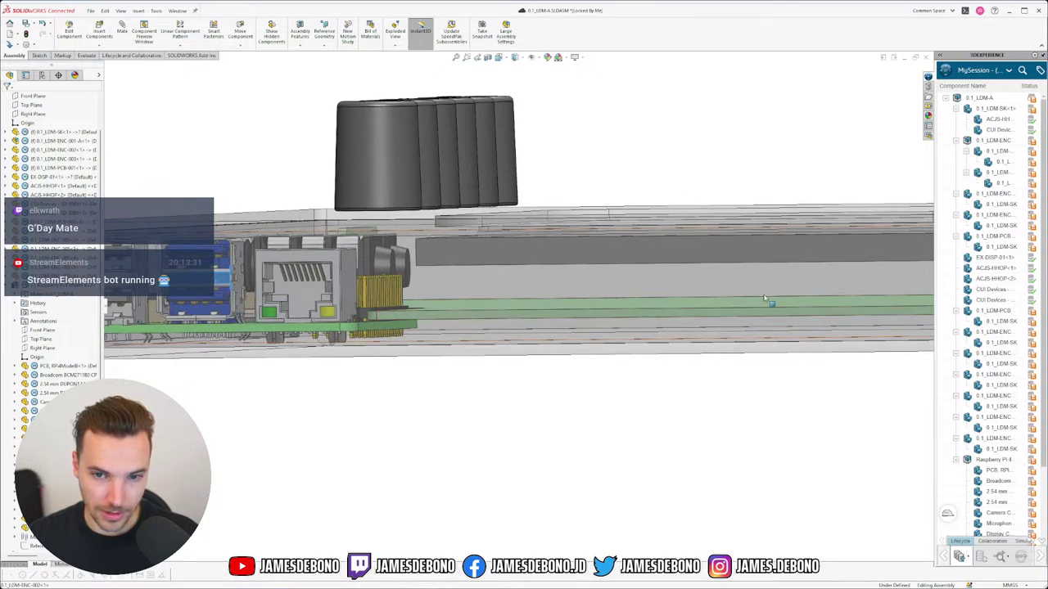
pyautogui.scroll(4, 704, 286)
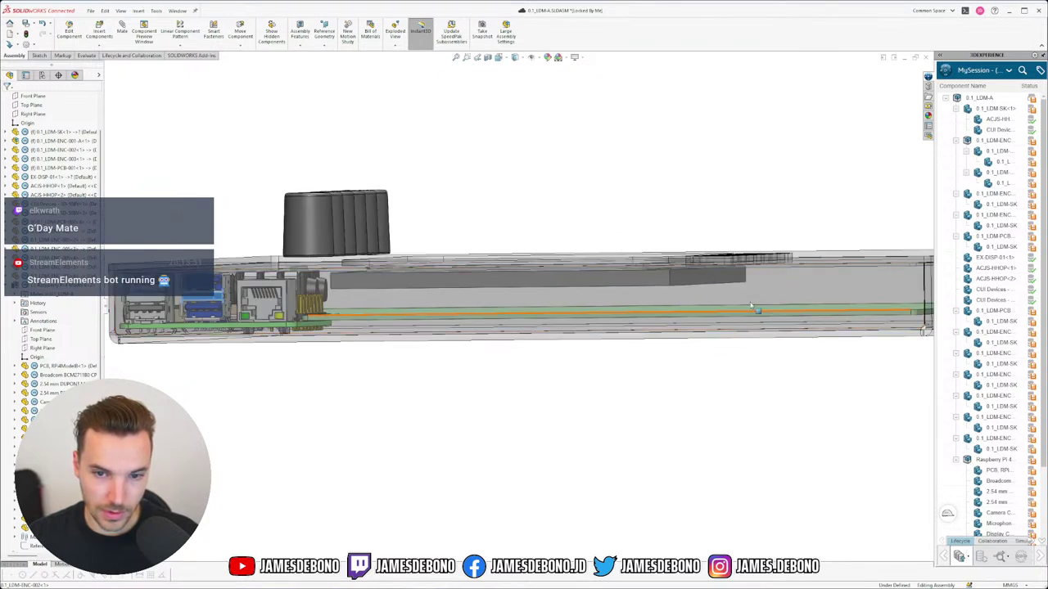
pyautogui.scroll(1, 623, 311)
pyautogui.scroll(-5, 360, 297)
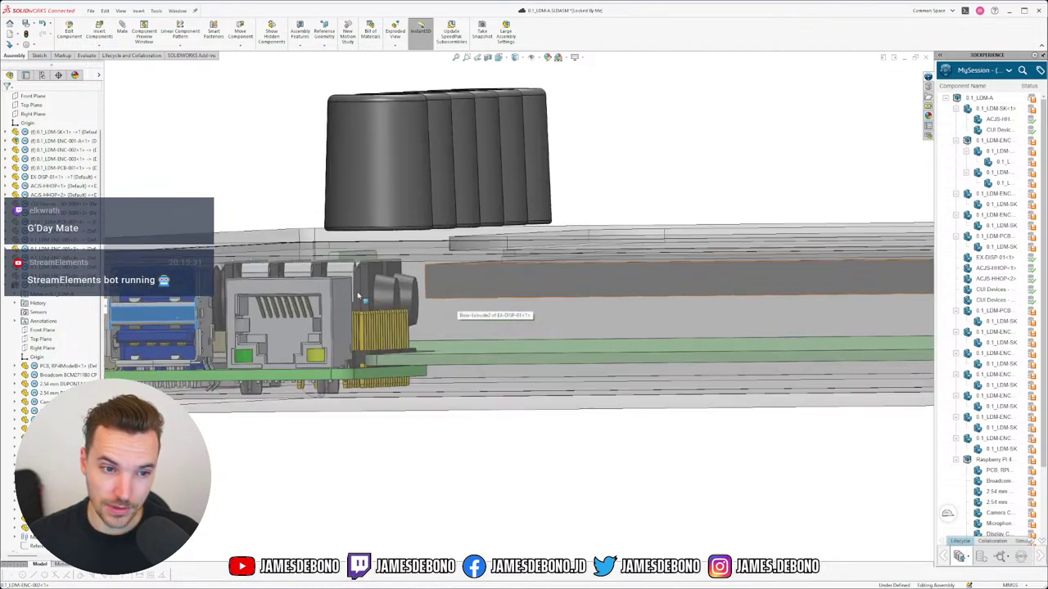
pyautogui.moveTo(400, 285); pyautogui.dragTo(410, 303, button='middle')
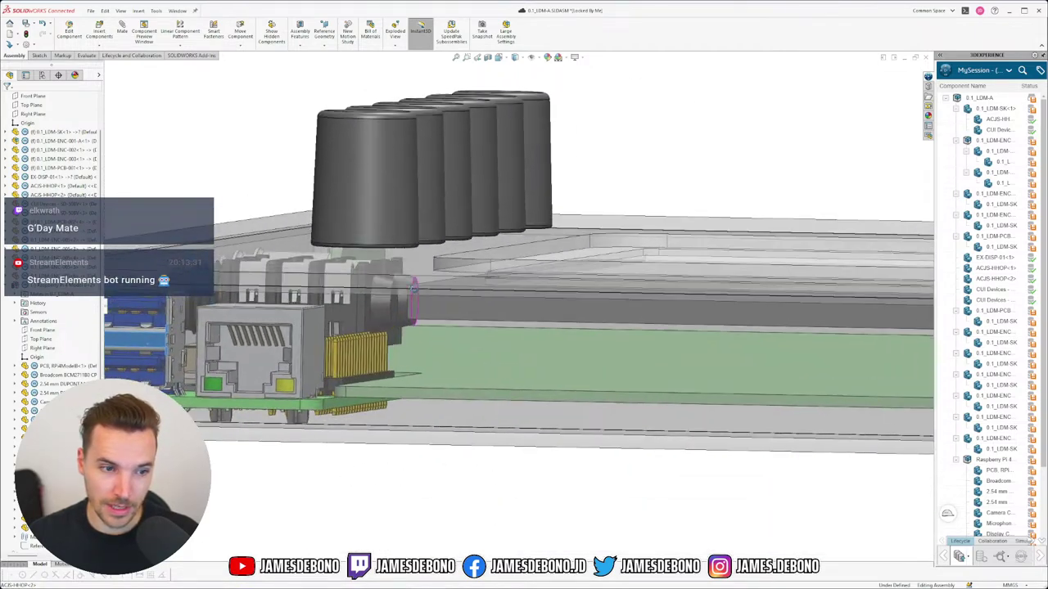
pyautogui.scroll(3, 416, 348)
pyautogui.scroll(-2, 415, 348)
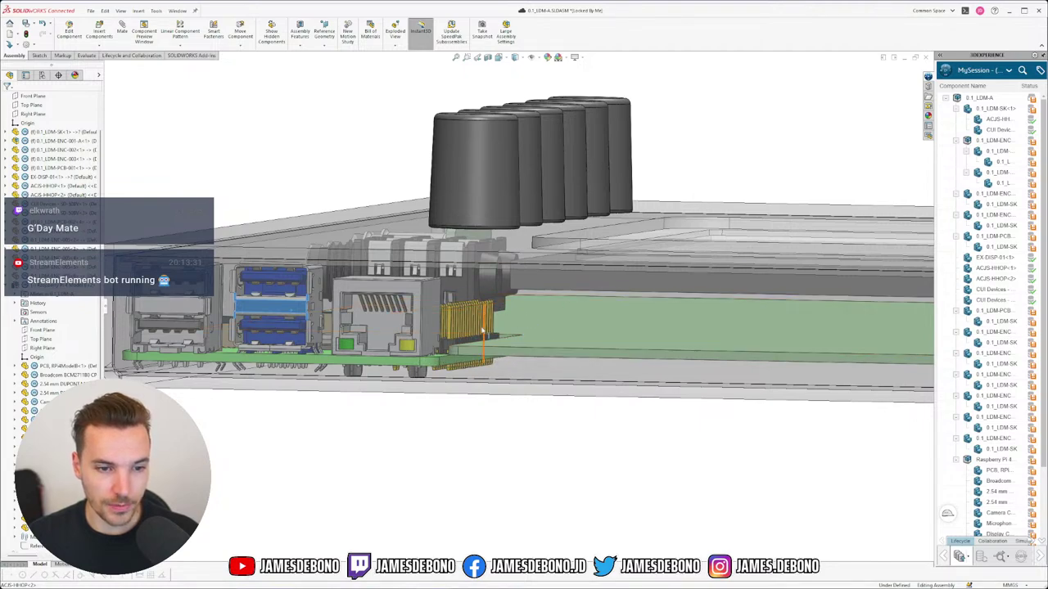
pyautogui.scroll(-2, 428, 356)
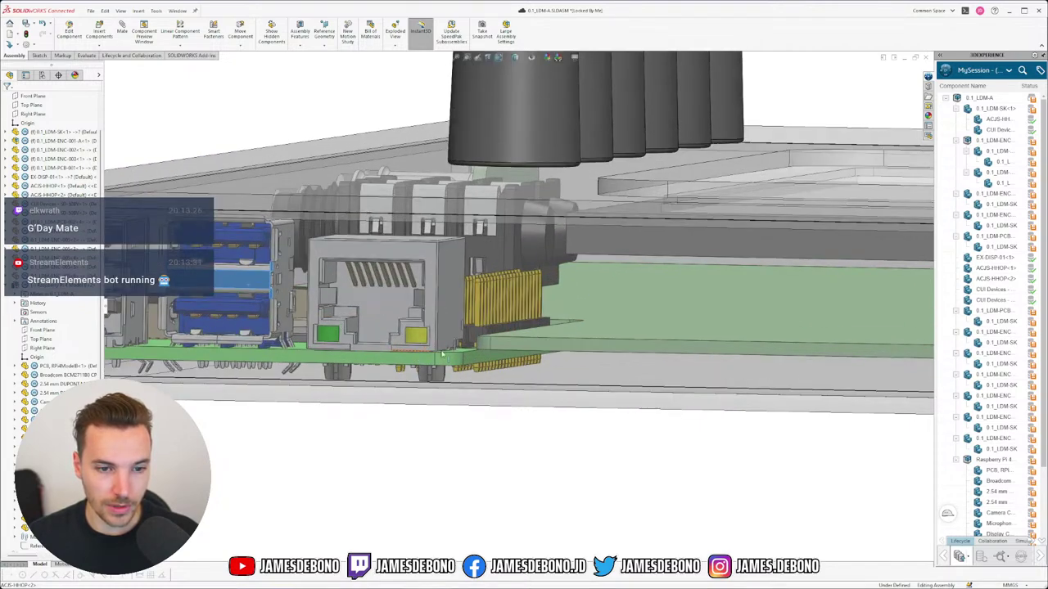
pyautogui.moveTo(428, 355); pyautogui.dragTo(473, 316, button='middle')
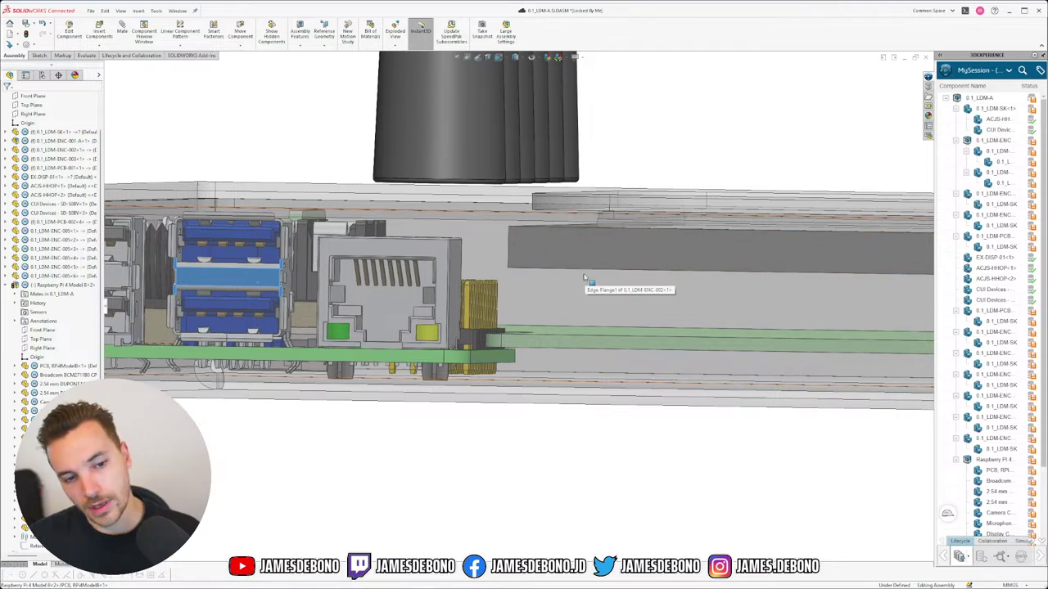
pyautogui.moveTo(579, 279); pyautogui.dragTo(579, 273, button='middle')
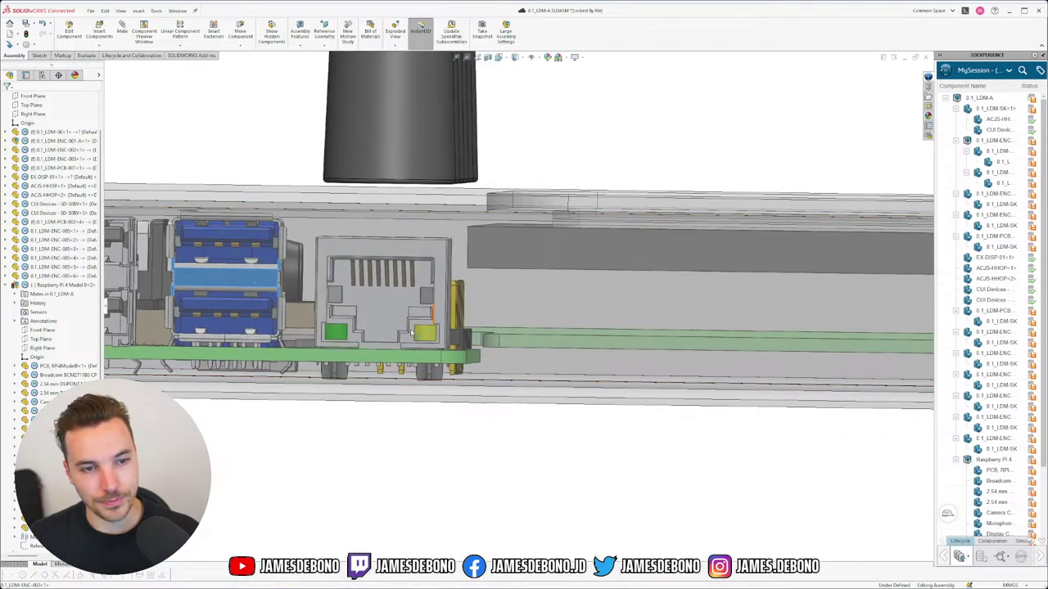
# Examine the Raspberry Pi's placement in the enclosure corner and in the main PCB's cutout, close up and from farther away.
pyautogui.scroll(7, 516, 315)
pyautogui.scroll(-4, 499, 330)
pyautogui.moveTo(537, 309); pyautogui.dragTo(519, 309, button='middle')
pyautogui.moveTo(499, 343)
pyautogui.mouseDown(button='middle')
pyautogui.moveTo(507, 348)
pyautogui.moveTo(505, 326)
pyautogui.moveTo(501, 349)
pyautogui.mouseUp(button='middle')
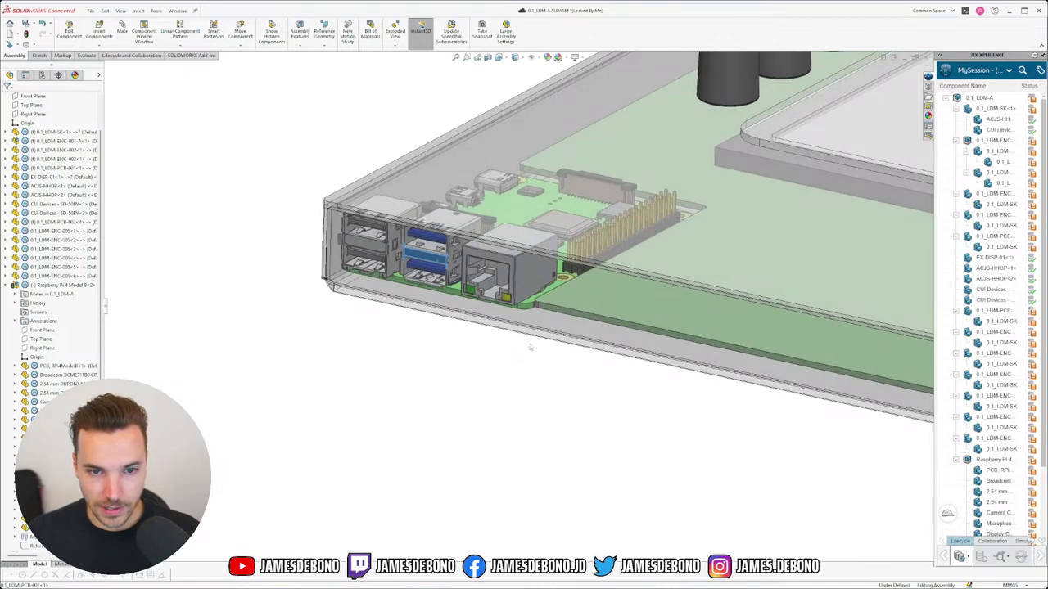
pyautogui.scroll(6, 531, 348)
pyautogui.scroll(-3, 634, 299)
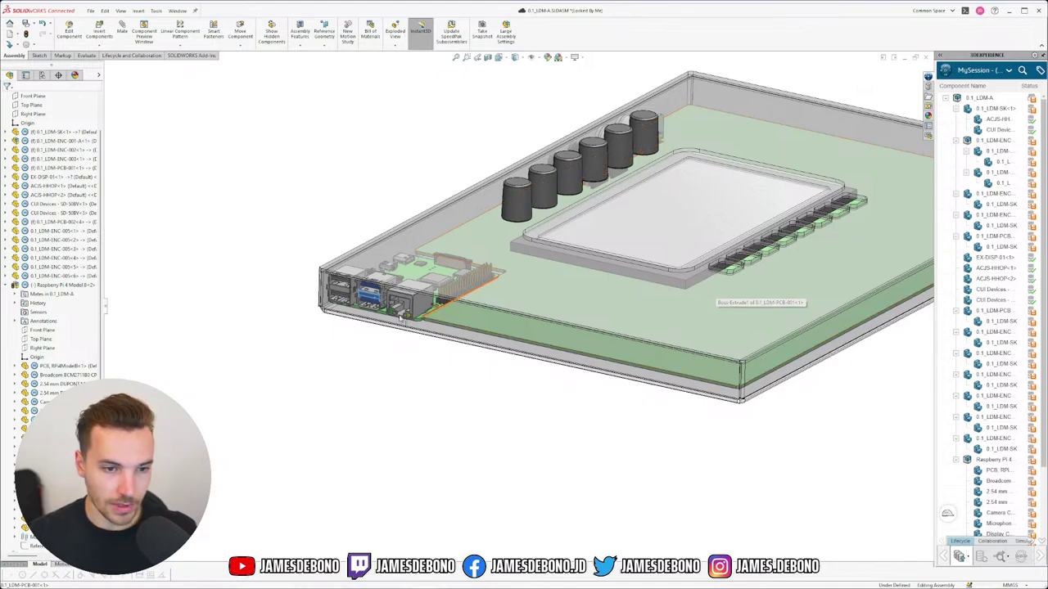
pyautogui.moveTo(352, 298); pyautogui.dragTo(449, 304, button='middle')
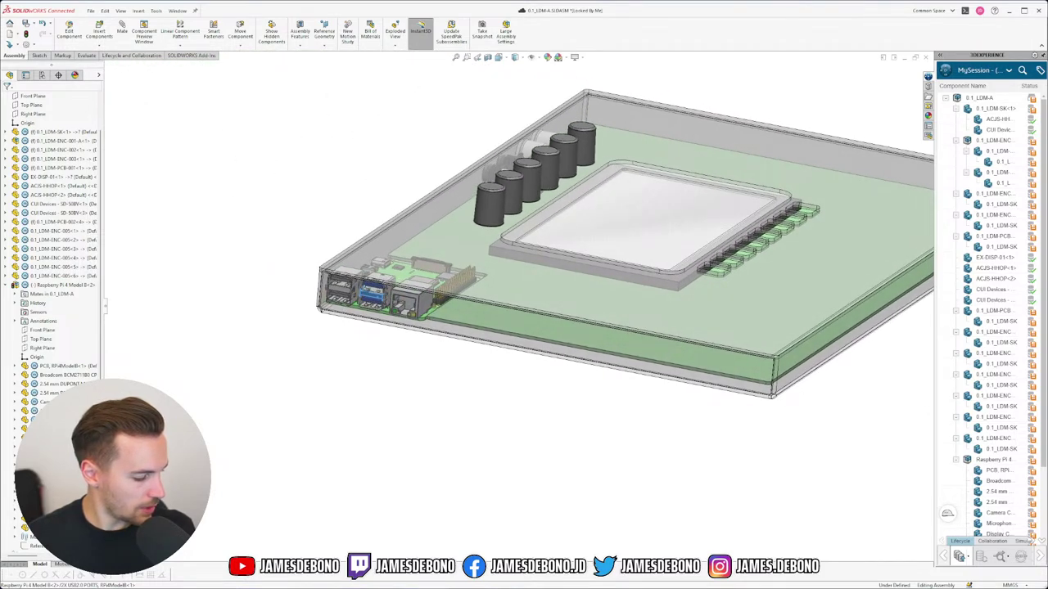
pyautogui.moveTo(448, 304); pyautogui.dragTo(402, 311, button='middle')
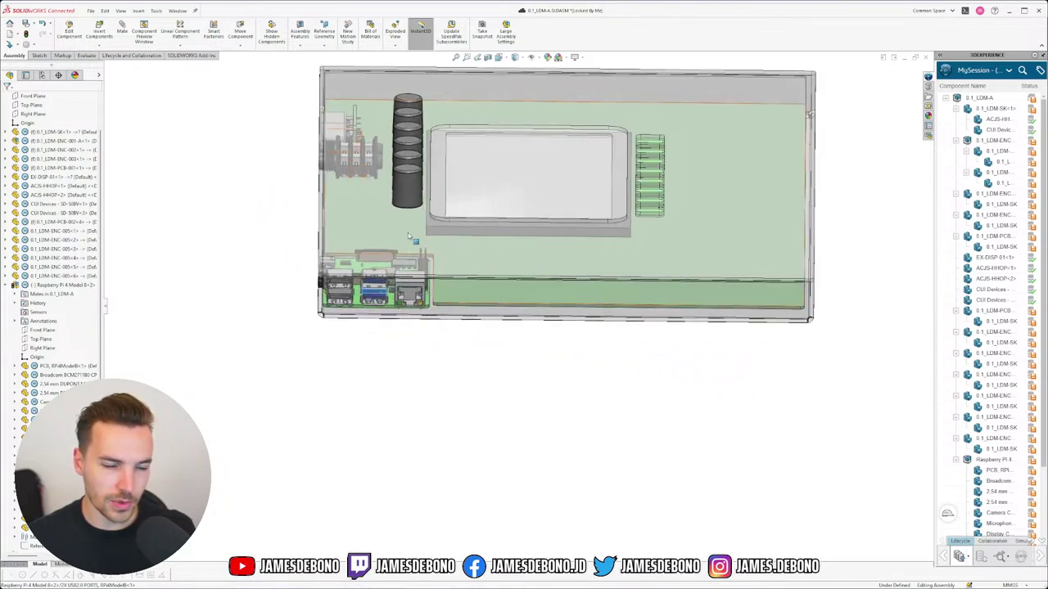
pyautogui.moveTo(513, 298); pyautogui.dragTo(468, 306, button='middle')
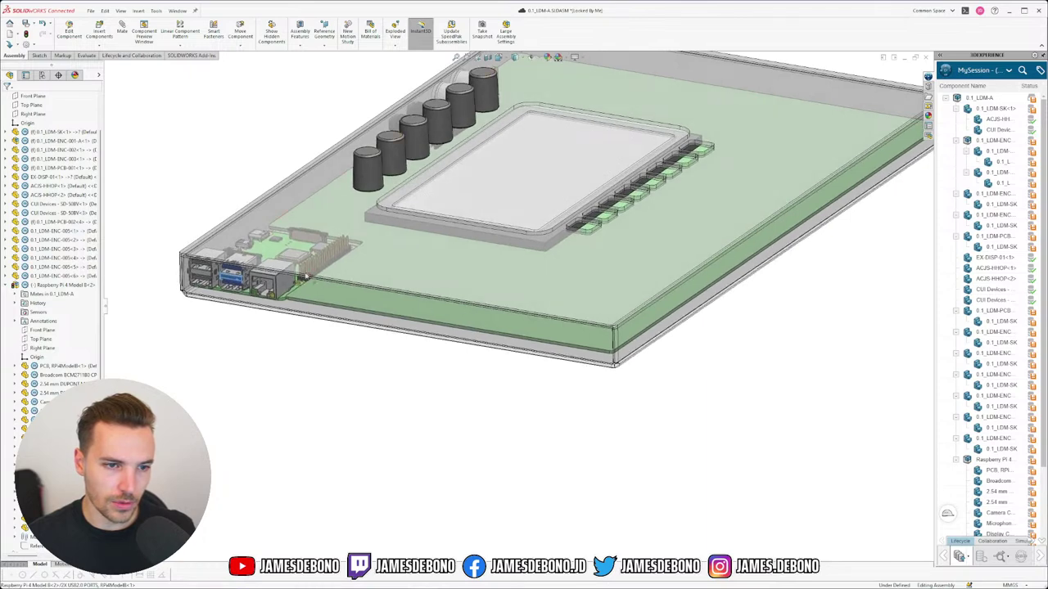
pyautogui.scroll(3, 468, 305)
pyautogui.scroll(-4, 365, 288)
pyautogui.scroll(-2, 413, 290)
pyautogui.scroll(-2, 426, 291)
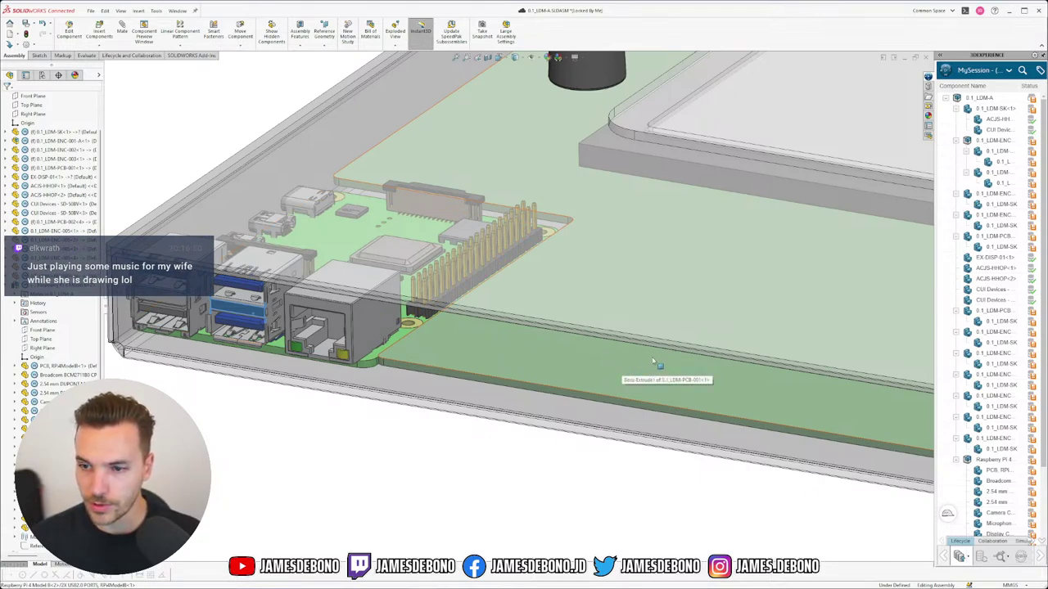
pyautogui.scroll(6, 679, 366)
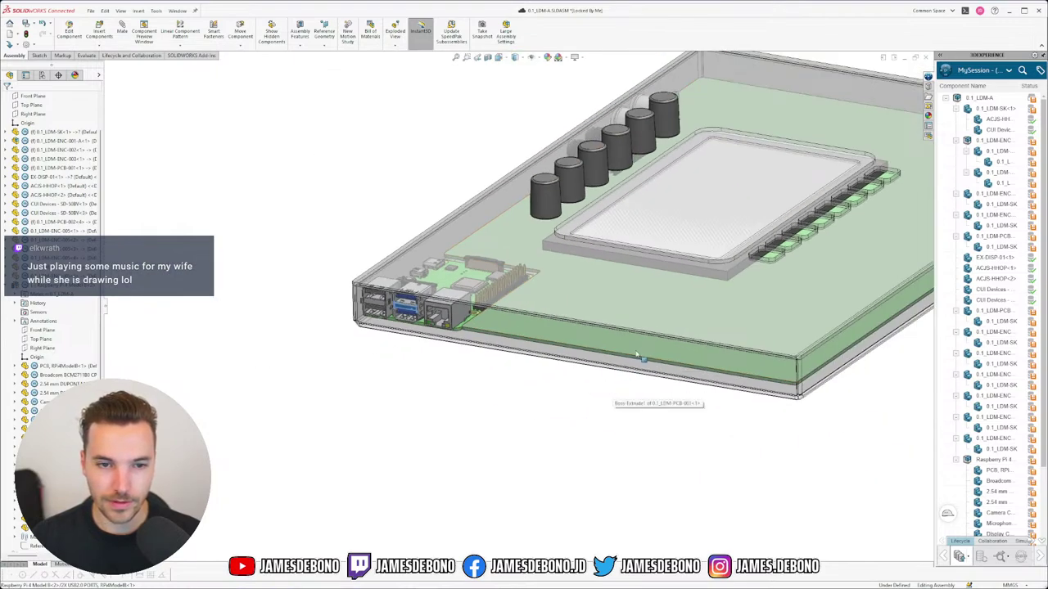
pyautogui.moveTo(559, 353); pyautogui.dragTo(501, 348, button='middle')
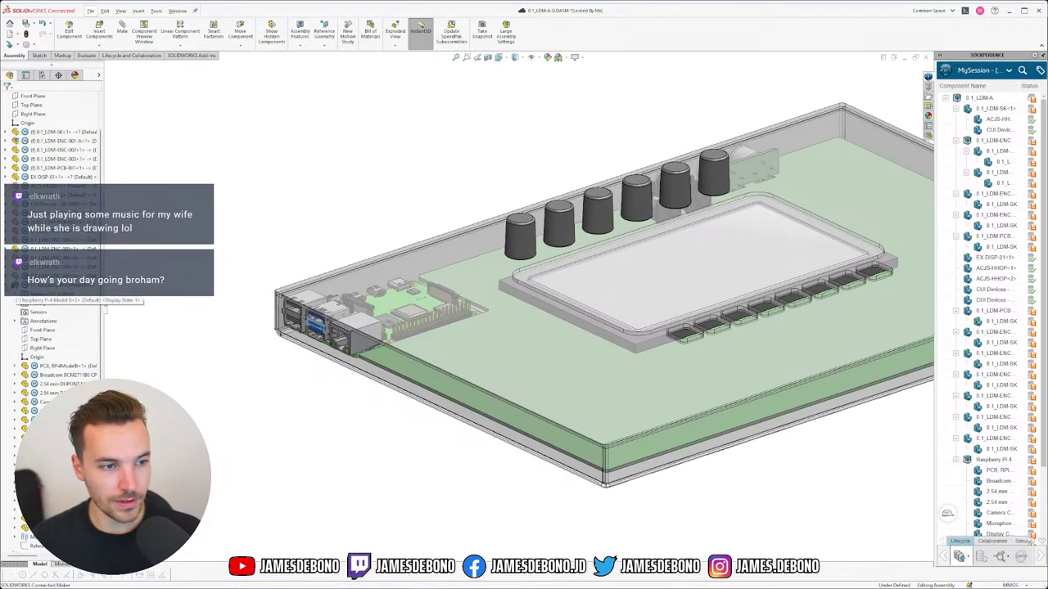
# Clear the USB connector selection and open the Raspberry Pi 4 Model B subassembly in its own window.
pyautogui.click(6, 286)
pyautogui.click(267, 436)
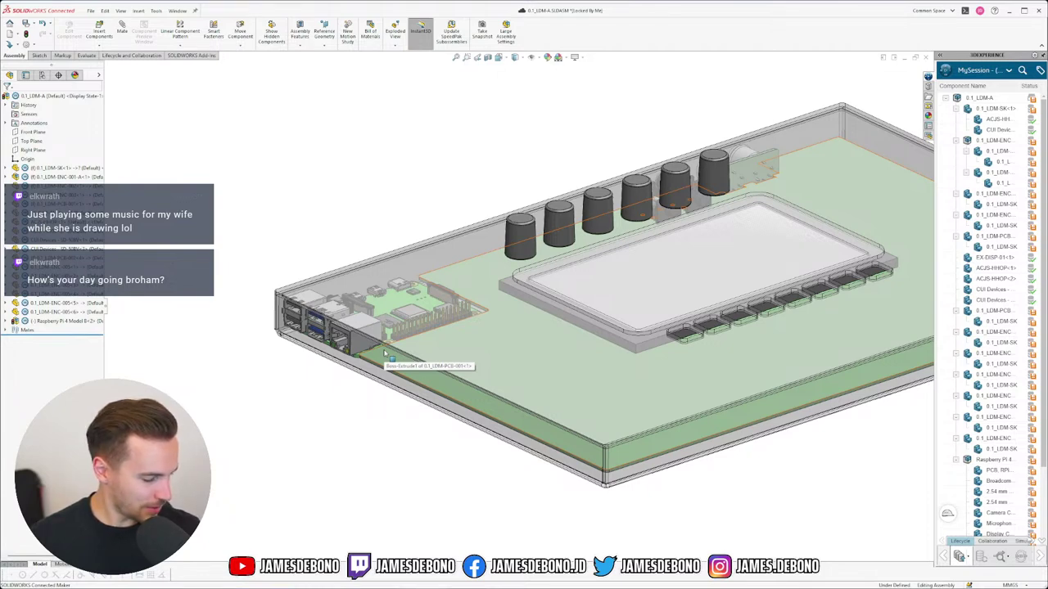
pyautogui.scroll(-3, 385, 354)
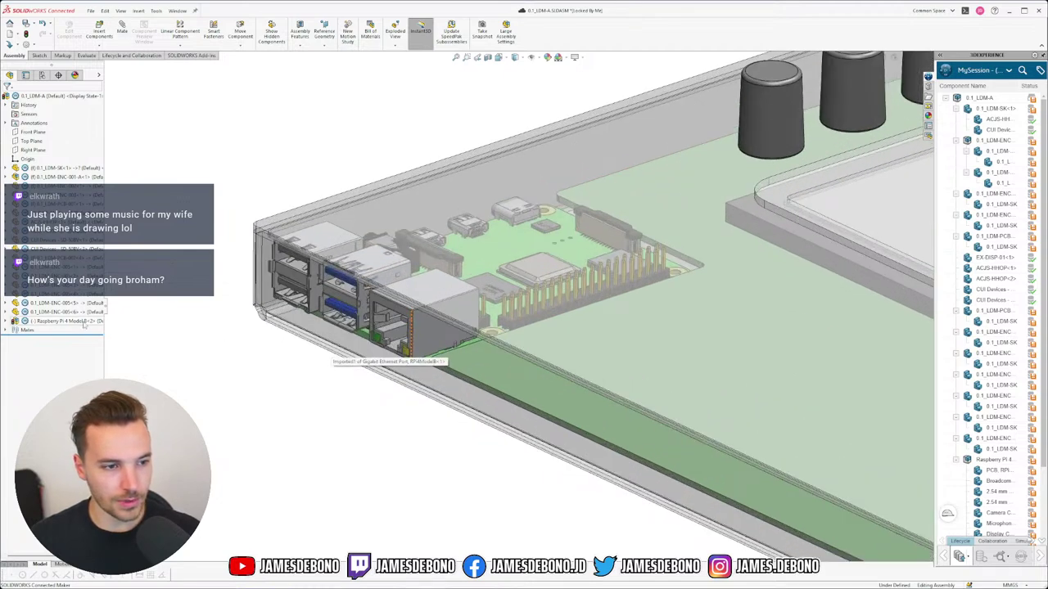
pyautogui.click(74, 321)
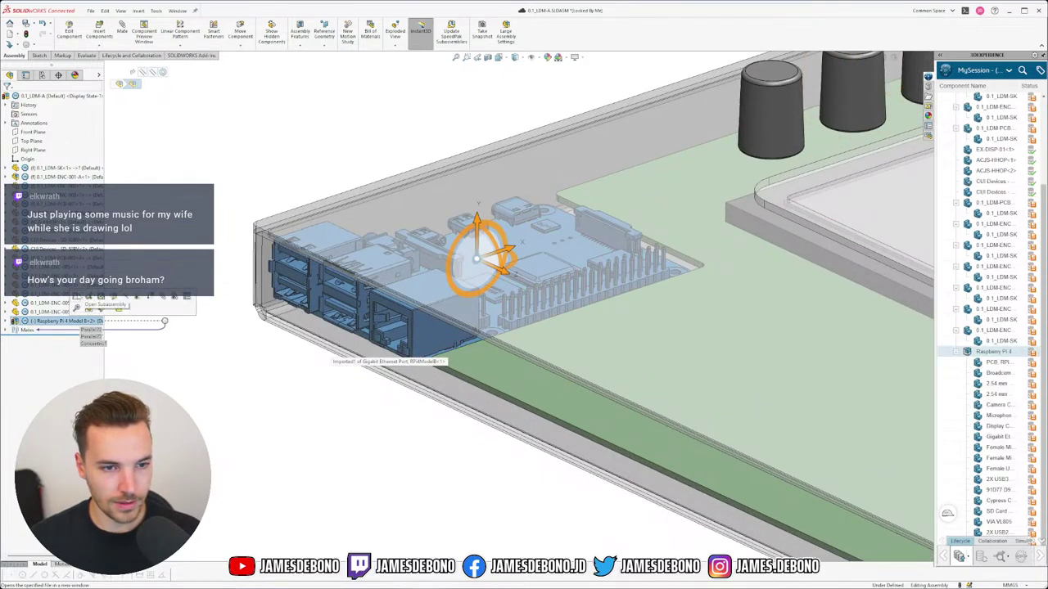
pyautogui.click(90, 298)
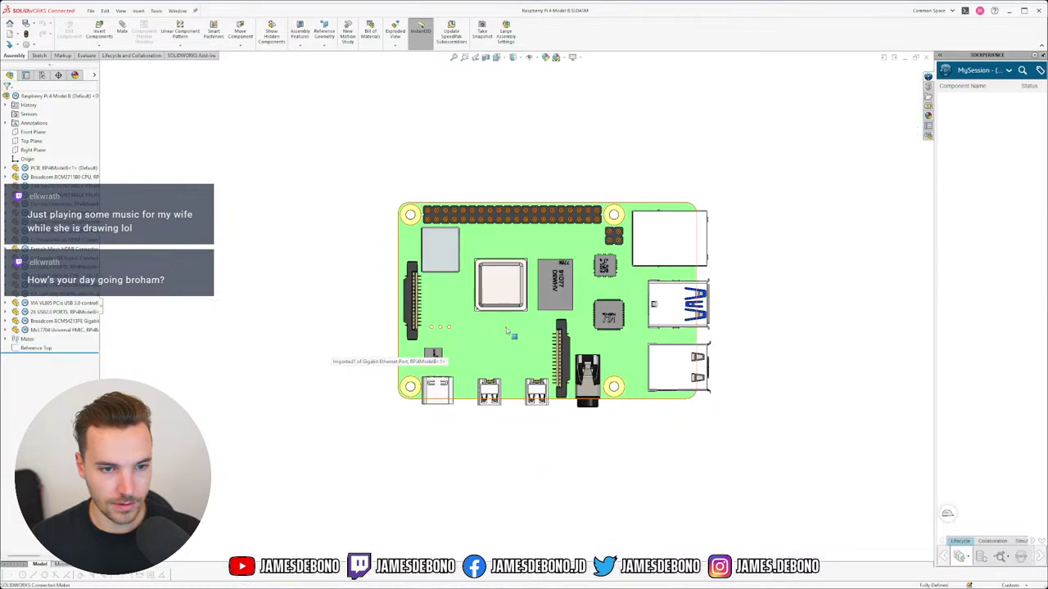
# Show the Reference Top sketch in the Raspberry Pi assembly and select the 91D77 SDRAM chip.
pyautogui.moveTo(553, 311); pyautogui.dragTo(573, 197, button='middle')
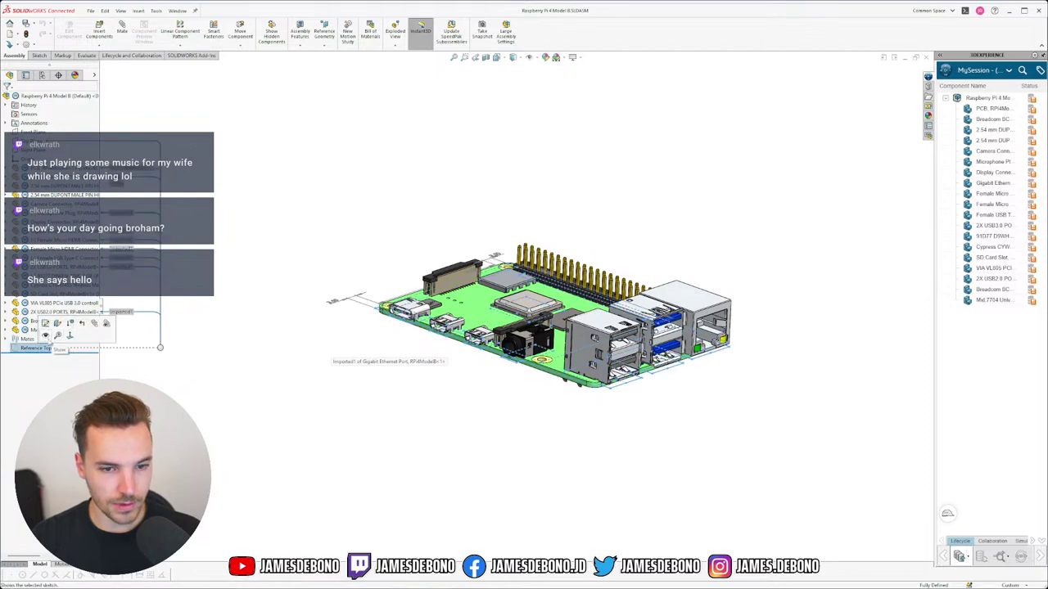
pyautogui.moveTo(373, 208); pyautogui.dragTo(382, 238, button='middle')
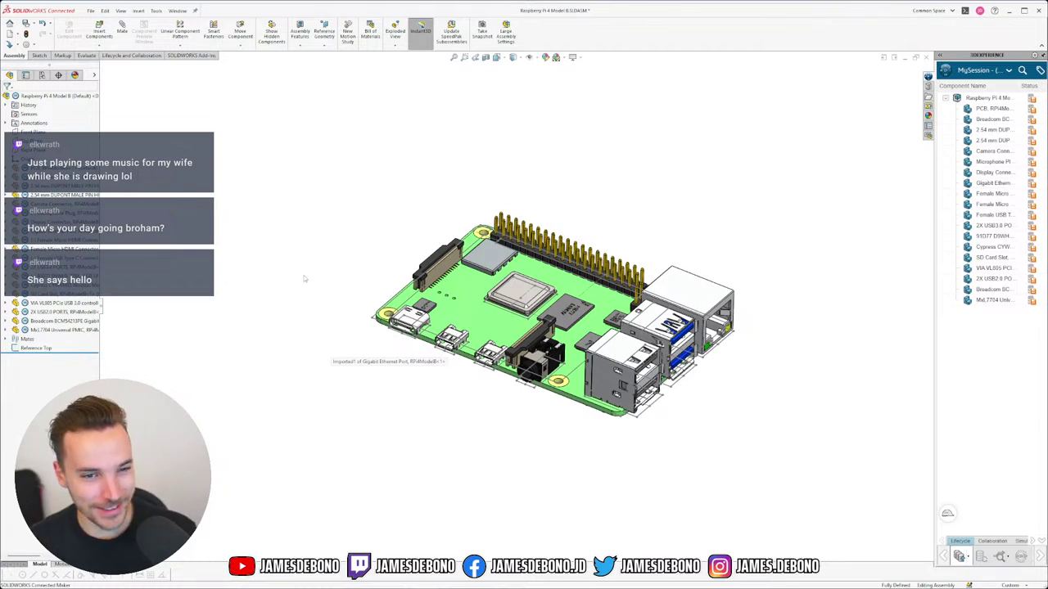
pyautogui.click(52, 276)
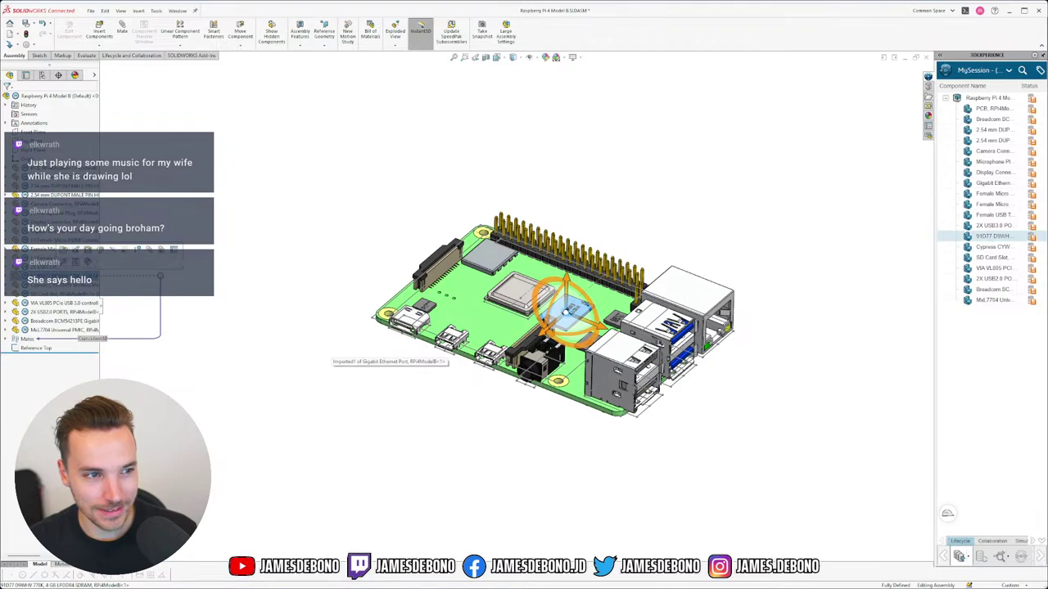
# Clear the SDRAM chip selection and examine the Reference Top sketch against the Raspberry Pi's board and ports from several sides.
pyautogui.click(236, 275)
pyautogui.scroll(-4, 529, 320)
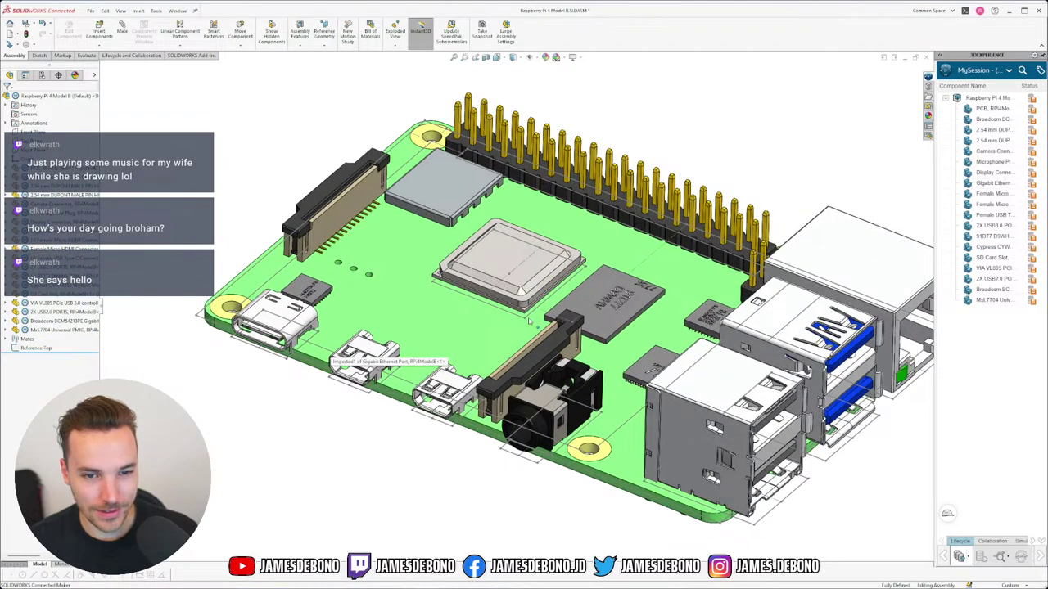
pyautogui.moveTo(521, 333); pyautogui.dragTo(480, 433, button='middle')
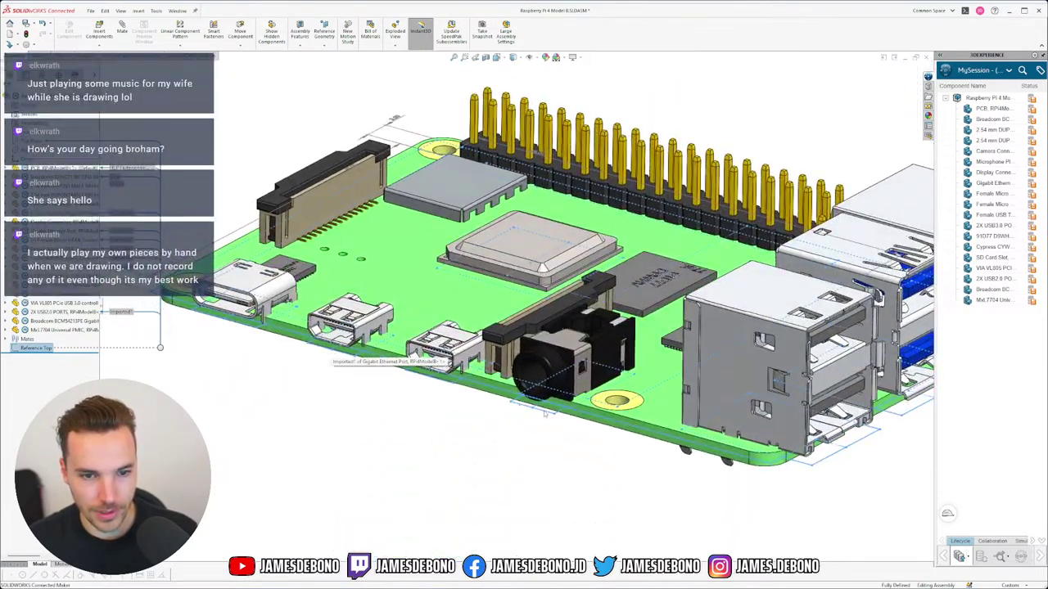
pyautogui.scroll(5, 541, 413)
pyautogui.moveTo(539, 413); pyautogui.dragTo(585, 387, button='middle')
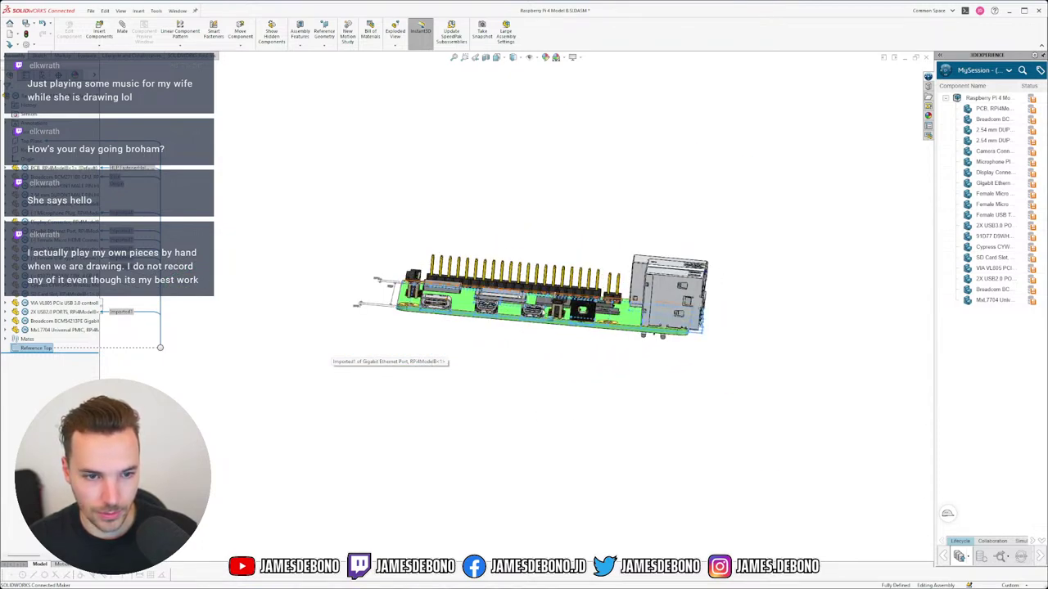
pyautogui.scroll(-3, 573, 309)
pyautogui.moveTo(442, 362); pyautogui.dragTo(413, 316, button='middle')
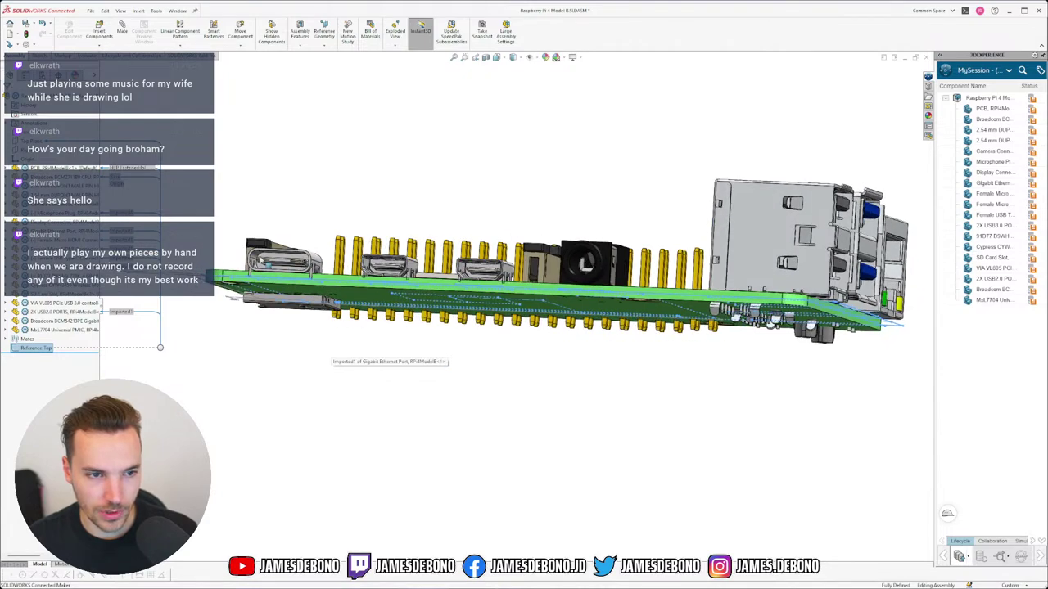
pyautogui.moveTo(715, 280); pyautogui.dragTo(528, 229, button='middle')
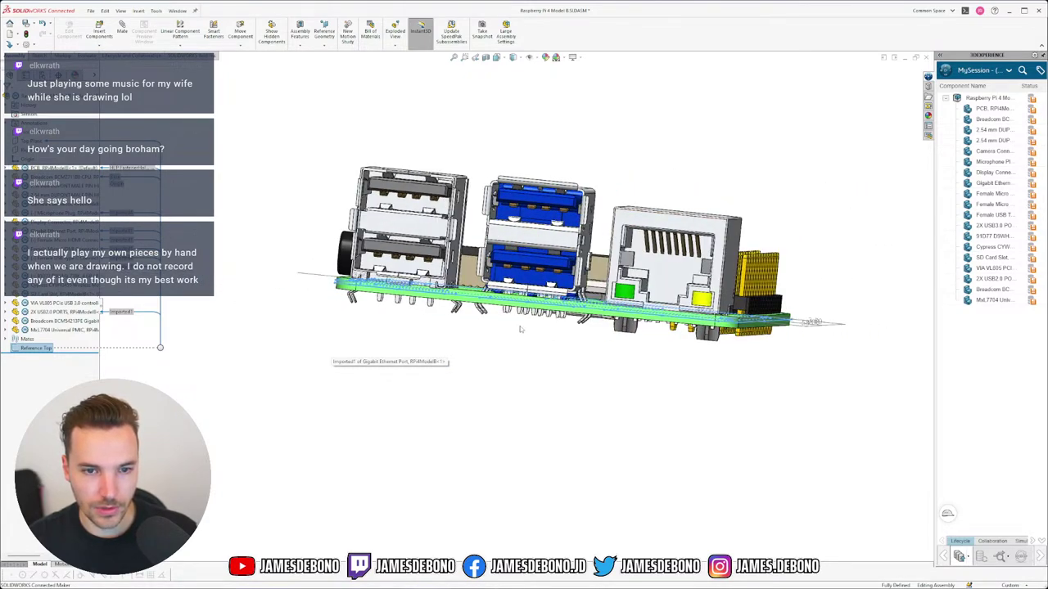
pyautogui.moveTo(522, 330); pyautogui.dragTo(624, 409, button='middle')
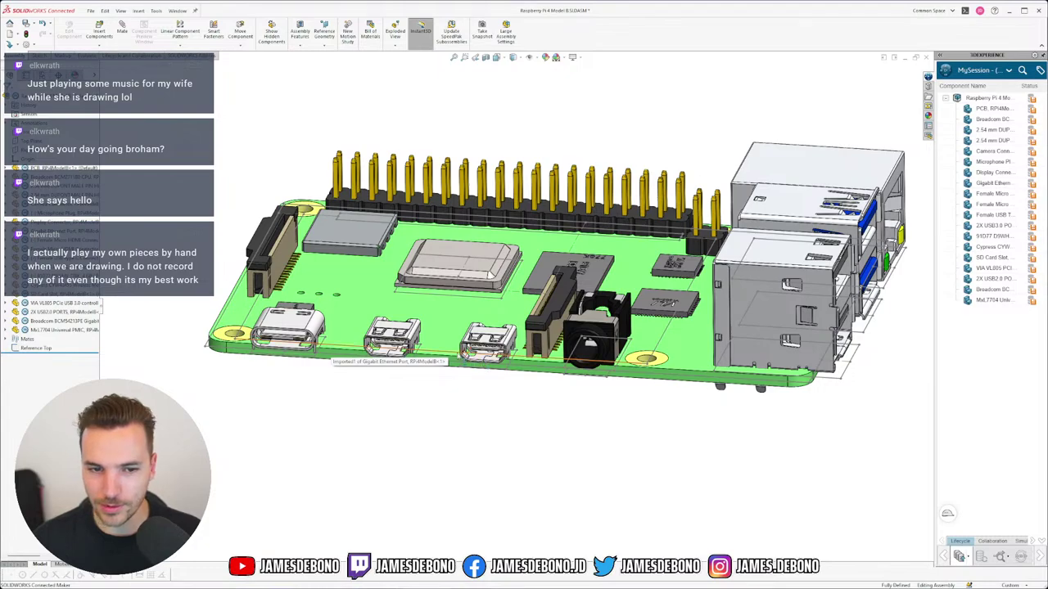
# Examine the Reference Top sketch lines along the board's connector edge and close up around the USB-C connector.
pyautogui.scroll(-3, 417, 348)
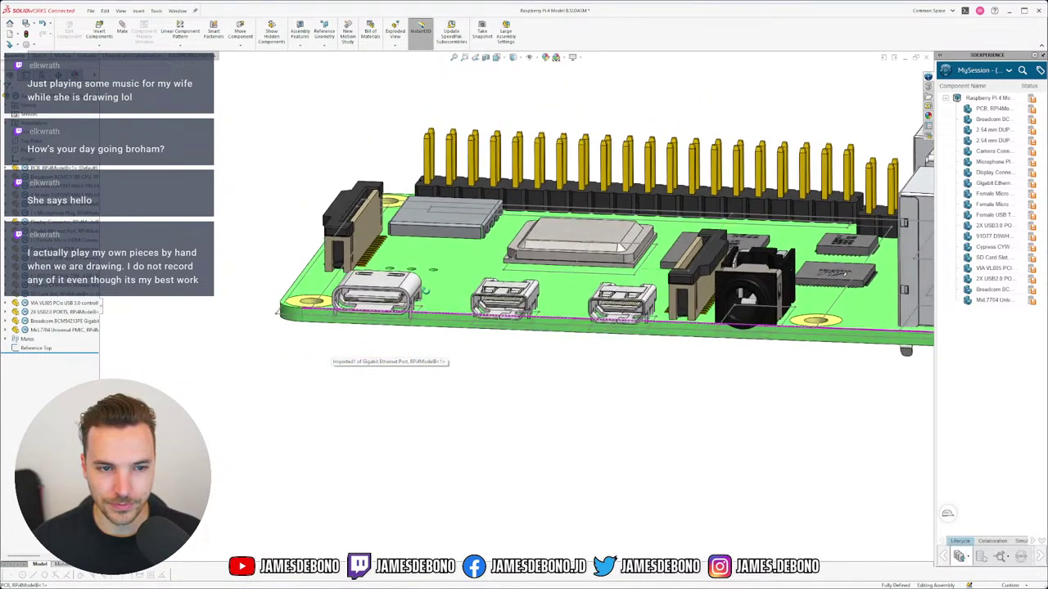
pyautogui.moveTo(621, 246); pyautogui.dragTo(442, 303, button='middle')
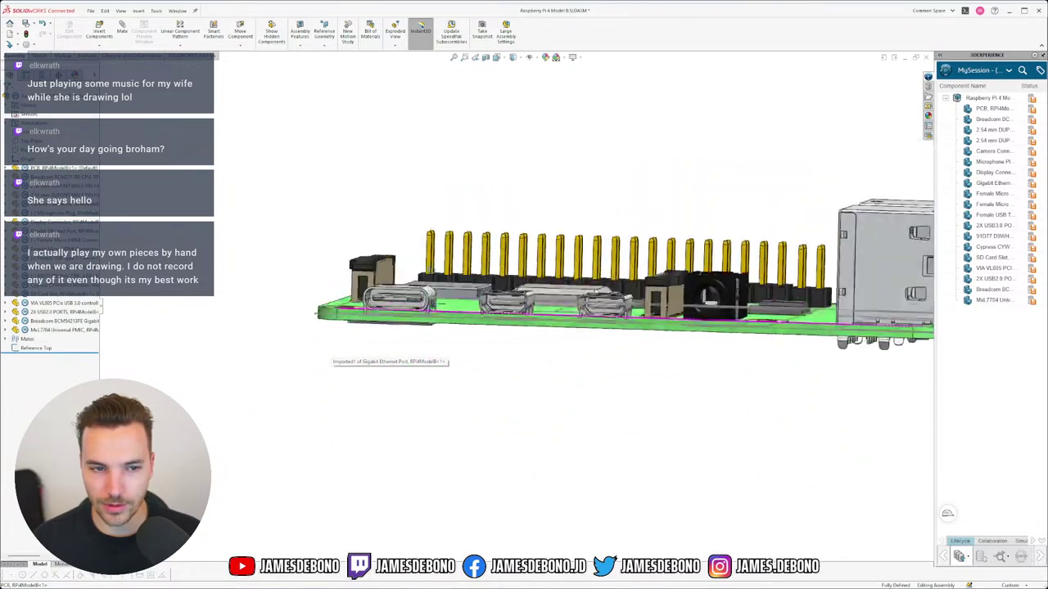
pyautogui.moveTo(442, 216); pyautogui.dragTo(395, 253, button='middle')
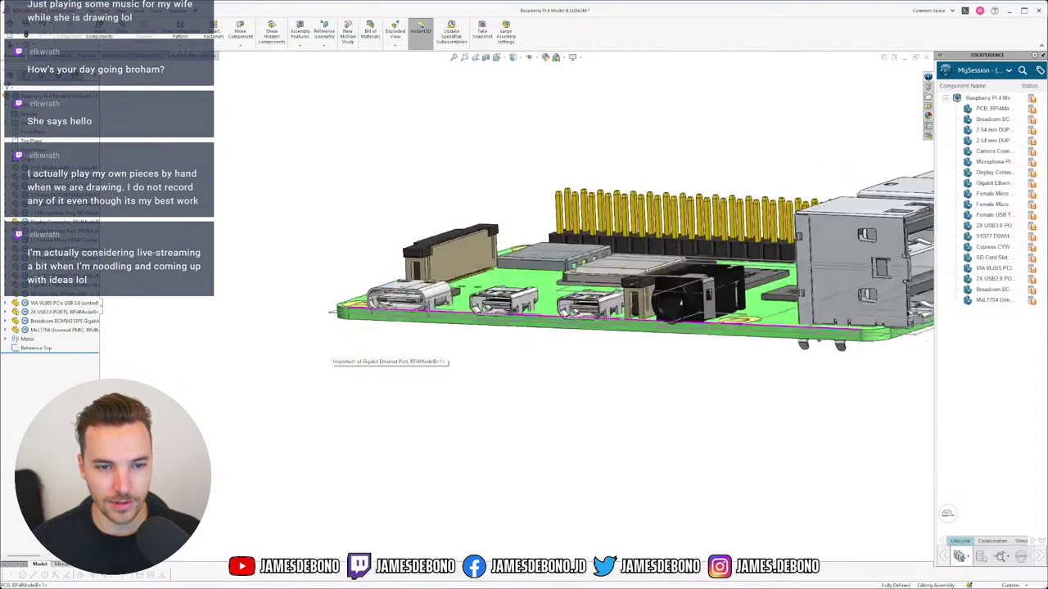
pyautogui.moveTo(332, 311); pyautogui.dragTo(414, 331, button='middle')
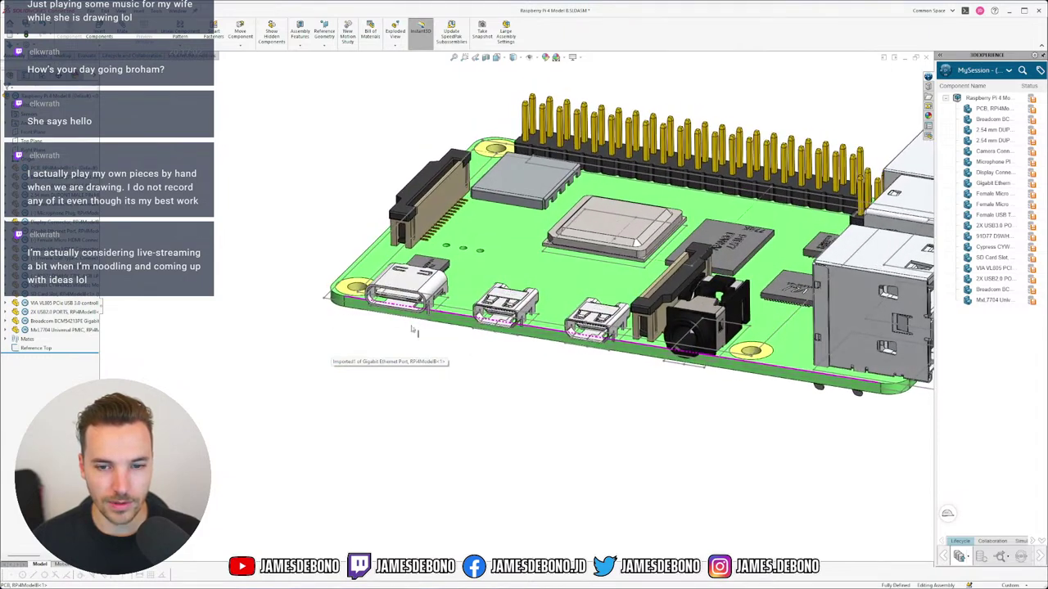
pyautogui.click(779, 333)
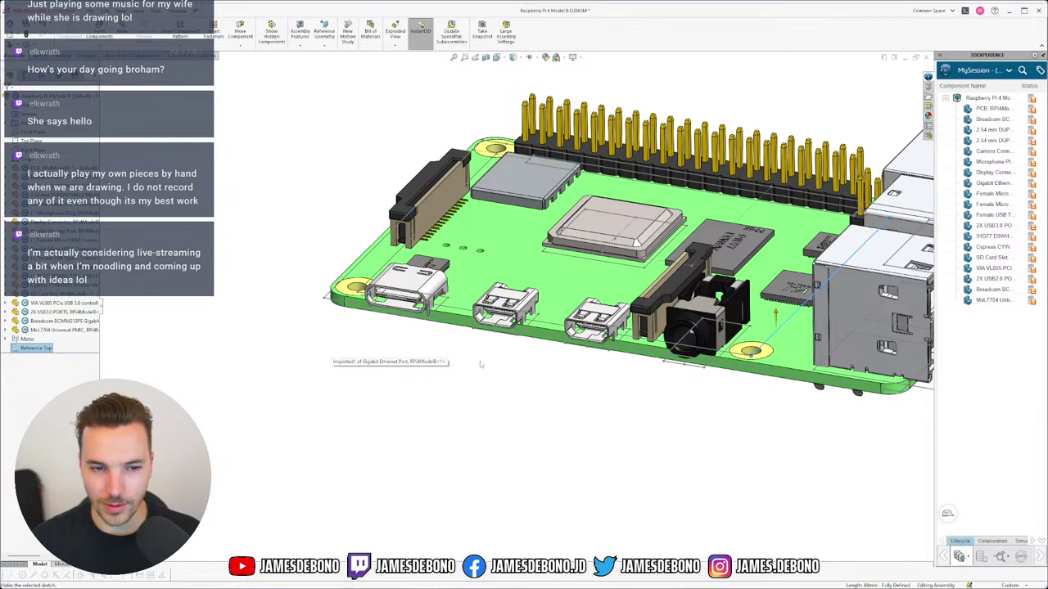
pyautogui.scroll(-5, 465, 321)
pyautogui.moveTo(465, 321); pyautogui.dragTo(490, 292, button='middle')
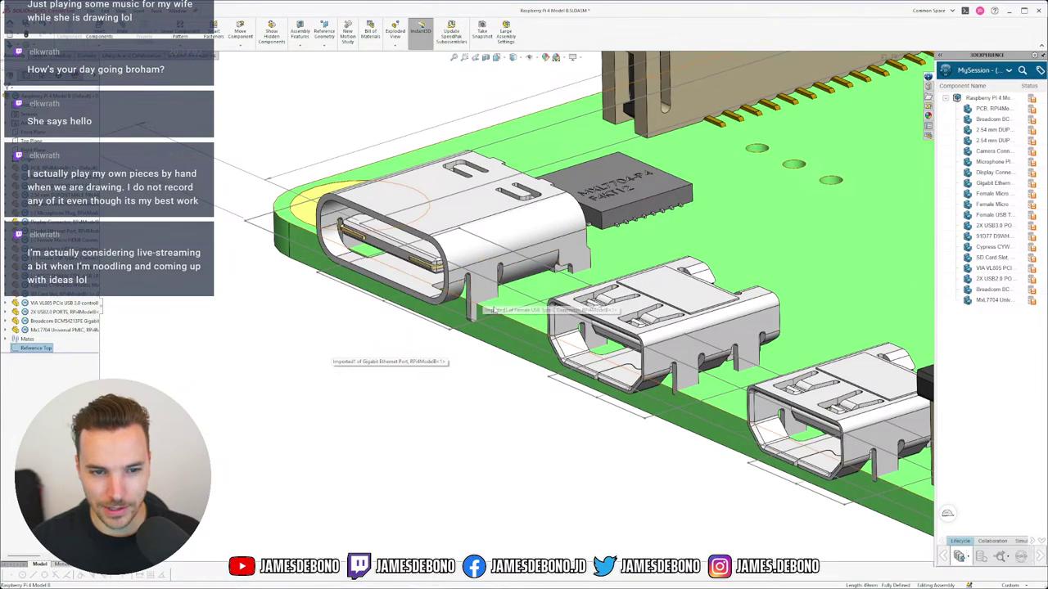
pyautogui.moveTo(491, 310); pyautogui.dragTo(489, 270, button='middle')
pyautogui.scroll(-5, 489, 269)
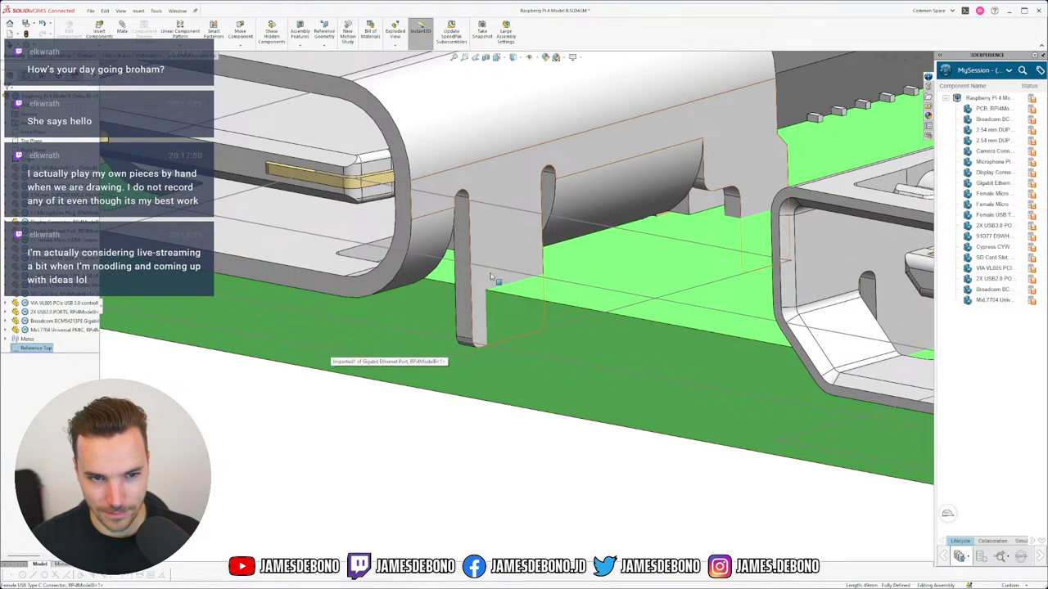
# Select the USB-C connector's side face, compare its mounting legs with the neighbouring micro HDMI connectors, and clear the selection.
pyautogui.click(509, 230)
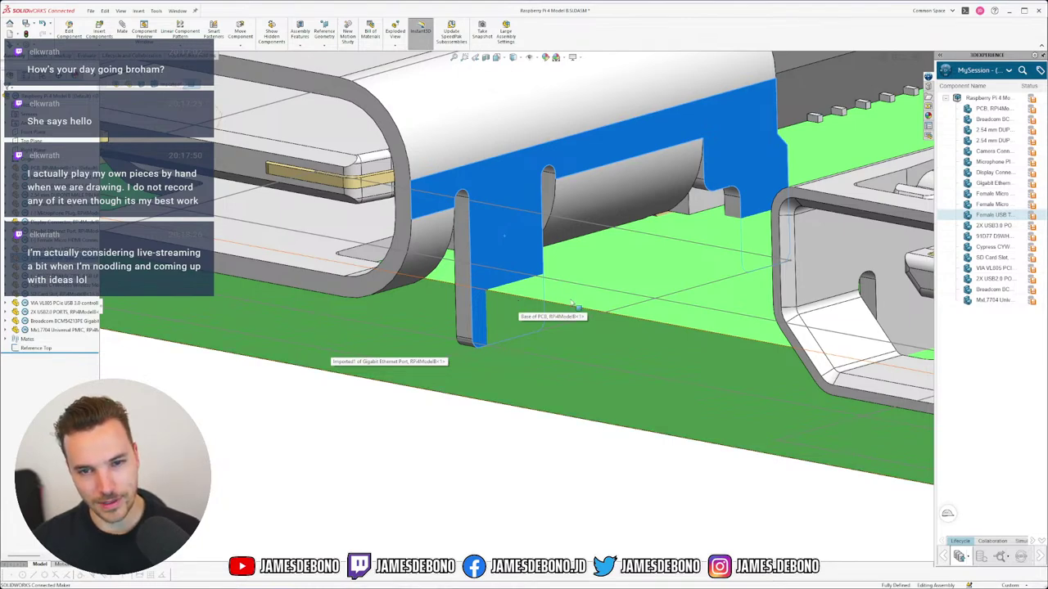
pyautogui.scroll(5, 521, 307)
pyautogui.scroll(-5, 572, 336)
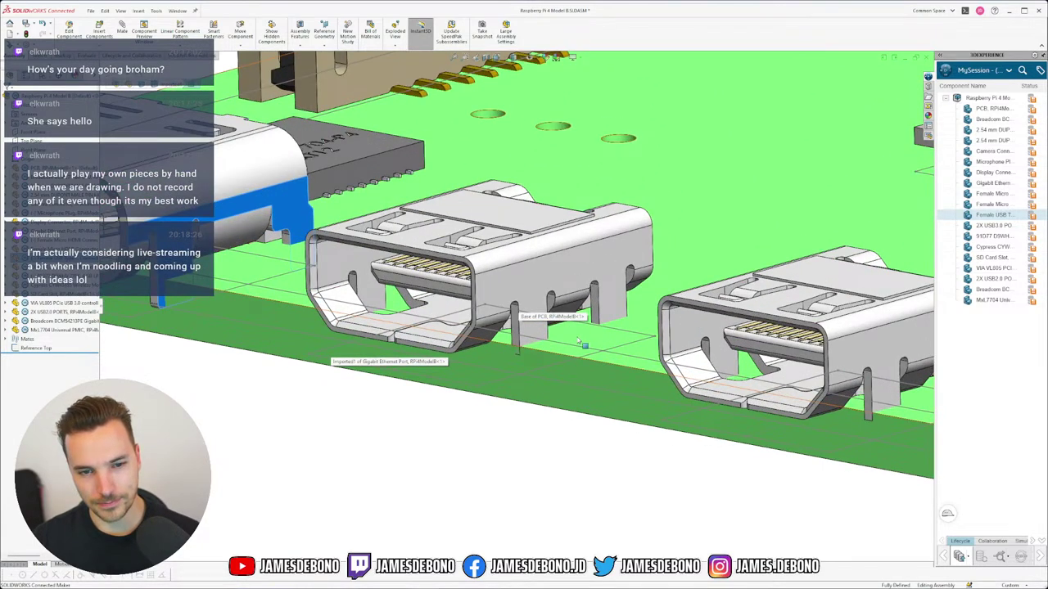
pyautogui.scroll(5, 578, 342)
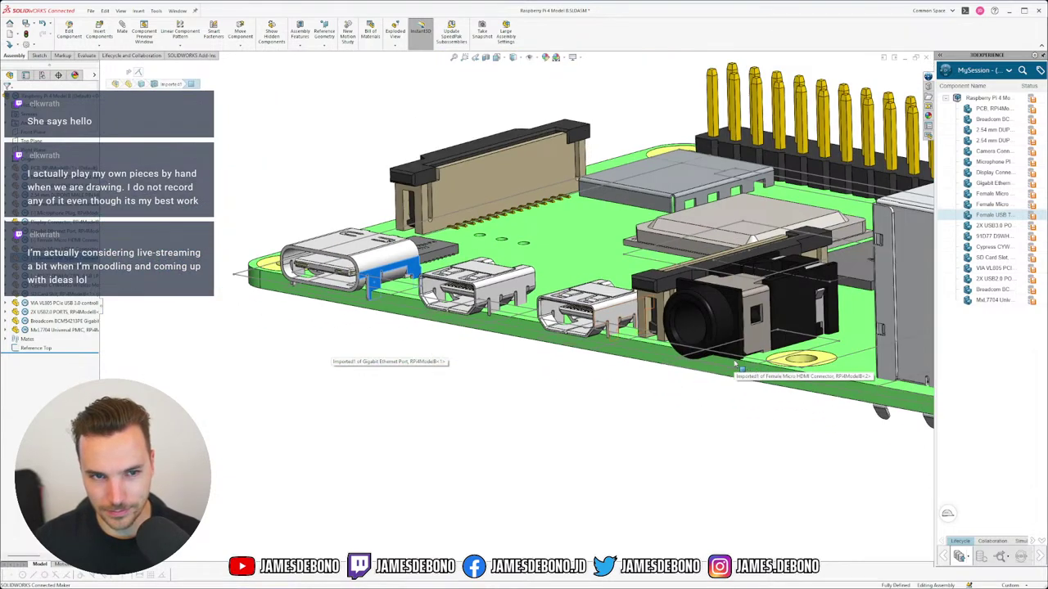
pyautogui.click(550, 388)
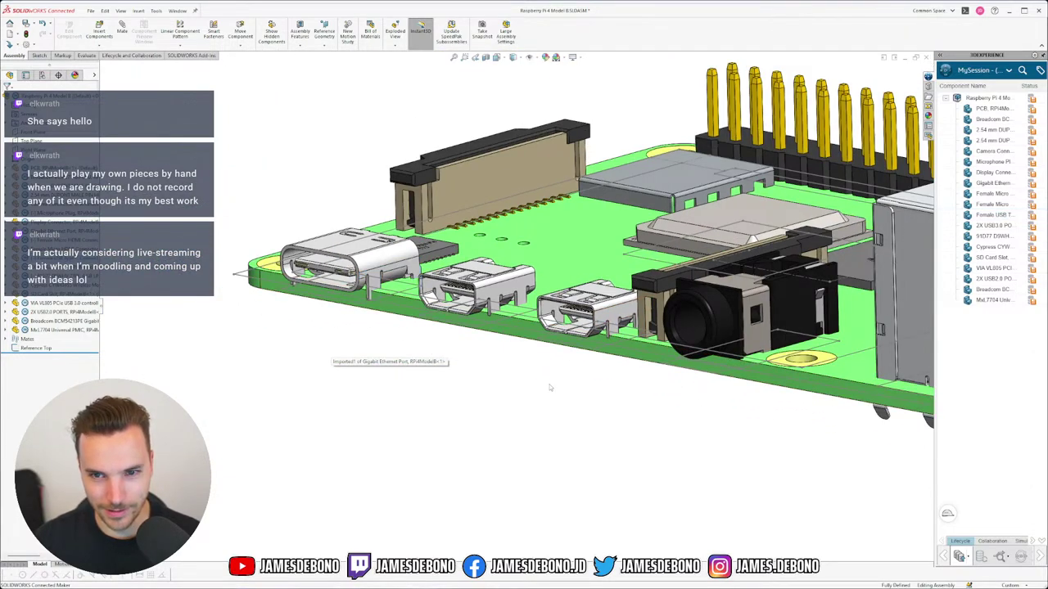
# Examine the stacked USB ports, Ethernet port and audio jack at the board's corner relative to the smaller edge connectors.
pyautogui.scroll(4, 740, 357)
pyautogui.scroll(2, 816, 334)
pyautogui.scroll(-2, 816, 333)
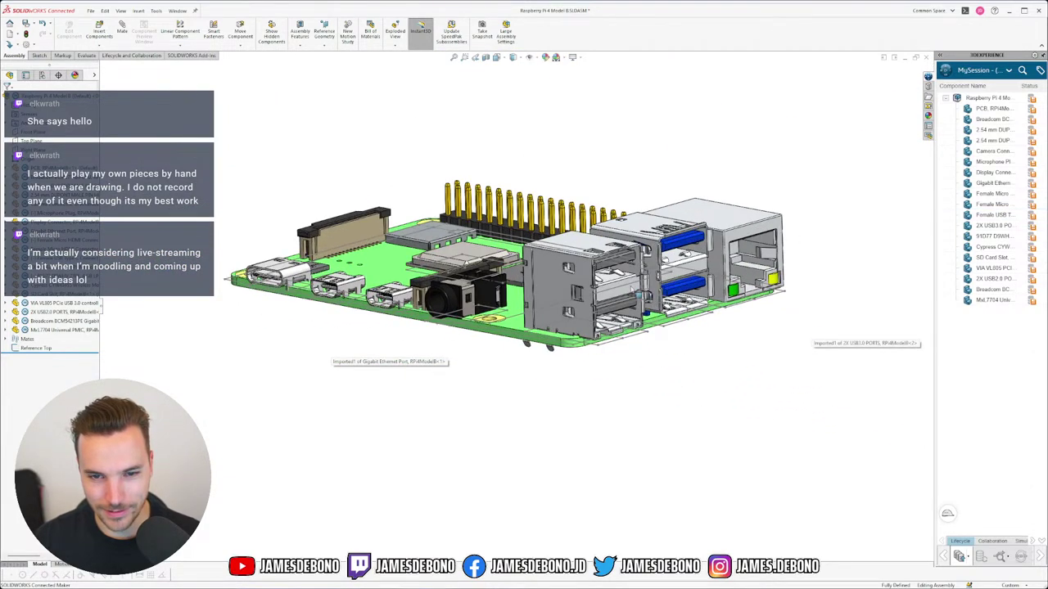
pyautogui.scroll(-2, 619, 297)
pyautogui.moveTo(619, 297); pyautogui.dragTo(512, 360, button='middle')
pyautogui.scroll(4, 505, 282)
pyautogui.scroll(-1, 196, 254)
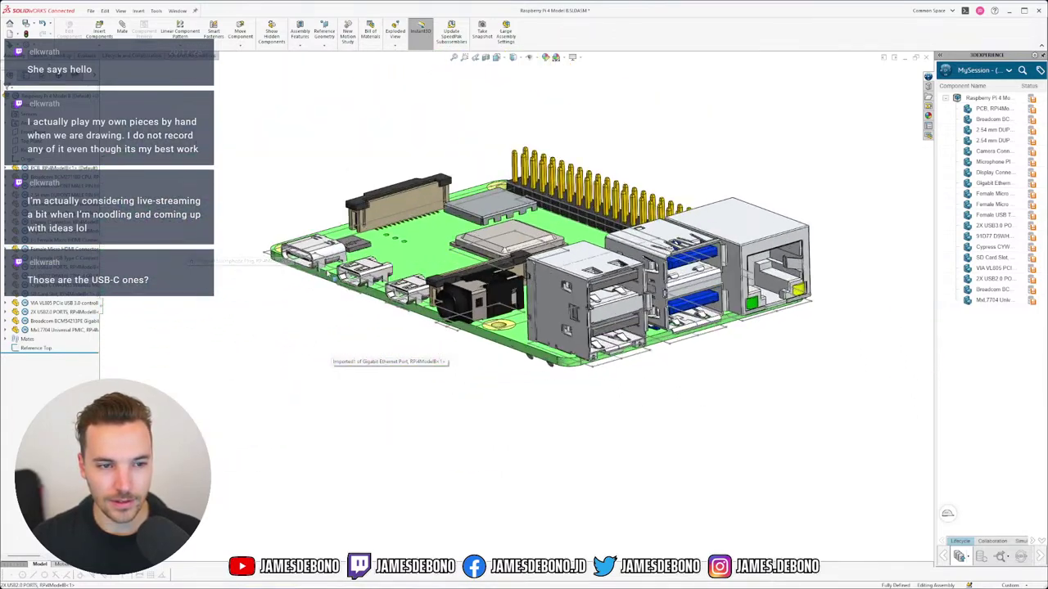
pyautogui.scroll(-2, 270, 260)
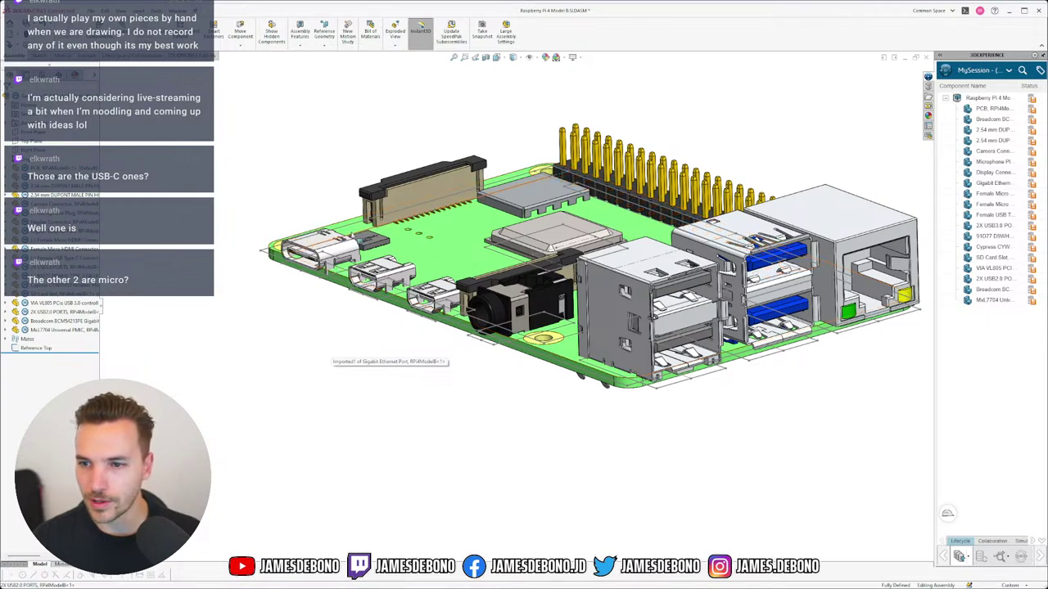
pyautogui.scroll(-2, 258, 215)
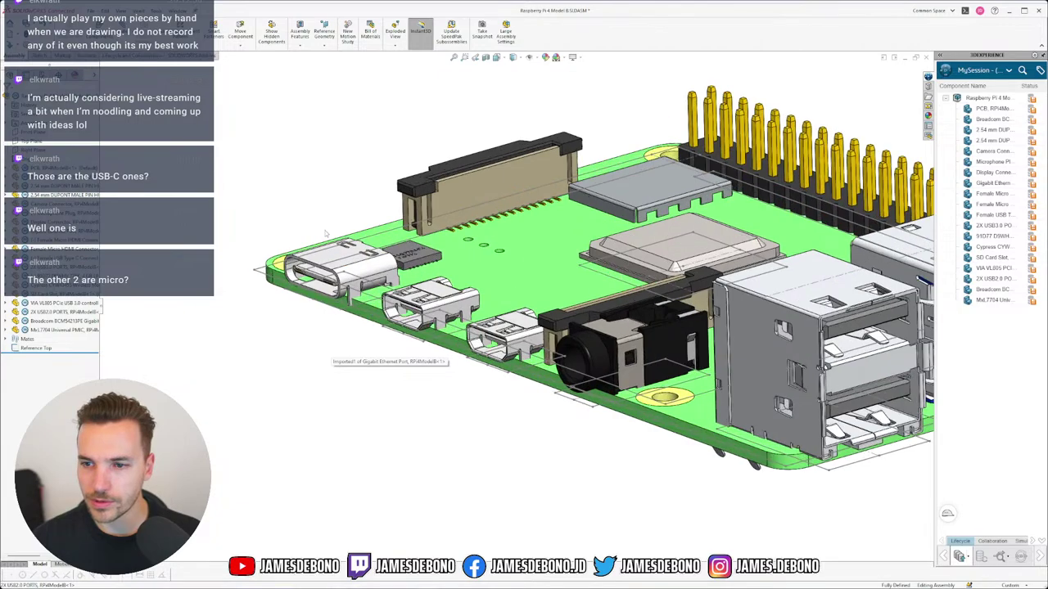
# Examine the USB-C connector and the two micro HDMI connectors along the board edge, close up and from farther away.
pyautogui.moveTo(437, 325); pyautogui.dragTo(467, 328, button='middle')
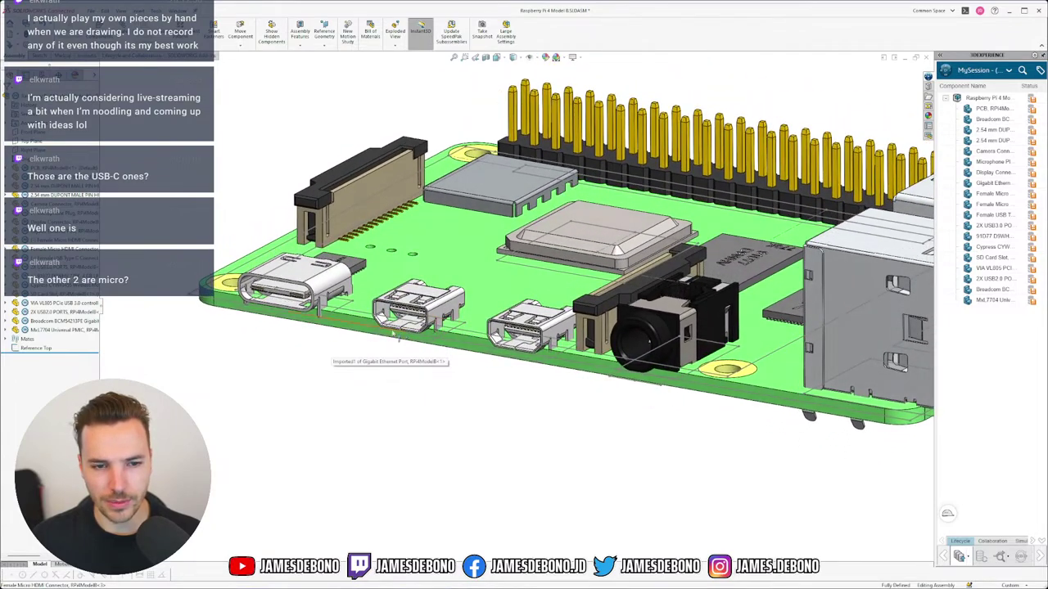
pyautogui.scroll(3, 467, 329)
pyautogui.scroll(-5, 382, 336)
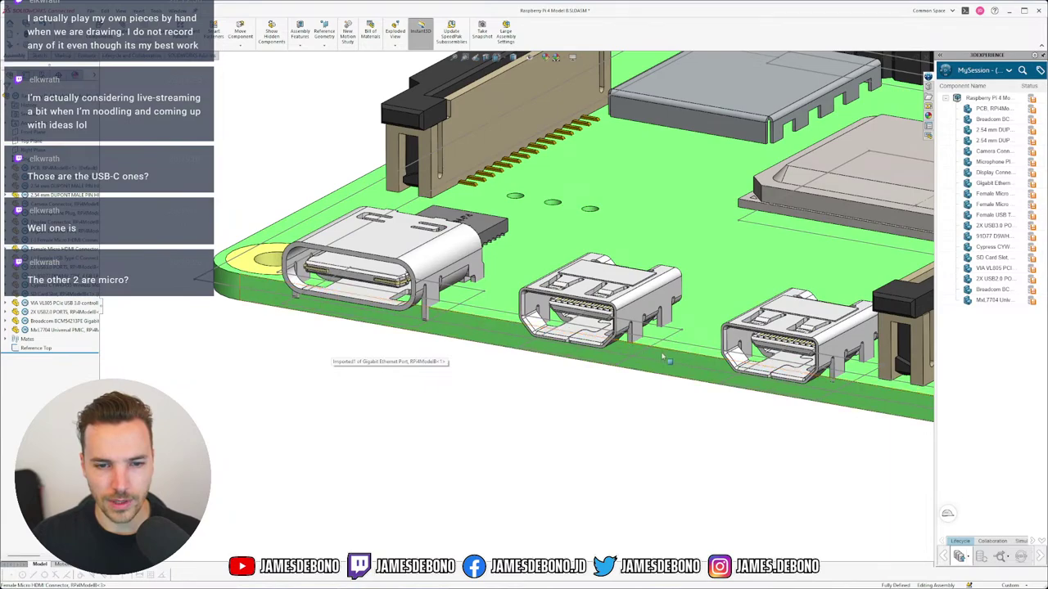
pyautogui.moveTo(563, 331); pyautogui.dragTo(682, 348, button='middle')
pyautogui.scroll(-3, 622, 333)
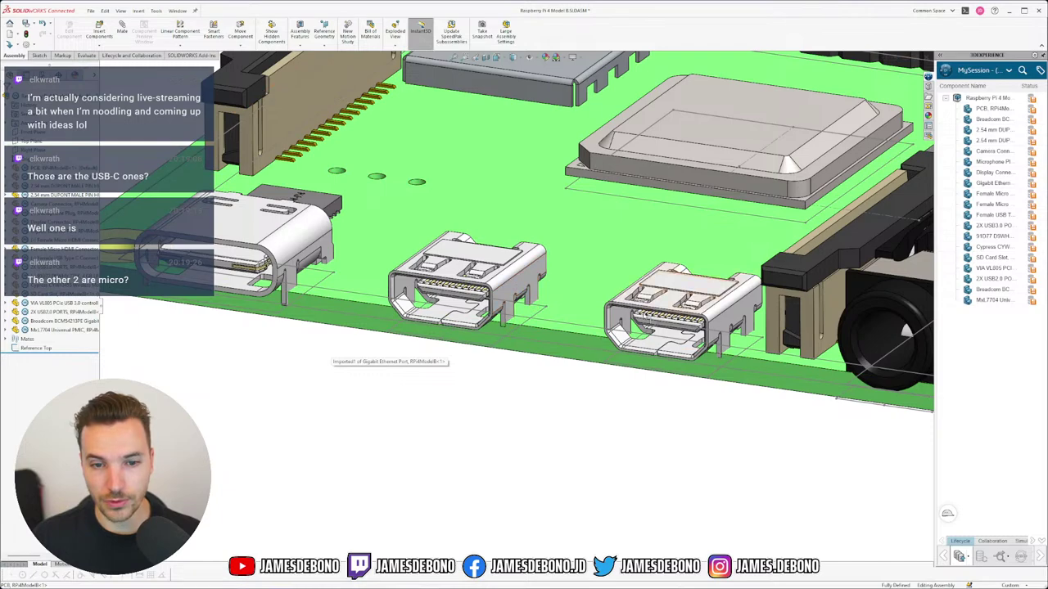
pyautogui.scroll(8, 671, 372)
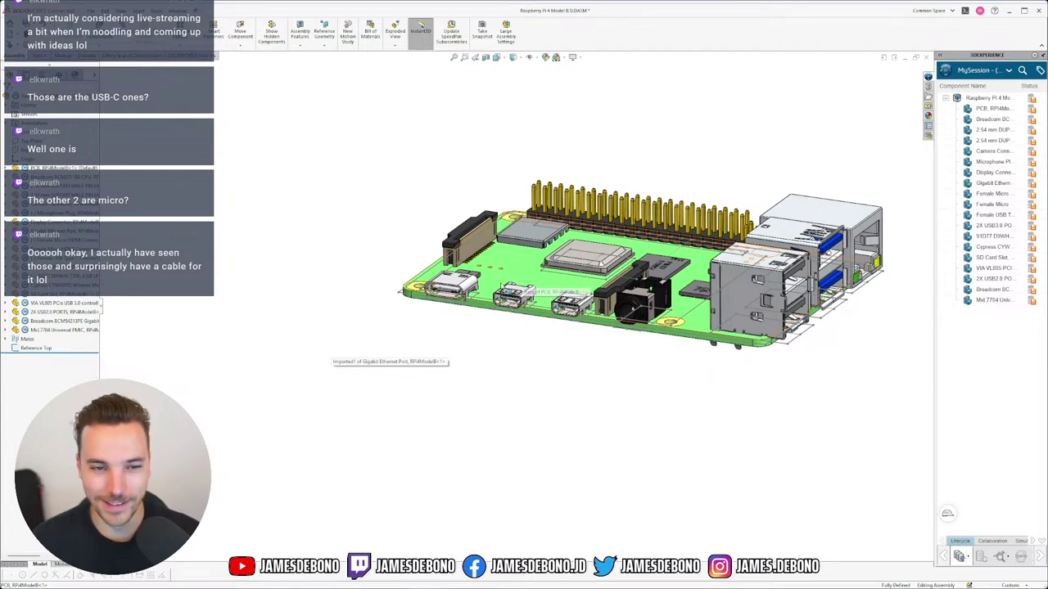
pyautogui.scroll(-5, 475, 291)
pyautogui.scroll(-5, 463, 291)
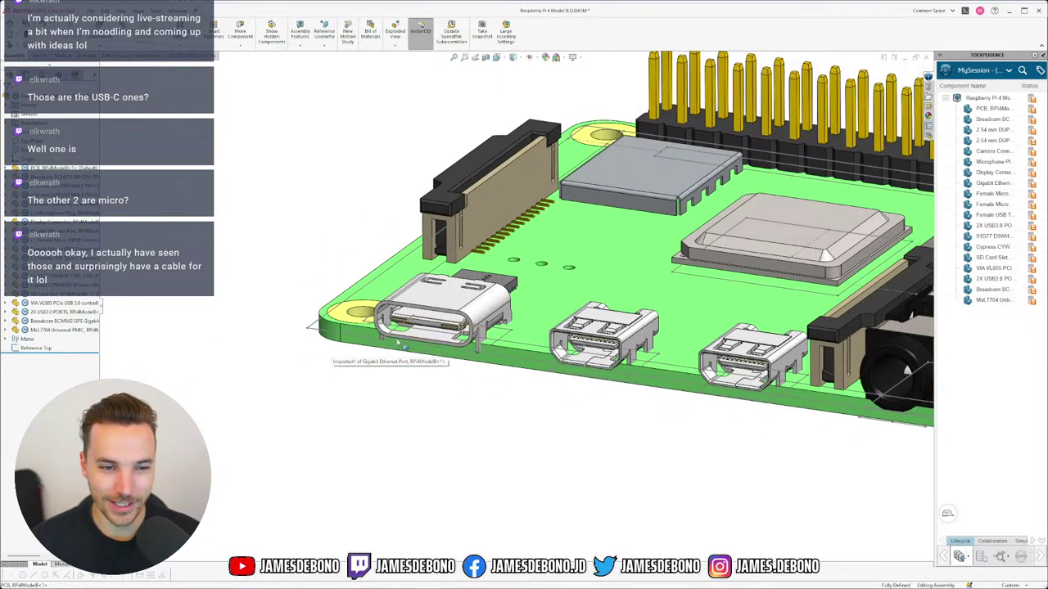
pyautogui.moveTo(457, 326); pyautogui.dragTo(455, 287, button='middle')
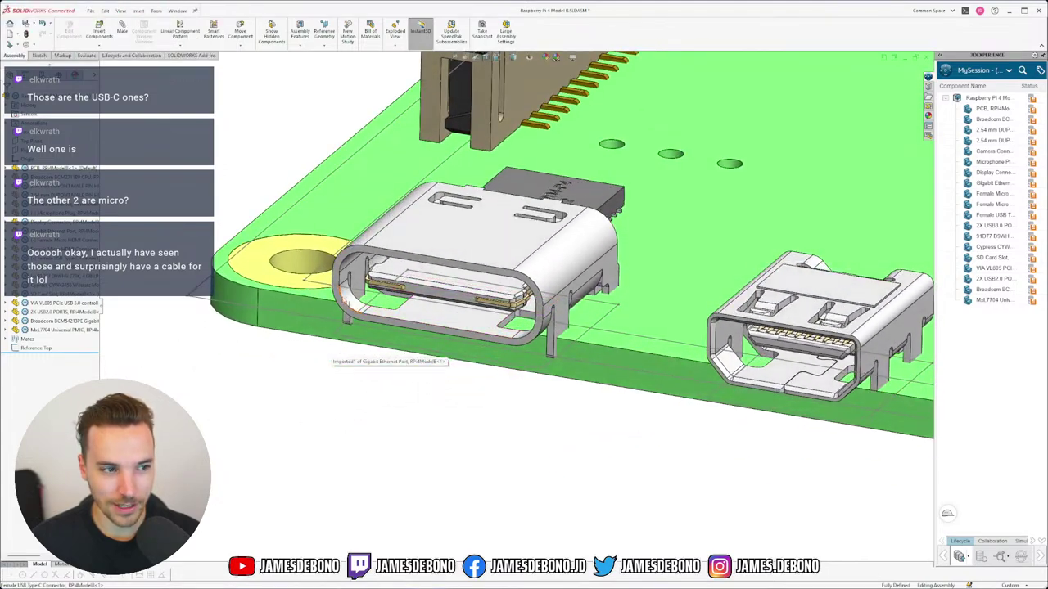
# Identify the Female Micro HDMI Connector beside the display connector by selecting the component and its top face, and clear the selection.
pyautogui.click(62, 240)
pyautogui.scroll(10, 685, 256)
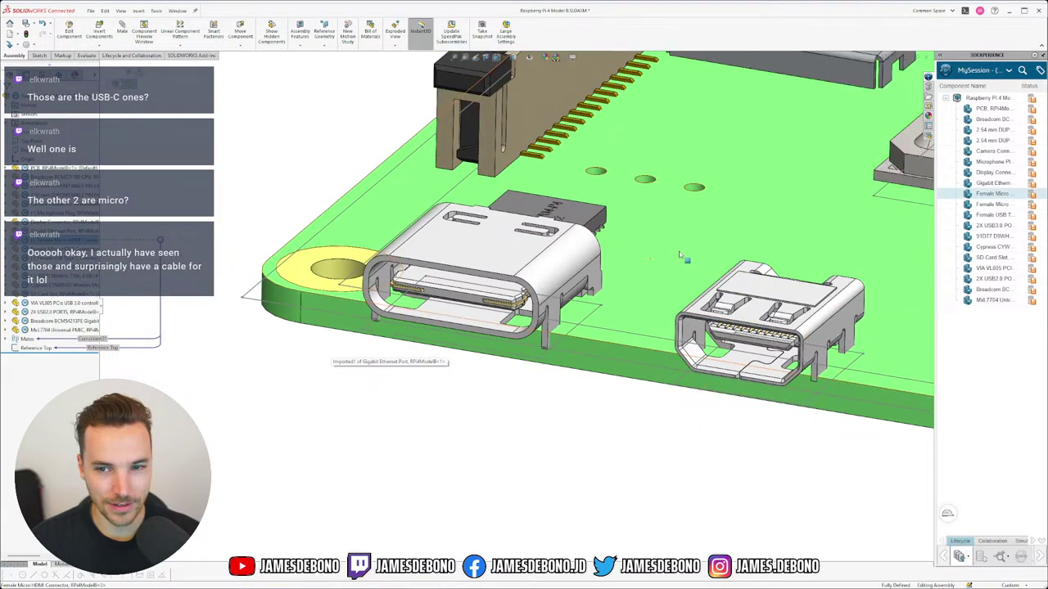
pyautogui.scroll(-8, 673, 277)
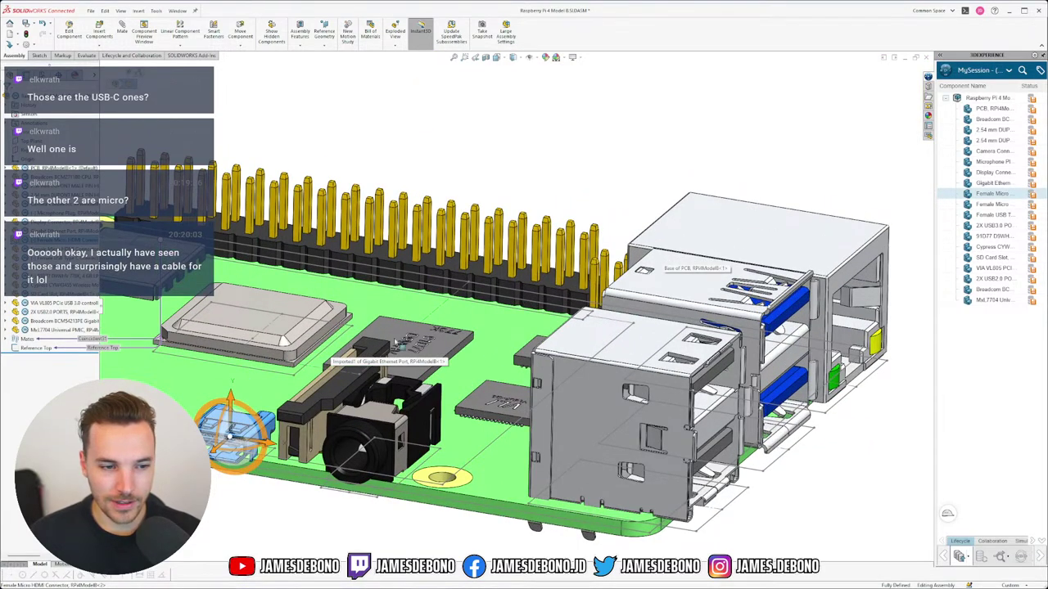
pyautogui.scroll(4, 521, 308)
pyautogui.scroll(5, 255, 417)
pyautogui.moveTo(332, 358); pyautogui.dragTo(244, 333, button='middle')
pyautogui.moveTo(520, 267); pyautogui.dragTo(578, 382, button='middle')
pyautogui.click(577, 381)
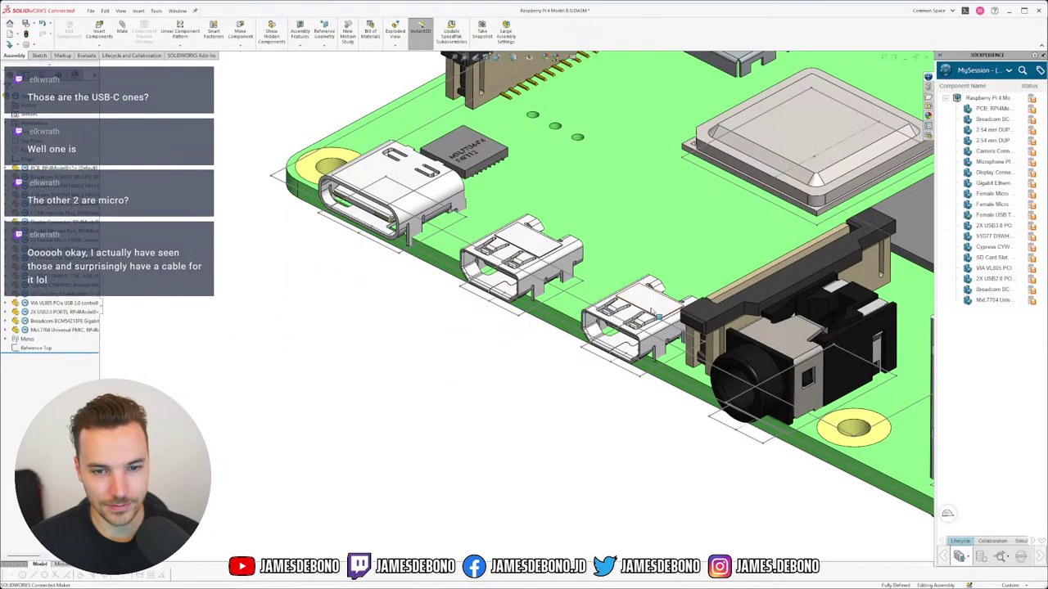
pyautogui.click(640, 305)
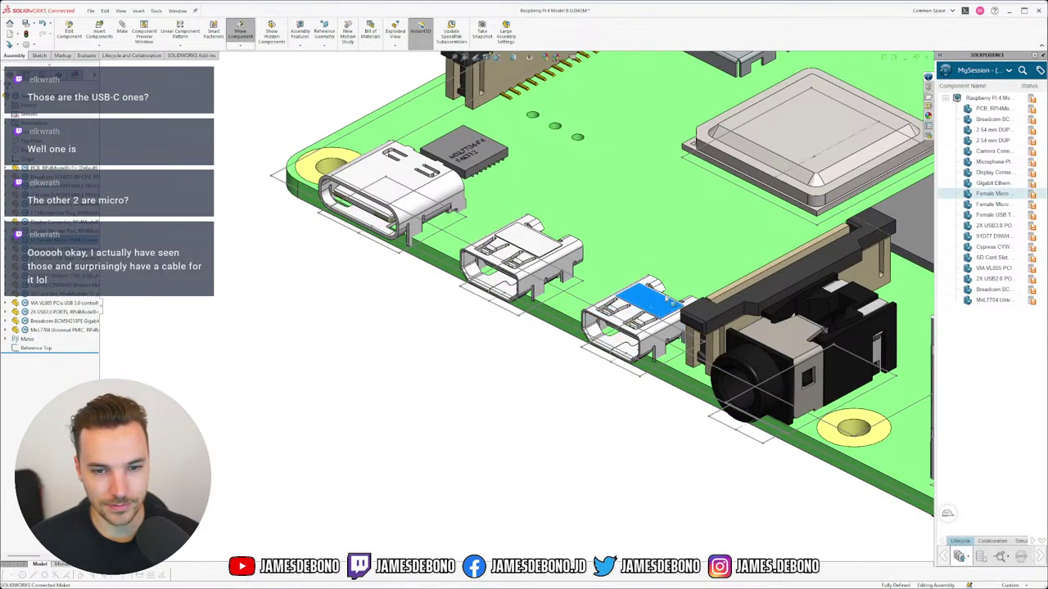
pyautogui.click(508, 396)
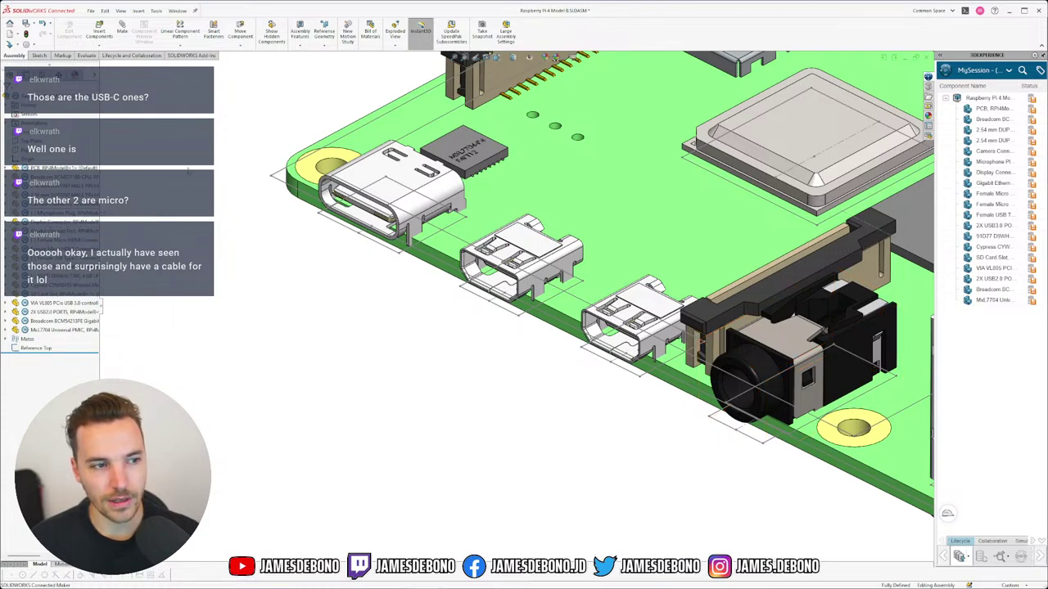
# Hide the Reference Top sketch and select the Female Micro HDMI Connector nearest the audio jack.
pyautogui.click(507, 307)
pyautogui.press('Escape')
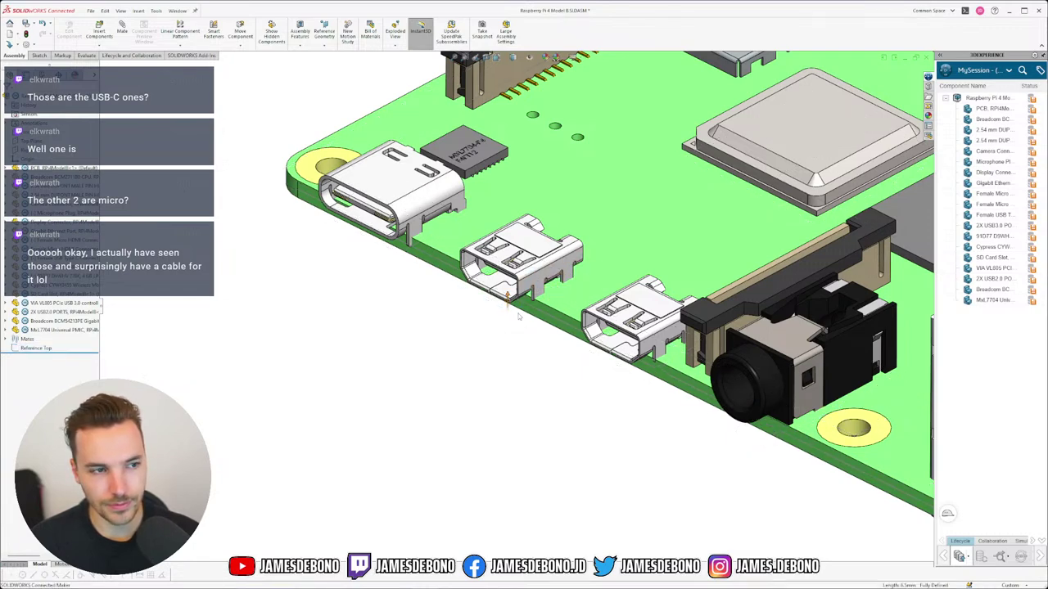
pyautogui.scroll(2, 510, 313)
pyautogui.scroll(-1, 579, 301)
pyautogui.scroll(-1, 573, 303)
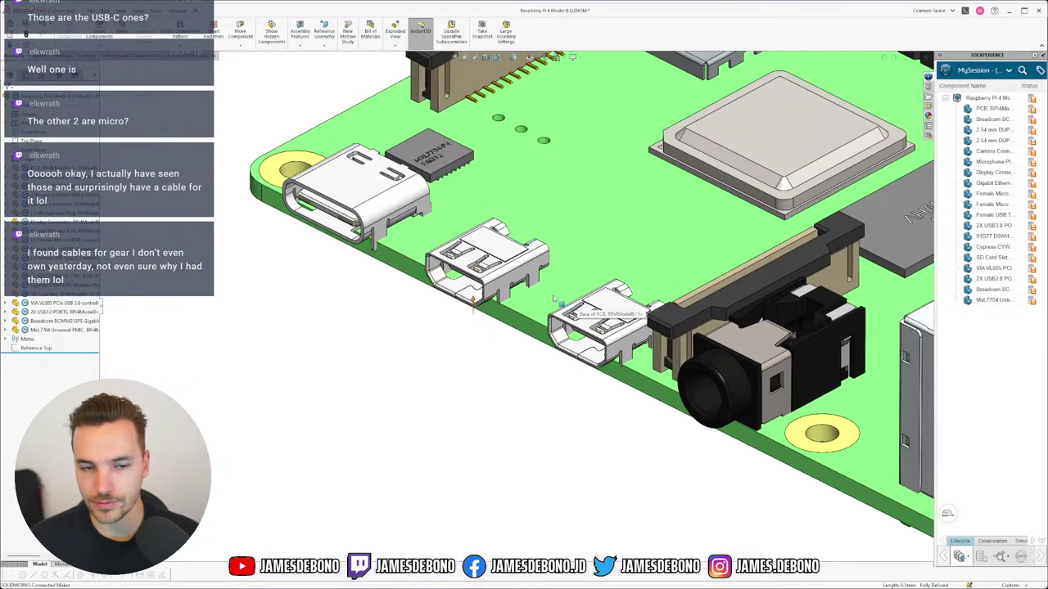
pyautogui.click(62, 239)
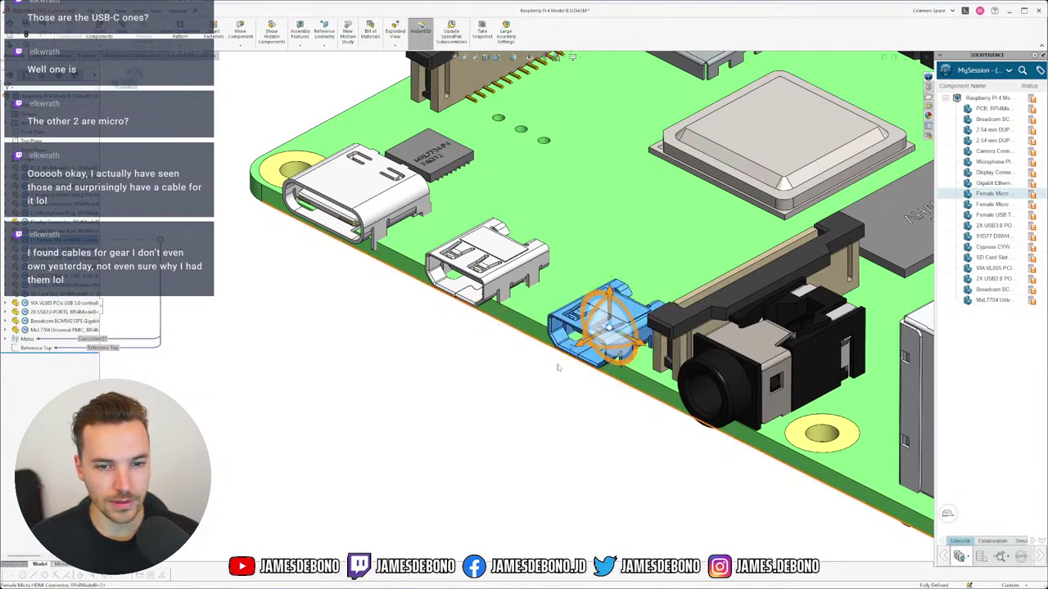
# Identify the two micro HDMI connectors, the USB-C connector and the audio jack along the board edge by selecting each in turn.
pyautogui.click(558, 367)
pyautogui.moveTo(588, 359); pyautogui.dragTo(594, 330)
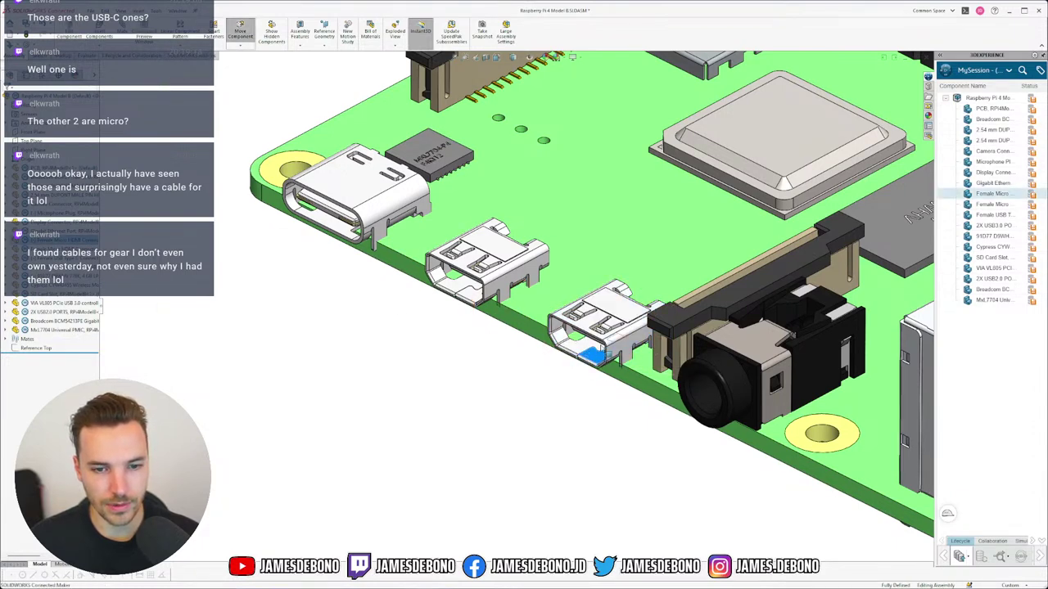
pyautogui.click(454, 293)
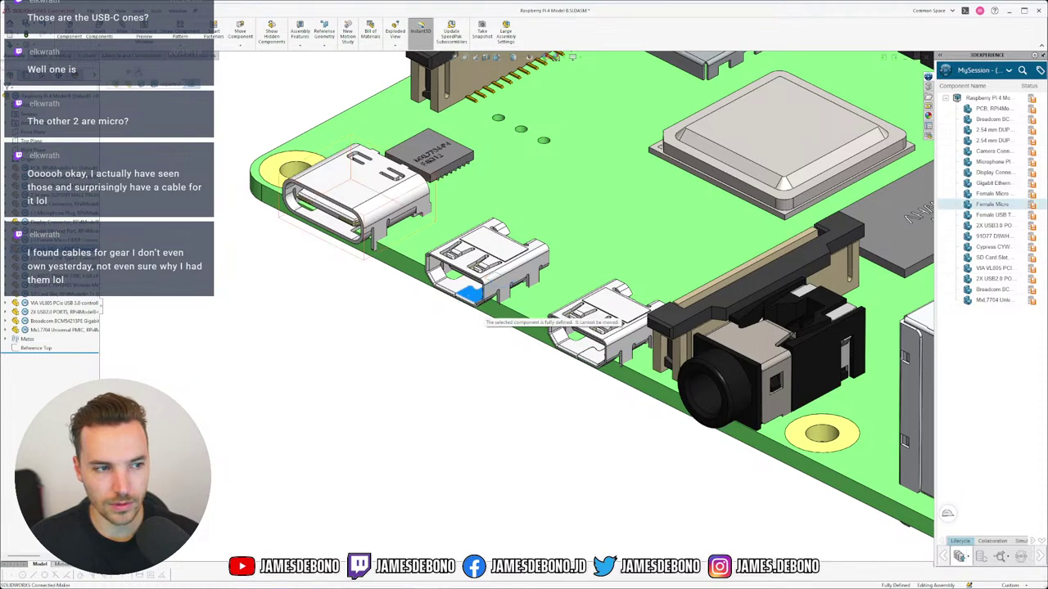
pyautogui.click(596, 321)
pyautogui.click(357, 190)
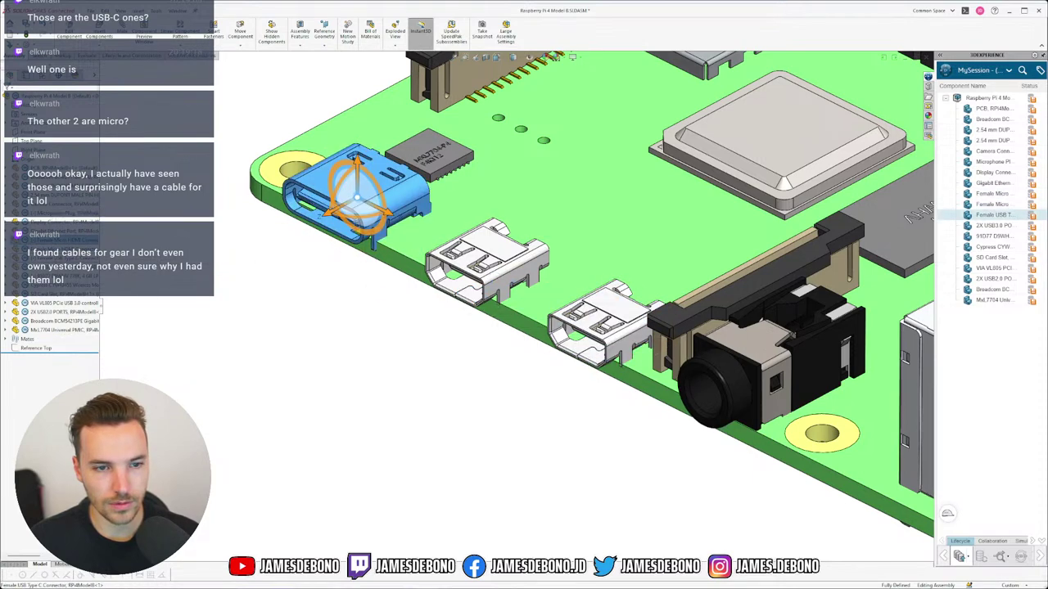
pyautogui.moveTo(388, 202); pyautogui.dragTo(365, 215)
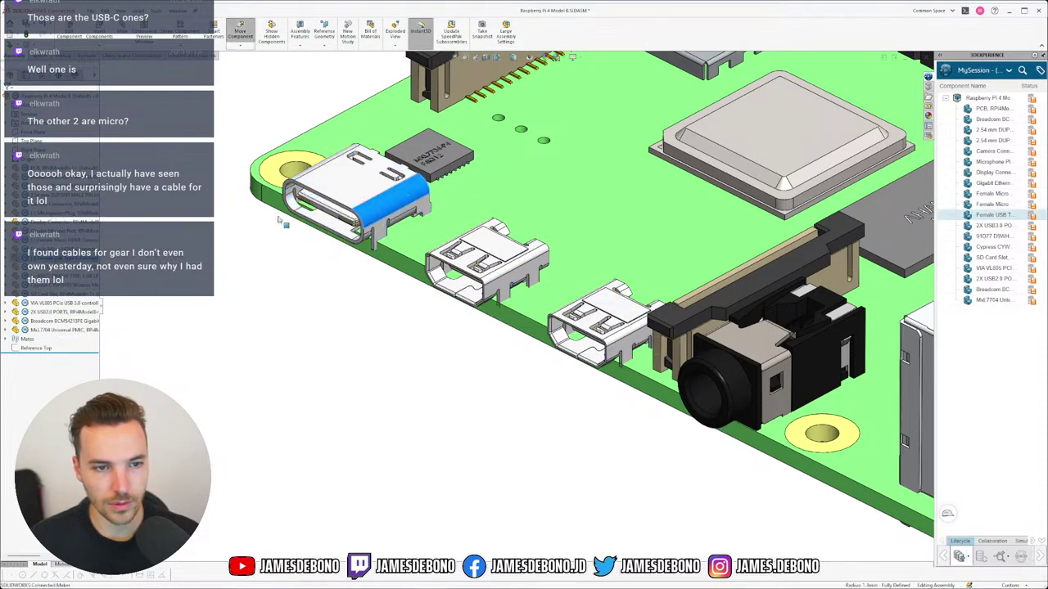
pyautogui.click(720, 376)
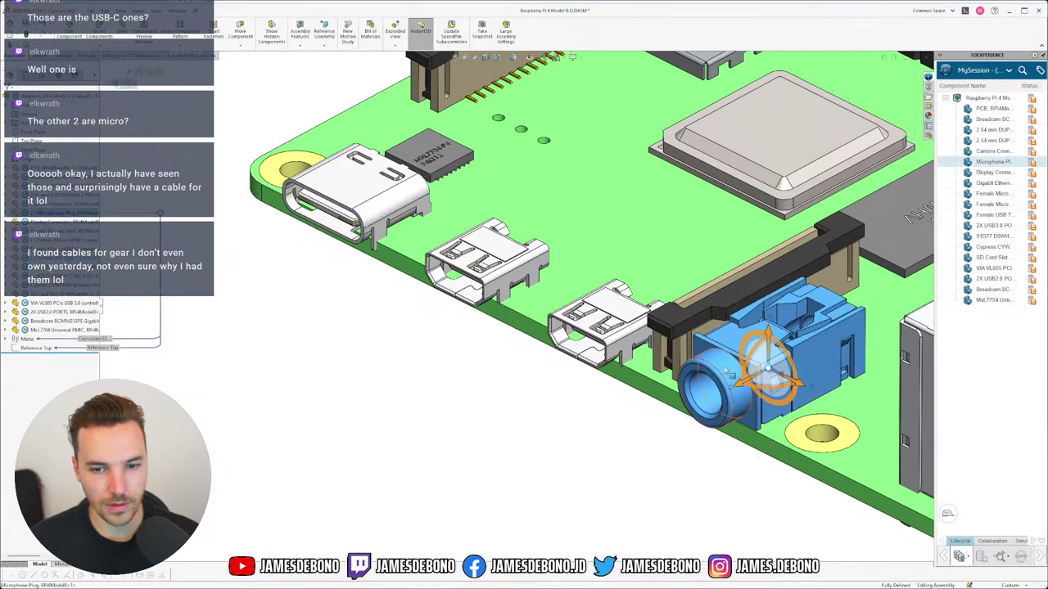
pyautogui.moveTo(725, 370); pyautogui.dragTo(686, 339)
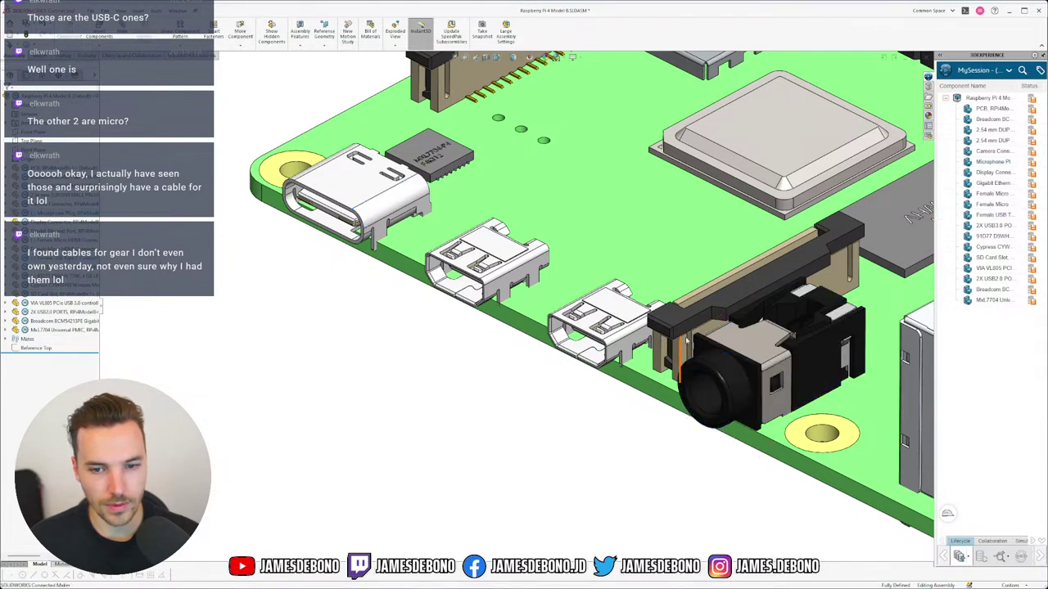
# Save the Raspberry Pi 4 Model B assembly, rebuilding the document as part of the save.
pyautogui.scroll(7, 686, 339)
pyautogui.scroll(-3, 689, 314)
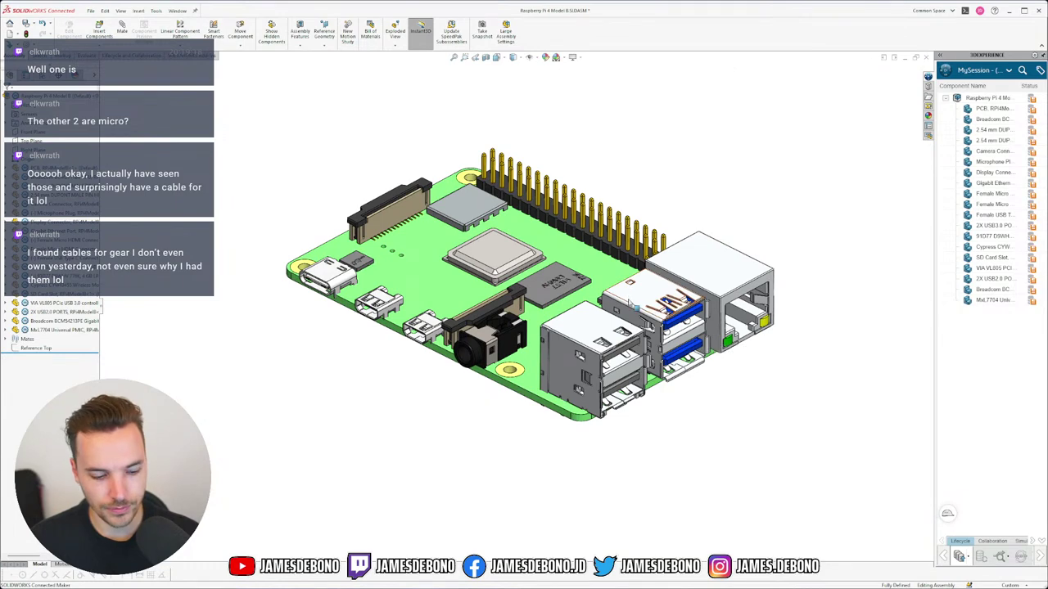
pyautogui.hotkey('ctrl', 's')
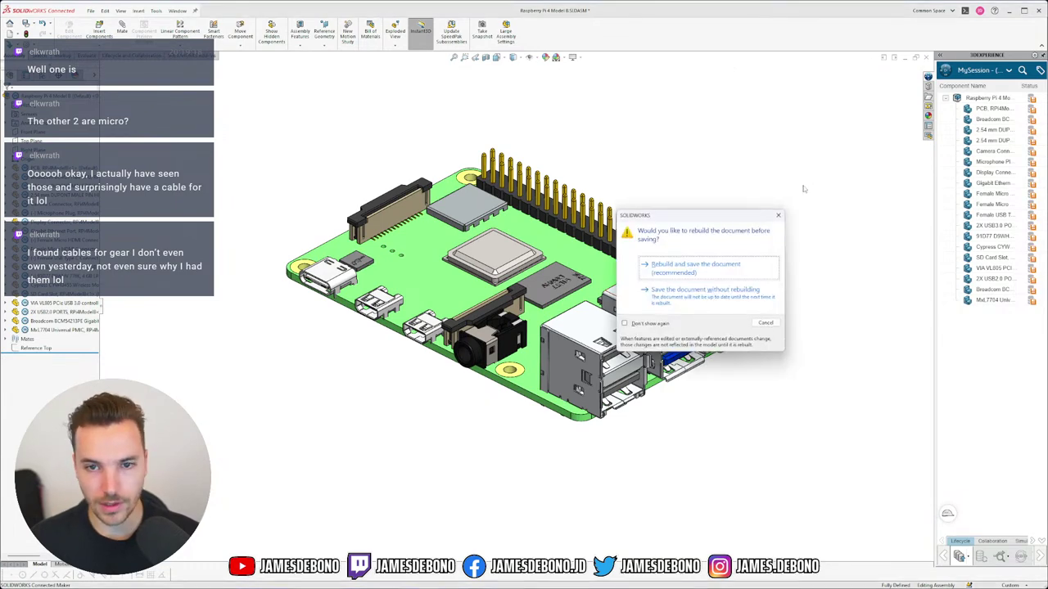
pyautogui.click(670, 270)
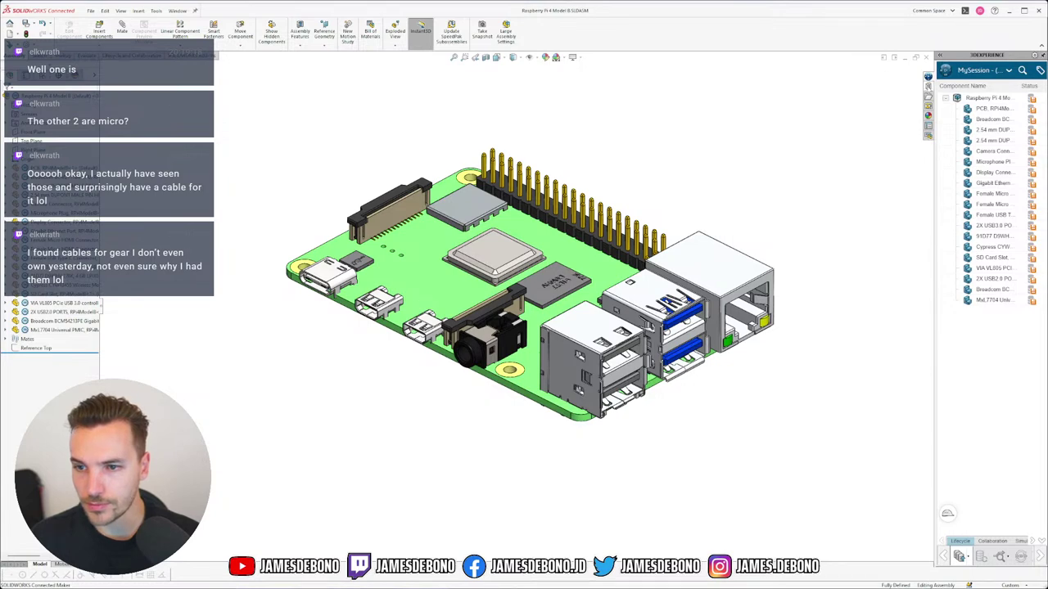
# Close the Raspberry Pi 4 Model B assembly and rebuild the parent 0.1_LDM-A assembly, leaving nothing selected.
pyautogui.click(926, 59)
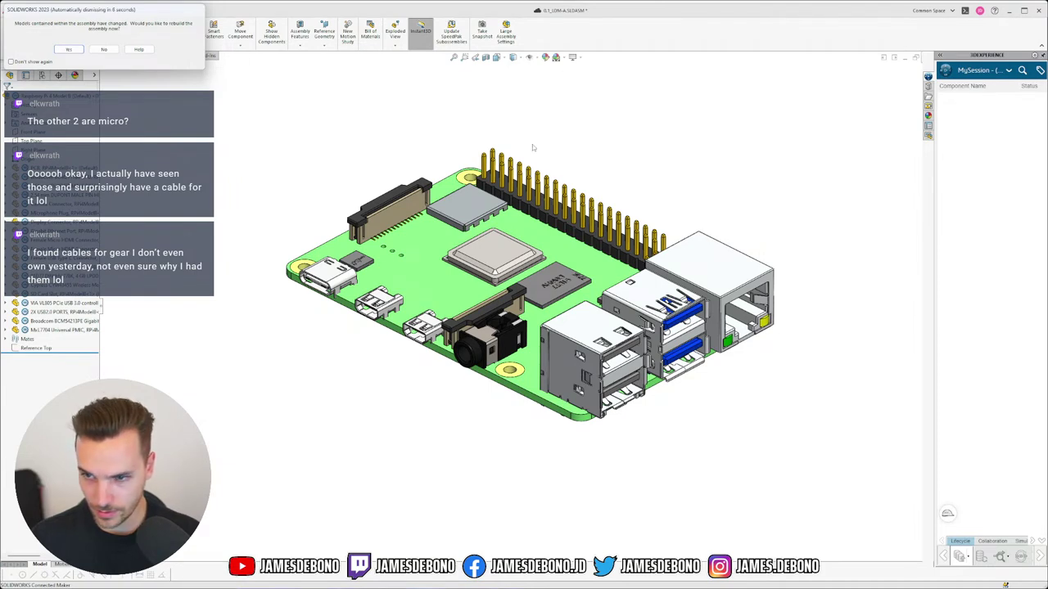
pyautogui.click(69, 50)
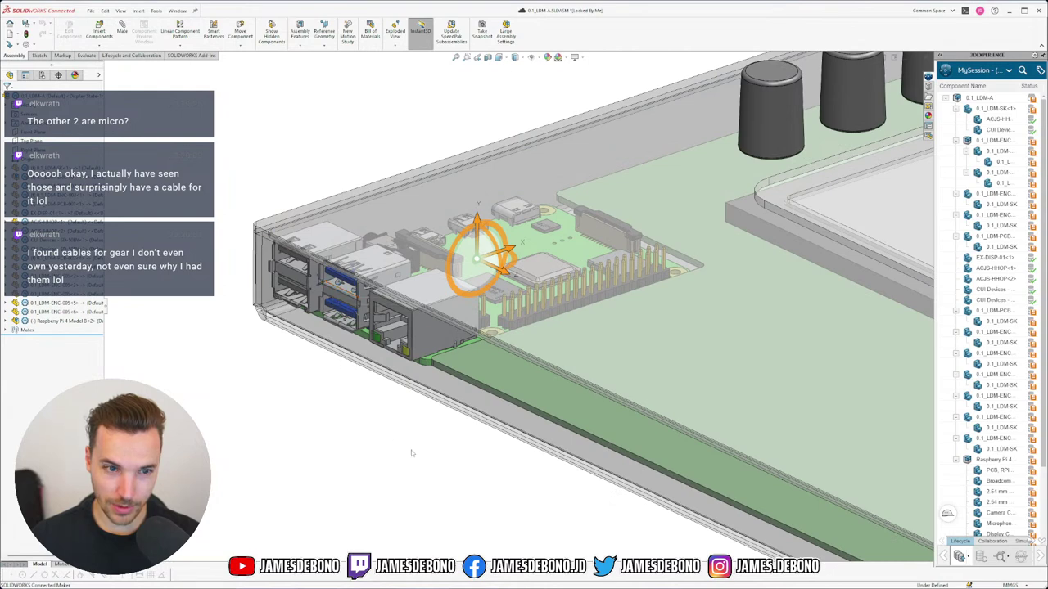
pyautogui.click(407, 456)
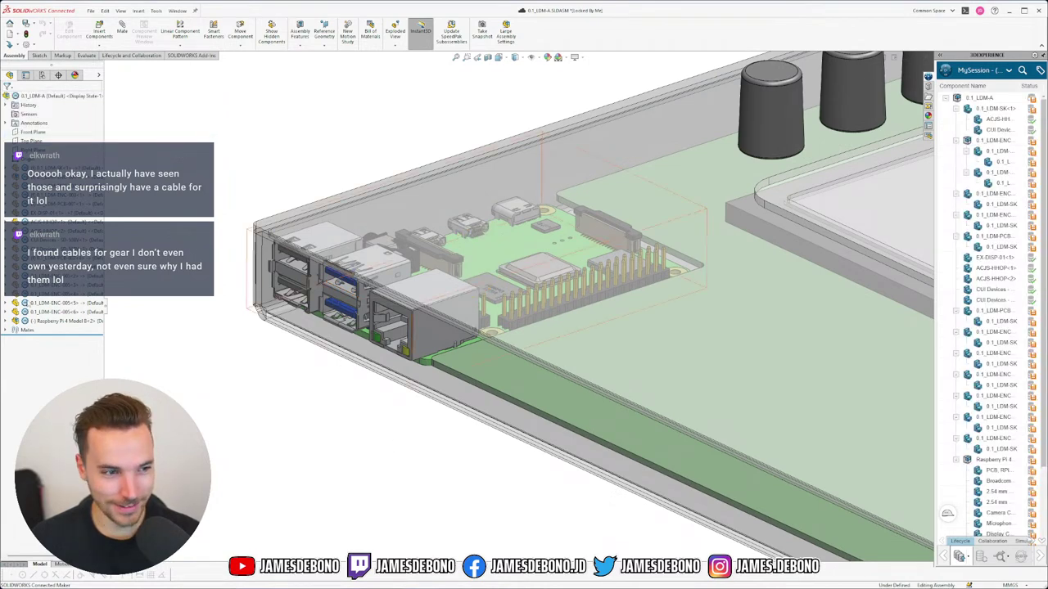
pyautogui.click(72, 321)
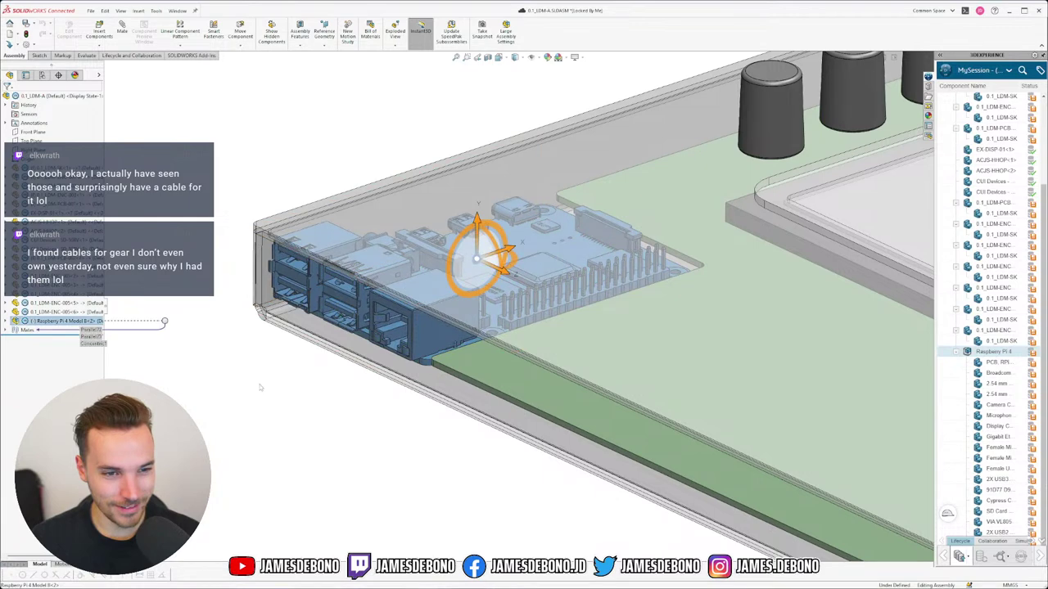
pyautogui.click(259, 388)
# Switch to the 0.1_LDM-SK part and open its inserted Raspberry Pi 4 Model B part for editing, declining feature recognition.
pyautogui.click(179, 10)
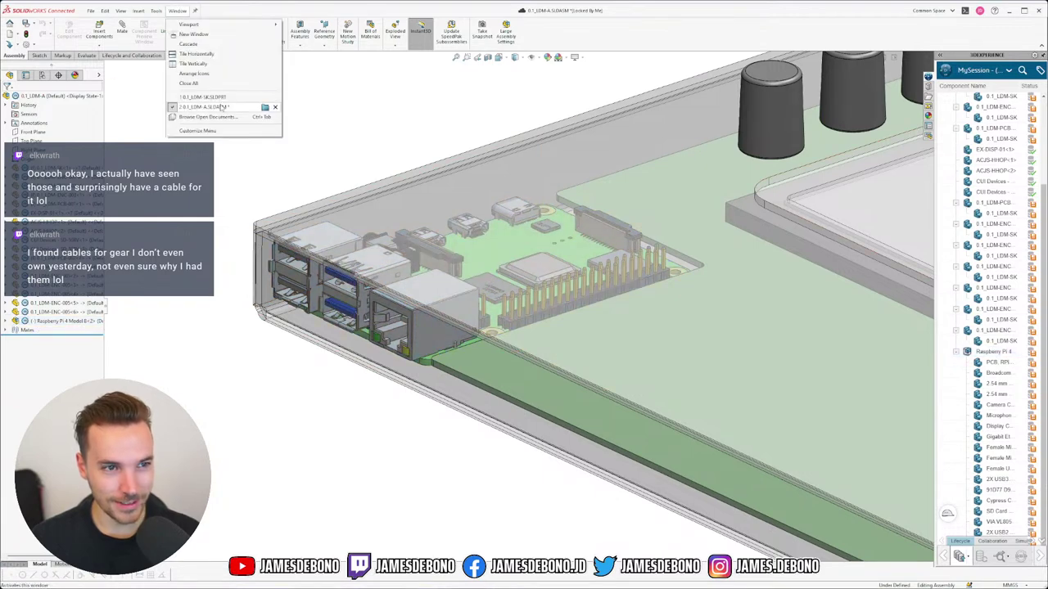
pyautogui.click(246, 107)
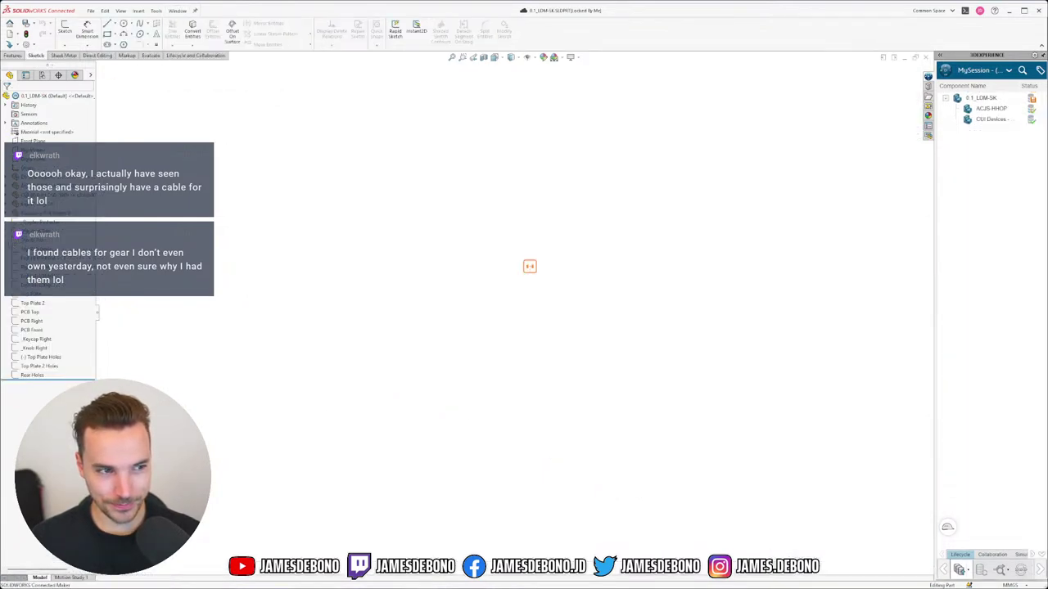
pyautogui.hotkey('ctrl', '5')
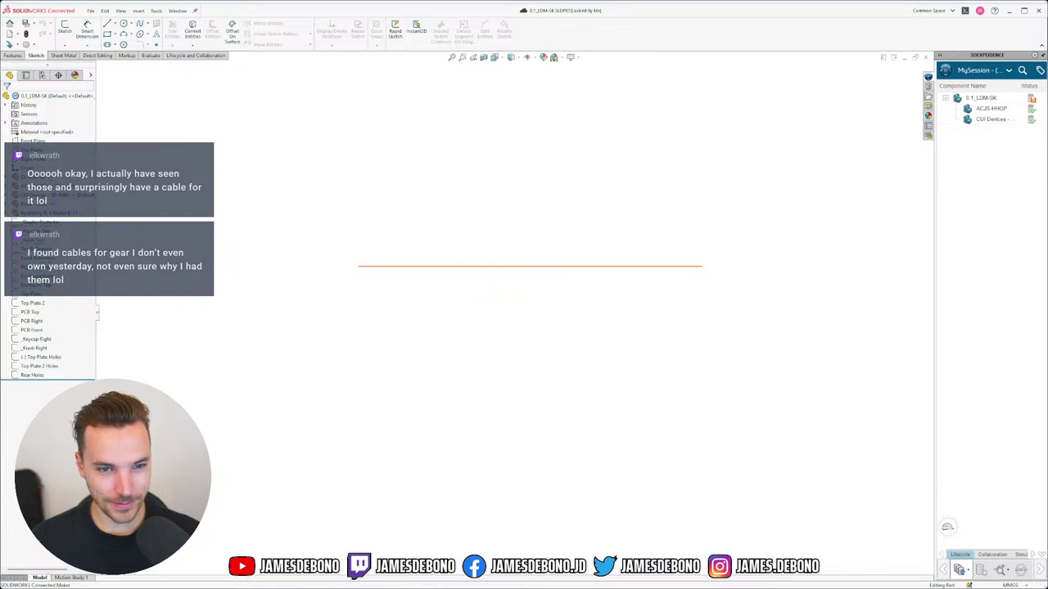
pyautogui.hotkey('ctrl', '1')
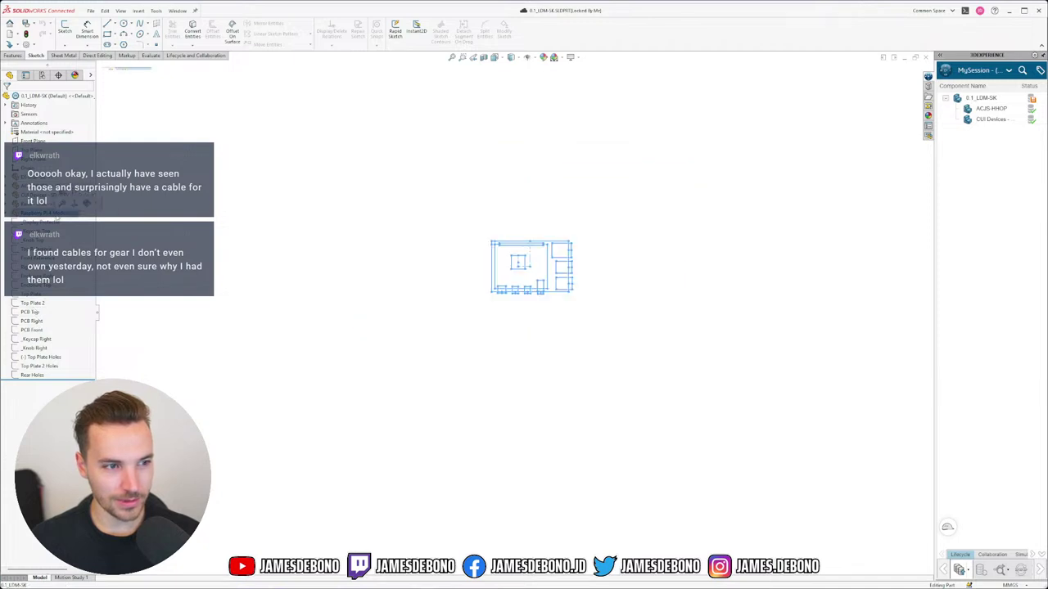
pyautogui.rightClick(48, 215)
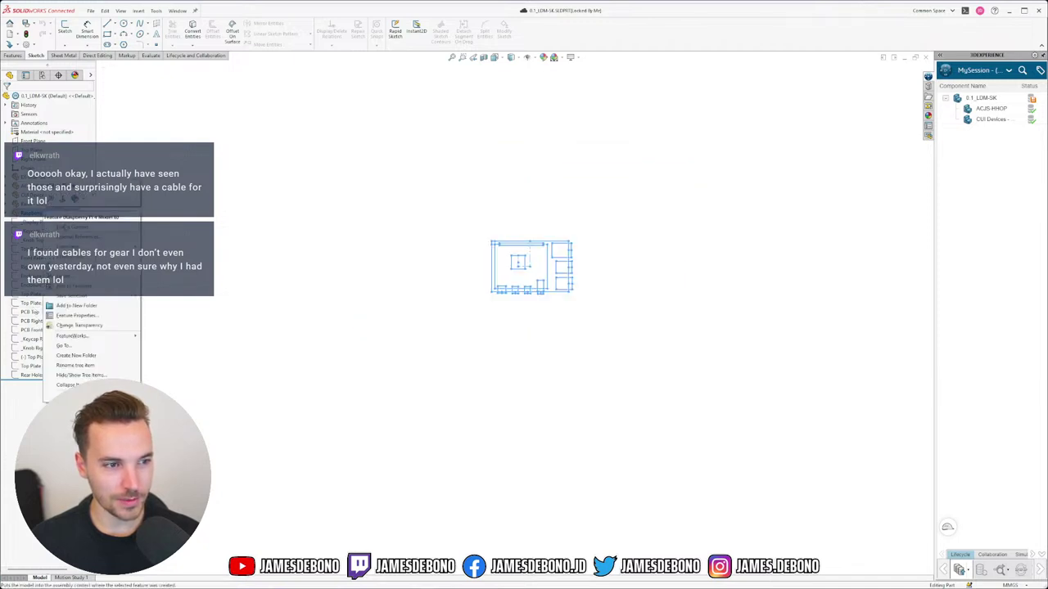
pyautogui.click(66, 229)
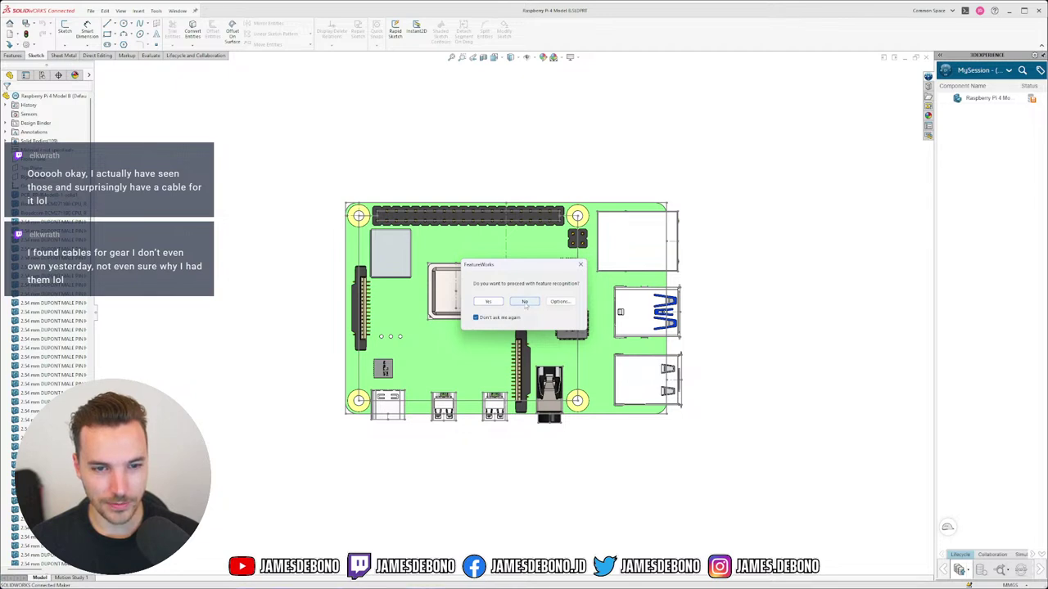
pyautogui.click(525, 302)
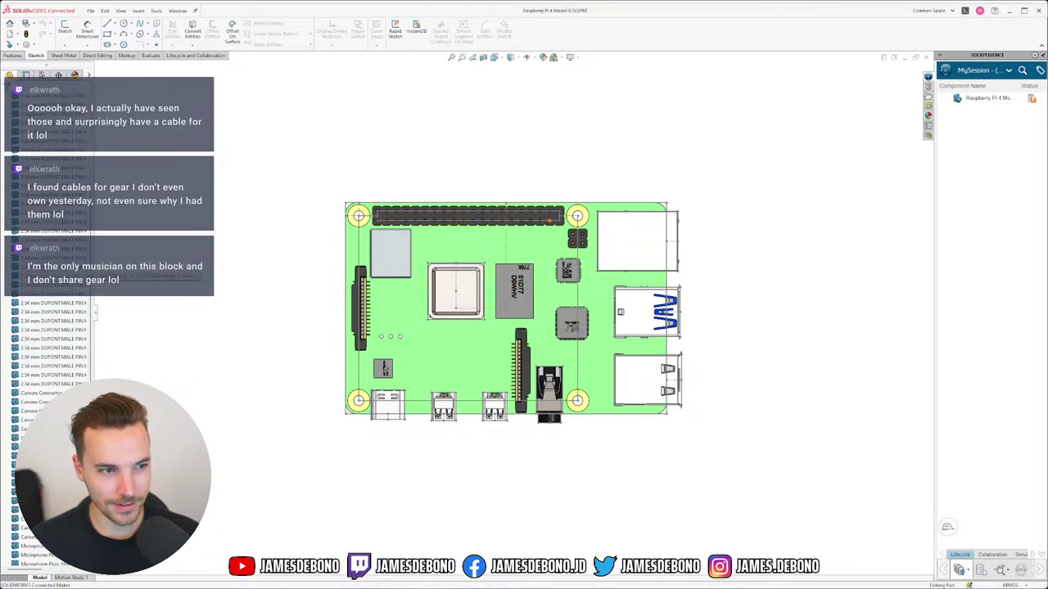
# Locate the Reference Top sketch at the end of the Raspberry Pi part's features and check it against the board in a 3D view.
pyautogui.scroll(-4, 51, 267)
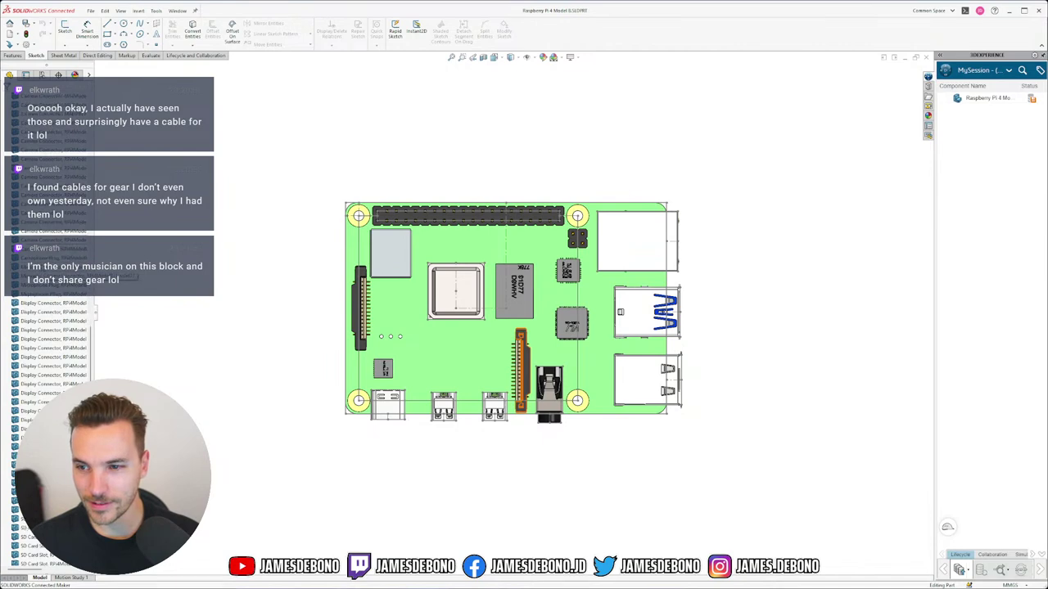
pyautogui.scroll(-3, 49, 433)
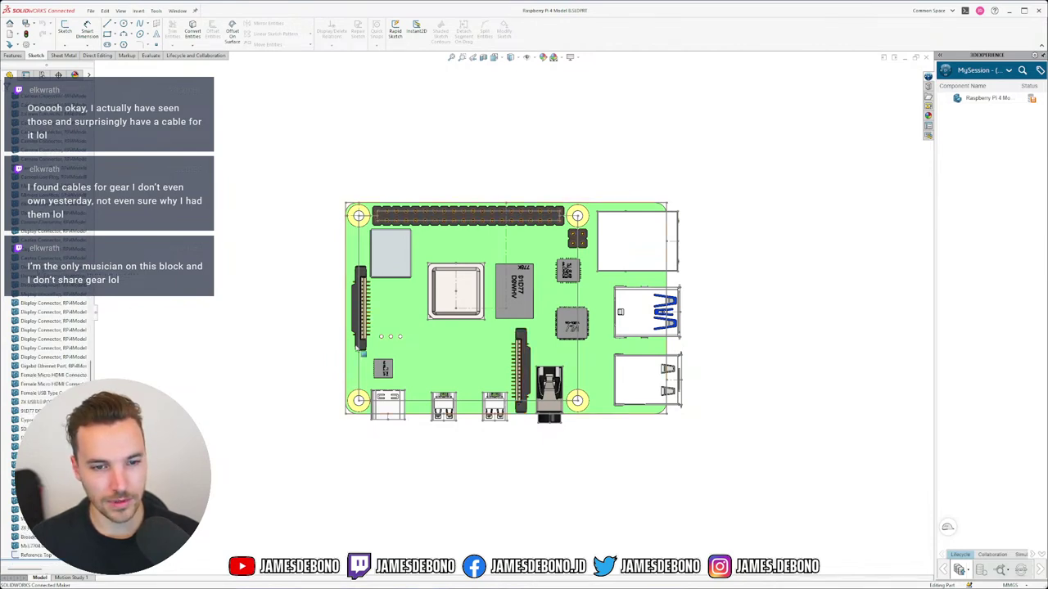
pyautogui.moveTo(356, 346); pyautogui.dragTo(300, 234, button='middle')
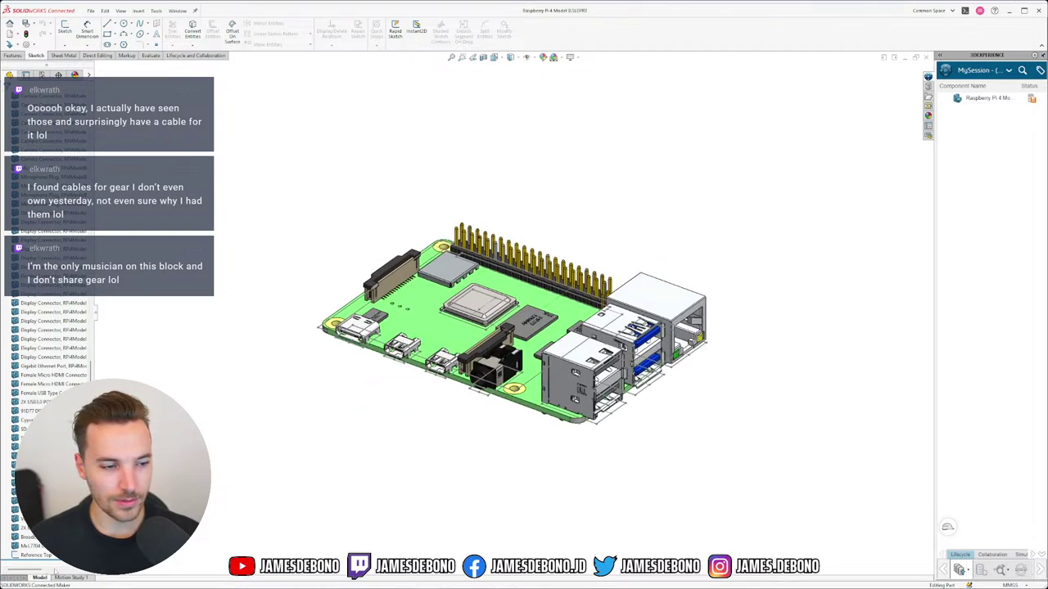
pyautogui.click(44, 555)
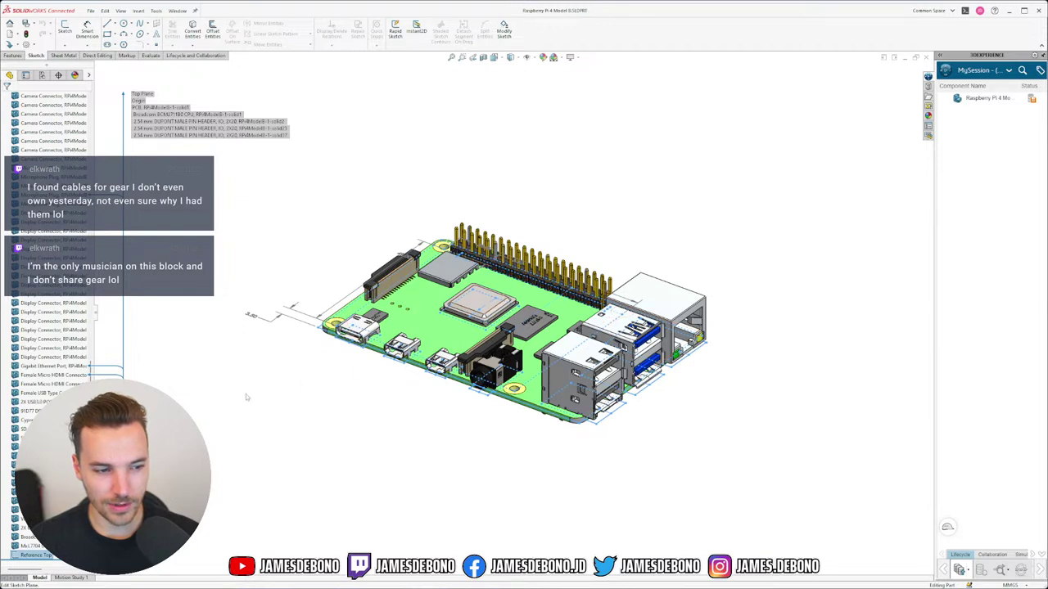
pyautogui.click(376, 428)
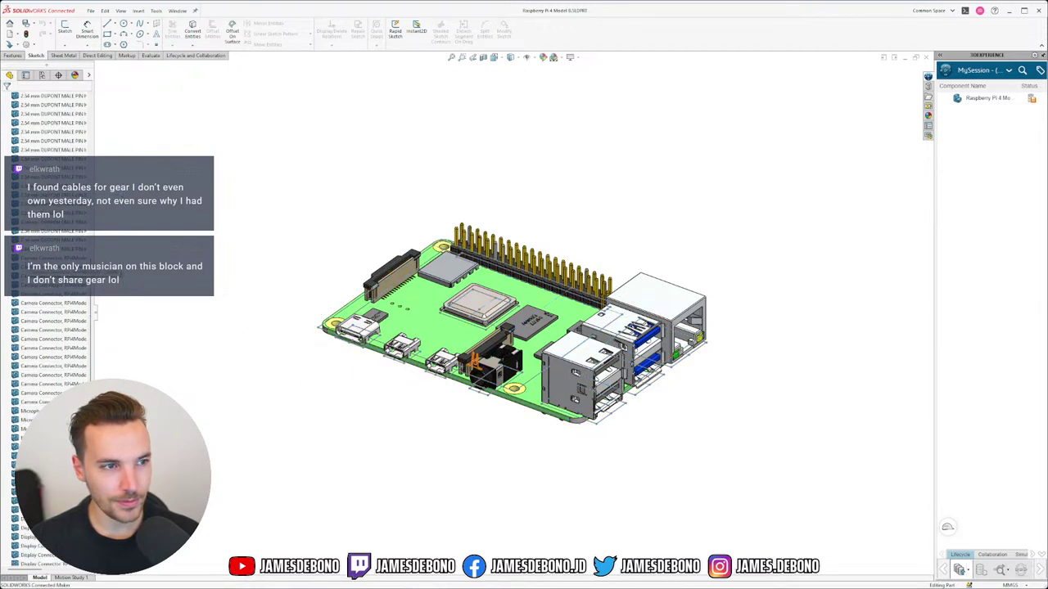
# Start a new sketch on the Front Plane of the Raspberry Pi 4 Model B part.
pyautogui.scroll(1, 45, 205)
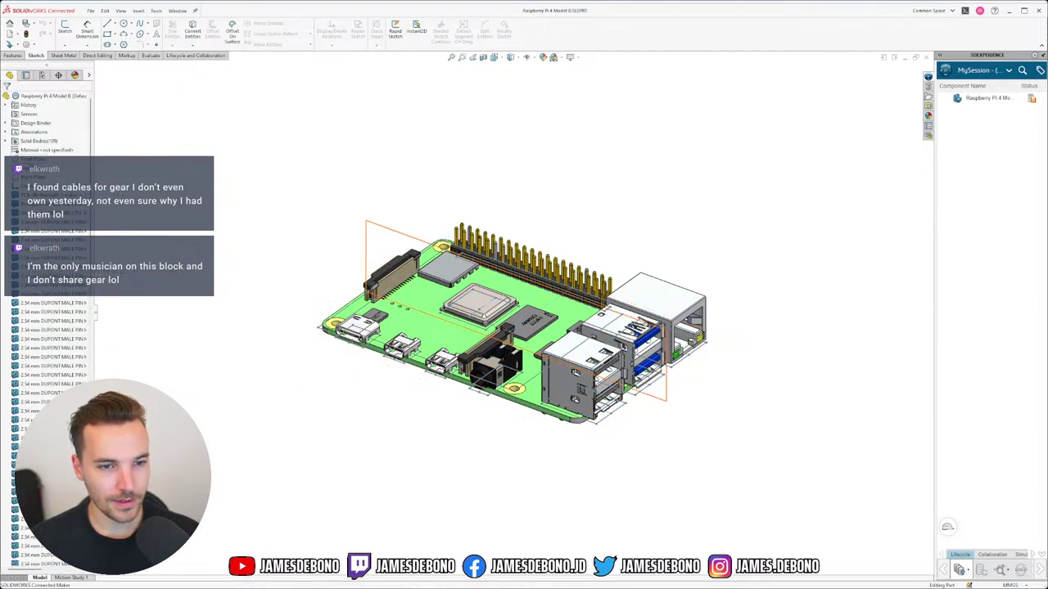
pyautogui.rightClick(29, 158)
pyautogui.click(37, 146)
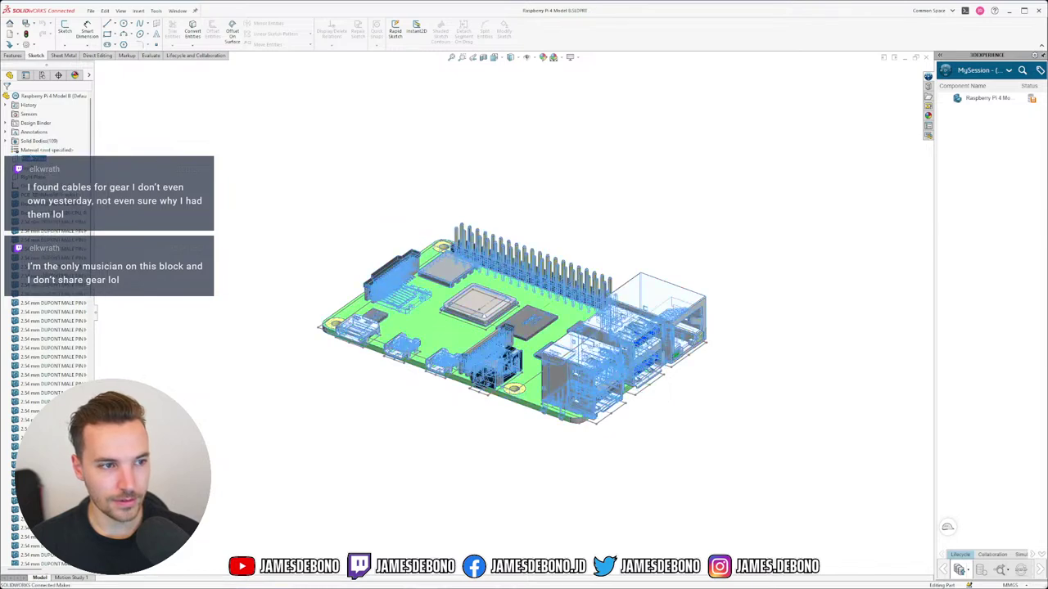
pyautogui.click(303, 154)
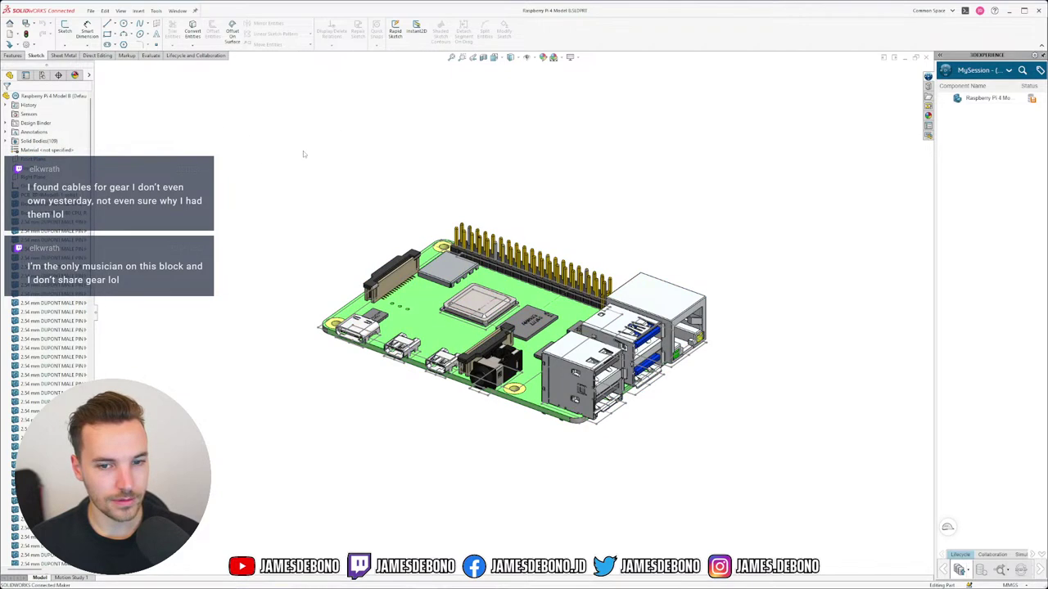
pyautogui.click(33, 159)
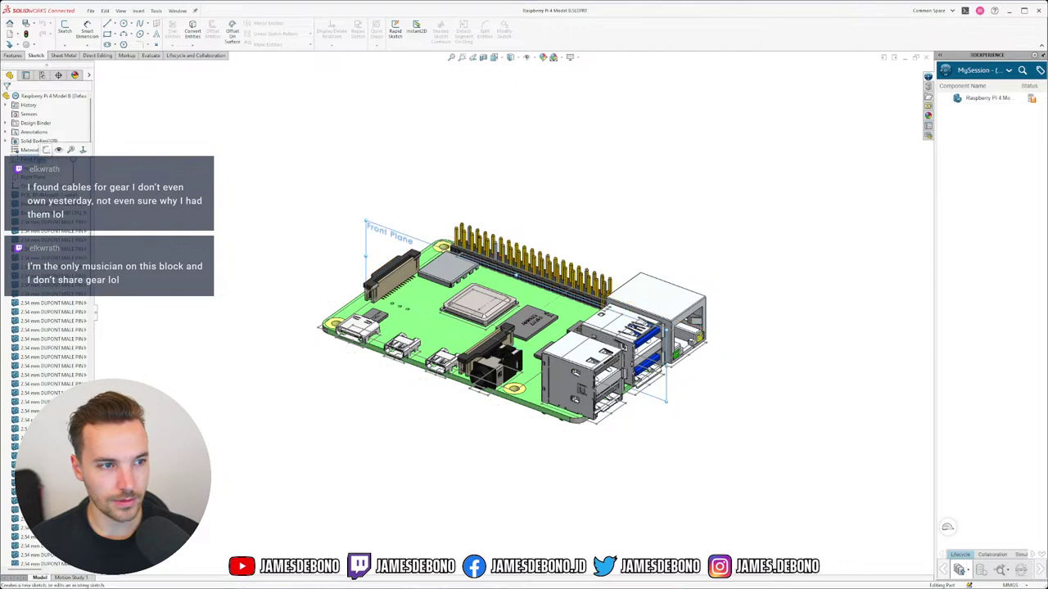
pyautogui.click(44, 148)
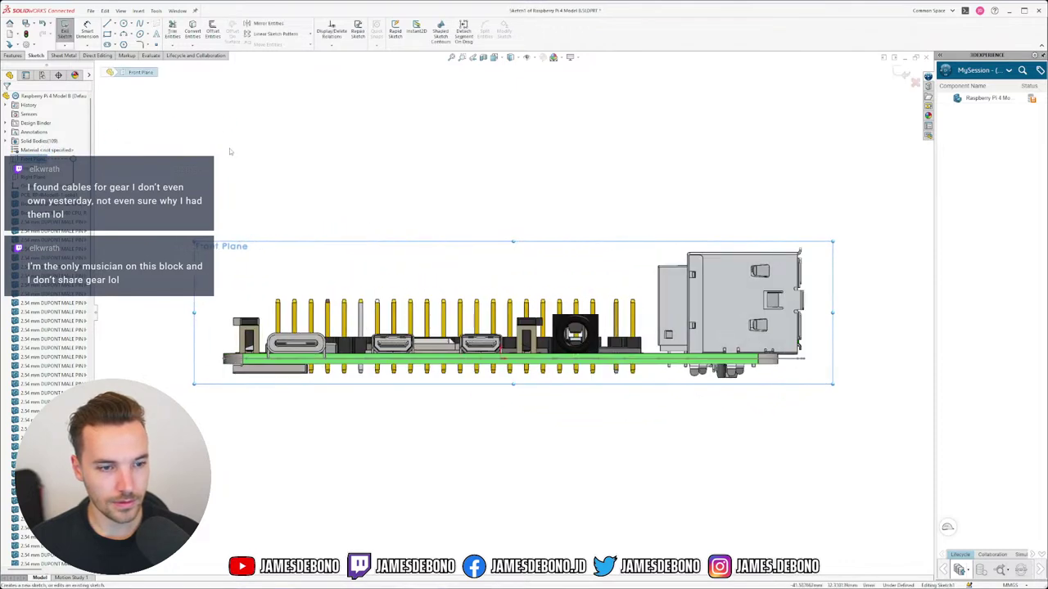
# Sketch a thin horizontal rectangle about 85 mm long just below the circuit board, spanning the board's full length.
pyautogui.scroll(-3, 47, 358)
pyautogui.scroll(-3, 47, 358)
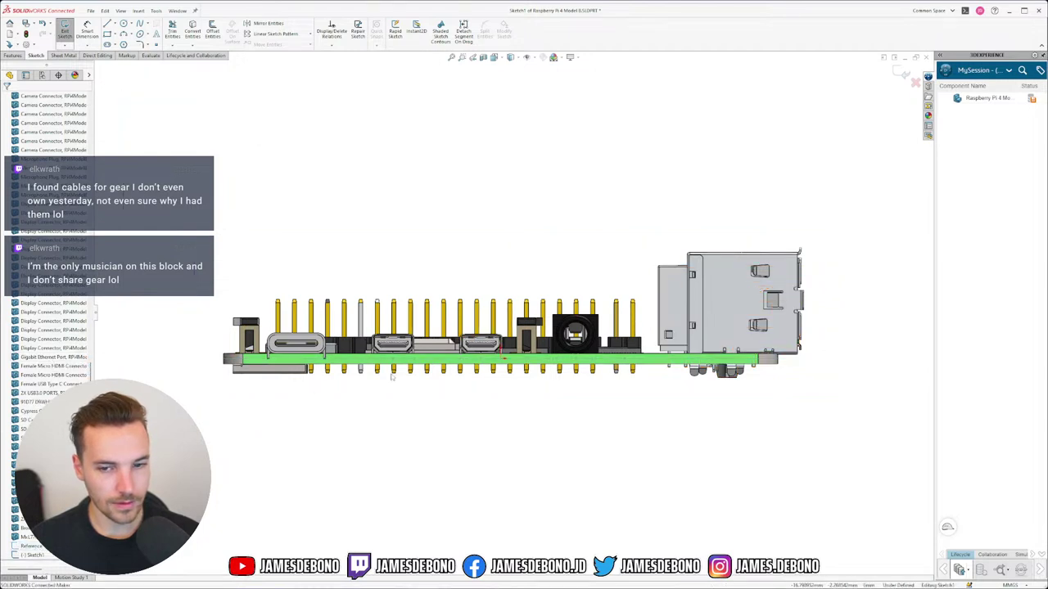
pyautogui.scroll(3, 392, 376)
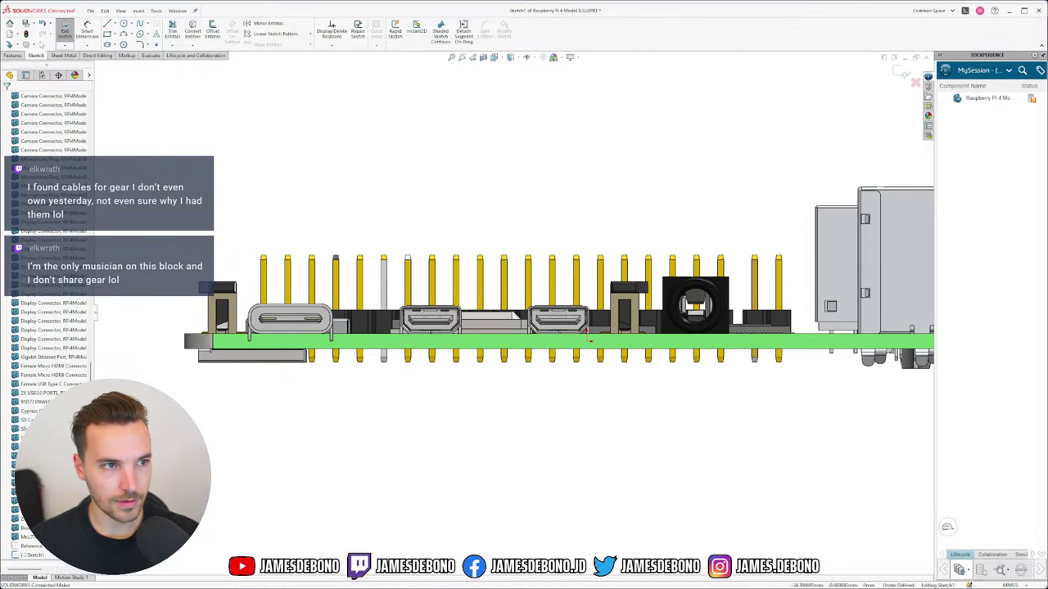
pyautogui.scroll(-3, 581, 315)
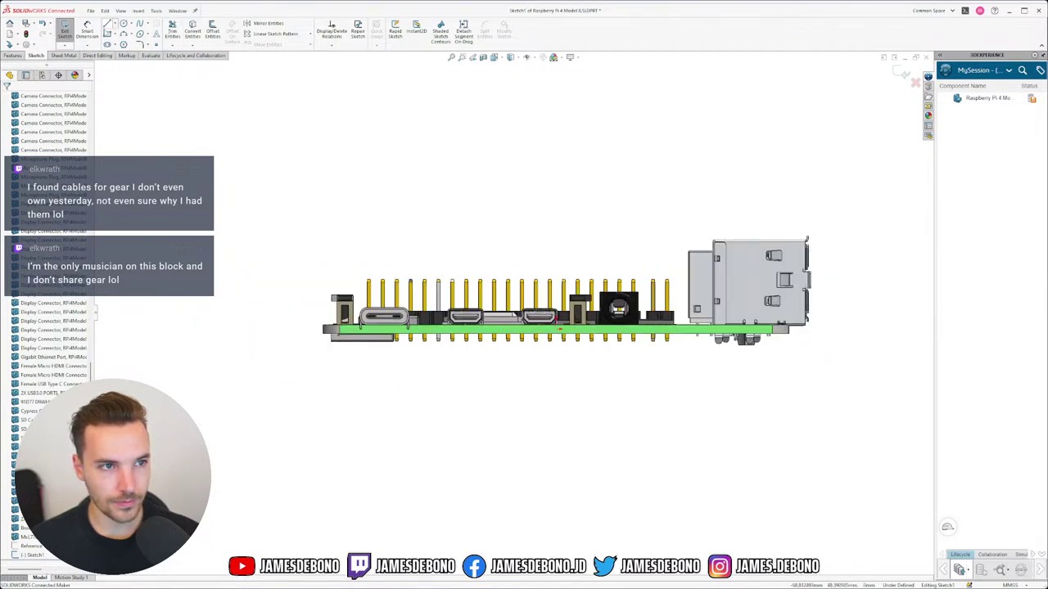
pyautogui.click(107, 37)
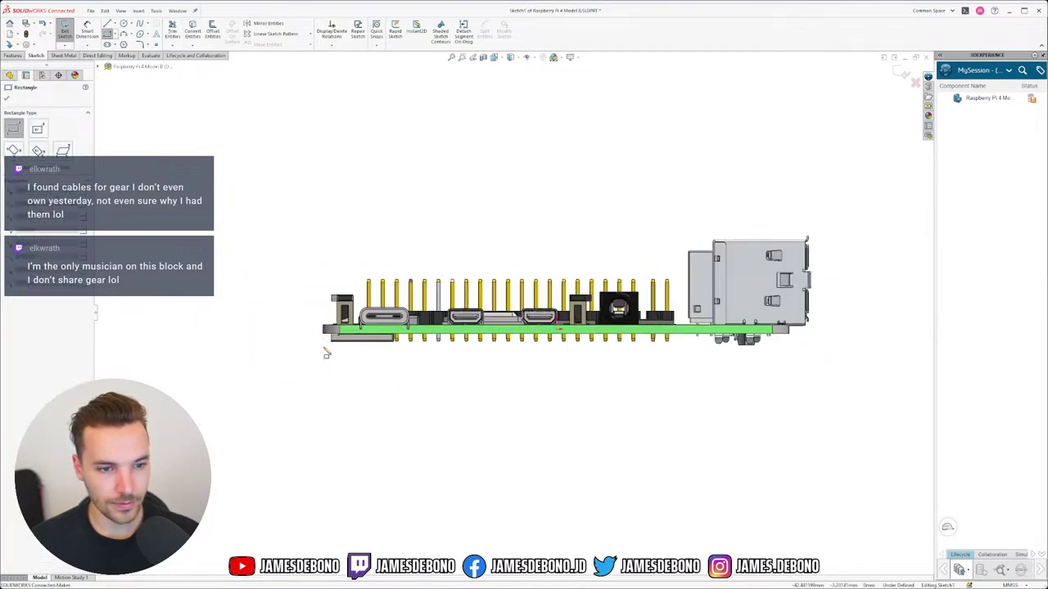
pyautogui.click(323, 348)
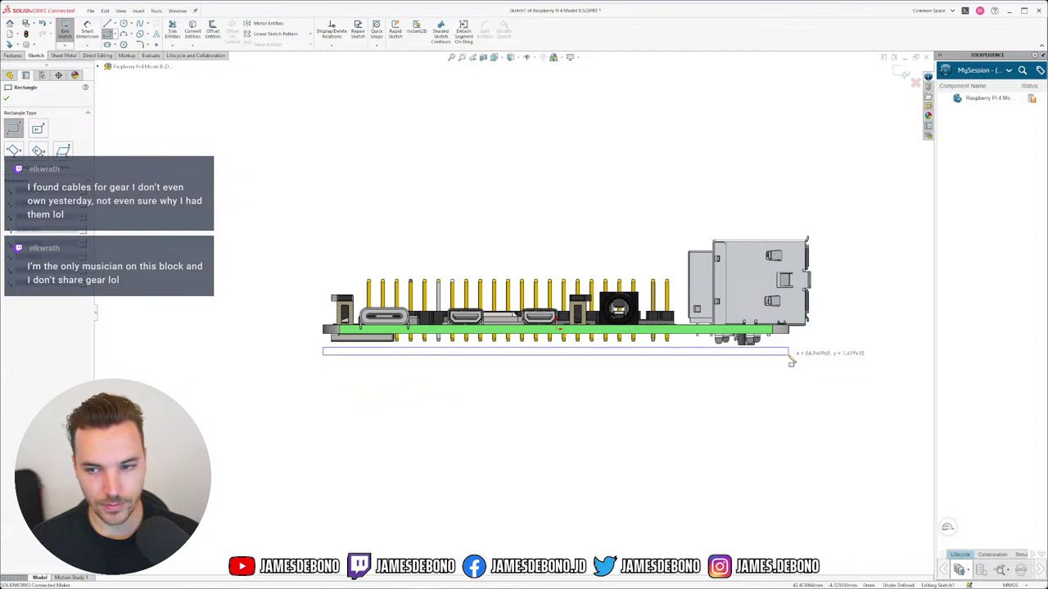
pyautogui.click(790, 358)
pyautogui.press('Escape')
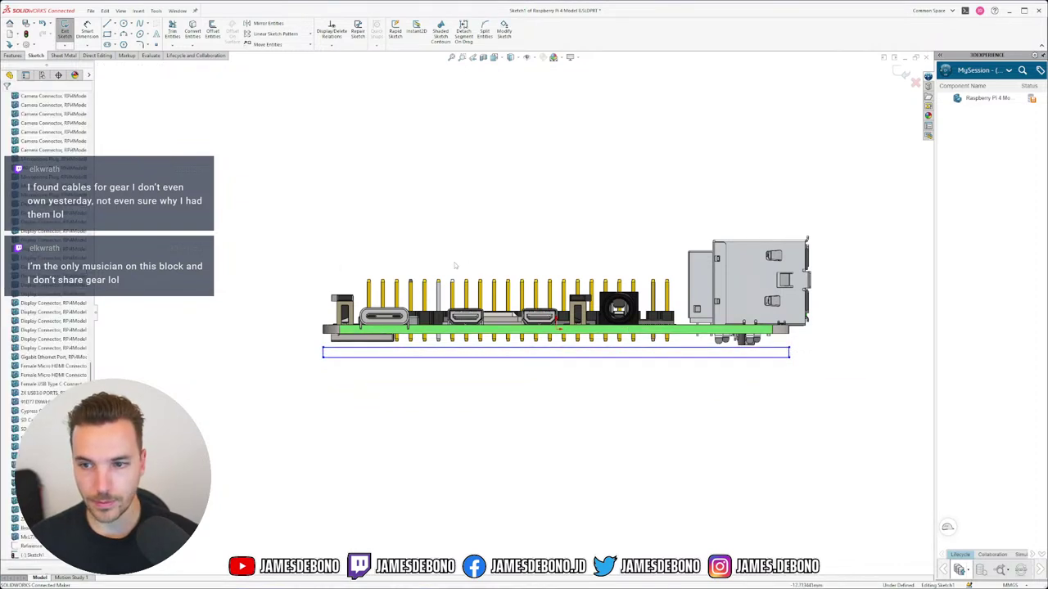
# Snap the rectangle's upper-left and lower-right corners to the matching corners of the circuit board's edge profile.
pyautogui.scroll(-5, 307, 342)
pyautogui.scroll(-3, 460, 317)
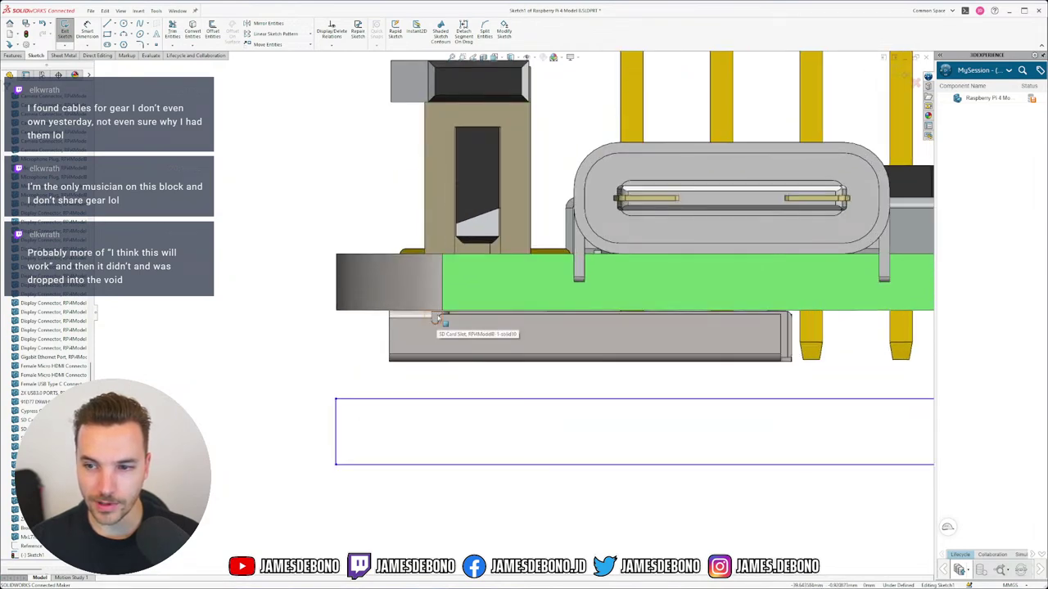
pyautogui.moveTo(336, 403); pyautogui.dragTo(337, 256)
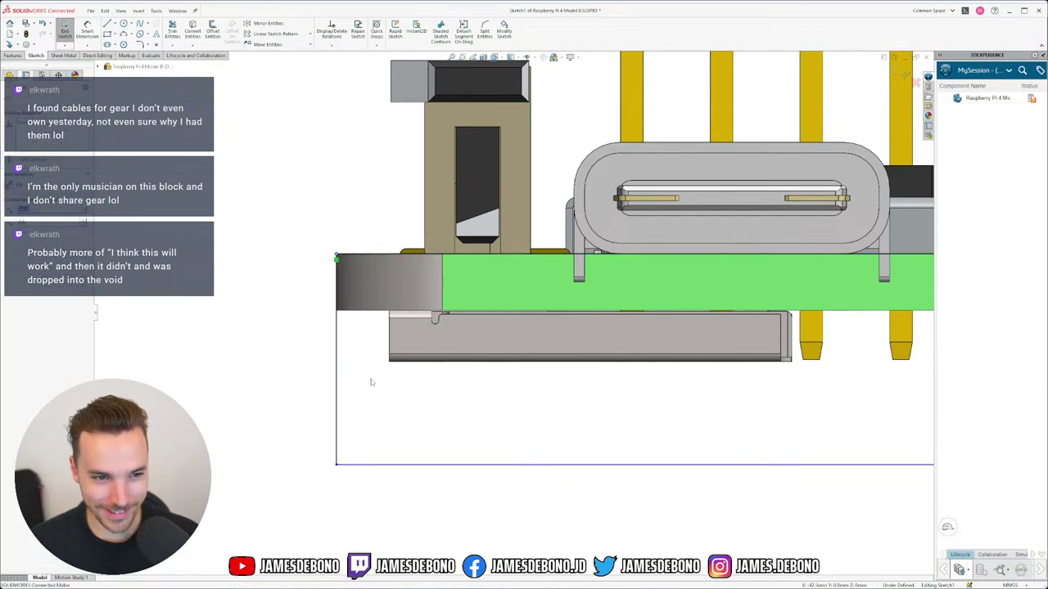
pyautogui.press('f')
pyautogui.scroll(-8, 777, 317)
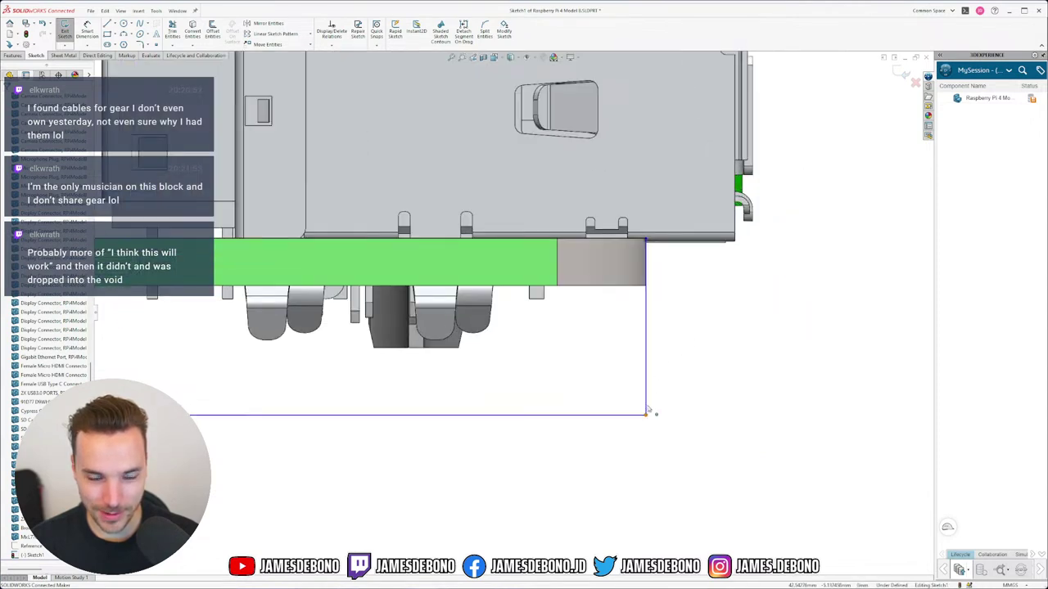
pyautogui.moveTo(646, 412); pyautogui.dragTo(646, 287)
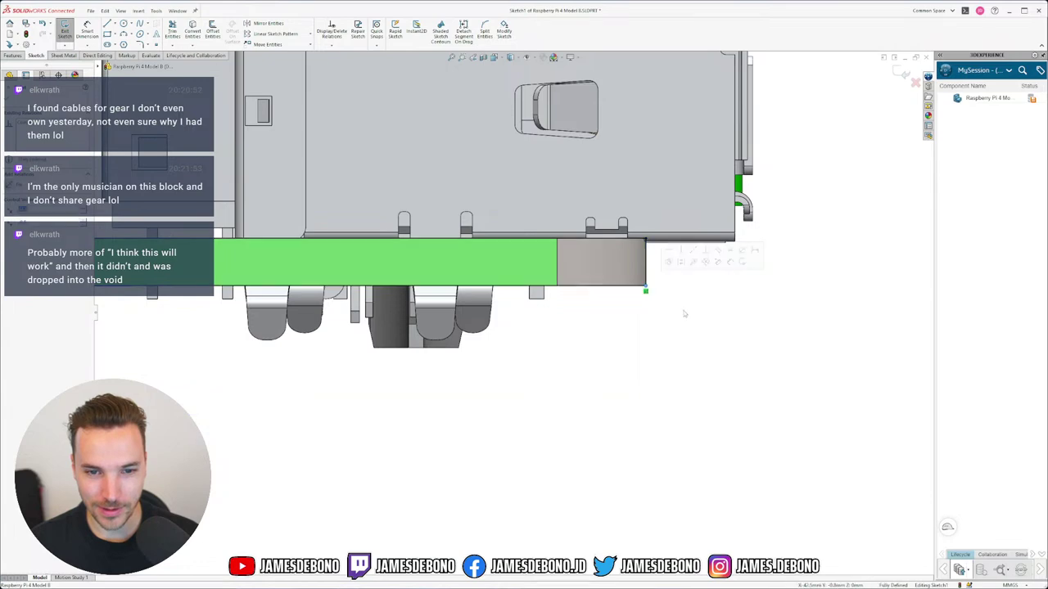
# Convert the front rim face of the USB Type-C connector into sketch outlines.
pyautogui.scroll(-4, 632, 273)
pyautogui.scroll(5, 567, 307)
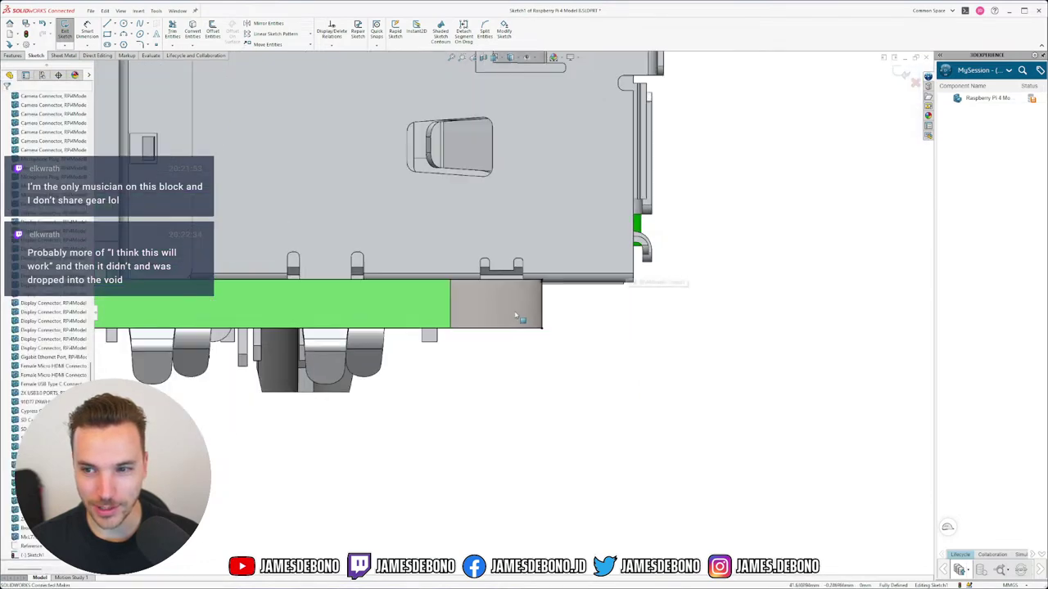
pyautogui.scroll(-2, 304, 332)
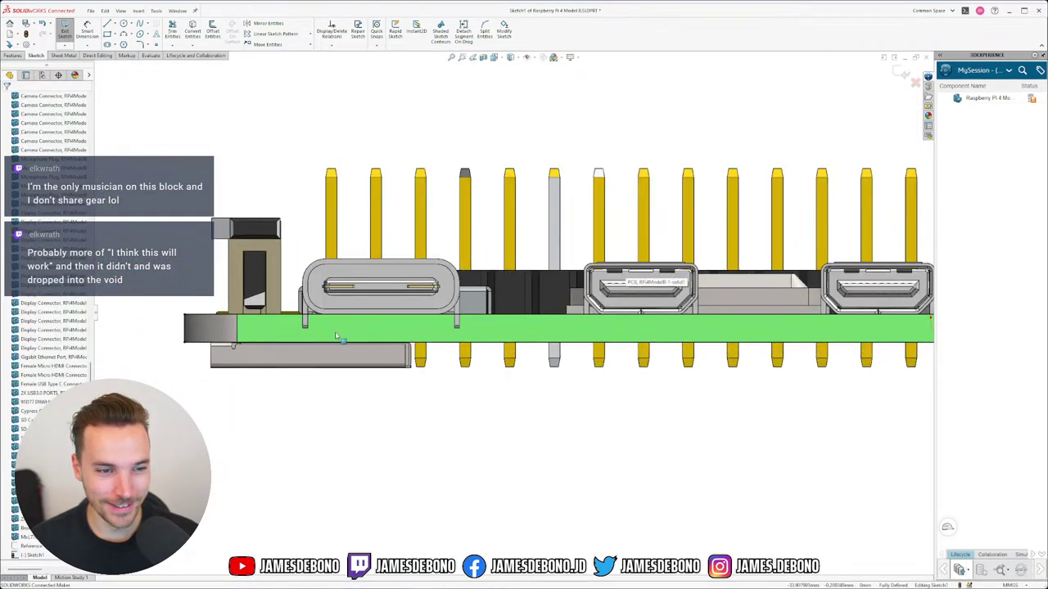
pyautogui.scroll(-3, 359, 305)
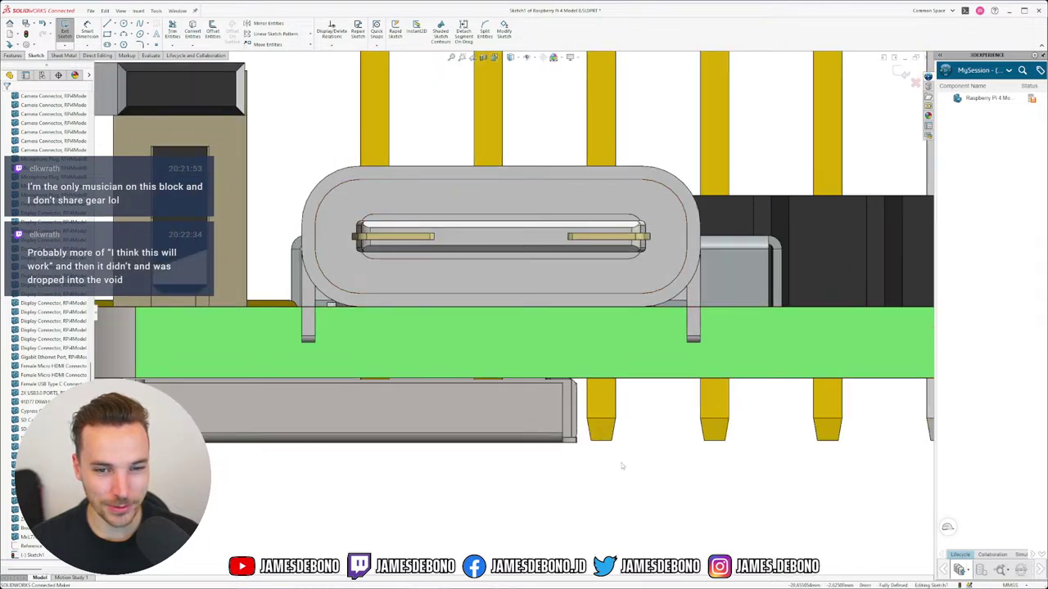
pyautogui.click(350, 220)
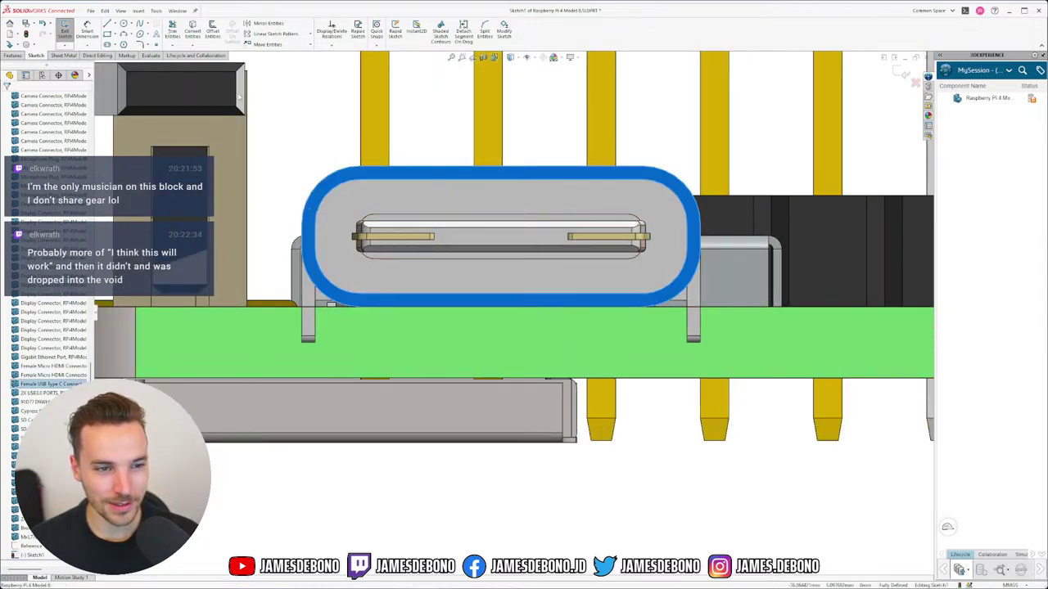
pyautogui.click(194, 39)
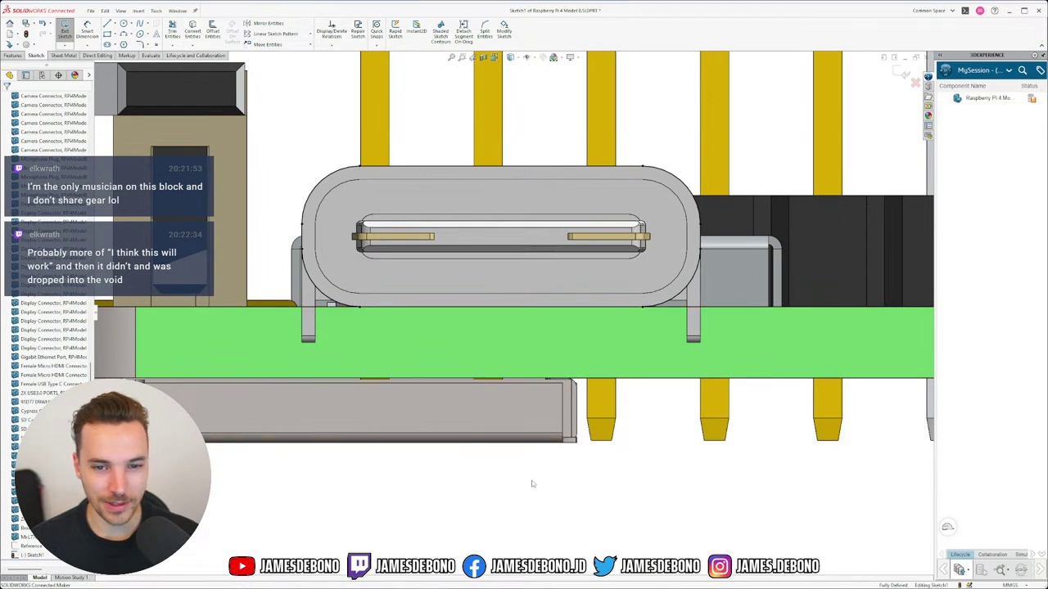
# Convert the front rim face of the micro HDMI connector nearest the USB-C port into sketch outlines.
pyautogui.scroll(2, 500, 308)
pyautogui.scroll(3, 548, 314)
pyautogui.scroll(-5, 638, 303)
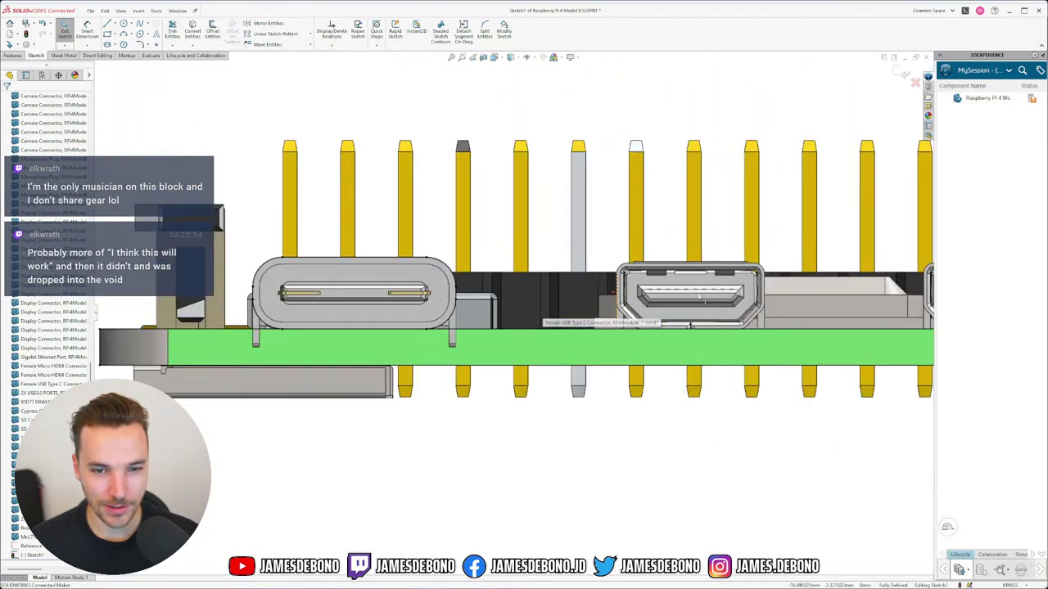
pyautogui.click(468, 229)
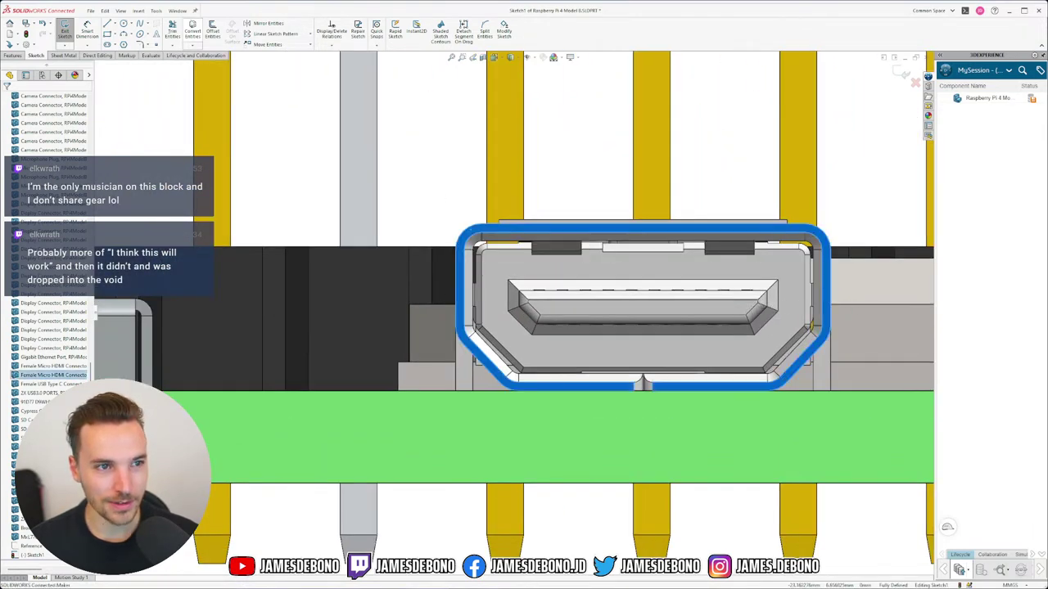
pyautogui.click(194, 35)
pyautogui.scroll(5, 540, 344)
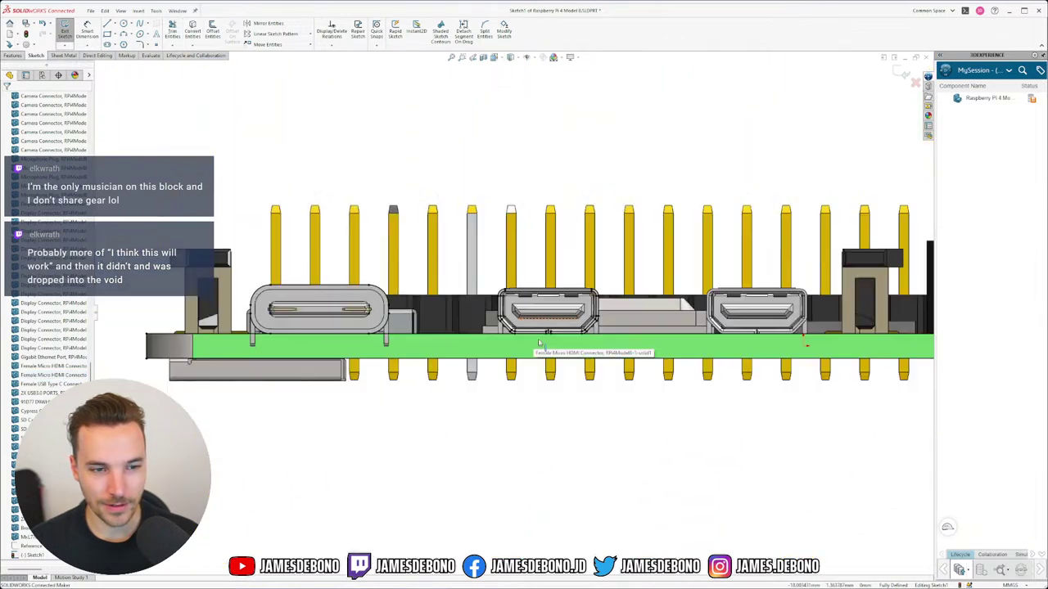
# Convert the front rim face of the second micro HDMI connector, nearer the audio jack, into sketch outlines.
pyautogui.scroll(2, 663, 325)
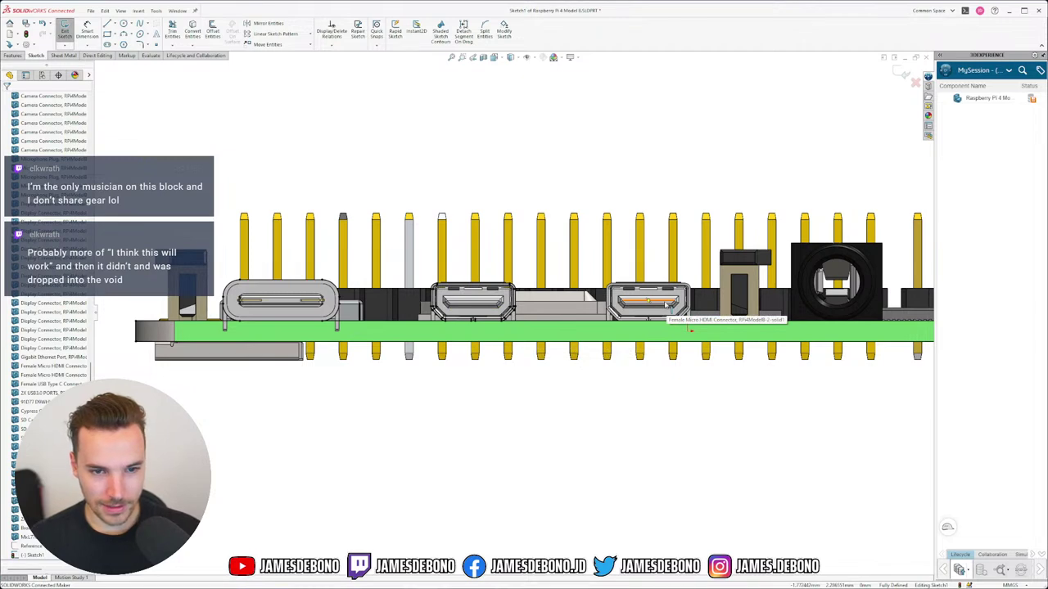
pyautogui.scroll(2, 651, 313)
pyautogui.scroll(-2, 651, 314)
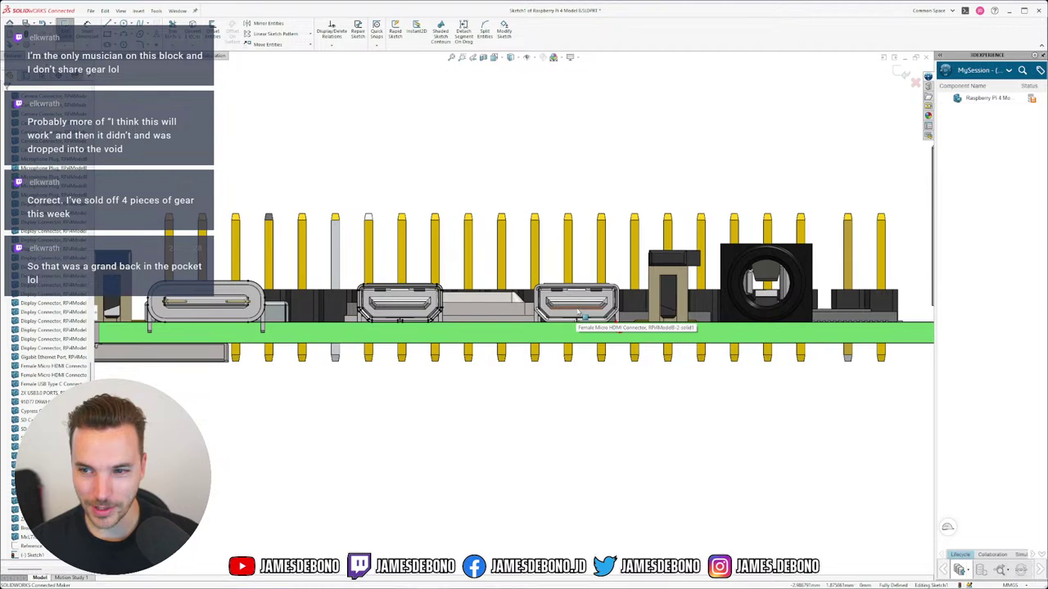
pyautogui.scroll(-8, 577, 311)
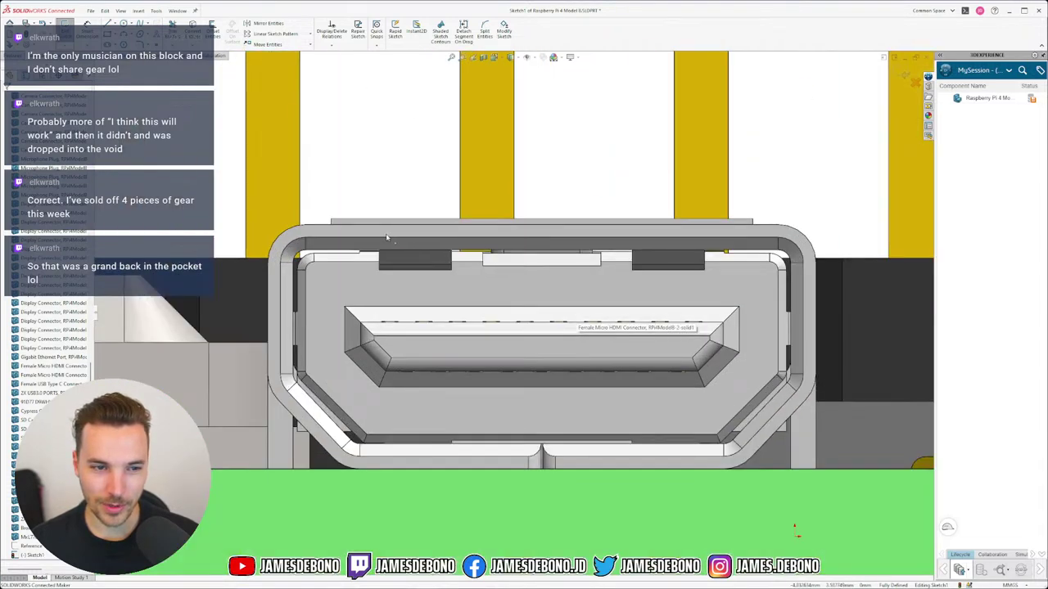
pyautogui.click(379, 232)
pyautogui.click(192, 30)
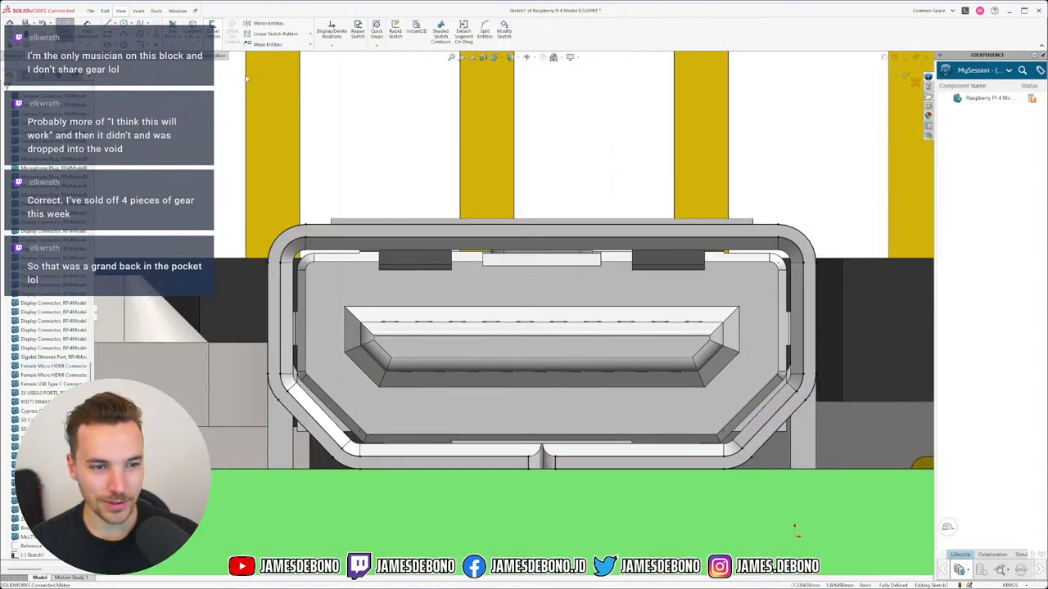
# Try to convert the rounded outer ring face of the audio jack into sketch outlines.
pyautogui.scroll(5, 648, 273)
pyautogui.scroll(-6, 628, 292)
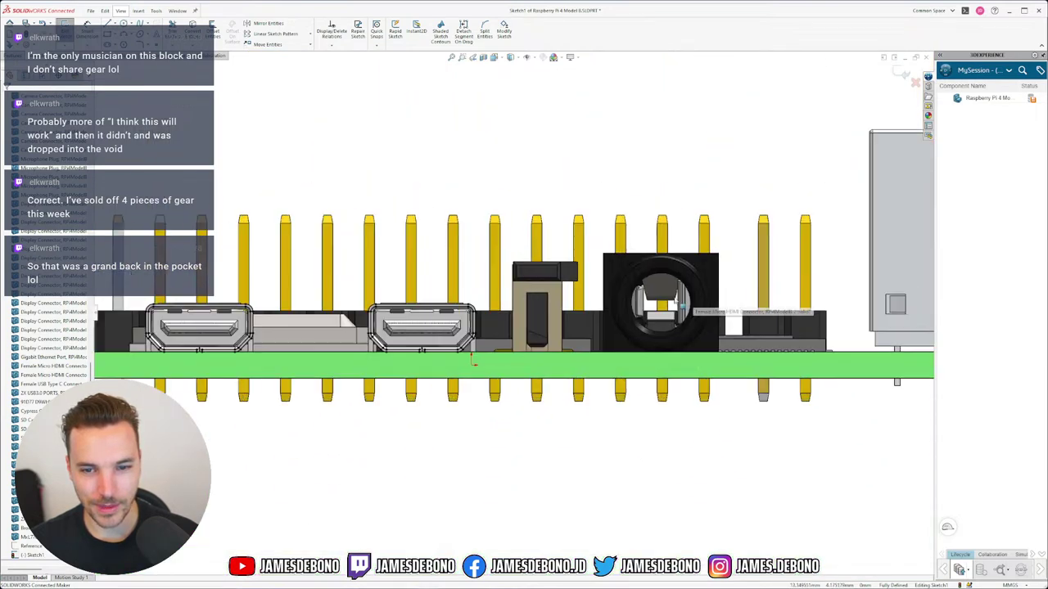
pyautogui.scroll(-3, 647, 287)
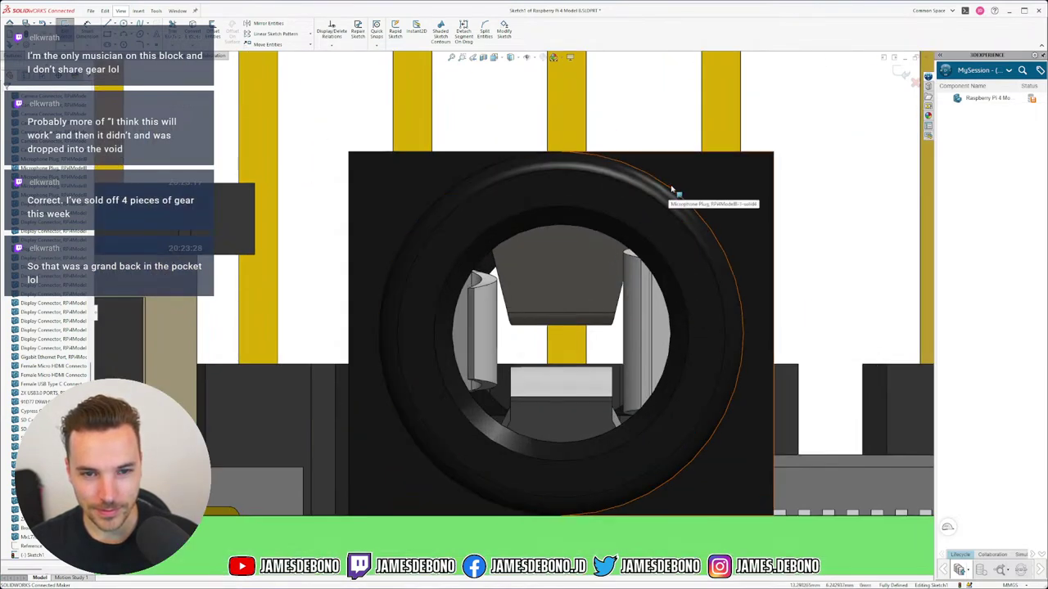
pyautogui.click(667, 194)
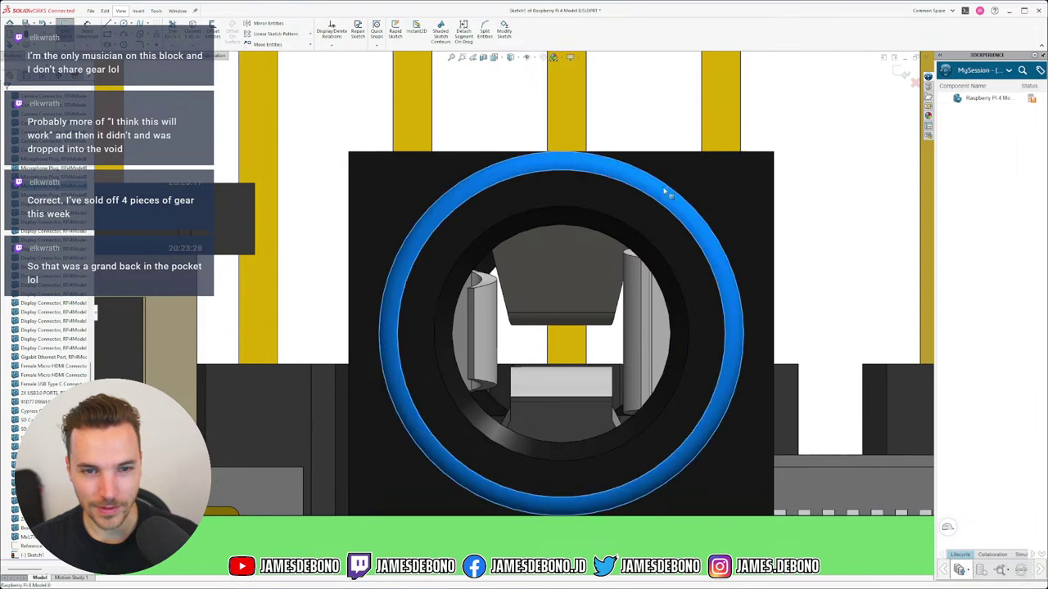
pyautogui.click(193, 27)
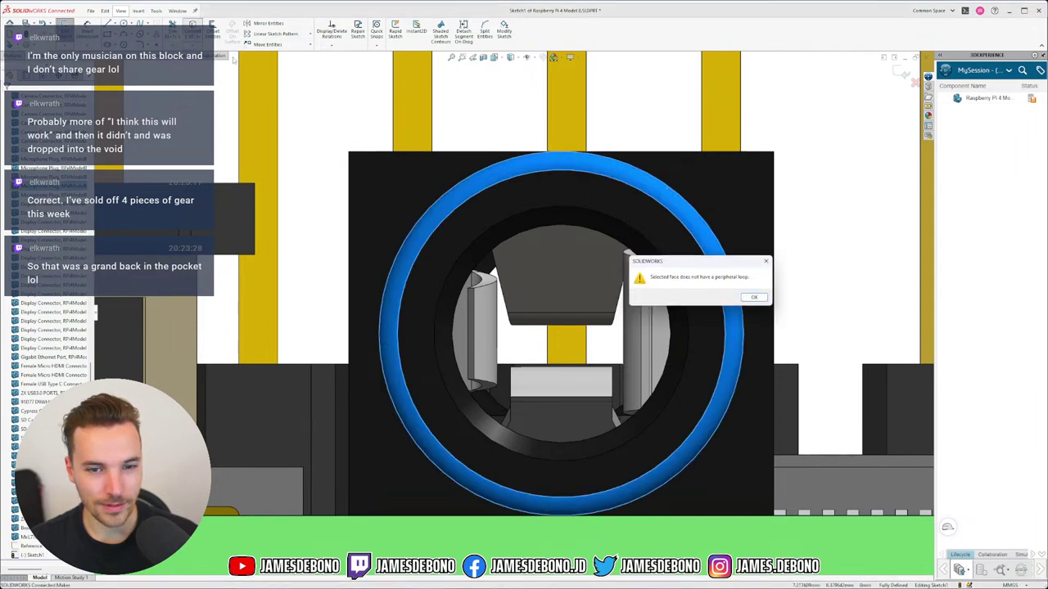
pyautogui.click(766, 262)
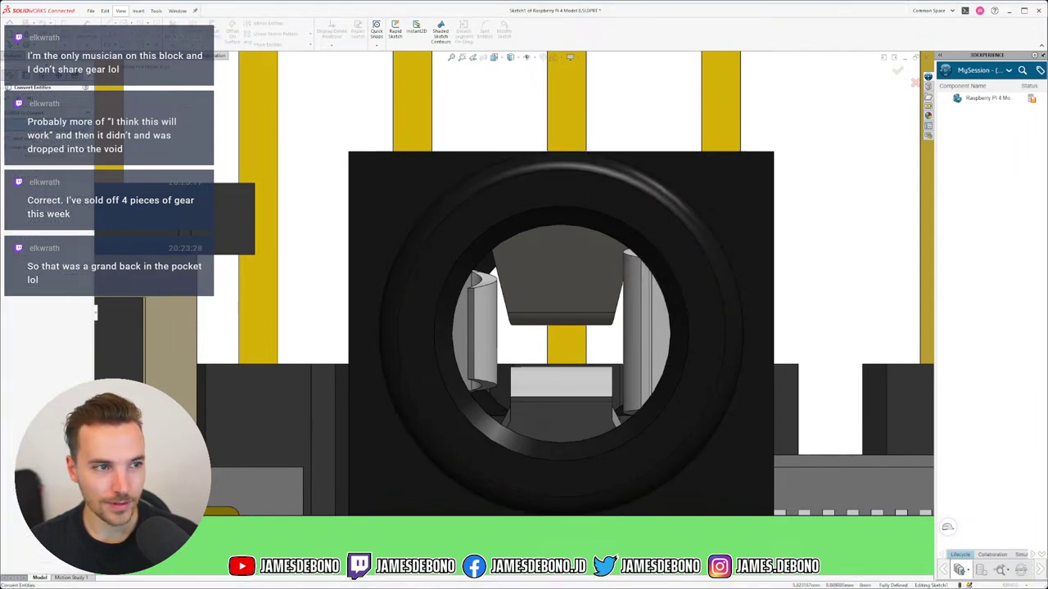
# Draw a circle from the centre of the audio jack out to approximately its outer ring edge.
pyautogui.click(123, 23)
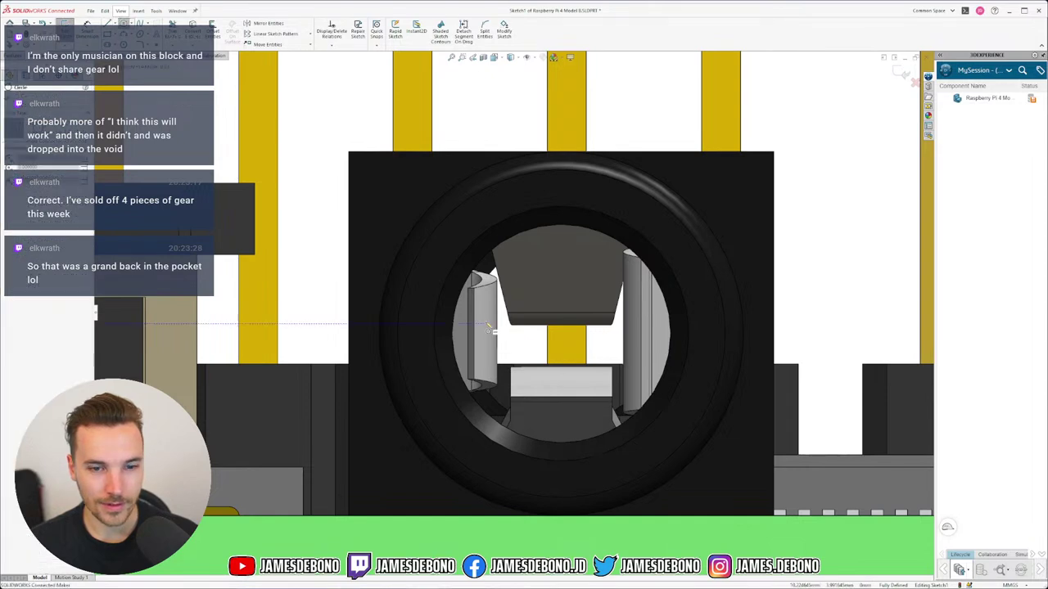
pyautogui.click(563, 332)
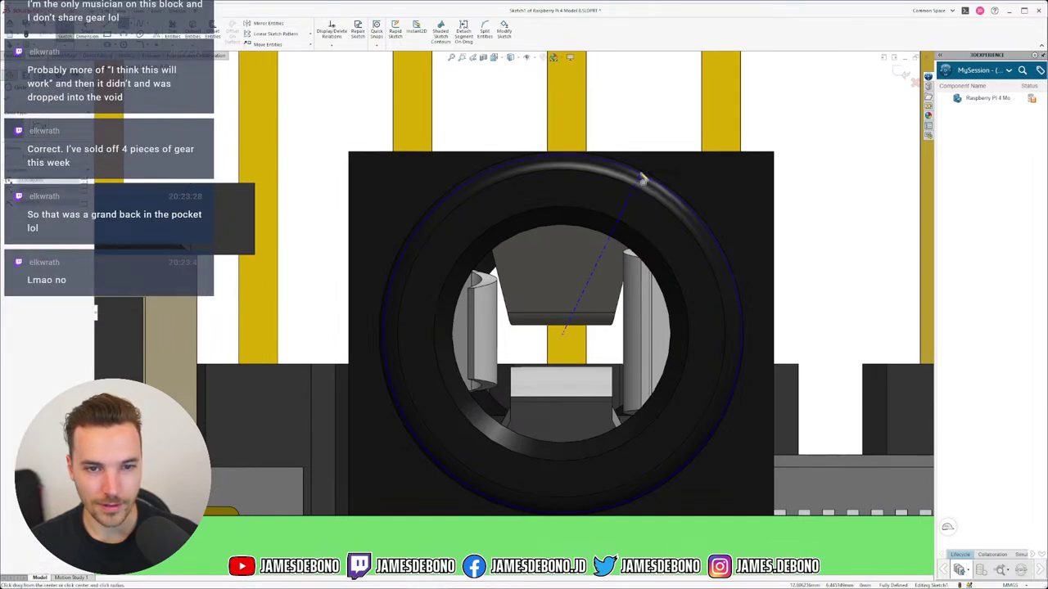
pyautogui.click(644, 178)
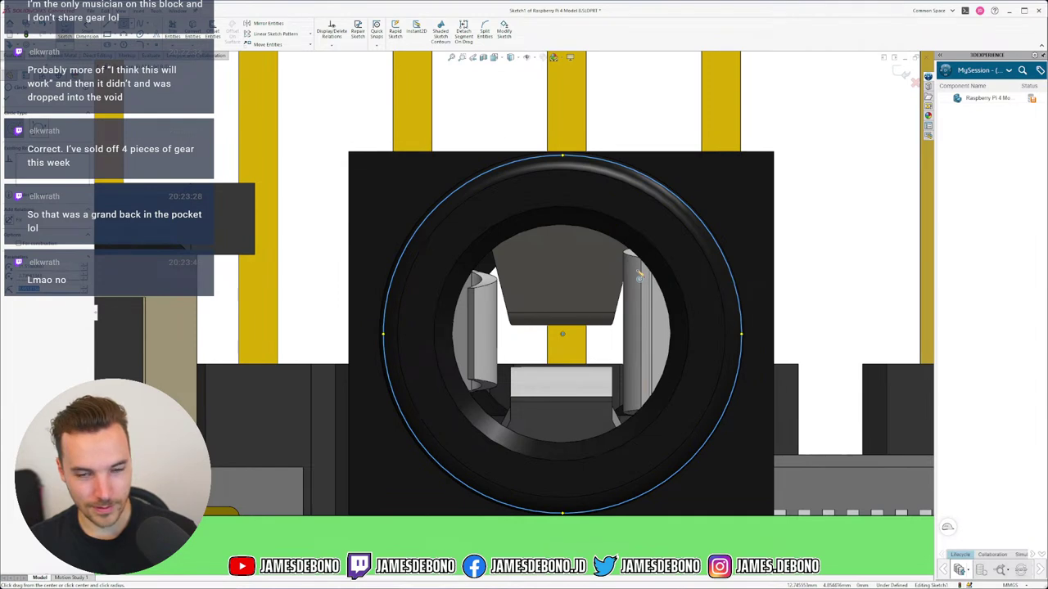
pyautogui.press('Escape')
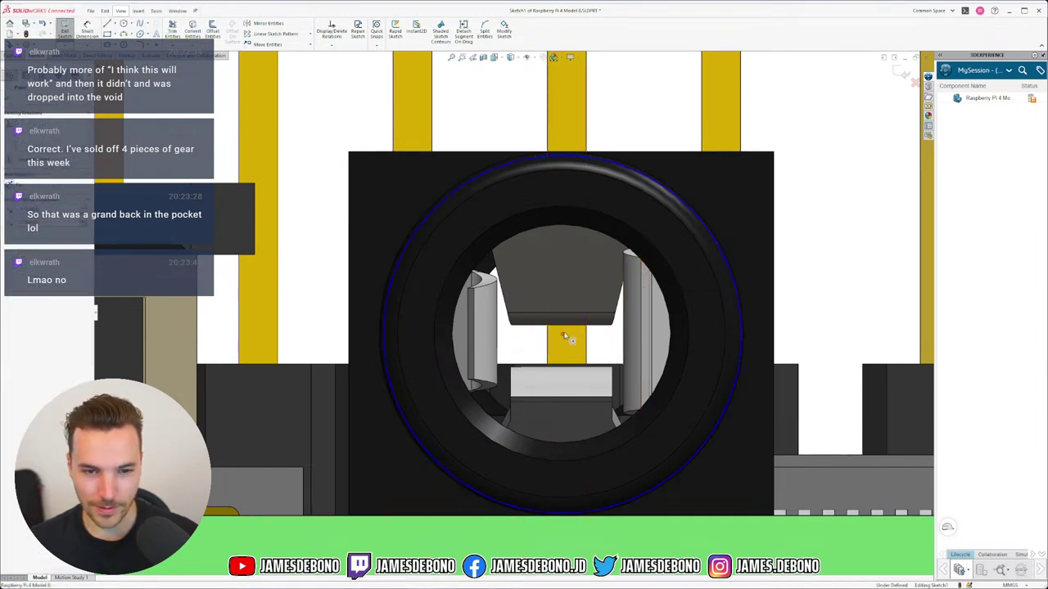
# Make the new circle's centre concentric with the circular edge of the audio jack's inner opening.
pyautogui.click(563, 335)
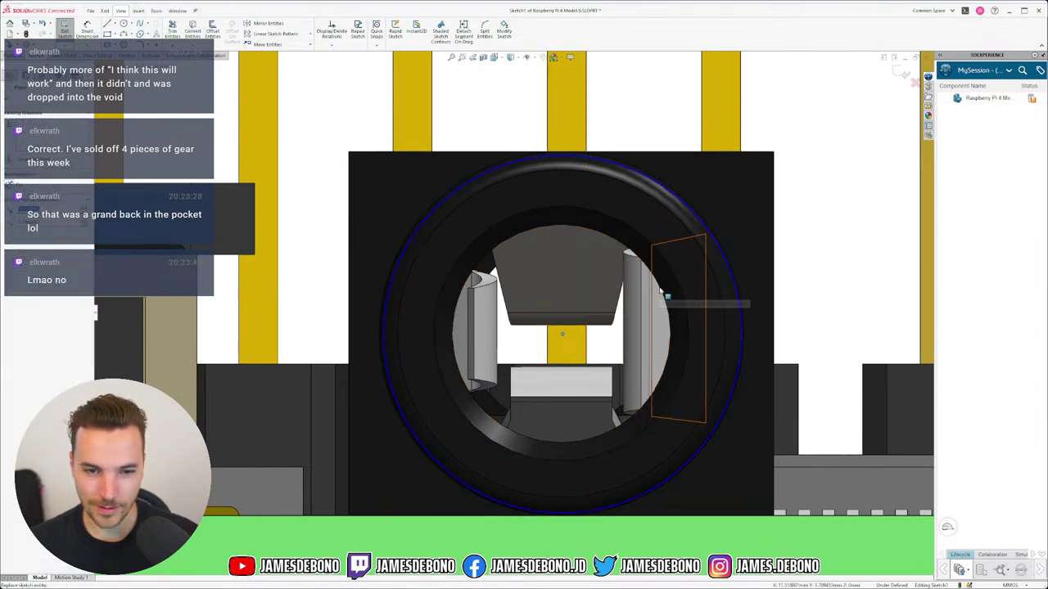
pyautogui.click(661, 292)
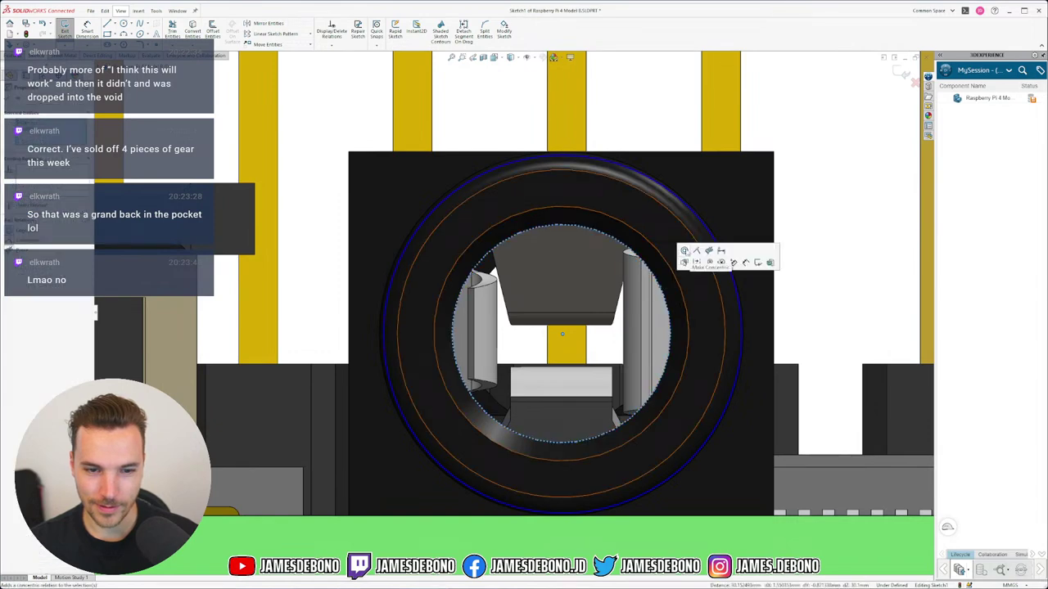
pyautogui.click(685, 251)
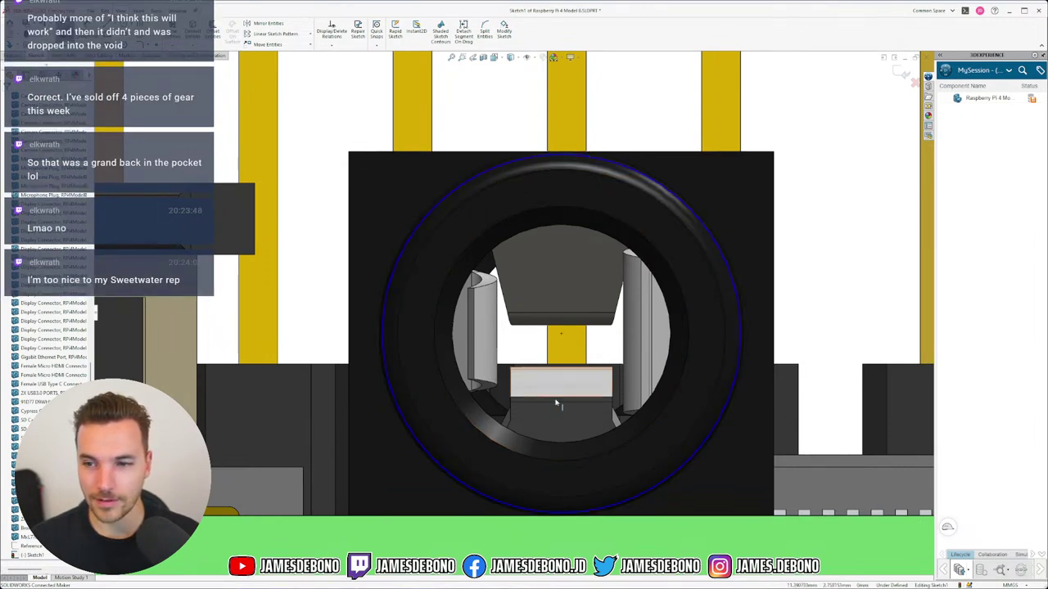
pyautogui.scroll(-5, 545, 461)
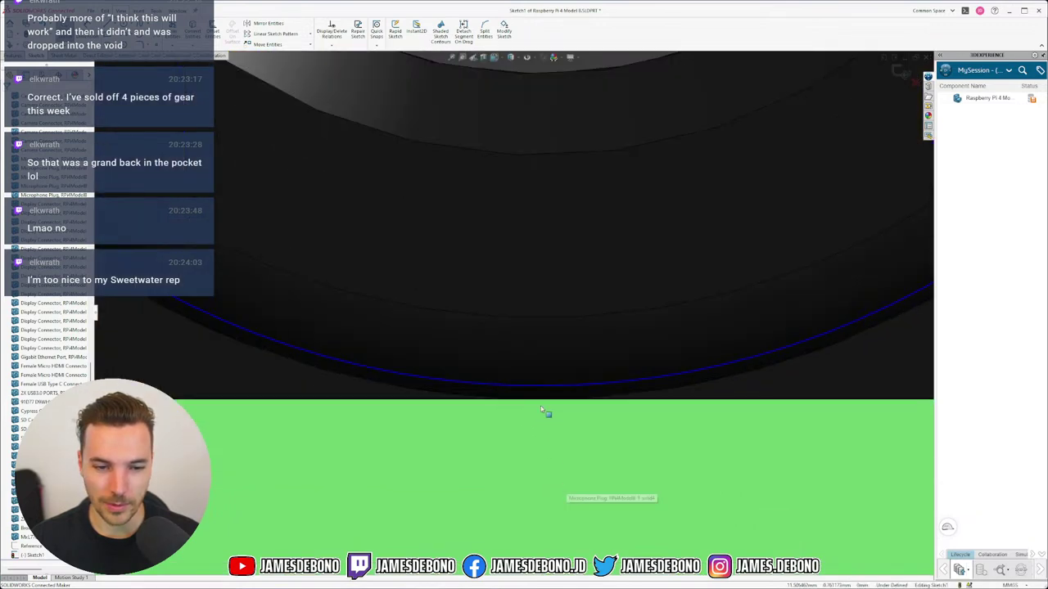
pyautogui.click(545, 406)
pyautogui.moveTo(545, 404); pyautogui.dragTo(554, 386)
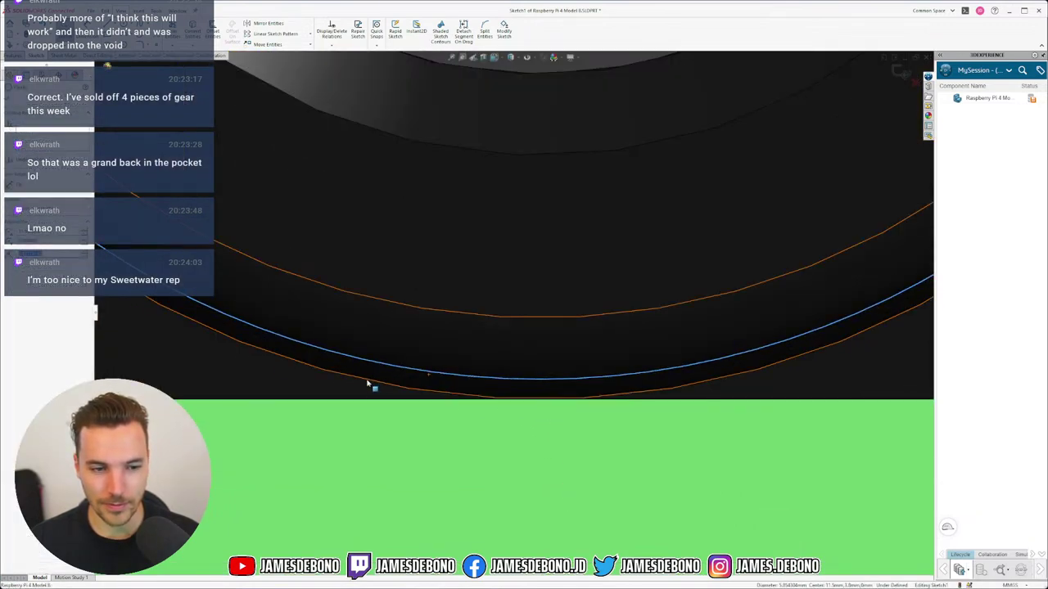
pyautogui.rightClick(368, 384)
pyautogui.click(374, 367)
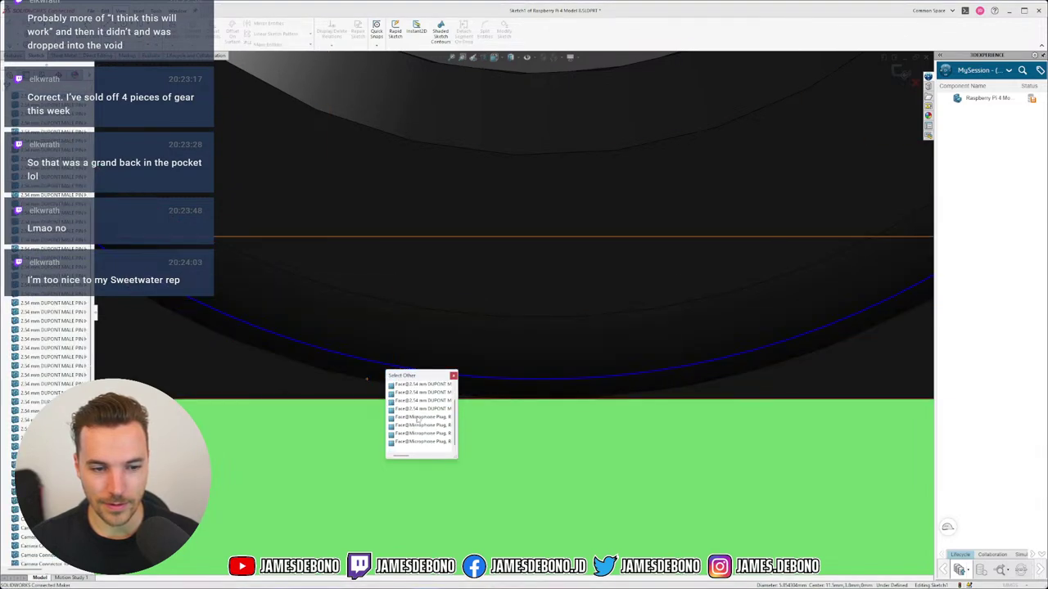
pyautogui.scroll(-1, 426, 407)
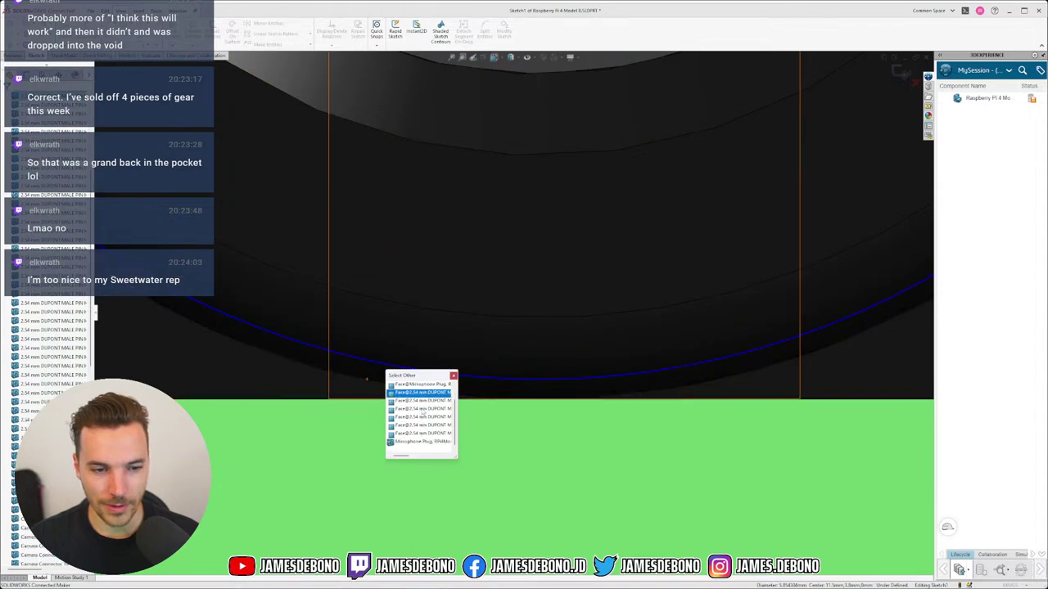
pyautogui.scroll(2, 430, 405)
pyautogui.click(453, 376)
pyautogui.scroll(6, 446, 364)
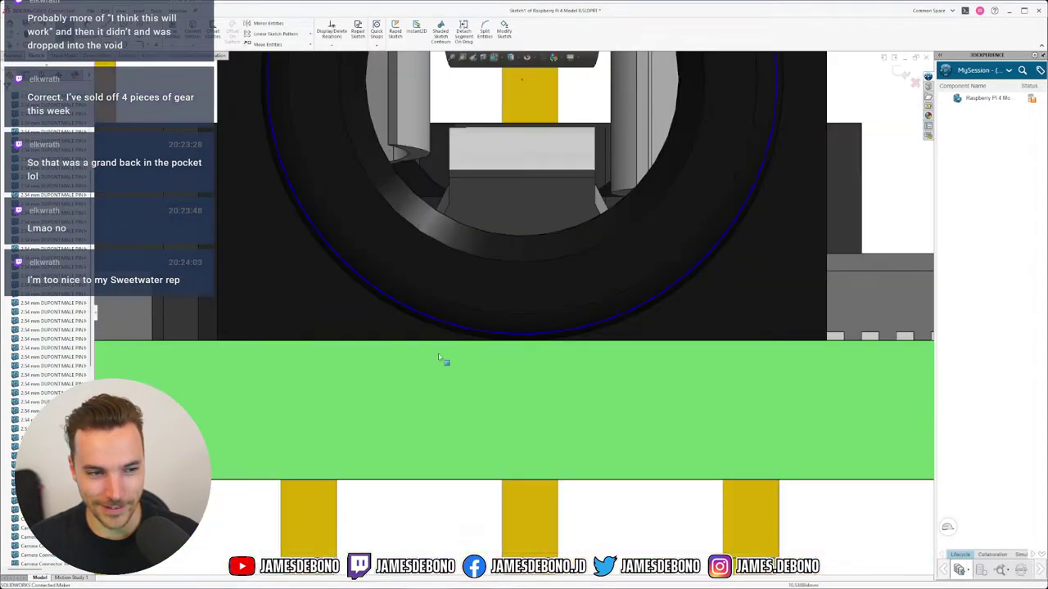
pyautogui.scroll(-3, 497, 146)
pyautogui.scroll(-3, 520, 165)
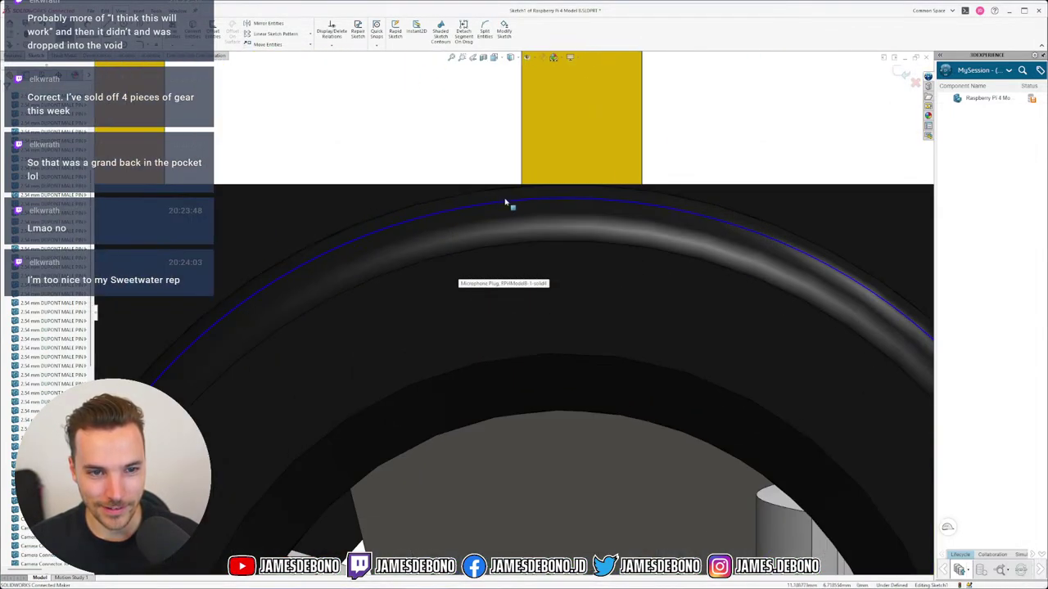
pyautogui.rightClick(566, 191)
pyautogui.click(572, 173)
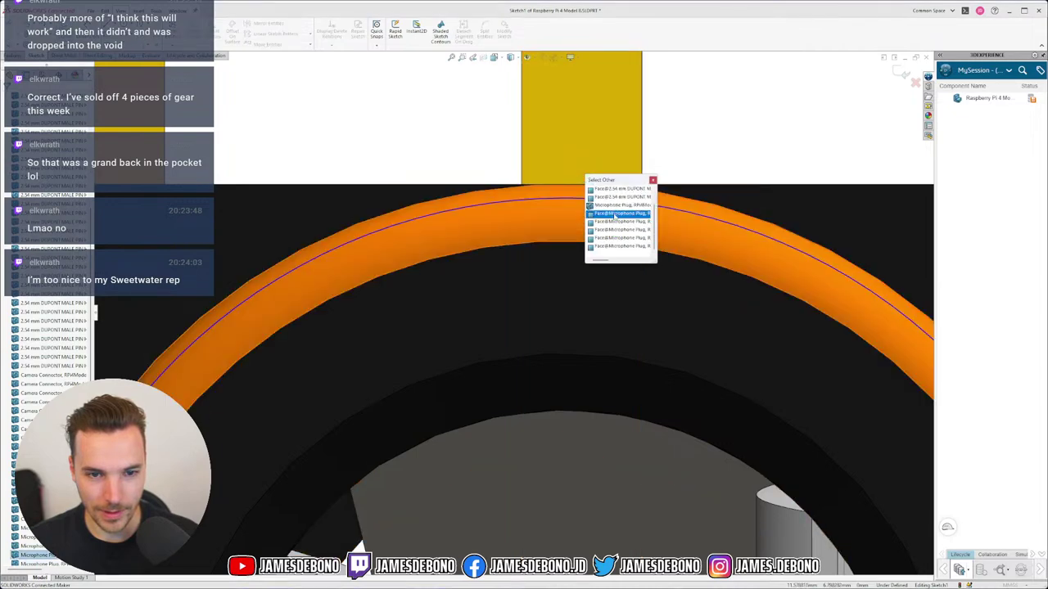
pyautogui.click(652, 180)
# Constrain the sketch circle to the audio jack's outer ring edge so that its size matches that edge.
pyautogui.middleClick(646, 198)
pyautogui.moveTo(646, 198); pyautogui.dragTo(638, 257, button='middle')
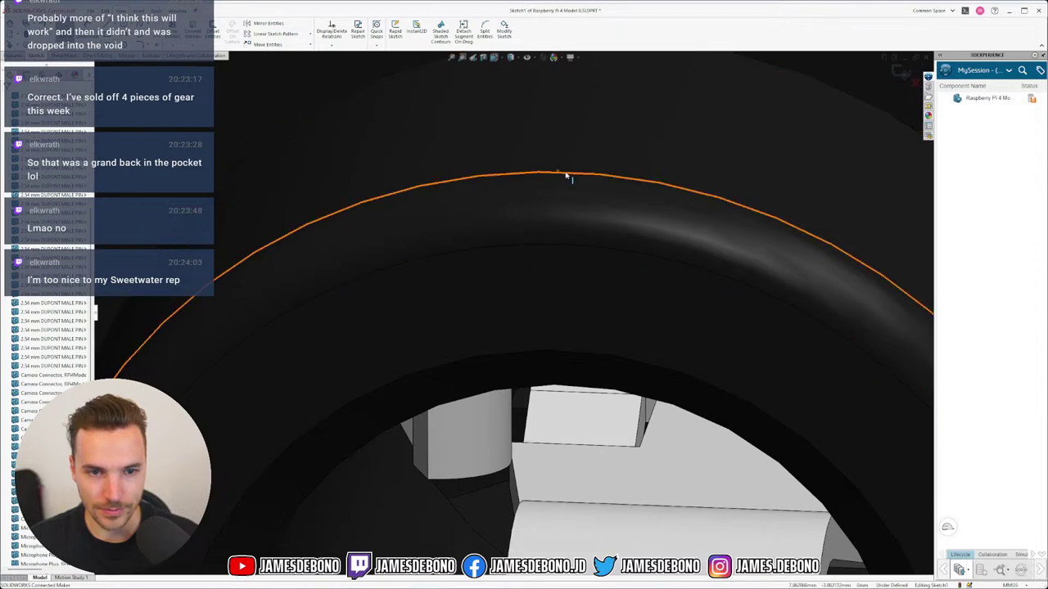
pyautogui.click(551, 174)
pyautogui.scroll(5, 635, 182)
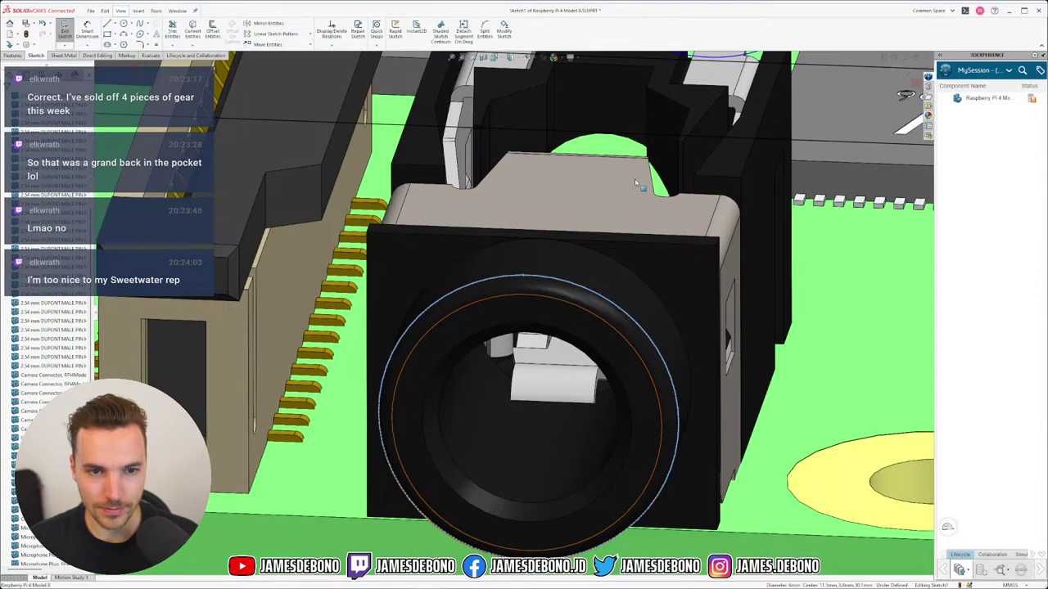
pyautogui.scroll(1, 634, 179)
pyautogui.keyDown('ctrl'); pyautogui.click(612, 83); pyautogui.keyUp('ctrl')
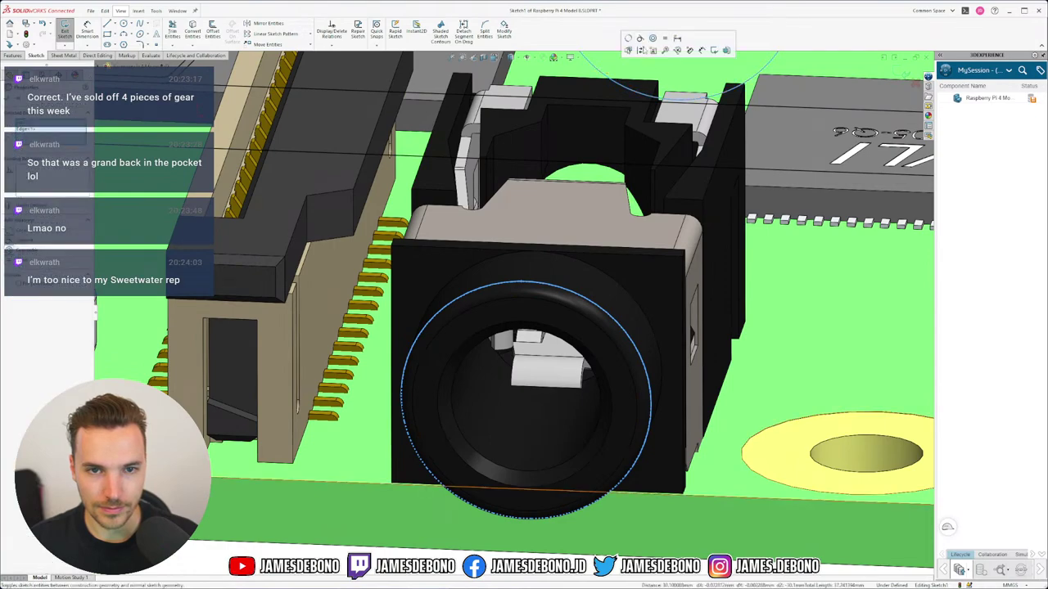
pyautogui.scroll(1, 429, 296)
pyautogui.scroll(4, 532, 315)
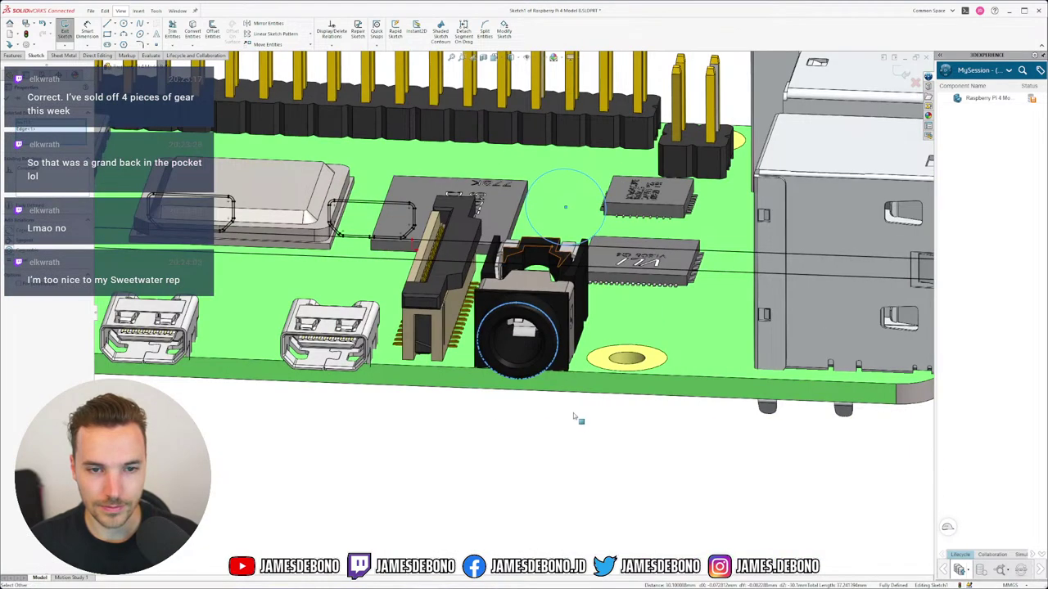
# Face the sketch plane and hide all solid bodies of the Raspberry Pi, leaving only the sketch outlines displayed.
pyautogui.hotkey('ctrl', '8')
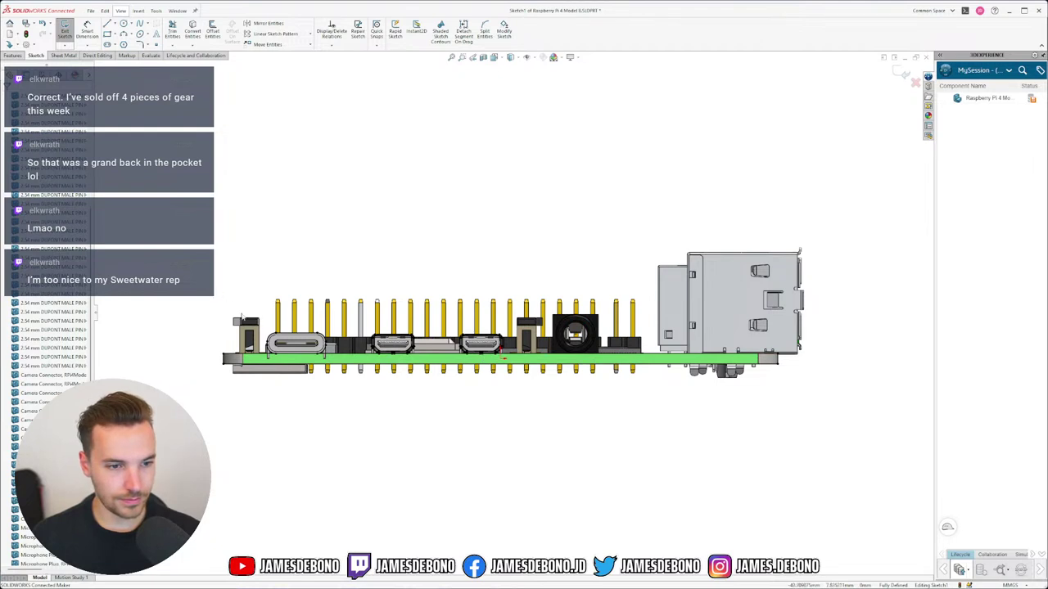
pyautogui.scroll(8, 50, 205)
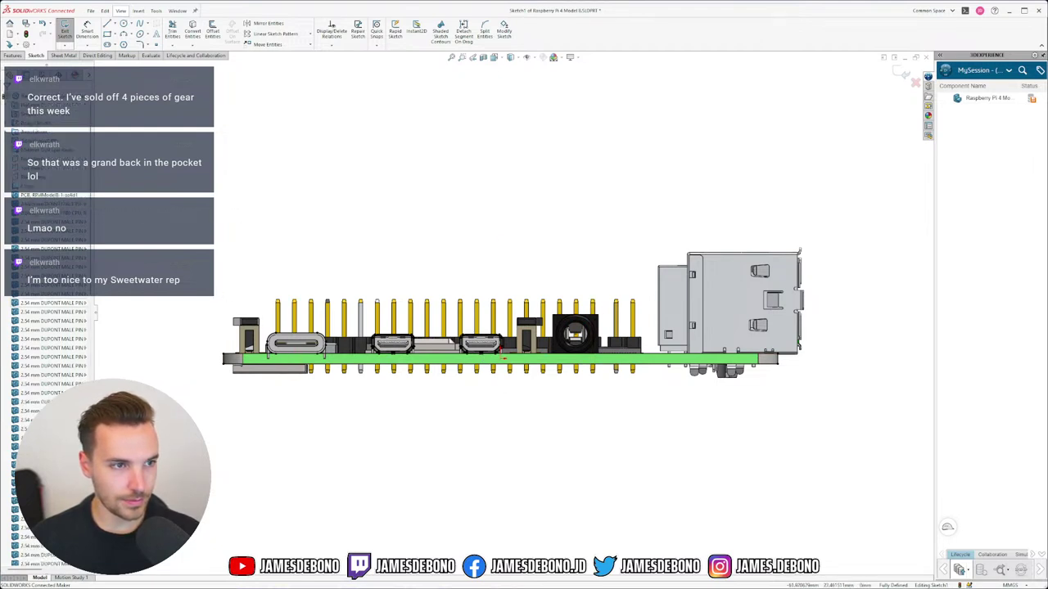
pyautogui.click(83, 299)
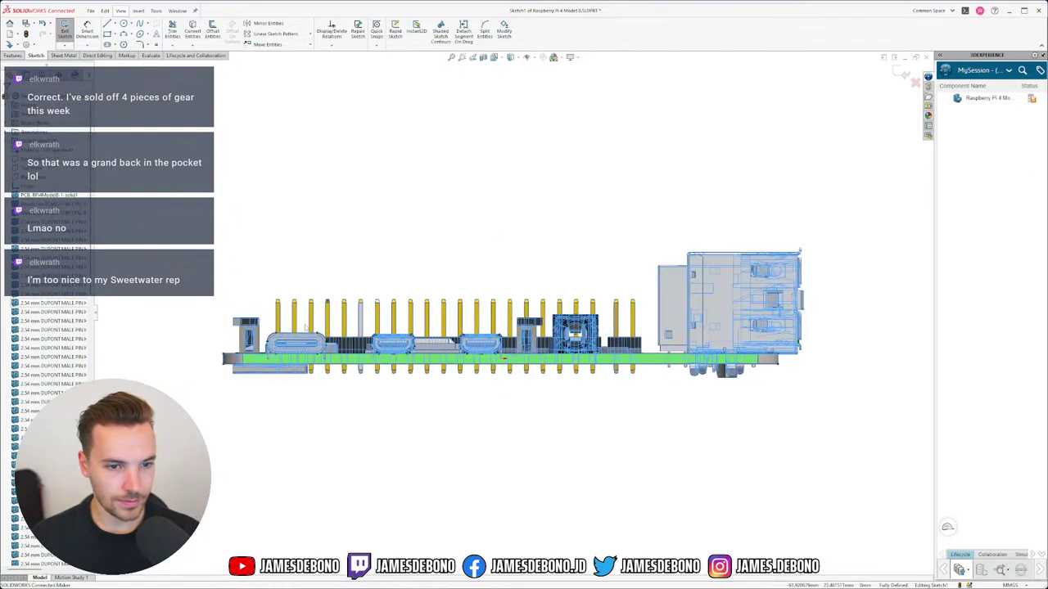
pyautogui.press('Tab')
pyautogui.click(351, 437)
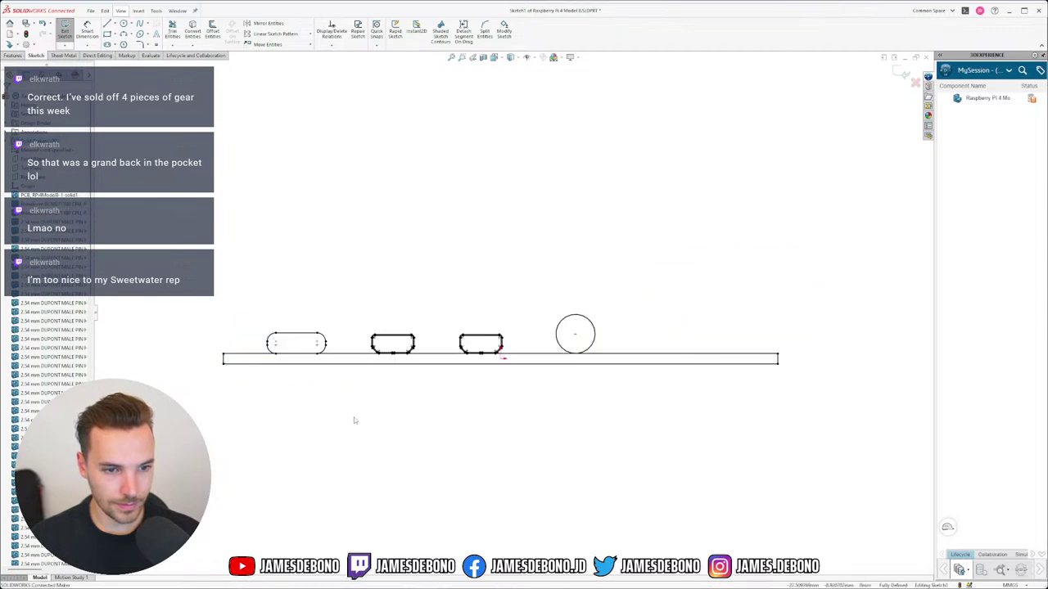
# Delete the inner contour of the micro HDMI outline nearer the USB-C connector, including the short lines at its bottom gap.
pyautogui.scroll(-10, 471, 360)
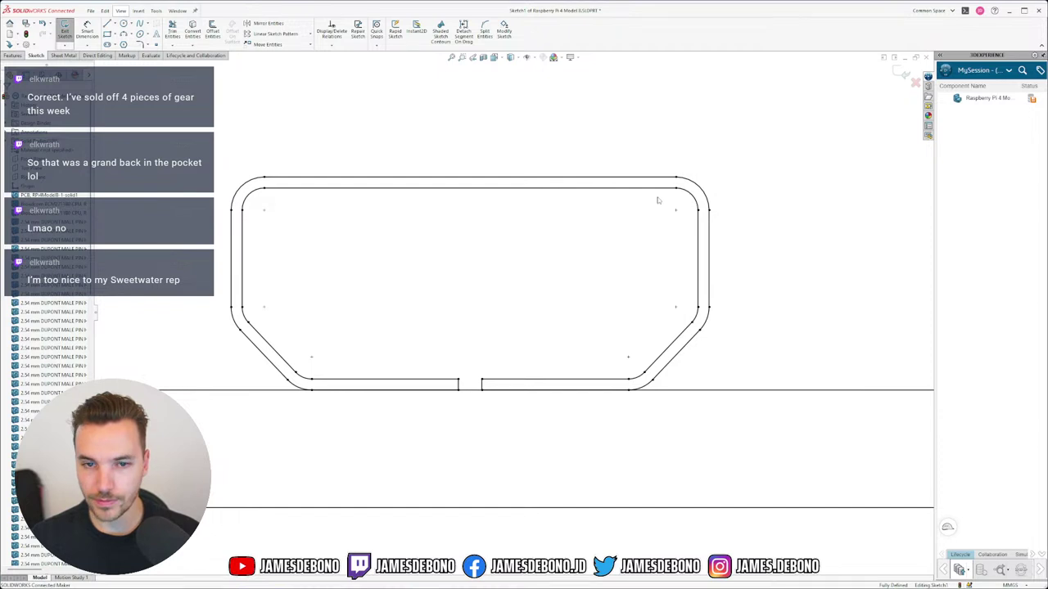
pyautogui.moveTo(686, 187)
pyautogui.mouseDown()
pyautogui.moveTo(533, 250)
pyautogui.moveTo(280, 304)
pyautogui.moveTo(248, 328)
pyautogui.mouseUp()
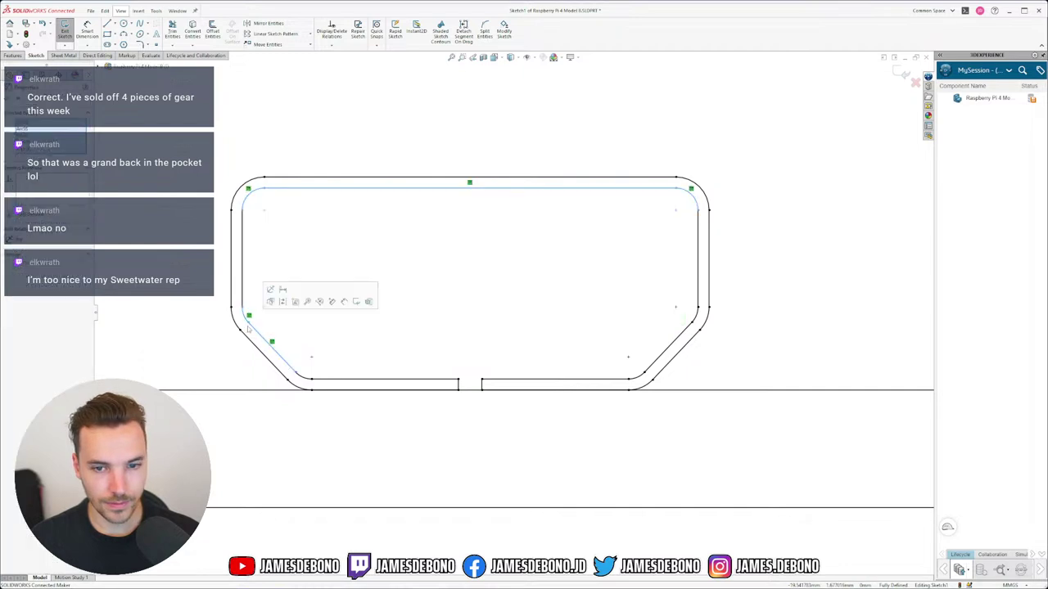
pyautogui.press('Delete')
pyautogui.moveTo(277, 237); pyautogui.dragTo(237, 277)
pyautogui.press('Delete')
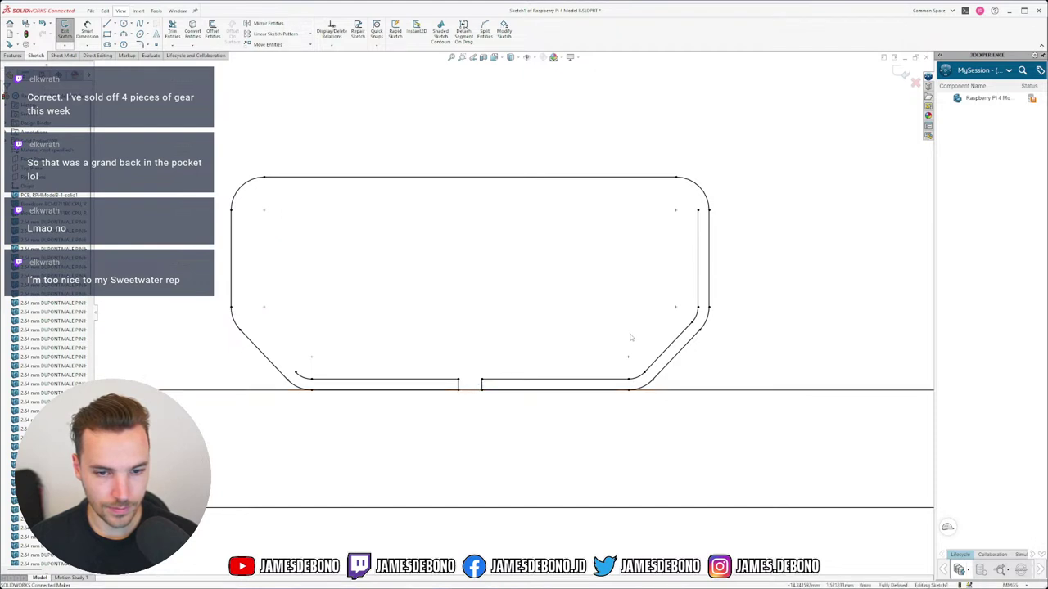
pyautogui.moveTo(631, 347); pyautogui.dragTo(306, 382)
pyautogui.press('Delete')
pyautogui.press('Delete')
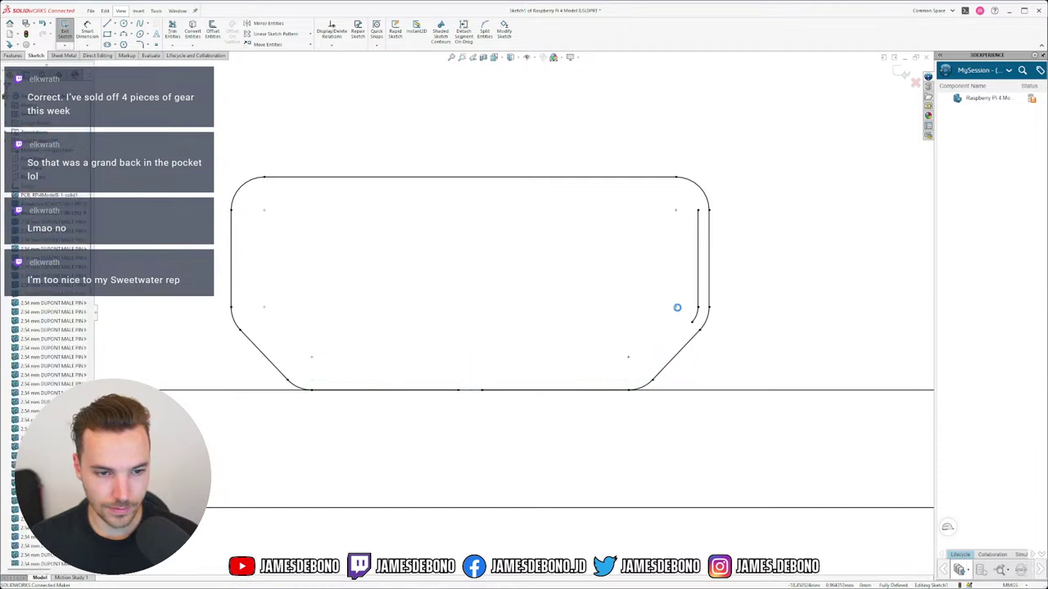
pyautogui.moveTo(702, 272); pyautogui.dragTo(680, 323)
pyautogui.press('Delete')
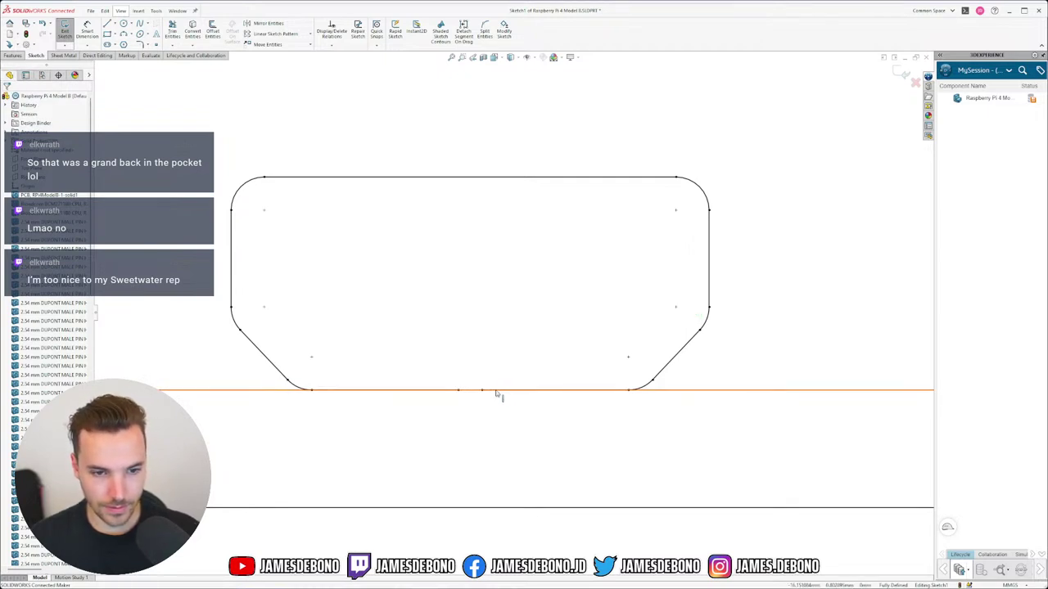
# Delete the bottom line segments of the cleaned micro HDMI outline that overlap the board's upper edge line.
pyautogui.rightClick(491, 395)
pyautogui.click(498, 368)
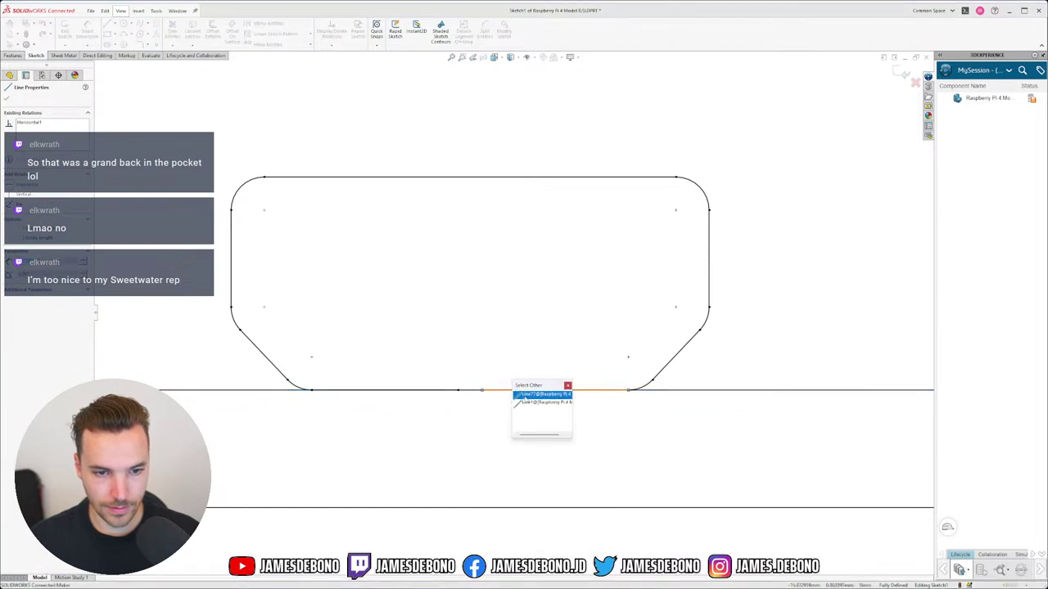
pyautogui.click(524, 398)
pyautogui.press('Delete')
pyautogui.click(488, 392)
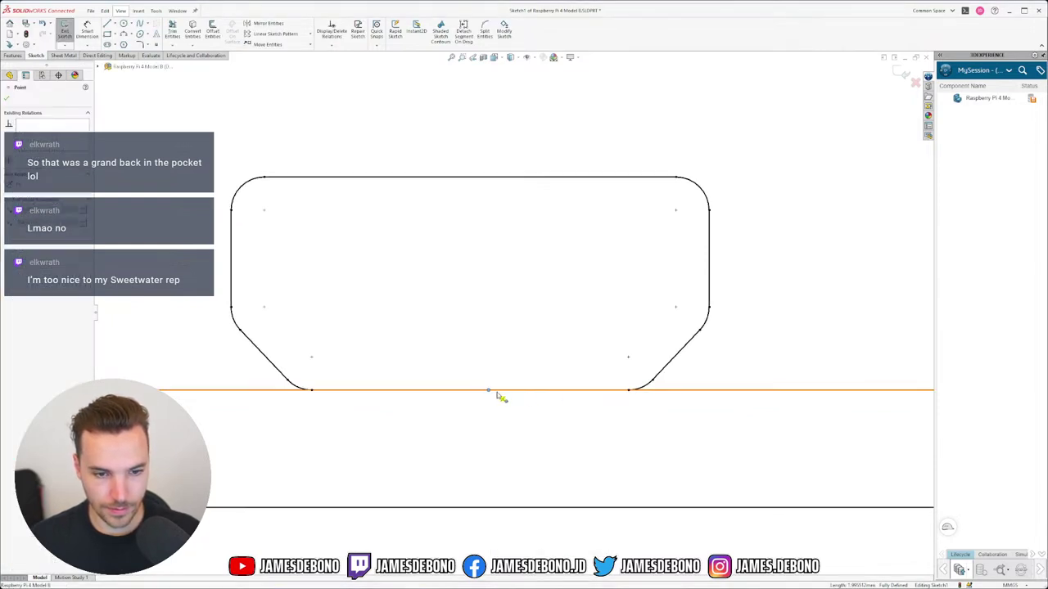
pyautogui.press('Escape')
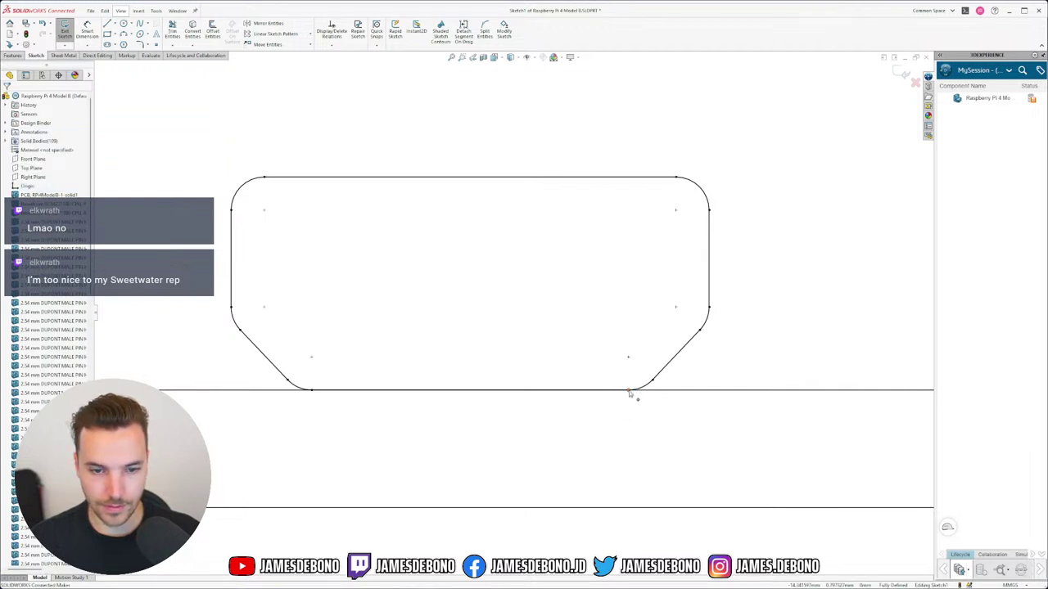
pyautogui.moveTo(629, 390); pyautogui.dragTo(615, 351)
pyautogui.click(628, 391)
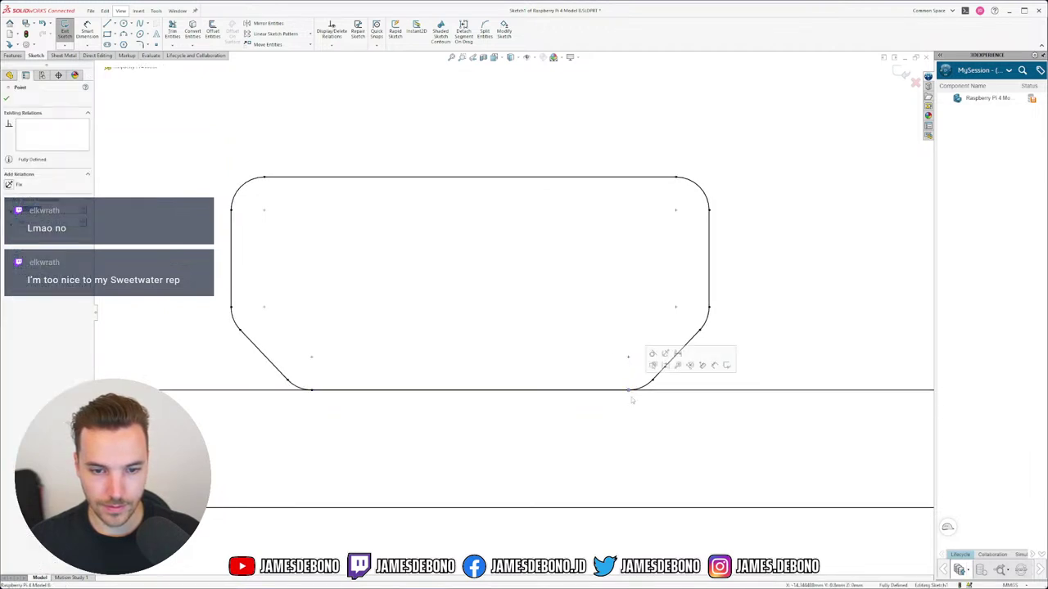
pyautogui.press('Escape')
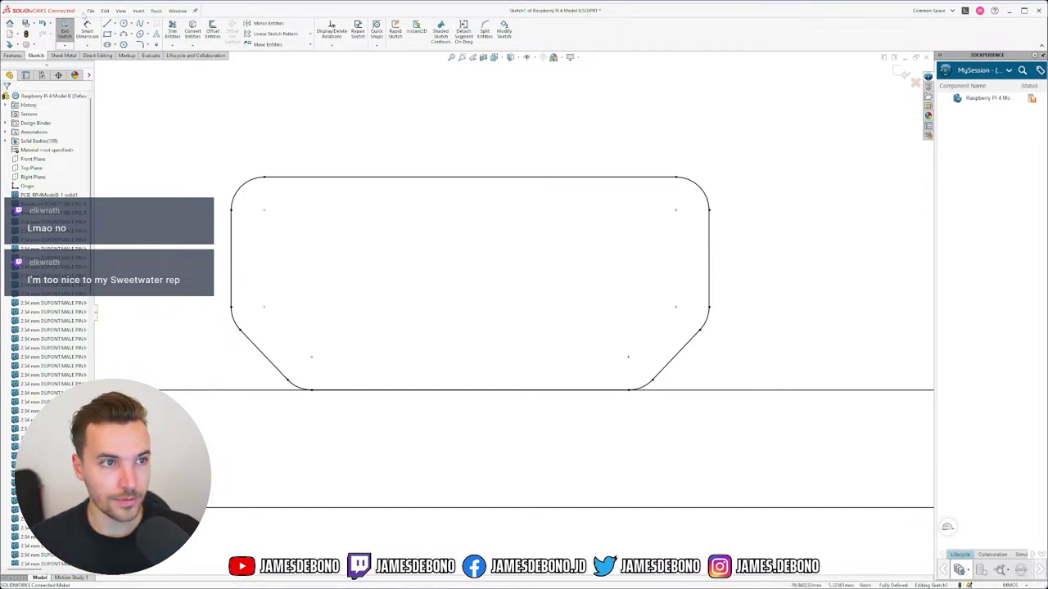
# Draw a vertical centreline from the midpoint of the cleaned micro HDMI outline's top line down to the board's upper edge line.
pyautogui.click(116, 23)
pyautogui.click(125, 43)
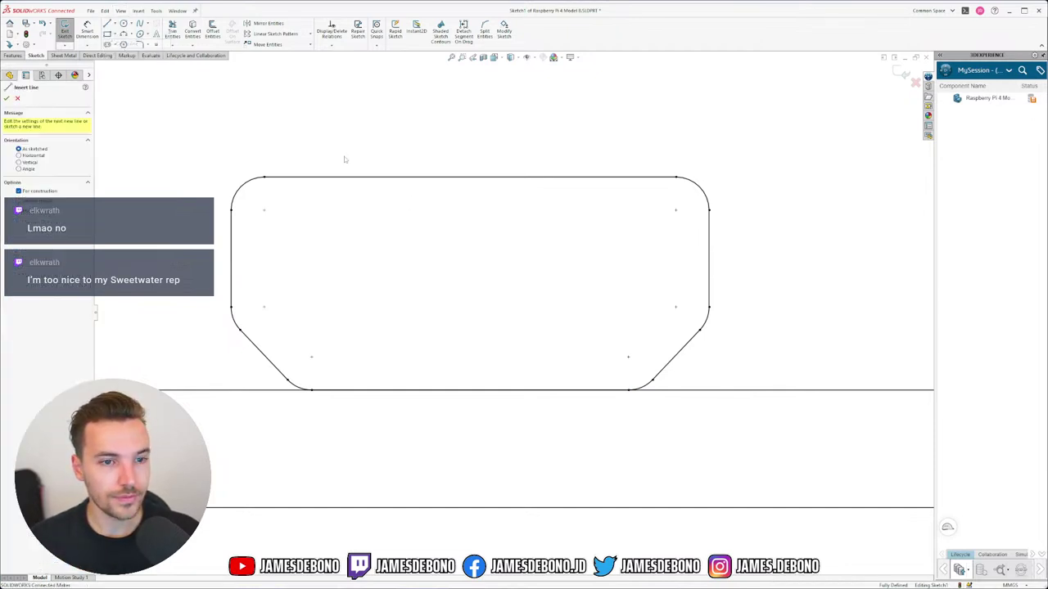
pyautogui.click(471, 178)
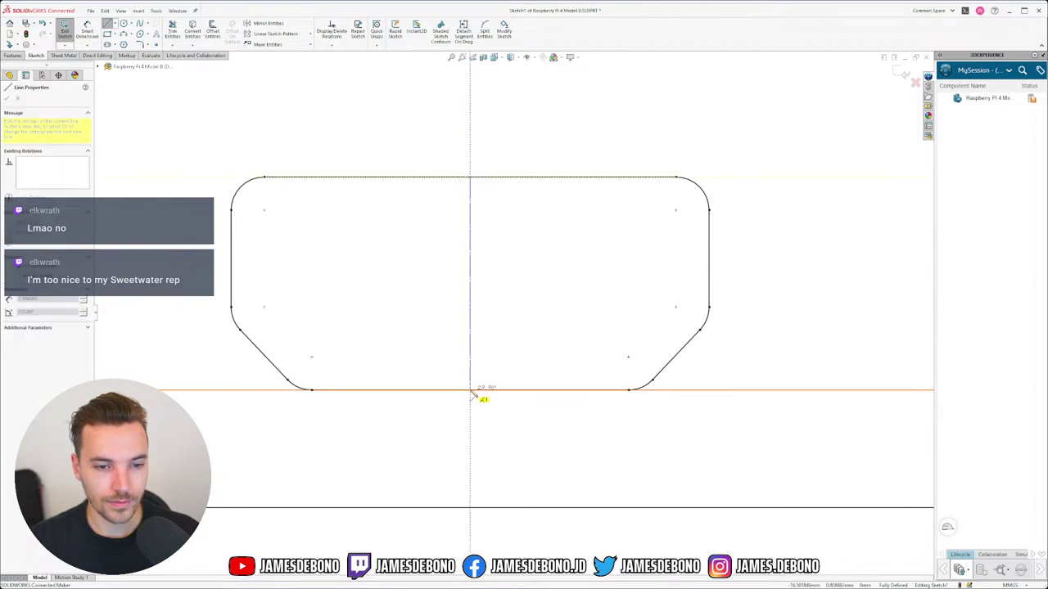
pyautogui.click(470, 390)
pyautogui.press('Escape')
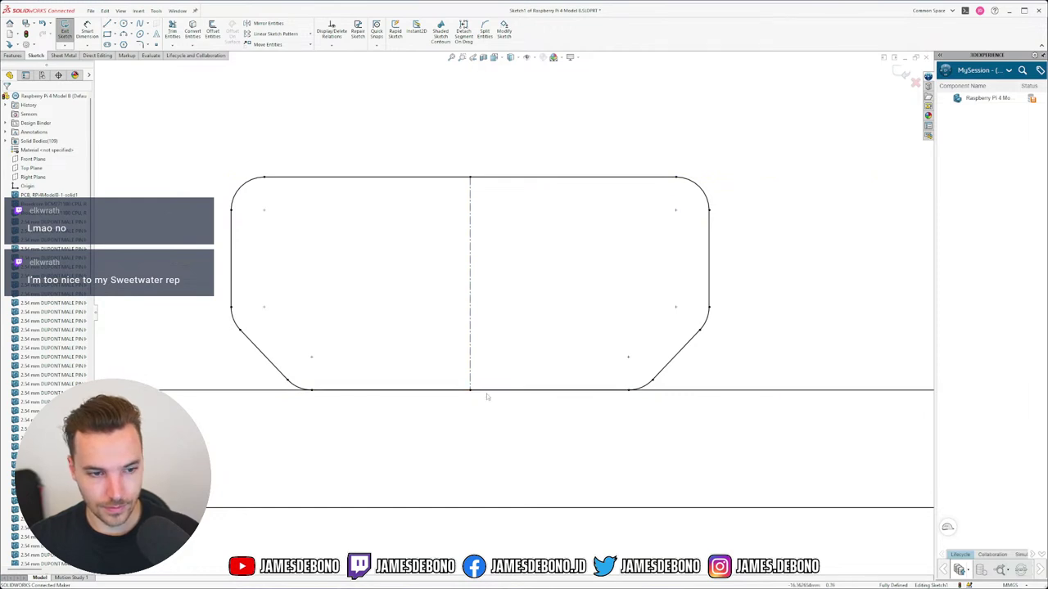
# Delete the top, bottom and left segments of the inner contour, plus its gap ends, from the micro HDMI outline nearer the audio jack.
pyautogui.scroll(5, 494, 422)
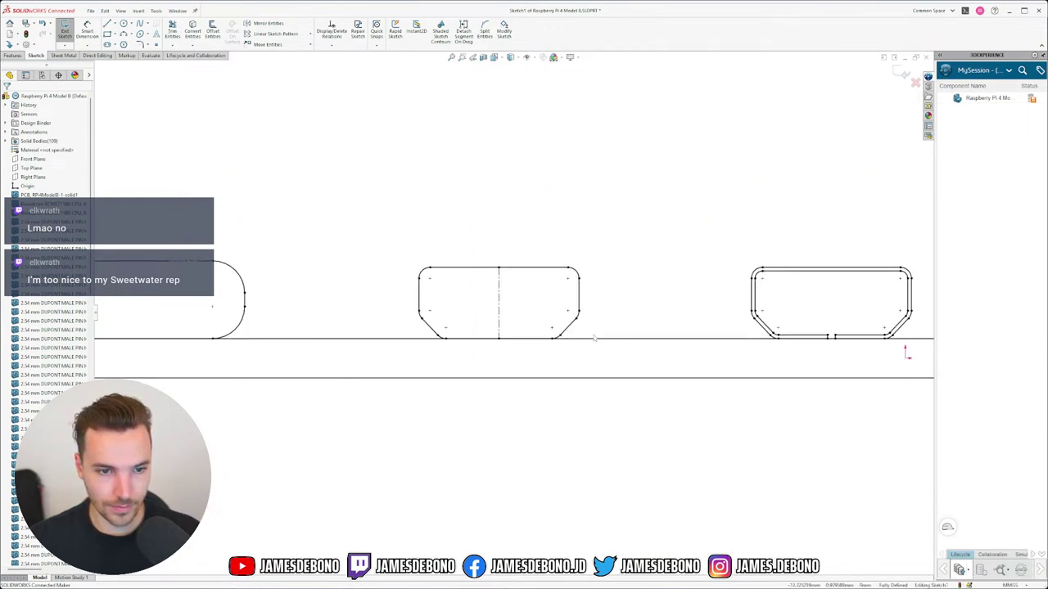
pyautogui.scroll(3, 595, 338)
pyautogui.scroll(-5, 794, 344)
pyautogui.scroll(-4, 693, 294)
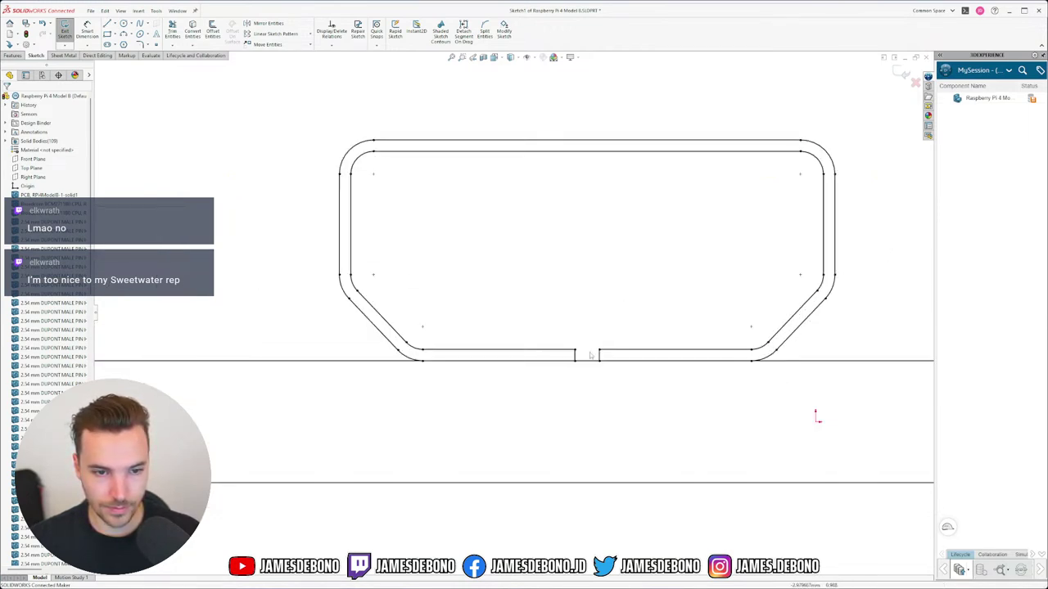
pyautogui.scroll(-2, 670, 307)
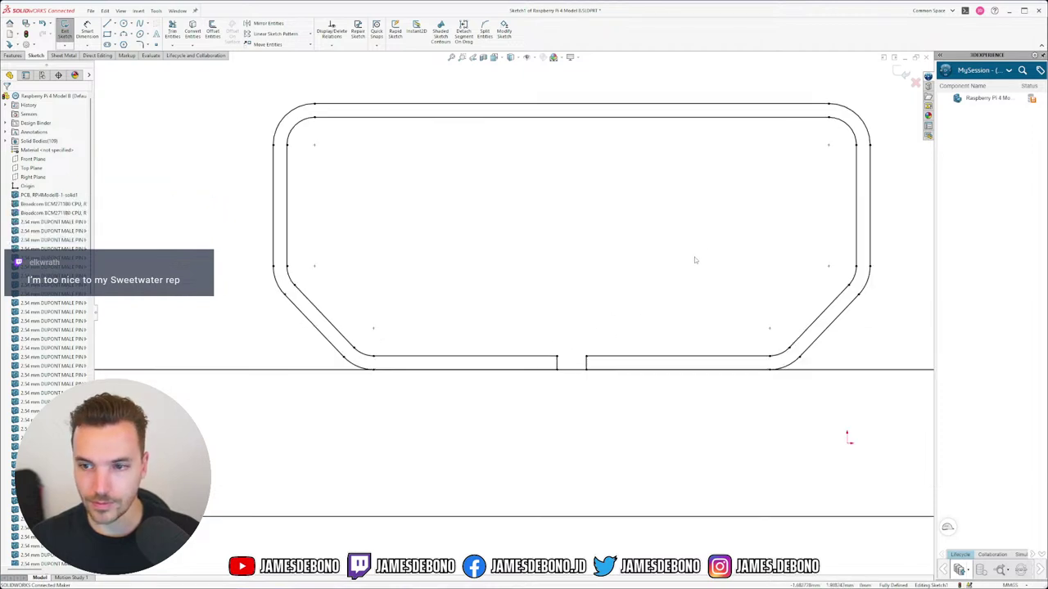
pyautogui.moveTo(742, 211)
pyautogui.mouseDown()
pyautogui.moveTo(473, 347)
pyautogui.moveTo(357, 361)
pyautogui.mouseUp()
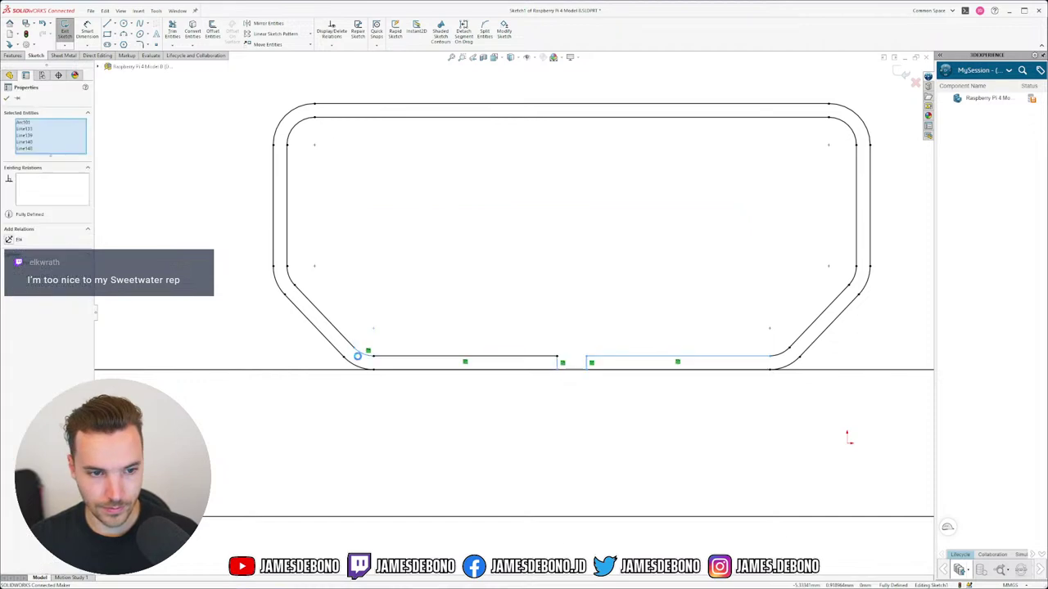
pyautogui.press('Delete')
pyautogui.moveTo(336, 129); pyautogui.dragTo(292, 173)
pyautogui.press('Delete')
pyautogui.moveTo(335, 207); pyautogui.dragTo(288, 292)
pyautogui.press('Delete')
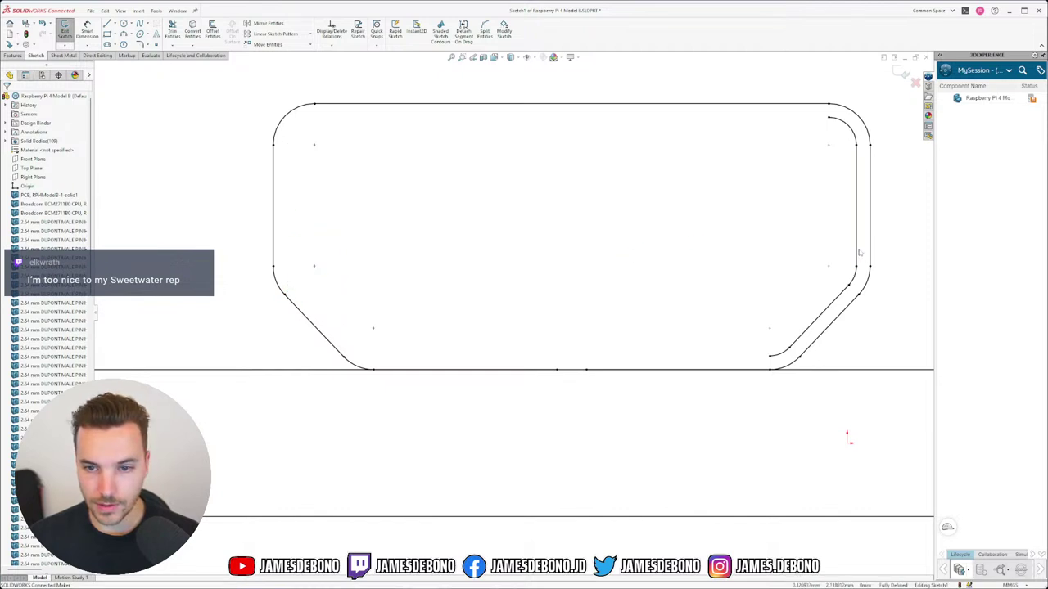
# Delete the remaining right-hand lines and corner arcs of the second micro HDMI outline's inner contour.
pyautogui.moveTo(857, 249); pyautogui.dragTo(834, 293)
pyautogui.press('Delete')
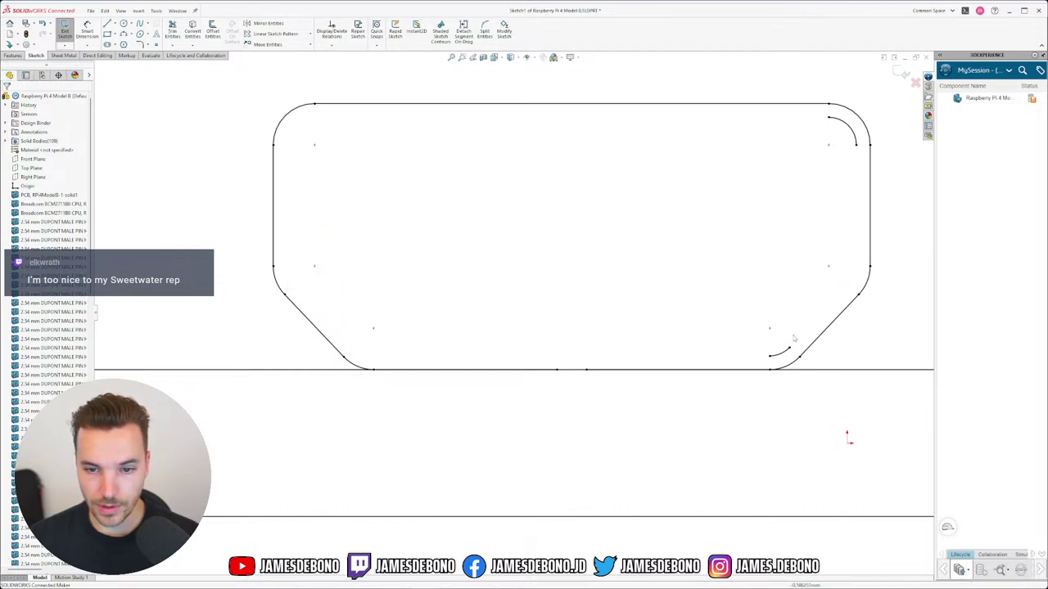
pyautogui.moveTo(790, 335); pyautogui.dragTo(770, 357)
pyautogui.press('Delete')
pyautogui.moveTo(857, 120); pyautogui.dragTo(841, 143)
pyautogui.press('Delete')
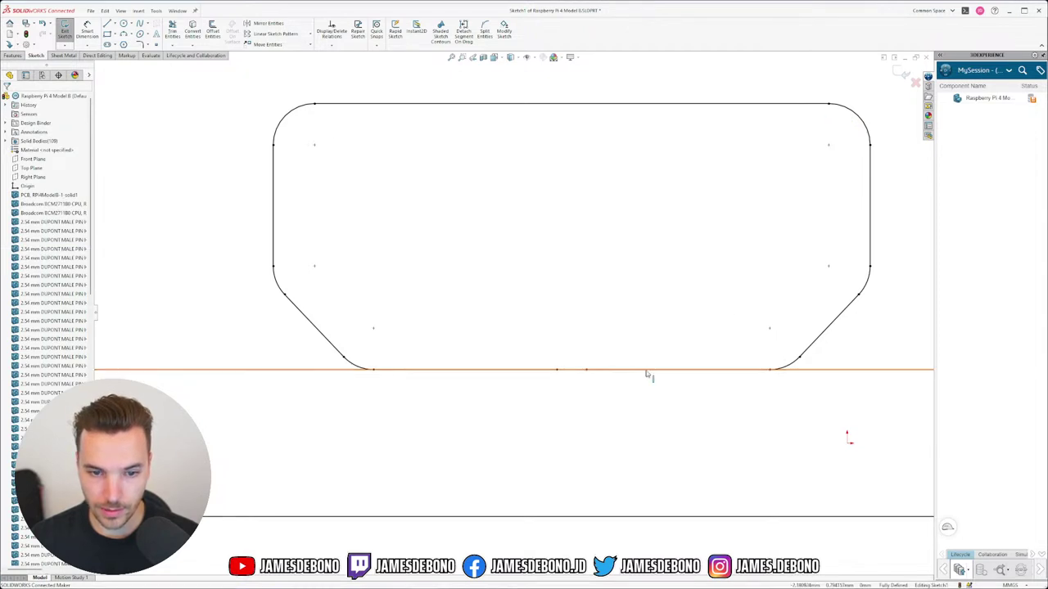
# Delete the bottom line segments of the micro HDMI outline nearer the audio jack that overlap the board's upper edge line.
pyautogui.rightClick(648, 371)
pyautogui.click(654, 358)
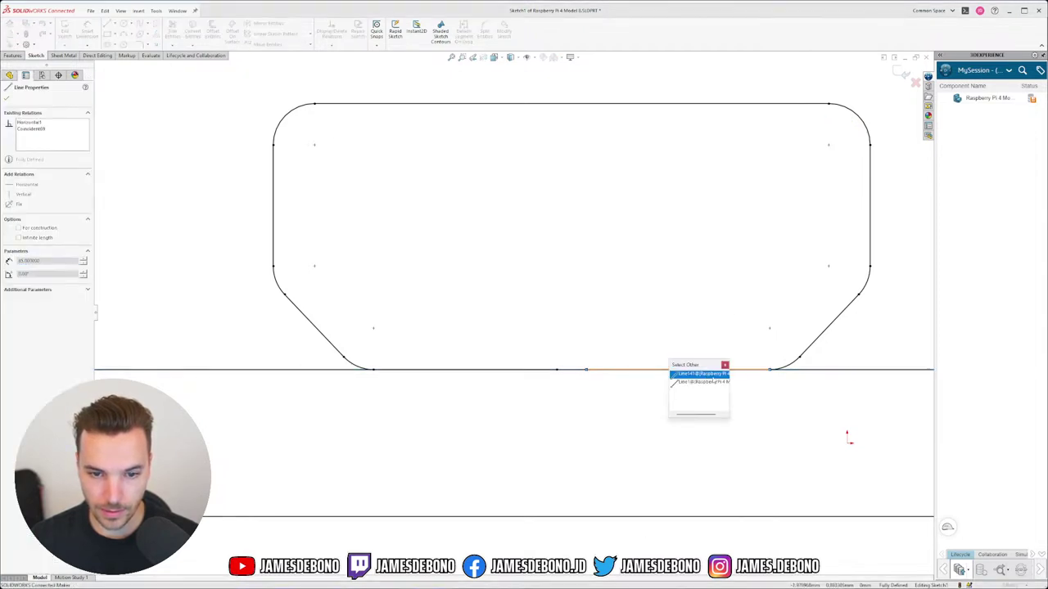
pyautogui.click(704, 386)
pyautogui.rightClick(666, 376)
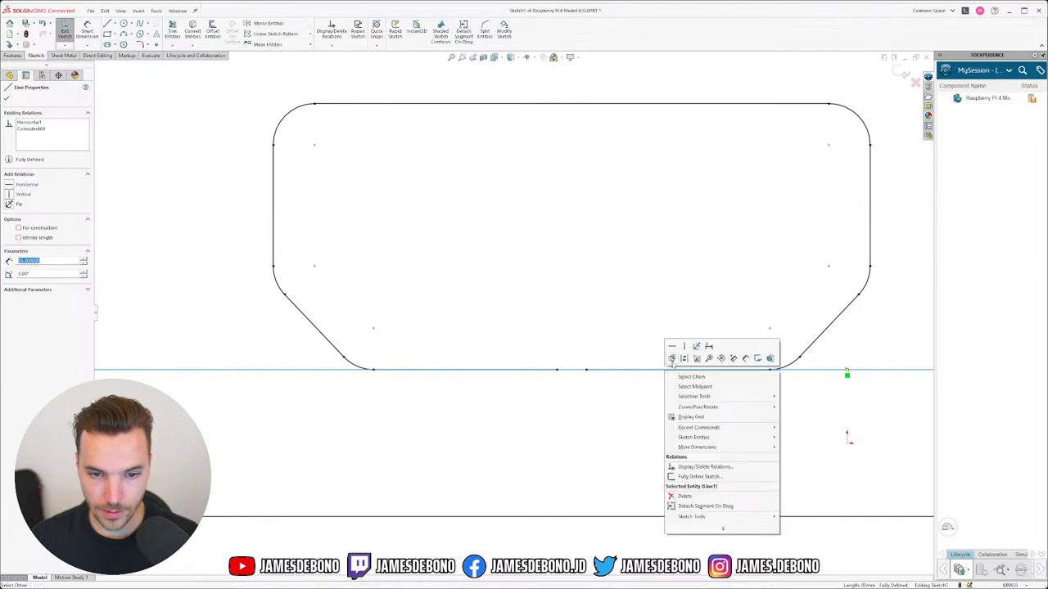
pyautogui.click(671, 359)
pyautogui.click(701, 378)
pyautogui.press('Delete')
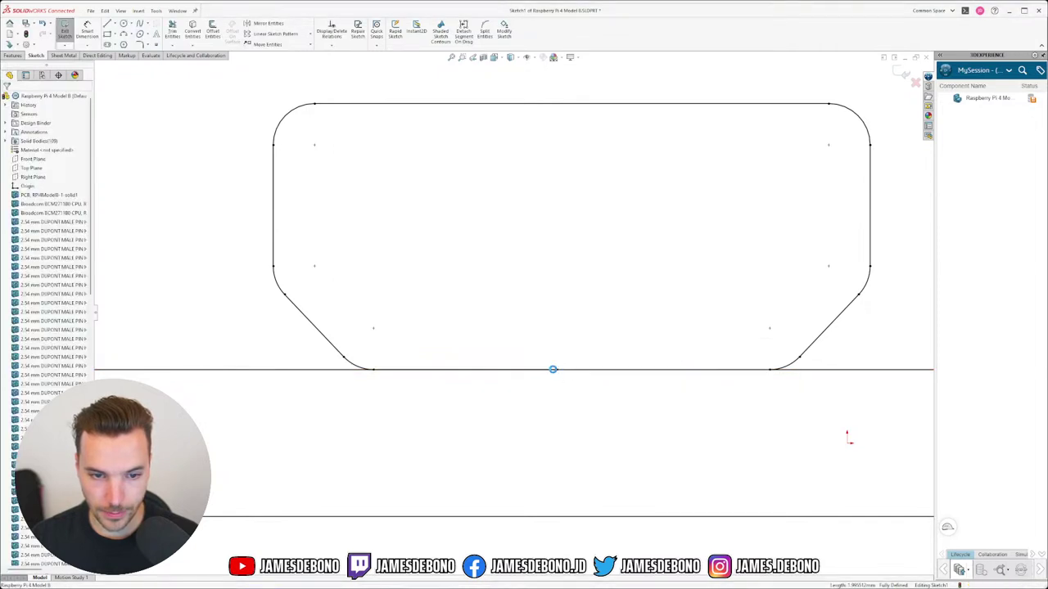
pyautogui.click(769, 370)
pyautogui.click(640, 331)
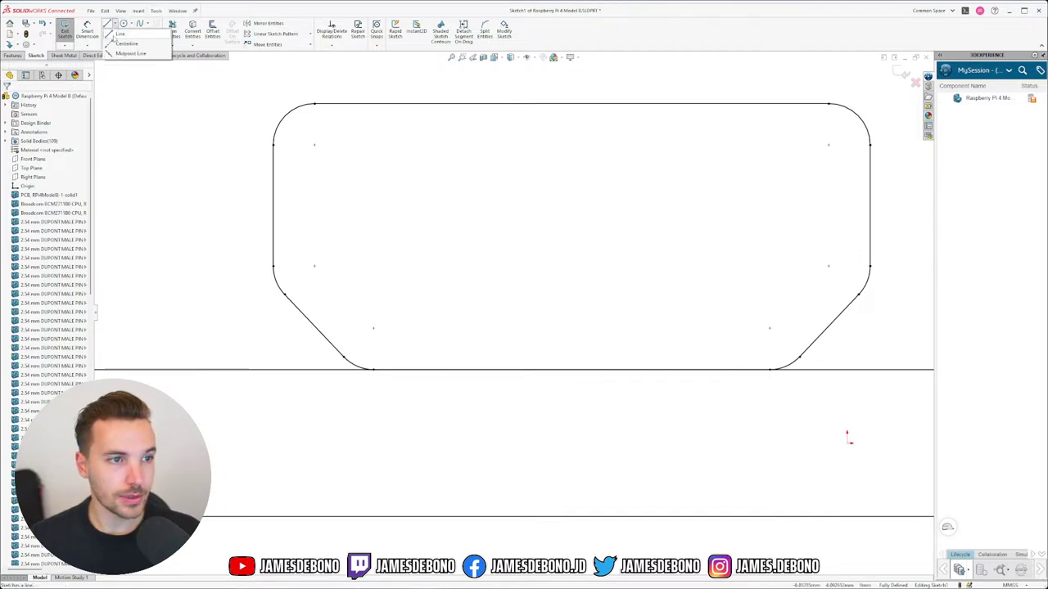
# Draw a vertical centreline from the midpoint of that micro HDMI outline's top line down to the board's upper edge line.
pyautogui.click(107, 25)
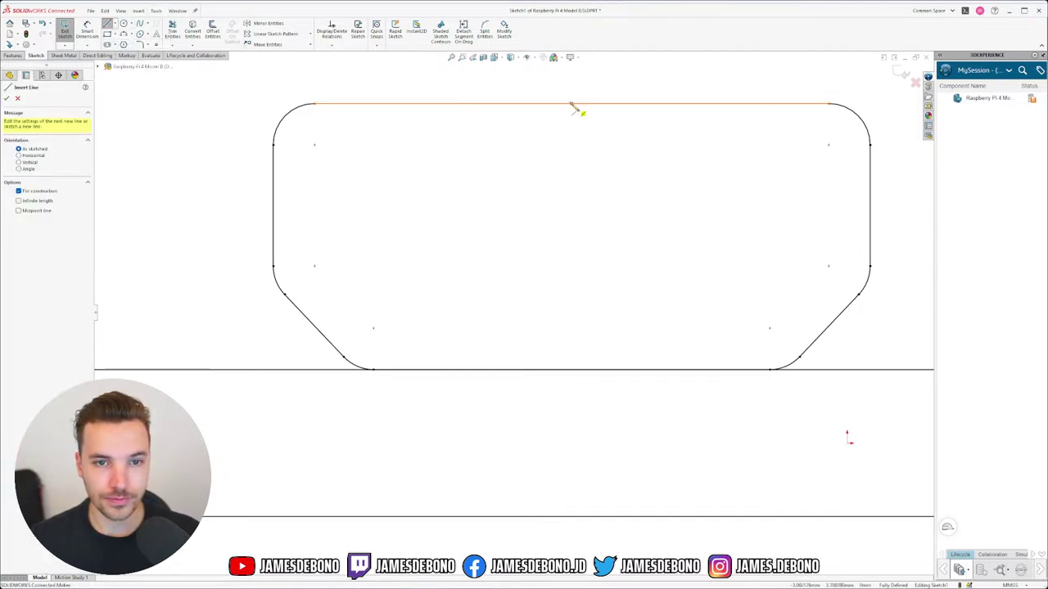
pyautogui.click(572, 104)
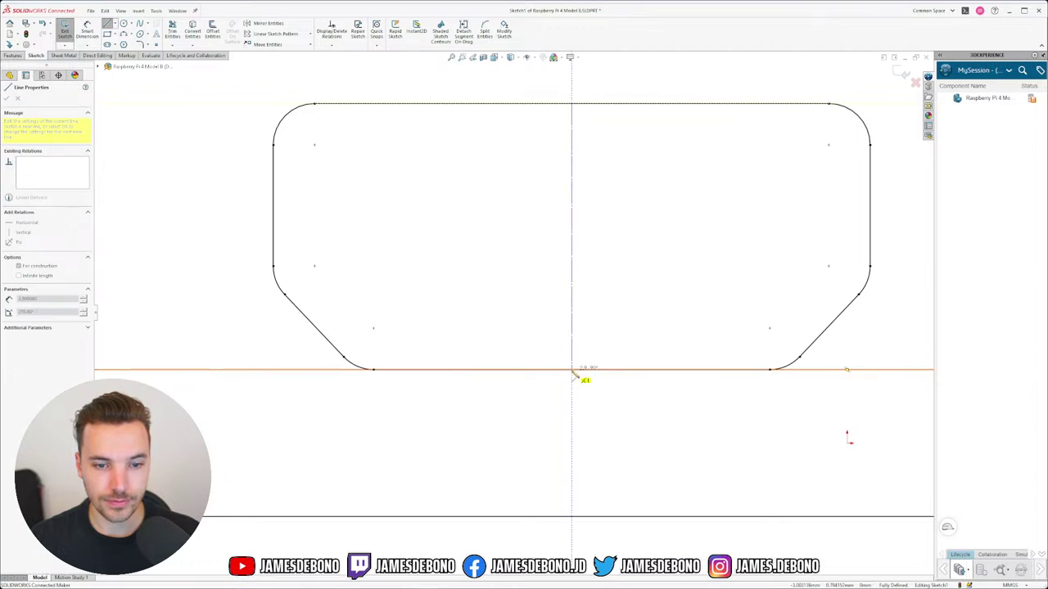
pyautogui.click(572, 369)
pyautogui.press('Escape')
pyautogui.scroll(5, 486, 406)
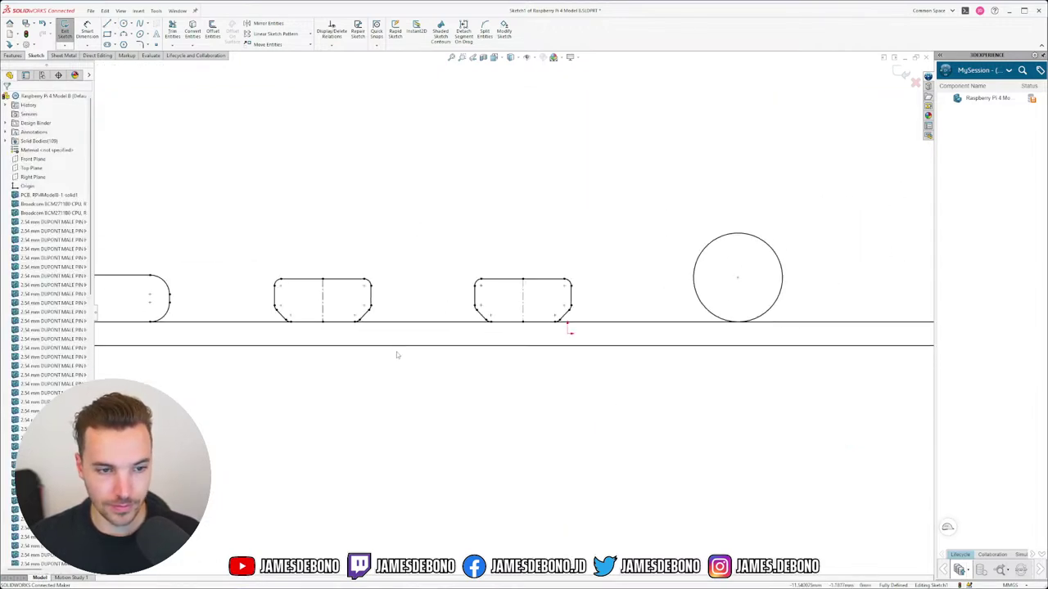
# Draw a vertical centreline from the audio jack circle's centre down to the board's upper edge line.
pyautogui.scroll(3, 532, 330)
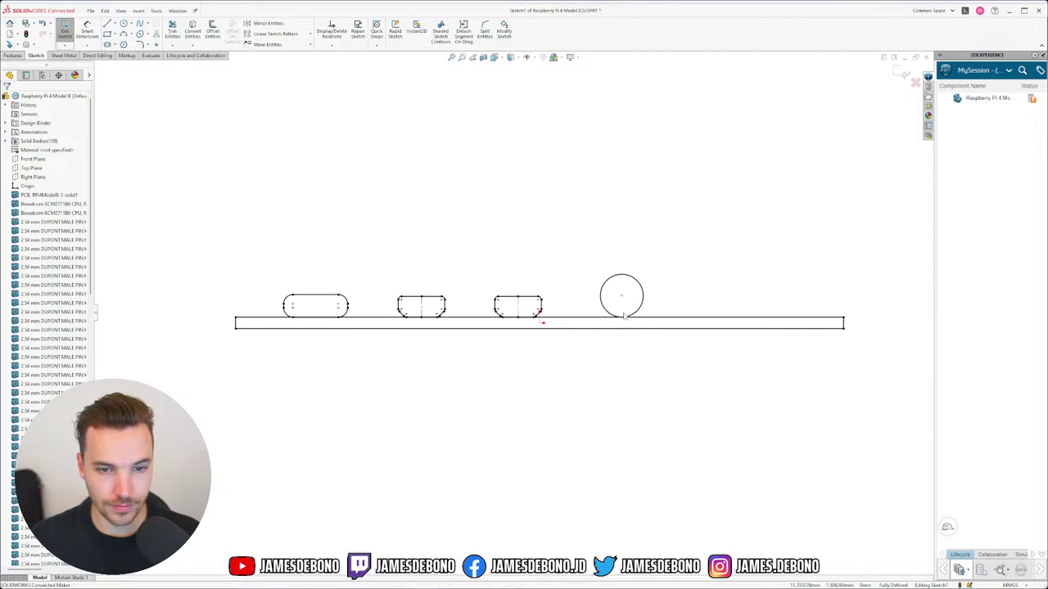
pyautogui.scroll(-10, 622, 312)
pyautogui.click(115, 23)
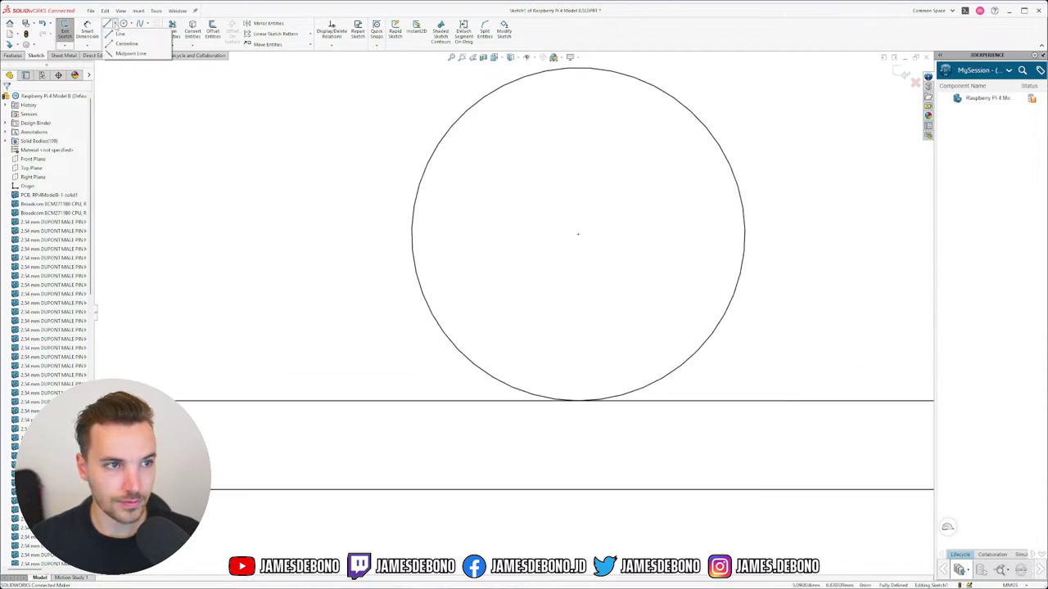
pyautogui.click(119, 44)
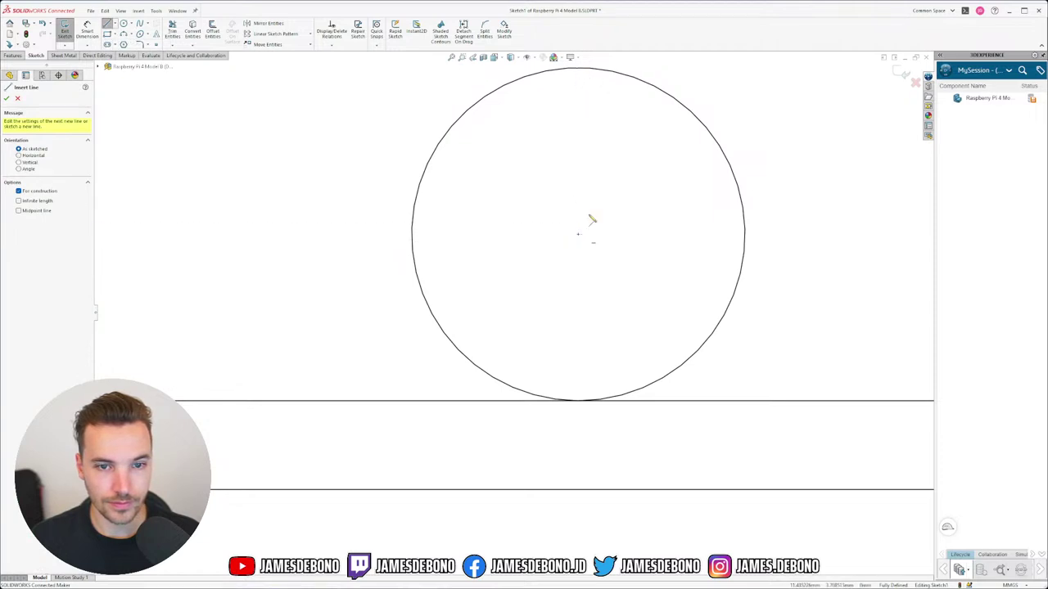
pyautogui.click(578, 235)
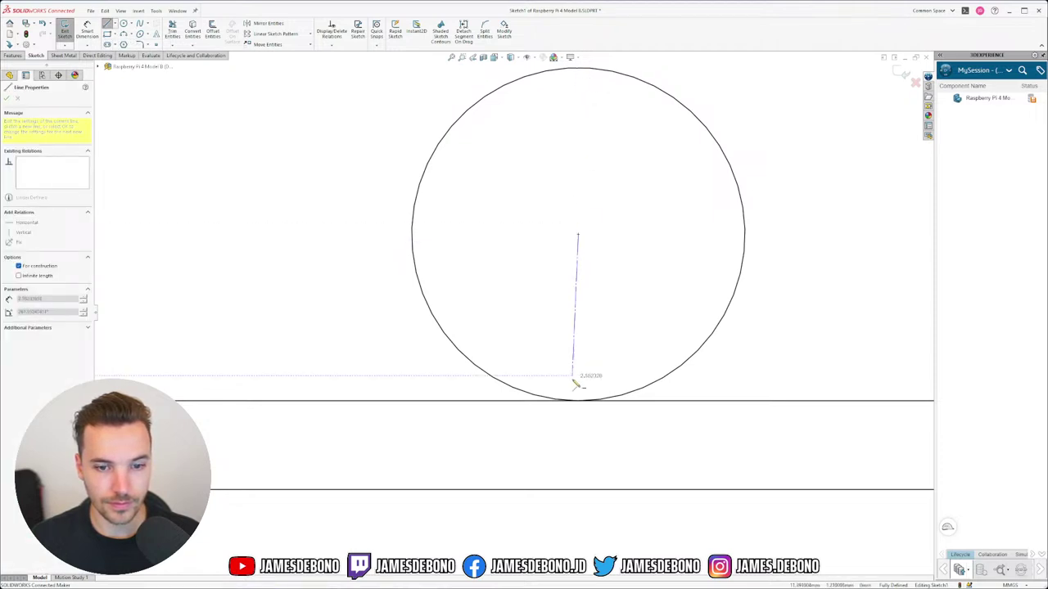
pyautogui.click(579, 402)
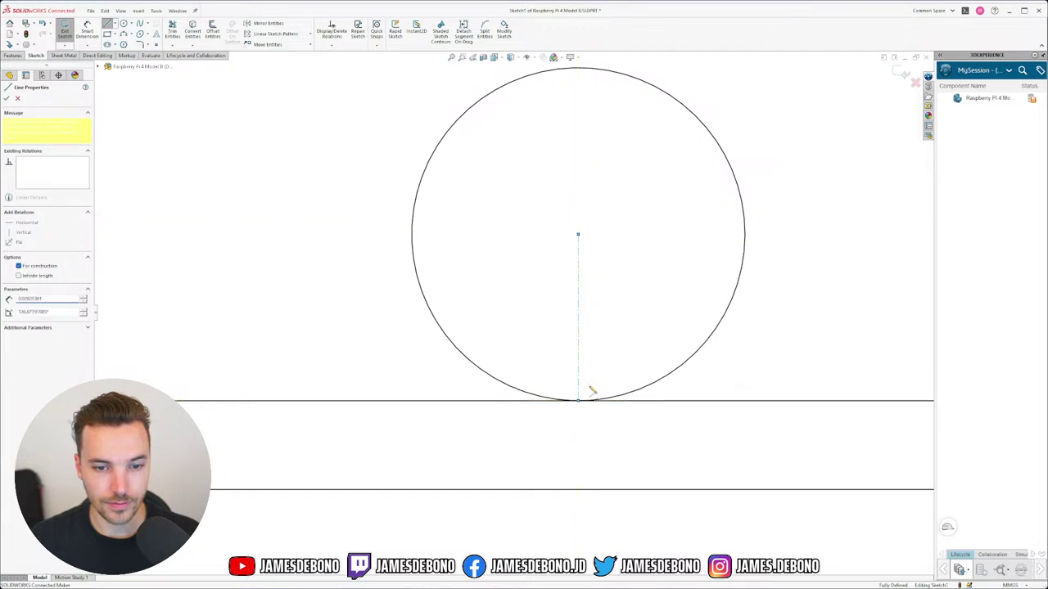
pyautogui.press('Escape')
# Split the board's upper edge line at four points, near the USB-C, both micro HDMI and audio jack outlines.
pyautogui.scroll(4, 650, 409)
pyautogui.scroll(3, 409, 344)
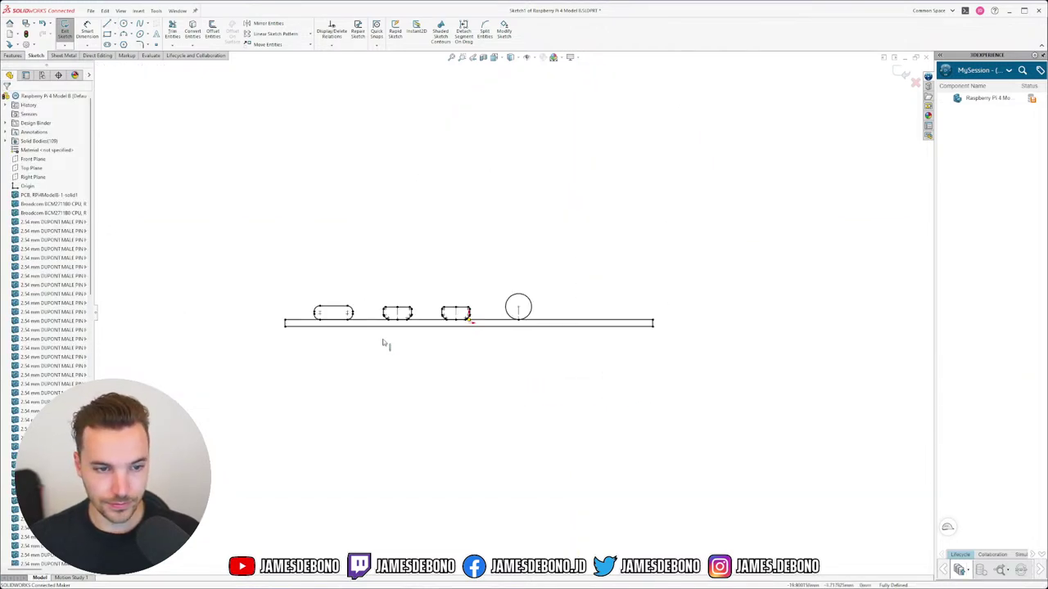
pyautogui.scroll(-5, 360, 334)
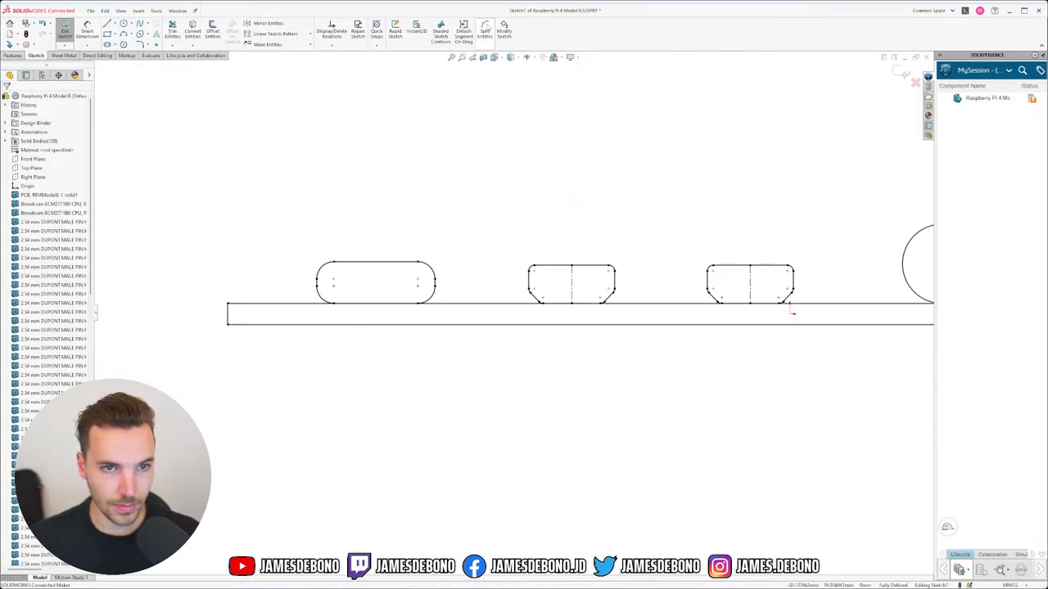
pyautogui.click(484, 32)
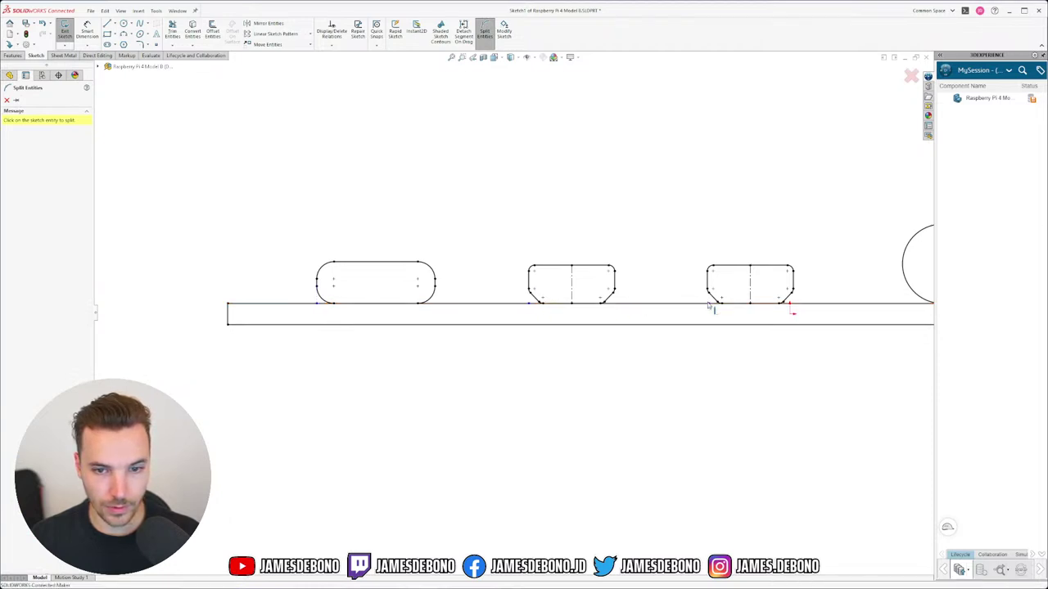
pyautogui.scroll(4, 761, 303)
pyautogui.scroll(-3, 761, 303)
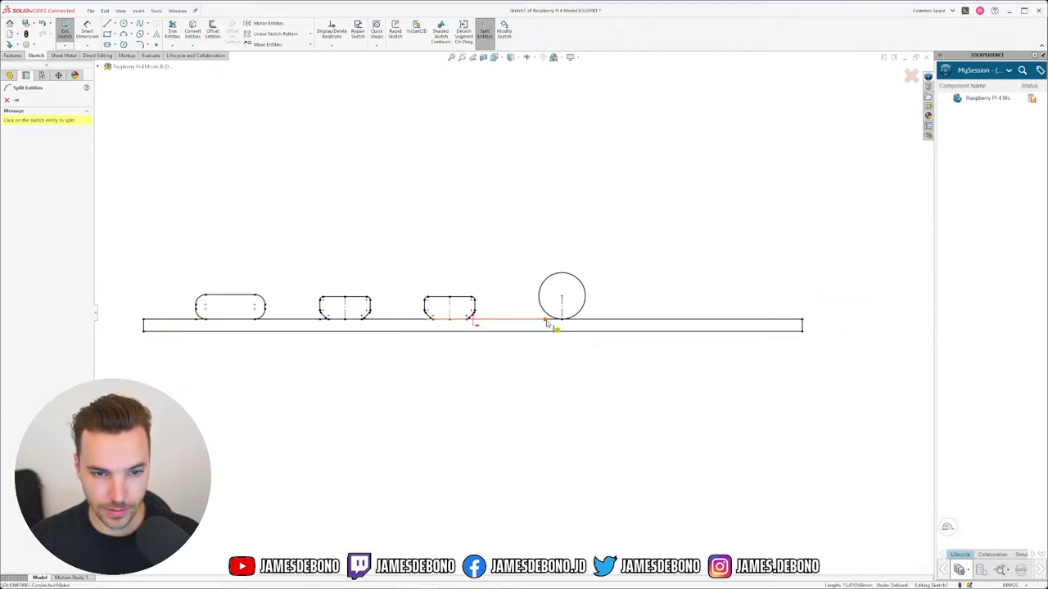
pyautogui.press('Escape')
# Draw a vertical centreline from the midpoint of the USB-C outline's top line down to the board's upper edge line.
pyautogui.scroll(-5, 201, 325)
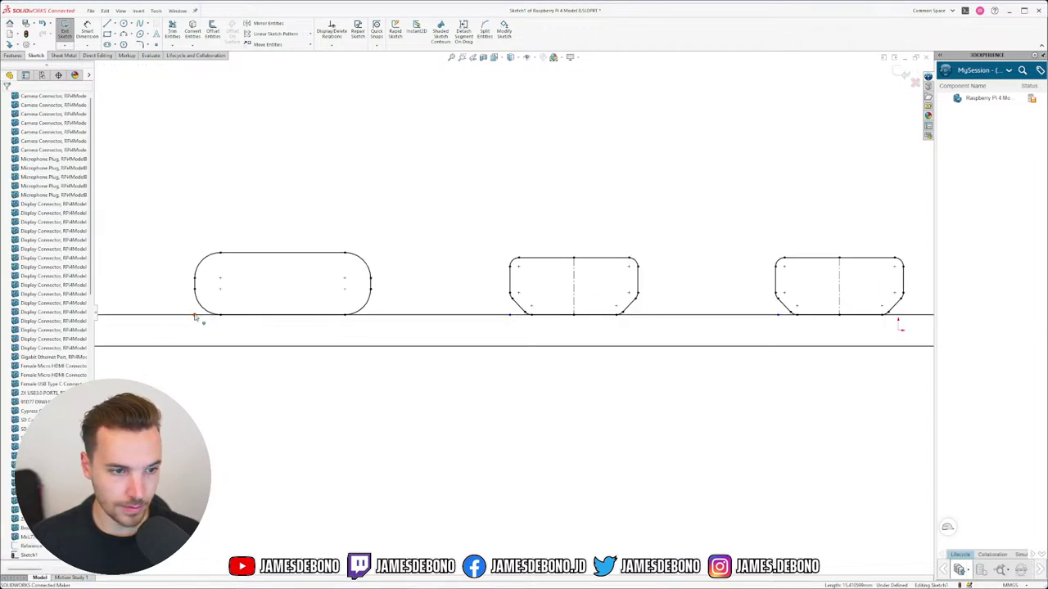
pyautogui.click(195, 315)
pyautogui.click(348, 390)
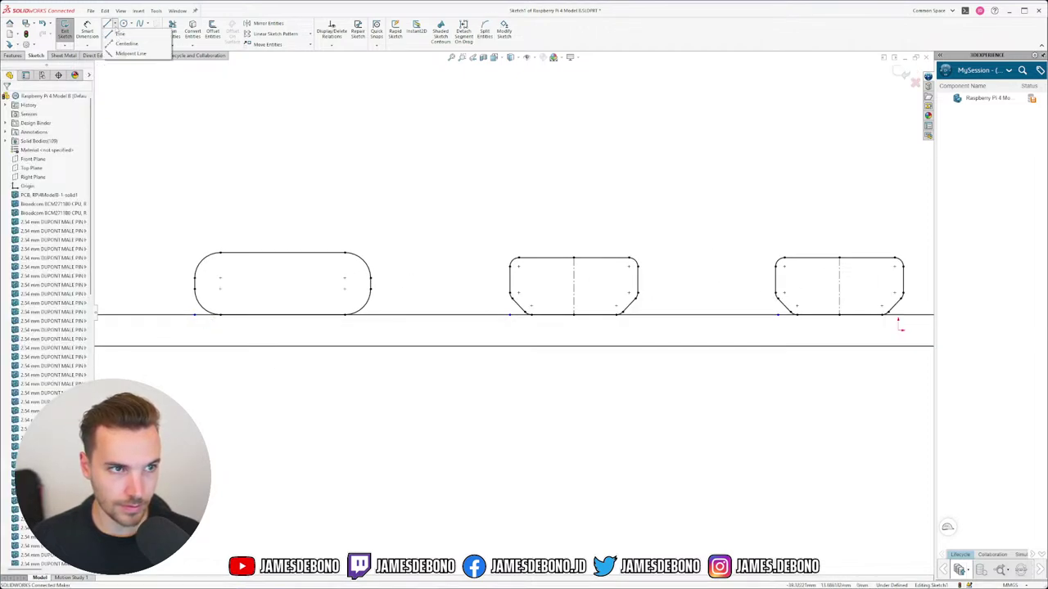
pyautogui.press('l')
pyautogui.click(283, 255)
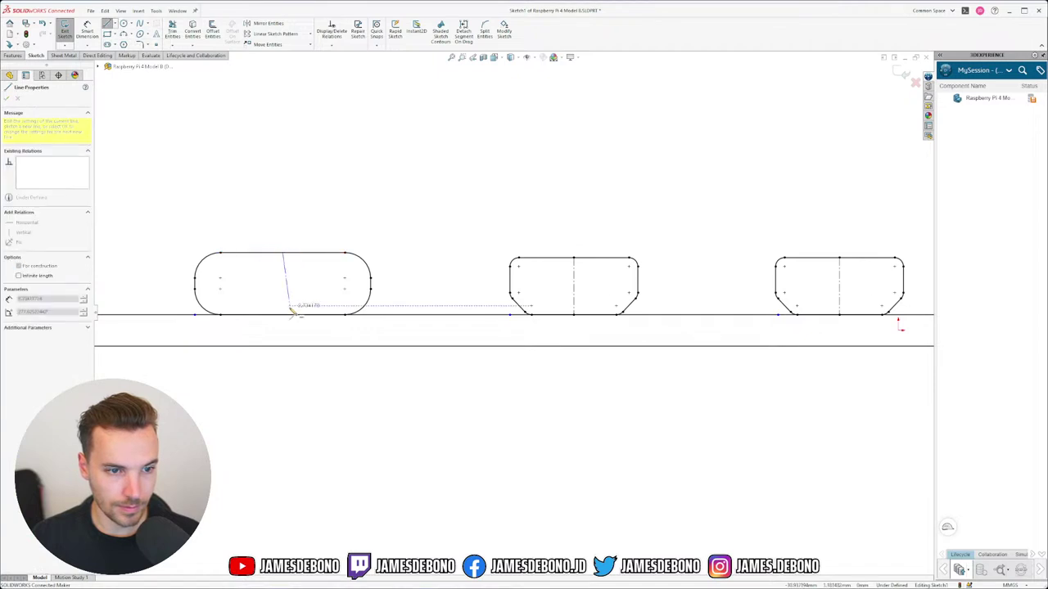
pyautogui.click(285, 315)
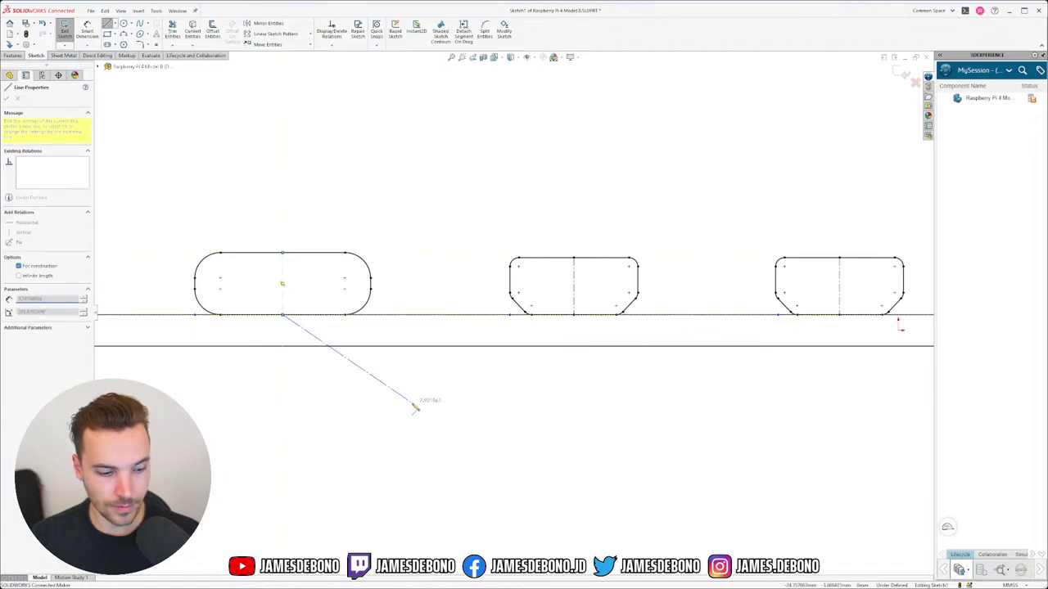
pyautogui.press('Escape')
# Place the split points by the USB-C and neighbouring micro HDMI outlines on the lower ends of their centrelines.
pyautogui.click(284, 314)
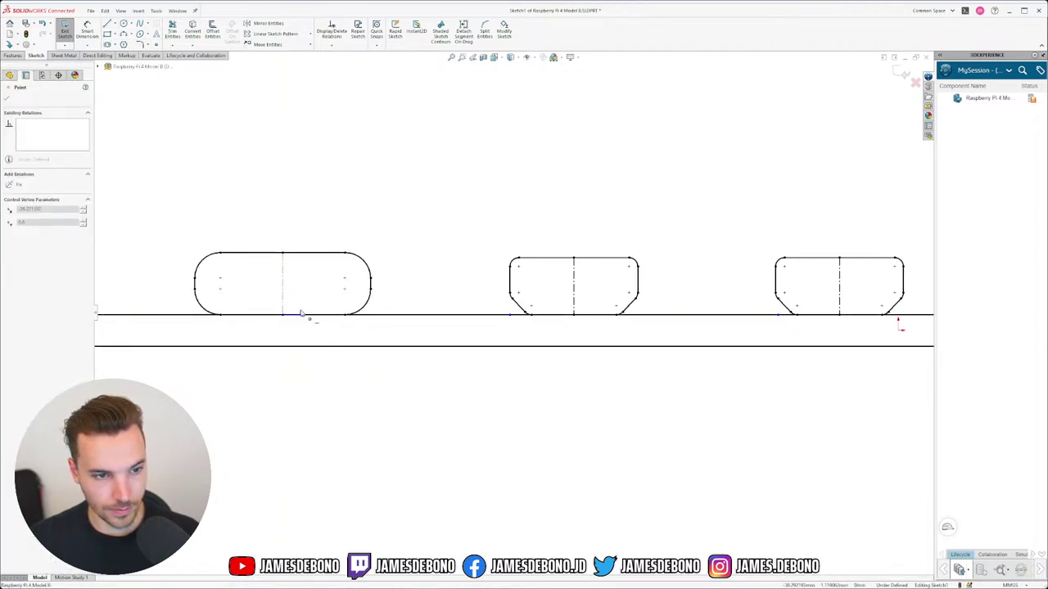
pyautogui.click(346, 358)
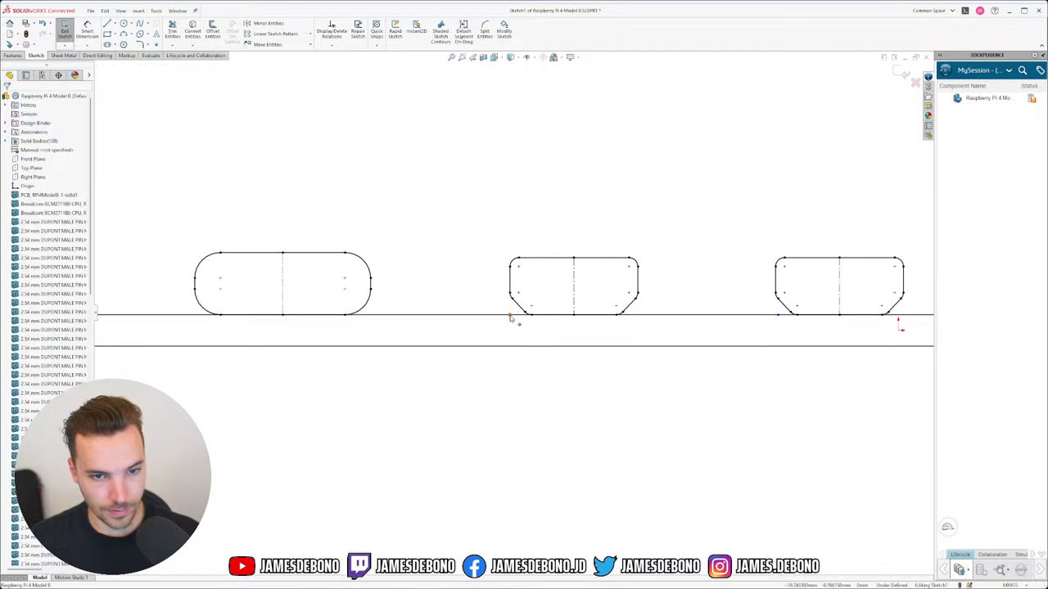
pyautogui.click(575, 315)
pyautogui.press('Escape')
pyautogui.scroll(4, 684, 348)
pyautogui.scroll(-2, 702, 329)
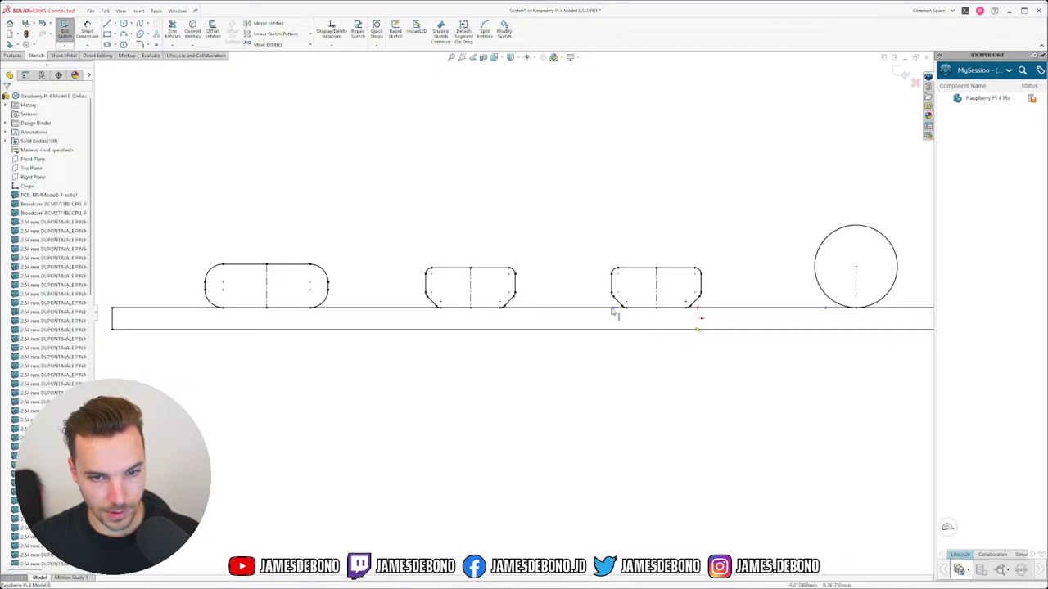
# Move the split points by the second micro HDMI outline and the audio jack onto the lower ends of their centrelines.
pyautogui.click(616, 308)
pyautogui.moveTo(654, 311); pyautogui.dragTo(657, 309)
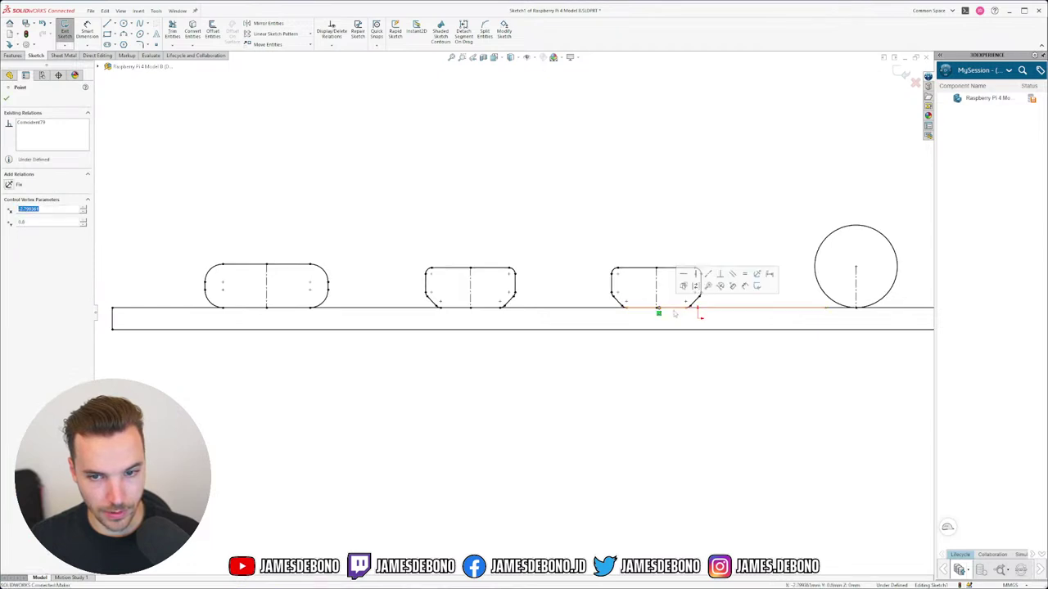
pyautogui.press('Escape')
pyautogui.click(684, 310)
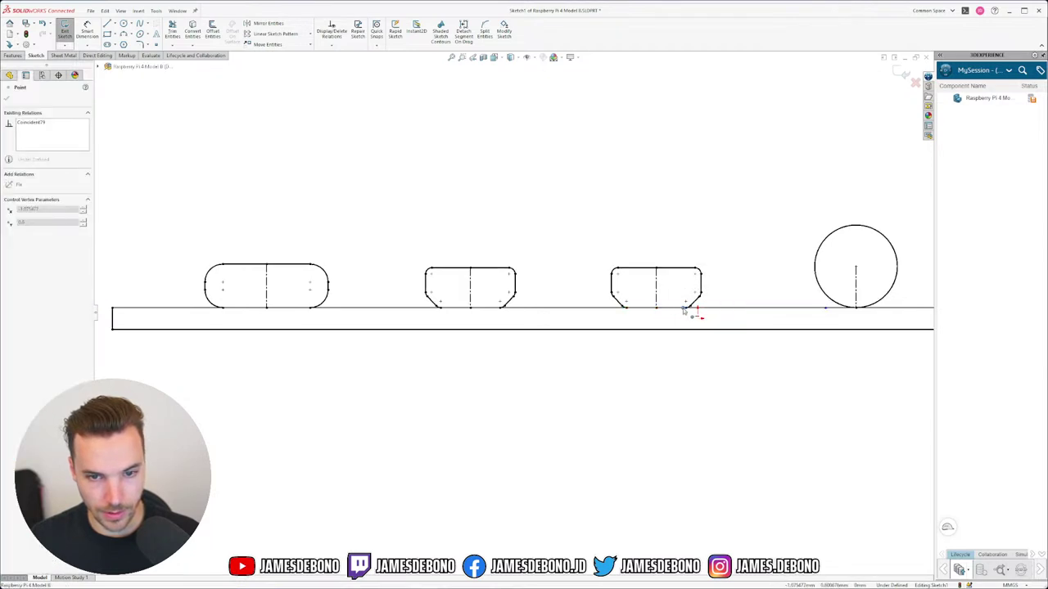
pyautogui.moveTo(659, 309); pyautogui.dragTo(655, 308)
pyautogui.moveTo(825, 307); pyautogui.dragTo(854, 309)
pyautogui.press('Escape')
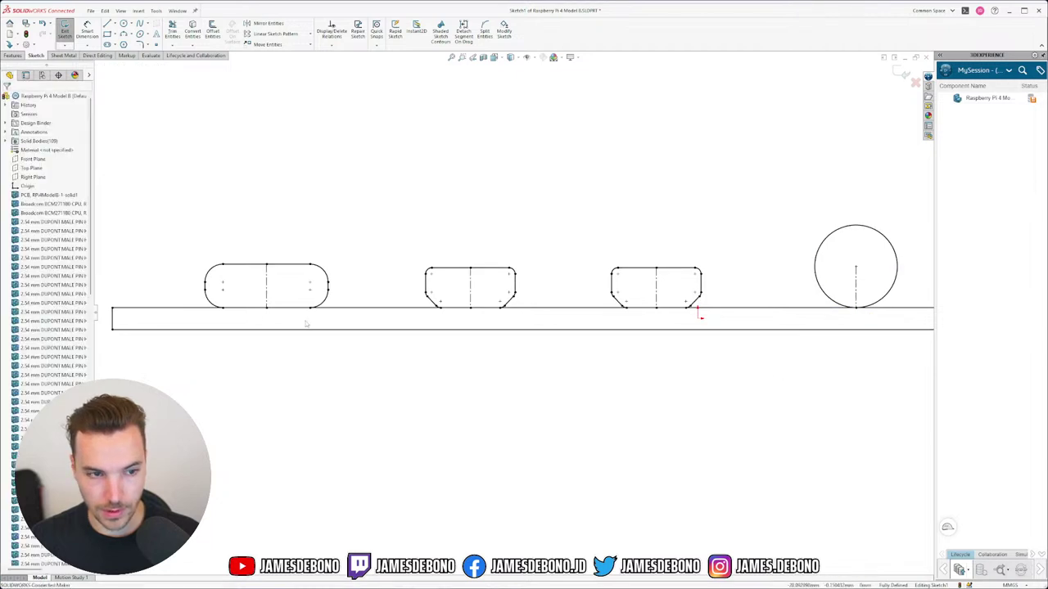
# Inspect the segments of the board's upper edge between the connector centrelines and check each segment's length.
pyautogui.click(194, 314)
pyautogui.click(344, 308)
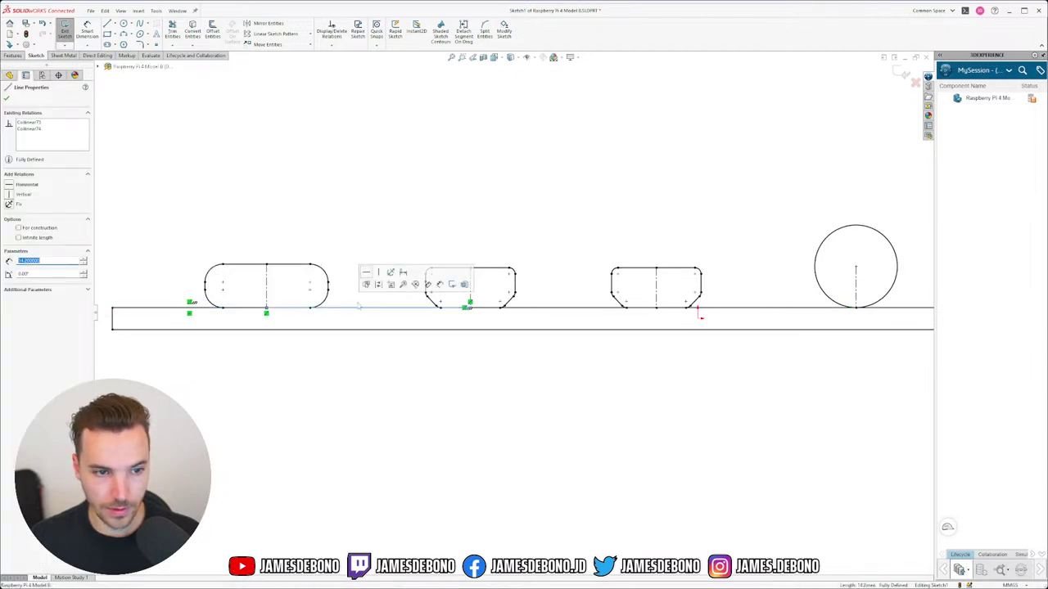
pyautogui.click(532, 312)
pyautogui.click(696, 310)
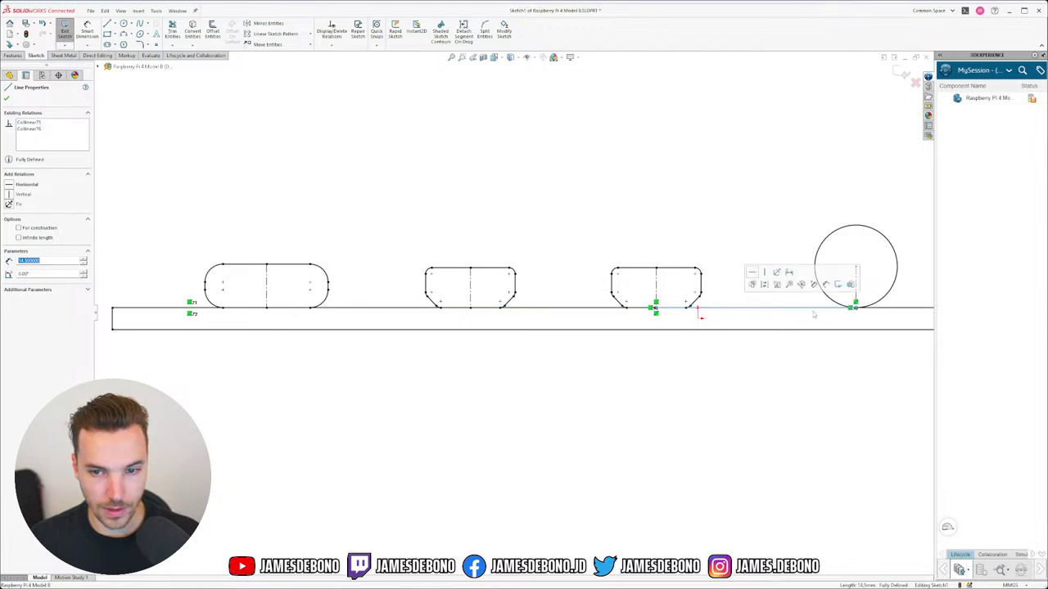
pyautogui.press('z')
pyautogui.scroll(2, 739, 309)
pyautogui.scroll(-3, 622, 321)
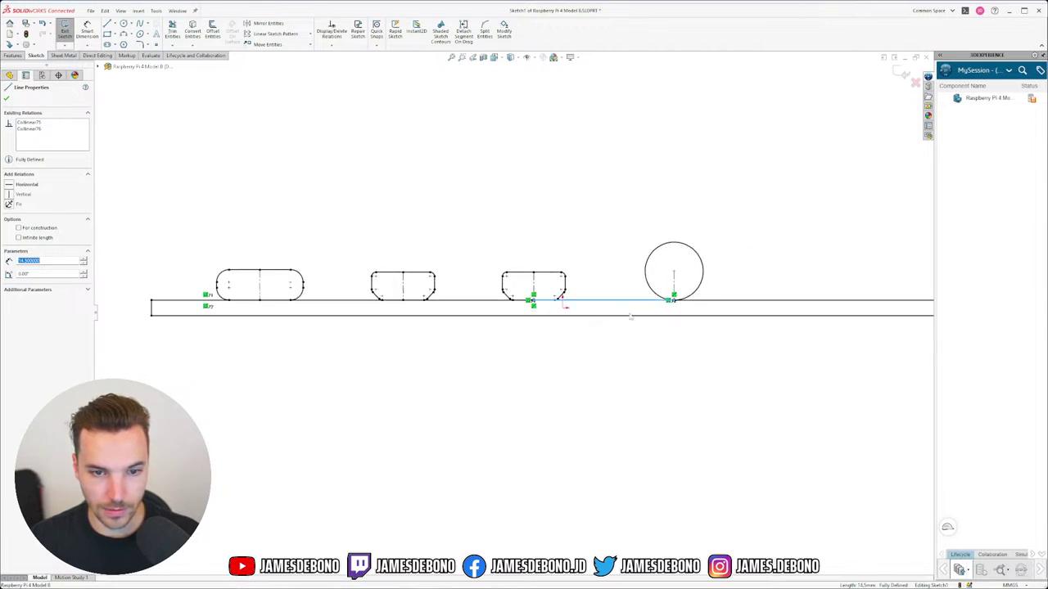
pyautogui.click(714, 306)
pyautogui.scroll(-3, 578, 323)
pyautogui.scroll(3, 577, 327)
pyautogui.scroll(-2, 578, 329)
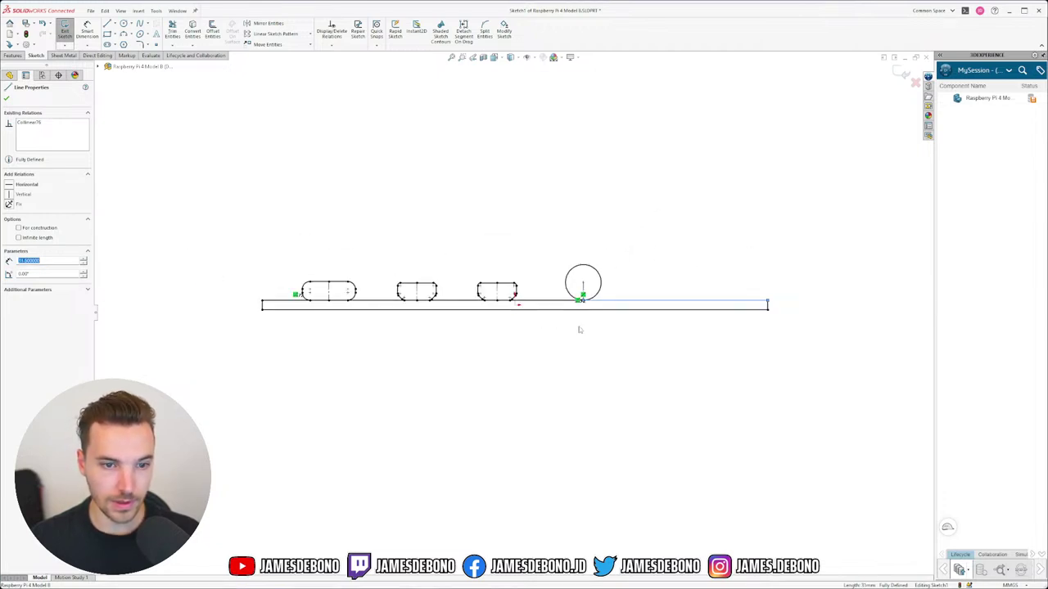
pyautogui.scroll(-3, 564, 332)
pyautogui.scroll(3, 517, 342)
pyautogui.click(518, 342)
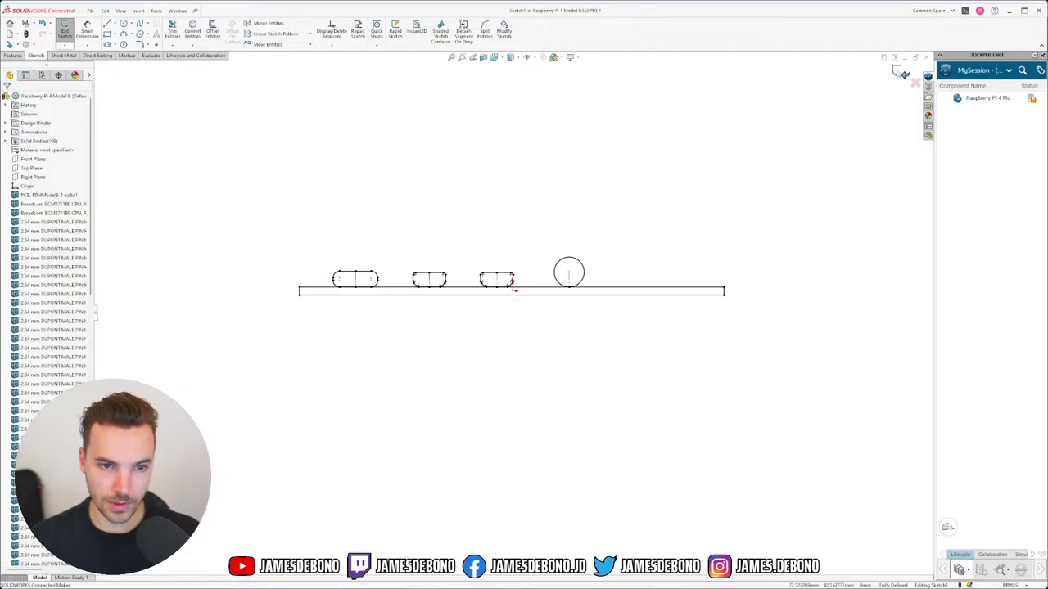
# Finish the front reference sketch and start a new sketch on the Right Plane.
pyautogui.click(899, 72)
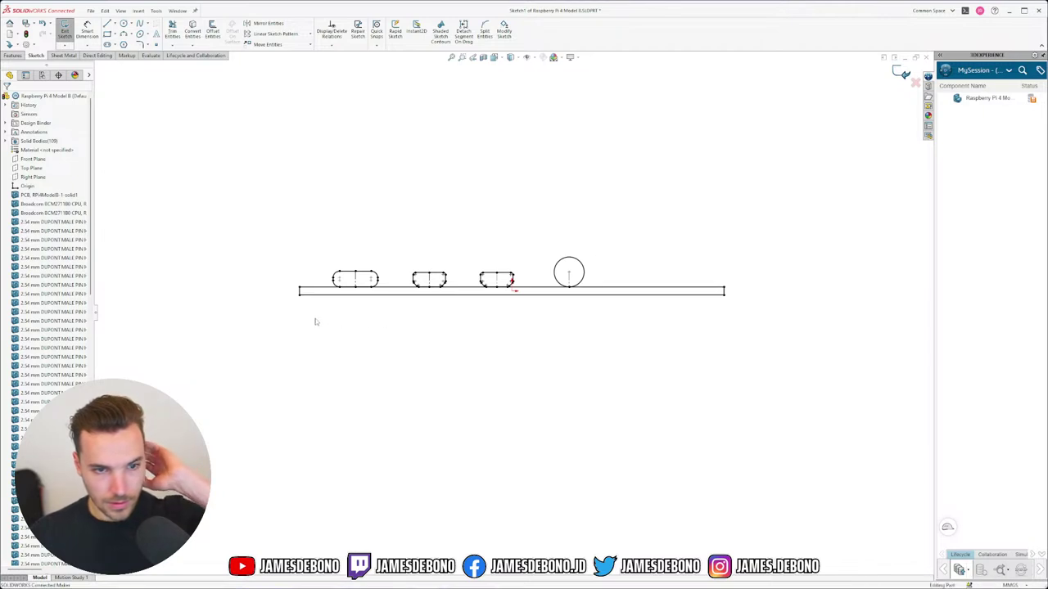
pyautogui.click(33, 176)
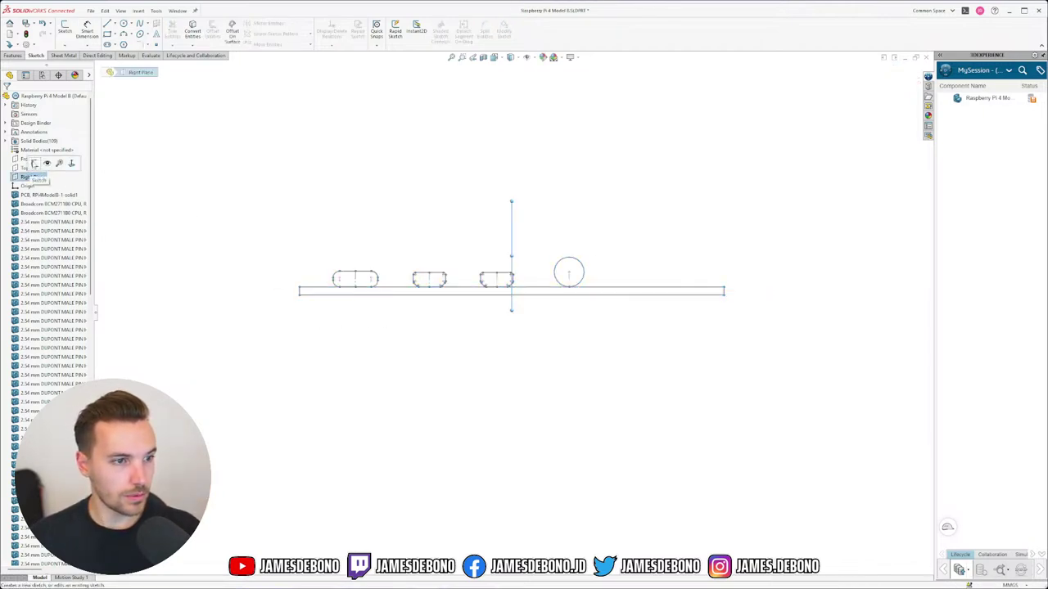
pyautogui.click(32, 163)
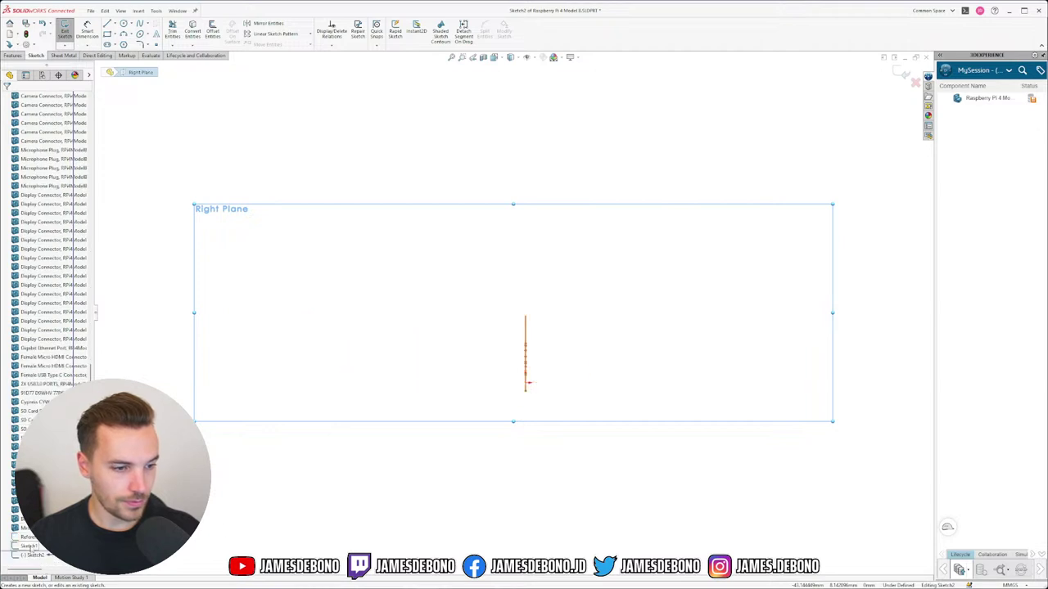
pyautogui.click(27, 546)
pyautogui.rightClick(27, 546)
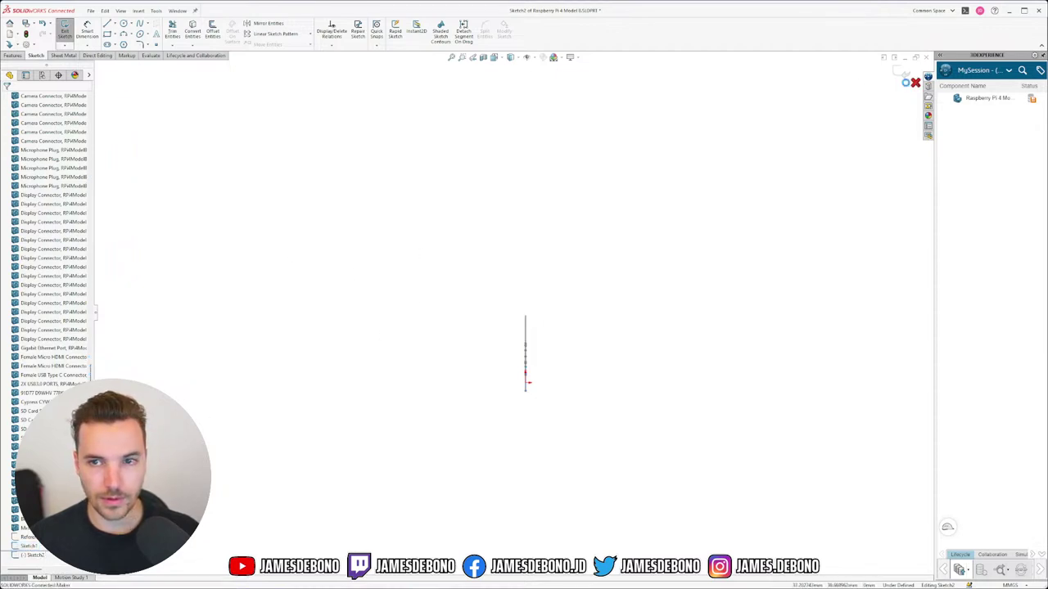
# Discard the empty Right Plane sketch and rename the finished front sketch as a reference sketch.
pyautogui.click(915, 82)
pyautogui.click(687, 302)
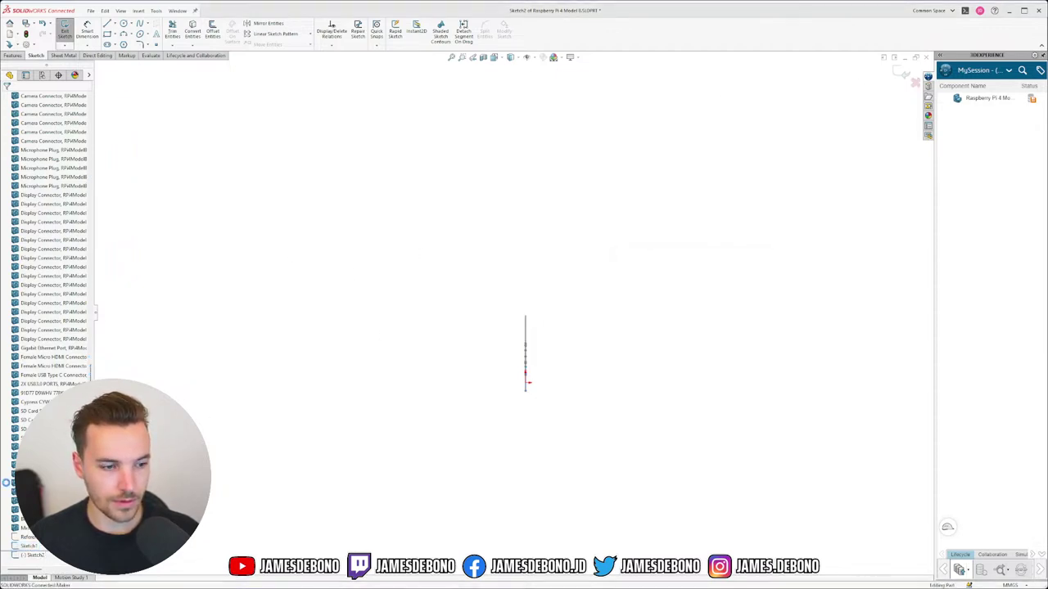
pyautogui.rightClick(31, 555)
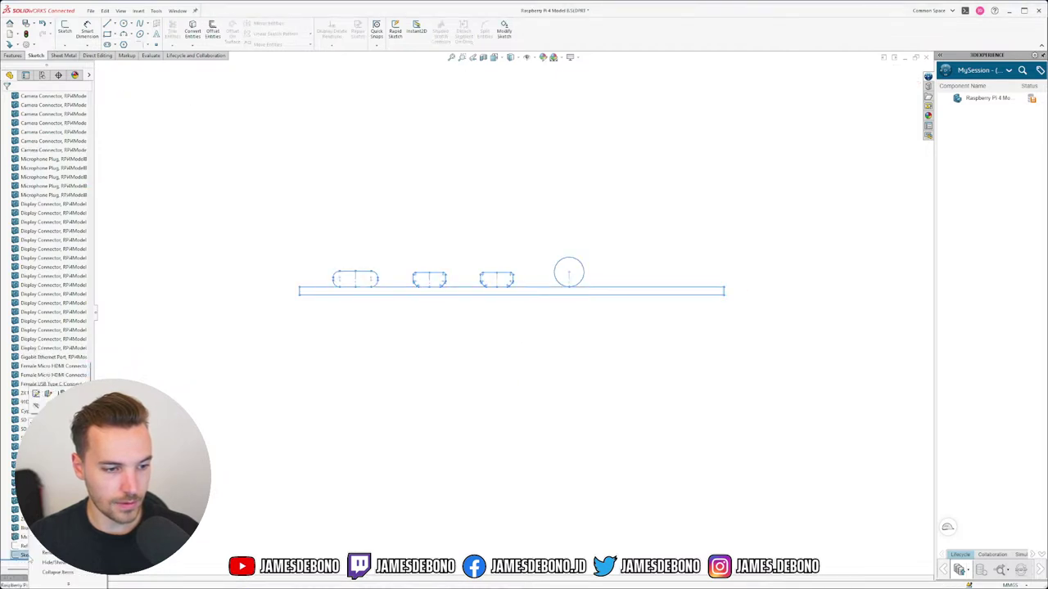
pyautogui.click(49, 554)
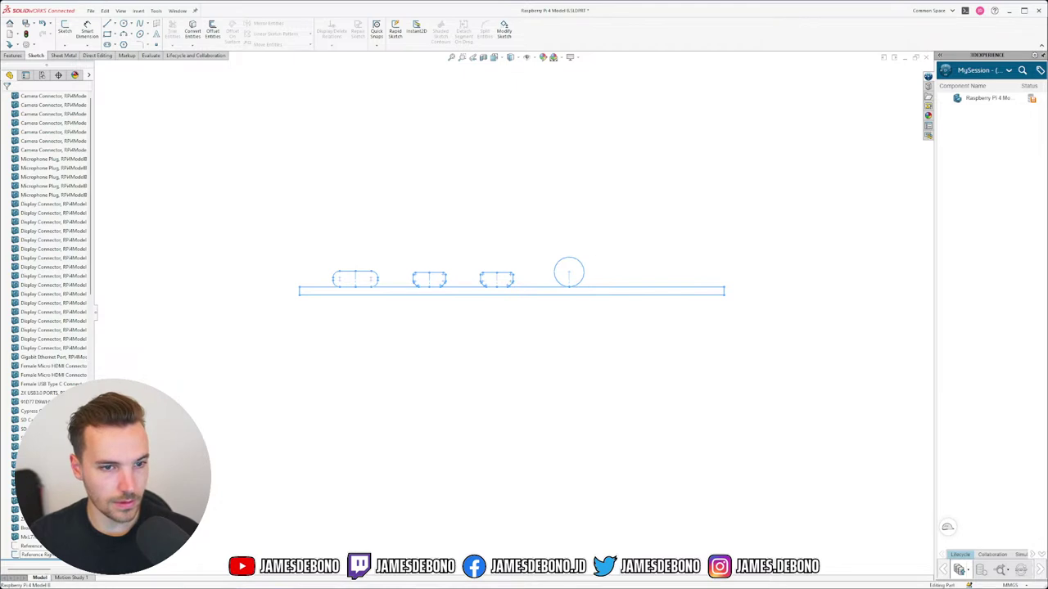
# Start a new sketch on the Right Plane.
pyautogui.scroll(15, 49, 246)
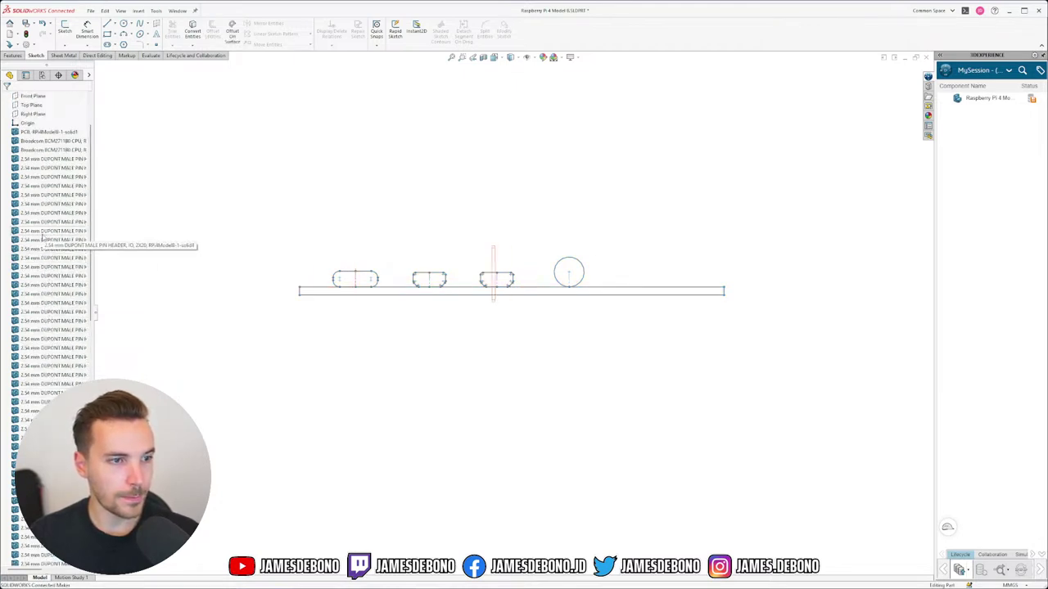
pyautogui.scroll(3, 42, 237)
pyautogui.rightClick(29, 177)
pyautogui.click(37, 165)
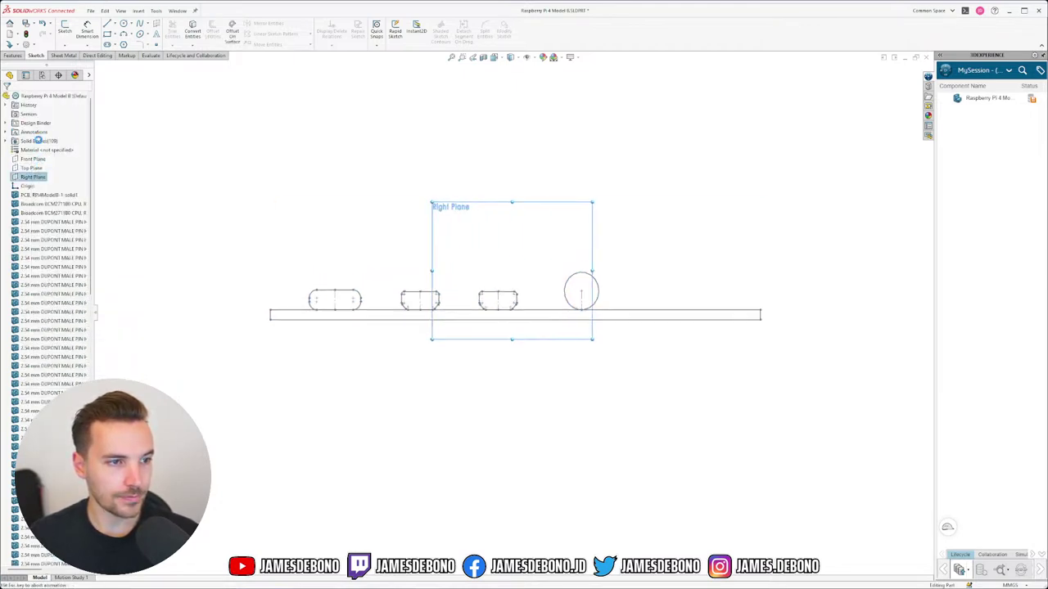
# Show all of the part's solid bodies behind the new side-view sketch.
pyautogui.rightClick(41, 141)
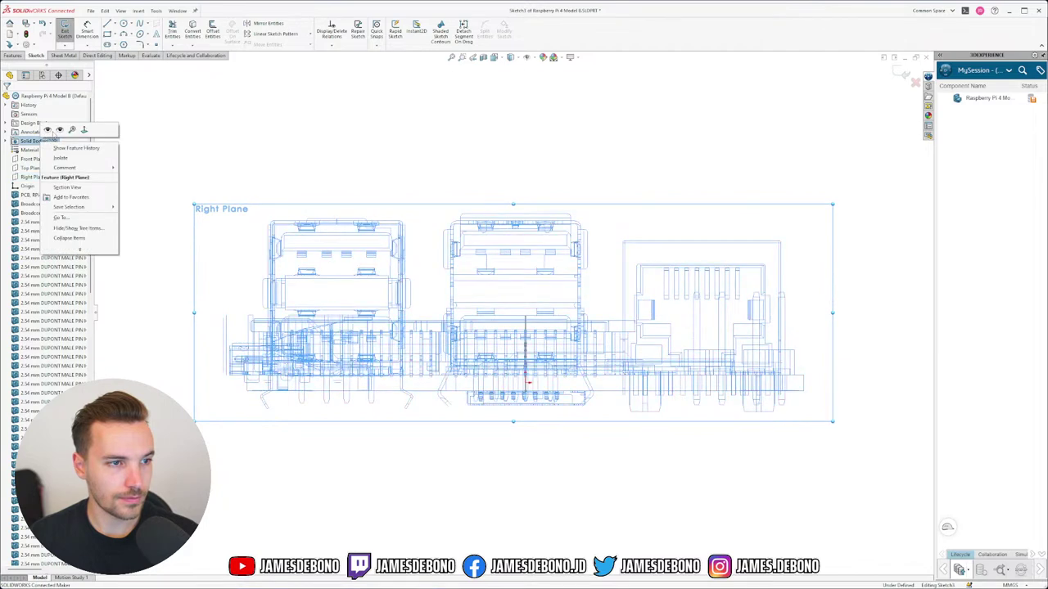
pyautogui.click(48, 131)
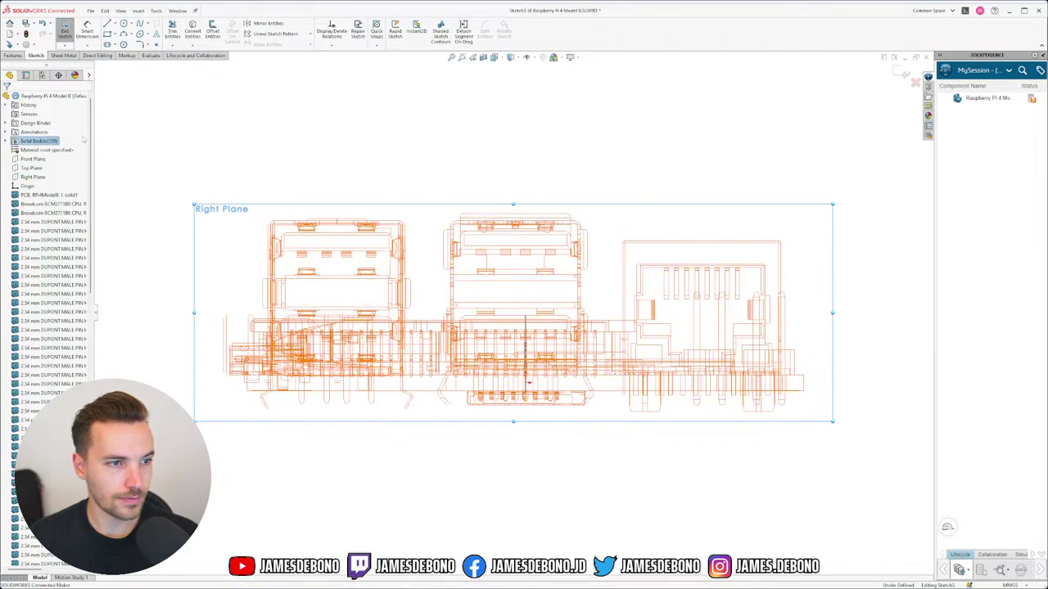
pyautogui.click(221, 138)
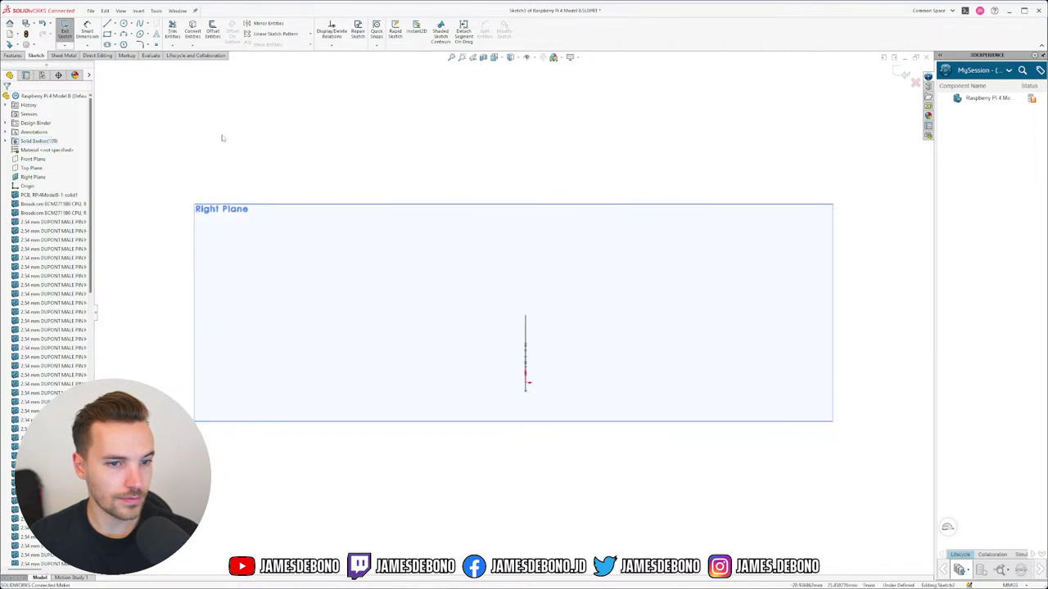
pyautogui.rightClick(51, 142)
pyautogui.click(56, 128)
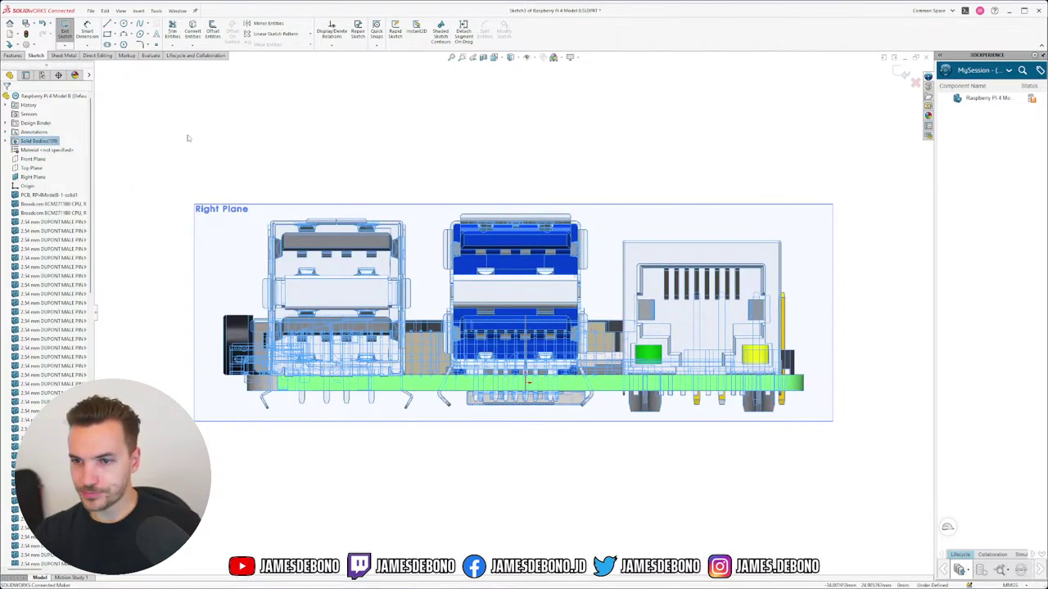
pyautogui.click(187, 138)
# Hide the front reference sketch and the Right Plane so only the board and its connectors stay in view.
pyautogui.scroll(-5, 48, 246)
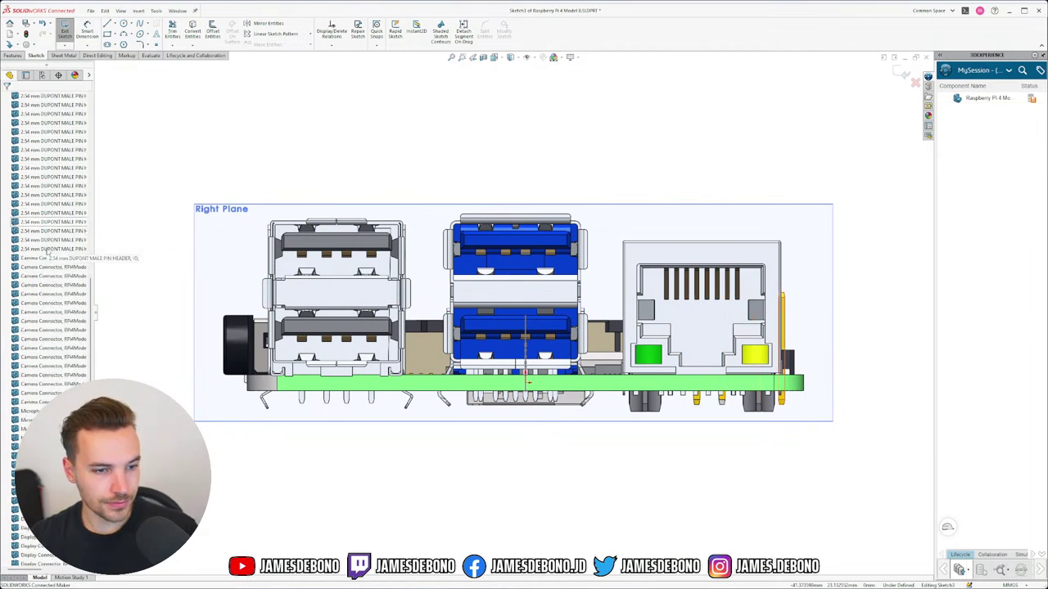
pyautogui.scroll(-5, 48, 250)
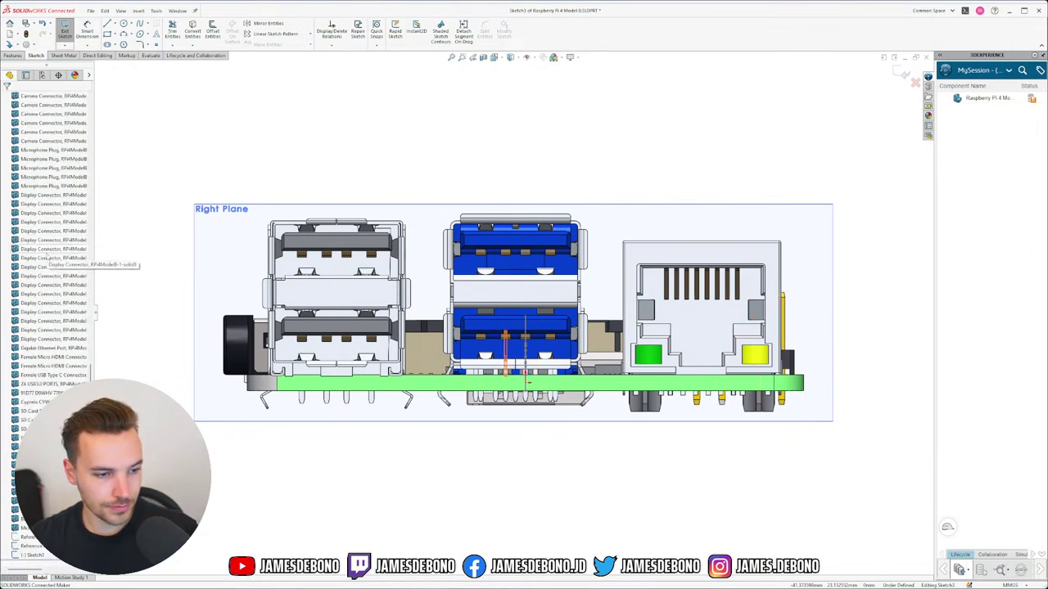
pyautogui.click(38, 548)
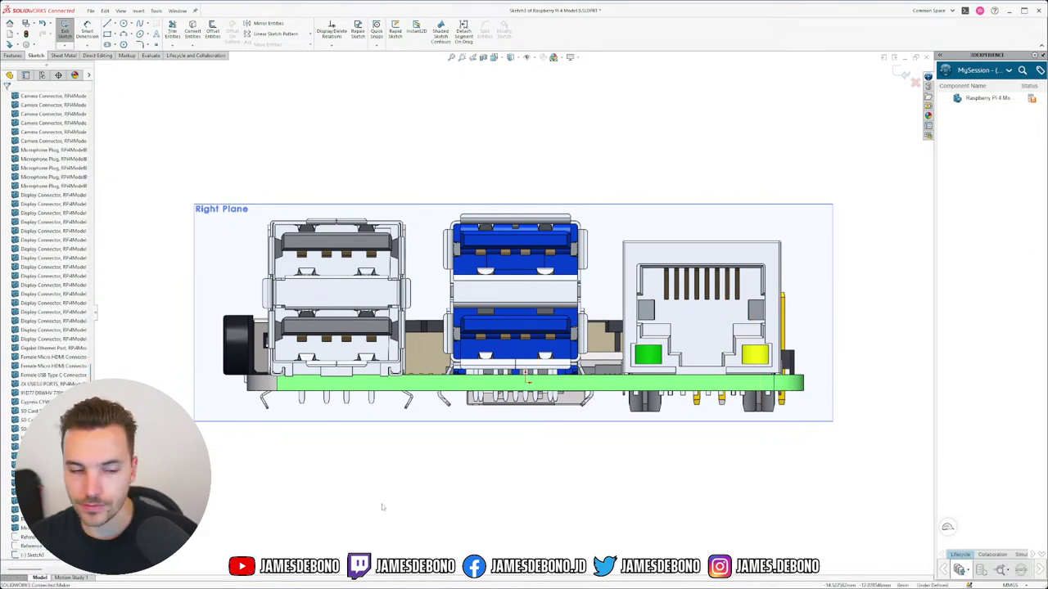
pyautogui.scroll(3, 511, 307)
pyautogui.scroll(-5, 467, 364)
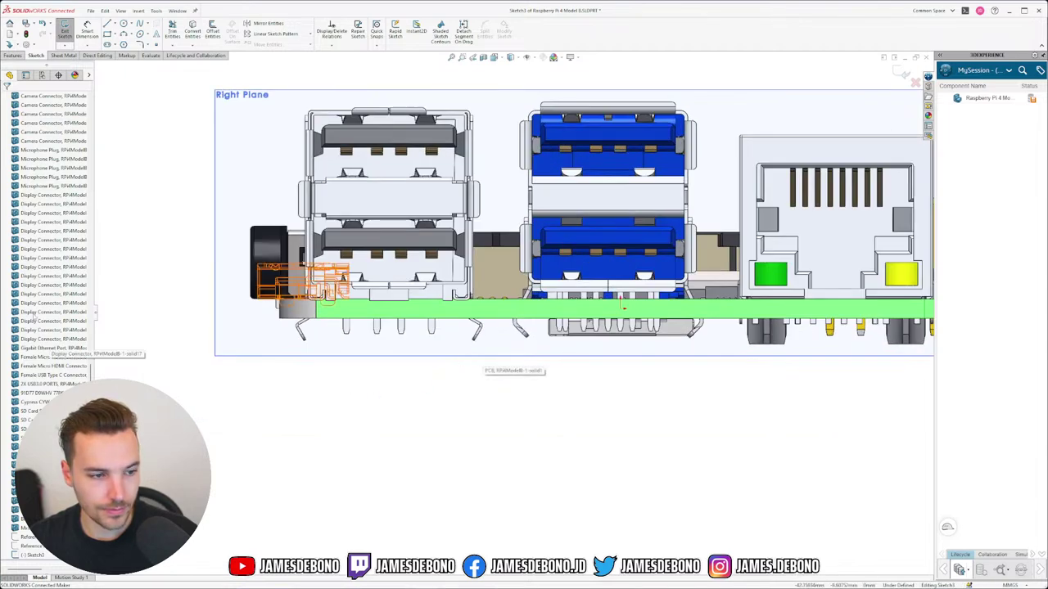
pyautogui.scroll(5, 34, 316)
pyautogui.scroll(5, 37, 270)
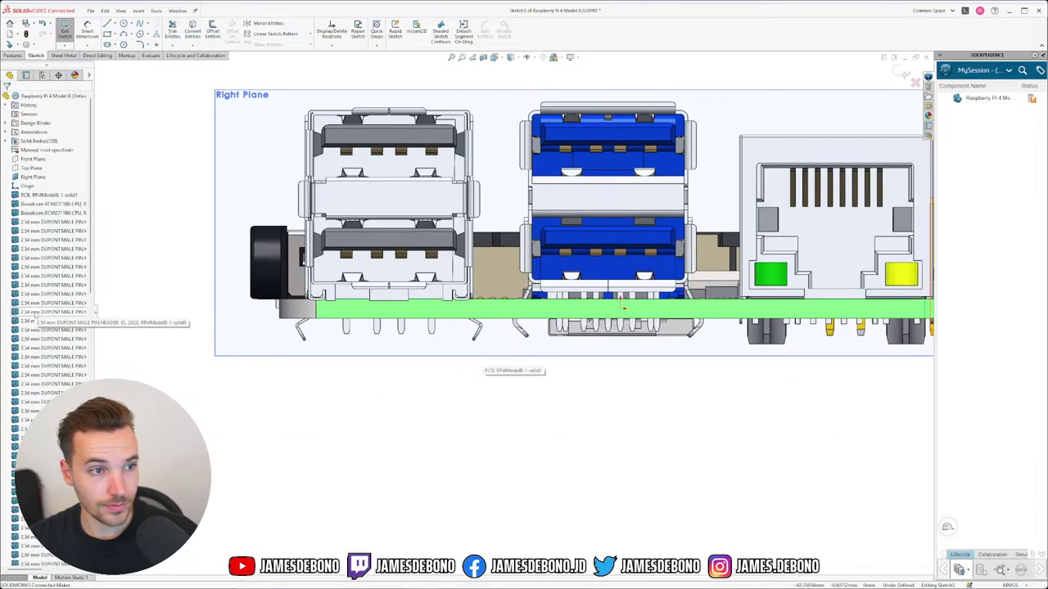
pyautogui.click(37, 178)
pyautogui.click(62, 169)
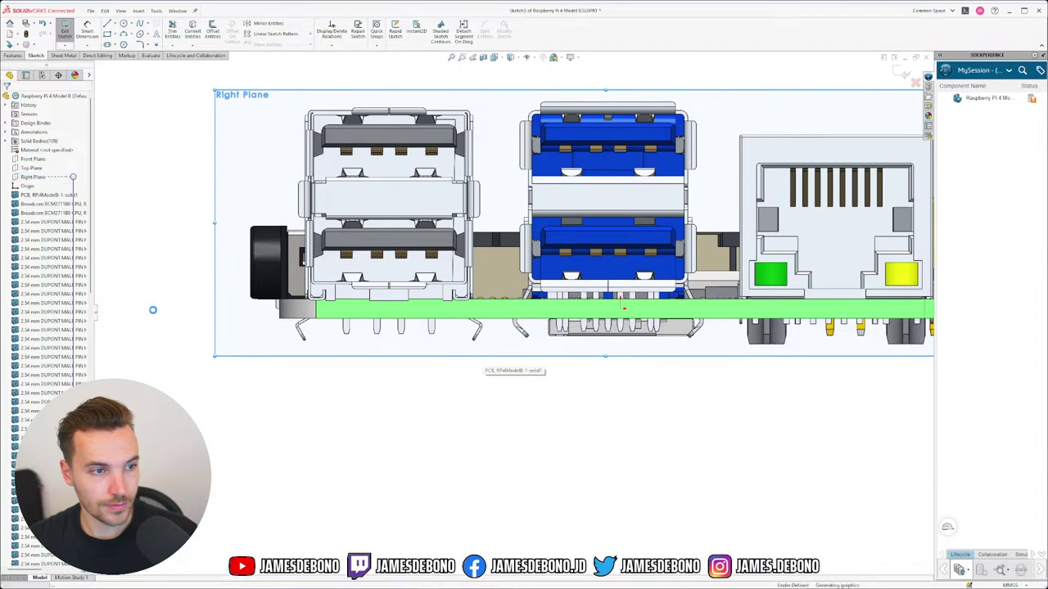
# Show the first reference sketch, drawn on the Top Plane, for use in the side-view sketch.
pyautogui.scroll(-8, 41, 352)
pyautogui.scroll(-6, 41, 357)
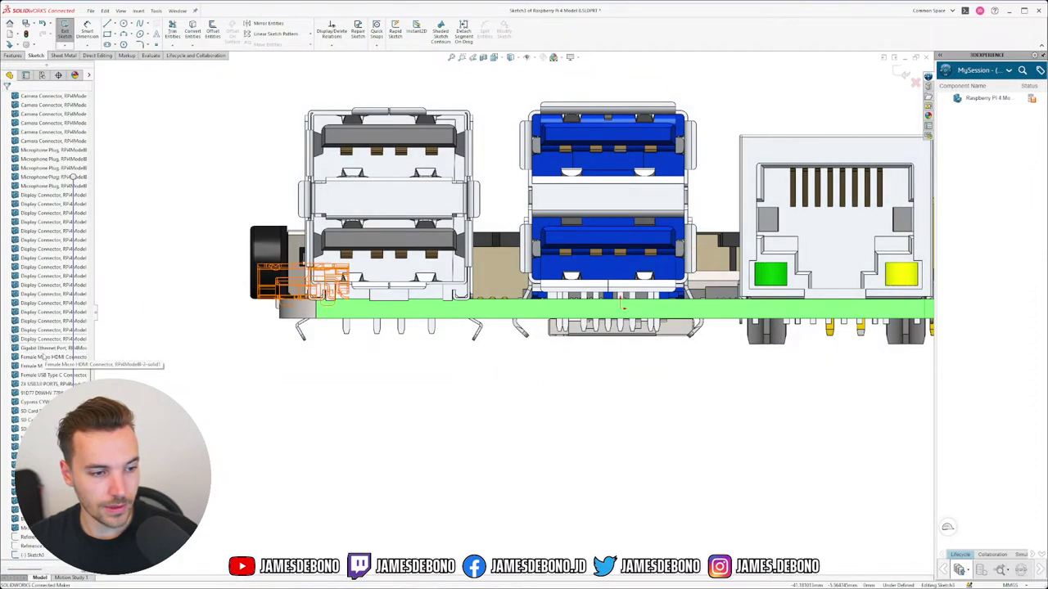
pyautogui.scroll(6, 512, 313)
pyautogui.scroll(-5, 601, 278)
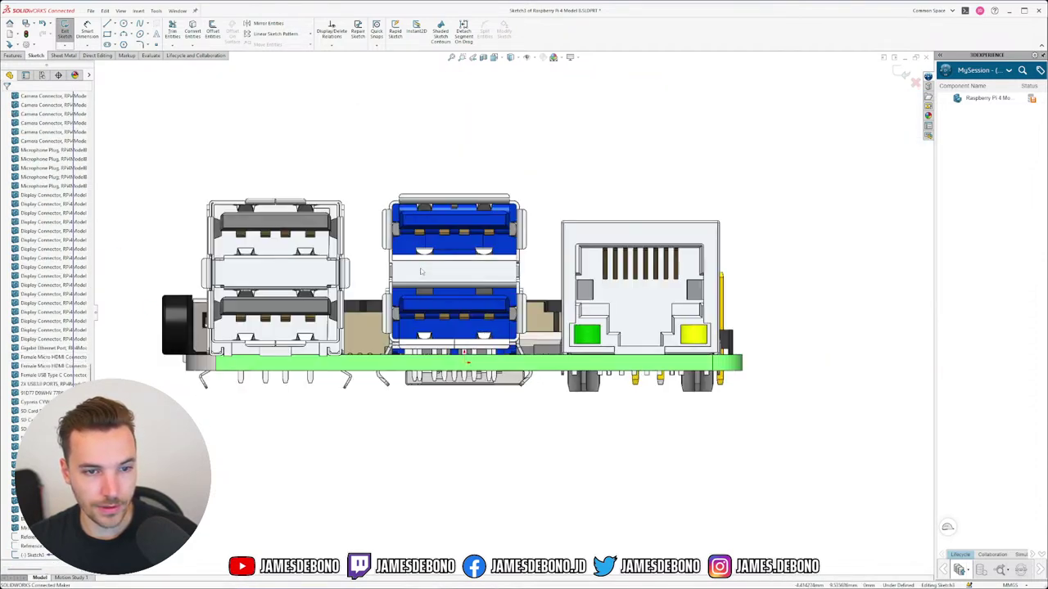
pyautogui.scroll(3, 332, 350)
pyautogui.scroll(-3, 396, 347)
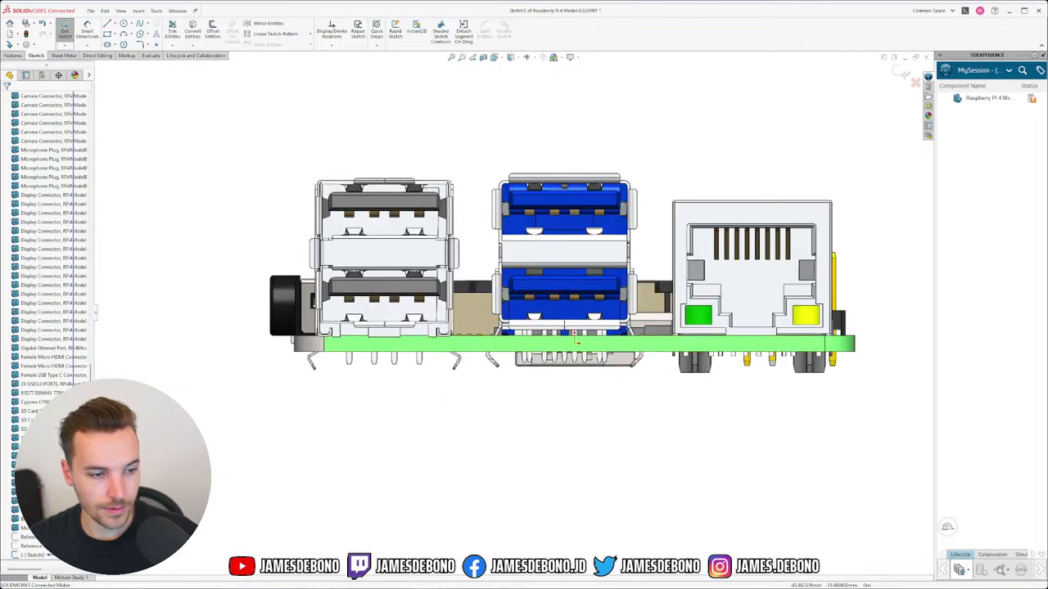
pyautogui.click(29, 537)
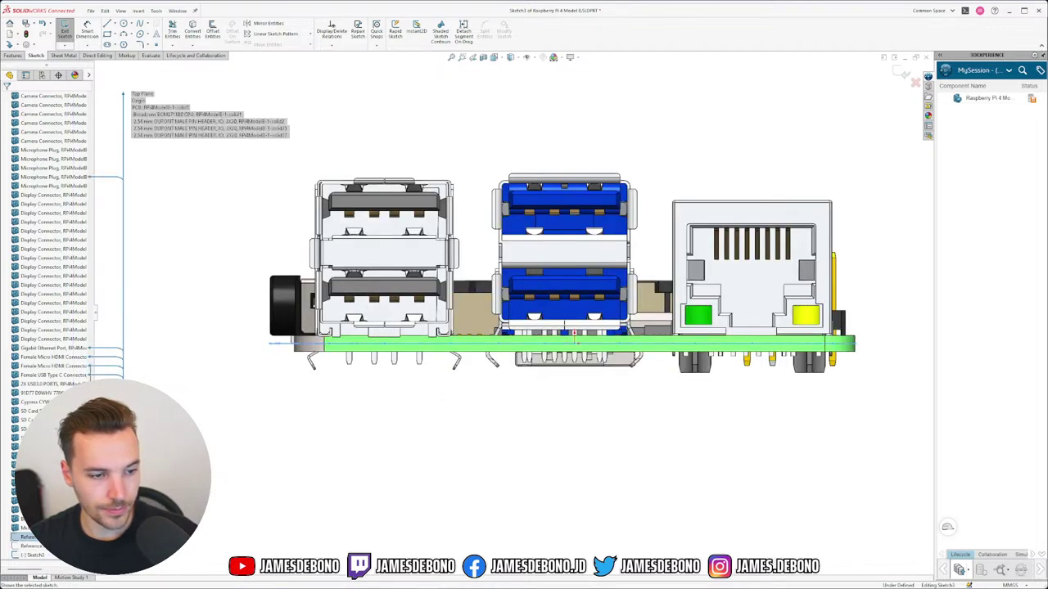
pyautogui.click(368, 439)
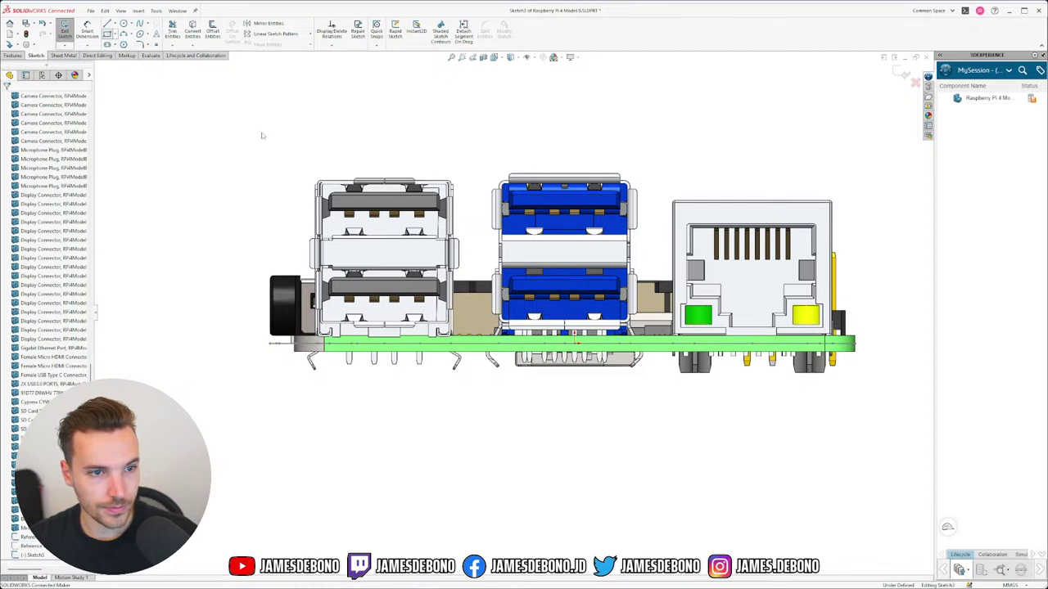
# Draw three corner rectangles loosely around the two USB stacks and the Ethernet port, the middle one about 15.8 by 23.1 mm.
pyautogui.press('r')
pyautogui.click(310, 163)
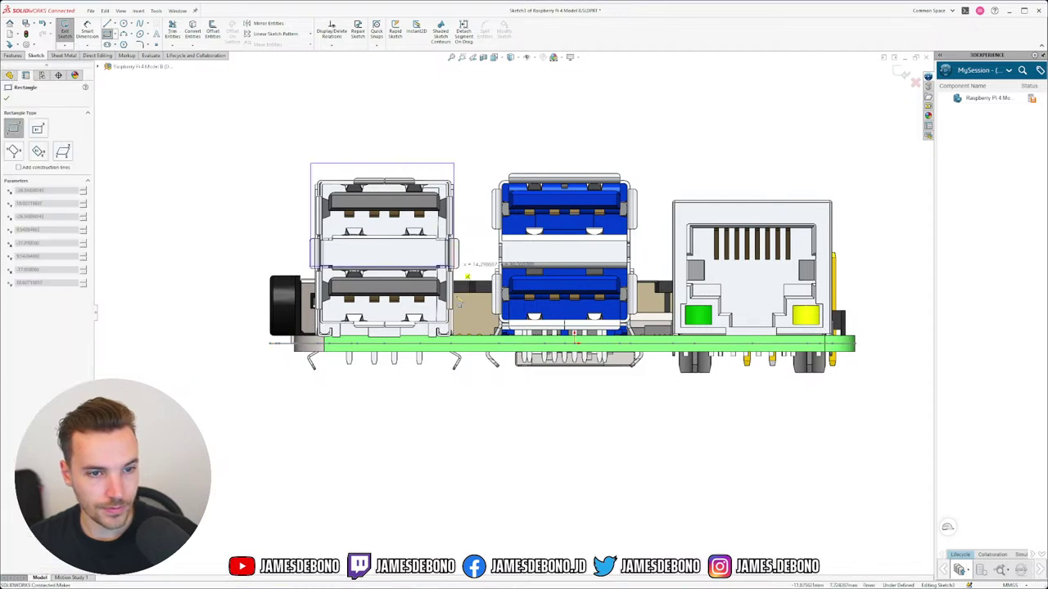
pyautogui.click(460, 394)
pyautogui.click(484, 176)
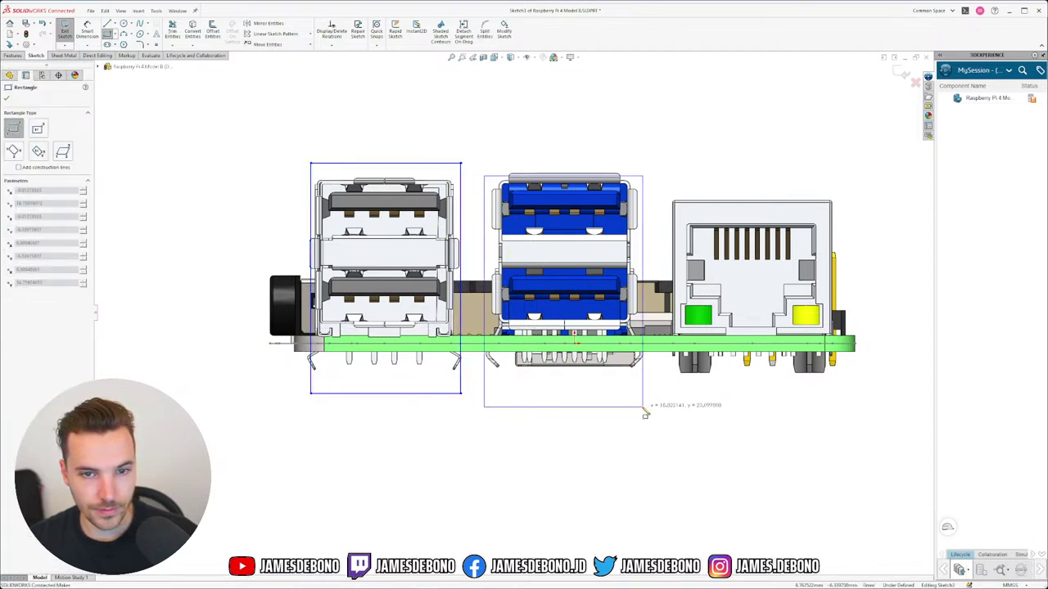
pyautogui.click(643, 406)
pyautogui.click(664, 195)
pyautogui.click(841, 398)
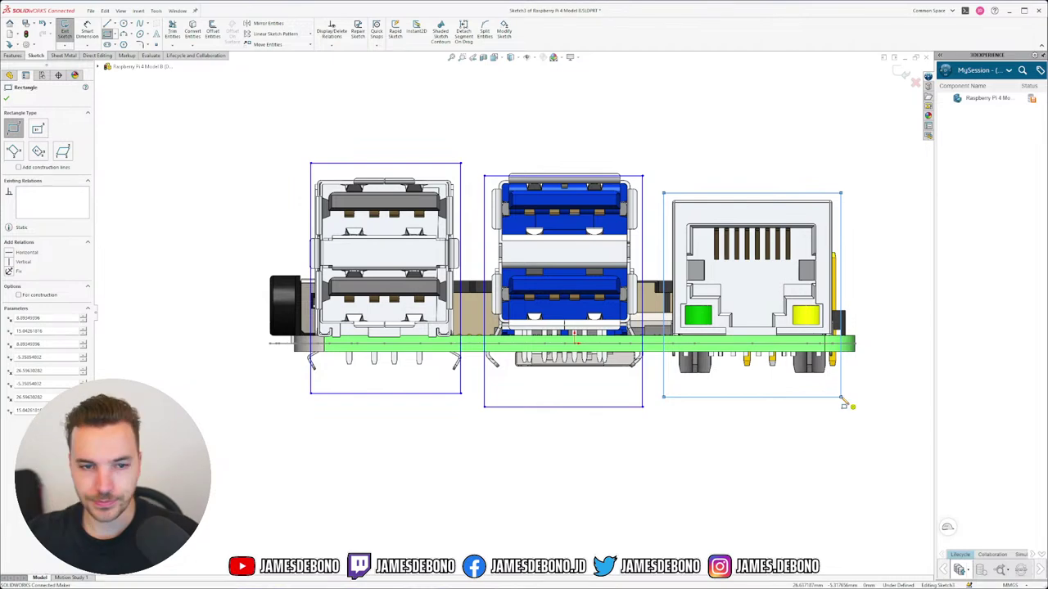
pyautogui.press('Escape')
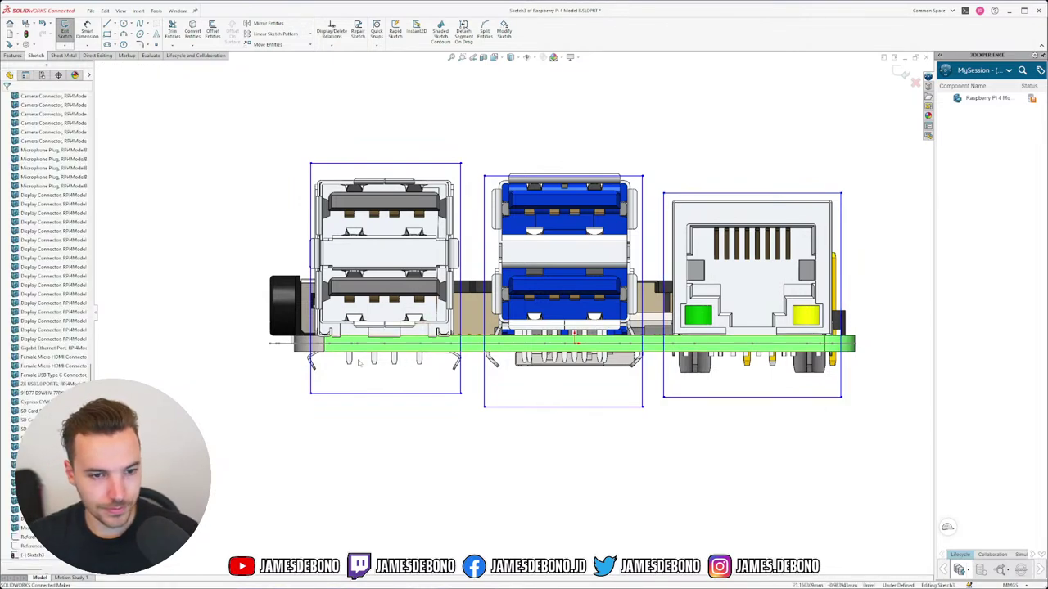
# Draw a thin corner rectangle about 55.5 mm wide below the three connector rectangles for the board's edge.
pyautogui.scroll(2, 442, 342)
pyautogui.scroll(-5, 464, 340)
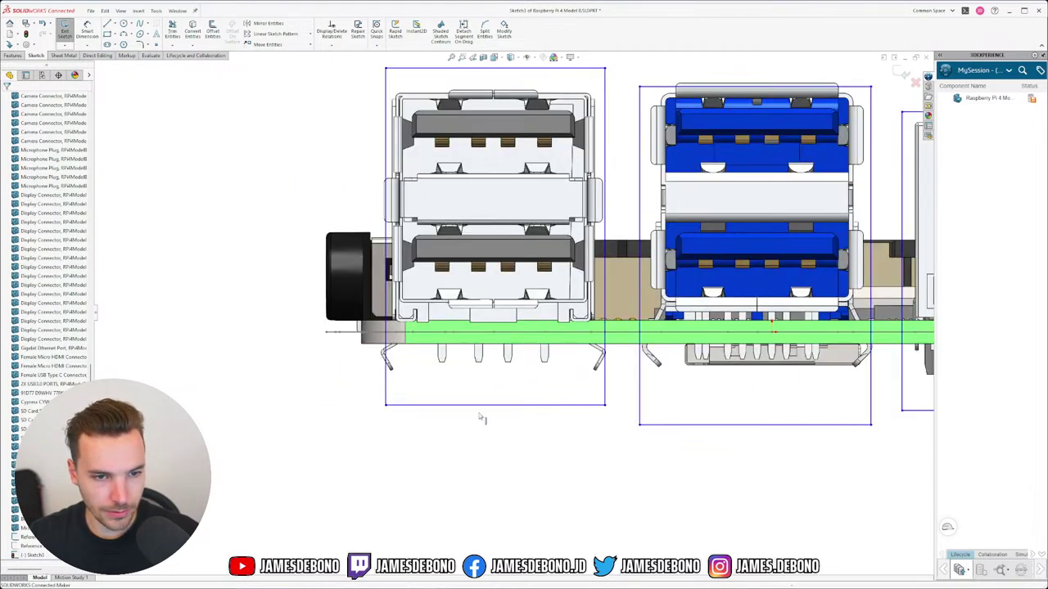
pyautogui.click(108, 35)
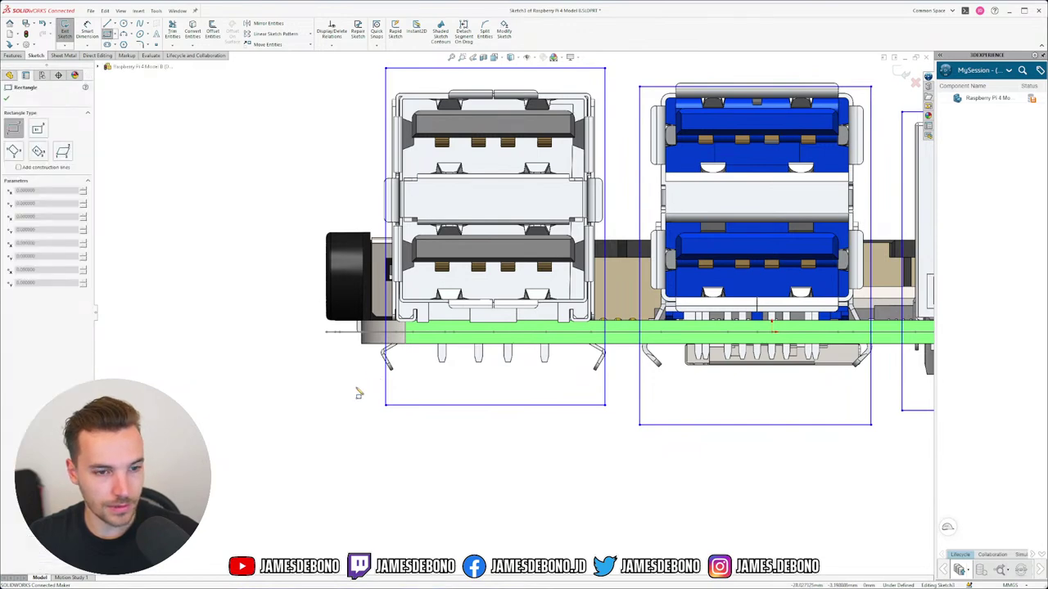
pyautogui.click(362, 440)
pyautogui.press('z')
pyautogui.press('z')
pyautogui.press('z')
pyautogui.press('z')
pyautogui.scroll(-3, 770, 475)
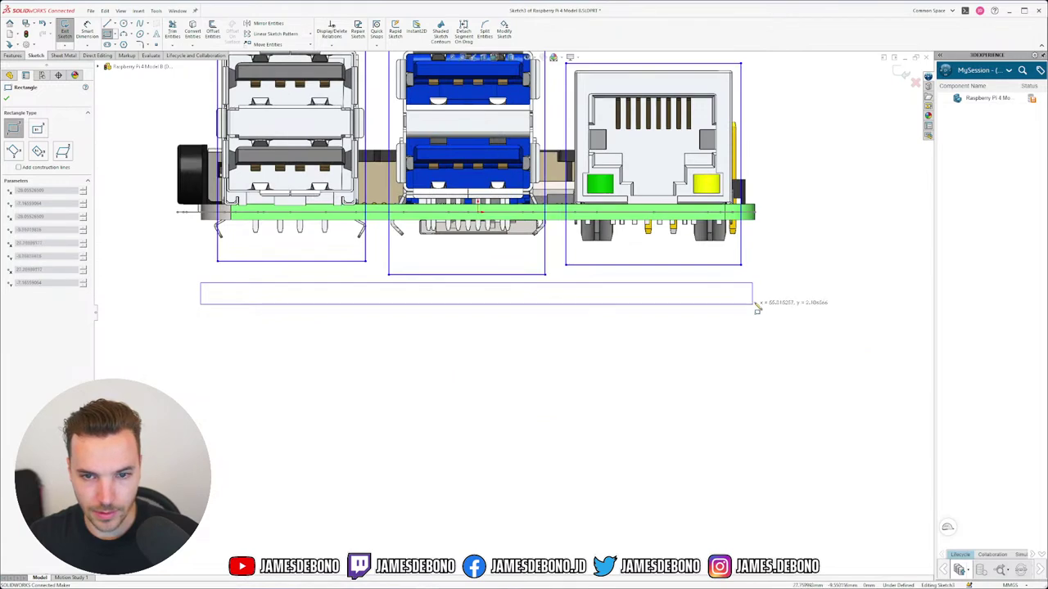
pyautogui.click(755, 301)
pyautogui.press('Escape')
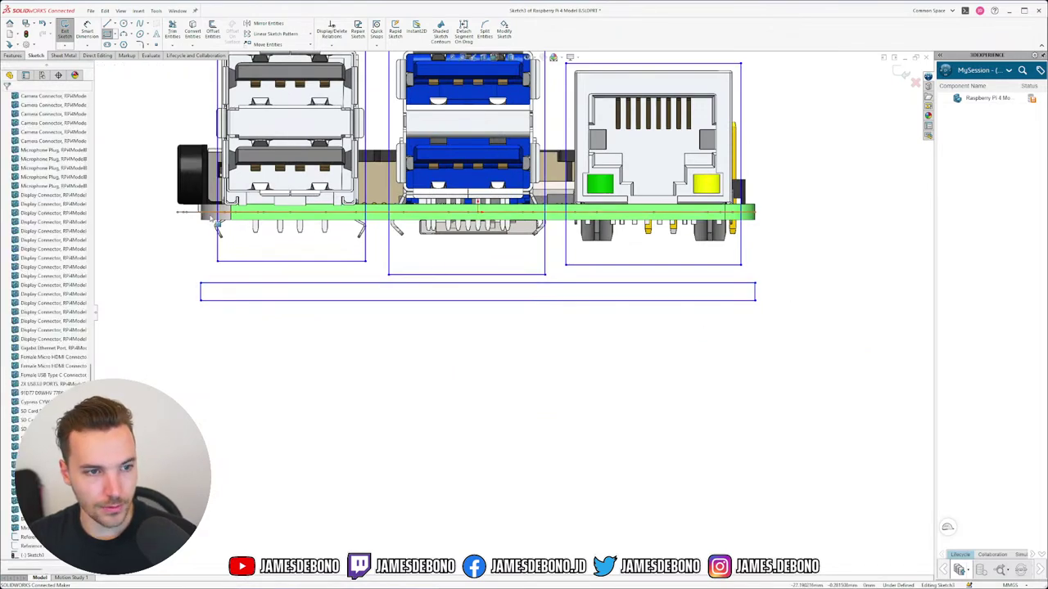
# Move the thin rectangle's upper corner beside the audio jack onto the matching upper corner of the board's edge.
pyautogui.scroll(-5, 227, 231)
pyautogui.scroll(1, 517, 317)
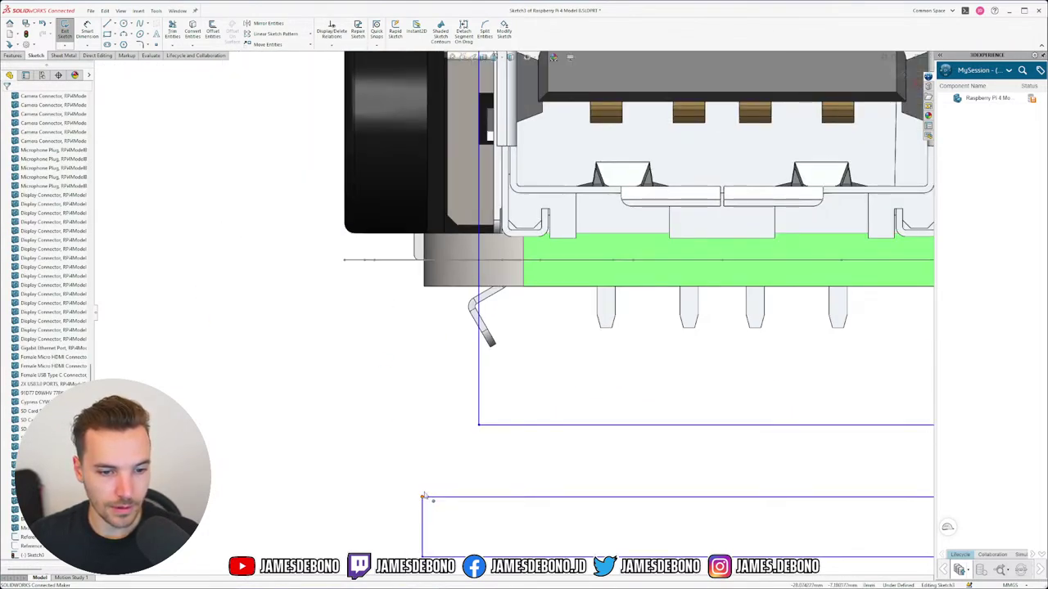
pyautogui.moveTo(423, 497); pyautogui.dragTo(425, 238)
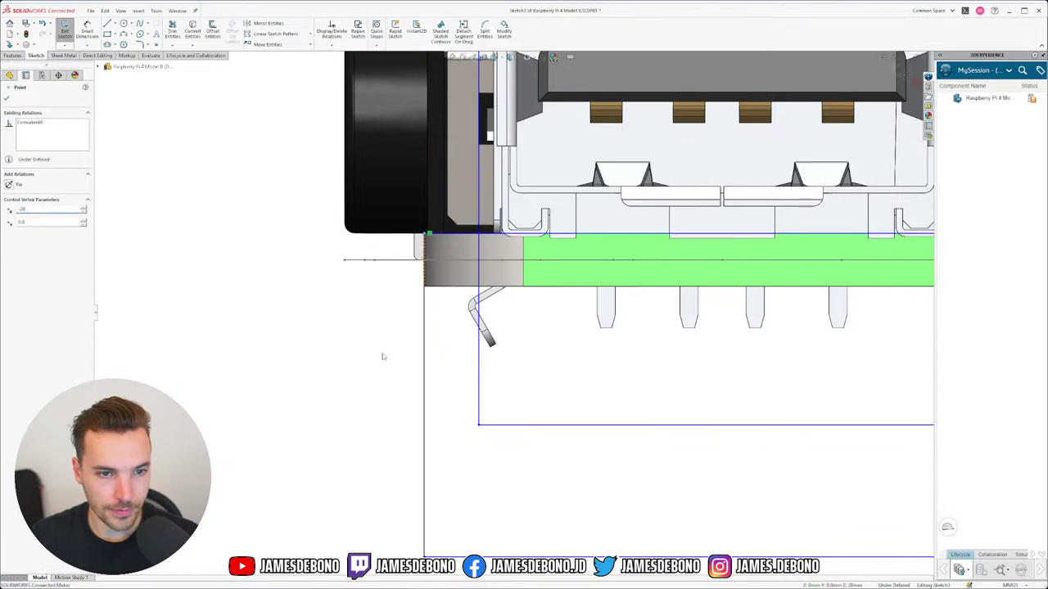
pyautogui.press('Escape')
pyautogui.scroll(-3, 430, 258)
pyautogui.moveTo(431, 258); pyautogui.dragTo(440, 205)
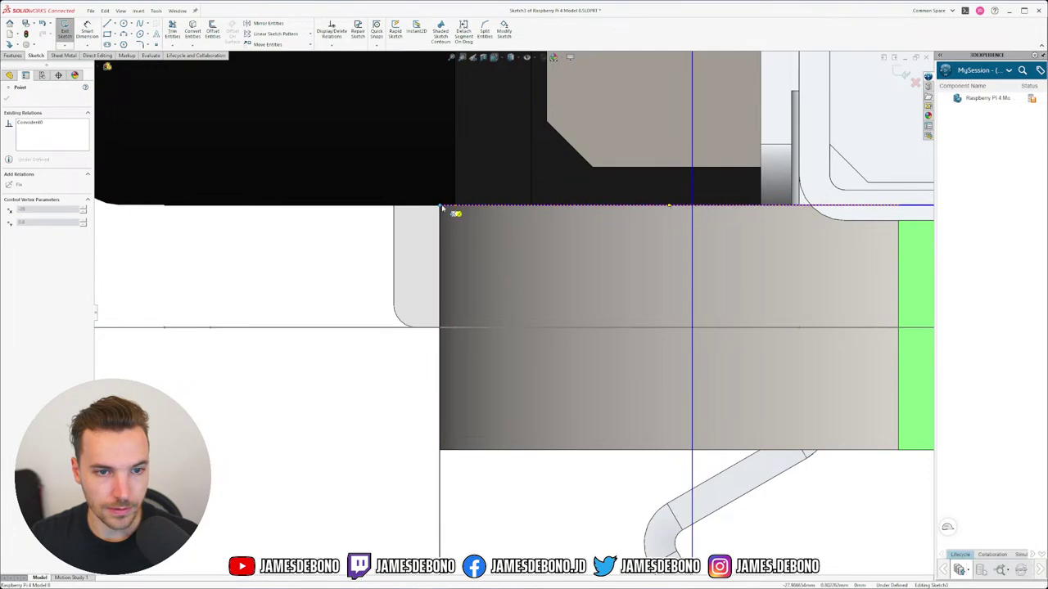
pyautogui.press('Escape')
# Move the board rectangle's lower corner on the Ethernet side onto the matching lower corner of the board's edge.
pyautogui.scroll(6, 554, 330)
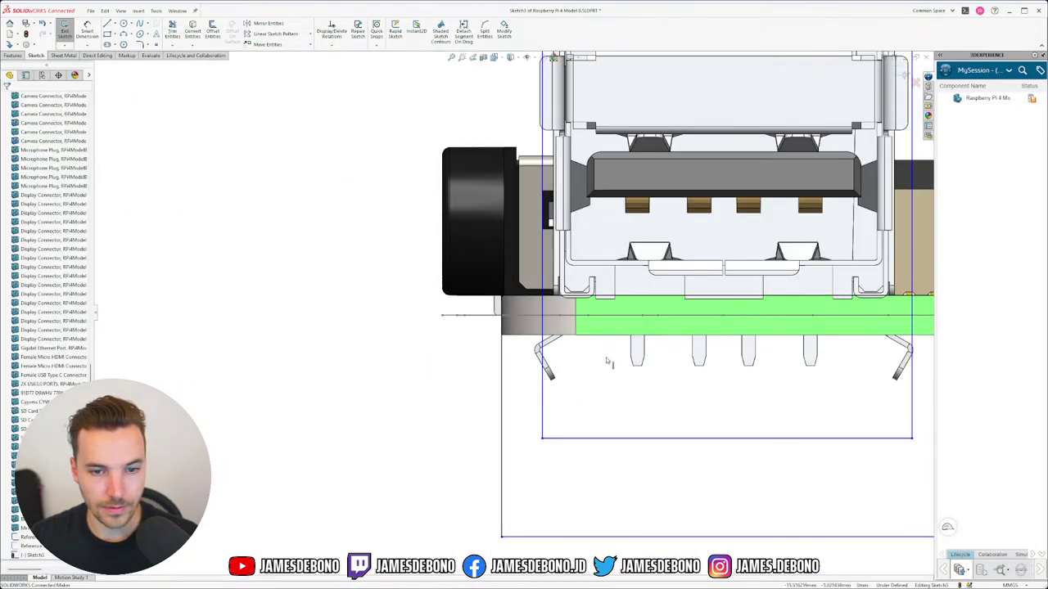
pyautogui.scroll(-4, 795, 345)
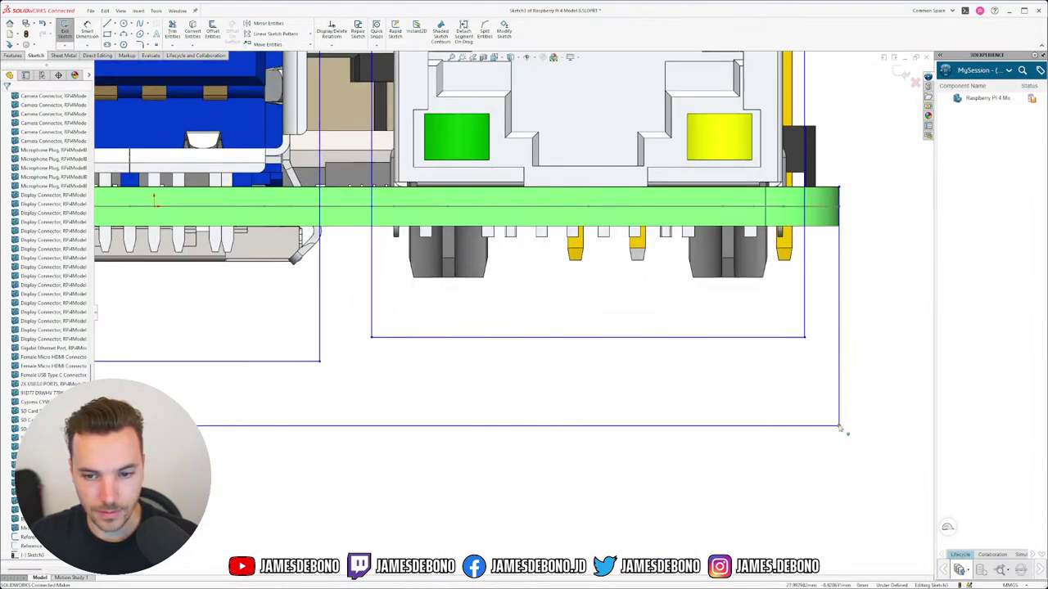
pyautogui.moveTo(839, 425); pyautogui.dragTo(839, 229)
pyautogui.press('Escape')
pyautogui.scroll(5, 513, 313)
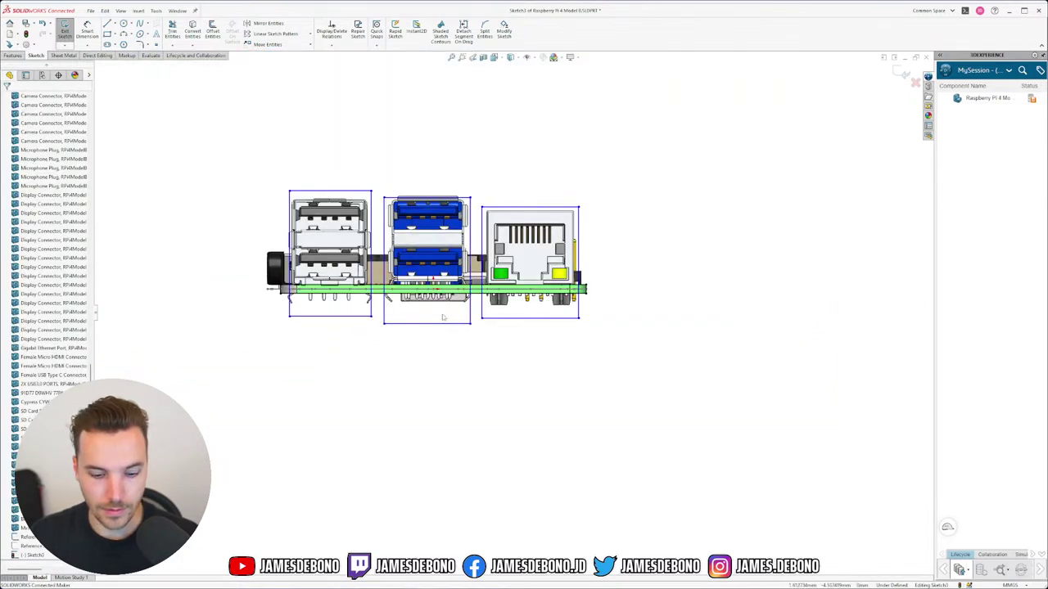
# Make both vertical sides of the USB 2.0 stack's rectangle coincident with the stack's two front corner points in the Reference Top sketch.
pyautogui.press('Down')
pyautogui.scroll(-5, 321, 355)
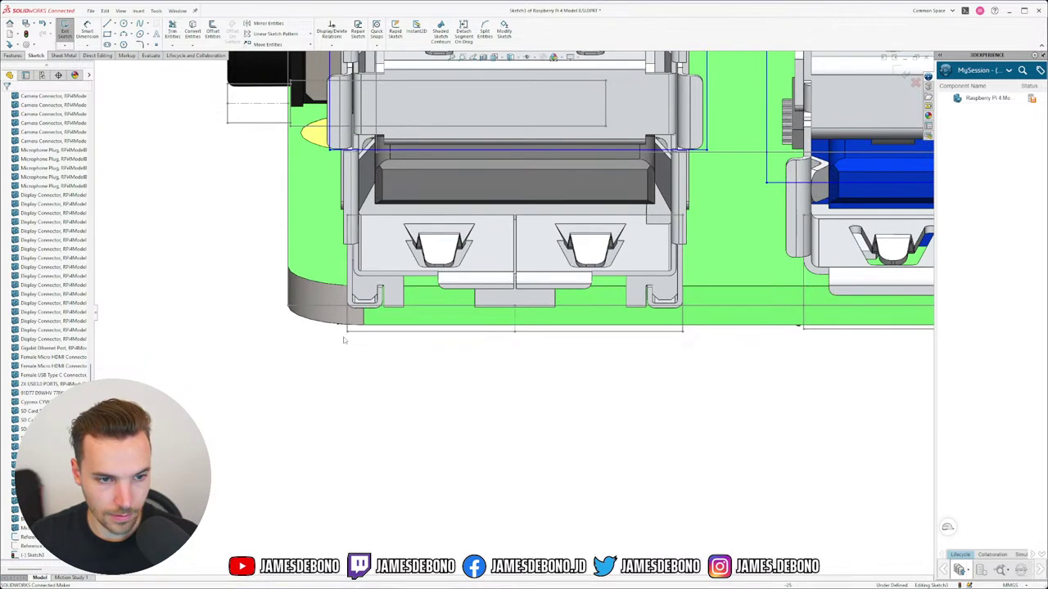
pyautogui.keyDown('ctrl'); pyautogui.click(331, 137); pyautogui.keyUp('ctrl')
pyautogui.click(369, 101)
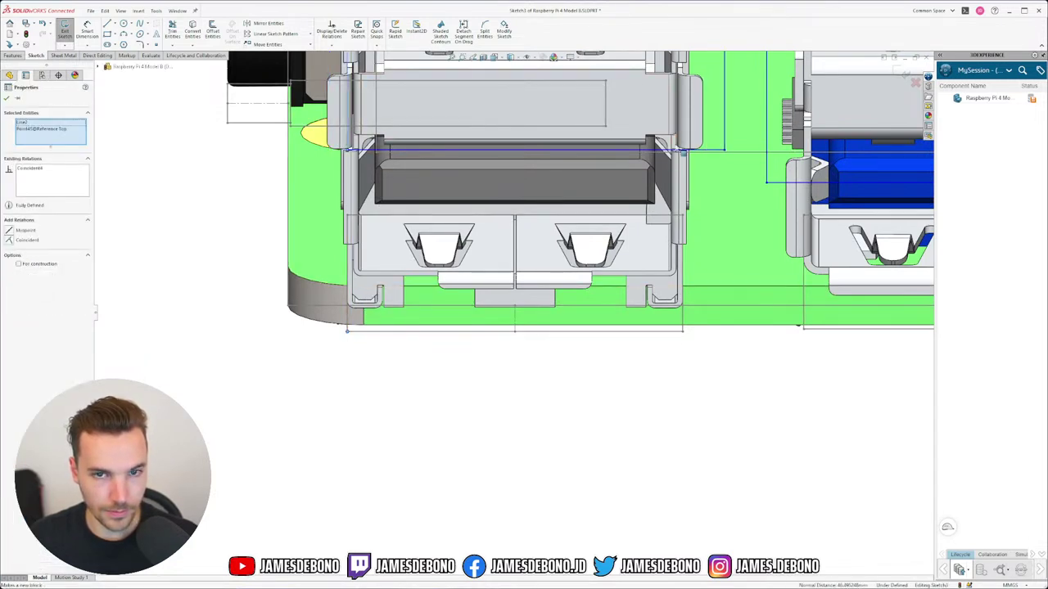
pyautogui.click(723, 136)
pyautogui.keyDown('ctrl'); pyautogui.click(682, 331); pyautogui.keyUp('ctrl')
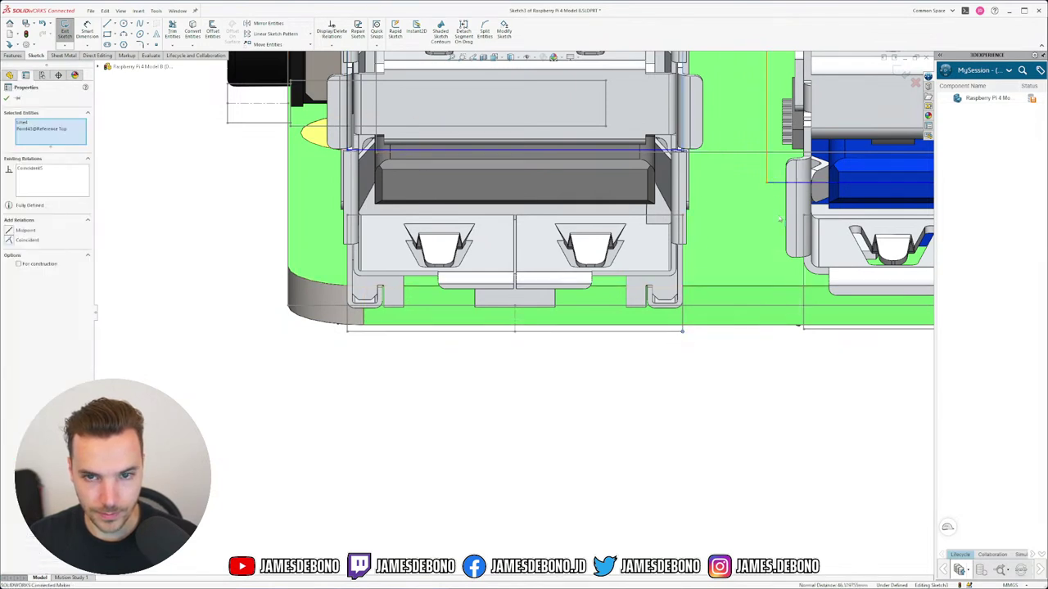
# Make both vertical sides of the blue USB stack's rectangle coincident with that stack's front corner points in the Reference Top sketch.
pyautogui.click(804, 329)
pyautogui.press('Escape')
pyautogui.click(806, 329)
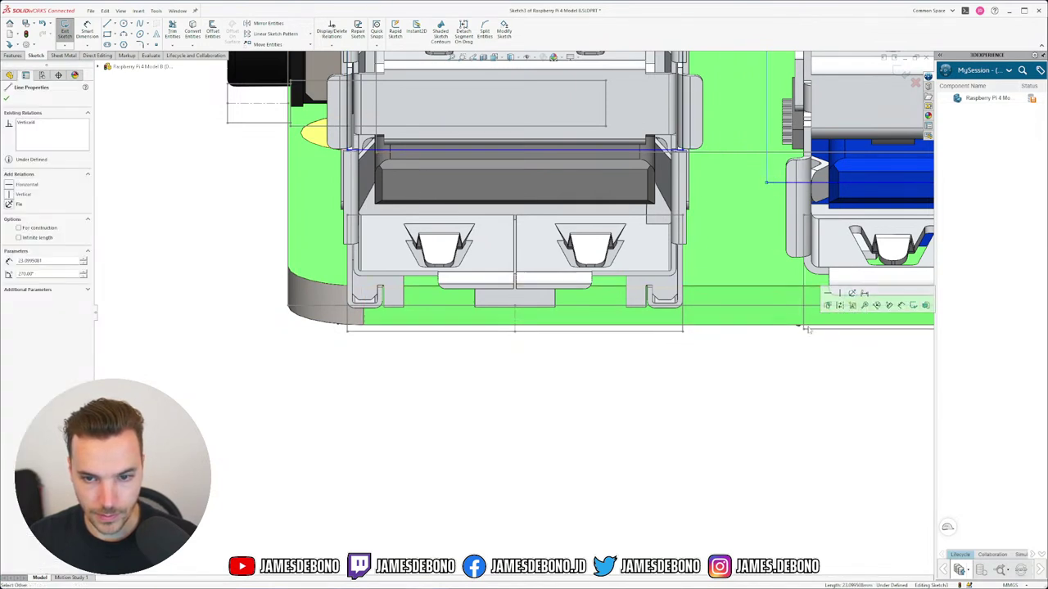
pyautogui.click(804, 329)
pyautogui.keyDown('ctrl'); pyautogui.click(767, 167); pyautogui.keyUp('ctrl')
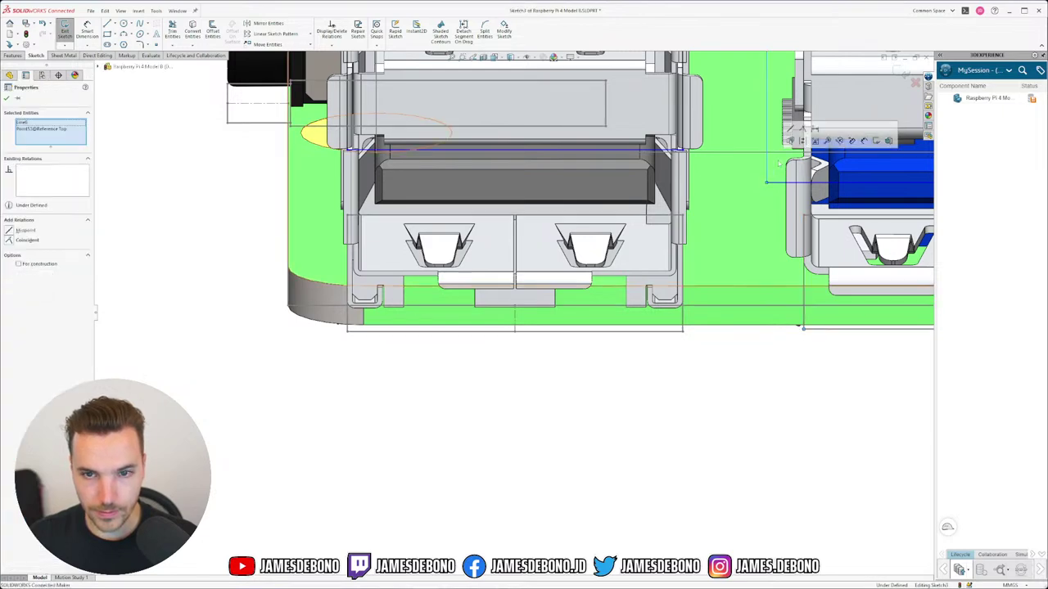
pyautogui.click(802, 130)
pyautogui.scroll(5, 824, 246)
pyautogui.scroll(-3, 825, 245)
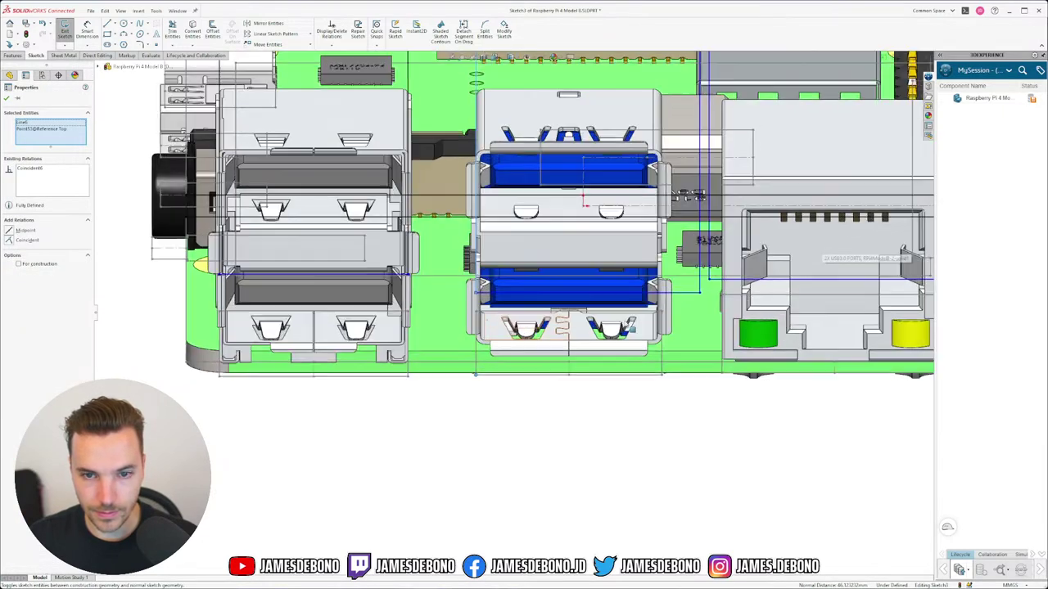
pyautogui.click(661, 352)
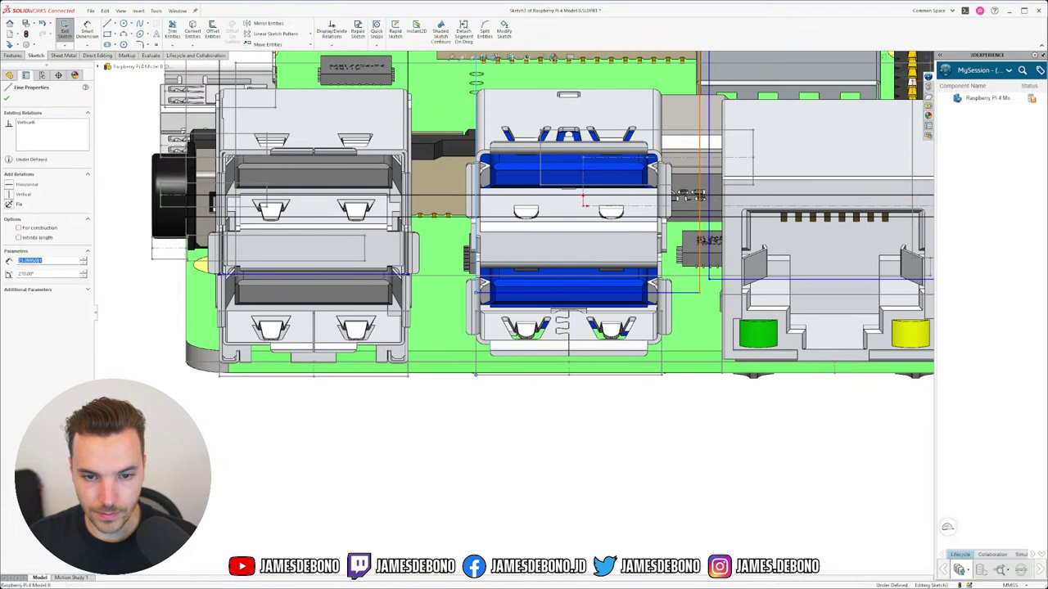
pyautogui.keyDown('ctrl'); pyautogui.click(663, 376); pyautogui.keyUp('ctrl')
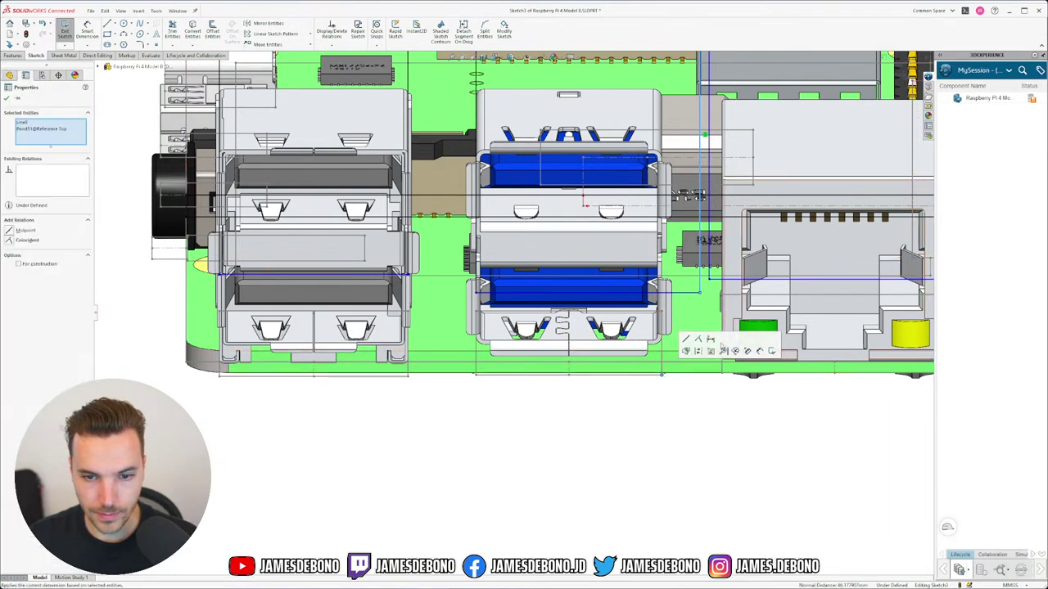
pyautogui.click(702, 345)
pyautogui.click(698, 434)
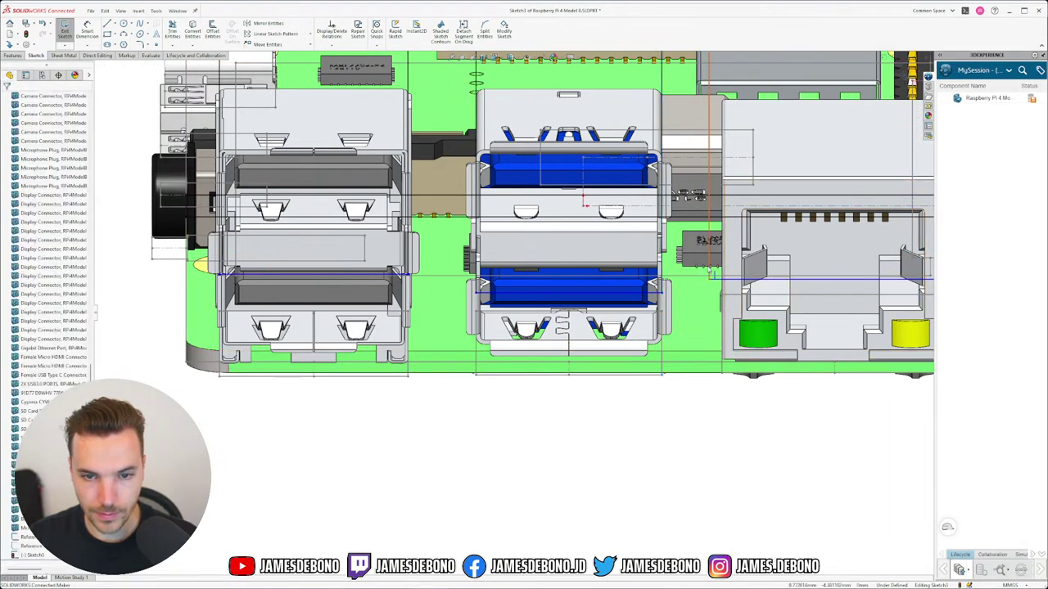
# Make the Ethernet rectangle's vertical side nearest the USB stacks coincident with the port's matching front corner in the Reference Top sketch.
pyautogui.click(724, 376)
pyautogui.keyDown('ctrl'); pyautogui.click(721, 374); pyautogui.keyUp('ctrl')
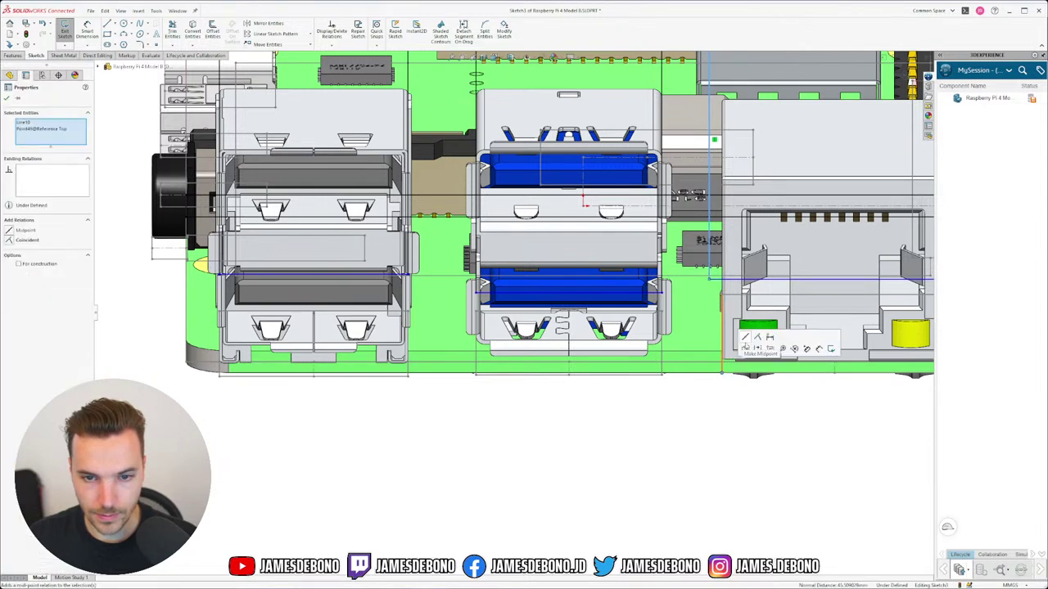
pyautogui.click(760, 345)
pyautogui.scroll(4, 780, 346)
pyautogui.scroll(-3, 760, 308)
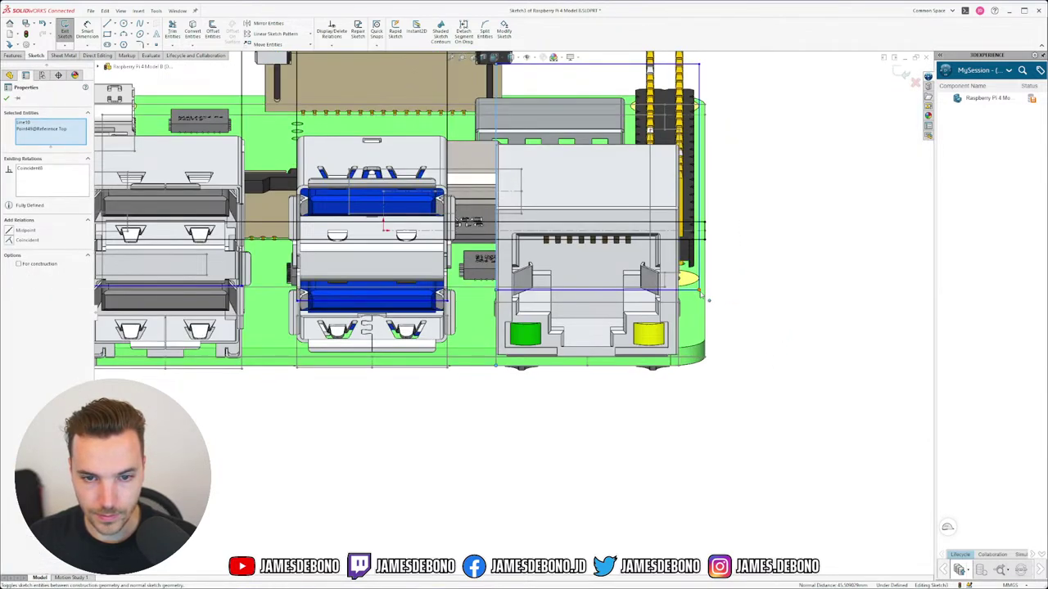
pyautogui.click(699, 290)
pyautogui.keyDown('ctrl'); pyautogui.click(679, 366); pyautogui.keyUp('ctrl')
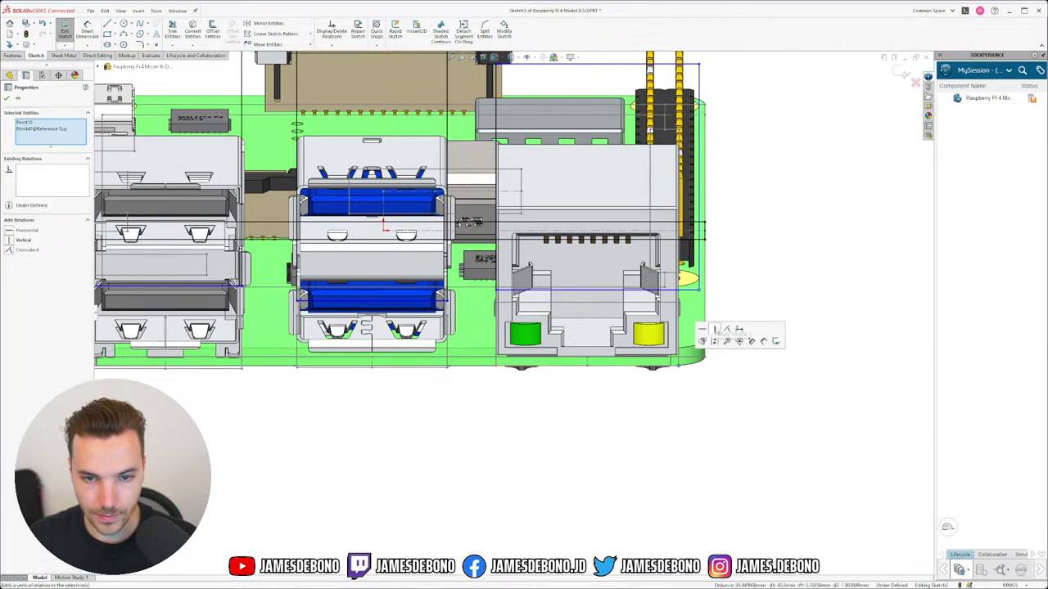
pyautogui.press('Escape')
# Make the Ethernet rectangle's outer vertical side coincident with the port's outer front corner point in the Reference Top sketch.
pyautogui.click(682, 365)
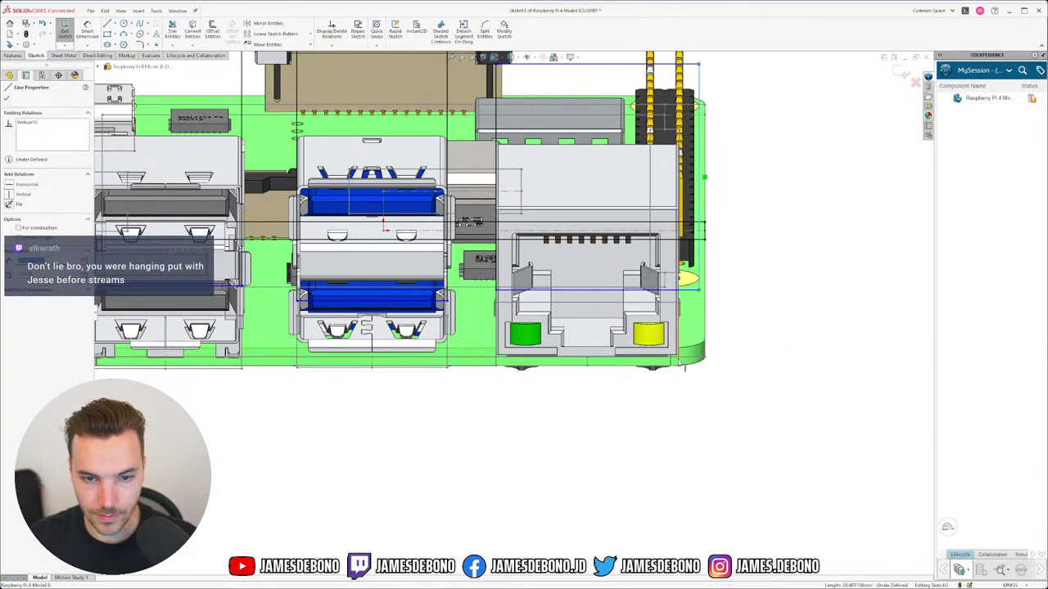
pyautogui.keyDown('ctrl'); pyautogui.click(678, 368); pyautogui.keyUp('ctrl')
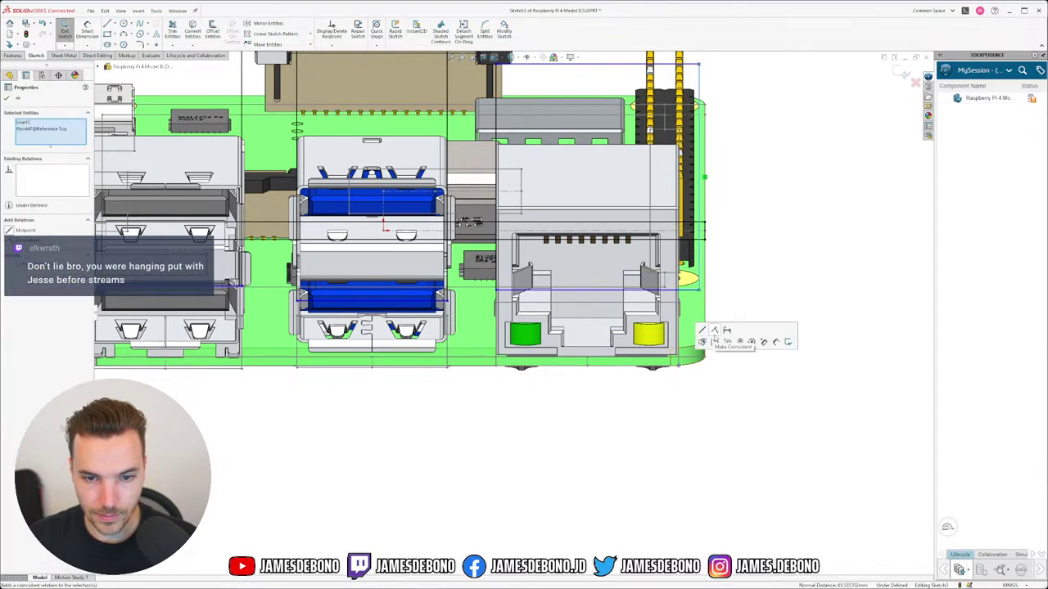
pyautogui.click(721, 342)
pyautogui.click(723, 390)
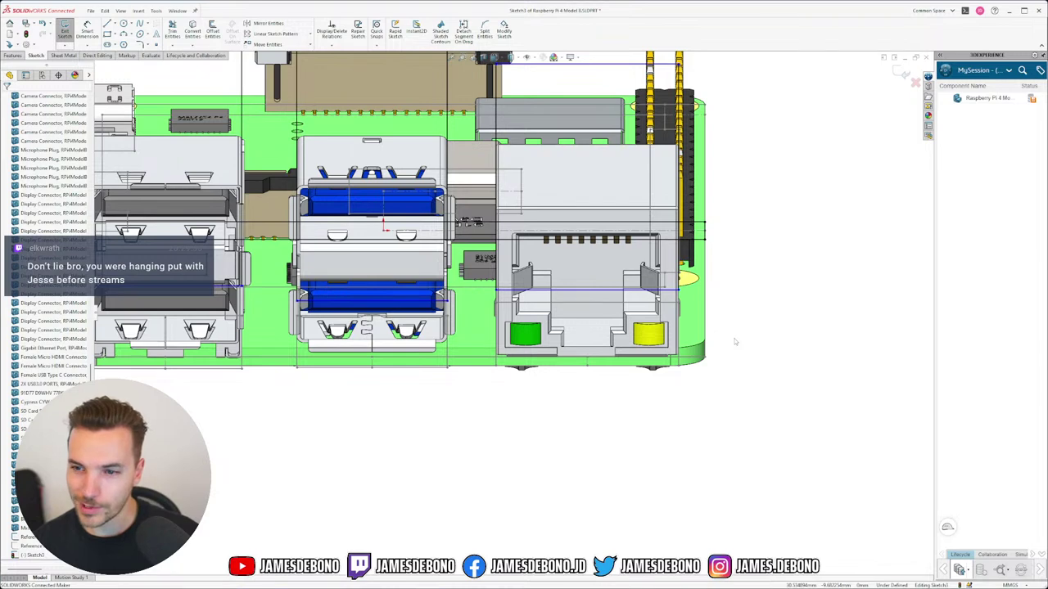
# Return to the view normal to the sketch and make the USB 2.0 rectangle's upper line collinear with the housing's upper edge.
pyautogui.scroll(5, 430, 250)
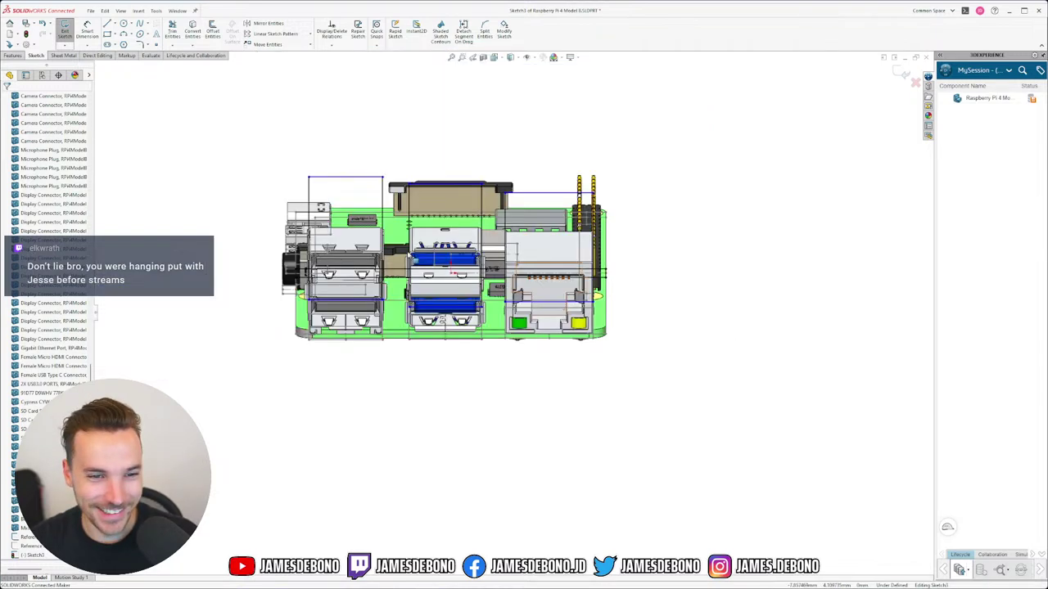
pyautogui.scroll(-3, 416, 254)
pyautogui.hotkey('ctrl', '8')
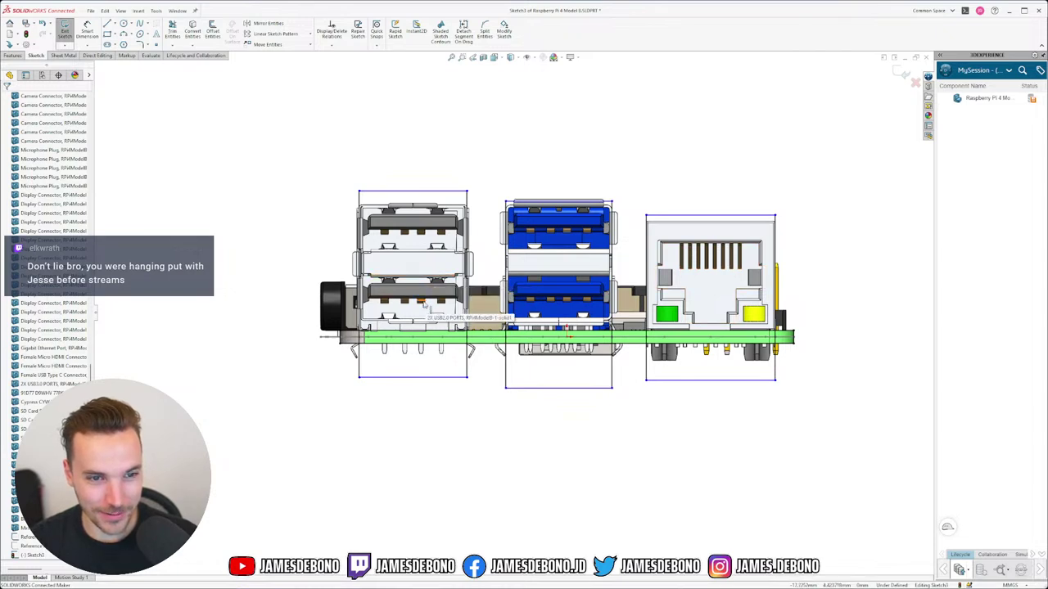
pyautogui.scroll(-2, 399, 260)
pyautogui.scroll(-3, 500, 185)
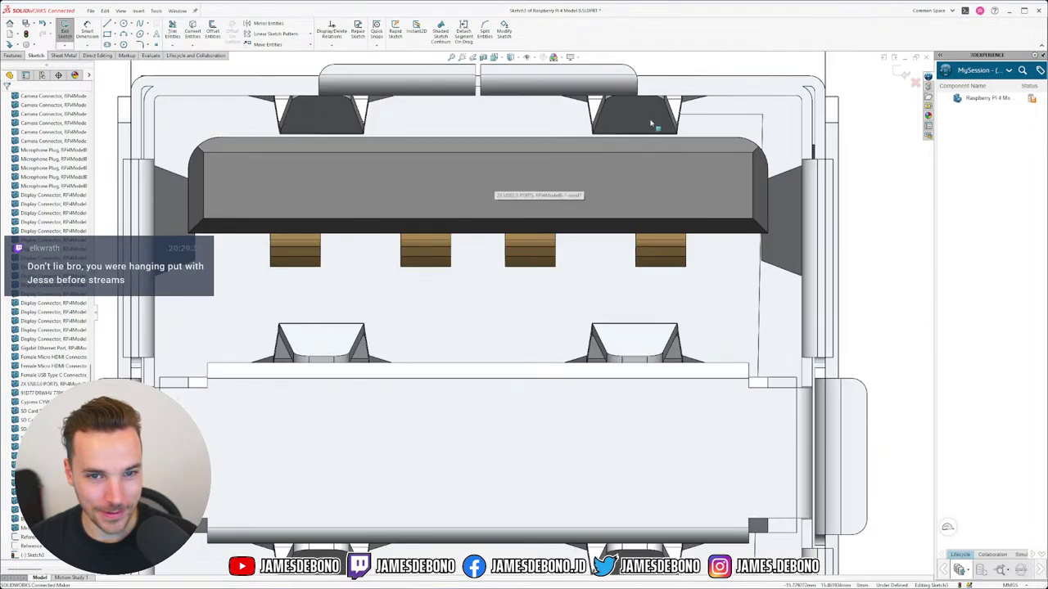
pyautogui.scroll(1, 495, 188)
pyautogui.scroll(-3, 331, 196)
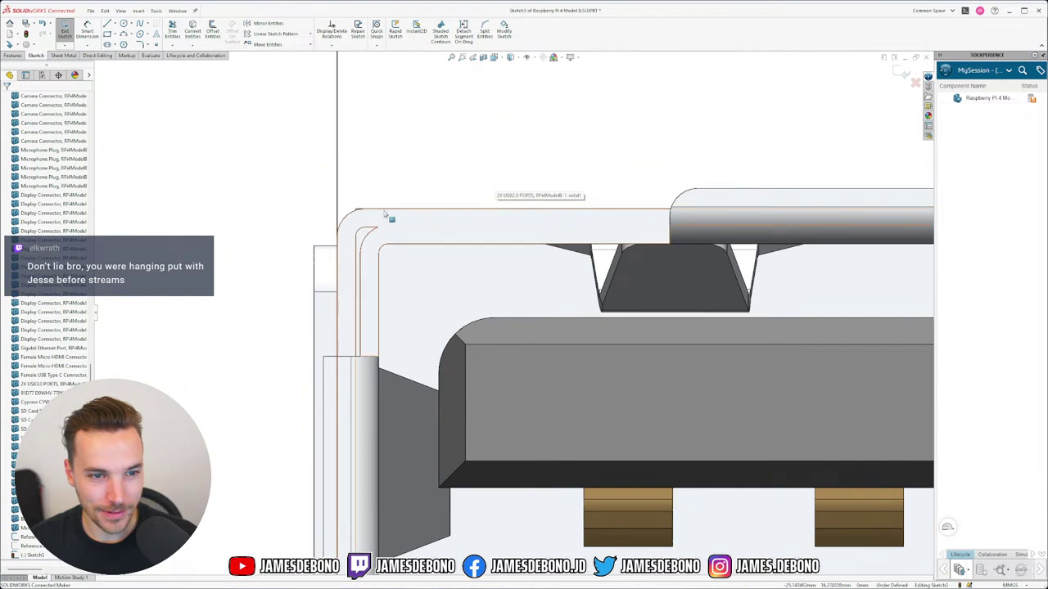
pyautogui.scroll(1, 422, 164)
pyautogui.keyDown('ctrl'); pyautogui.click(439, 133); pyautogui.keyUp('ctrl')
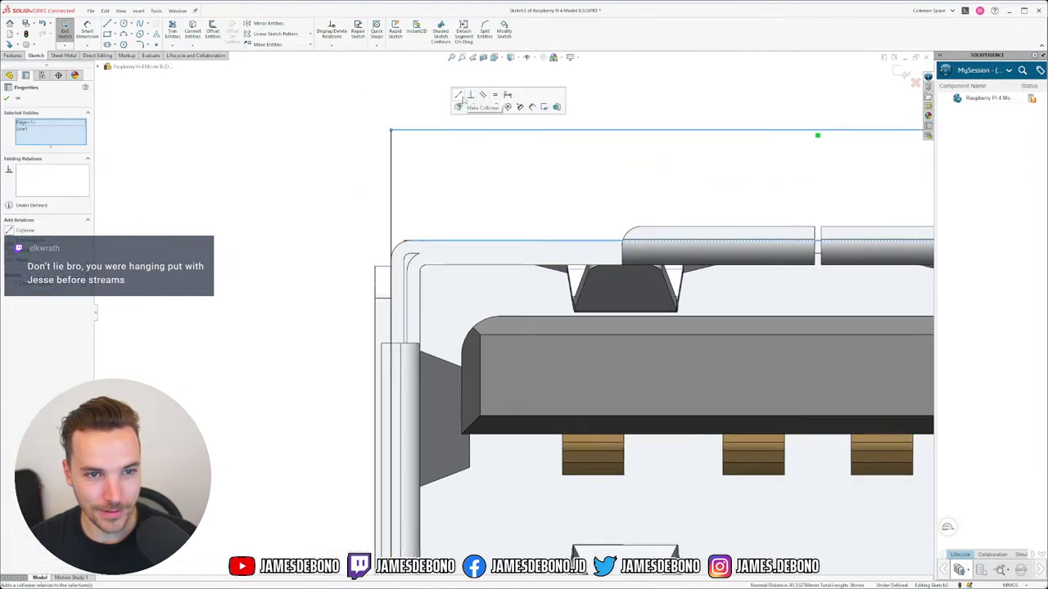
pyautogui.click(471, 95)
pyautogui.click(484, 221)
# Make the upper line of the blue USB stack's rectangle collinear with the upper edge of its metal housing.
pyautogui.scroll(6, 484, 221)
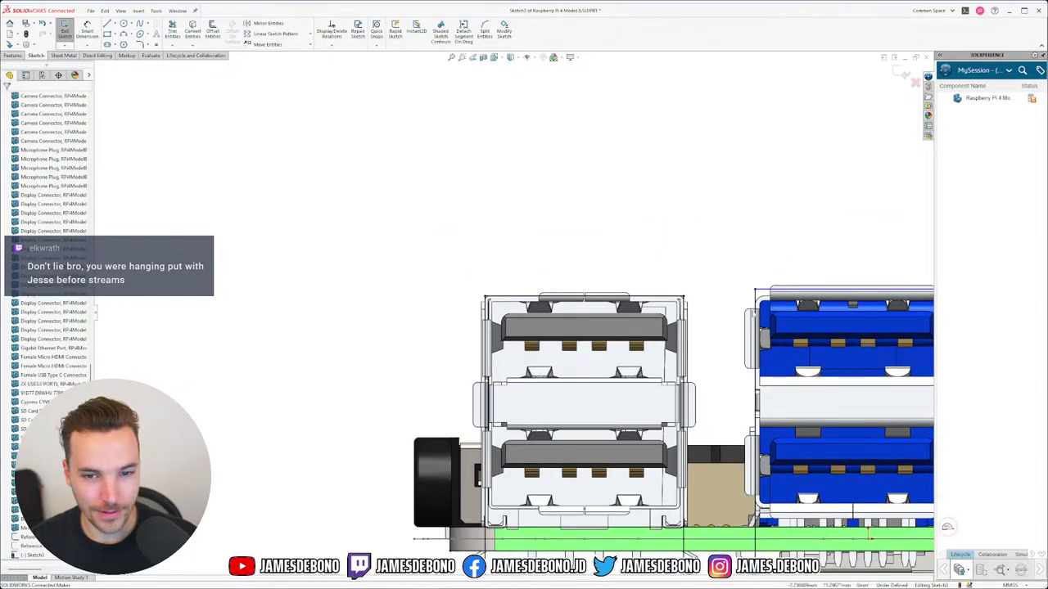
pyautogui.scroll(-3, 496, 292)
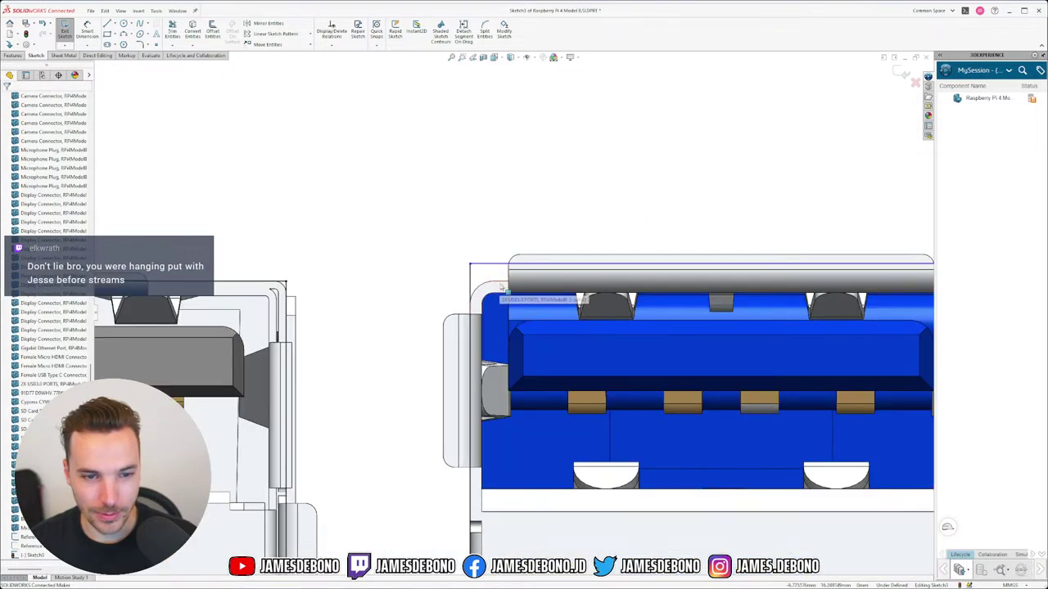
pyautogui.click(493, 271)
pyautogui.keyDown('ctrl'); pyautogui.click(493, 282); pyautogui.keyUp('ctrl')
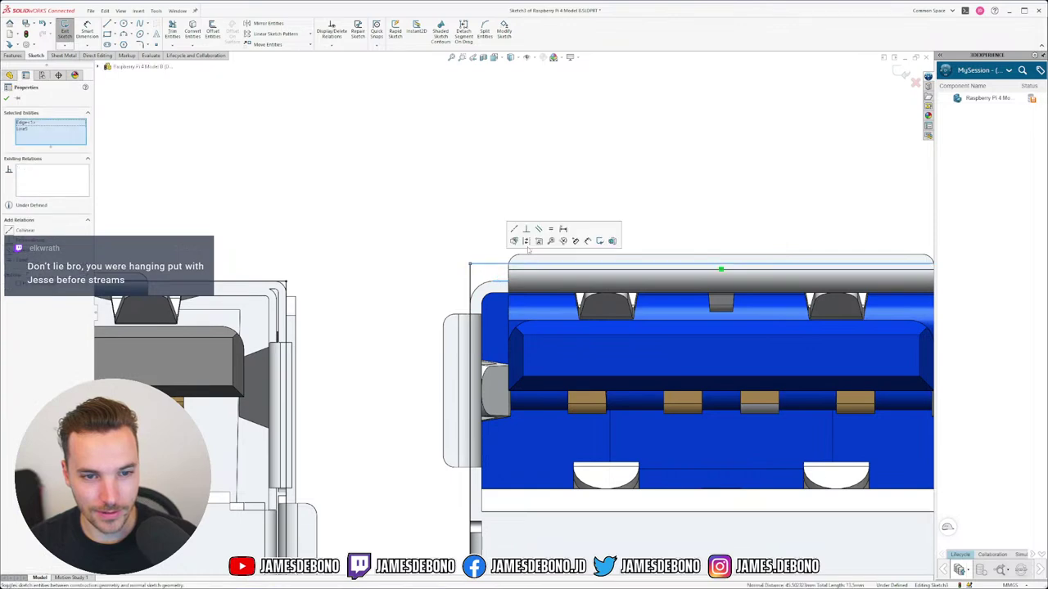
pyautogui.click(522, 229)
pyautogui.click(361, 202)
# Make the Ethernet rectangle's upper line collinear with the outermost upper edge of the Ethernet port housing.
pyautogui.scroll(3, 666, 281)
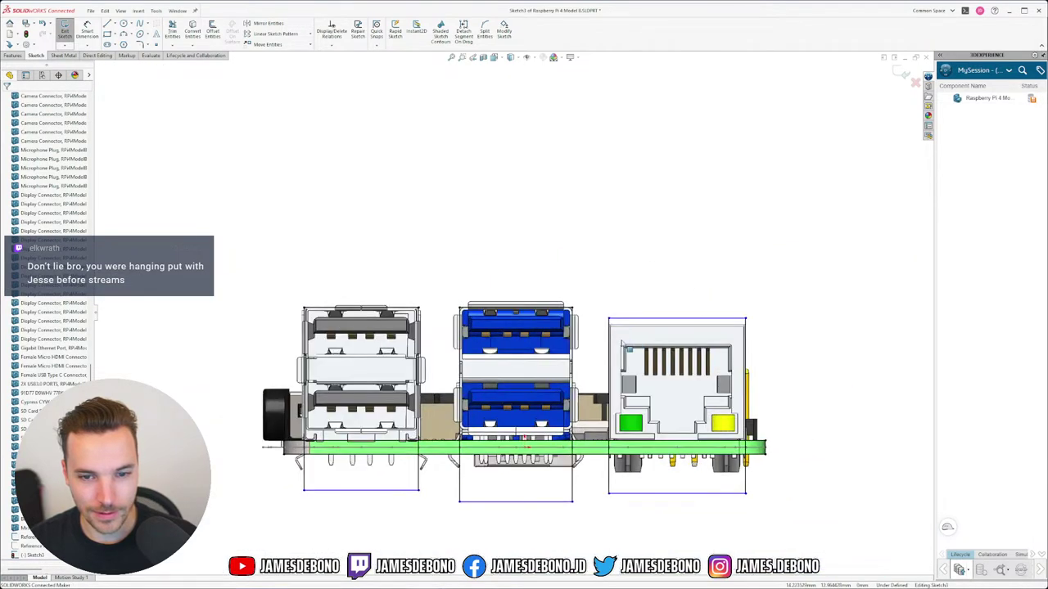
pyautogui.scroll(-4, 580, 344)
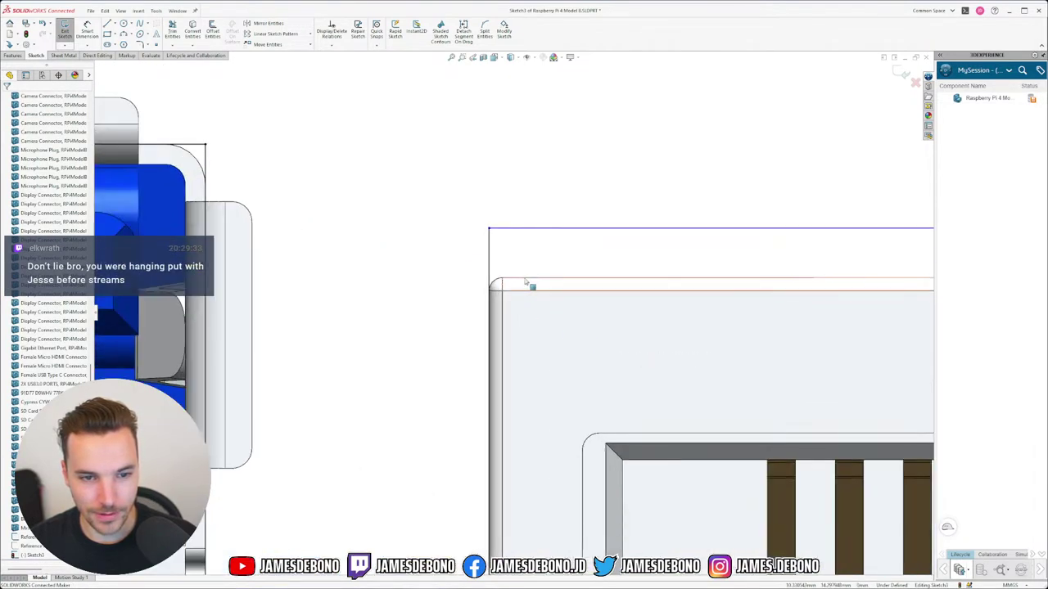
pyautogui.click(524, 283)
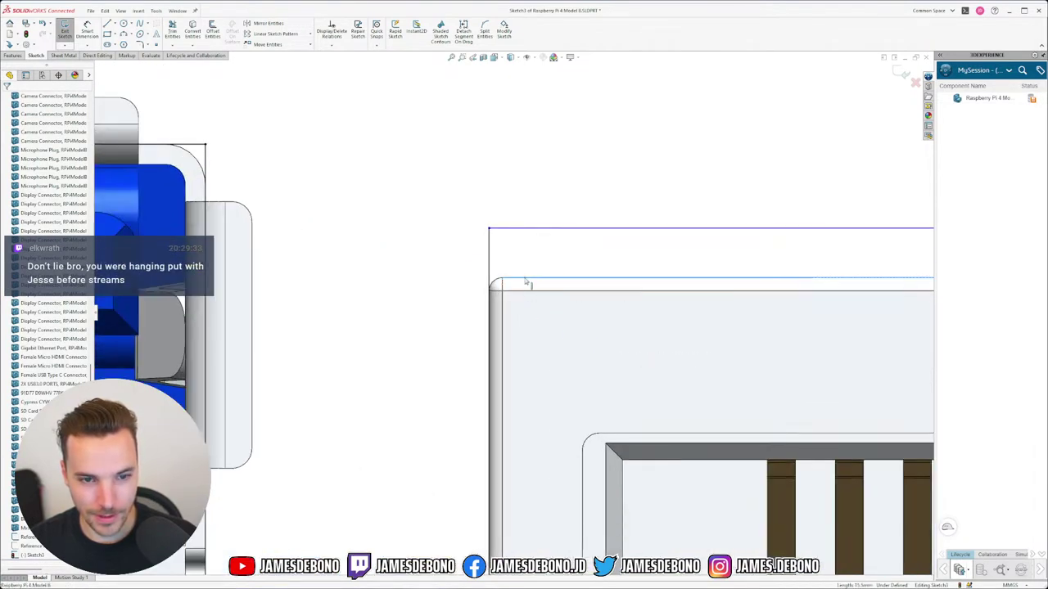
pyautogui.keyDown('ctrl'); pyautogui.click(528, 230); pyautogui.keyUp('ctrl')
pyautogui.click(448, 258)
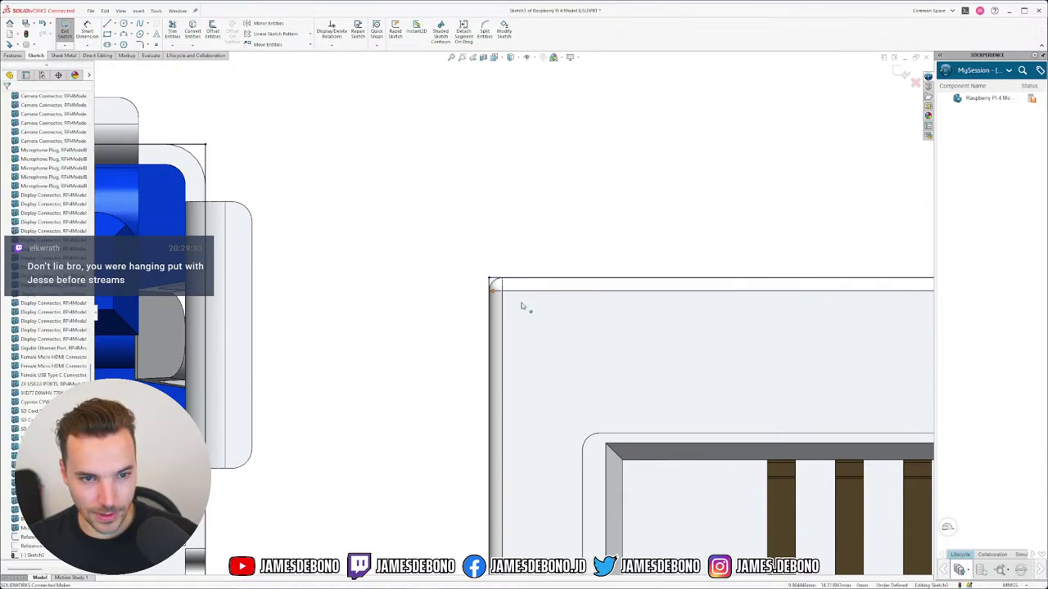
# Hide all of the model's solid bodies so only the sketch geometry is displayed.
pyautogui.scroll(5, 523, 307)
pyautogui.scroll(3, 393, 400)
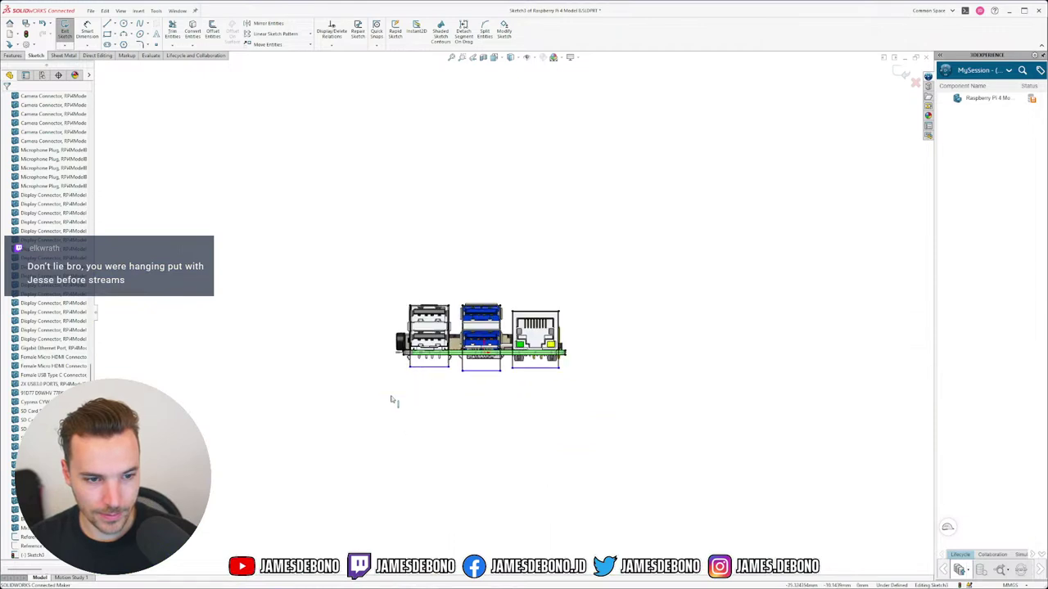
pyautogui.scroll(-5, 470, 349)
pyautogui.scroll(-3, 475, 345)
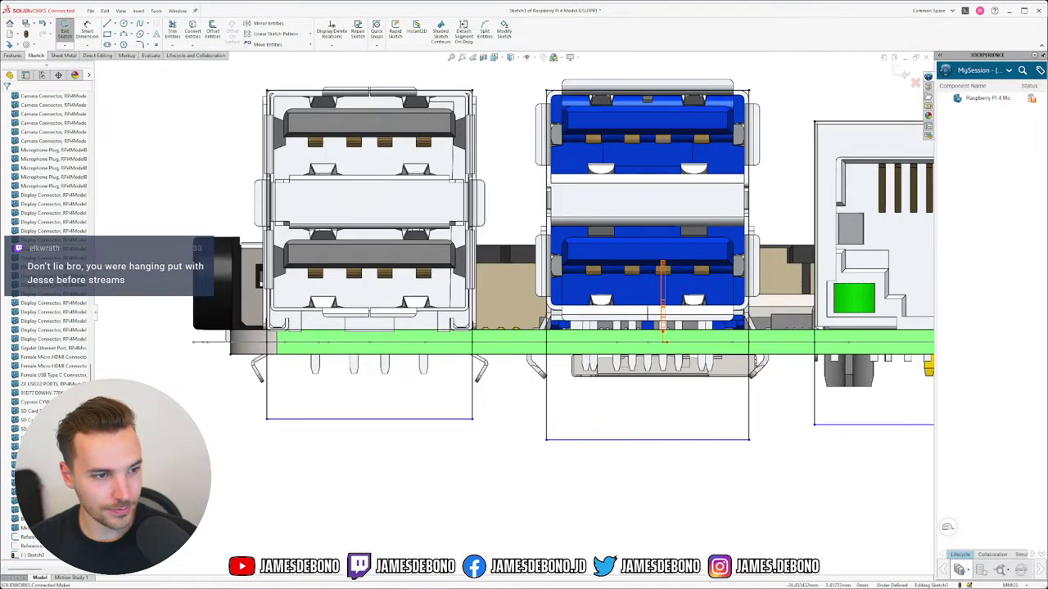
pyautogui.scroll(4, 84, 339)
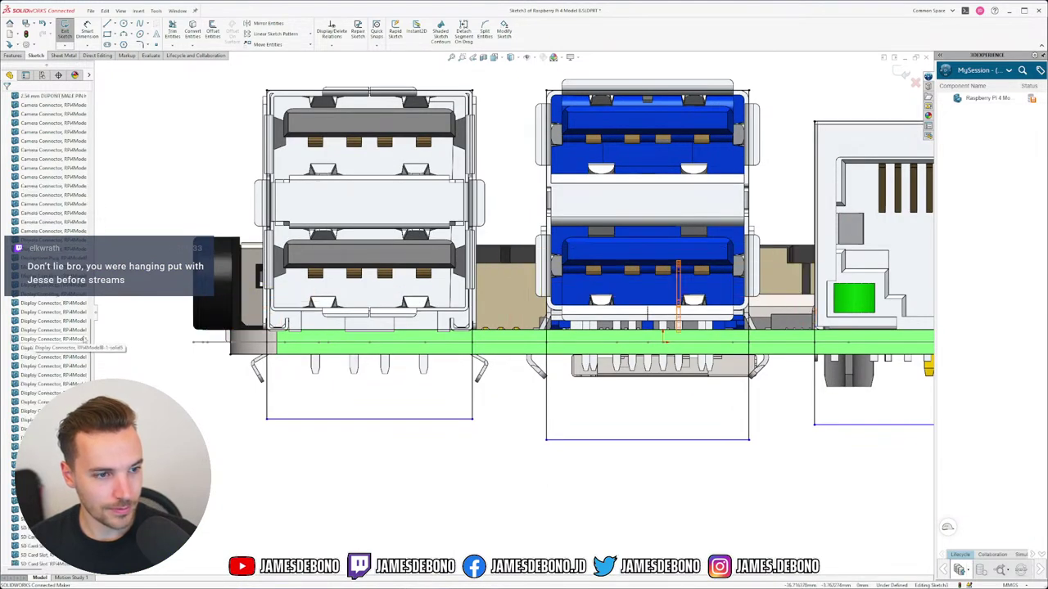
pyautogui.scroll(10, 74, 246)
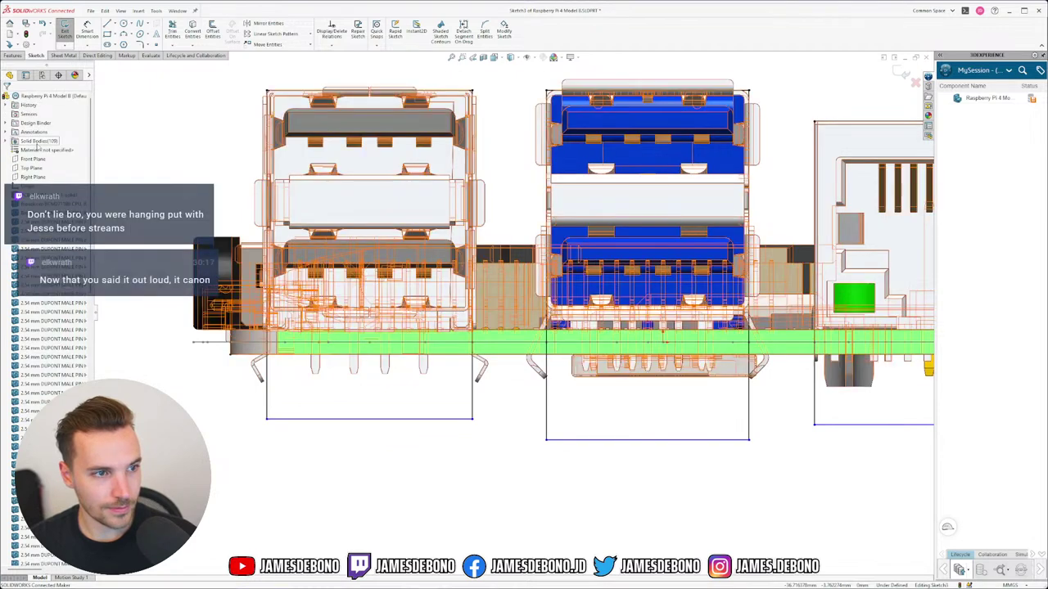
pyautogui.click(39, 142)
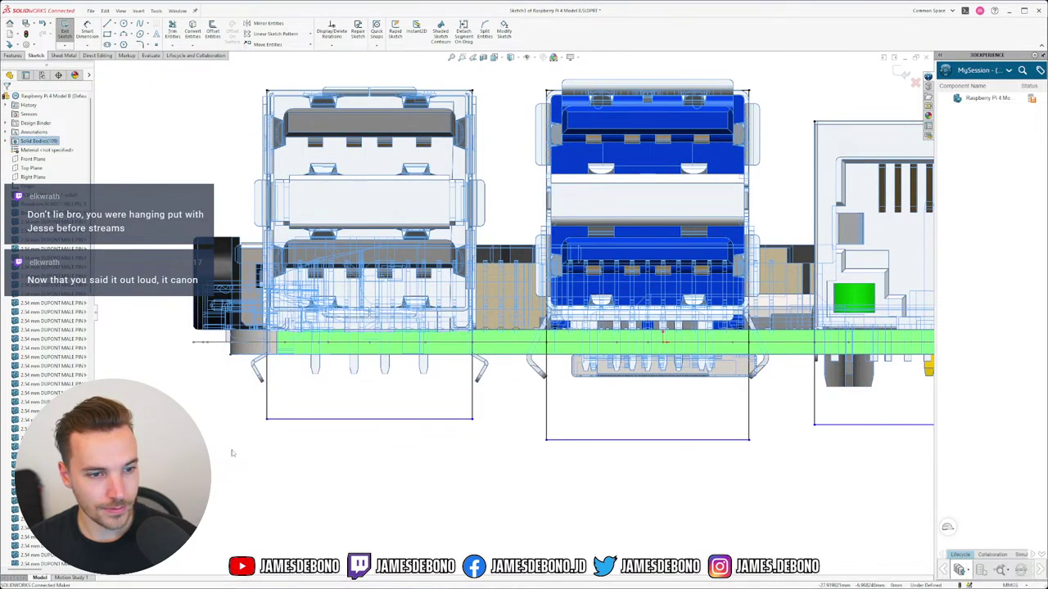
pyautogui.press('Tab')
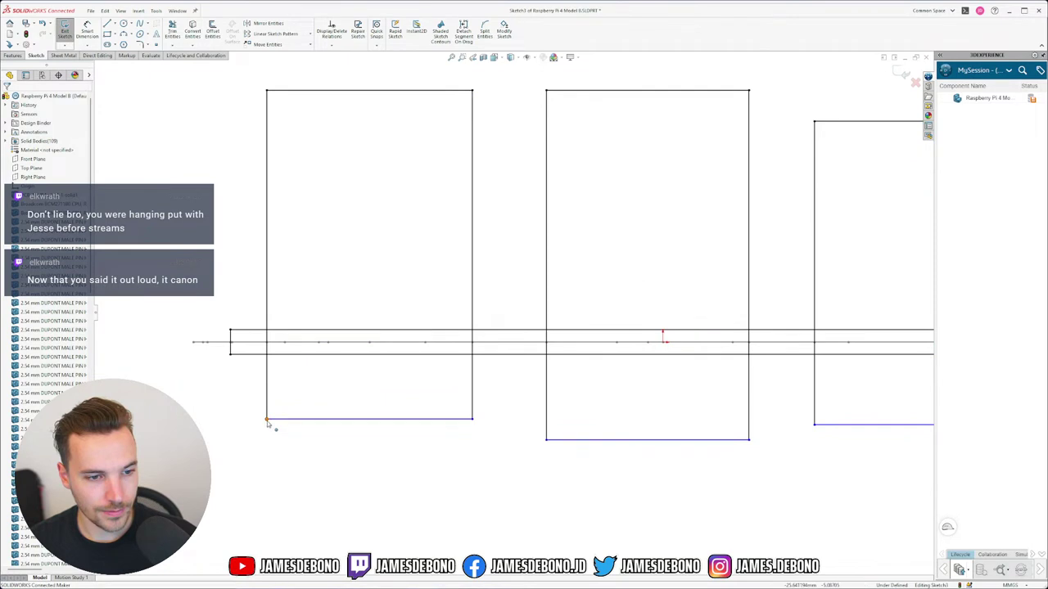
pyautogui.scroll(4, 543, 491)
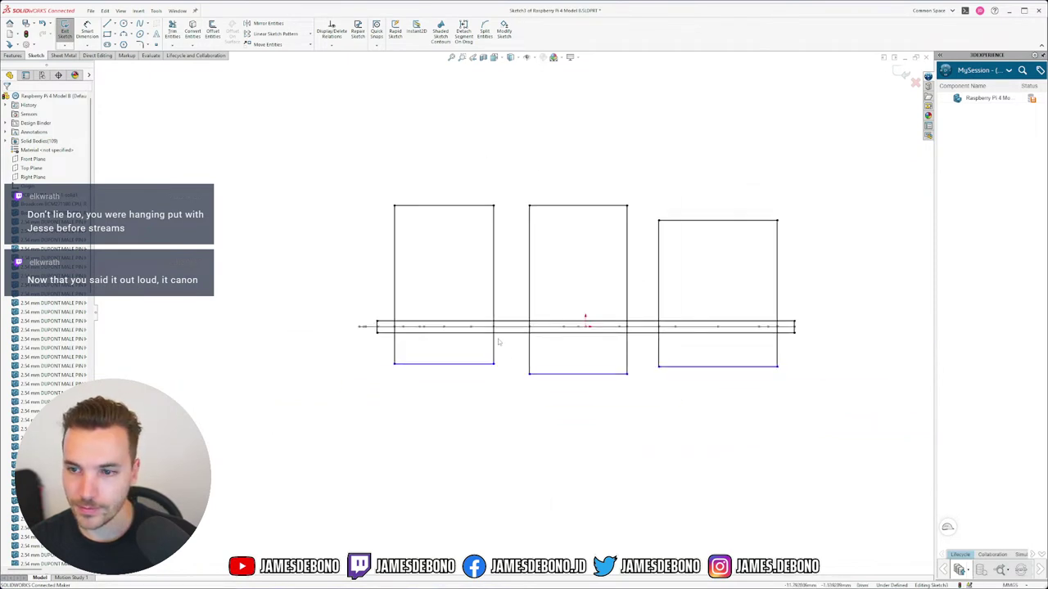
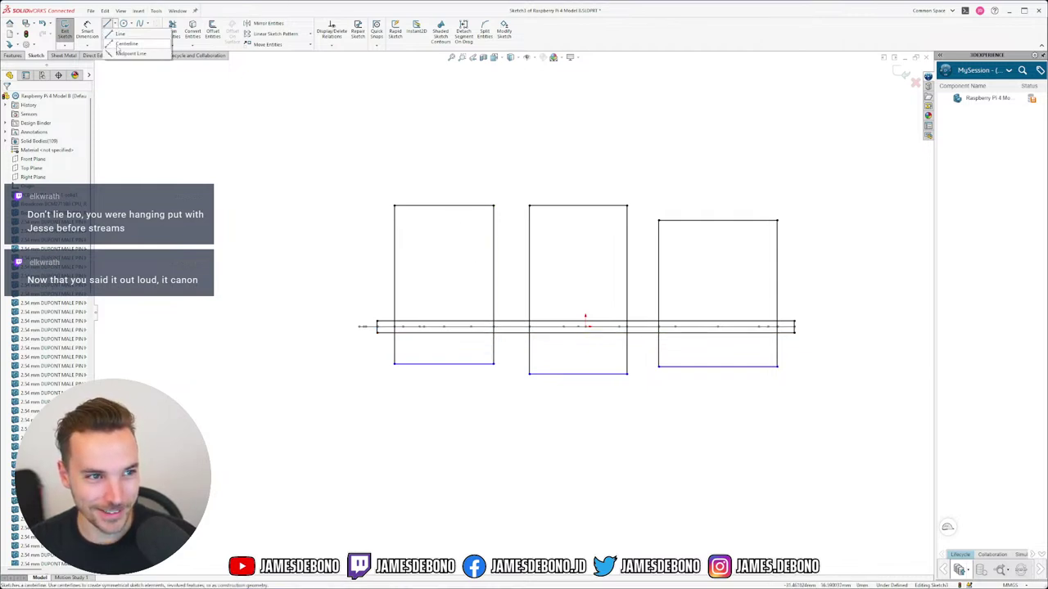
# Draw a vertical centerline between the midpoints of the lower and upper lines in each of the three connector rectangles.
pyautogui.click(106, 24)
pyautogui.click(444, 363)
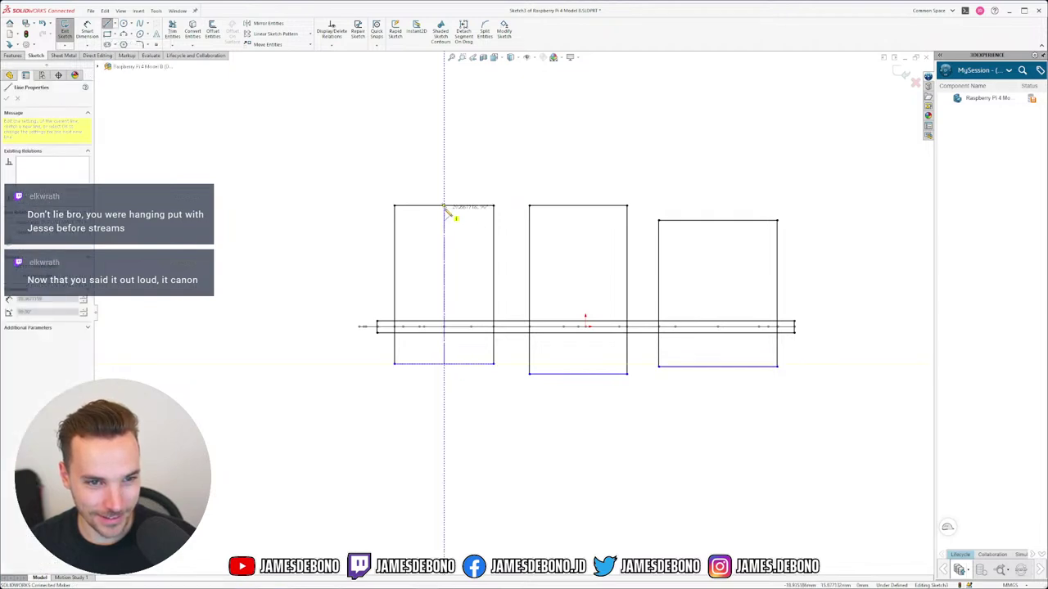
pyautogui.click(444, 206)
pyautogui.press('Escape')
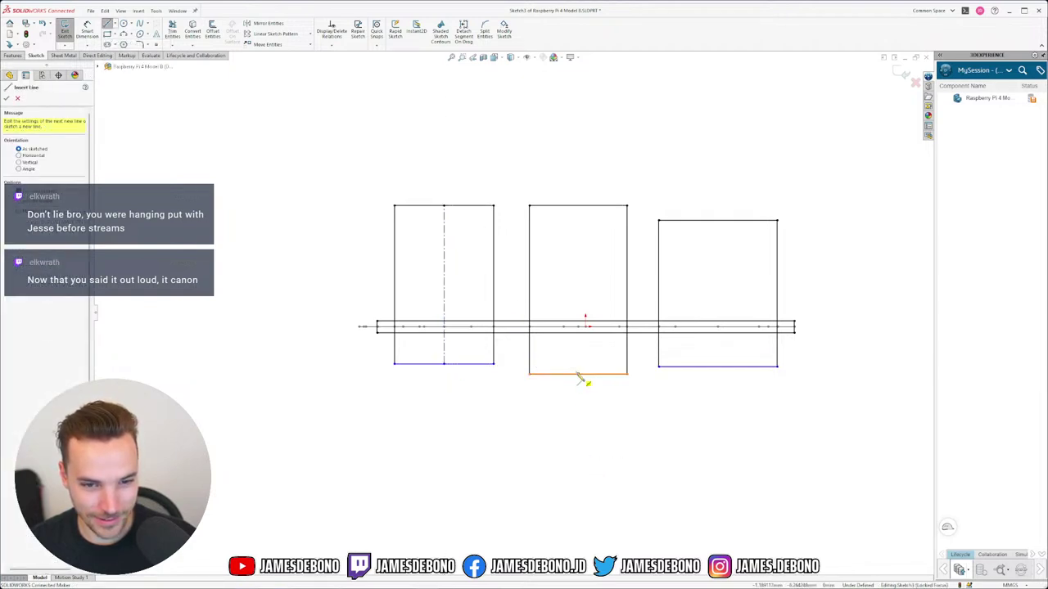
pyautogui.click(578, 374)
pyautogui.click(578, 206)
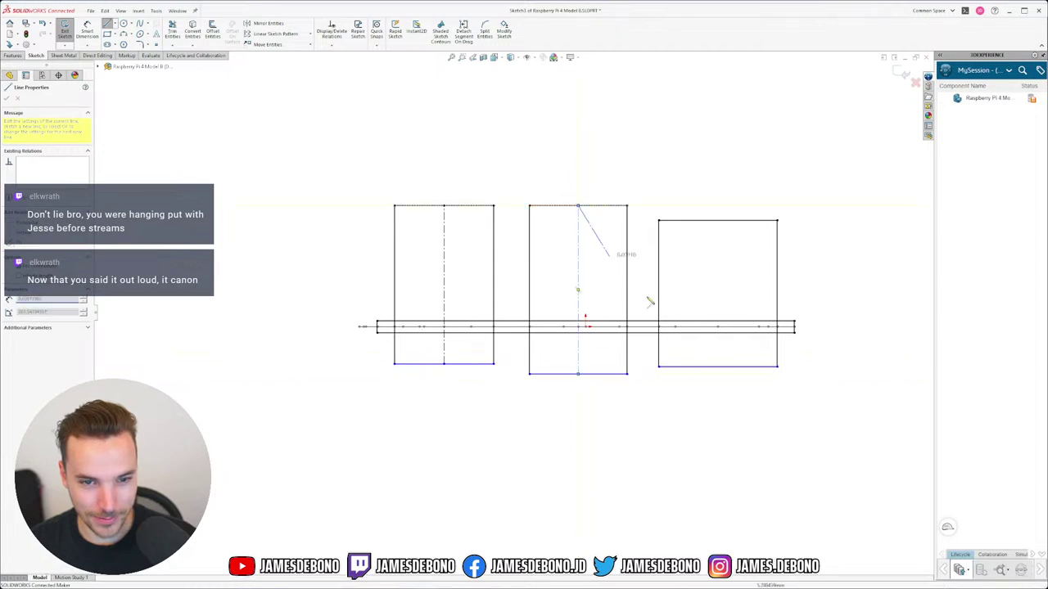
pyautogui.press('Escape')
pyautogui.click(718, 366)
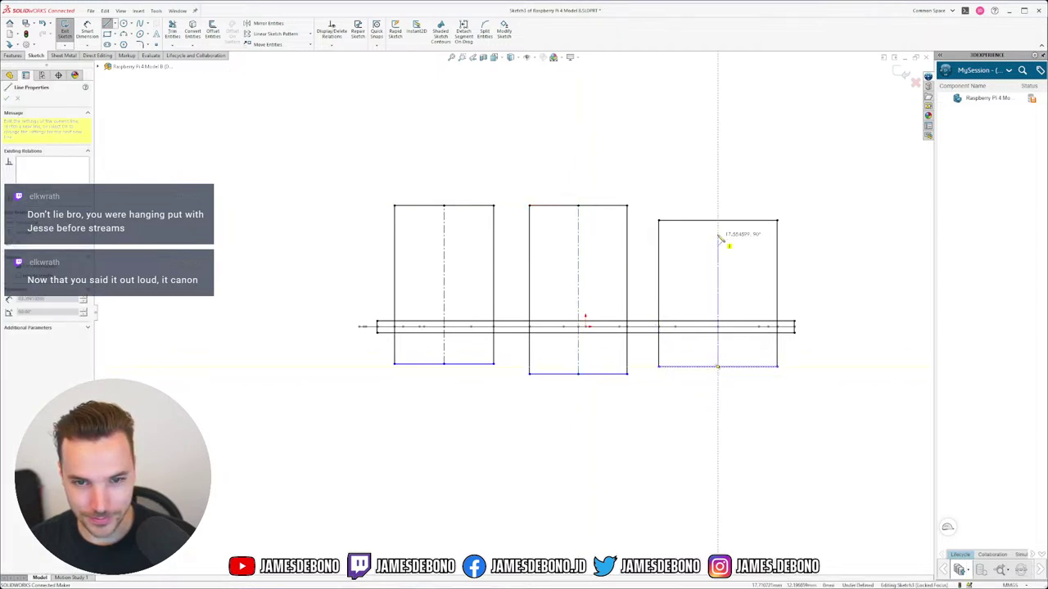
pyautogui.click(718, 220)
pyautogui.press('Escape')
pyautogui.press('Escape')
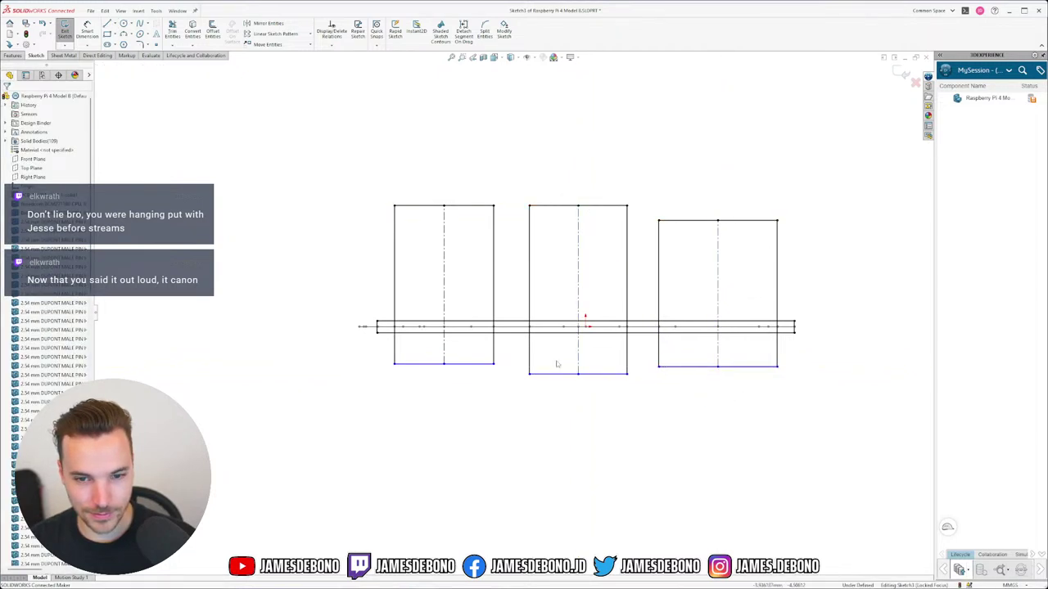
# Attach the lower-line midpoints of all three connector rectangles to the upper line of the board's side profile.
pyautogui.scroll(-3, 387, 347)
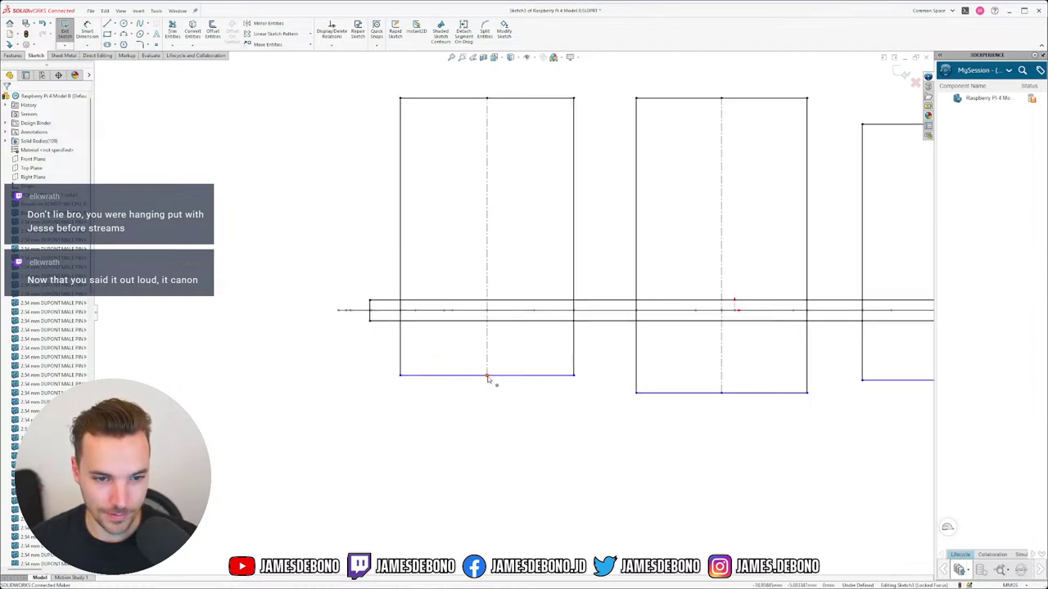
pyautogui.moveTo(488, 378); pyautogui.dragTo(494, 302)
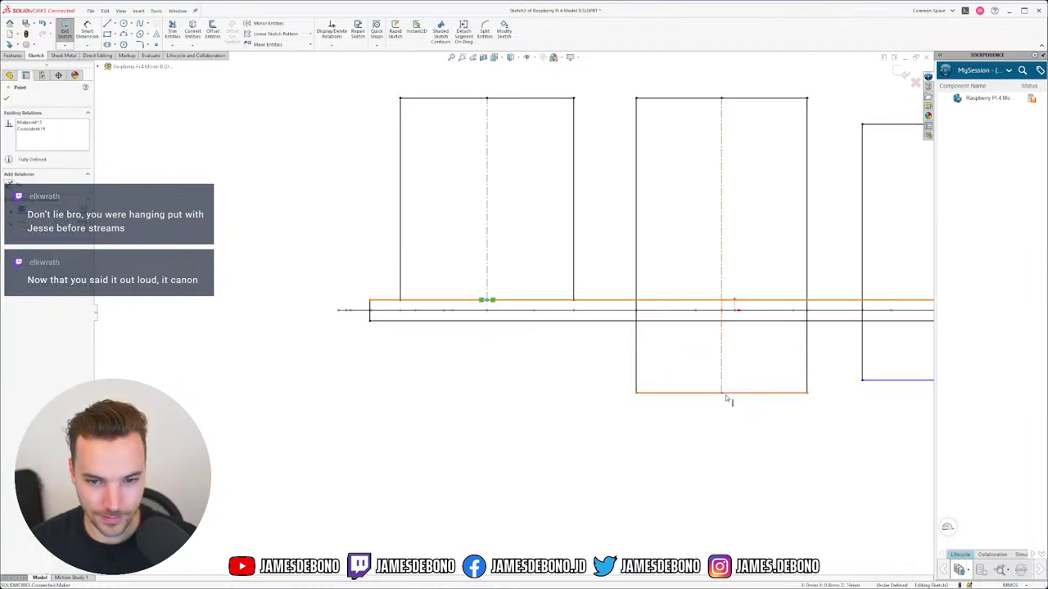
pyautogui.moveTo(722, 393); pyautogui.dragTo(723, 302)
pyautogui.scroll(4, 627, 332)
pyautogui.scroll(-5, 698, 342)
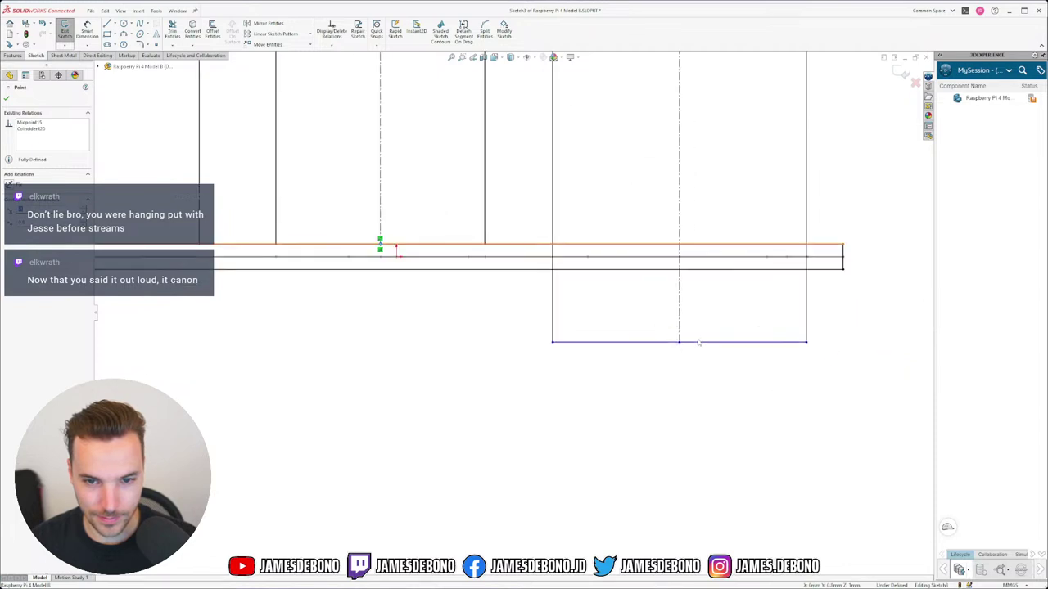
pyautogui.moveTo(679, 343); pyautogui.dragTo(679, 244)
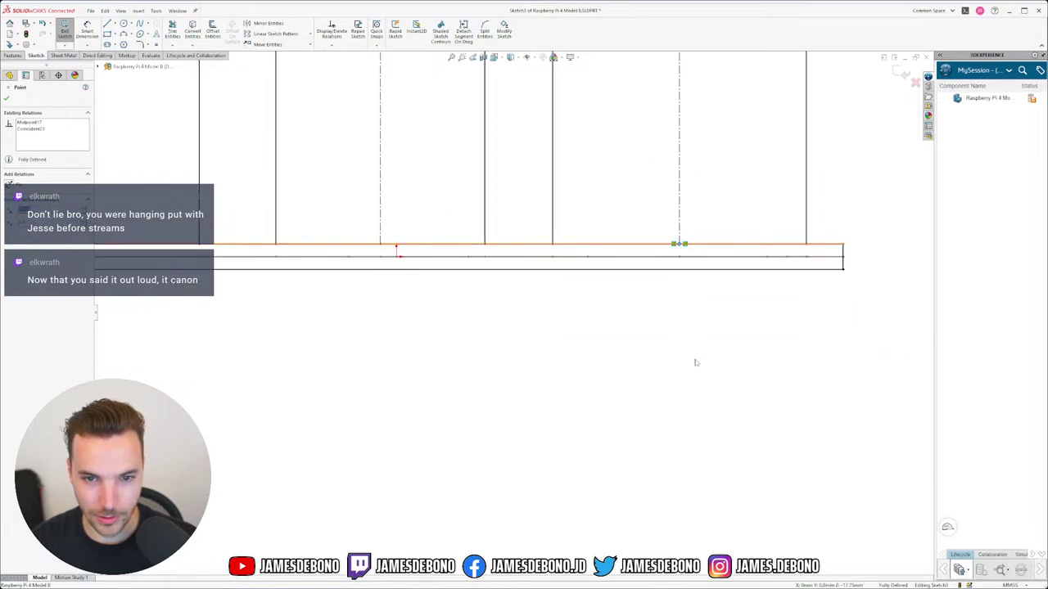
pyautogui.click(695, 362)
pyautogui.scroll(5, 513, 313)
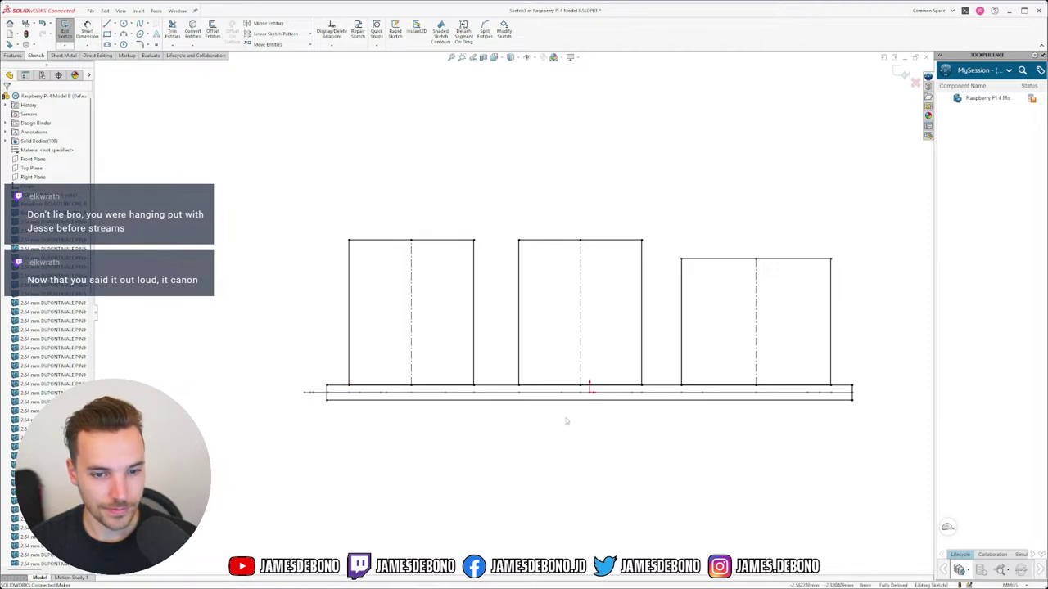
# Check the side-view outlines in 3D and exit the sketch, keeping its changes.
pyautogui.moveTo(565, 421)
pyautogui.mouseDown(button='middle')
pyautogui.moveTo(542, 412)
pyautogui.moveTo(586, 445)
pyautogui.moveTo(634, 399)
pyautogui.moveTo(589, 311)
pyautogui.mouseUp(button='middle')
pyautogui.scroll(-16, 49, 365)
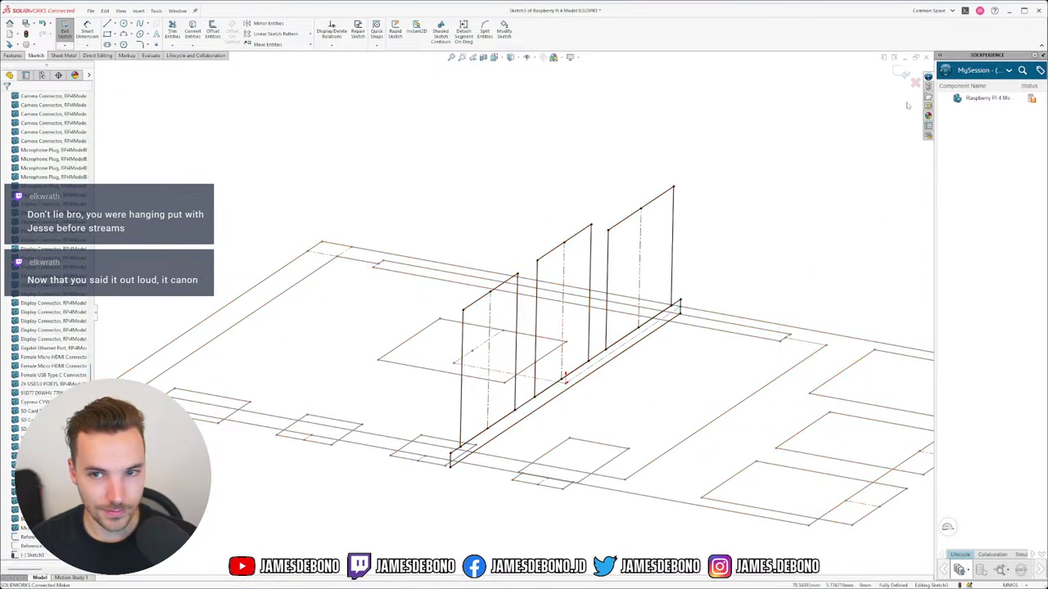
pyautogui.click(900, 73)
pyautogui.press('Escape')
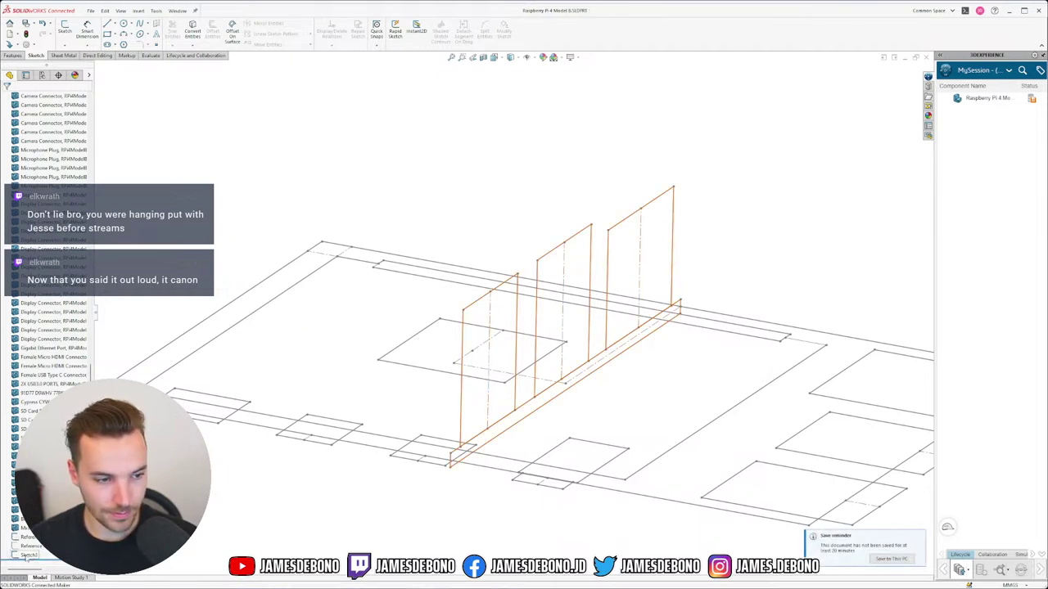
# Rename the finished USB and Ethernet side-view sketch as Reference Right.
pyautogui.click(29, 555)
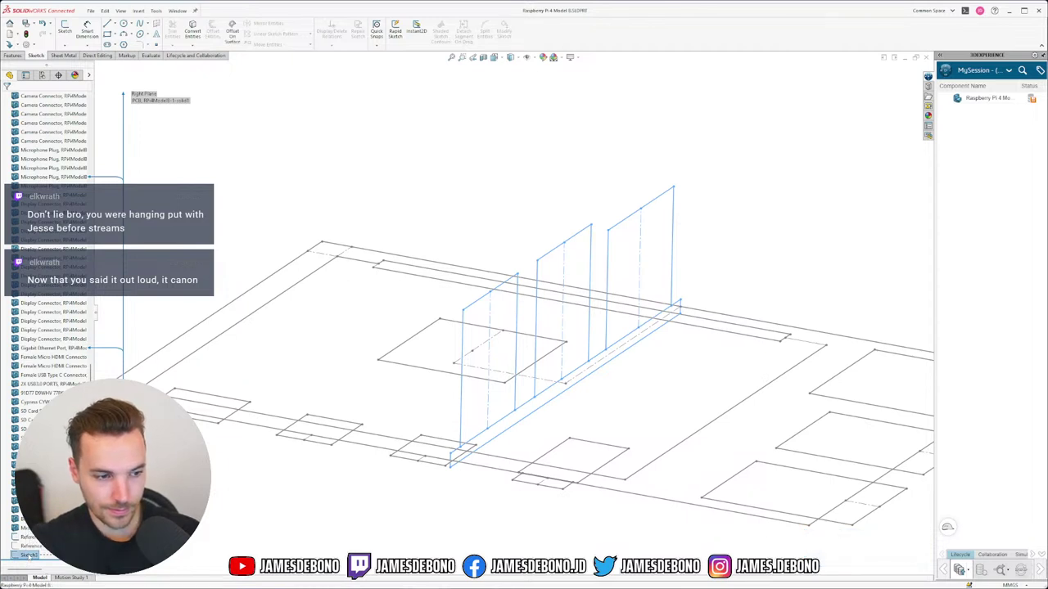
pyautogui.rightClick(29, 555)
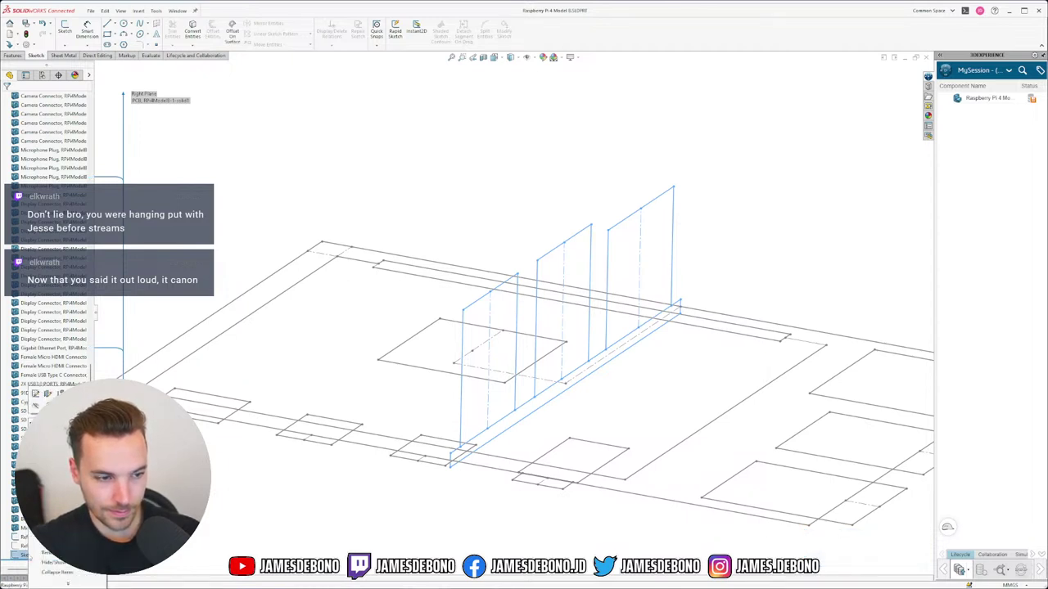
pyautogui.click(45, 553)
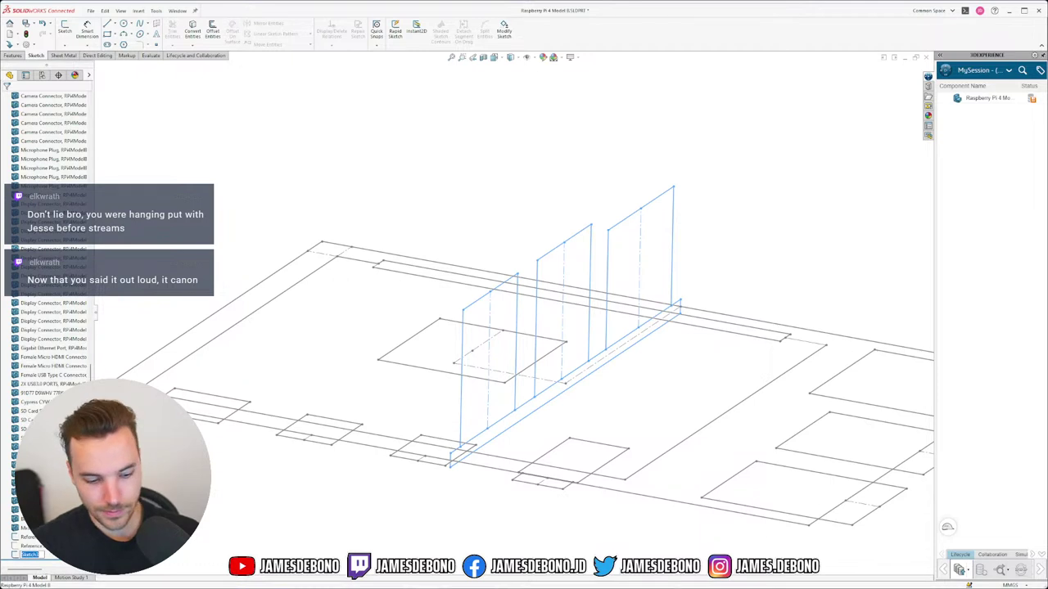
pyautogui.write('Fi')
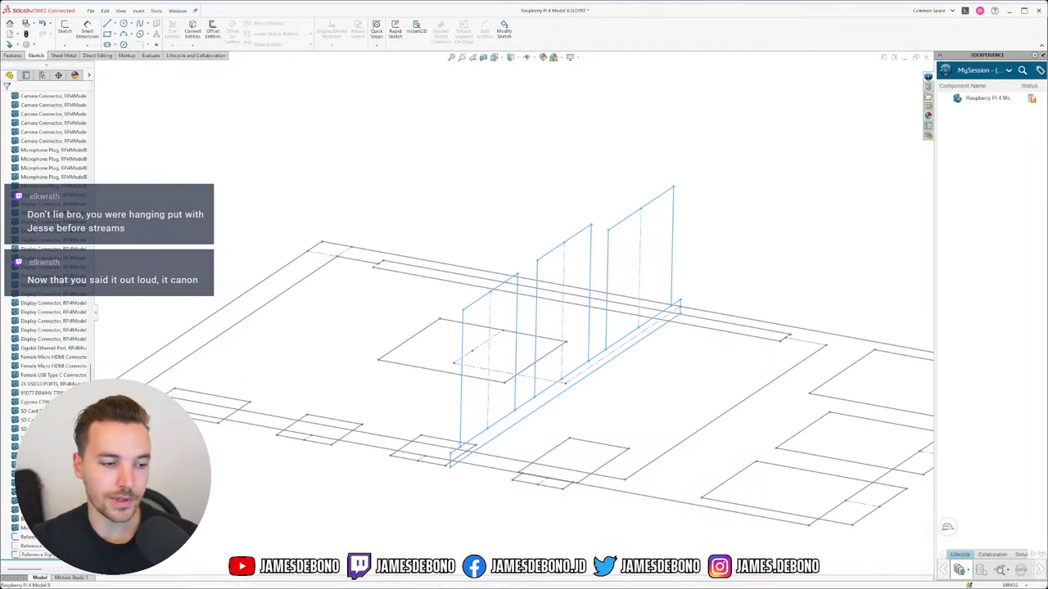
pyautogui.click(37, 546)
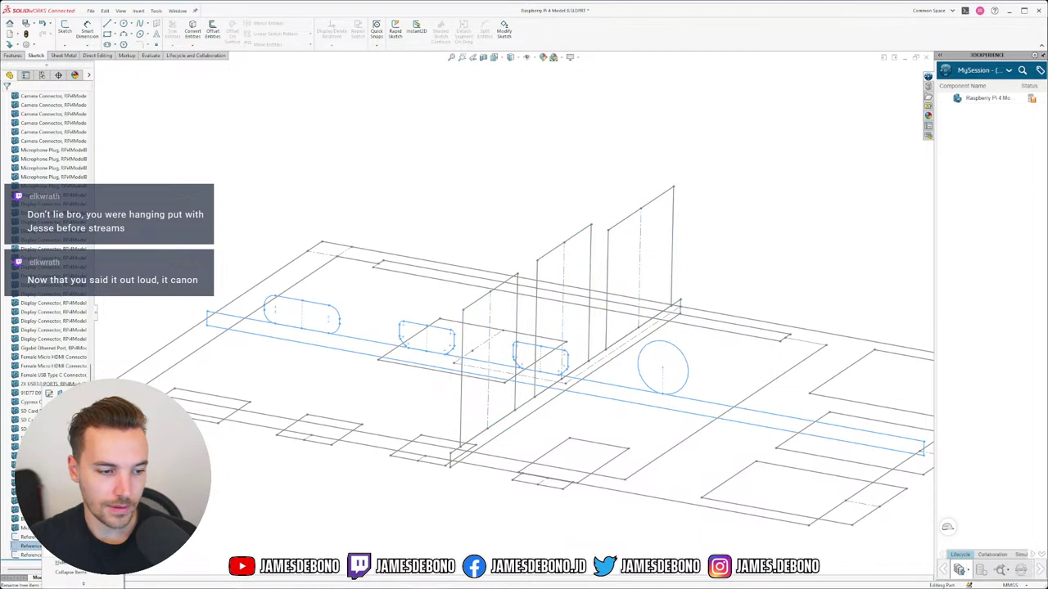
pyautogui.press('F2')
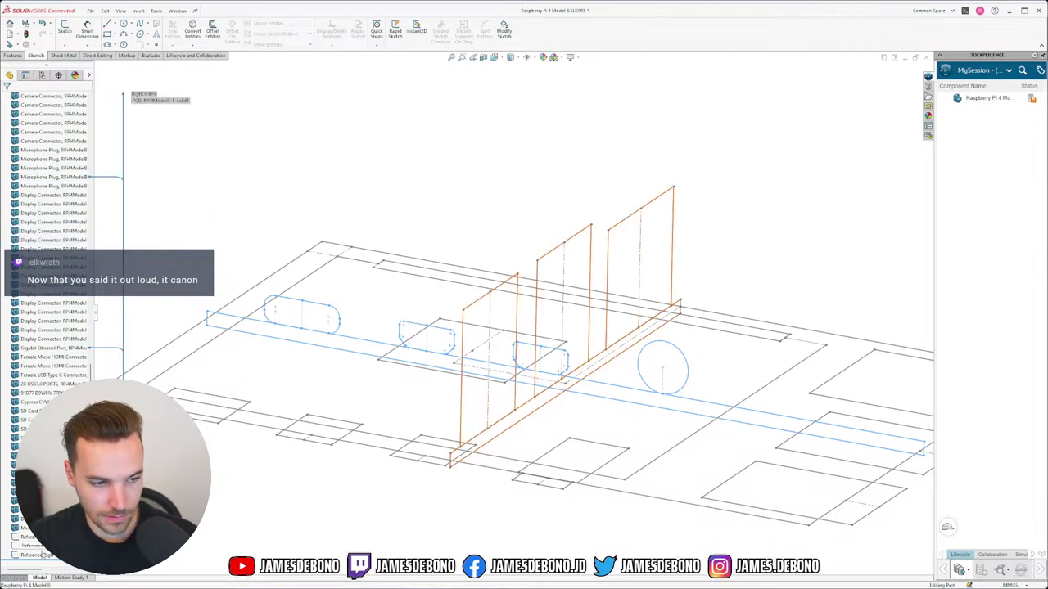
pyautogui.click(37, 555)
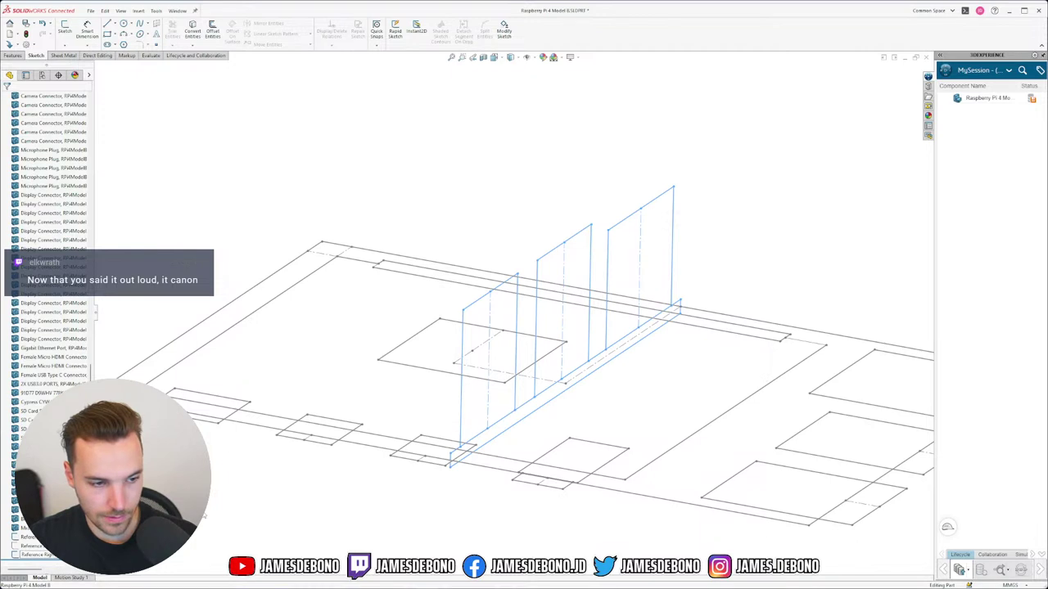
pyautogui.click(535, 447)
# Show the sketch containing the front-view connector outlines and hide the top-view reference sketch.
pyautogui.scroll(4, 535, 447)
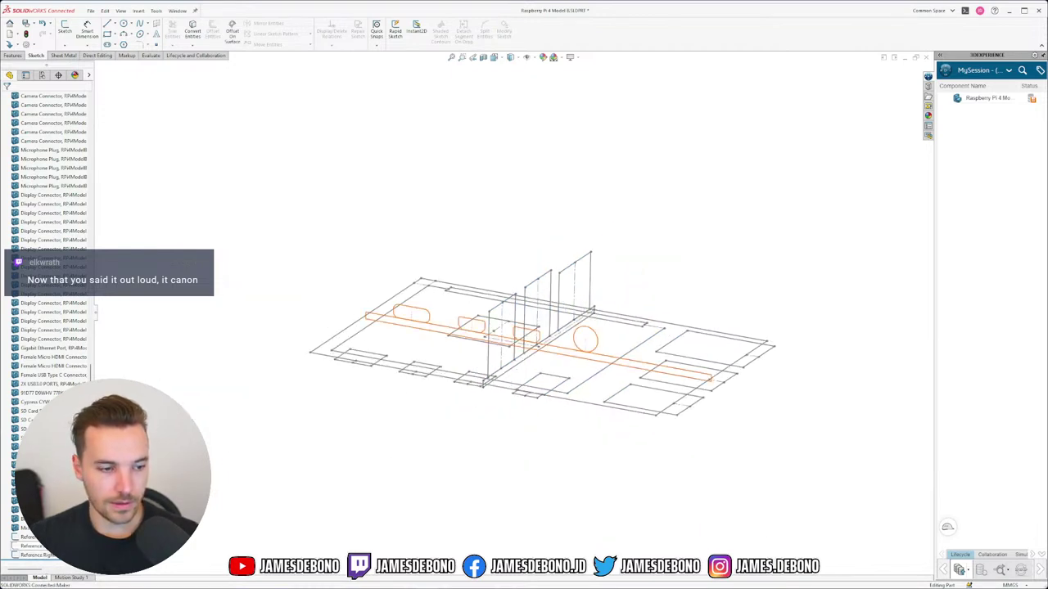
pyautogui.click(35, 546)
pyautogui.click(33, 537)
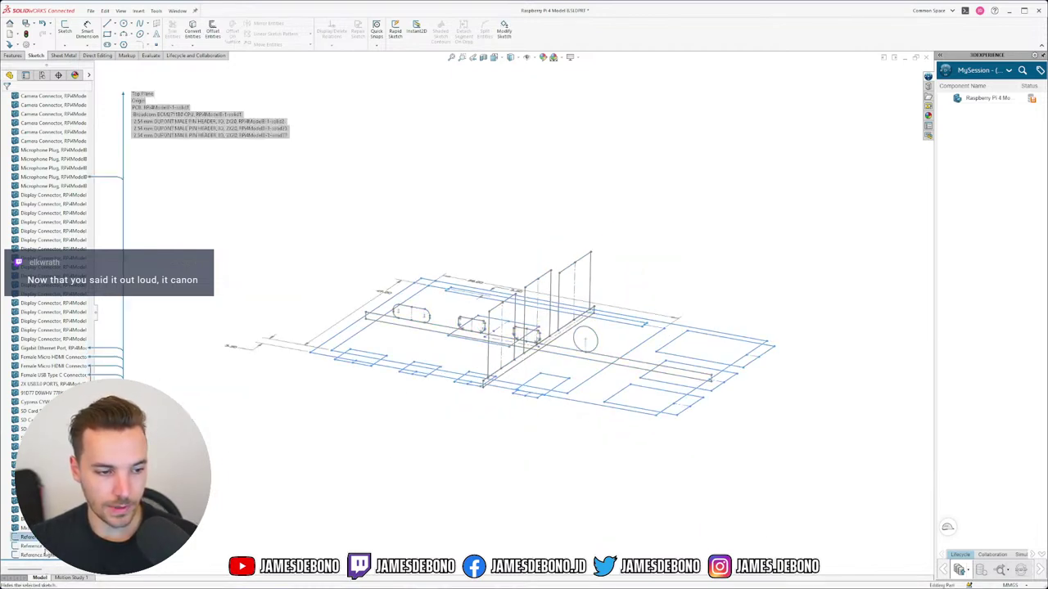
pyautogui.click(50, 514)
# Open the Reference Right sketch for editing and show the top-view reference sketch again.
pyautogui.click(41, 555)
pyautogui.click(51, 524)
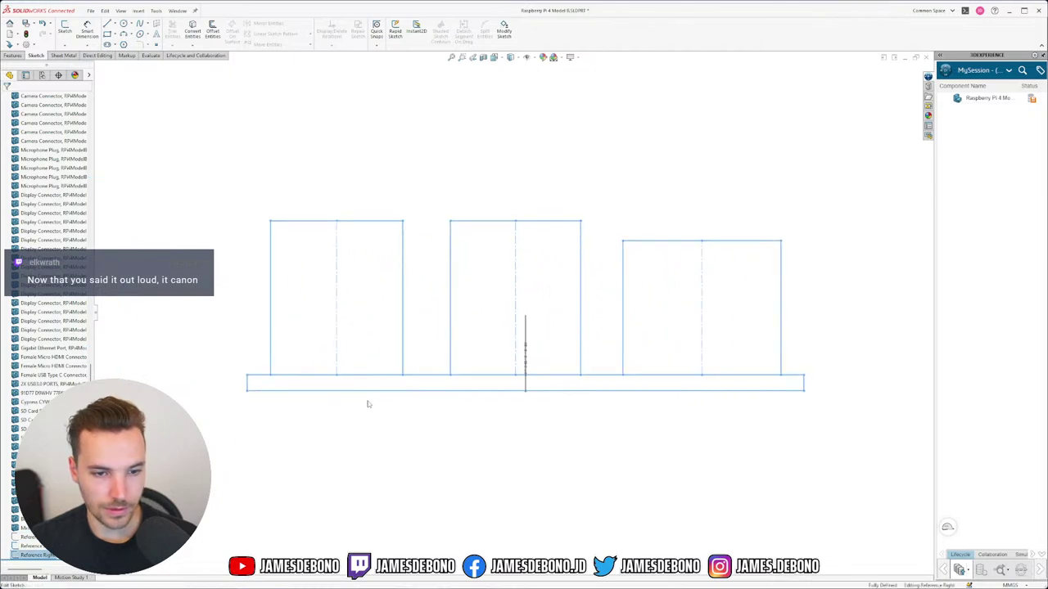
pyautogui.moveTo(348, 412)
pyautogui.mouseDown(button='middle')
pyautogui.moveTo(387, 398)
pyautogui.moveTo(407, 447)
pyautogui.mouseUp(button='middle')
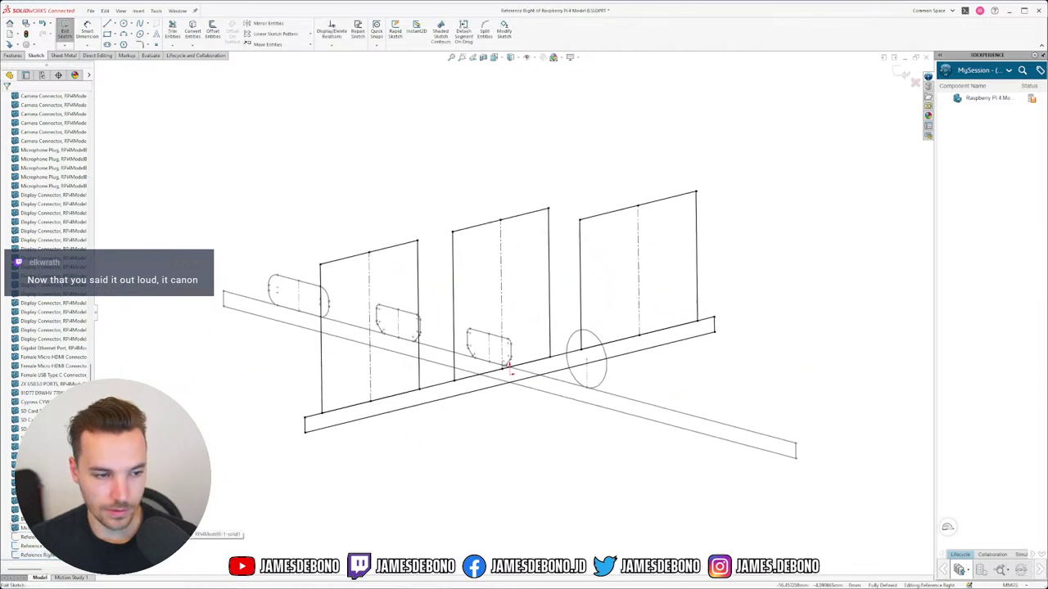
pyautogui.click(32, 537)
pyautogui.click(51, 514)
pyautogui.scroll(4, 313, 447)
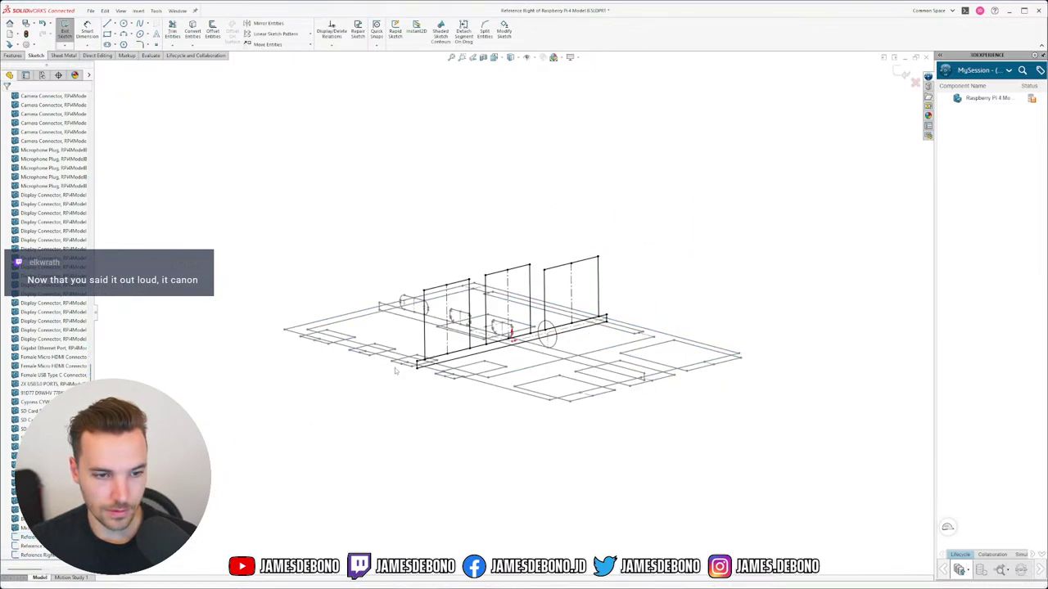
pyautogui.scroll(-5, 395, 371)
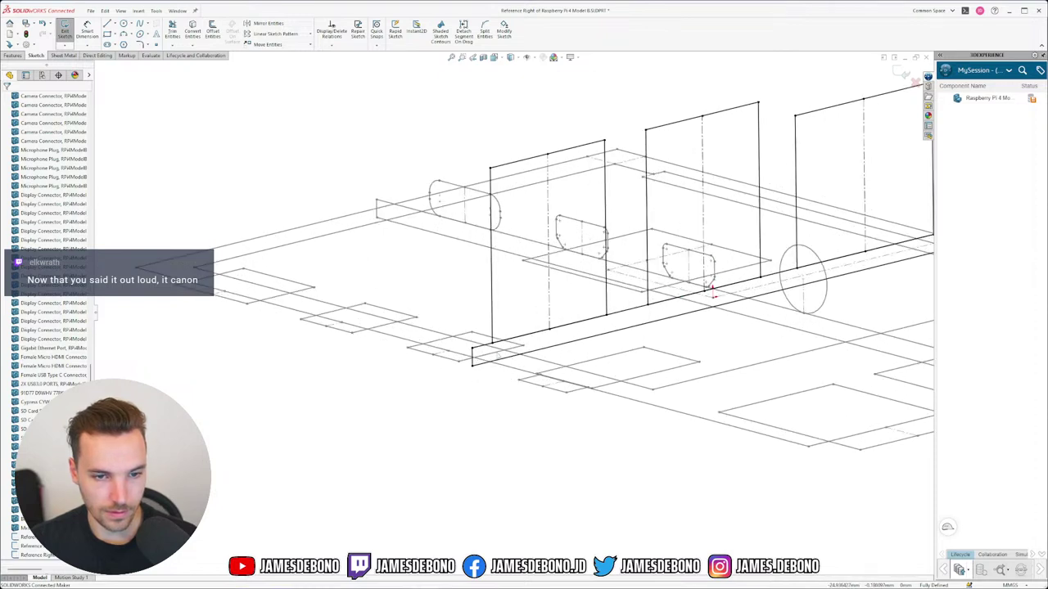
# Delete both coincident relations from the upper corner of the board's side profile at the end beside the USB 2.0 rectangle.
pyautogui.click(484, 350)
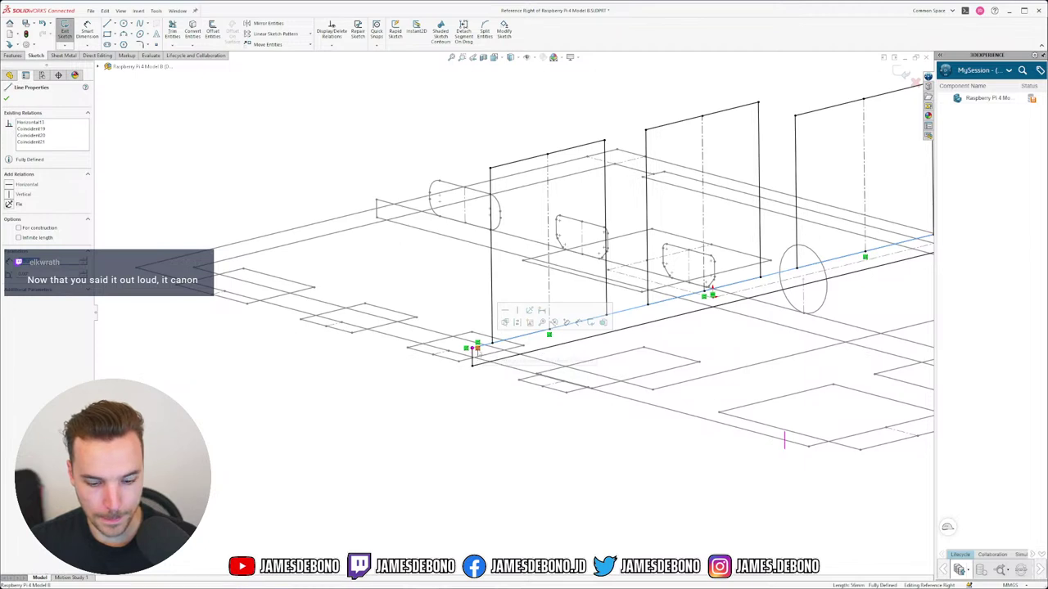
pyautogui.press('Escape')
pyautogui.click(472, 350)
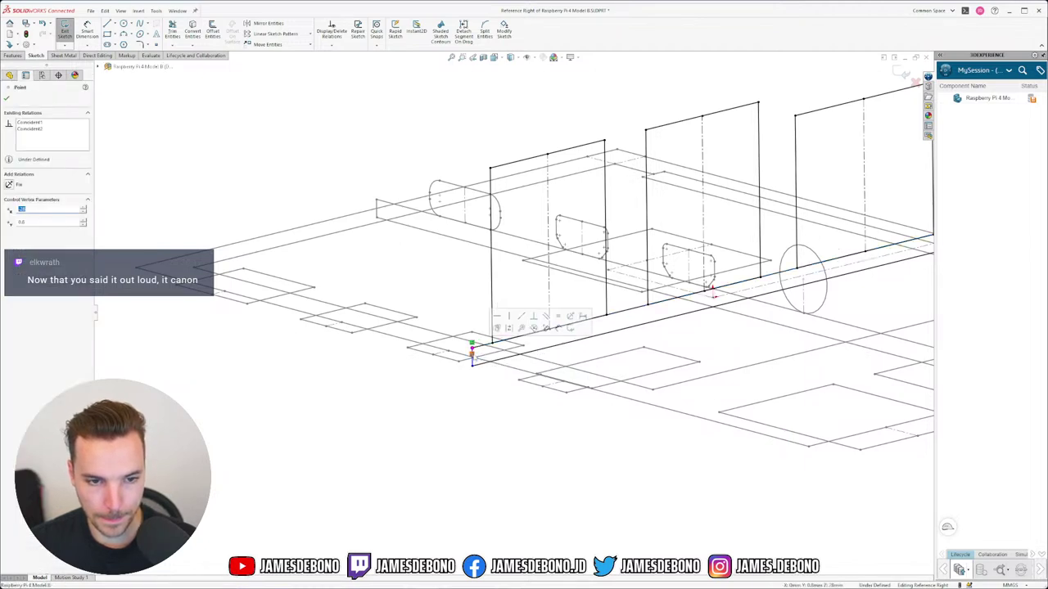
pyautogui.click(473, 354)
pyautogui.press('Delete')
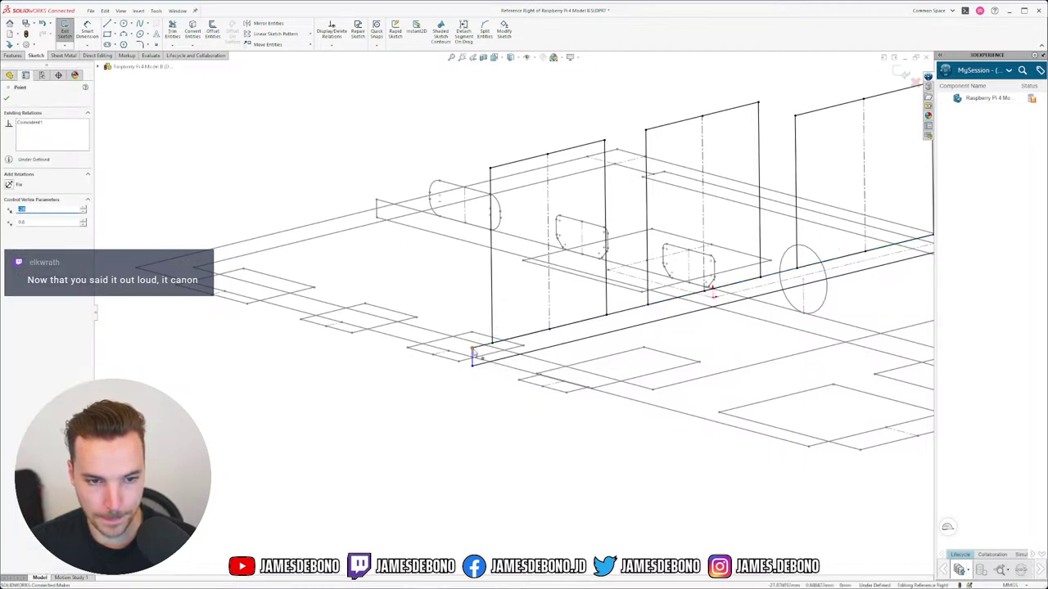
pyautogui.click(472, 348)
pyautogui.click(472, 353)
pyautogui.press('Delete')
# Remove the coincident relation from the board profile's lower corner at the Ethernet end and pull that corner slightly outward.
pyautogui.scroll(4, 571, 337)
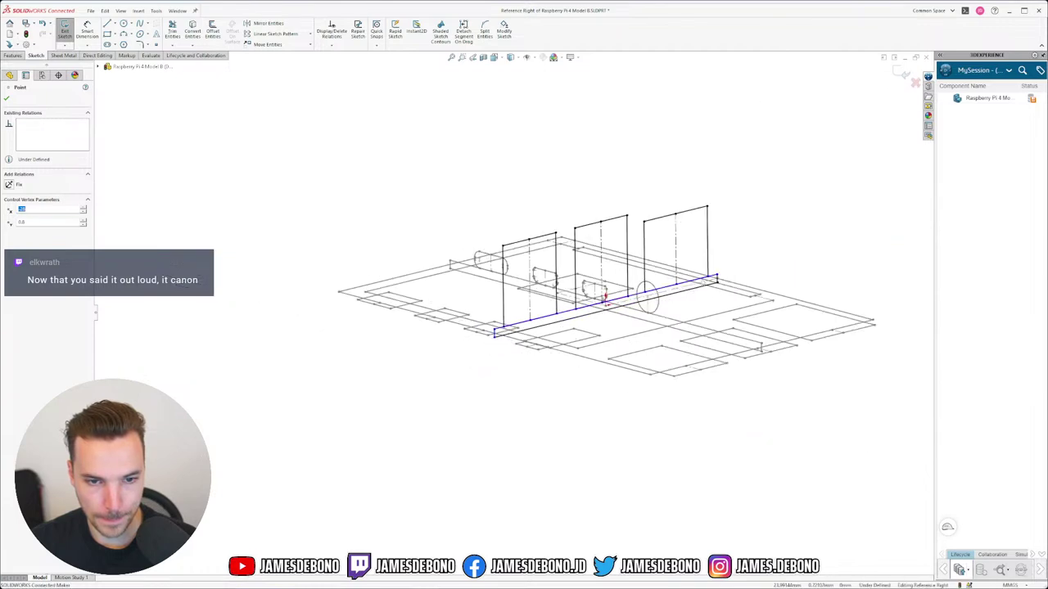
pyautogui.scroll(-3, 741, 280)
pyautogui.click(685, 300)
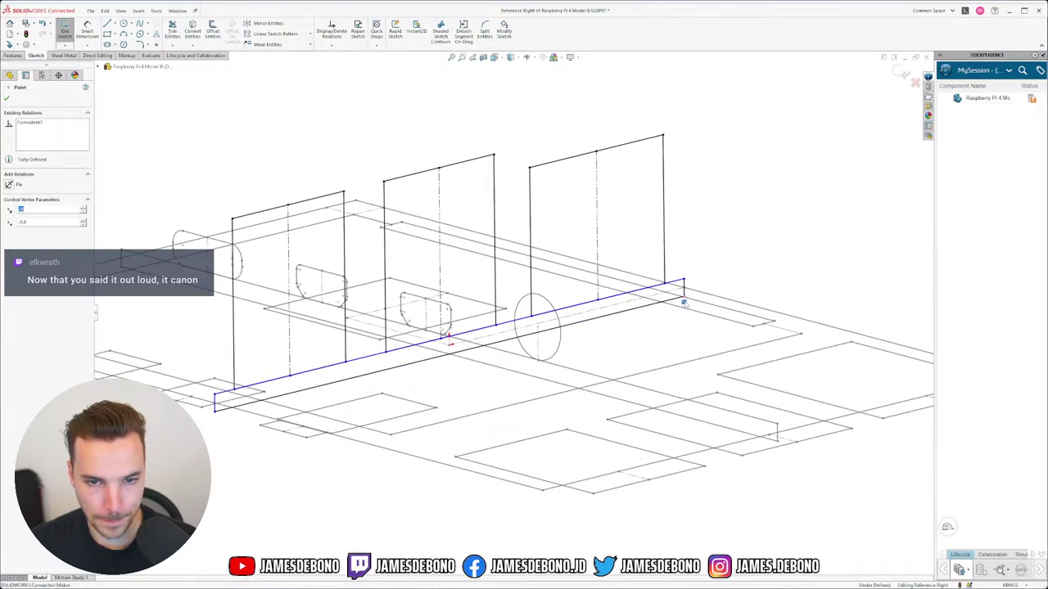
pyautogui.click(686, 302)
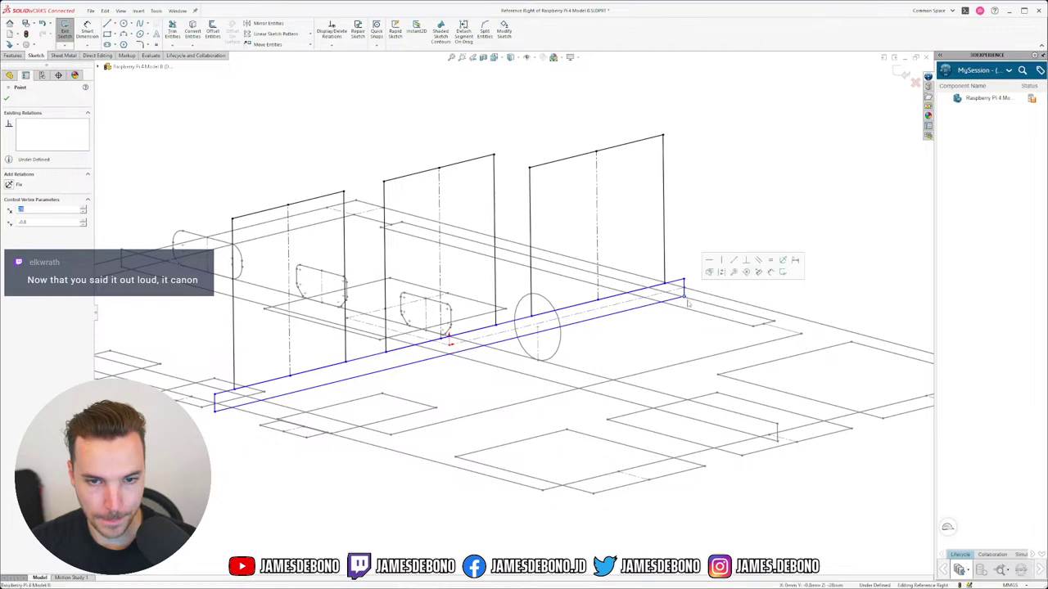
pyautogui.moveTo(684, 297); pyautogui.dragTo(693, 305)
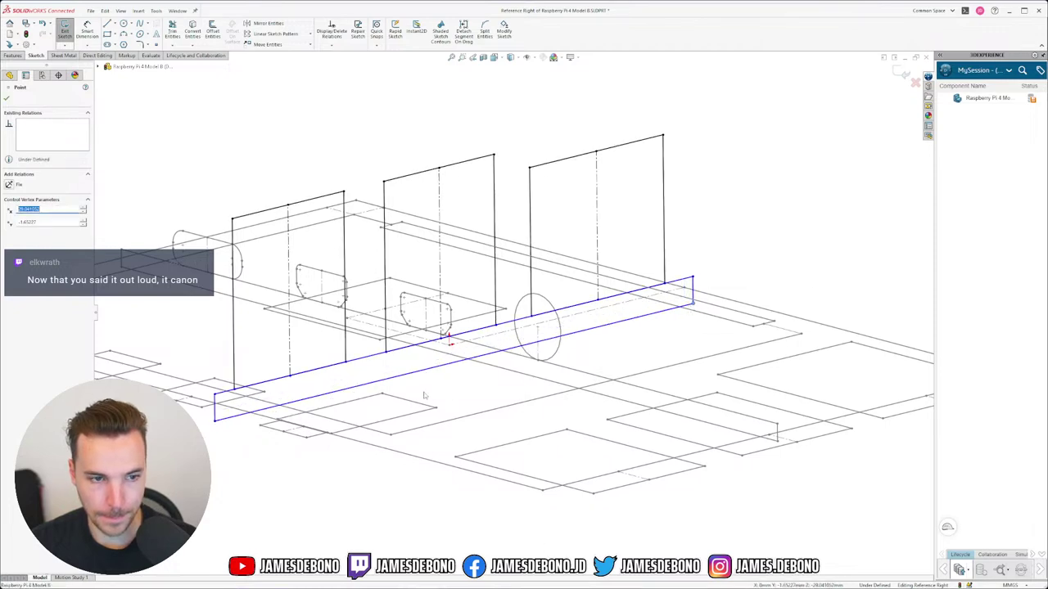
# Make the side profile's short edge, at the end opposite the pulled-out corner, coincident with the board outline's corner point in the Reference Top sketch.
pyautogui.scroll(2, 270, 397)
pyautogui.scroll(-2, 392, 364)
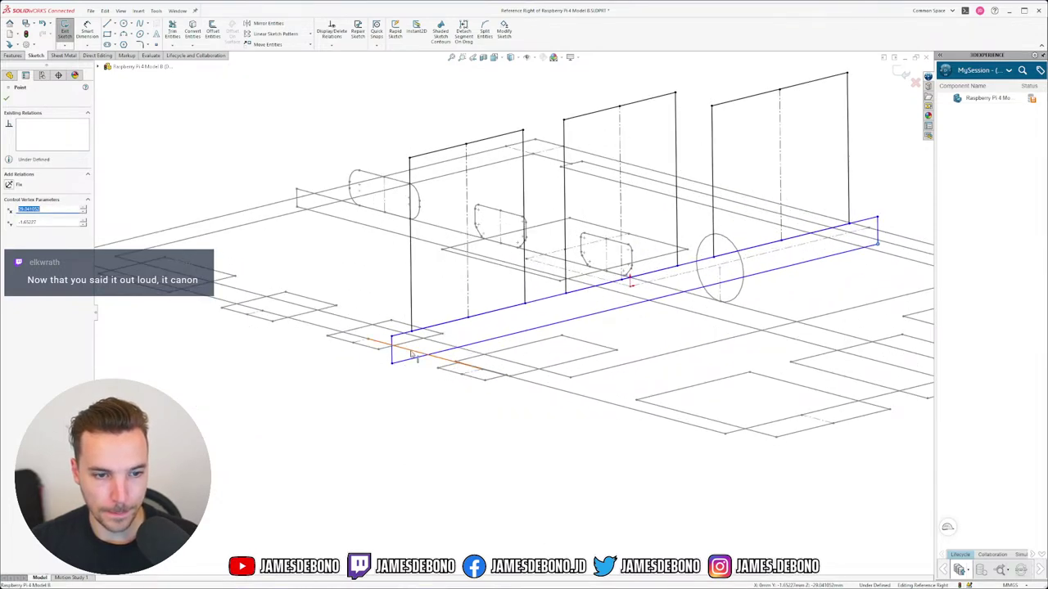
pyautogui.click(397, 366)
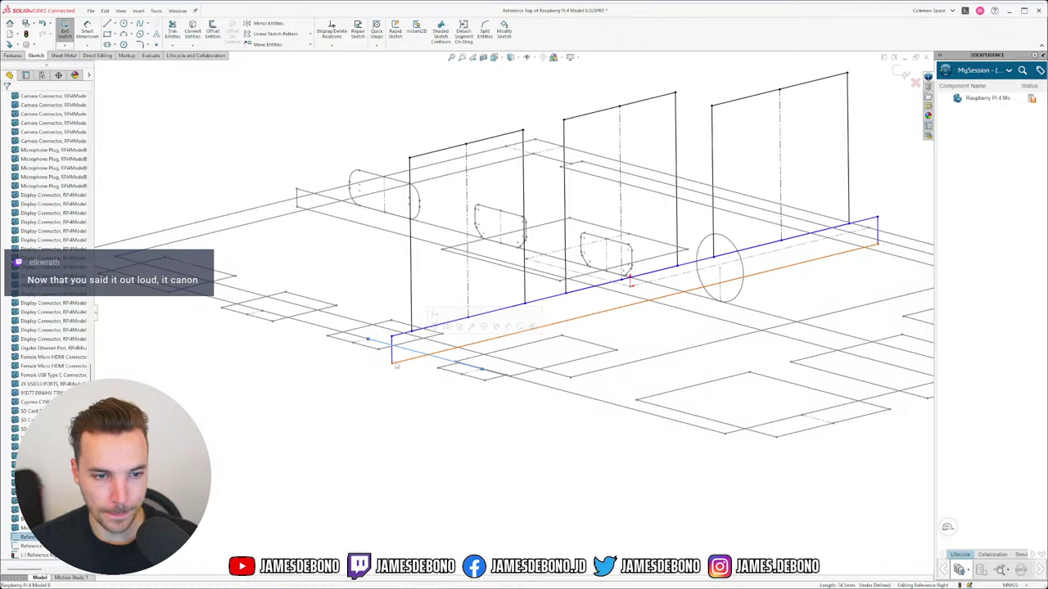
pyautogui.click(723, 434)
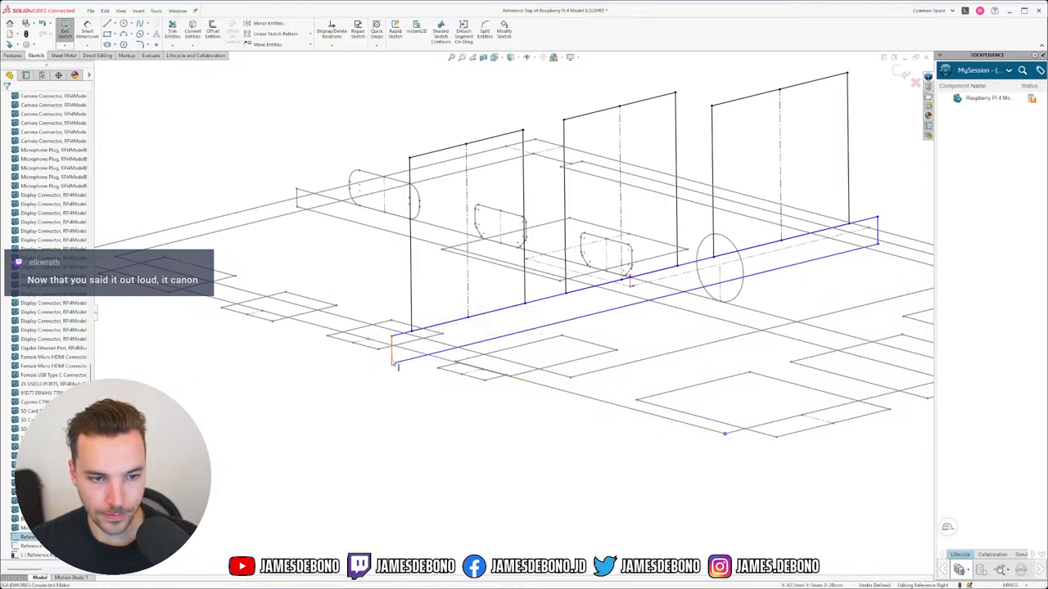
pyautogui.keyDown('ctrl'); pyautogui.click(396, 365); pyautogui.keyUp('ctrl')
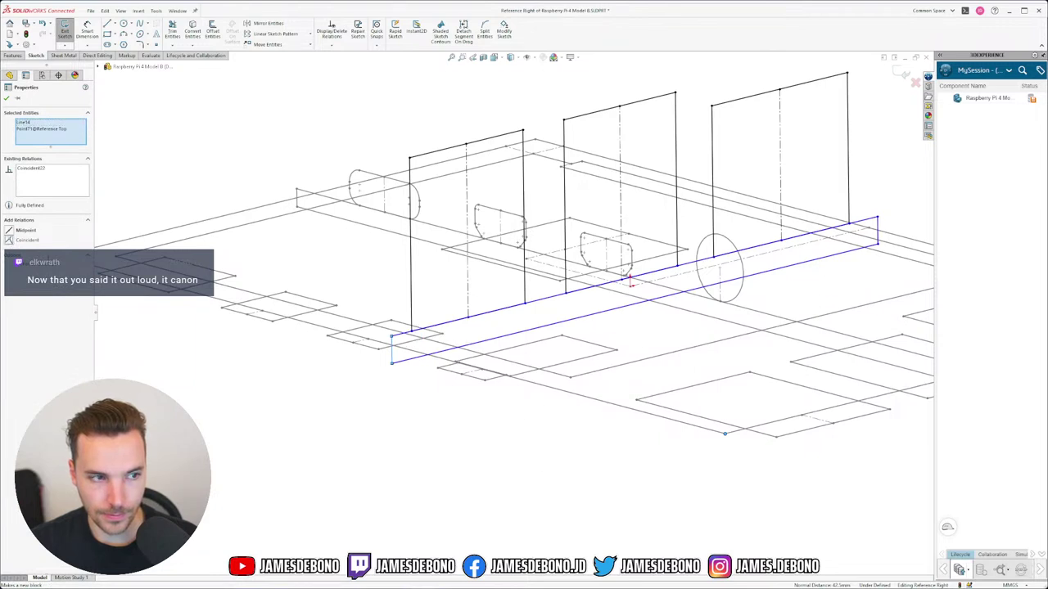
pyautogui.click(243, 363)
# Make the side profile's upper and lower long edges coincident with the matching upper and lower board corner points in the Reference Front sketch.
pyautogui.click(401, 333)
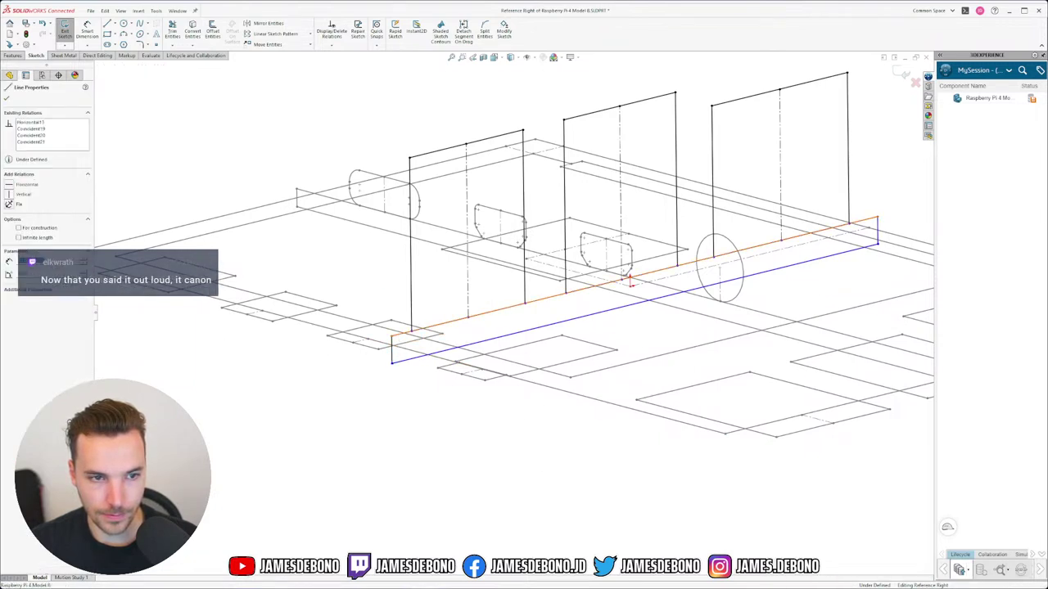
pyautogui.keyDown('ctrl'); pyautogui.click(296, 189); pyautogui.keyUp('ctrl')
pyautogui.click(336, 148)
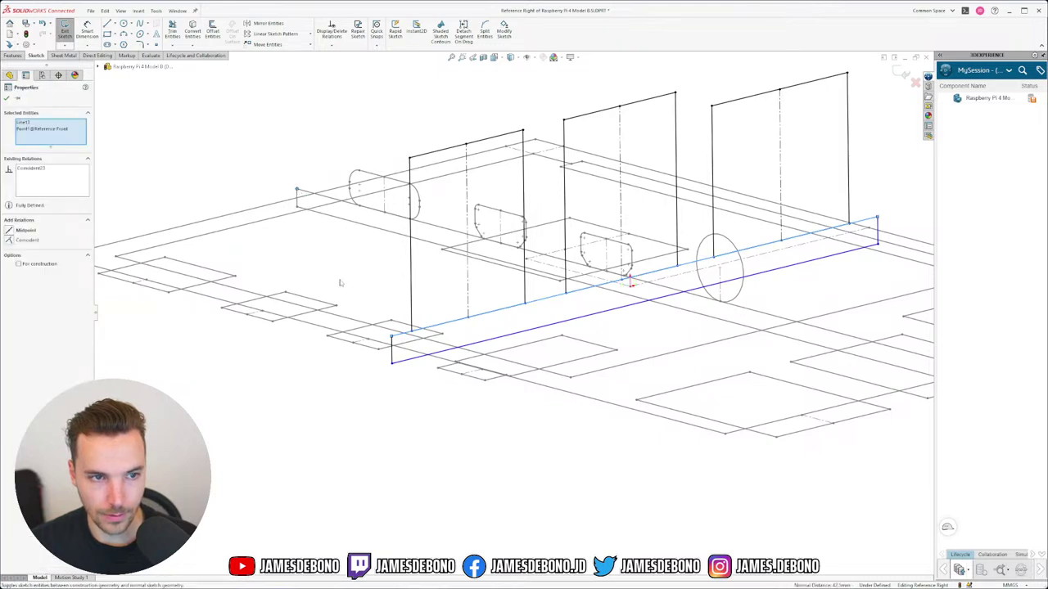
pyautogui.click(396, 406)
pyautogui.click(402, 360)
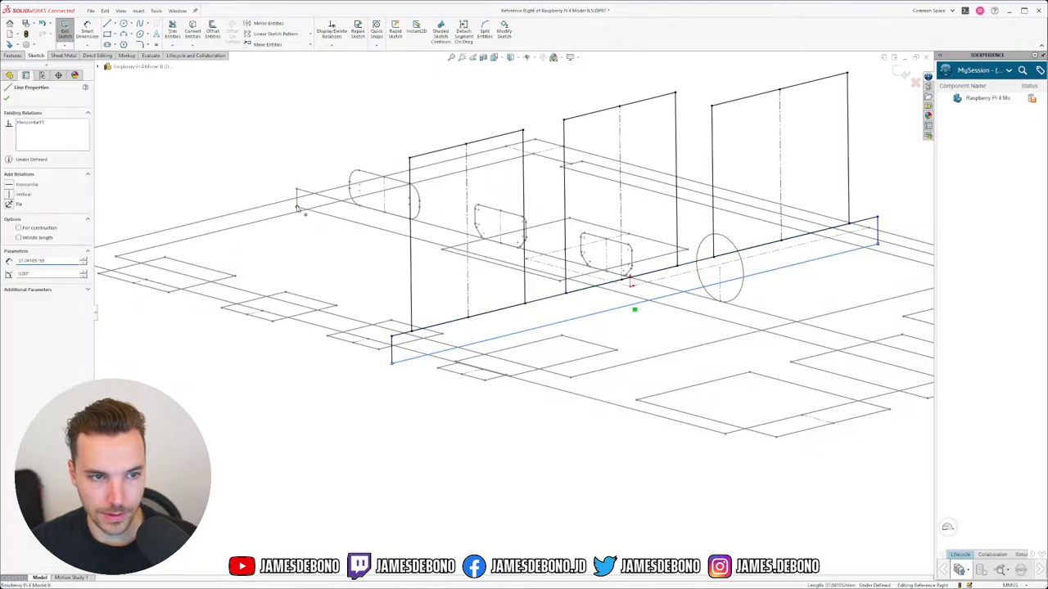
pyautogui.keyDown('ctrl'); pyautogui.click(297, 207); pyautogui.keyUp('ctrl')
pyautogui.click(321, 168)
pyautogui.click(339, 395)
pyautogui.scroll(1, 508, 313)
pyautogui.scroll(-2, 508, 313)
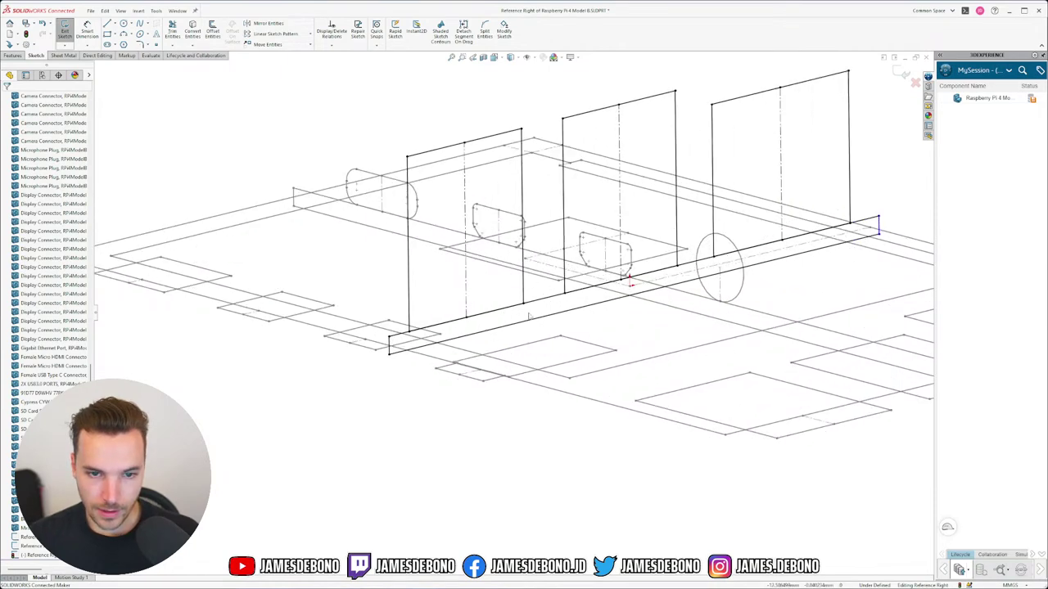
pyautogui.scroll(2, 508, 313)
pyautogui.scroll(-6, 837, 262)
pyautogui.scroll(5, 786, 276)
pyautogui.scroll(-3, 673, 325)
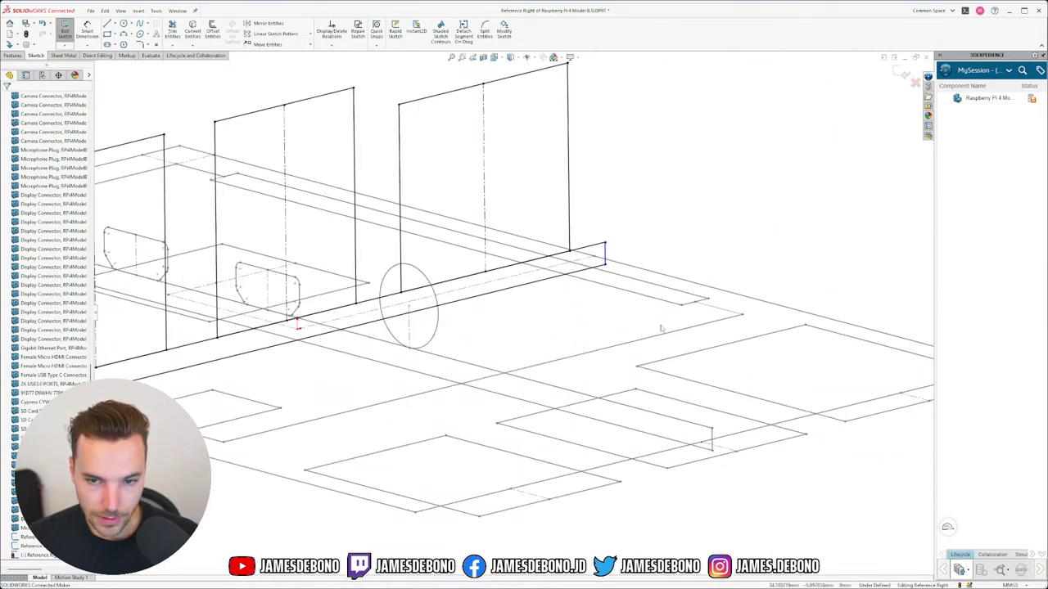
# Make the board rectangle's end line in the Reference Right sketch coincident with the Reference Top corner point, and close the sketch.
pyautogui.scroll(1, 639, 328)
pyautogui.scroll(2, 638, 329)
pyautogui.click(547, 259)
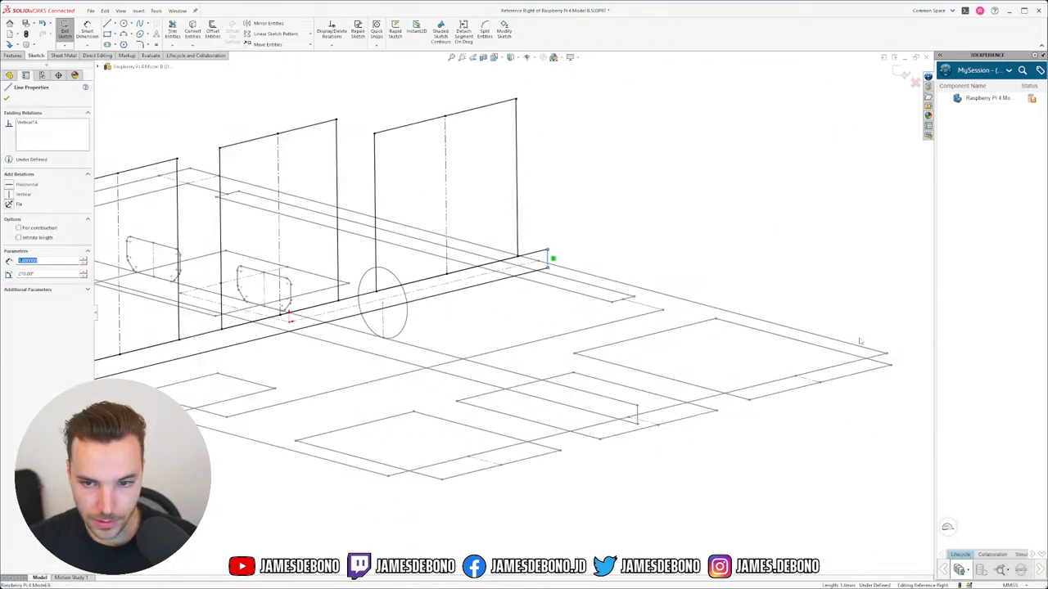
pyautogui.keyDown('ctrl'); pyautogui.click(887, 355); pyautogui.keyUp('ctrl')
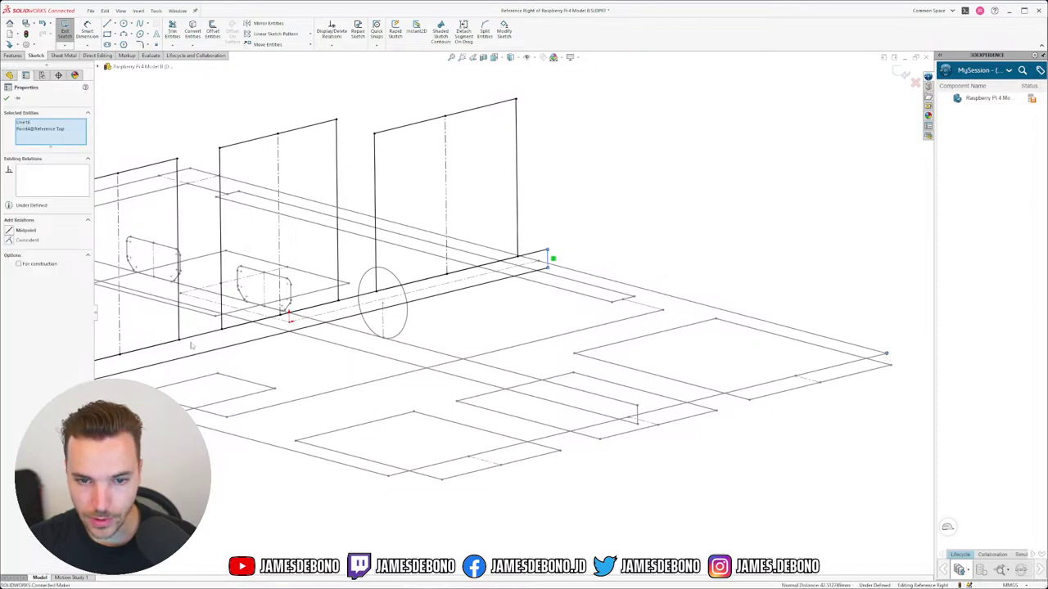
pyautogui.click(11, 242)
pyautogui.click(695, 435)
pyautogui.scroll(5, 392, 379)
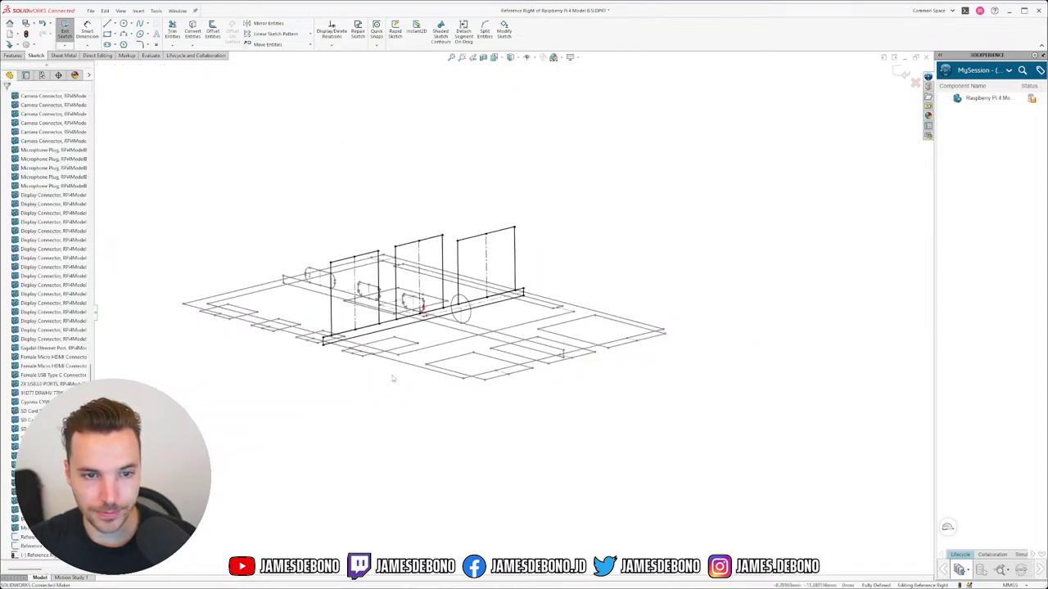
pyautogui.scroll(-4, 243, 302)
pyautogui.scroll(3, 540, 311)
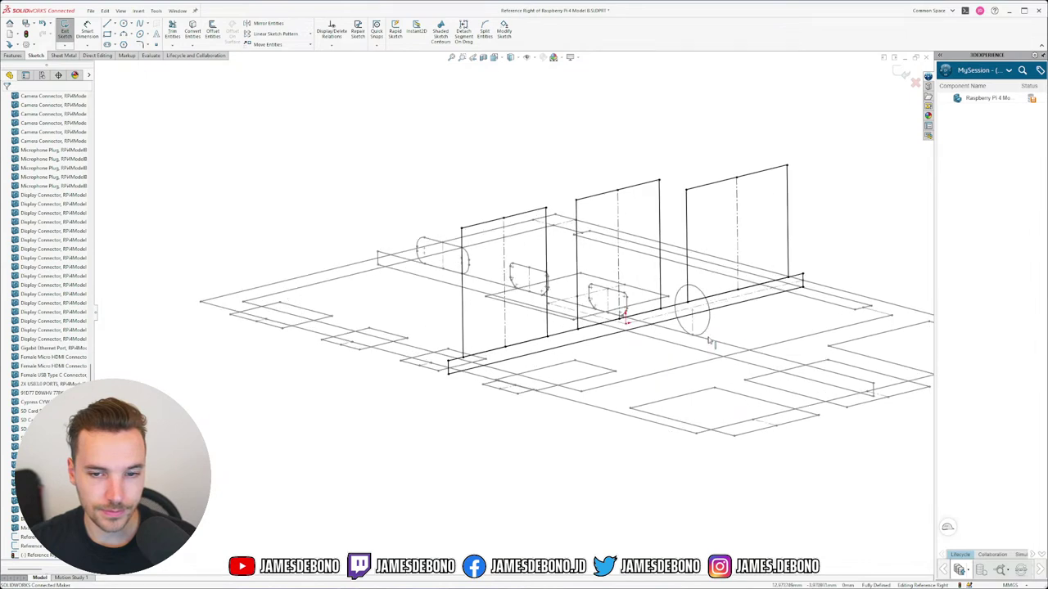
pyautogui.click(901, 72)
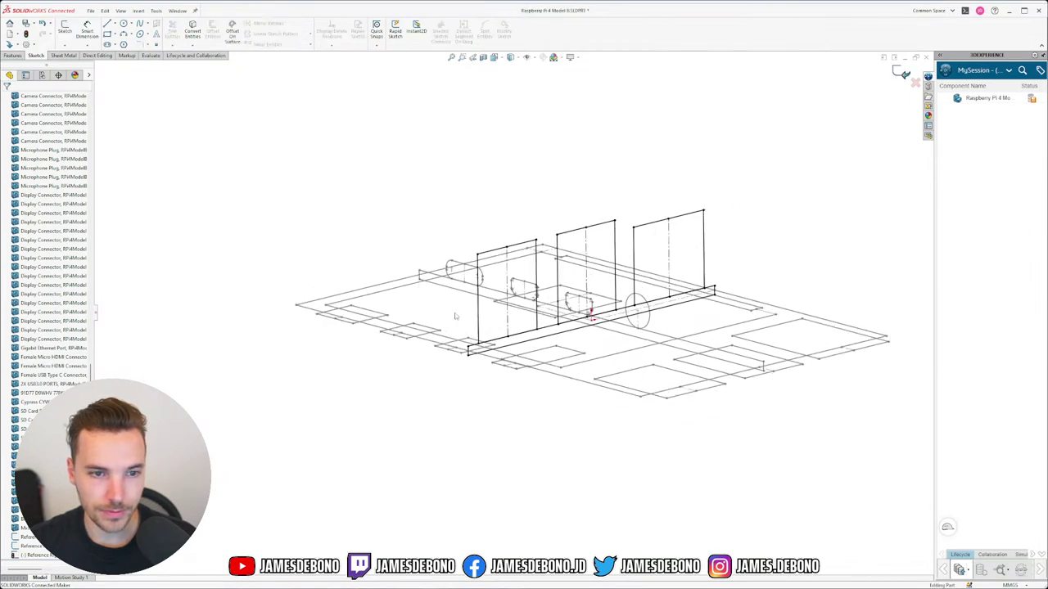
# Open the Reference Front sketch, examine its profiles against the other reference sketches, and close it.
pyautogui.click(33, 546)
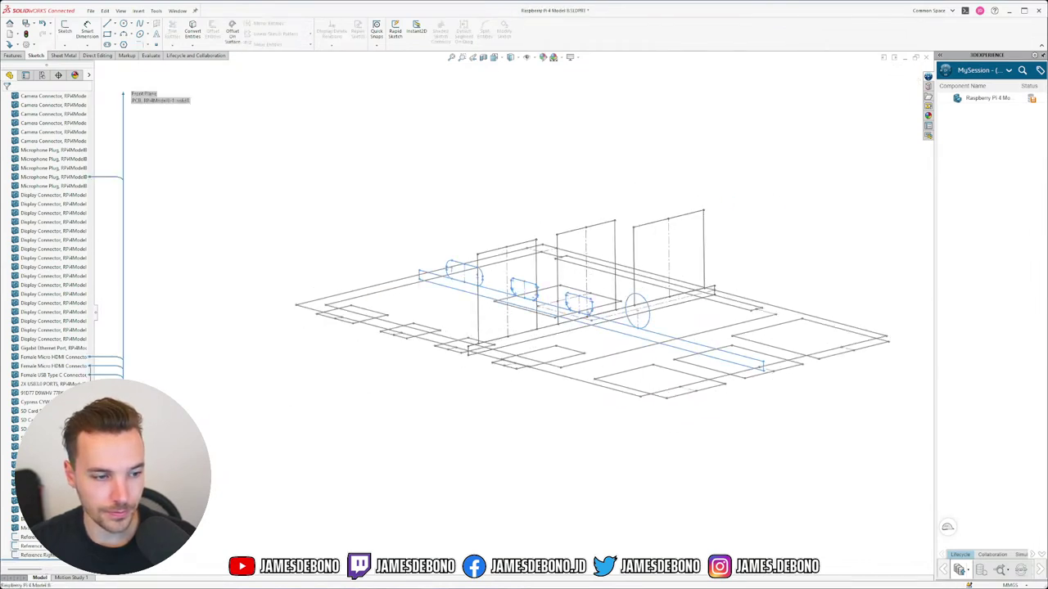
pyautogui.click(432, 404)
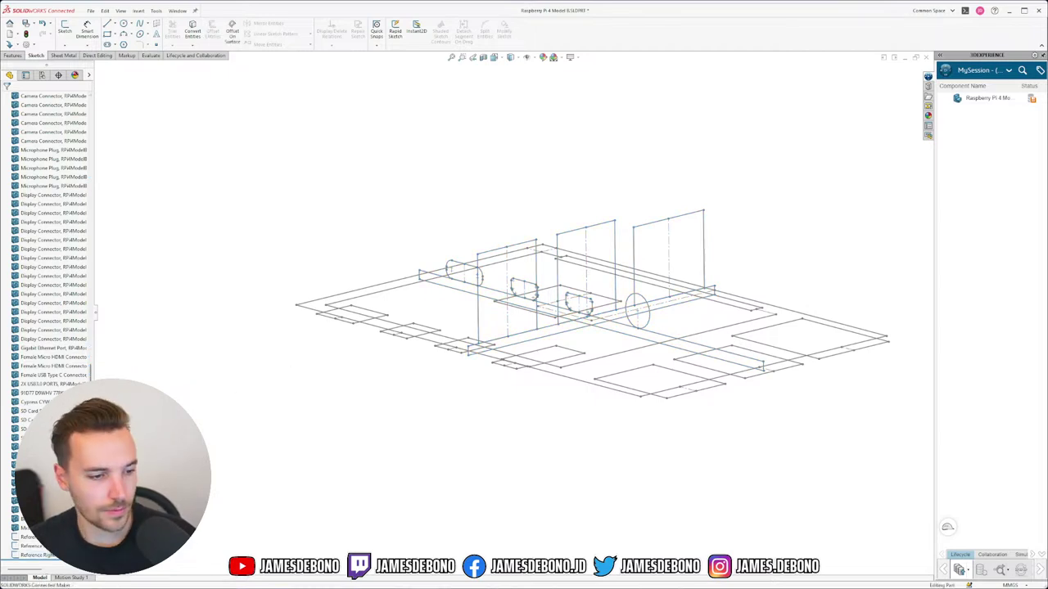
pyautogui.click(32, 555)
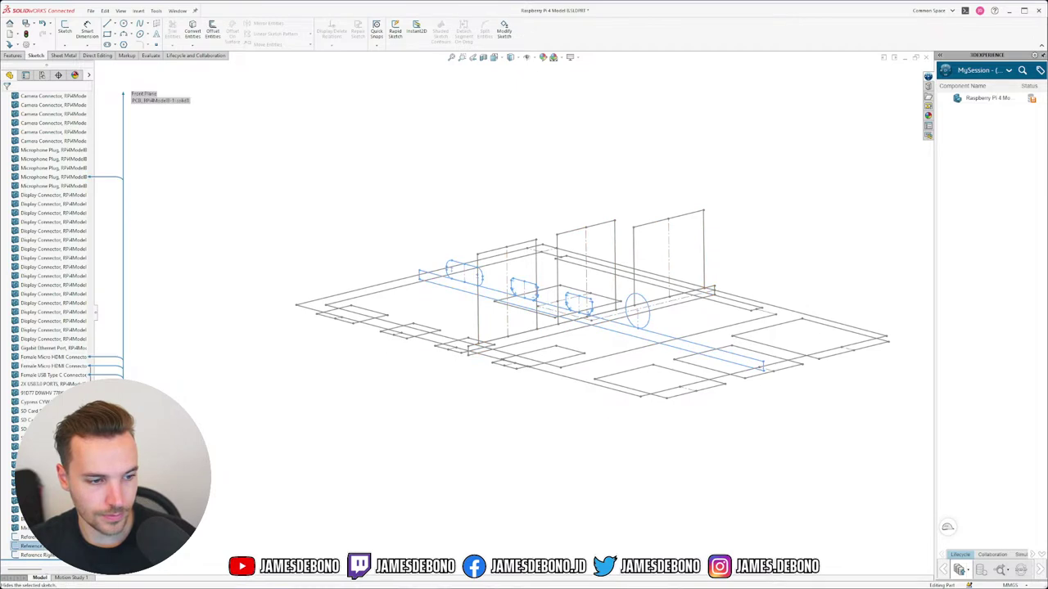
pyautogui.moveTo(429, 255); pyautogui.dragTo(432, 331, button='middle')
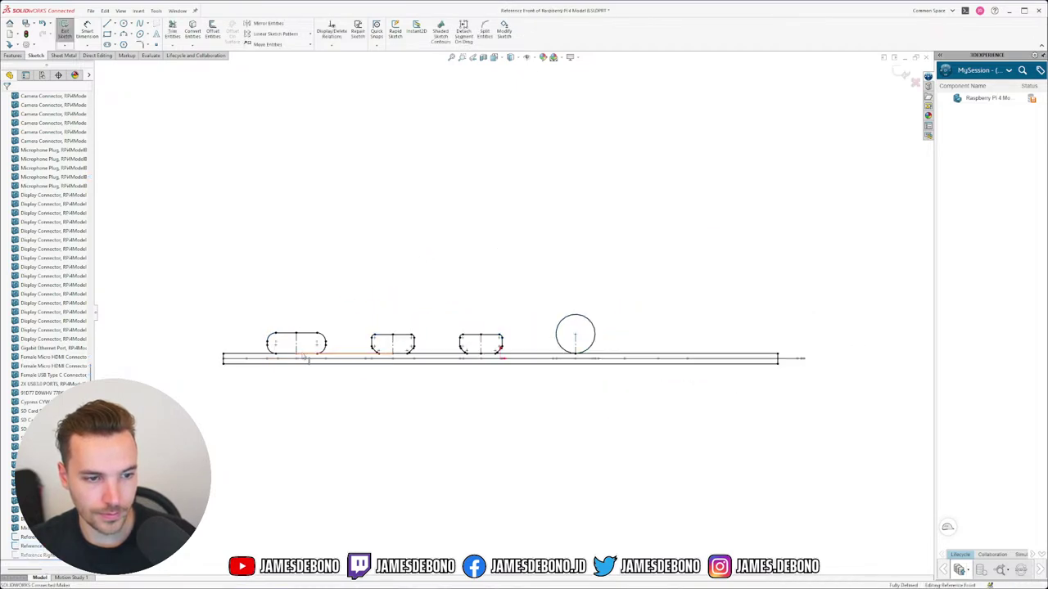
pyautogui.moveTo(306, 358)
pyautogui.mouseDown(button='middle')
pyautogui.moveTo(333, 387)
pyautogui.moveTo(274, 394)
pyautogui.mouseUp(button='middle')
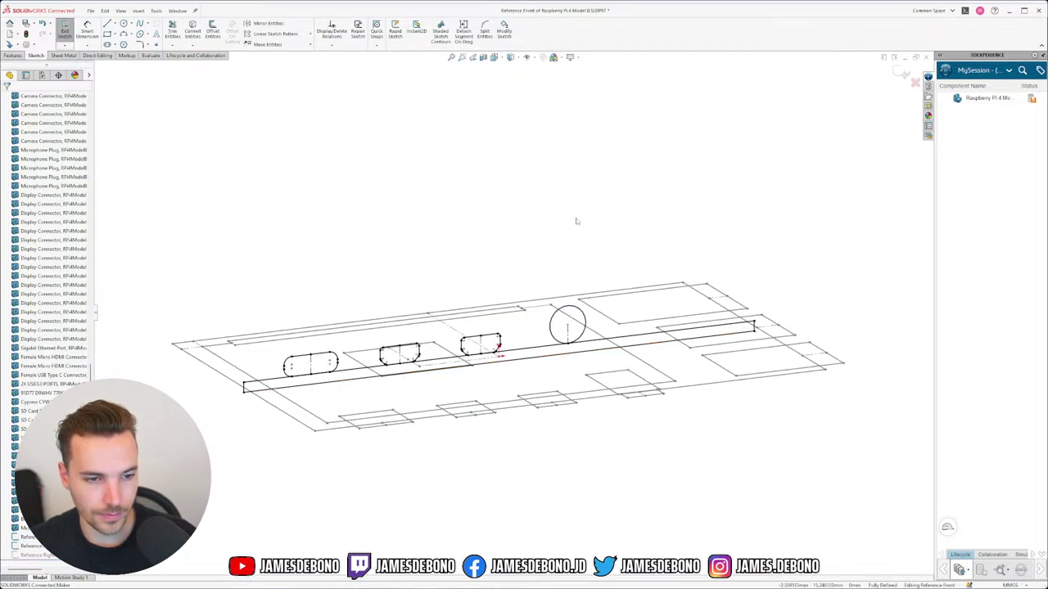
pyautogui.click(900, 74)
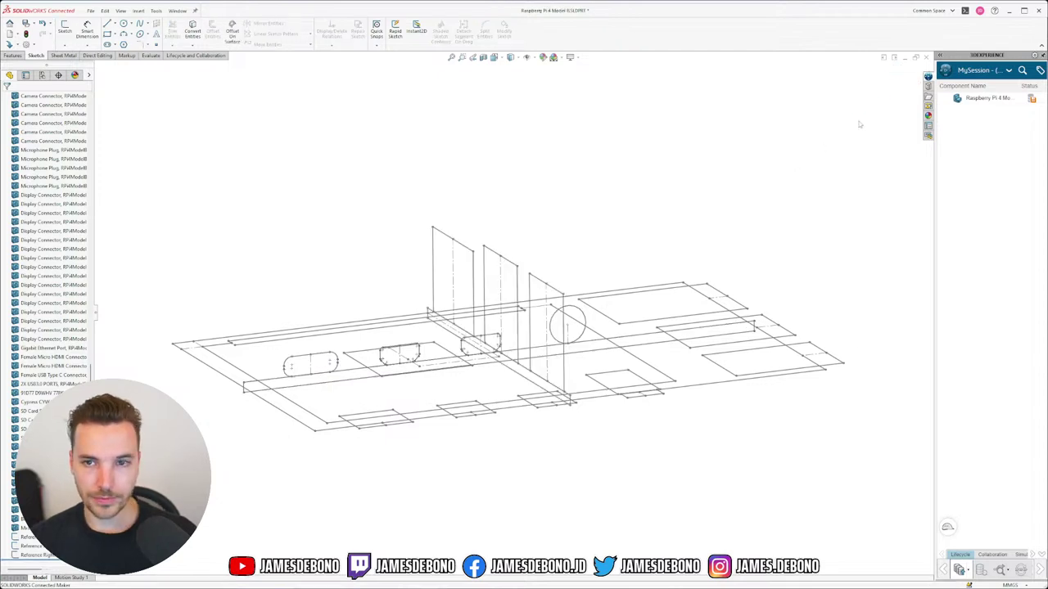
# Copy all entities of the Reference Front sketch and close the sketch.
pyautogui.click(33, 546)
pyautogui.click(51, 516)
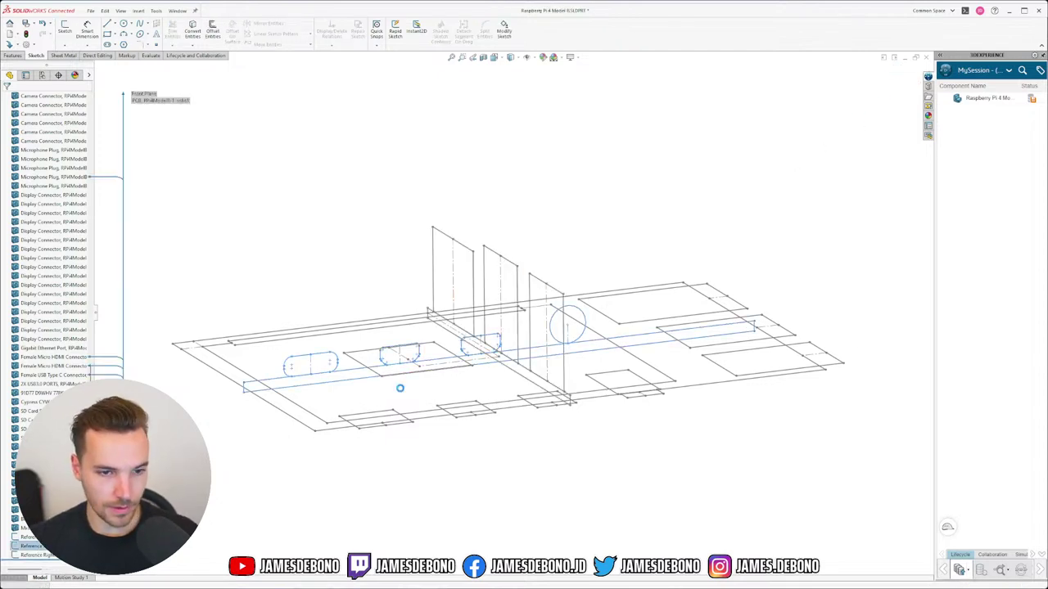
pyautogui.moveTo(841, 215)
pyautogui.mouseDown()
pyautogui.moveTo(811, 248)
pyautogui.moveTo(196, 414)
pyautogui.mouseUp()
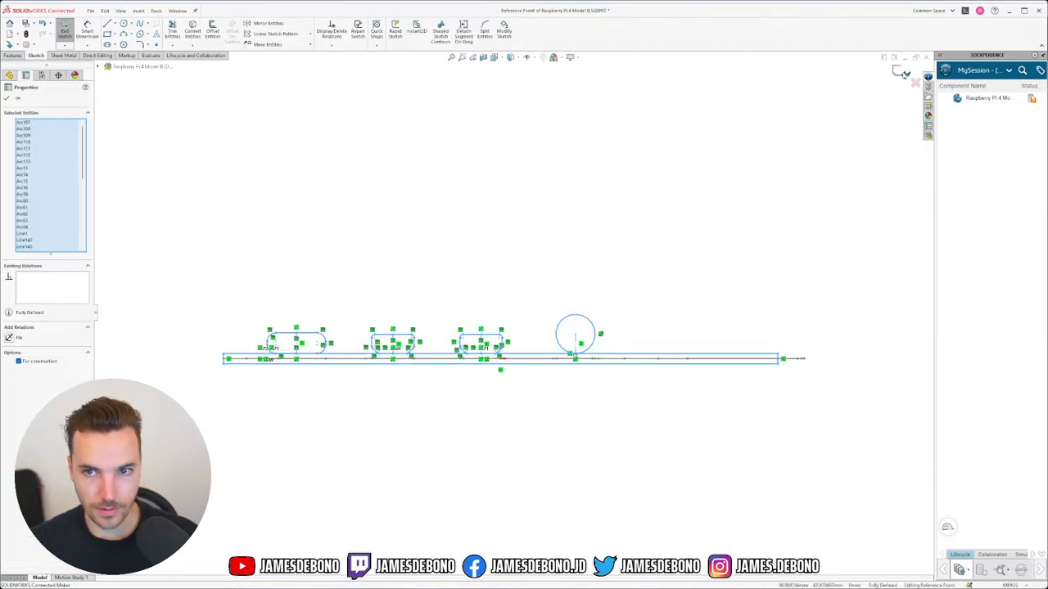
pyautogui.click(900, 72)
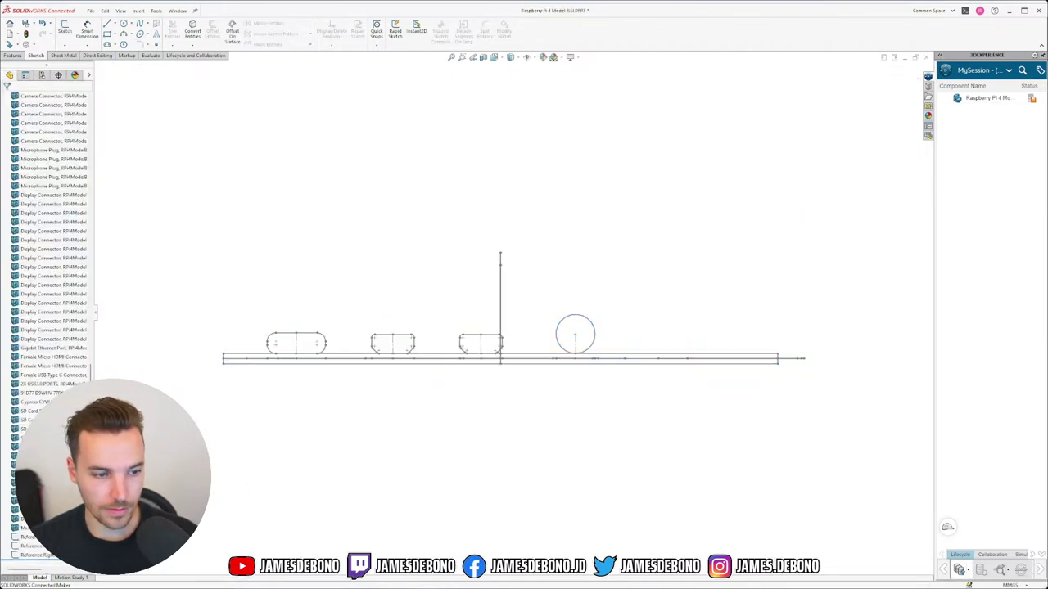
# Edit the Reference Right sketch and split the board rectangle's upper line in the gaps beside the port rectangles.
pyautogui.click(40, 554)
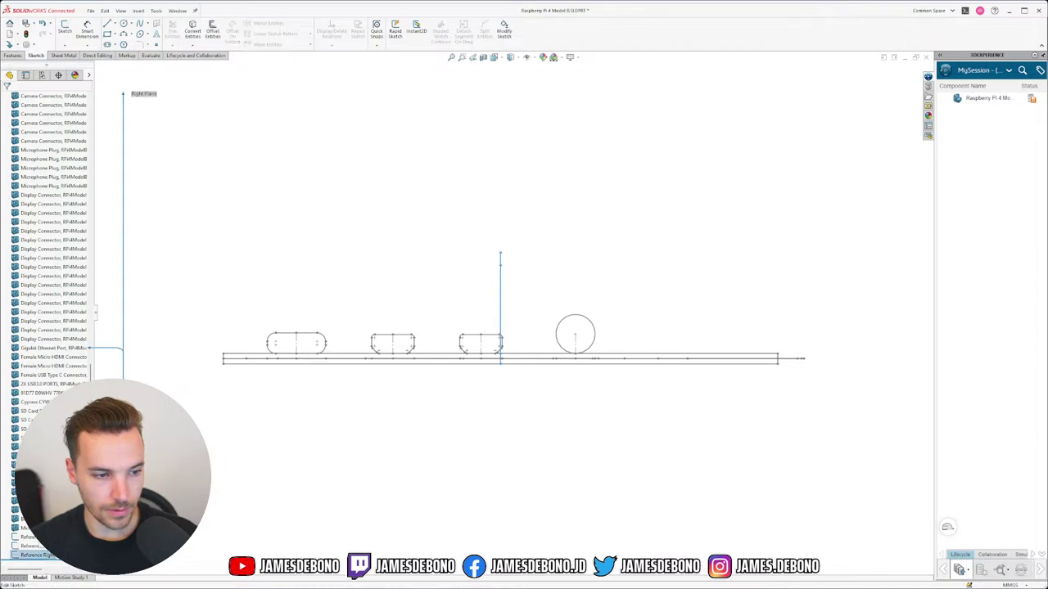
pyautogui.click(51, 525)
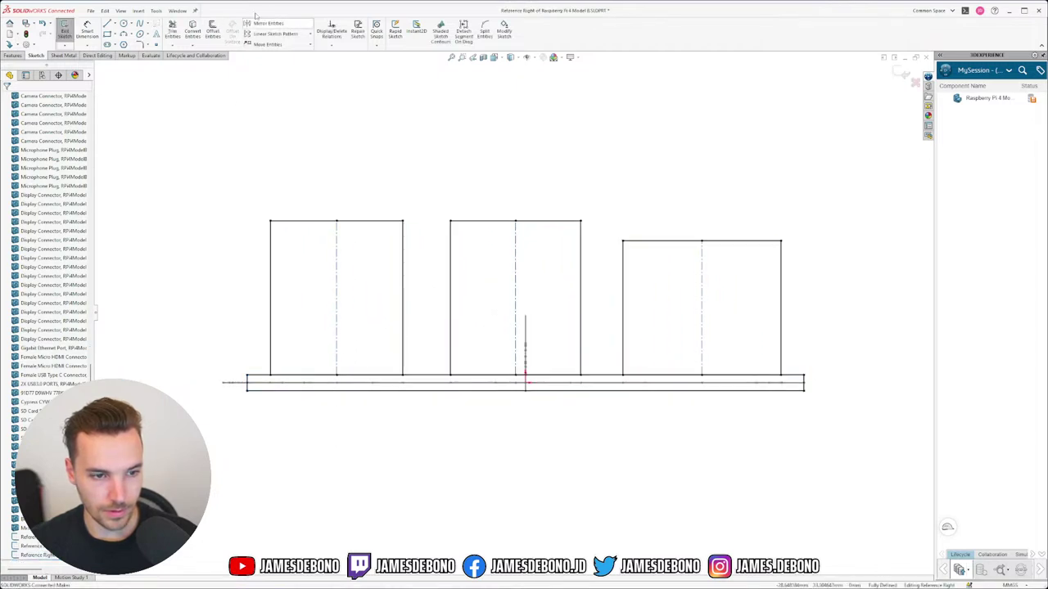
pyautogui.click(485, 31)
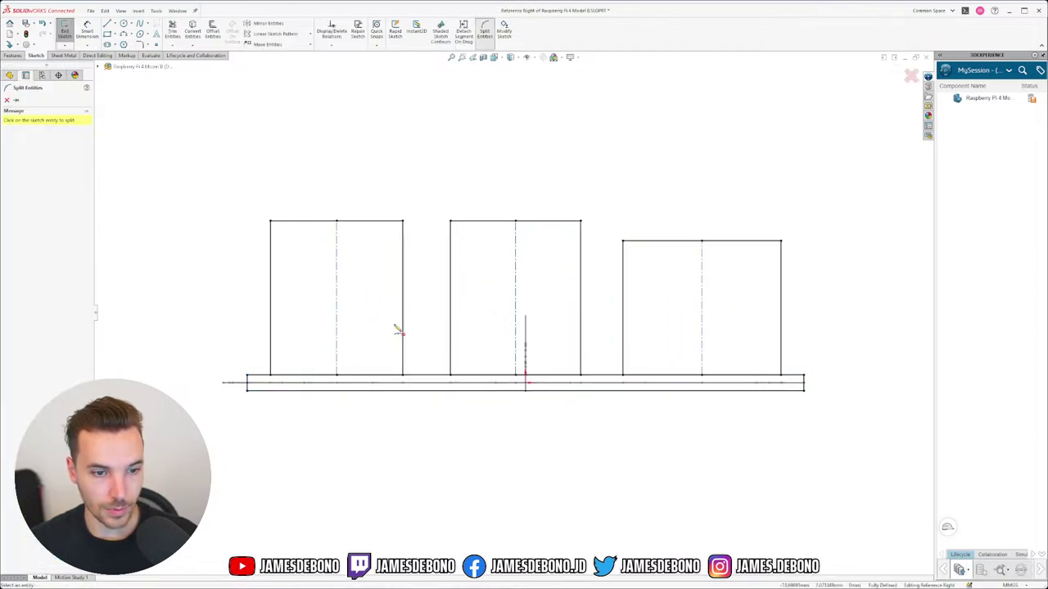
pyautogui.click(417, 377)
pyautogui.click(593, 376)
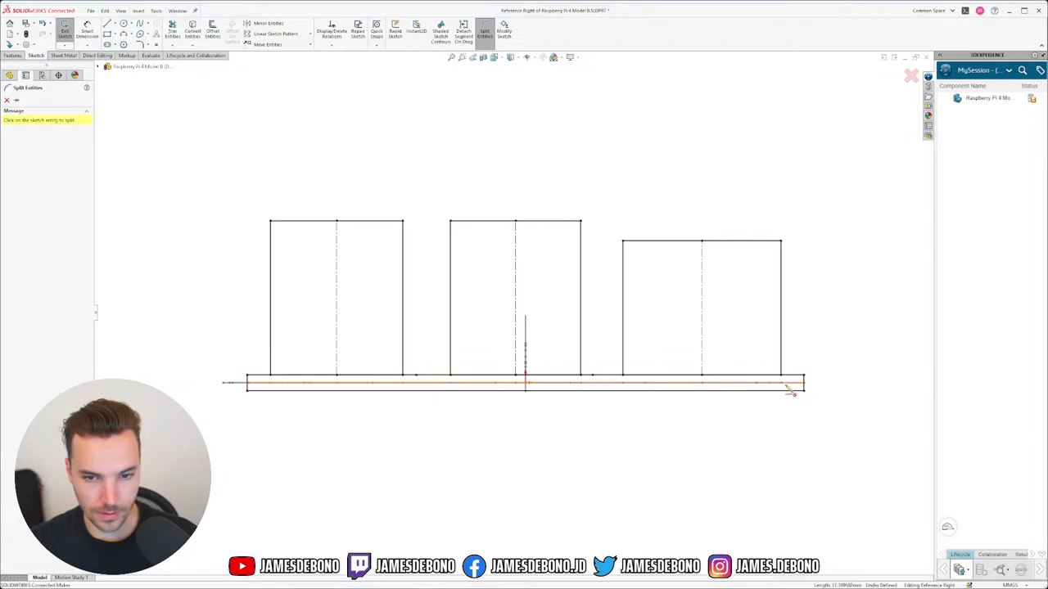
pyautogui.press('Escape')
pyautogui.press('Return')
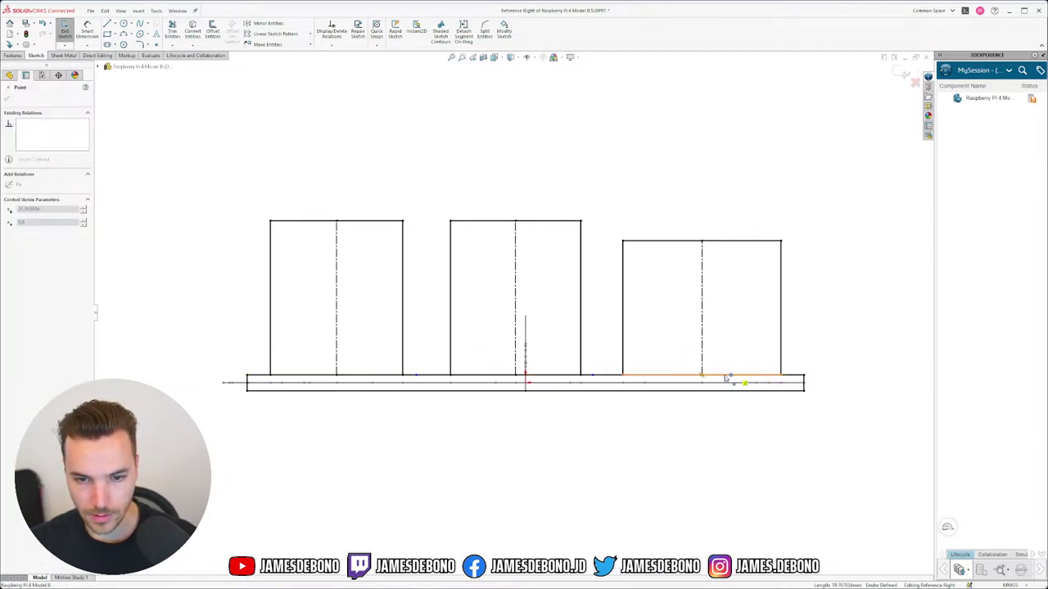
# Snap the split points onto the bottom midpoints of the port rectangles and close the Reference Right sketch.
pyautogui.press('Escape')
pyautogui.moveTo(593, 376); pyautogui.dragTo(514, 376)
pyautogui.moveTo(416, 376); pyautogui.dragTo(335, 376)
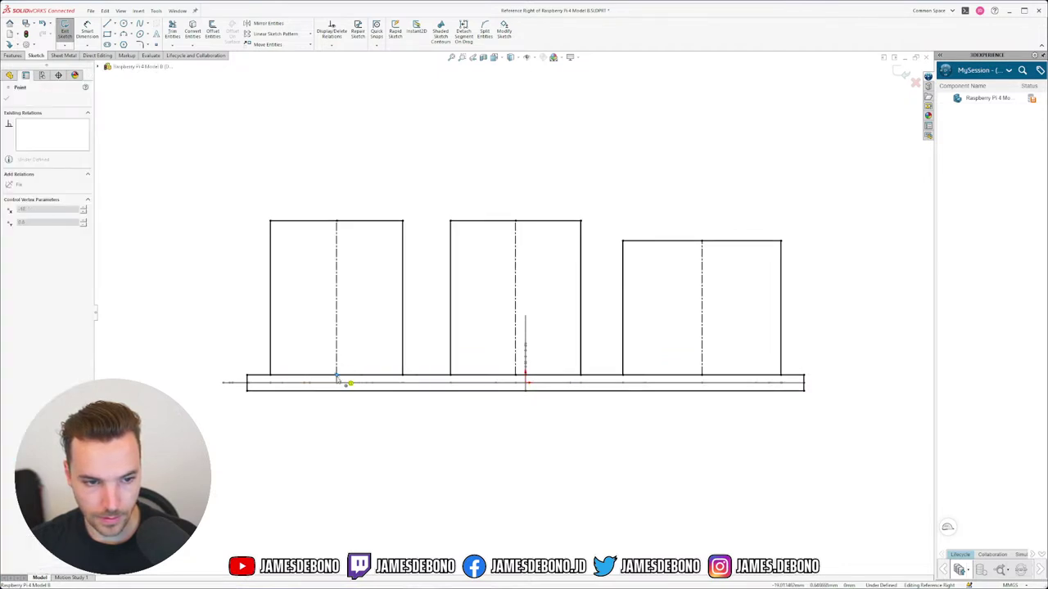
pyautogui.press('Escape')
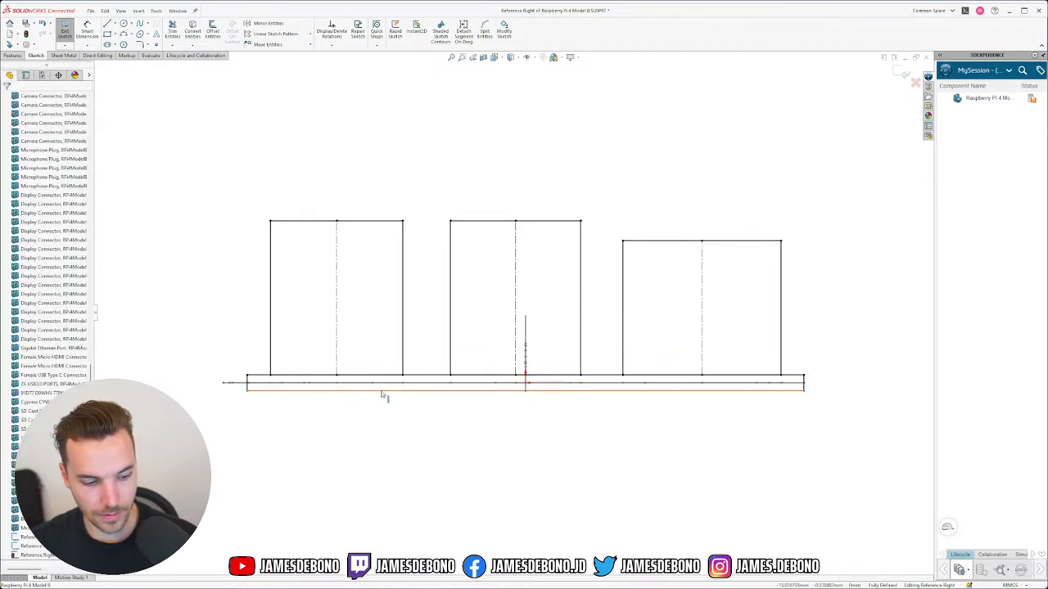
pyautogui.click(901, 74)
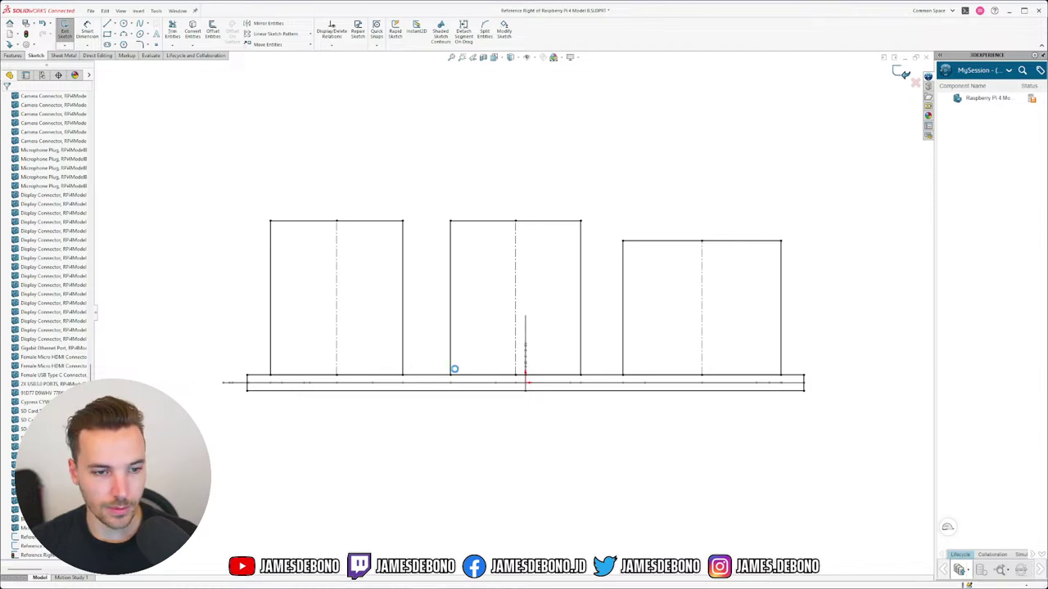
# Switch to the 0.1_LDM-SK part document.
pyautogui.moveTo(415, 369); pyautogui.dragTo(570, 391, button='middle')
pyautogui.press('f')
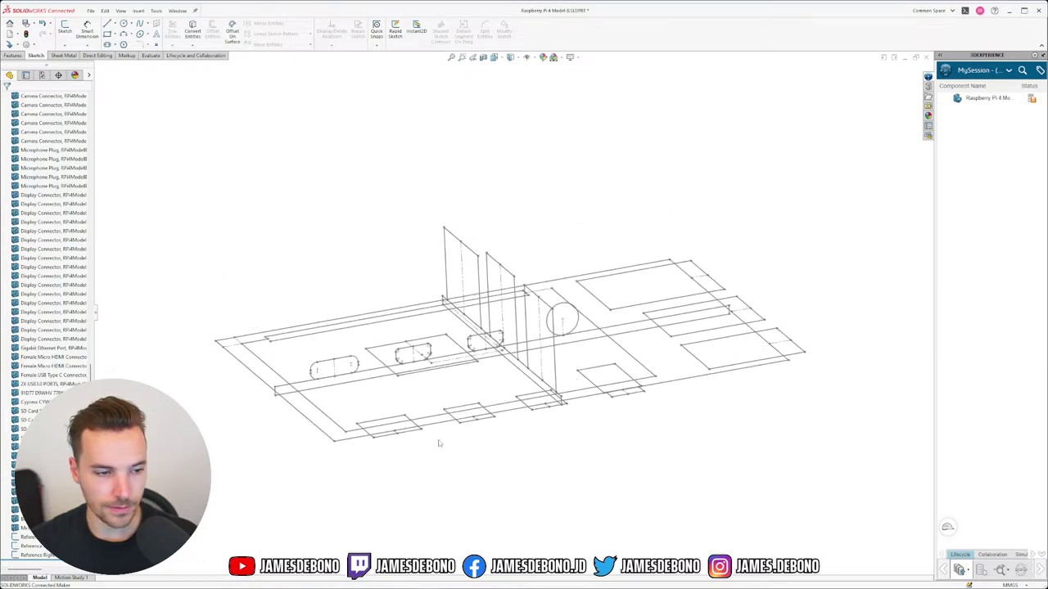
pyautogui.moveTo(476, 383); pyautogui.dragTo(449, 409, button='middle')
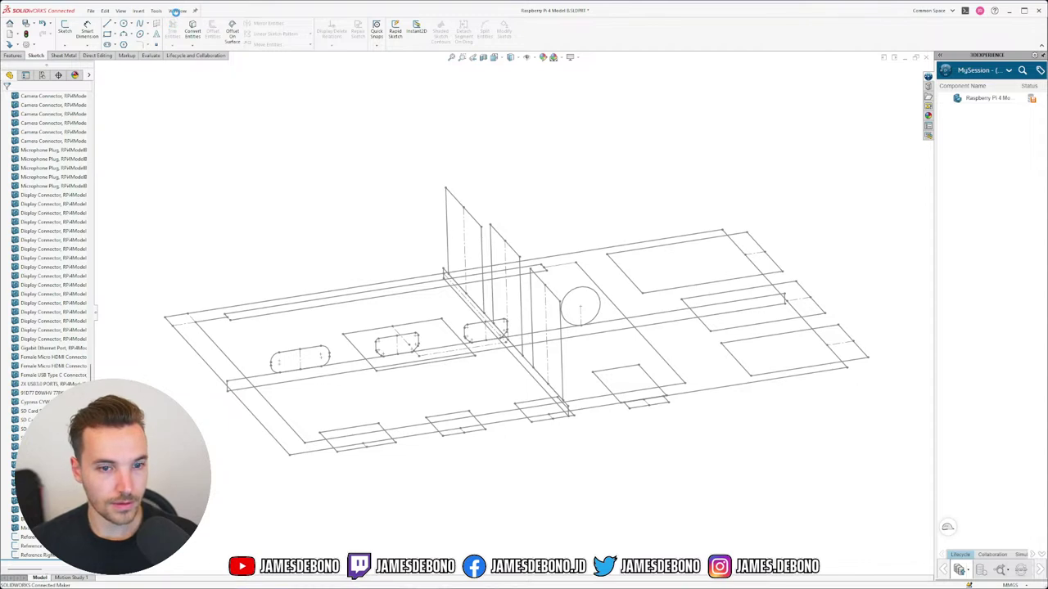
pyautogui.click(176, 12)
pyautogui.click(217, 98)
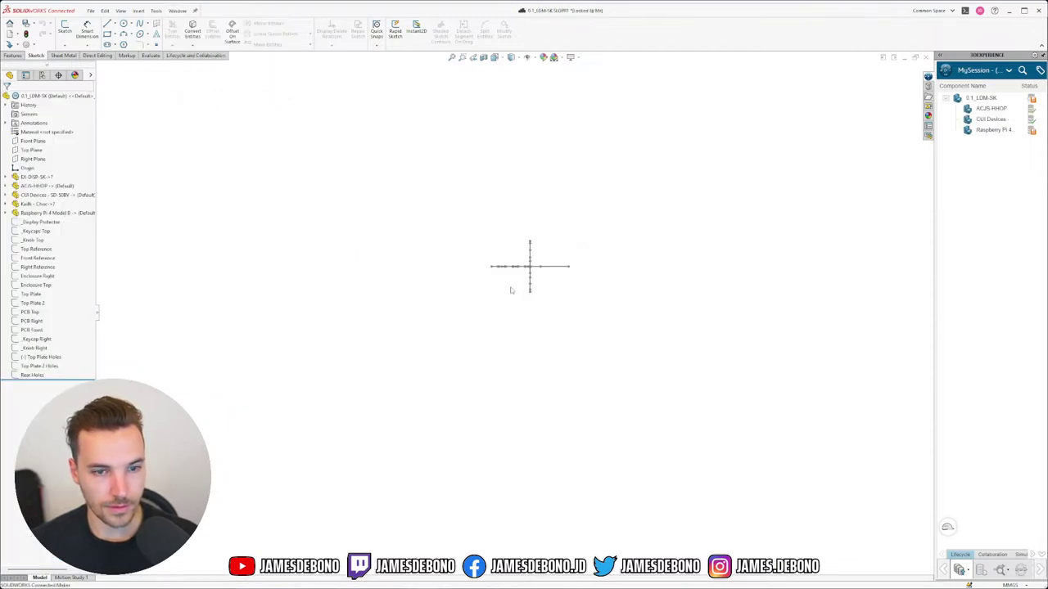
pyautogui.moveTo(510, 289)
pyautogui.mouseDown(button='middle')
pyautogui.moveTo(486, 297)
pyautogui.moveTo(463, 185)
pyautogui.moveTo(543, 283)
pyautogui.moveTo(369, 277)
pyautogui.mouseUp(button='middle')
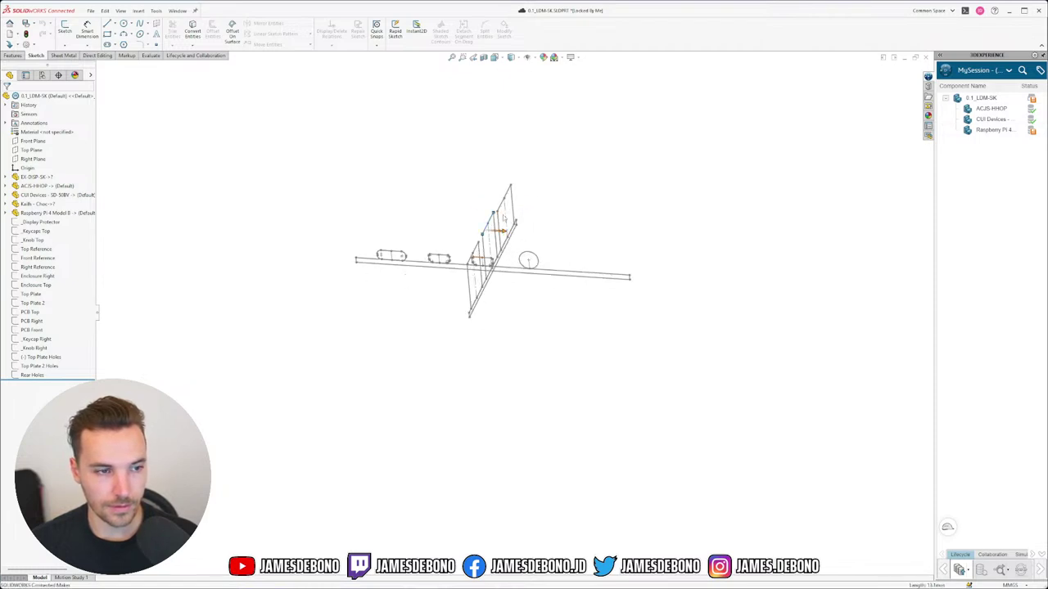
# Show the PCB Top sketch and roll the feature history back to just below it.
pyautogui.moveTo(39, 322)
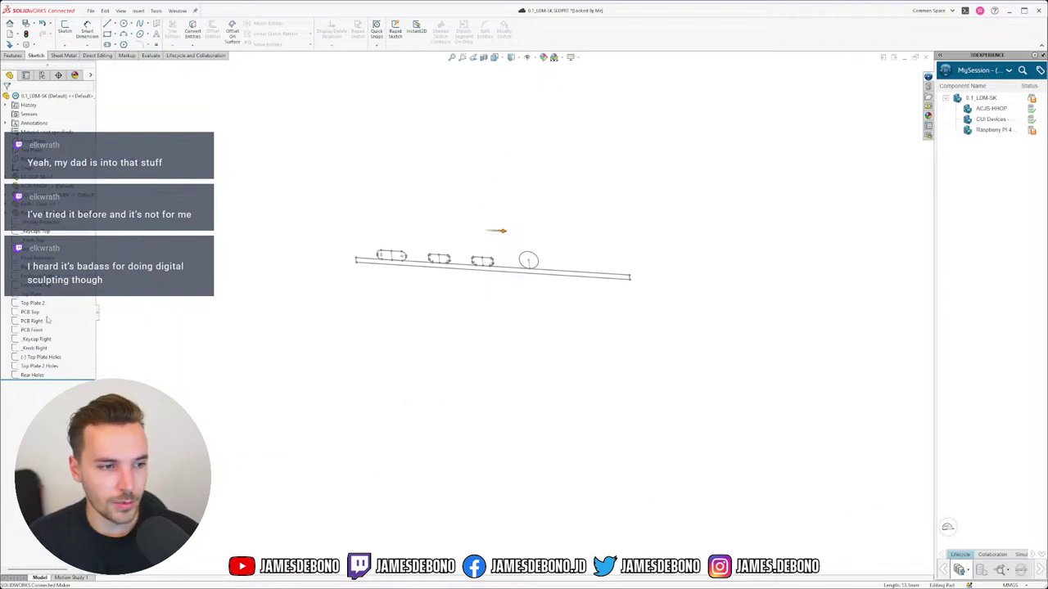
pyautogui.click(38, 312)
pyautogui.click(44, 301)
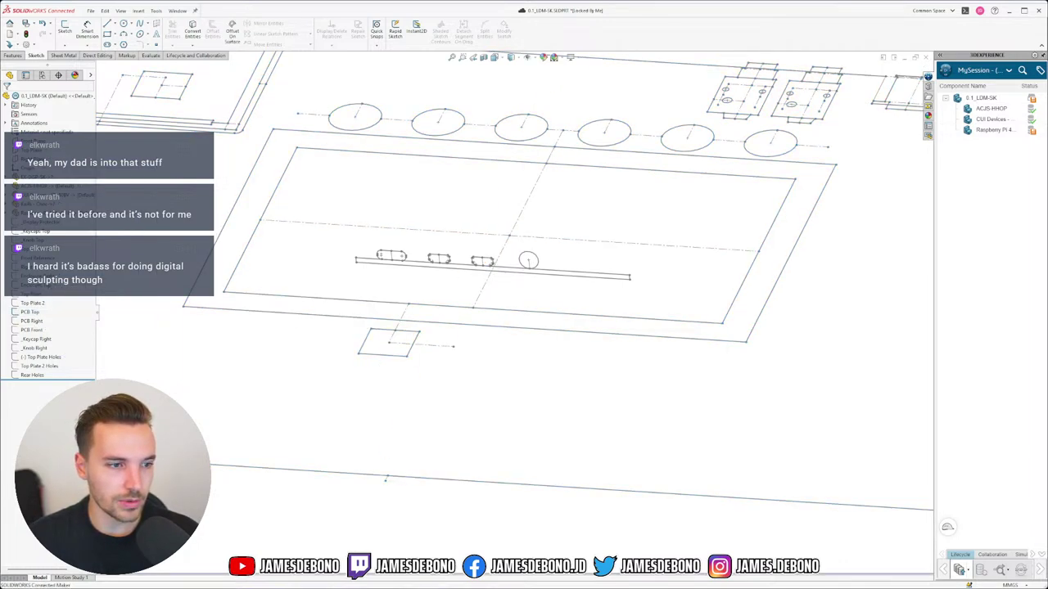
pyautogui.moveTo(70, 380); pyautogui.dragTo(68, 320)
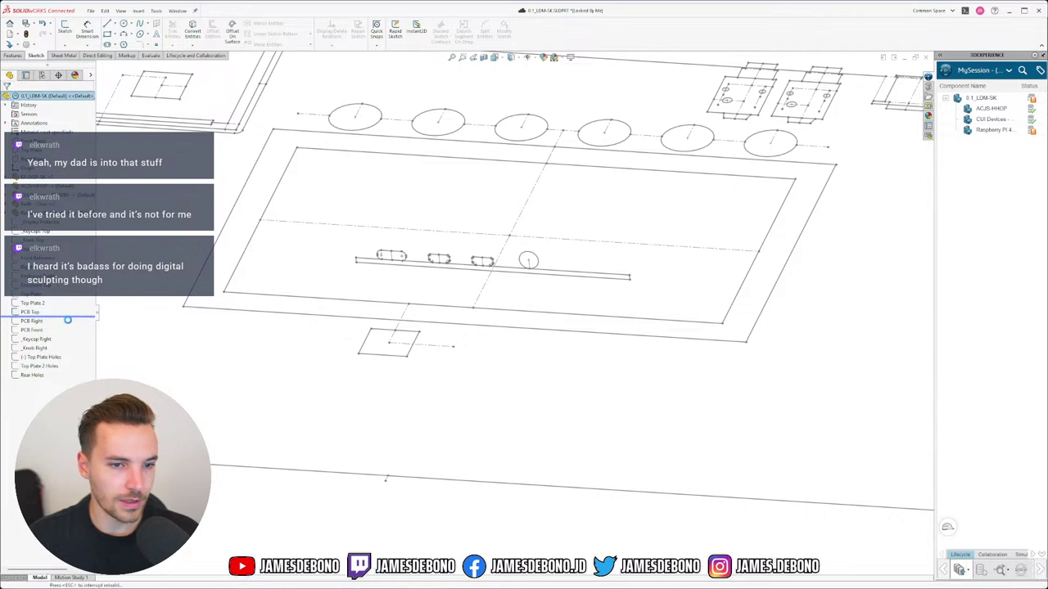
pyautogui.scroll(6, 365, 355)
pyautogui.moveTo(401, 339)
pyautogui.mouseDown(button='middle')
pyautogui.moveTo(400, 253)
pyautogui.moveTo(498, 279)
pyautogui.moveTo(491, 299)
pyautogui.moveTo(500, 300)
pyautogui.mouseUp(button='middle')
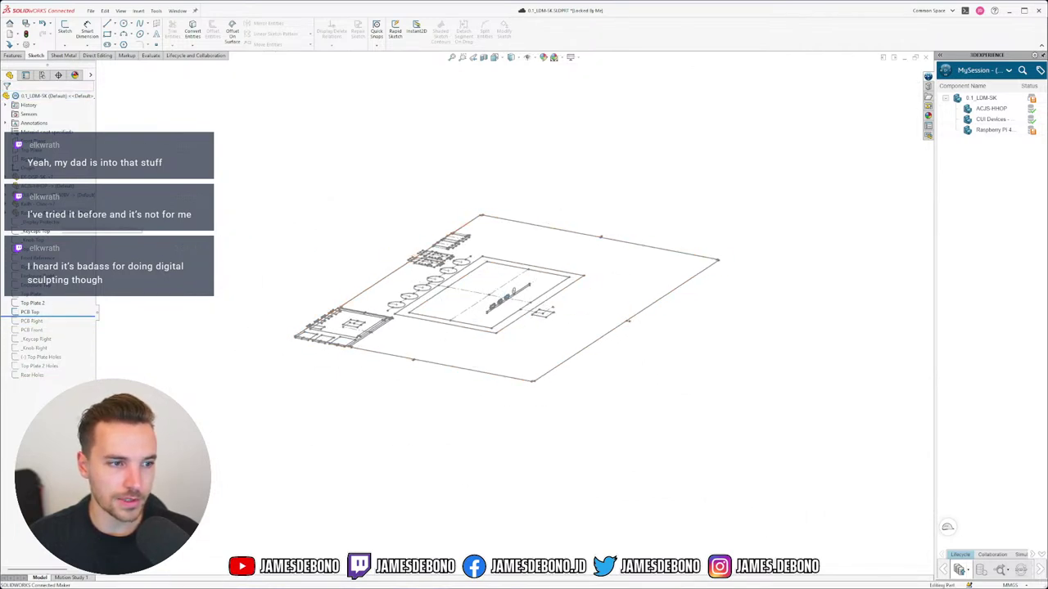
# Start a new sketch on the Right Plane and paste the copied Reference Front profiles beside the origin.
pyautogui.click(32, 159)
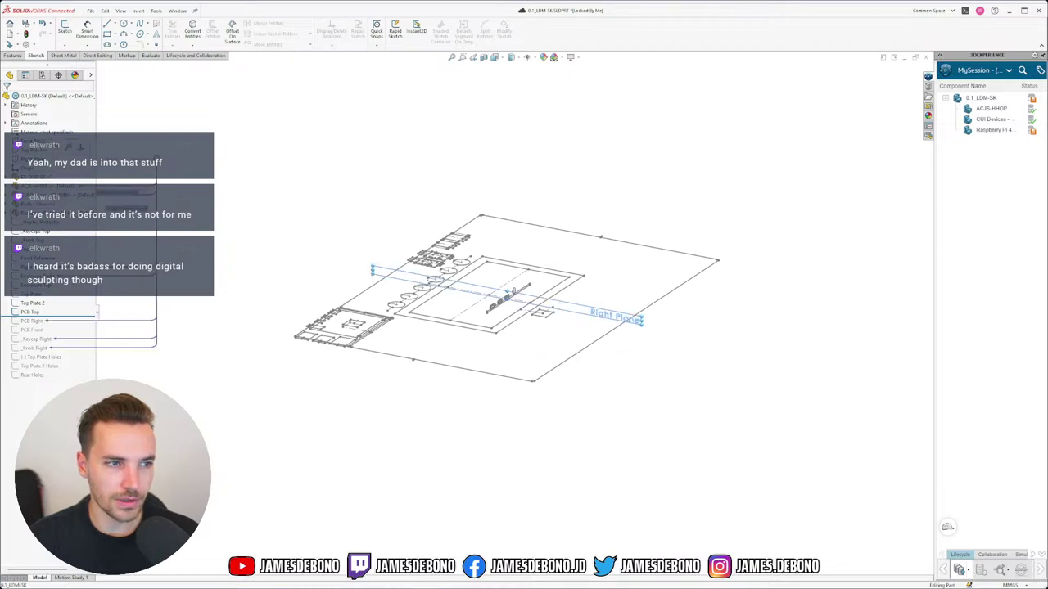
pyautogui.click(51, 141)
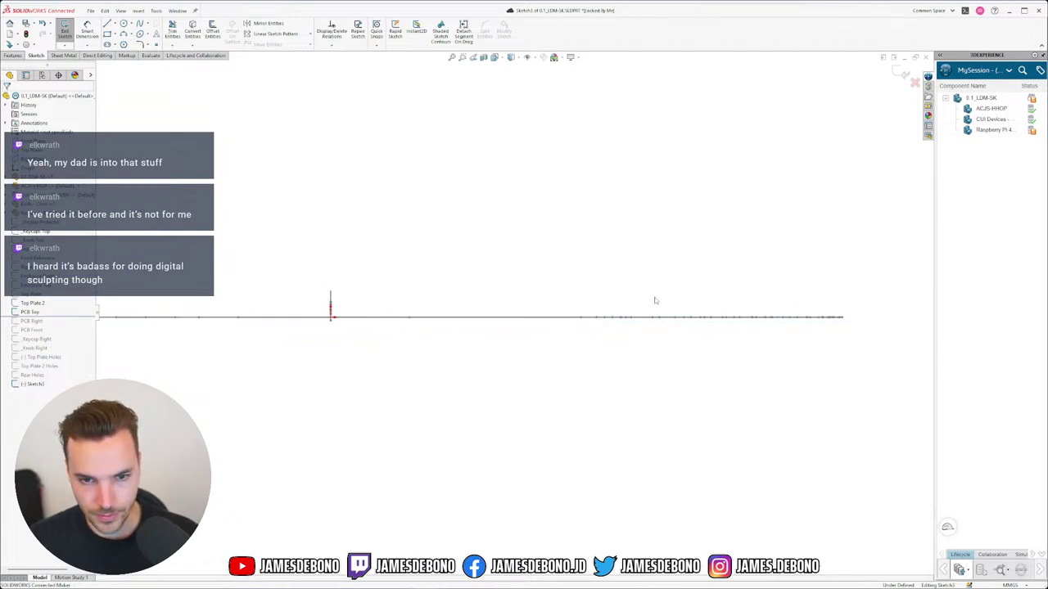
pyautogui.hotkey('ctrl', 'v')
pyautogui.click(674, 359)
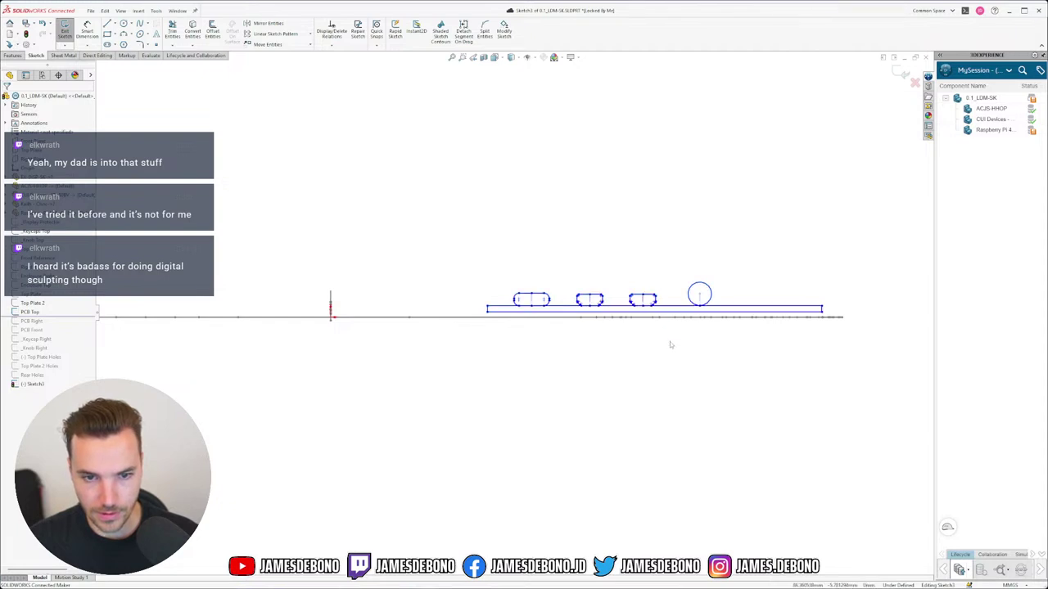
pyautogui.moveTo(669, 341)
pyautogui.mouseDown(button='middle')
pyautogui.moveTo(671, 365)
pyautogui.moveTo(675, 355)
pyautogui.mouseUp(button='middle')
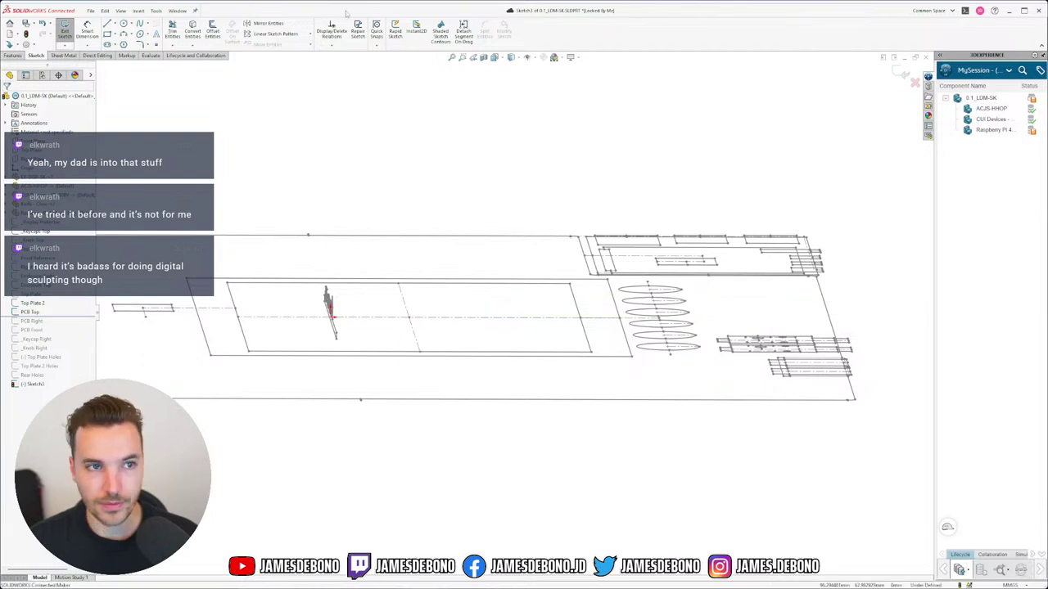
# Switch to the Raspberry Pi 4 Model B part, copy all profiles of the Reference Right sketch and close that sketch.
pyautogui.click(177, 10)
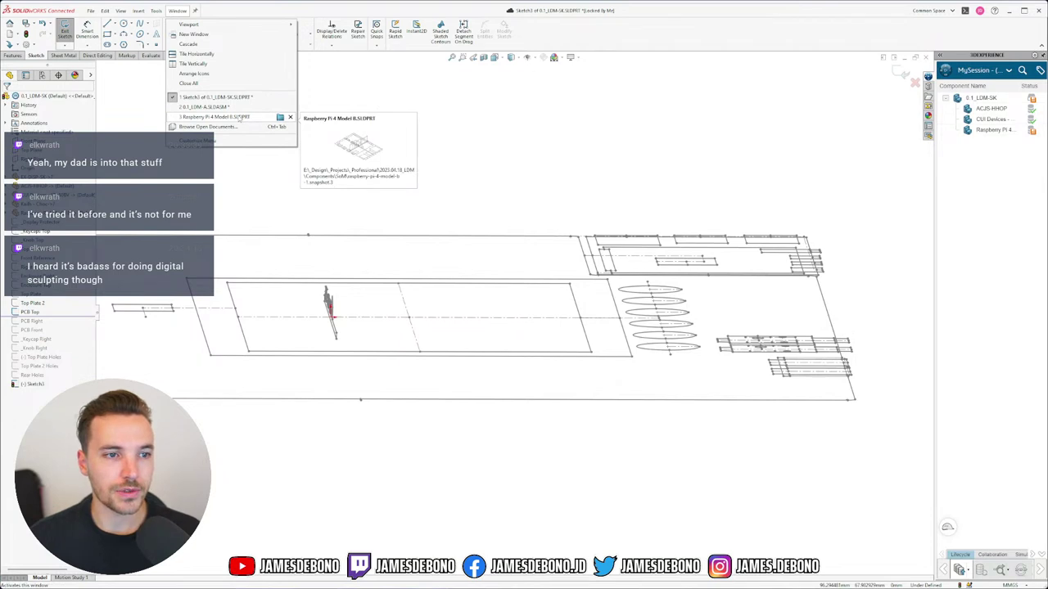
pyautogui.click(239, 119)
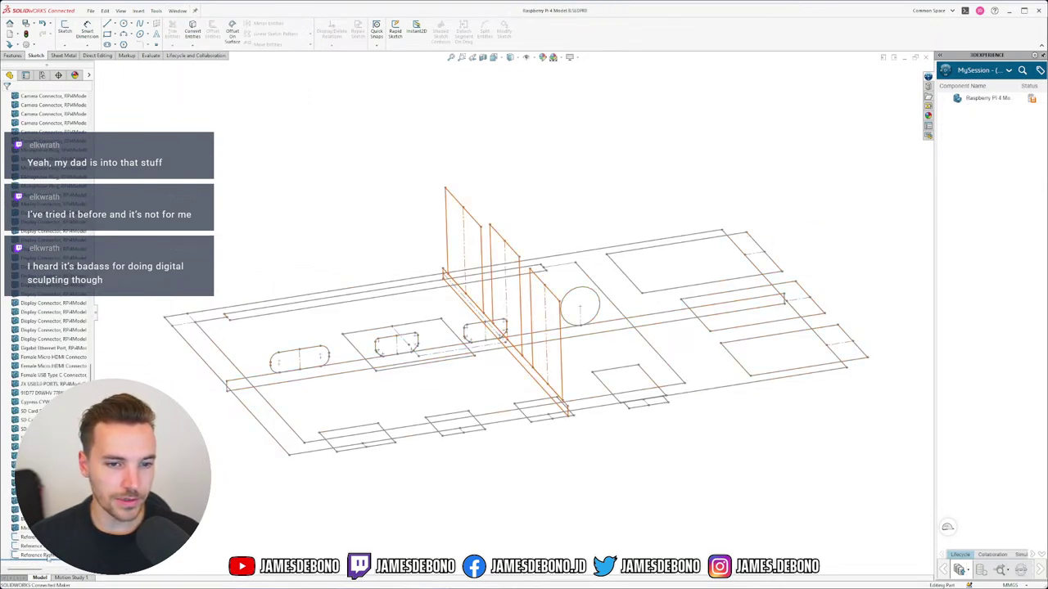
pyautogui.click(37, 555)
pyautogui.click(46, 521)
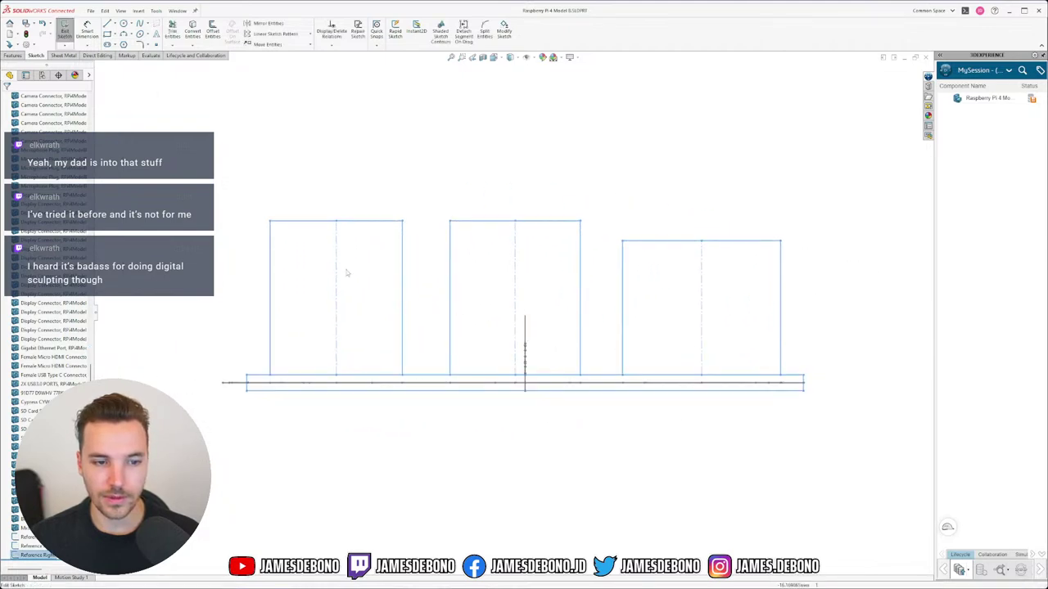
pyautogui.moveTo(186, 161)
pyautogui.mouseDown()
pyautogui.moveTo(783, 402)
pyautogui.moveTo(840, 413)
pyautogui.mouseUp()
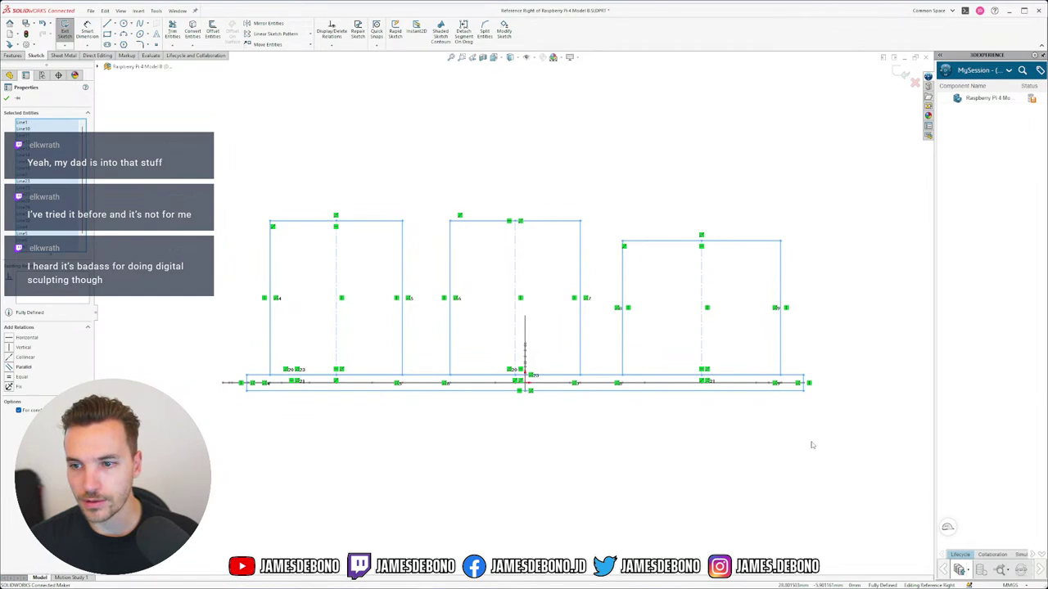
pyautogui.press('Escape')
pyautogui.click(901, 74)
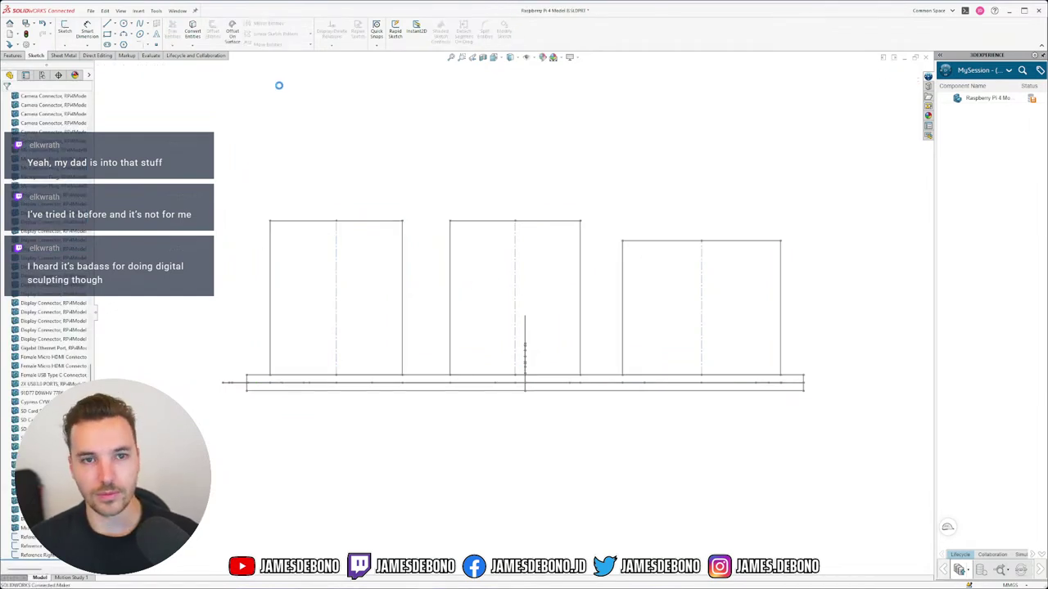
# Return to the 0.1_LDM-SK part and hide the sketch holding the pasted Reference Front profiles.
pyautogui.click(177, 10)
pyautogui.click(208, 98)
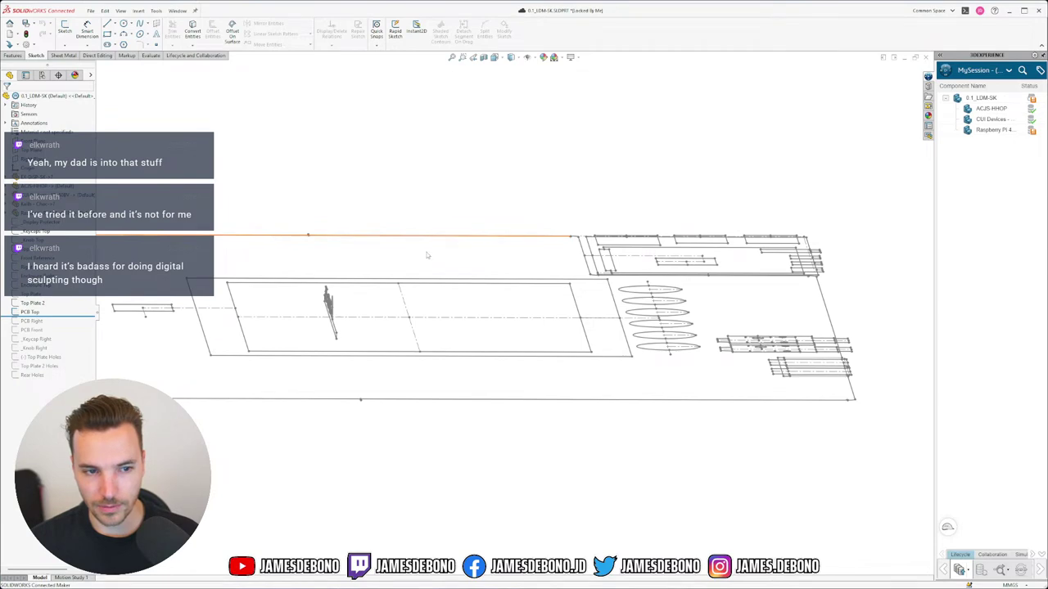
pyautogui.moveTo(426, 253)
pyautogui.mouseDown(button='middle')
pyautogui.moveTo(416, 225)
pyautogui.moveTo(445, 287)
pyautogui.mouseUp(button='middle')
pyautogui.click(396, 342)
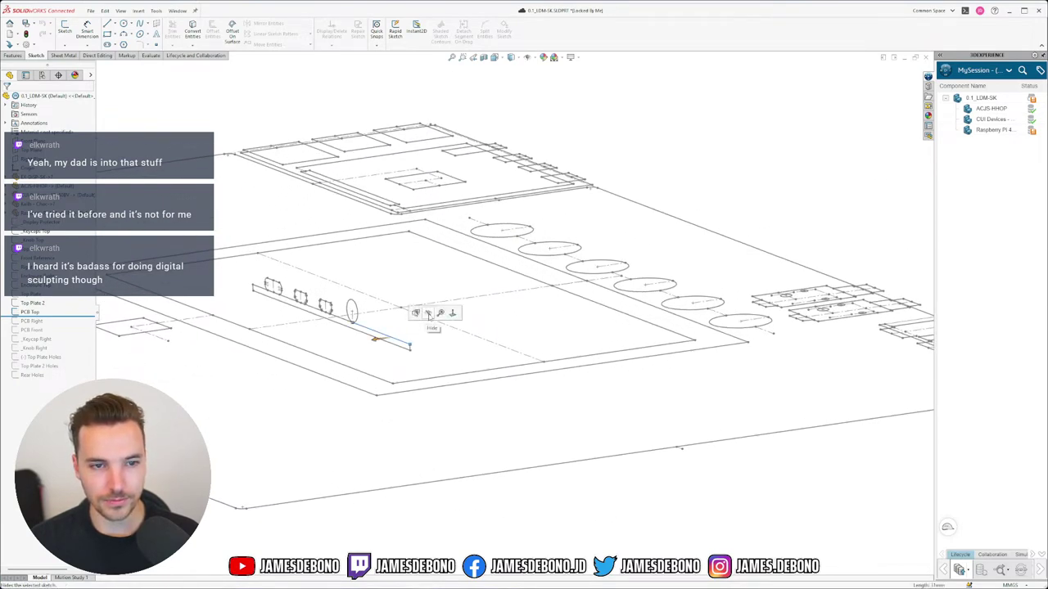
pyautogui.click(429, 314)
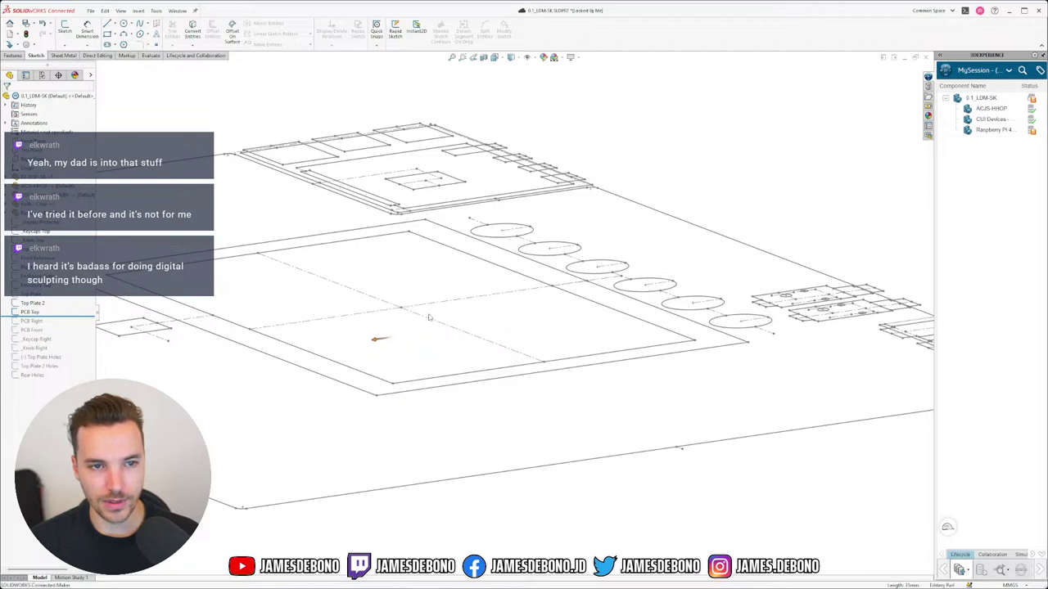
# Start a new sketch on the Right Plane and paste the copied Reference Right profiles above the existing layout.
pyautogui.moveTo(452, 230)
pyautogui.mouseDown(button='middle')
pyautogui.moveTo(462, 300)
pyautogui.moveTo(435, 280)
pyautogui.moveTo(422, 342)
pyautogui.mouseUp(button='middle')
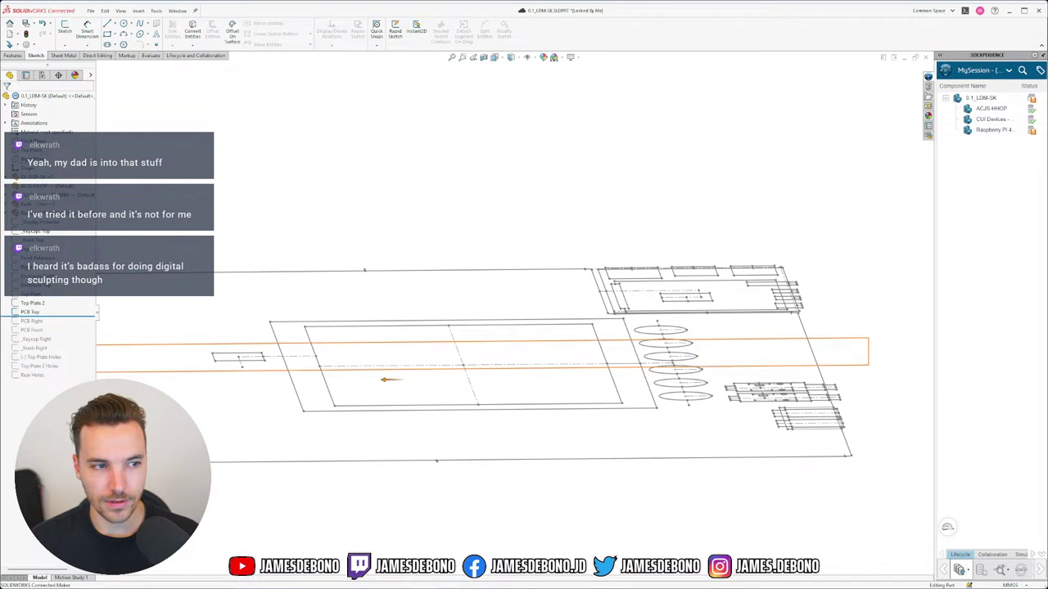
pyautogui.click(393, 371)
pyautogui.click(45, 148)
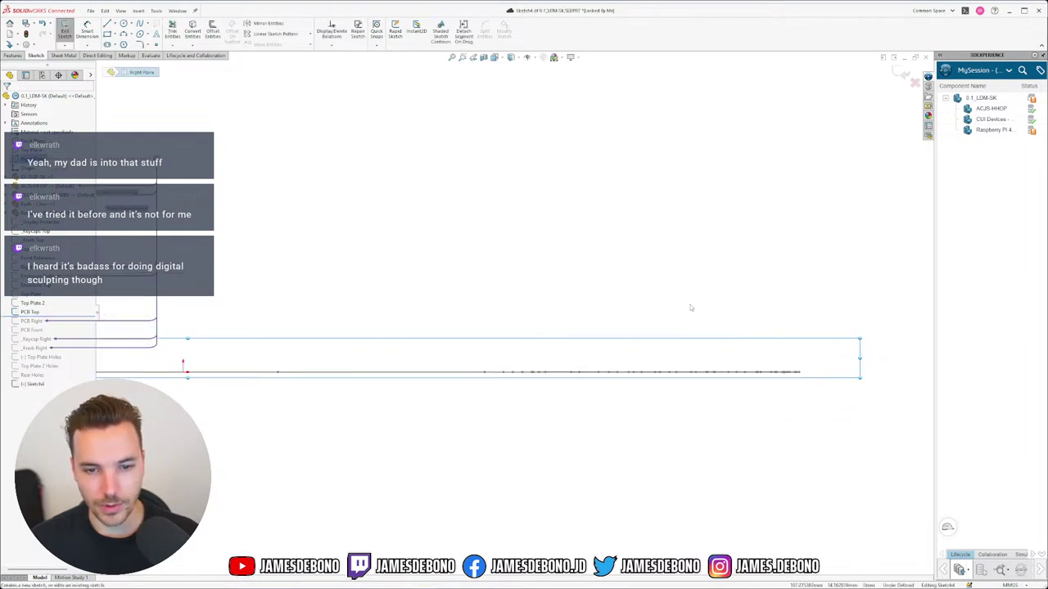
pyautogui.click(673, 302)
pyautogui.hotkey('ctrl', 'v')
pyautogui.click(858, 319)
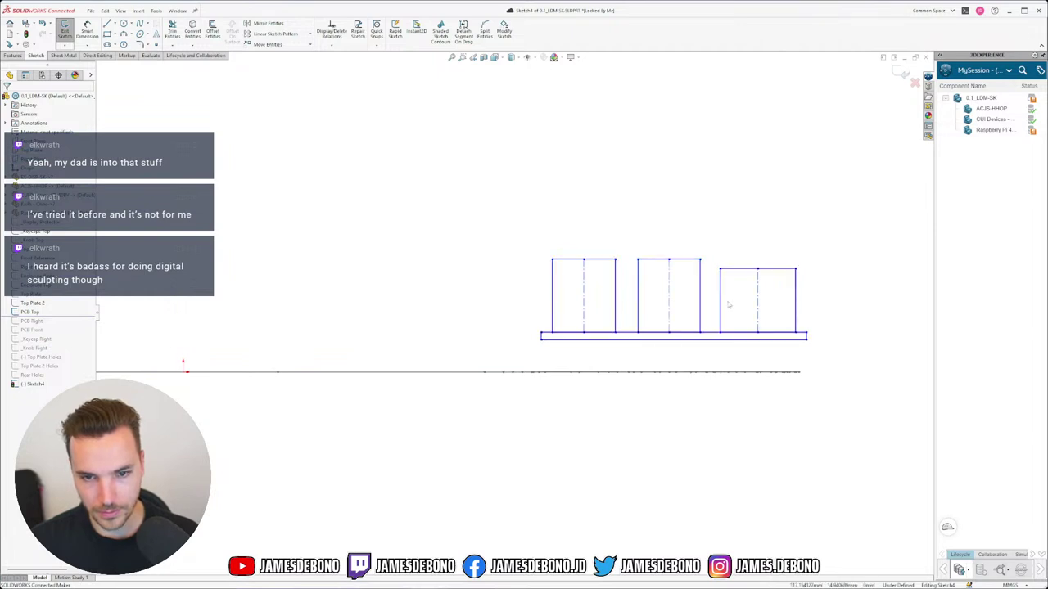
# Try to scale all the pasted Reference Right profiles about the upper-left corner of the board outline.
pyautogui.moveTo(674, 285); pyautogui.dragTo(674, 290, button='middle')
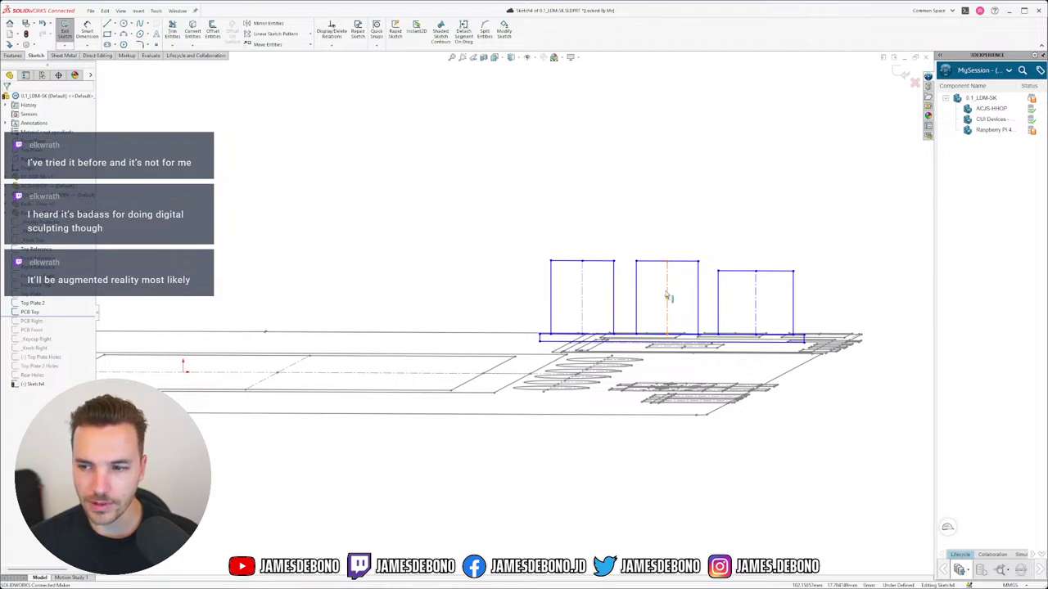
pyautogui.moveTo(686, 267); pyautogui.dragTo(677, 261, button='middle')
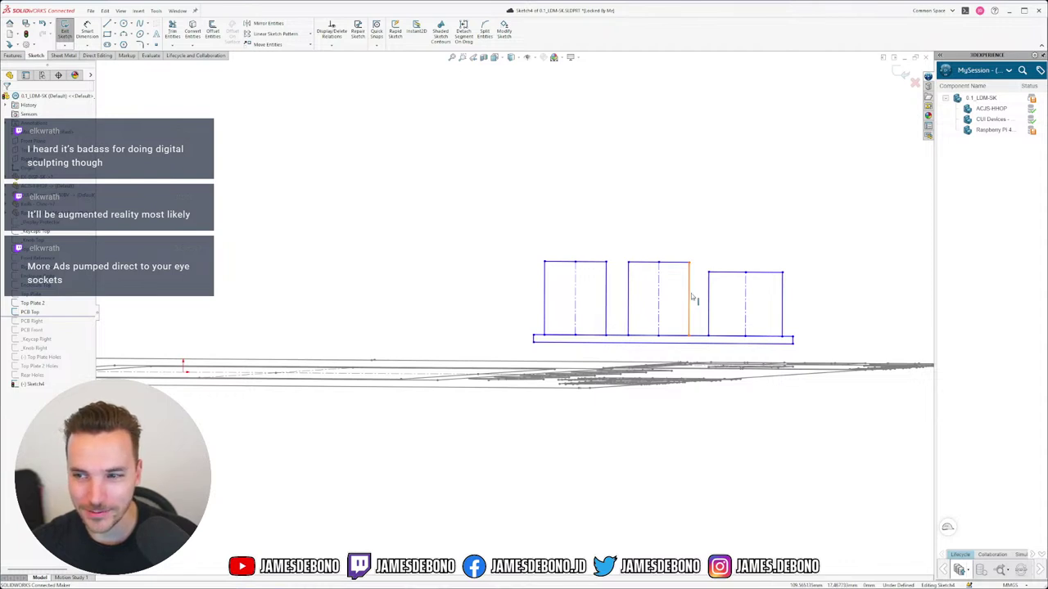
pyautogui.scroll(-2, 729, 335)
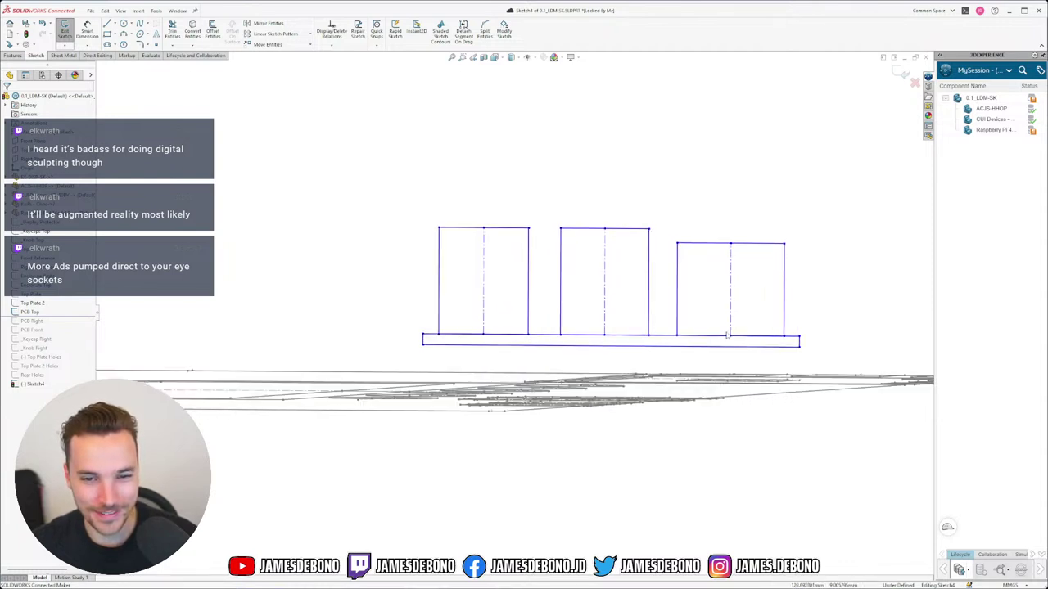
pyautogui.moveTo(821, 187); pyautogui.dragTo(388, 355)
pyautogui.moveTo(372, 282); pyautogui.dragTo(370, 270)
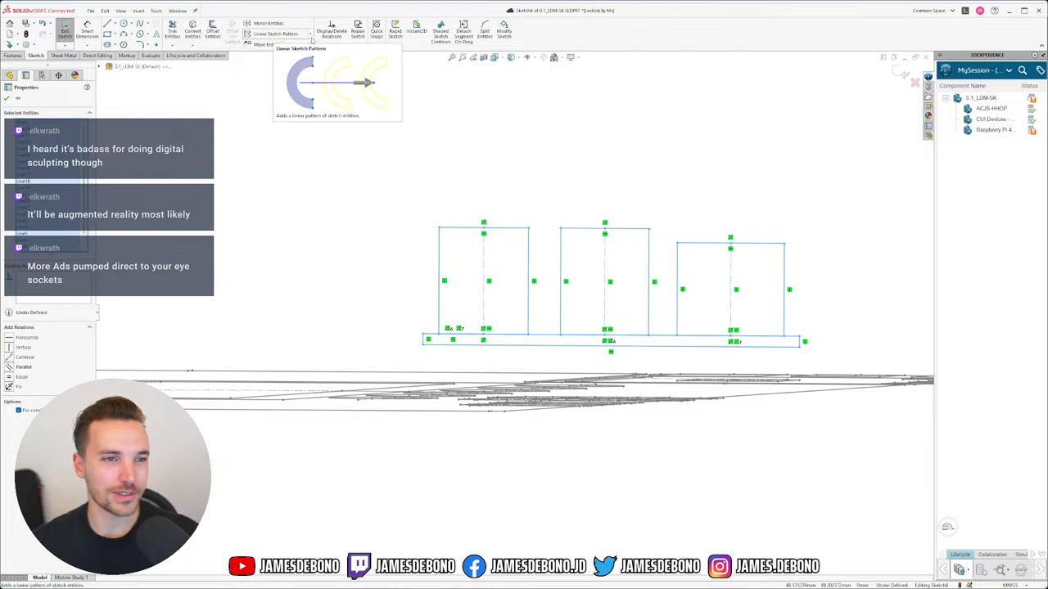
pyautogui.click(310, 46)
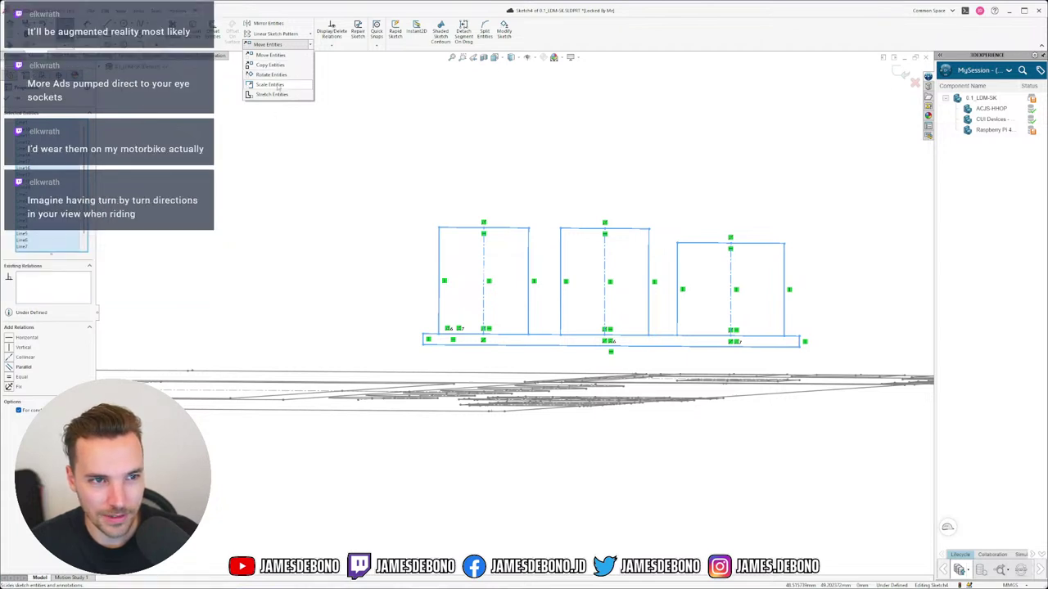
pyautogui.click(272, 65)
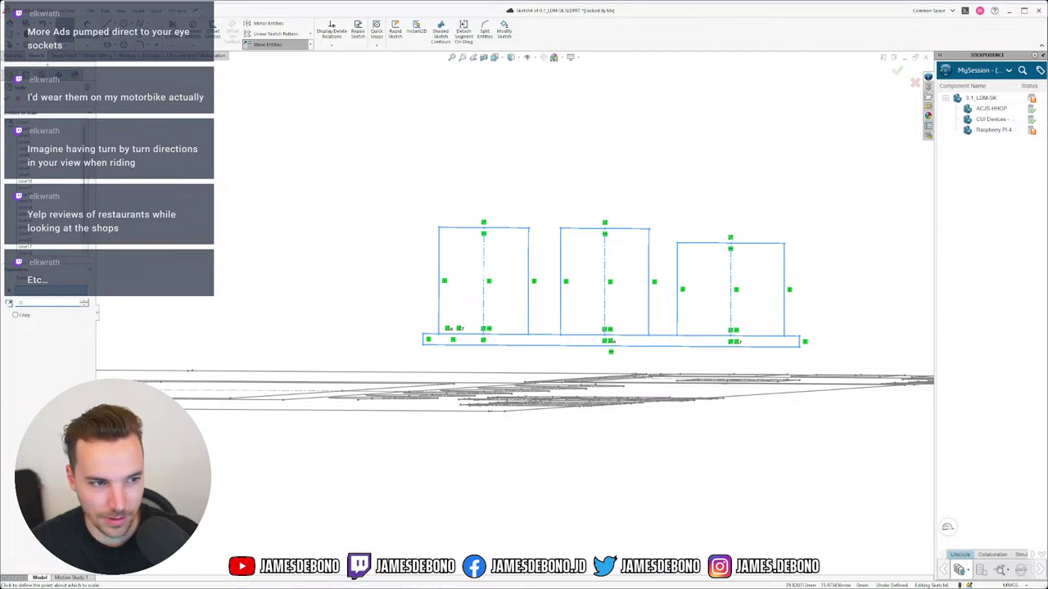
pyautogui.press('Return')
pyautogui.write('1')
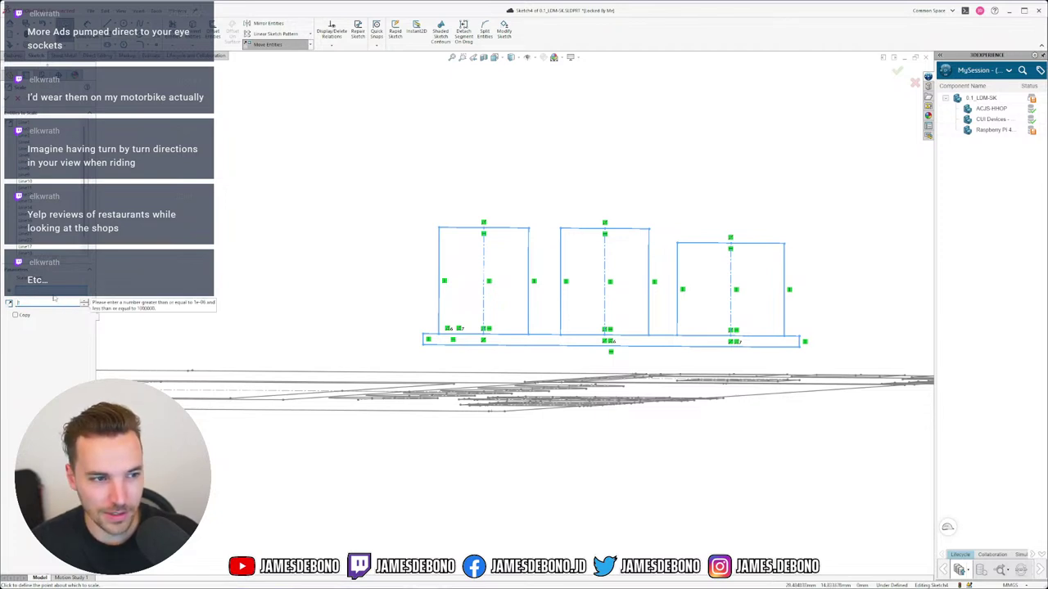
pyautogui.click(422, 335)
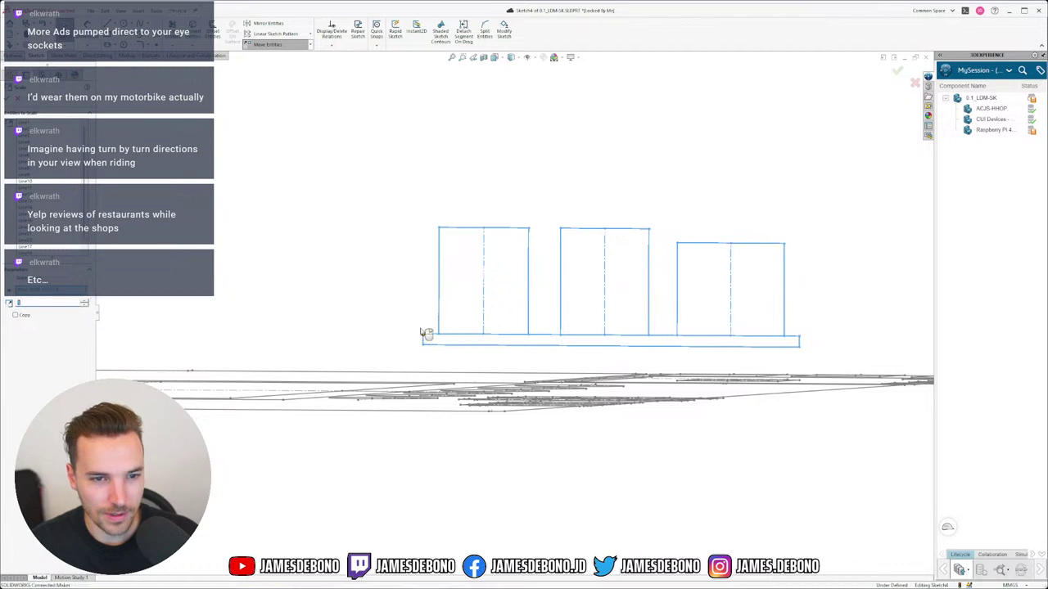
pyautogui.rightClick(289, 248)
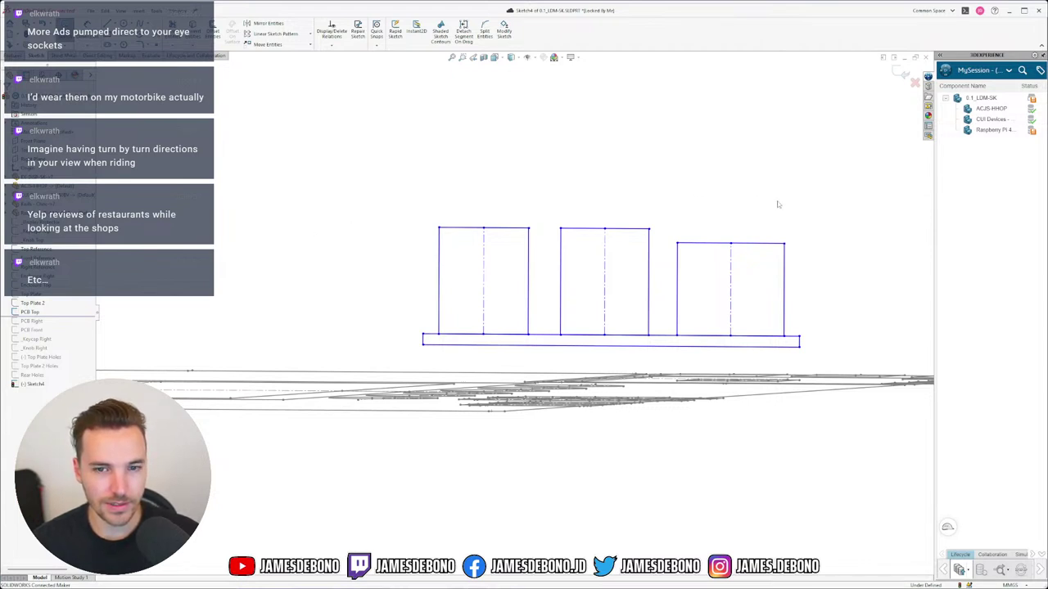
pyautogui.moveTo(829, 207)
pyautogui.mouseDown()
pyautogui.moveTo(519, 334)
pyautogui.moveTo(399, 352)
pyautogui.mouseUp()
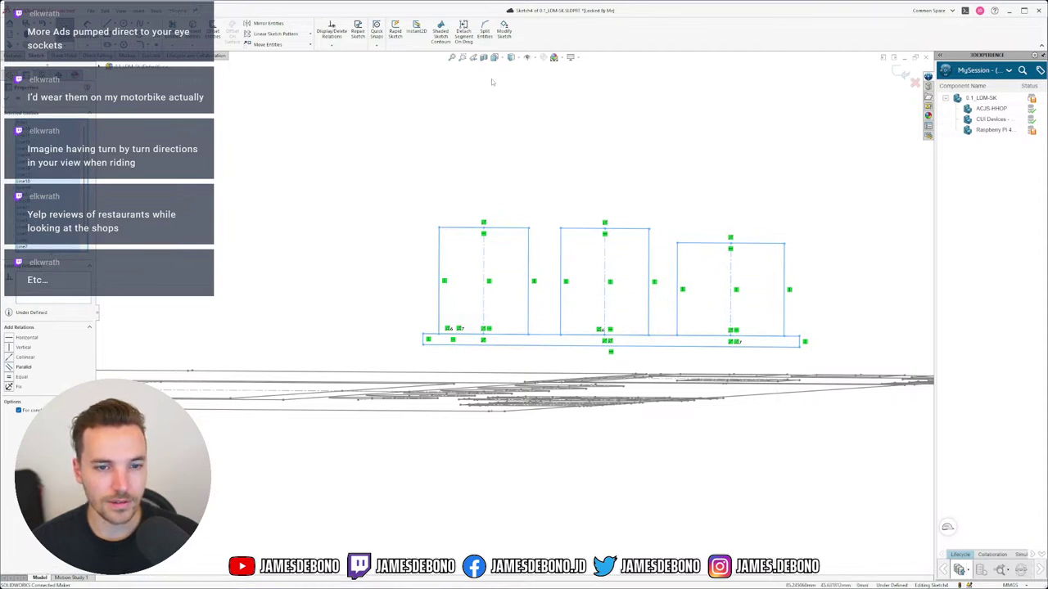
pyautogui.click(310, 45)
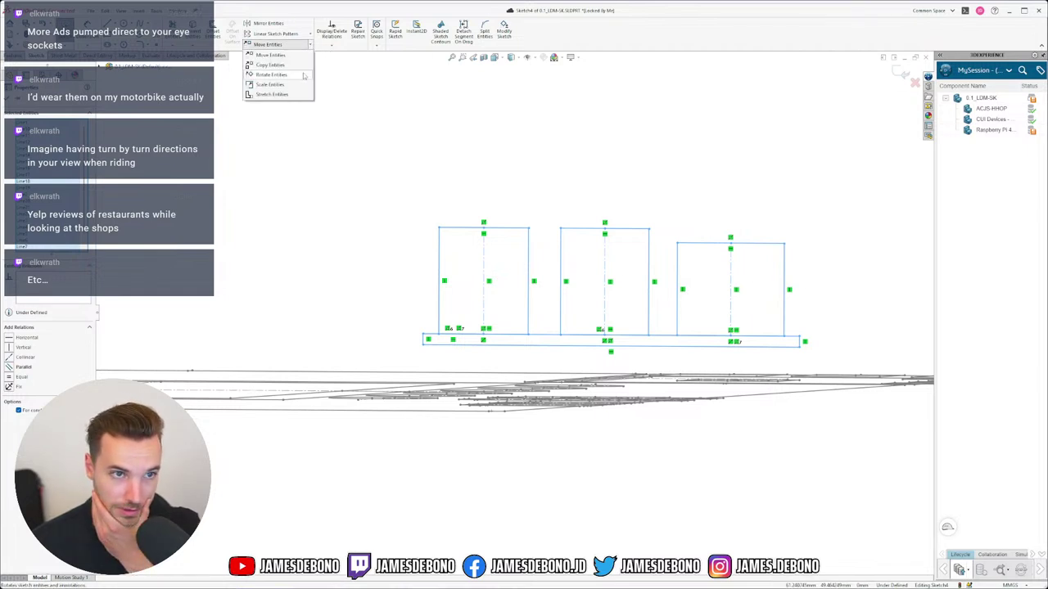
pyautogui.click(310, 33)
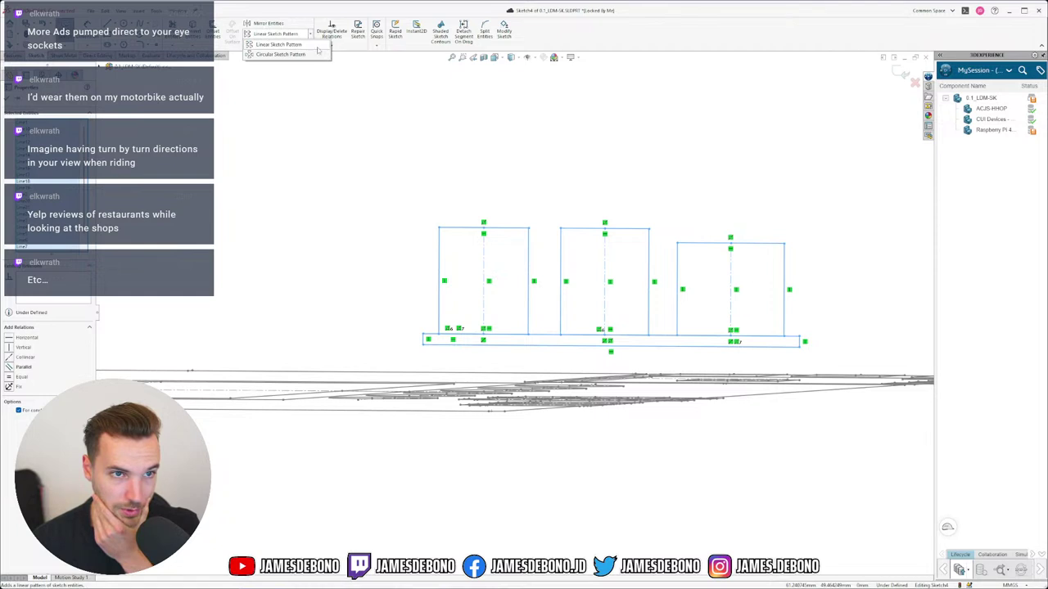
pyautogui.click(358, 121)
pyautogui.click(310, 45)
# Try to scale the reselected Reference Right profiles about the lower-left corner of the board outline.
pyautogui.moveTo(836, 198)
pyautogui.mouseDown()
pyautogui.moveTo(804, 225)
pyautogui.moveTo(384, 371)
pyautogui.mouseUp()
pyautogui.click(311, 45)
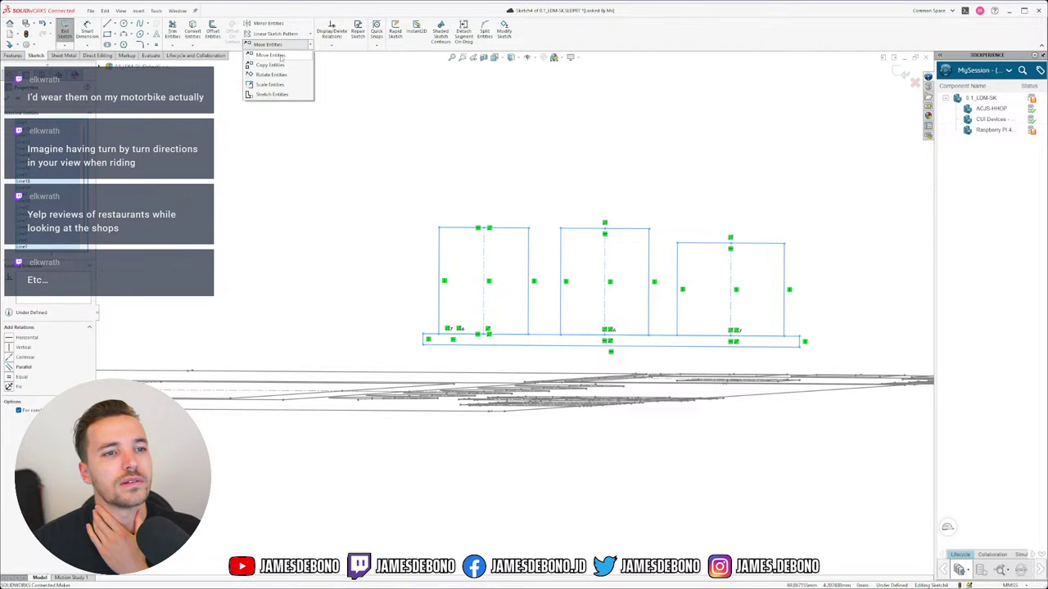
pyautogui.click(281, 56)
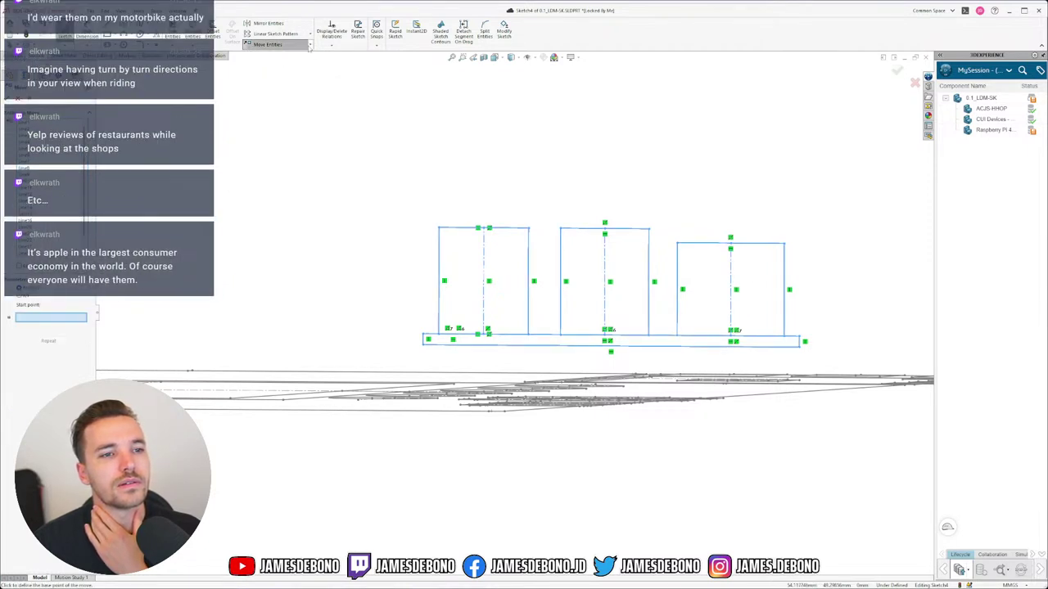
pyautogui.click(310, 45)
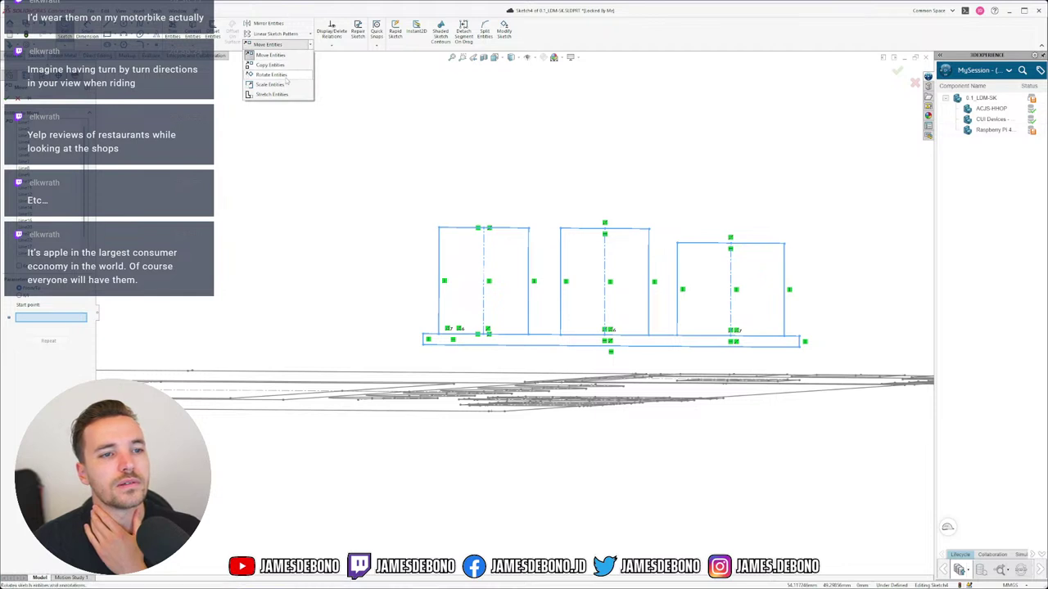
pyautogui.click(285, 75)
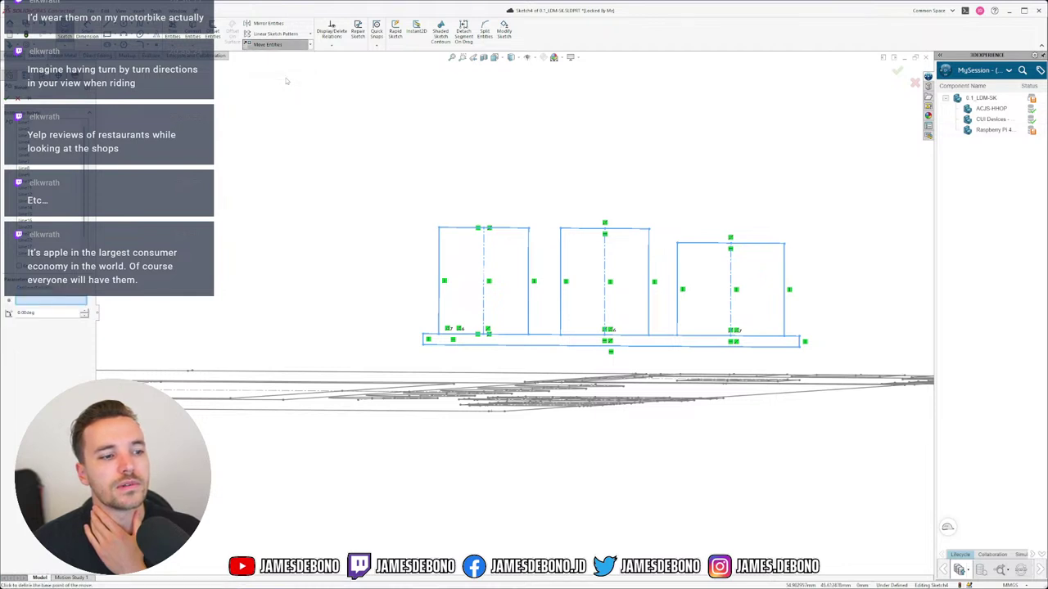
pyautogui.click(310, 45)
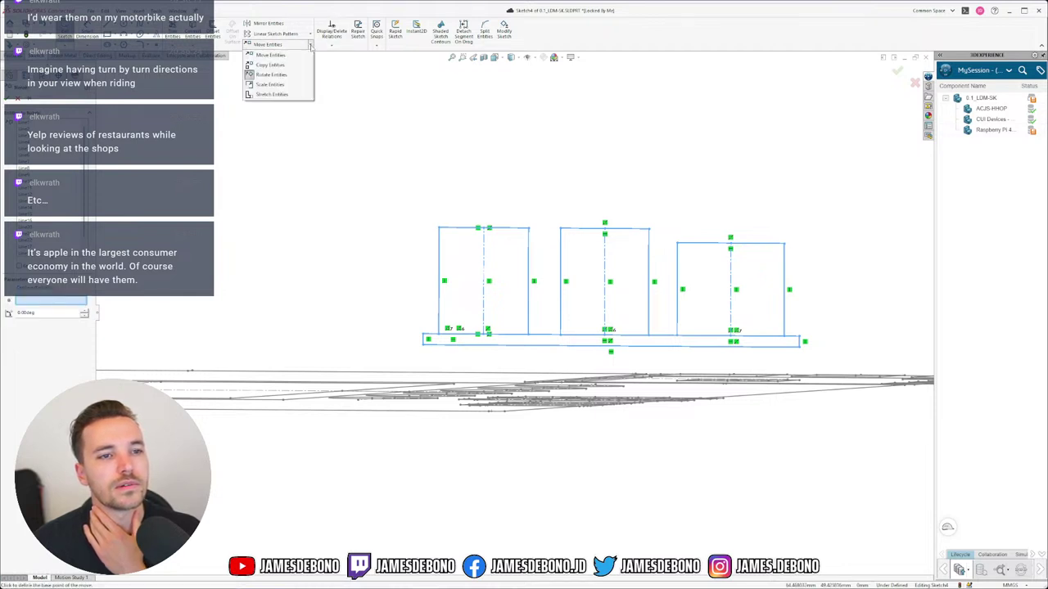
pyautogui.click(291, 85)
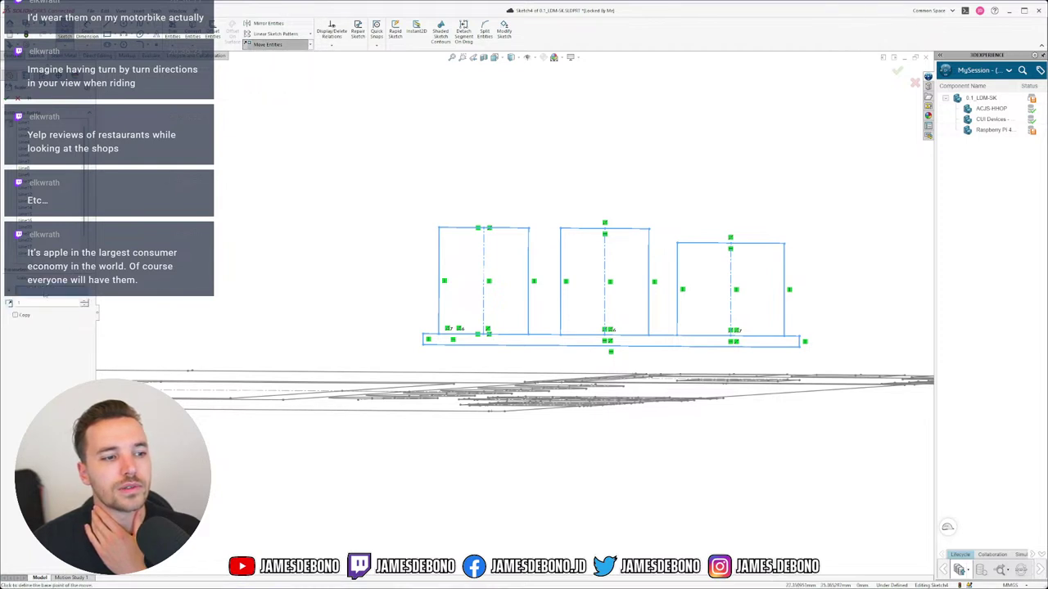
pyautogui.click(422, 344)
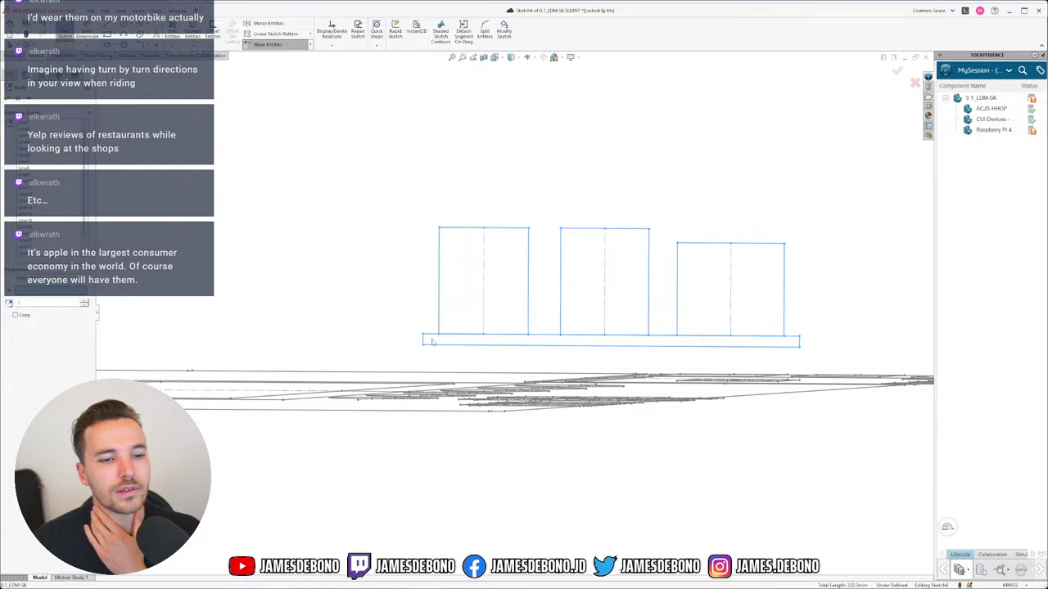
pyautogui.click(72, 302)
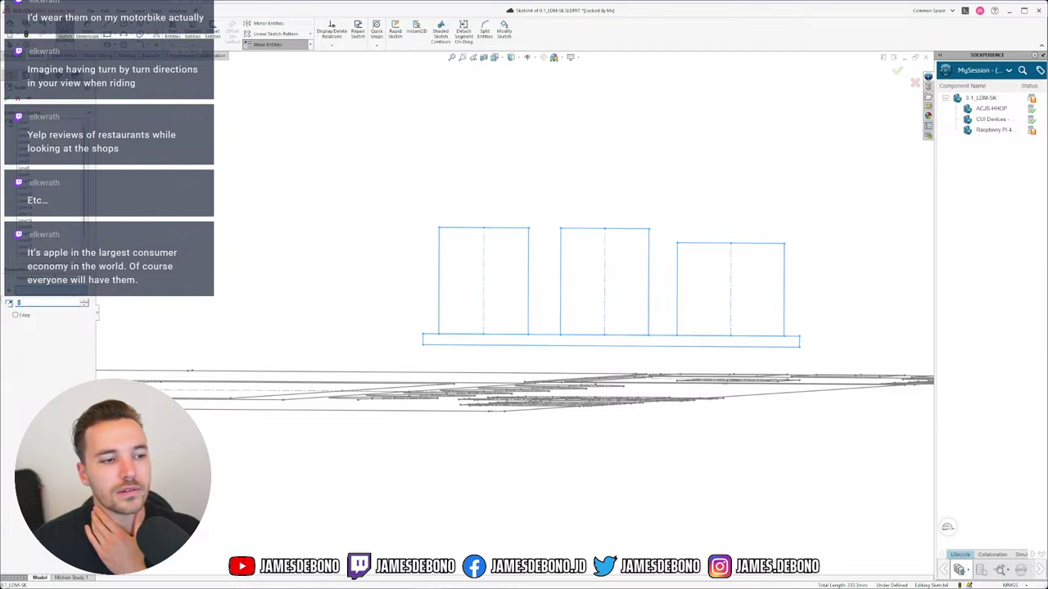
pyautogui.press('BackSpace')
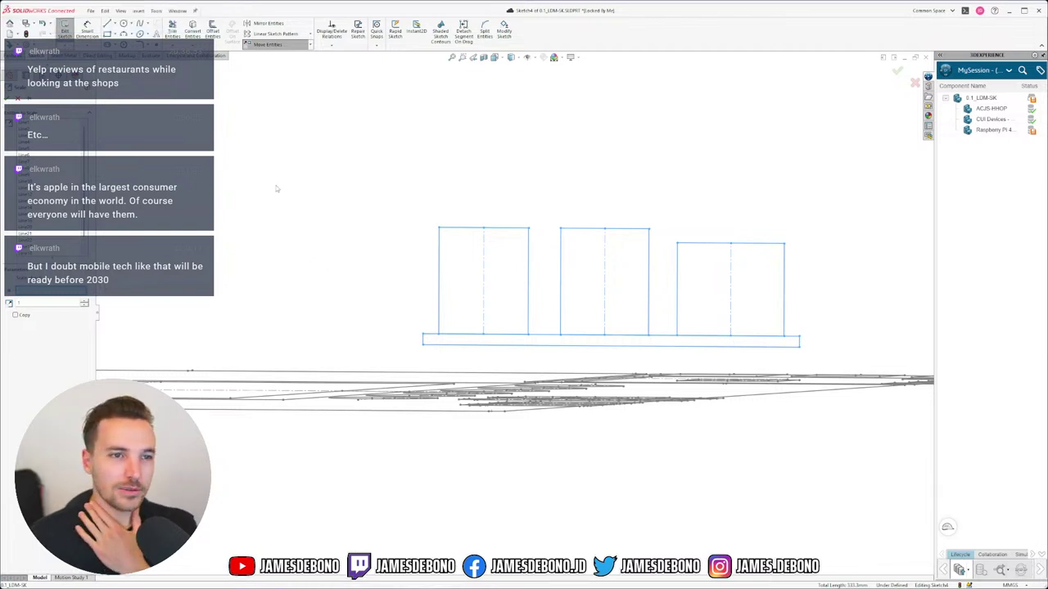
pyautogui.click(310, 47)
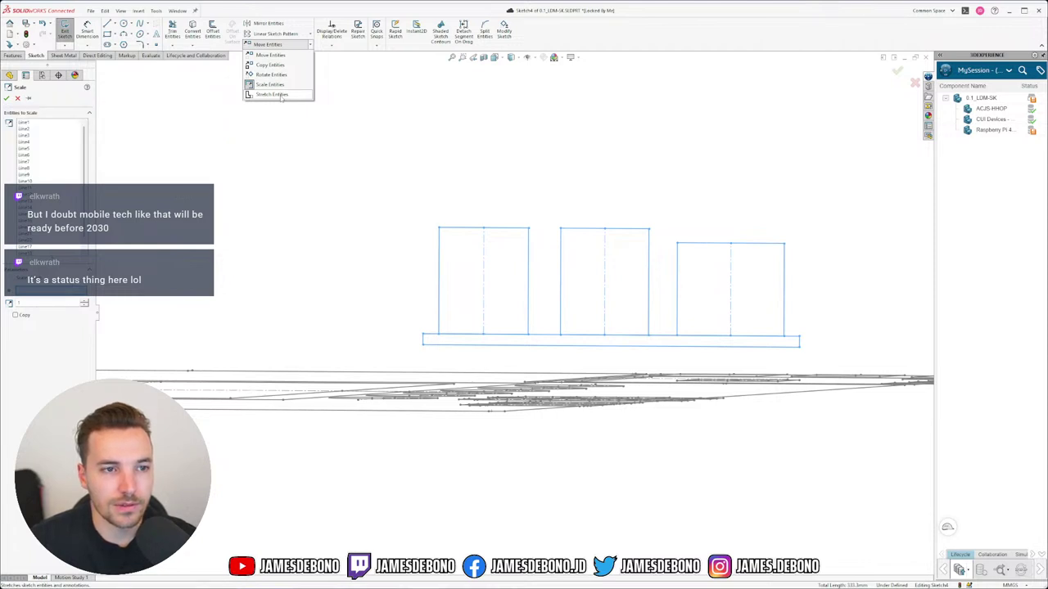
pyautogui.press('Escape')
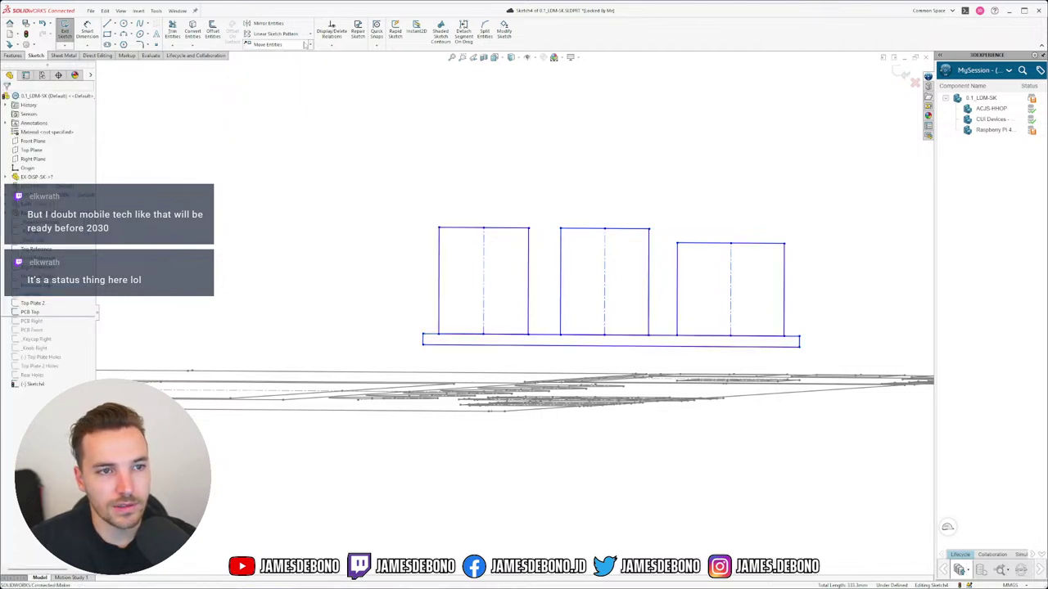
# Try to stretch all the pasted Reference Right profiles from the upper-left corner of the board outline.
pyautogui.click(306, 44)
pyautogui.moveTo(819, 208)
pyautogui.mouseDown()
pyautogui.moveTo(645, 333)
pyautogui.moveTo(393, 353)
pyautogui.mouseUp()
pyautogui.click(307, 44)
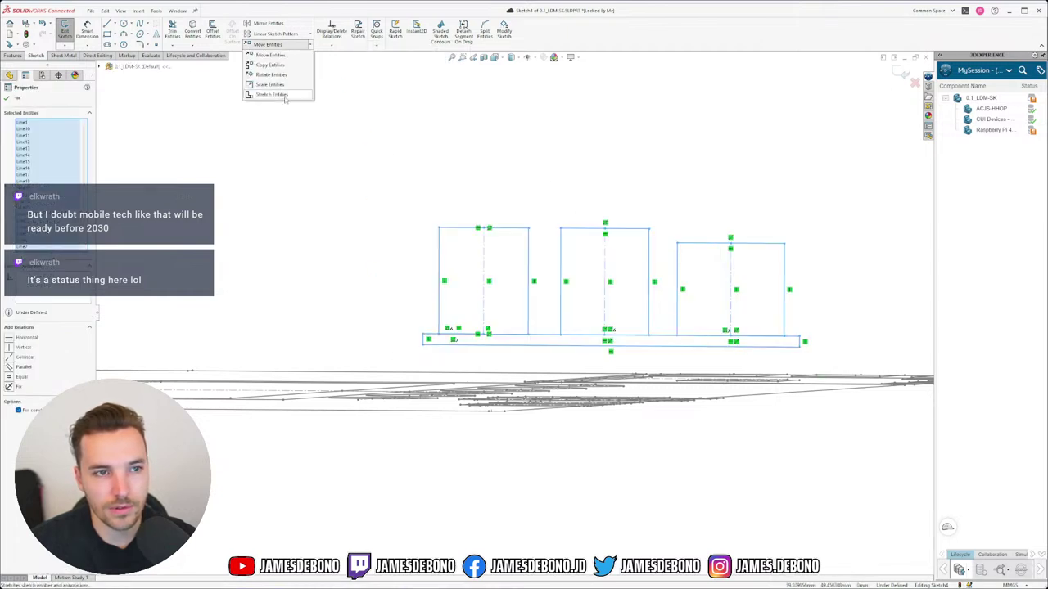
pyautogui.click(278, 95)
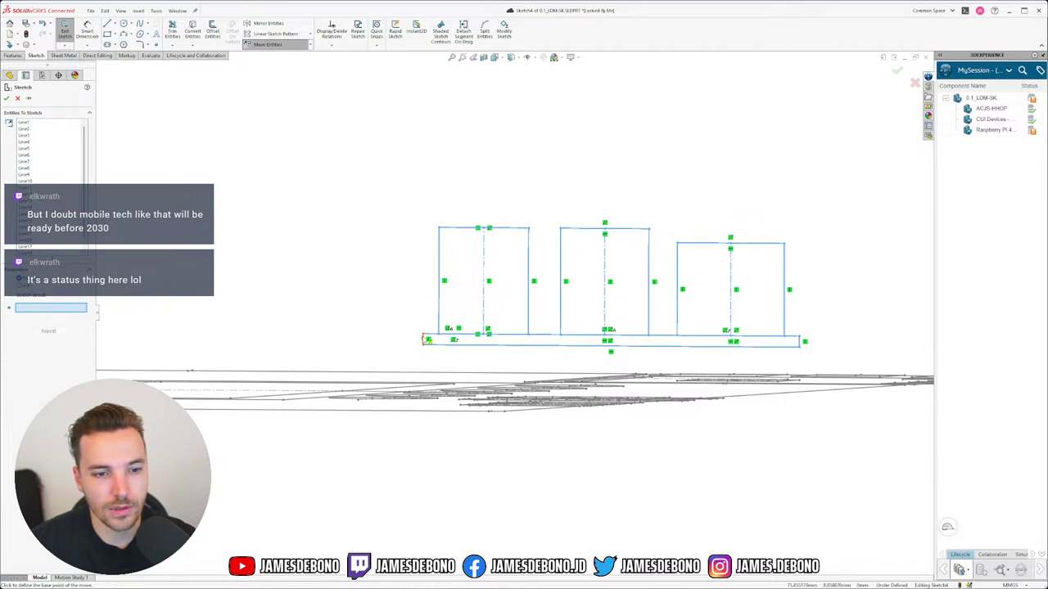
pyautogui.click(424, 338)
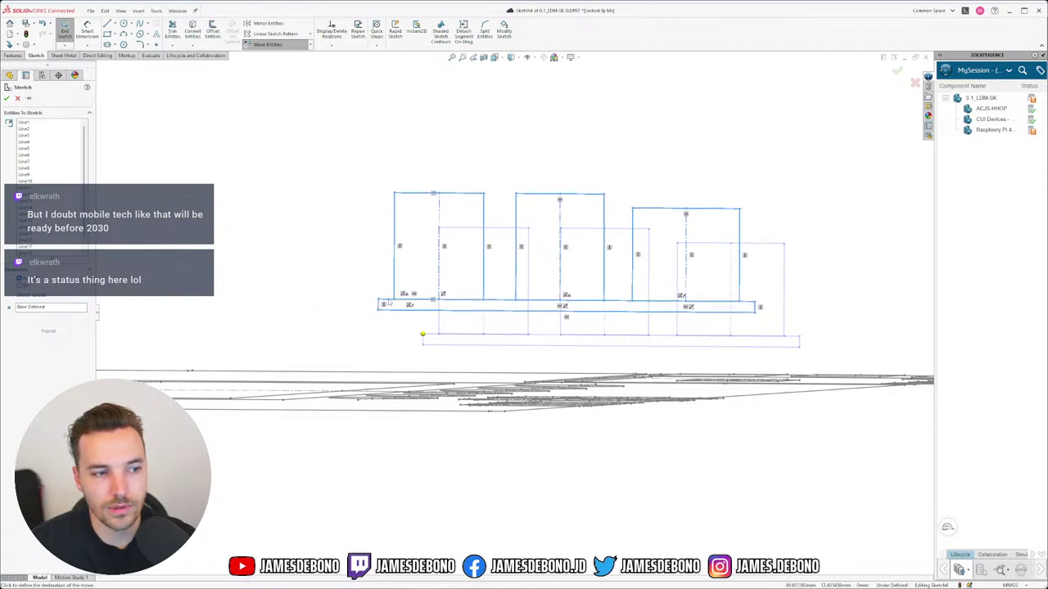
pyautogui.click(390, 304)
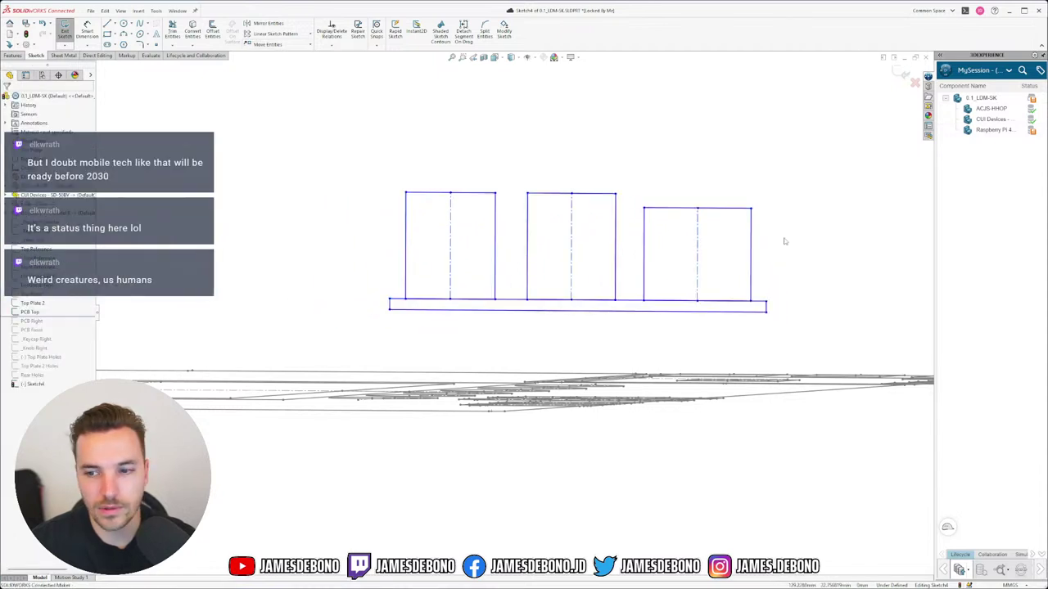
# Try to stretch the reselected Reference Right profiles from the upper-right corner of the board outline.
pyautogui.moveTo(807, 168); pyautogui.dragTo(320, 125)
pyautogui.click(309, 44)
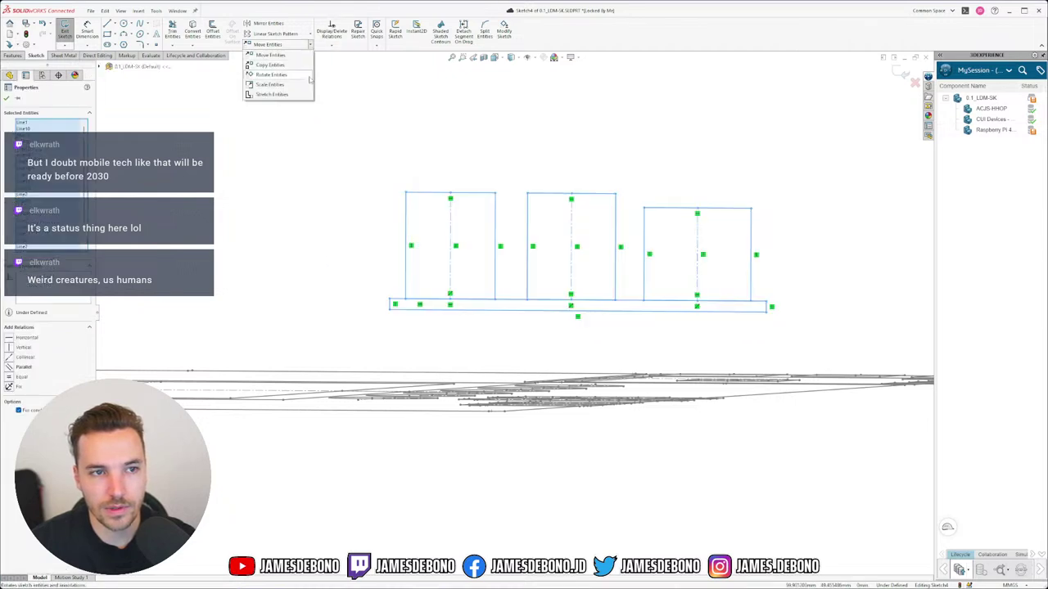
pyautogui.click(273, 94)
pyautogui.click(771, 306)
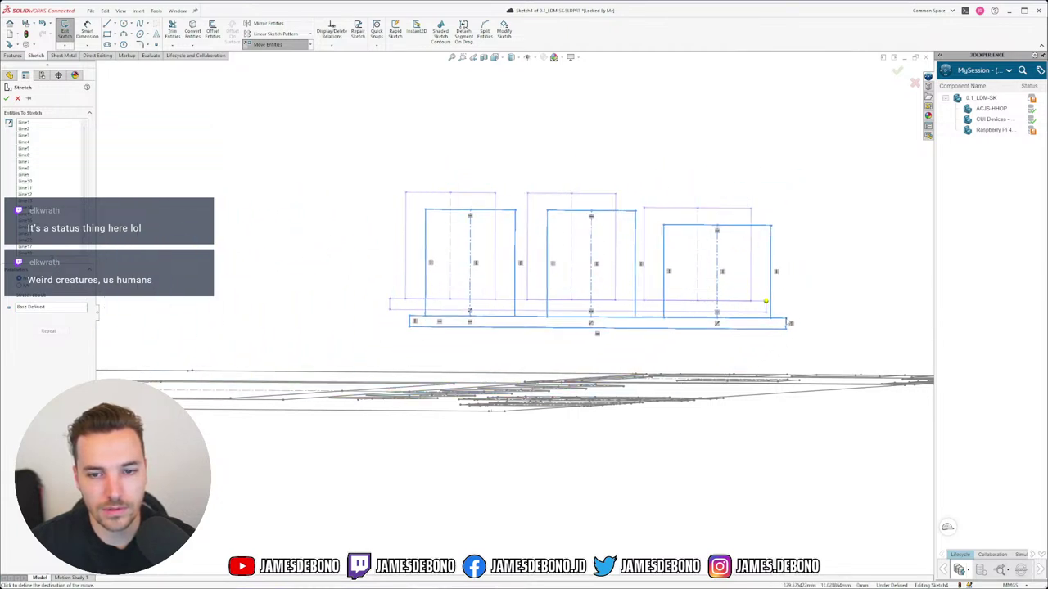
pyautogui.click(789, 323)
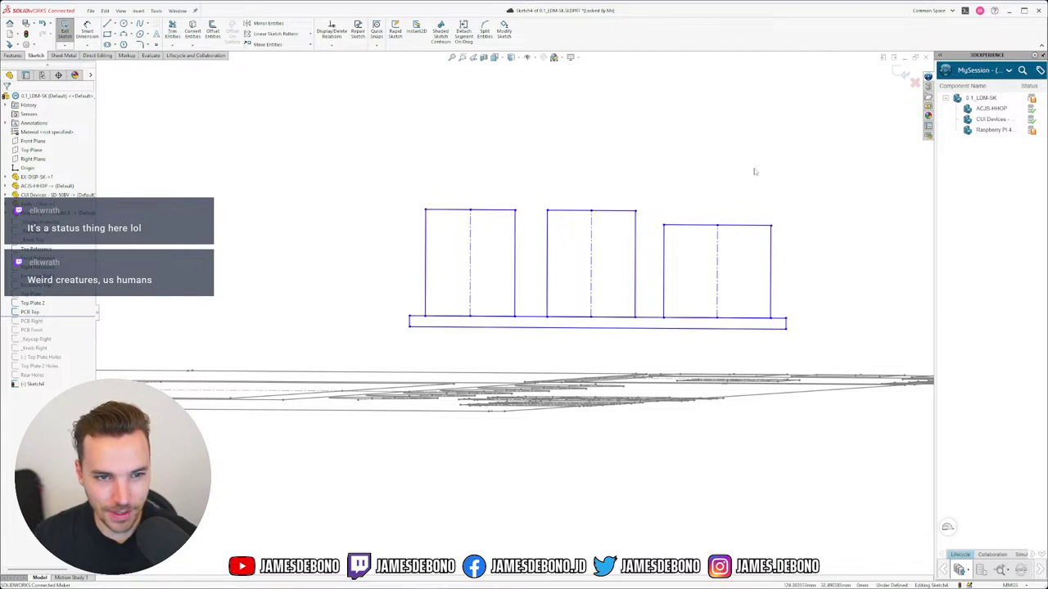
pyautogui.click(311, 45)
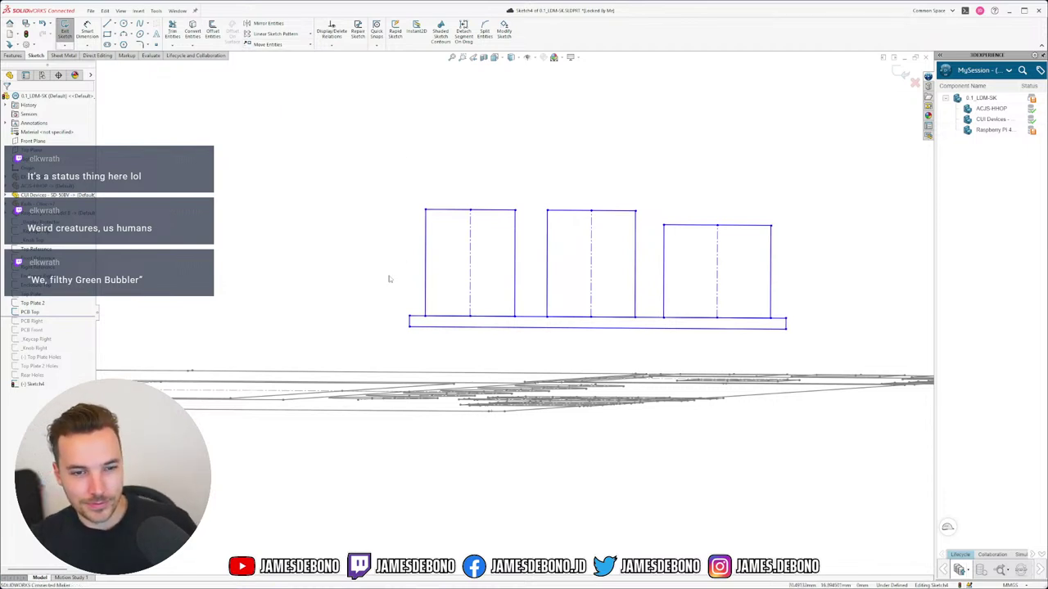
# Pull the board outline's left end past its right end and carry the leftmost rectangle and its centerline over to that side.
pyautogui.moveTo(412, 320)
pyautogui.mouseDown()
pyautogui.moveTo(502, 323)
pyautogui.moveTo(428, 321)
pyautogui.moveTo(501, 338)
pyautogui.moveTo(410, 338)
pyautogui.moveTo(421, 324)
pyautogui.moveTo(896, 328)
pyautogui.mouseUp()
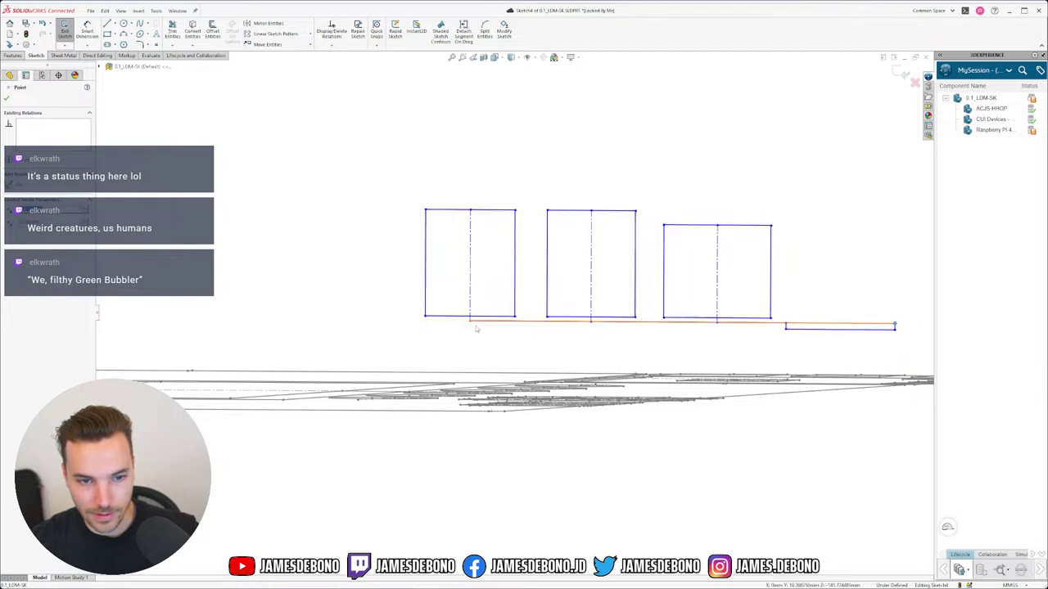
pyautogui.moveTo(471, 325); pyautogui.dragTo(847, 326)
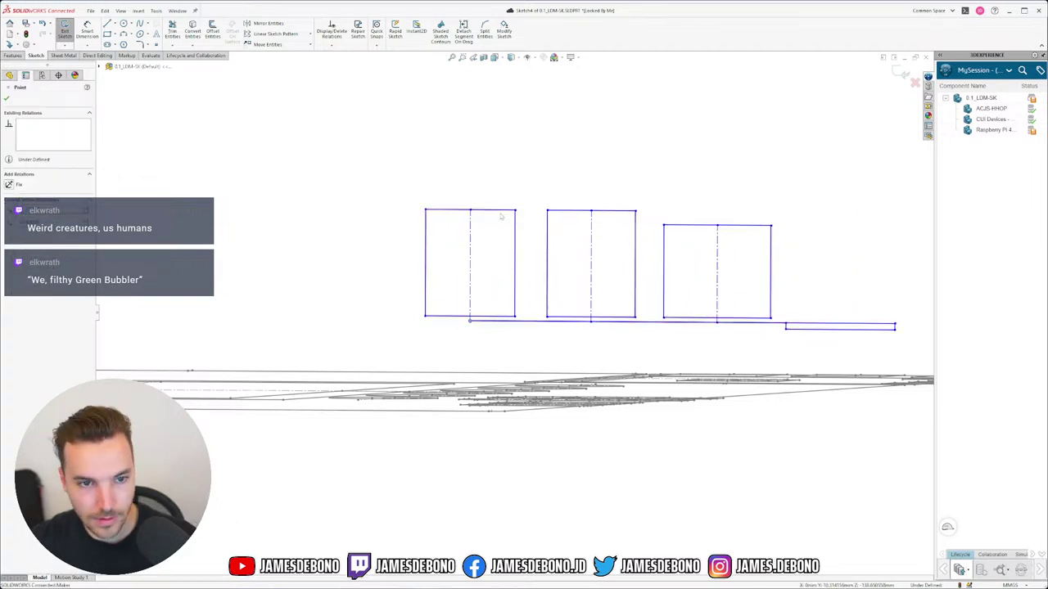
pyautogui.hotkey('ctrl', 'z')
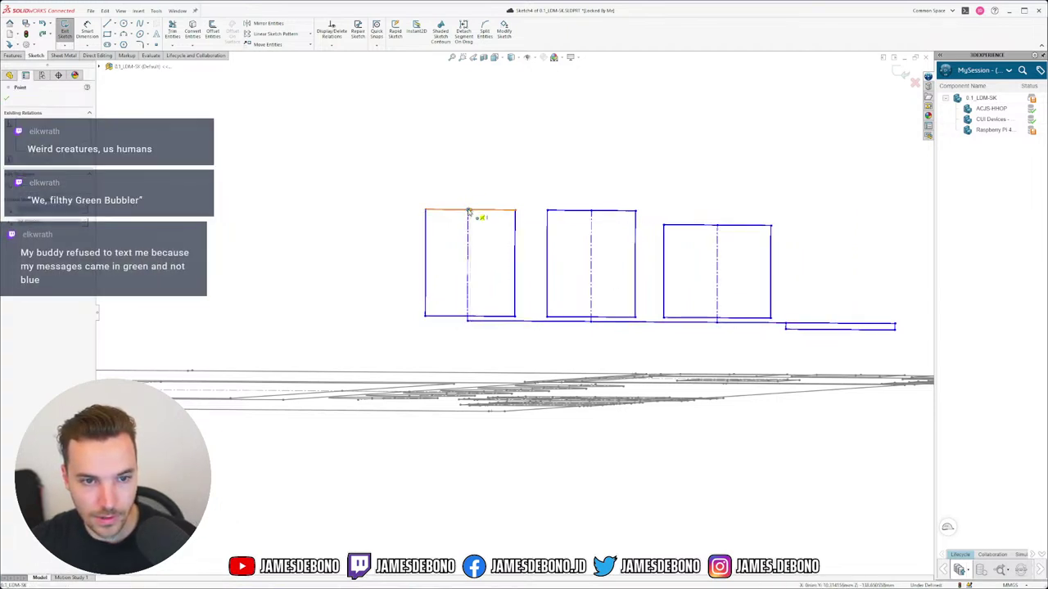
pyautogui.moveTo(471, 211); pyautogui.dragTo(864, 201)
pyautogui.moveTo(423, 199); pyautogui.dragTo(818, 197)
# Narrow the relocated rectangle beyond the other two and extend the board outline back to the left beneath all three rectangles.
pyautogui.scroll(4, 835, 306)
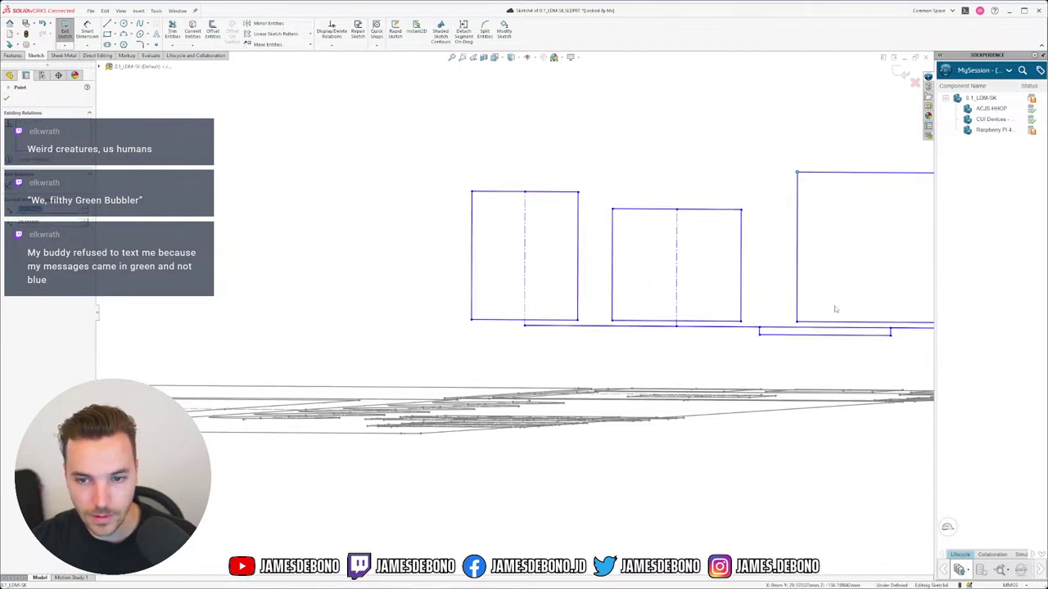
pyautogui.moveTo(863, 318); pyautogui.dragTo(765, 315)
pyautogui.moveTo(746, 264); pyautogui.dragTo(649, 258)
pyautogui.moveTo(725, 317); pyautogui.dragTo(663, 314)
pyautogui.scroll(-2, 622, 335)
pyautogui.scroll(-3, 597, 336)
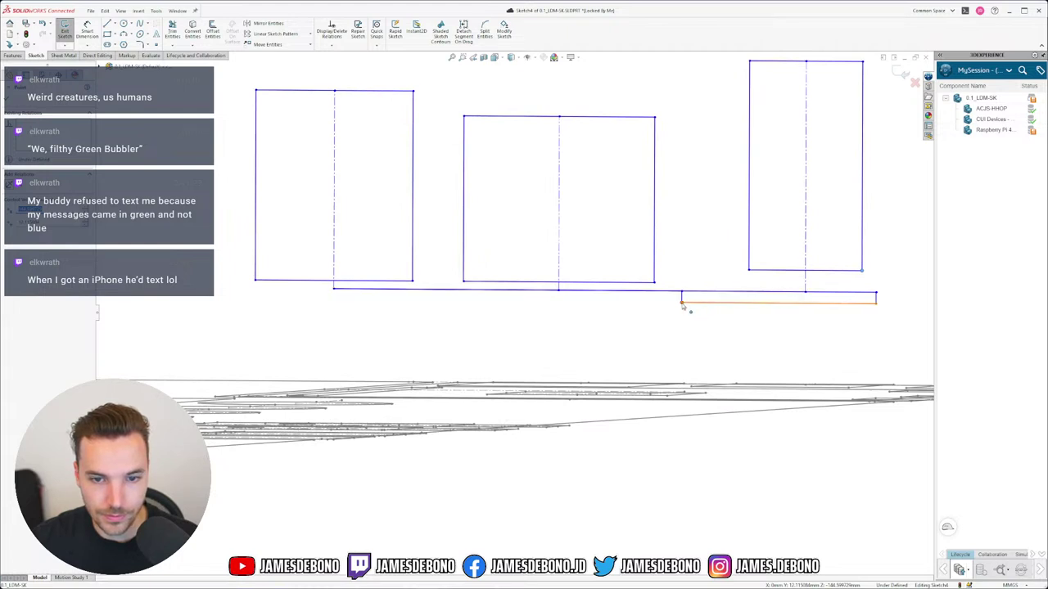
pyautogui.moveTo(681, 304); pyautogui.dragTo(198, 303)
# Swap the centerlines of the two remaining rectangles and snap their upper ends to the midpoints of the rectangles' top edges.
pyautogui.moveTo(333, 287); pyautogui.dragTo(554, 288)
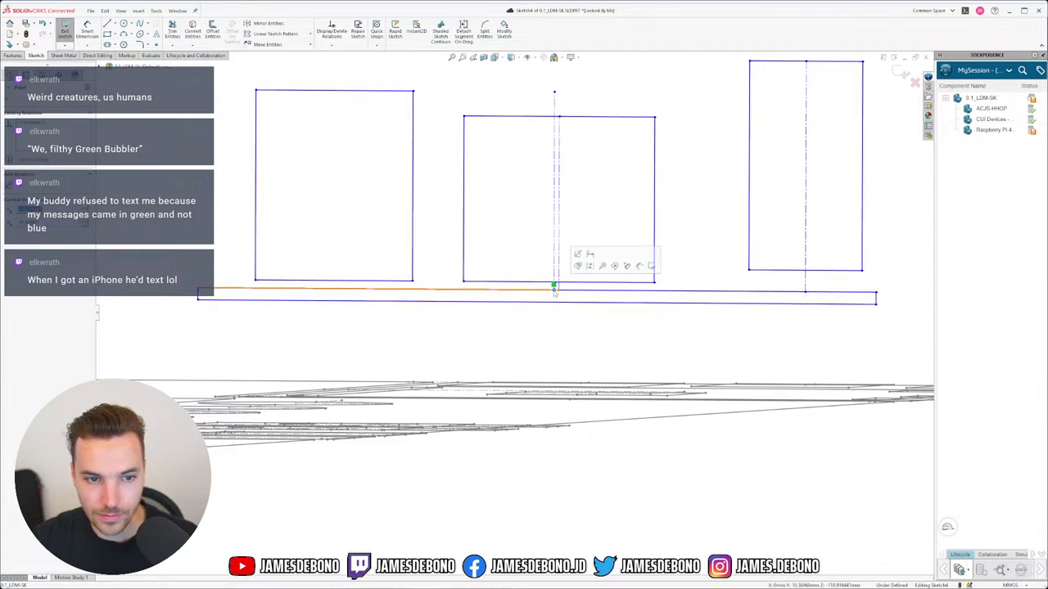
pyautogui.moveTo(554, 288); pyautogui.dragTo(660, 293)
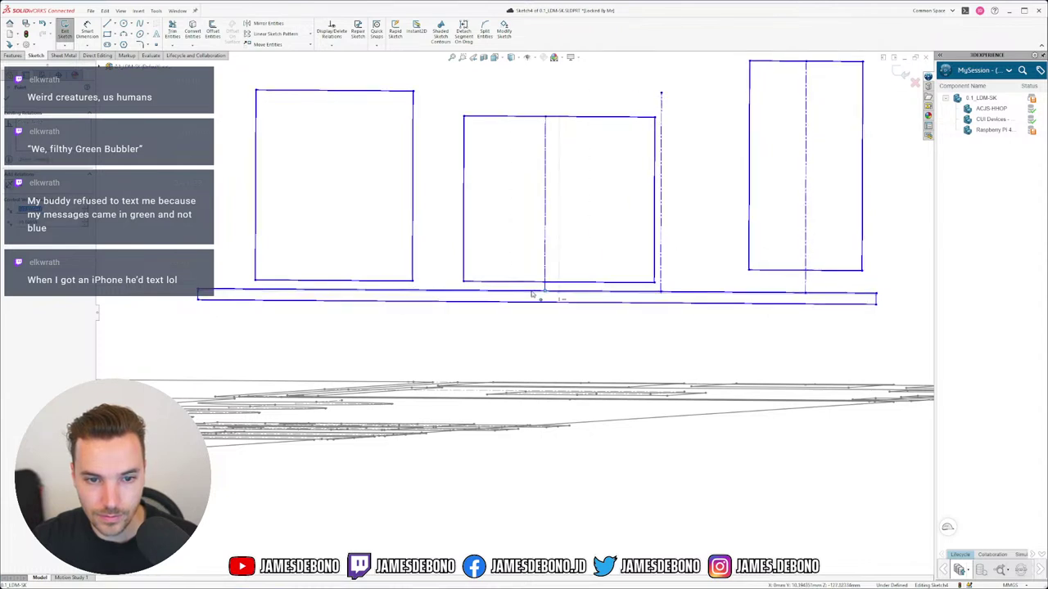
pyautogui.moveTo(411, 291); pyautogui.dragTo(389, 288)
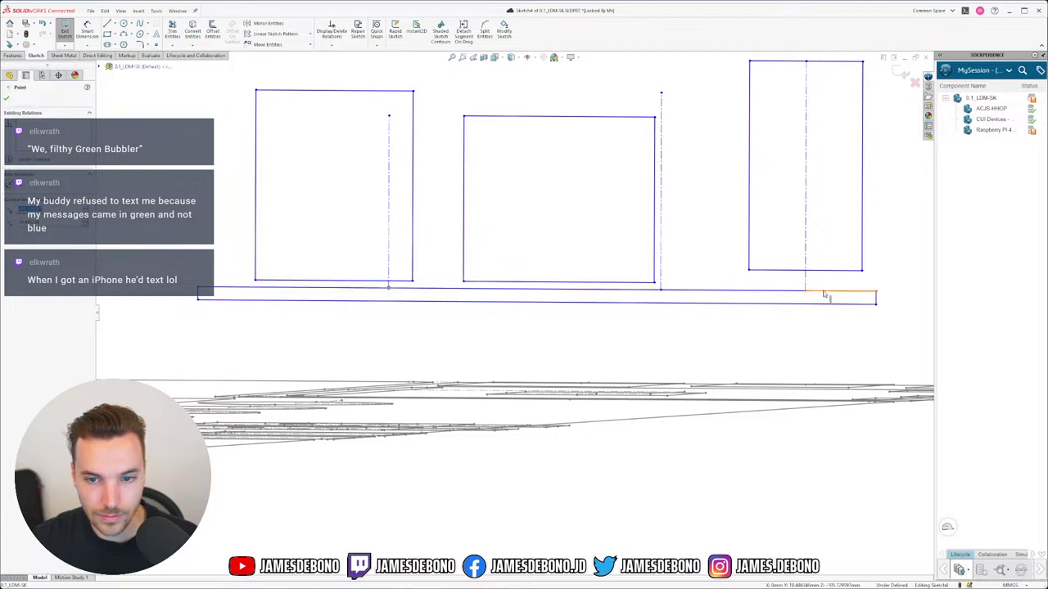
pyautogui.moveTo(661, 291); pyautogui.dragTo(566, 292)
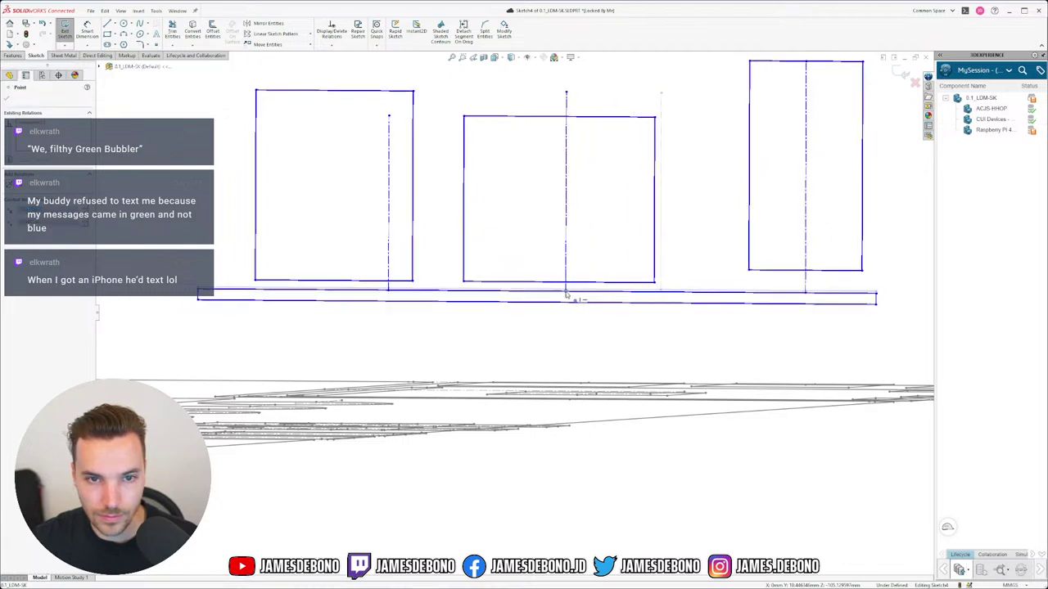
pyautogui.moveTo(566, 94); pyautogui.dragTo(559, 120)
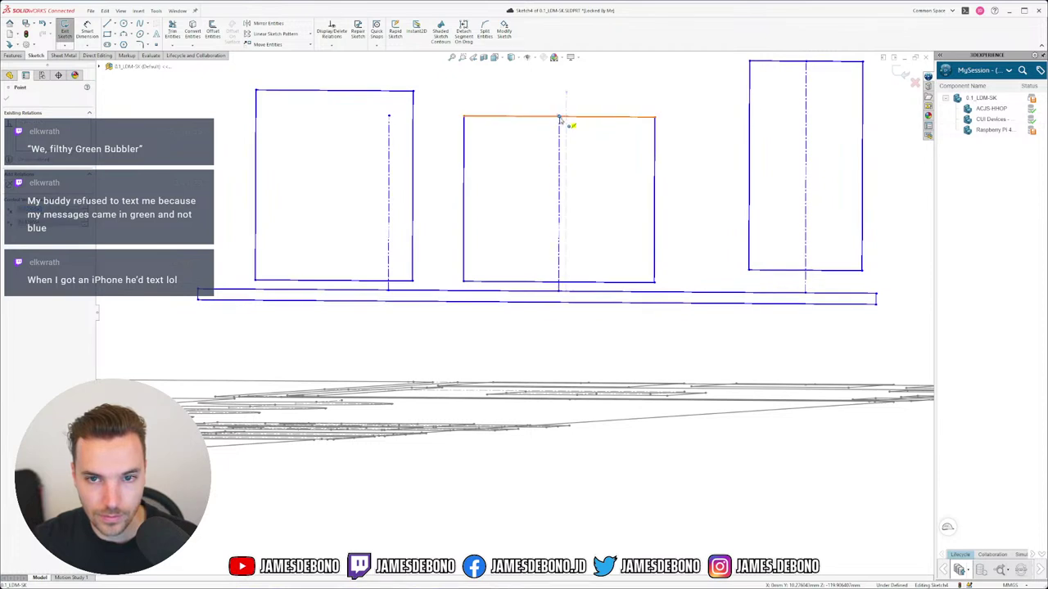
pyautogui.moveTo(559, 120); pyautogui.dragTo(560, 117)
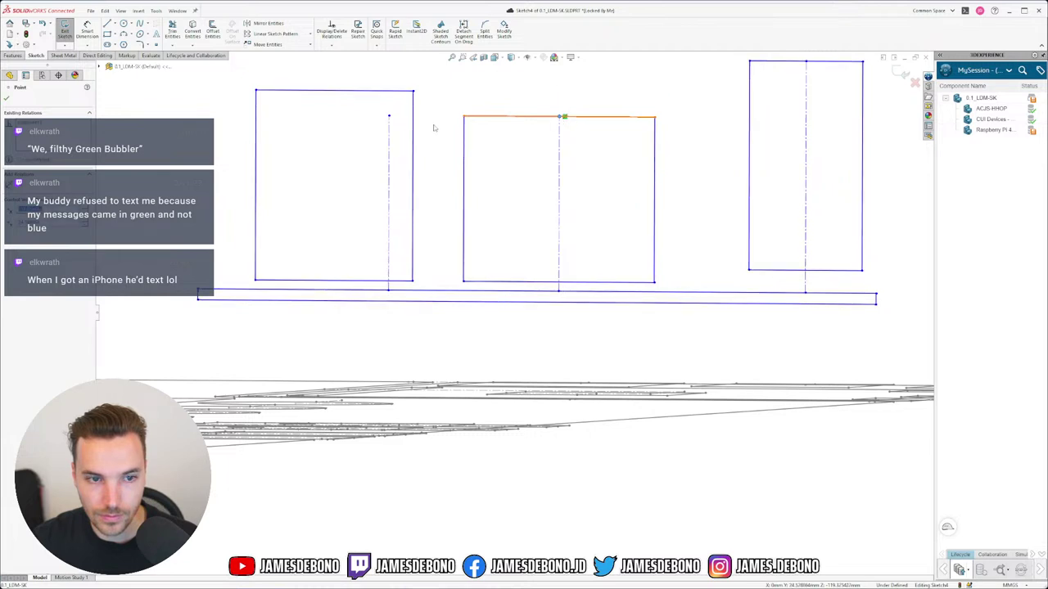
pyautogui.moveTo(388, 117); pyautogui.dragTo(337, 91)
pyautogui.click(613, 322)
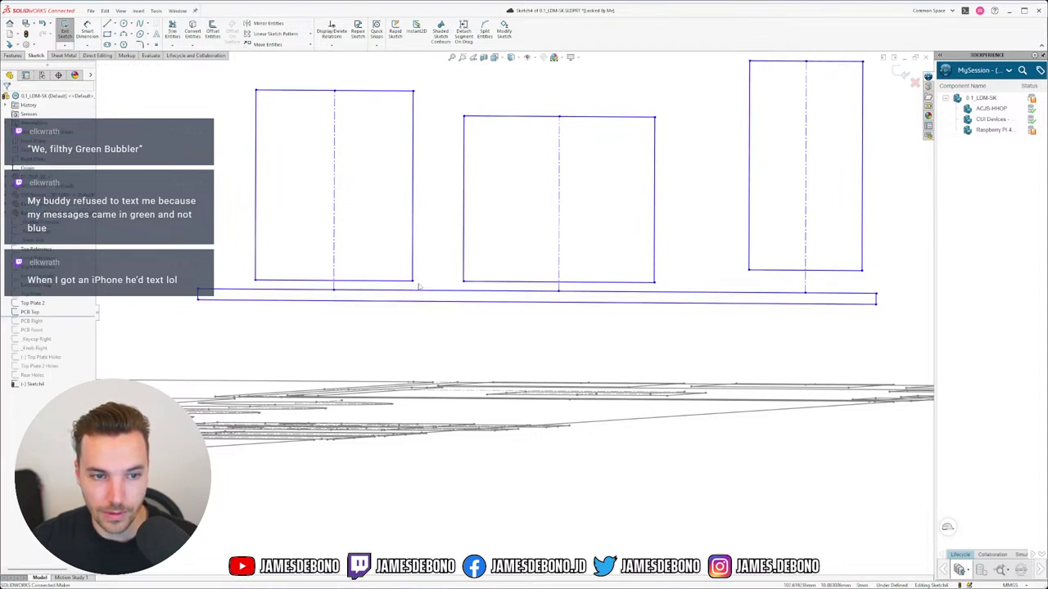
# Bring the bottom corners of all three rectangles down onto the board outline's upper edge.
pyautogui.moveTo(413, 283); pyautogui.dragTo(415, 288)
pyautogui.moveTo(656, 284); pyautogui.dragTo(653, 288)
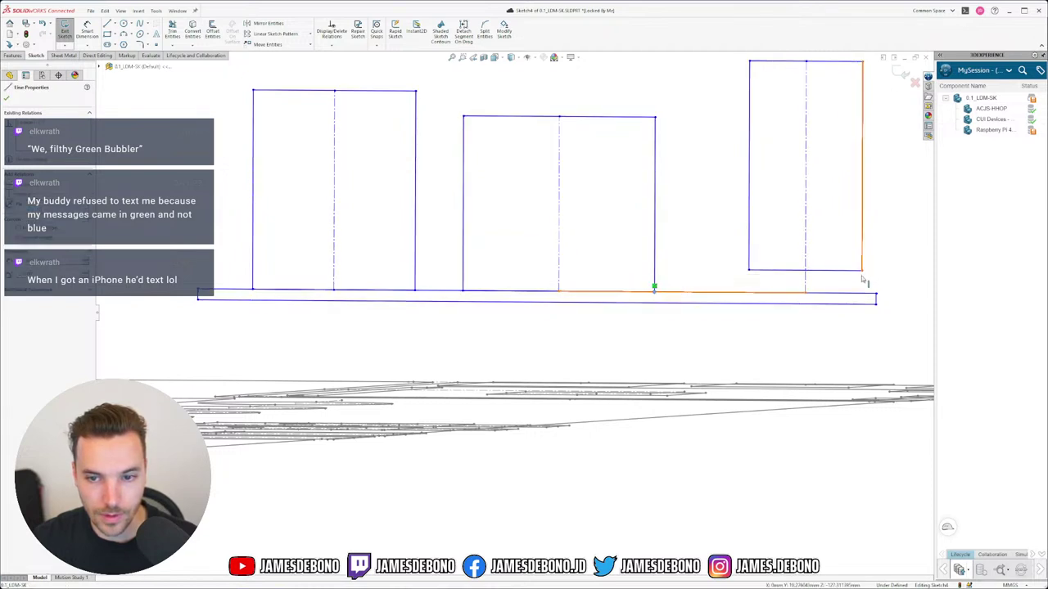
pyautogui.click(865, 280)
pyautogui.moveTo(862, 271); pyautogui.dragTo(925, 277)
pyautogui.click(802, 320)
# Align the board outline's left end edge with the upper-left corner of the inner PCB Top outline.
pyautogui.scroll(-1, 770, 303)
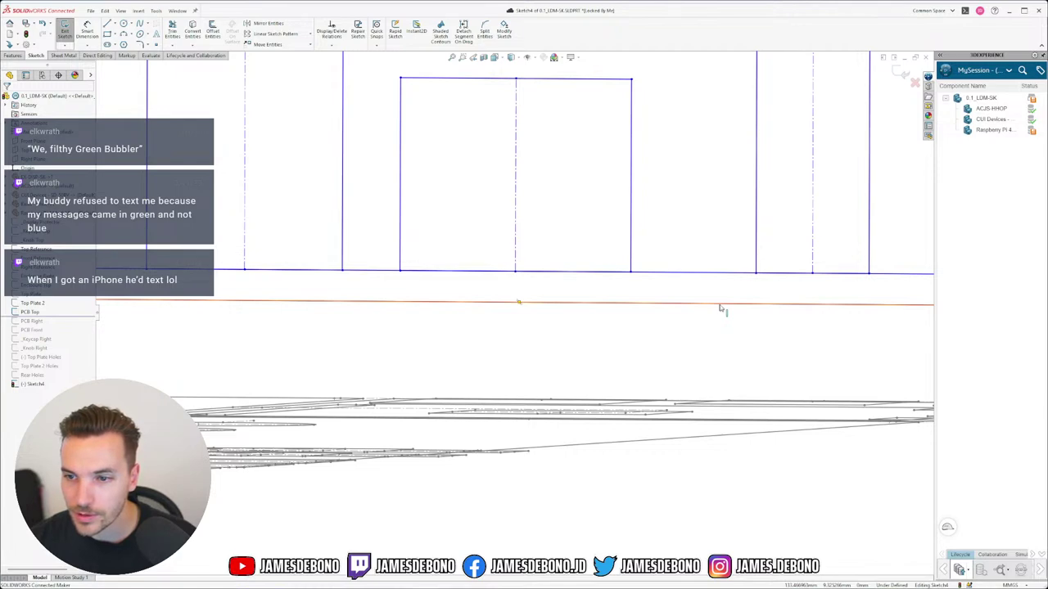
pyautogui.scroll(5, 720, 309)
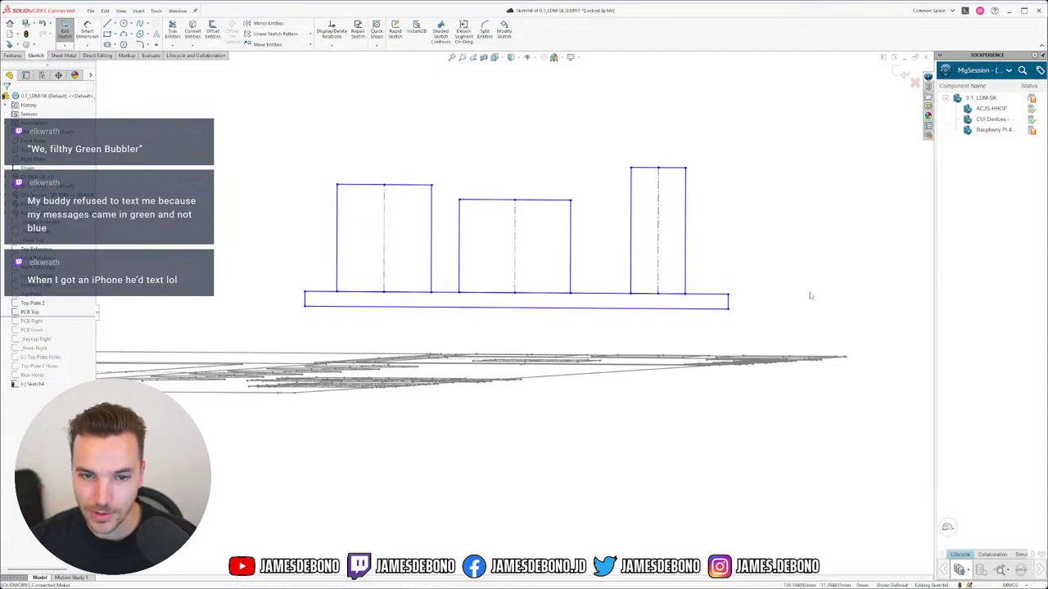
pyautogui.scroll(6, 732, 332)
pyautogui.scroll(-2, 714, 337)
pyautogui.scroll(-2, 714, 337)
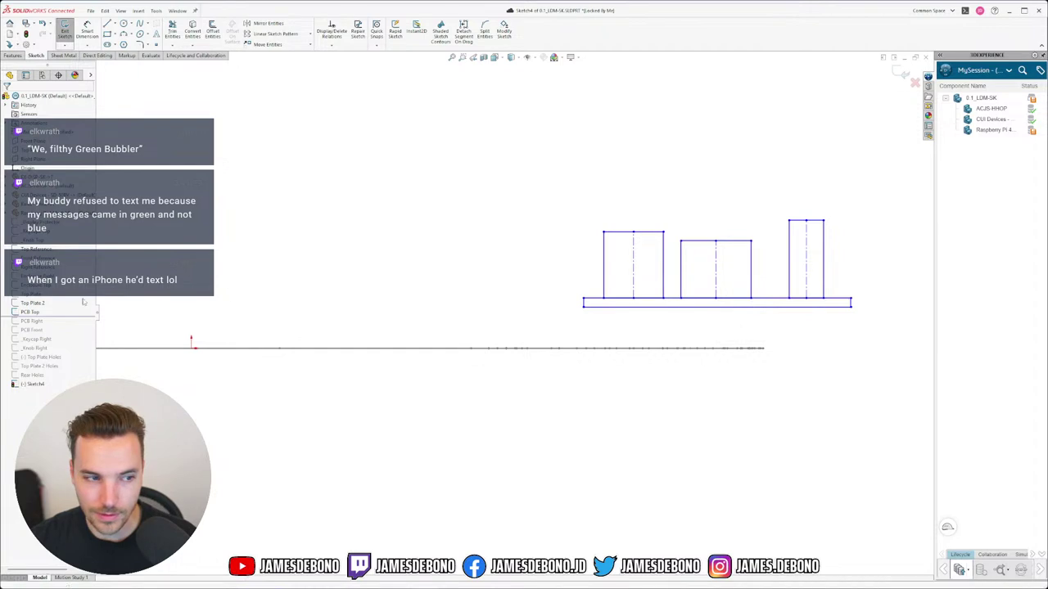
pyautogui.moveTo(646, 339); pyautogui.dragTo(642, 361, button='middle')
pyautogui.scroll(-6, 560, 214)
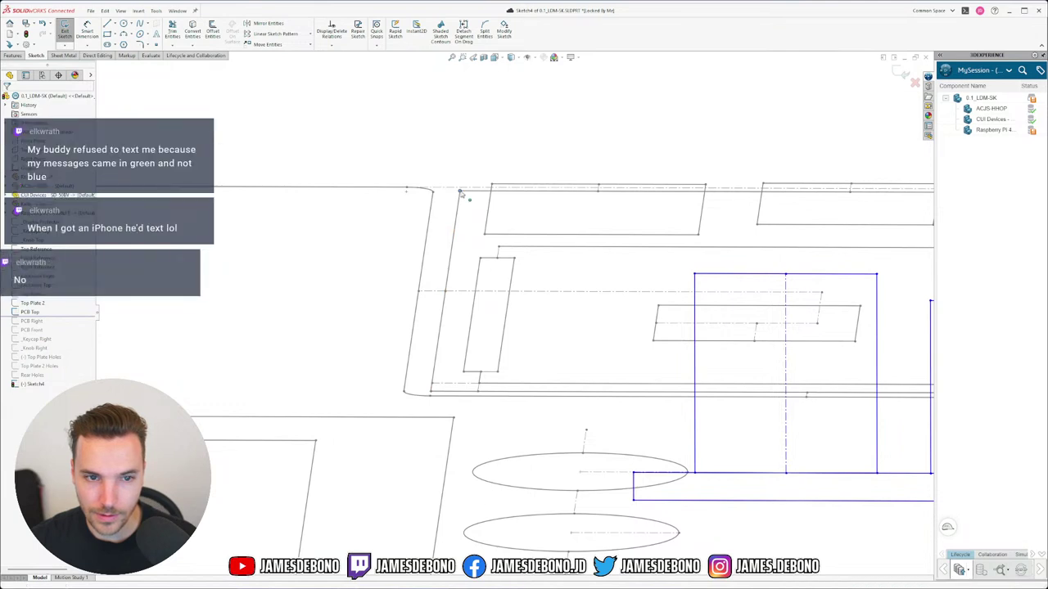
pyautogui.click(637, 498)
pyautogui.scroll(5, 707, 450)
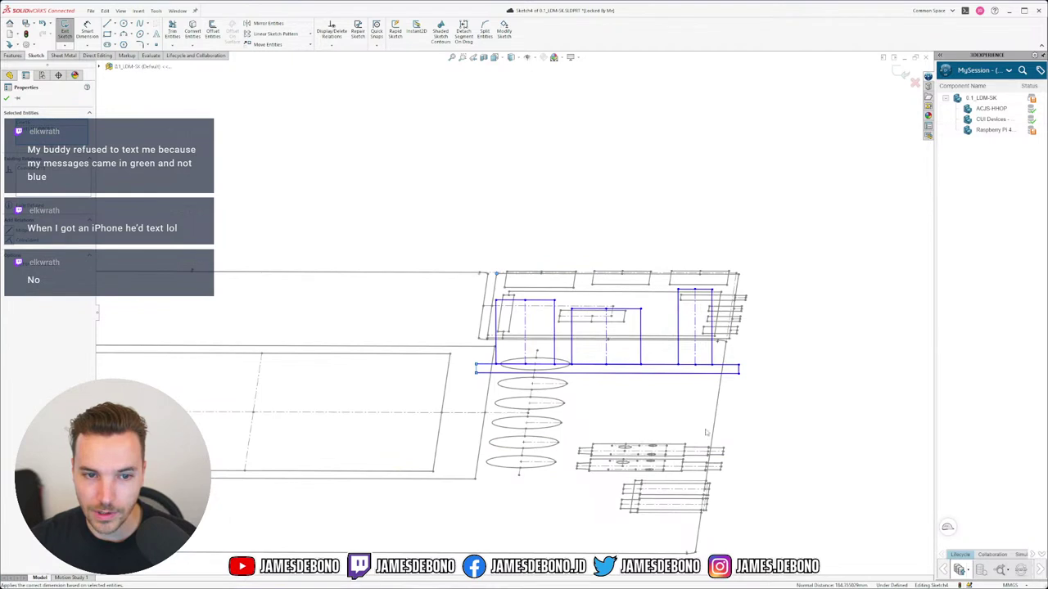
# Align the board outline's right end edge with the upper-right corner of the PCB Top outline.
pyautogui.scroll(-4, 700, 327)
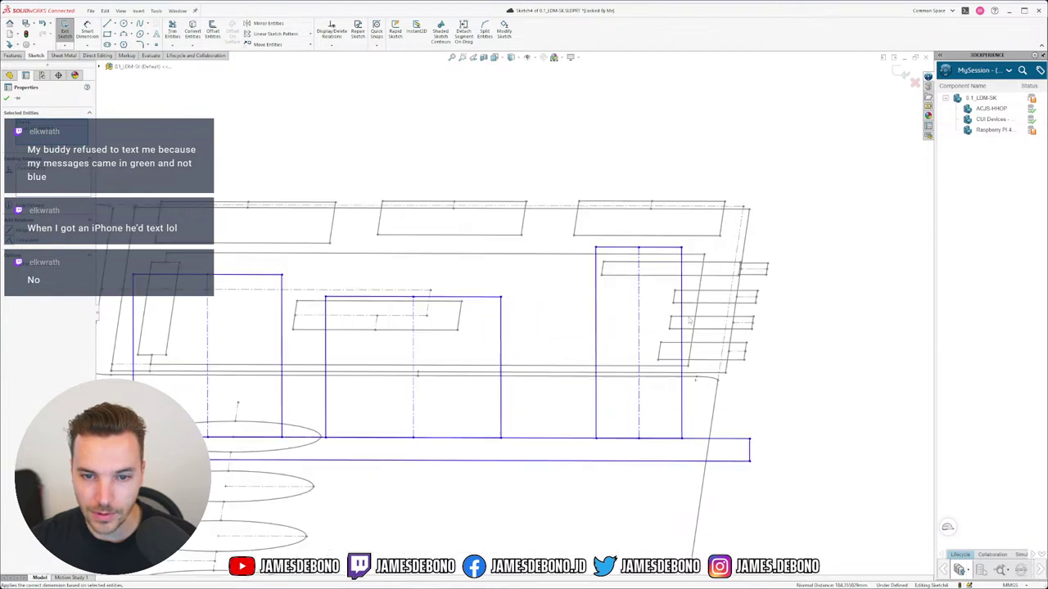
pyautogui.click(750, 210)
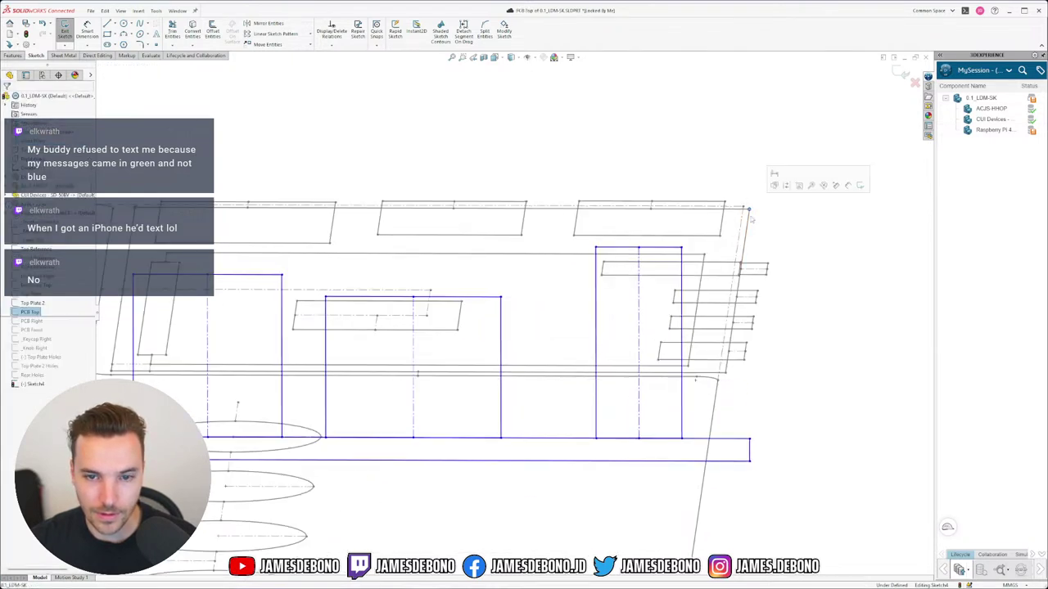
pyautogui.keyDown('ctrl'); pyautogui.click(750, 448); pyautogui.keyUp('ctrl')
pyautogui.click(787, 410)
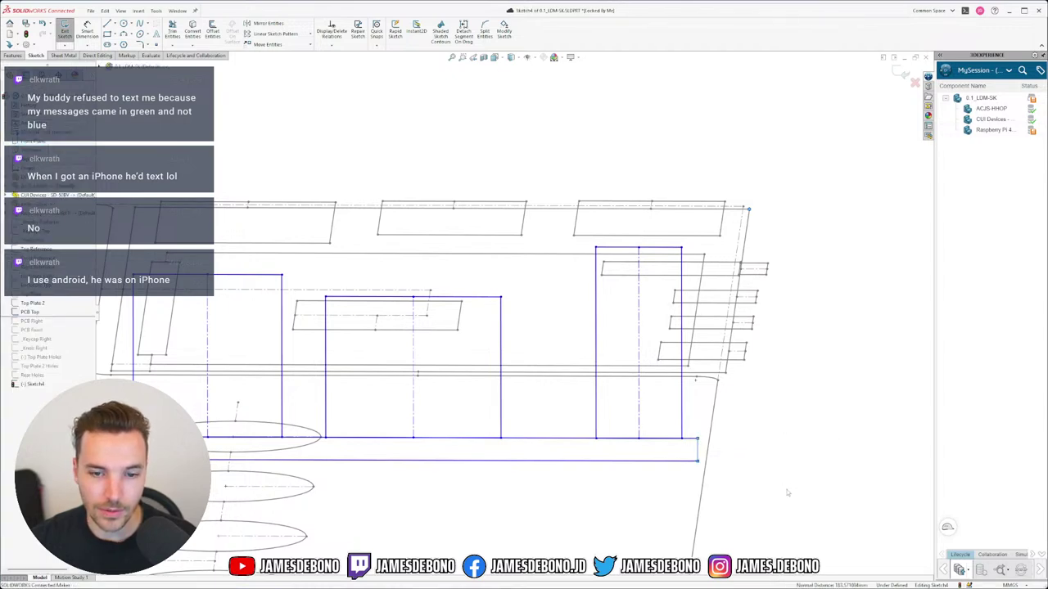
# Resize the middle and tallest rectangles along the board and raise the board outline's upper edge slightly.
pyautogui.scroll(5, 435, 337)
pyautogui.scroll(-3, 394, 348)
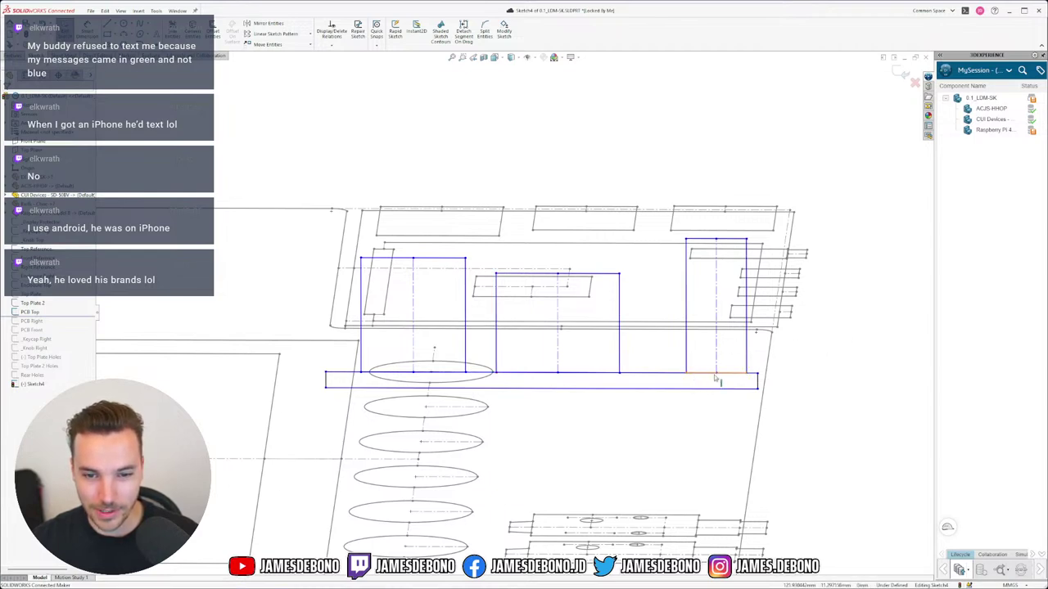
pyautogui.moveTo(715, 377); pyautogui.dragTo(600, 367)
pyautogui.click(829, 420)
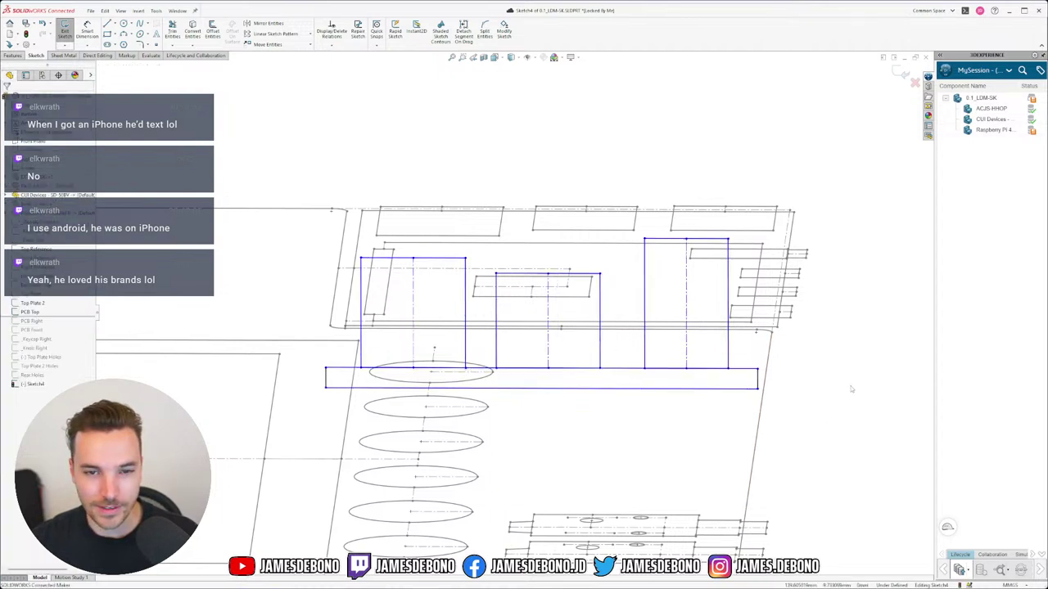
# Show the Raspberry Pi component's right reference sketch alongside the copied profile for comparison.
pyautogui.hotkey('ctrl', '8')
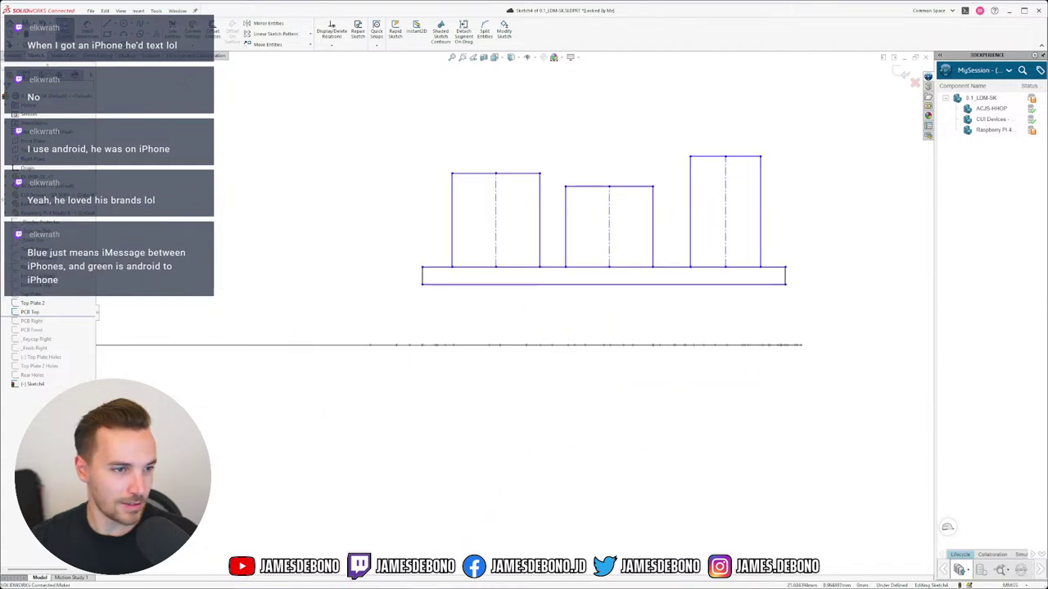
pyautogui.scroll(7, 284, 297)
pyautogui.scroll(-2, 283, 297)
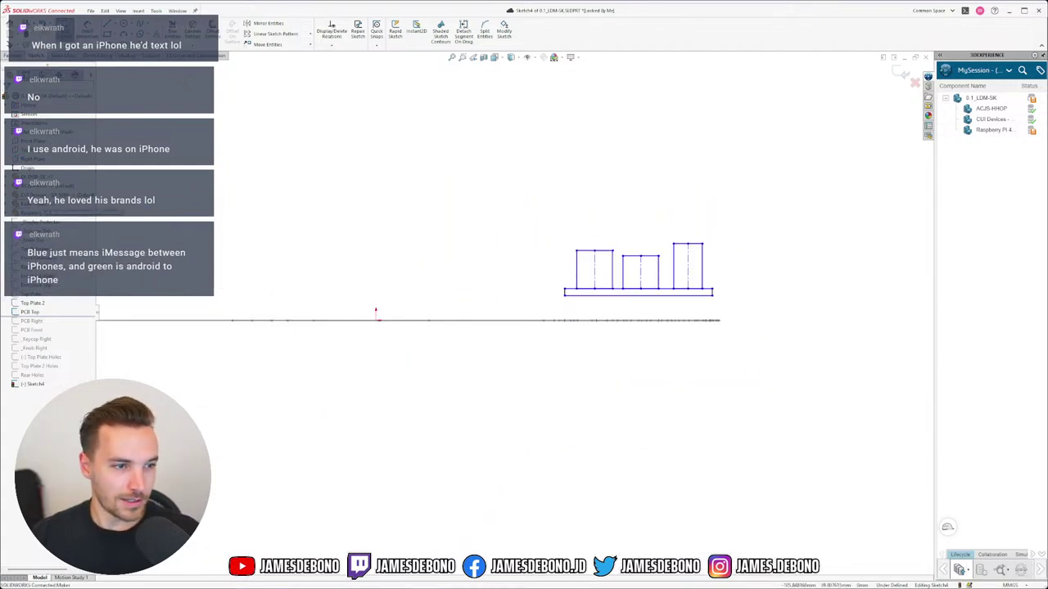
pyautogui.click(6, 213)
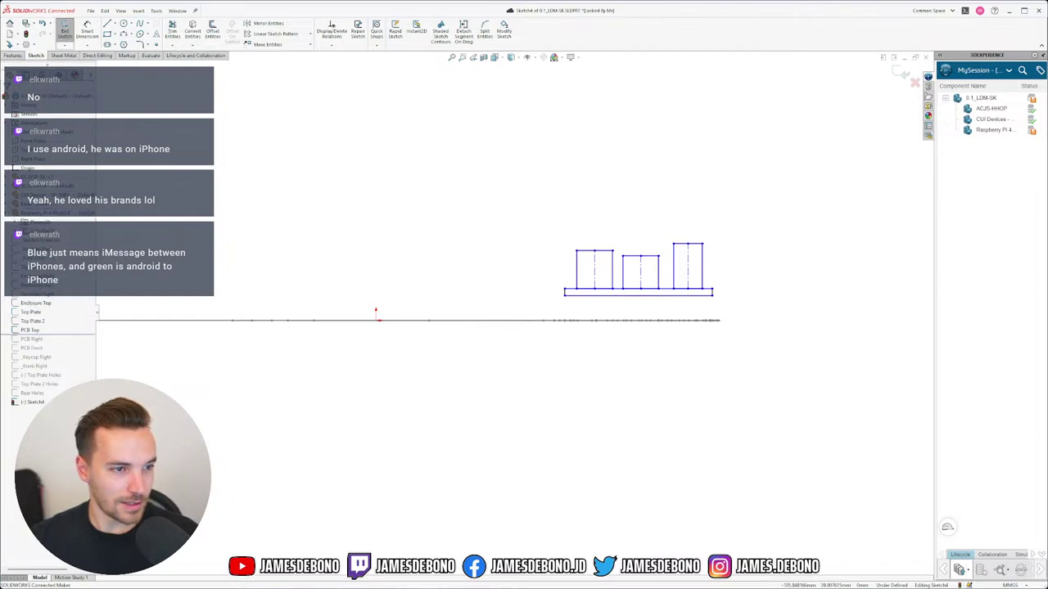
pyautogui.click(15, 231)
pyautogui.hotkey('ctrl', 'v')
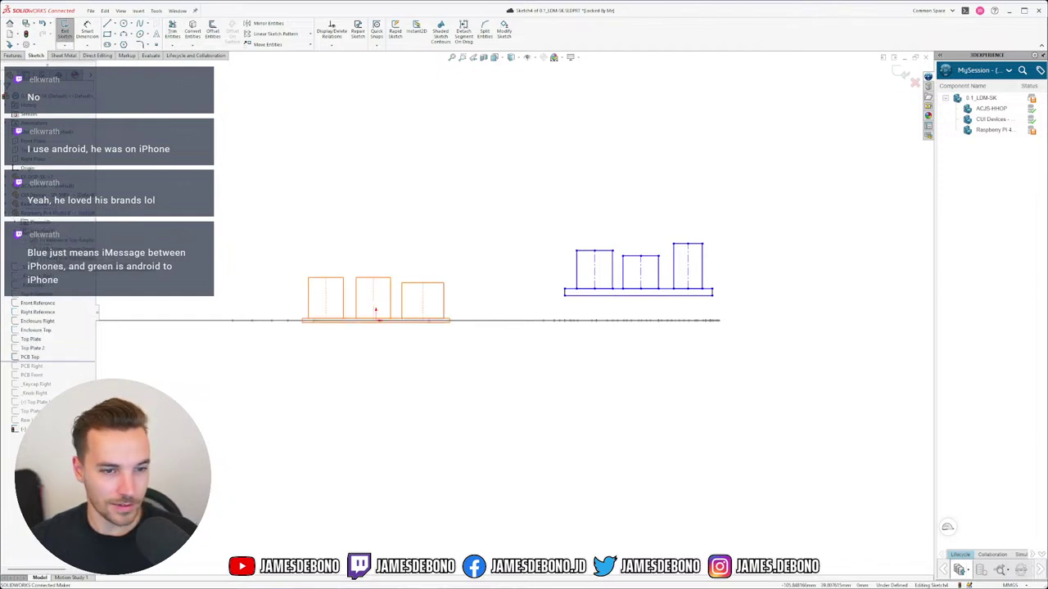
pyautogui.rightClick(56, 257)
pyautogui.click(64, 245)
pyautogui.scroll(-4, 473, 325)
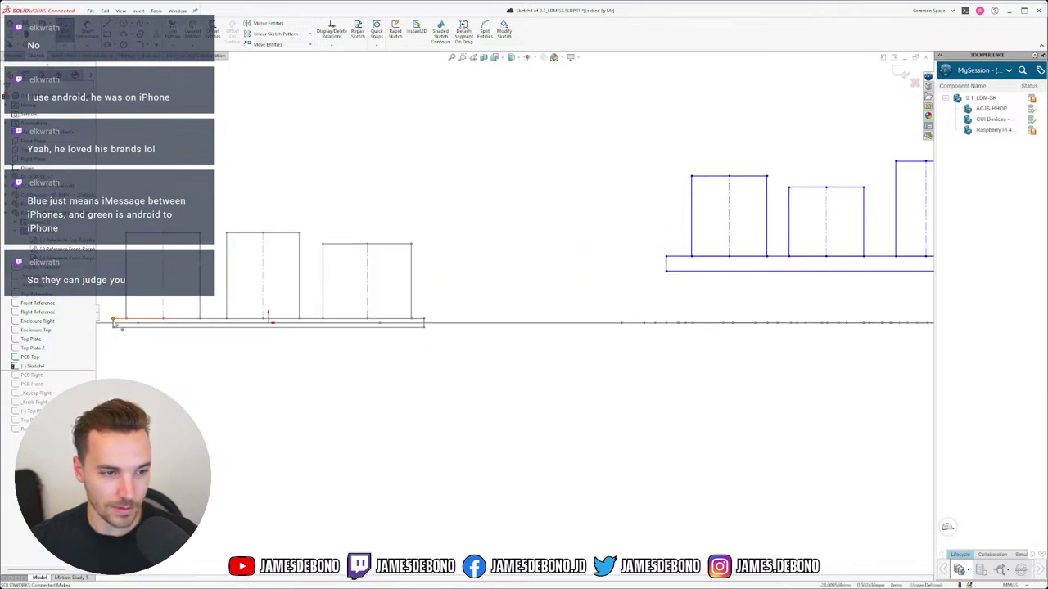
# Make the board outline's left end edge and its upper segment up to the first rectangle's centreline equal to the reference profile's.
pyautogui.click(114, 324)
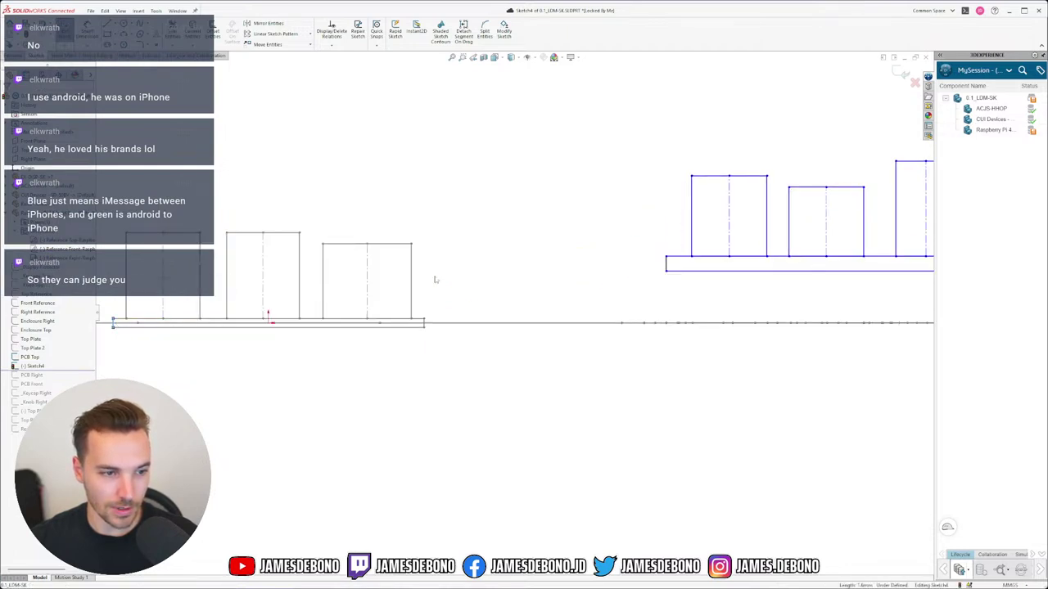
pyautogui.keyDown('ctrl'); pyautogui.click(666, 264); pyautogui.keyUp('ctrl')
pyautogui.click(730, 235)
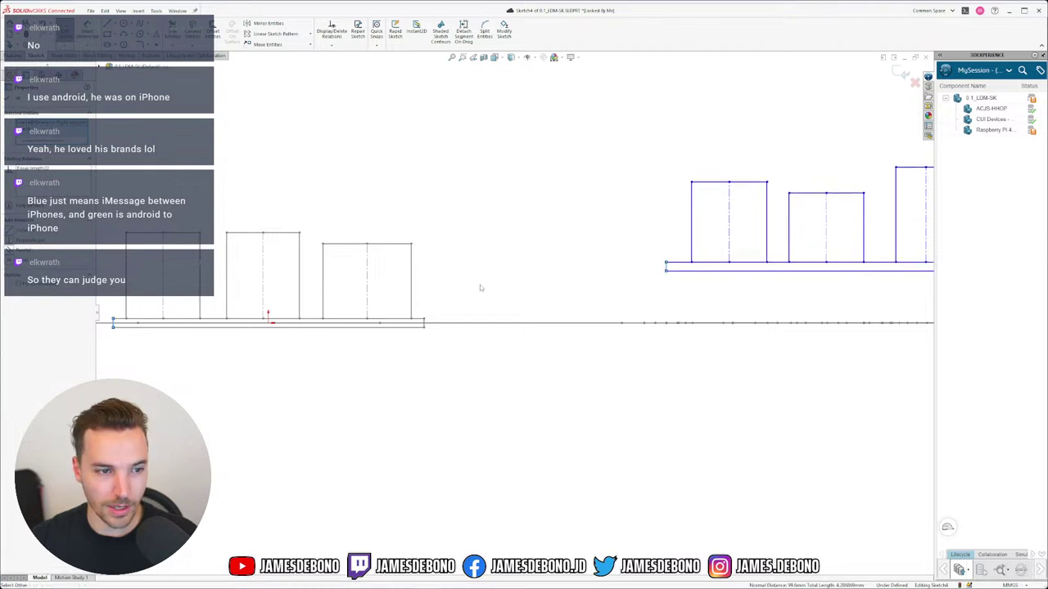
pyautogui.click(579, 281)
pyautogui.click(120, 322)
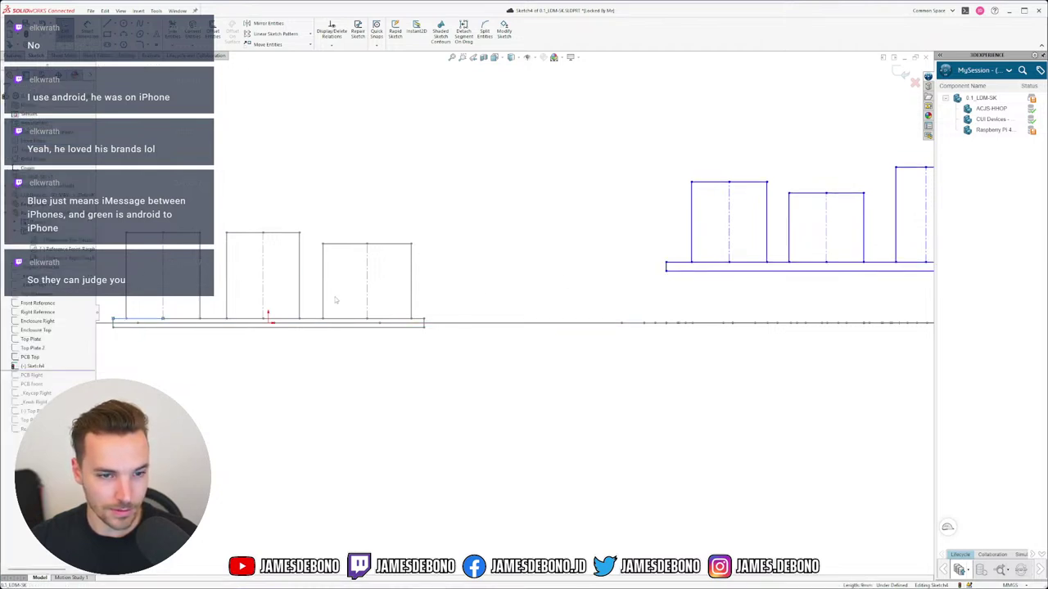
pyautogui.keyDown('ctrl'); pyautogui.click(675, 263); pyautogui.keyUp('ctrl')
pyautogui.click(730, 237)
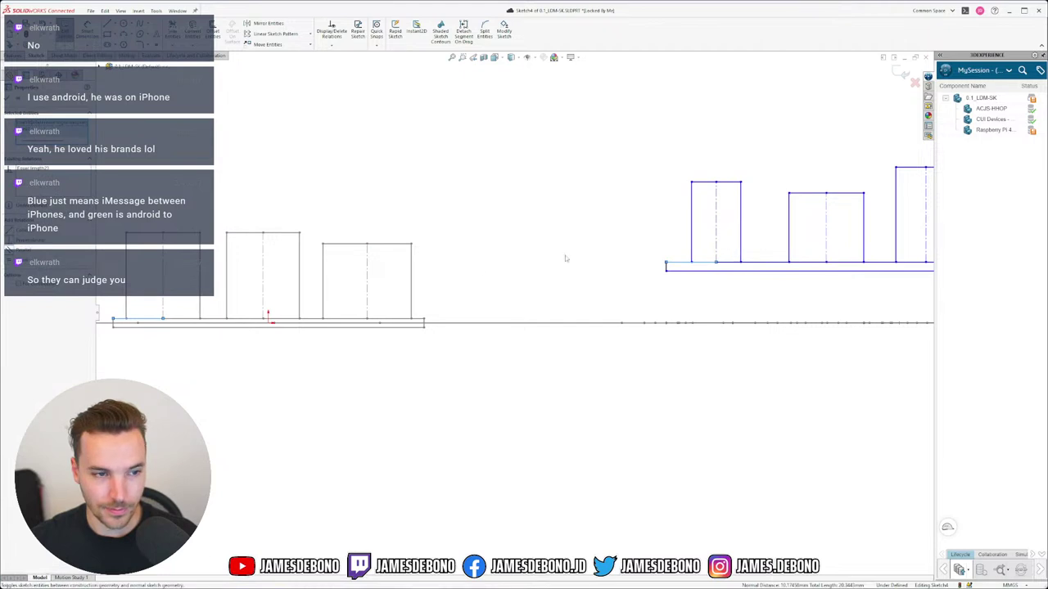
pyautogui.press('Escape')
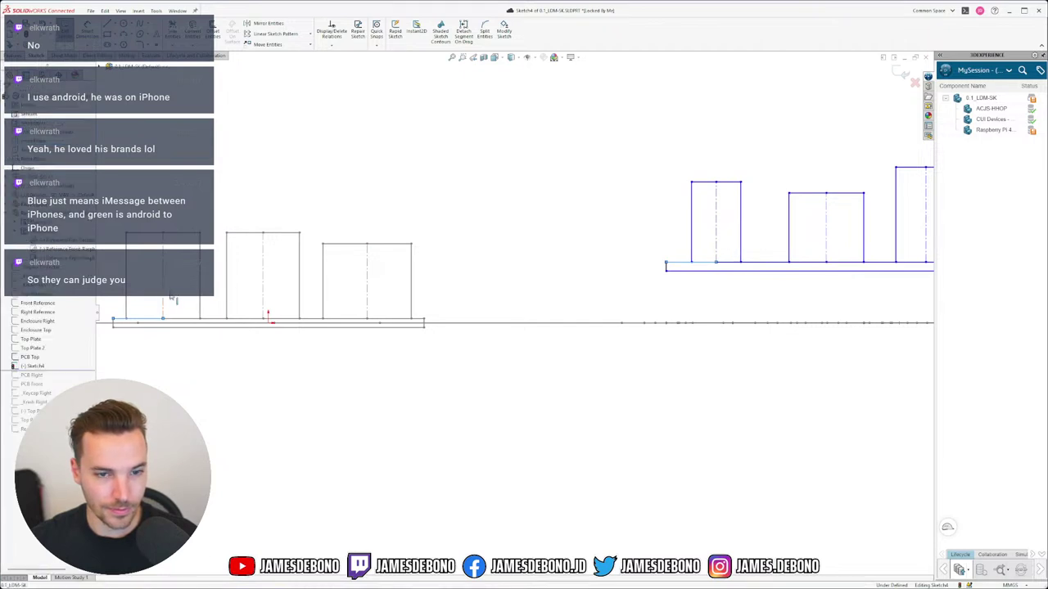
# Make the first rectangle's centreline height and top edge width equal to the reference, and lower the profile slightly.
pyautogui.click(717, 246)
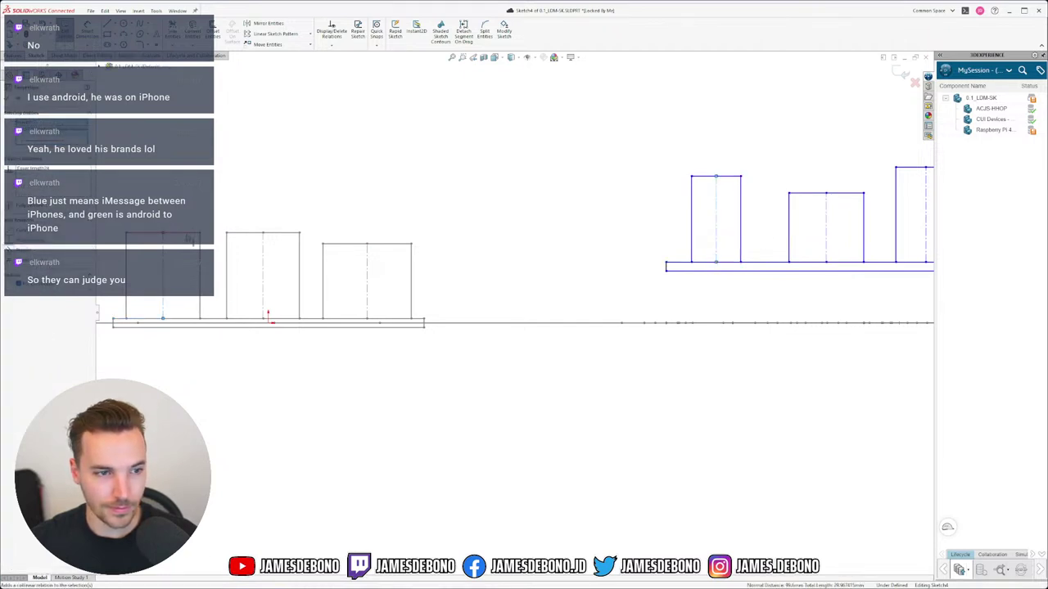
pyautogui.click(713, 176)
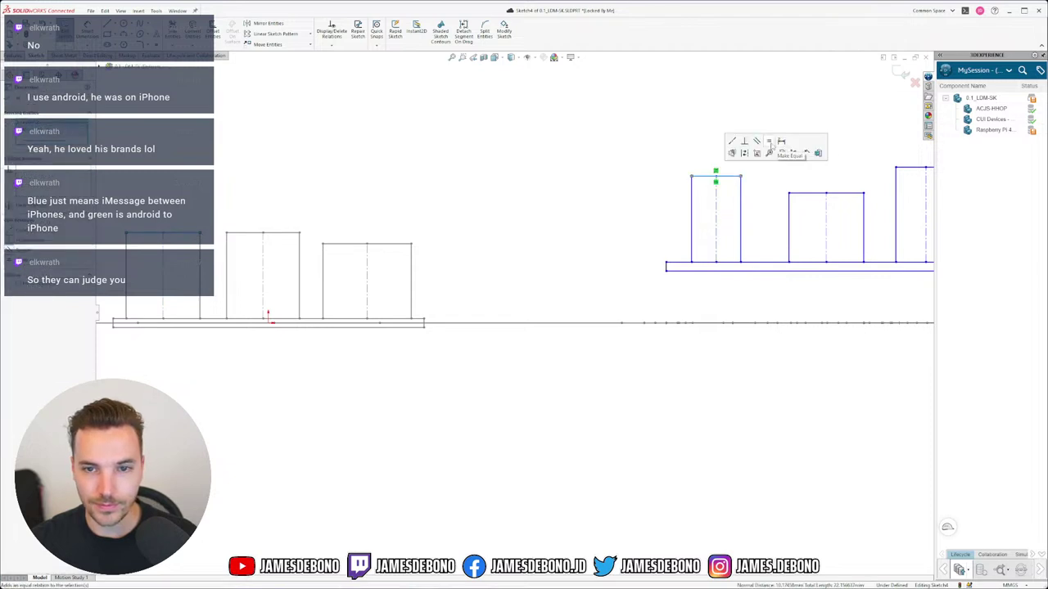
pyautogui.click(771, 145)
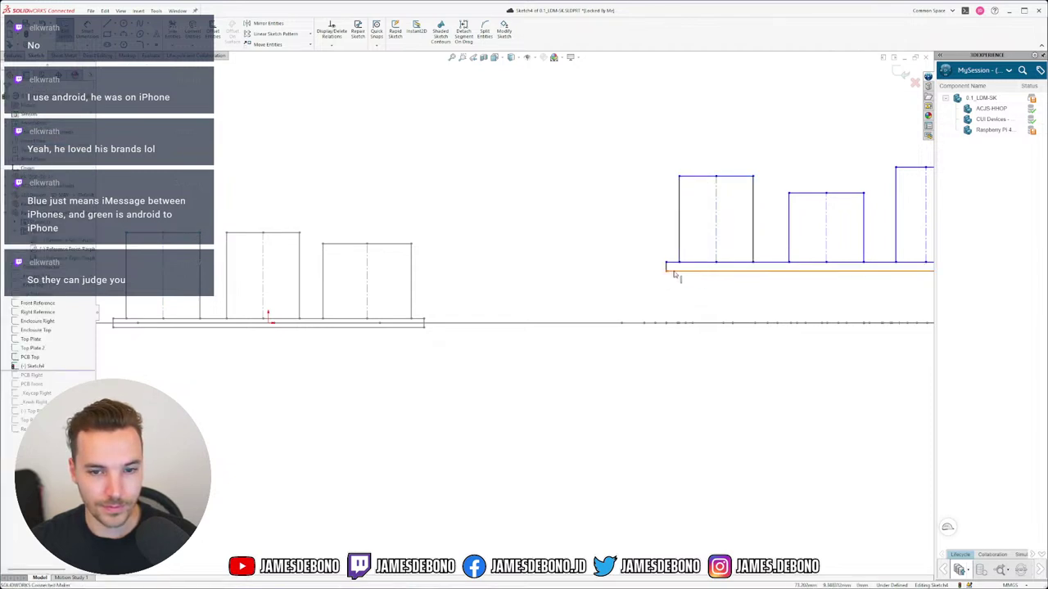
pyautogui.moveTo(673, 275); pyautogui.dragTo(620, 284)
pyautogui.scroll(1, 703, 307)
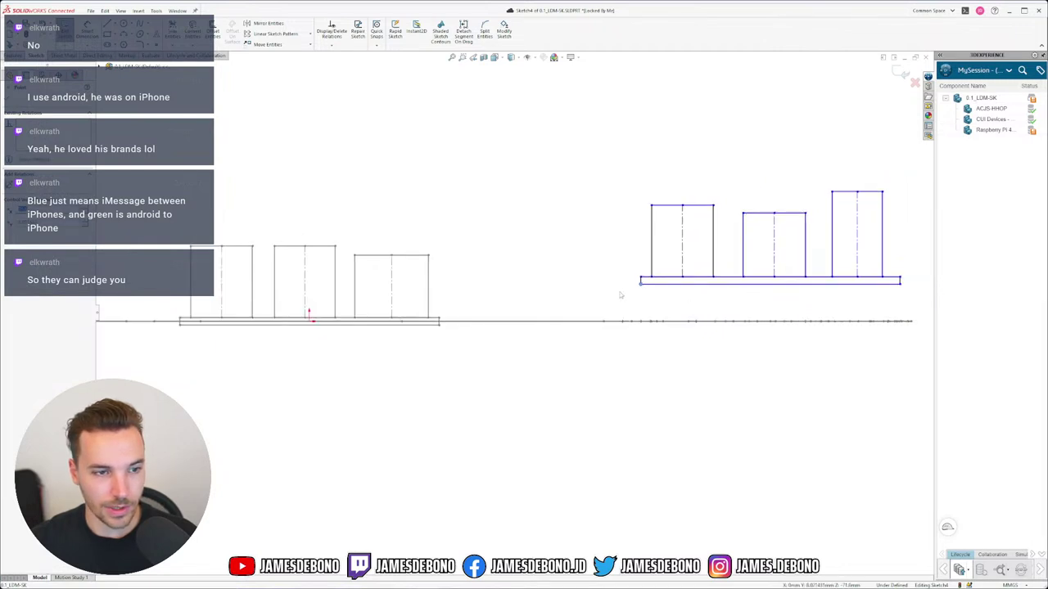
# Make the middle rectangle's centreline and top edge equal to those of the middle rectangle in the reference sketch.
pyautogui.click(307, 278)
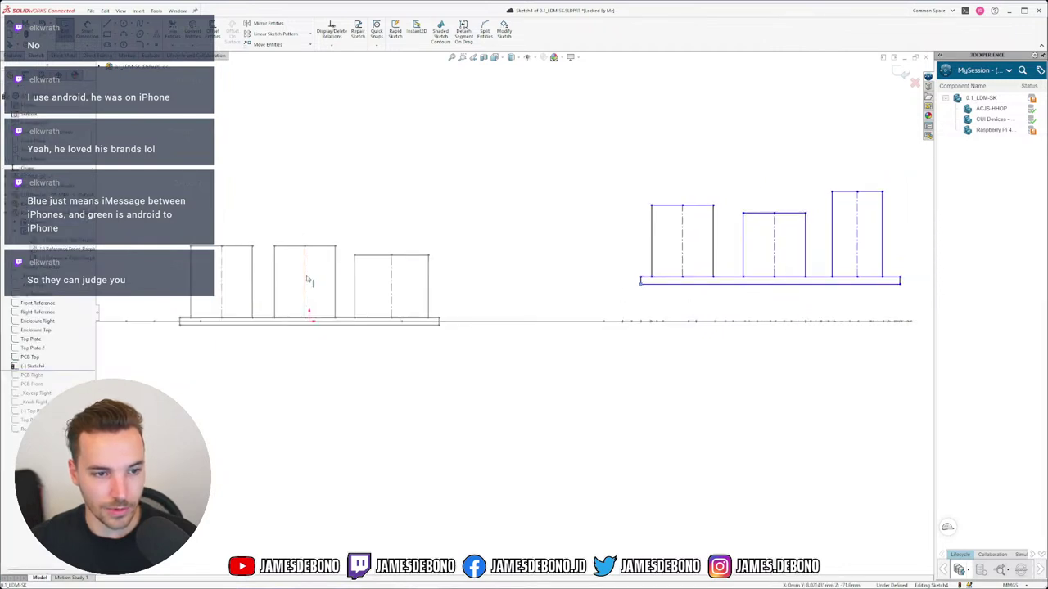
pyautogui.click(773, 237)
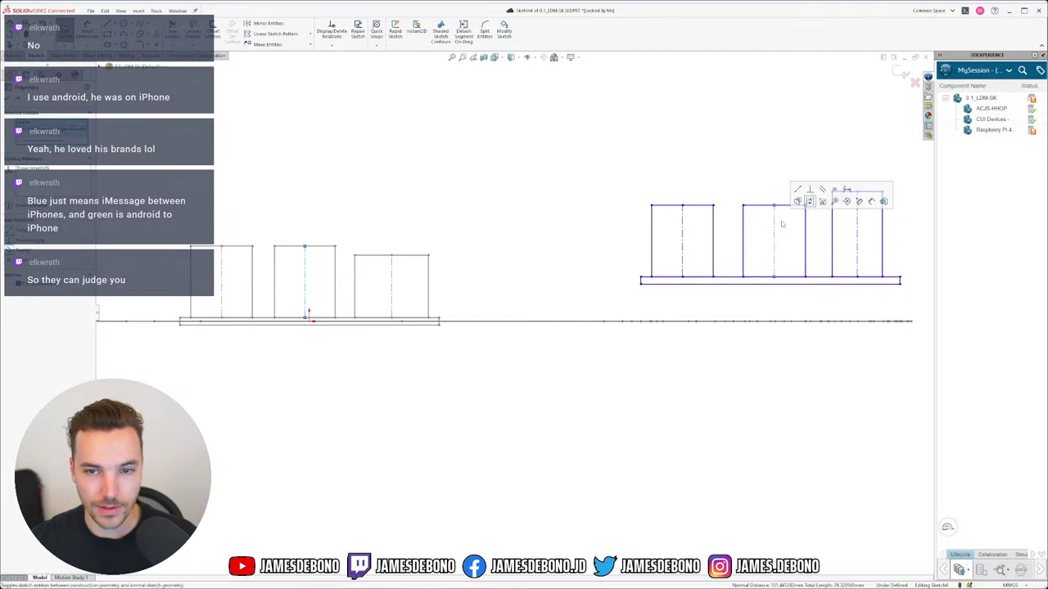
pyautogui.click(834, 190)
pyautogui.keyDown('ctrl'); pyautogui.click(326, 246); pyautogui.keyUp('ctrl')
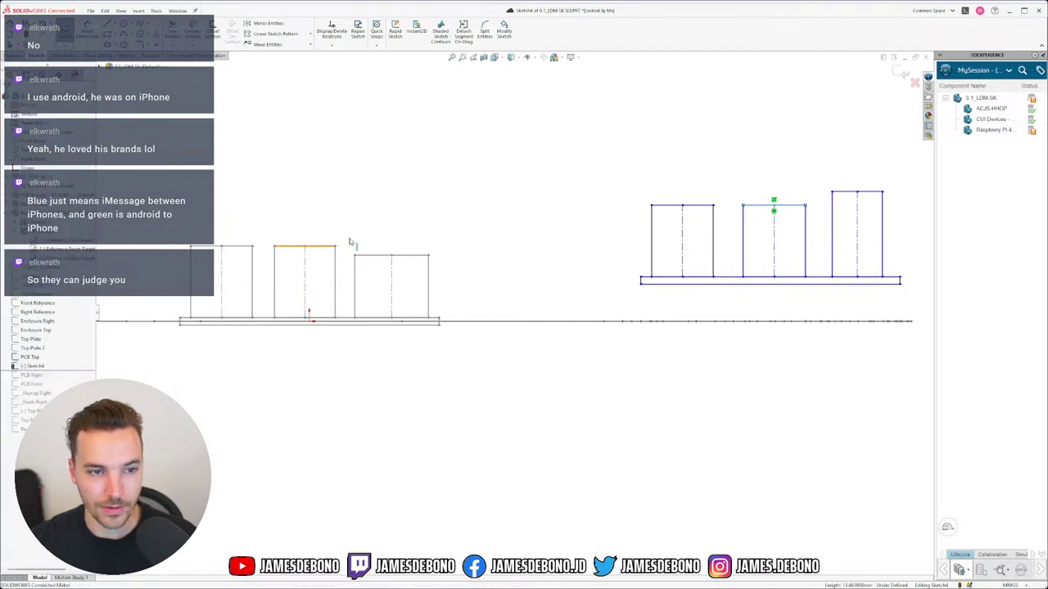
pyautogui.click(379, 210)
# Make both spacing segments between the three rectangles' centrelines equal to the matching segments of the reference profile.
pyautogui.click(704, 277)
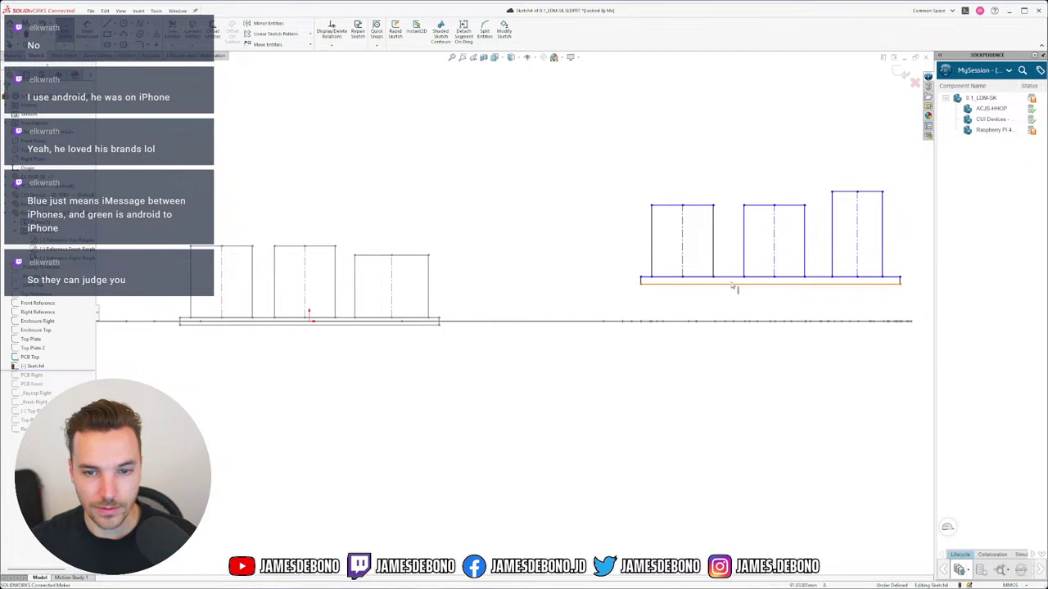
pyautogui.keyDown('ctrl'); pyautogui.click(271, 319); pyautogui.keyUp('ctrl')
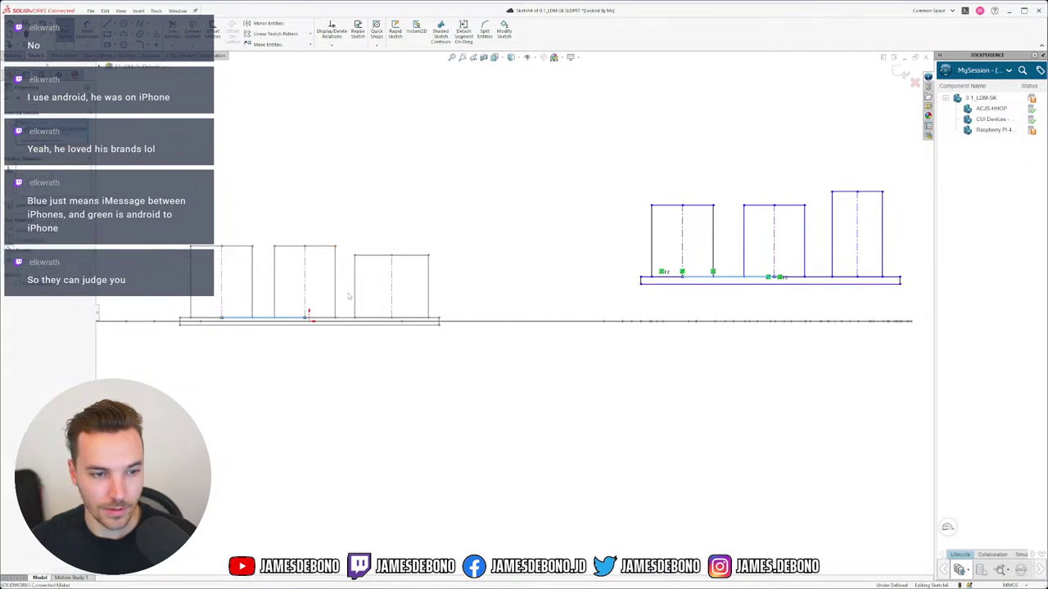
pyautogui.click(351, 292)
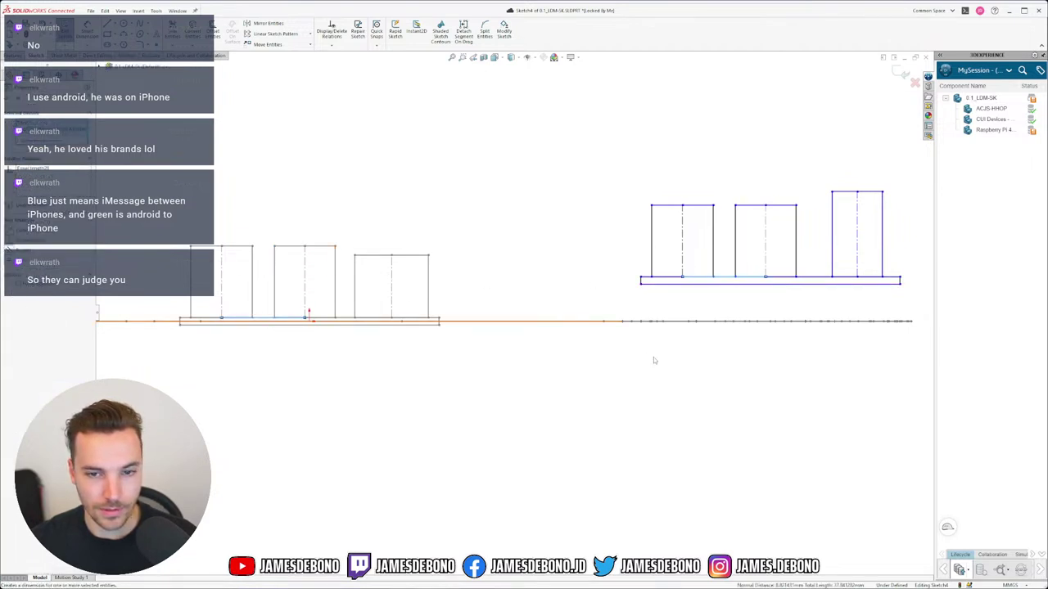
pyautogui.click(814, 277)
pyautogui.keyDown('ctrl'); pyautogui.click(350, 323); pyautogui.keyUp('ctrl')
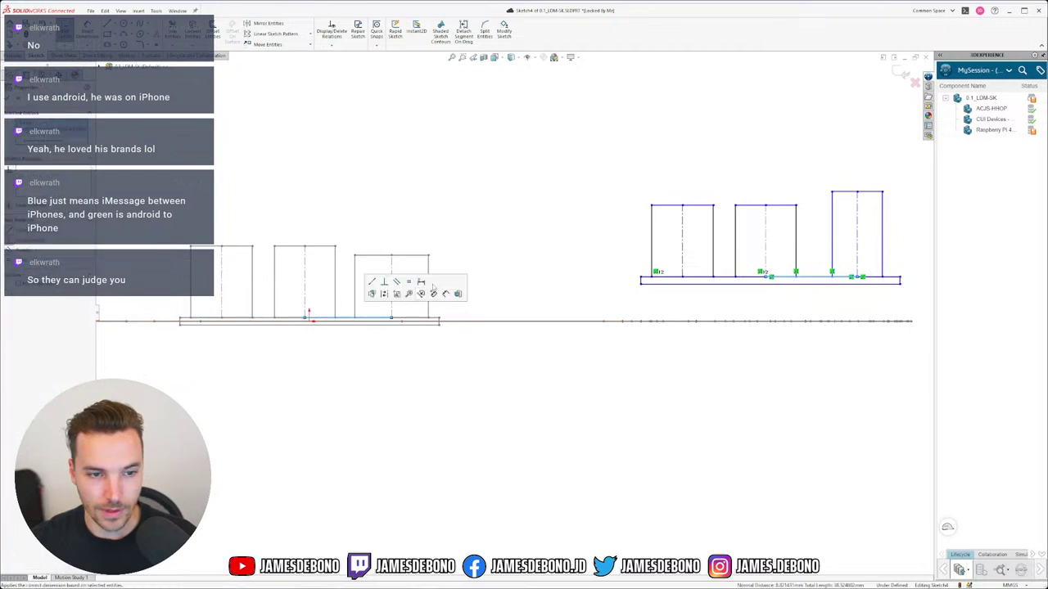
pyautogui.click(411, 285)
pyautogui.click(774, 364)
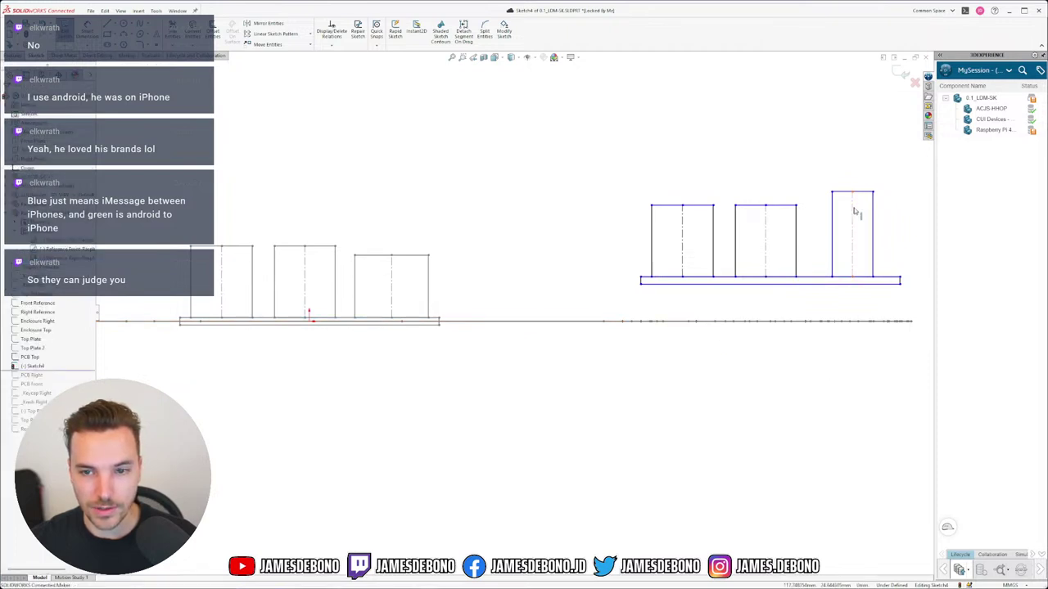
# Make the tallest rectangle's centreline and top edge equal to the third reference rectangle's, and lower the profile closer to the PCB Top plane.
pyautogui.click(858, 211)
pyautogui.keyDown('ctrl'); pyautogui.click(392, 271); pyautogui.keyUp('ctrl')
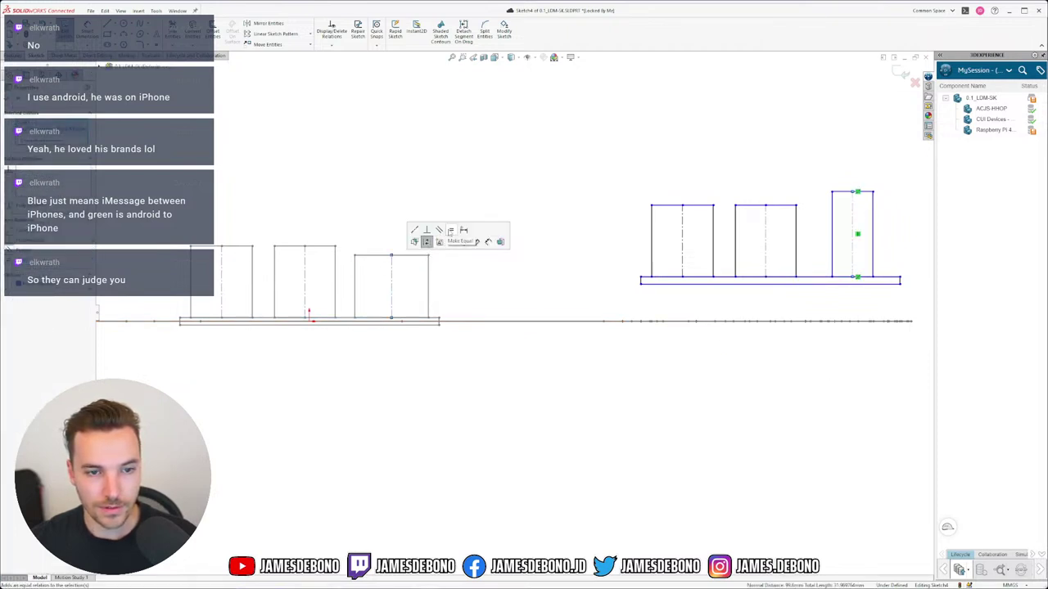
pyautogui.click(451, 230)
pyautogui.click(843, 215)
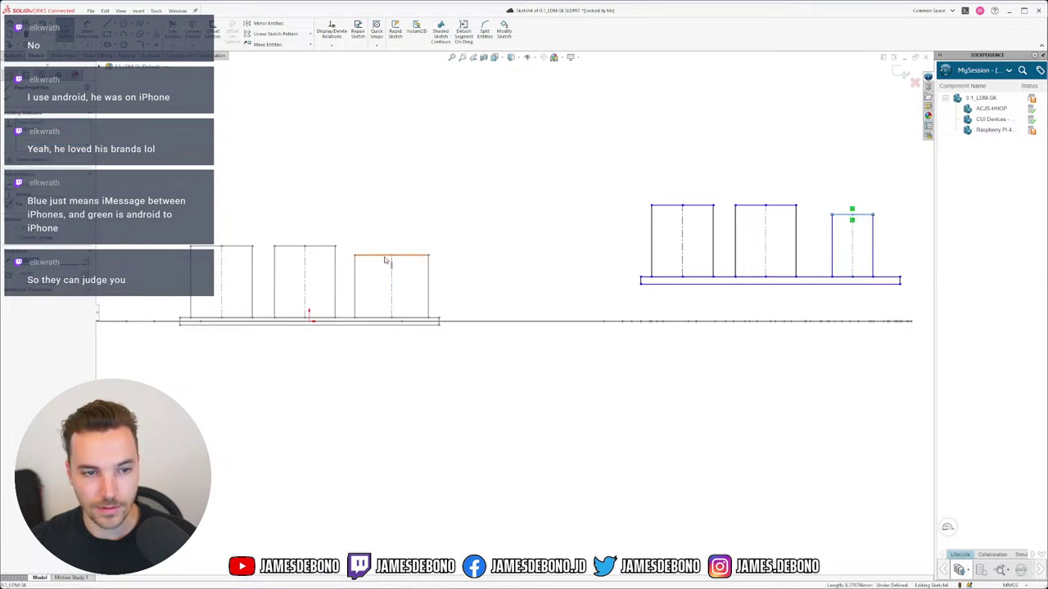
pyautogui.keyDown('ctrl'); pyautogui.click(391, 255); pyautogui.keyUp('ctrl')
pyautogui.click(451, 222)
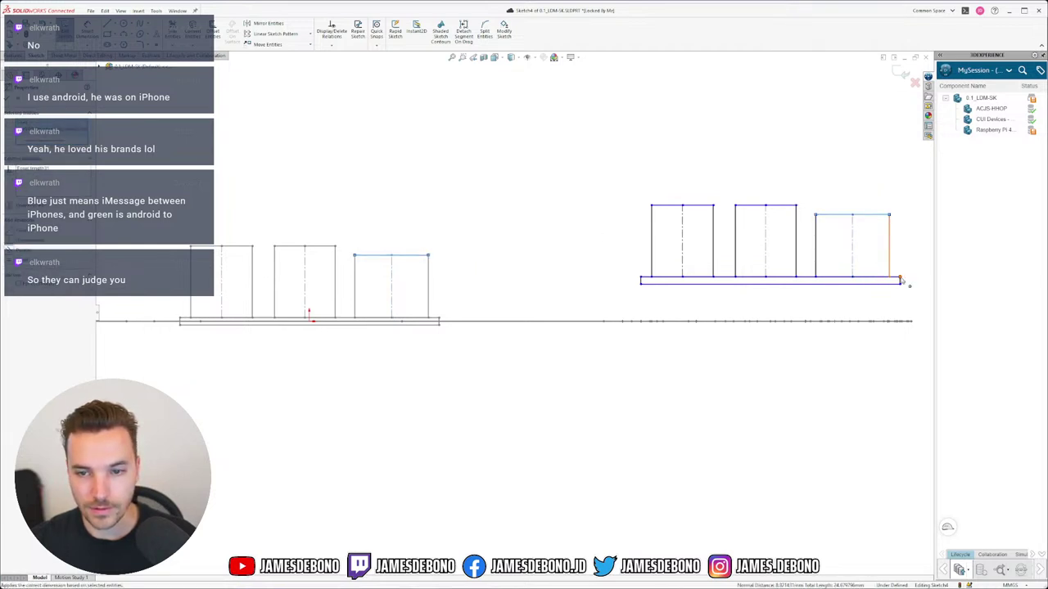
pyautogui.moveTo(901, 283)
pyautogui.mouseDown()
pyautogui.moveTo(909, 303)
pyautogui.moveTo(897, 298)
pyautogui.mouseUp()
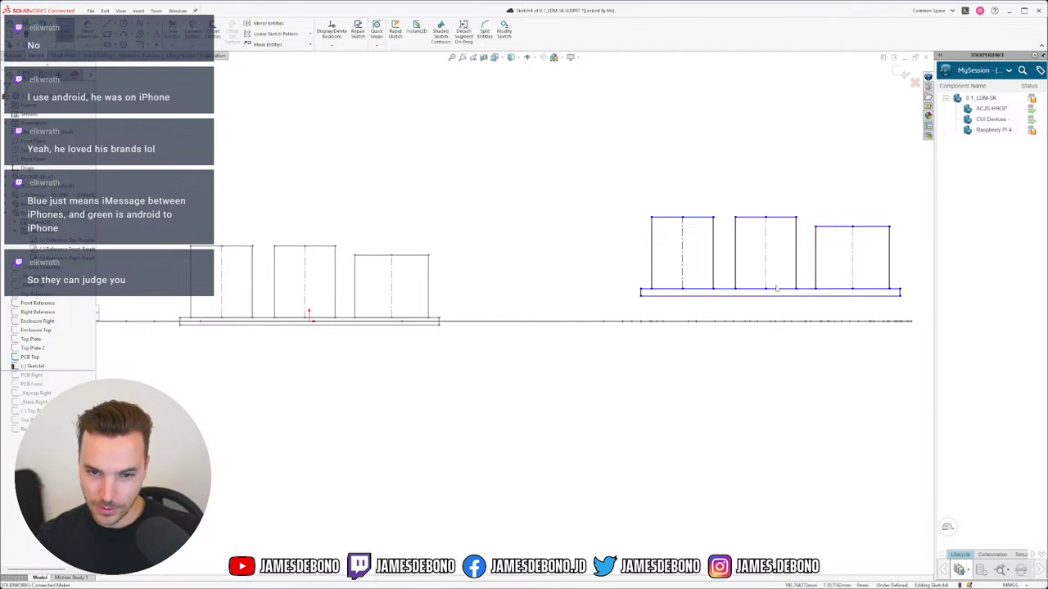
# Examine the matched profile's position against the enclosure and PCB layout sketches in angled and face-on views.
pyautogui.moveTo(799, 296)
pyautogui.mouseDown(button='middle')
pyautogui.moveTo(782, 281)
pyautogui.moveTo(769, 317)
pyautogui.mouseUp(button='middle')
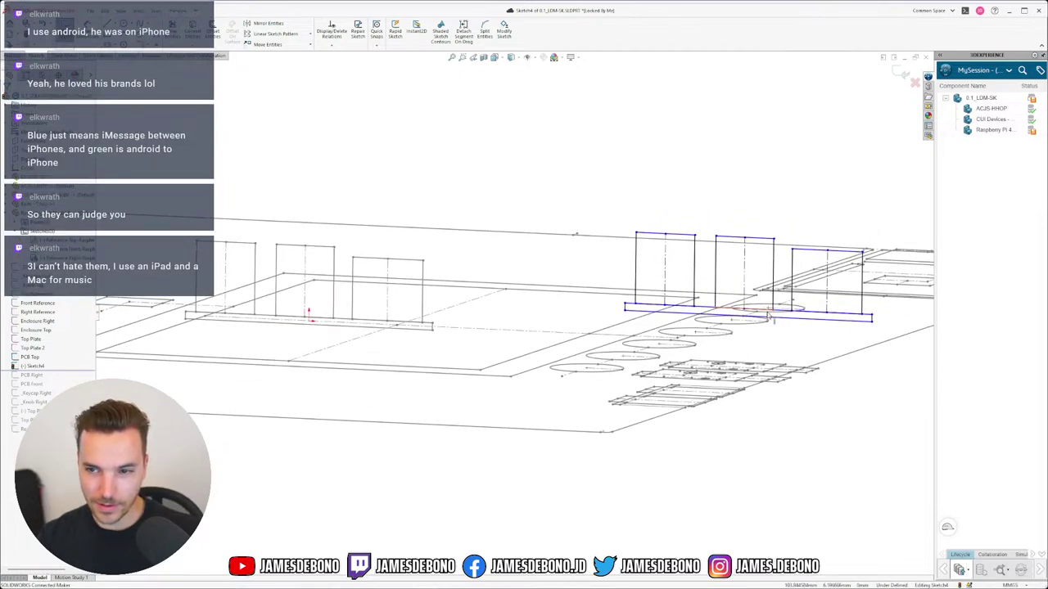
pyautogui.press('f')
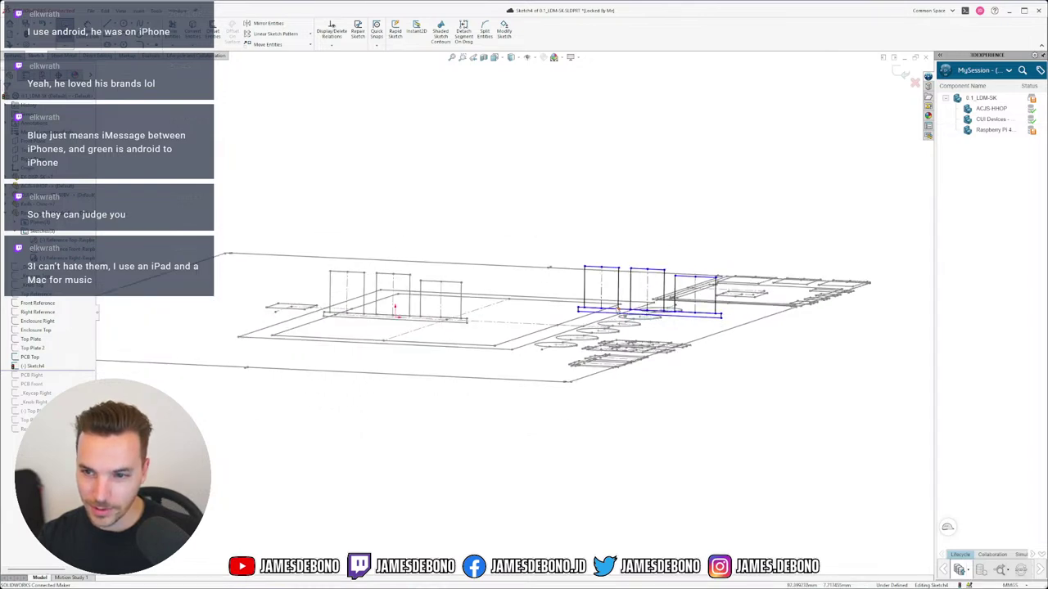
pyautogui.scroll(-2, 610, 305)
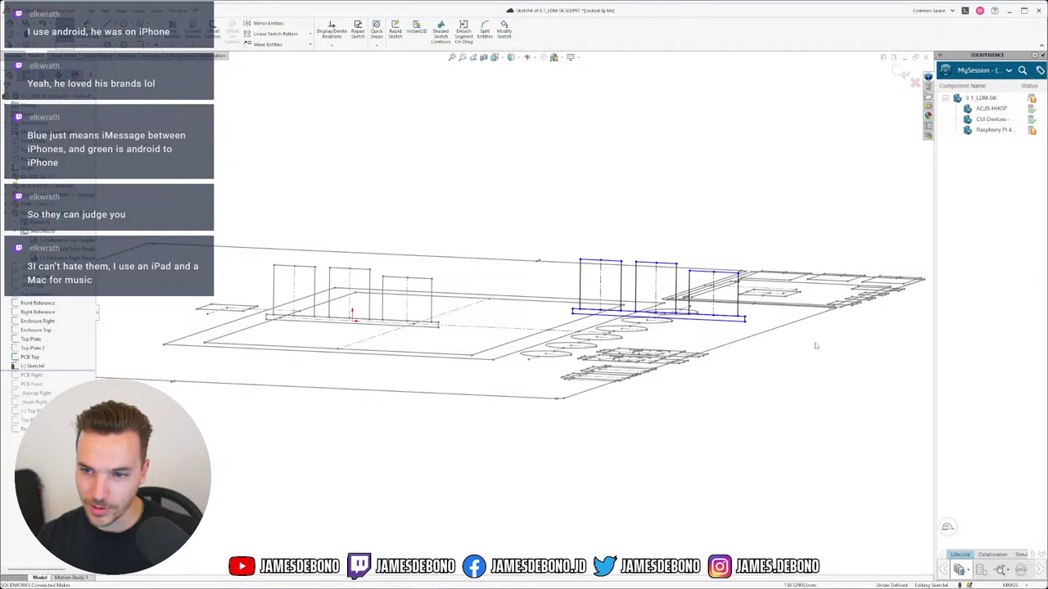
pyautogui.hotkey('ctrl', '8')
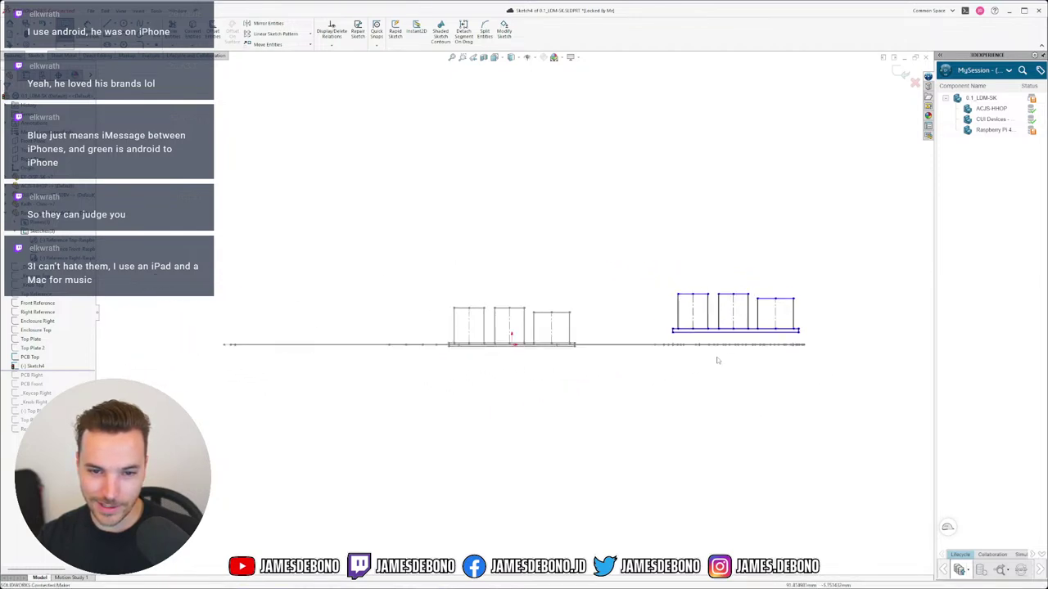
pyautogui.scroll(-3, 712, 355)
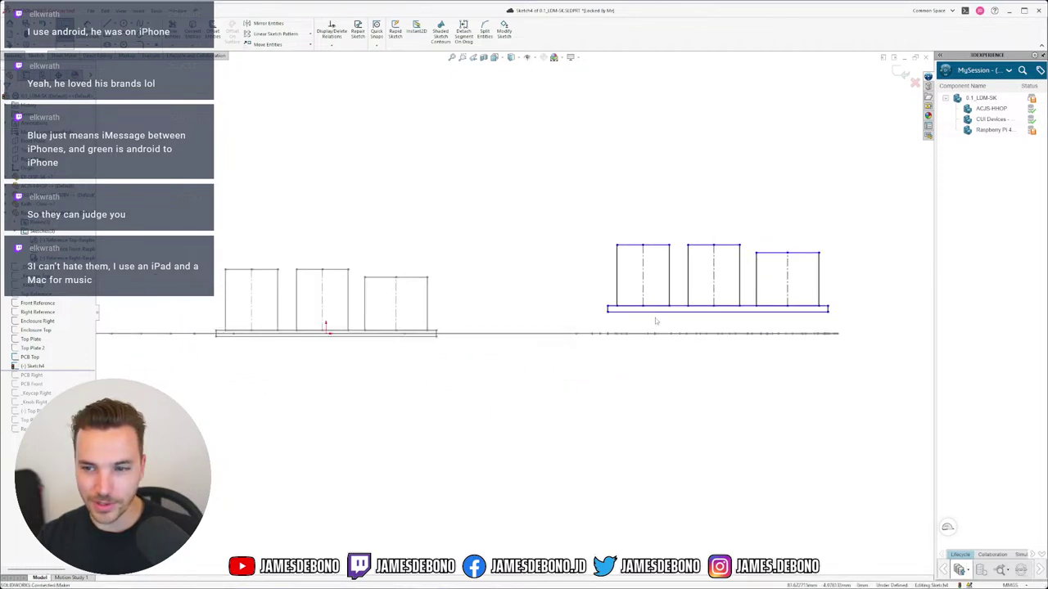
pyautogui.scroll(-4, 663, 322)
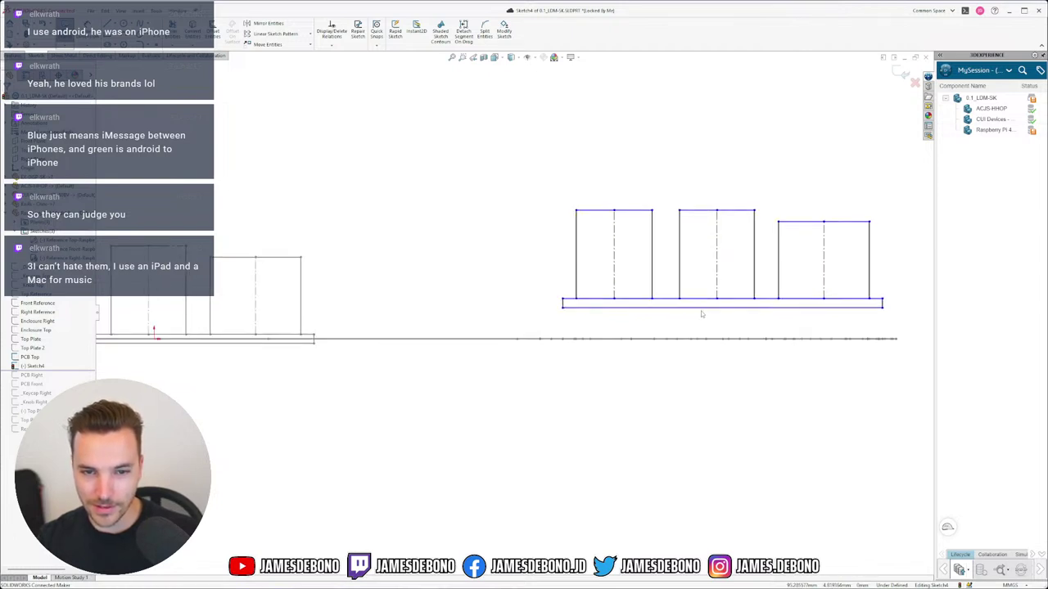
pyautogui.scroll(3, 712, 304)
pyautogui.scroll(-4, 725, 297)
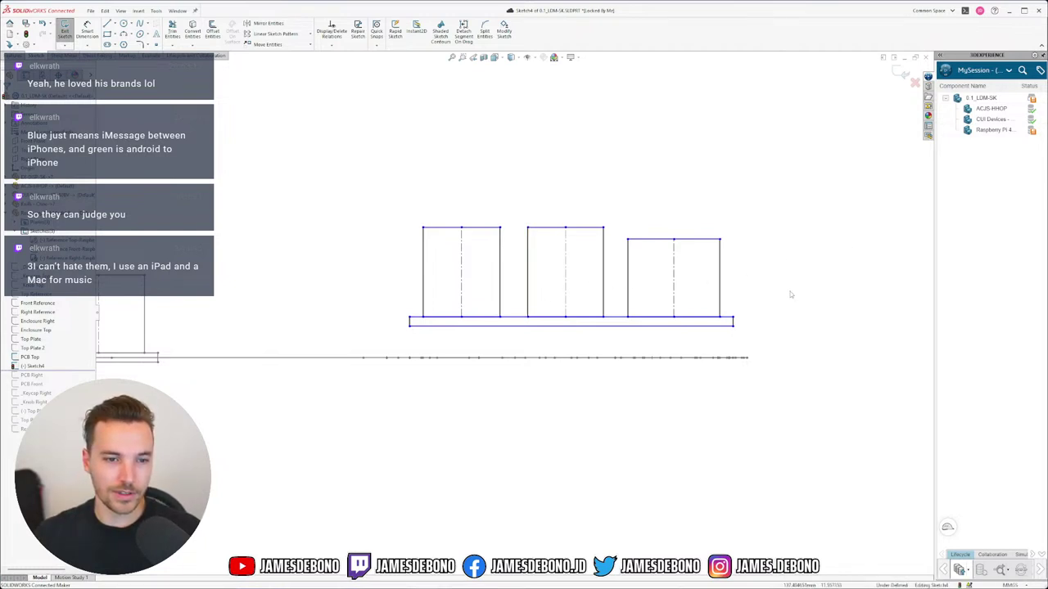
pyautogui.scroll(1, 516, 315)
pyautogui.scroll(-1, 497, 335)
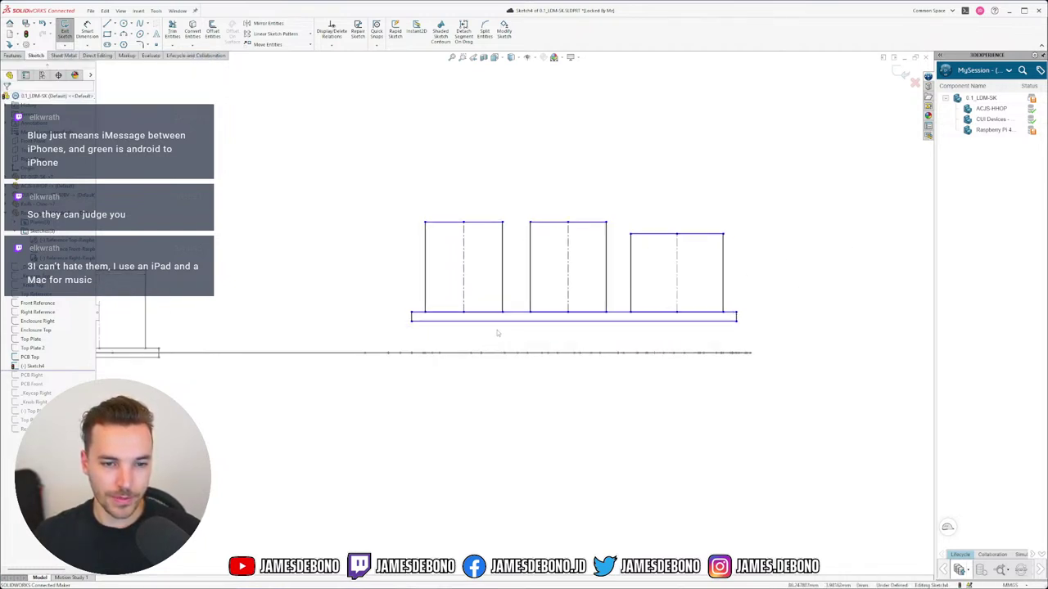
# Show the Enclosure Right sketch and lower the profile until its two tallest rectangles sit just beneath the enclosure's inner top line.
pyautogui.rightClick(41, 331)
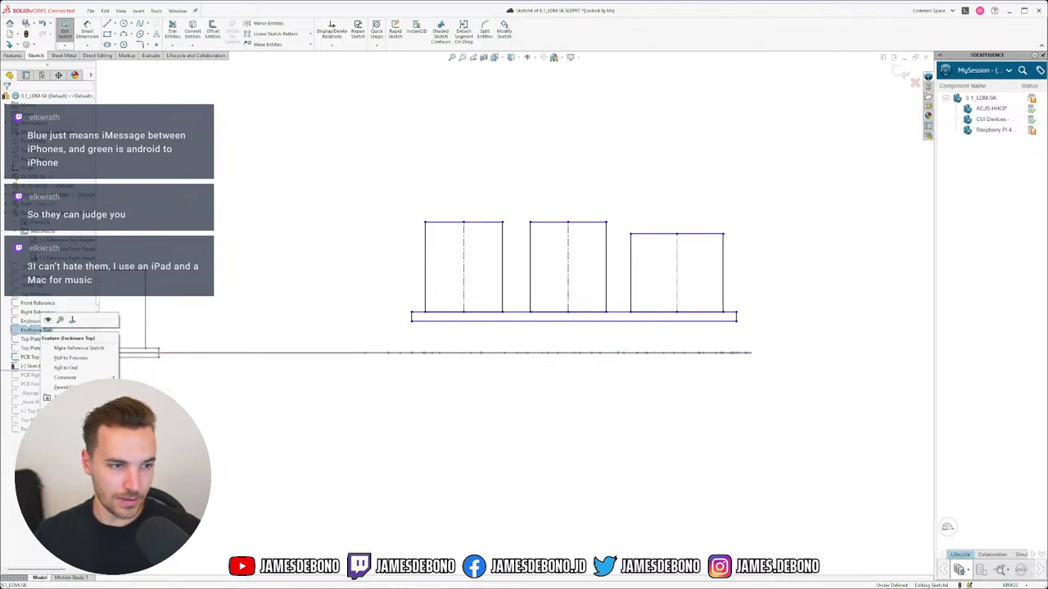
pyautogui.rightClick(29, 321)
pyautogui.click(35, 311)
pyautogui.scroll(-2, 606, 233)
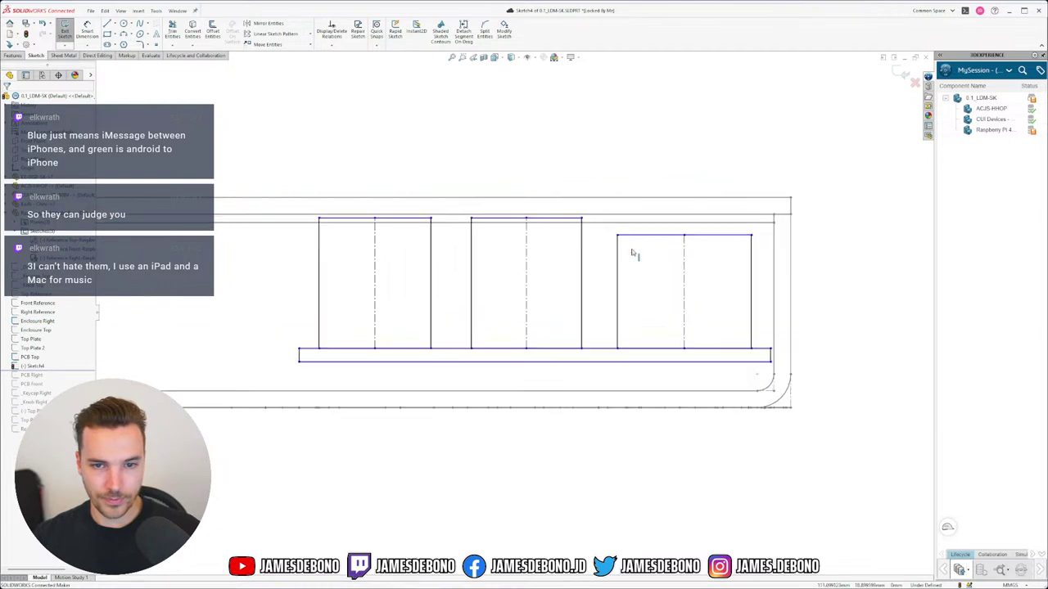
pyautogui.scroll(-1, 659, 232)
pyautogui.moveTo(500, 216); pyautogui.dragTo(488, 229)
pyautogui.click(521, 446)
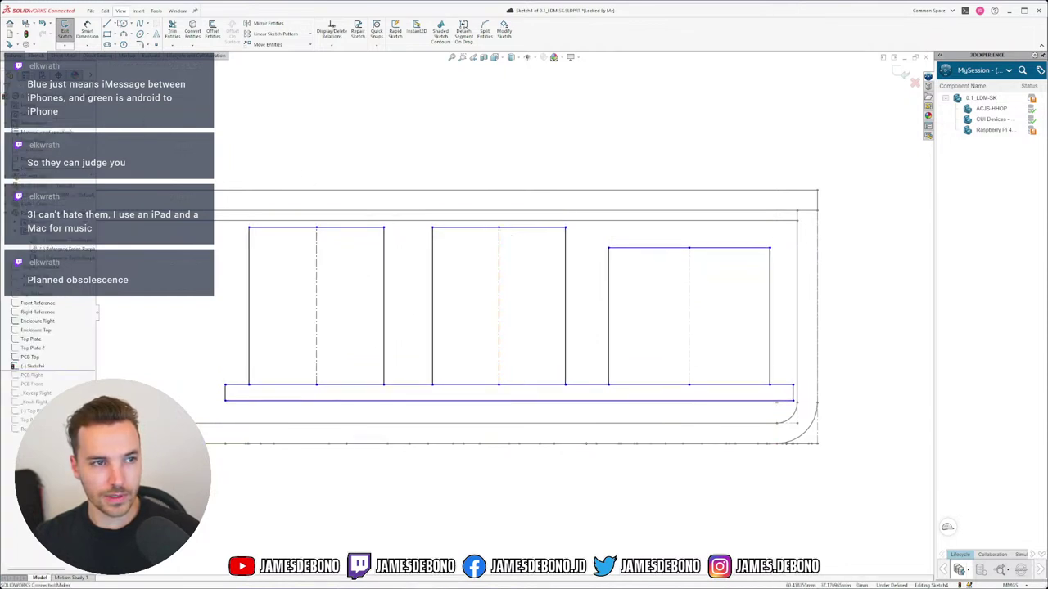
pyautogui.click(107, 25)
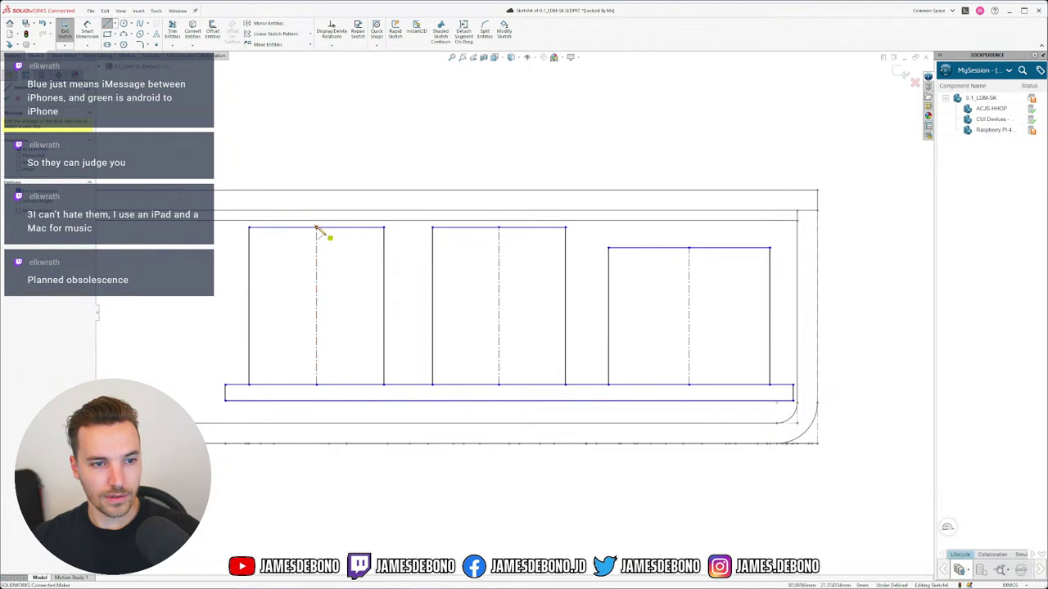
pyautogui.click(316, 227)
pyautogui.press('Escape')
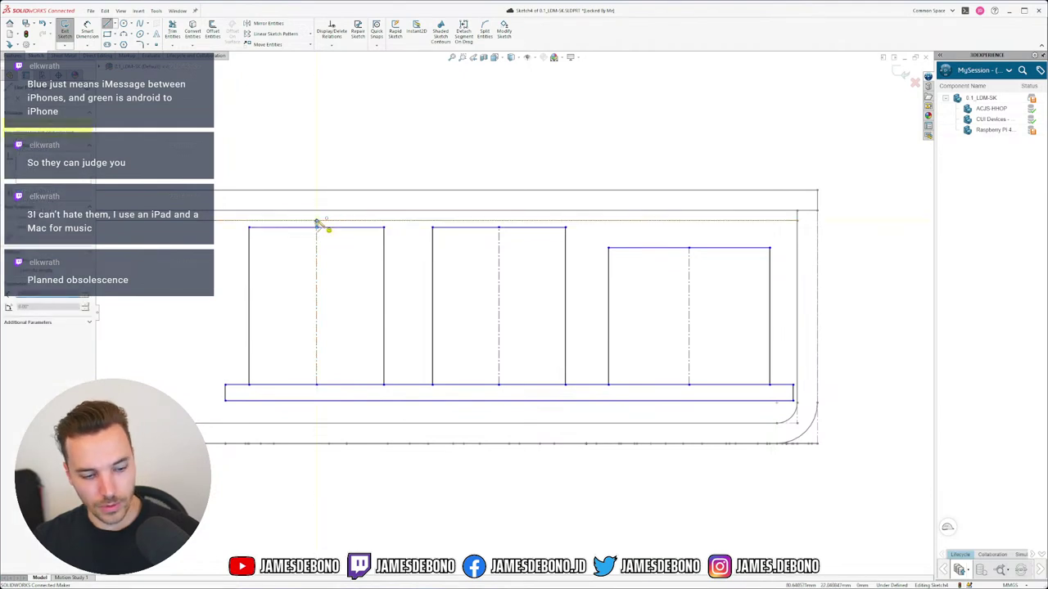
pyautogui.click(90, 35)
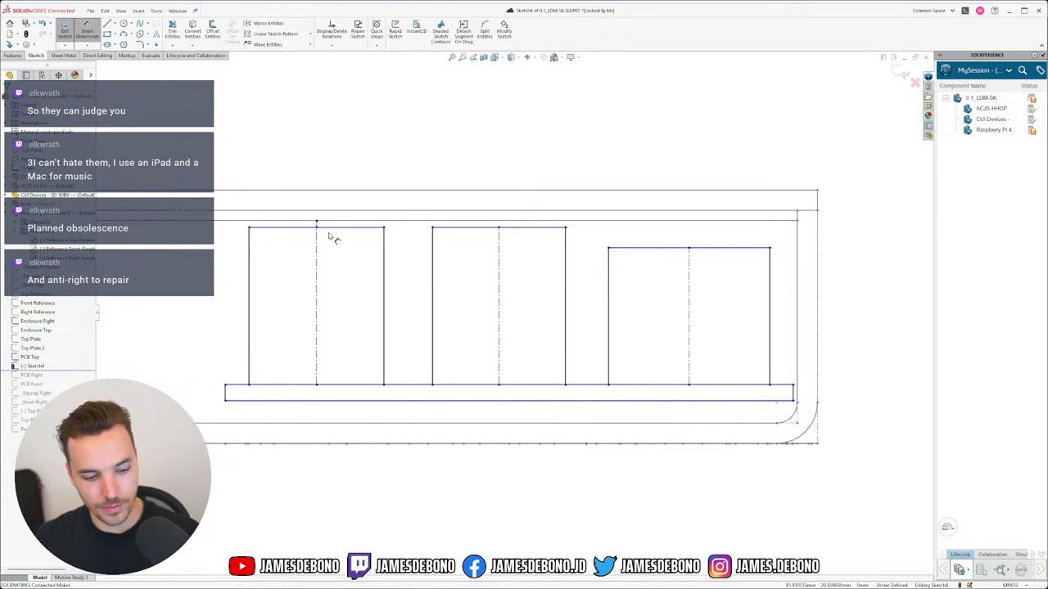
pyautogui.press('Escape')
pyautogui.click(308, 212)
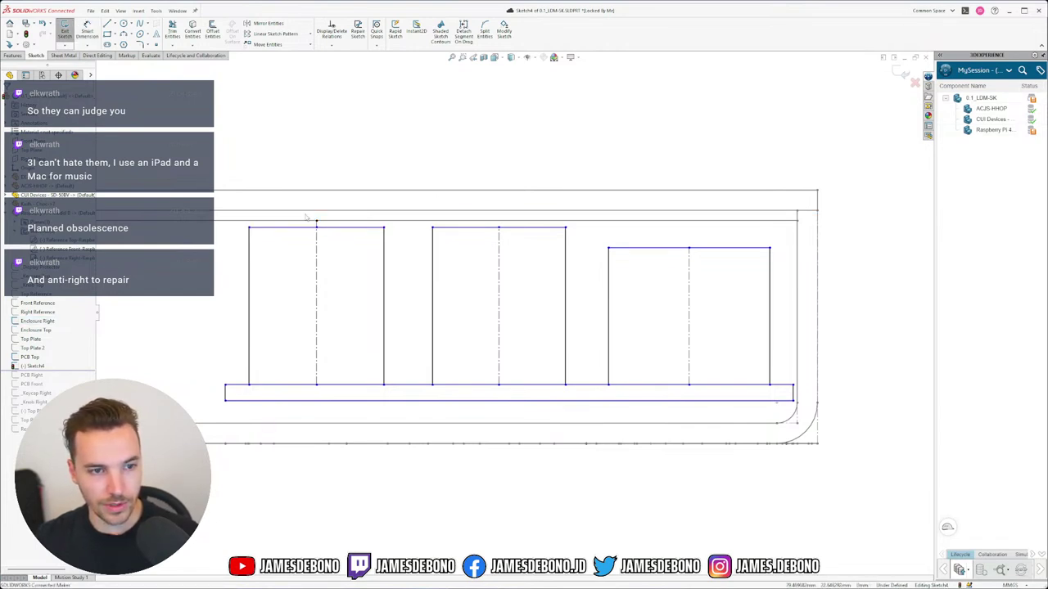
pyautogui.click(322, 225)
pyautogui.press('Delete')
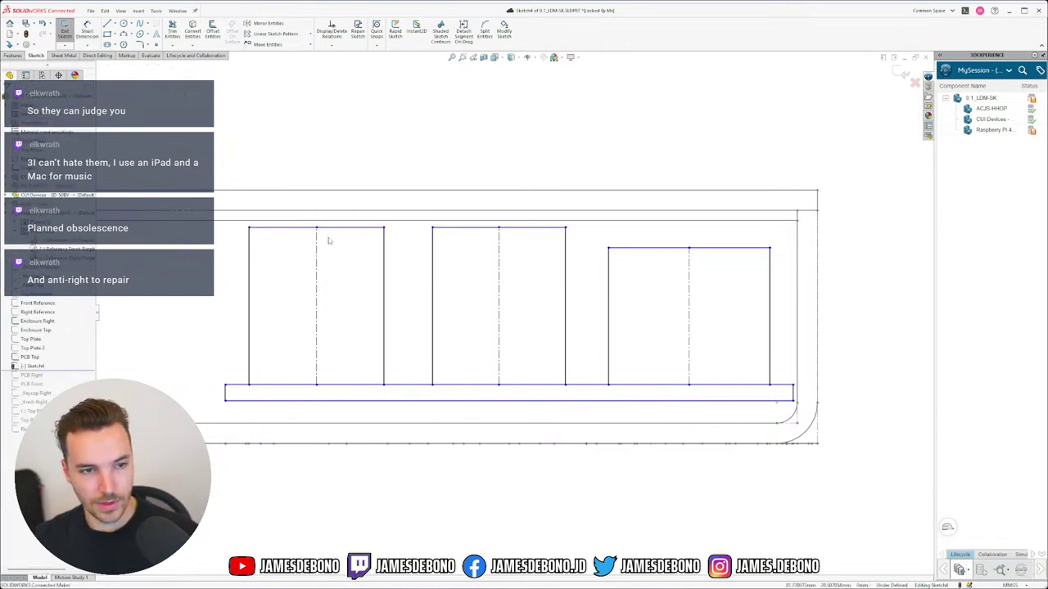
# Dimension the gap between the first rectangle's top edge and the enclosure's lowest top line as 0.5 mm, placing the value above the enclosure.
pyautogui.click(87, 31)
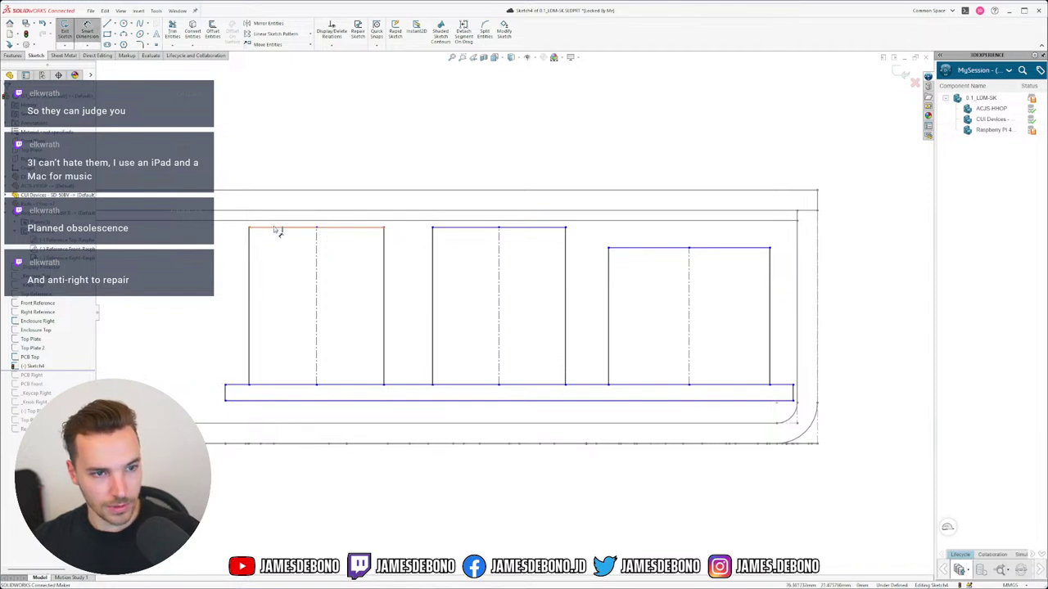
pyautogui.click(234, 219)
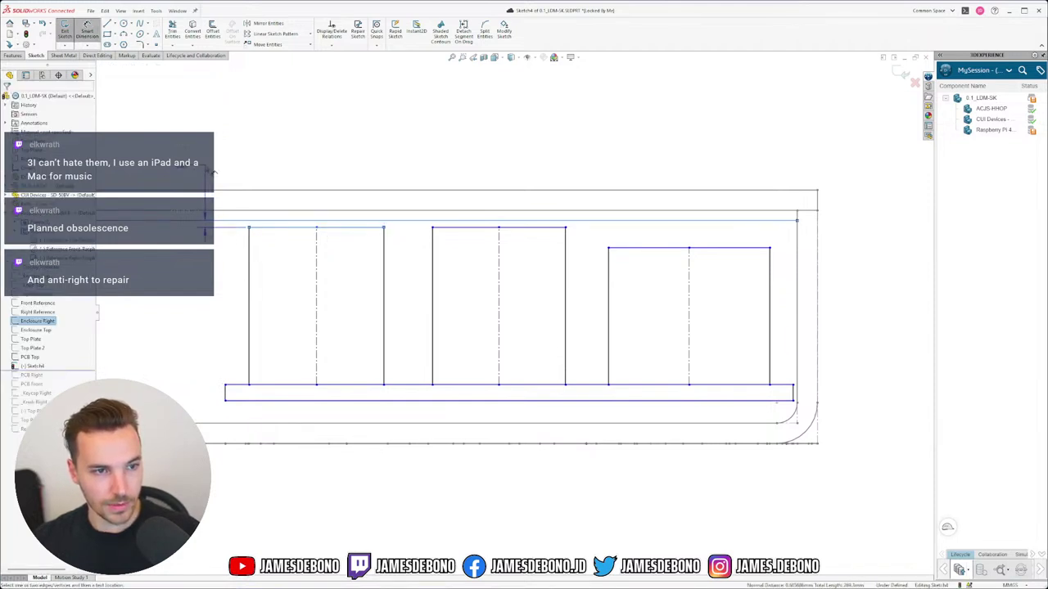
pyautogui.click(211, 171)
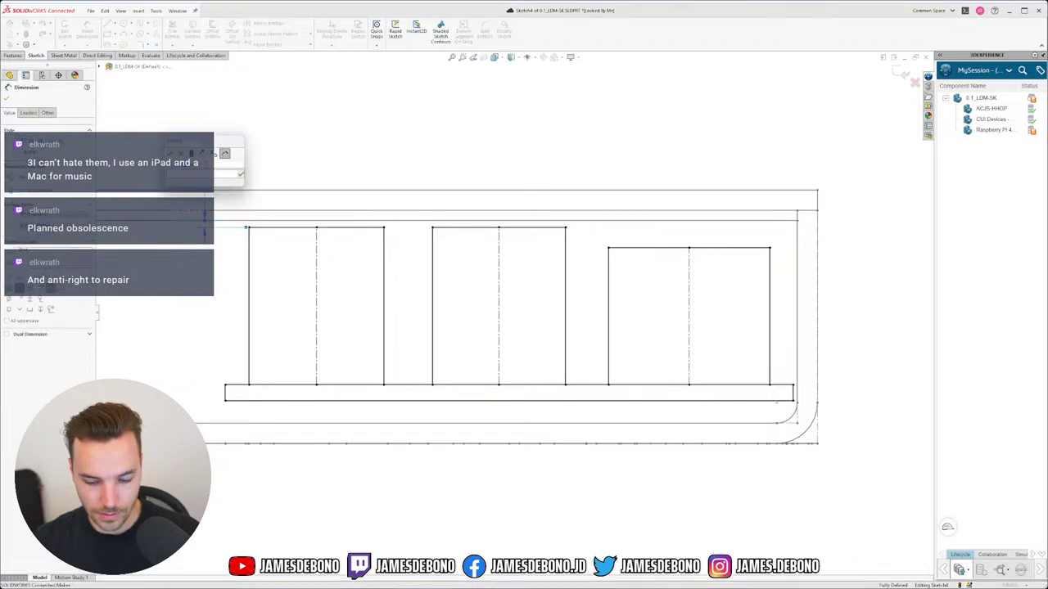
pyautogui.write('0.5')
pyautogui.press('Return')
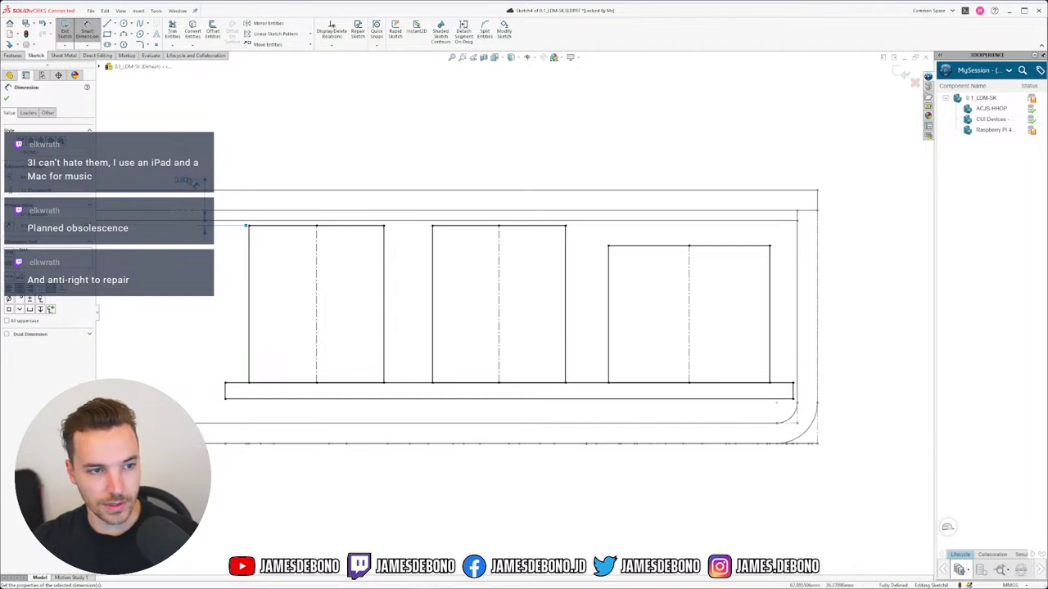
pyautogui.press('Escape')
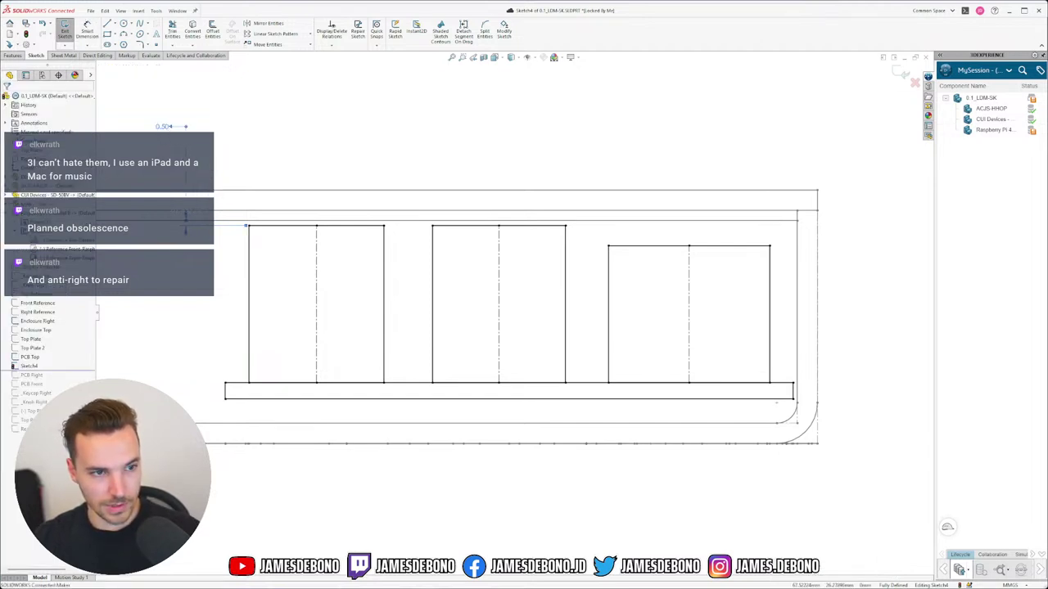
pyautogui.click(166, 127)
pyautogui.press('Escape')
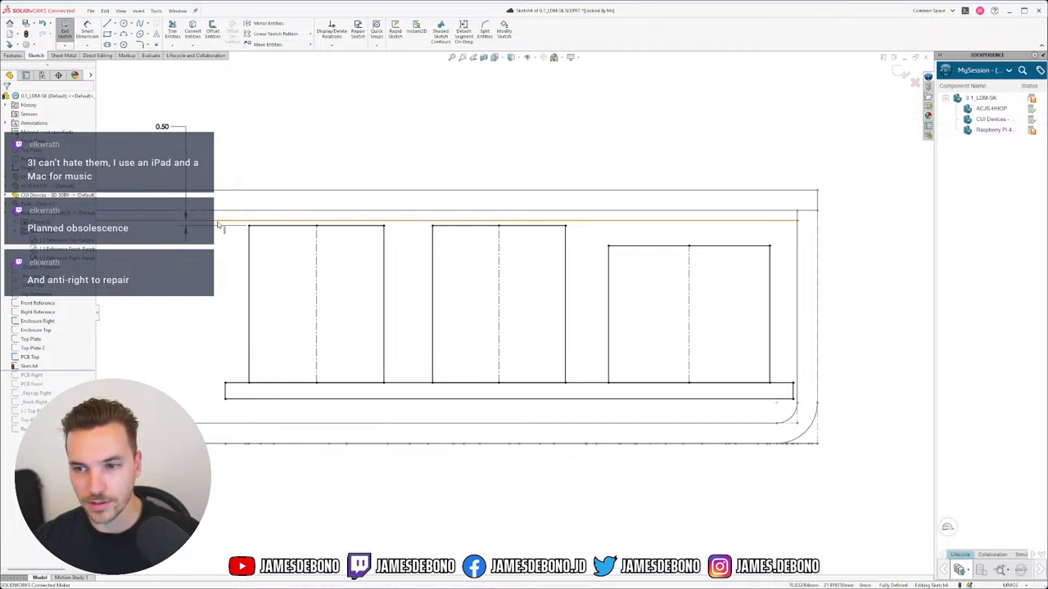
pyautogui.click(156, 133)
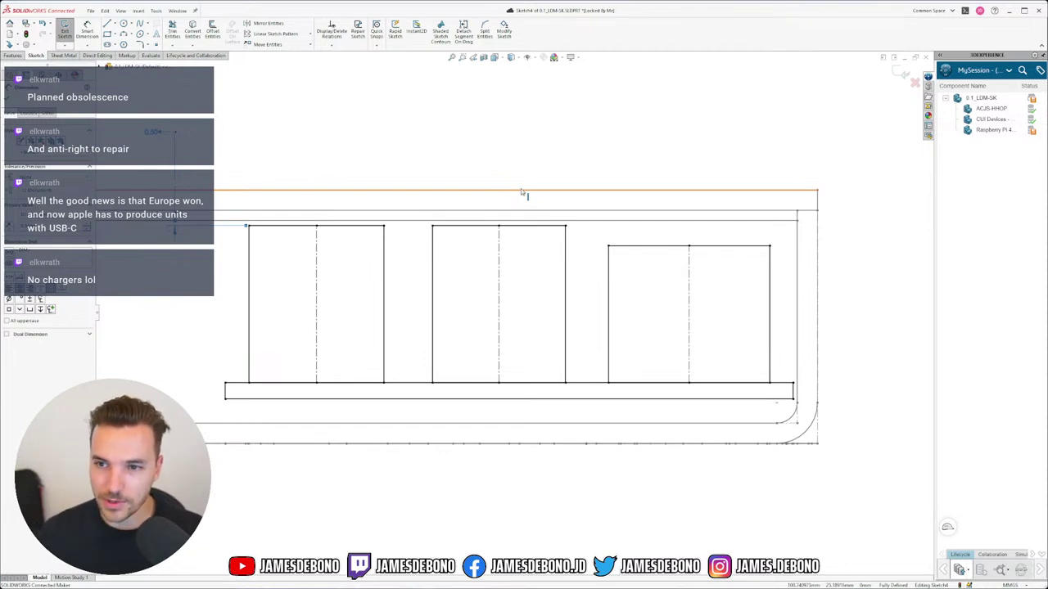
pyautogui.click(202, 140)
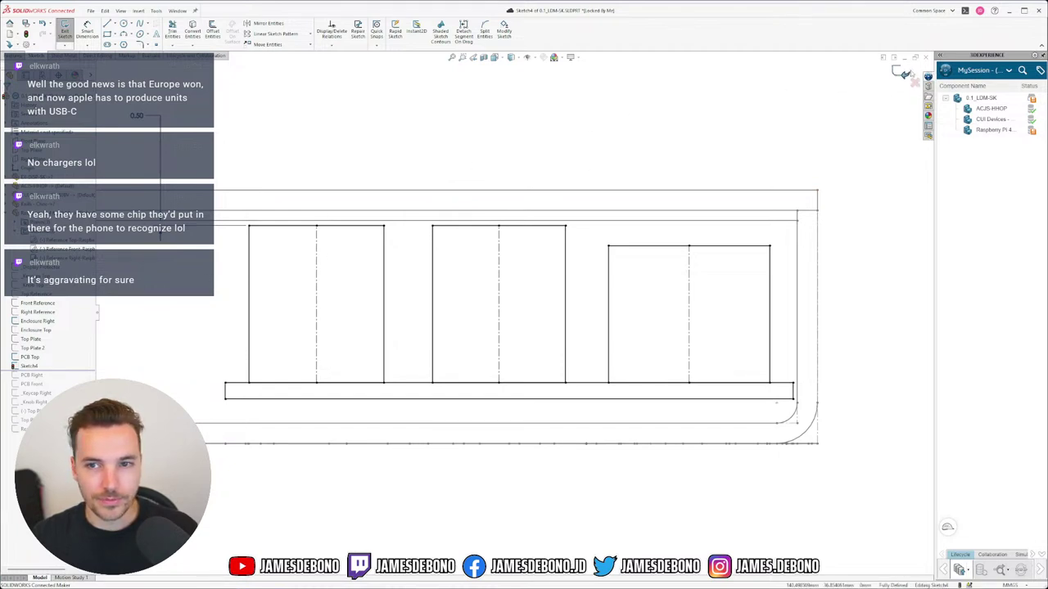
# Finish the sketch and rename it "Pi Height".
pyautogui.click(901, 72)
pyautogui.click(29, 366)
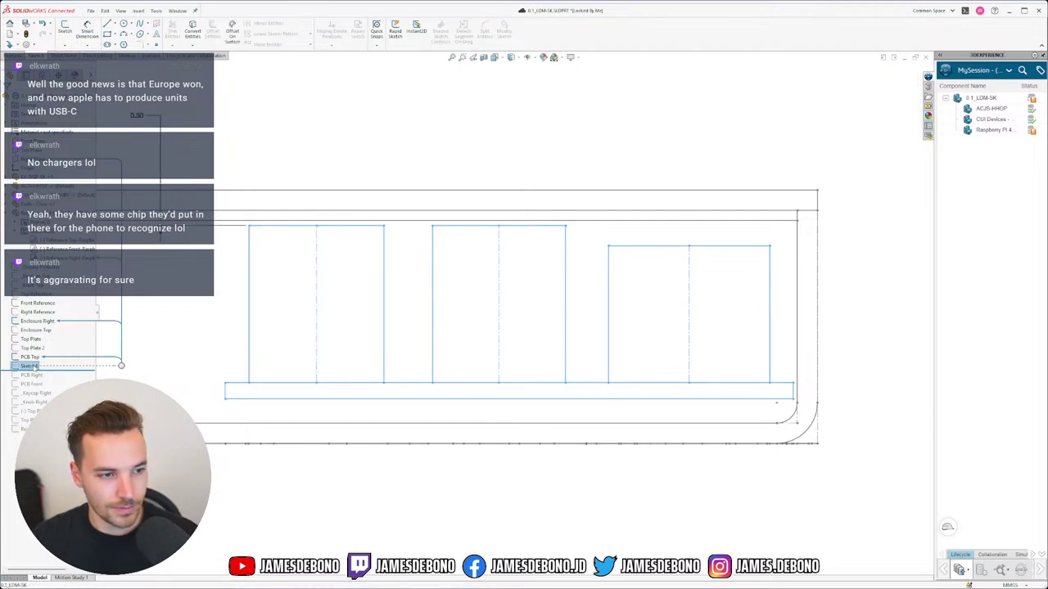
pyautogui.rightClick(33, 367)
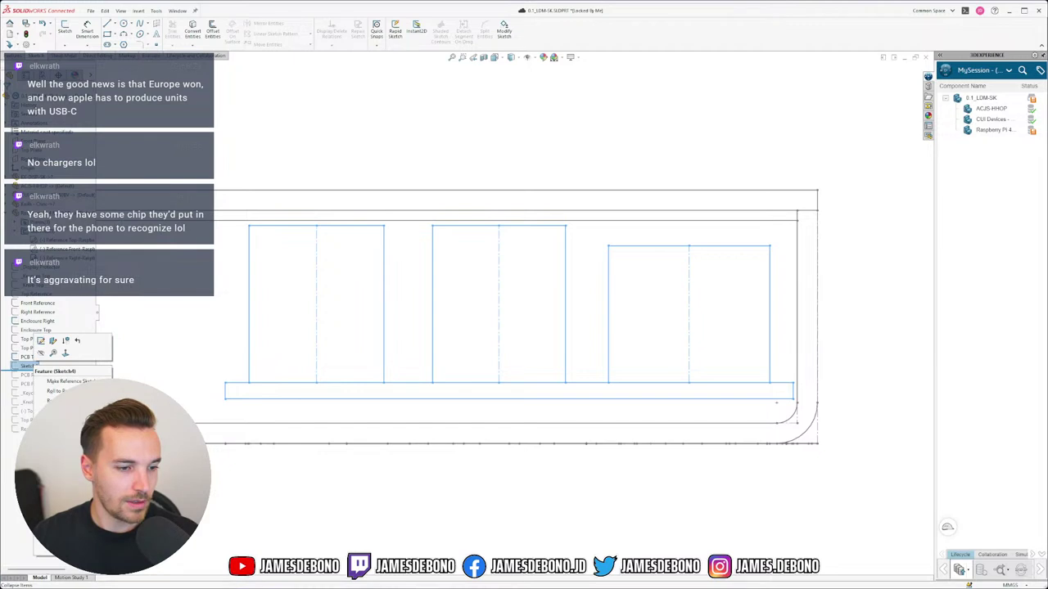
pyautogui.click(29, 366)
pyautogui.write('Pi Height')
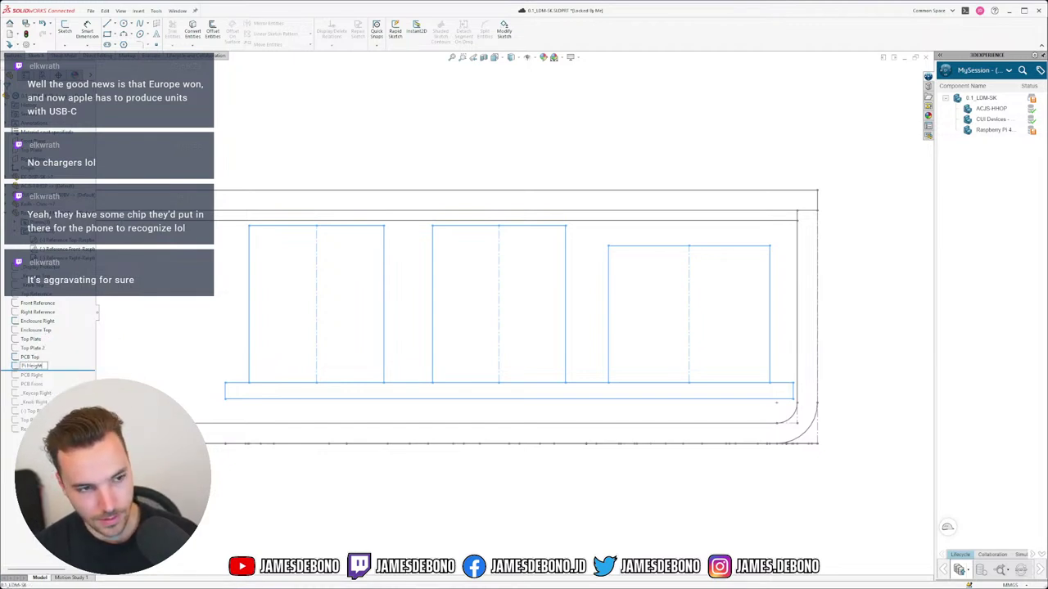
pyautogui.click(267, 500)
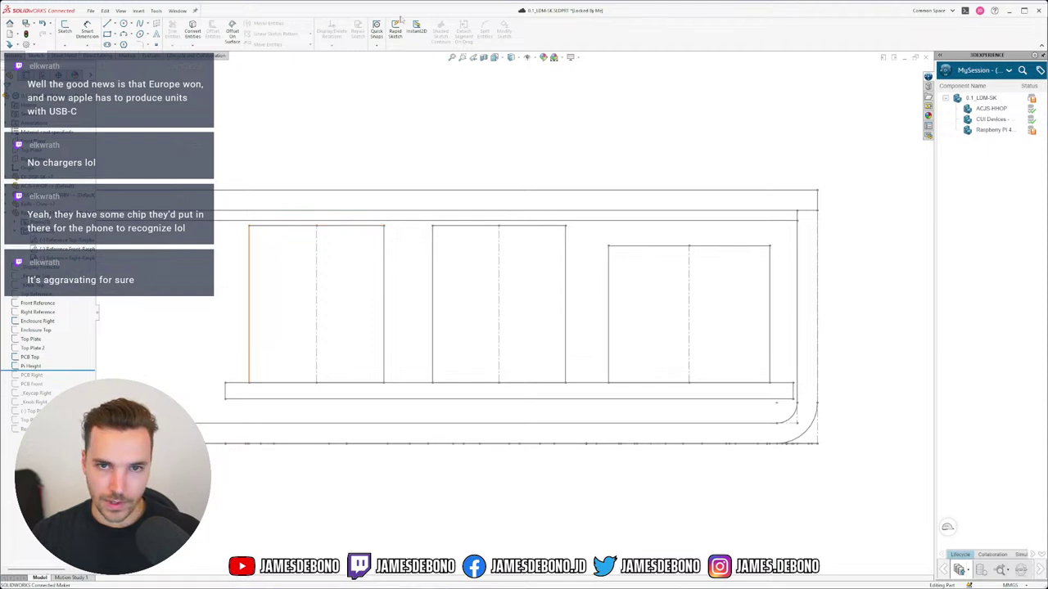
# Switch to the Raspberry Pi 4 Model B part and open its Reference Right sketch for editing.
pyautogui.click(177, 10)
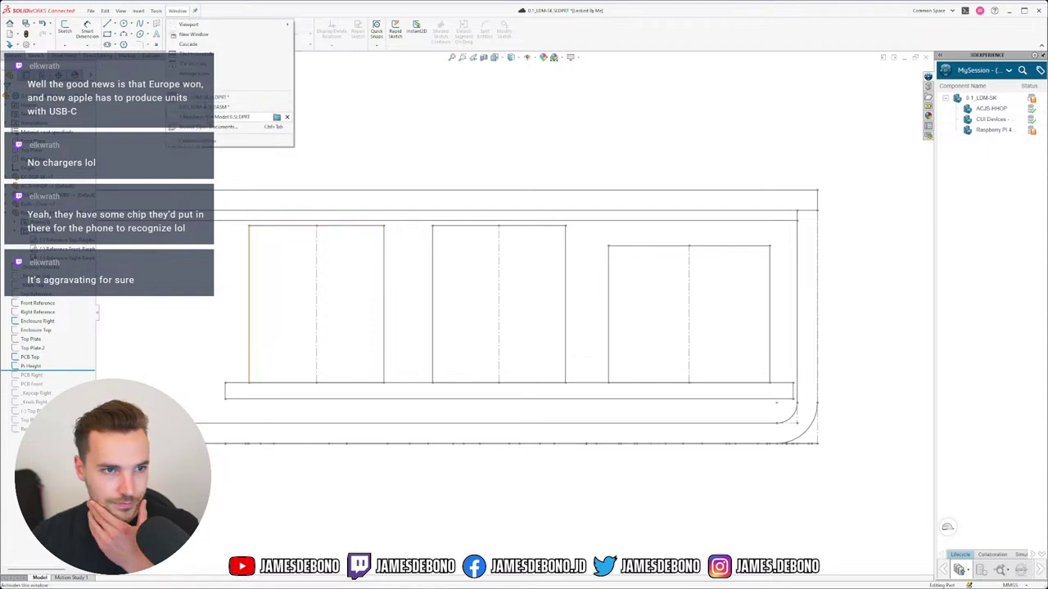
pyautogui.click(231, 116)
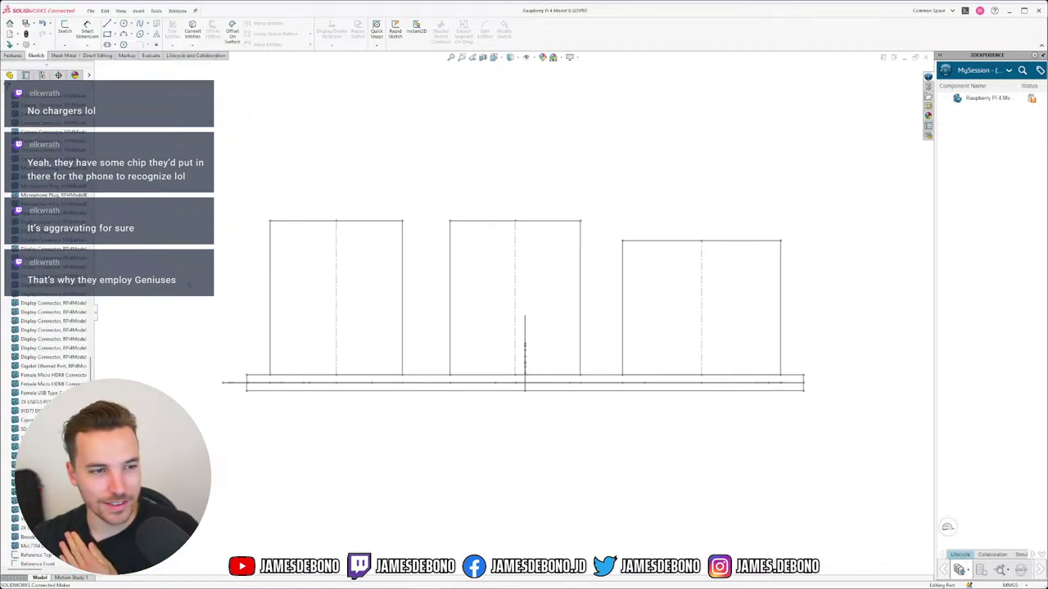
pyautogui.scroll(-1, 39, 458)
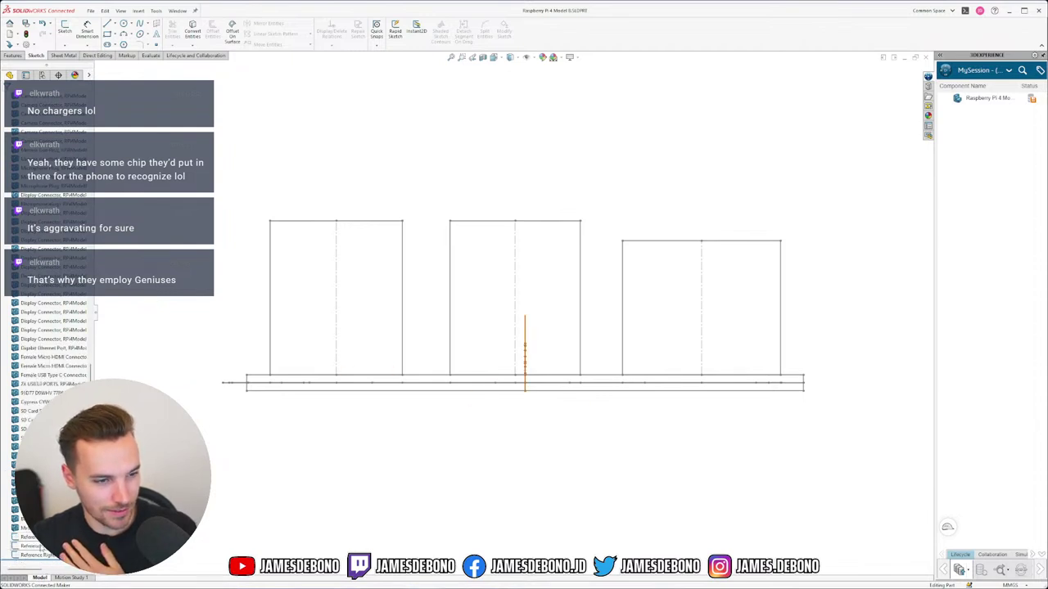
pyautogui.click(39, 555)
pyautogui.click(45, 527)
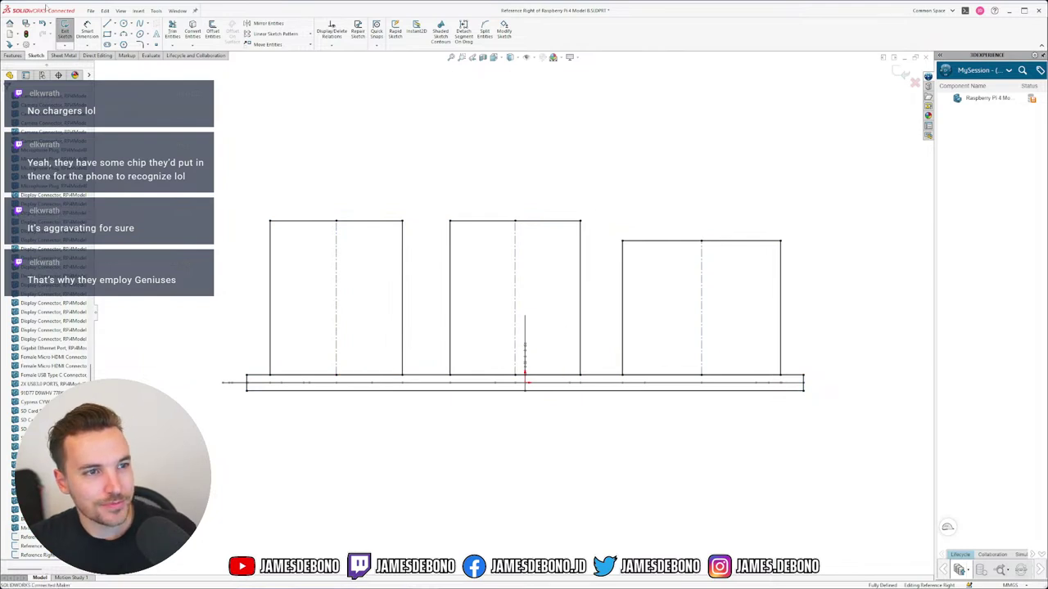
# Draw a thin construction-line outline on top of the first tall rectangle, spanning its full width.
pyautogui.click(107, 24)
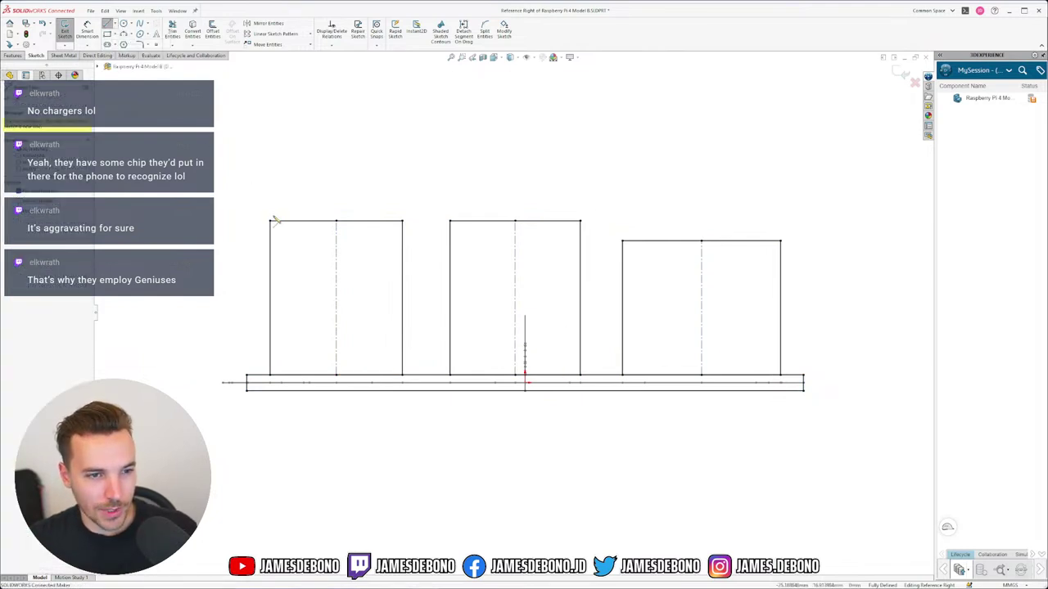
pyautogui.click(271, 221)
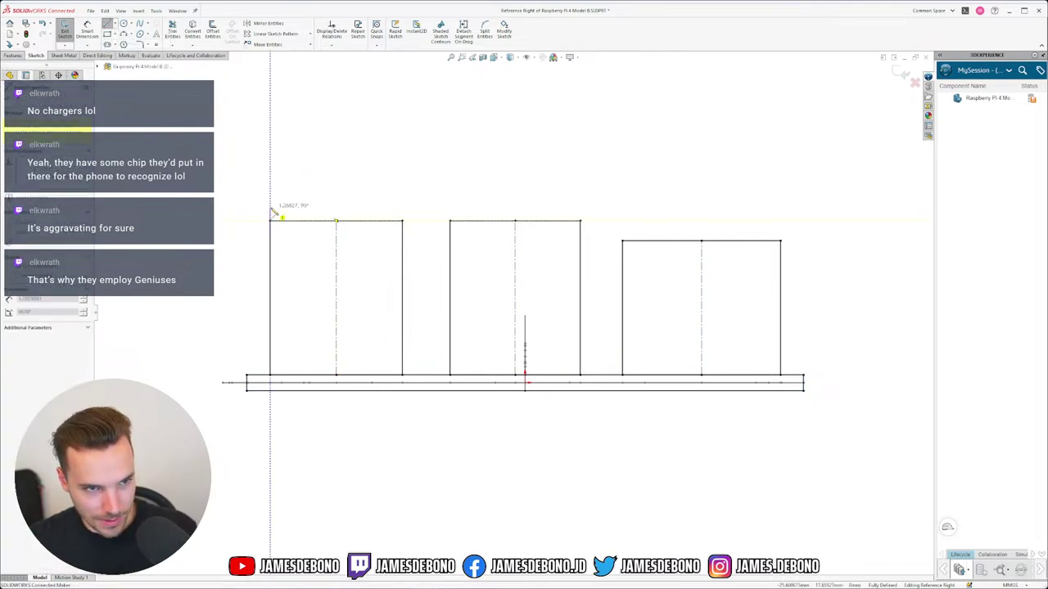
pyautogui.click(271, 206)
pyautogui.click(402, 206)
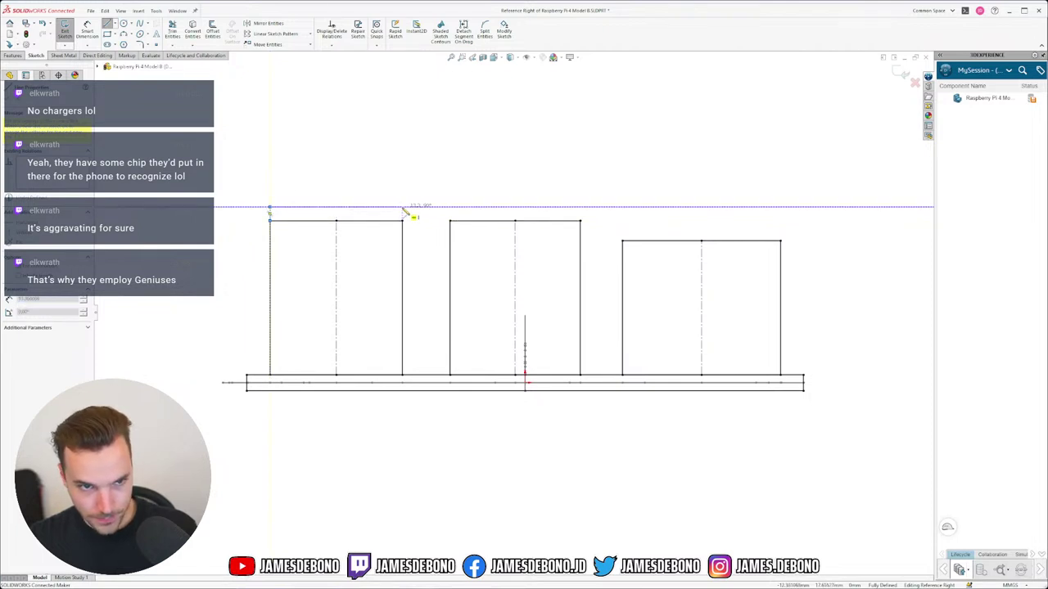
pyautogui.click(402, 221)
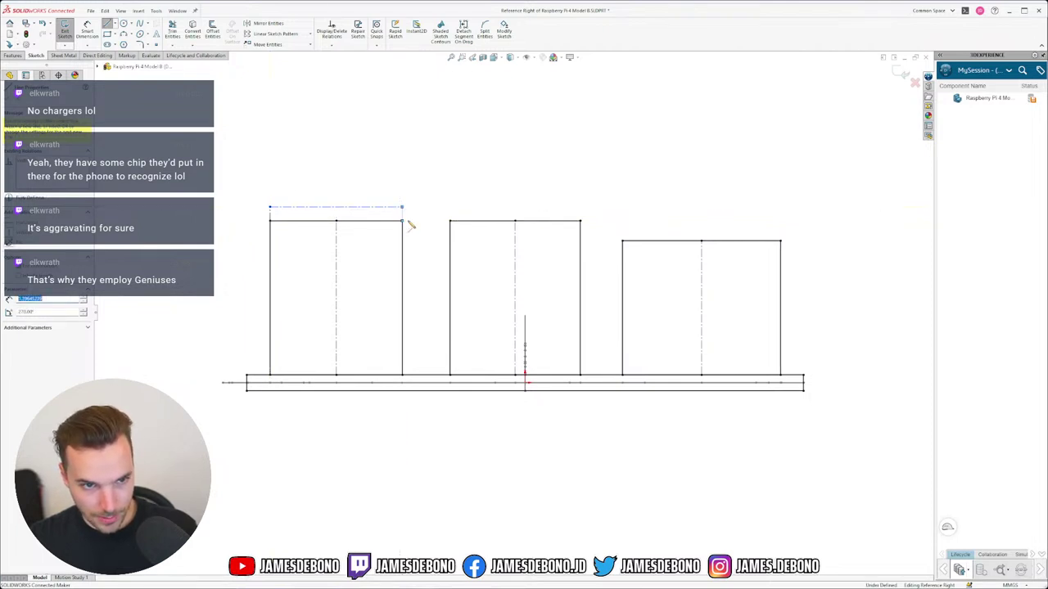
# Draw a matching thin construction-line outline across the full width of the middle rectangle's top edge.
pyautogui.click(450, 221)
pyautogui.click(449, 221)
pyautogui.click(449, 206)
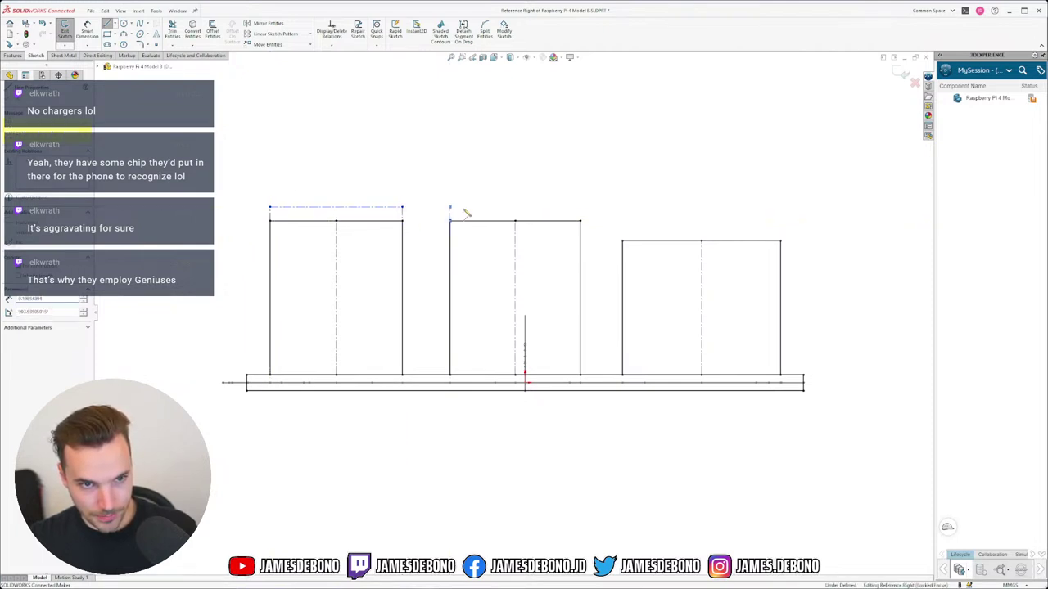
pyautogui.click(581, 207)
pyautogui.click(580, 221)
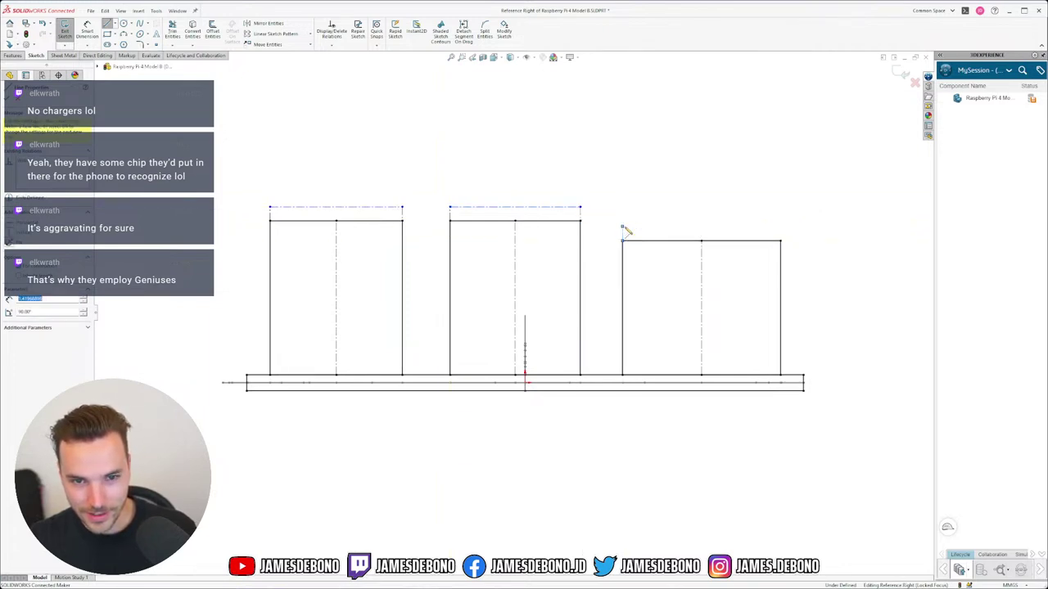
pyautogui.click(622, 226)
pyautogui.press('Escape')
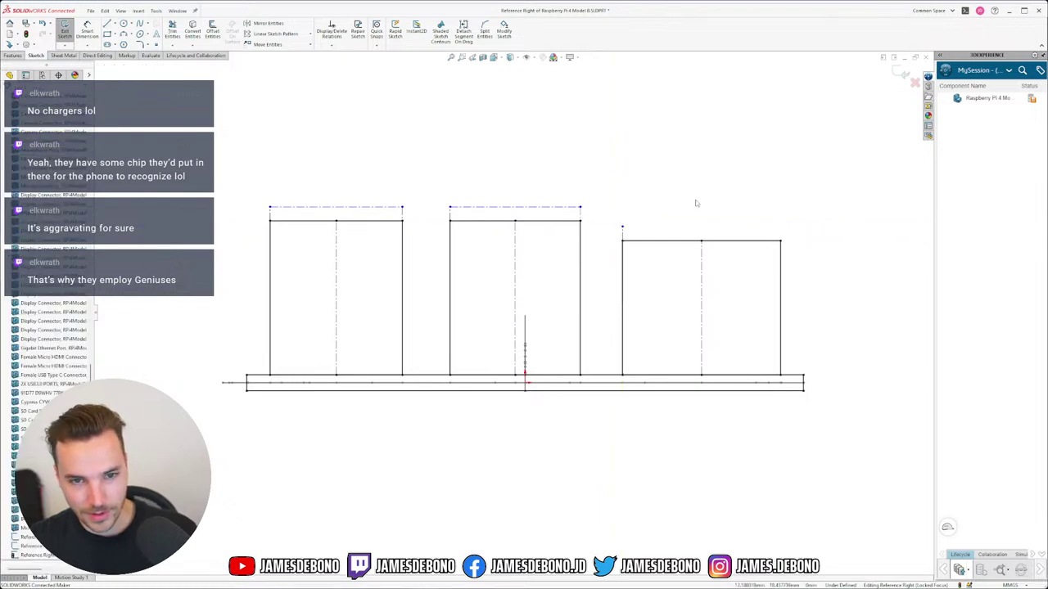
pyautogui.moveTo(680, 205); pyautogui.dragTo(614, 236)
pyautogui.press('Delete')
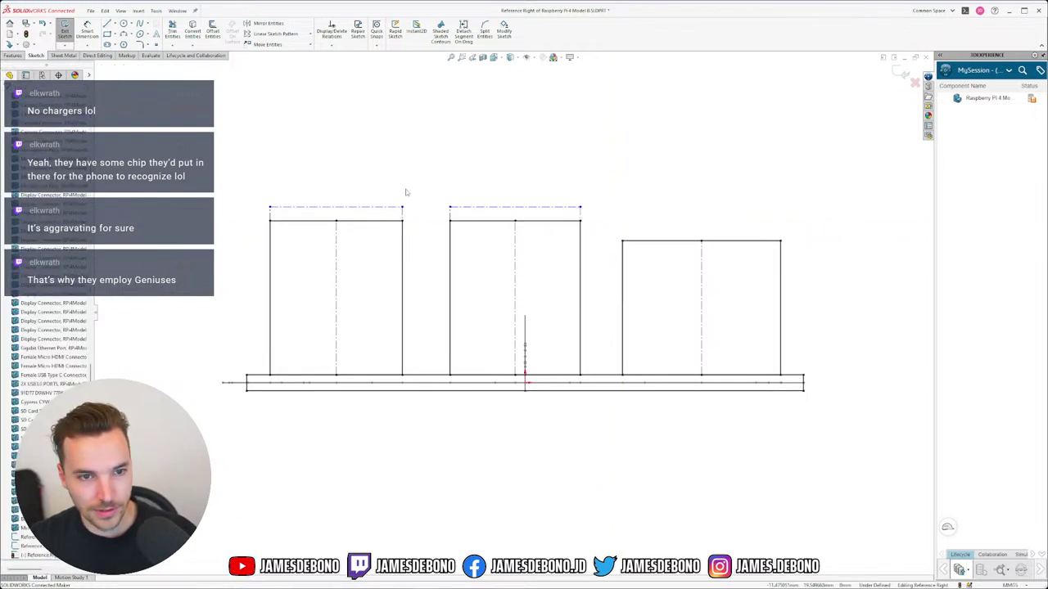
# Draw short vertical centerlines from the top-edge midpoints of the first and middle rectangles to the midpoints of the outlines above them.
pyautogui.click(115, 24)
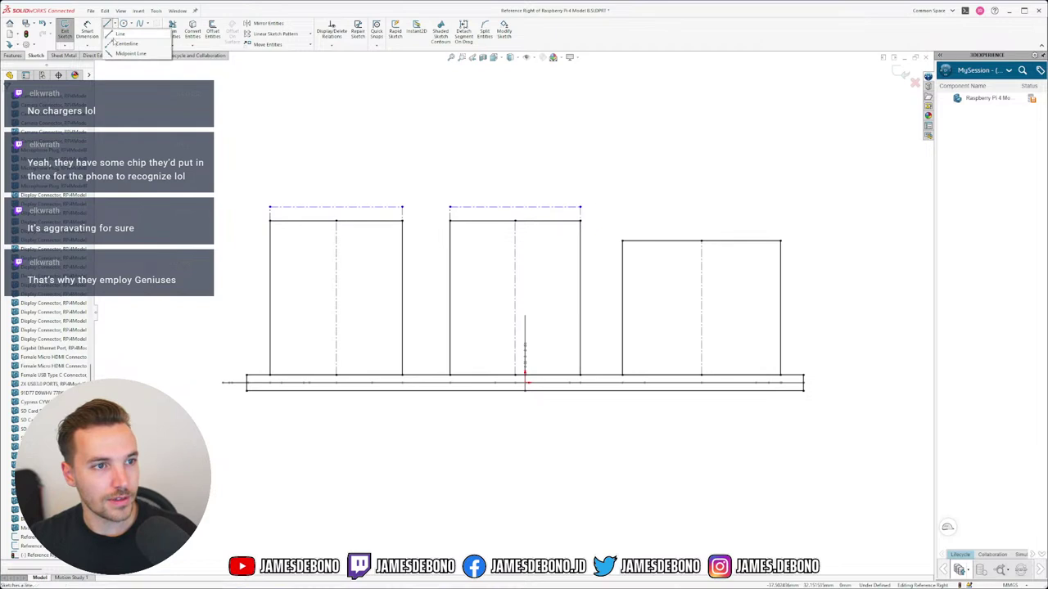
pyautogui.click(120, 25)
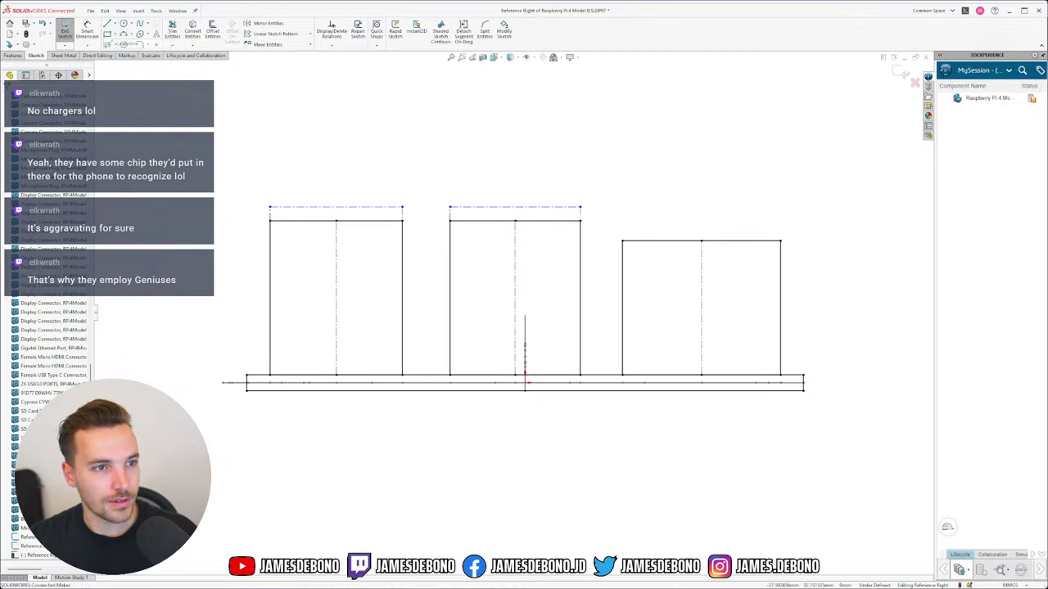
pyautogui.click(336, 208)
pyautogui.doubleClick(359, 235)
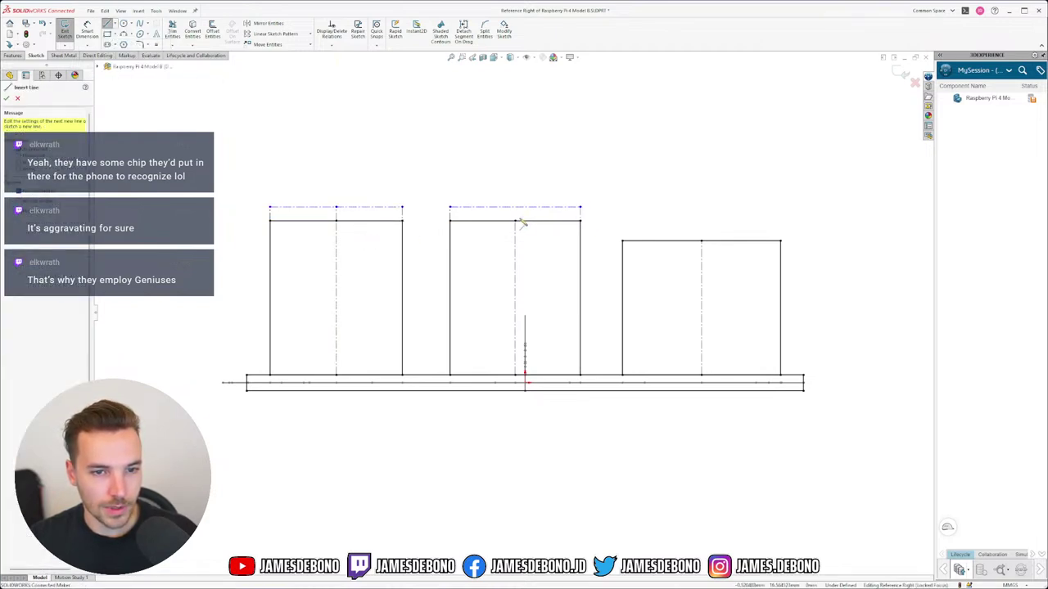
pyautogui.click(514, 221)
pyautogui.click(514, 207)
pyautogui.press('Escape')
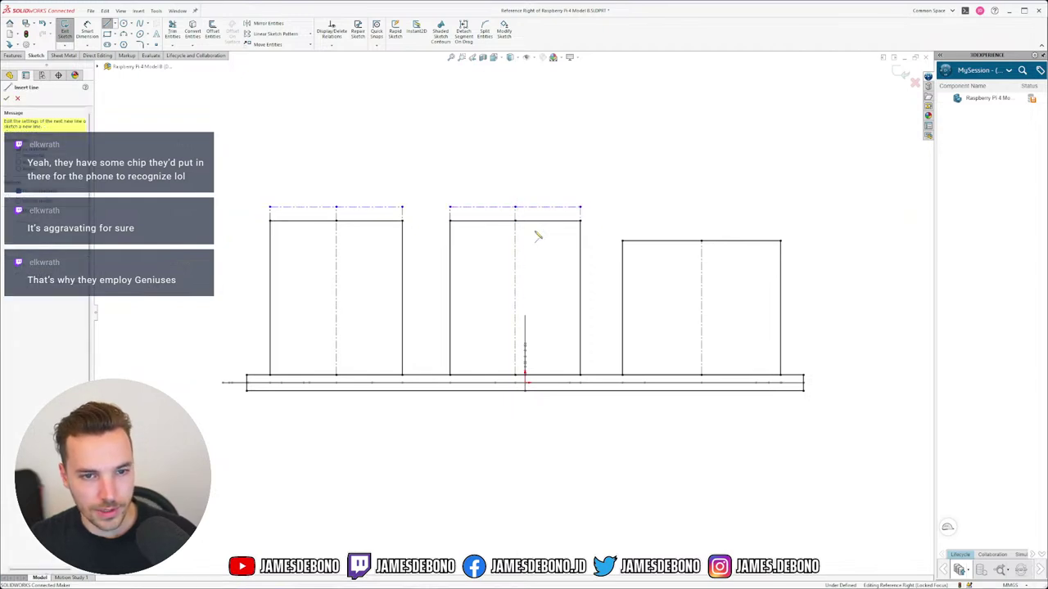
pyautogui.press('Escape')
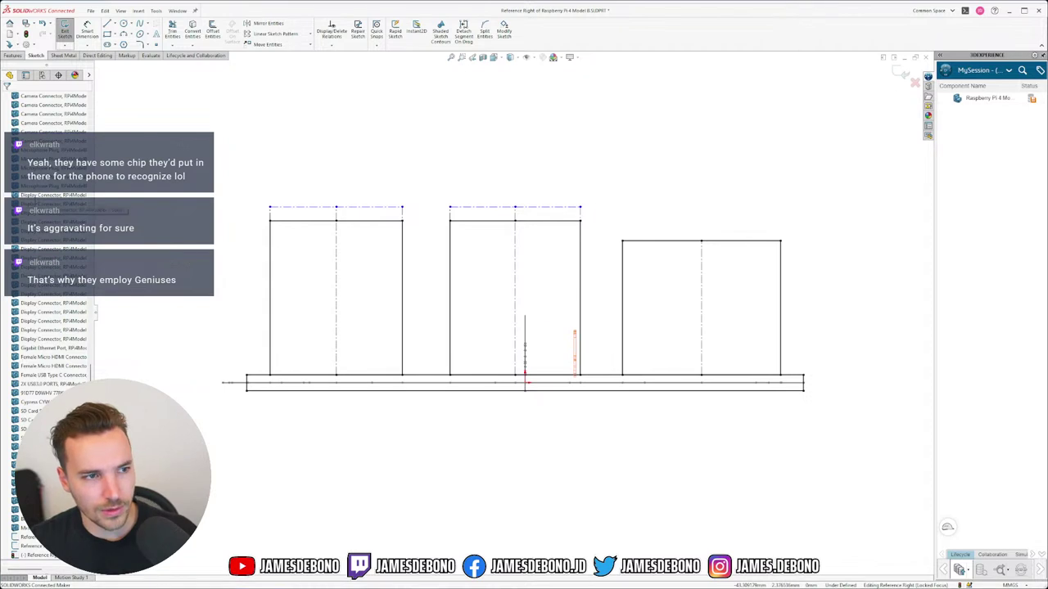
# Show the PCB body from the part's Solid Bodies folder.
pyautogui.scroll(5, 53, 327)
pyautogui.scroll(10, 50, 327)
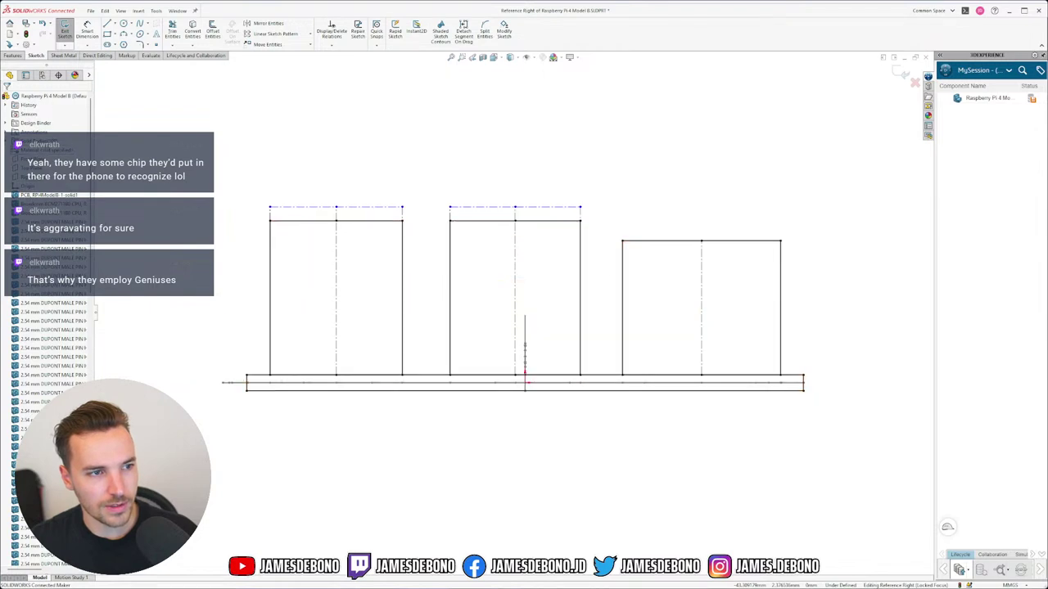
pyautogui.click(6, 141)
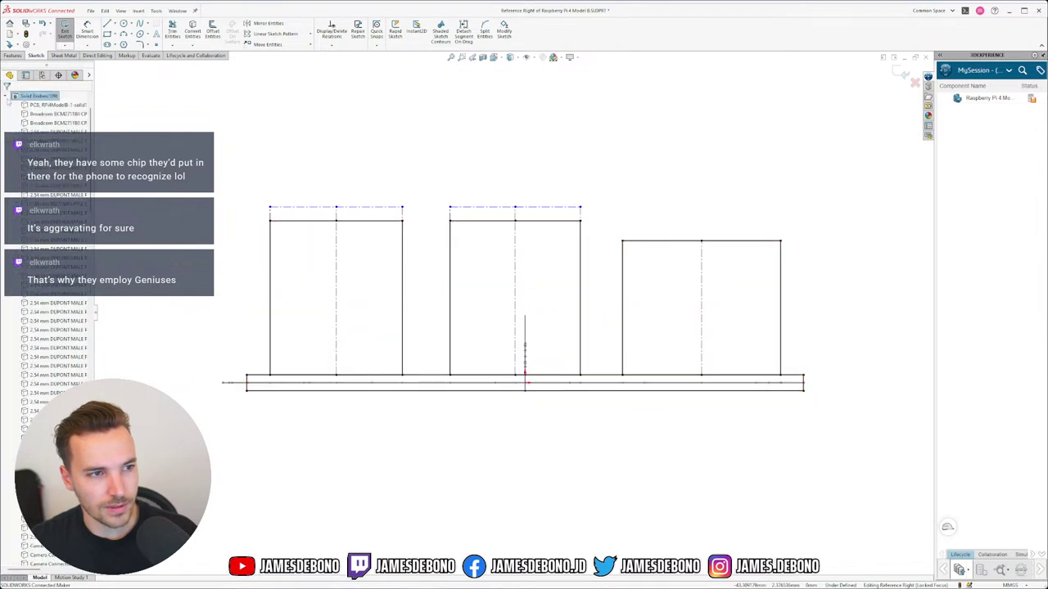
pyautogui.scroll(2, 47, 327)
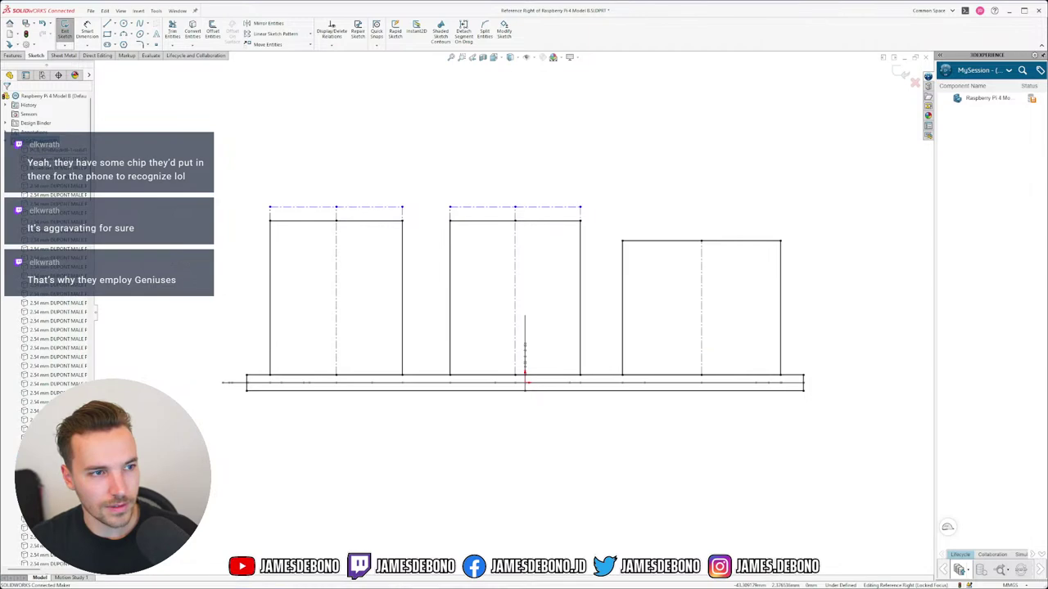
pyautogui.rightClick(47, 126)
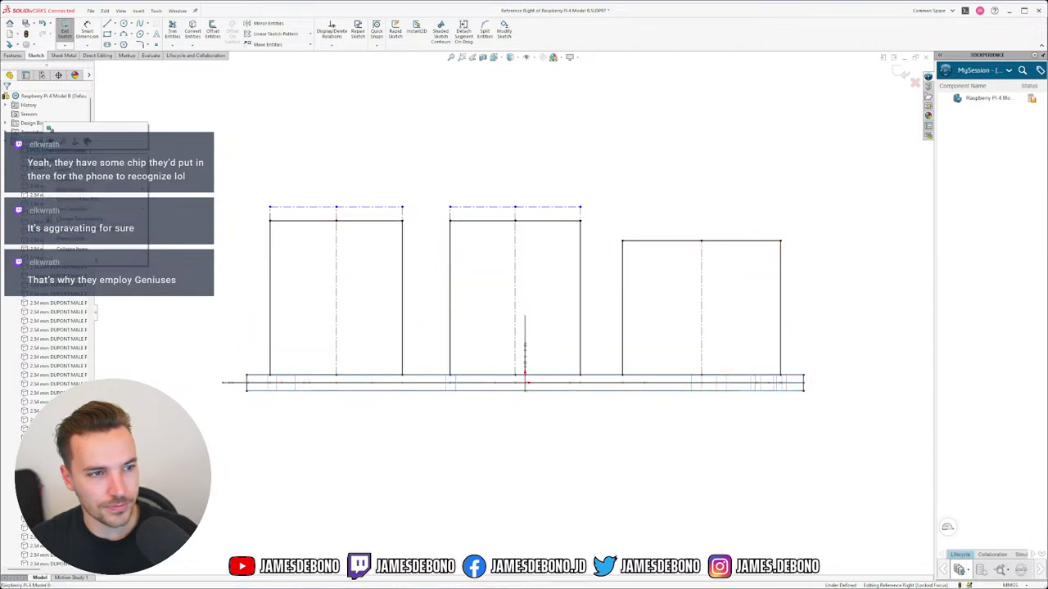
pyautogui.press('Escape')
pyautogui.rightClick(32, 141)
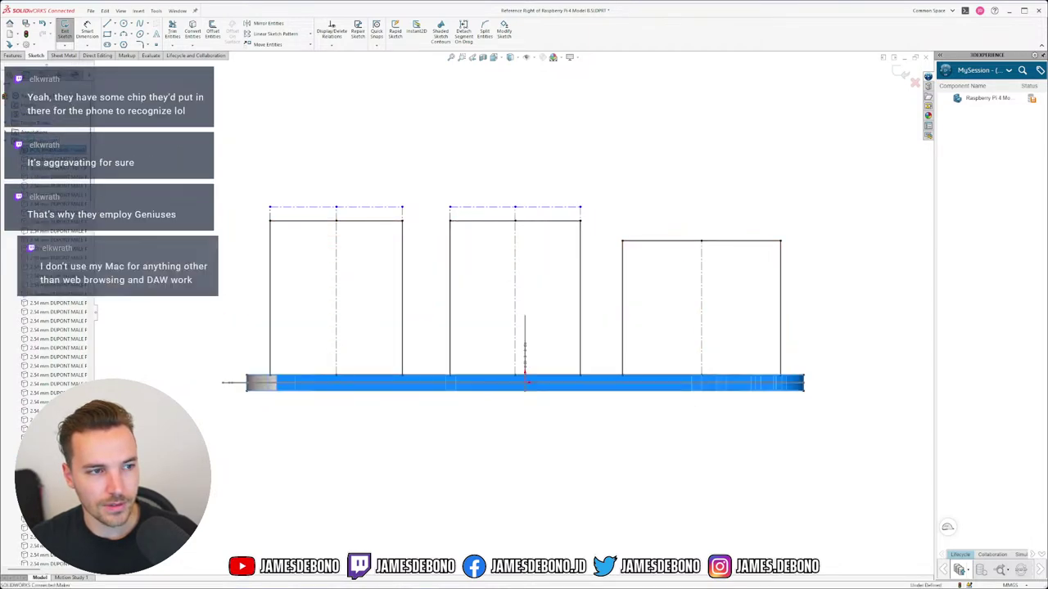
pyautogui.click(40, 127)
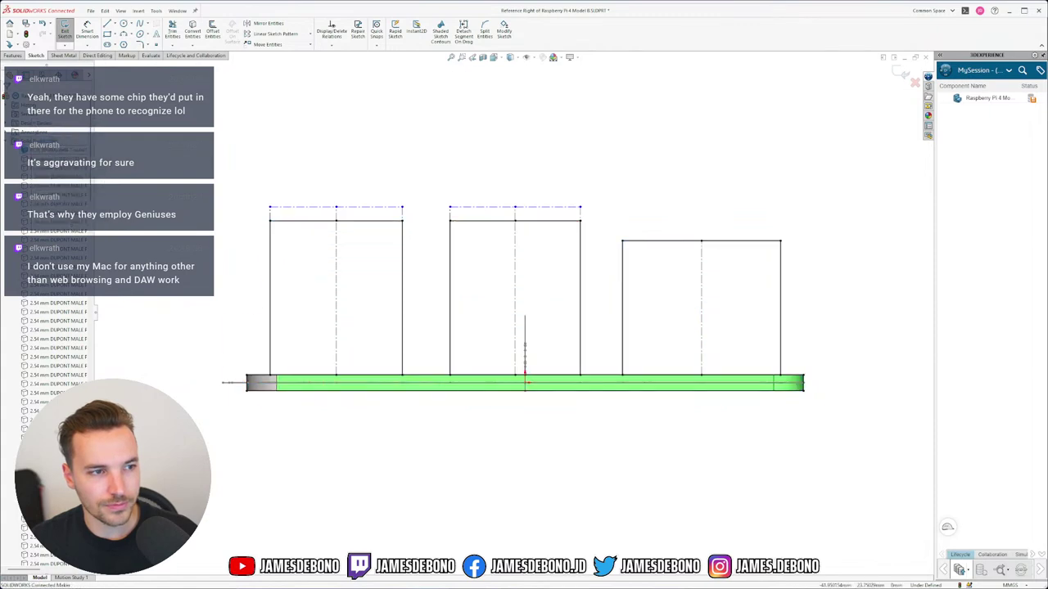
# Hide the PCB body again and collapse the Solid Bodies folder.
pyautogui.rightClick(36, 141)
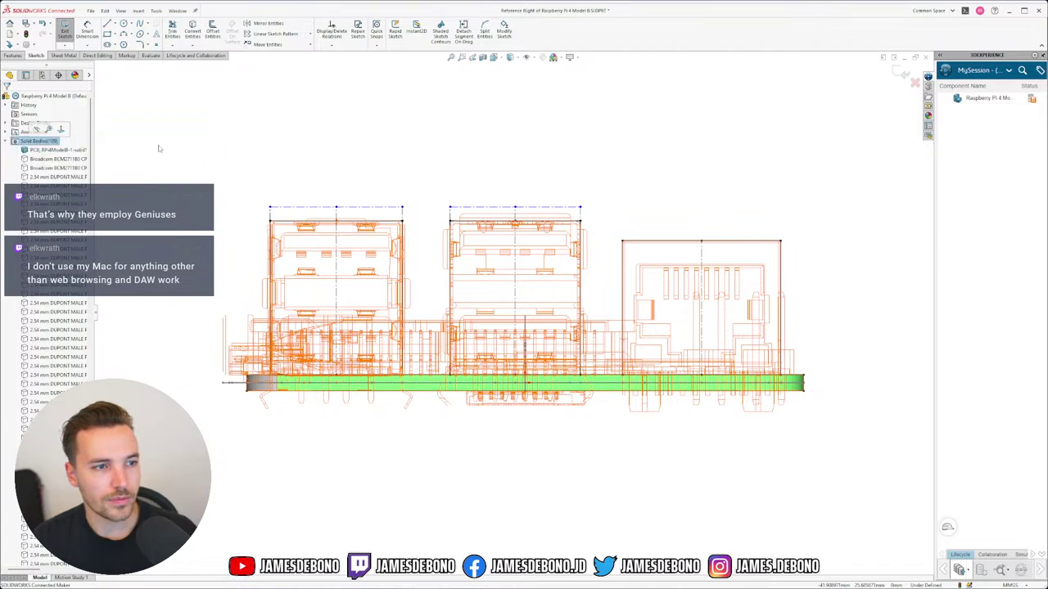
pyautogui.click(51, 142)
pyautogui.click(49, 129)
pyautogui.rightClick(49, 143)
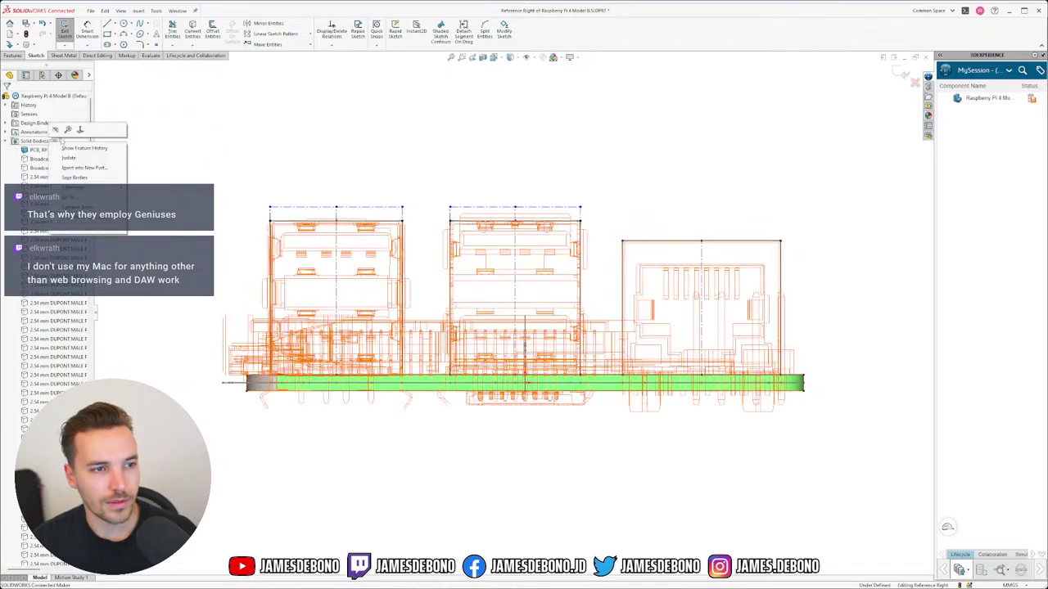
pyautogui.click(13, 143)
pyautogui.rightClick(44, 151)
pyautogui.click(12, 148)
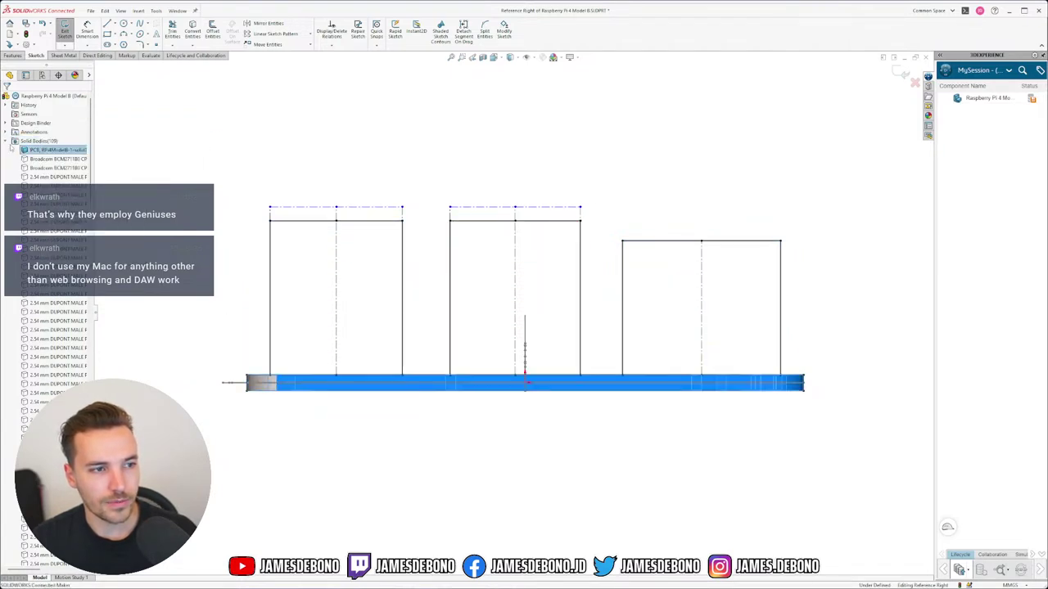
pyautogui.click(5, 141)
# Show all solid bodies of the Raspberry Pi behind the sketch.
pyautogui.rightClick(30, 143)
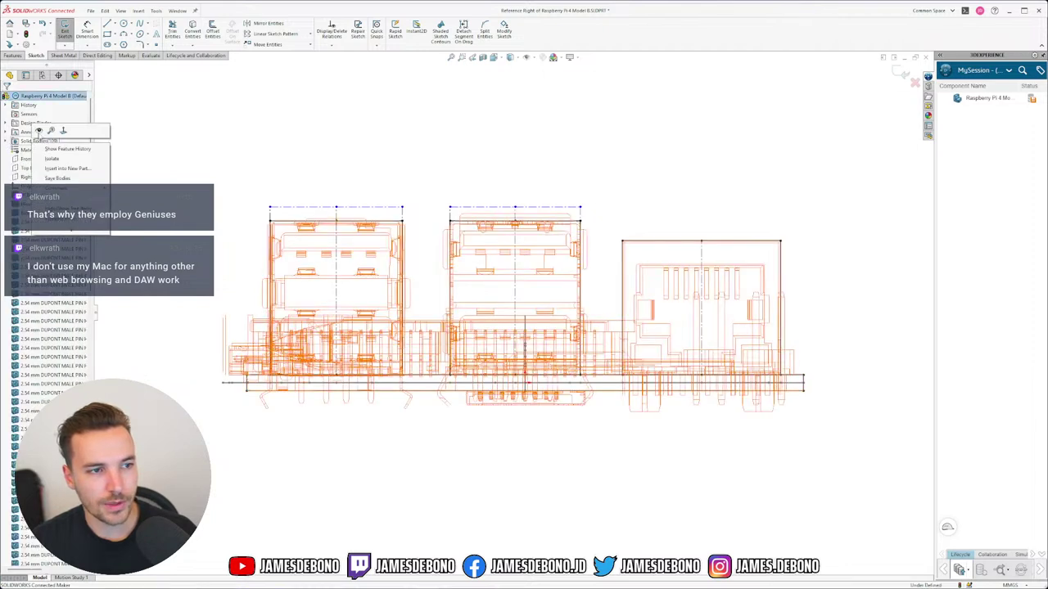
pyautogui.click(39, 132)
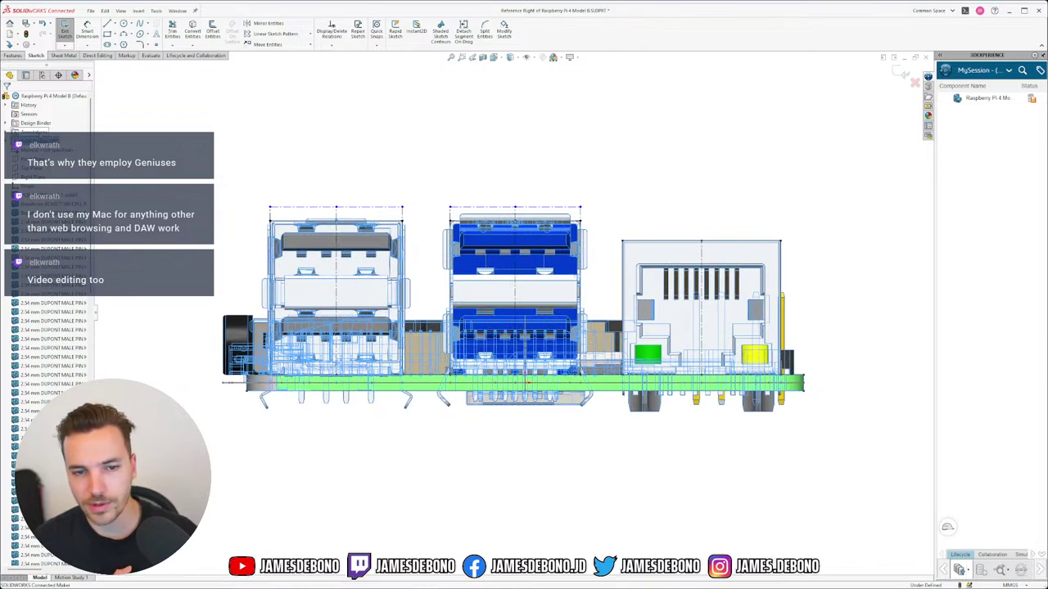
pyautogui.click(256, 151)
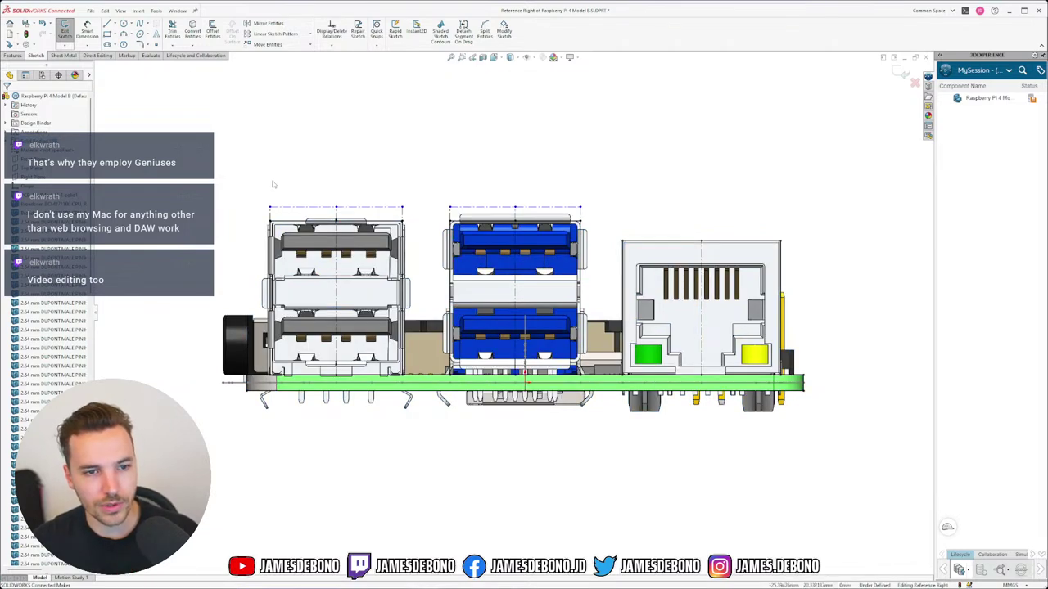
# Lower the first outline and make its top midpoint coincident with the top edge of the raised lip on the grey USB port.
pyautogui.scroll(-6, 405, 239)
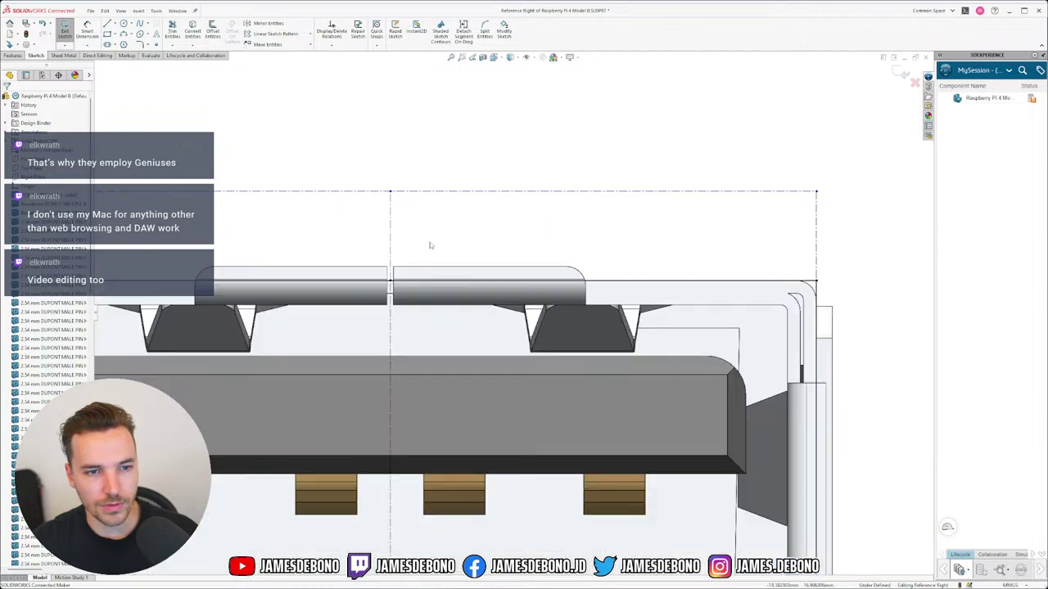
pyautogui.moveTo(390, 194)
pyautogui.mouseDown()
pyautogui.moveTo(404, 270)
pyautogui.moveTo(403, 260)
pyautogui.mouseUp()
pyautogui.click(409, 260)
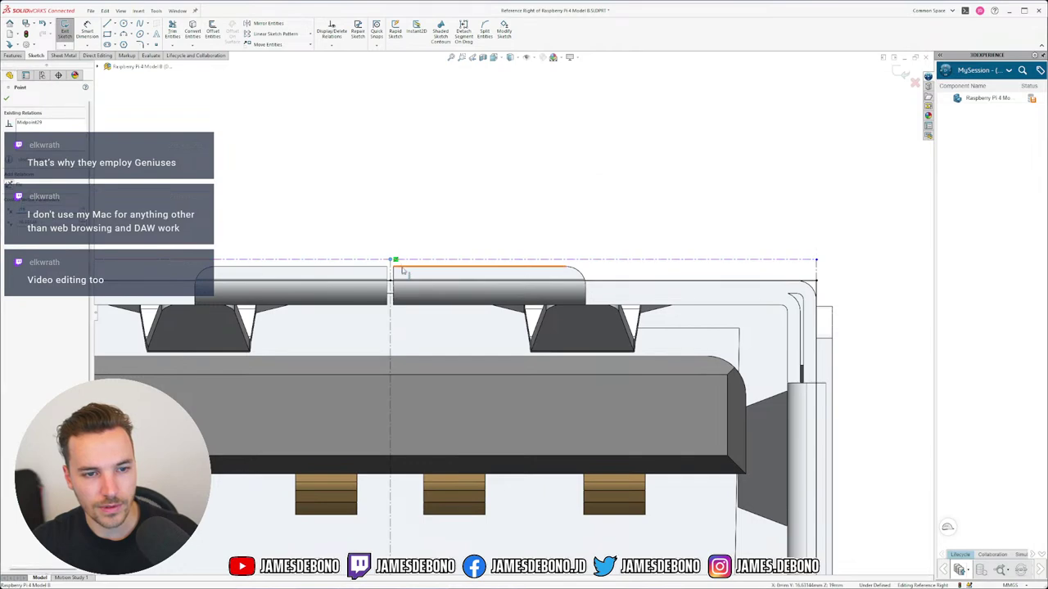
pyautogui.keyDown('ctrl'); pyautogui.click(395, 260); pyautogui.keyUp('ctrl')
pyautogui.click(363, 175)
# Make the middle outline's top midpoint coincident with the top edge of the raised lip on the blue USB port.
pyautogui.scroll(5, 568, 224)
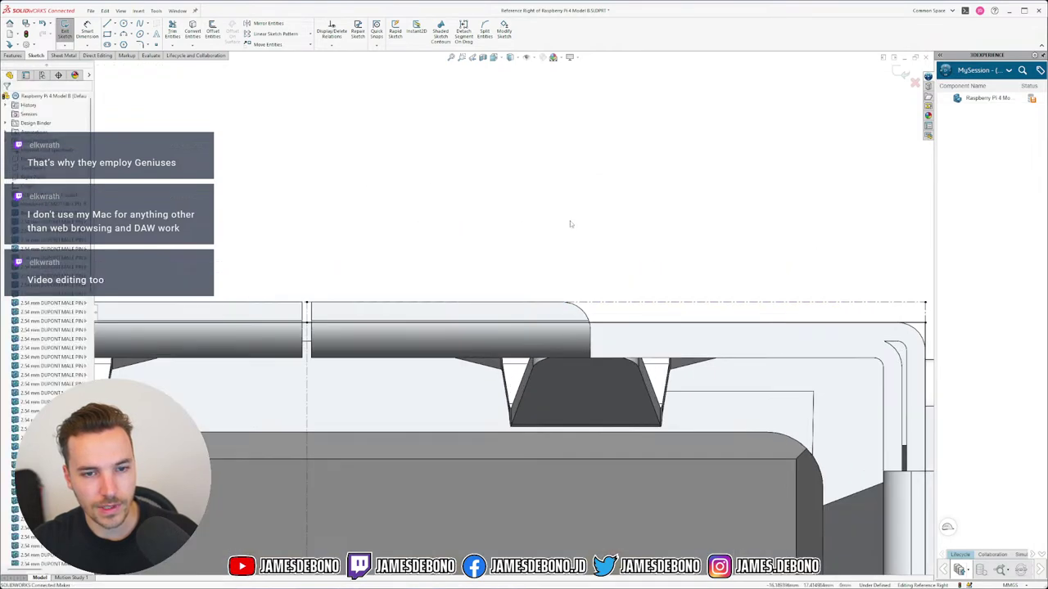
pyautogui.scroll(2, 661, 305)
pyautogui.scroll(-9, 784, 315)
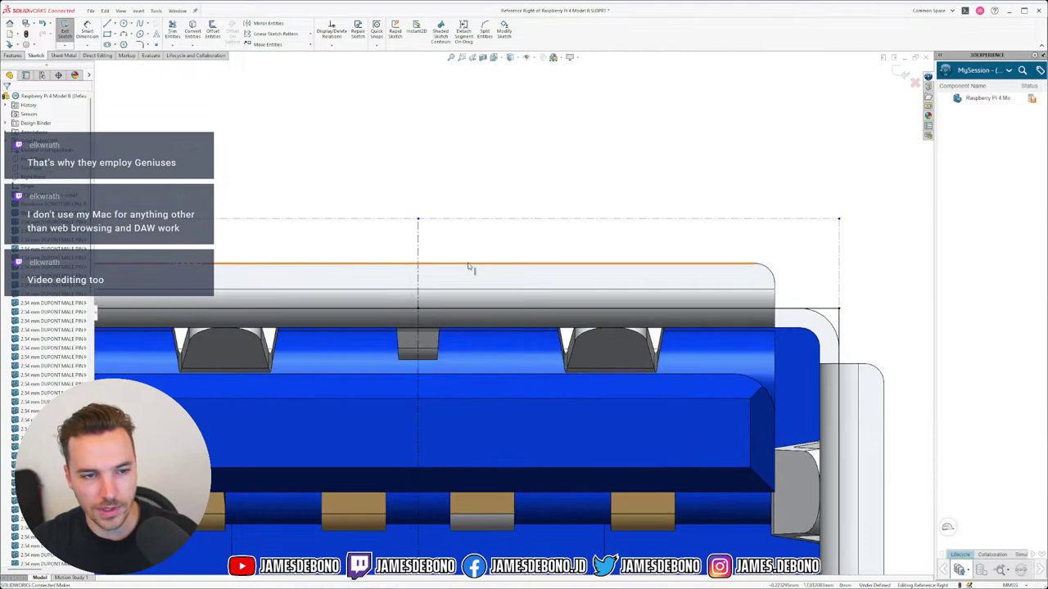
pyautogui.click(419, 219)
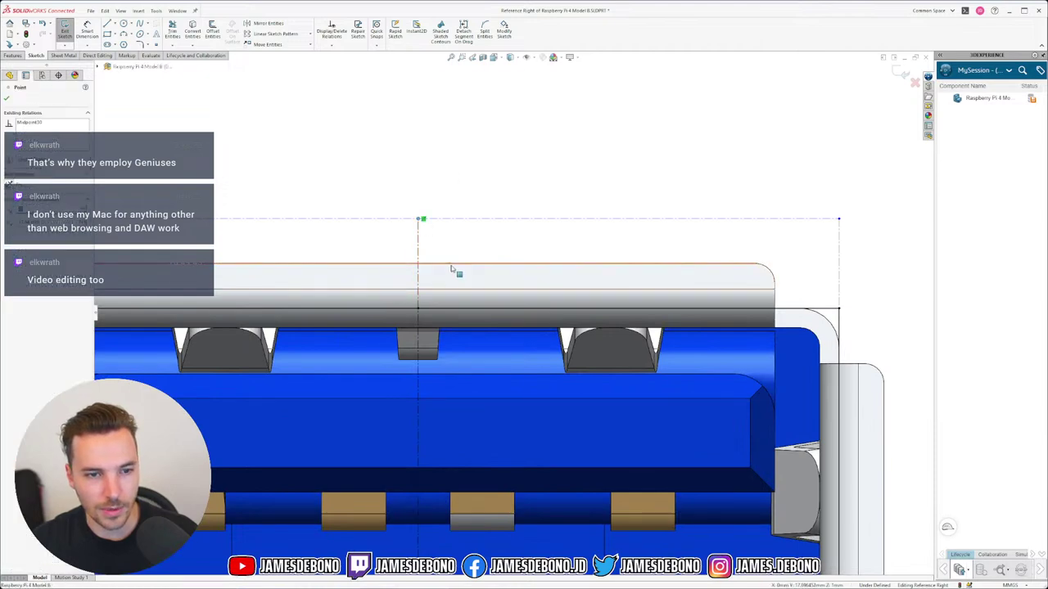
pyautogui.keyDown('ctrl'); pyautogui.click(455, 266); pyautogui.keyUp('ctrl')
pyautogui.click(483, 228)
pyautogui.click(450, 188)
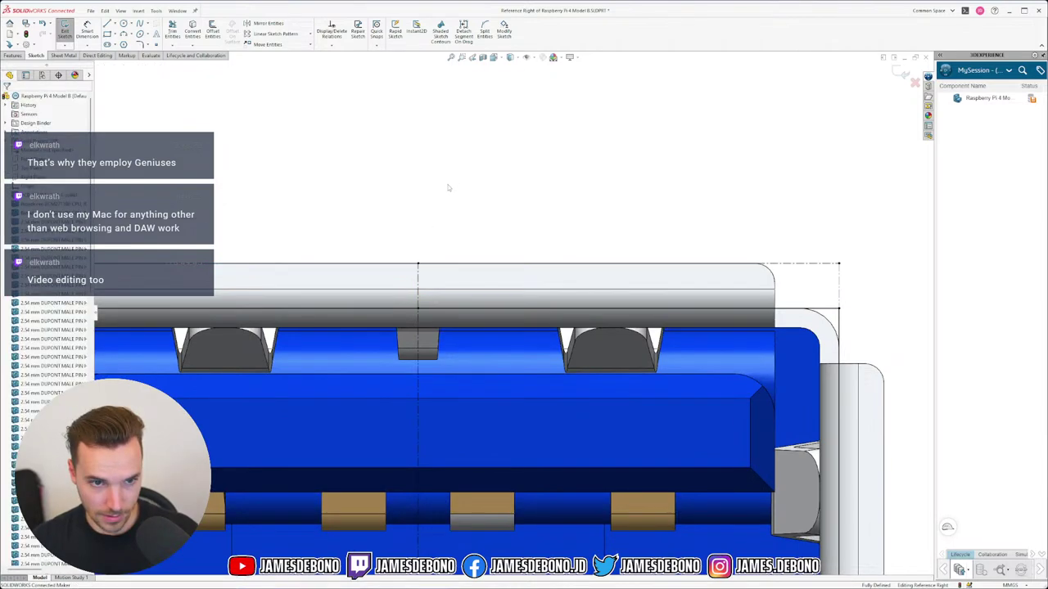
# Check the outlines against the USB and Ethernet ports and exit the Reference Right sketch.
pyautogui.scroll(5, 446, 218)
pyautogui.scroll(3, 400, 262)
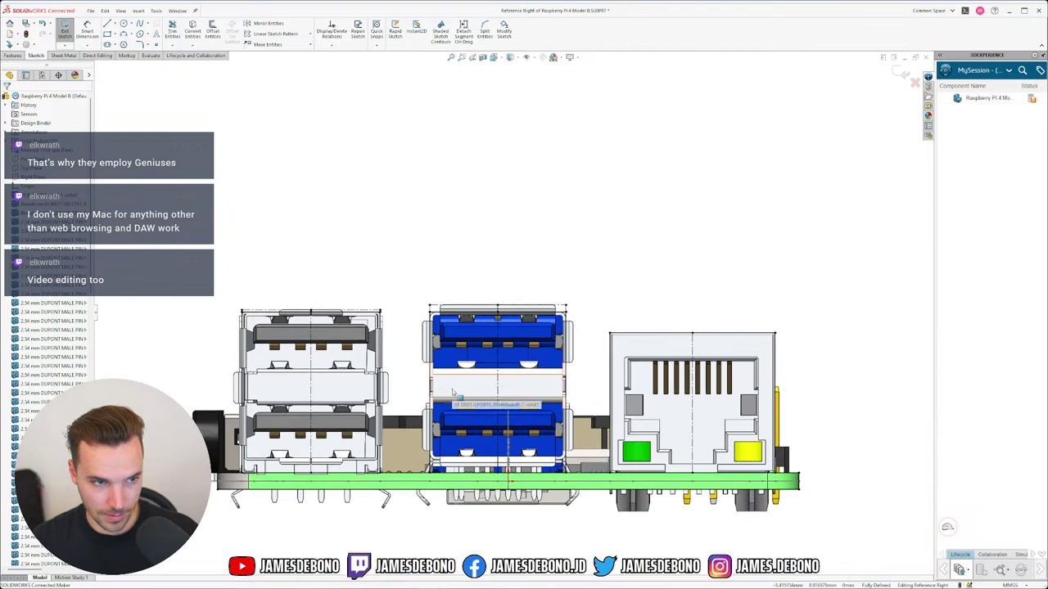
pyautogui.scroll(-5, 32, 320)
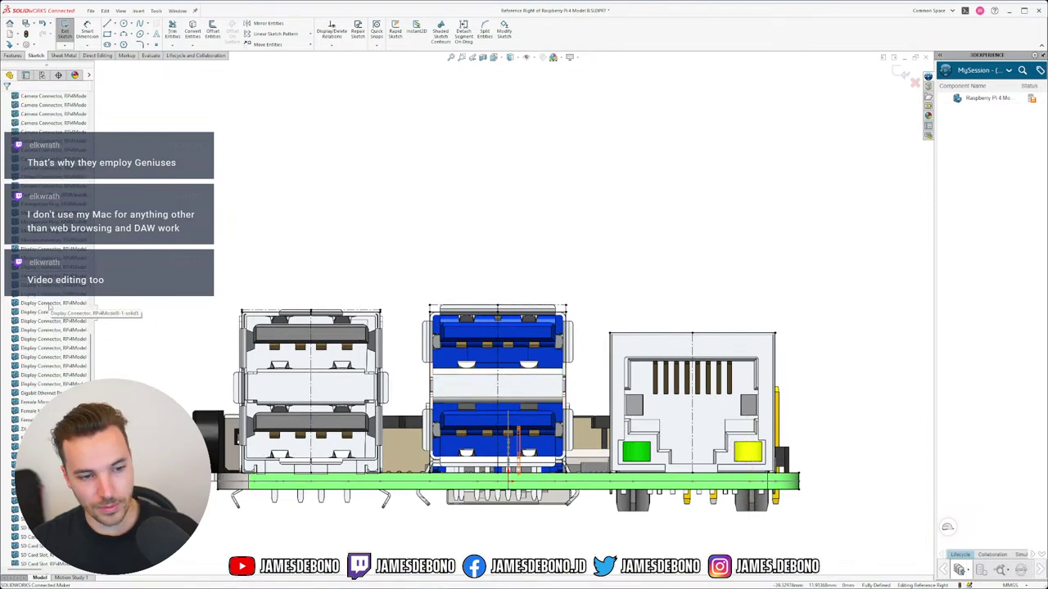
pyautogui.scroll(6, 51, 308)
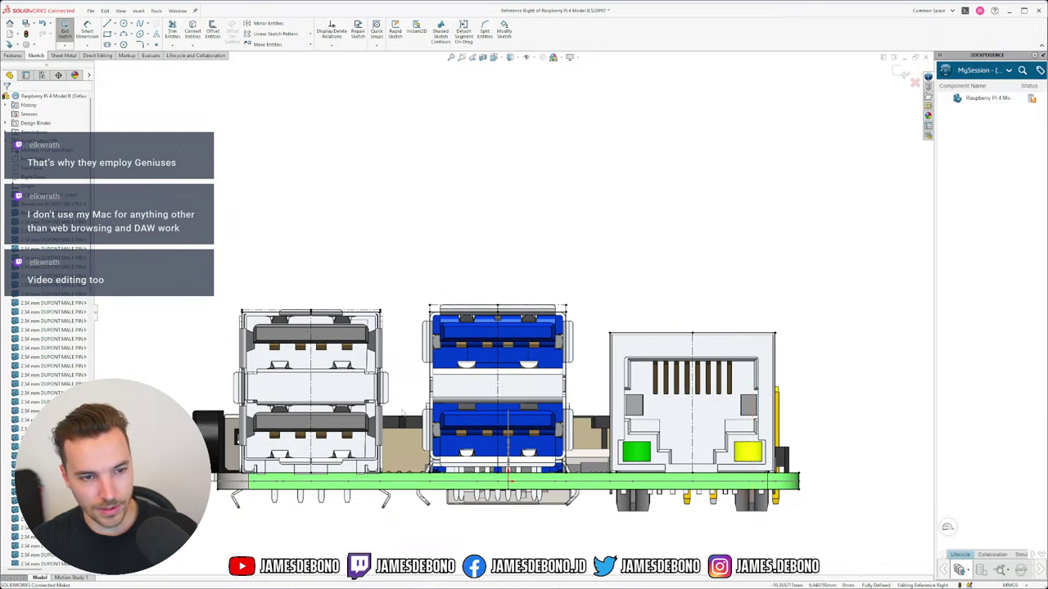
pyautogui.scroll(2, 471, 469)
pyautogui.scroll(-3, 472, 426)
pyautogui.scroll(1, 472, 426)
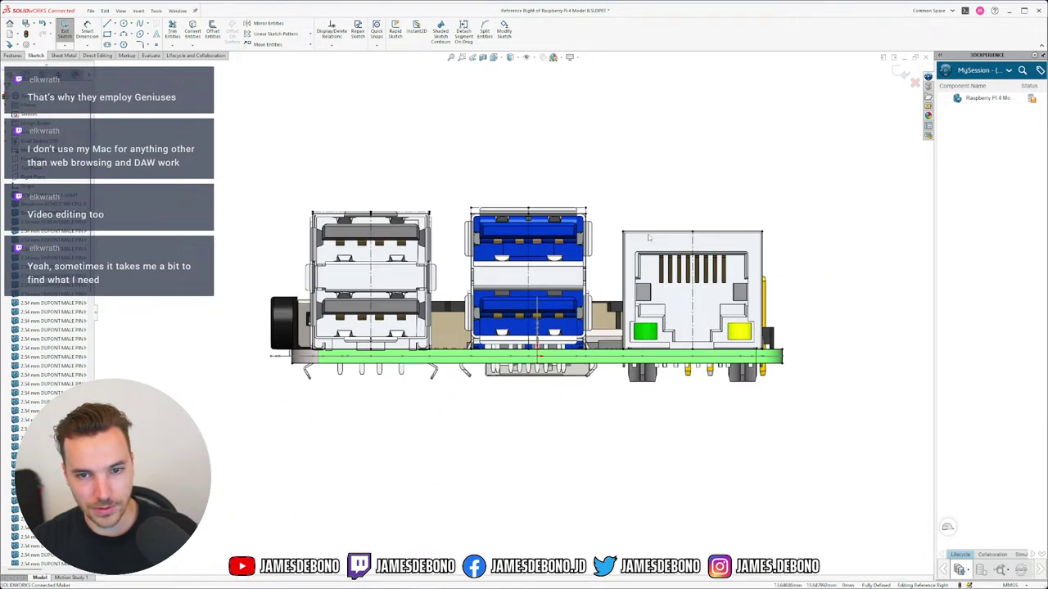
pyautogui.scroll(-1, 473, 426)
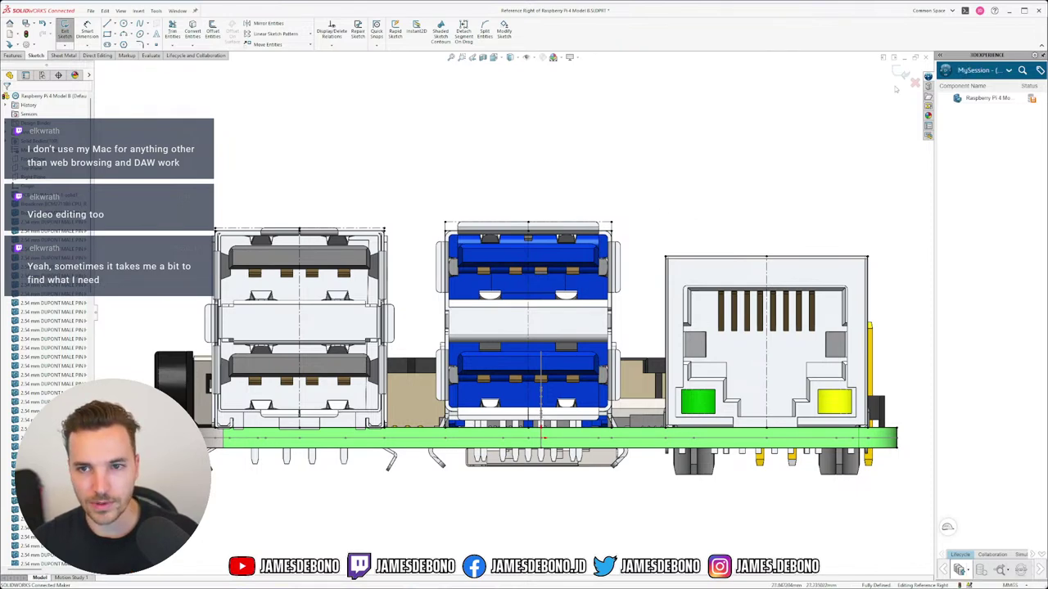
pyautogui.click(901, 73)
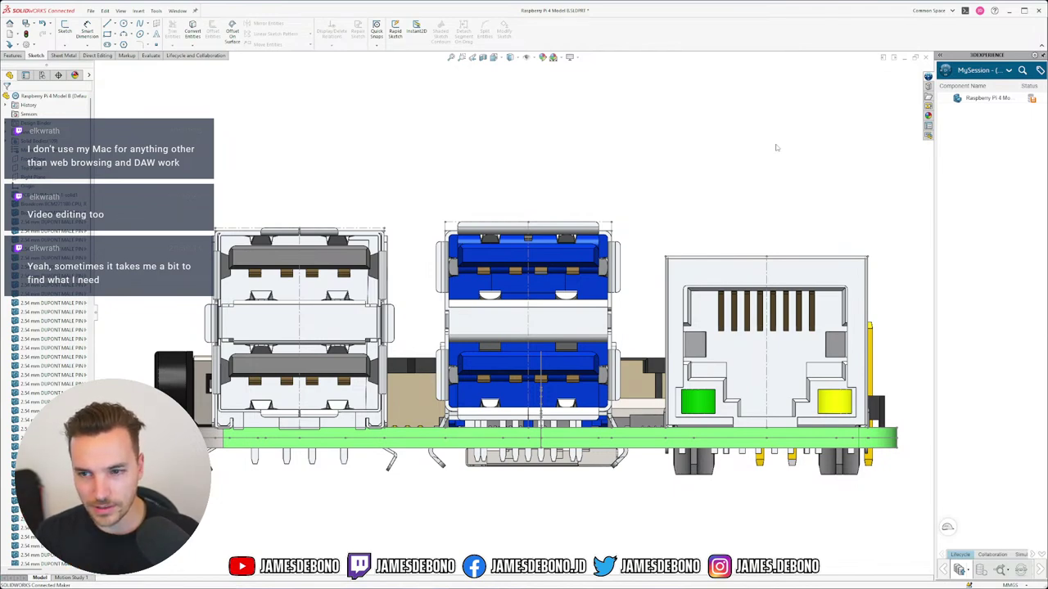
# Reopen the Reference Right sketch for editing, facing the sketch plane at the top of the grey USB port.
pyautogui.scroll(-10, 41, 237)
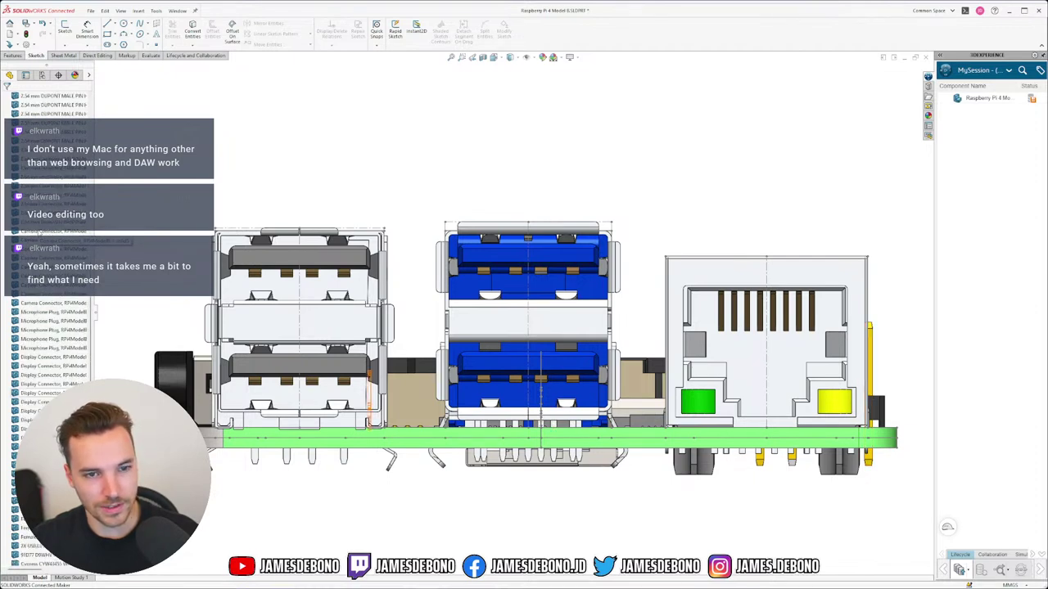
pyautogui.scroll(10, 37, 235)
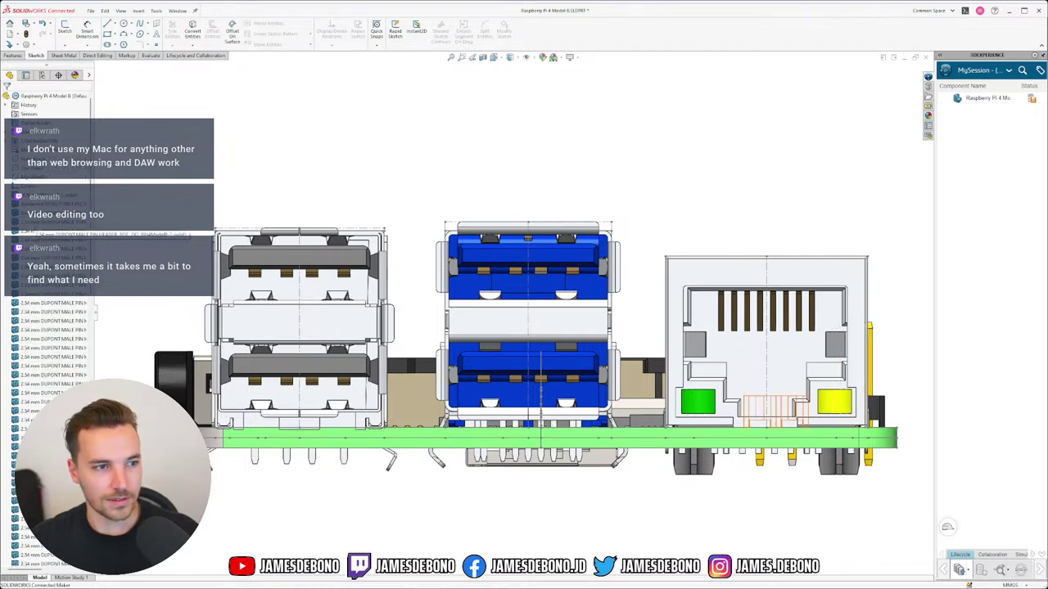
pyautogui.scroll(-10, 49, 206)
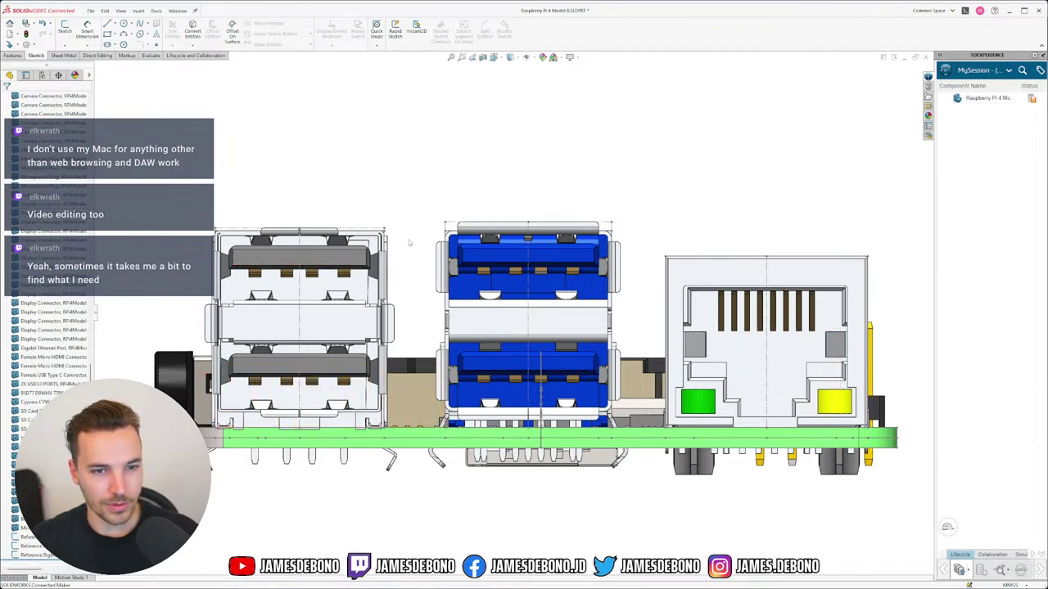
pyautogui.moveTo(463, 311)
pyautogui.mouseDown(button='middle')
pyautogui.moveTo(480, 317)
pyautogui.moveTo(470, 326)
pyautogui.mouseUp(button='middle')
pyautogui.moveTo(471, 322)
pyautogui.mouseDown(button='middle')
pyautogui.moveTo(499, 316)
pyautogui.moveTo(471, 312)
pyautogui.mouseUp(button='middle')
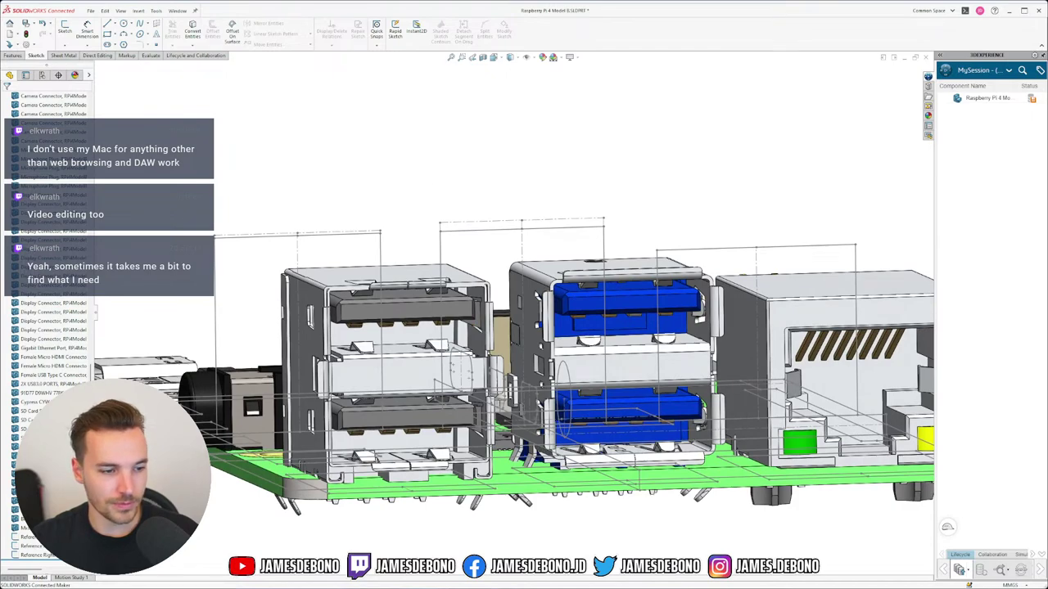
pyautogui.click(50, 555)
pyautogui.hotkey('ctrl', '8')
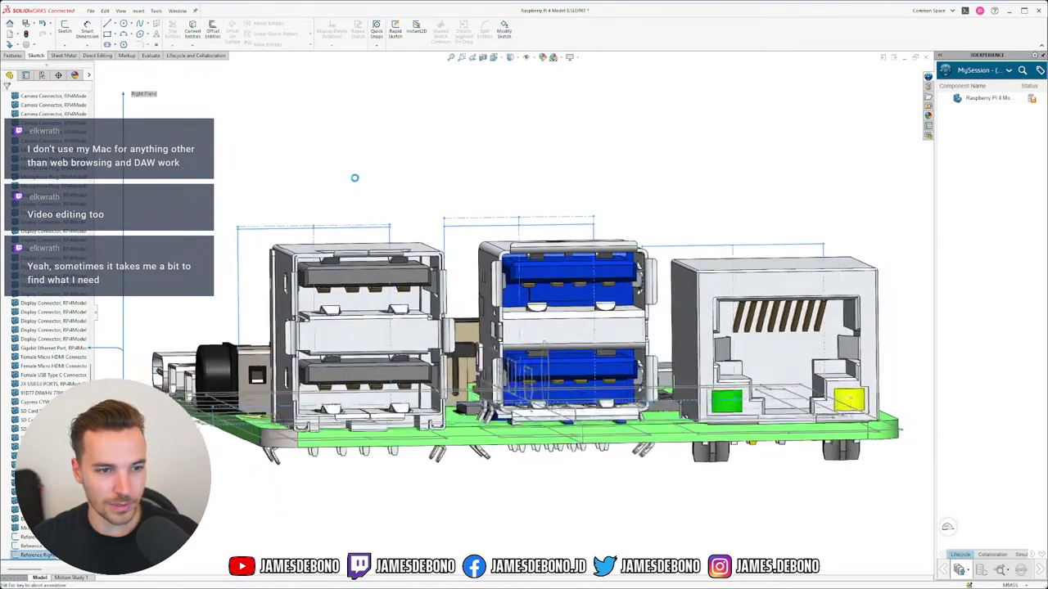
pyautogui.scroll(-7, 319, 185)
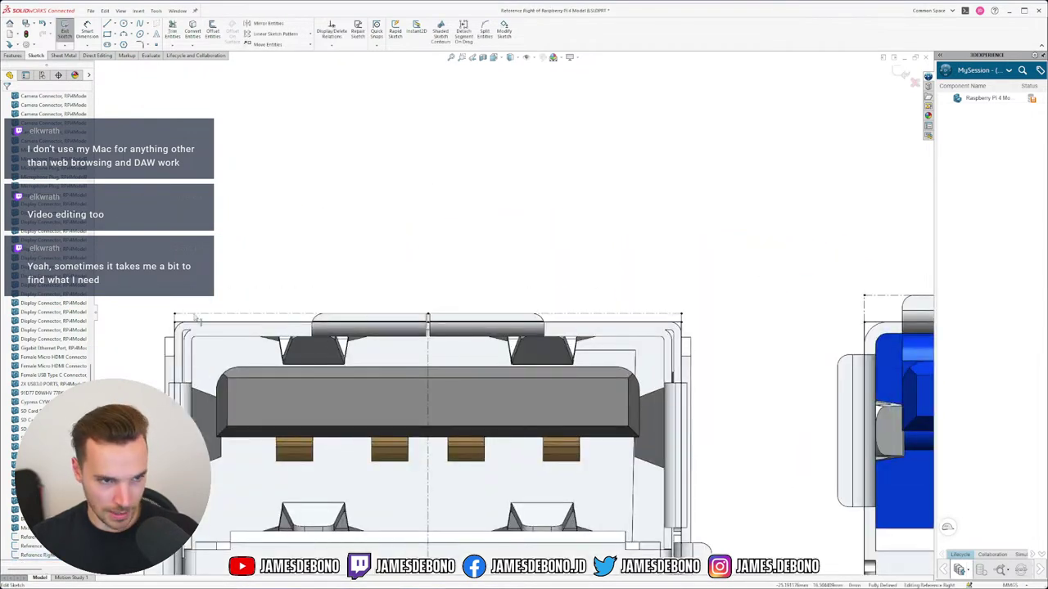
# Delete the raised construction outline above the grey USB port and exit the Reference Right sketch.
pyautogui.moveTo(725, 275); pyautogui.dragTo(164, 322)
pyautogui.press('Escape')
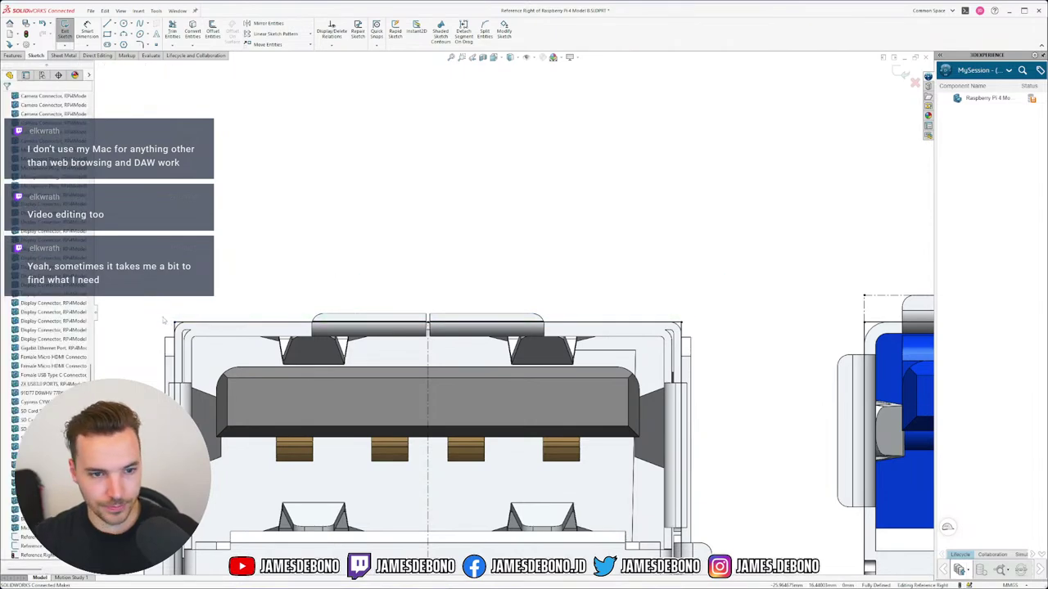
pyautogui.scroll(10, 587, 390)
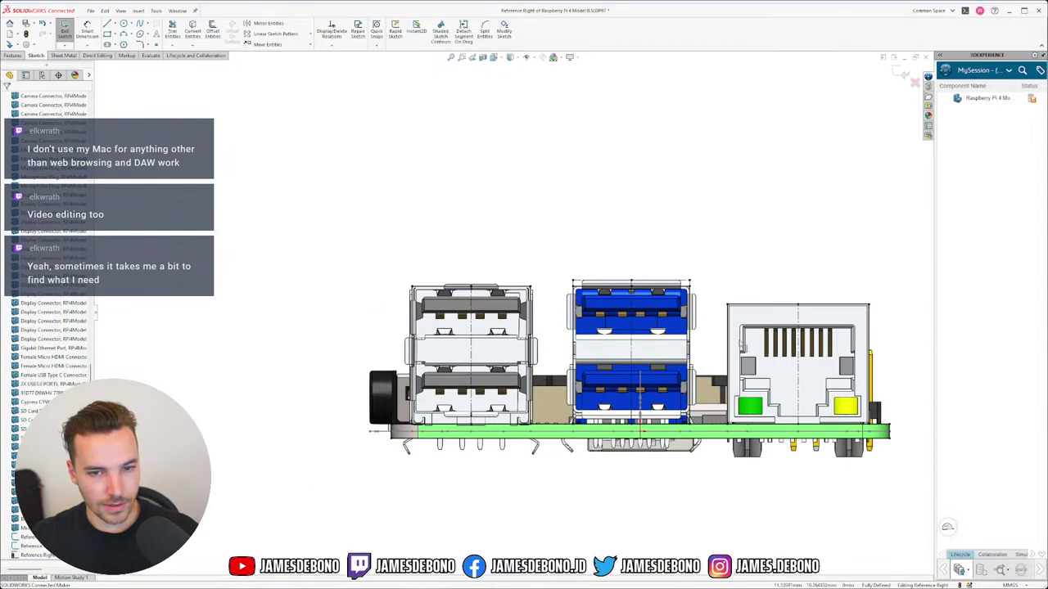
pyautogui.scroll(-2, 790, 348)
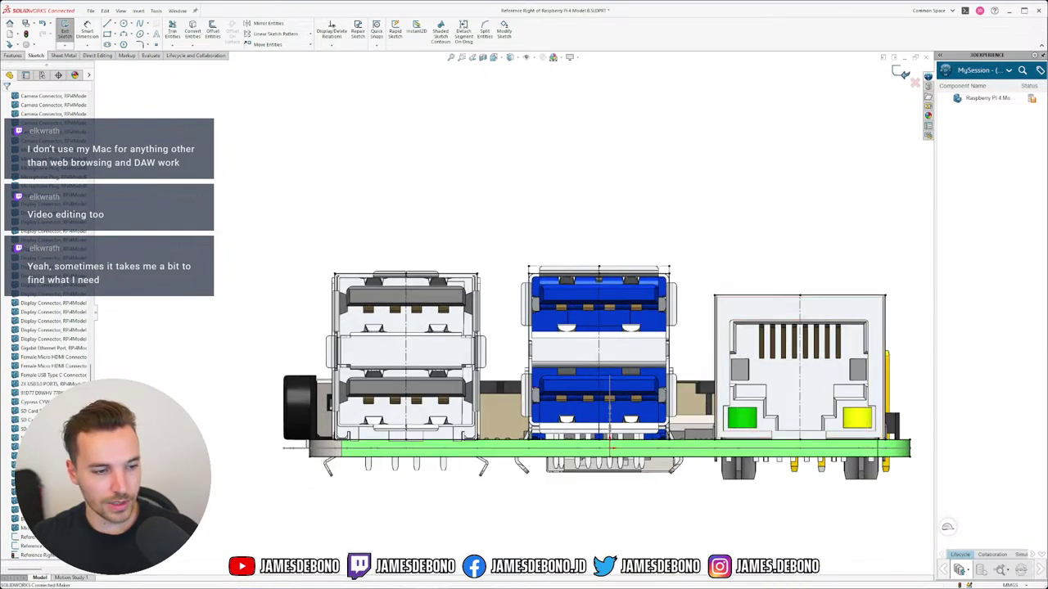
pyautogui.click(903, 74)
pyautogui.scroll(1, 546, 347)
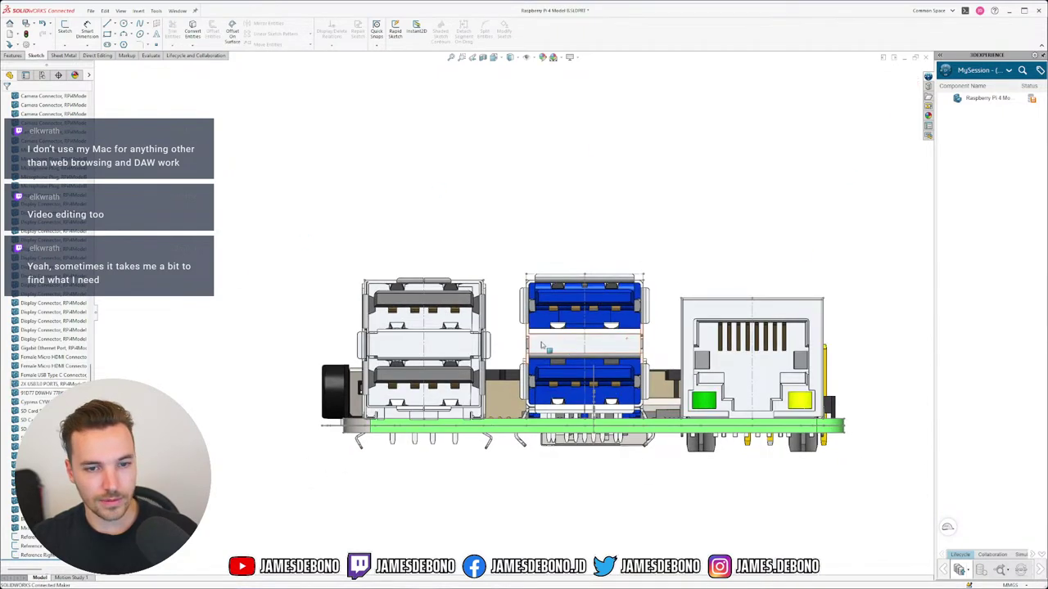
# Switch to the 0.1_LDM-SK part and open its Pi Height sketch for editing.
pyautogui.scroll(5, 541, 344)
pyautogui.scroll(-5, 542, 350)
pyautogui.moveTo(516, 329); pyautogui.dragTo(554, 334, button='middle')
pyautogui.moveTo(599, 360); pyautogui.dragTo(600, 370, button='middle')
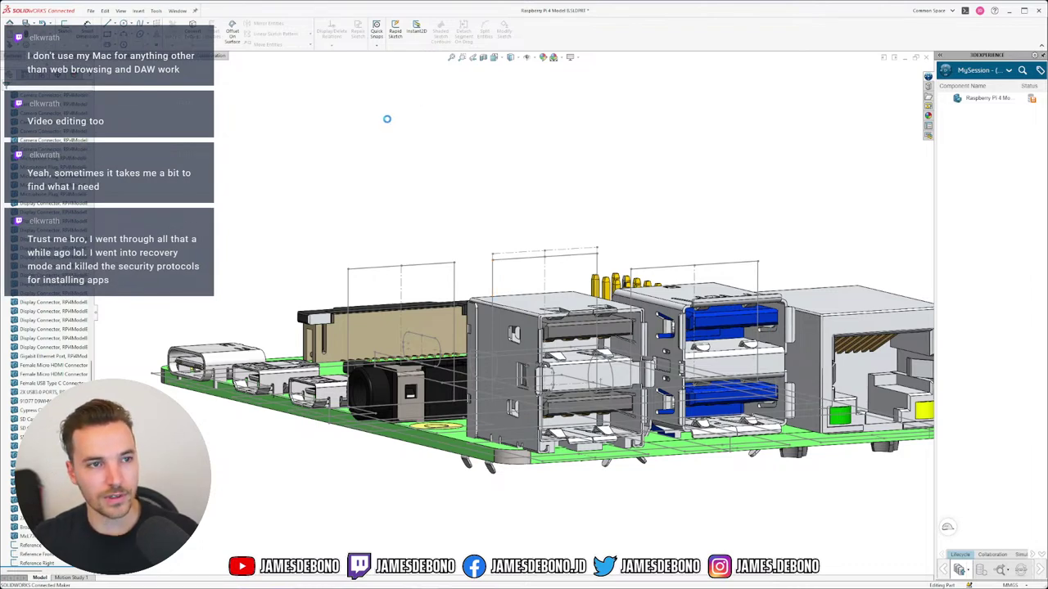
pyautogui.click(177, 11)
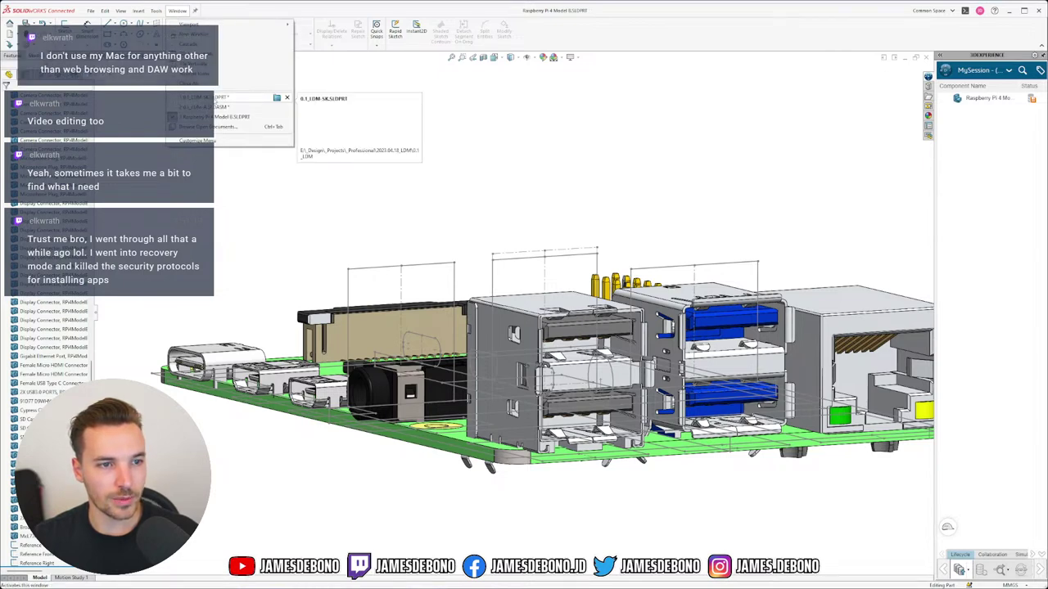
pyautogui.click(215, 102)
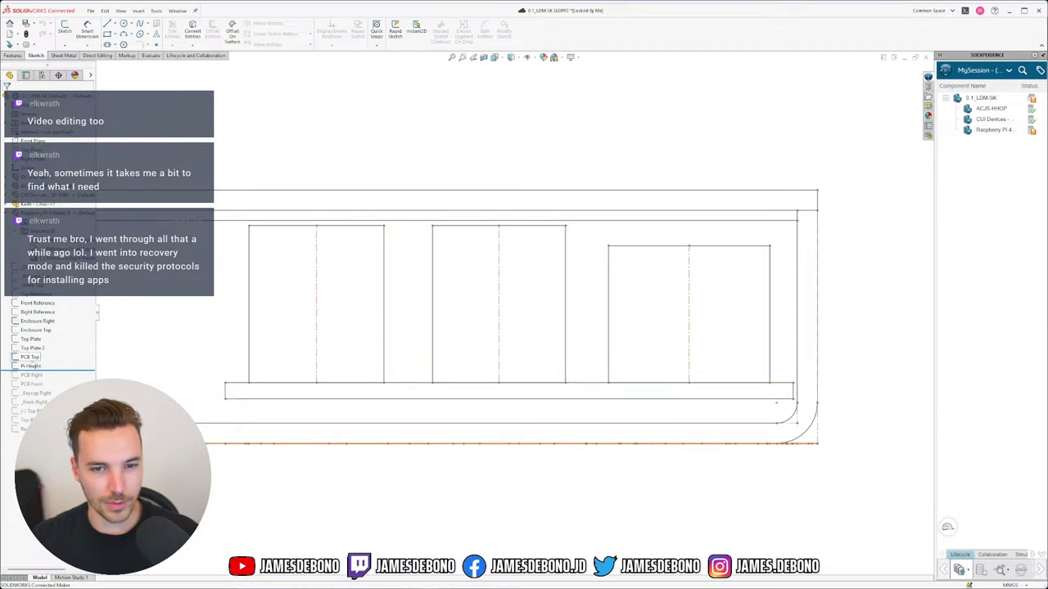
pyautogui.click(29, 366)
pyautogui.click(41, 343)
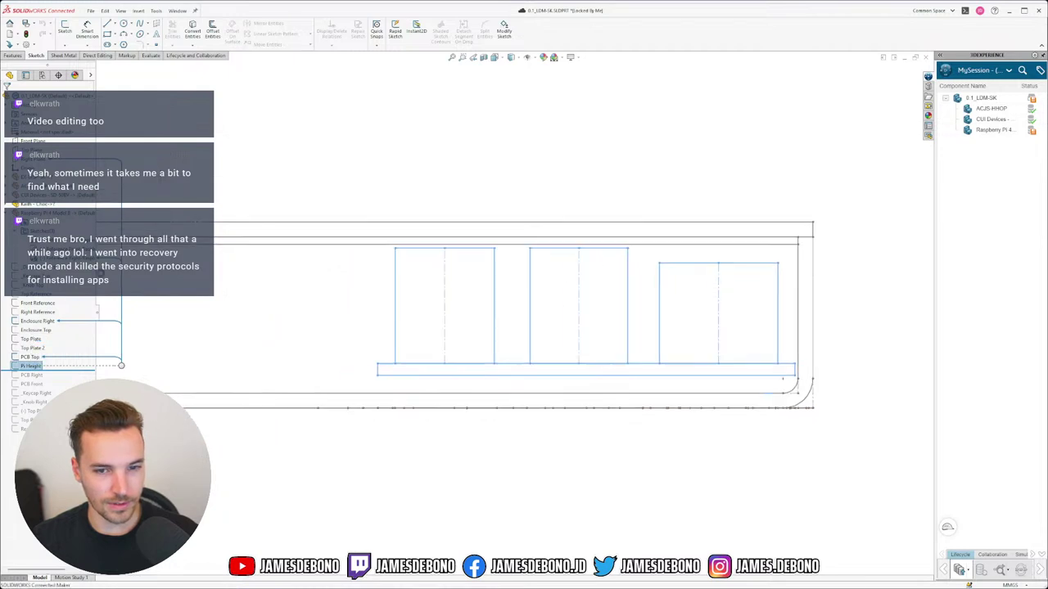
# Draw a construction-line cap above the middle port outline, with a short centre line joining the outline's top midpoint to the cap's midpoint.
pyautogui.scroll(-5, 712, 311)
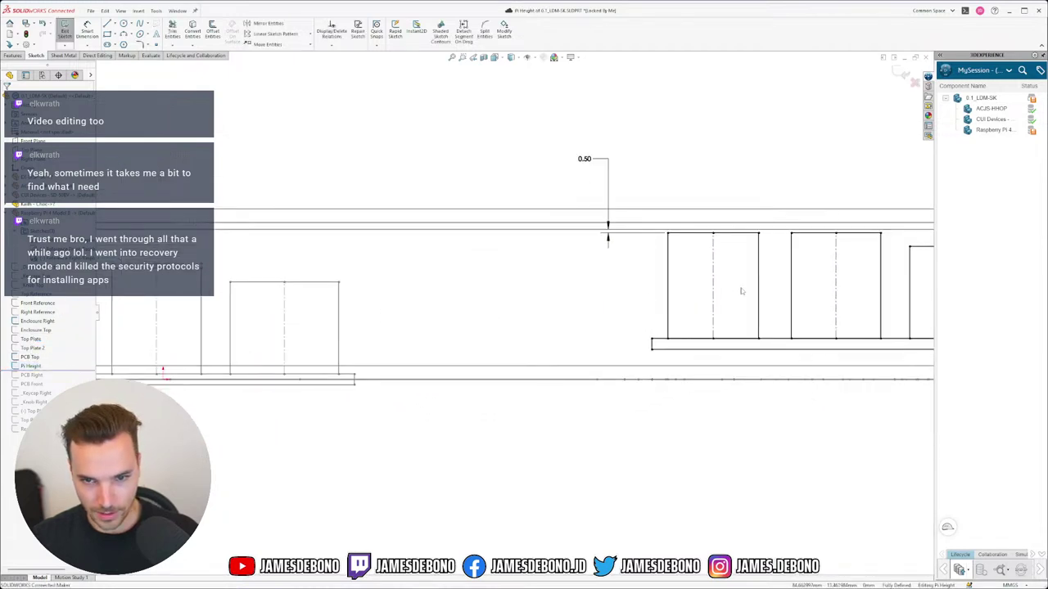
pyautogui.scroll(-1, 733, 295)
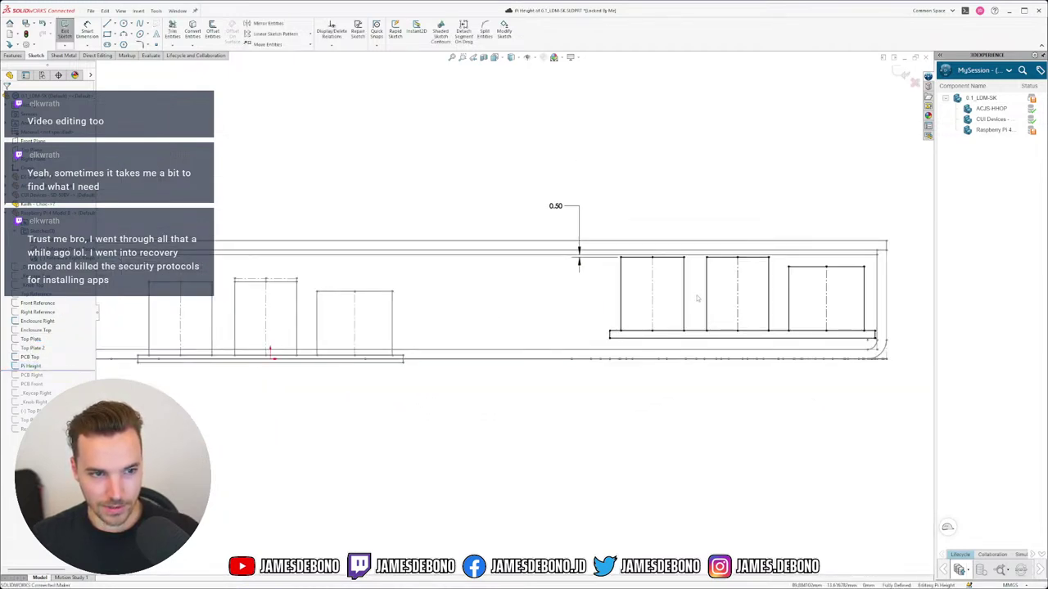
pyautogui.scroll(-3, 720, 286)
pyautogui.scroll(-2, 720, 286)
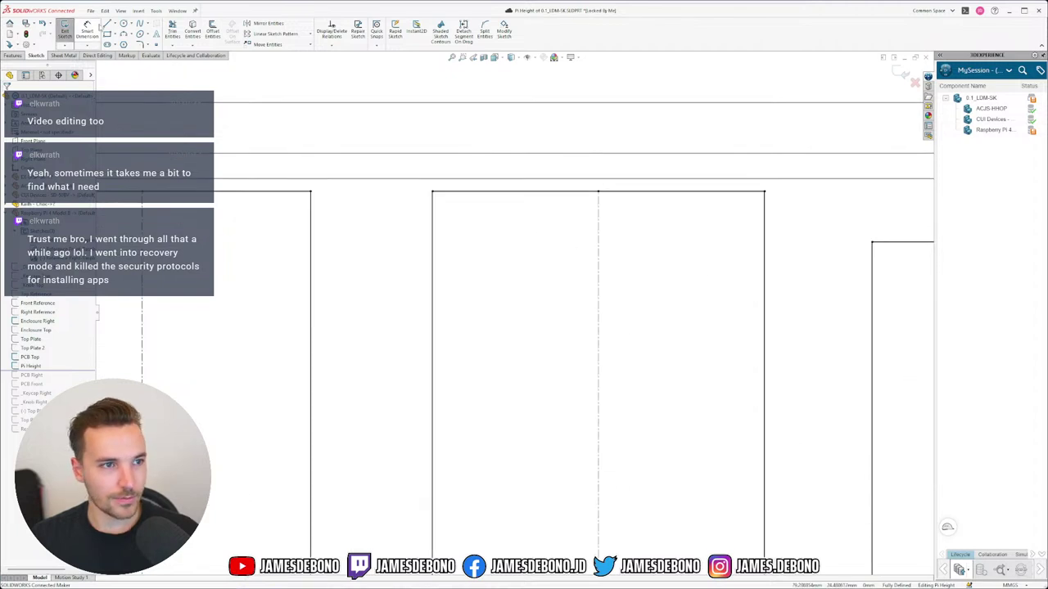
pyautogui.click(107, 25)
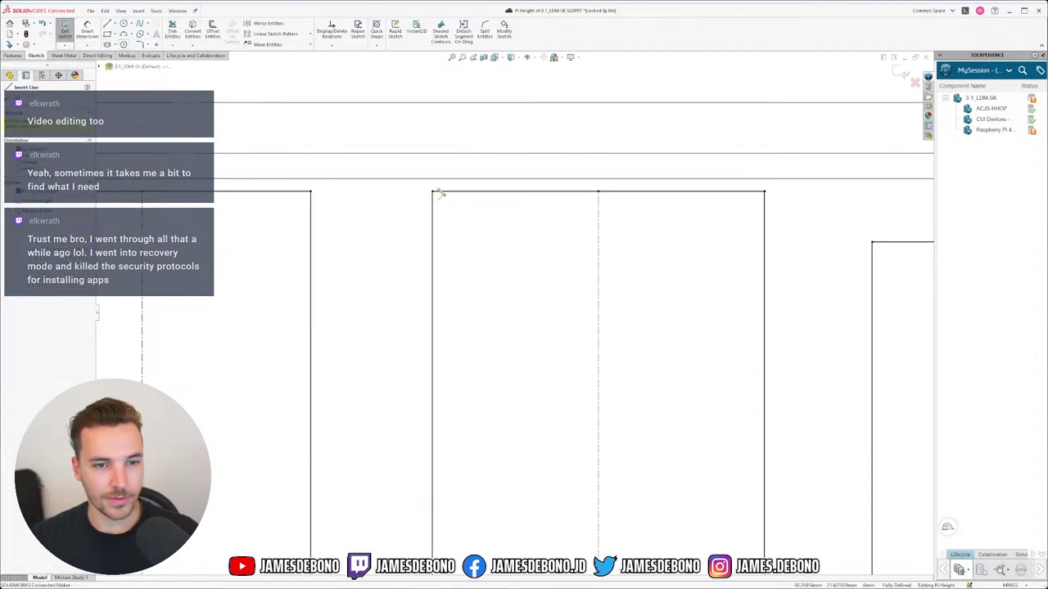
pyautogui.click(432, 163)
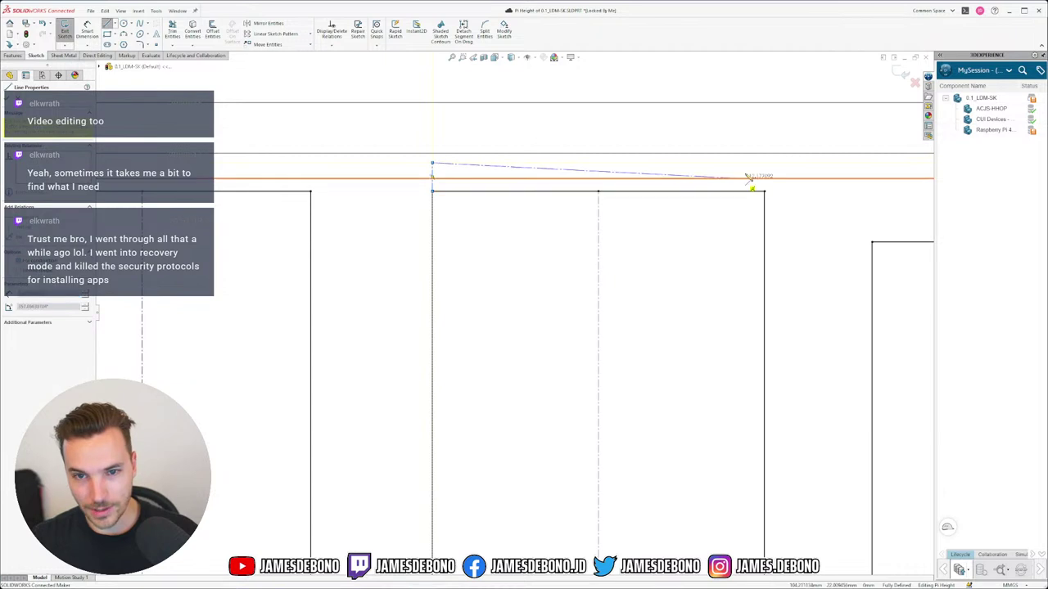
pyautogui.doubleClick(765, 164)
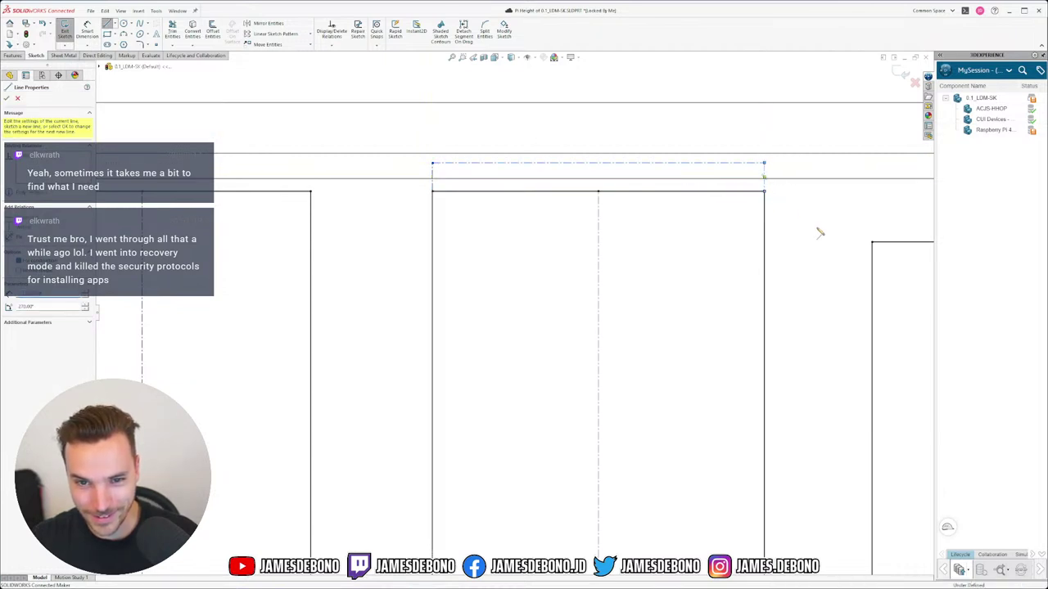
pyautogui.click(599, 191)
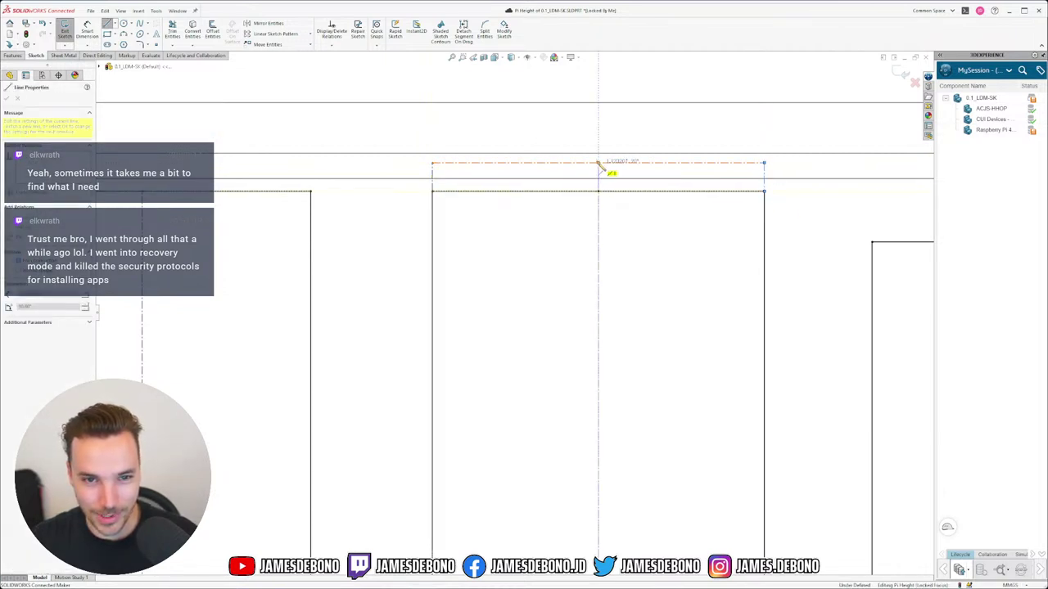
pyautogui.press('Escape')
# Make the cap's short centre line equal in length to the matching line in the Raspberry Pi Reference Right sketch.
pyautogui.scroll(8, 419, 205)
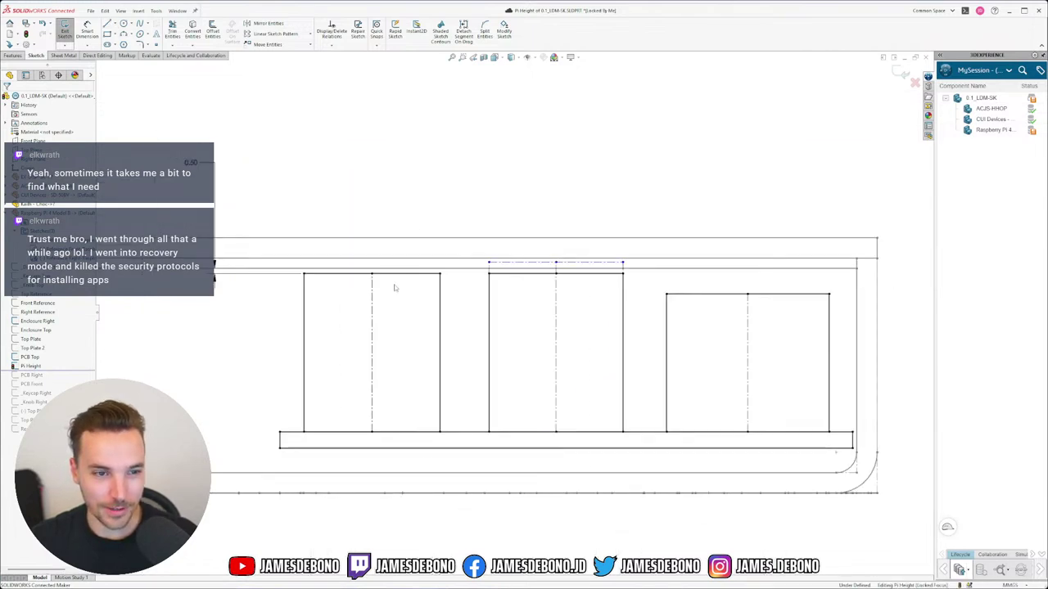
pyautogui.scroll(-6, 335, 353)
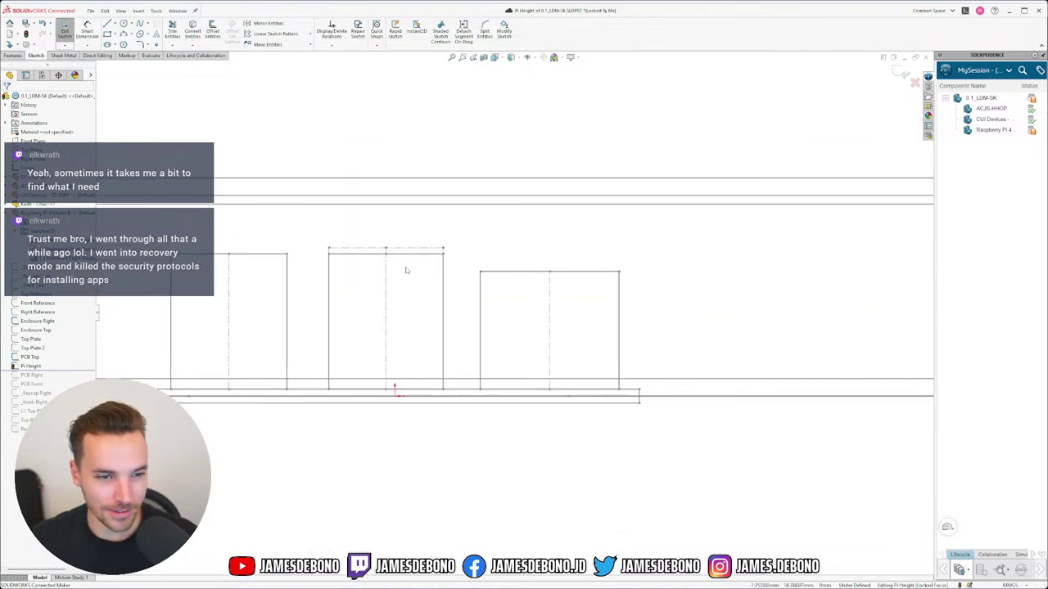
pyautogui.scroll(5, 514, 311)
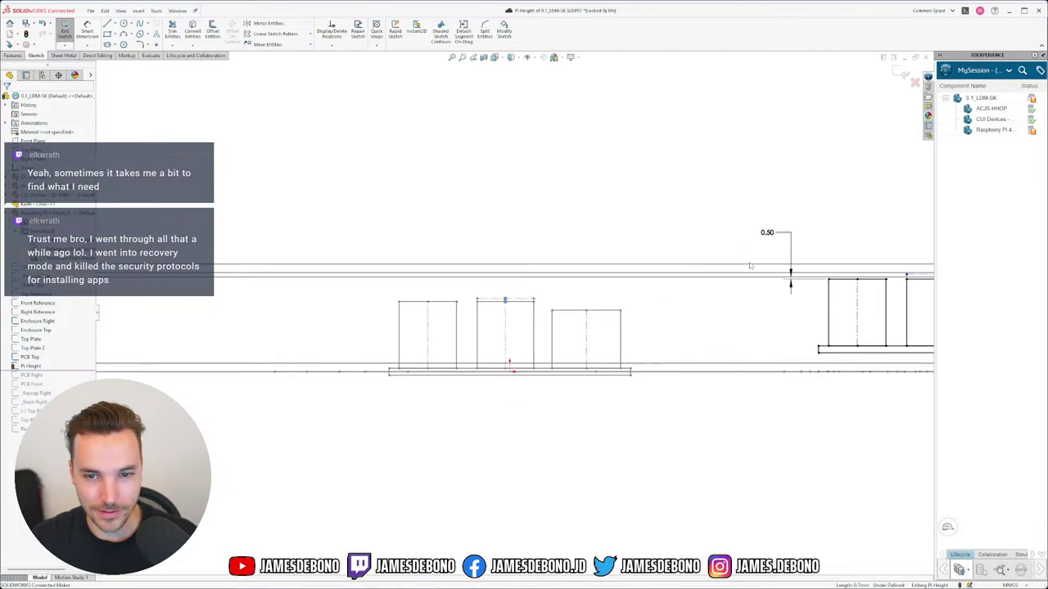
pyautogui.scroll(-5, 836, 303)
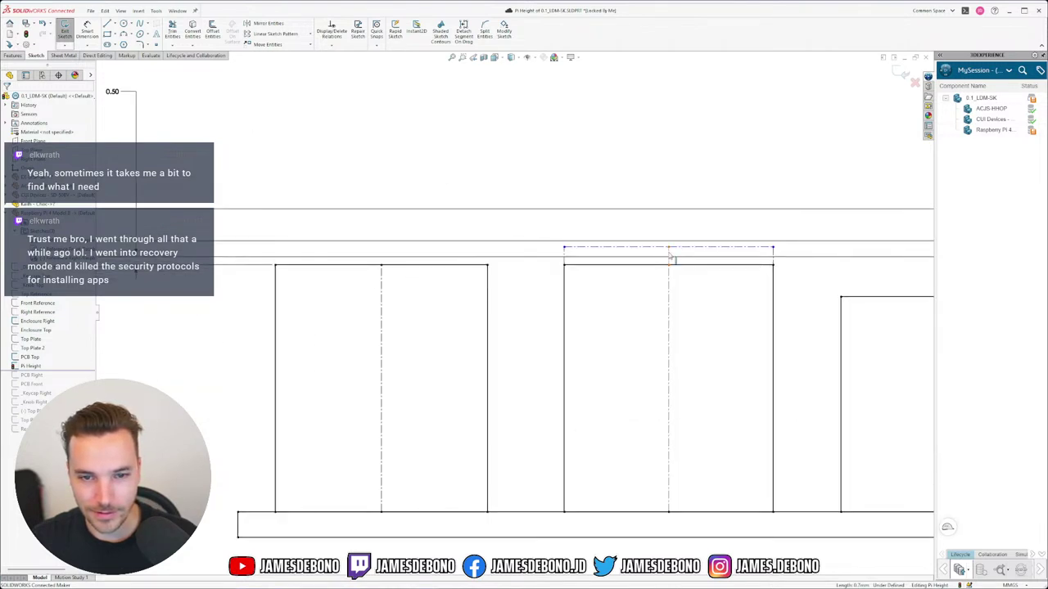
pyautogui.click(671, 259)
pyautogui.keyDown('ctrl'); pyautogui.click(679, 240); pyautogui.keyUp('ctrl')
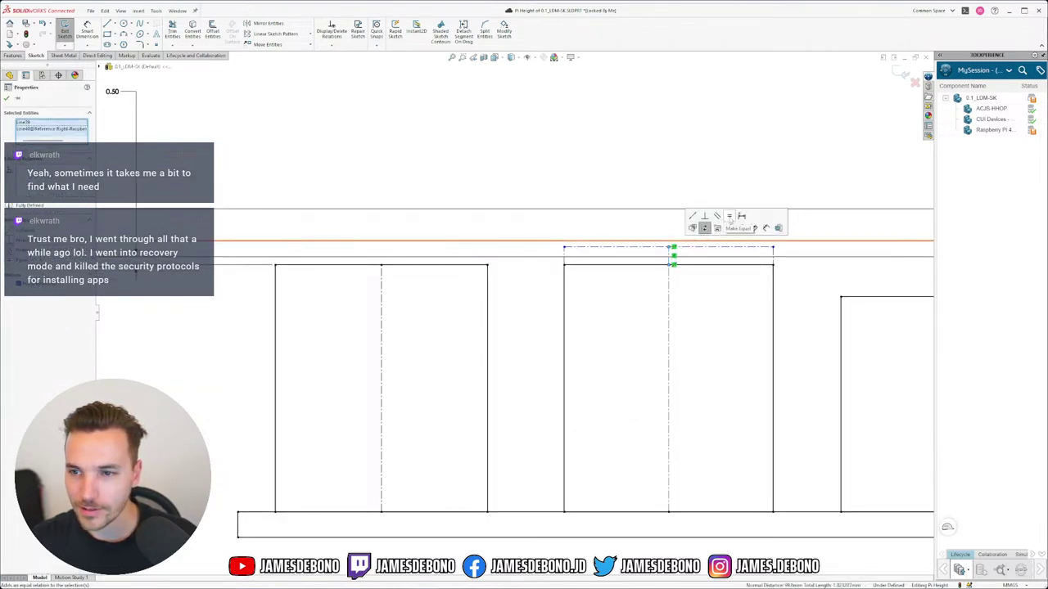
pyautogui.click(730, 220)
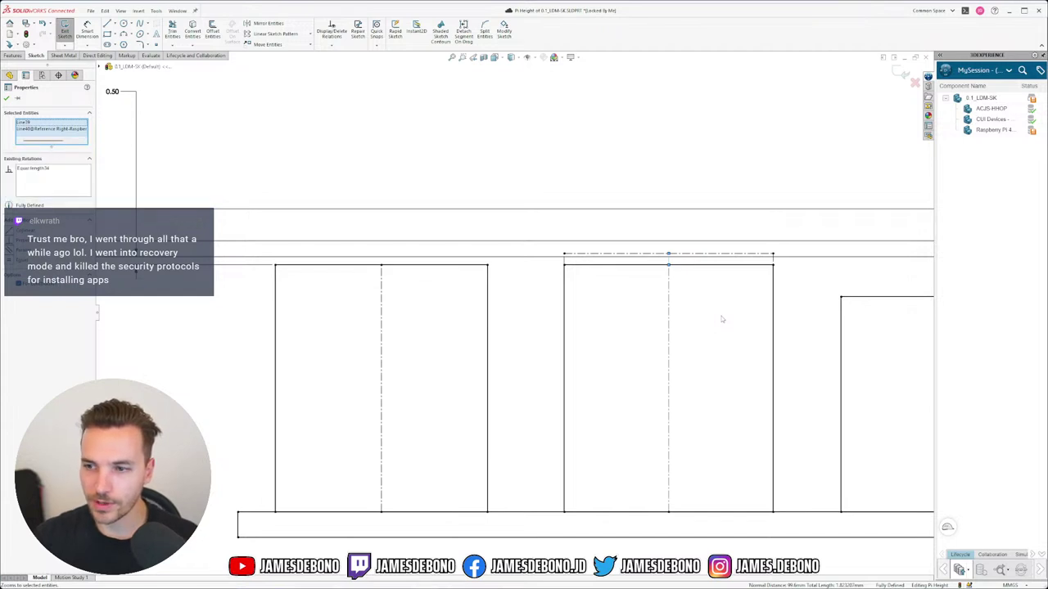
pyautogui.click(620, 314)
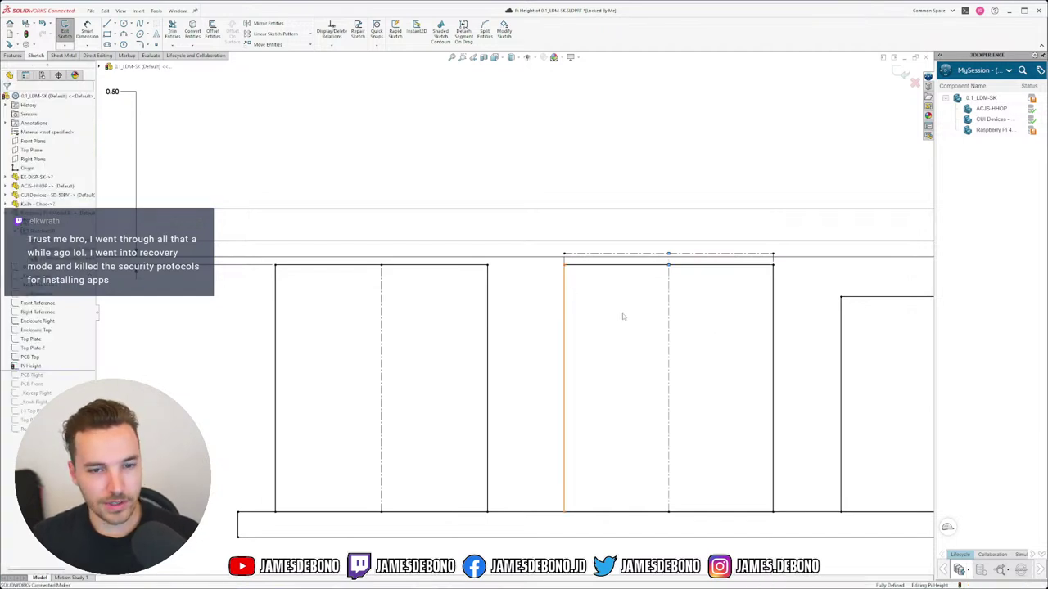
# Hide the Raspberry Pi's Reference Right sketch at the origin.
pyautogui.scroll(-2, 617, 312)
pyautogui.scroll(-5, 617, 312)
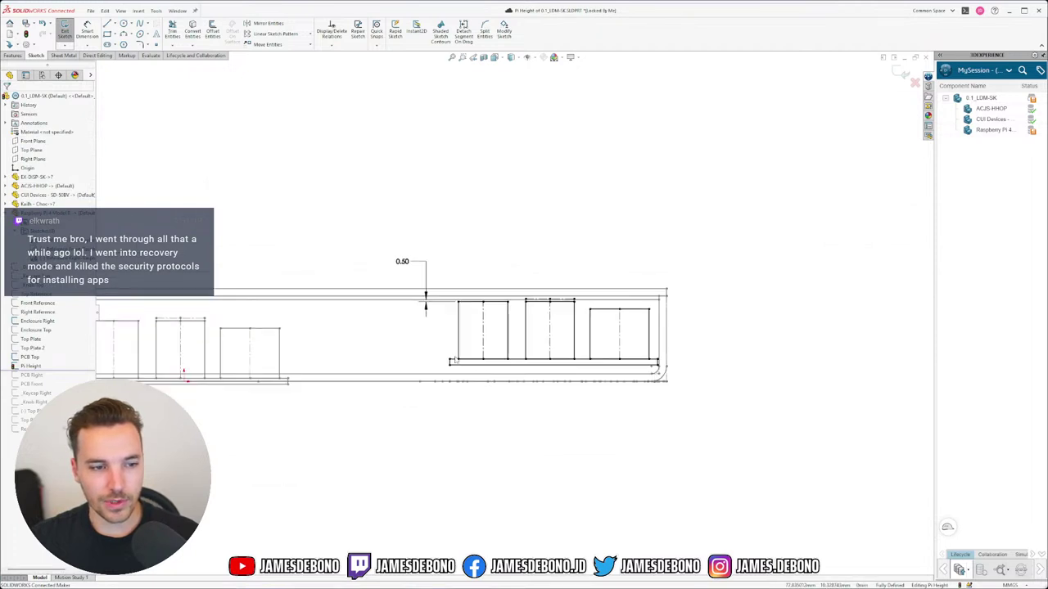
pyautogui.scroll(-1, 188, 352)
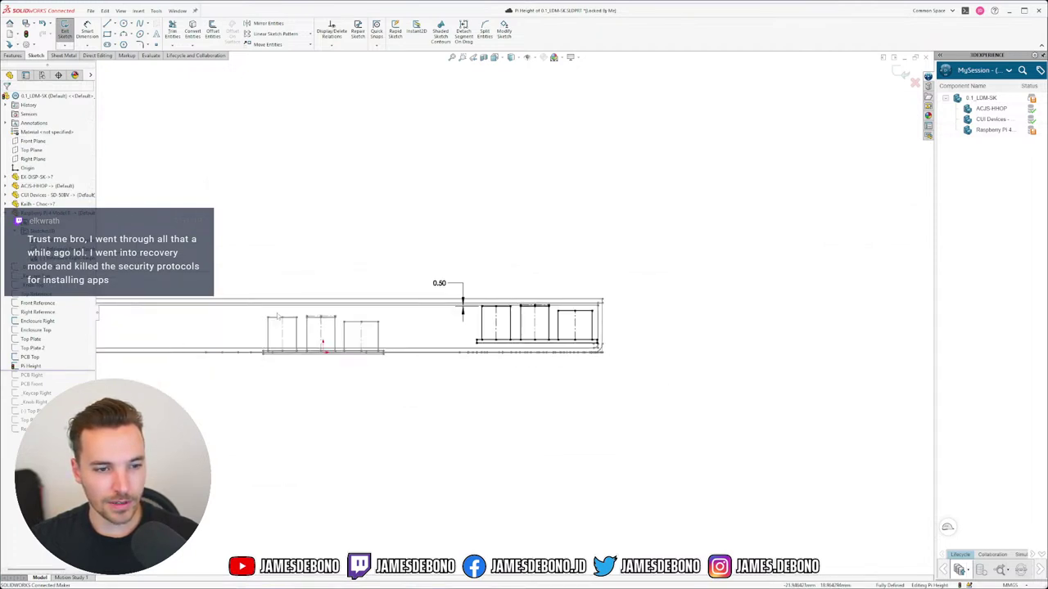
pyautogui.scroll(-2, 320, 330)
pyautogui.scroll(2, 272, 330)
pyautogui.rightClick(59, 258)
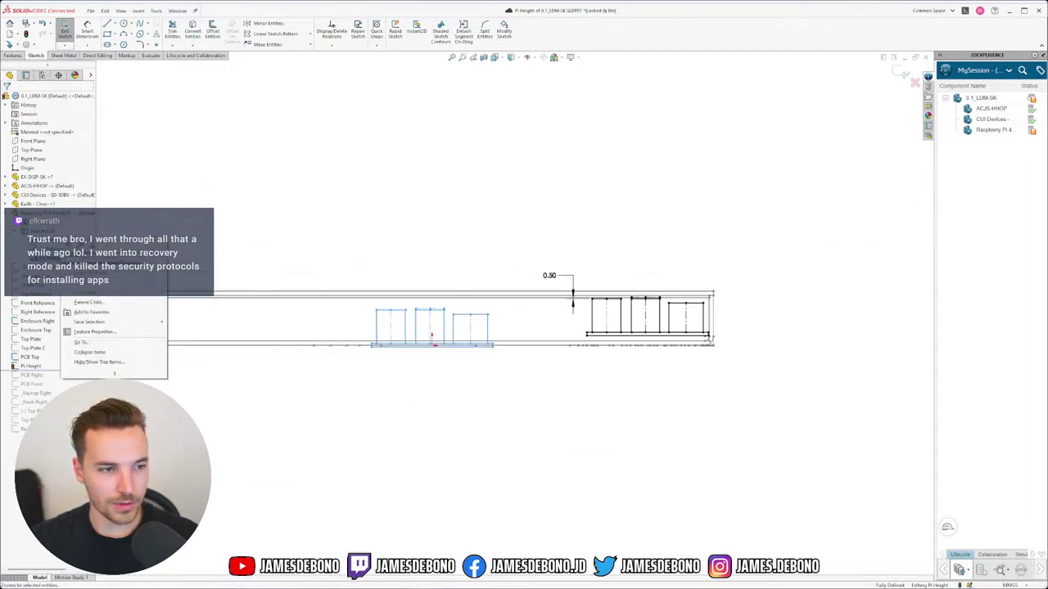
pyautogui.click(82, 257)
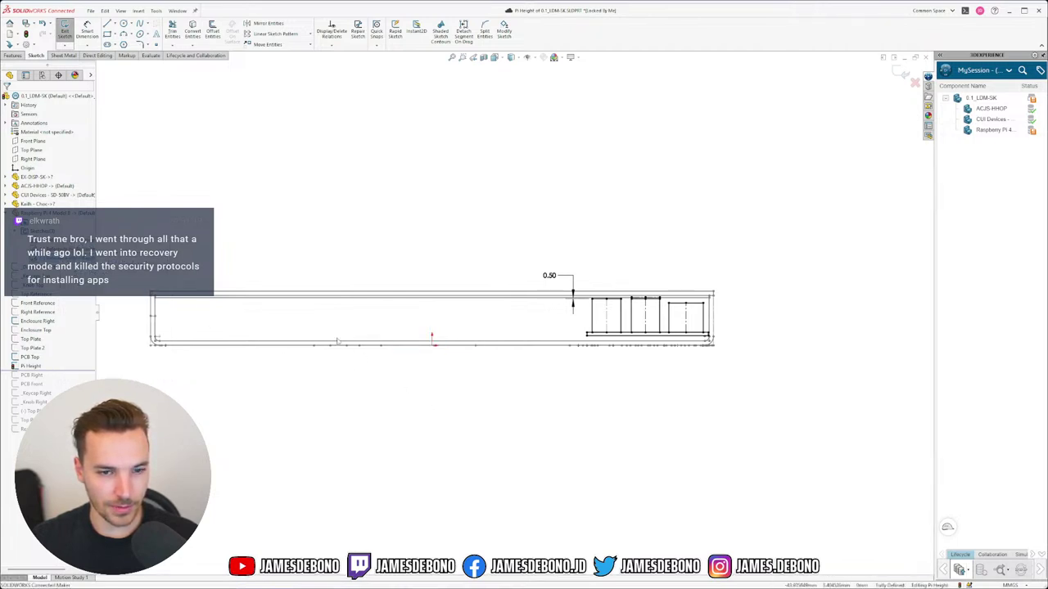
# Delete the 0.50 mm dimension above the first port outline and move the outlines down until the cap lies below the enclosure's inner top line.
pyautogui.scroll(-2, 338, 340)
pyautogui.scroll(2, 392, 322)
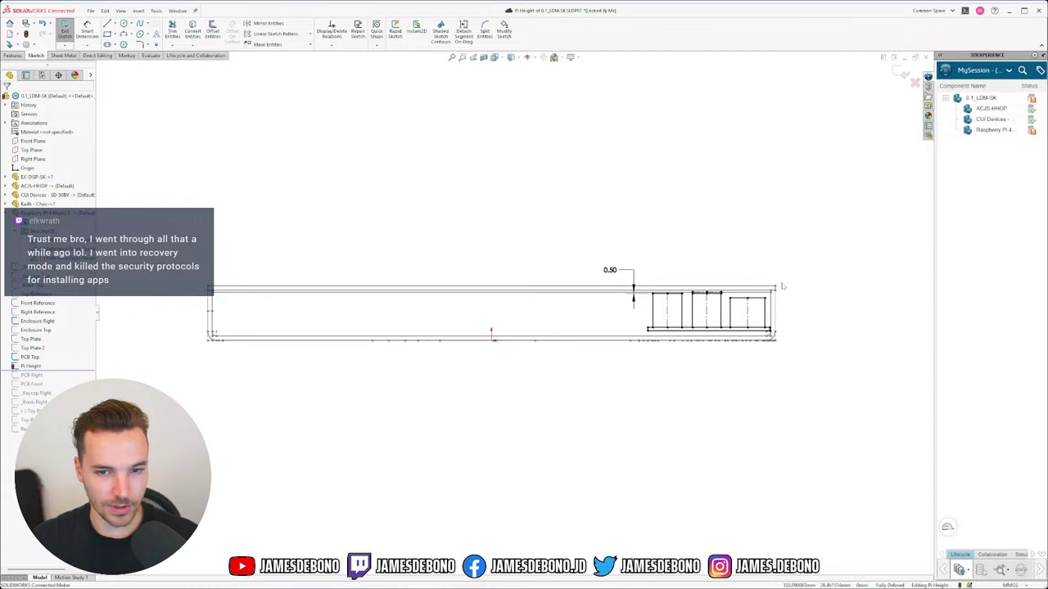
pyautogui.scroll(3, 782, 287)
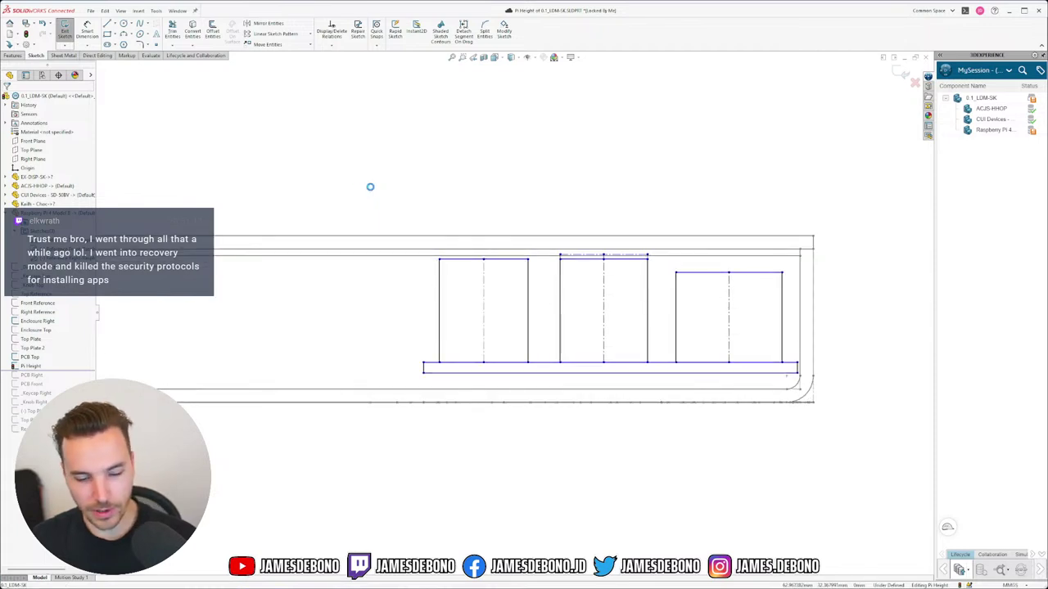
pyautogui.scroll(2, 614, 304)
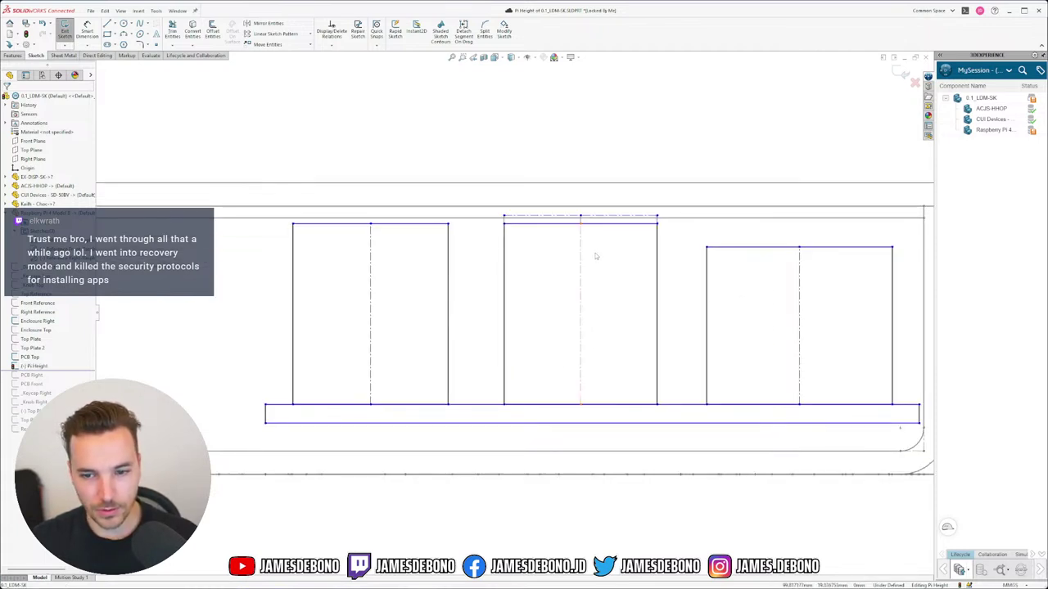
pyautogui.scroll(1, 596, 256)
pyautogui.moveTo(564, 206)
pyautogui.mouseDown()
pyautogui.moveTo(565, 232)
pyautogui.moveTo(570, 216)
pyautogui.mouseUp()
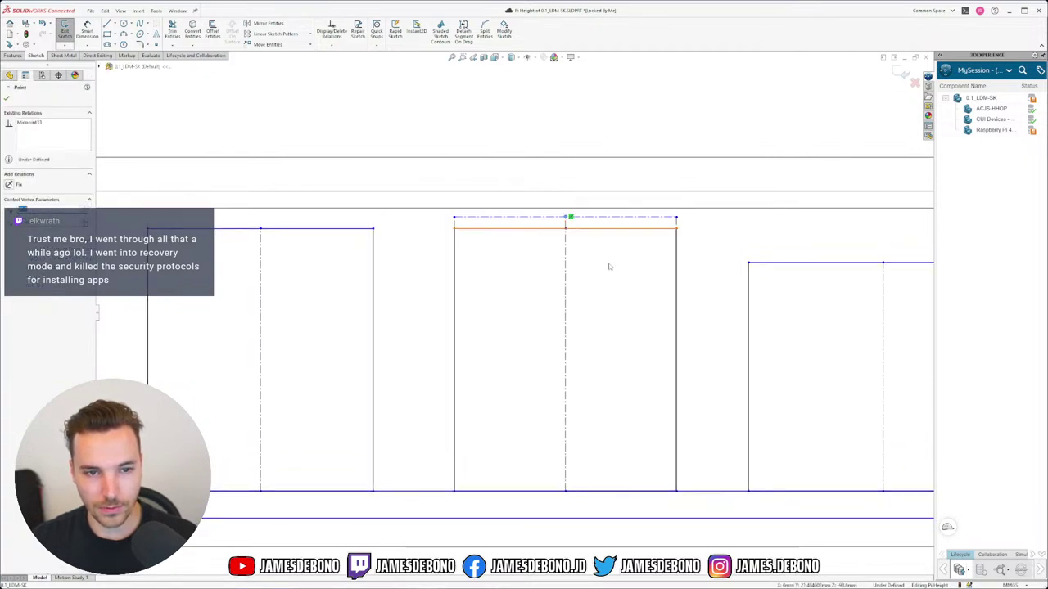
pyautogui.click(609, 266)
# Dimension the gap between the middle outline's cap line and the enclosure's inner top line as 0.50 mm.
pyautogui.click(87, 31)
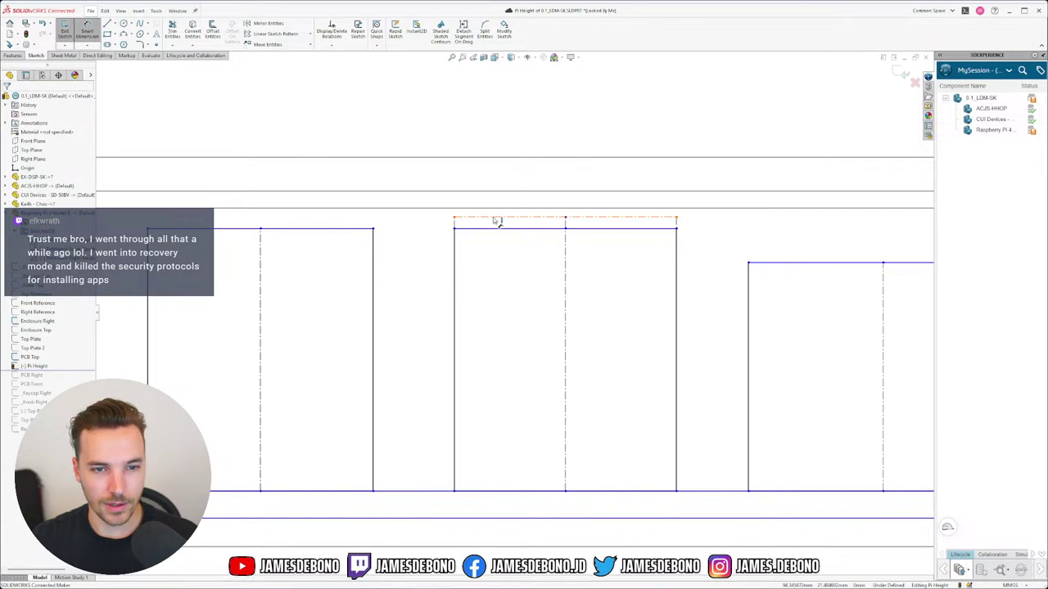
pyautogui.click(497, 218)
pyautogui.click(449, 209)
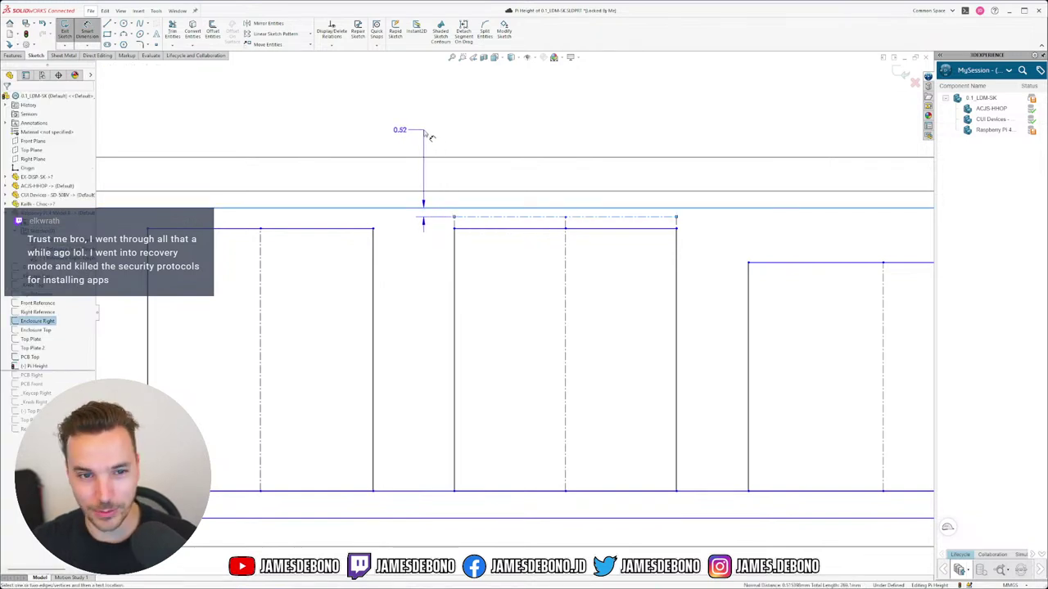
pyautogui.click(426, 134)
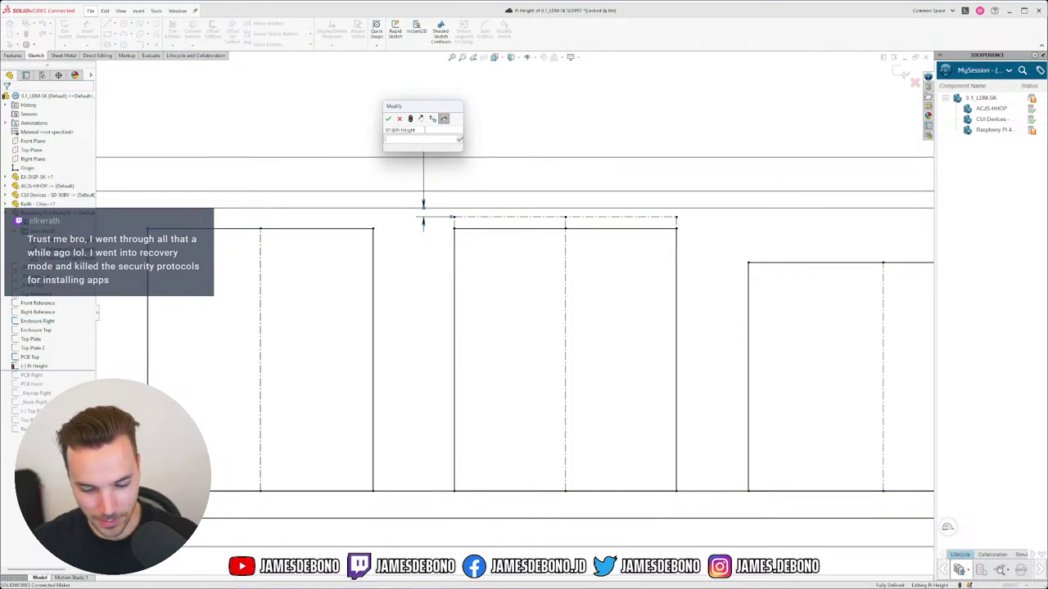
pyautogui.press('Return')
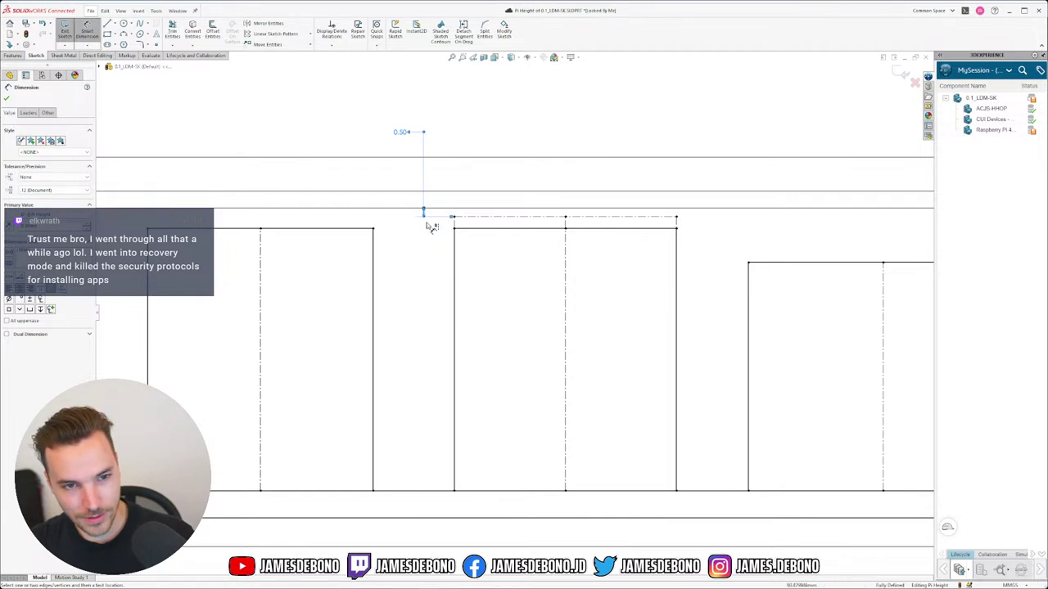
pyautogui.press('Escape')
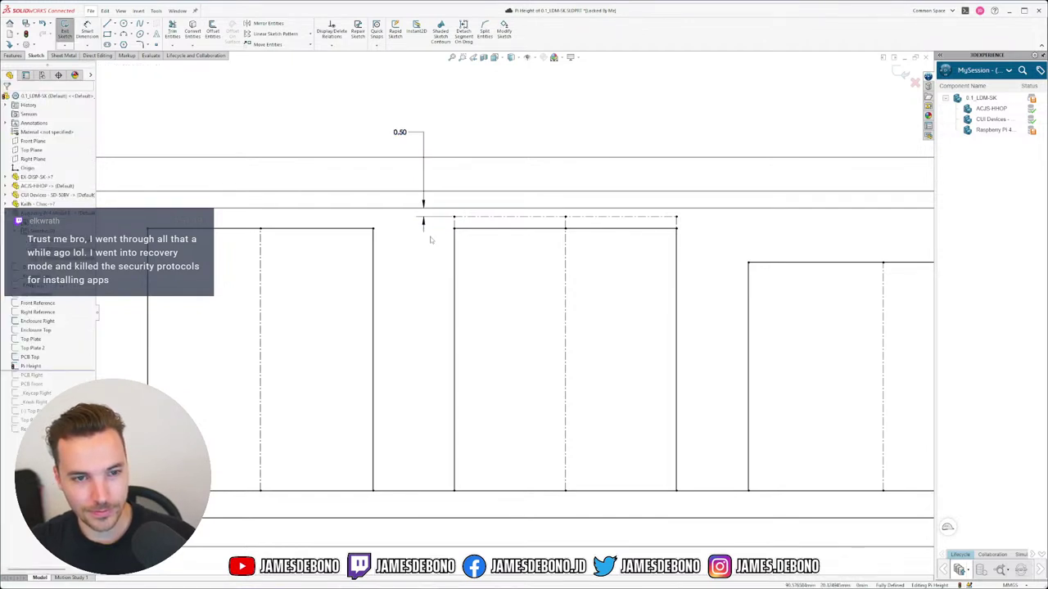
# Finish editing the Pi Height sketch and roll the part forward to include all the remaining sketches.
pyautogui.moveTo(420, 223); pyautogui.dragTo(412, 224)
pyautogui.click(422, 274)
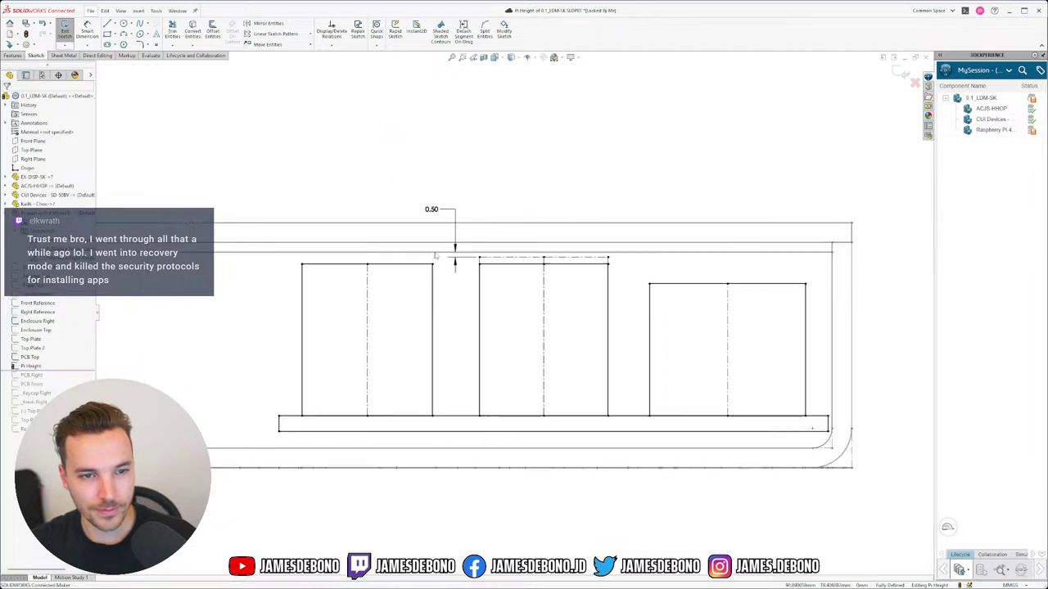
pyautogui.scroll(6, 423, 275)
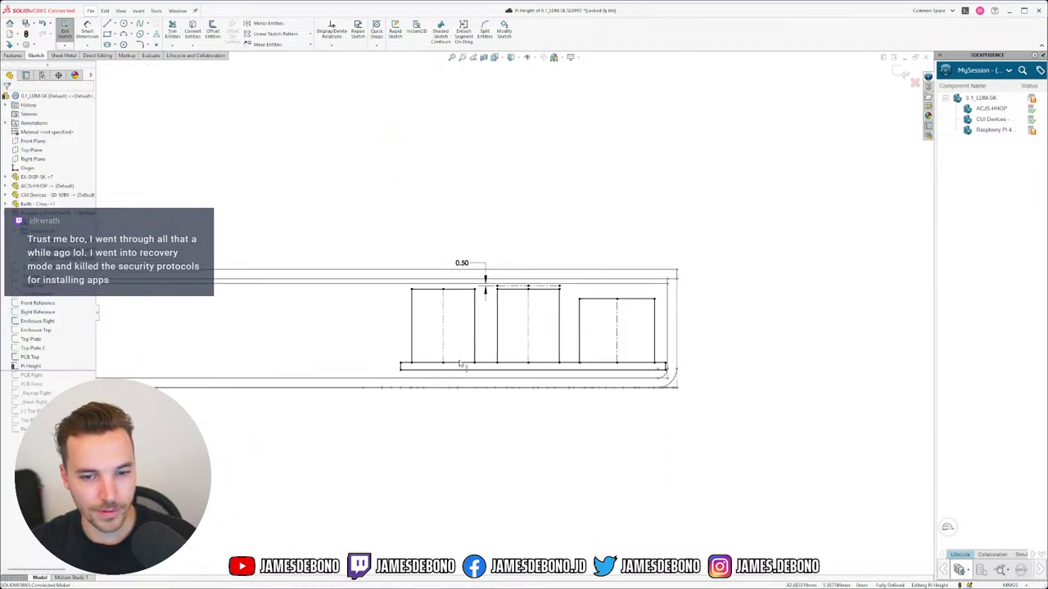
pyautogui.scroll(-3, 462, 365)
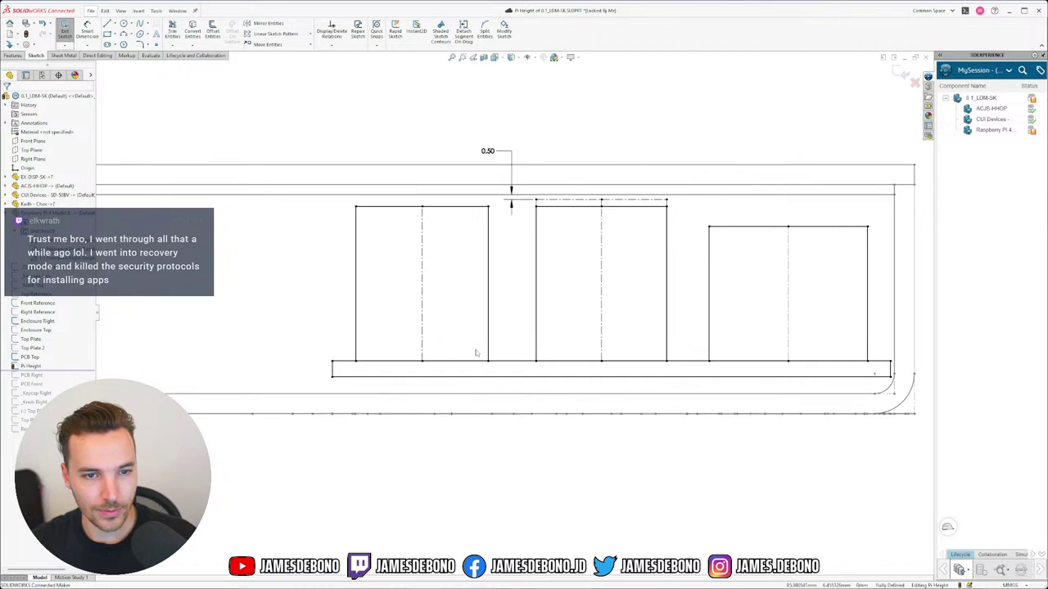
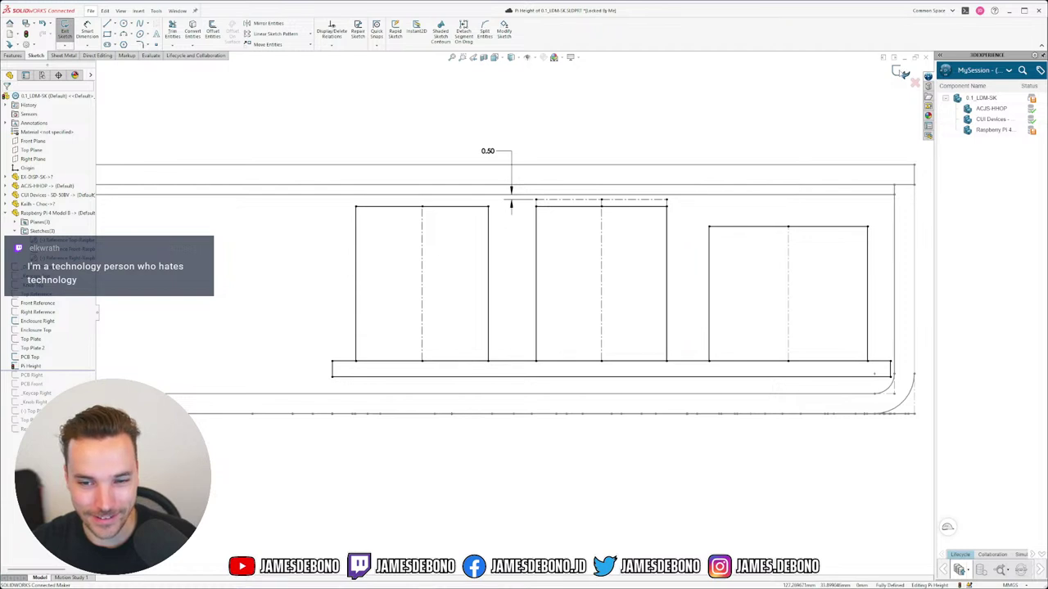
pyautogui.click(900, 72)
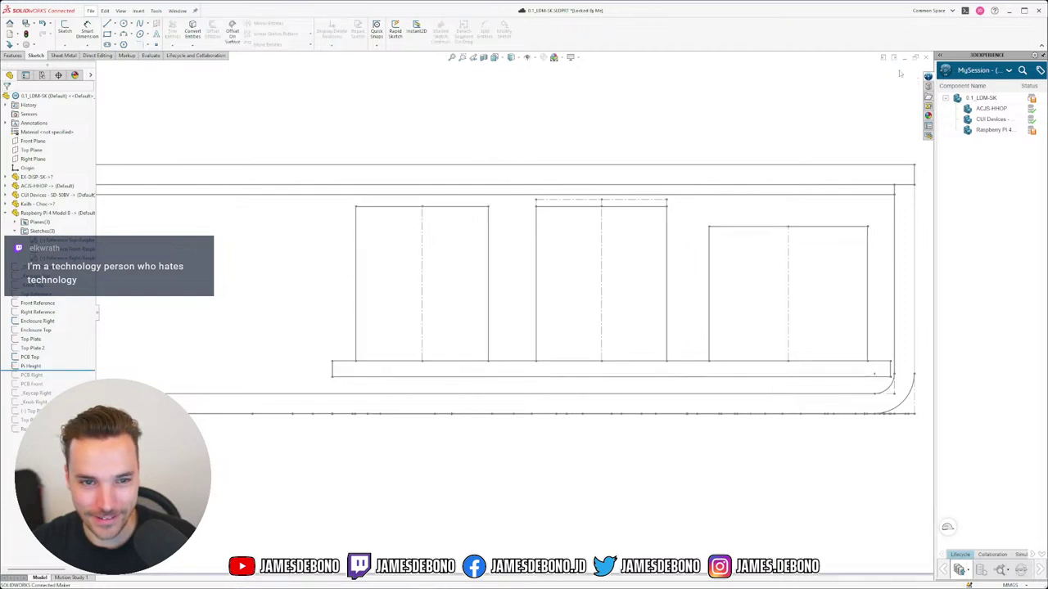
pyautogui.moveTo(85, 371); pyautogui.dragTo(85, 425)
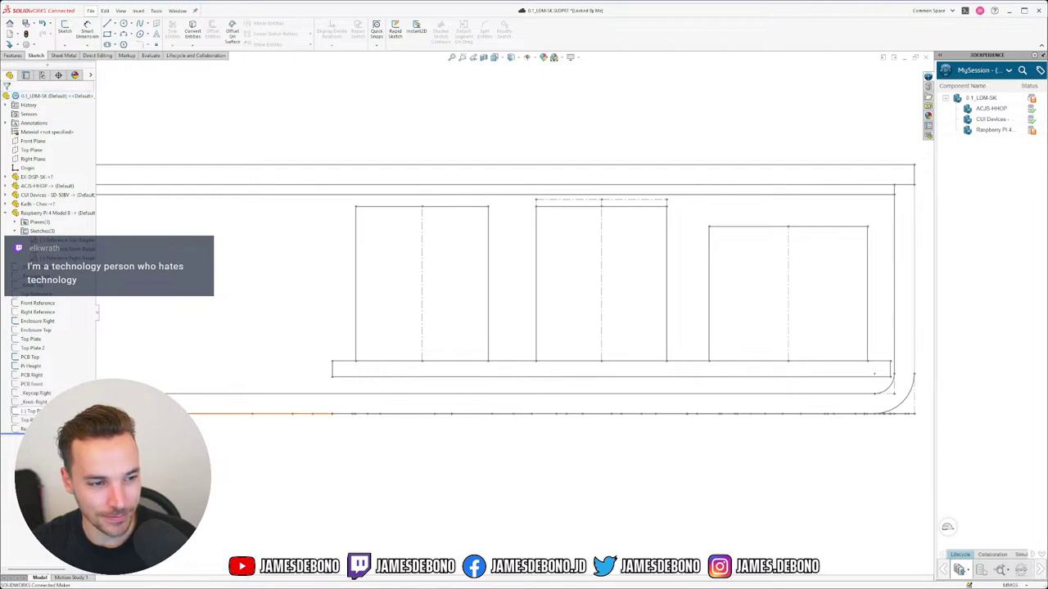
# Hide the under-defined Top Plate sketch with the rounded display outline, located after the Knob Right sketch.
pyautogui.click(33, 411)
pyautogui.scroll(6, 387, 318)
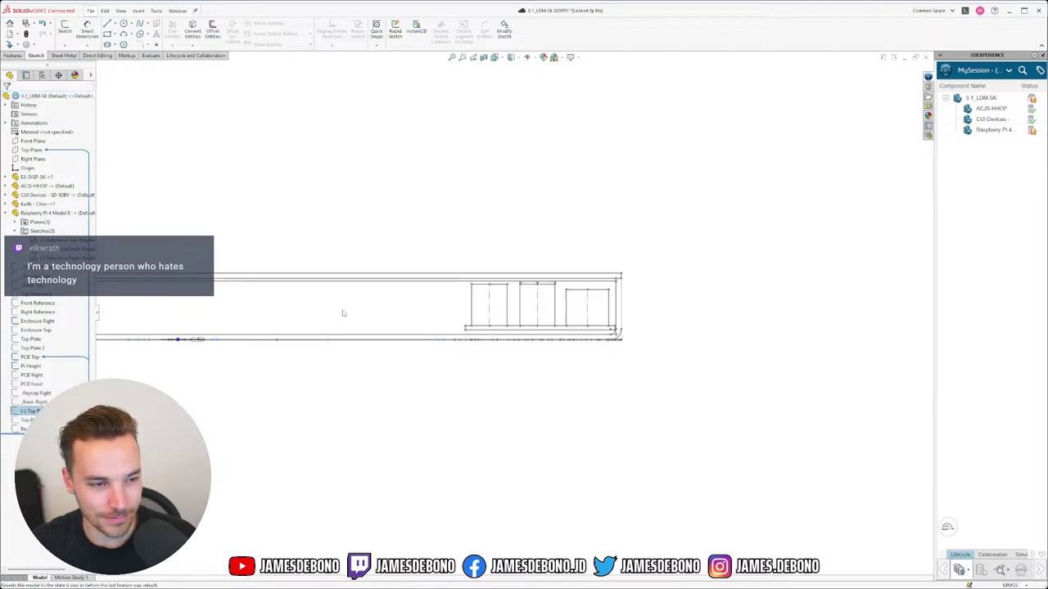
pyautogui.moveTo(343, 313)
pyautogui.mouseDown(button='middle')
pyautogui.moveTo(344, 362)
pyautogui.moveTo(358, 311)
pyautogui.moveTo(349, 344)
pyautogui.moveTo(347, 326)
pyautogui.mouseUp(button='middle')
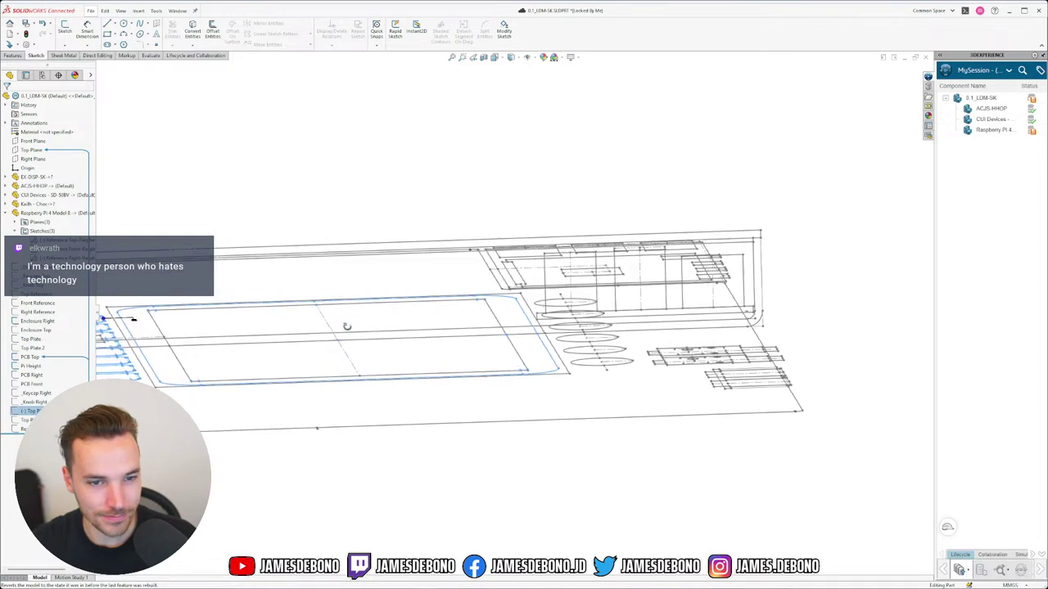
pyautogui.moveTo(508, 512)
pyautogui.mouseDown(button='middle')
pyautogui.moveTo(367, 397)
pyautogui.moveTo(339, 317)
pyautogui.mouseUp(button='middle')
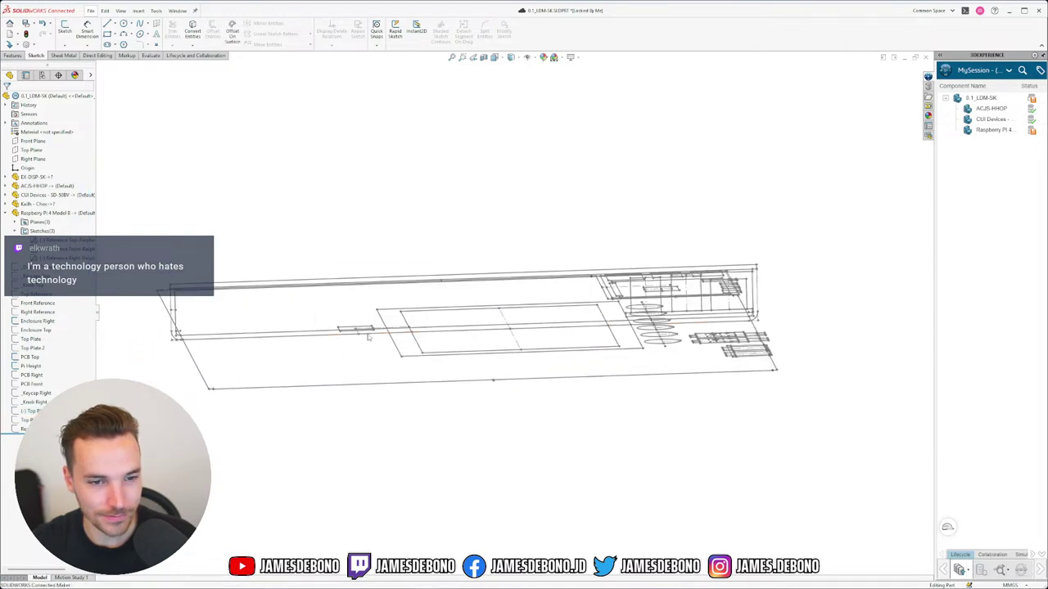
pyautogui.scroll(1, 368, 336)
pyautogui.scroll(-1, 370, 338)
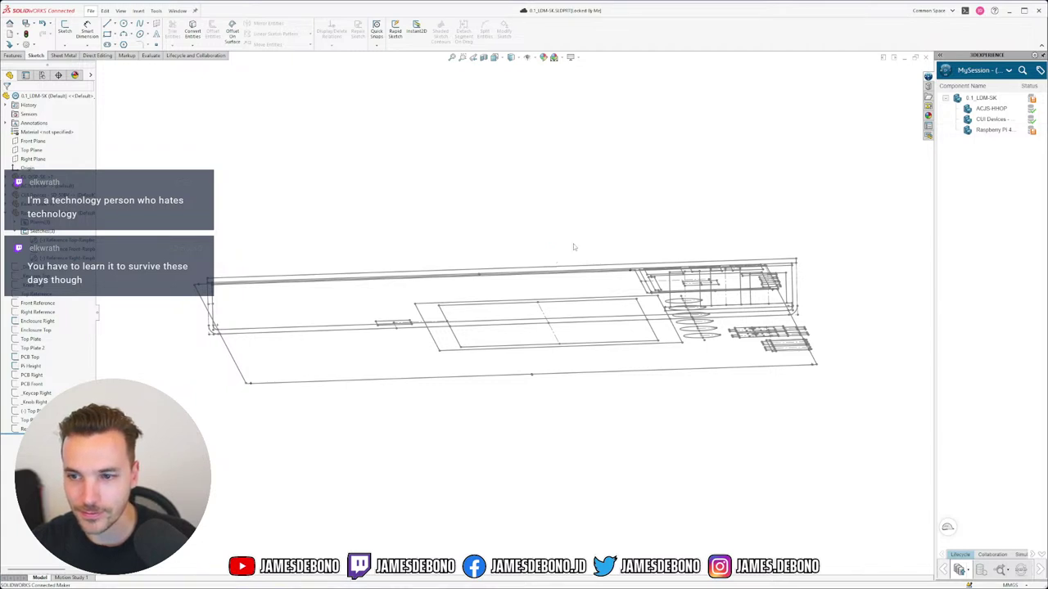
# Switch to the 0.1_LDM-A assembly and rebuild it with the changed models.
pyautogui.click(176, 11)
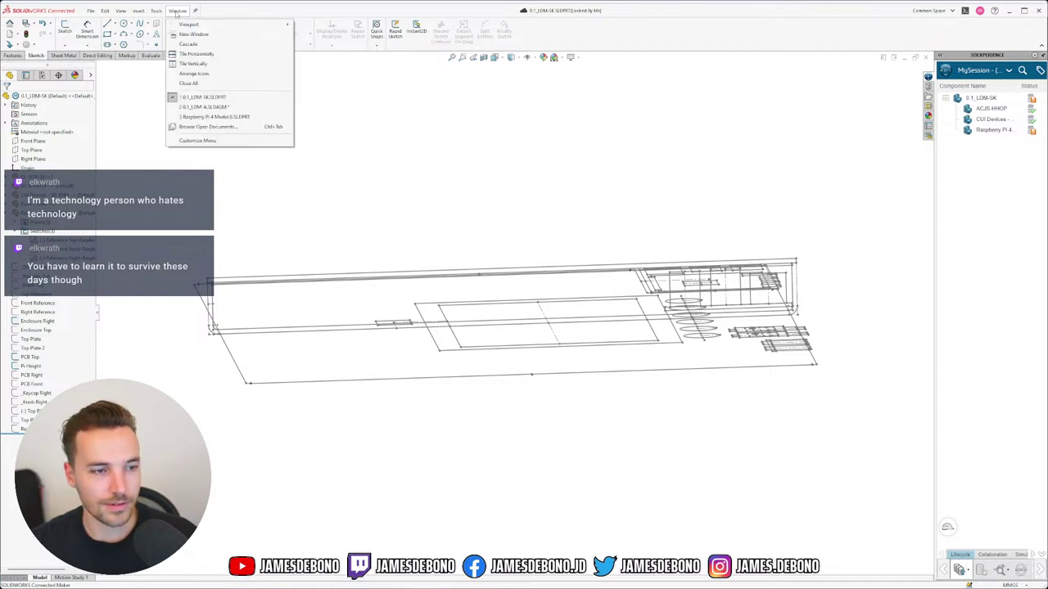
pyautogui.click(210, 110)
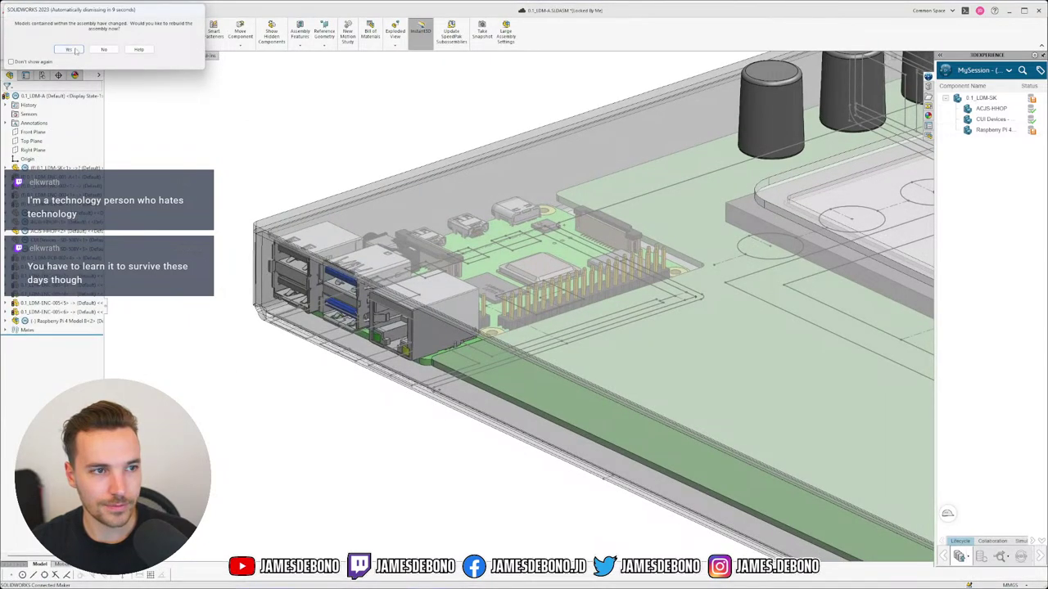
pyautogui.click(74, 50)
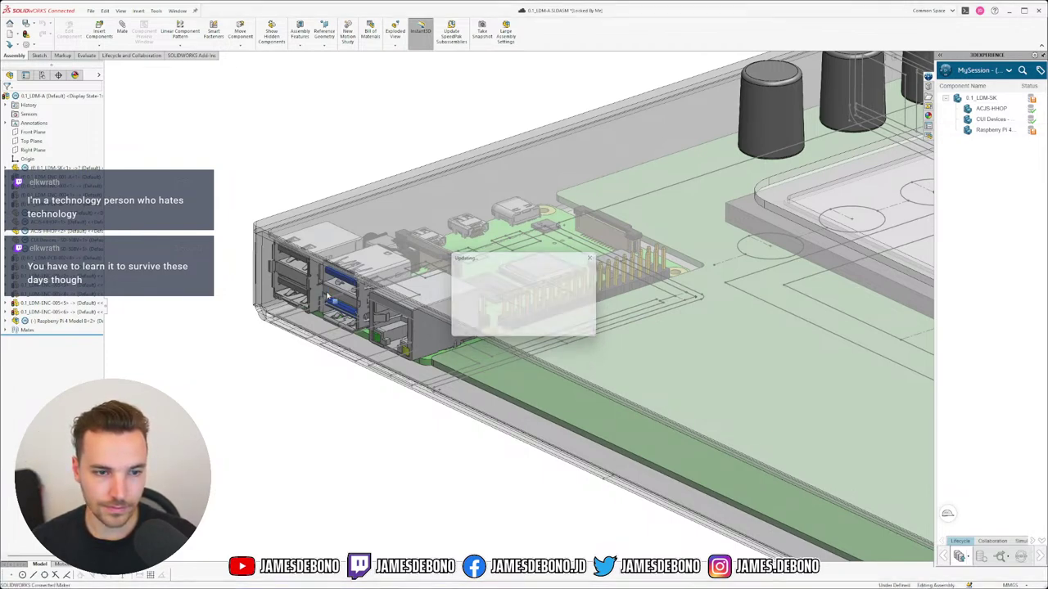
# Hide the row of upright outlines behind the enclosure and the layout sketches around the knobs and display.
pyautogui.moveTo(442, 334)
pyautogui.mouseDown(button='middle')
pyautogui.moveTo(471, 296)
pyautogui.moveTo(496, 289)
pyautogui.moveTo(483, 314)
pyautogui.moveTo(496, 299)
pyautogui.mouseUp(button='middle')
pyautogui.scroll(4, 550, 234)
pyautogui.scroll(-2, 529, 213)
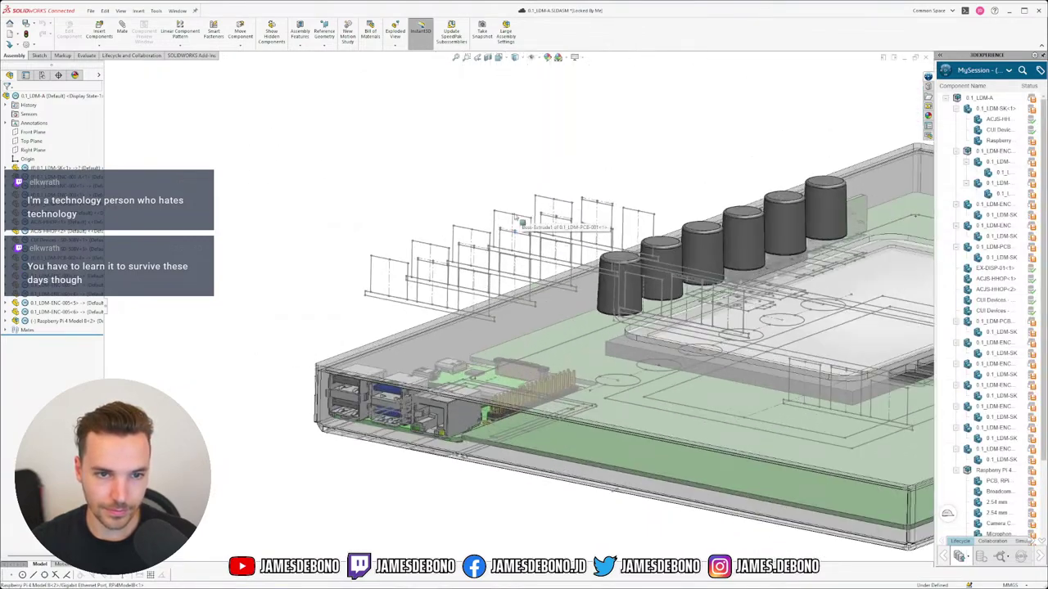
pyautogui.click(505, 214)
pyautogui.click(540, 186)
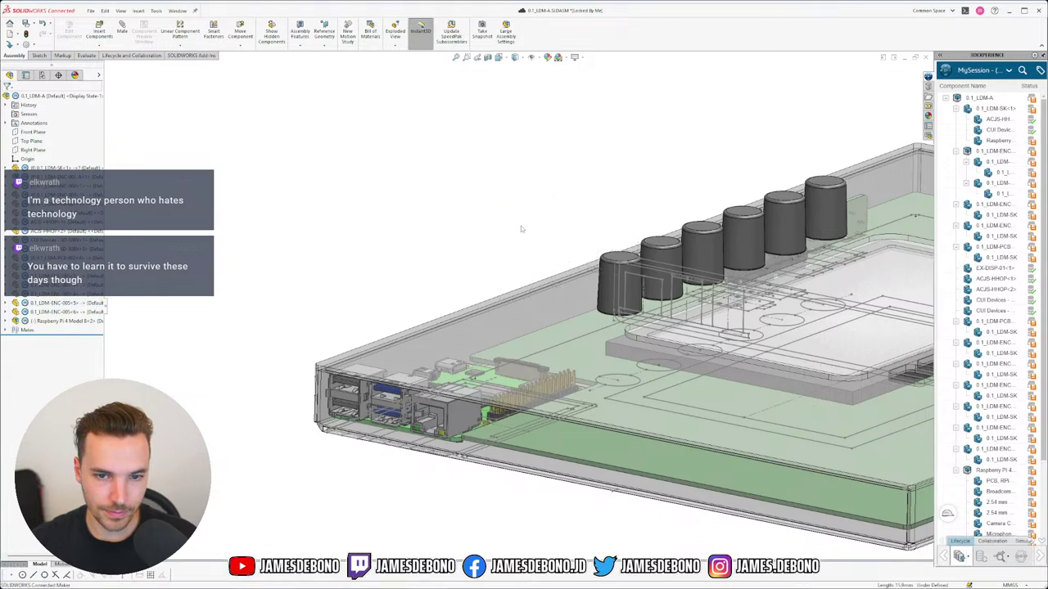
pyautogui.click(656, 283)
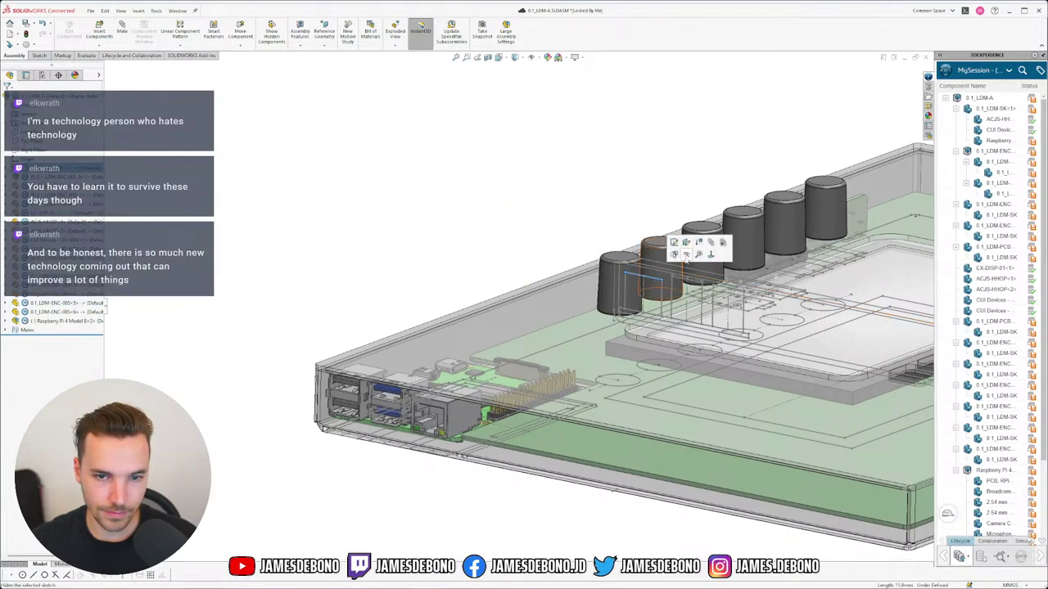
pyautogui.click(686, 256)
pyautogui.click(611, 327)
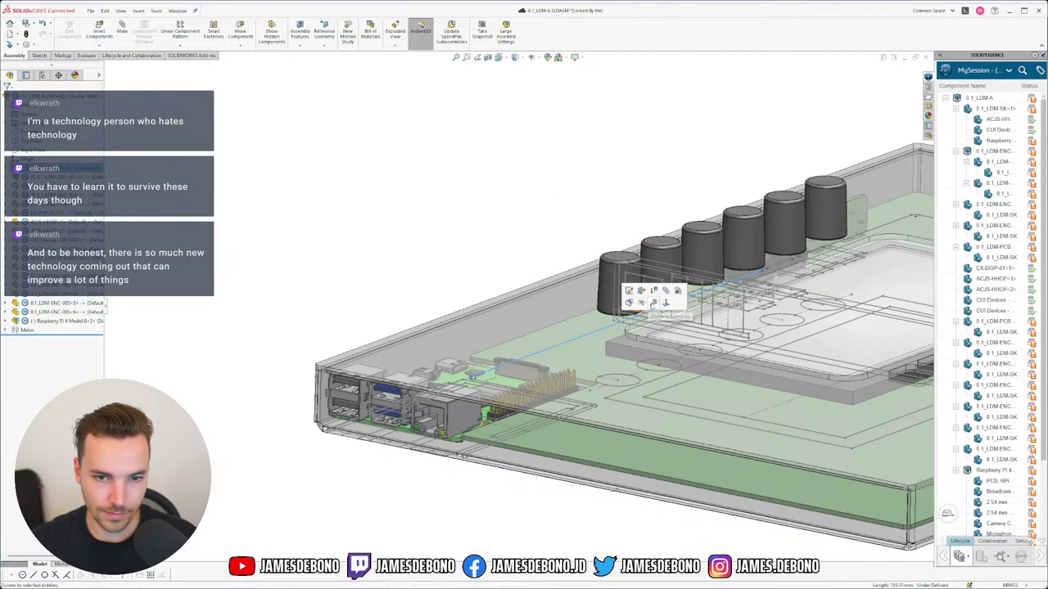
pyautogui.click(641, 302)
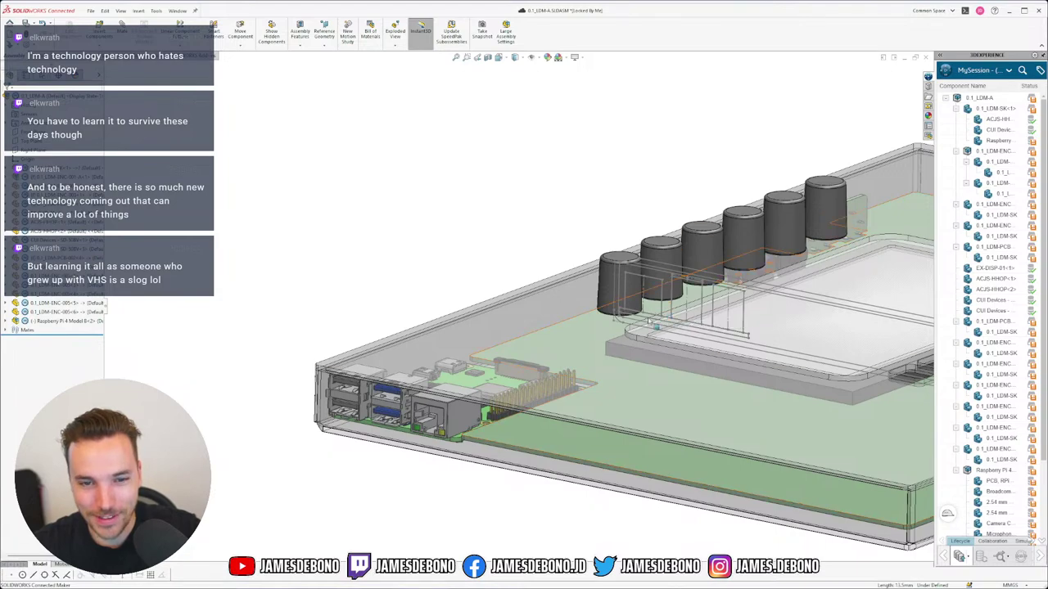
# Hide the enclosure side profile sketch running through the assembly.
pyautogui.moveTo(740, 311); pyautogui.dragTo(722, 259, button='middle')
pyautogui.scroll(4, 819, 300)
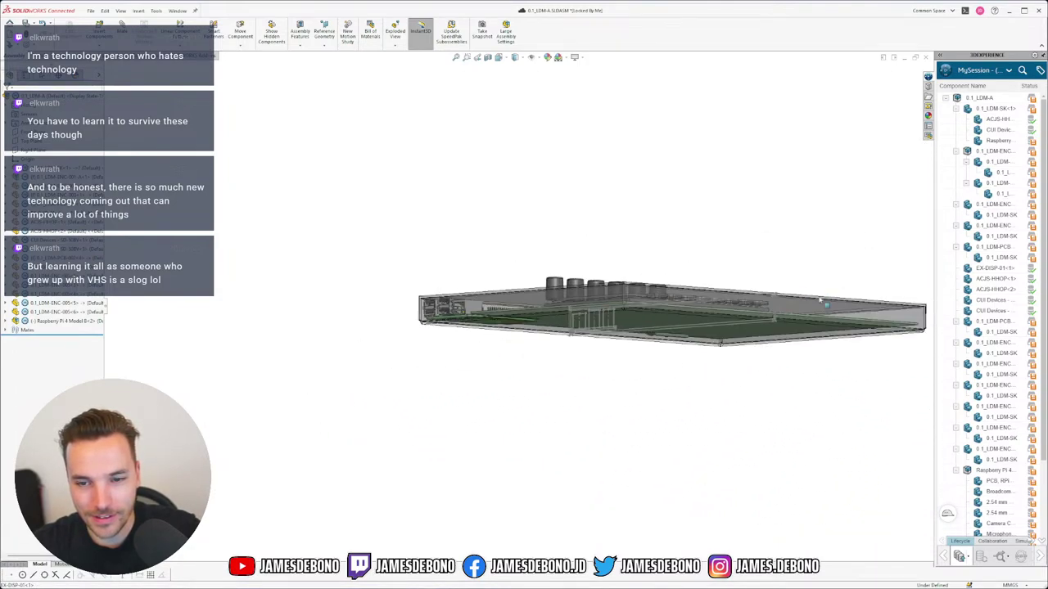
pyautogui.scroll(-5, 821, 300)
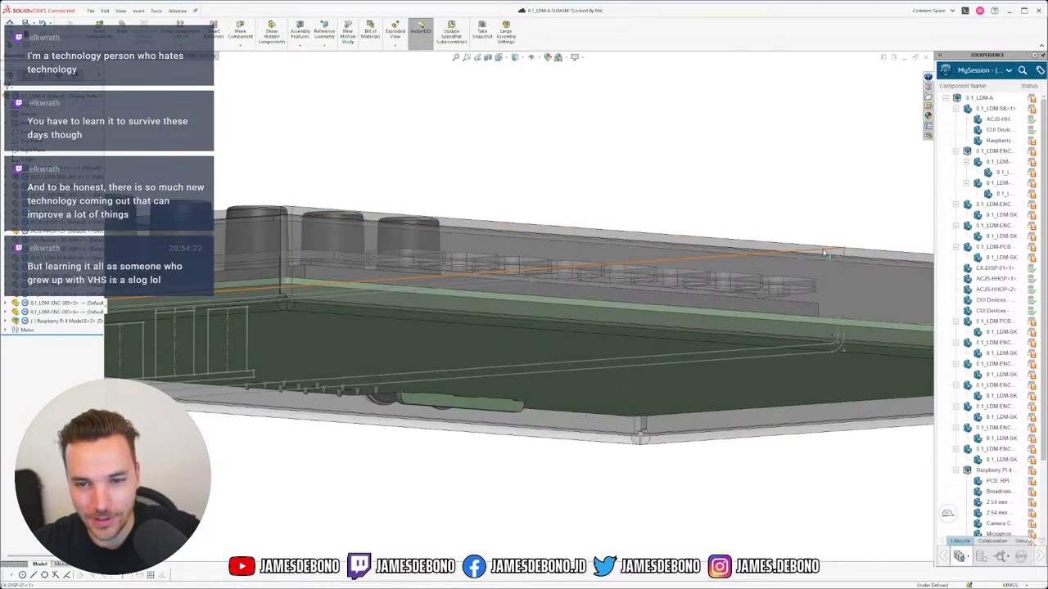
pyautogui.click(824, 254)
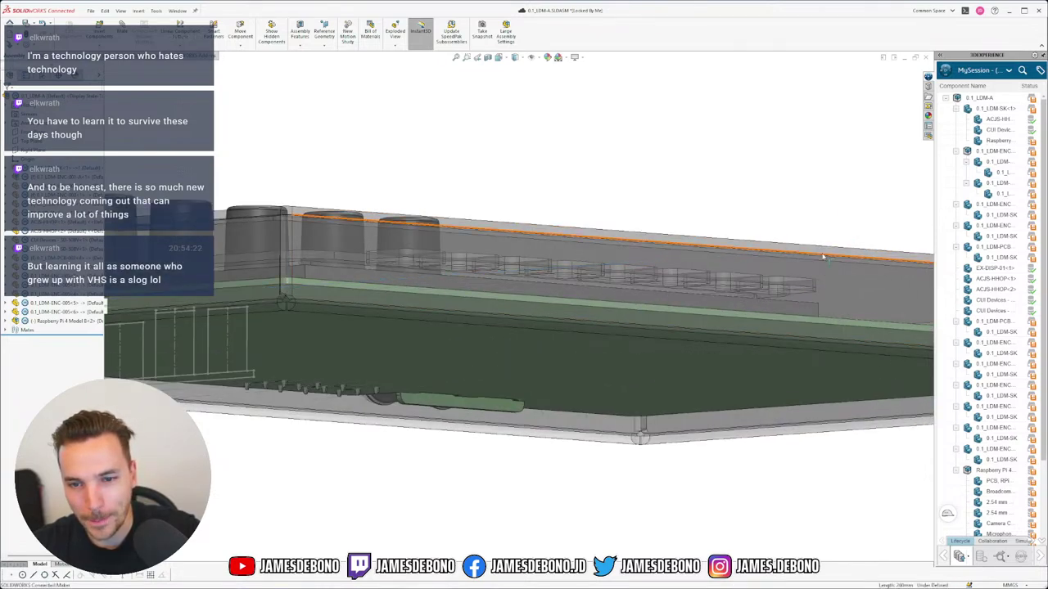
pyautogui.scroll(4, 462, 322)
# Hide the Pi Height sketch with the three port outlines beneath the PCB.
pyautogui.scroll(-6, 305, 356)
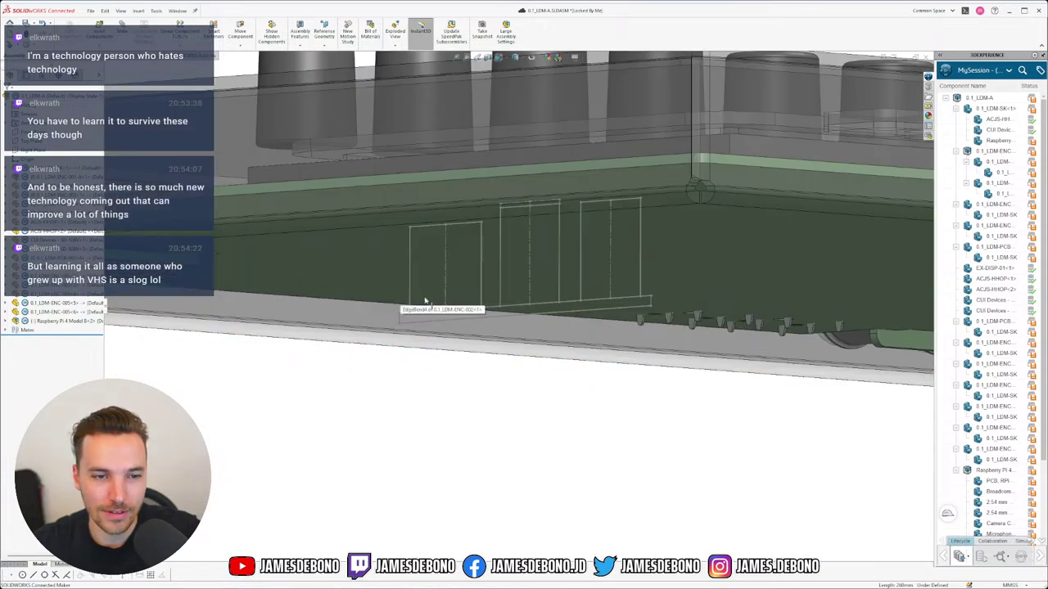
pyautogui.scroll(-3, 425, 301)
pyautogui.click(397, 349)
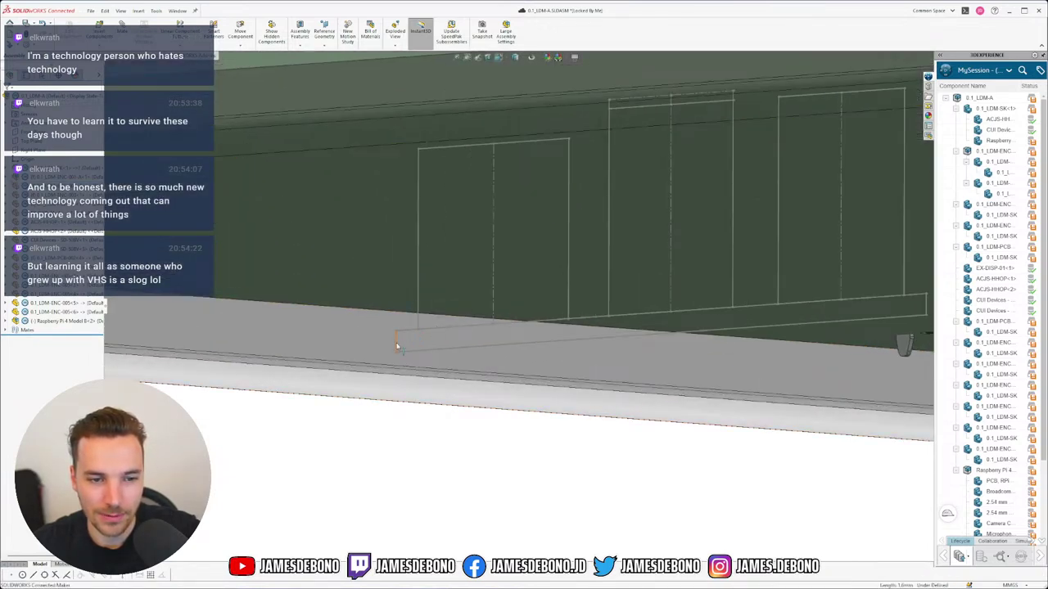
pyautogui.click(397, 346)
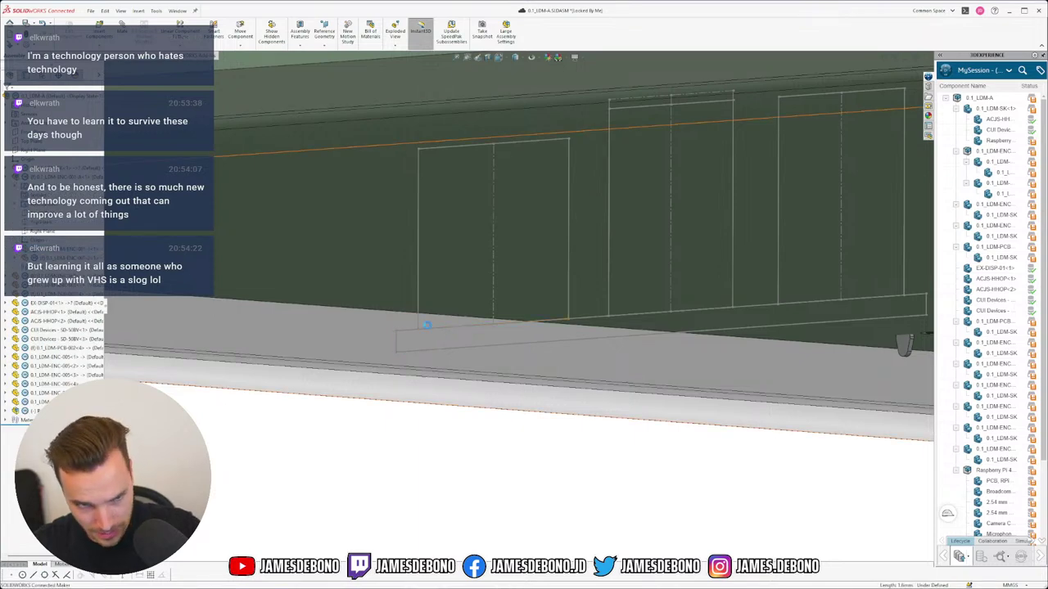
pyautogui.click(398, 346)
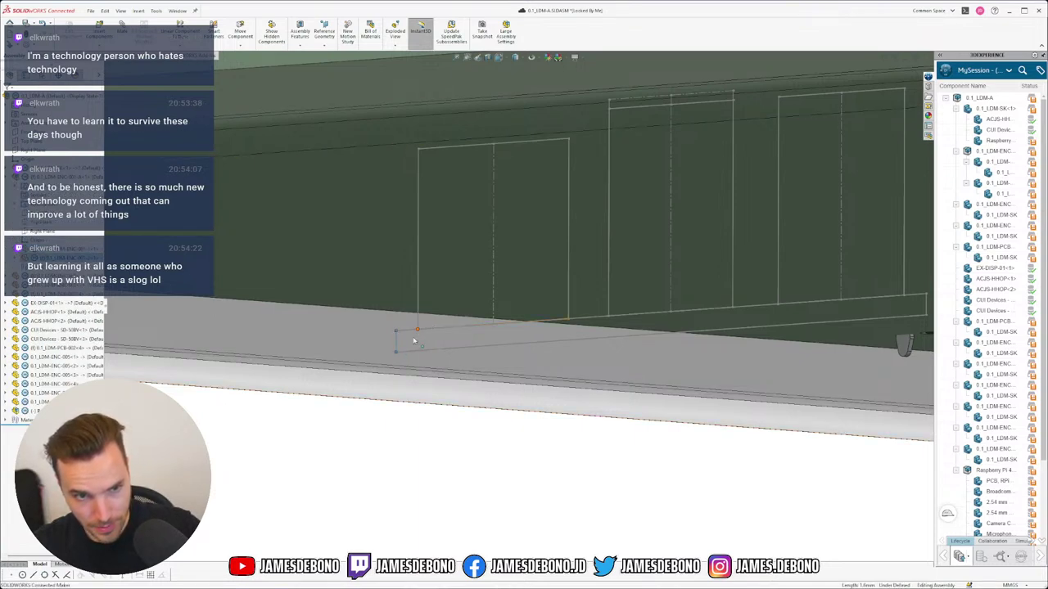
pyautogui.click(396, 345)
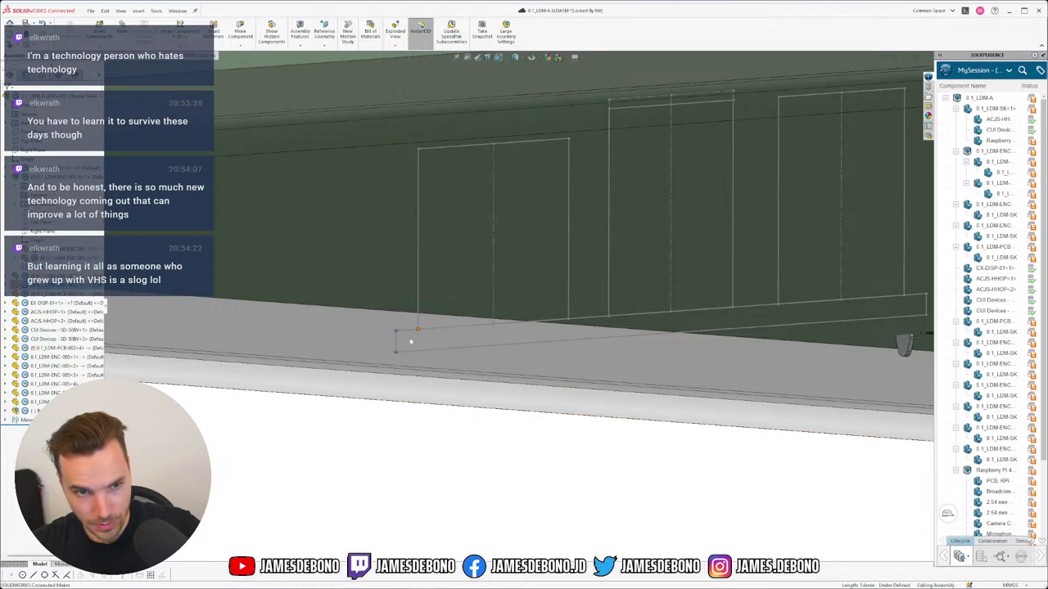
pyautogui.press('Escape')
# Examine how the Raspberry Pi's USB and Ethernet ports fit inside the enclosure corner, from above and below.
pyautogui.scroll(8, 479, 328)
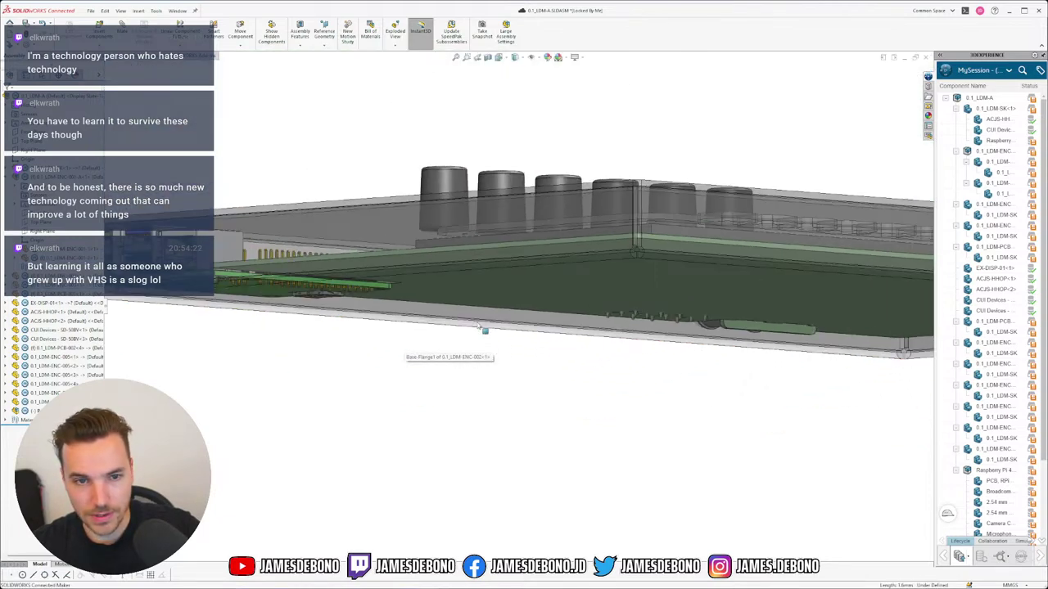
pyautogui.scroll(5, 478, 326)
pyautogui.moveTo(472, 280); pyautogui.dragTo(458, 335, button='middle')
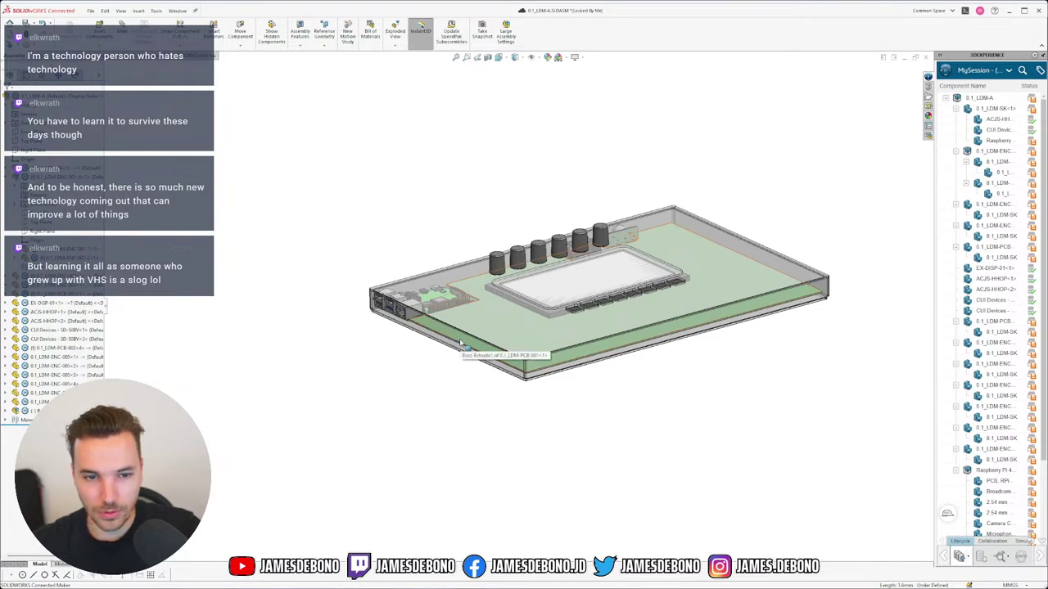
pyautogui.scroll(-2, 491, 331)
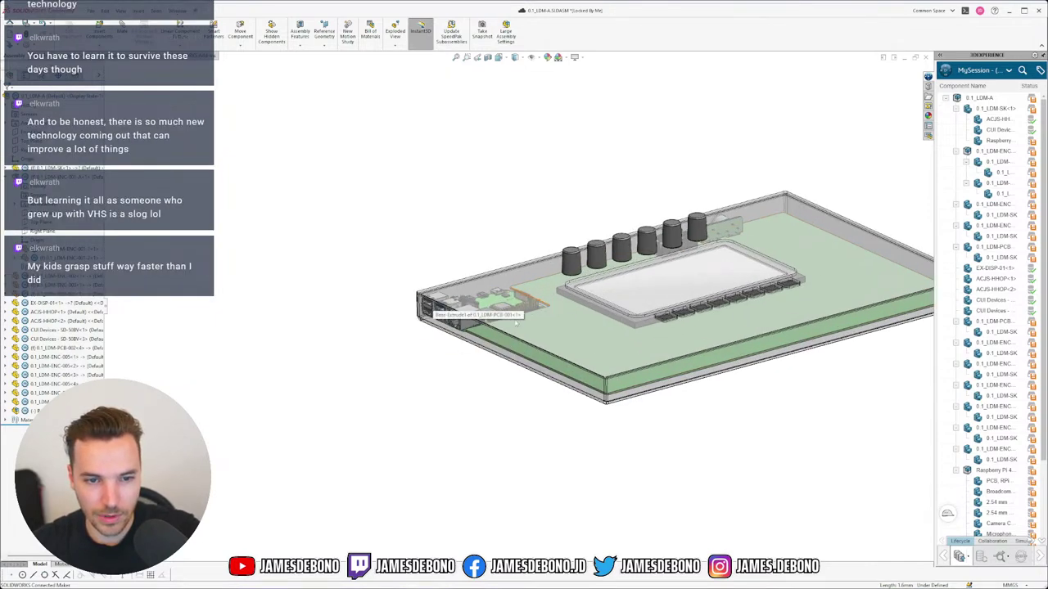
pyautogui.scroll(-2, 504, 334)
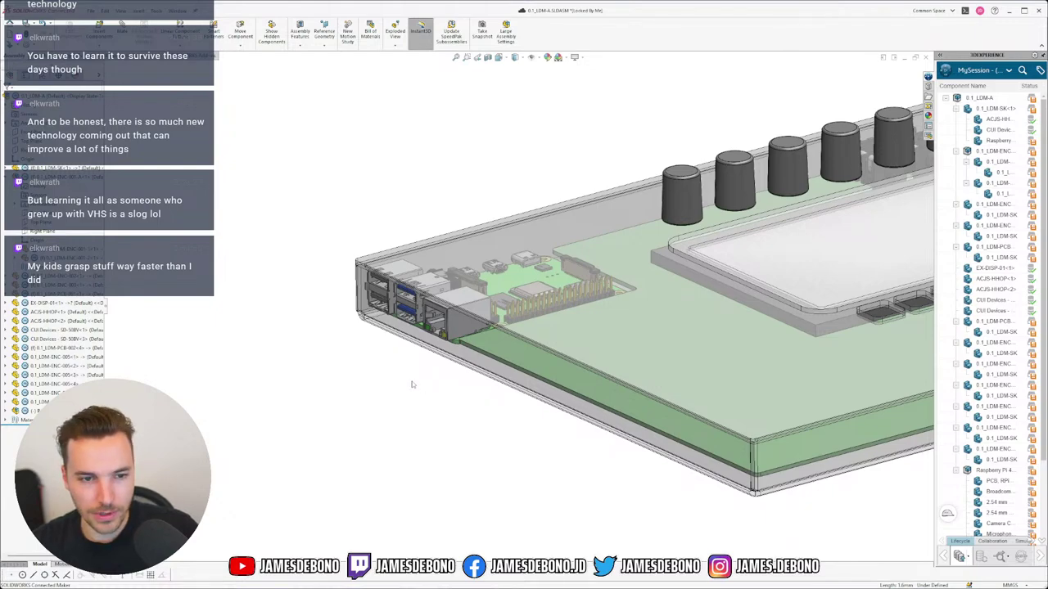
pyautogui.scroll(-2, 414, 385)
pyautogui.moveTo(296, 389); pyautogui.dragTo(305, 343, button='middle')
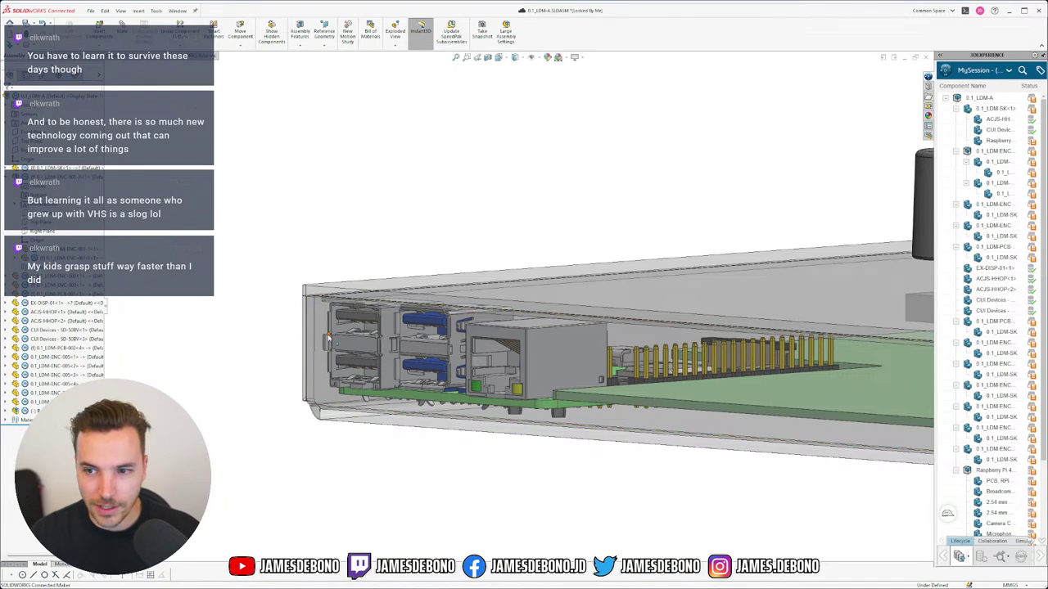
pyautogui.scroll(2, 451, 354)
pyautogui.scroll(-5, 451, 354)
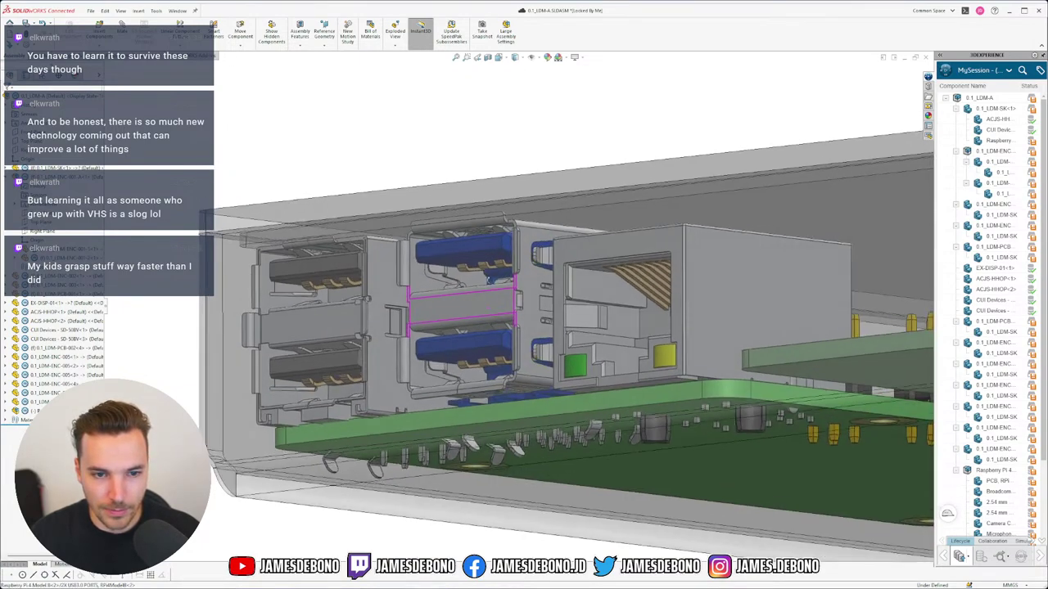
pyautogui.moveTo(451, 354)
pyautogui.mouseDown(button='middle')
pyautogui.moveTo(452, 391)
pyautogui.moveTo(452, 342)
pyautogui.mouseUp(button='middle')
pyautogui.moveTo(488, 268); pyautogui.dragTo(500, 328, button='middle')
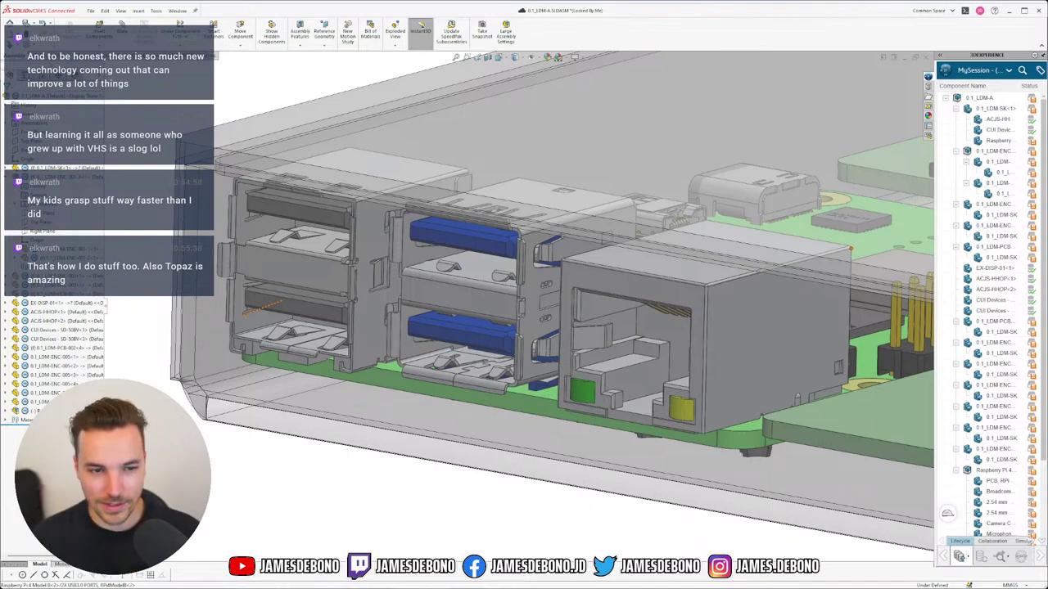
pyautogui.scroll(2, 522, 308)
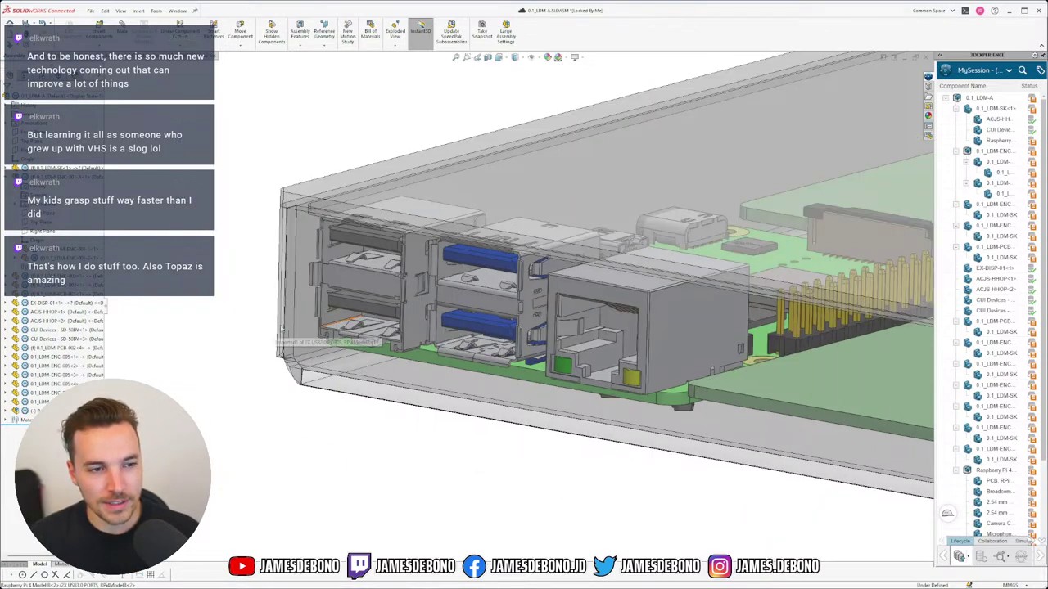
pyautogui.scroll(-3, 311, 336)
pyautogui.scroll(-3, 311, 336)
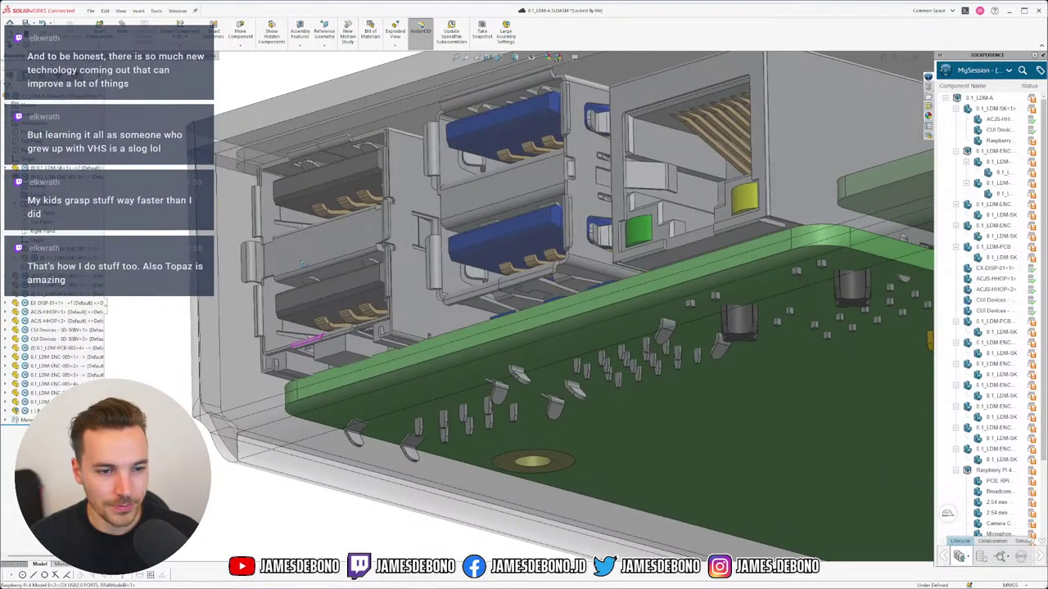
# Examine the gap between the Raspberry Pi's port stacks and the enclosure walls, floor and top plate.
pyautogui.moveTo(301, 263); pyautogui.dragTo(532, 325, button='middle')
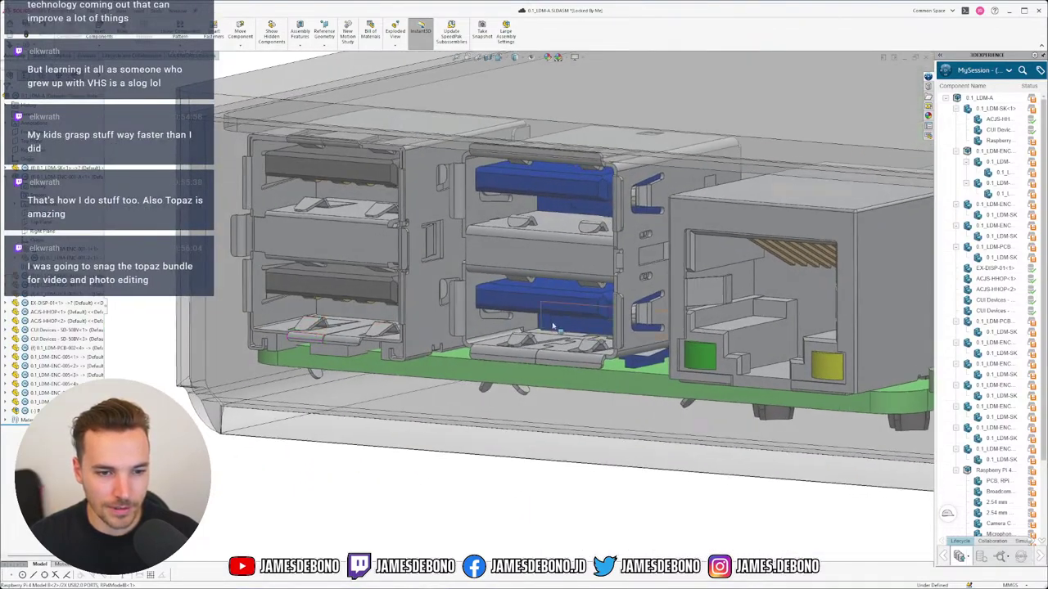
pyautogui.scroll(4, 552, 325)
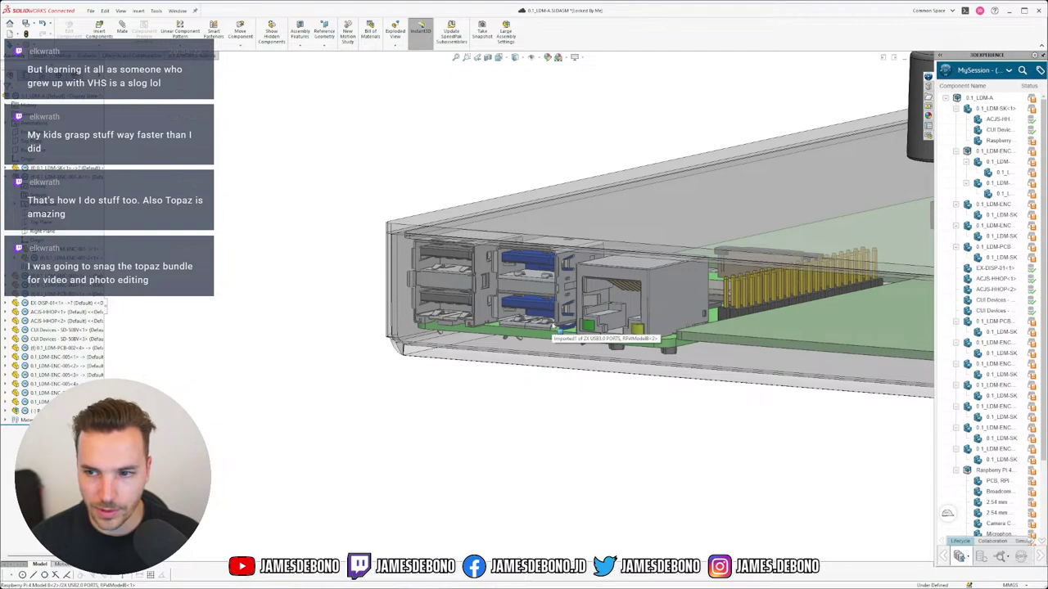
pyautogui.scroll(2, 690, 315)
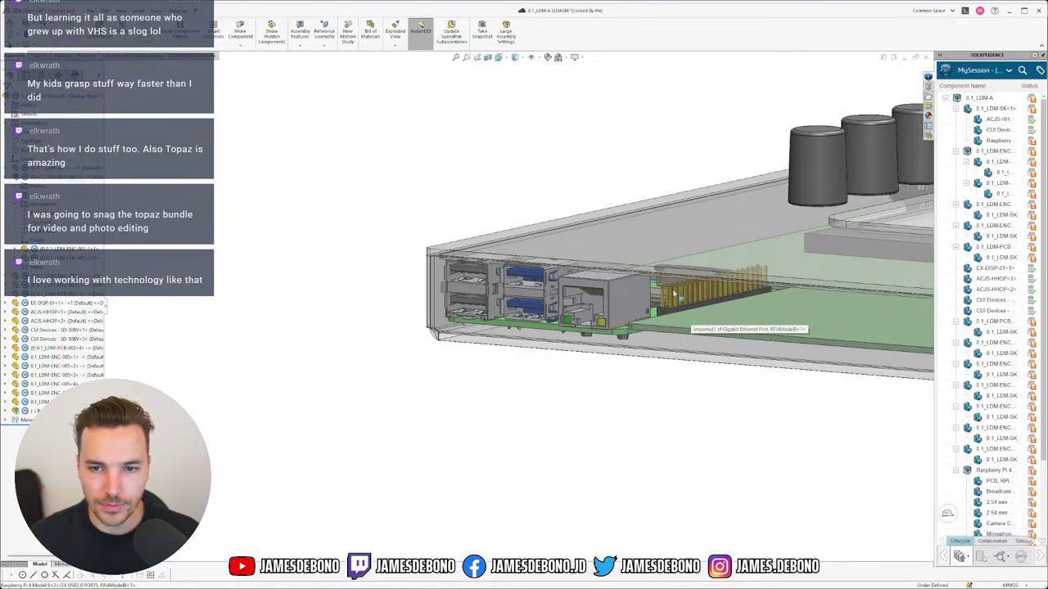
pyautogui.scroll(-2, 661, 283)
pyautogui.moveTo(619, 286); pyautogui.dragTo(572, 319, button='middle')
pyautogui.scroll(1, 571, 319)
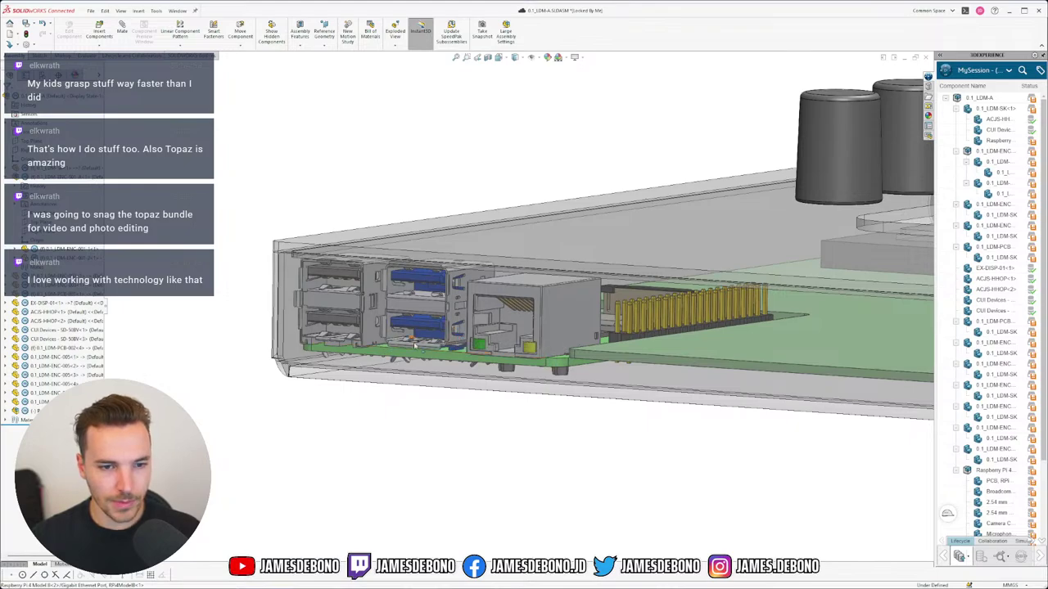
pyautogui.scroll(-3, 380, 347)
pyautogui.moveTo(468, 349); pyautogui.dragTo(499, 368, button='middle')
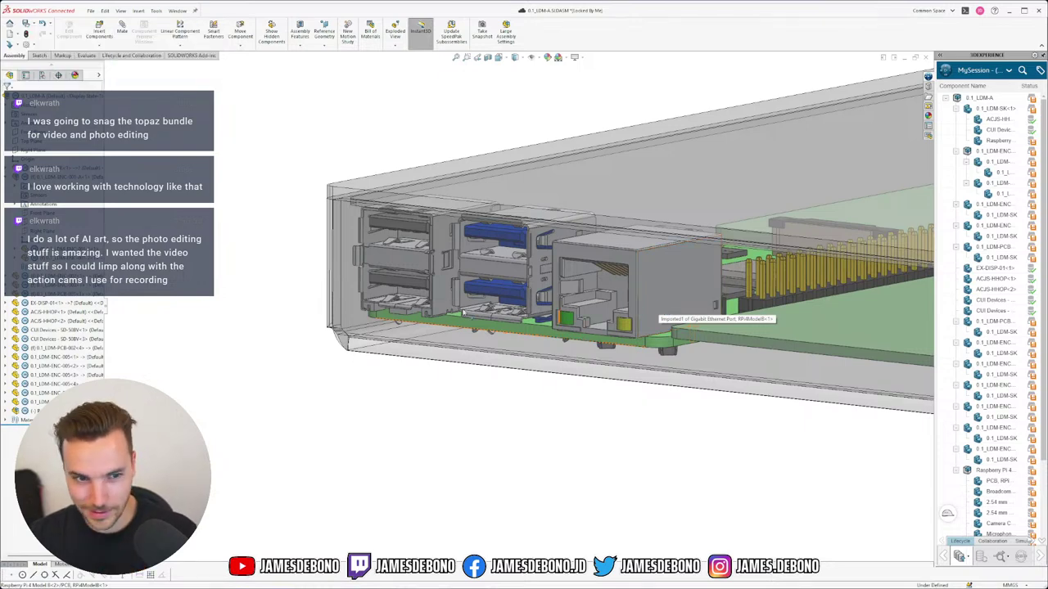
# Show the Pi Height sketch and mate the underside of the Raspberry Pi's PCB coincident with its geometry.
pyautogui.scroll(6, 78, 316)
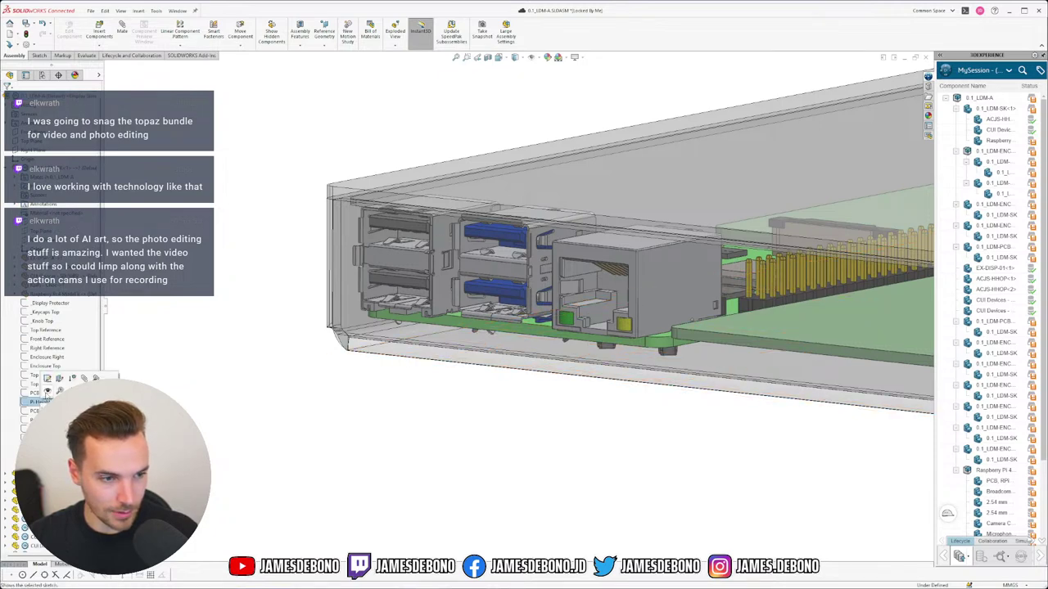
pyautogui.scroll(5, 629, 317)
pyautogui.moveTo(629, 317); pyautogui.dragTo(553, 306, button='middle')
pyautogui.scroll(-5, 553, 306)
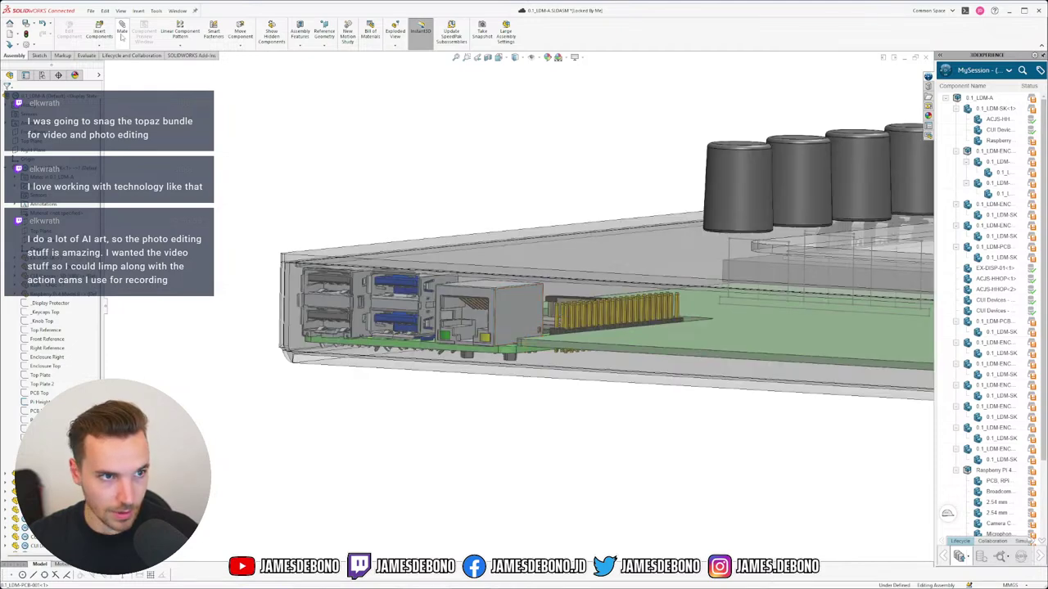
pyautogui.scroll(1, 843, 334)
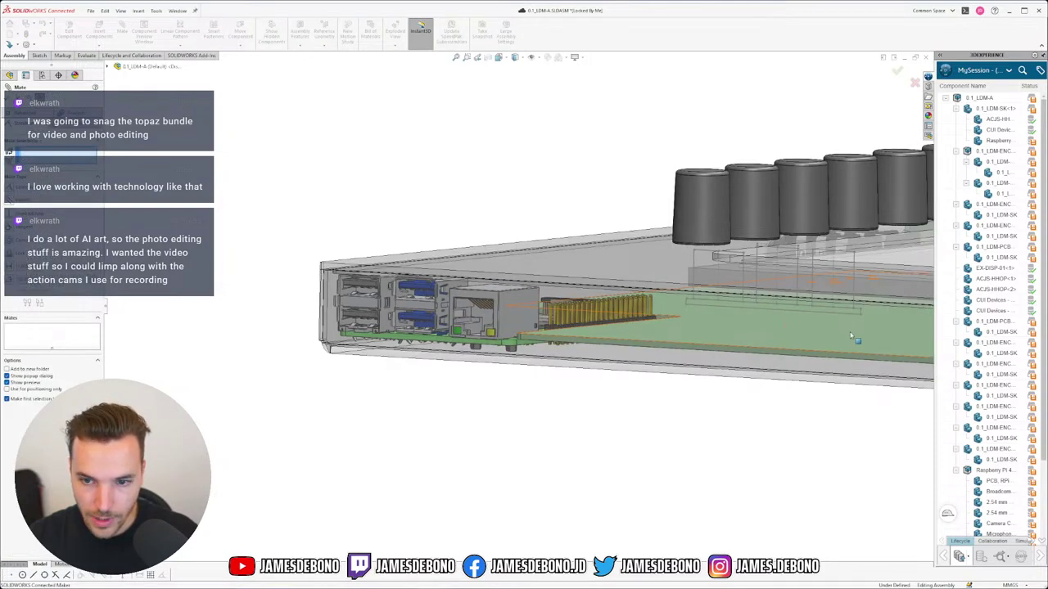
pyautogui.scroll(-1, 856, 338)
pyautogui.click(847, 314)
pyautogui.scroll(-5, 324, 319)
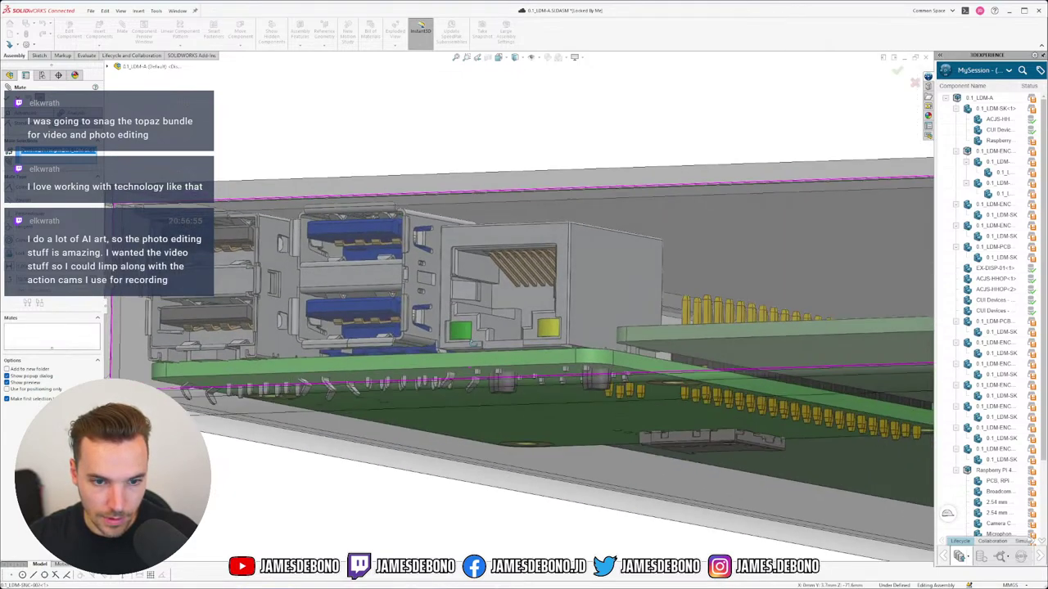
pyautogui.click(541, 376)
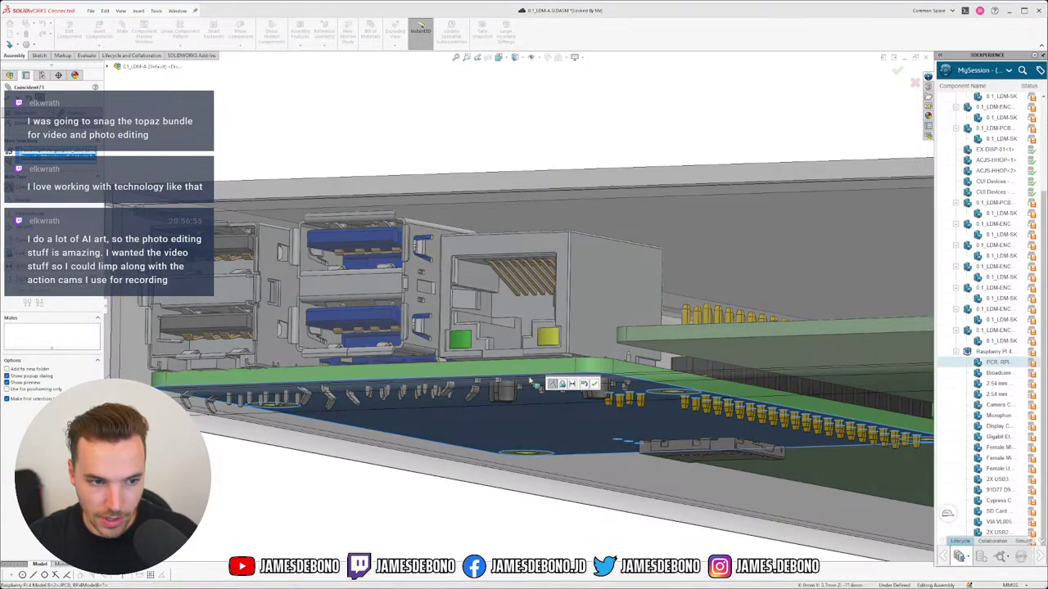
pyautogui.click(594, 384)
pyautogui.scroll(5, 450, 428)
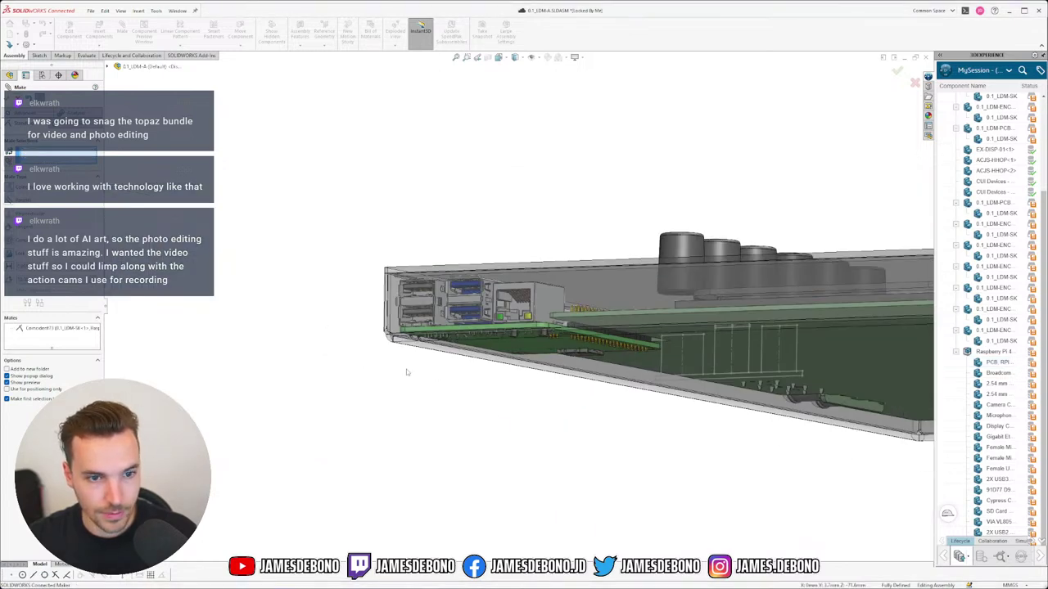
pyautogui.press('Escape')
# Check the mated Raspberry Pi ports face-on against the enclosure floor and hide the Pi Height sketch.
pyautogui.moveTo(424, 437); pyautogui.dragTo(395, 435, button='right')
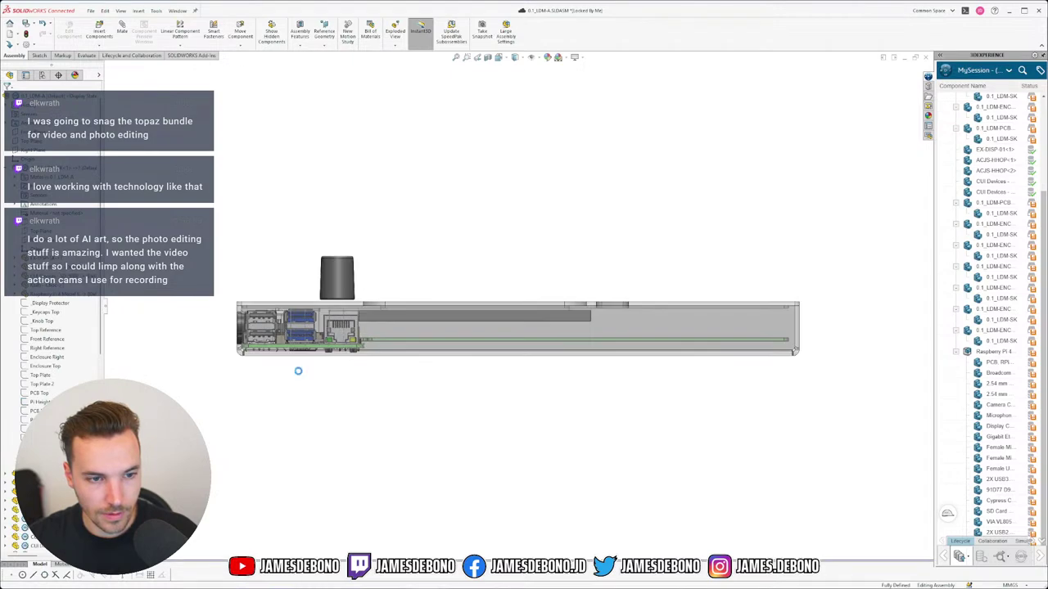
pyautogui.scroll(-10, 311, 348)
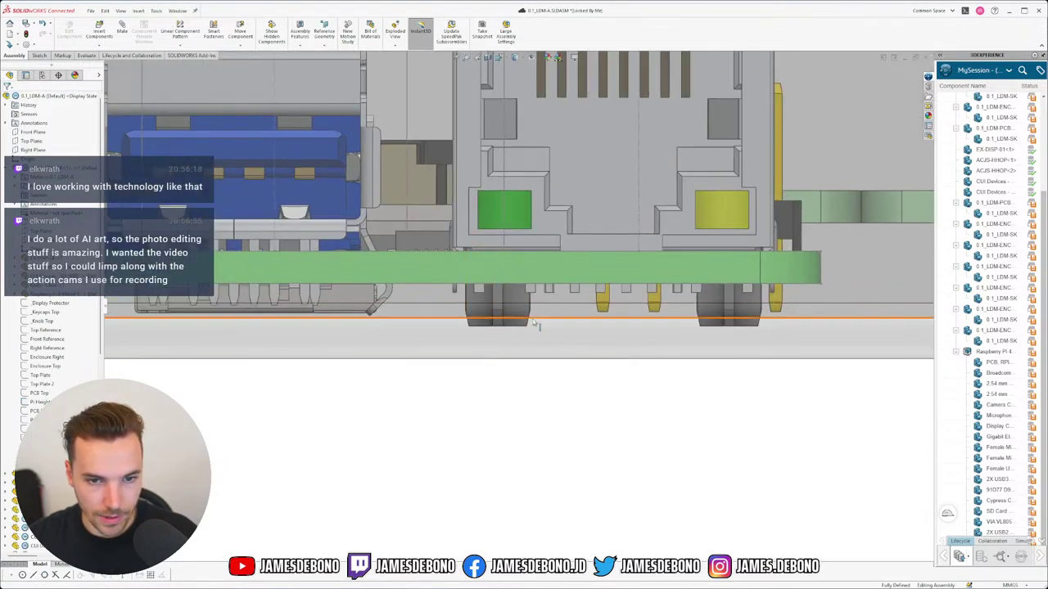
pyautogui.scroll(3, 525, 253)
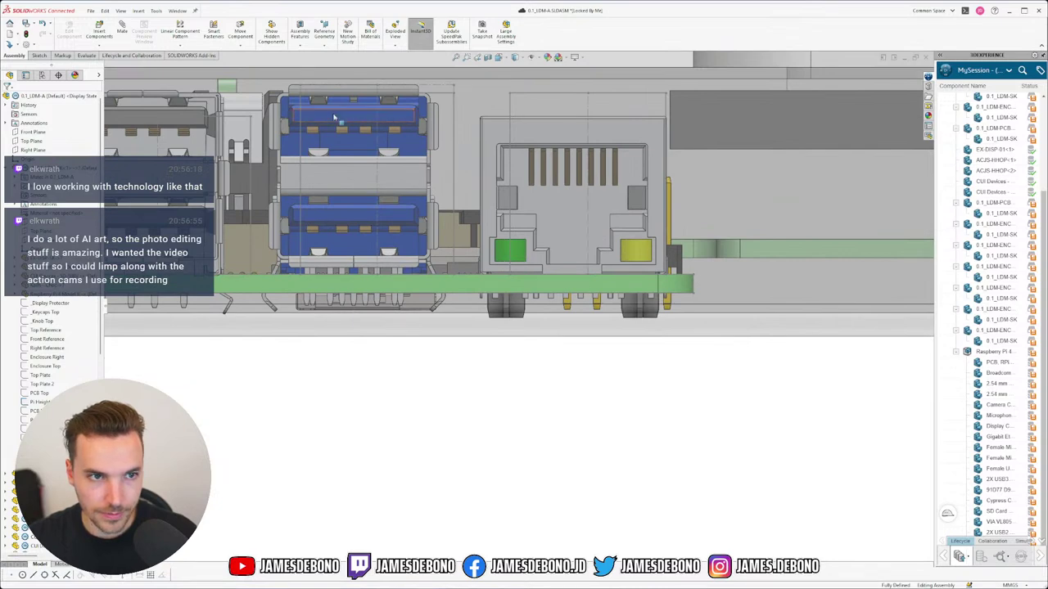
pyautogui.scroll(3, 334, 131)
pyautogui.scroll(-3, 334, 206)
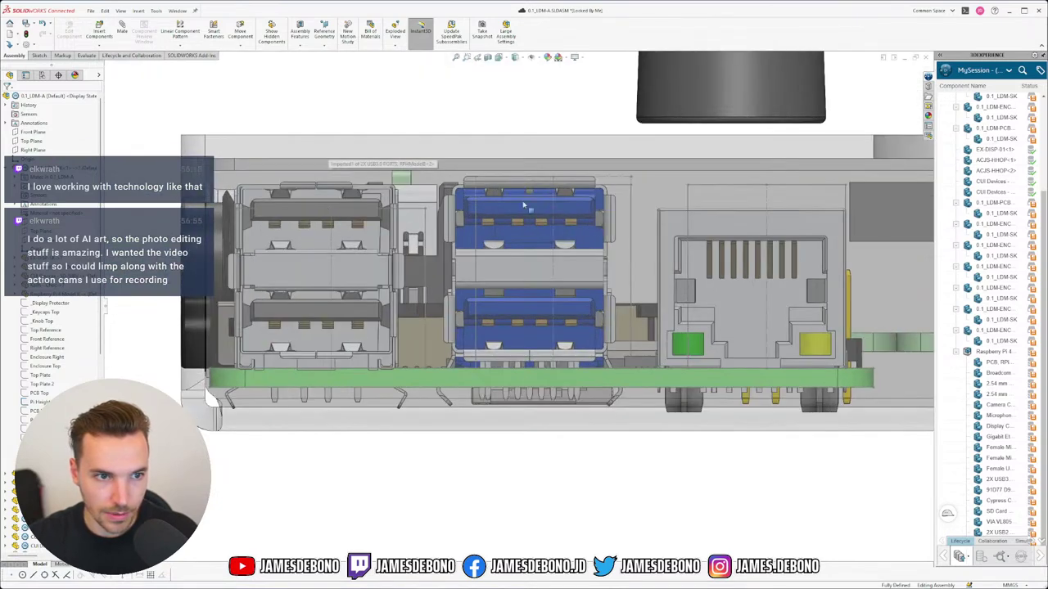
pyautogui.click(630, 206)
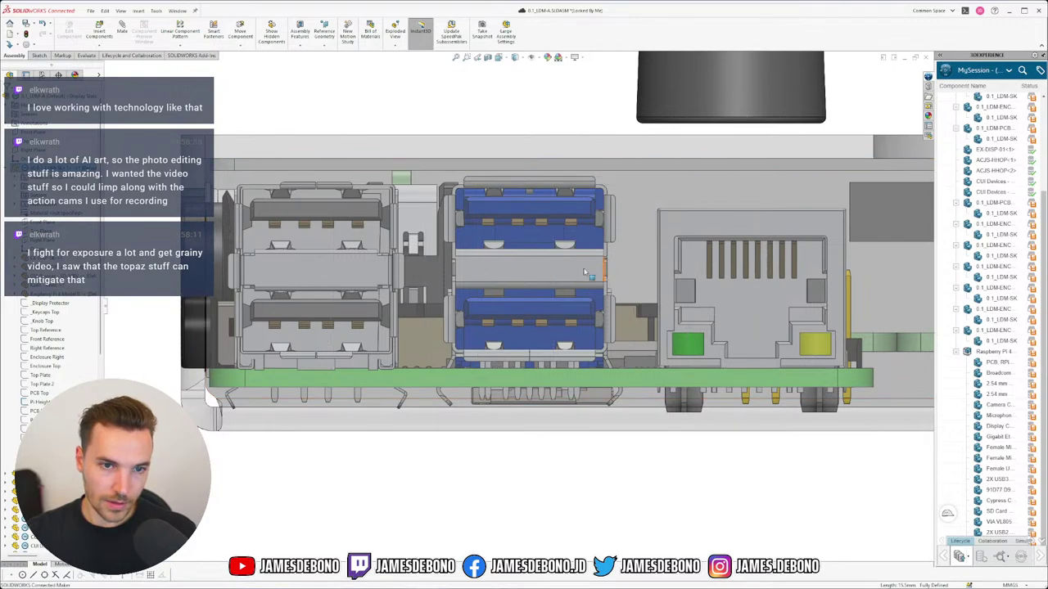
pyautogui.scroll(5, 622, 311)
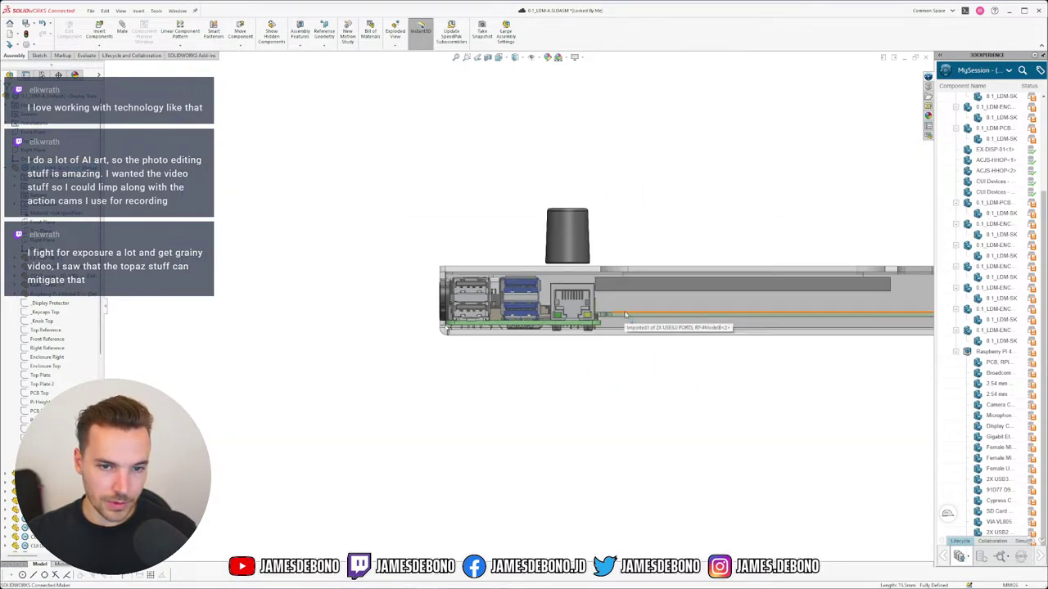
# Examine the Raspberry Pi's position in the whole enclosure and its USB and Ethernet ports close up.
pyautogui.moveTo(626, 313); pyautogui.dragTo(540, 344, button='middle')
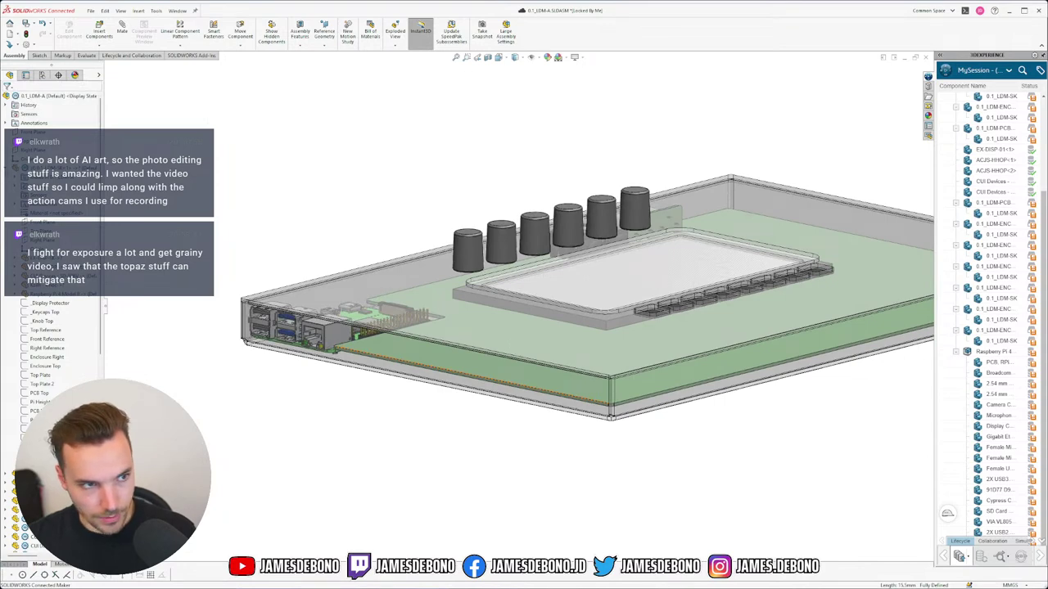
pyautogui.click(6, 168)
pyautogui.click(6, 320)
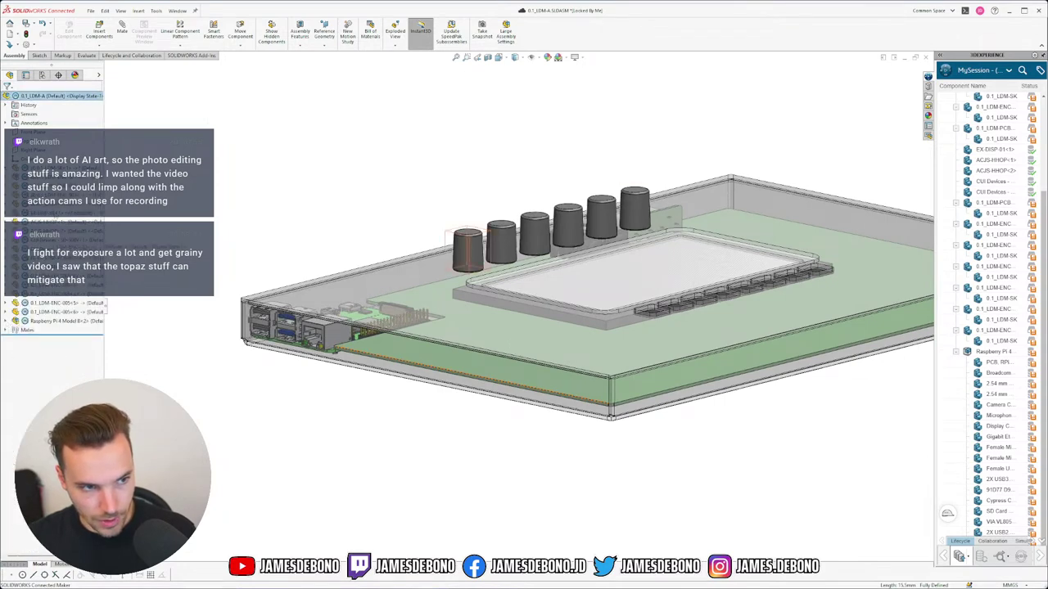
pyautogui.scroll(2, 521, 307)
pyautogui.click(6, 167)
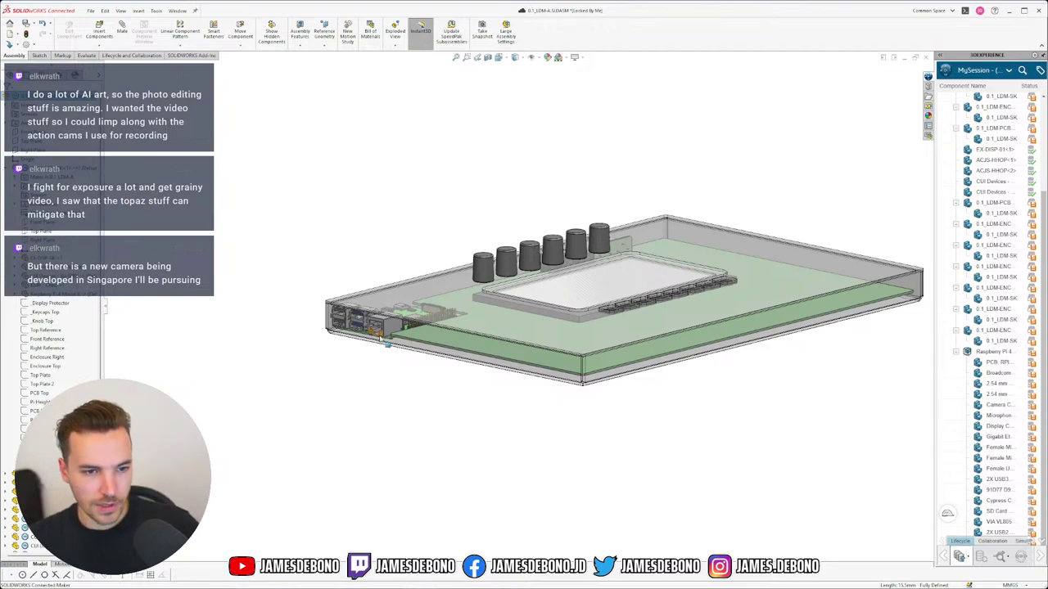
pyautogui.scroll(-5, 393, 315)
pyautogui.scroll(-4, 393, 315)
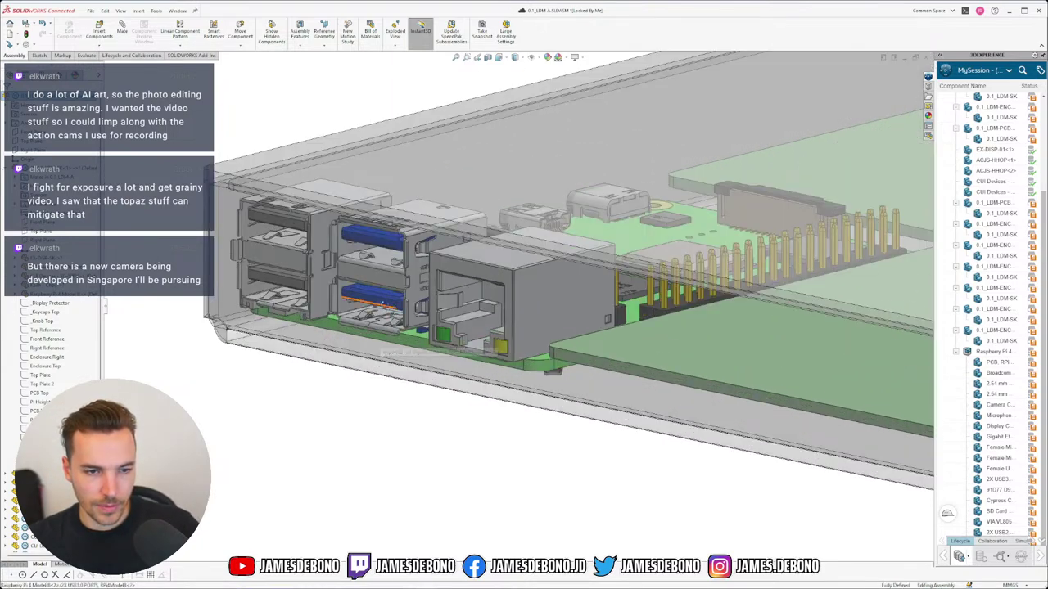
pyautogui.moveTo(372, 288)
pyautogui.mouseDown(button='middle')
pyautogui.moveTo(381, 264)
pyautogui.moveTo(384, 289)
pyautogui.mouseUp(button='middle')
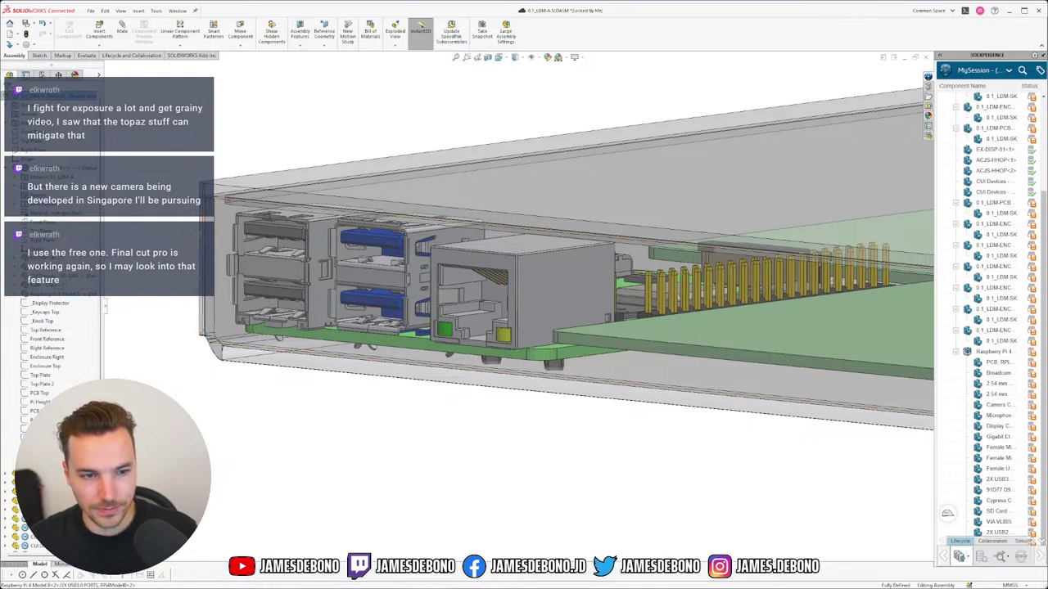
pyautogui.scroll(2, 218, 274)
pyautogui.scroll(-3, 311, 278)
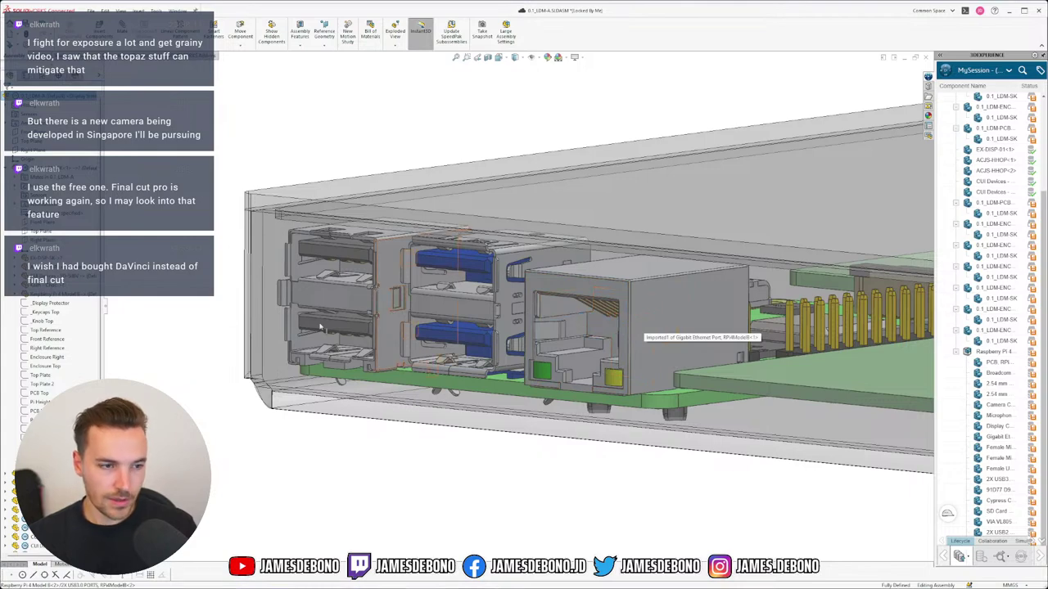
pyautogui.moveTo(529, 320)
pyautogui.mouseDown(button='middle')
pyautogui.moveTo(540, 274)
pyautogui.moveTo(565, 316)
pyautogui.moveTo(541, 326)
pyautogui.mouseUp(button='middle')
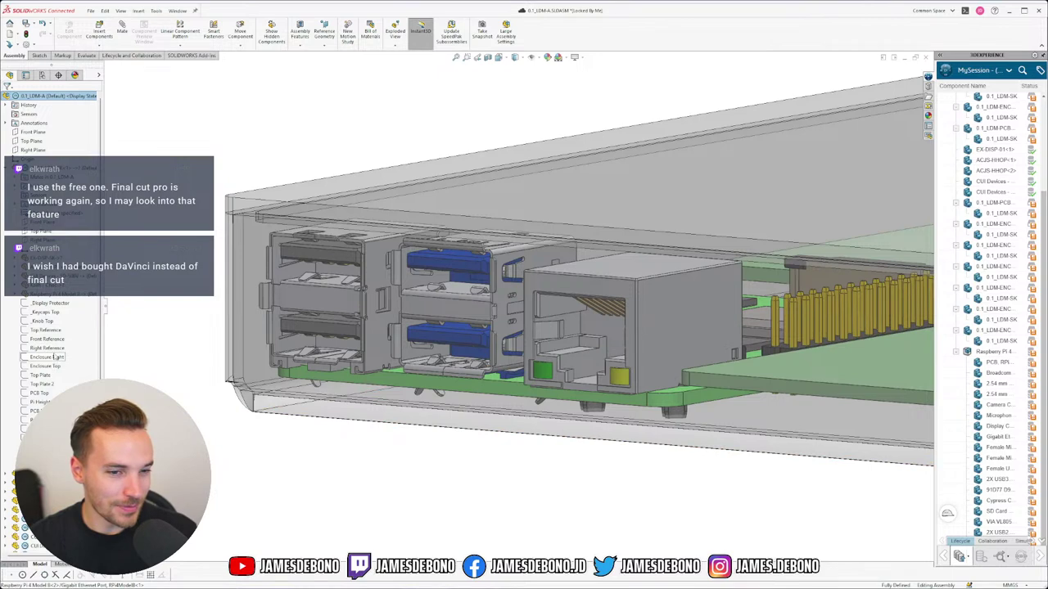
# Edit the Front Reference sketch and set the enclosure height to 26 mm.
pyautogui.moveTo(58, 358)
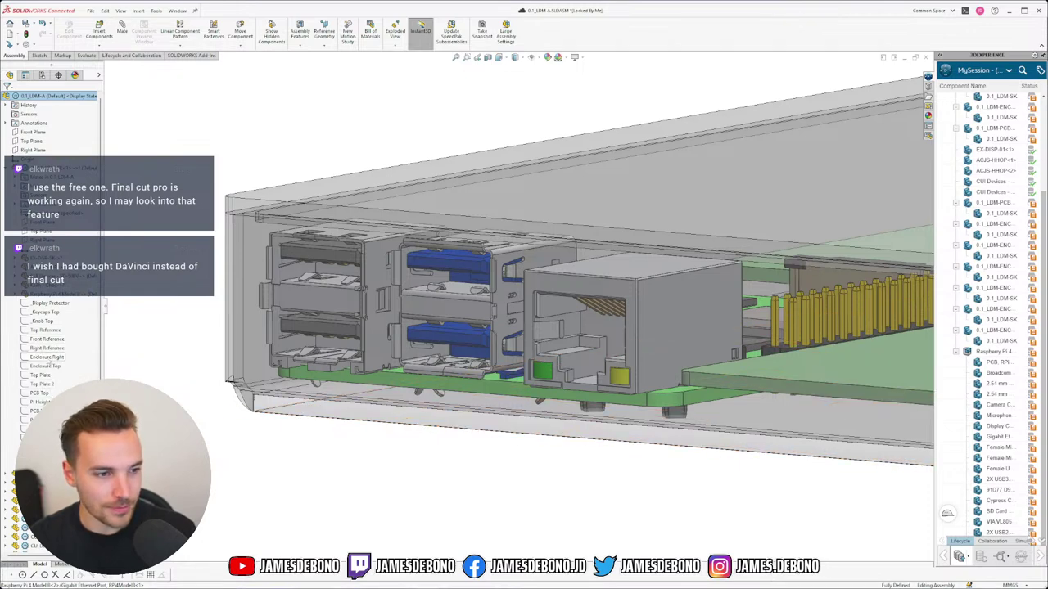
pyautogui.scroll(5, 425, 362)
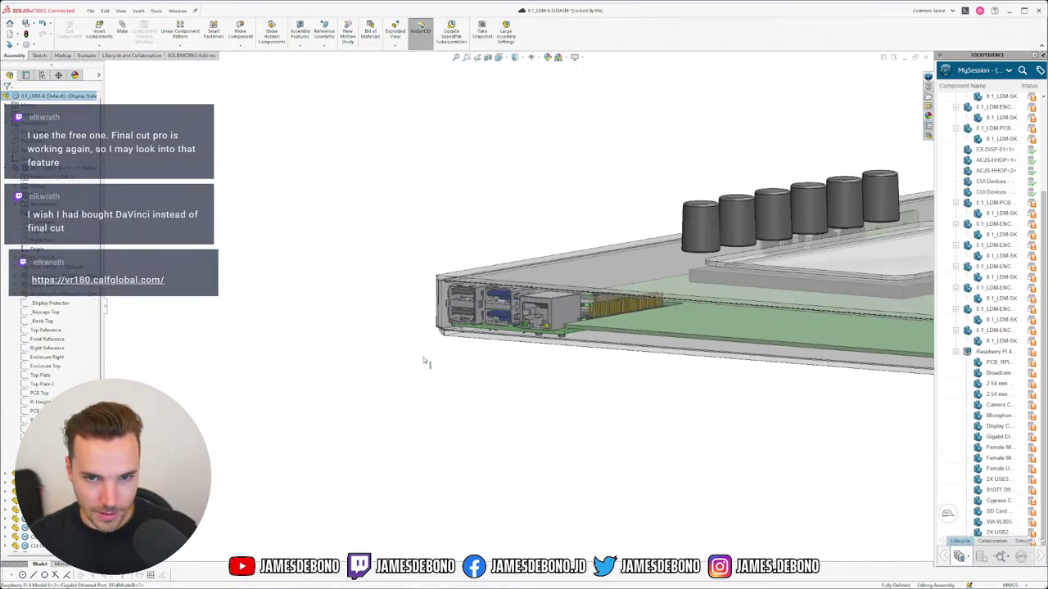
pyautogui.scroll(1, 425, 361)
pyautogui.scroll(-1, 461, 329)
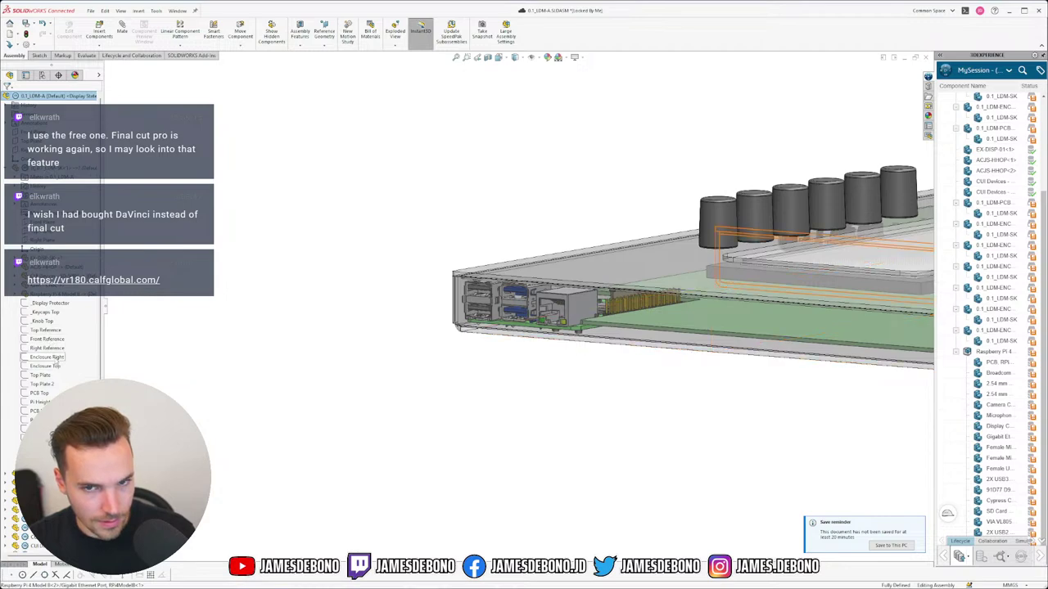
pyautogui.click(51, 340)
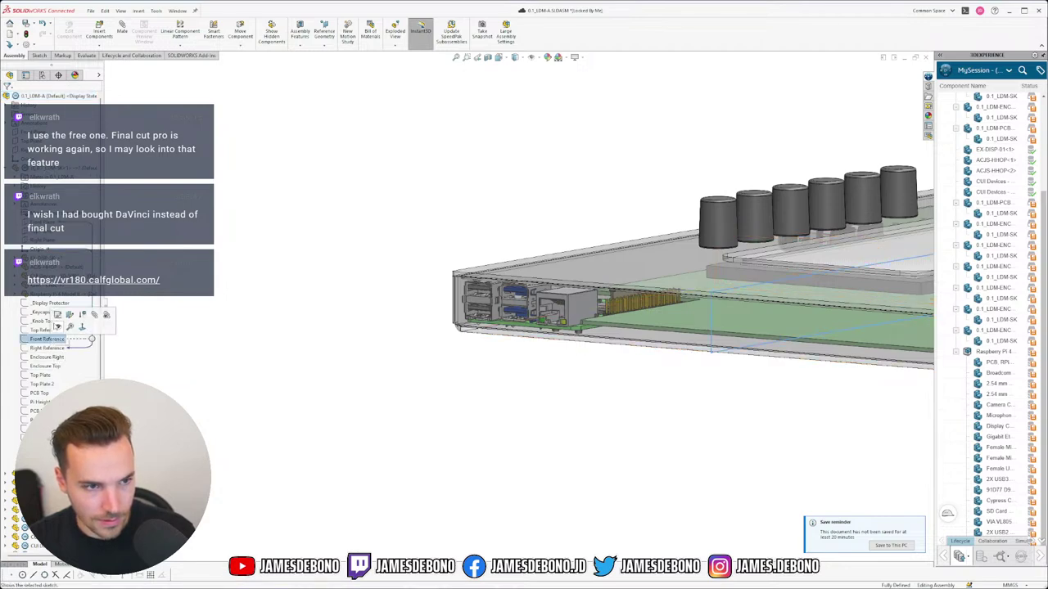
pyautogui.click(57, 316)
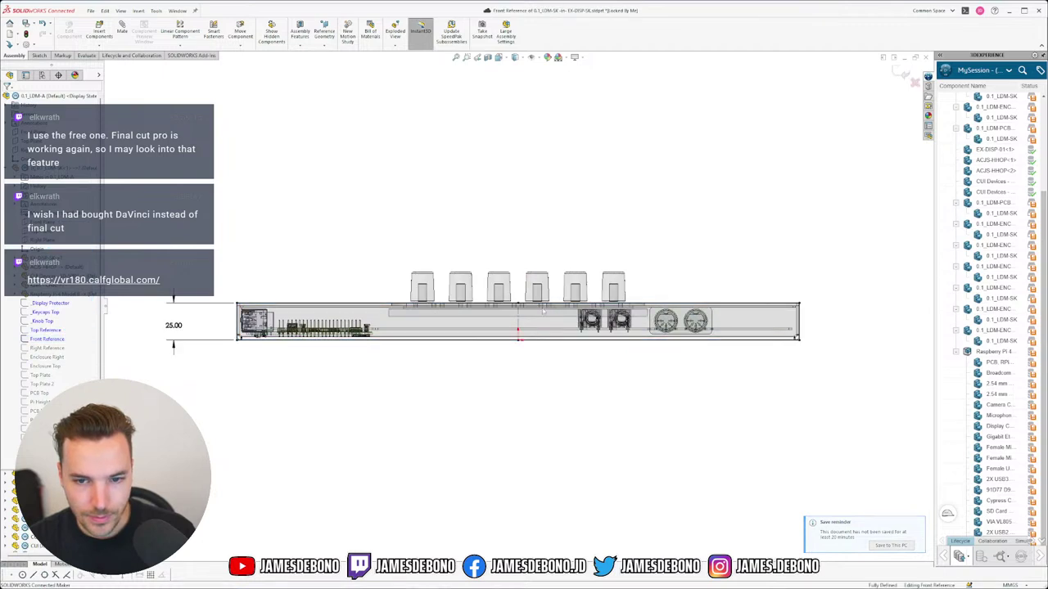
pyautogui.click(173, 326)
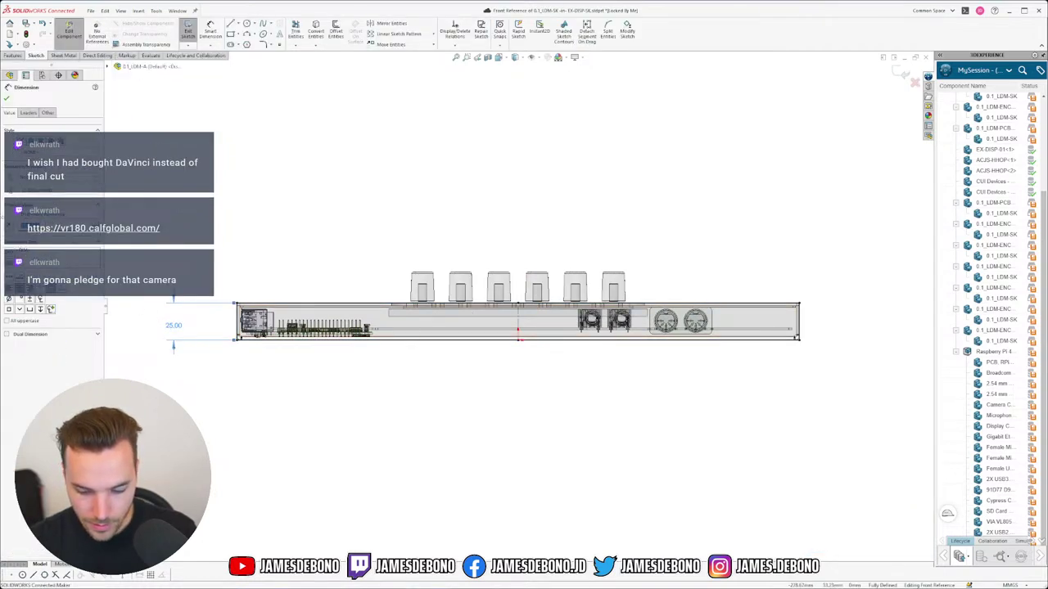
pyautogui.write('26')
pyautogui.press('Return')
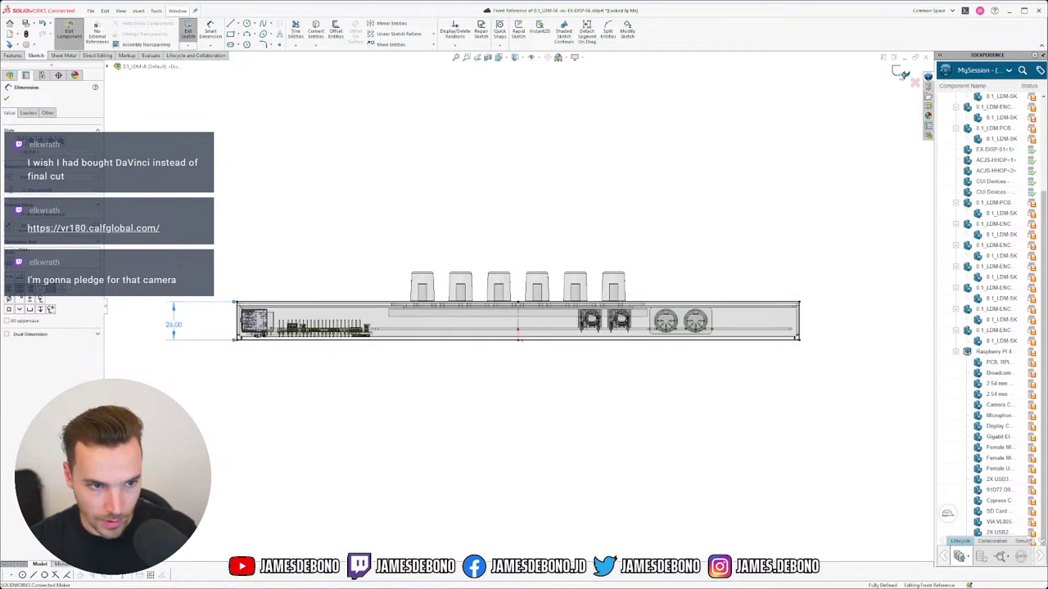
pyautogui.click(900, 73)
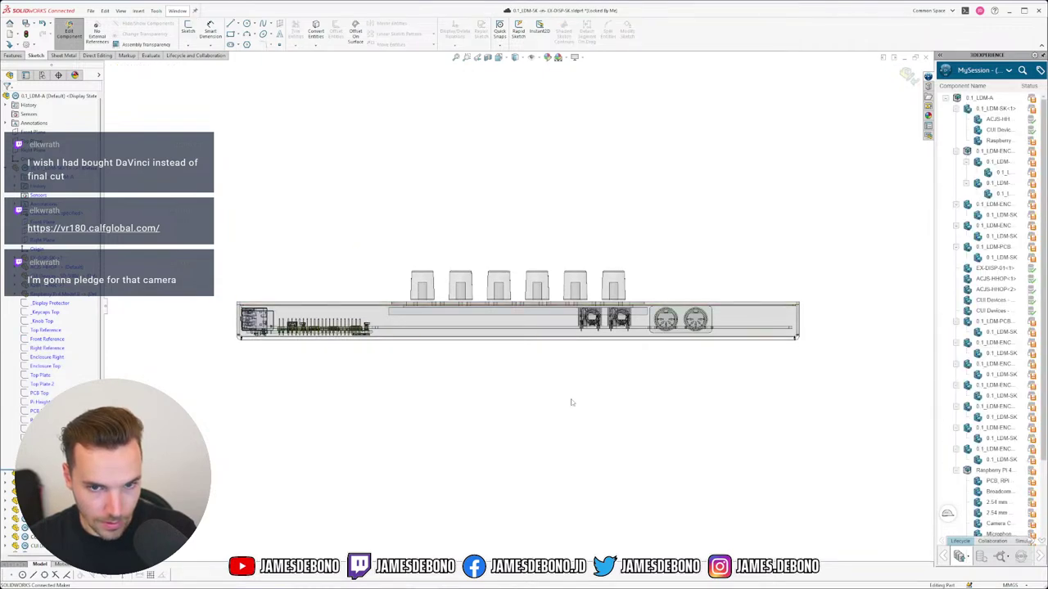
# Finish editing the layout sketch part in the assembly and inspect the port clearance in the resized enclosure from the side.
pyautogui.moveTo(571, 402); pyautogui.dragTo(536, 396, button='right')
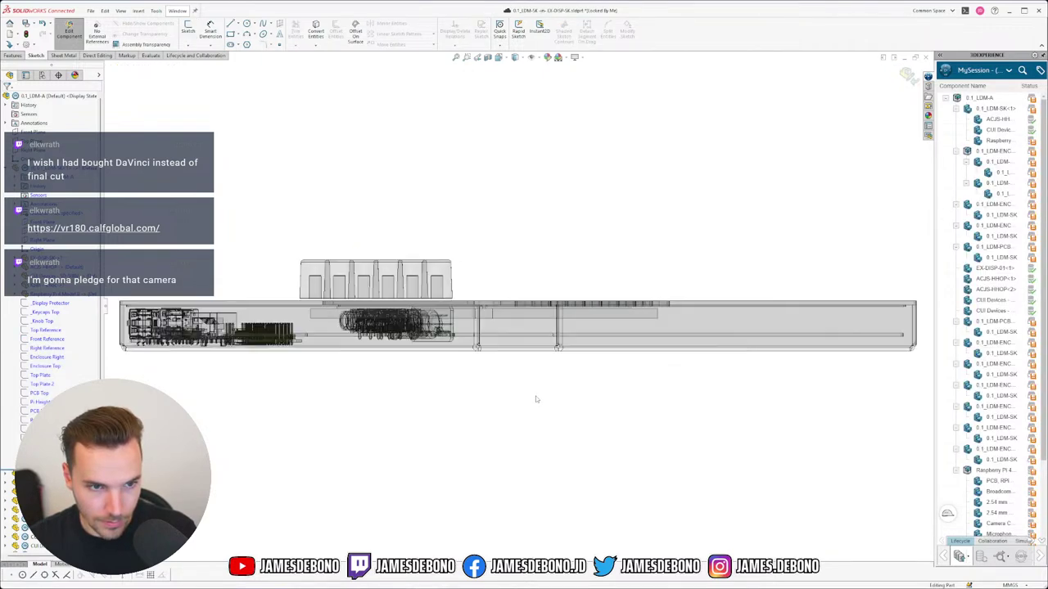
pyautogui.click(907, 76)
pyautogui.scroll(6, 274, 351)
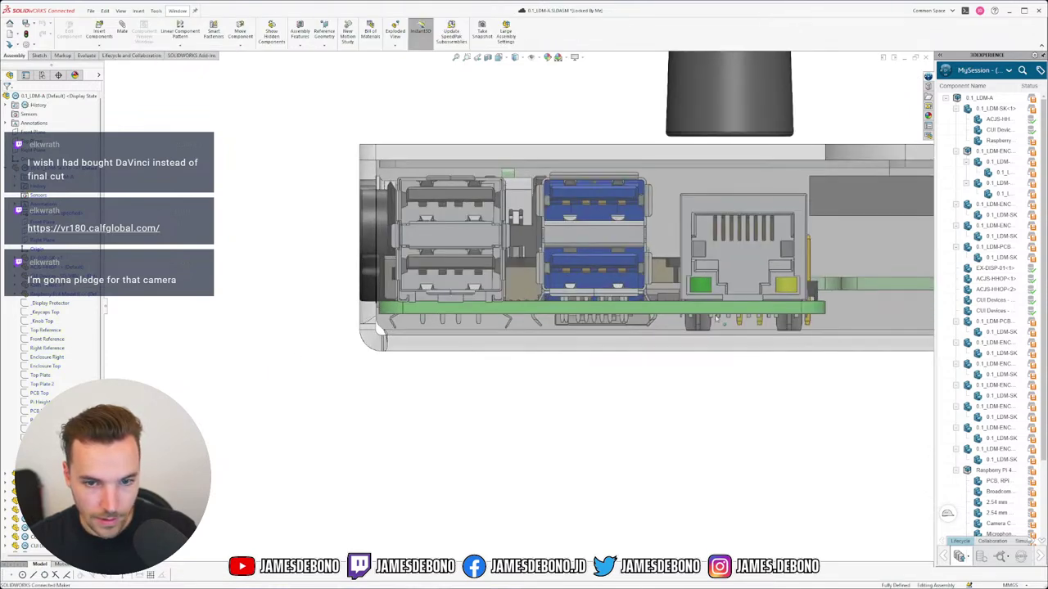
pyautogui.scroll(-3, 590, 333)
pyautogui.scroll(3, 425, 172)
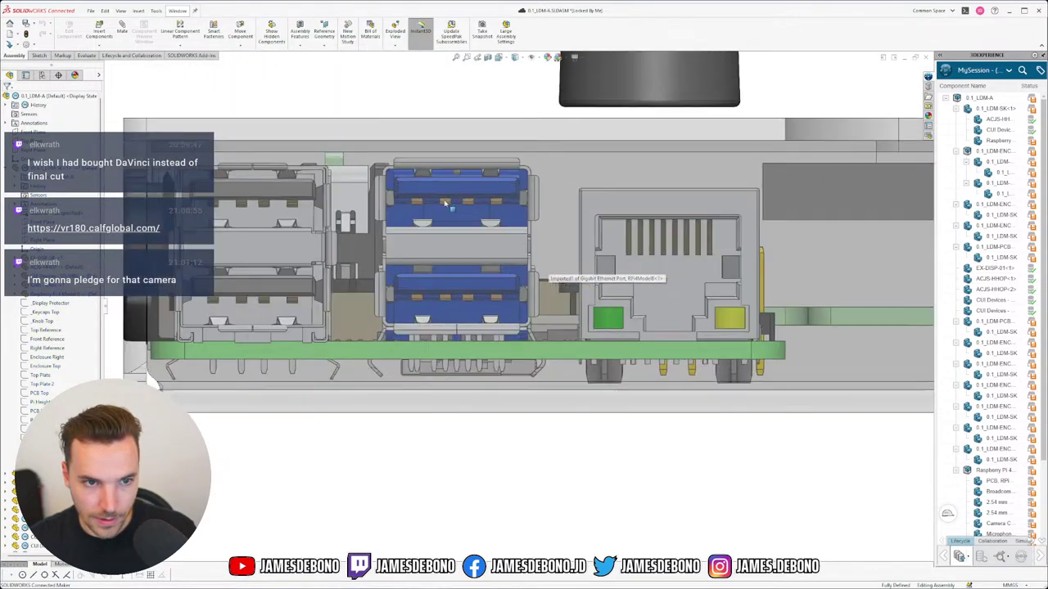
# Examine the clearance between the Raspberry Pi's underside and the enclosure floor, and view its USB and Ethernet ports at an angle.
pyautogui.scroll(3, 672, 458)
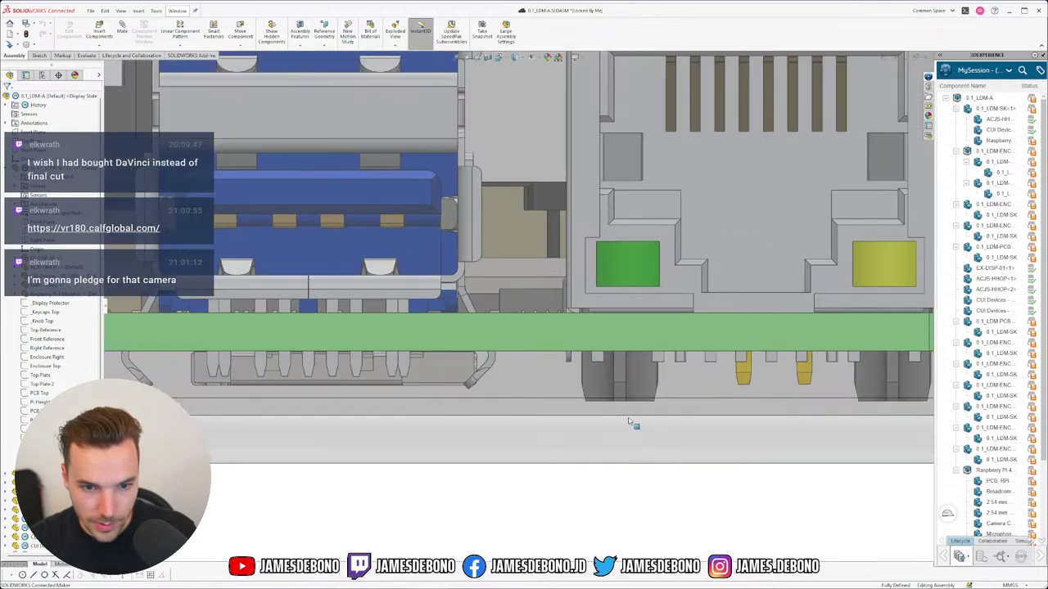
pyautogui.scroll(-7, 645, 416)
pyautogui.scroll(-1, 613, 403)
pyautogui.scroll(4, 608, 311)
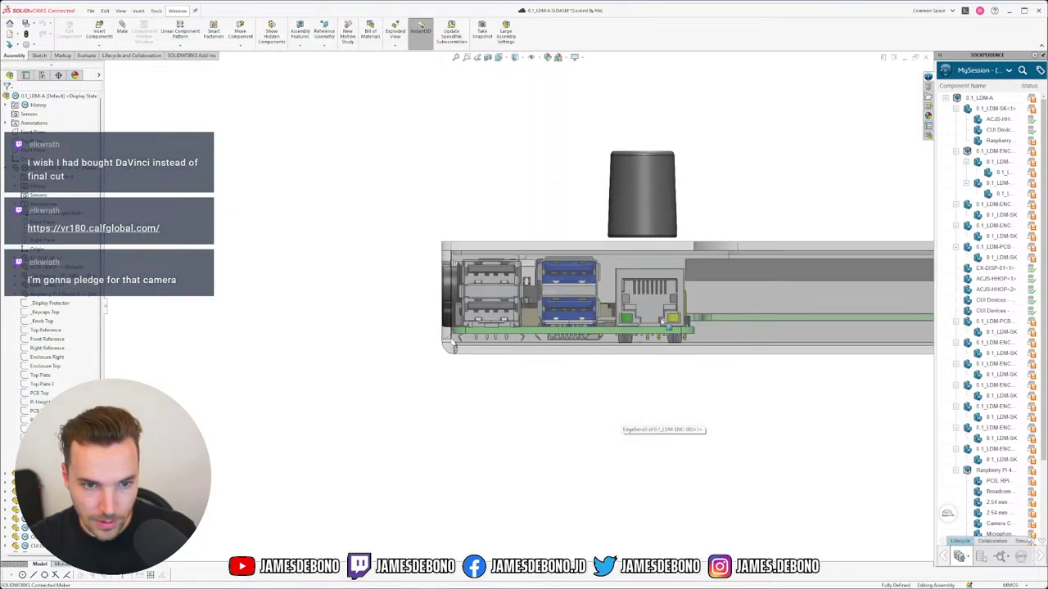
pyautogui.moveTo(607, 311); pyautogui.dragTo(628, 326, button='middle')
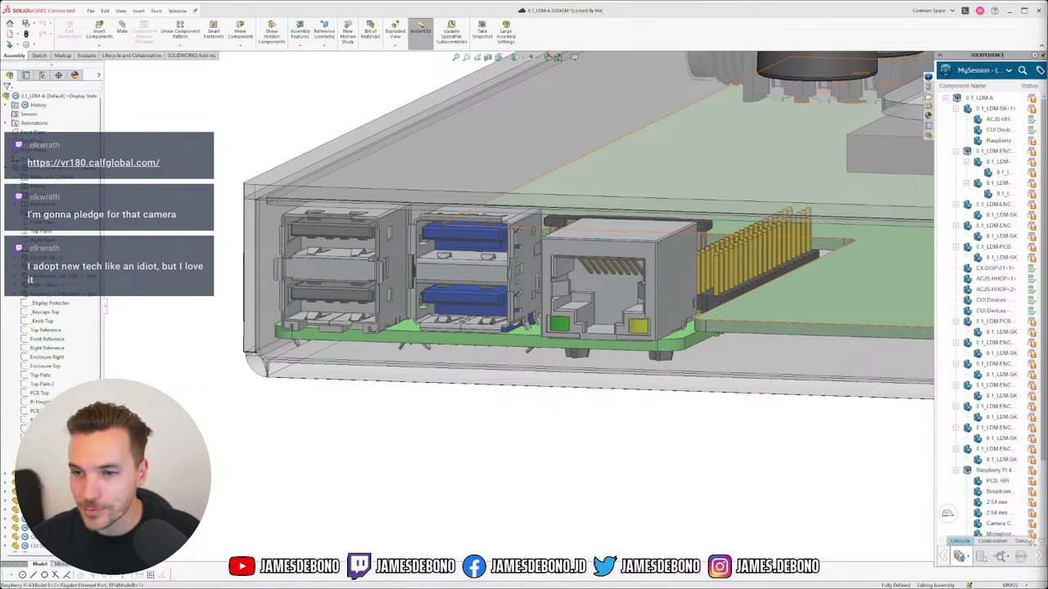
pyautogui.moveTo(1046, 24); pyautogui.dragTo(513, 1)
pyautogui.click(216, 24)
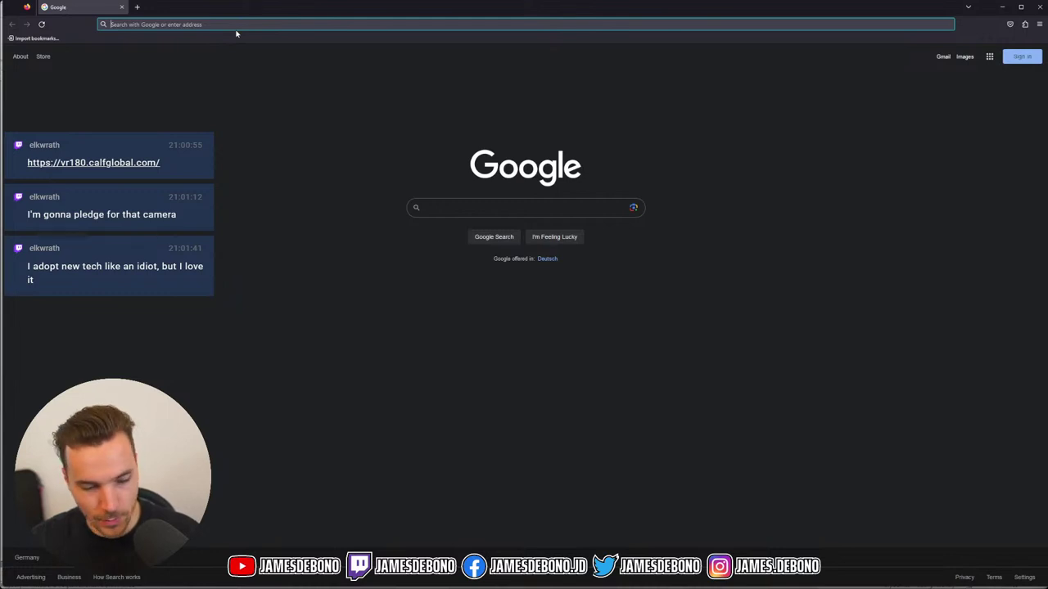
pyautogui.write('https://vr180.calfglobal.com/')
pyautogui.press('Return')
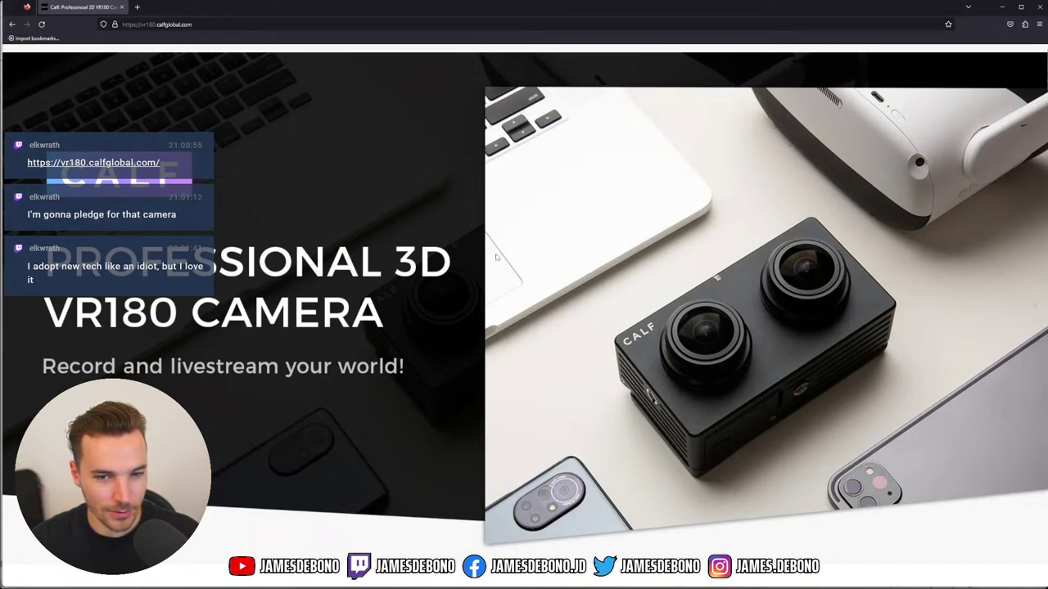
pyautogui.scroll(-2, 496, 256)
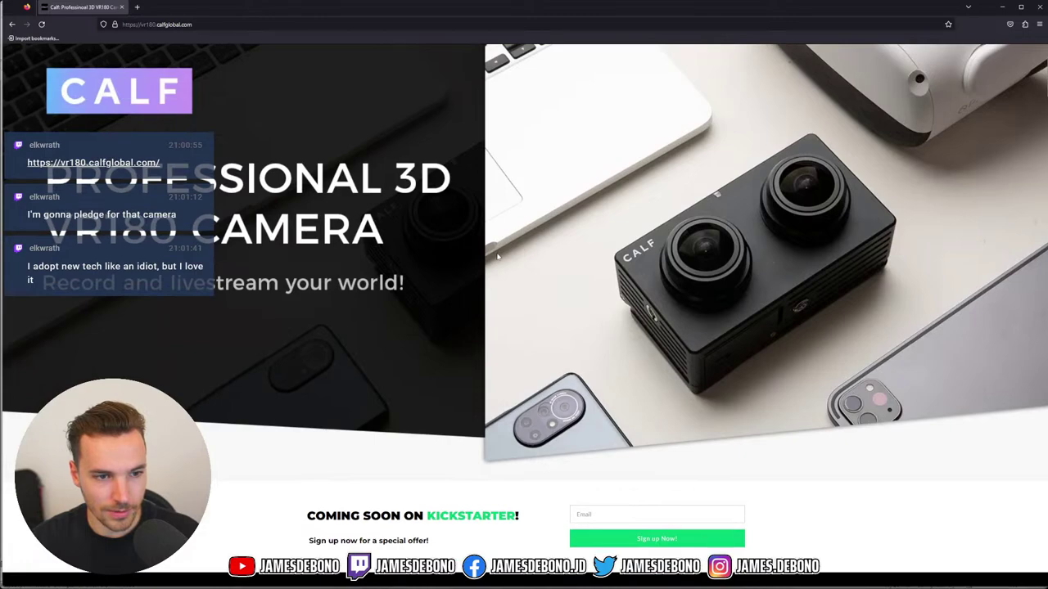
pyautogui.scroll(-5, 497, 256)
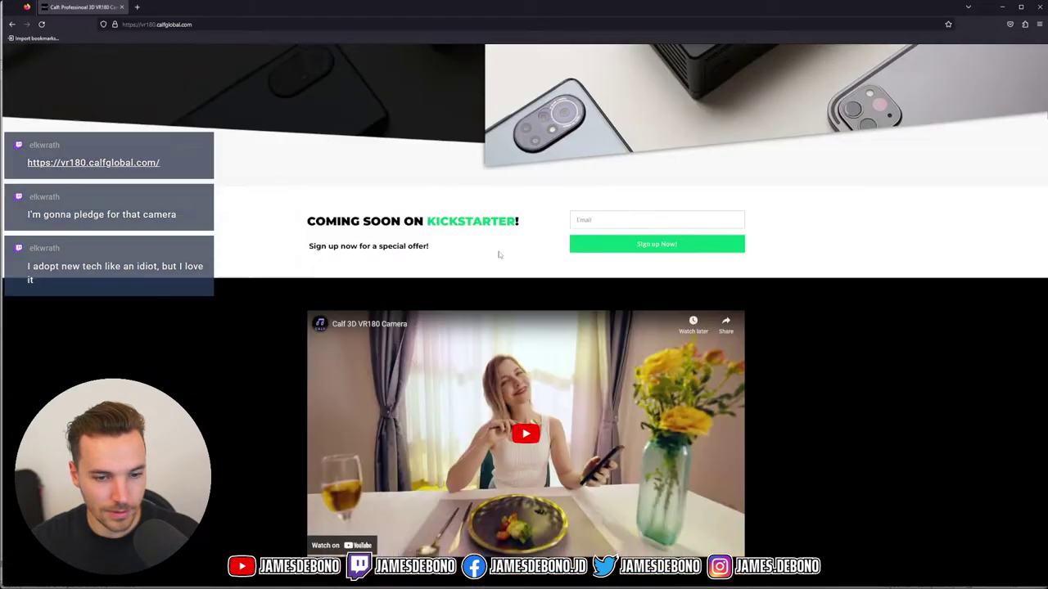
pyautogui.scroll(-5, 499, 254)
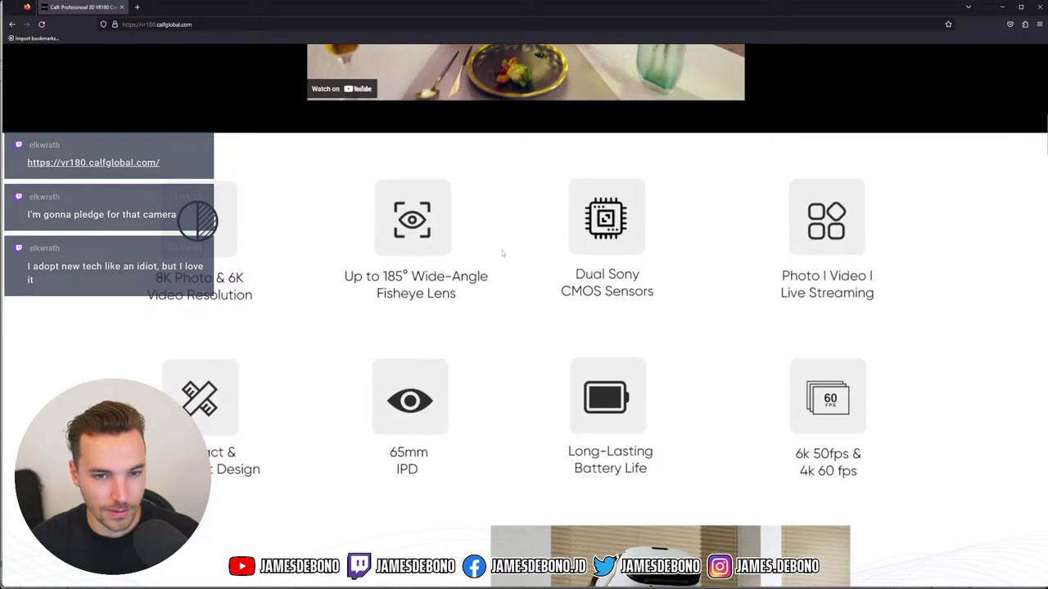
pyautogui.scroll(-1, 503, 254)
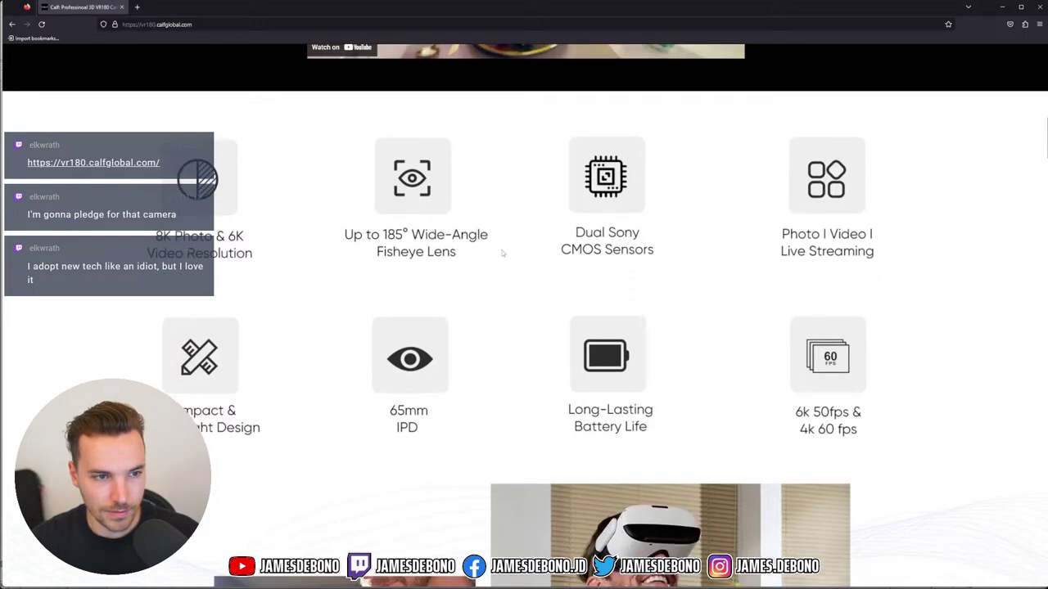
# Search Google for "CMOS sensor" in a new tab and open the image comparing digital camera CMOS sensor formats.
pyautogui.scroll(-1, 502, 254)
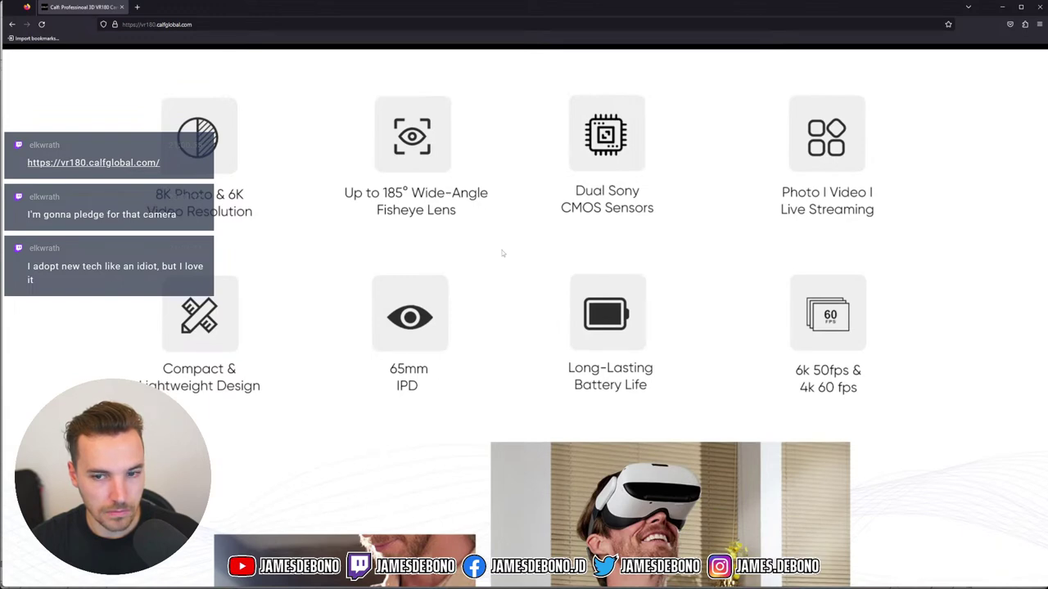
pyautogui.scroll(-2, 503, 254)
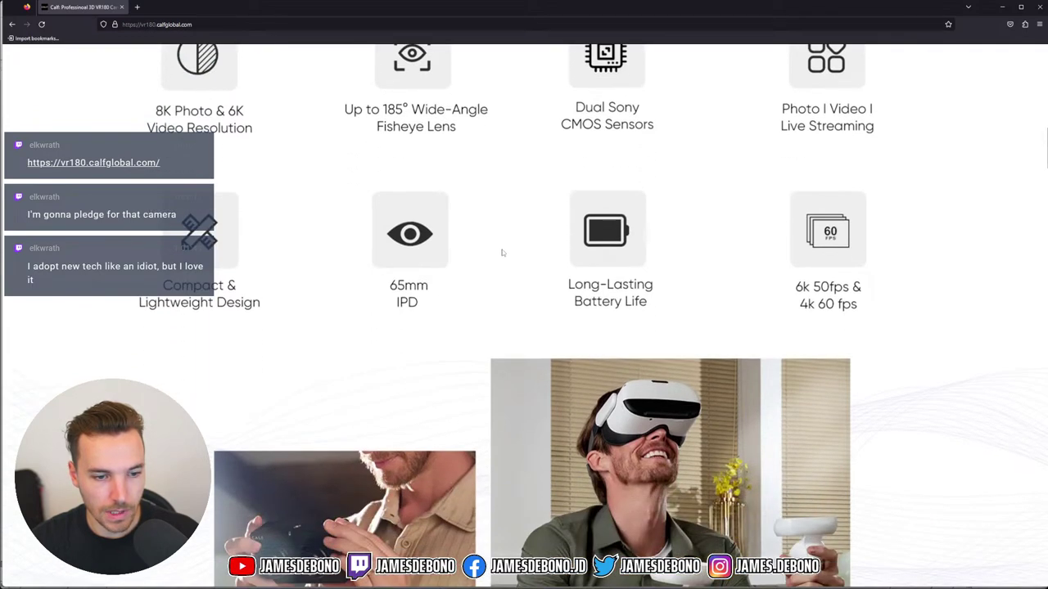
pyautogui.scroll(2, 479, 235)
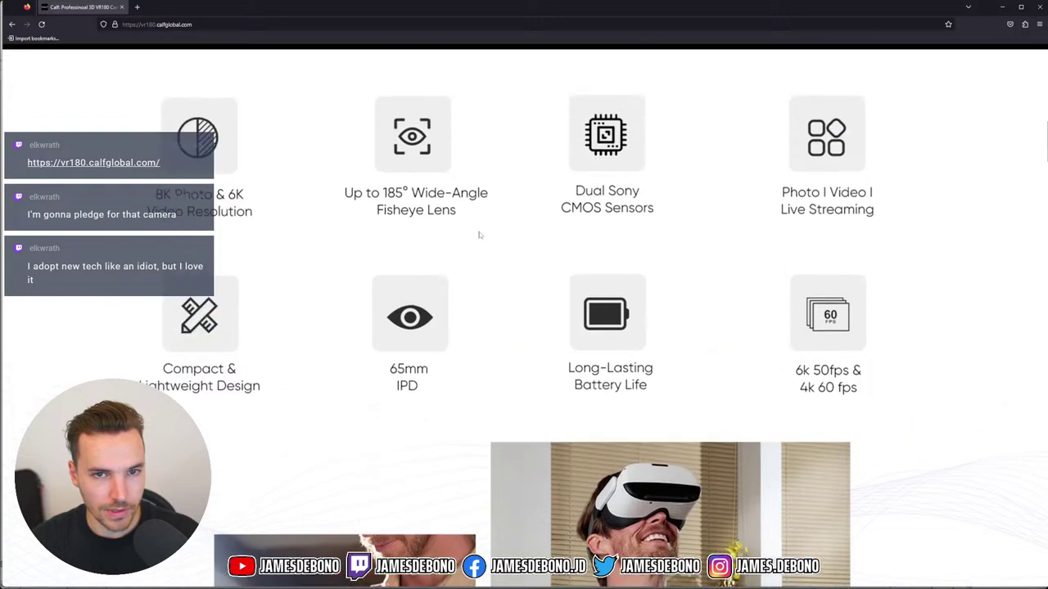
pyautogui.click(139, 8)
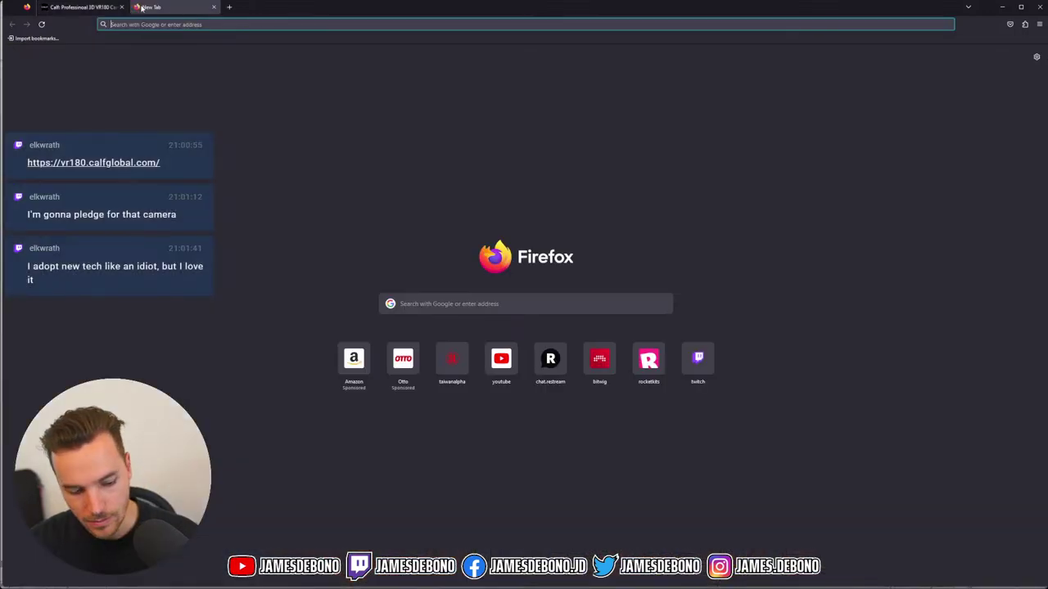
pyautogui.write('CMOS senso')
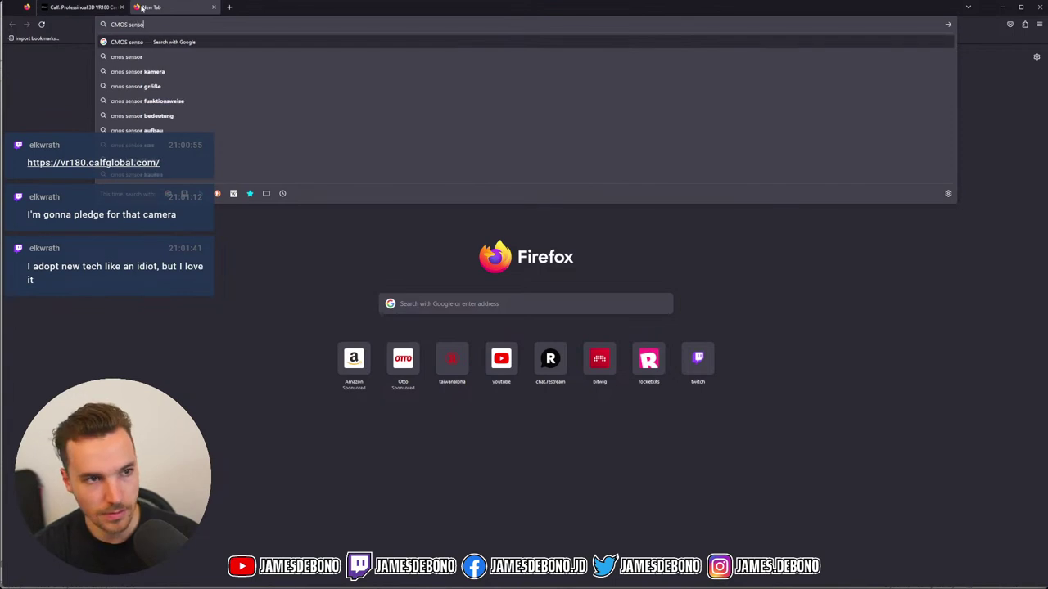
pyautogui.write('r')
pyautogui.press('Return')
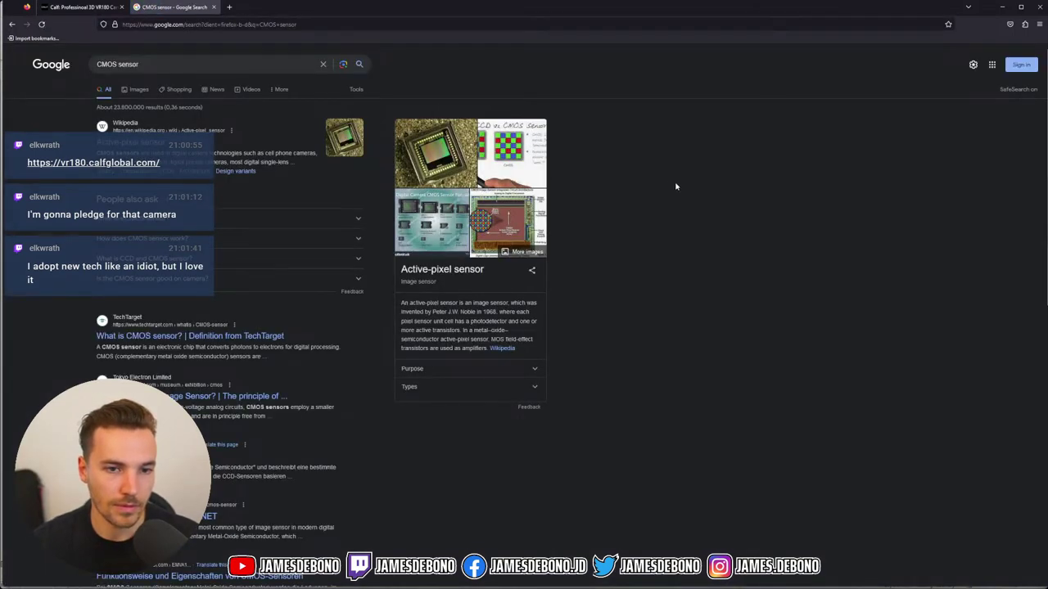
pyautogui.click(479, 205)
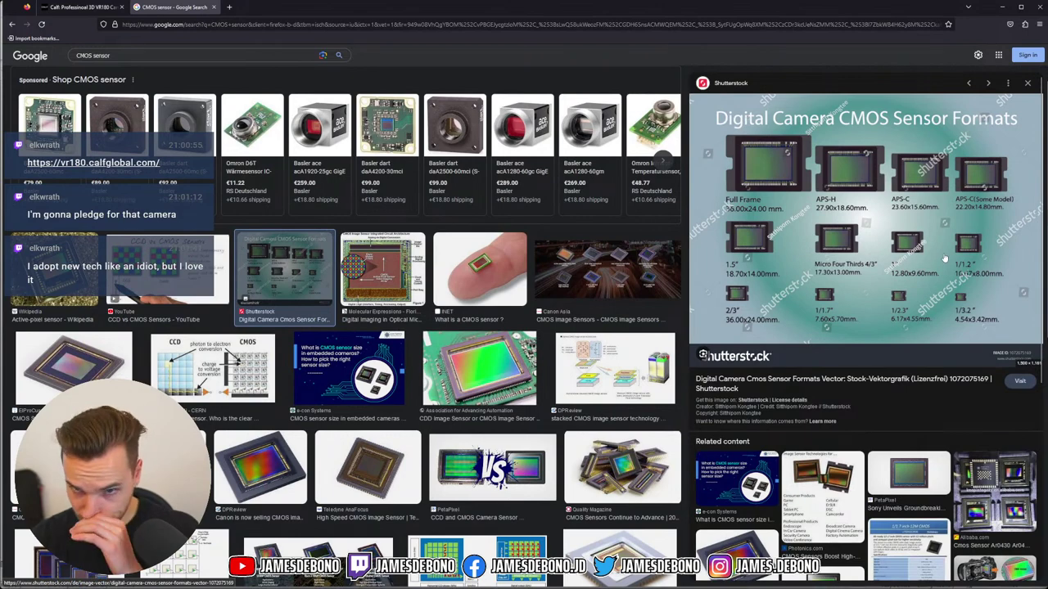
# Return to the Calf VR180 camera page and read from the feature overview to the section on storytelling in a new dimension.
pyautogui.click(90, 7)
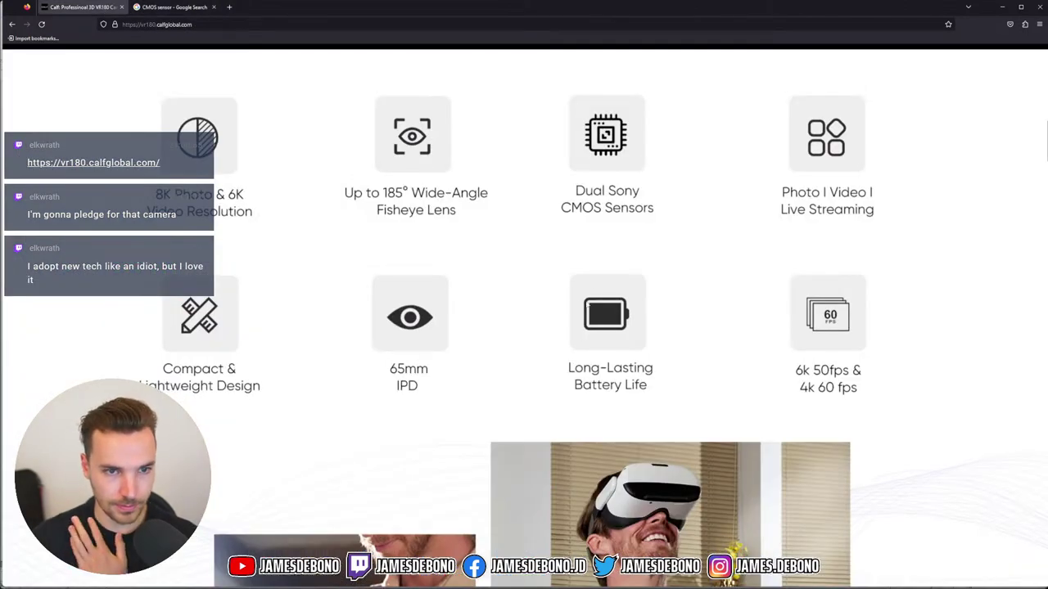
pyautogui.scroll(-1, 585, 305)
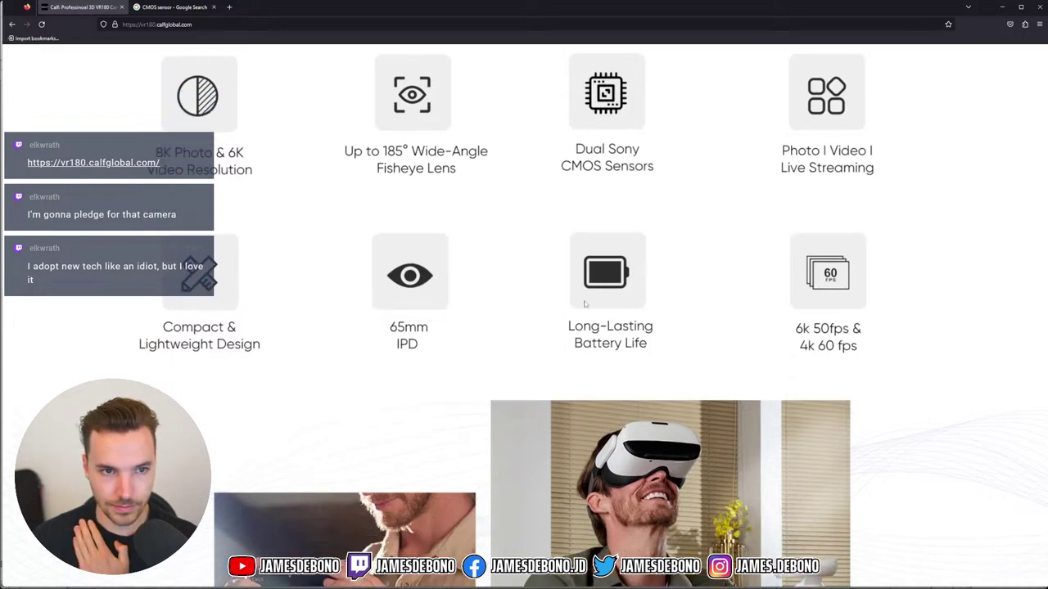
pyautogui.scroll(-3, 585, 305)
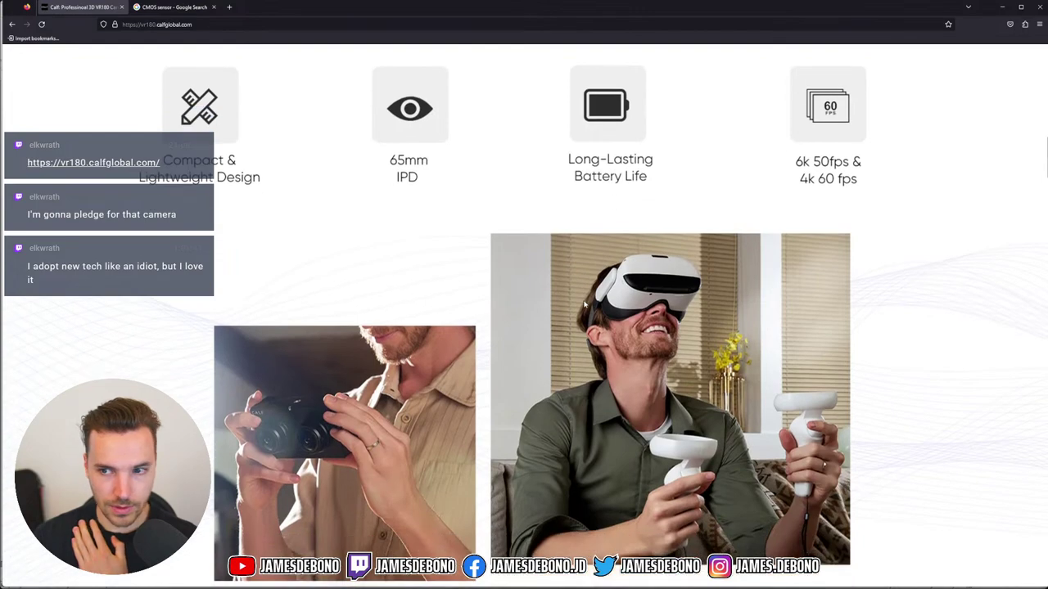
pyautogui.scroll(-5, 584, 303)
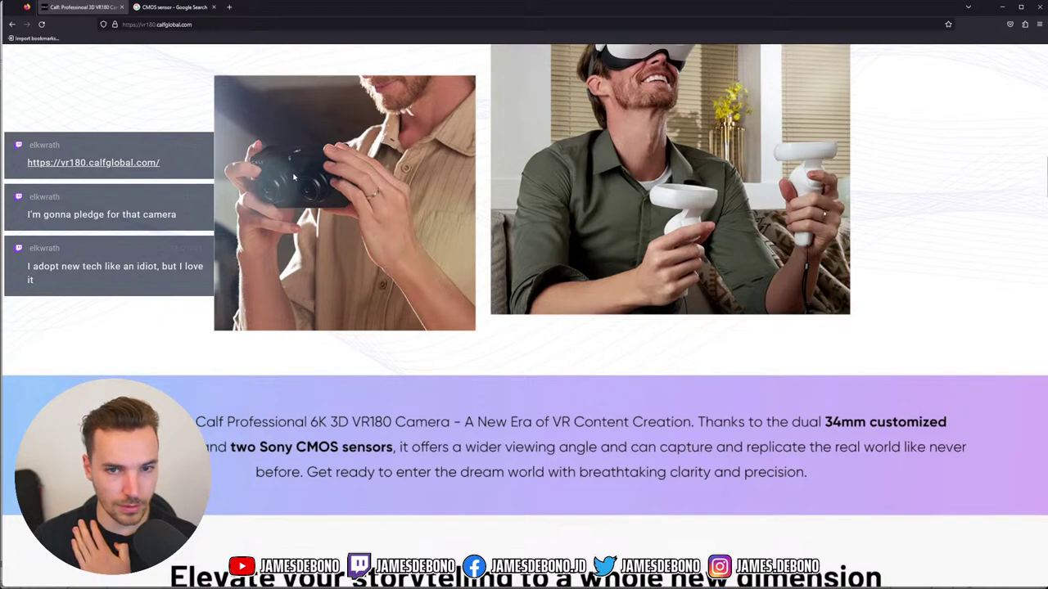
pyautogui.scroll(-8, 293, 176)
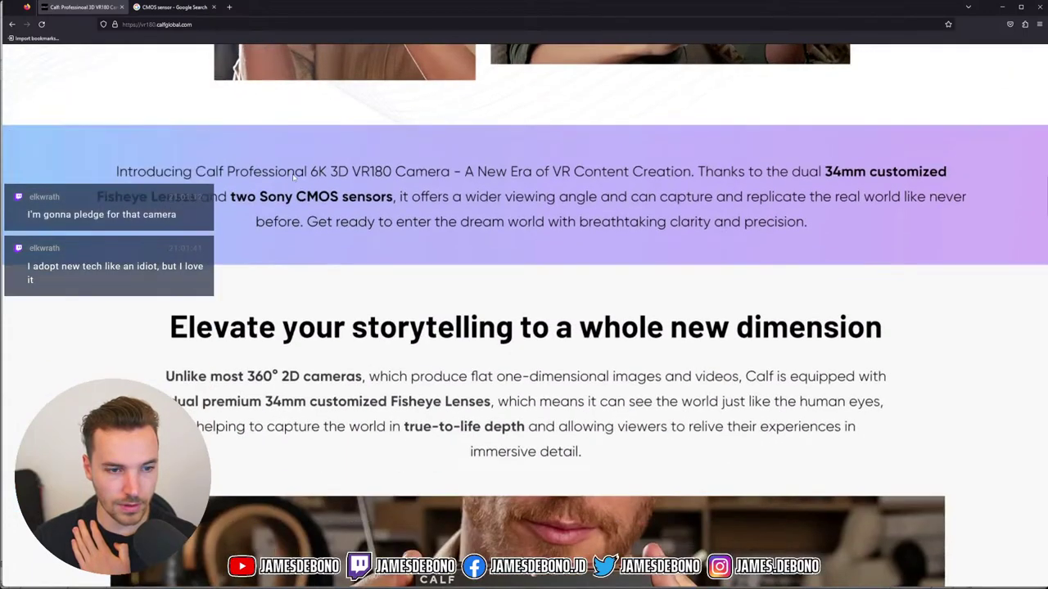
pyautogui.scroll(-2, 293, 176)
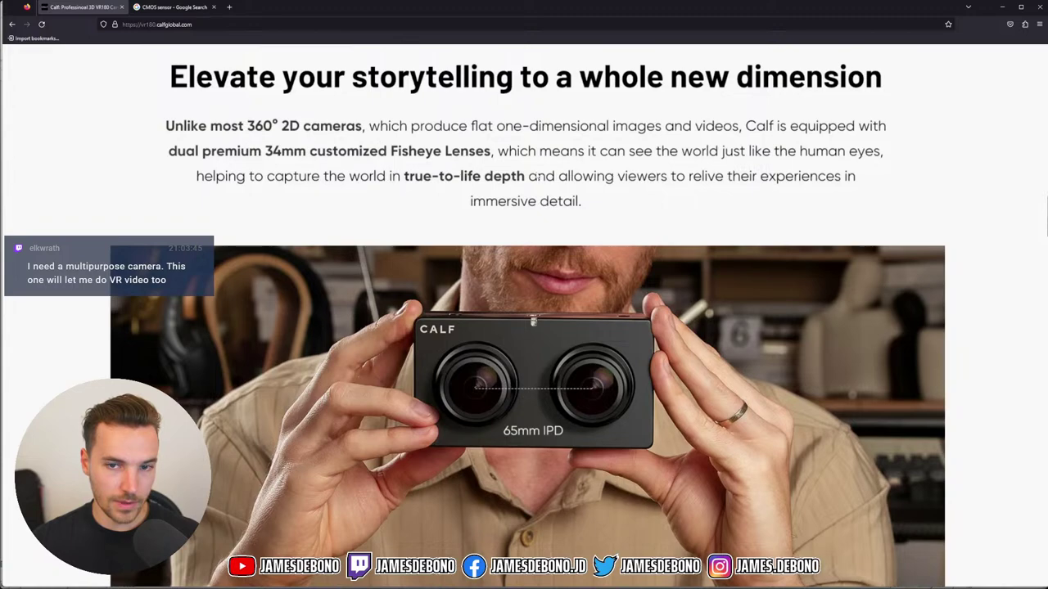
# Examine the side-by-side VR180 sample footage and the section about vivid detail and resolution.
pyautogui.scroll(-3, 580, 177)
pyautogui.scroll(-1, 580, 178)
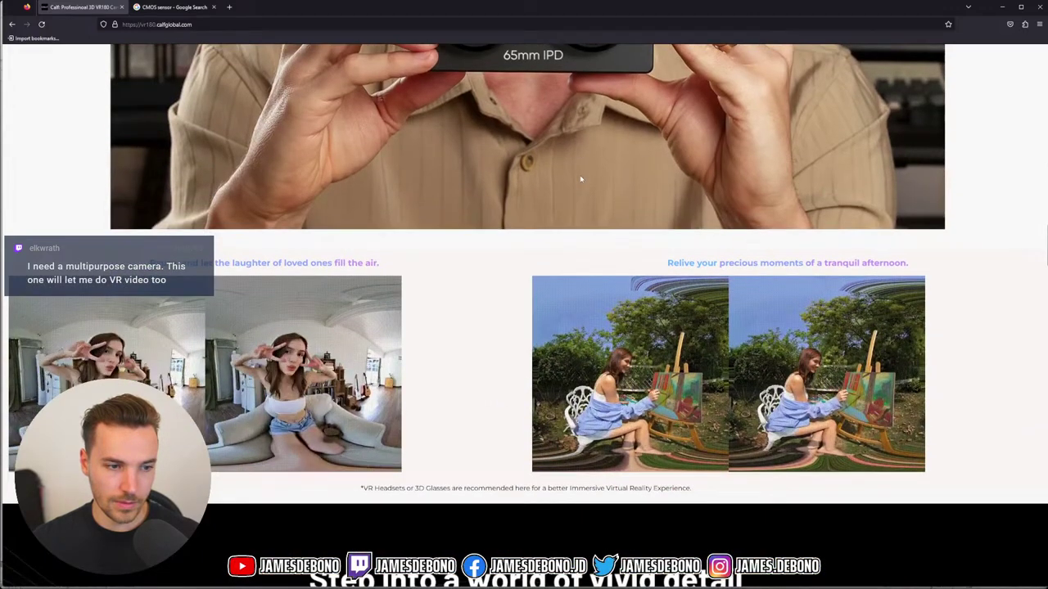
pyautogui.scroll(-1, 579, 179)
pyautogui.scroll(-2, 579, 178)
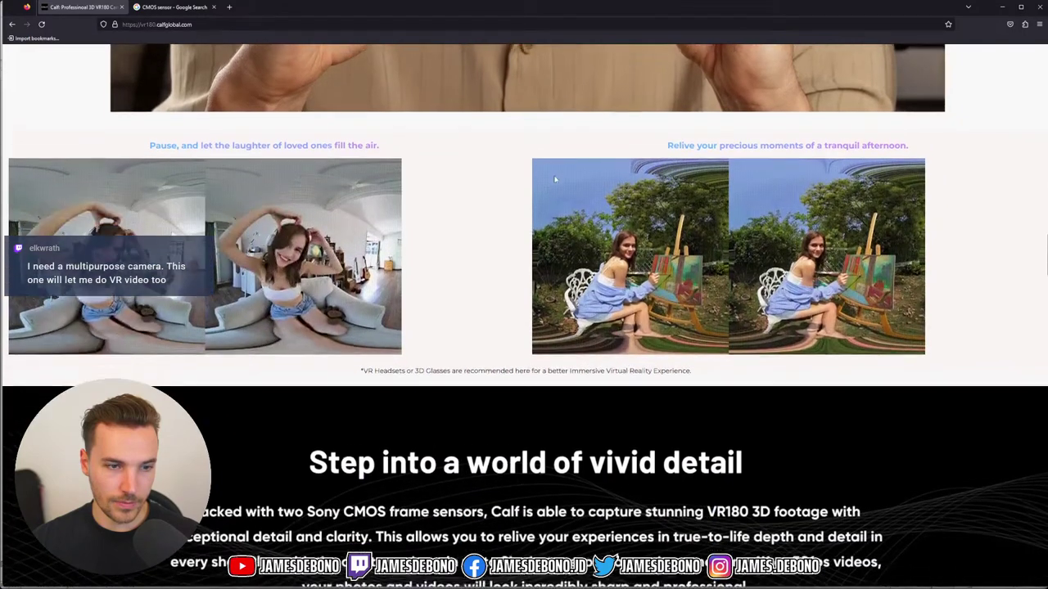
pyautogui.scroll(-2, 518, 176)
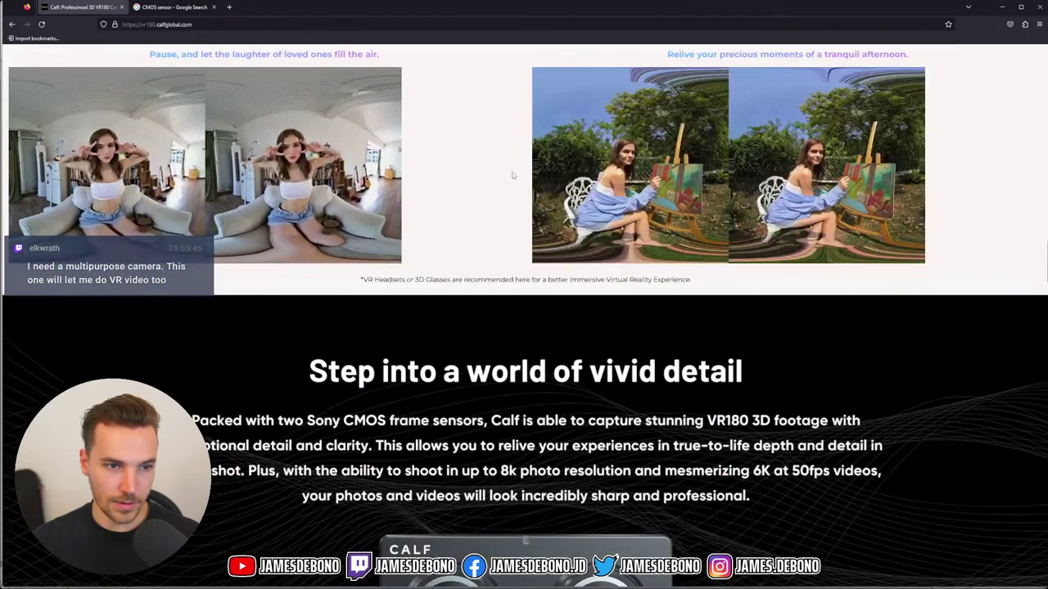
pyautogui.scroll(-6, 470, 207)
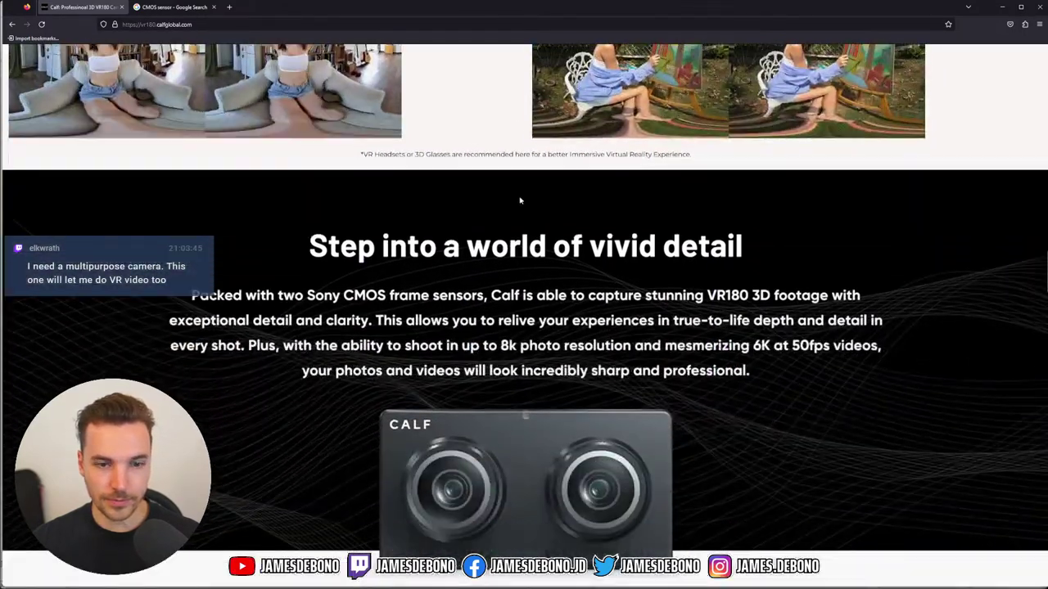
pyautogui.scroll(-6, 681, 229)
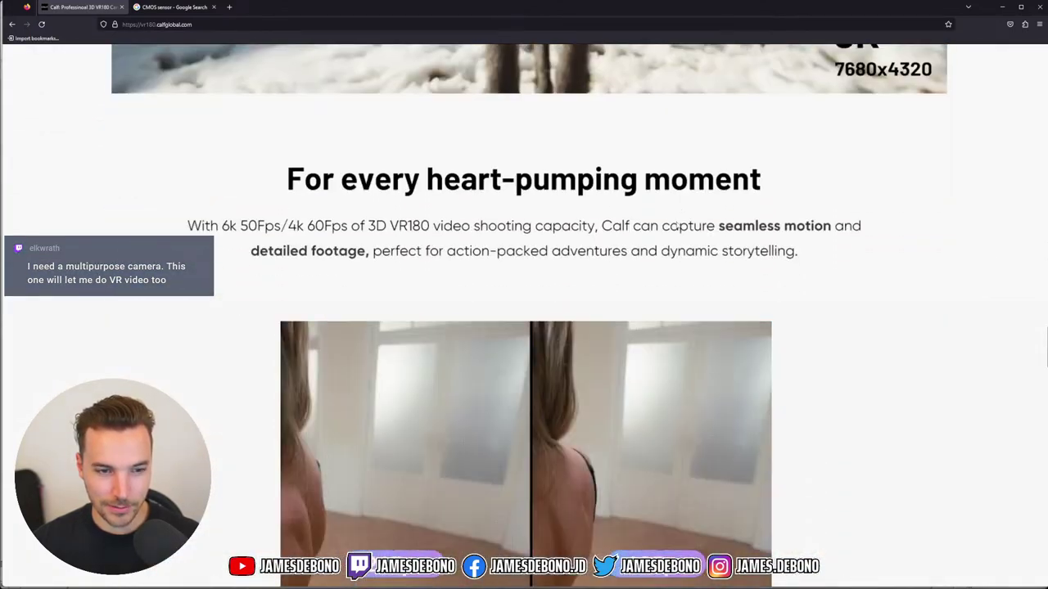
# Read the camera's frame rate, sharing, touchscreen and battery sections through to the Kickstarter sign-up at the end of the page.
pyautogui.scroll(-7, 874, 215)
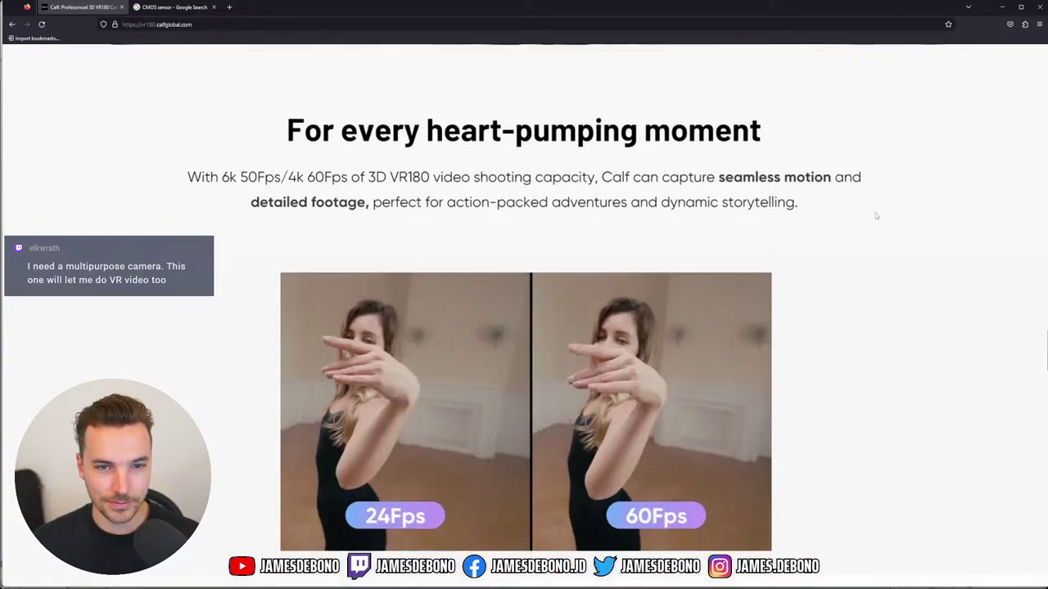
pyautogui.scroll(-2, 879, 215)
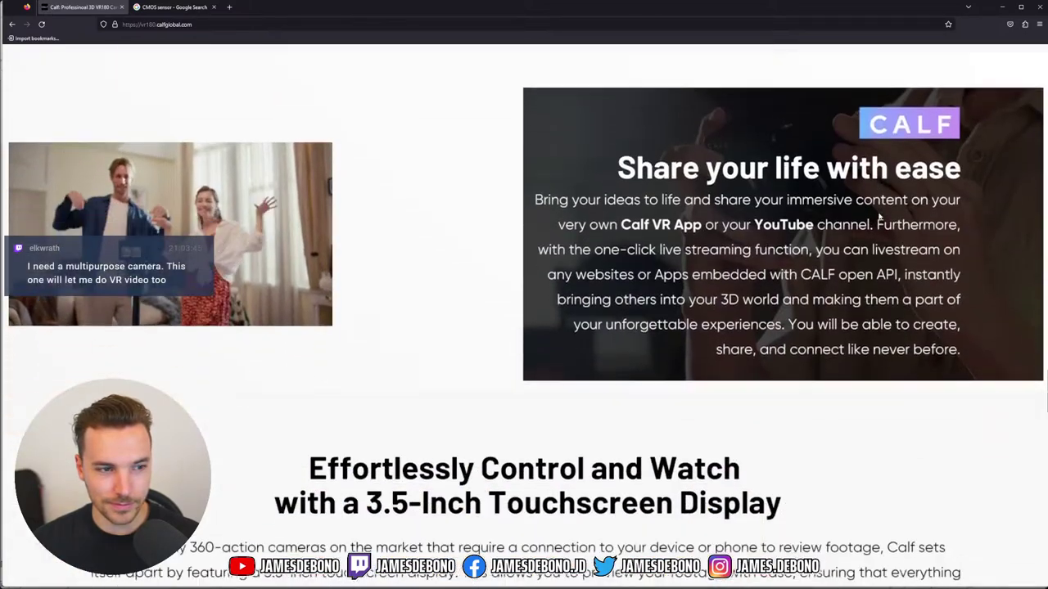
pyautogui.scroll(-3, 879, 216)
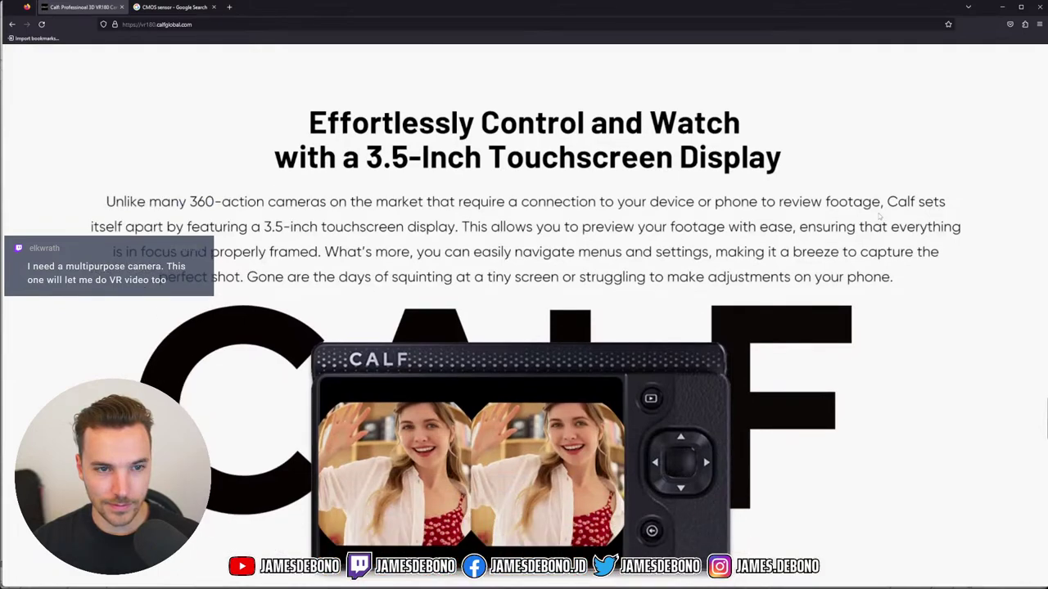
pyautogui.scroll(-1, 879, 215)
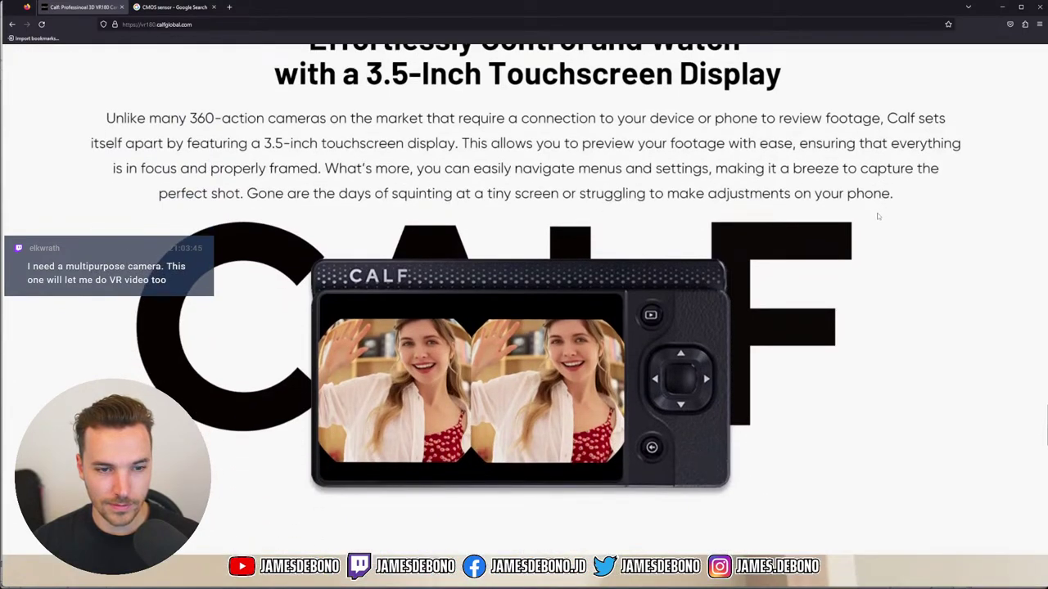
pyautogui.scroll(-7, 878, 216)
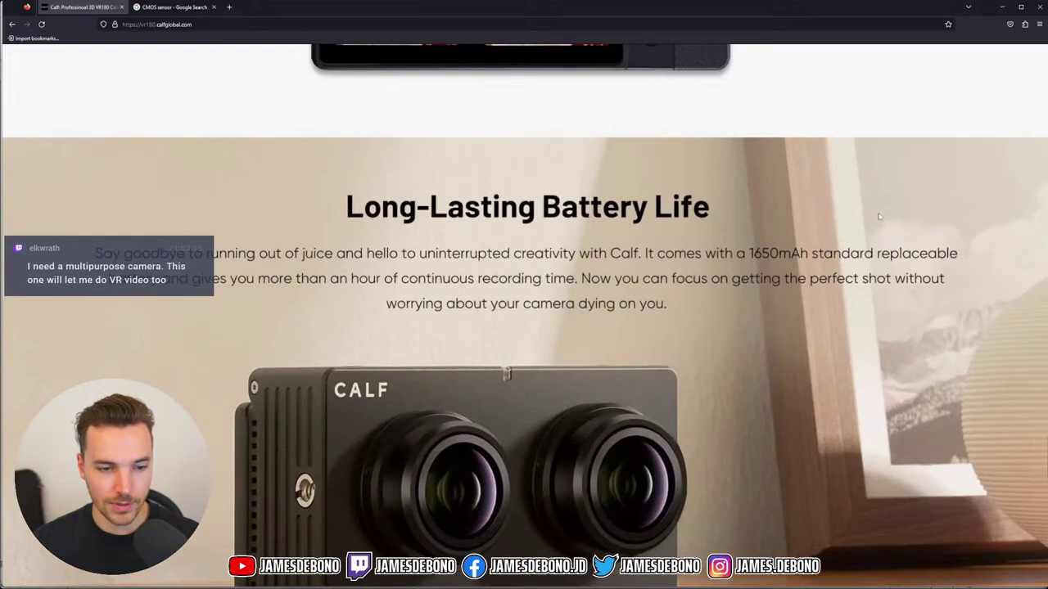
pyautogui.scroll(-5, 878, 216)
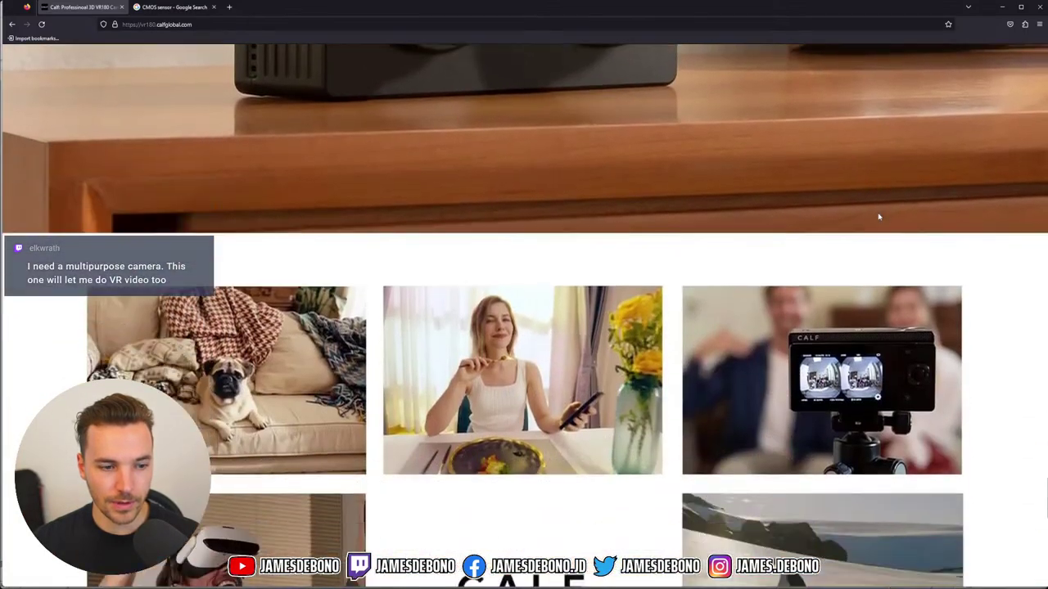
pyautogui.scroll(-8, 879, 216)
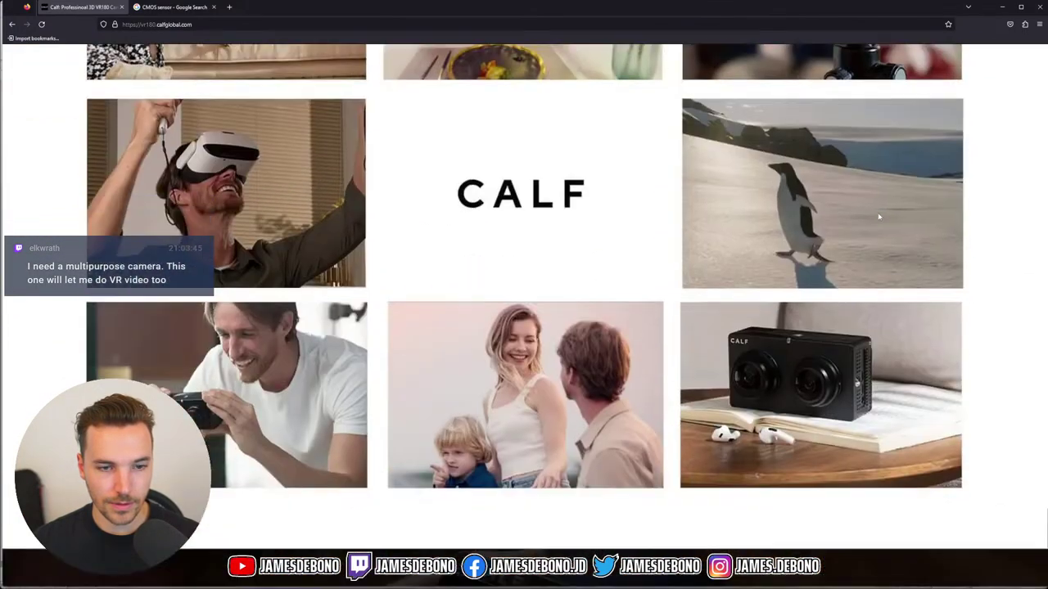
pyautogui.scroll(-2, 879, 216)
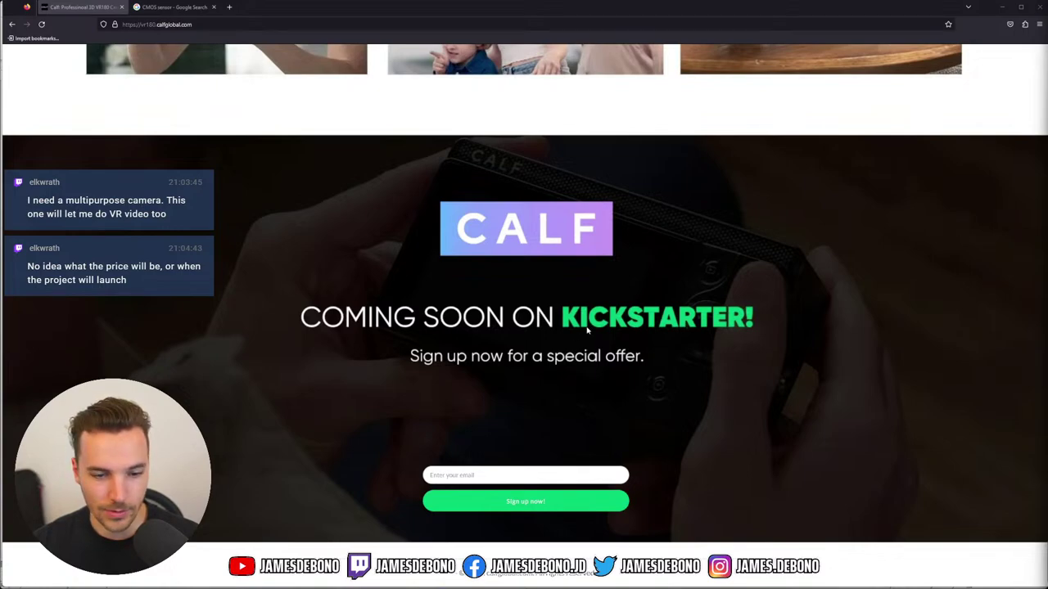
# Review the camera page again from the Kickstarter sign-up back to the promotional video and feature overview.
pyautogui.scroll(15, 587, 330)
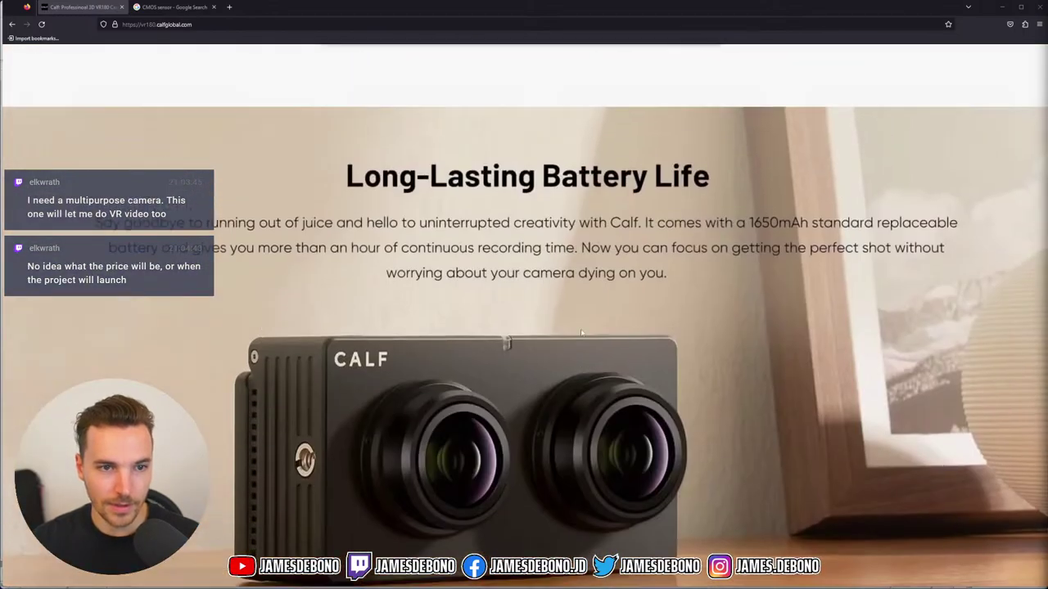
pyautogui.scroll(15, 582, 333)
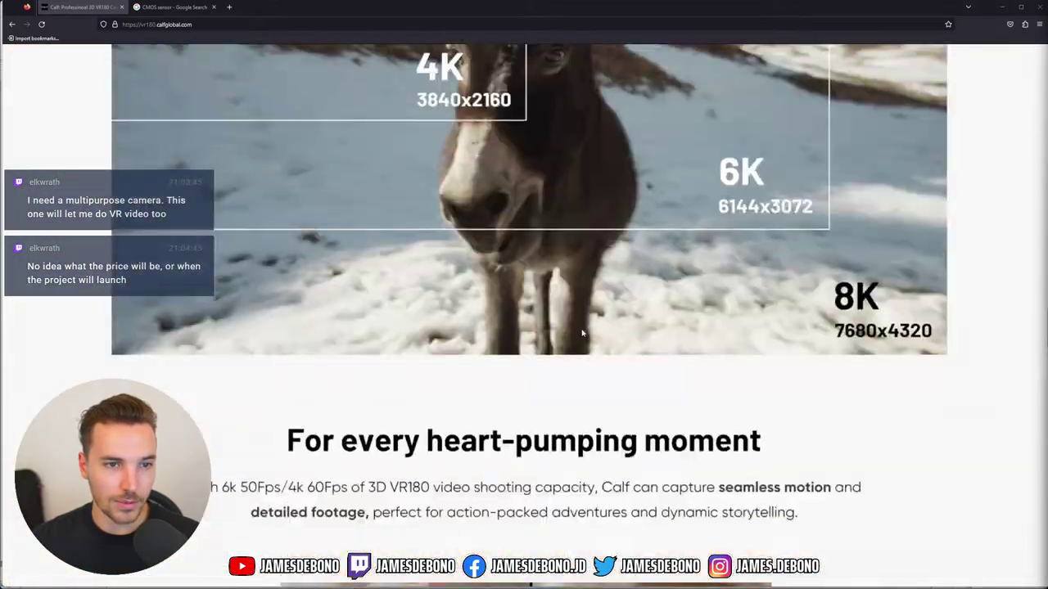
pyautogui.scroll(4, 582, 333)
pyautogui.scroll(-6, 583, 333)
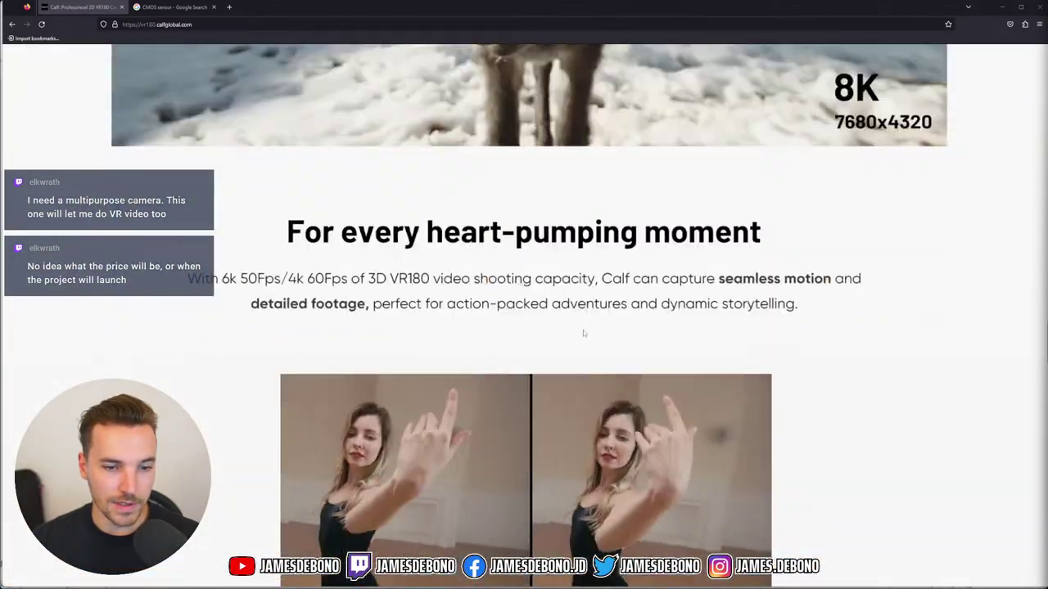
pyautogui.scroll(12, 583, 331)
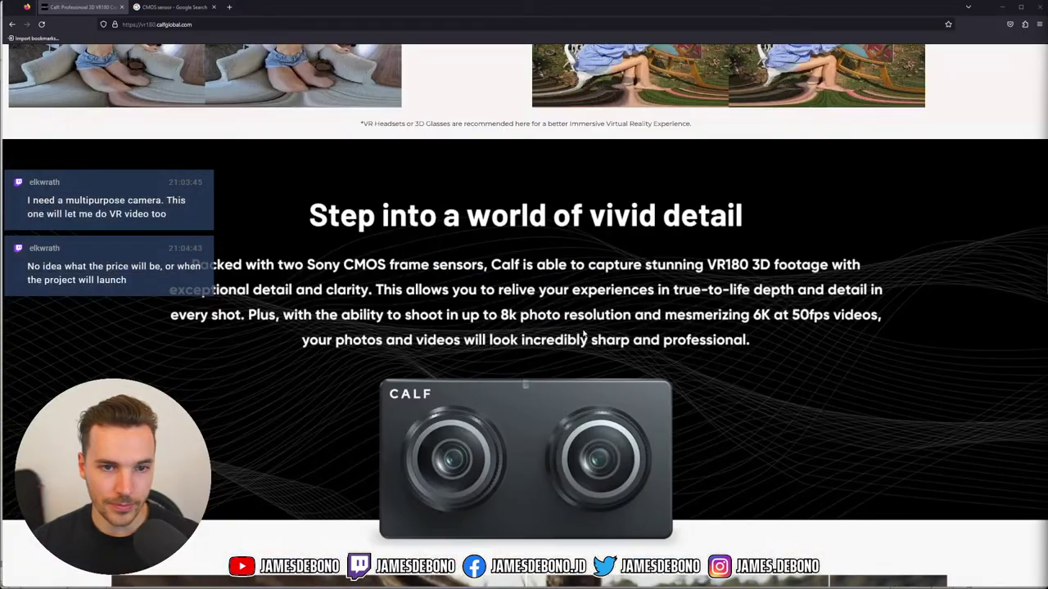
pyautogui.scroll(8, 583, 333)
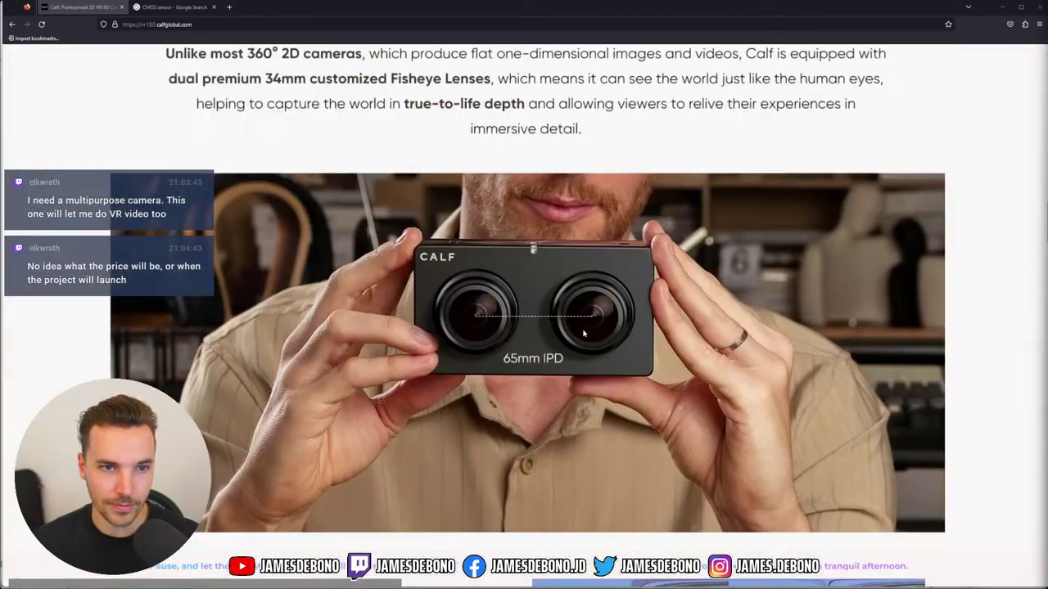
pyautogui.scroll(3, 584, 333)
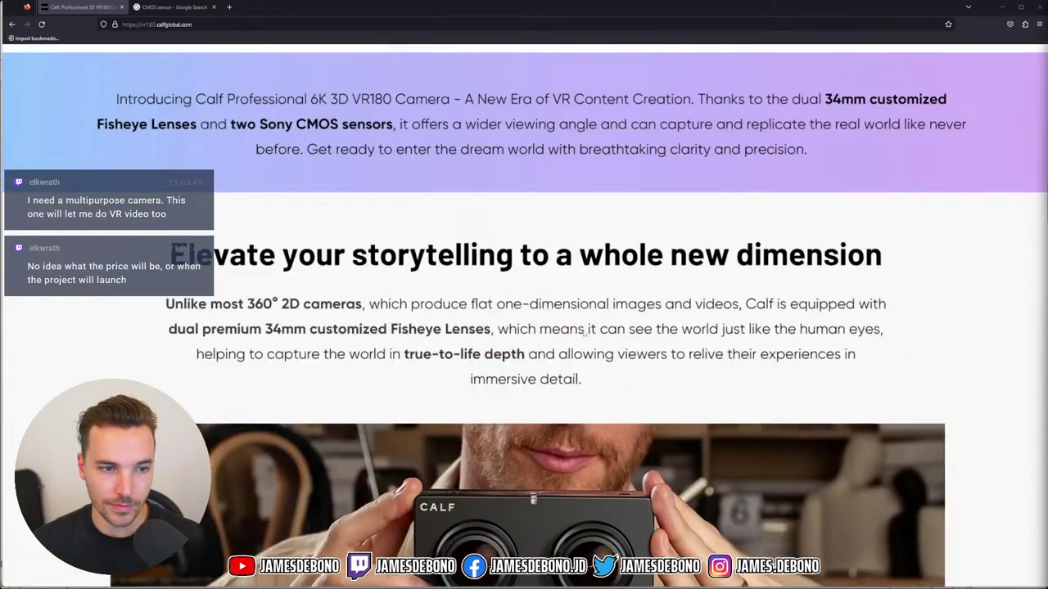
pyautogui.scroll(4, 583, 331)
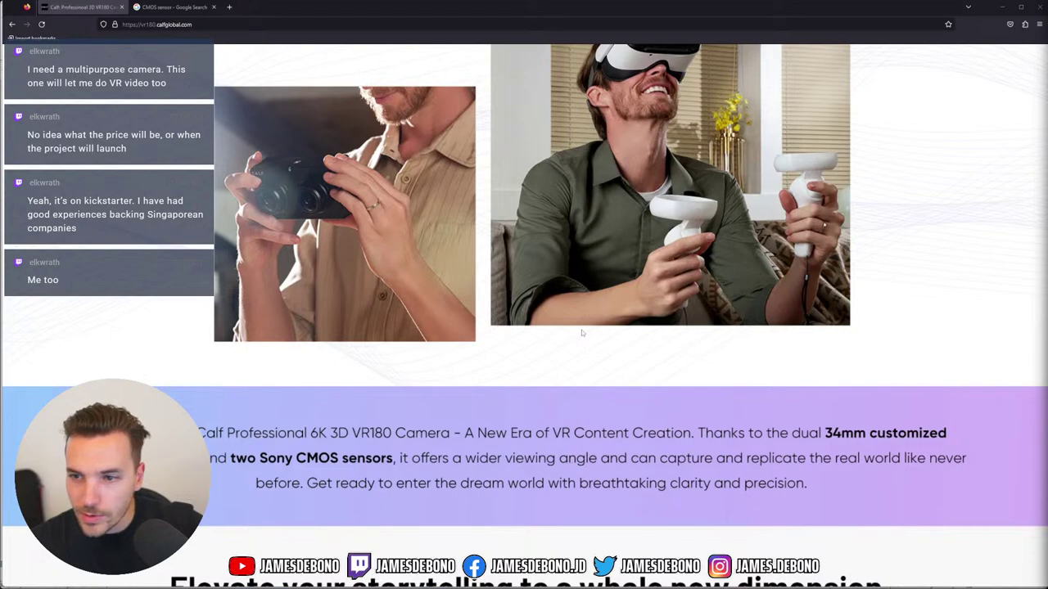
pyautogui.scroll(6, 582, 333)
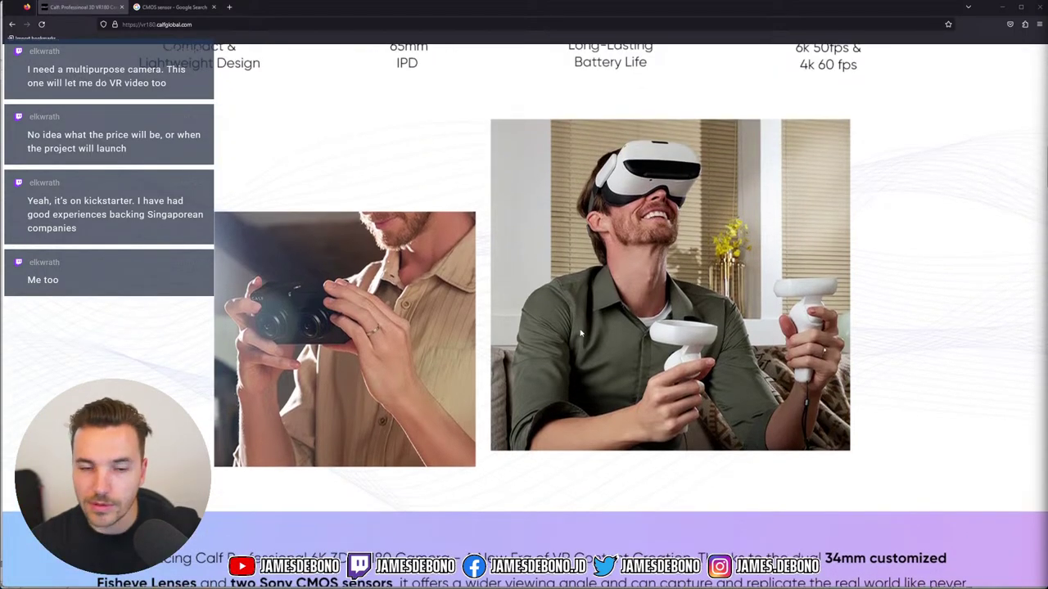
pyautogui.scroll(8, 577, 329)
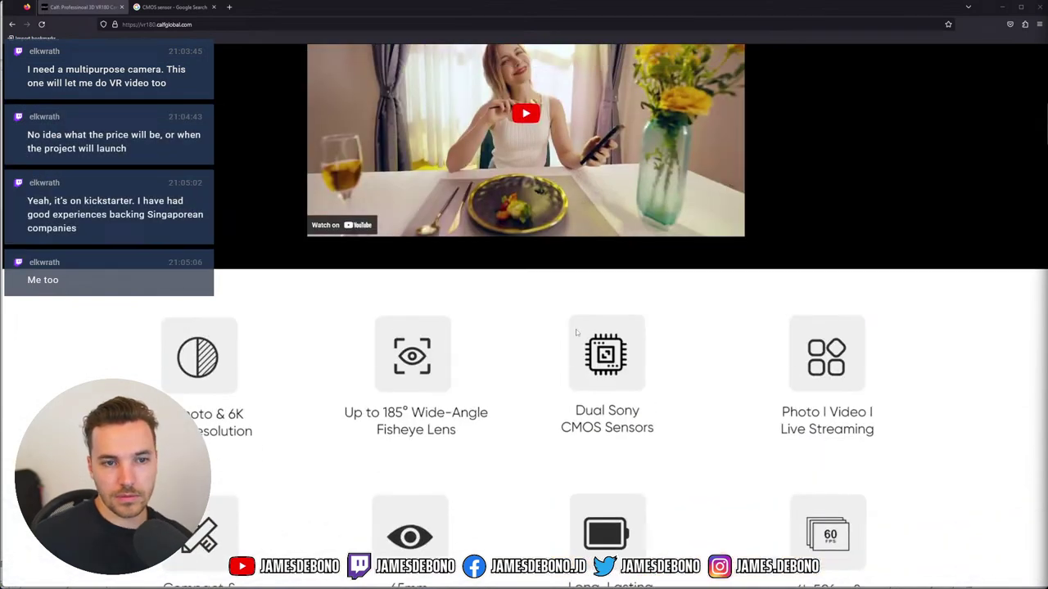
# Switch from the browser back to the SOLIDWORKS assembly and collapse the Raspberry Pi and 0.1_LDM-SK entries in the component tree.
pyautogui.scroll(3, 571, 331)
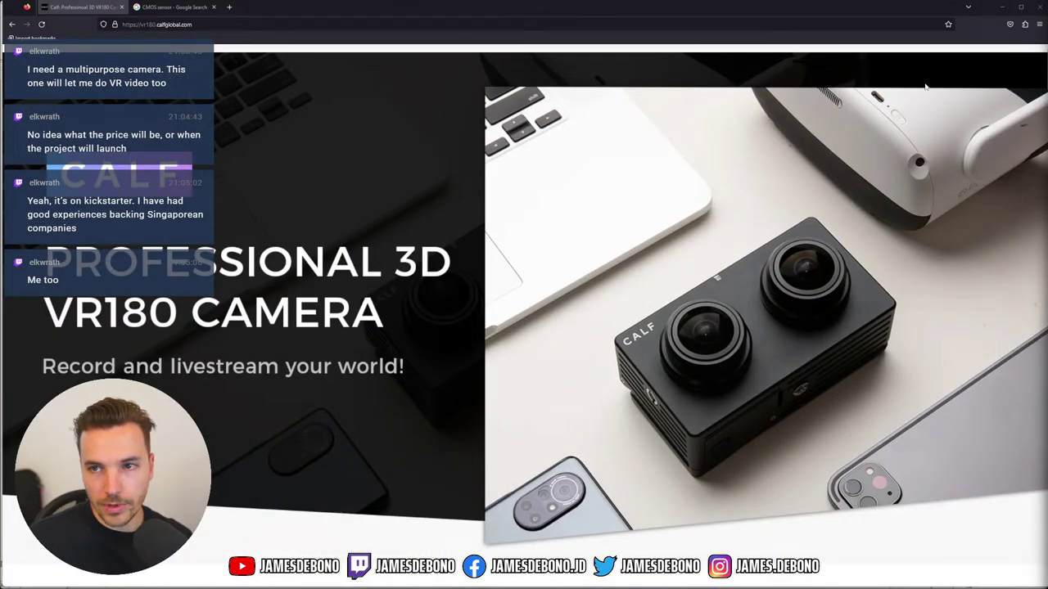
pyautogui.click(1001, 10)
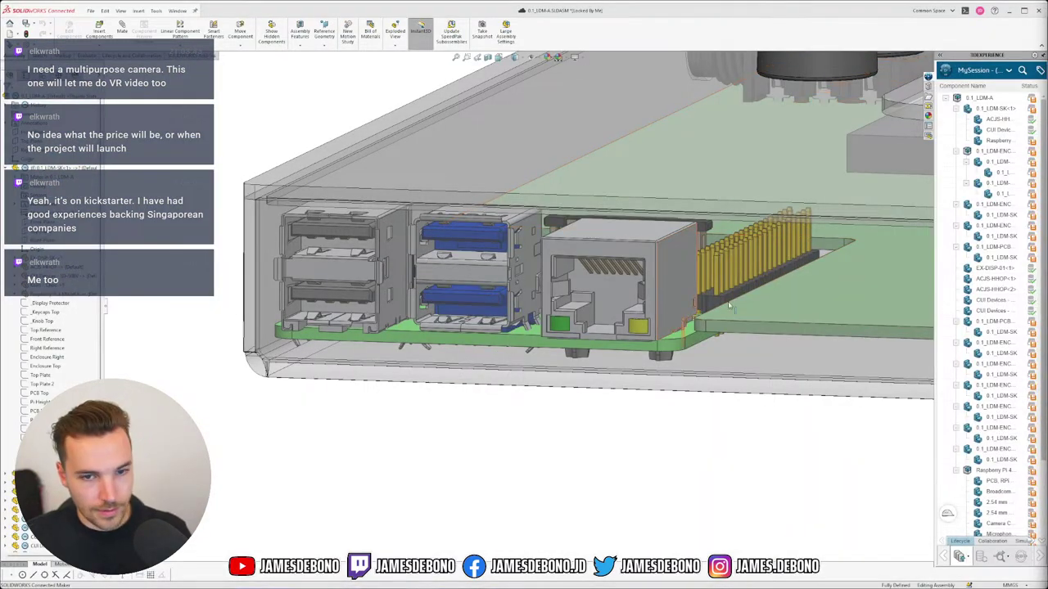
pyautogui.moveTo(631, 343); pyautogui.dragTo(666, 306, button='middle')
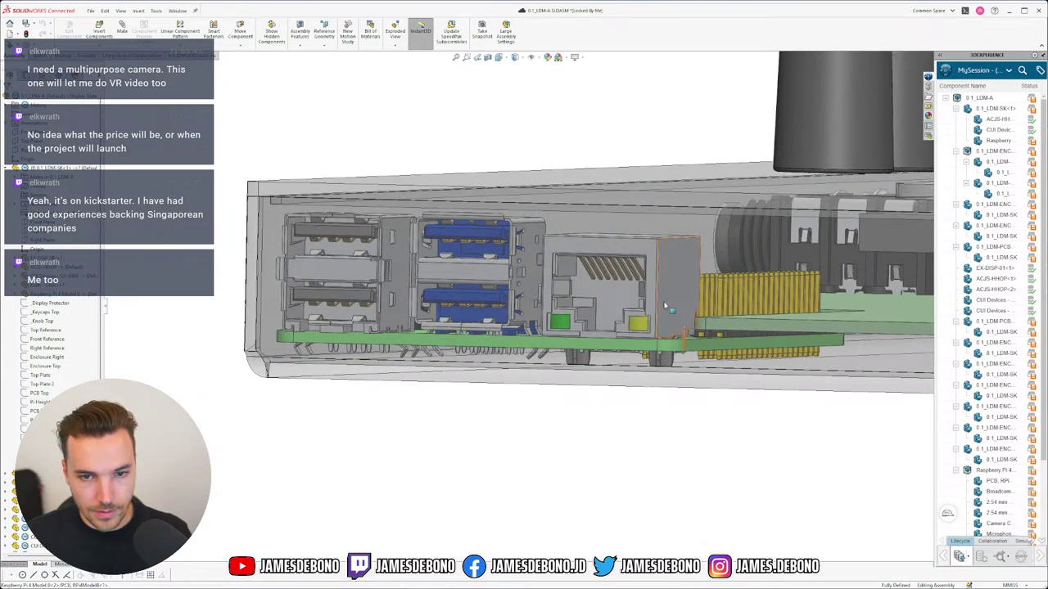
pyautogui.click(667, 304)
pyautogui.click(217, 423)
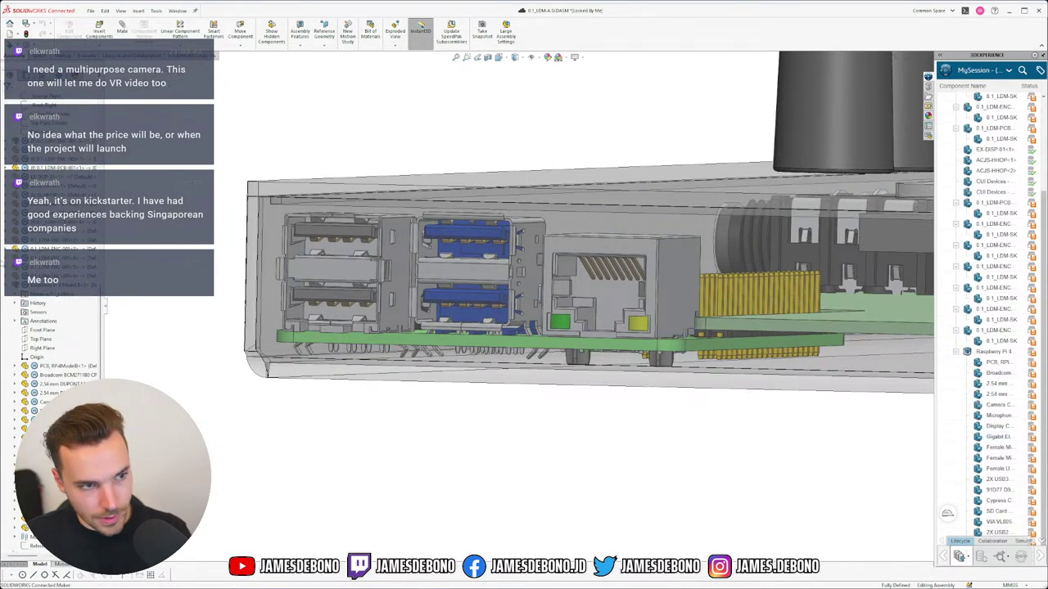
pyautogui.click(5, 285)
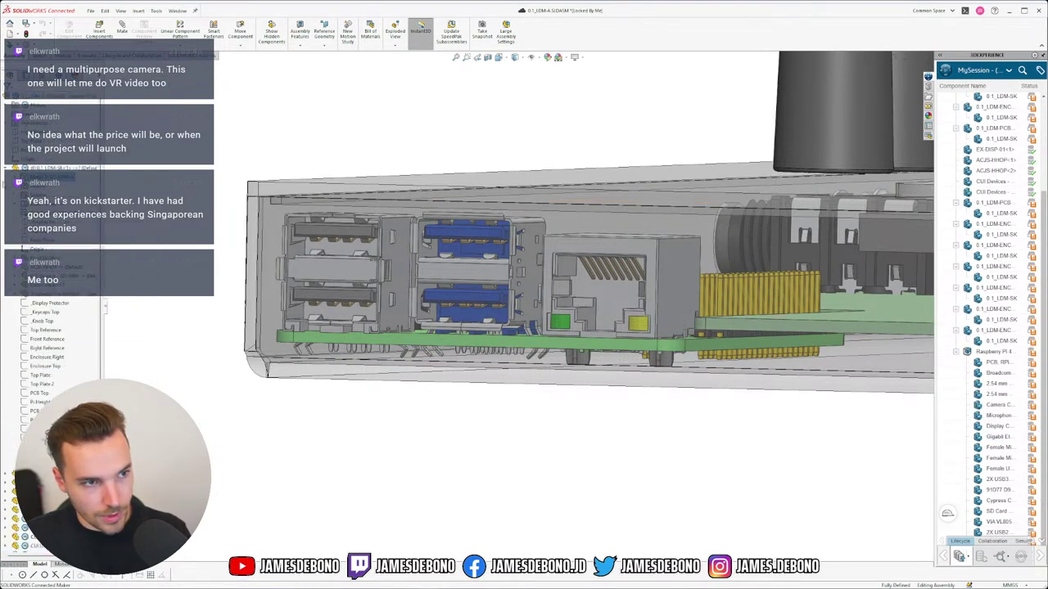
pyautogui.click(6, 168)
# Turn off the transparency of the enclosure's two stacked top plates so they display as solid.
pyautogui.scroll(3, 270, 288)
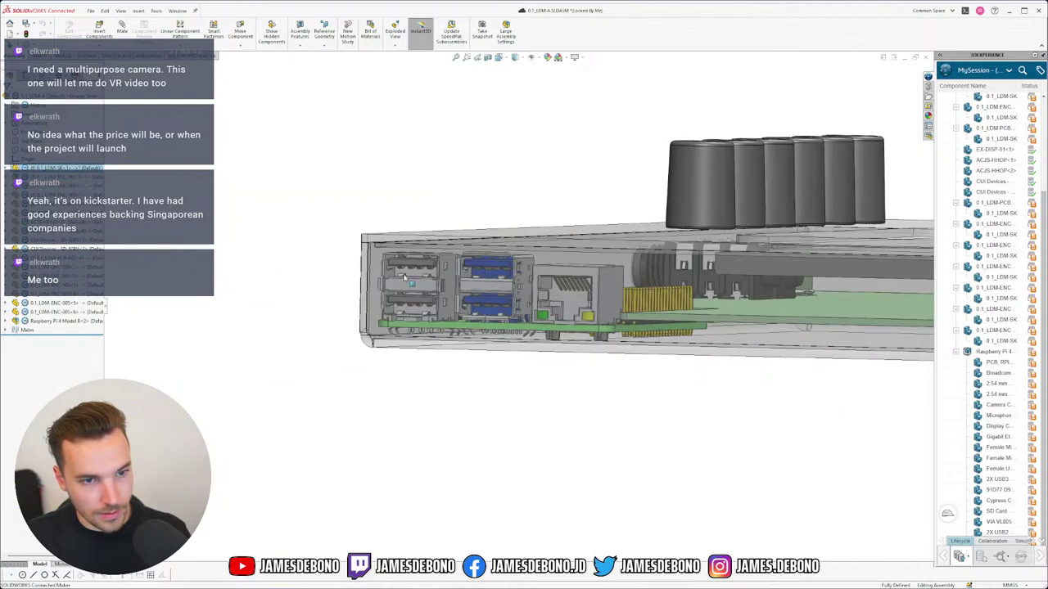
pyautogui.moveTo(409, 282); pyautogui.dragTo(394, 289, button='middle')
pyautogui.click(478, 233)
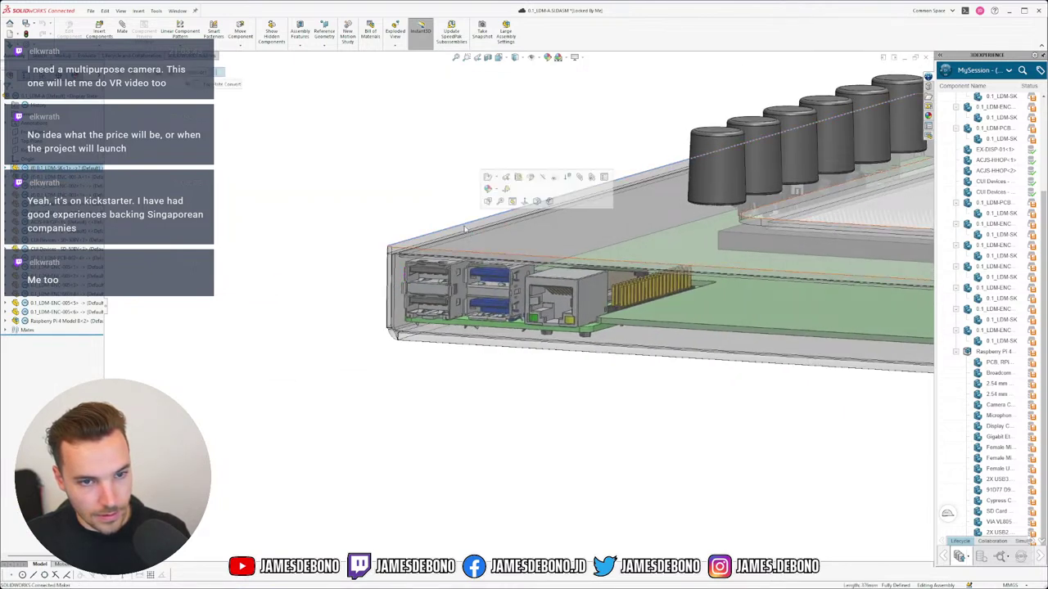
pyautogui.click(554, 179)
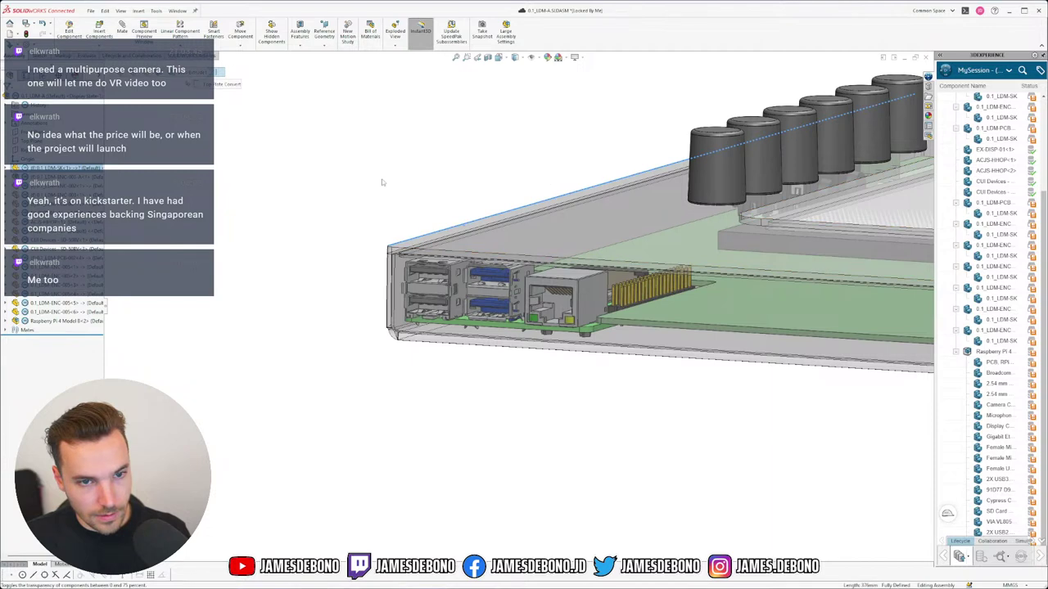
pyautogui.click(404, 215)
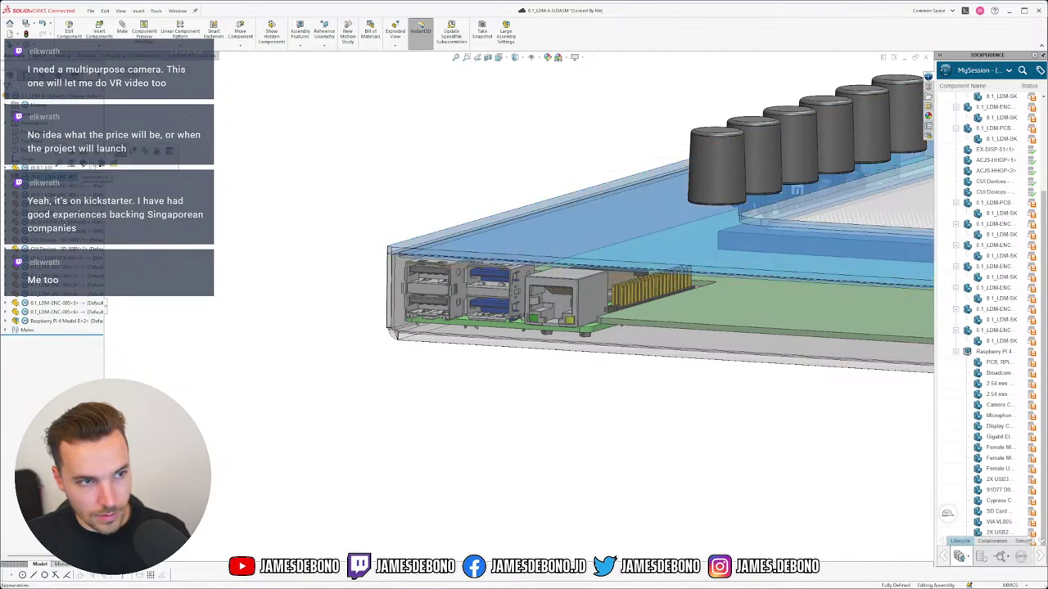
pyautogui.click(110, 152)
pyautogui.click(223, 201)
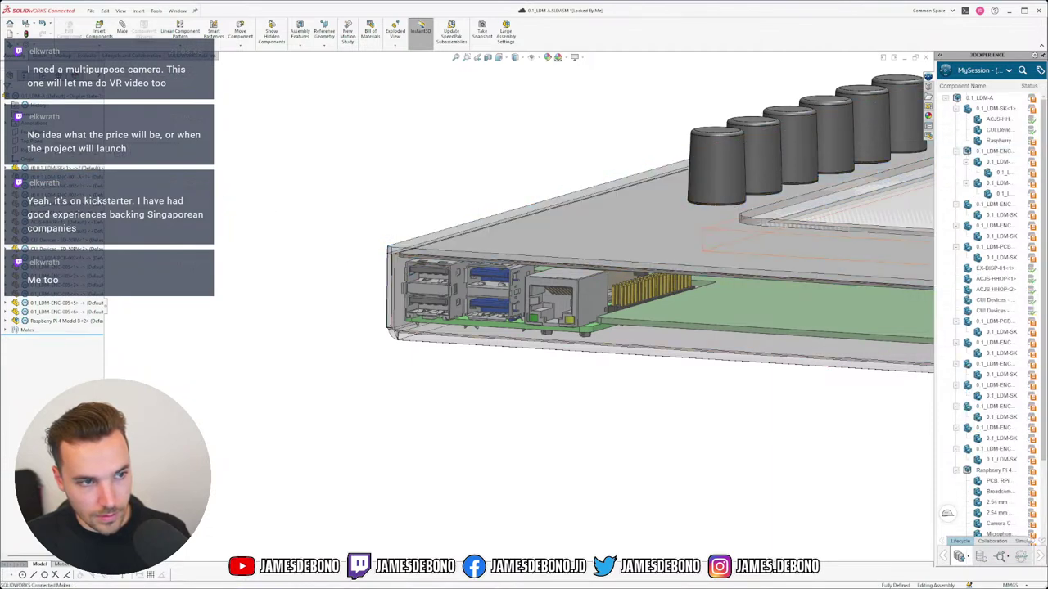
pyautogui.click(424, 246)
pyautogui.click(511, 191)
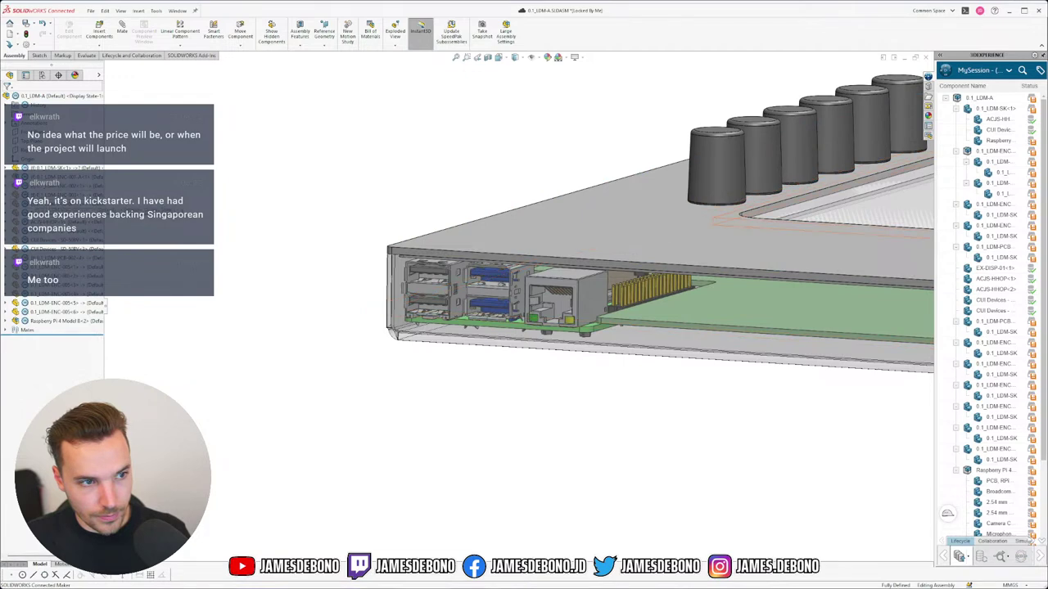
# Turn off the transparency of the enclosure base 0.1_LDM-ENC-002.
pyautogui.click(849, 187)
pyautogui.click(65, 186)
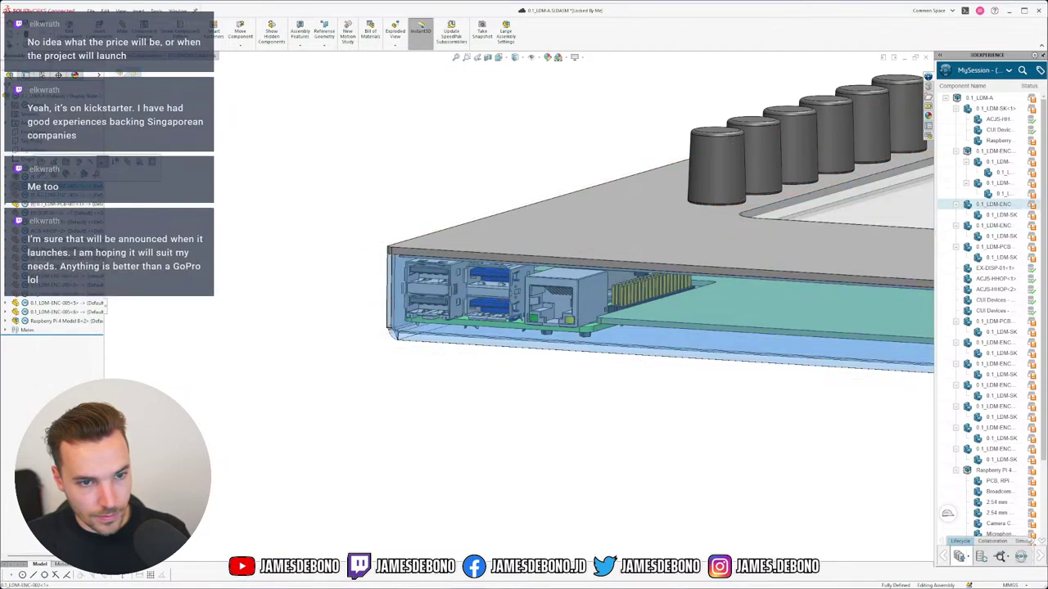
pyautogui.click(112, 166)
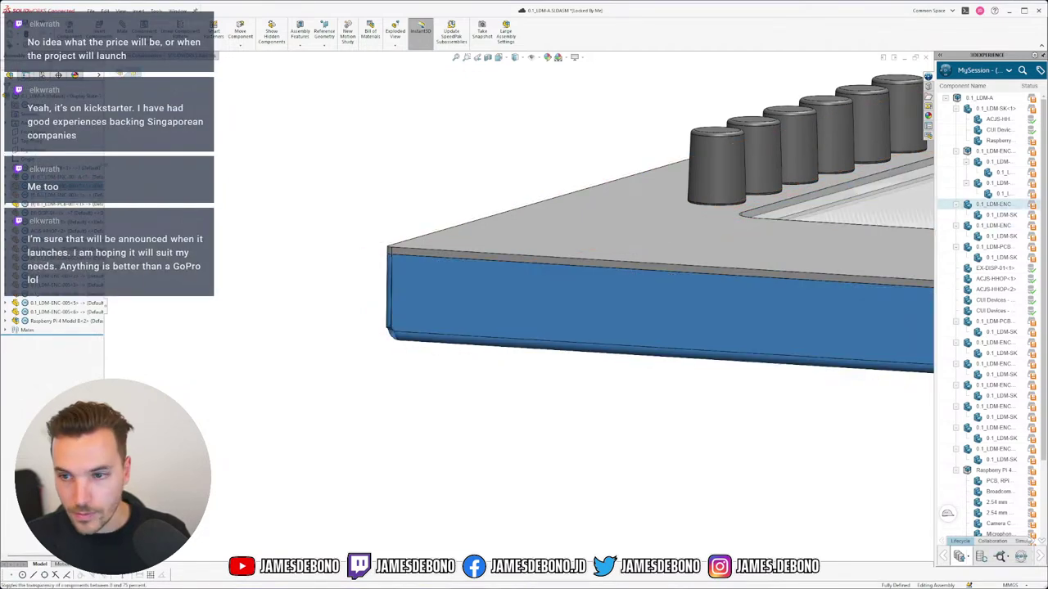
pyautogui.click(310, 205)
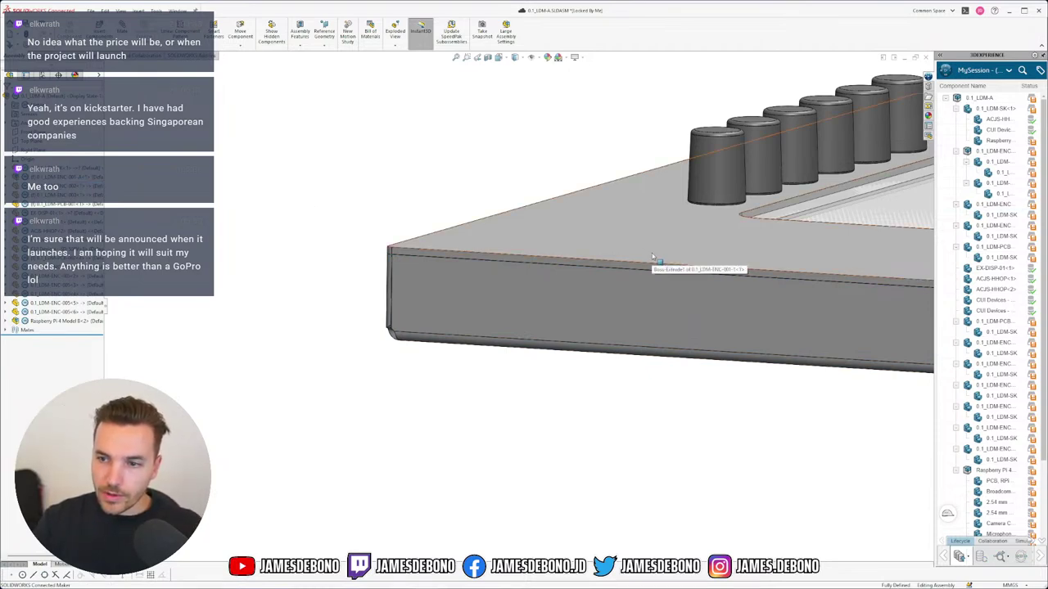
# Save the 0.1_LDM-A assembly together with all its modified referenced models.
pyautogui.click(597, 299)
pyautogui.moveTo(597, 299); pyautogui.dragTo(676, 319, button='middle')
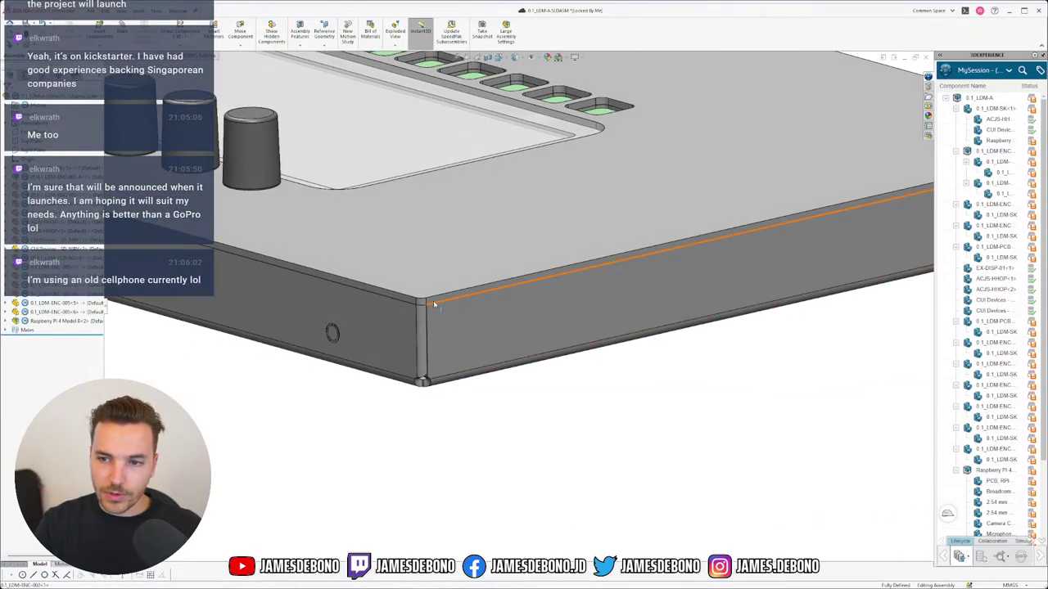
pyautogui.scroll(5, 402, 302)
pyautogui.scroll(-2, 445, 286)
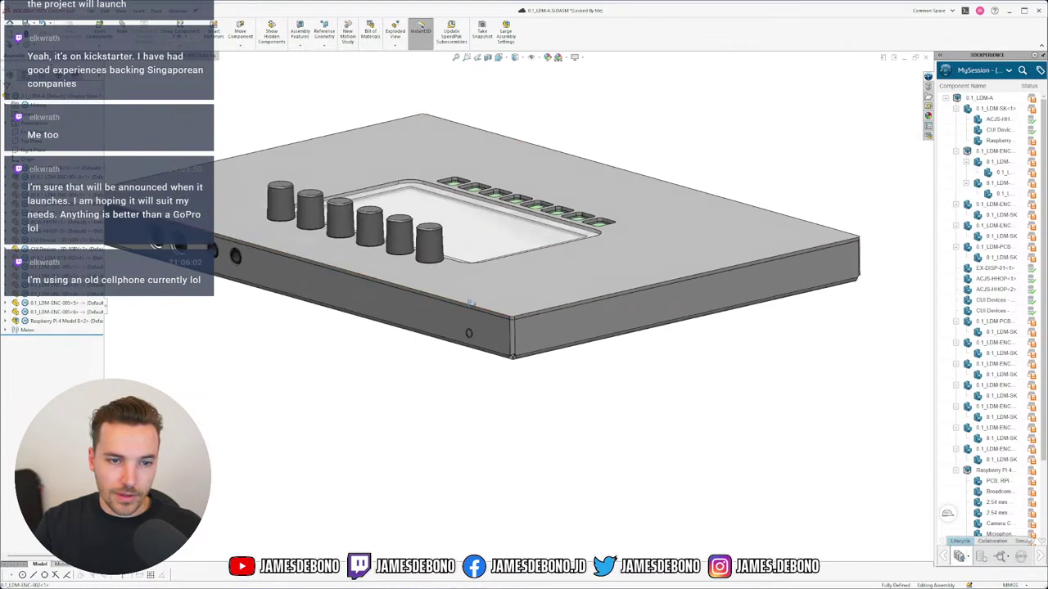
pyautogui.moveTo(470, 303)
pyautogui.mouseDown(button='middle')
pyautogui.moveTo(470, 290)
pyautogui.moveTo(463, 301)
pyautogui.mouseUp(button='middle')
pyautogui.scroll(2, 398, 205)
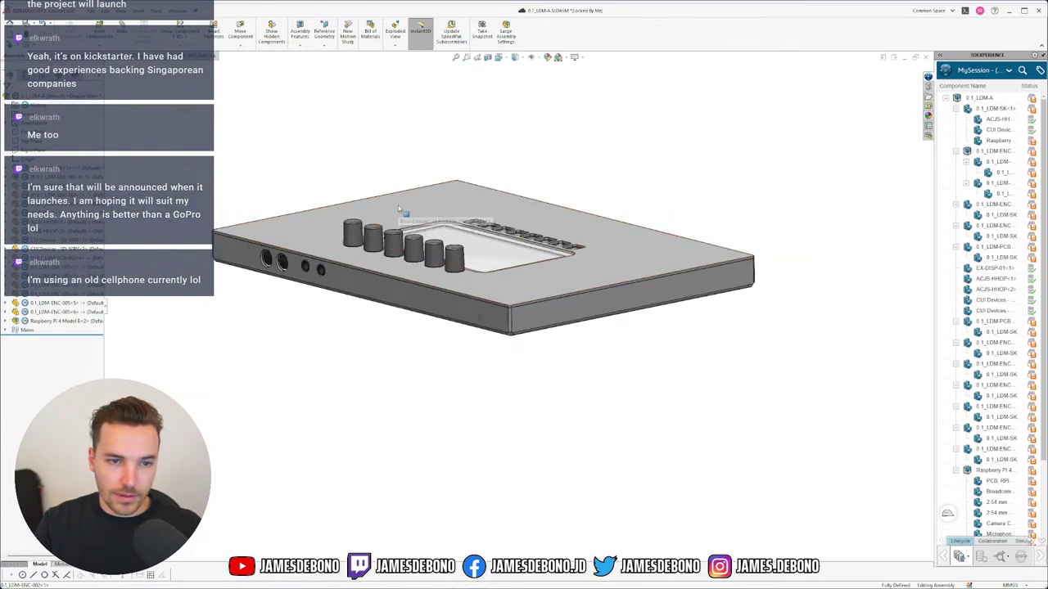
pyautogui.scroll(-2, 398, 206)
pyautogui.moveTo(512, 272); pyautogui.dragTo(545, 297, button='middle')
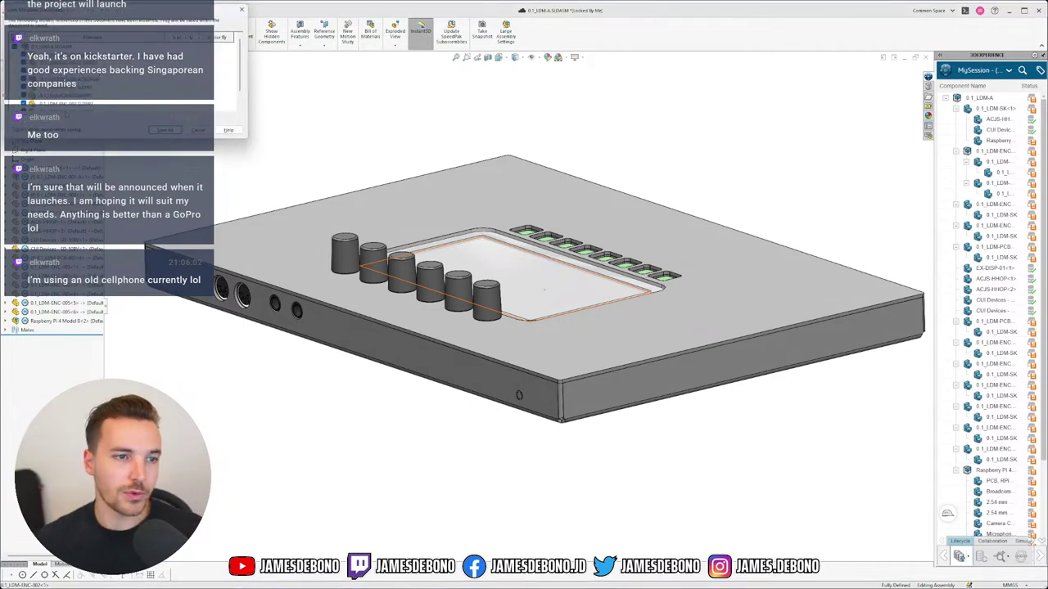
pyautogui.click(166, 132)
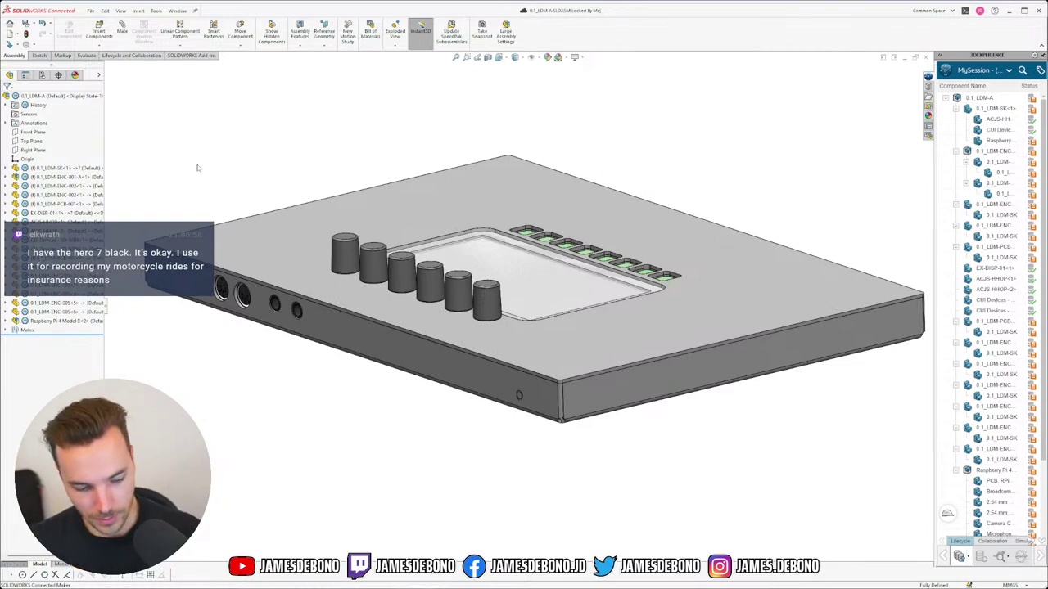
# Switch to the 0.1_LDM-SK part and show its Pi Height and Enclosure Right sketches.
pyautogui.moveTo(647, 414); pyautogui.dragTo(645, 418, button='middle')
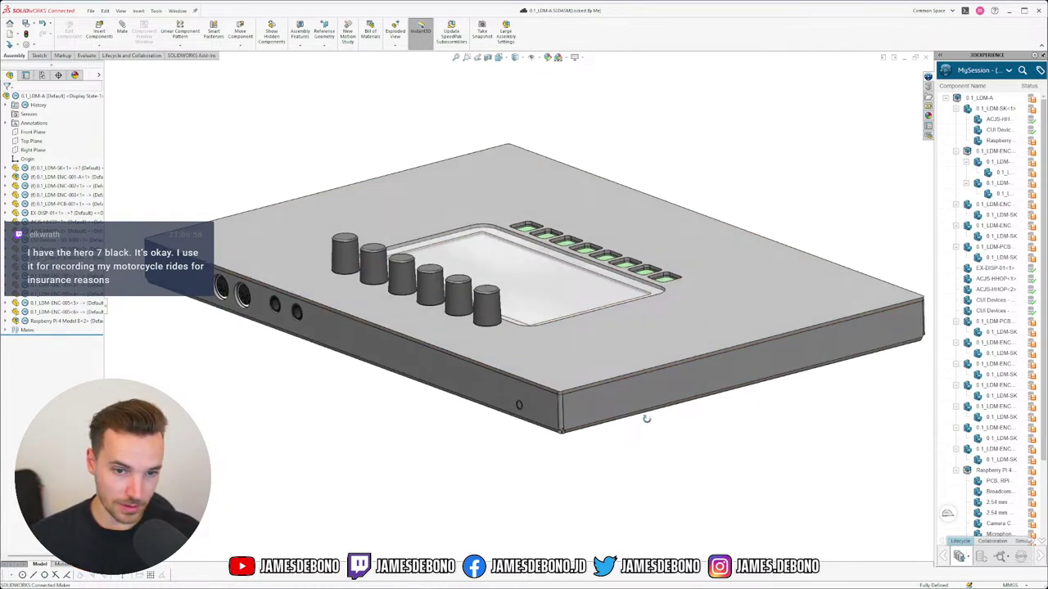
pyautogui.click(177, 10)
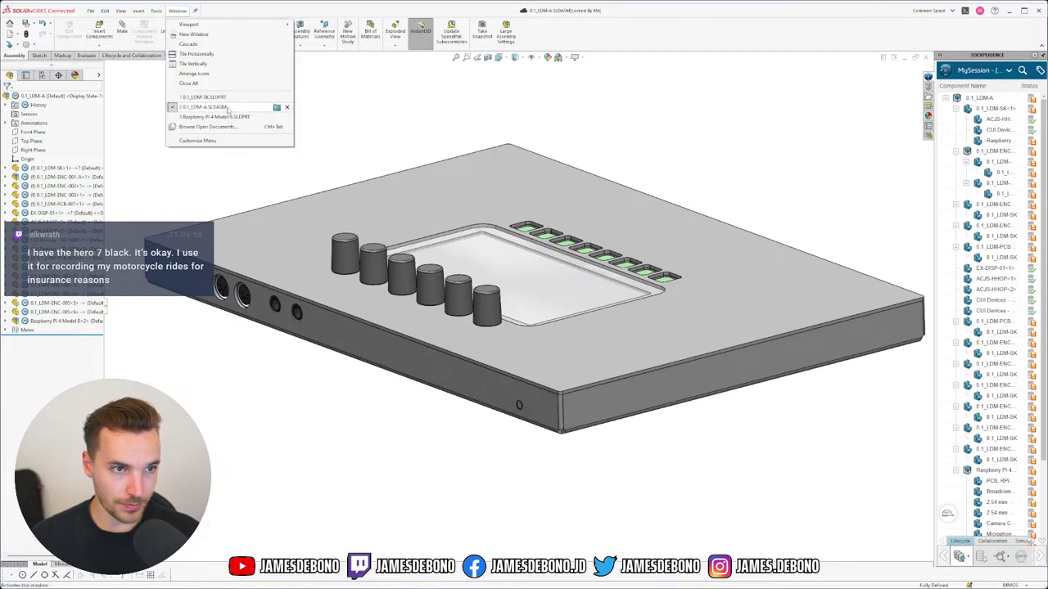
pyautogui.click(219, 98)
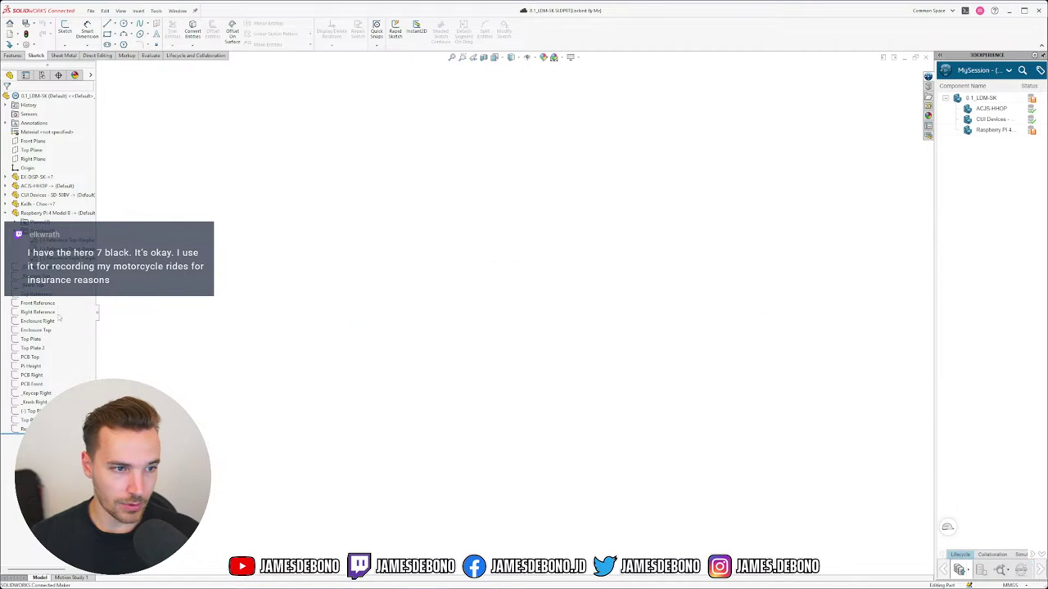
pyautogui.click(31, 366)
pyautogui.click(40, 354)
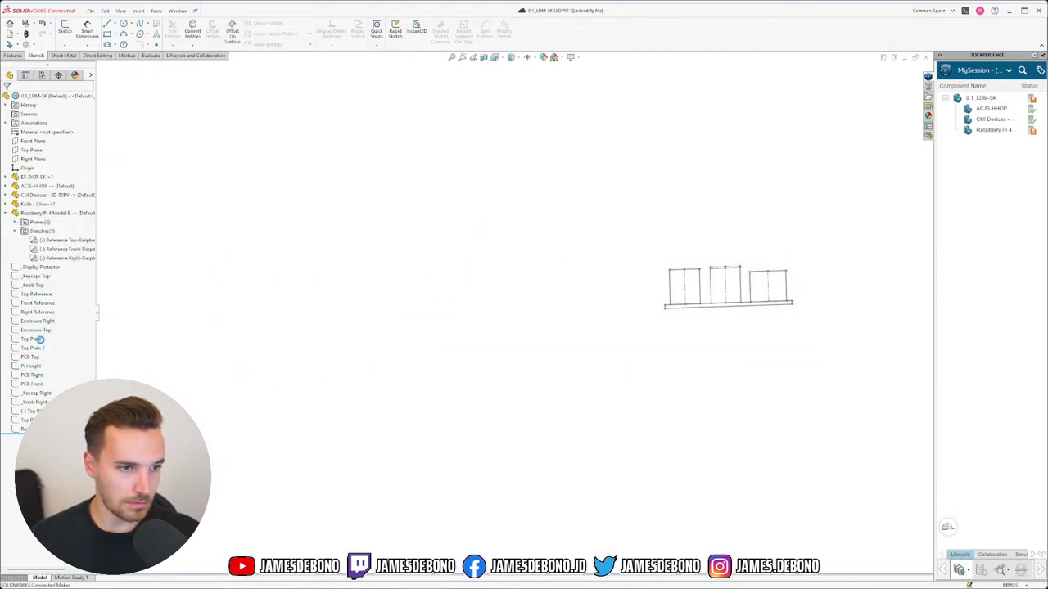
pyautogui.click(41, 322)
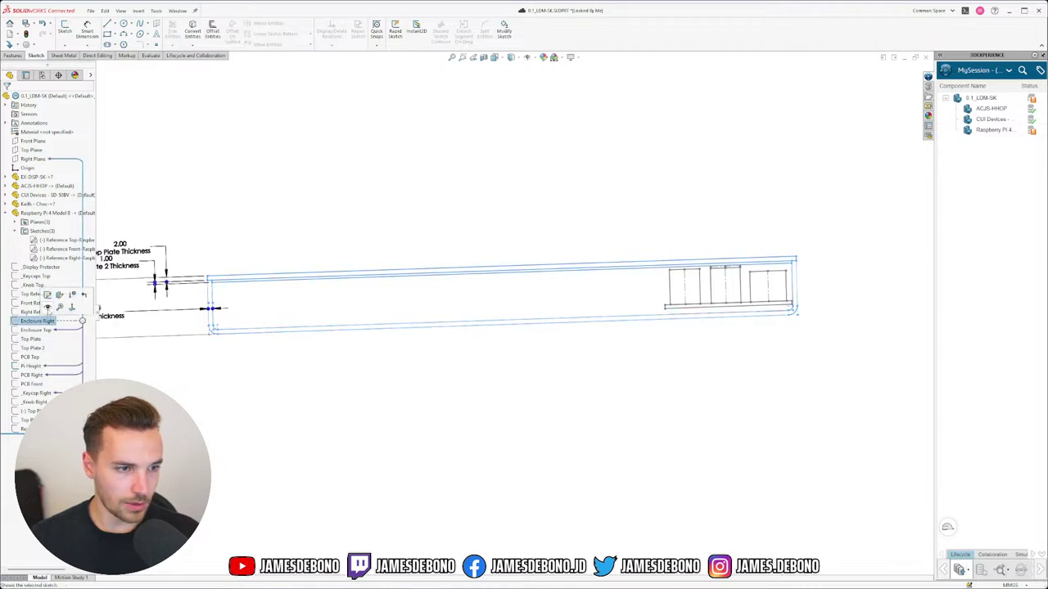
pyautogui.click(44, 309)
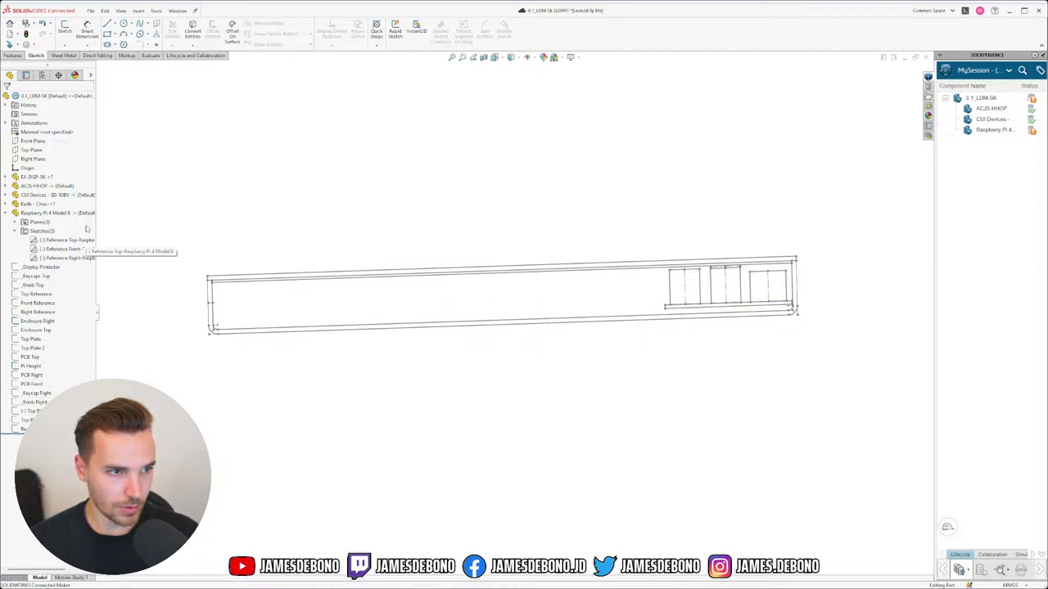
# Start a new sketch on the Right Plane of the skeleton part.
pyautogui.click(33, 159)
pyautogui.click(50, 145)
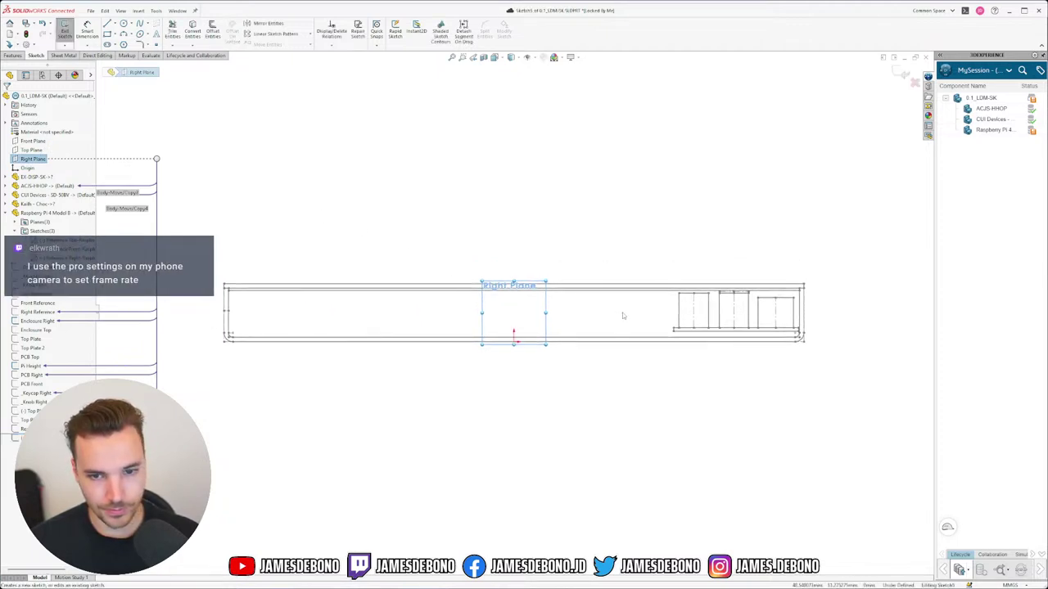
pyautogui.click(740, 363)
pyautogui.scroll(5, 599, 260)
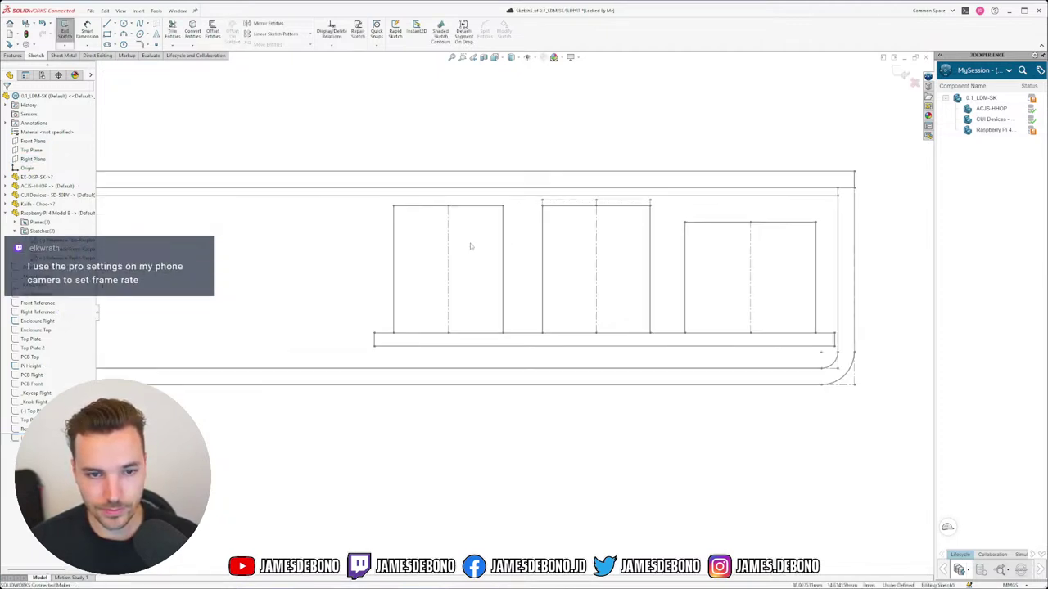
# Trace the three Raspberry Pi port outlines above the board with corner rectangles snapped to the reference corners, and close the sketch.
pyautogui.click(108, 35)
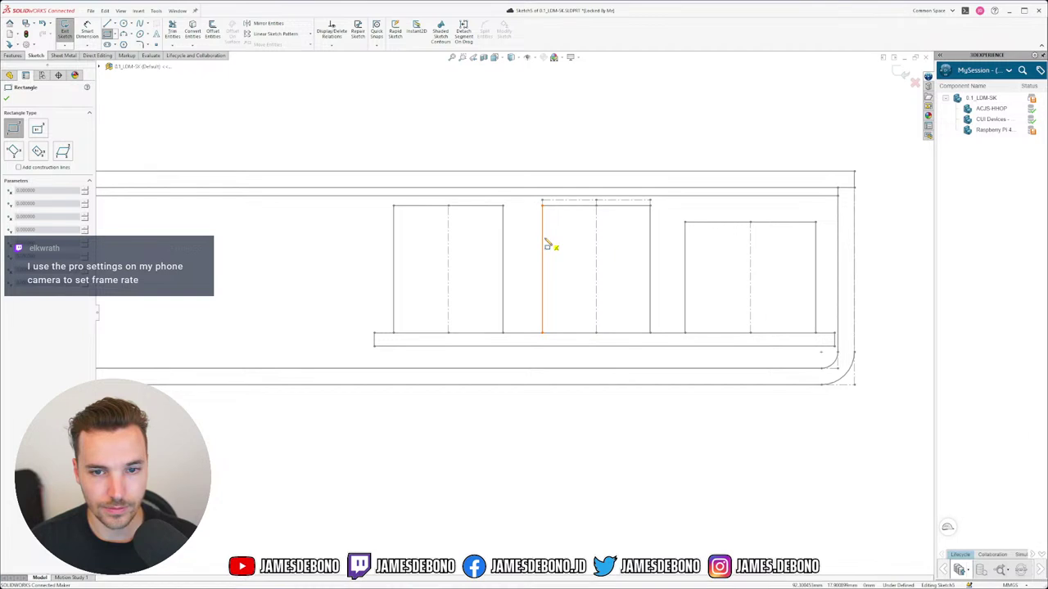
pyautogui.scroll(5, 547, 244)
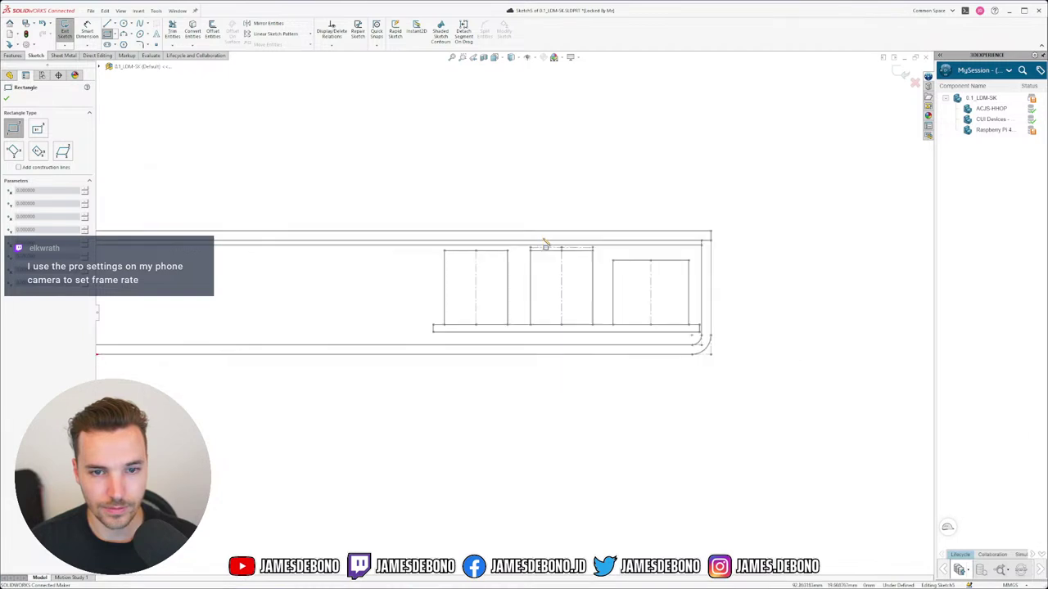
pyautogui.scroll(2, 509, 301)
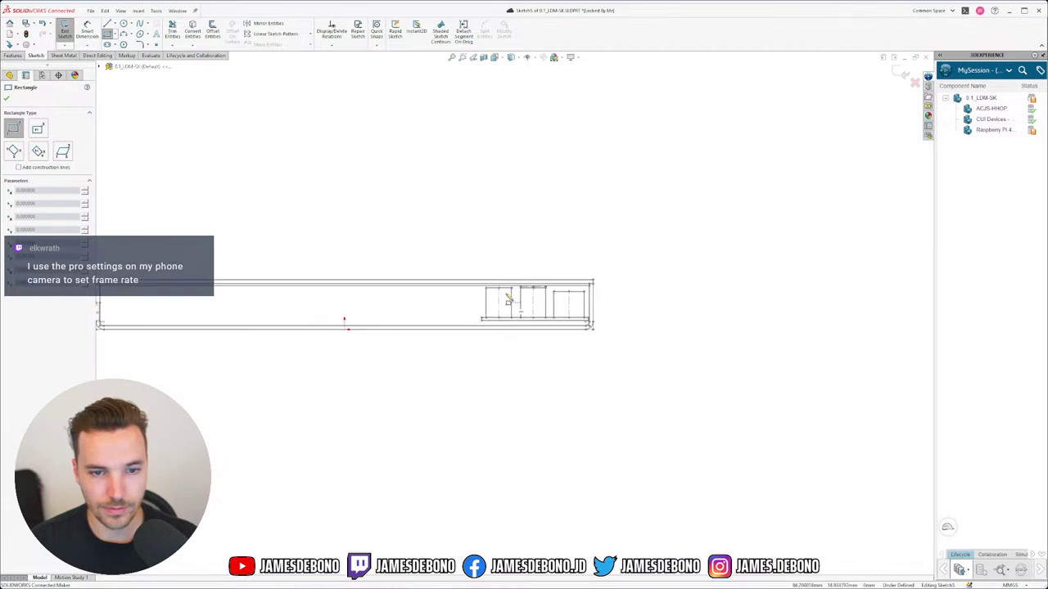
pyautogui.scroll(2, 506, 303)
pyautogui.scroll(-1, 505, 303)
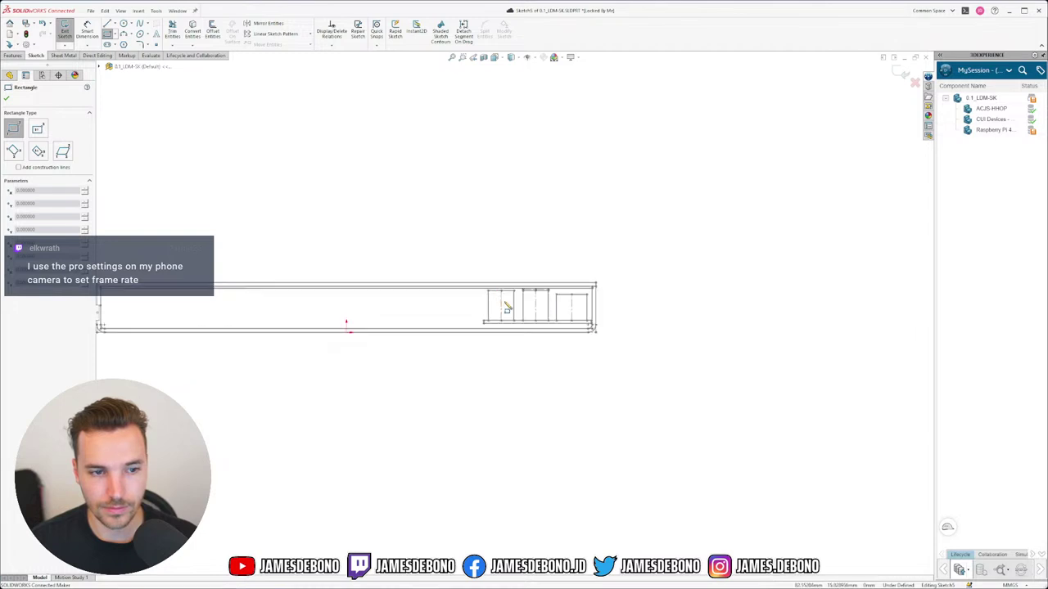
pyautogui.scroll(-5, 506, 308)
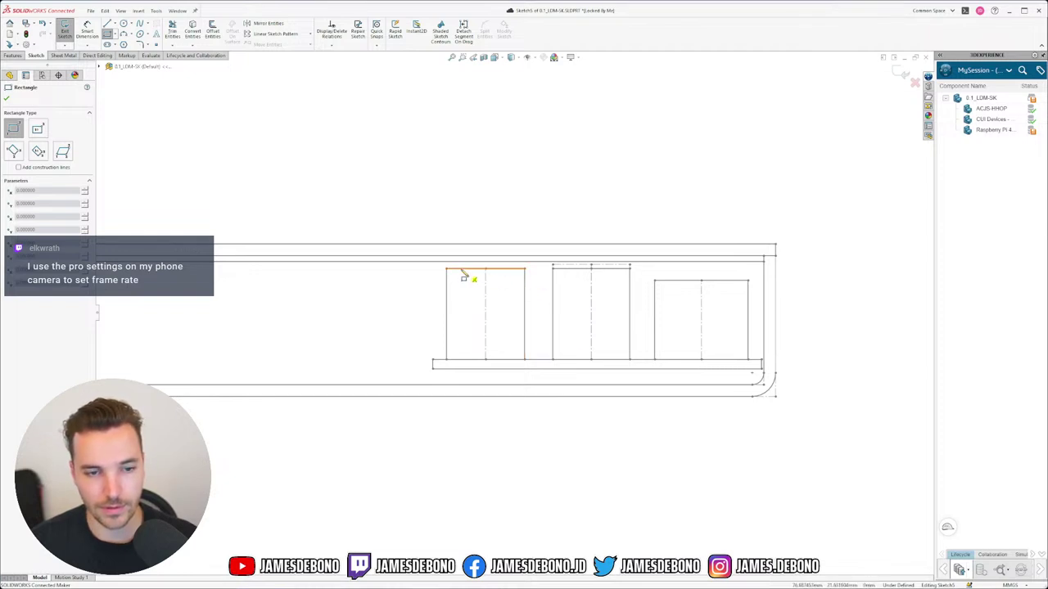
pyautogui.click(446, 269)
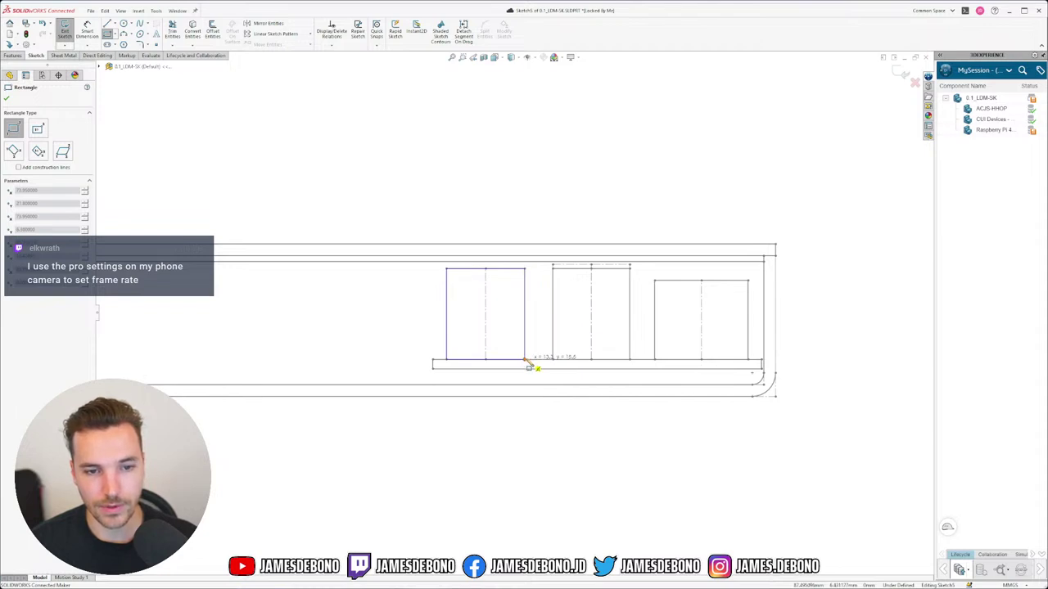
pyautogui.click(526, 360)
pyautogui.click(554, 268)
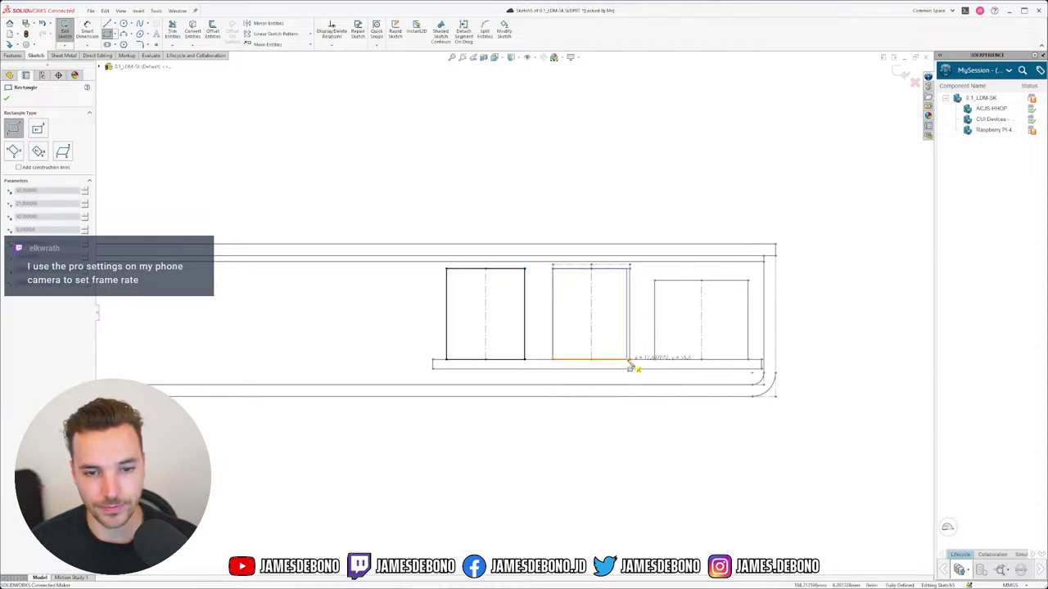
pyautogui.click(630, 359)
pyautogui.click(654, 281)
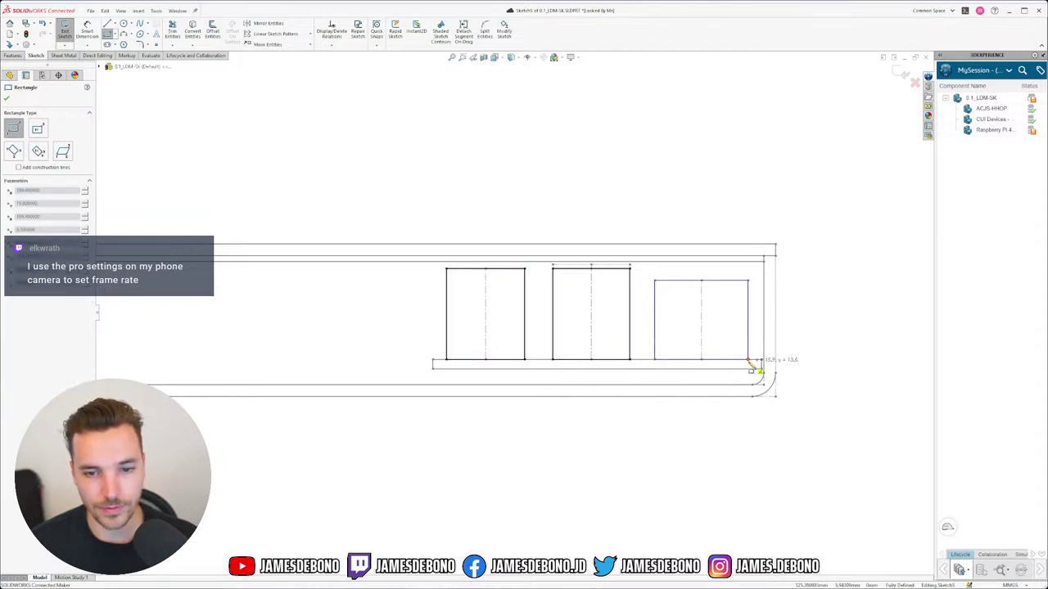
pyautogui.click(747, 359)
pyautogui.press('Escape')
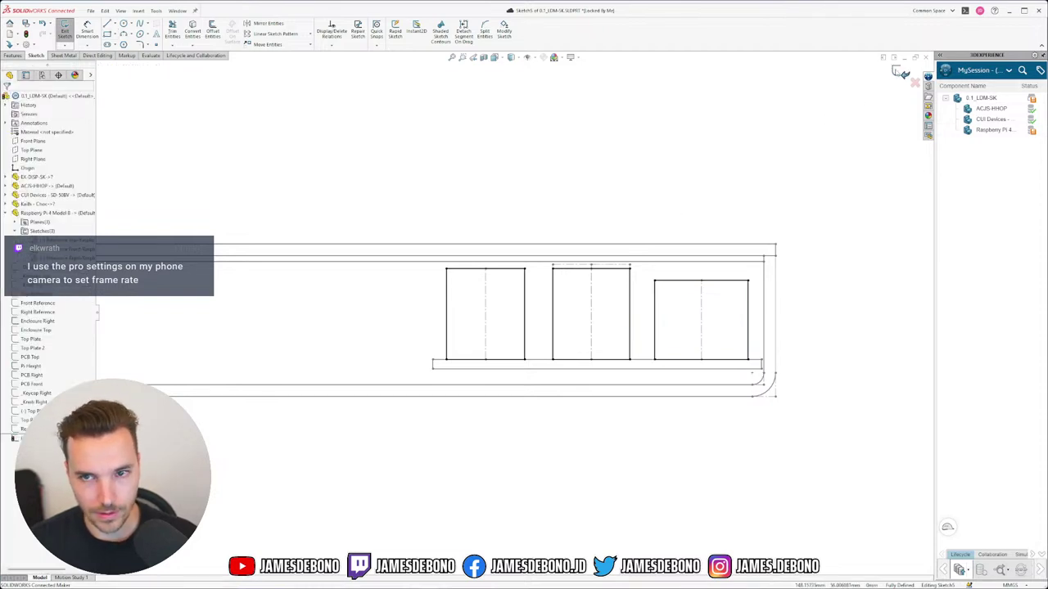
pyautogui.click(898, 72)
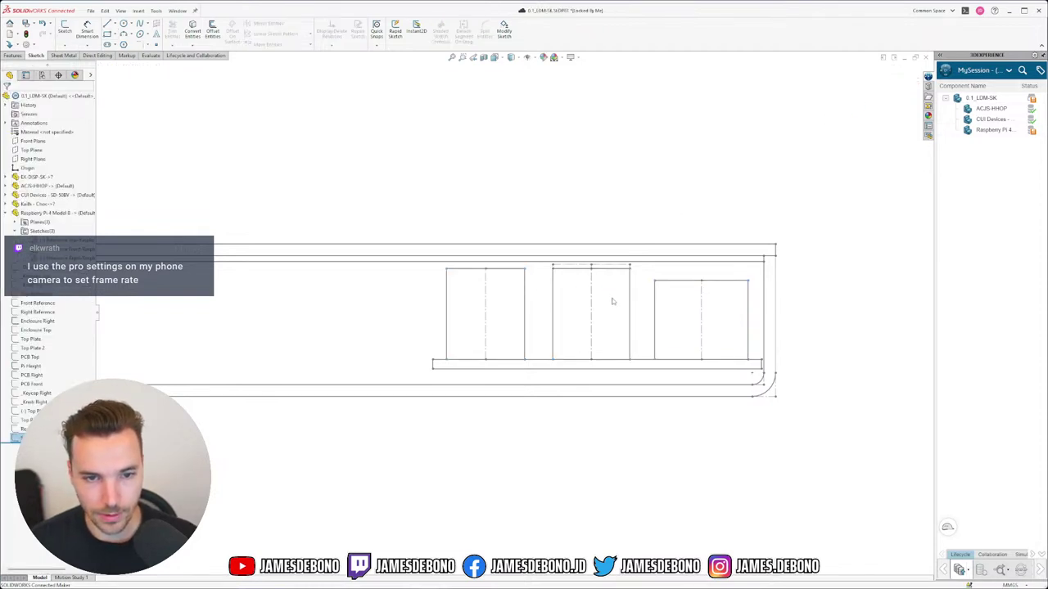
pyautogui.click(25, 437)
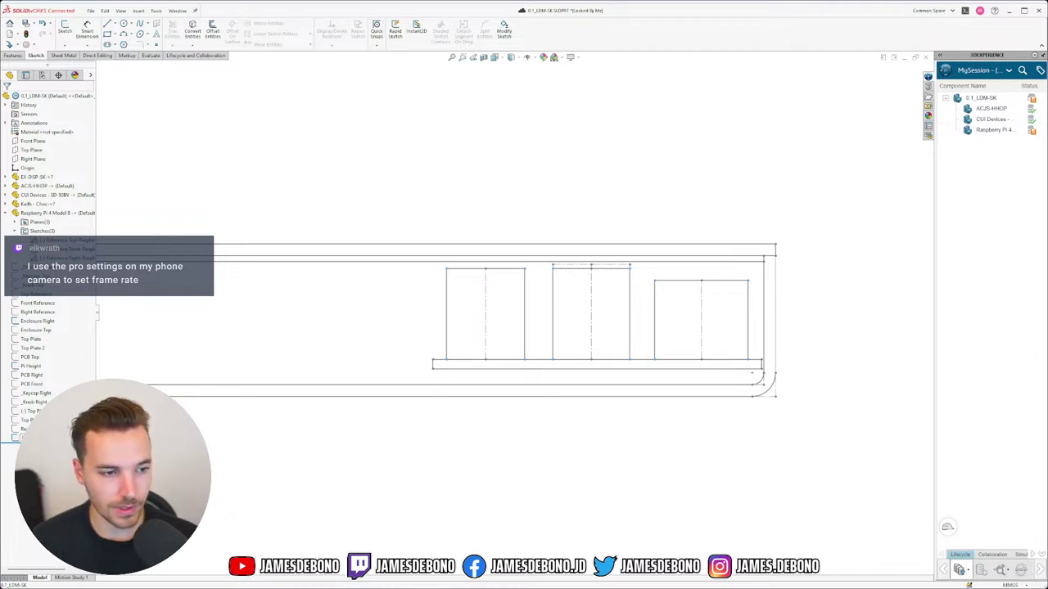
pyautogui.moveTo(15, 438)
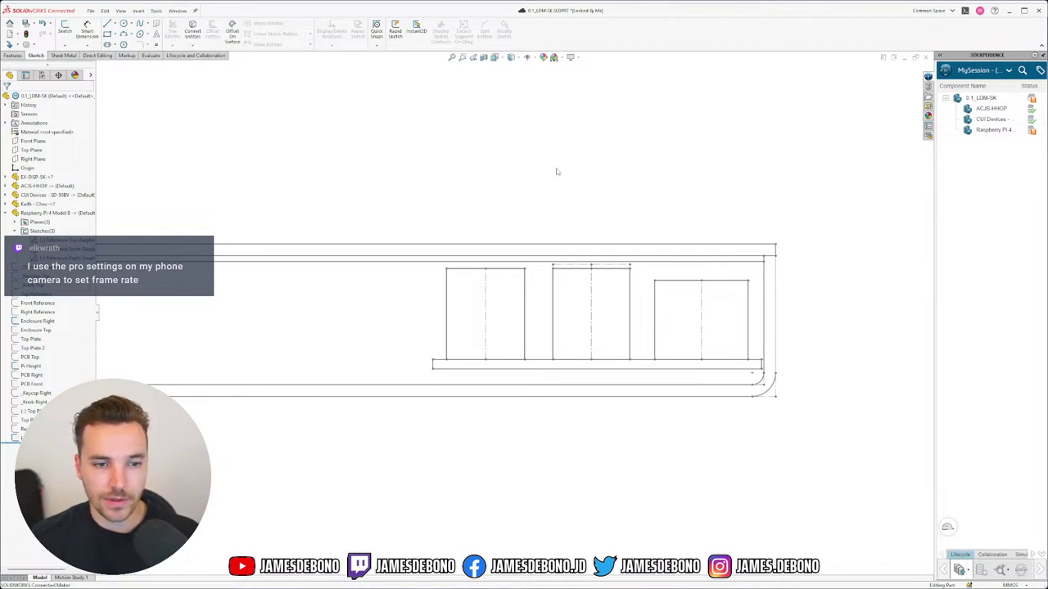
# Switch to the 0.1_LDM-A assembly and open the enclosure base 0.1_LDM-ENC-002 as its own part.
pyautogui.click(176, 10)
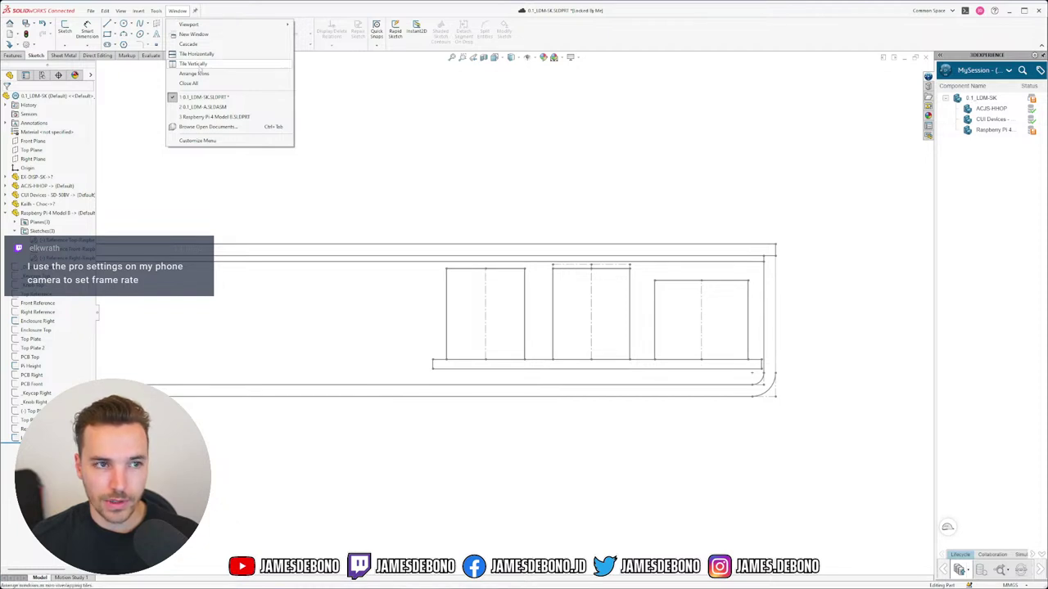
pyautogui.moveTo(217, 119)
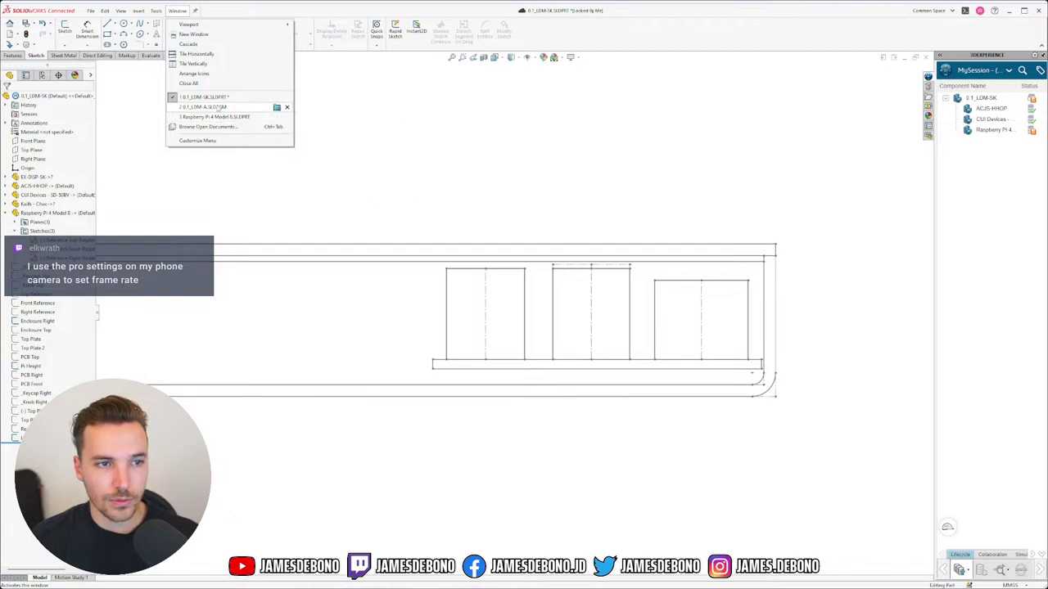
pyautogui.click(217, 107)
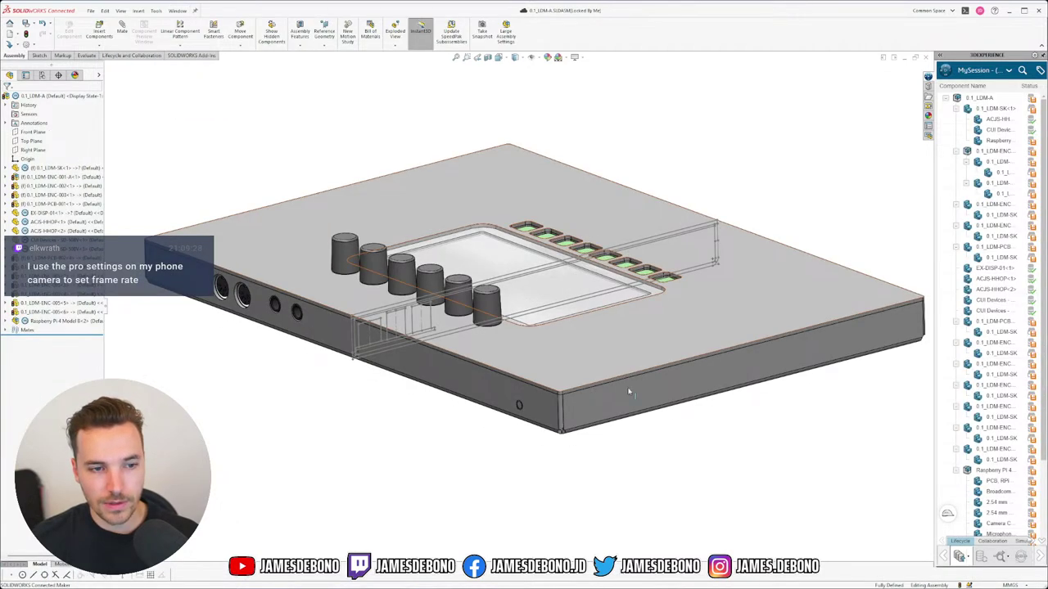
pyautogui.click(612, 404)
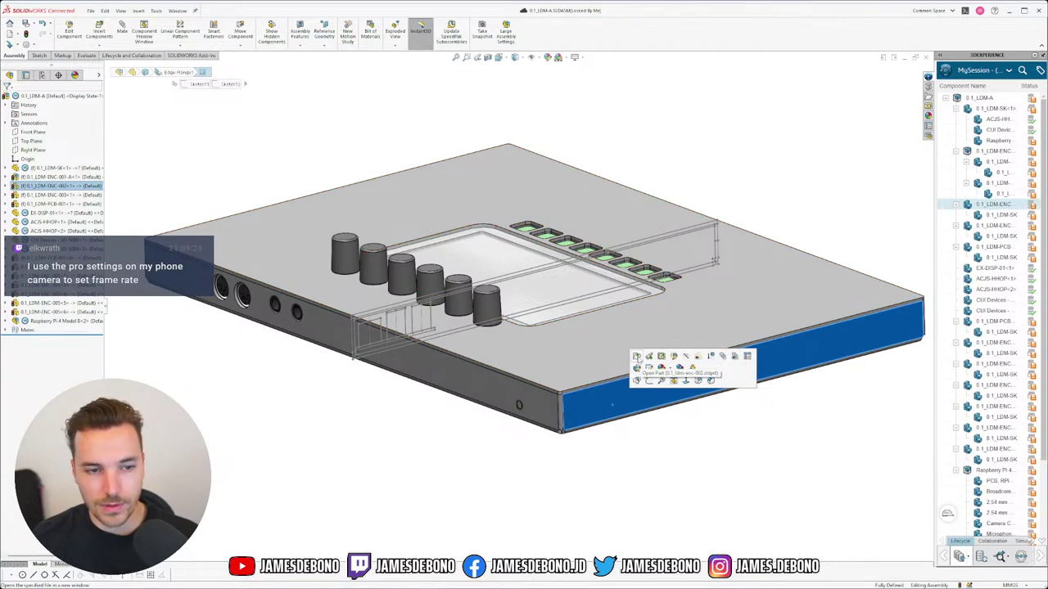
pyautogui.click(636, 356)
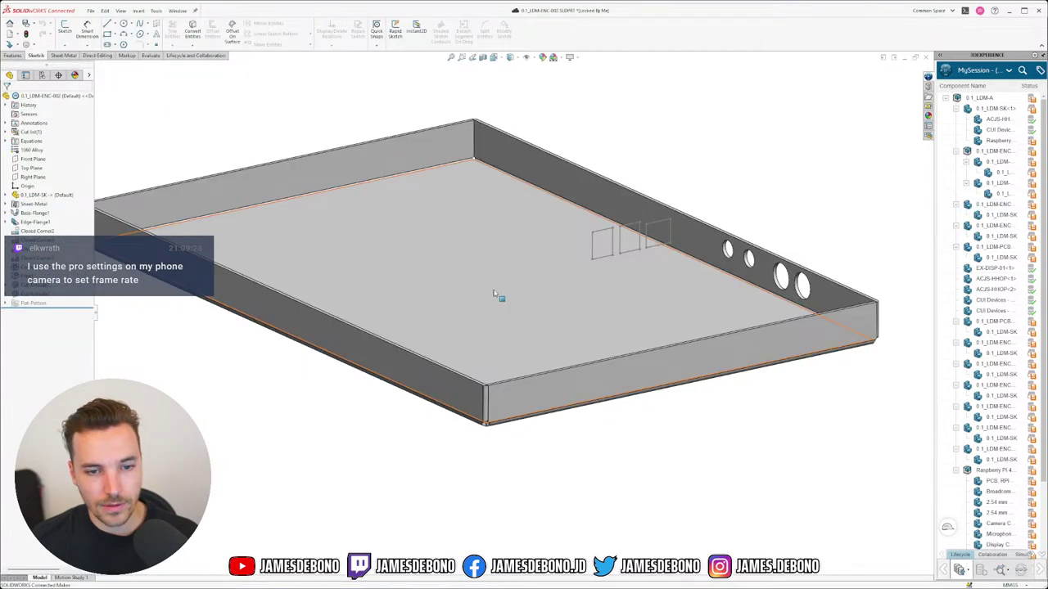
# Sketch on the enclosure base's Right Plane by converting the three port rectangles from the 0.1_LDM-SK sketch, and close the sketch.
pyautogui.click(39, 178)
pyautogui.click(48, 166)
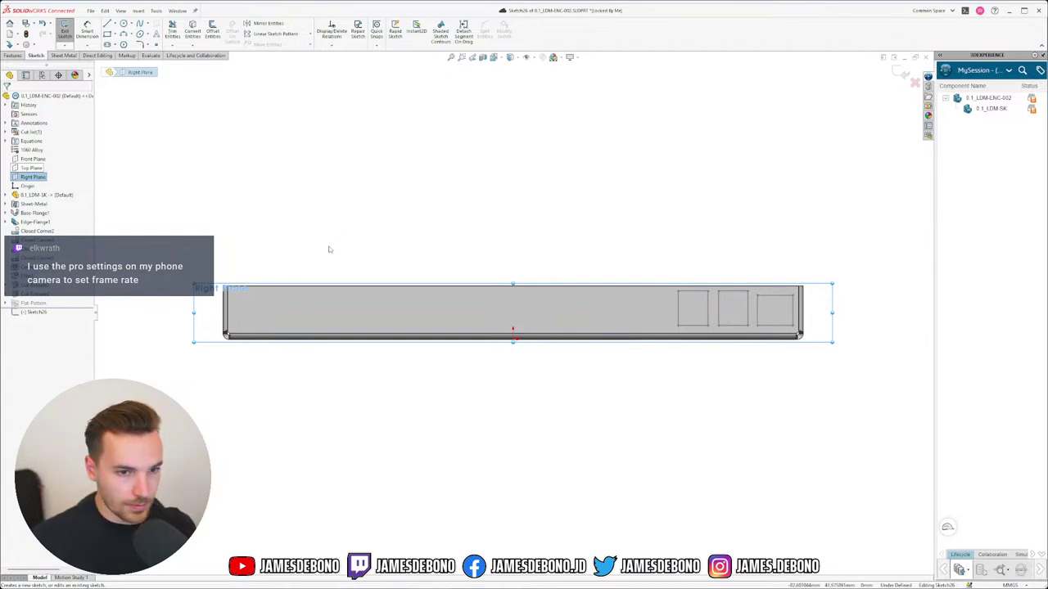
pyautogui.click(639, 210)
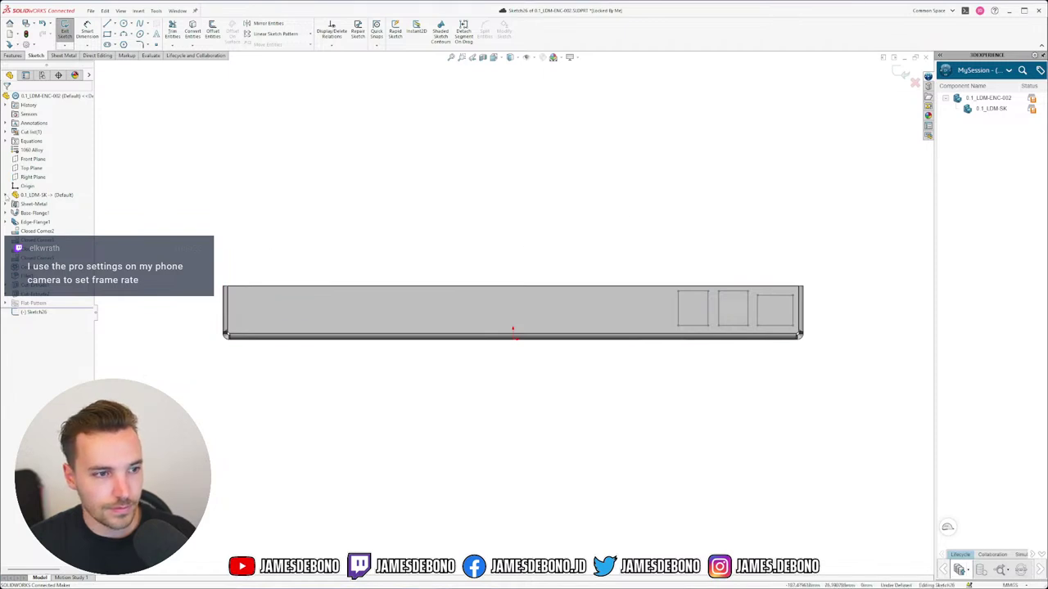
pyautogui.click(6, 195)
pyautogui.click(20, 204)
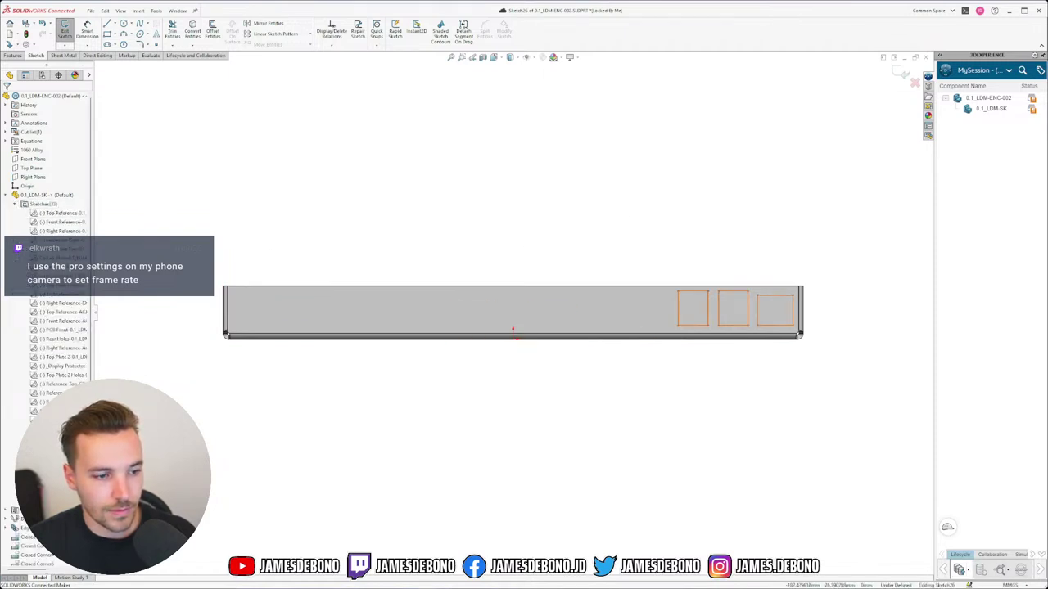
pyautogui.click(192, 31)
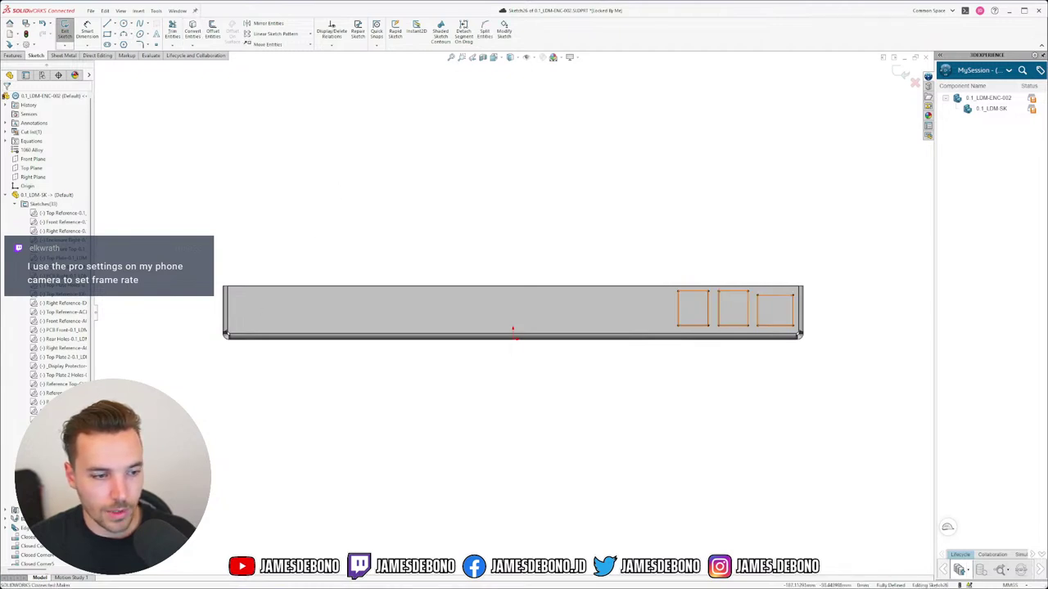
pyautogui.click(14, 205)
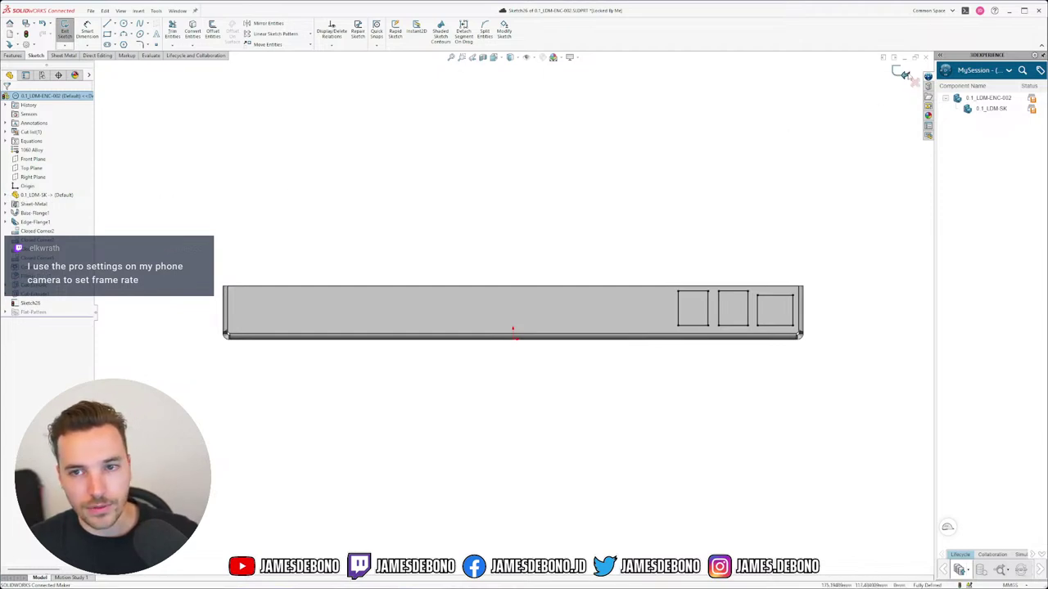
pyautogui.click(903, 73)
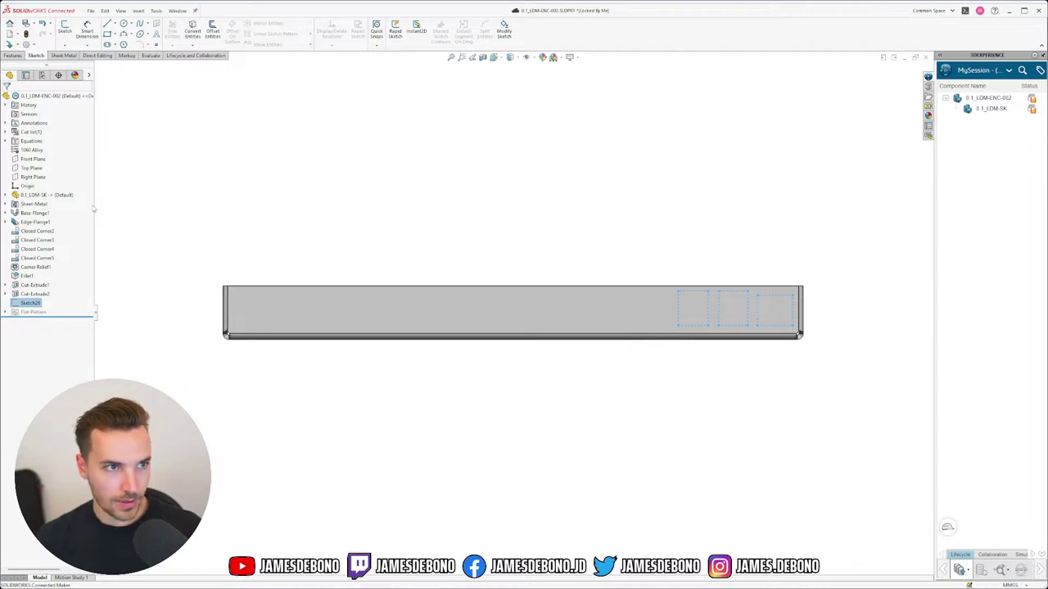
# Cut the three port rectangles out of the enclosure's side wall with an Extruded Cut set to Through All.
pyautogui.click(13, 55)
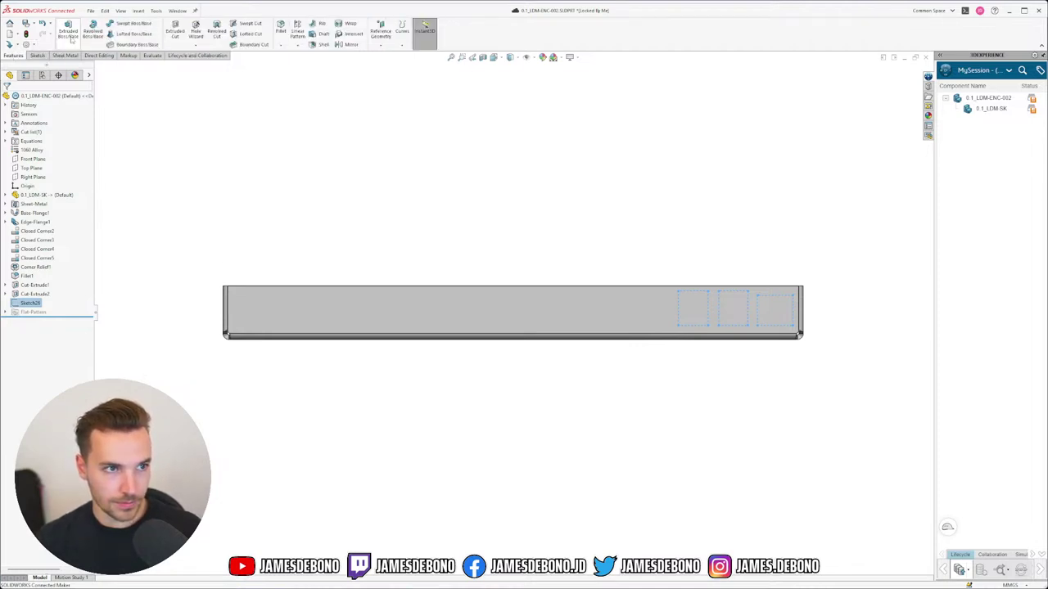
pyautogui.click(173, 31)
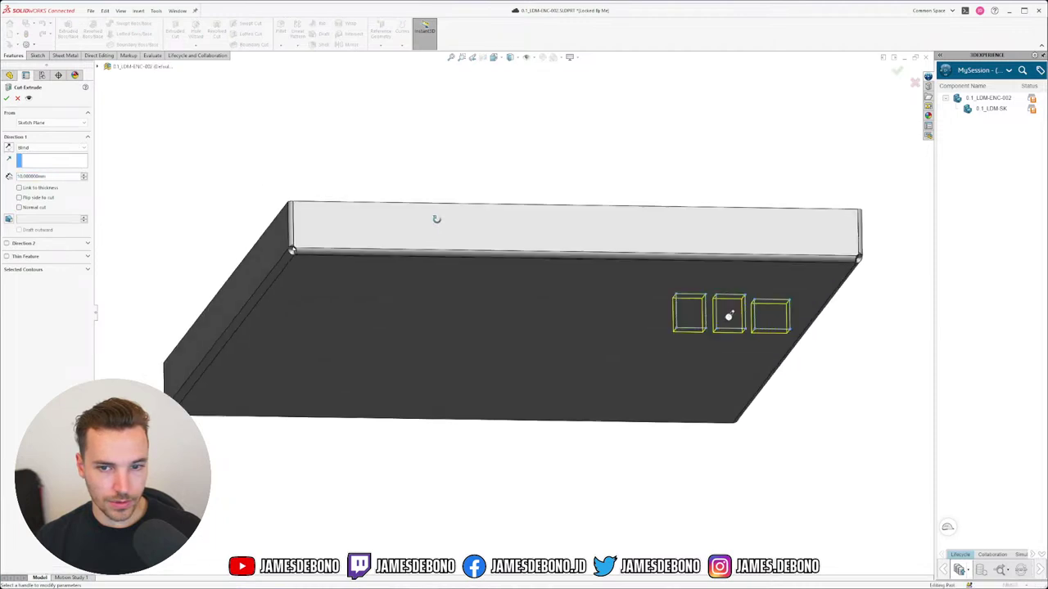
pyautogui.moveTo(482, 282); pyautogui.dragTo(349, 255, button='middle')
pyautogui.click(49, 147)
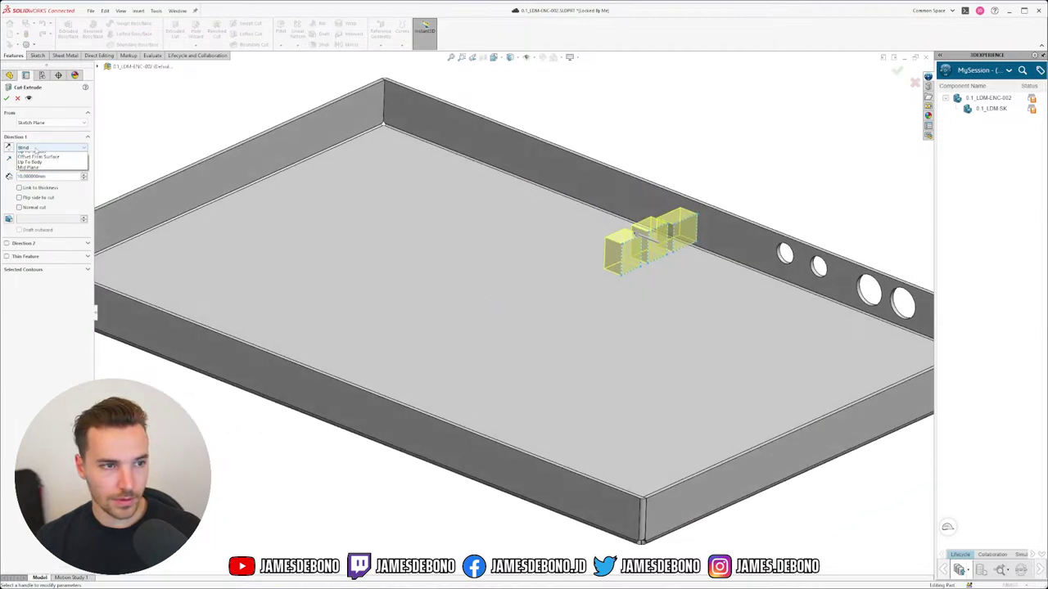
pyautogui.click(39, 159)
pyautogui.click(8, 99)
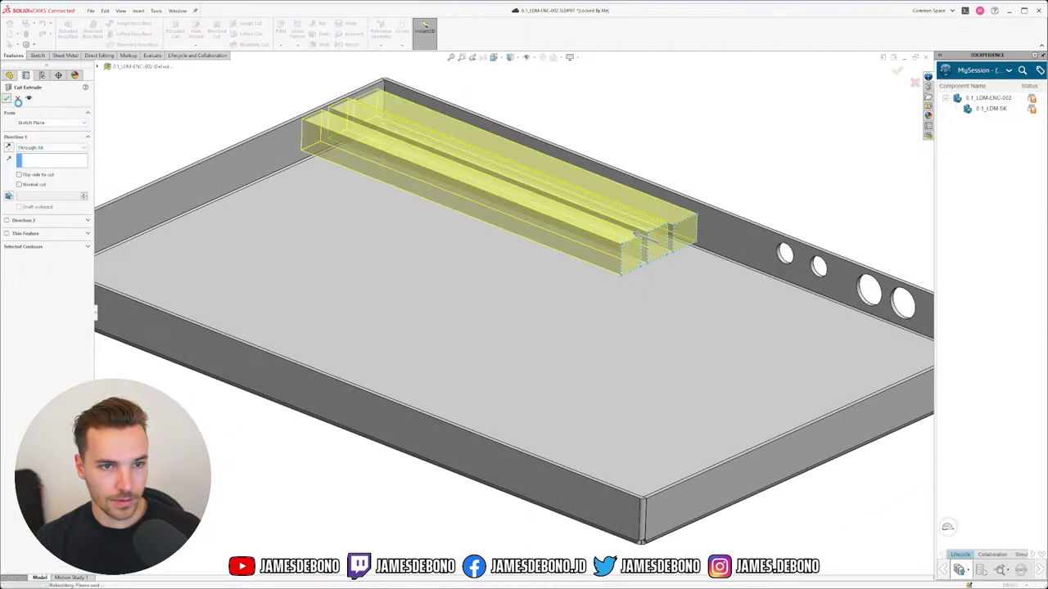
# Save 0.1_LDM-ENC-002 together with the modified 0.1_LDM-SK part.
pyautogui.scroll(3, 585, 180)
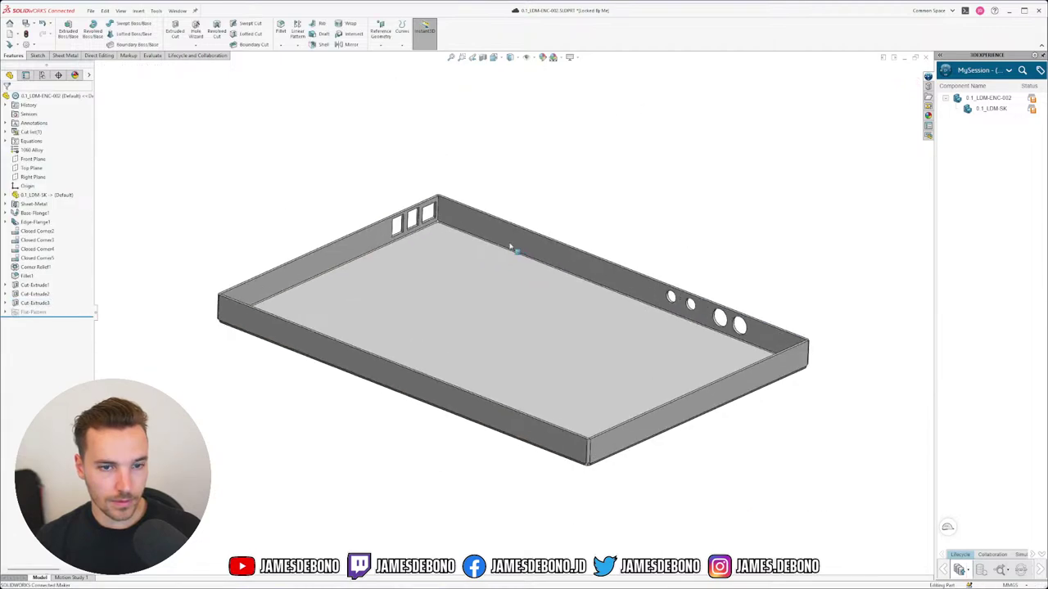
pyautogui.moveTo(510, 240); pyautogui.dragTo(431, 236, button='middle')
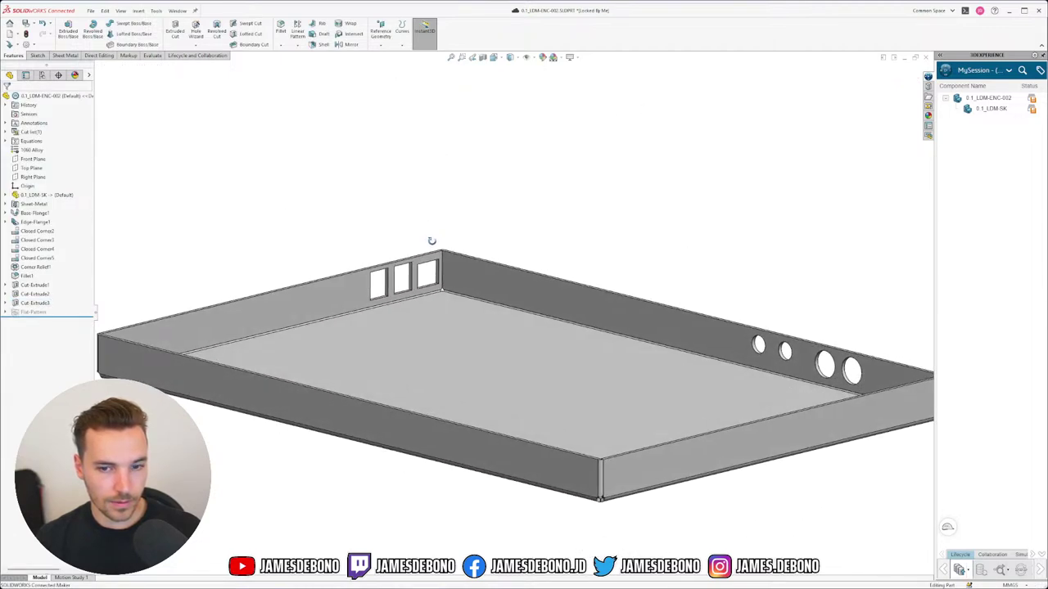
pyautogui.hotkey('ctrl', 's')
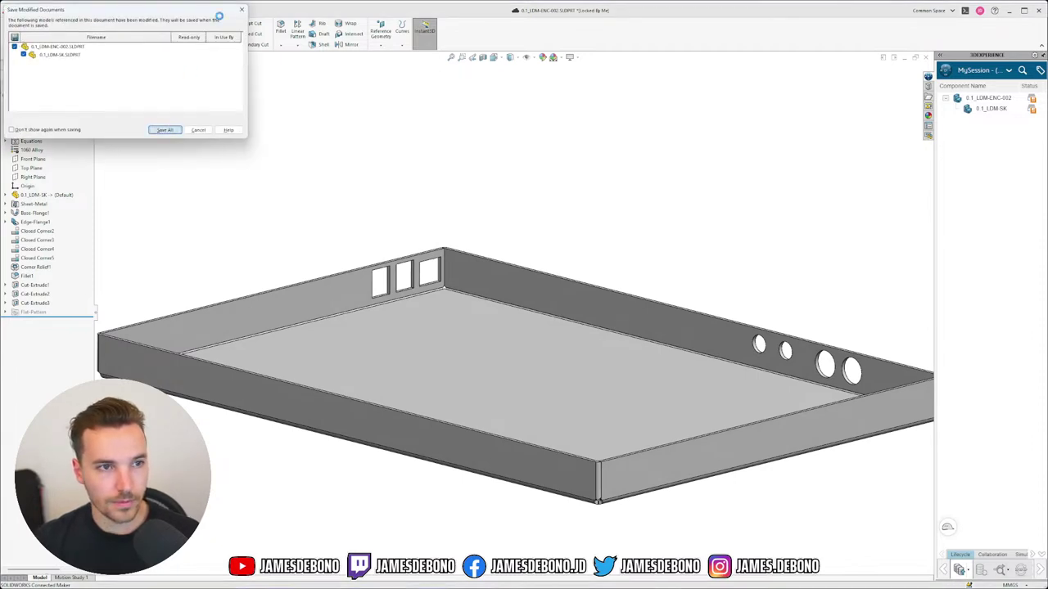
pyautogui.press('Return')
# Return to the 0.1_LDM-A assembly, rebuild it with the changed models and inspect the port openings against the Raspberry Pi connectors.
pyautogui.click(178, 10)
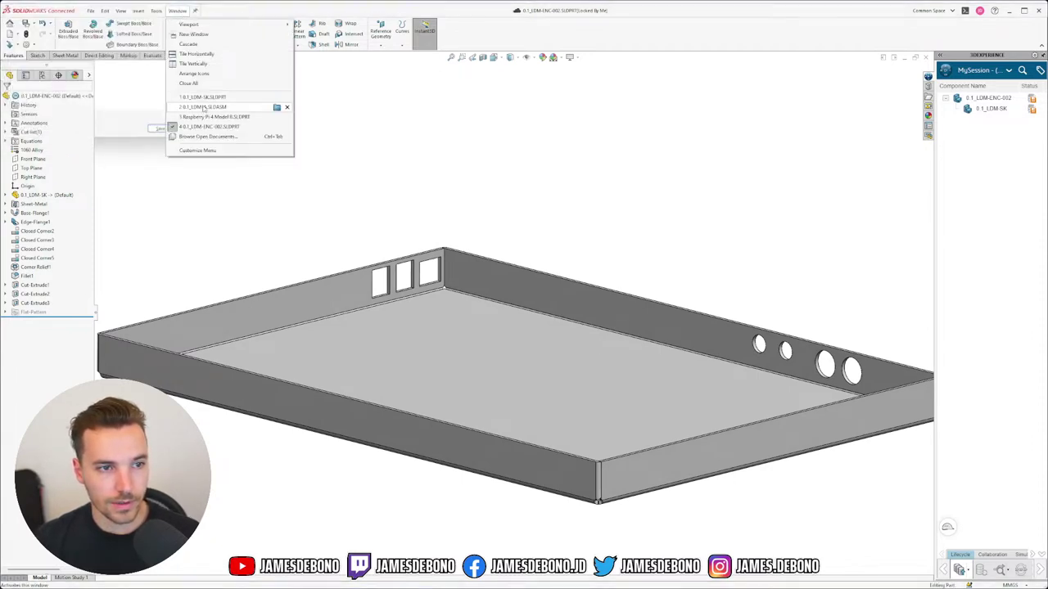
pyautogui.click(203, 107)
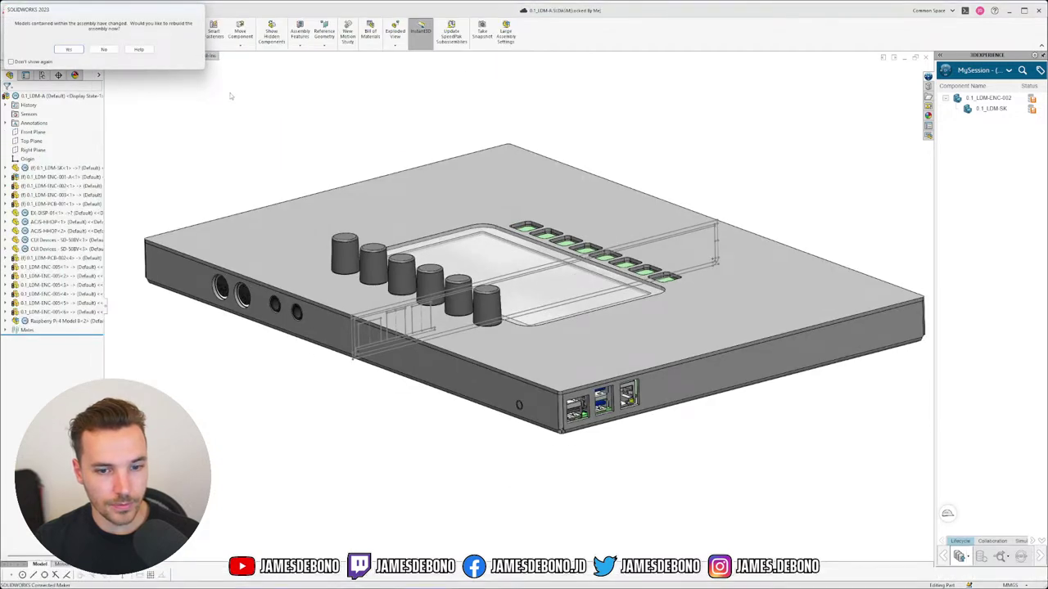
pyautogui.click(78, 49)
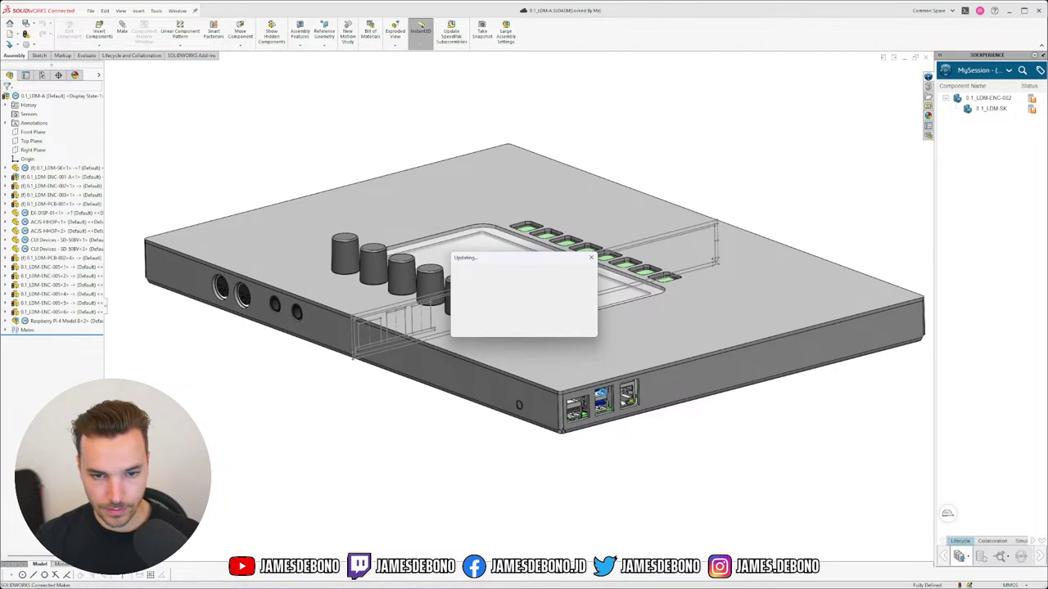
pyautogui.scroll(-5, 601, 412)
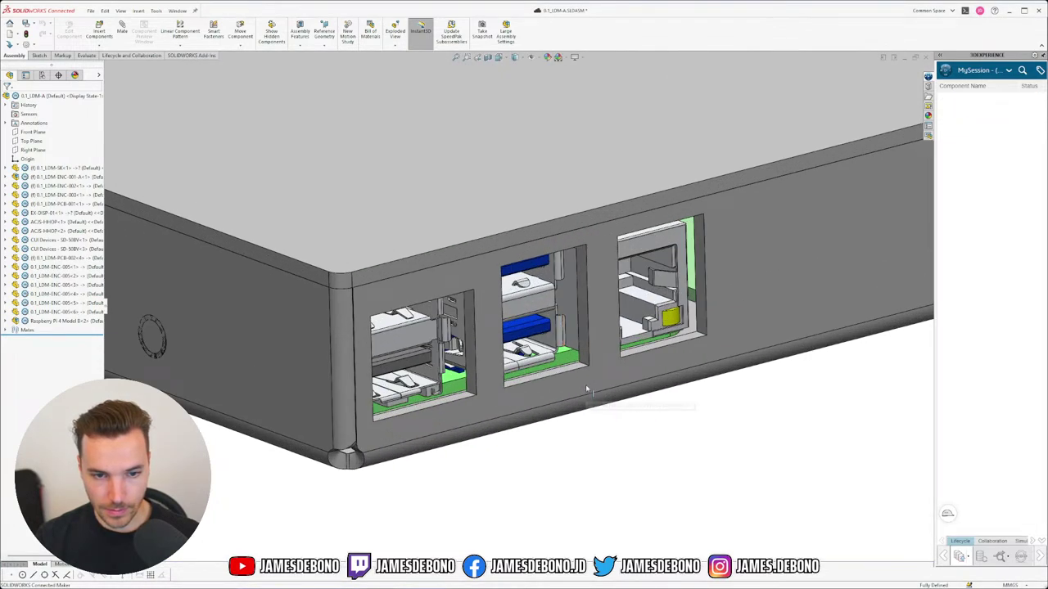
pyautogui.click(607, 384)
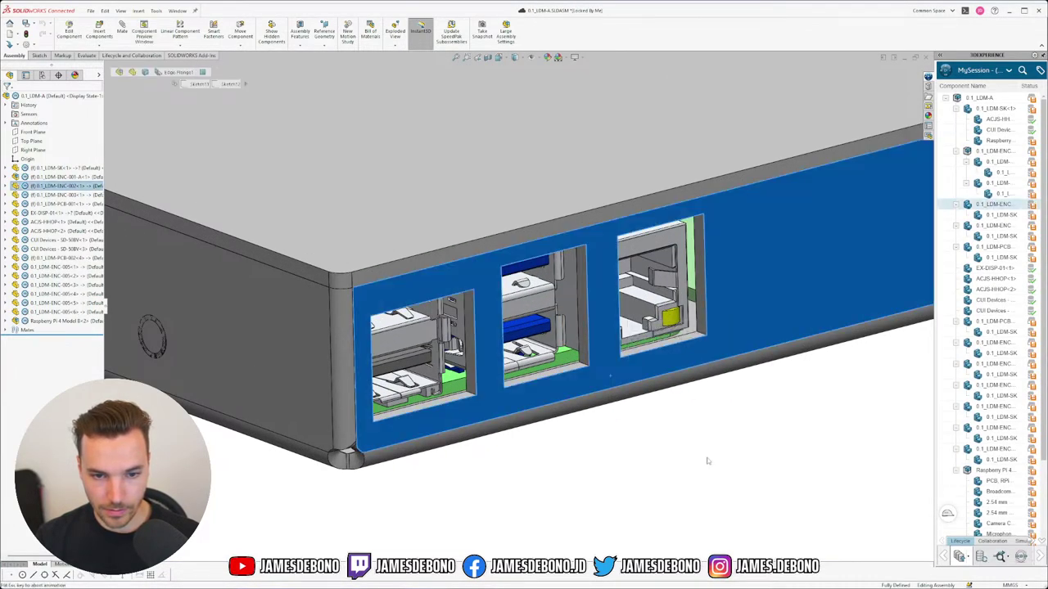
# Face the enclosure's port side and hide the leftover port-outline sketches lying beside the wall and over the openings.
pyautogui.hotkey('ctrl', '8')
pyautogui.click(407, 355)
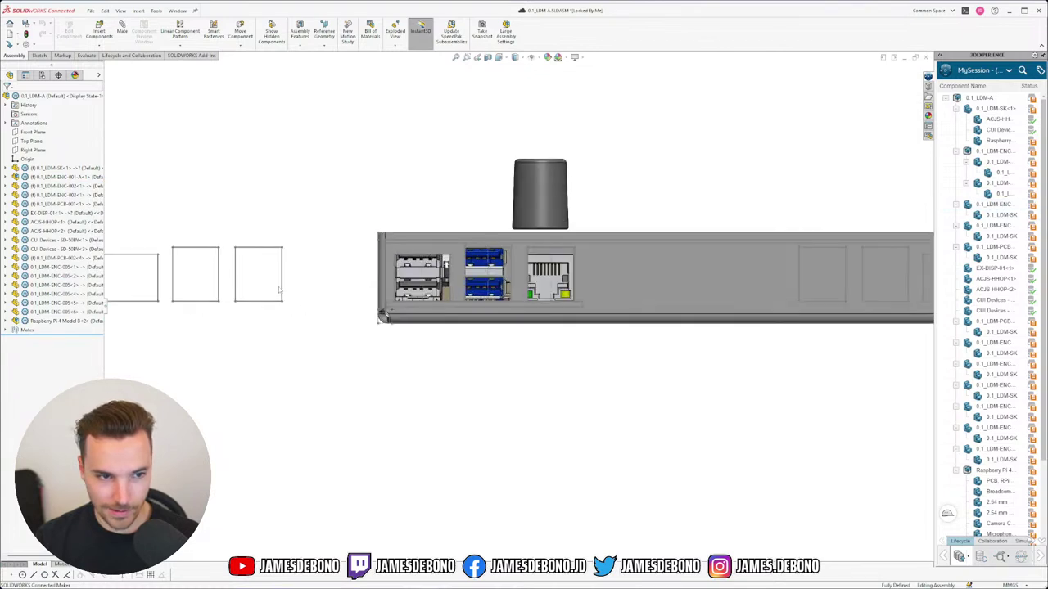
pyautogui.click(282, 290)
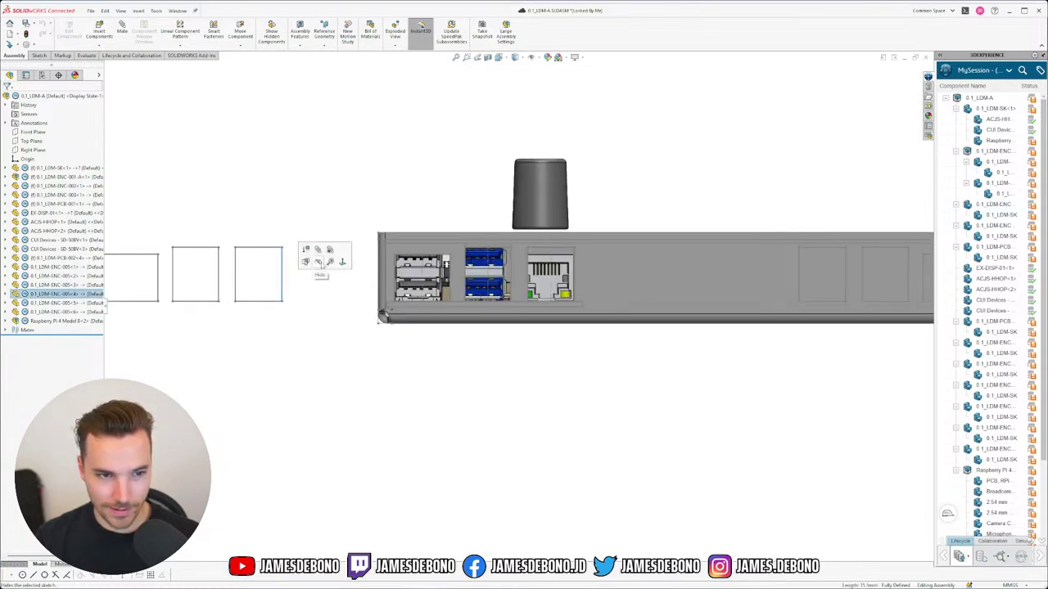
pyautogui.click(425, 350)
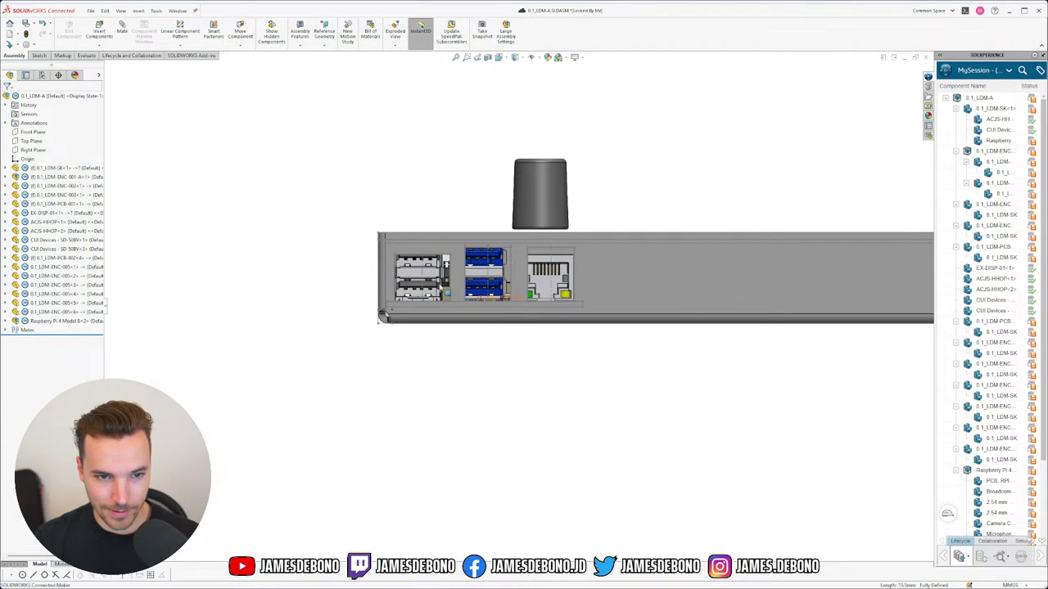
pyautogui.scroll(-5, 479, 291)
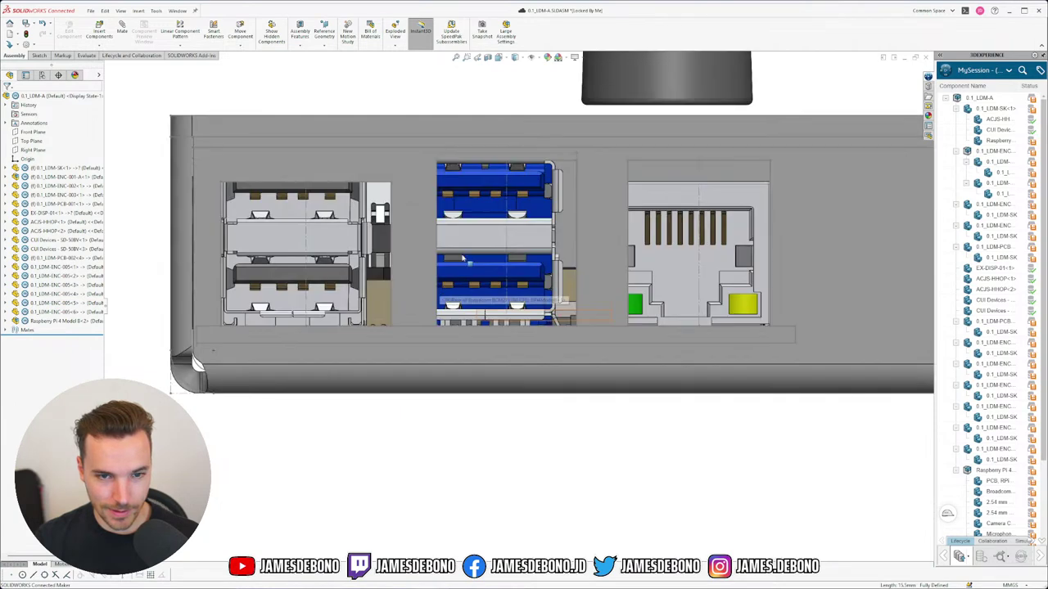
pyautogui.click(514, 222)
pyautogui.press('Escape')
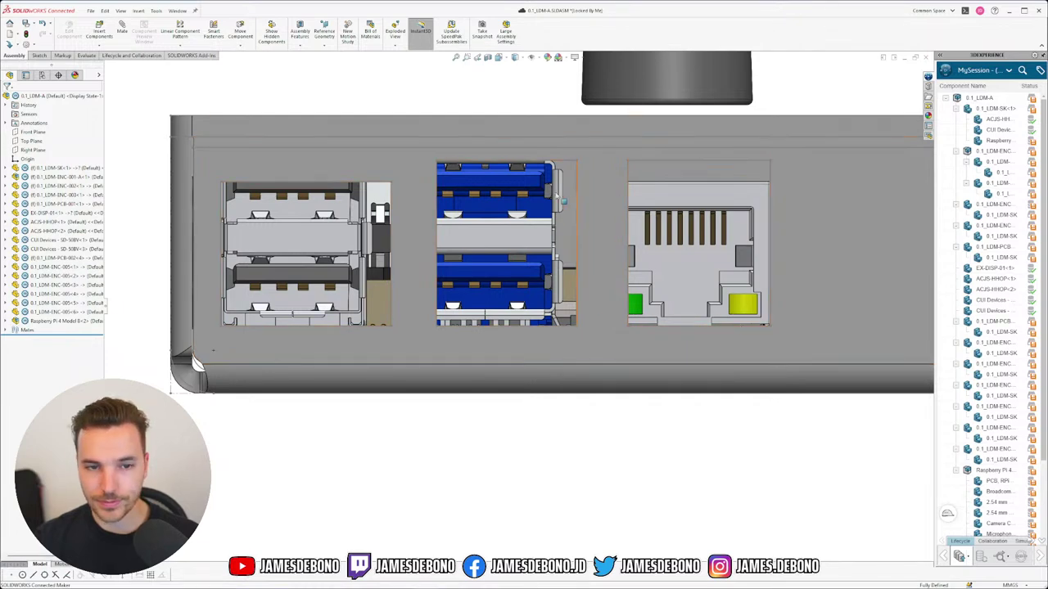
# Hide more of the overlapping component sketches that outline the ports in front of the enclosure's side wall.
pyautogui.moveTo(631, 168); pyautogui.dragTo(613, 195, button='middle')
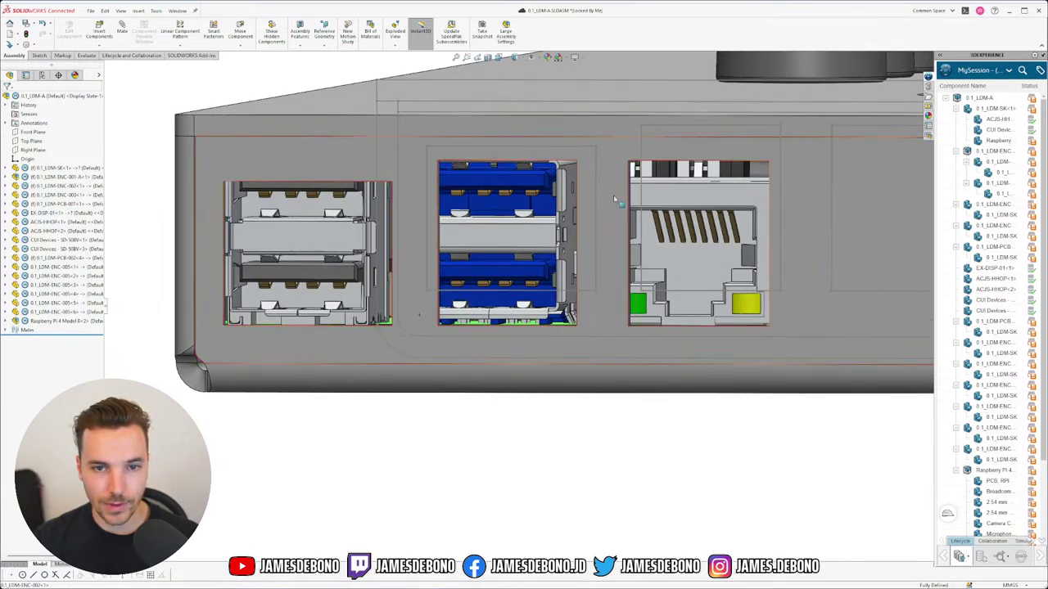
pyautogui.click(672, 133)
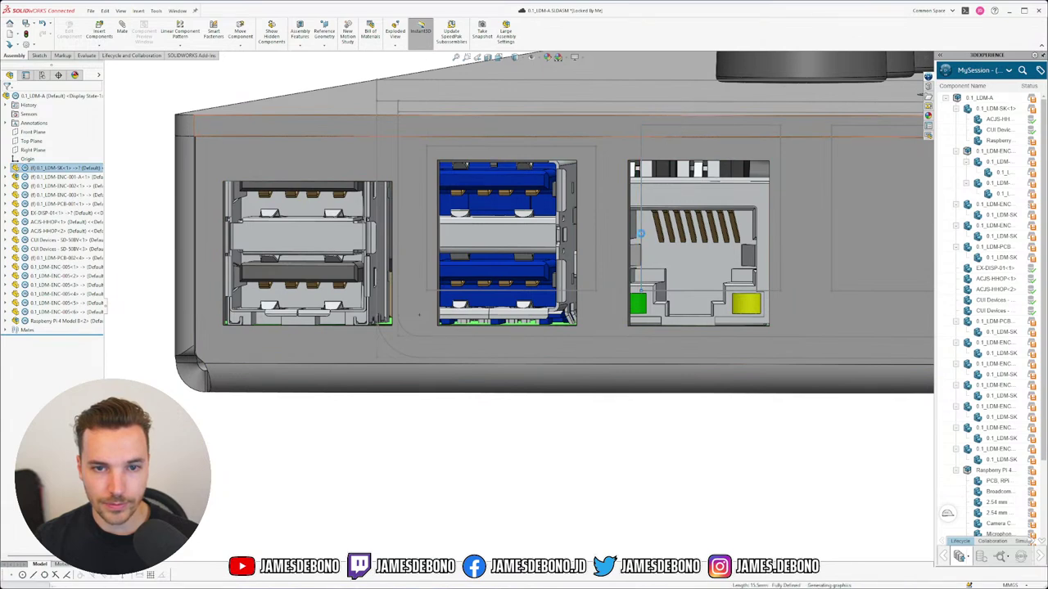
pyautogui.press('Escape')
pyautogui.click(604, 102)
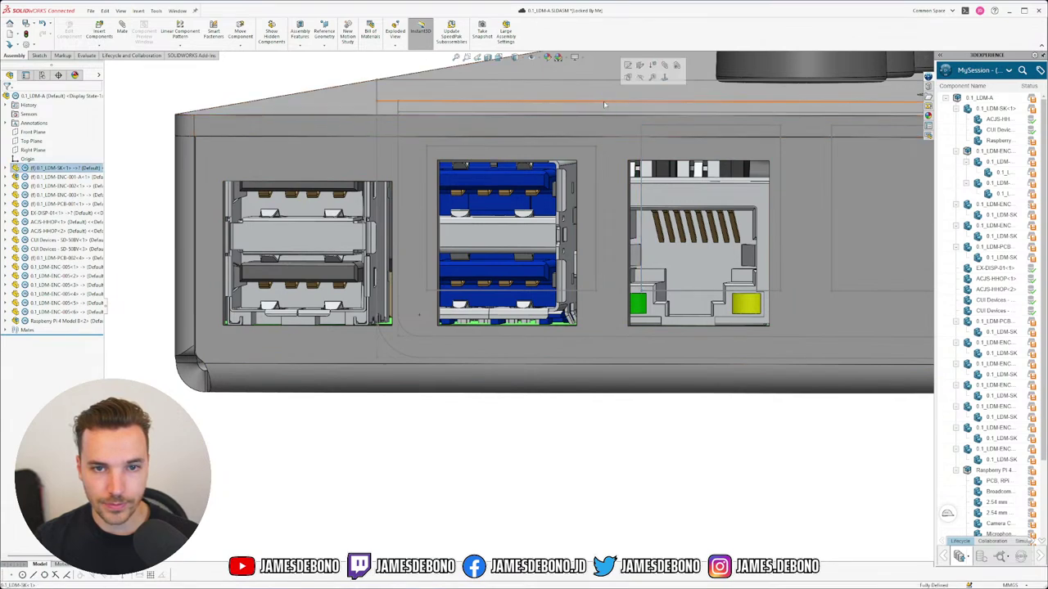
pyautogui.click(659, 125)
pyautogui.click(693, 101)
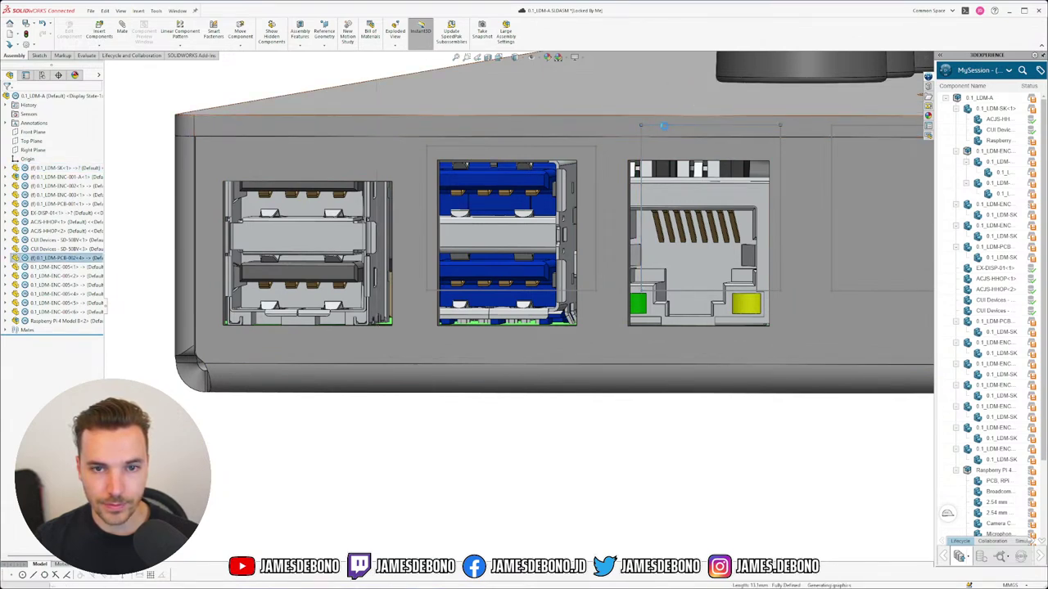
pyautogui.click(666, 126)
pyautogui.click(701, 102)
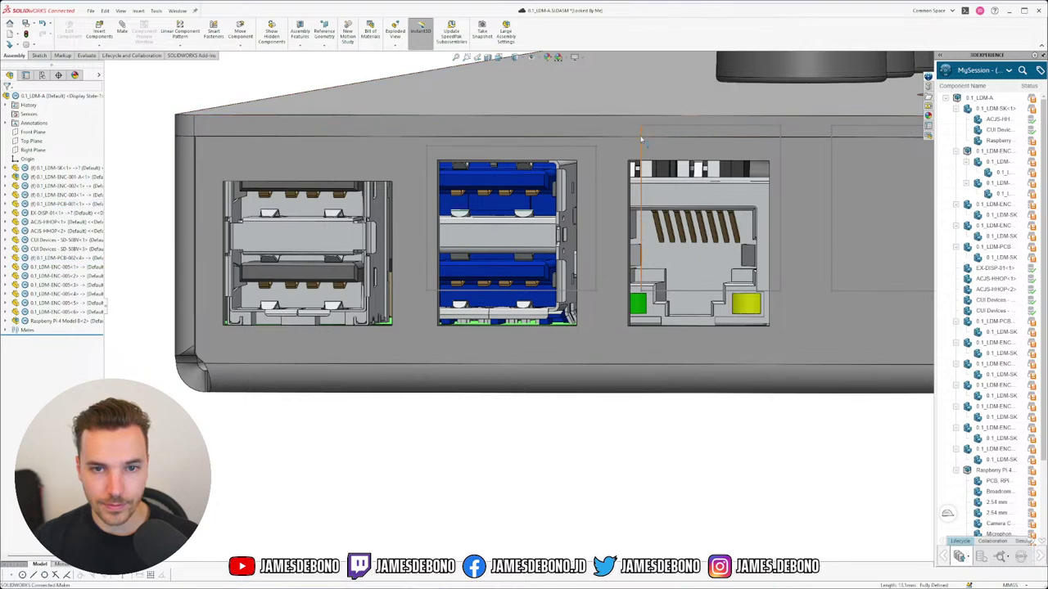
pyautogui.click(642, 134)
pyautogui.click(594, 155)
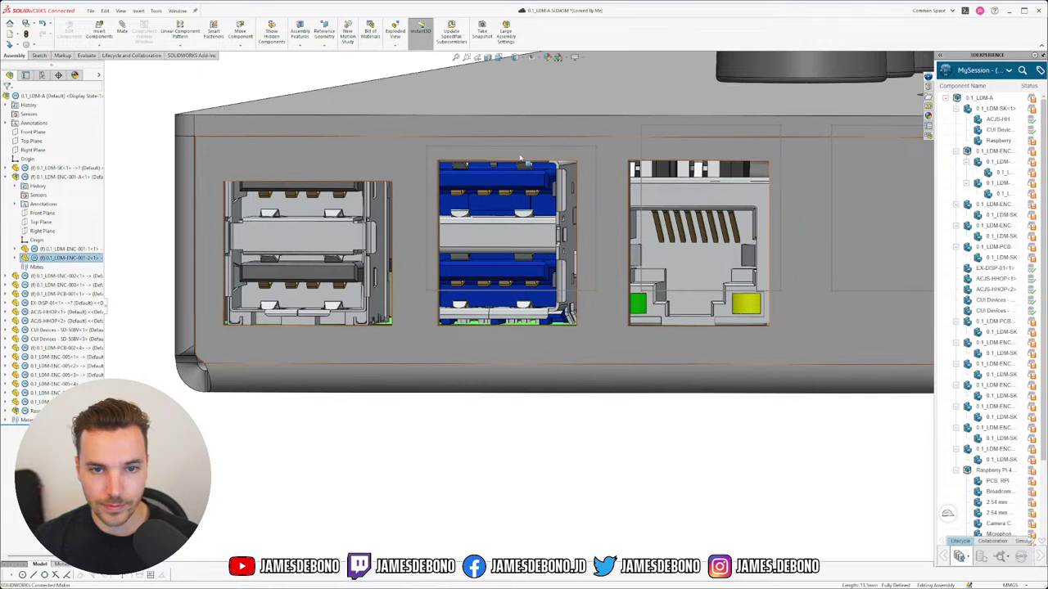
pyautogui.click(489, 148)
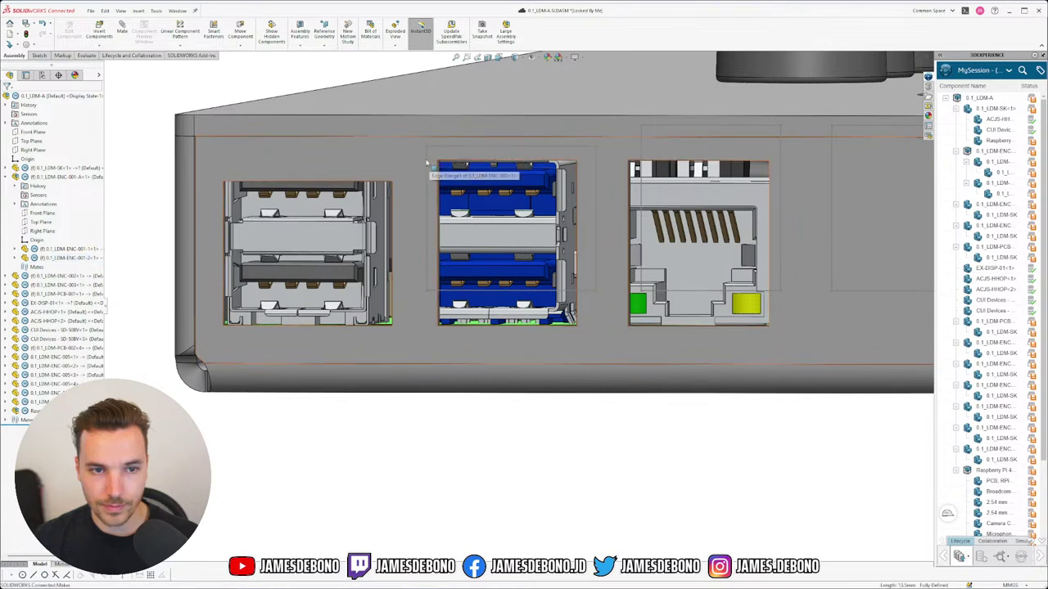
pyautogui.moveTo(424, 208)
pyautogui.mouseDown(button='middle')
pyautogui.moveTo(417, 185)
pyautogui.moveTo(415, 200)
pyautogui.mouseUp(button='middle')
pyautogui.press('Escape')
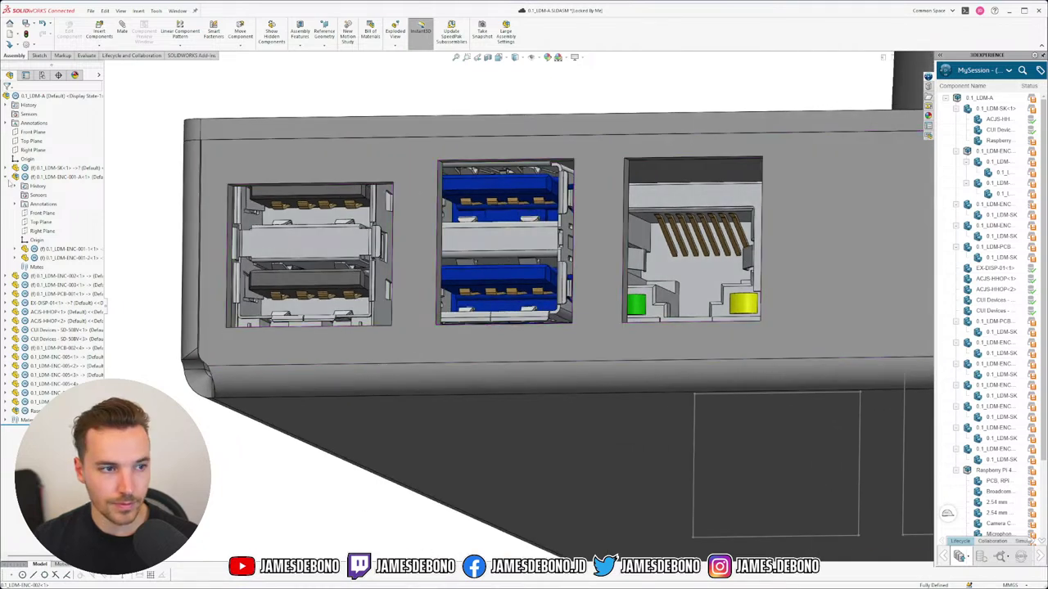
# Look through the 0.1_LDM-SK sketches inside 0.1_LDM-ENC-002 for the port outlines still on display.
pyautogui.click(6, 276)
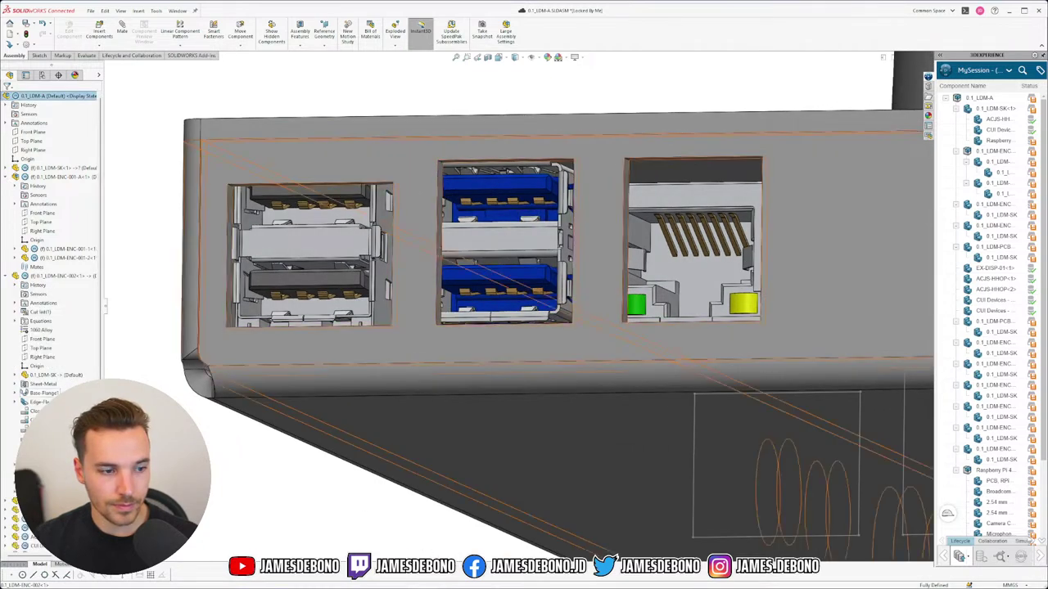
pyautogui.click(15, 375)
pyautogui.click(23, 384)
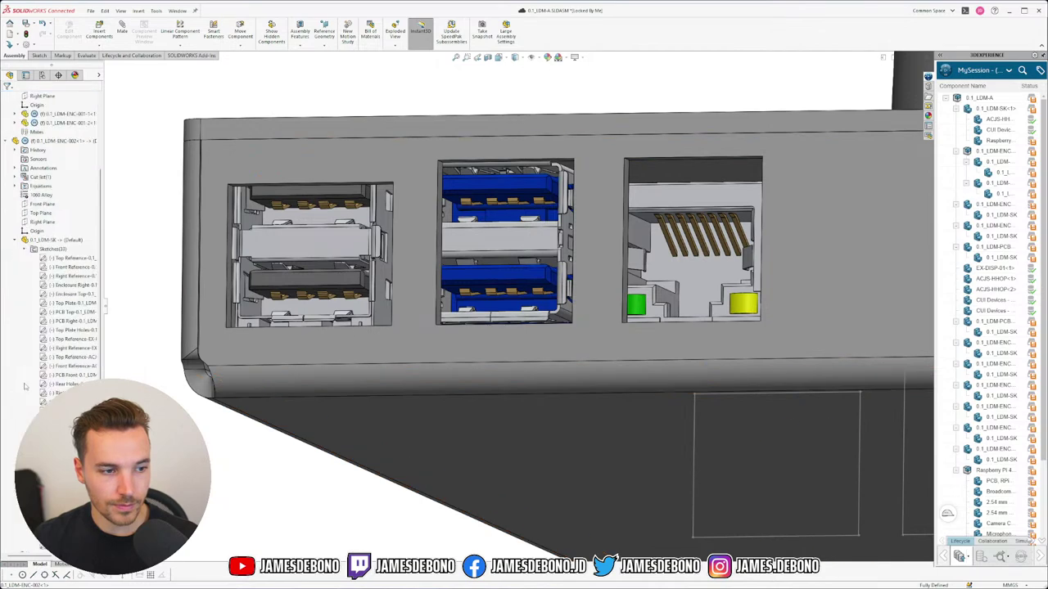
pyautogui.scroll(-3, 20, 514)
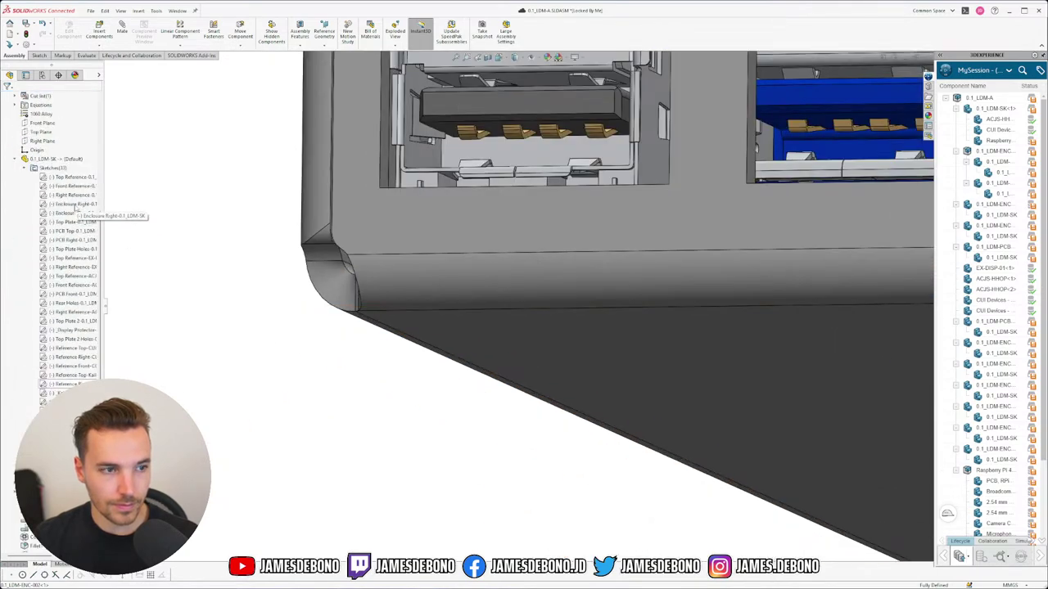
pyautogui.scroll(5, 650, 374)
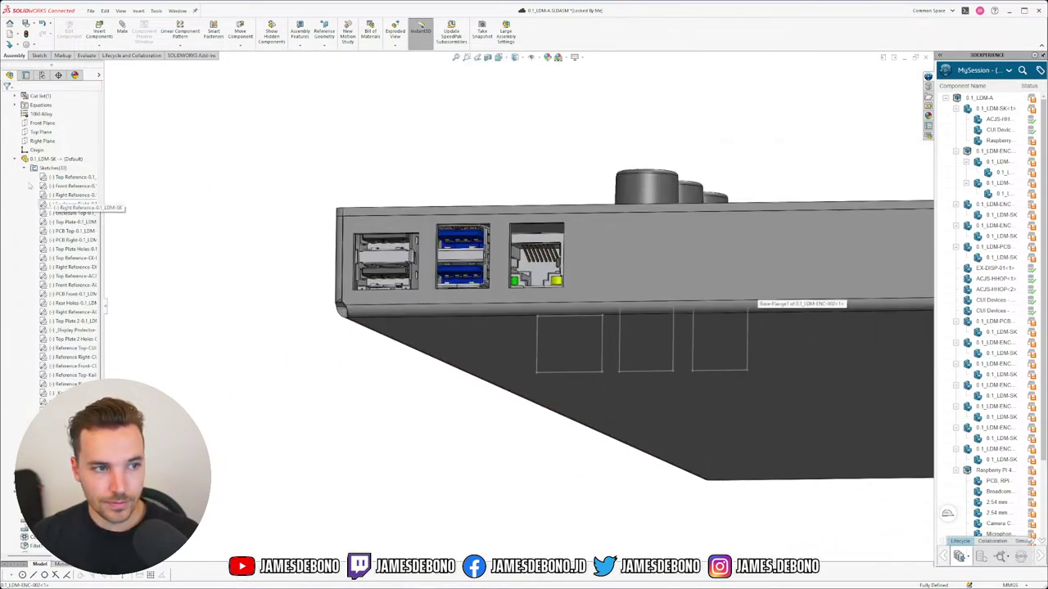
pyautogui.click(757, 290)
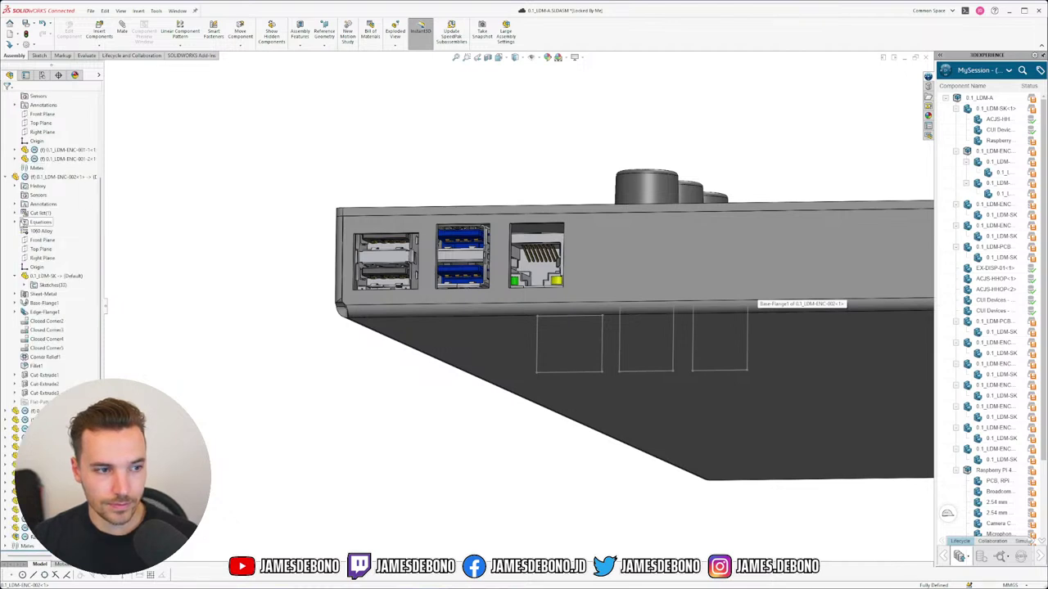
pyautogui.click(6, 177)
# Hide the port-outline sketch within the 0.1_LDM-SK sketches of 0.1_LDM-ENC-003.
pyautogui.click(57, 284)
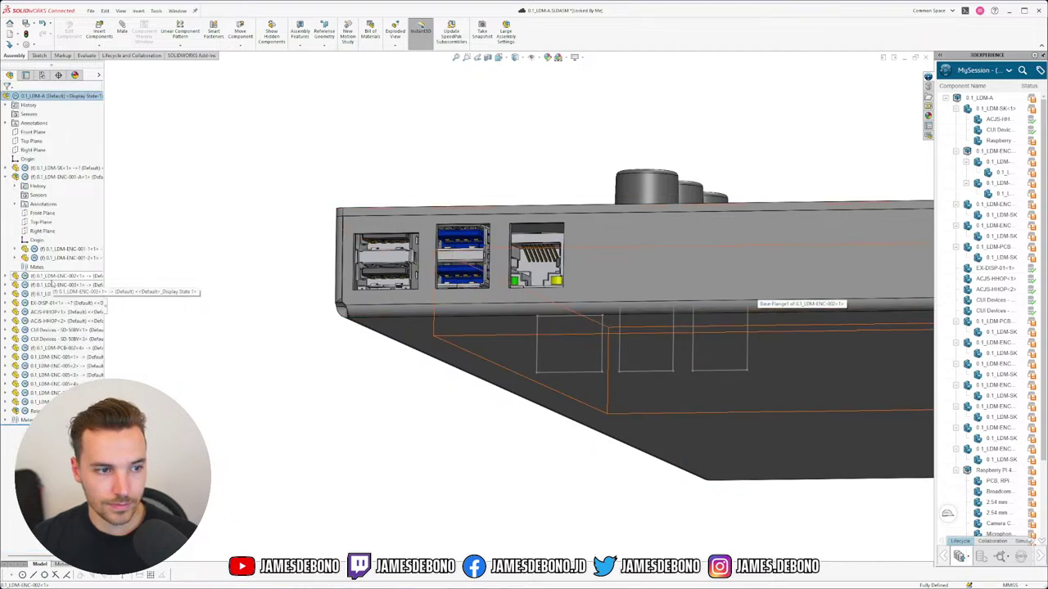
pyautogui.press('Down')
pyautogui.press('Down')
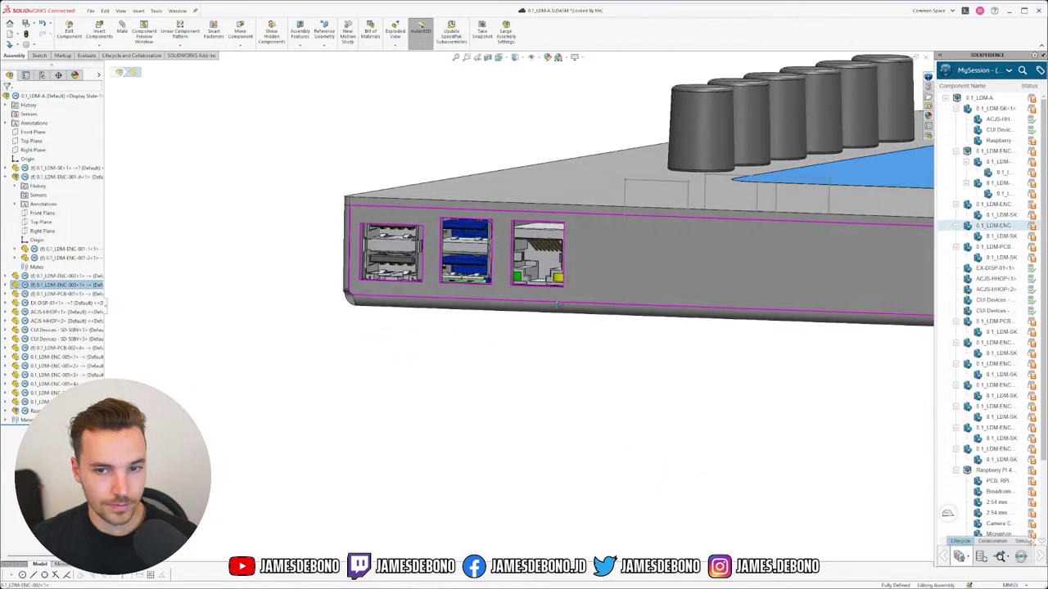
pyautogui.click(7, 284)
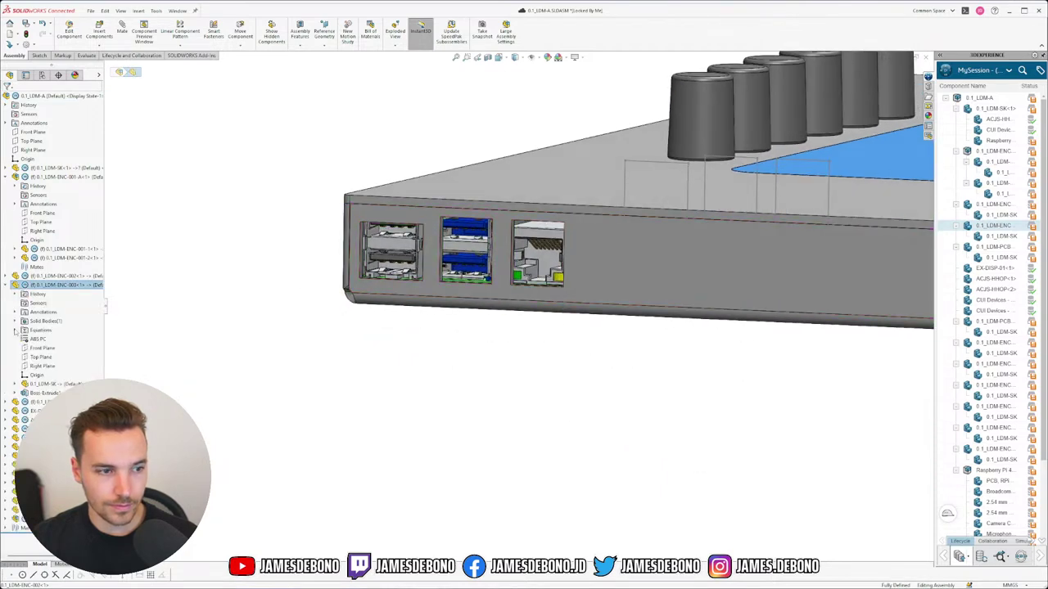
pyautogui.click(18, 383)
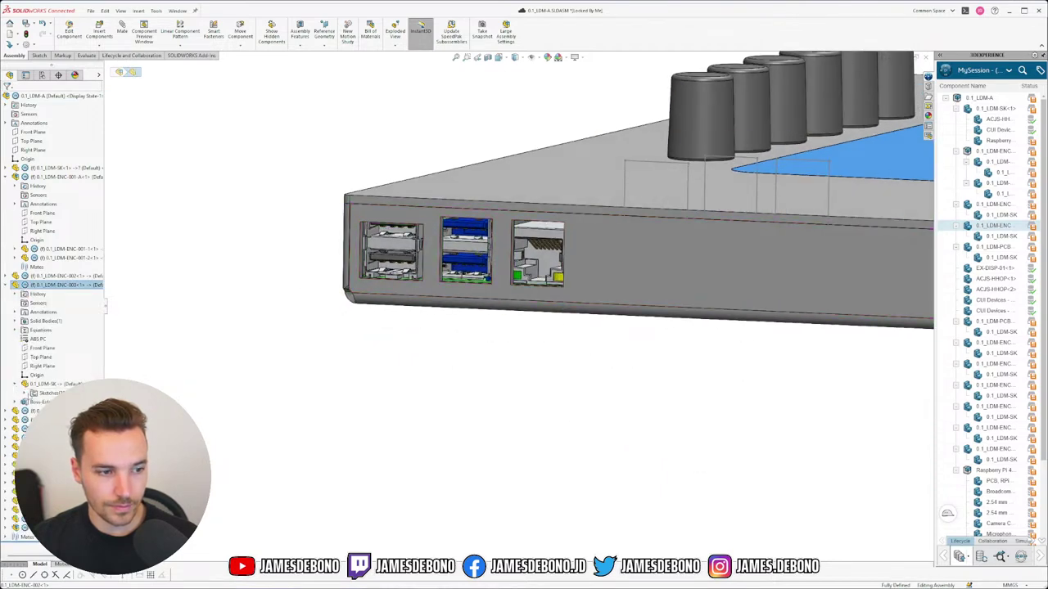
pyautogui.click(25, 393)
pyautogui.rightClick(67, 545)
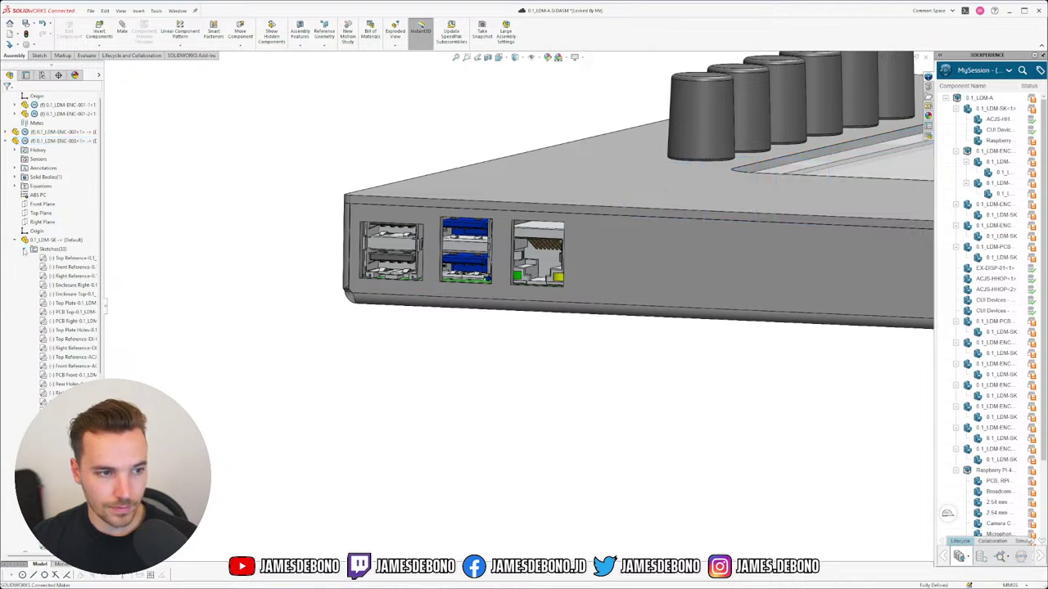
pyautogui.scroll(5, 22, 342)
pyautogui.click(11, 286)
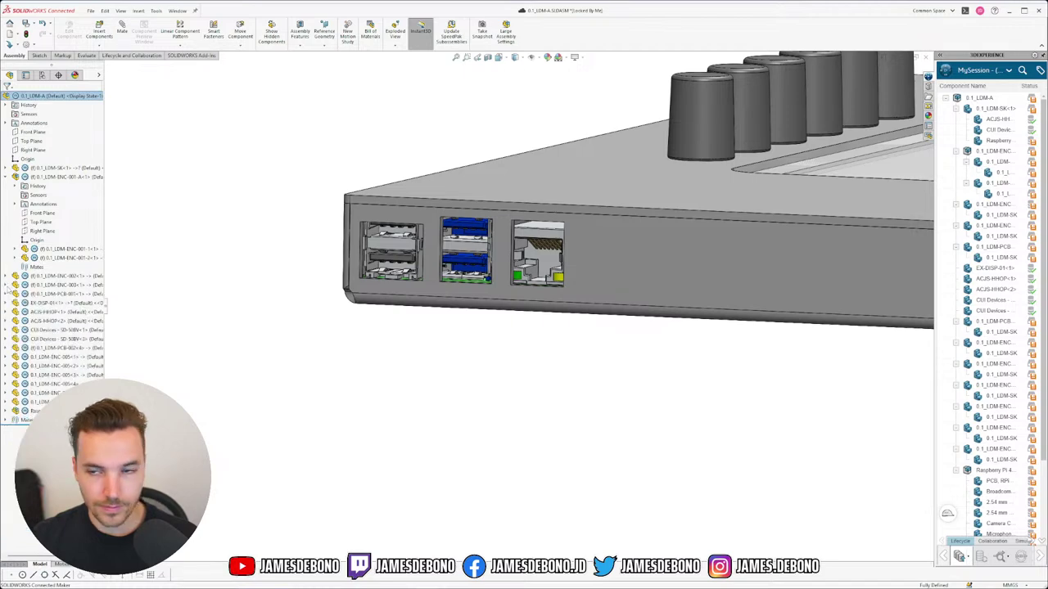
pyautogui.scroll(4, 464, 258)
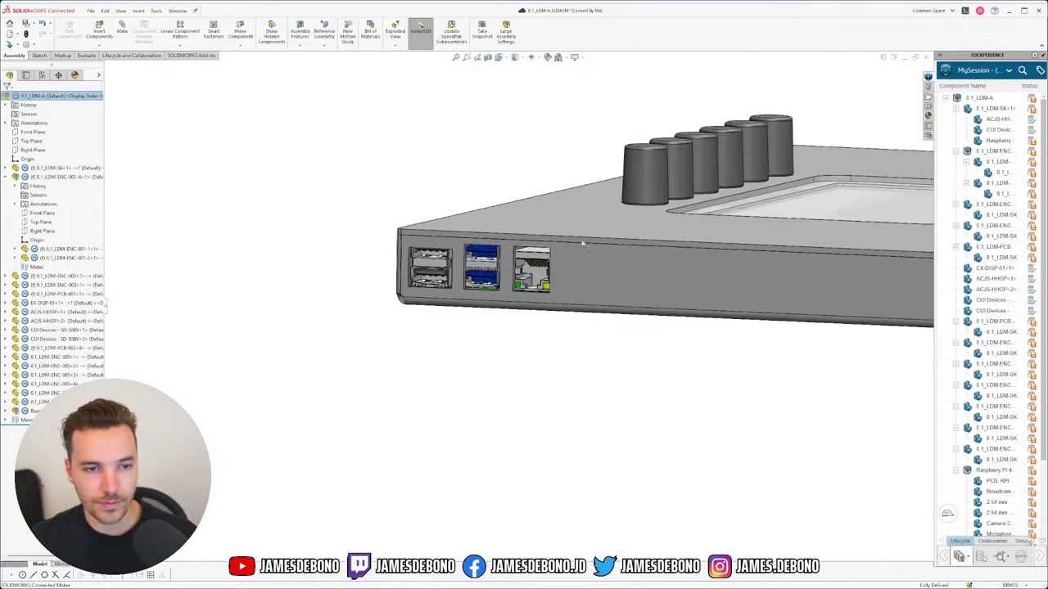
# Switch to the 0.1_LDM-SK skeleton part and open its Pi Height sketch for editing.
pyautogui.click(177, 10)
pyautogui.click(218, 100)
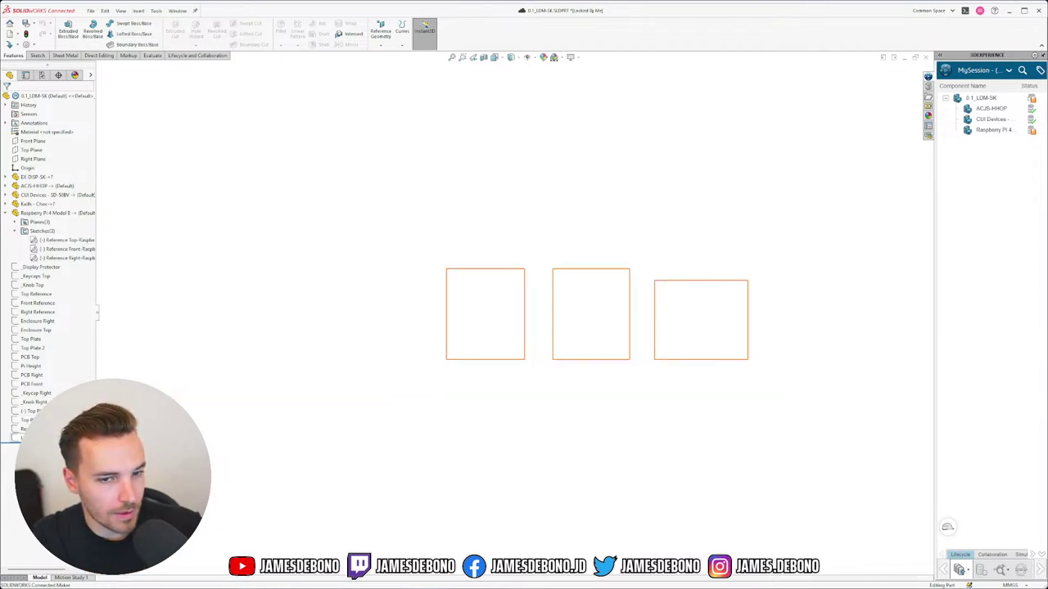
pyautogui.click(16, 438)
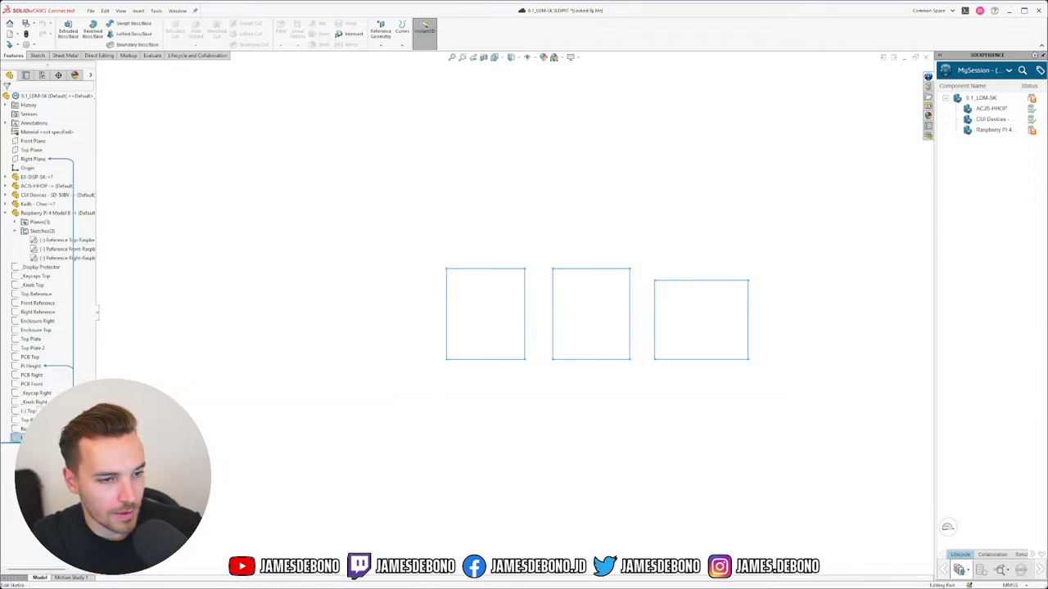
pyautogui.click(199, 351)
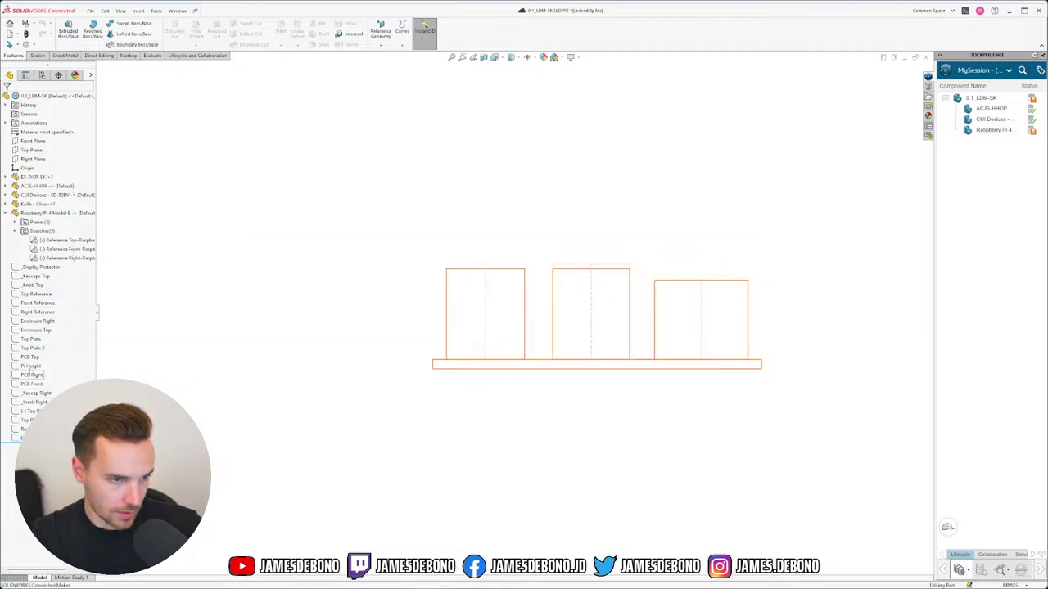
pyautogui.click(29, 368)
pyautogui.click(37, 341)
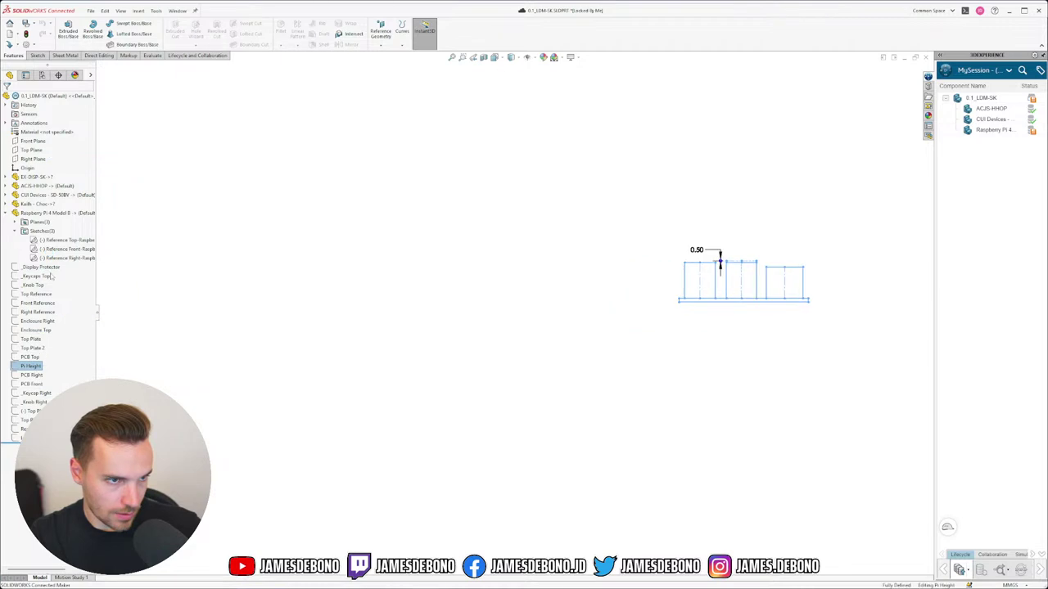
# Show the Raspberry Pi 4 Model B's Reference Right sketch and view the Pi Height sketch plane straight on.
pyautogui.click(69, 258)
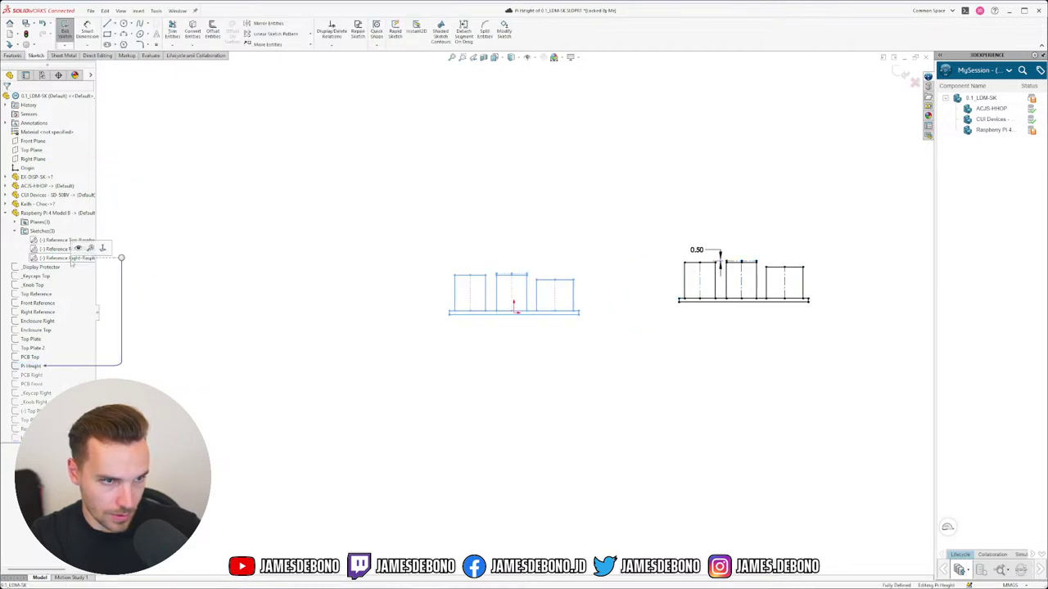
pyautogui.click(310, 204)
pyautogui.hotkey('ctrl', '8')
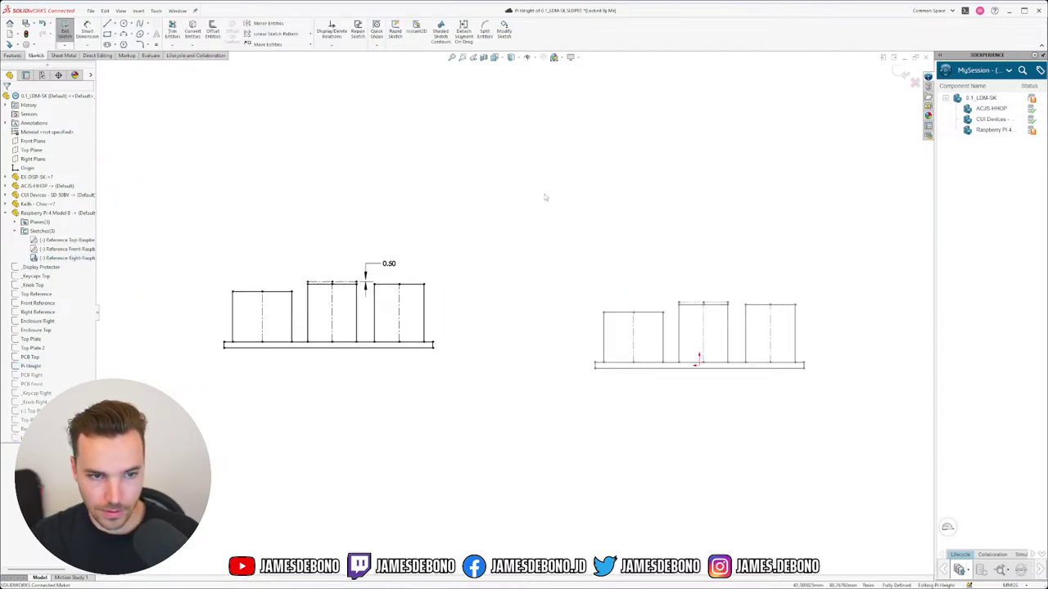
# Delete the equal-length relations that tie the Pi Height sketch's base-line segments to the Reference Right sketch.
pyautogui.scroll(-2, 331, 369)
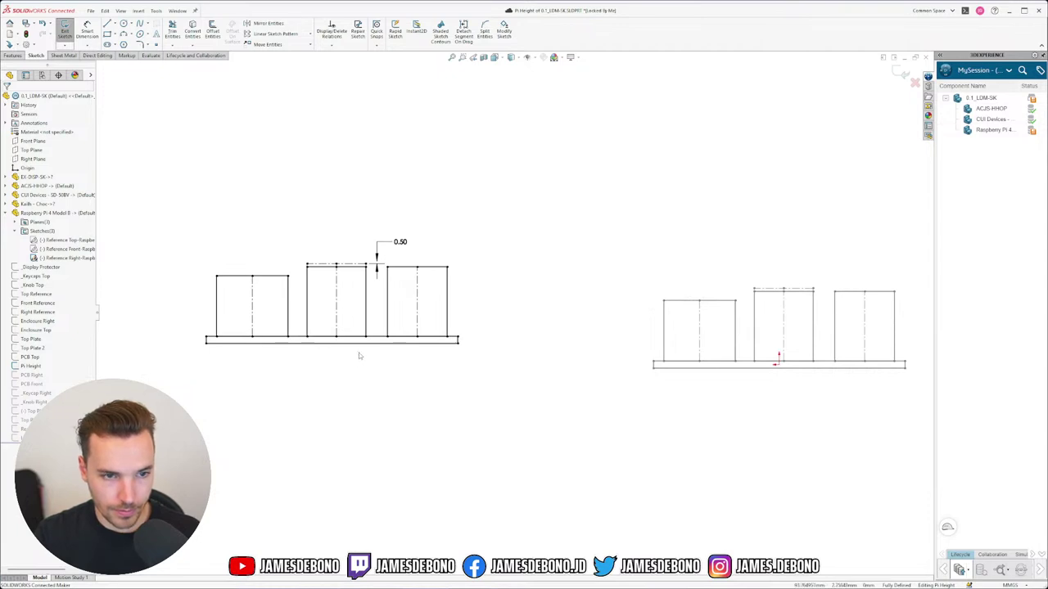
pyautogui.click(219, 339)
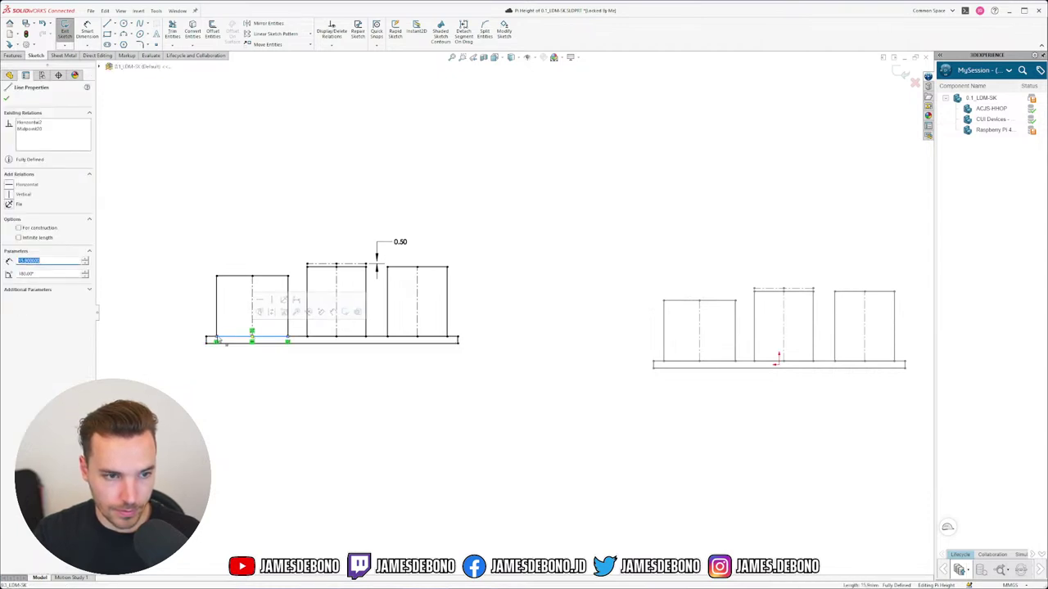
pyautogui.click(210, 338)
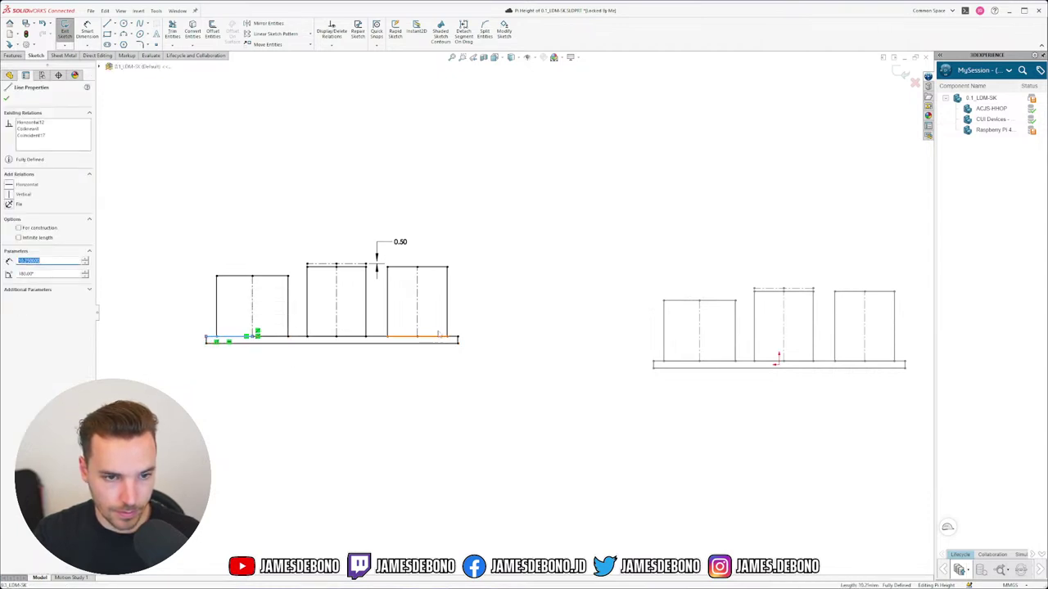
pyautogui.click(453, 339)
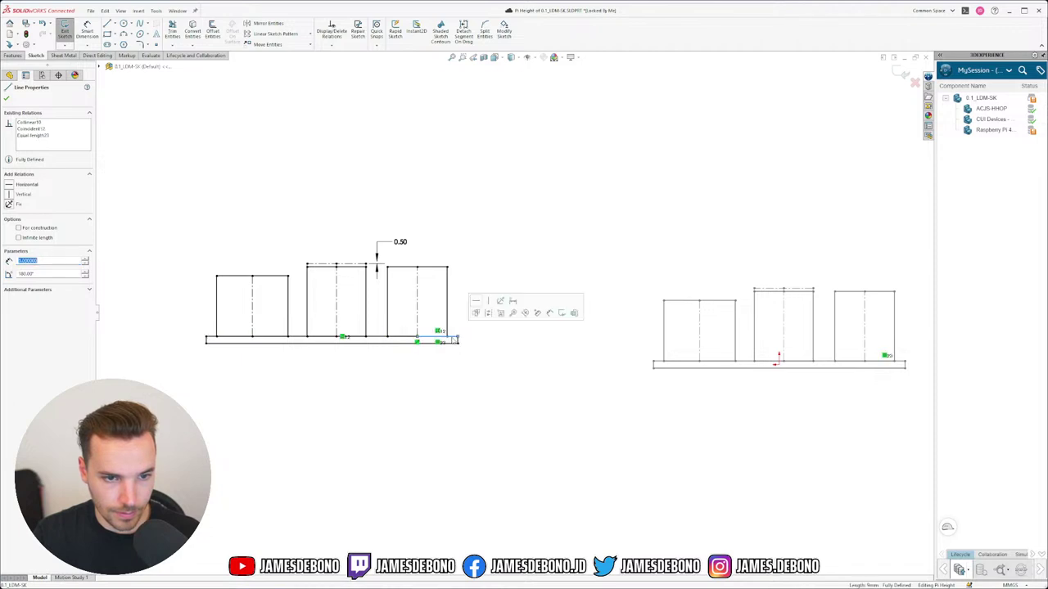
pyautogui.press('Escape')
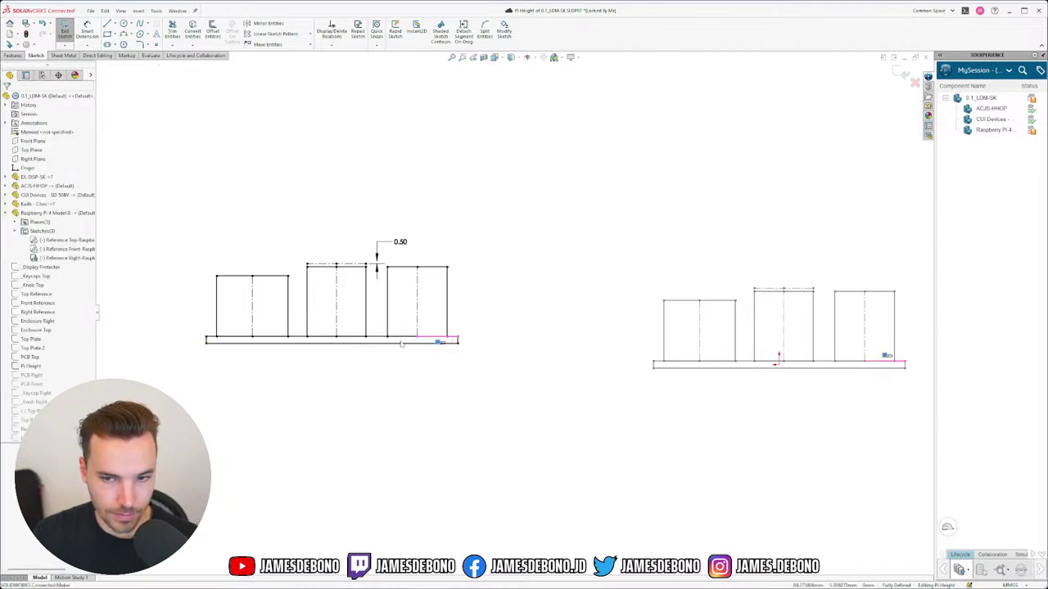
pyautogui.click(353, 341)
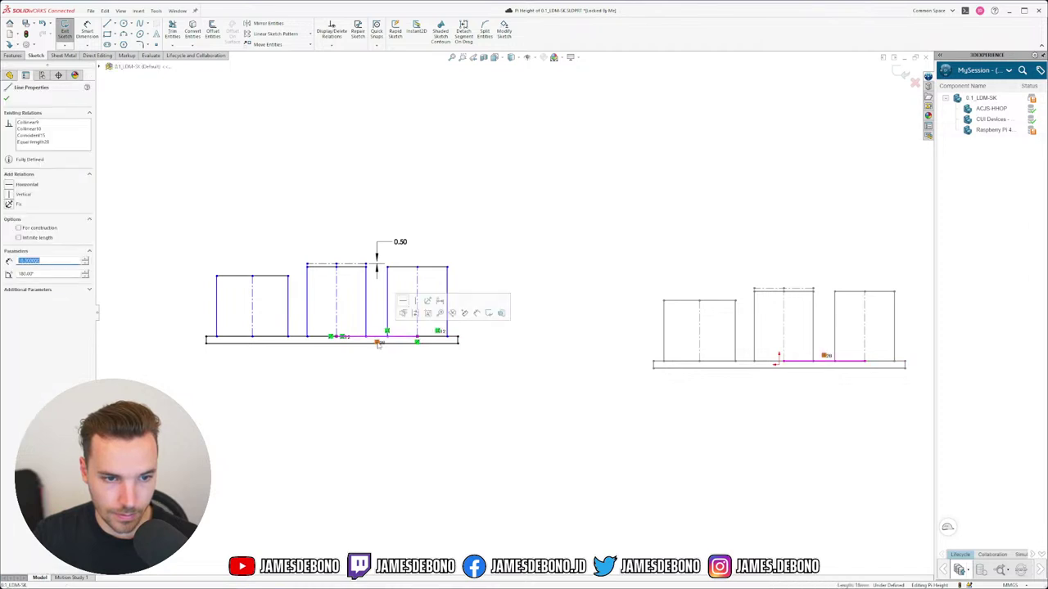
pyautogui.press('Escape')
pyautogui.click(308, 343)
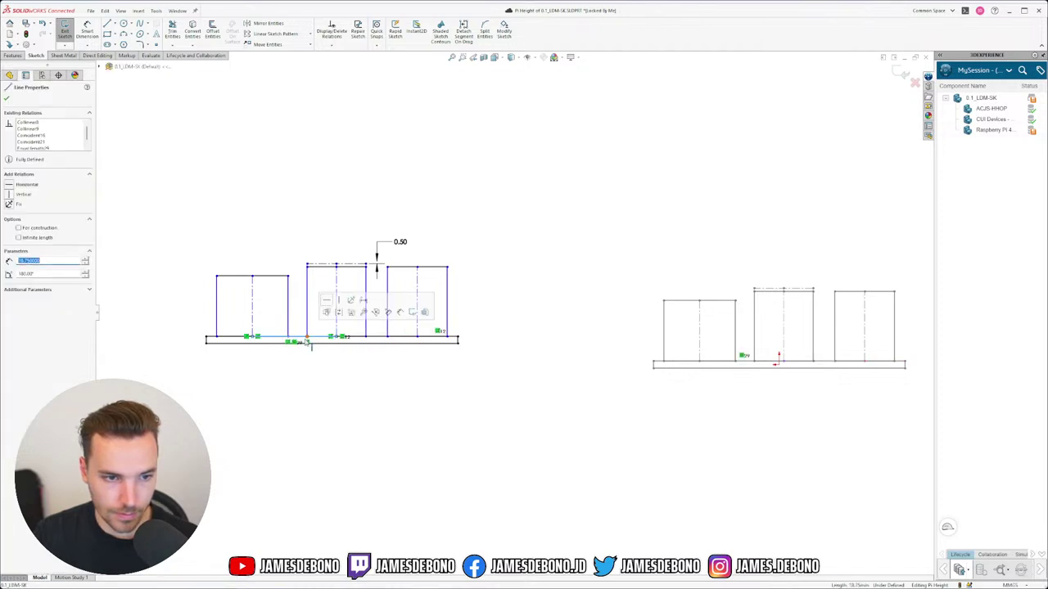
pyautogui.press('Escape')
# Delete the equal-length relations from the top lines and vertical centrelines of the Pi Height sketch's left and right ports.
pyautogui.click(270, 277)
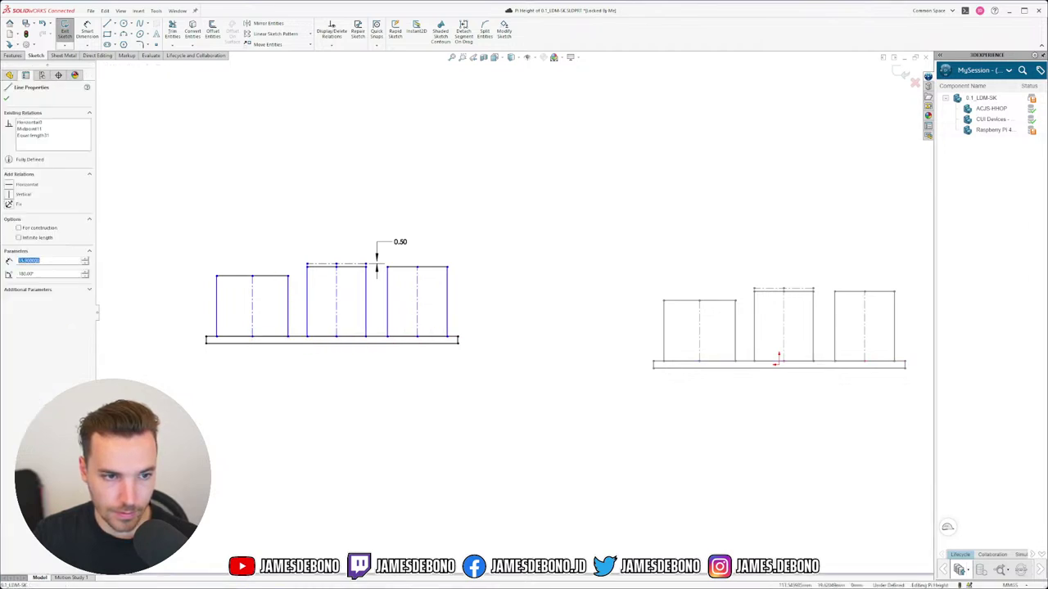
pyautogui.press('Escape')
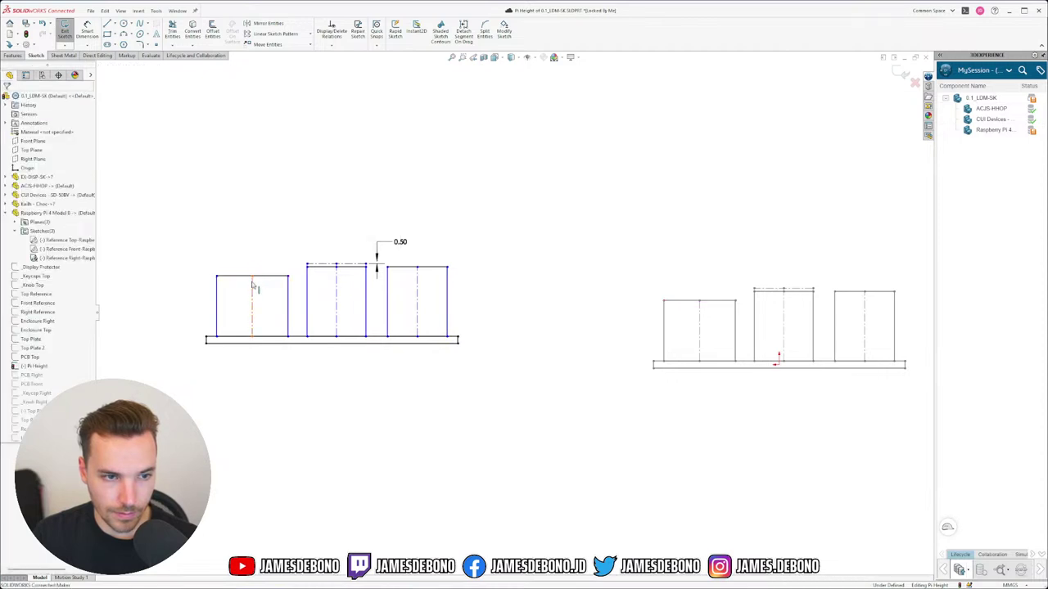
pyautogui.click(253, 286)
pyautogui.press('Escape')
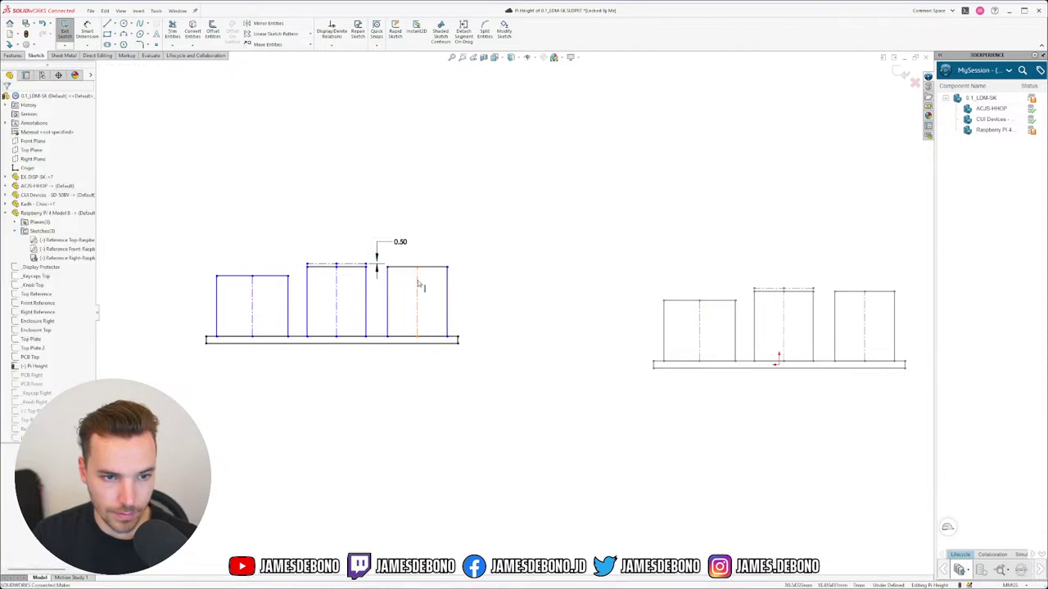
pyautogui.click(418, 284)
pyautogui.press('Escape')
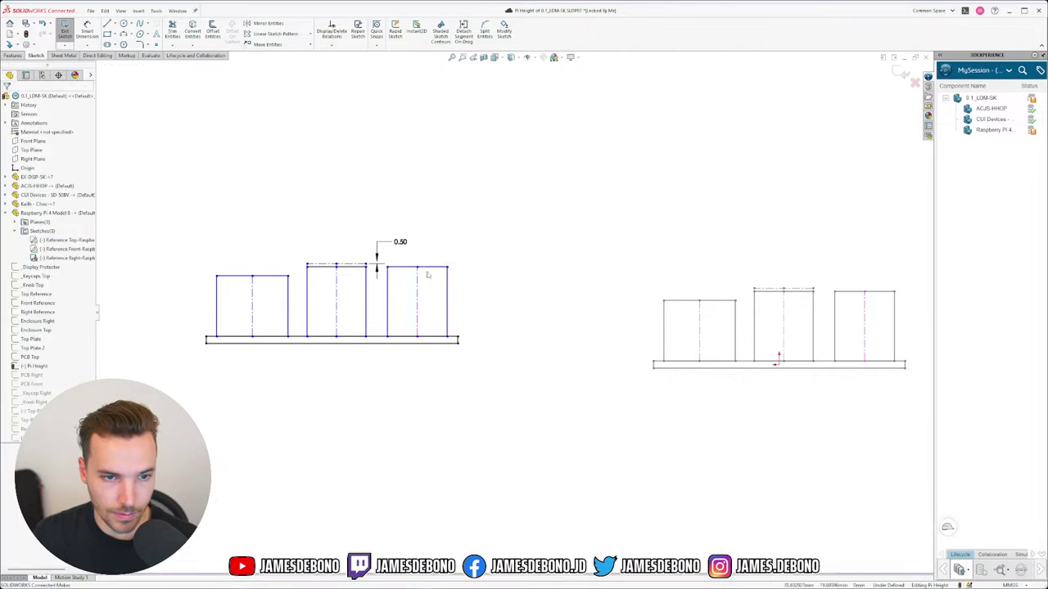
pyautogui.click(424, 267)
pyautogui.press('Escape')
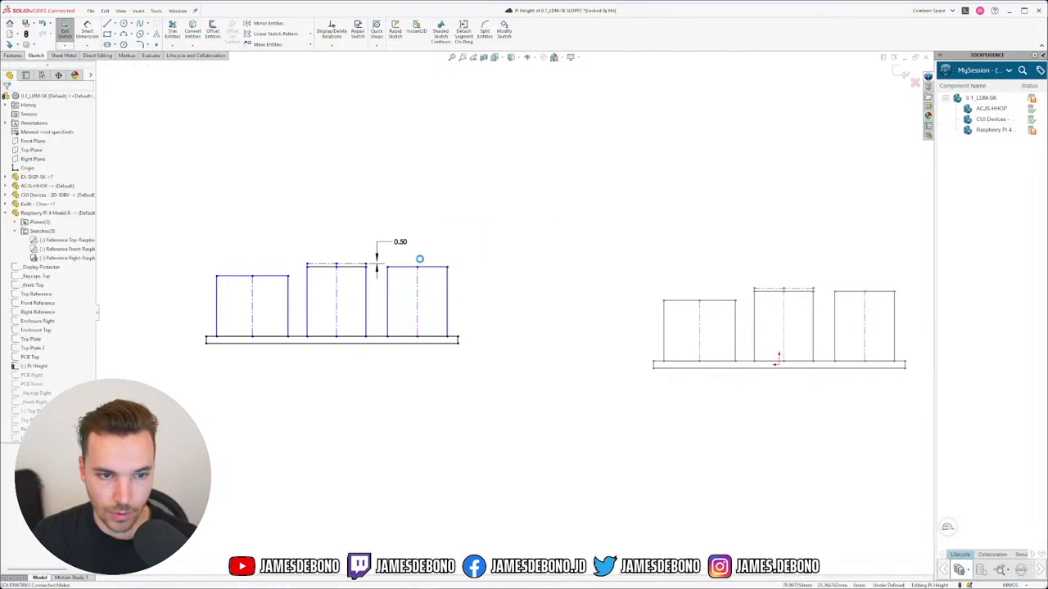
pyautogui.click(345, 265)
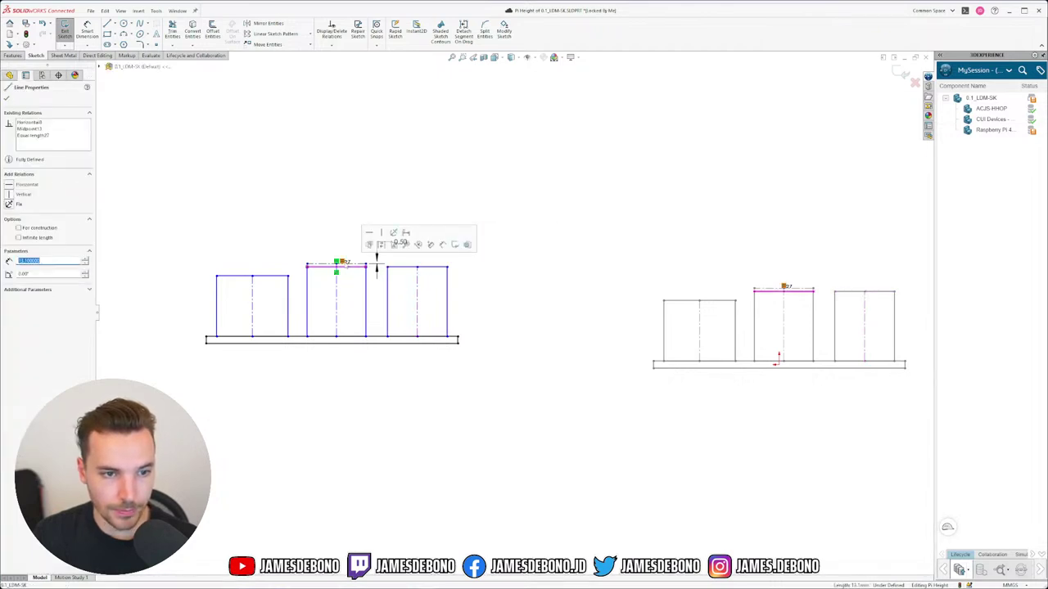
pyautogui.click(369, 244)
pyautogui.press('Escape')
# Swap the outer port heights by making each outer centreline equal in length to the opposite outer centreline in Reference Right.
pyautogui.click(418, 287)
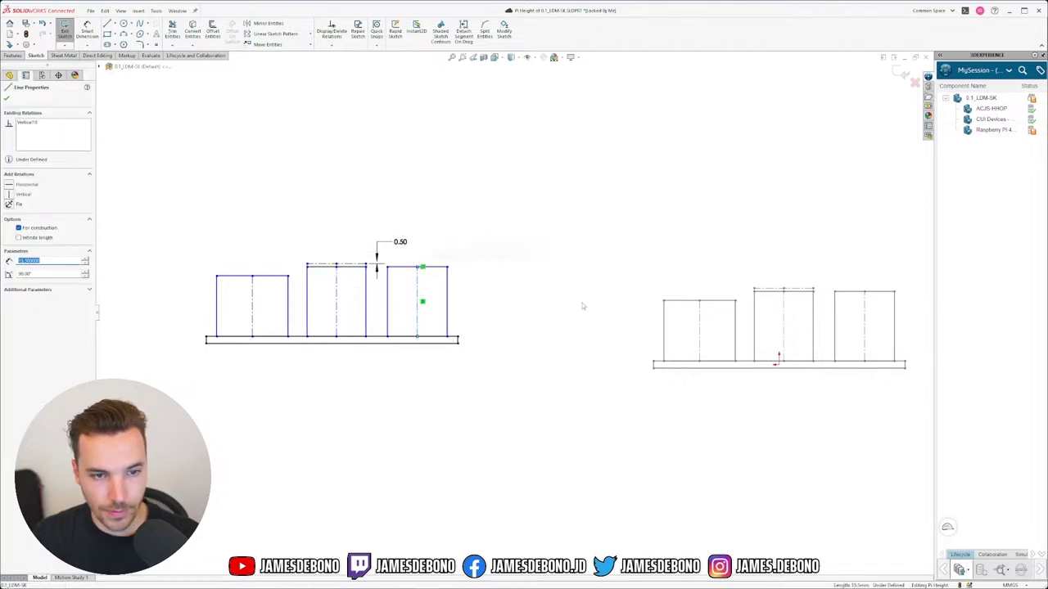
pyautogui.keyDown('ctrl'); pyautogui.click(700, 321); pyautogui.keyUp('ctrl')
pyautogui.click(735, 292)
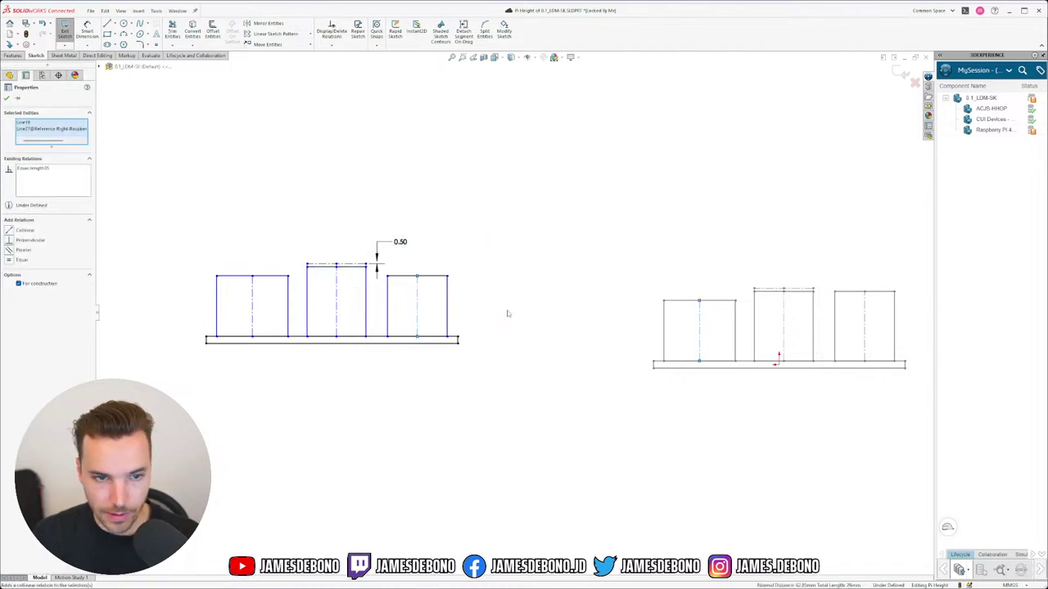
pyautogui.press('Escape')
pyautogui.click(256, 290)
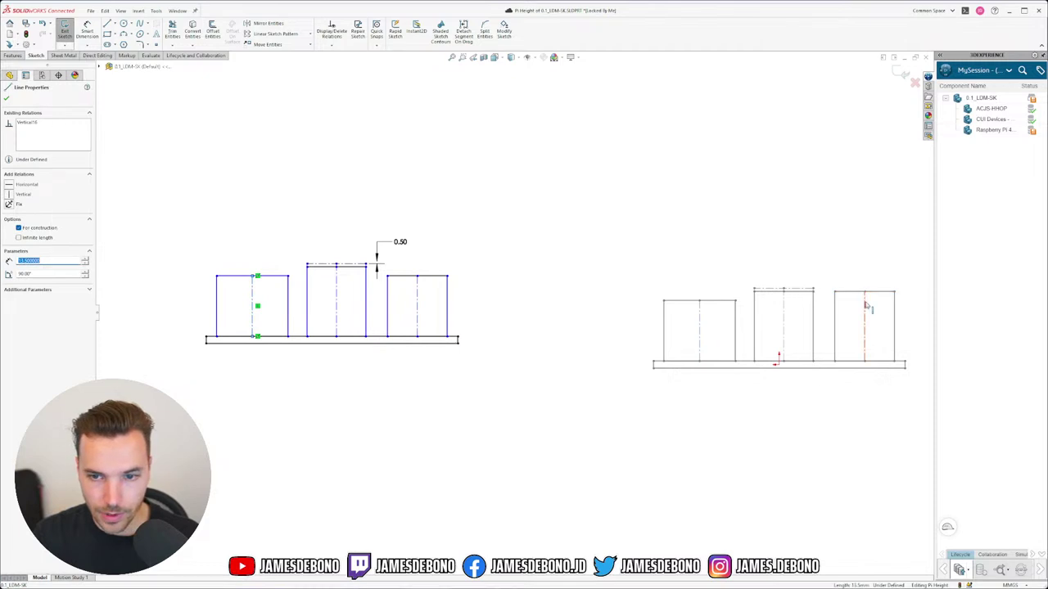
pyautogui.keyDown('ctrl'); pyautogui.click(865, 305); pyautogui.keyUp('ctrl')
pyautogui.click(934, 268)
pyautogui.press('Escape')
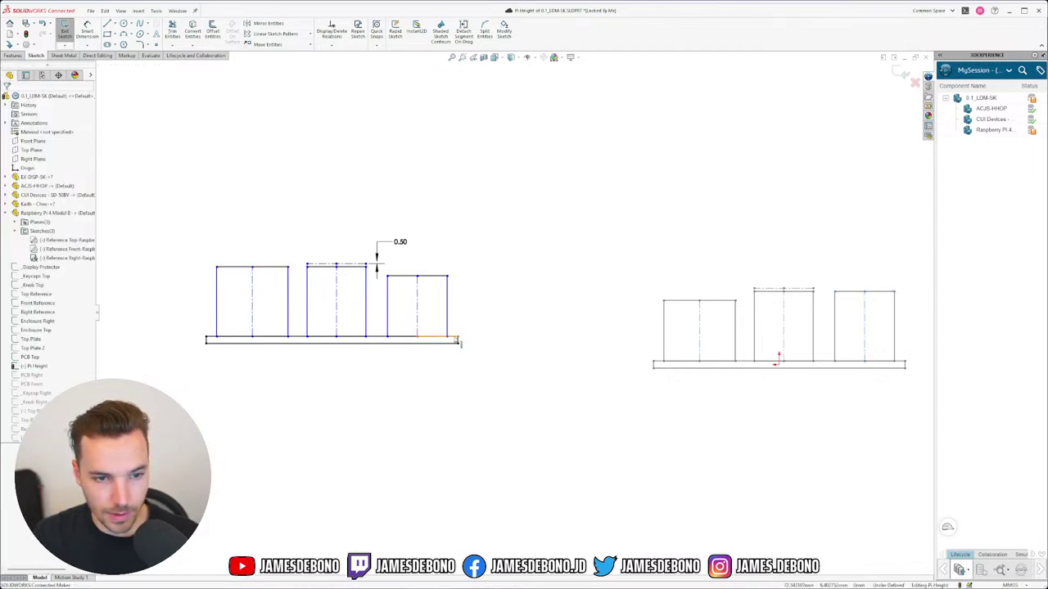
# Make the left end base segment and the left-to-middle port spacing equal to the right-hand counterparts in Reference Right.
pyautogui.click(456, 341)
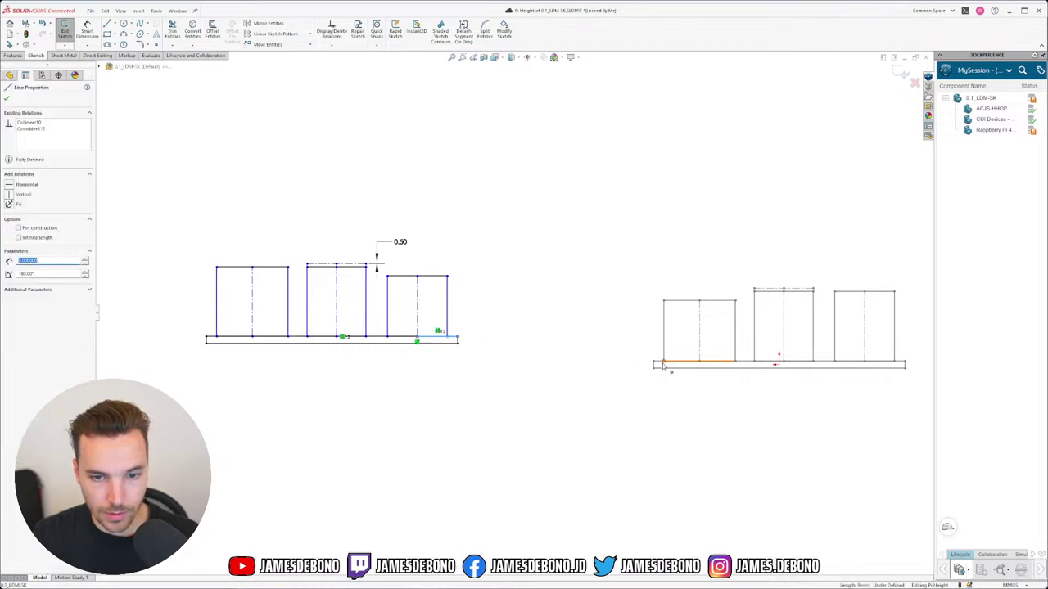
pyautogui.click(217, 342)
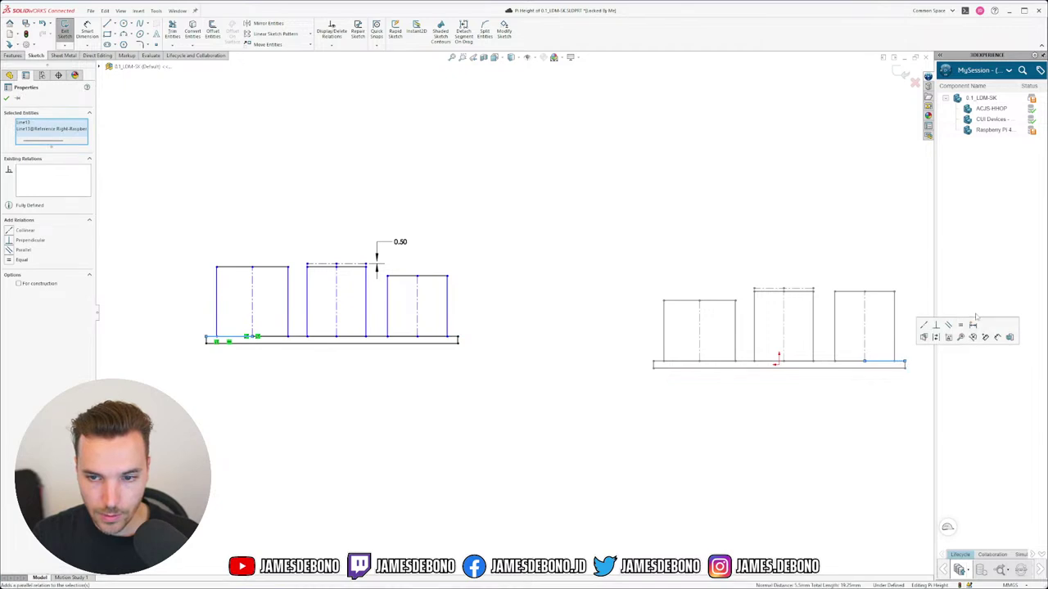
pyautogui.click(972, 326)
pyautogui.click(832, 362)
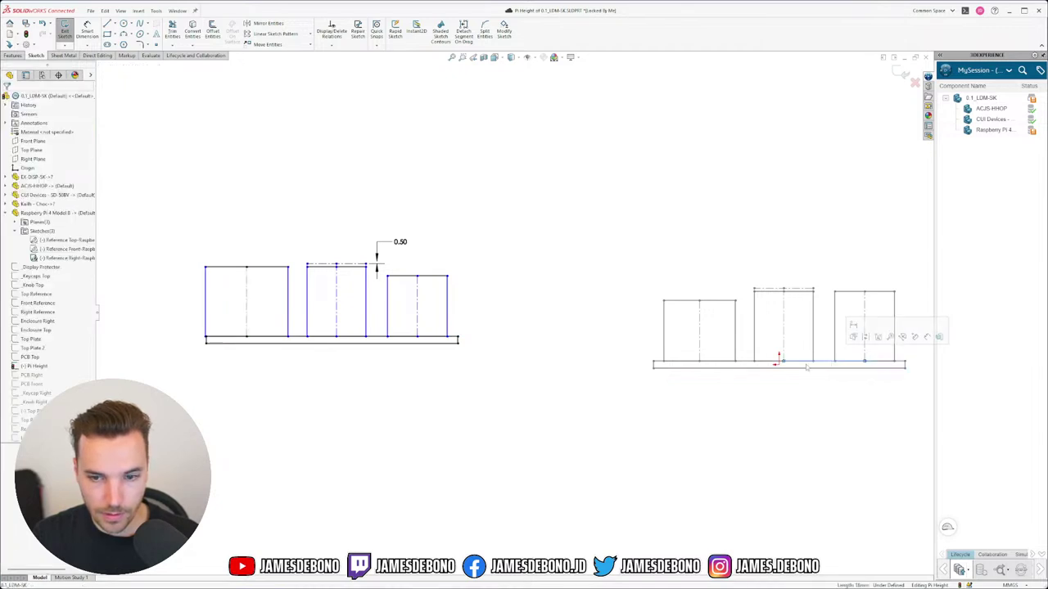
pyautogui.click(300, 340)
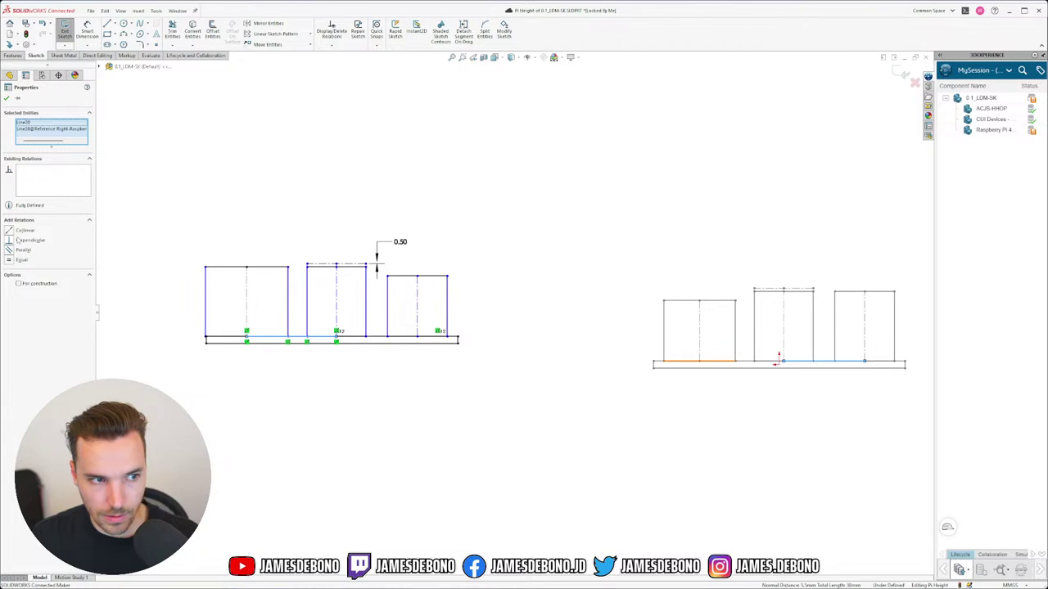
# Make the left port's top line equal in length to the right port's top line in Reference Right.
pyautogui.click(278, 267)
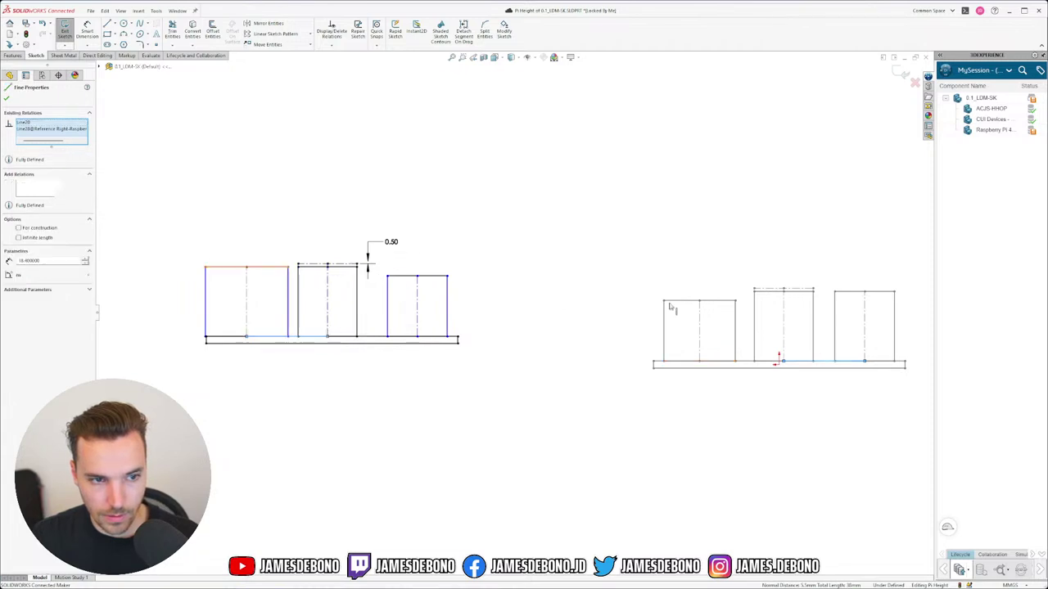
pyautogui.keyDown('ctrl'); pyautogui.click(850, 292); pyautogui.keyUp('ctrl')
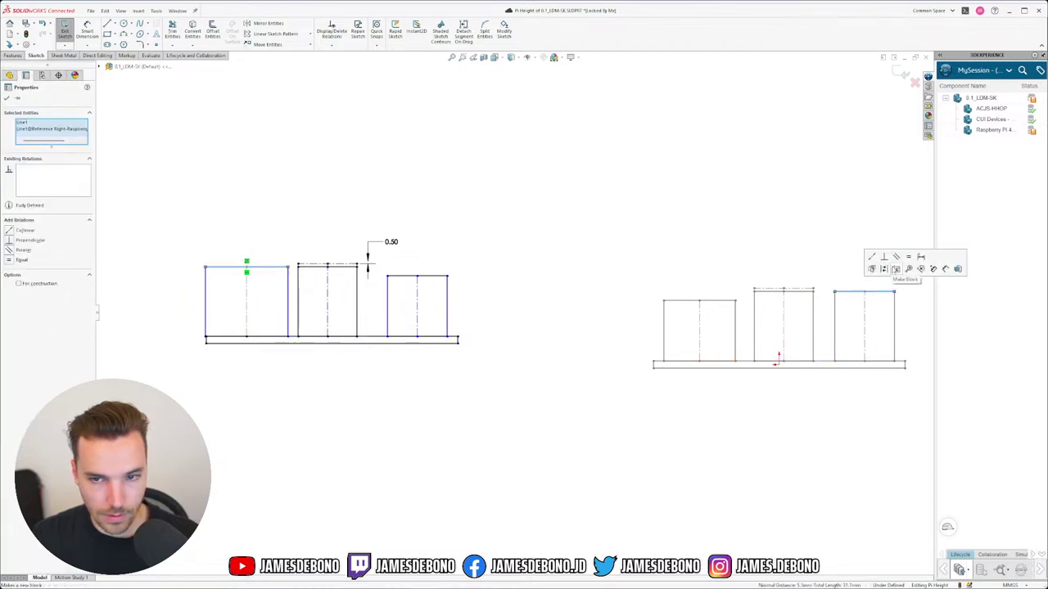
pyautogui.click(894, 270)
pyautogui.click(370, 317)
# Make the middle-to-right port spacing and the right port's top line equal to the left-hand counterparts in Reference Right.
pyautogui.click(373, 337)
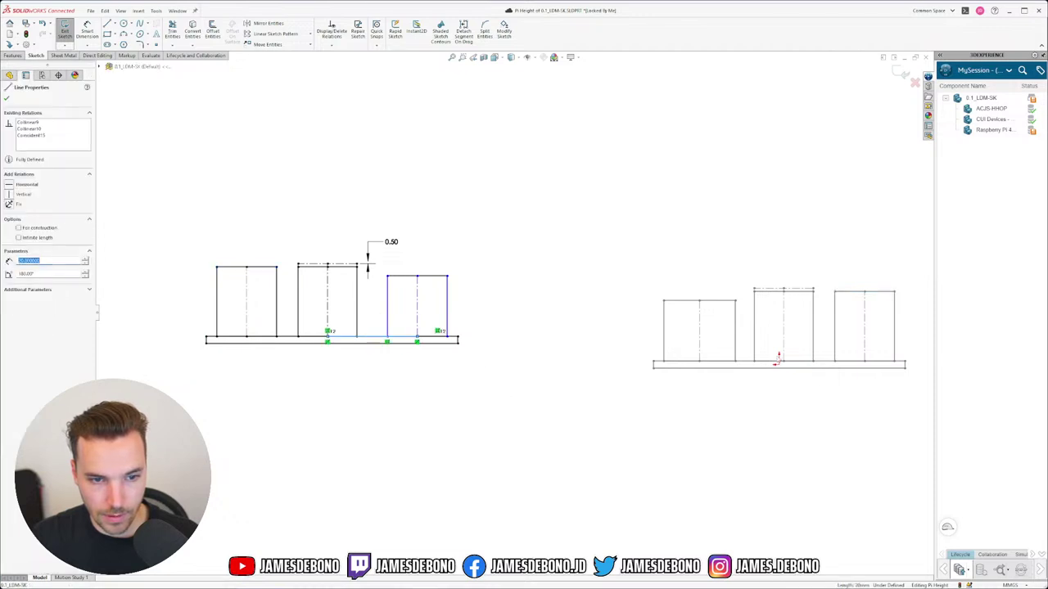
pyautogui.keyDown('ctrl'); pyautogui.click(744, 364); pyautogui.keyUp('ctrl')
pyautogui.click(810, 330)
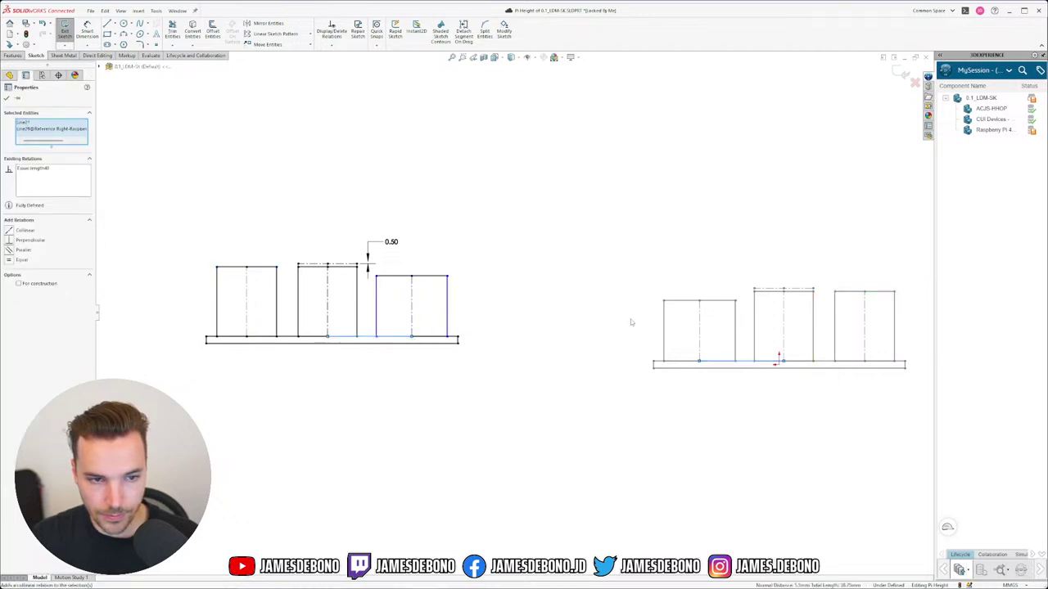
pyautogui.click(398, 277)
pyautogui.keyDown('ctrl'); pyautogui.click(694, 301); pyautogui.keyUp('ctrl')
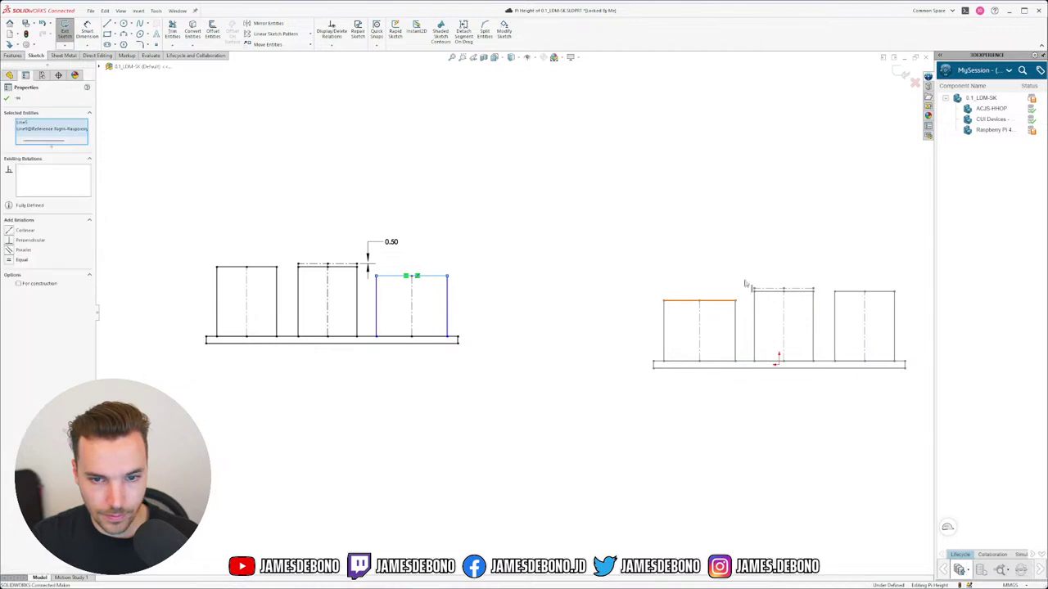
pyautogui.click(527, 409)
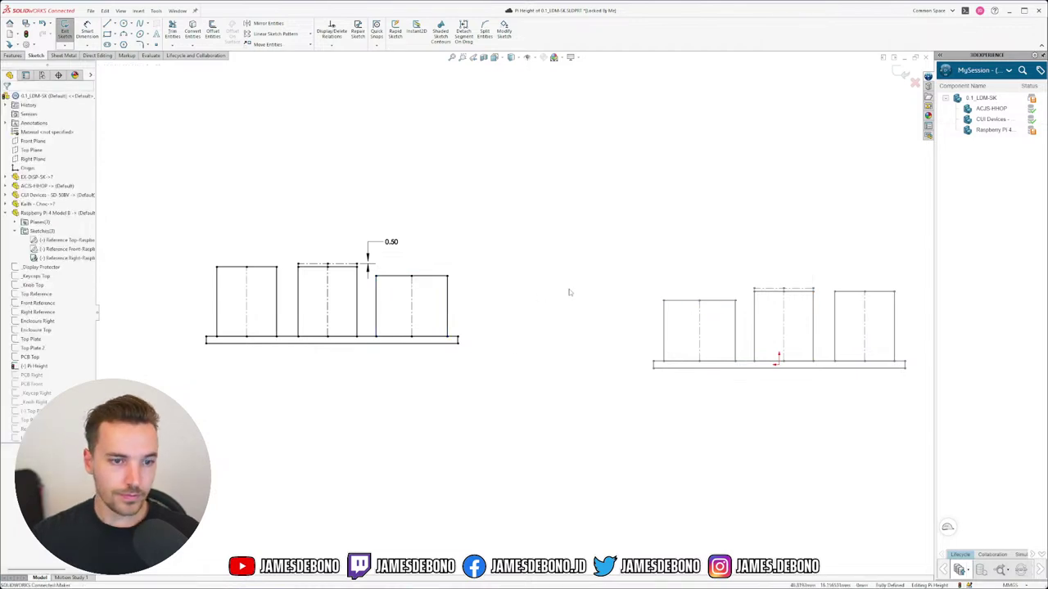
# Exit the Pi Height sketch, switch to the 0.1_LDM-A assembly and rebuild it.
pyautogui.click(900, 74)
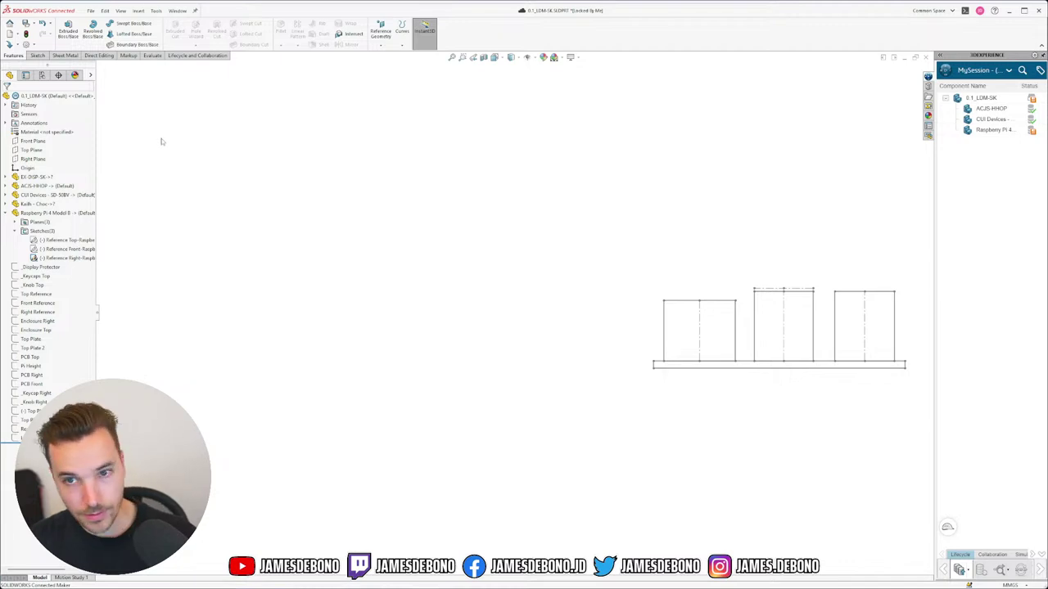
pyautogui.click(176, 11)
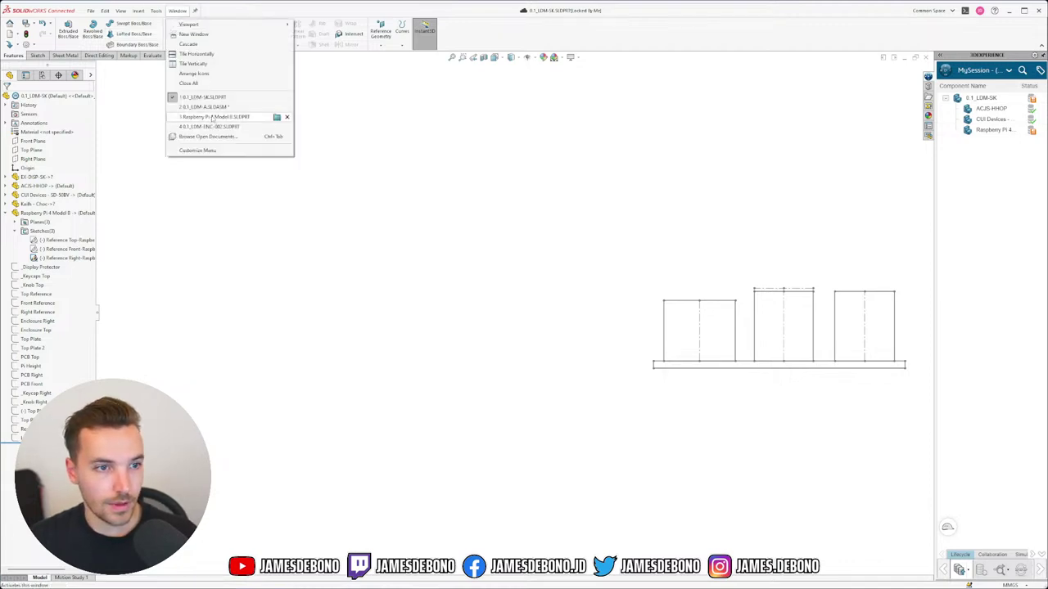
pyautogui.click(210, 107)
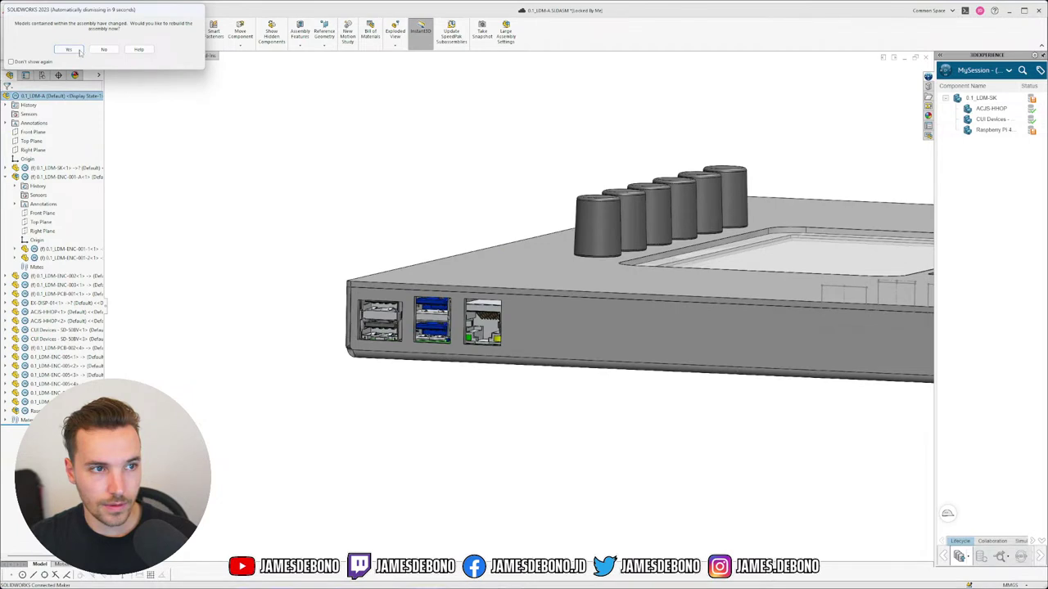
pyautogui.click(69, 50)
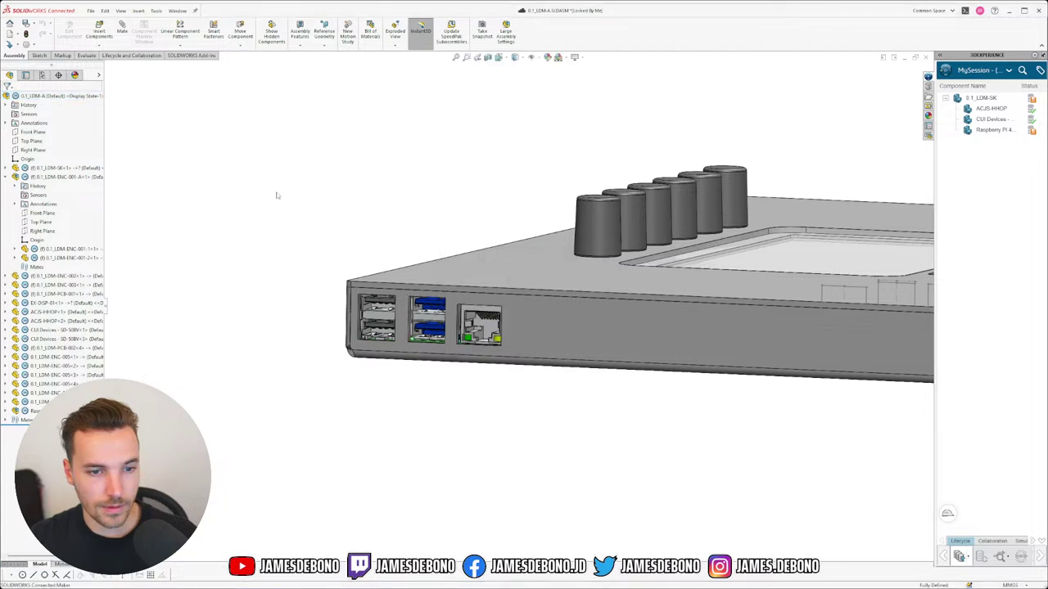
# Examine how the USB and Ethernet openings in the enclosure wall line up with the Raspberry Pi's ports.
pyautogui.click(552, 331)
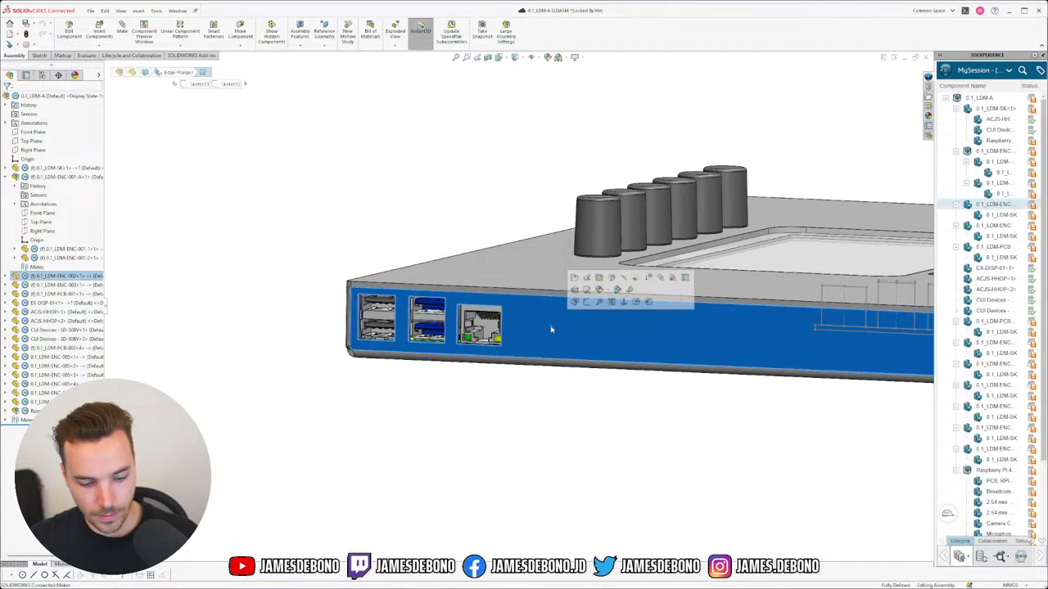
pyautogui.click(555, 399)
pyautogui.scroll(-5, 459, 344)
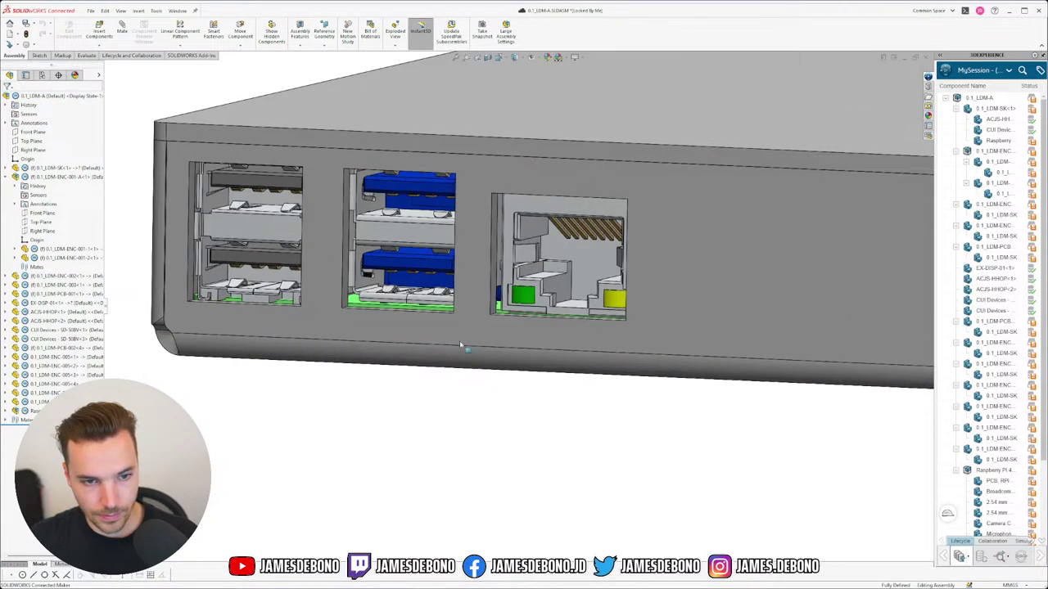
pyautogui.scroll(-6, 525, 333)
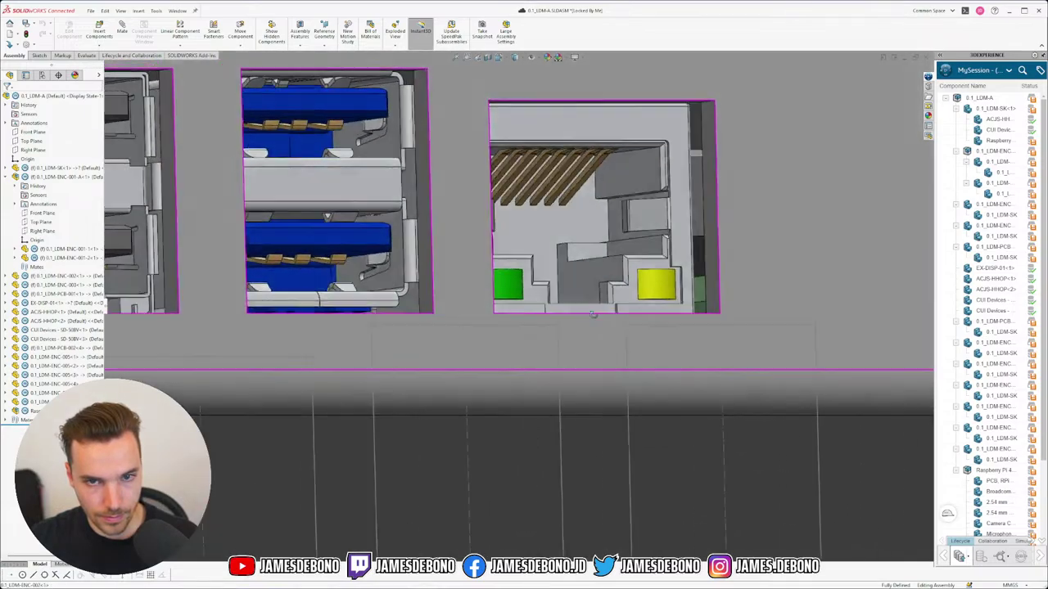
pyautogui.moveTo(579, 317); pyautogui.dragTo(554, 320, button='middle')
pyautogui.scroll(4, 282, 253)
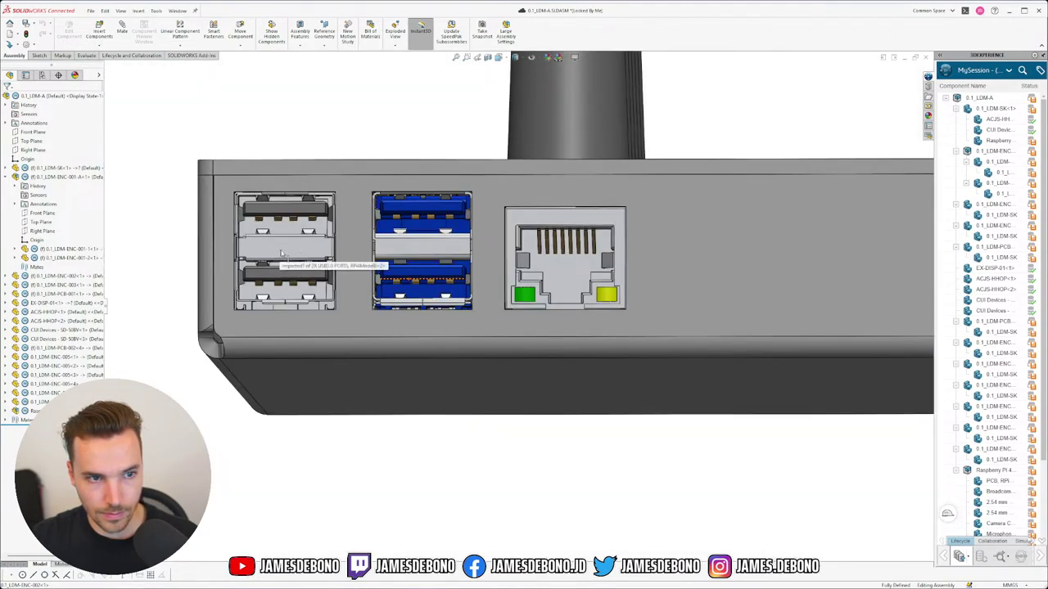
# Switch from the assembly to the 0.1_LDM-ENC-002 enclosure base part with its three port openings.
pyautogui.scroll(-3, 256, 240)
pyautogui.scroll(-4, 256, 241)
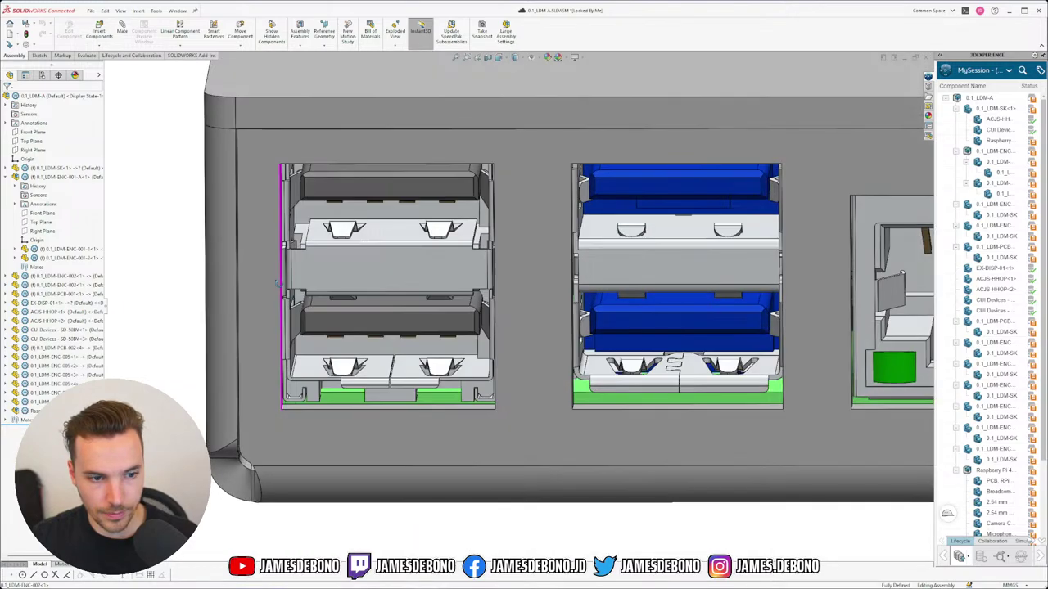
pyautogui.scroll(4, 561, 340)
pyautogui.click(177, 10)
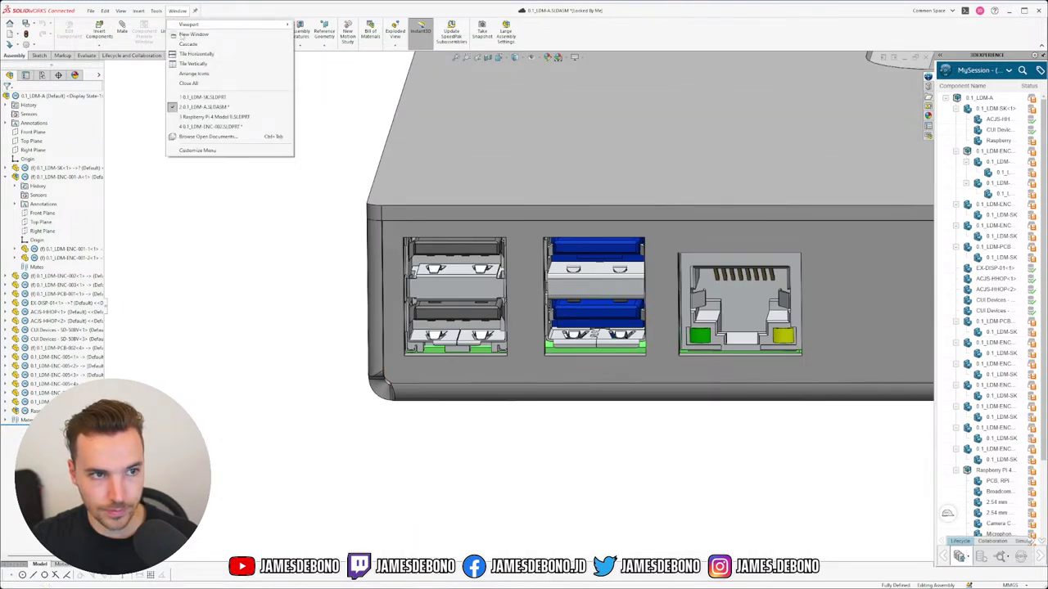
pyautogui.click(206, 126)
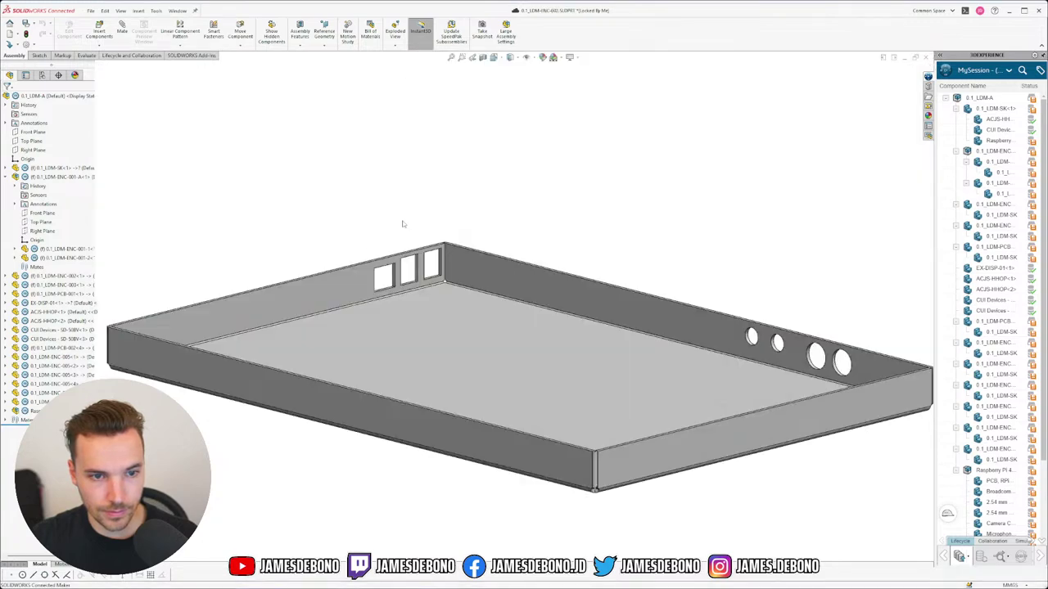
pyautogui.scroll(-5, 337, 269)
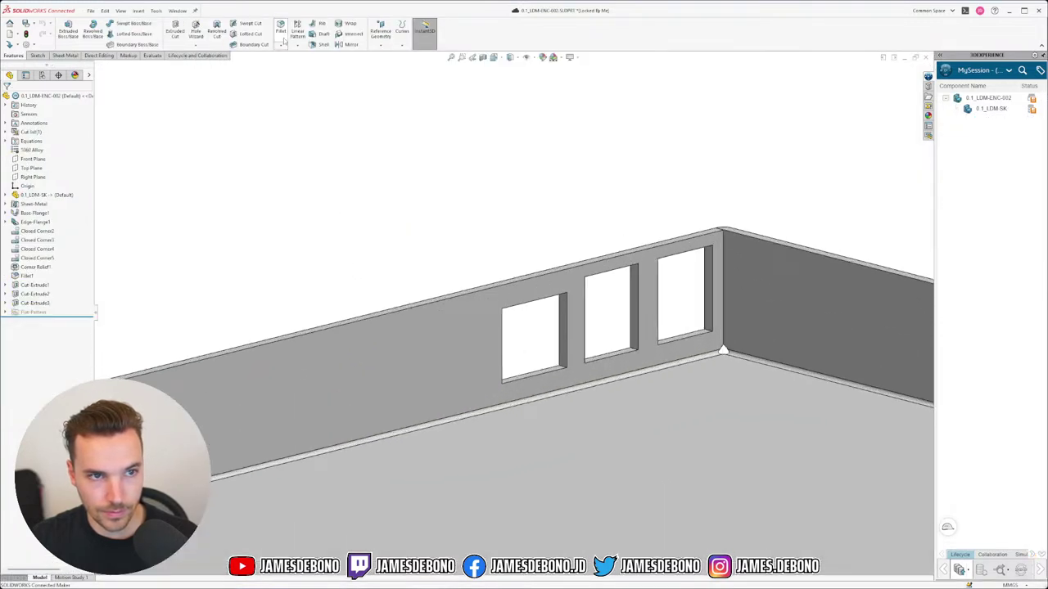
# Fillet all corner edges of the three rectangular port openings in the enclosure base wall with a sub-millimetre radius.
pyautogui.press('f')
pyautogui.scroll(-2, 732, 323)
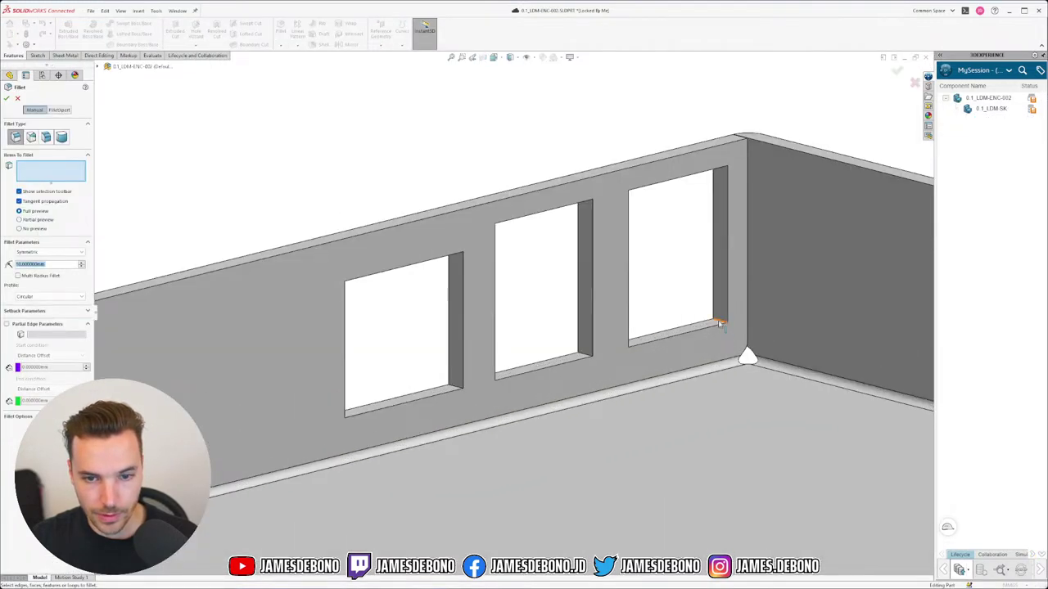
pyautogui.click(721, 324)
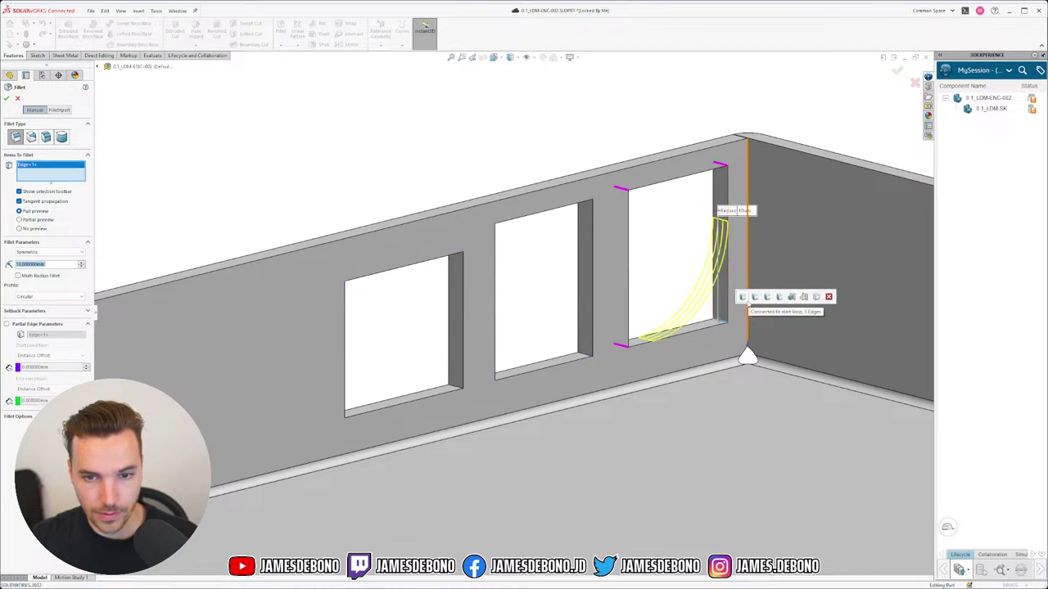
pyautogui.click(754, 299)
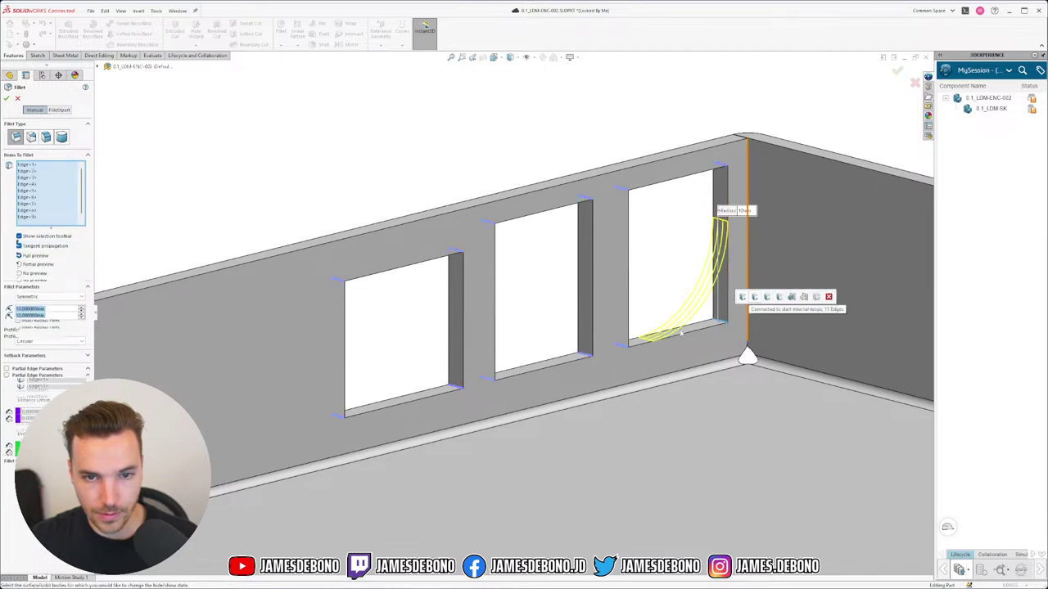
pyautogui.scroll(6, 687, 351)
pyautogui.scroll(-6, 520, 315)
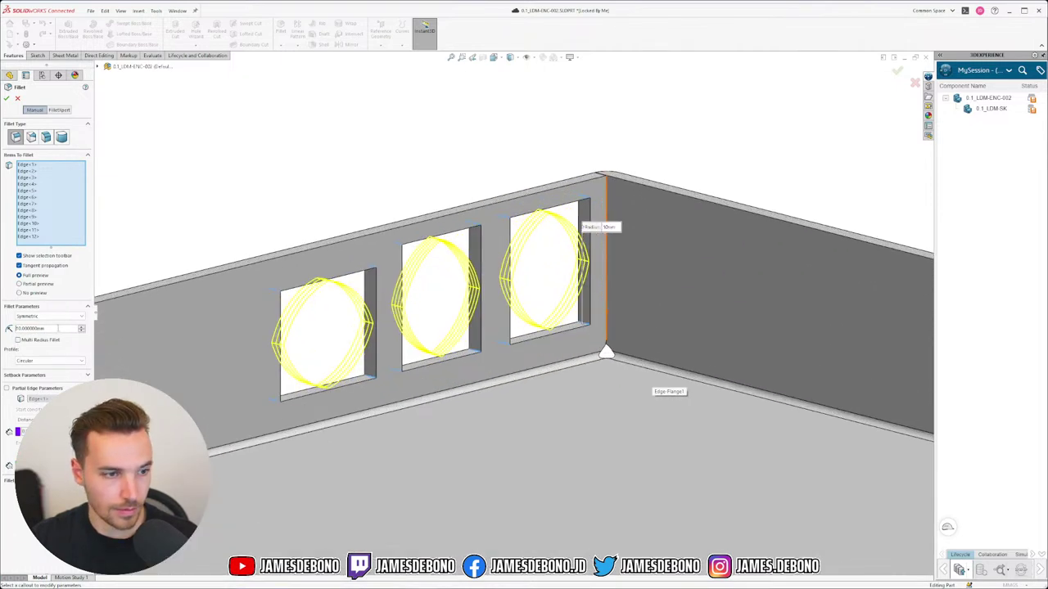
pyautogui.press('Return')
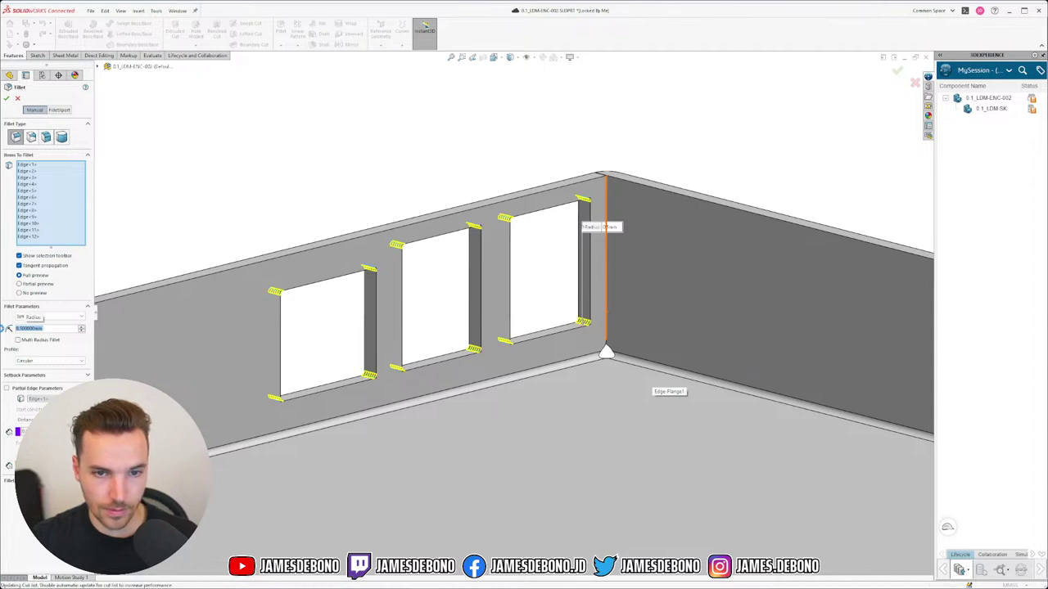
pyautogui.press('Return')
# Close the 0.1_LDM-ENC-002 part and rebuild the 0.1_LDM-A assembly with the changed model.
pyautogui.scroll(6, 561, 289)
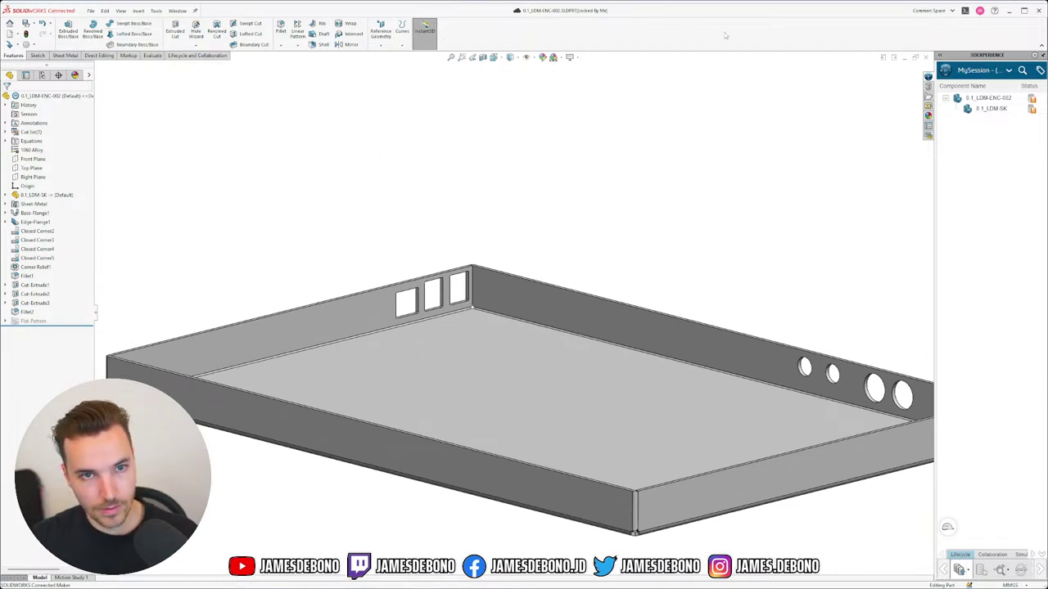
pyautogui.click(926, 60)
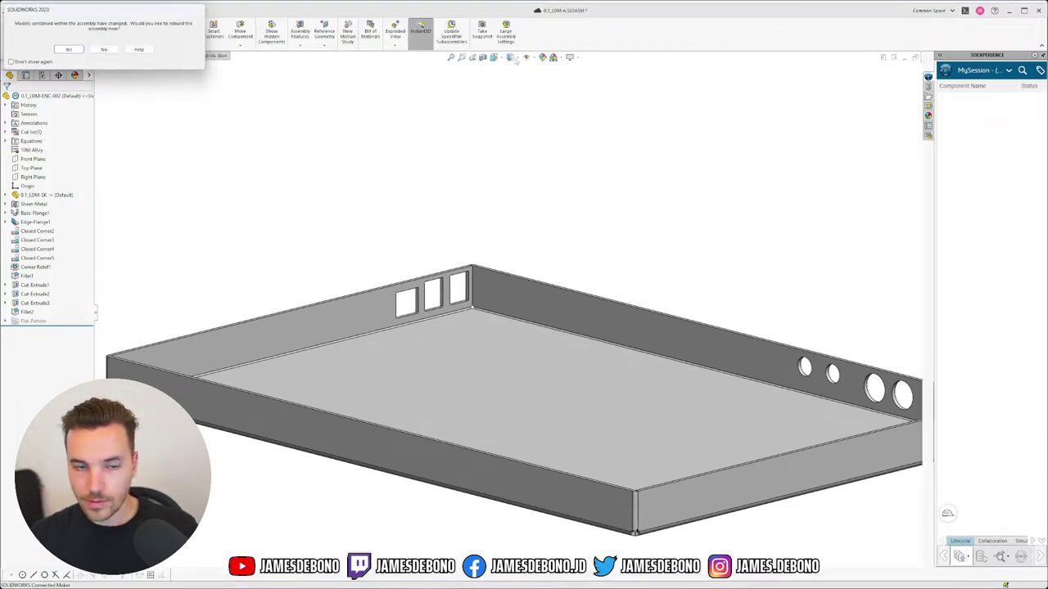
pyautogui.click(76, 50)
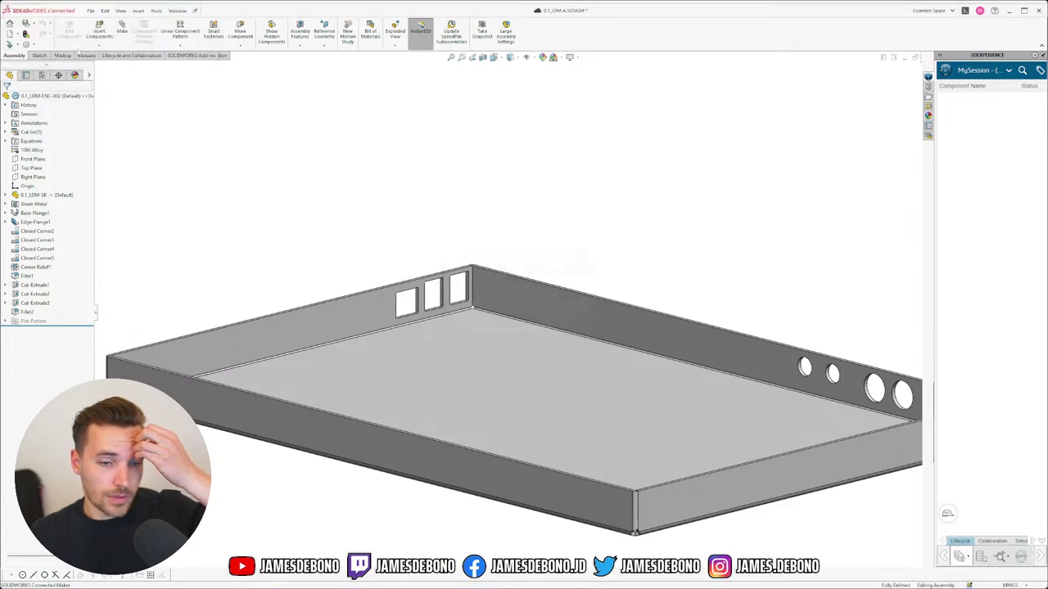
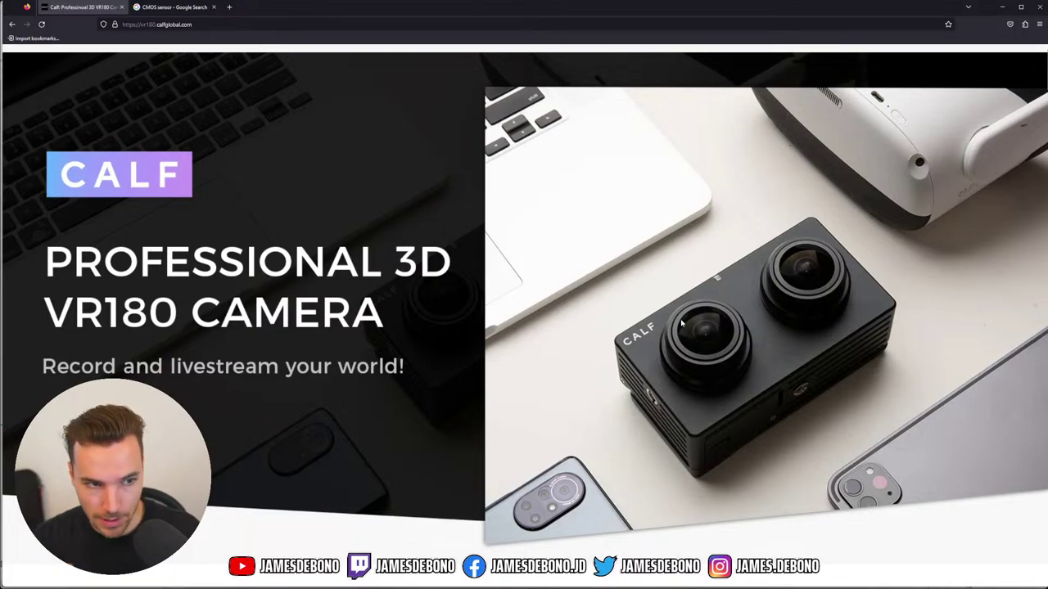
# Look through the product features on the Calf VR180 camera web page and return to SOLIDWORKS.
pyautogui.scroll(-12, 681, 324)
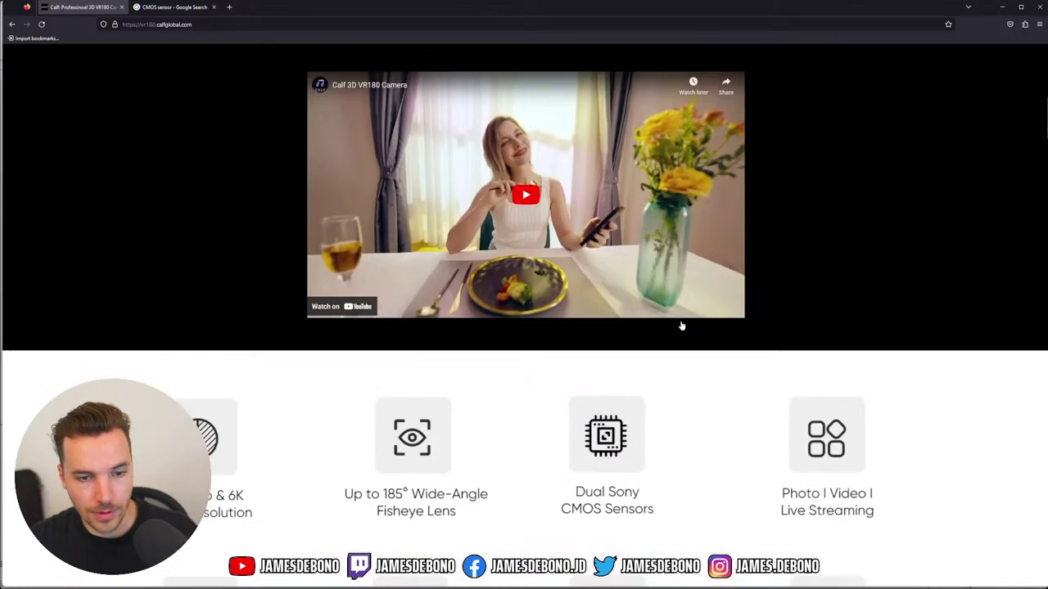
pyautogui.scroll(-3, 680, 325)
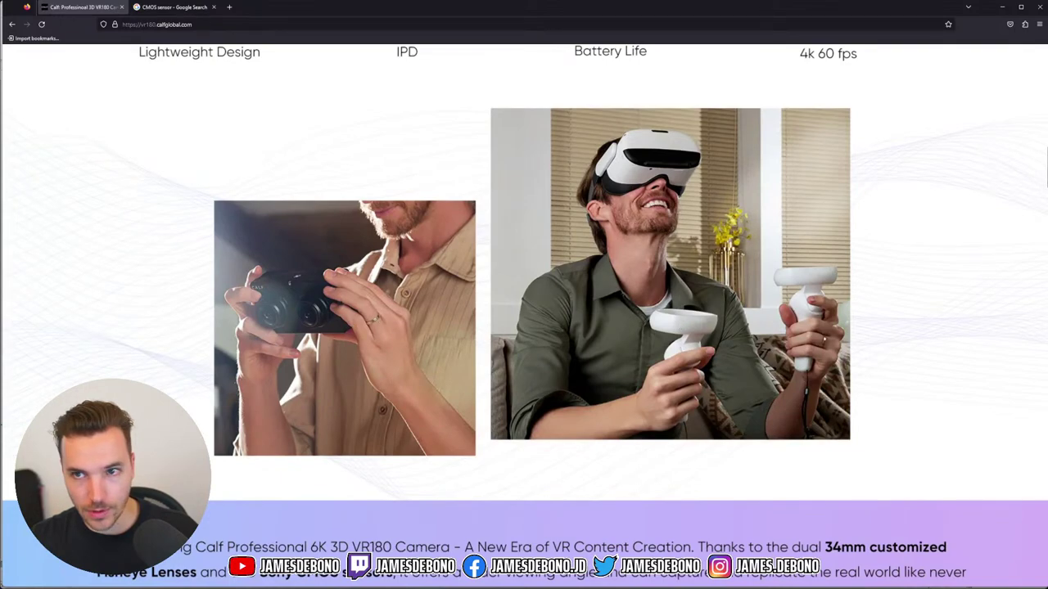
pyautogui.click(1002, 7)
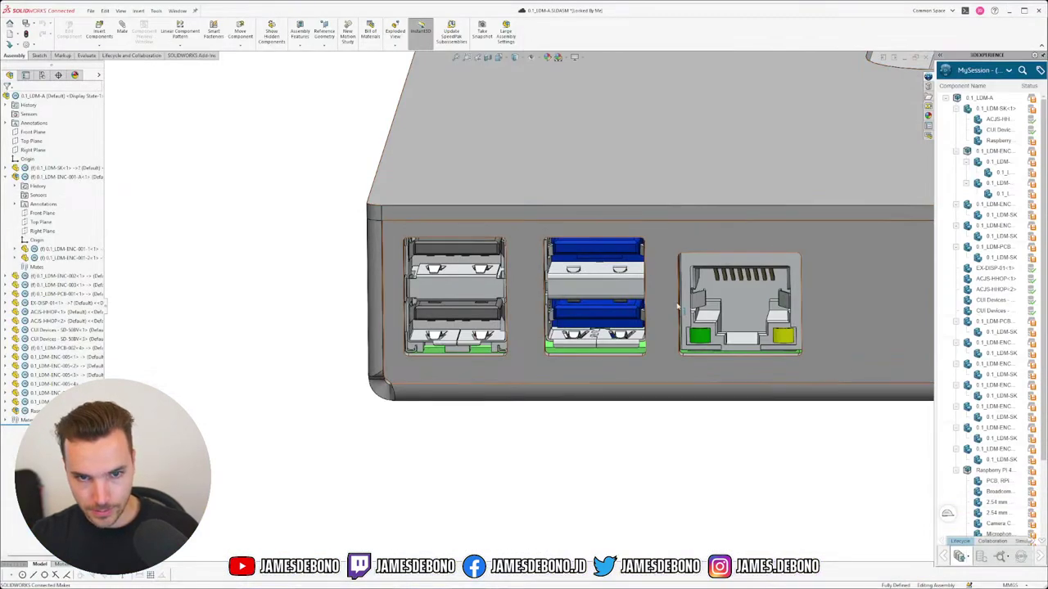
# Examine the filleted USB and Ethernet openings around the Raspberry Pi's ports from several angles.
pyautogui.moveTo(677, 305); pyautogui.dragTo(671, 257, button='middle')
pyautogui.scroll(-5, 557, 251)
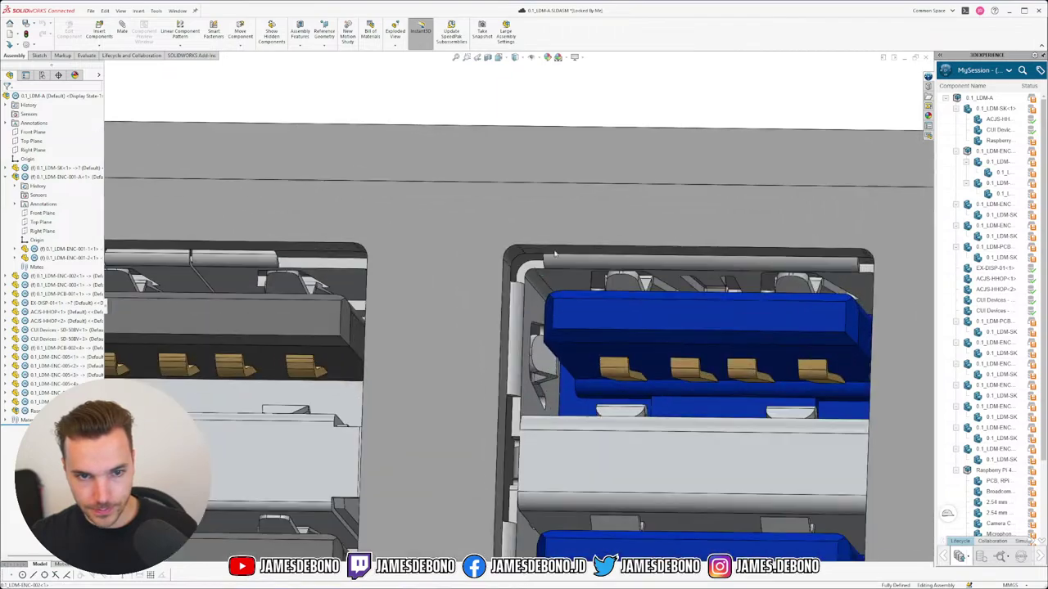
pyautogui.moveTo(565, 262); pyautogui.dragTo(708, 353, button='middle')
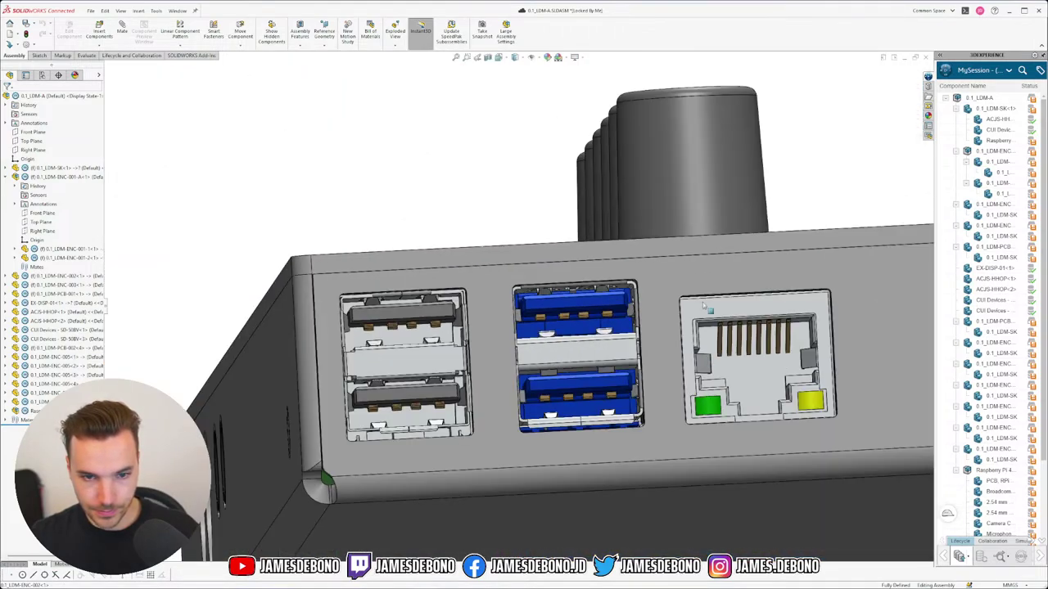
pyautogui.moveTo(708, 308); pyautogui.dragTo(655, 322, button='middle')
pyautogui.scroll(-3, 641, 285)
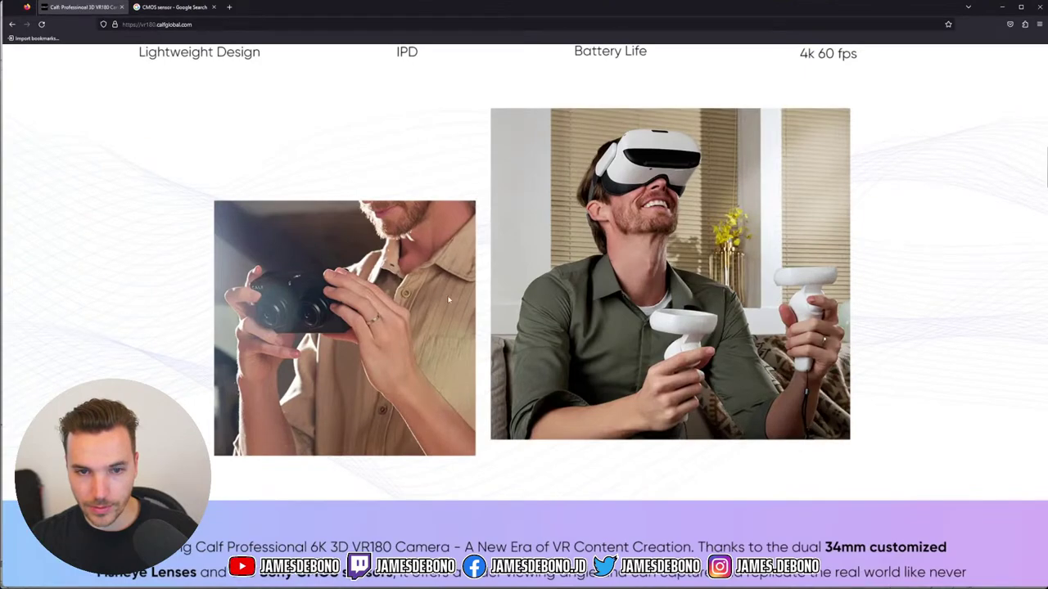
# Examine the lens spacing section of the Calf VR180 camera web page and return to SOLIDWORKS.
pyautogui.scroll(-10, 449, 301)
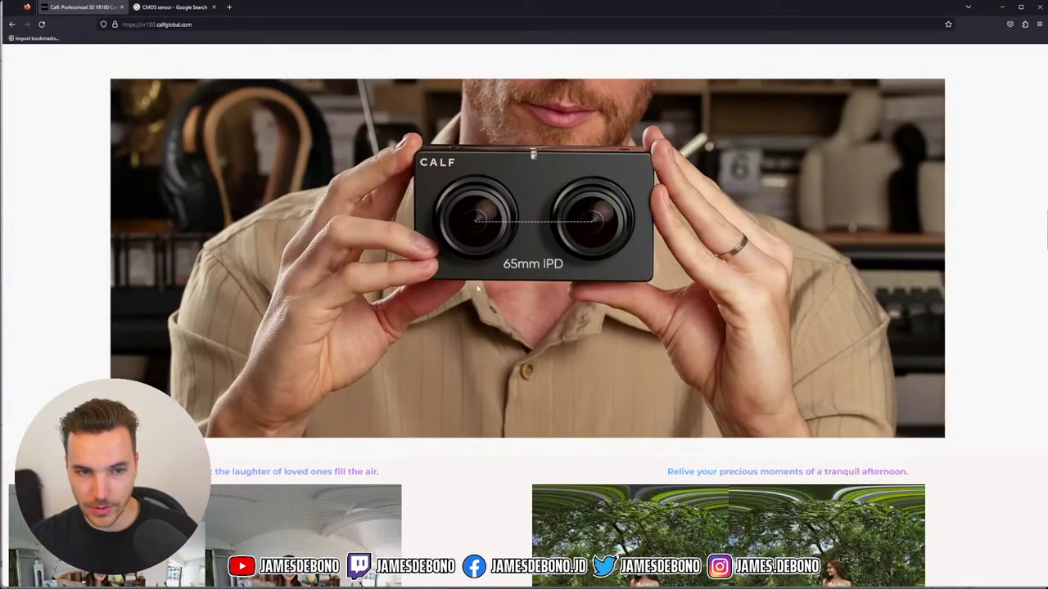
pyautogui.scroll(3, 478, 289)
pyautogui.scroll(-2, 487, 291)
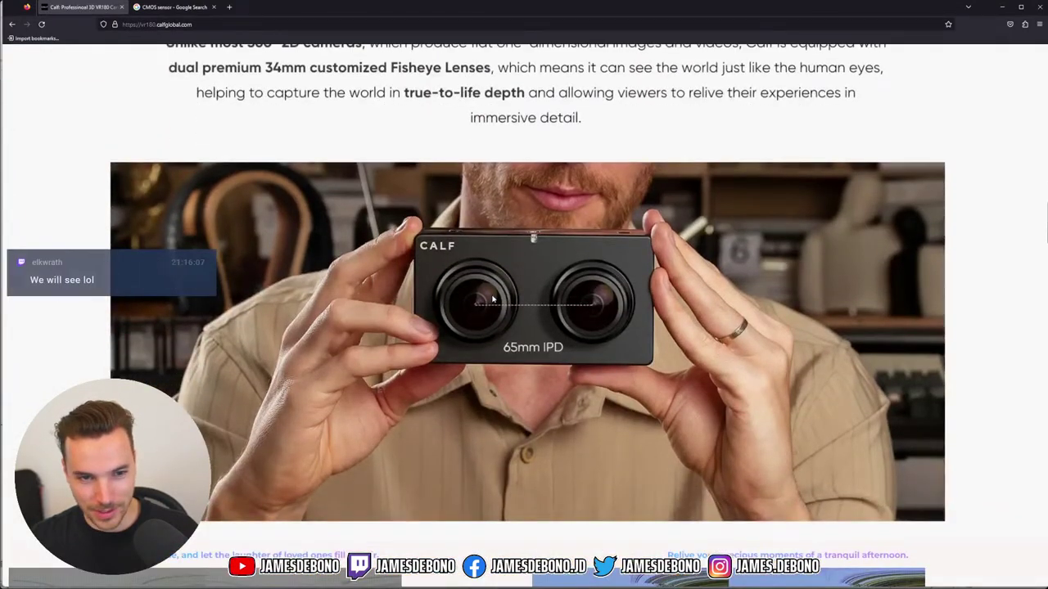
pyautogui.scroll(-1, 493, 300)
pyautogui.scroll(1, 540, 295)
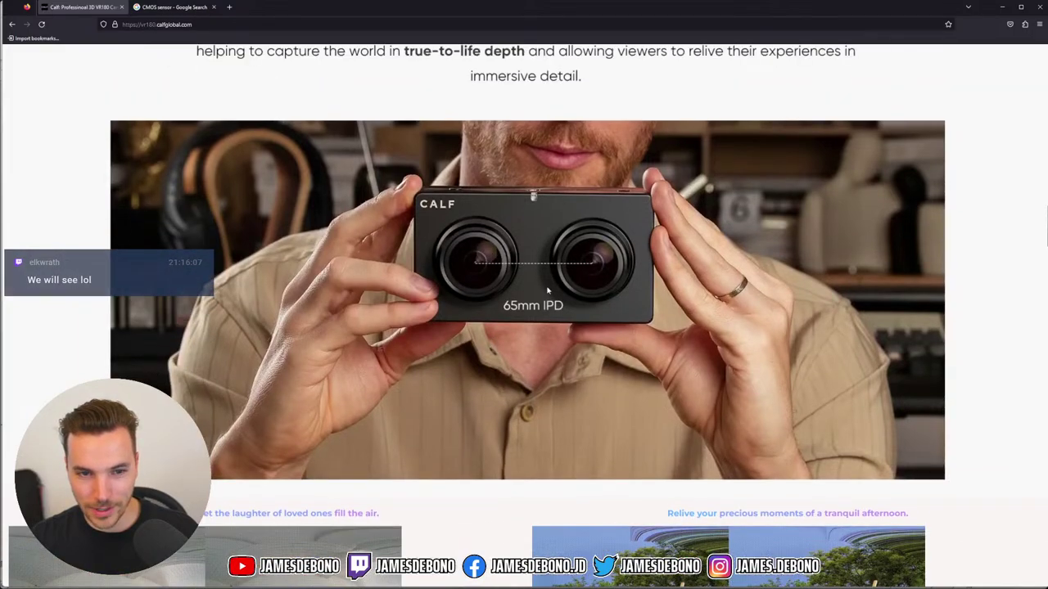
pyautogui.click(1002, 7)
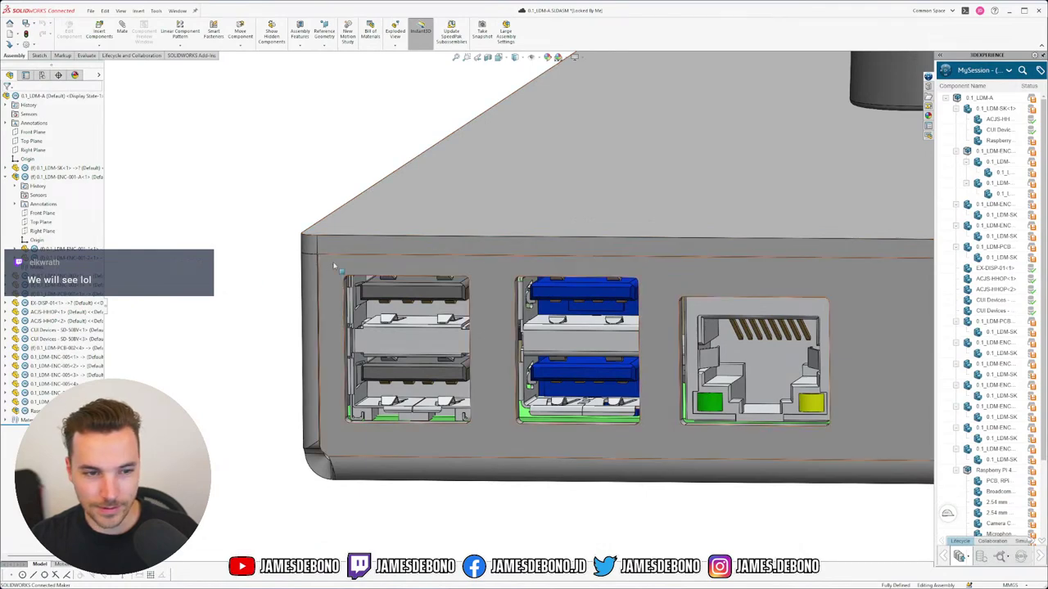
# Hide the 0.1_LDM-SK skeleton component whose port sketch shows above the enclosure.
pyautogui.moveTo(333, 264); pyautogui.dragTo(373, 306, button='middle')
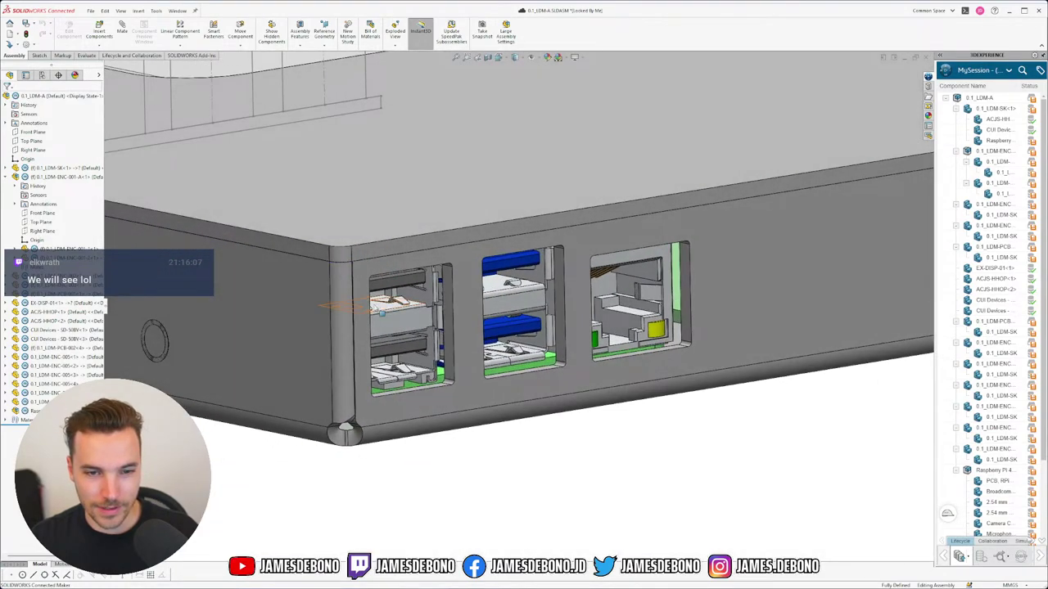
pyautogui.scroll(8, 327, 295)
pyautogui.scroll(-5, 418, 299)
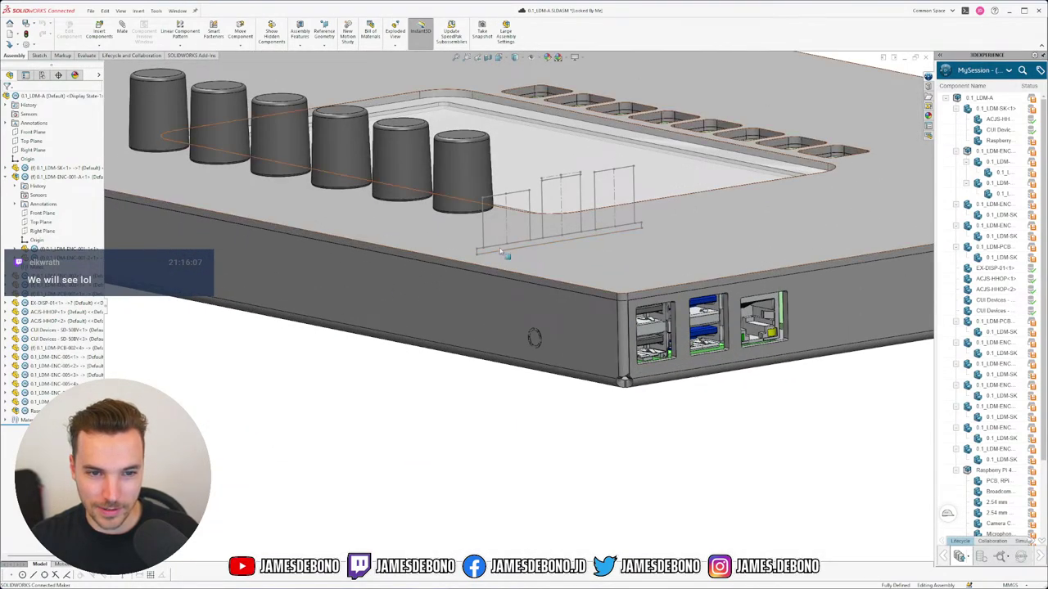
pyautogui.click(530, 228)
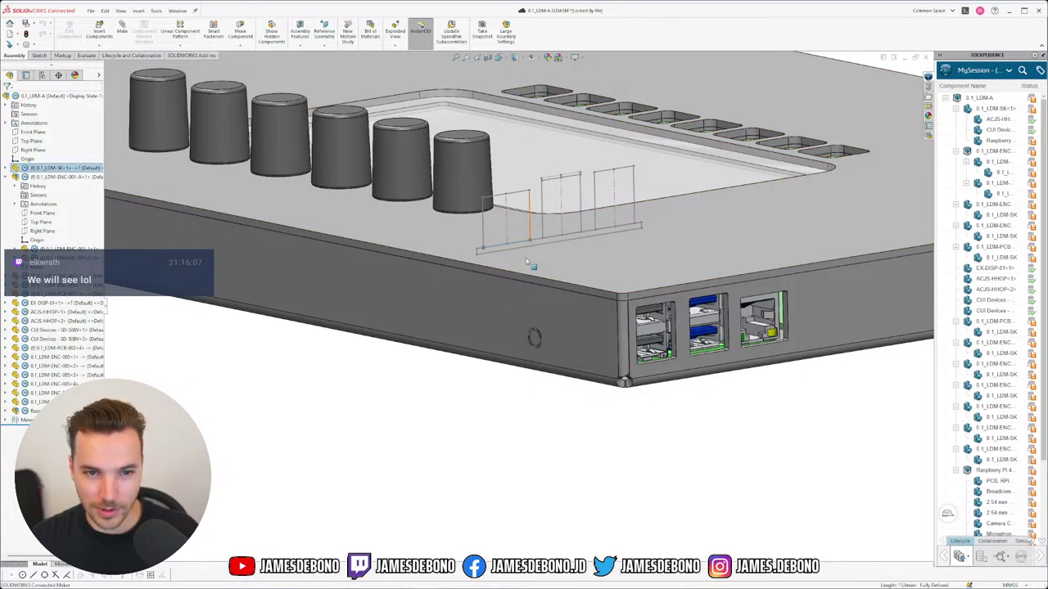
pyautogui.press('Tab')
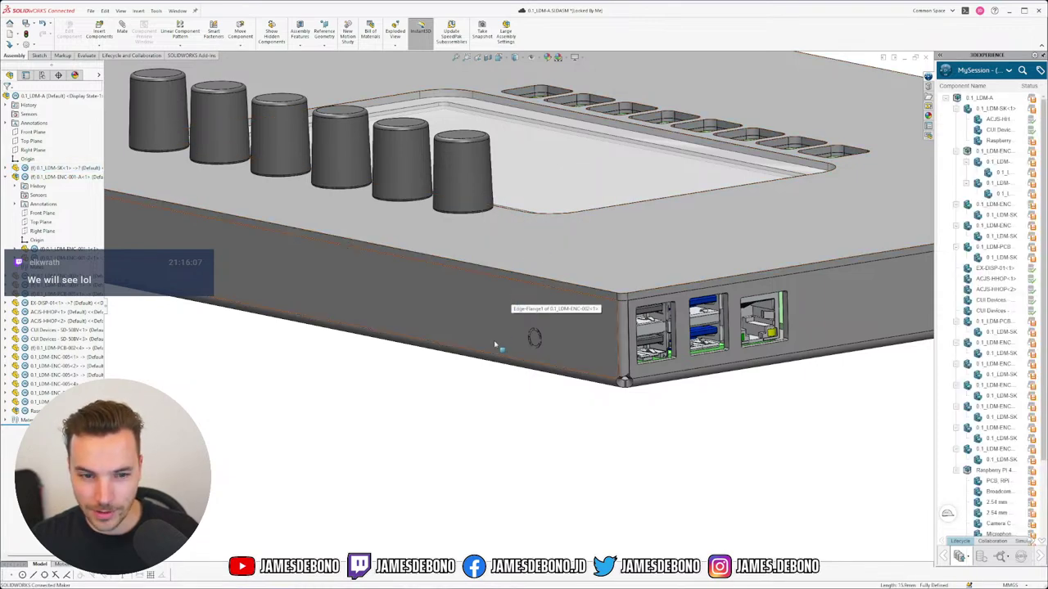
pyautogui.scroll(5, 495, 346)
pyautogui.scroll(-5, 469, 331)
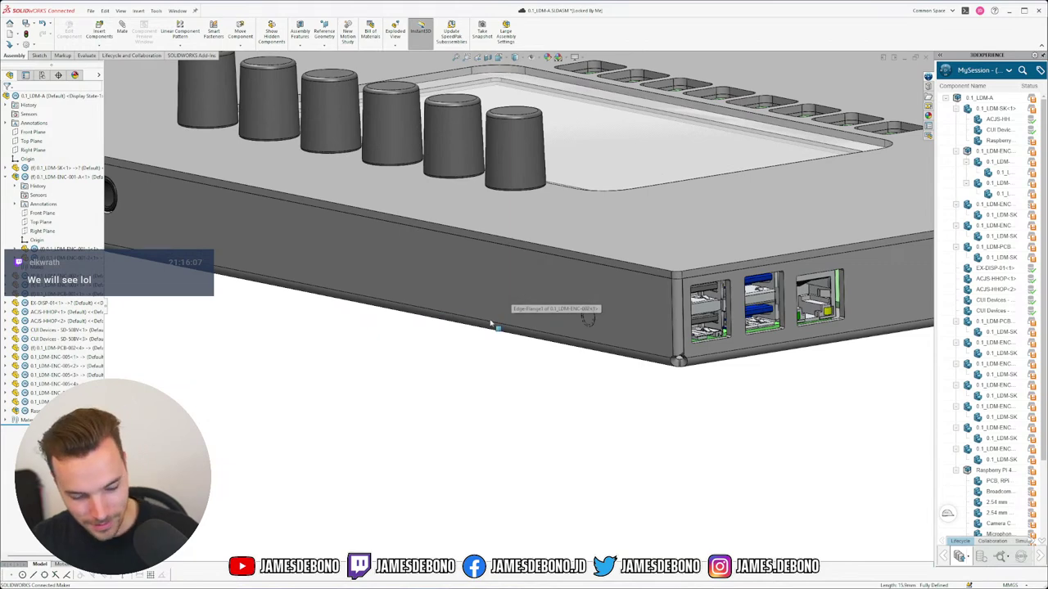
# Save the 0.1_LDM-A assembly and collapse the 0.1_LDM-ENC-001-A subassembly in the feature tree.
pyautogui.hotkey('ctrl', 's')
pyautogui.click(164, 131)
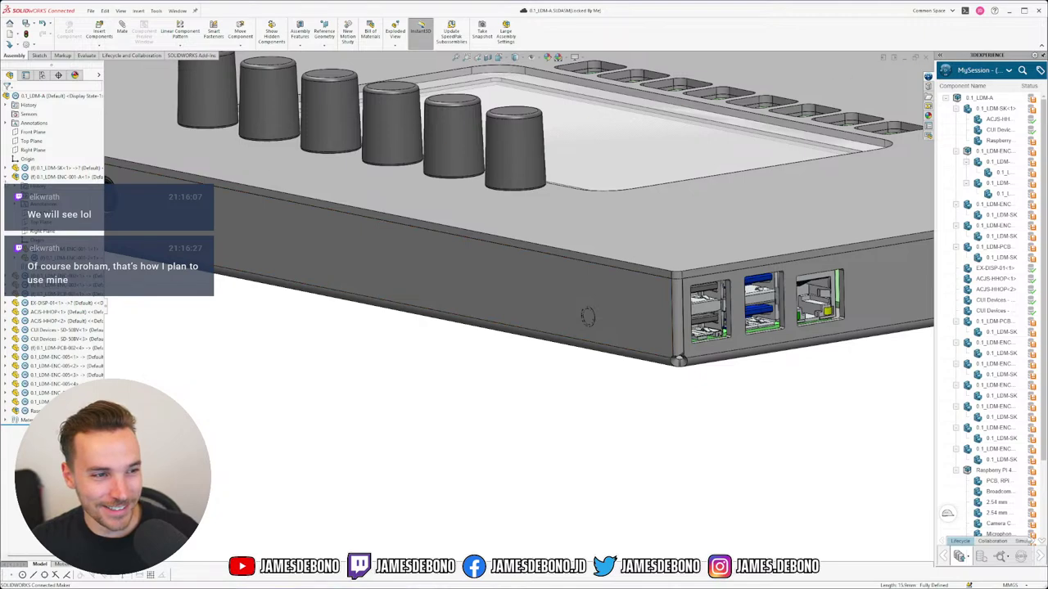
pyautogui.click(7, 177)
pyautogui.scroll(4, 474, 292)
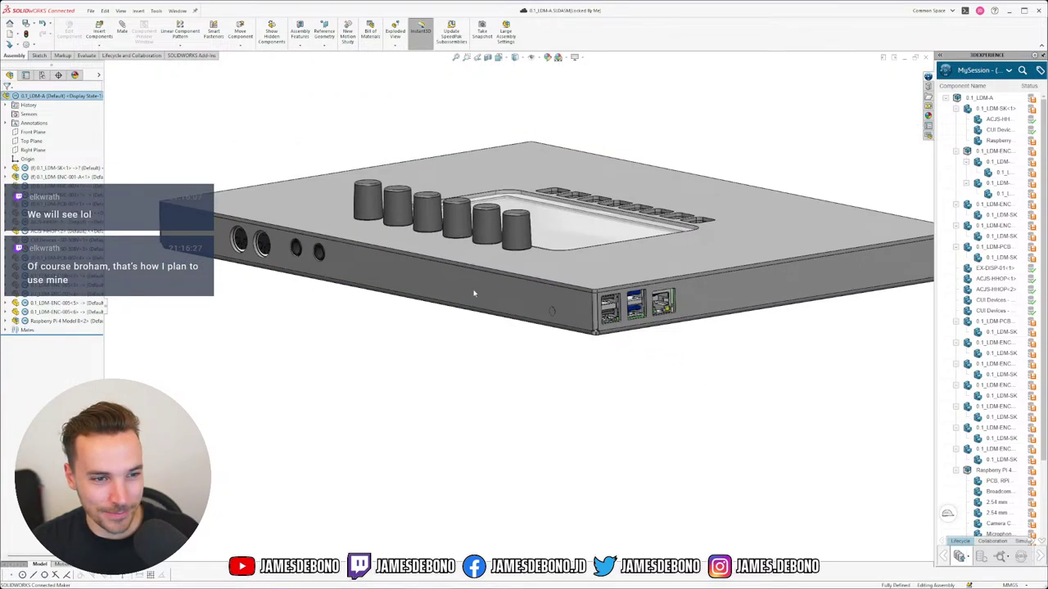
pyautogui.scroll(-6, 542, 314)
pyautogui.moveTo(552, 329); pyautogui.dragTo(606, 339, button='middle')
pyautogui.scroll(4, 596, 331)
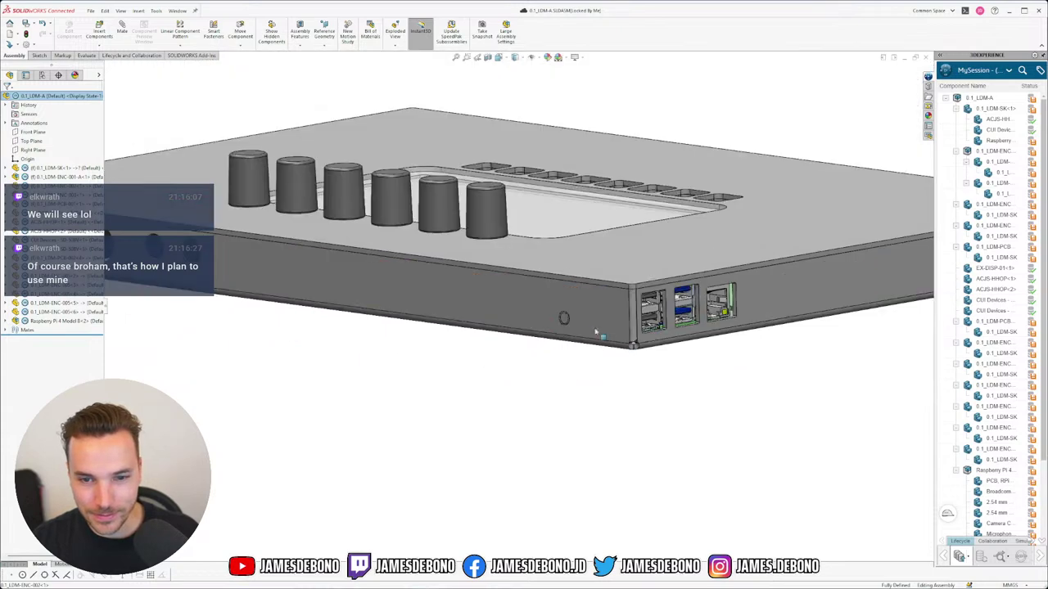
# Close the Raspberry Pi 4 Model B part and reopen it from the 0.1_LDM-SK skeleton.
pyautogui.click(176, 11)
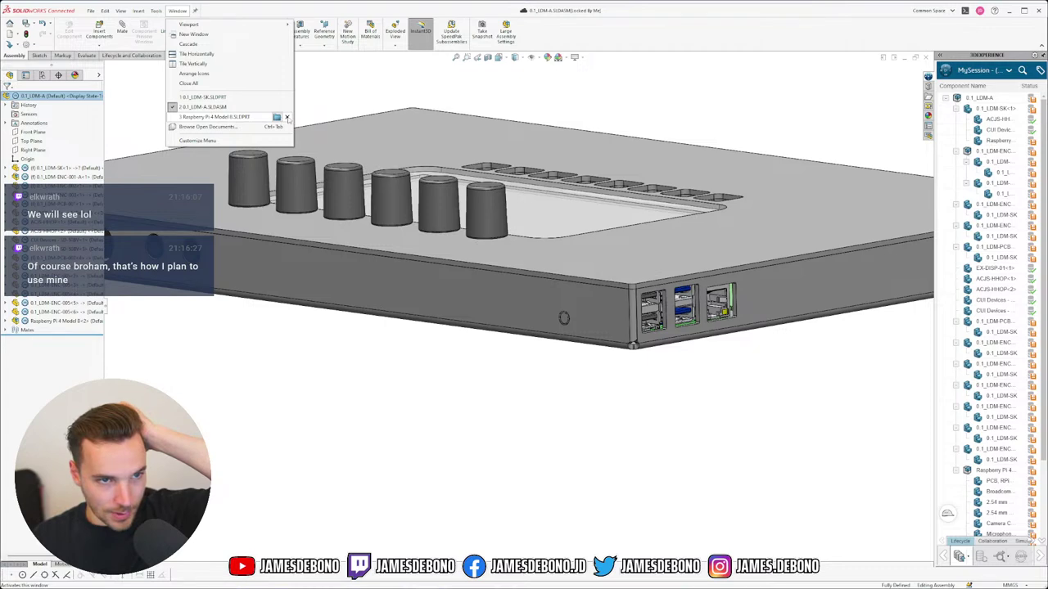
pyautogui.click(287, 118)
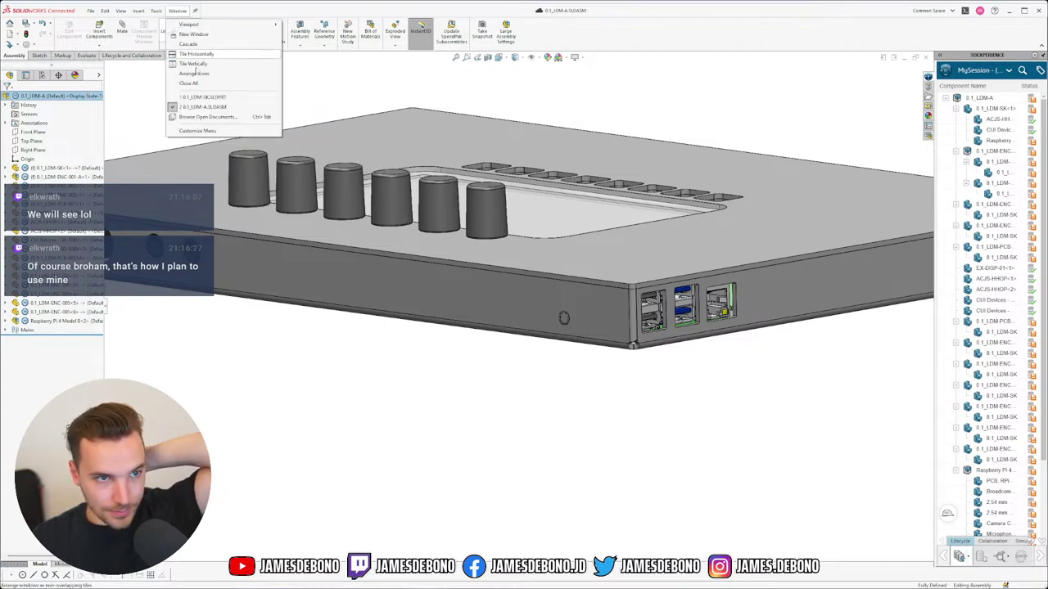
pyautogui.click(203, 96)
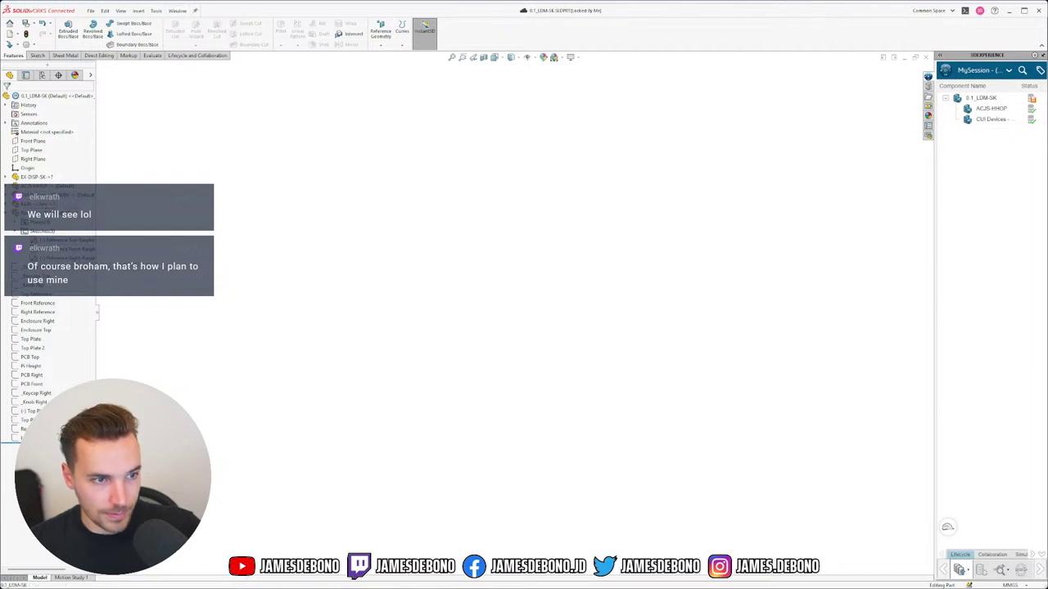
pyautogui.rightClick(46, 211)
pyautogui.click(76, 225)
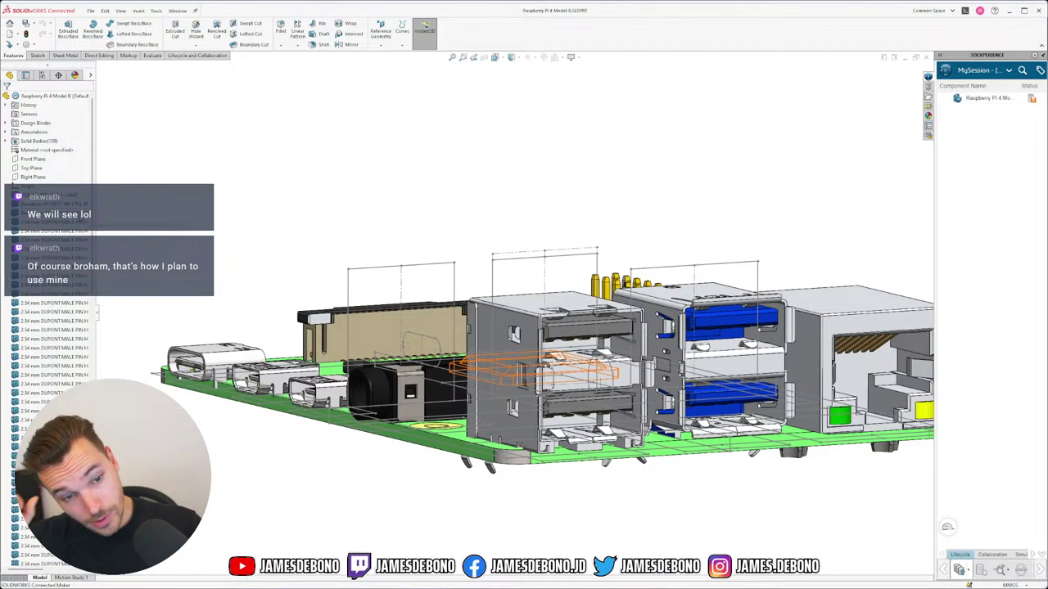
# Copy all entities of the Raspberry Pi part's Reference Front sketch and exit the sketch.
pyautogui.scroll(-10, 54, 378)
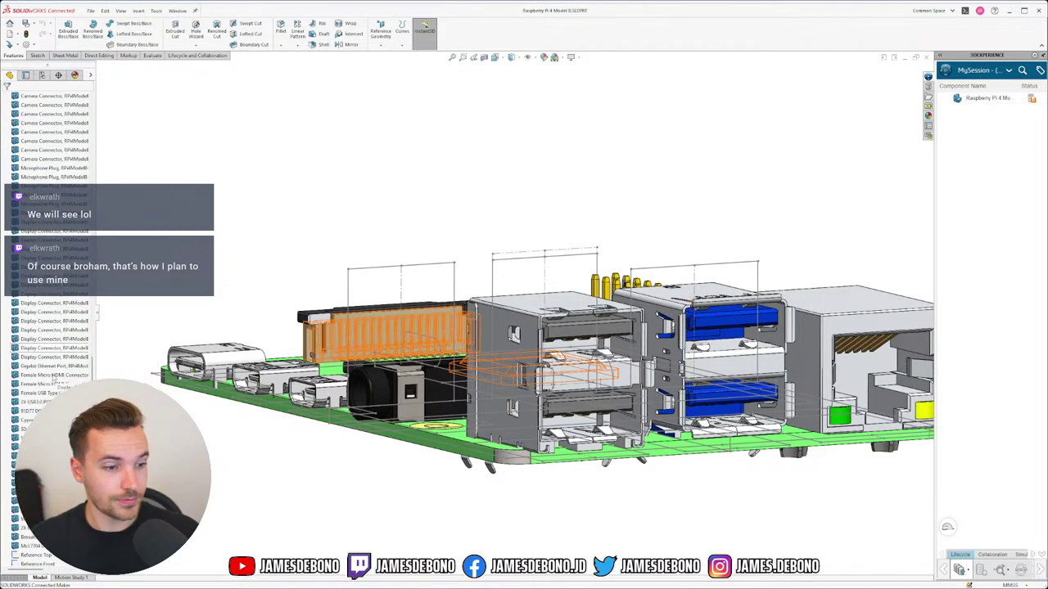
pyautogui.scroll(-1, 54, 378)
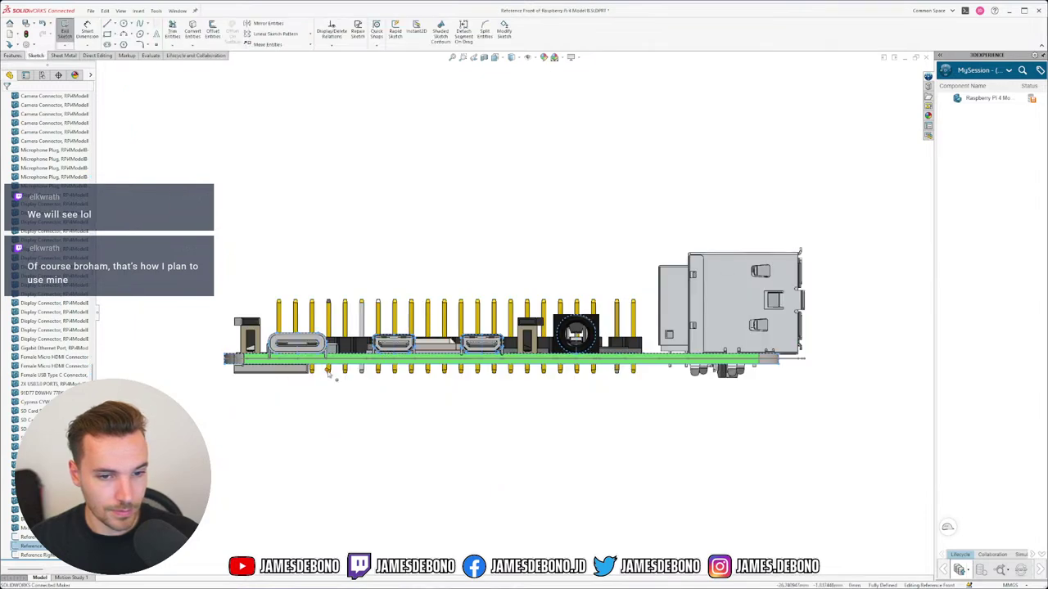
pyautogui.scroll(2, 334, 375)
pyautogui.moveTo(772, 207)
pyautogui.mouseDown()
pyautogui.moveTo(447, 391)
pyautogui.moveTo(231, 407)
pyautogui.mouseUp()
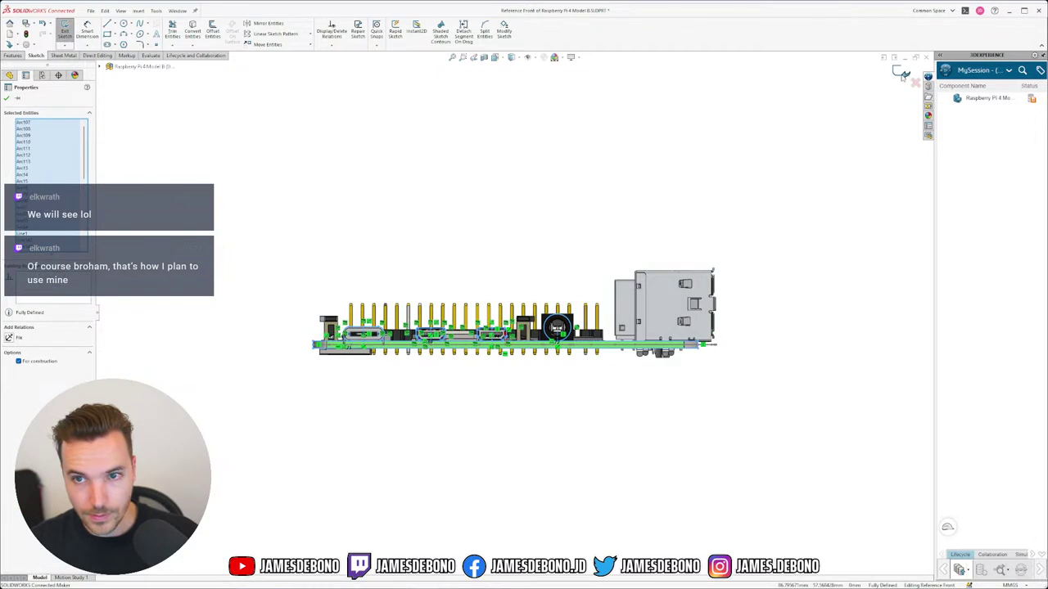
pyautogui.click(902, 73)
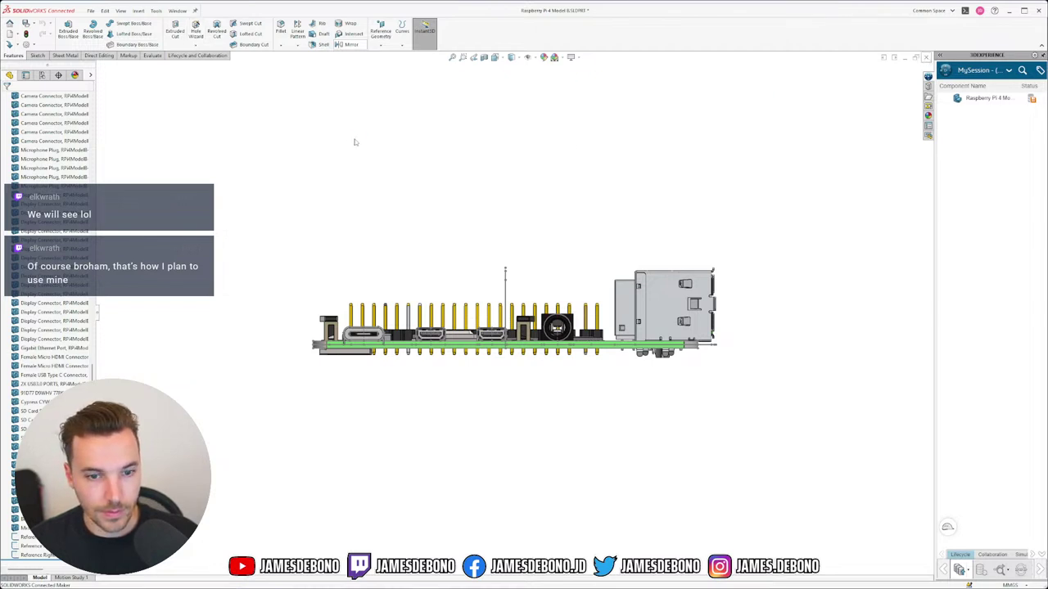
# Return to the 0.1_LDM-SK skeleton part and show the Raspberry Pi's Reference Front sketch.
pyautogui.hotkey('ctrl', 'Tab')
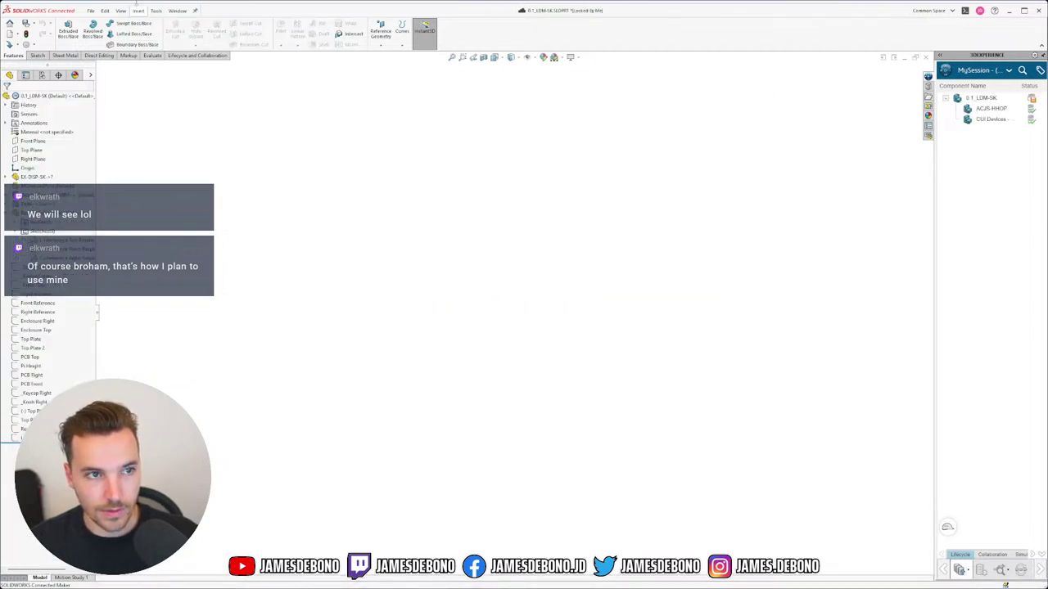
pyautogui.click(178, 10)
pyautogui.moveTo(206, 112)
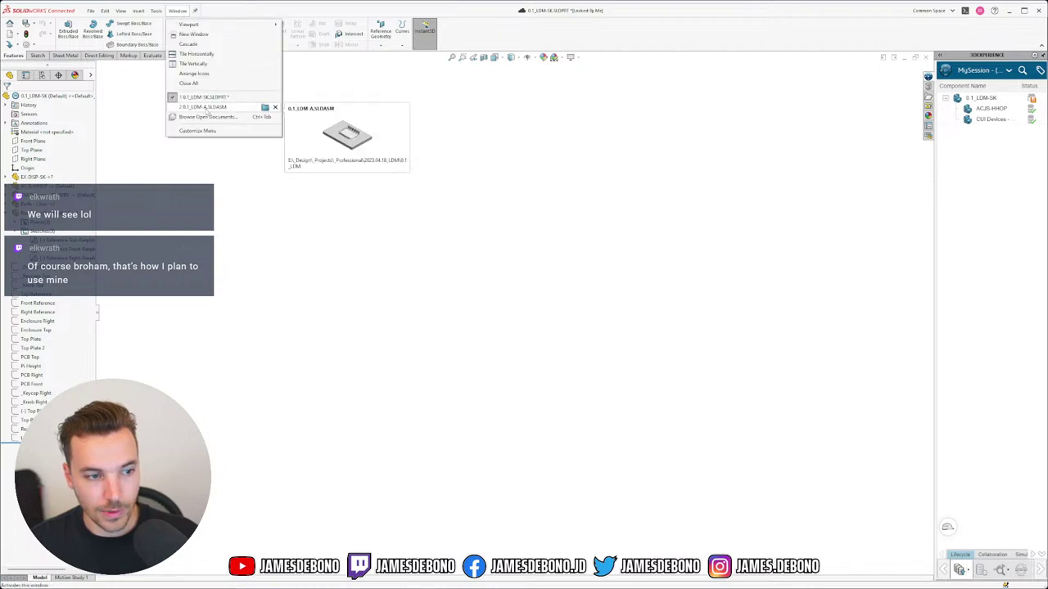
pyautogui.click(205, 357)
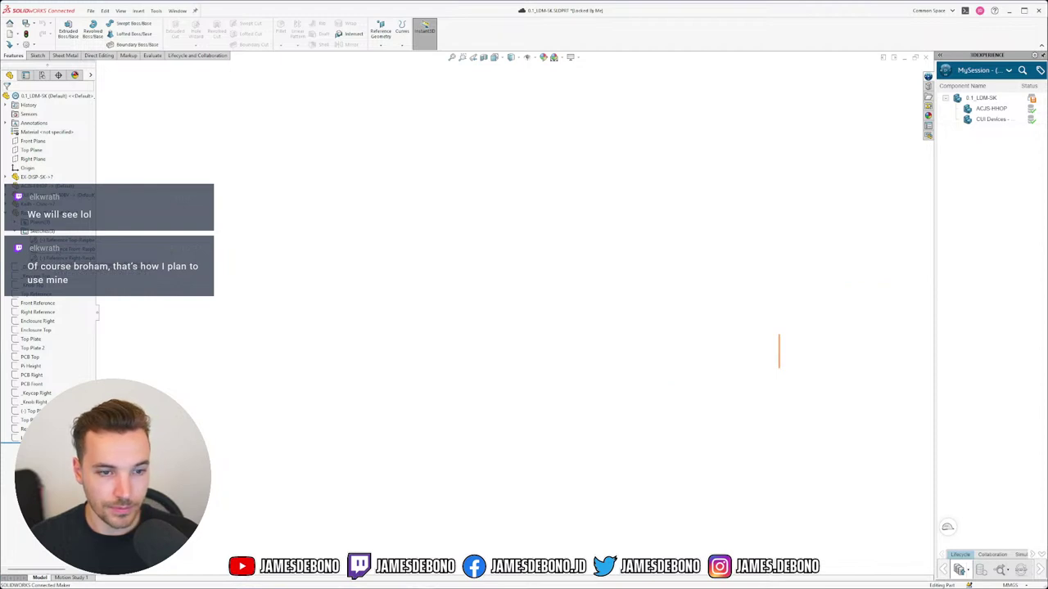
pyautogui.click(67, 249)
pyautogui.moveTo(452, 281)
pyautogui.mouseDown(button='middle')
pyautogui.moveTo(352, 287)
pyautogui.moveTo(368, 290)
pyautogui.mouseUp(button='middle')
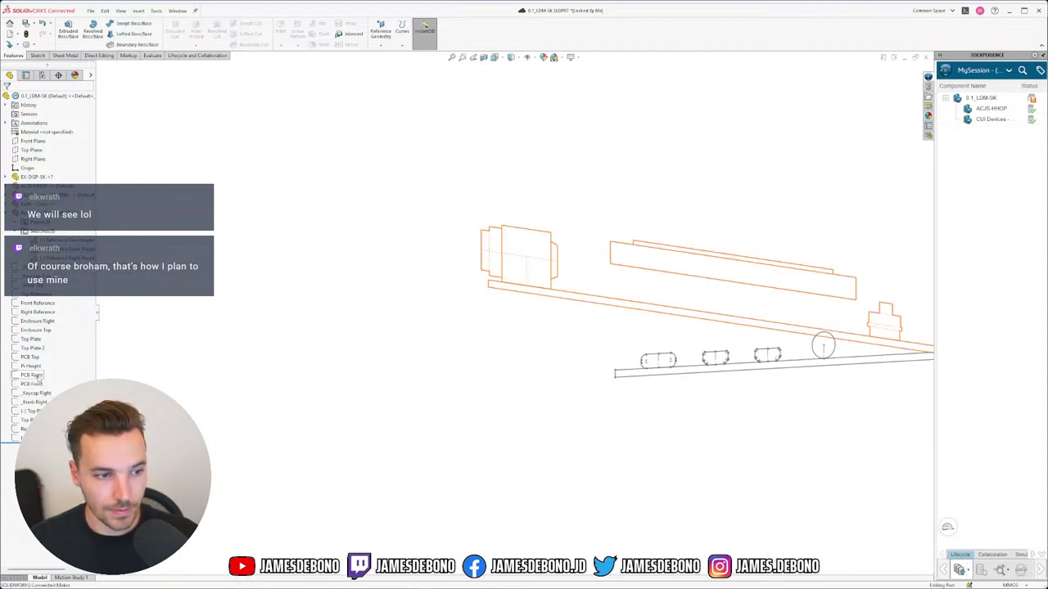
# Roll the skeleton's feature history back to just after the Pi Height sketch.
pyautogui.moveTo(38, 377)
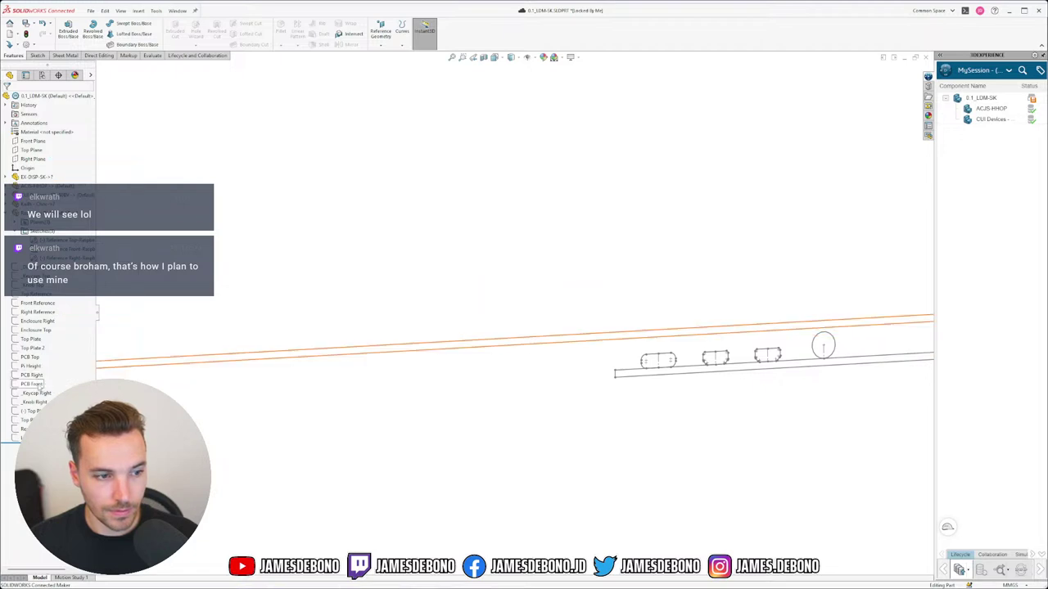
pyautogui.click(39, 383)
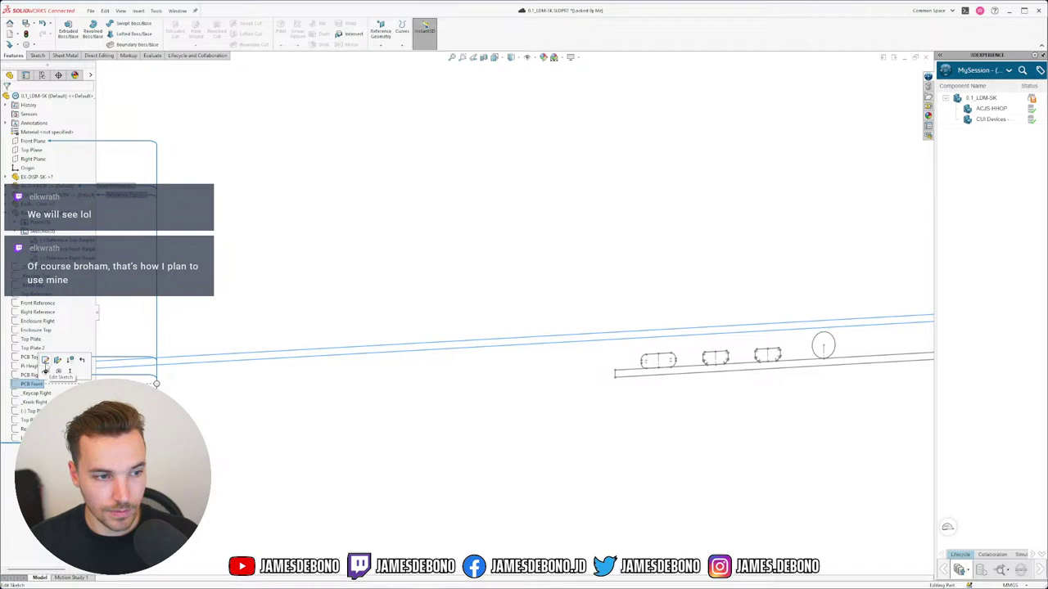
pyautogui.click(206, 423)
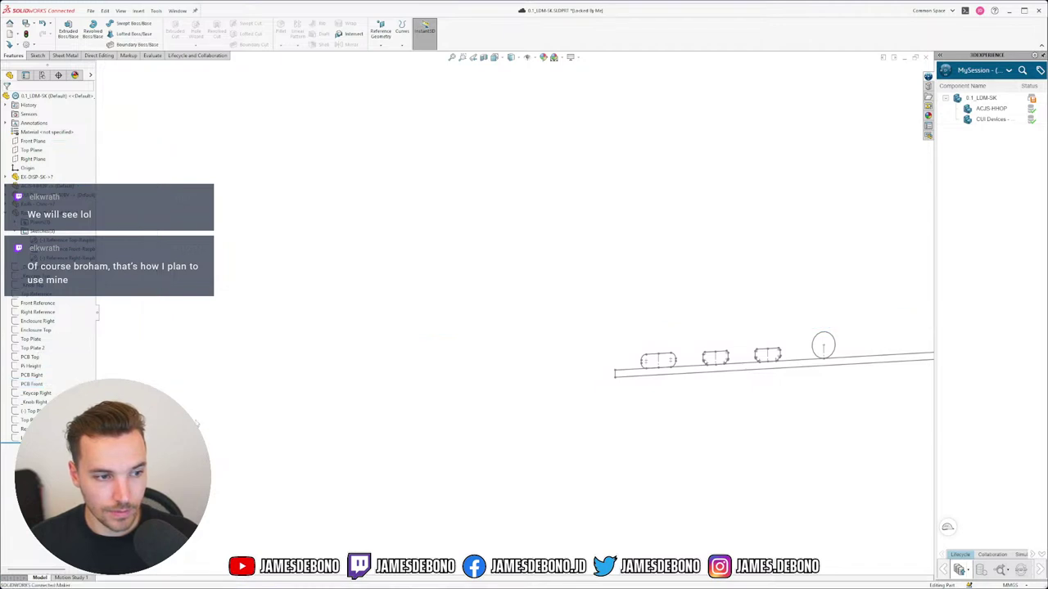
pyautogui.moveTo(16, 443); pyautogui.dragTo(54, 370)
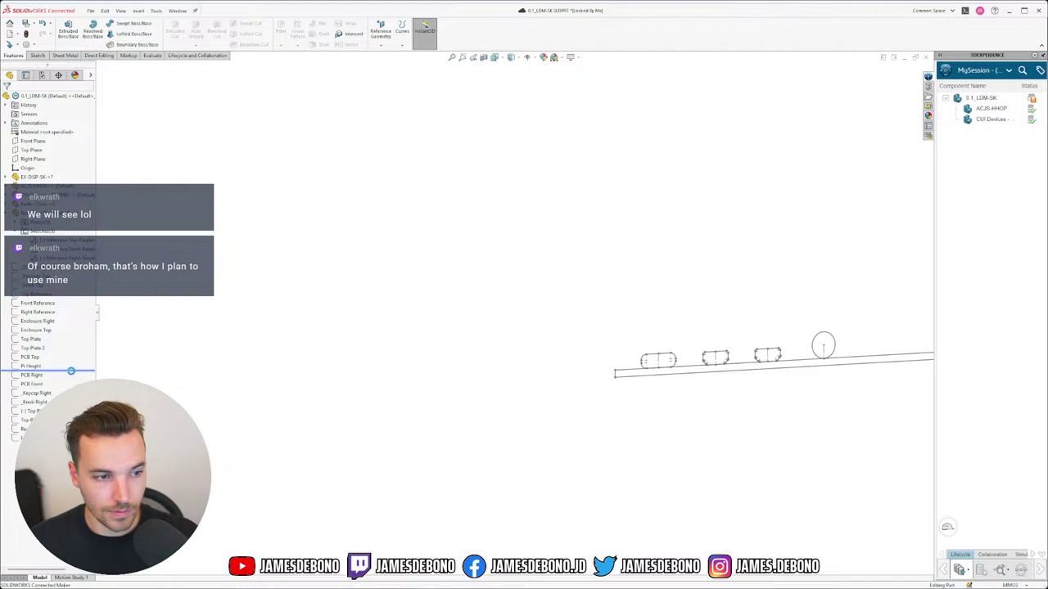
# Rename the Pi Height sketch as Pi Right.
pyautogui.click(36, 366)
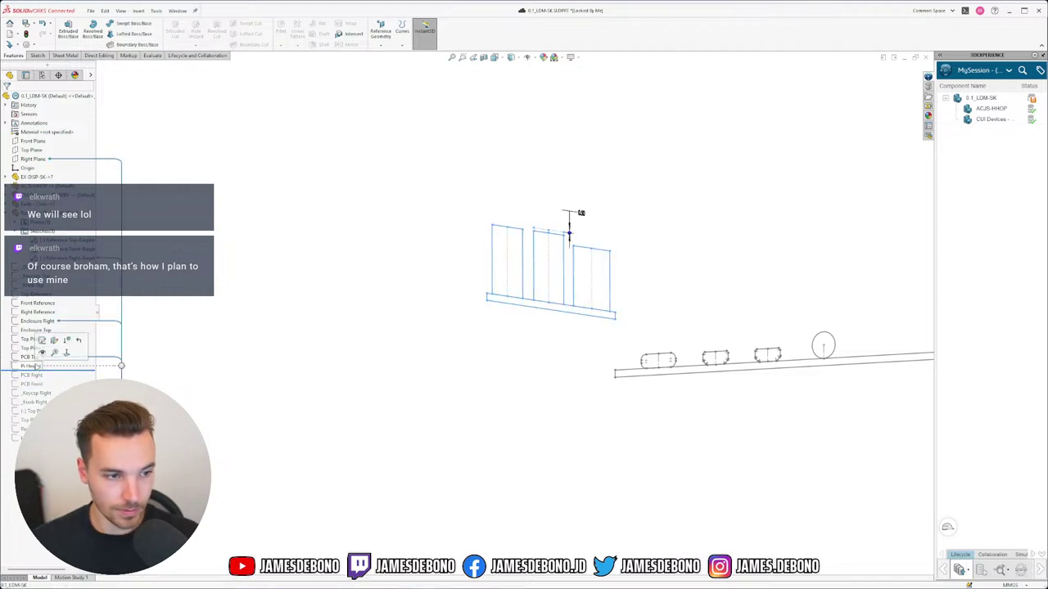
pyautogui.click(33, 365)
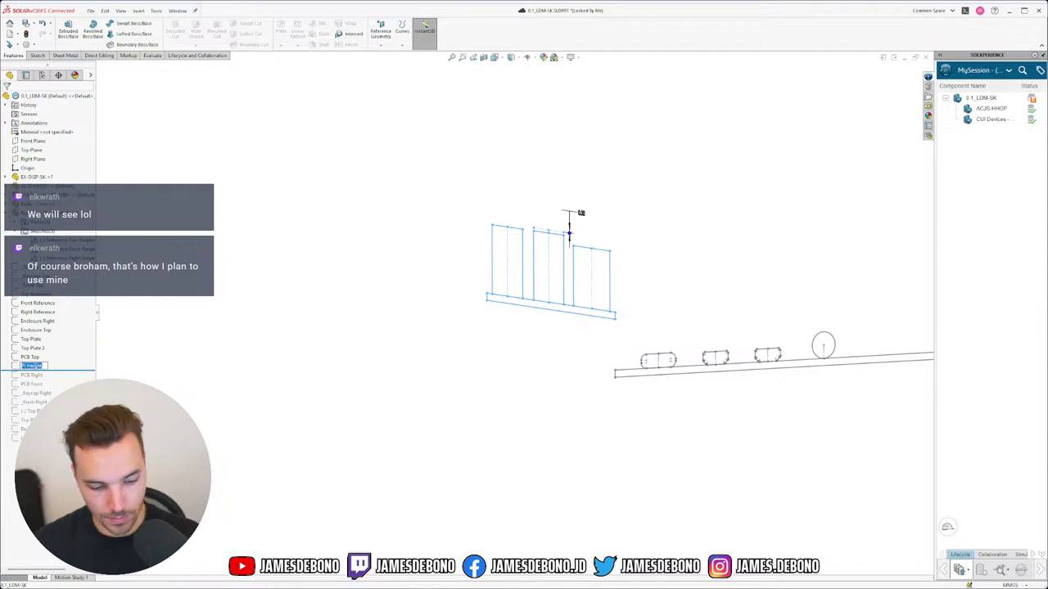
pyautogui.press('BackSpace')
pyautogui.press('BackSpace')
pyautogui.press('BackSpace')
pyautogui.press('BackSpace')
pyautogui.press('BackSpace')
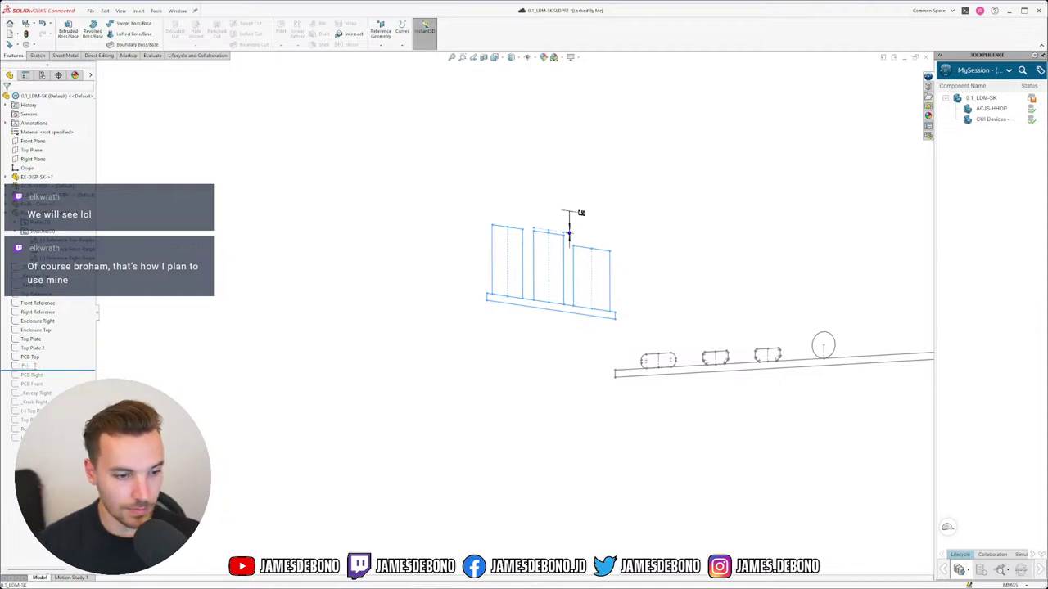
pyautogui.write('Right')
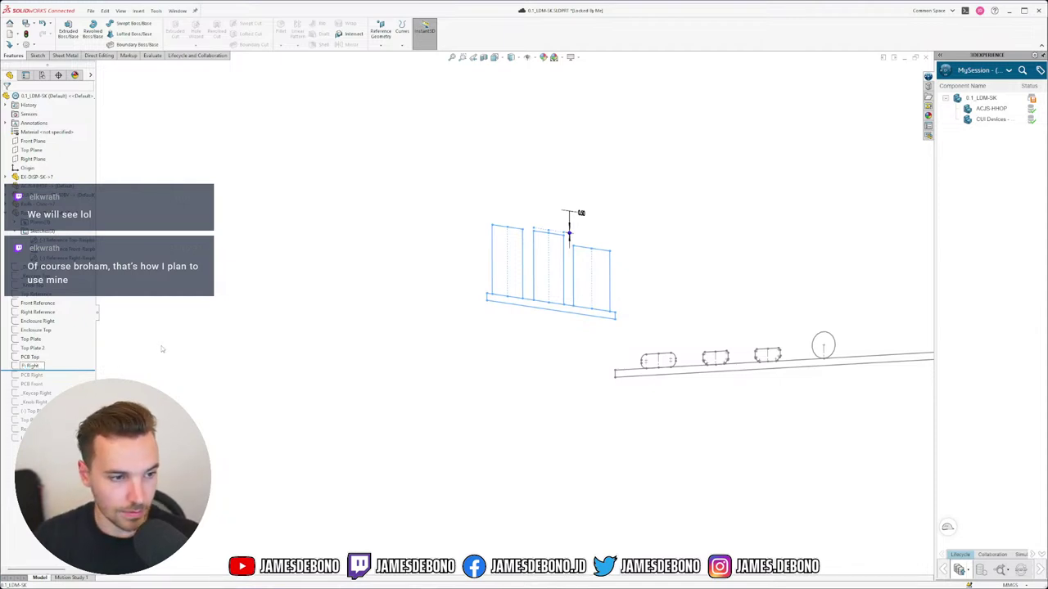
pyautogui.press('Return')
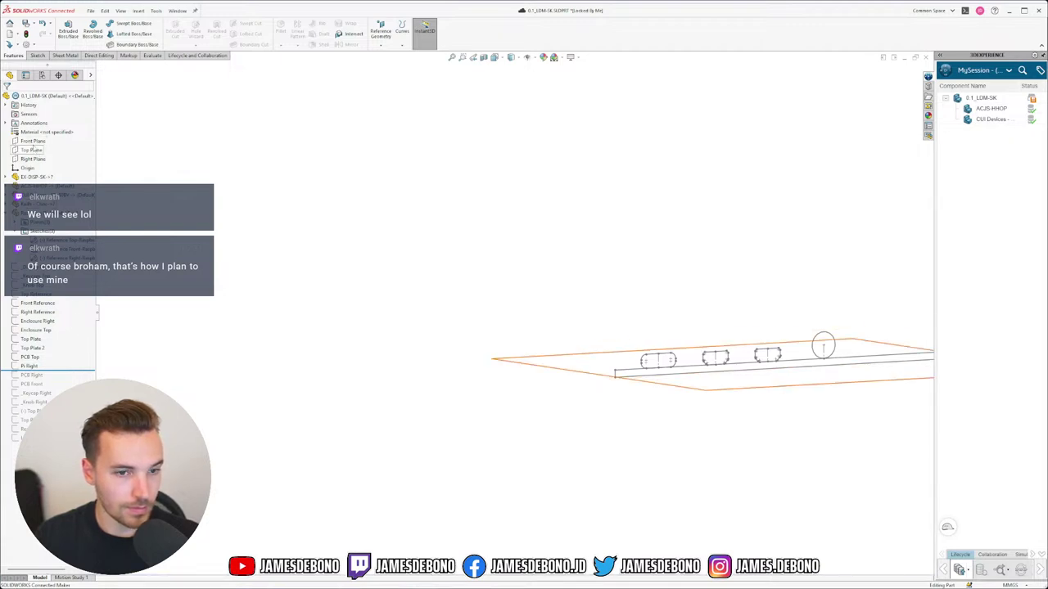
# Start a sketch on the Front Plane and paste the copied board and port outlines below the Raspberry Pi reference.
pyautogui.click(33, 141)
pyautogui.click(44, 131)
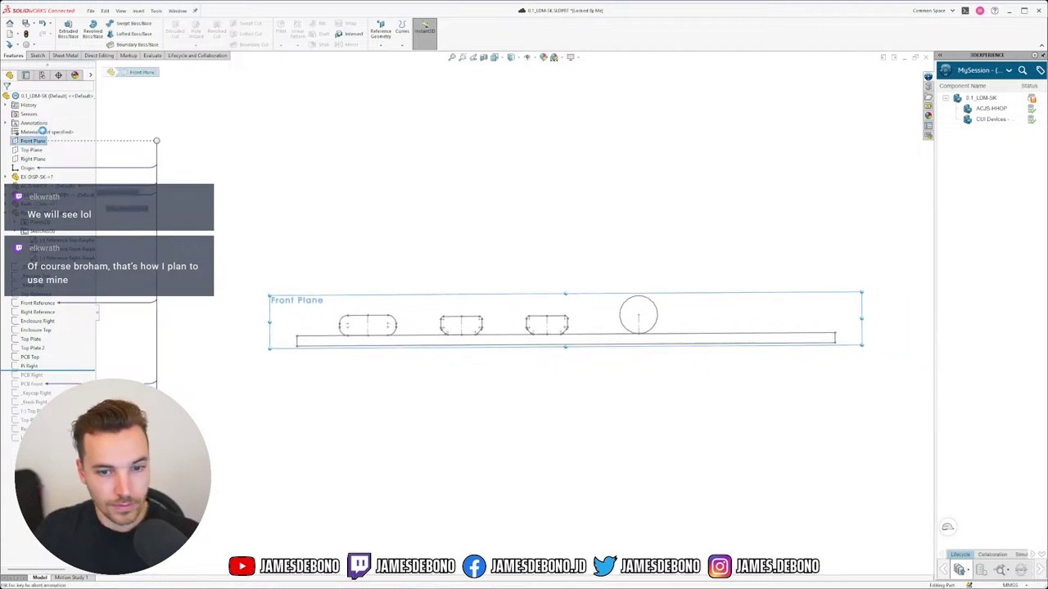
pyautogui.scroll(4, 405, 384)
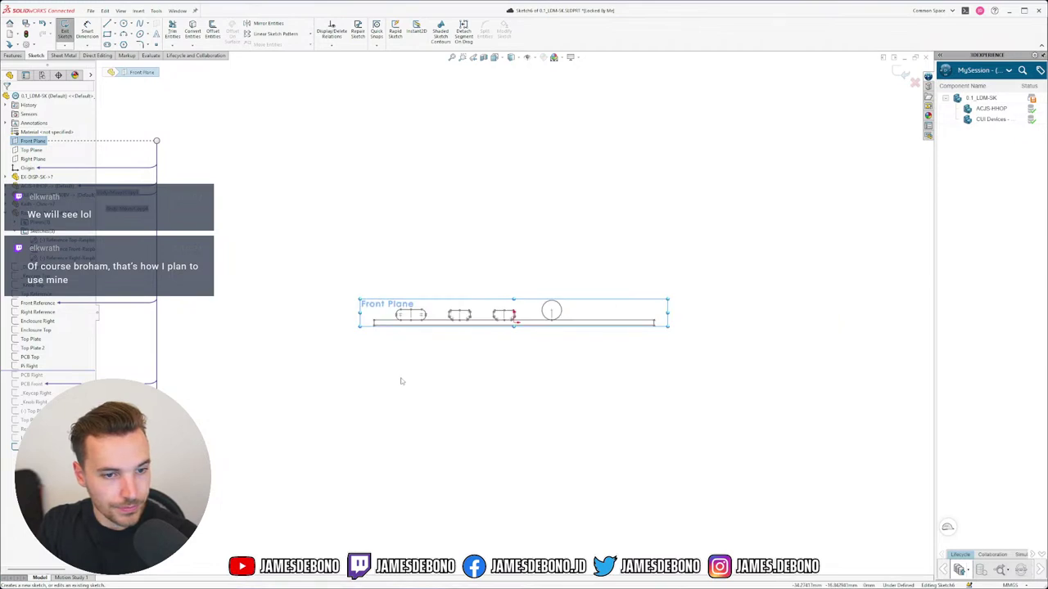
pyautogui.click(402, 381)
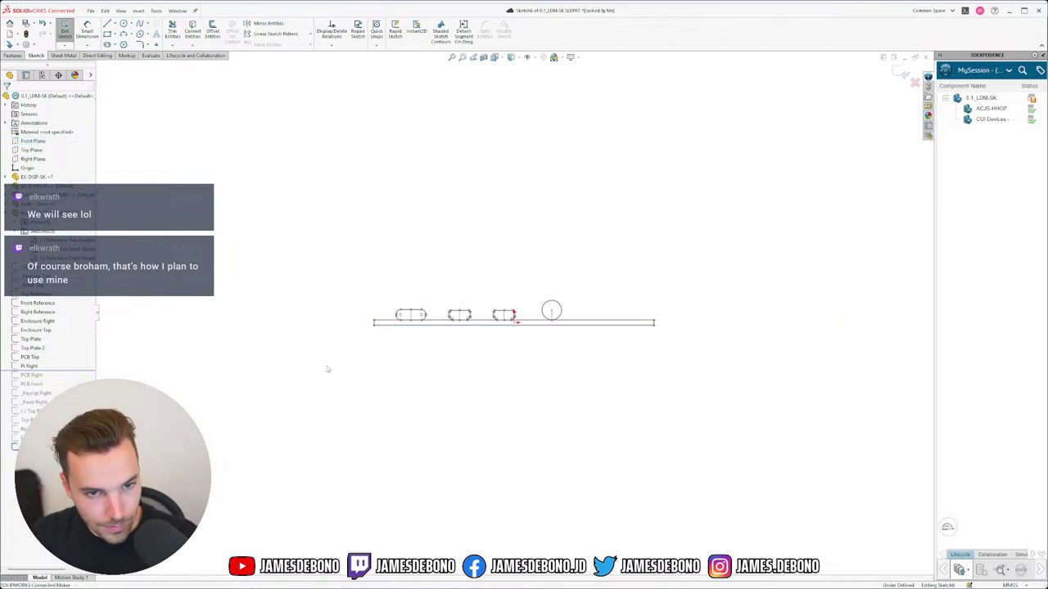
pyautogui.hotkey('ctrl', 'v')
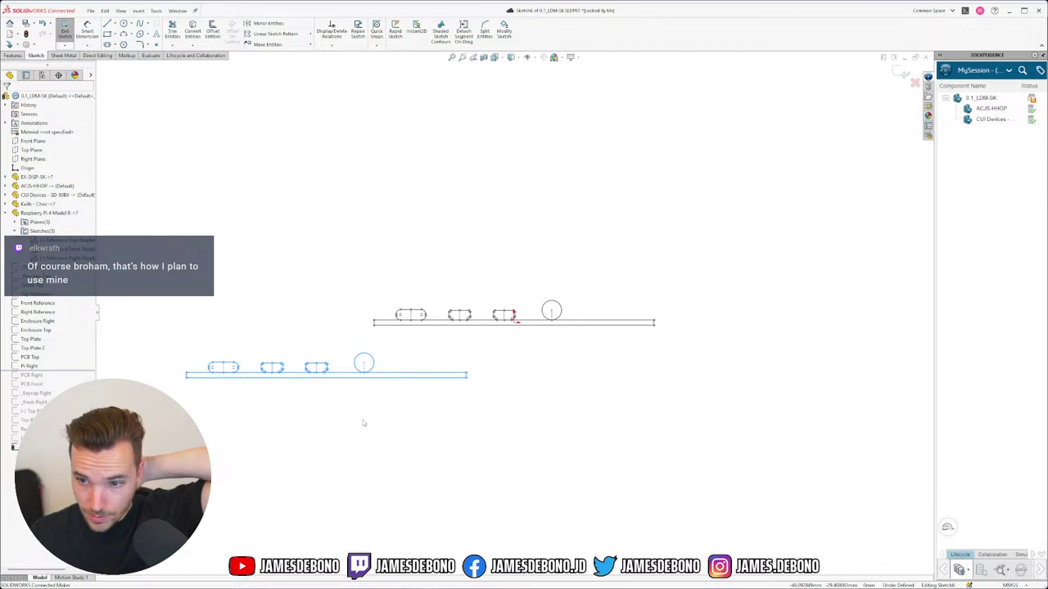
pyautogui.click(364, 423)
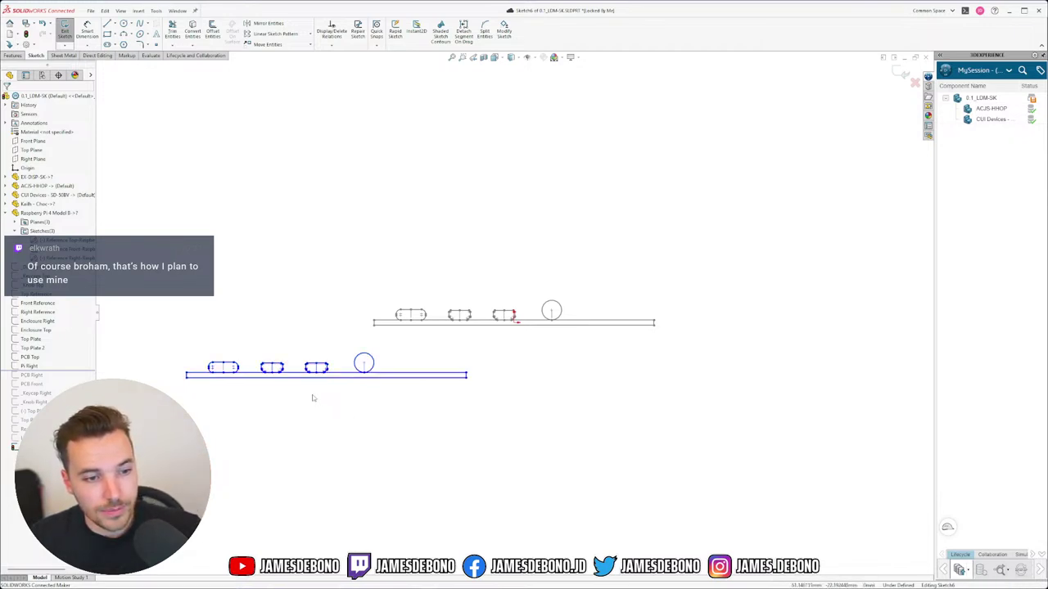
# Stretch the pasted board outline downward from its lower-right corner and move the audio jack circle to the outline's left end.
pyautogui.scroll(-3, 304, 397)
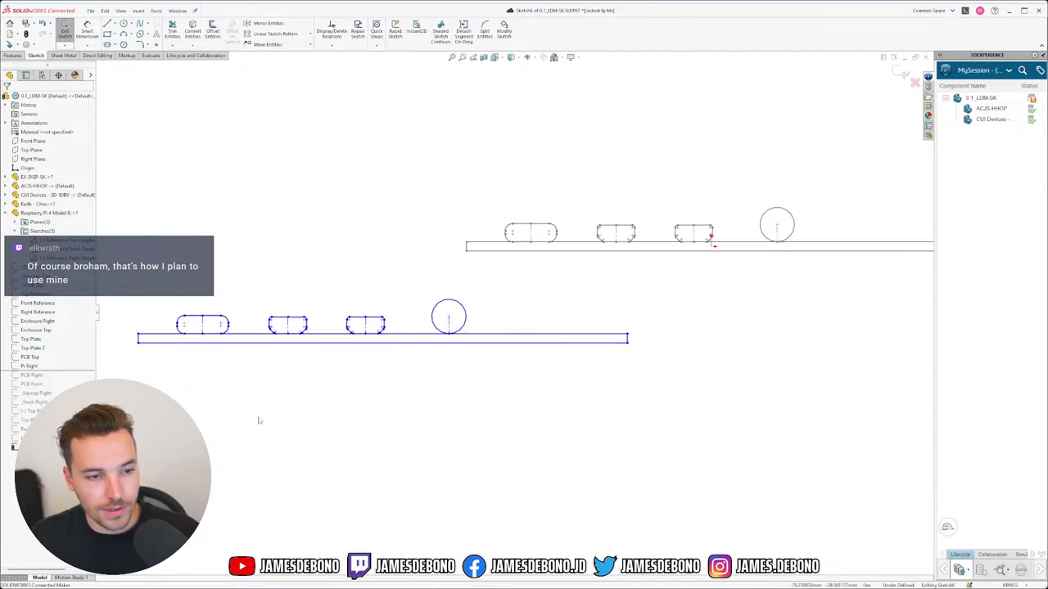
pyautogui.scroll(2, 279, 401)
pyautogui.scroll(-2, 480, 339)
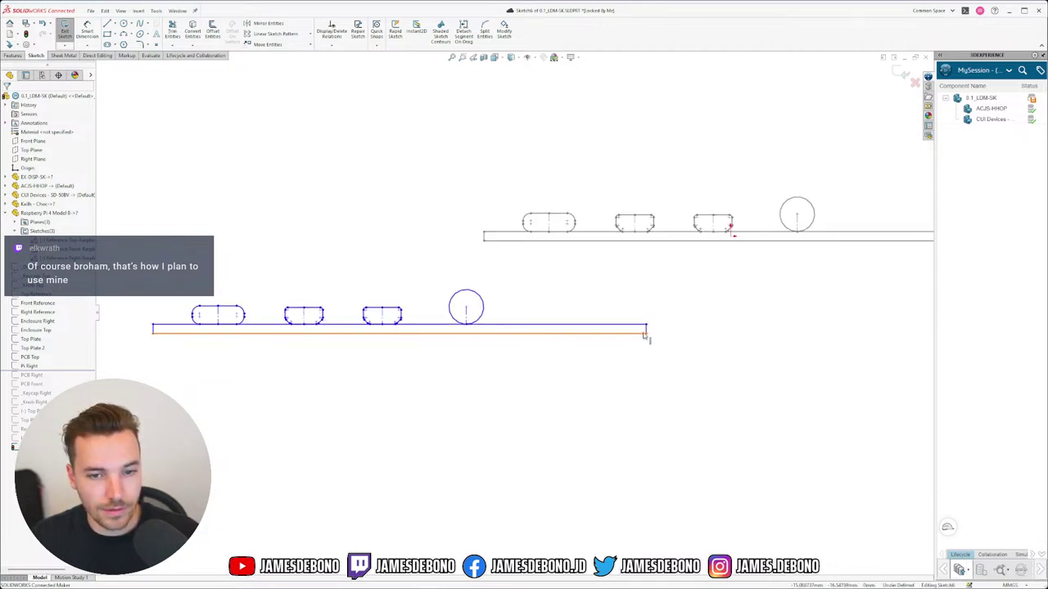
pyautogui.moveTo(646, 334); pyautogui.dragTo(559, 359)
pyautogui.moveTo(467, 325); pyautogui.dragTo(264, 325)
pyautogui.hotkey('ctrl', 'z')
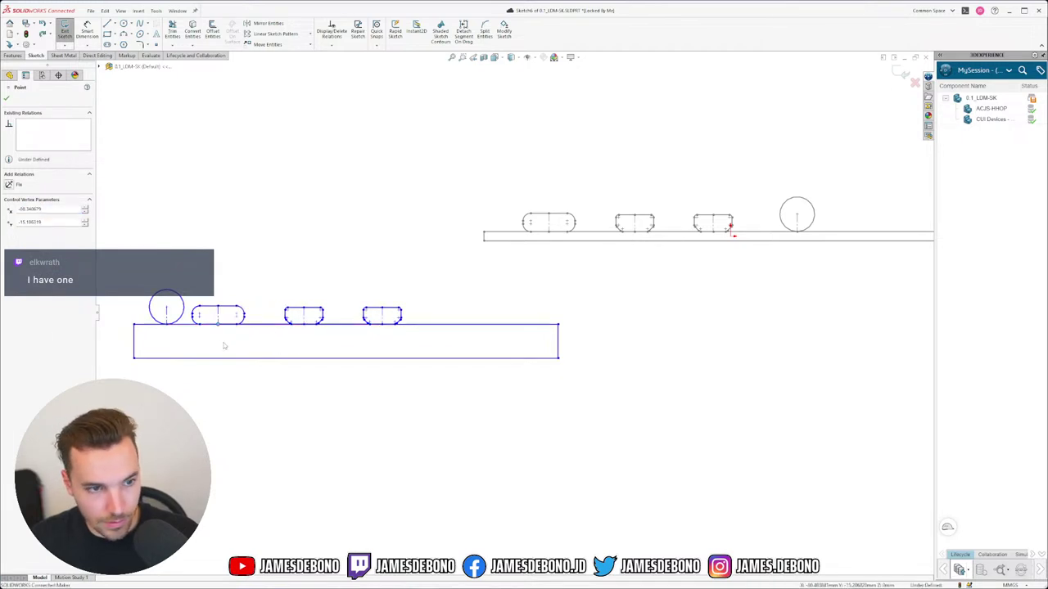
# Move the rounded USB-C slot to the pasted board outline's right end and shift the two micro HDMI outlines slightly.
pyautogui.moveTo(189, 302); pyautogui.dragTo(291, 325)
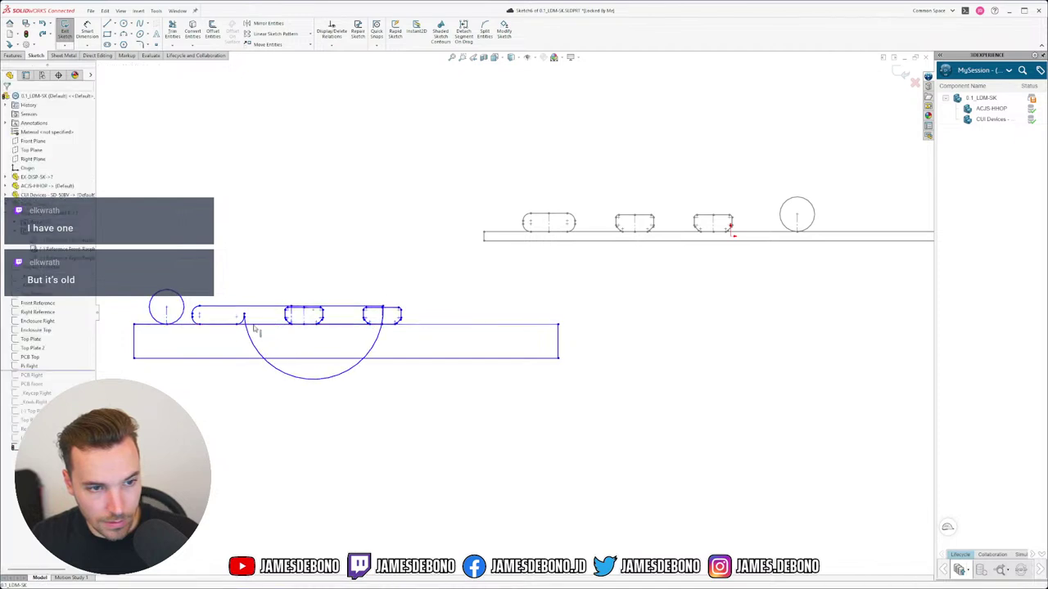
pyautogui.hotkey('ctrl', 'z')
pyautogui.moveTo(188, 300); pyautogui.dragTo(514, 308)
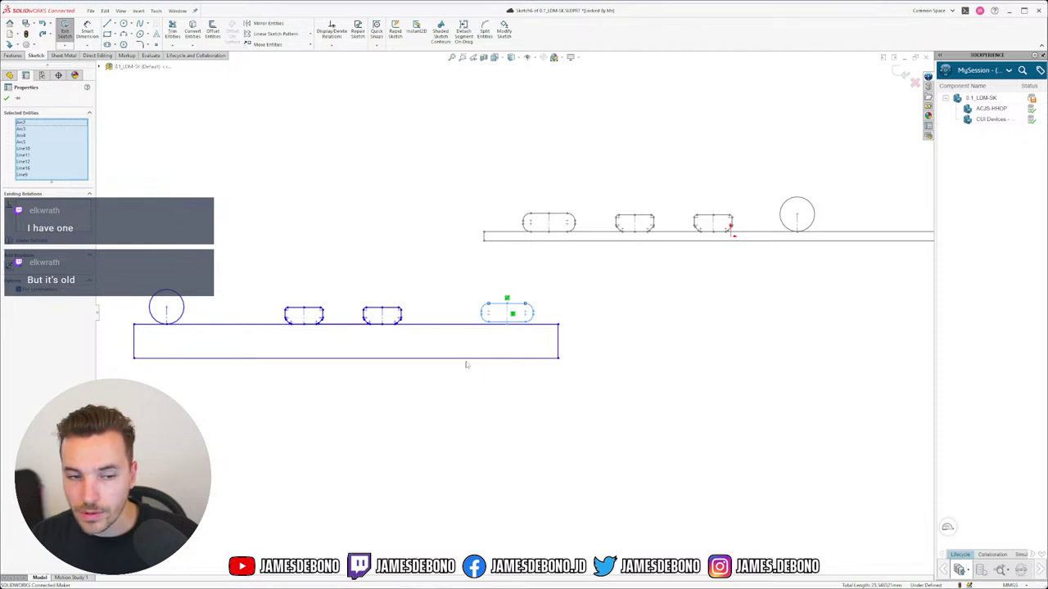
pyautogui.moveTo(357, 300); pyautogui.dragTo(383, 307)
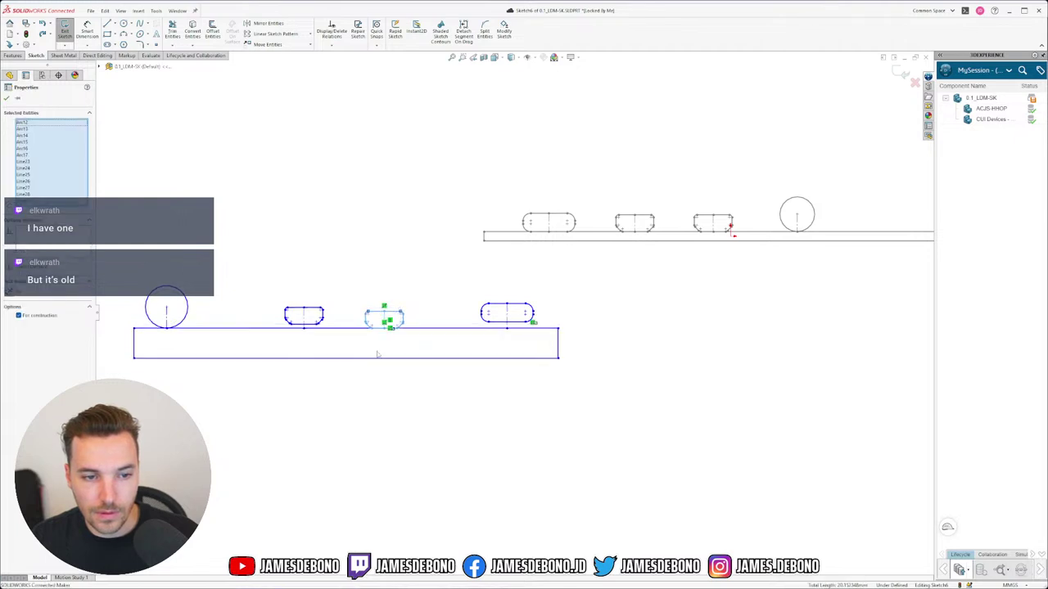
pyautogui.moveTo(276, 297); pyautogui.dragTo(310, 312)
pyautogui.click(325, 340)
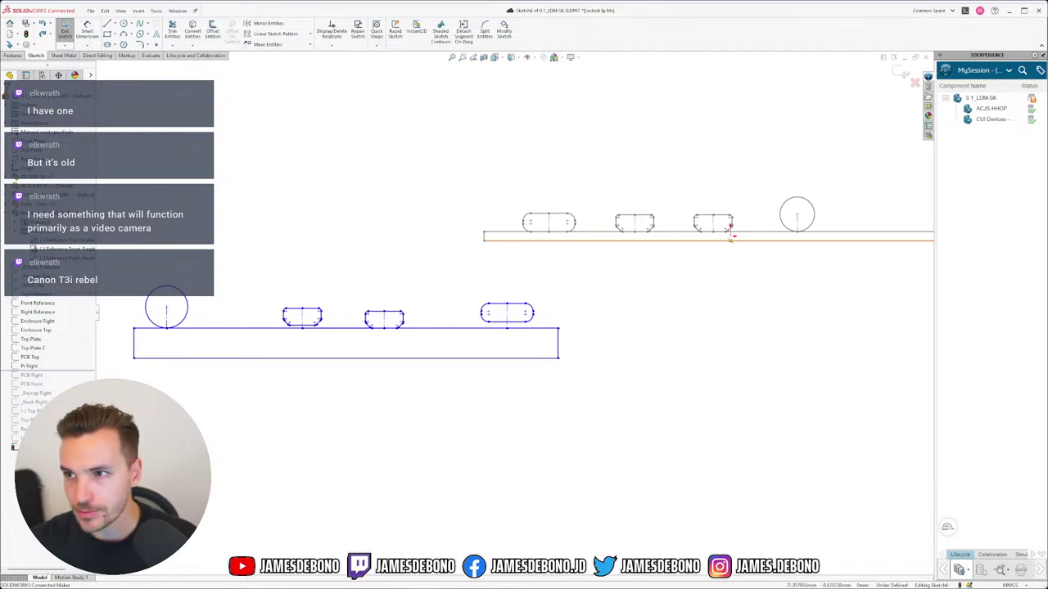
# Switch to Firefox and search the web for "sony A6100" in a new tab.
pyautogui.hotkey('alt', 'Tab')
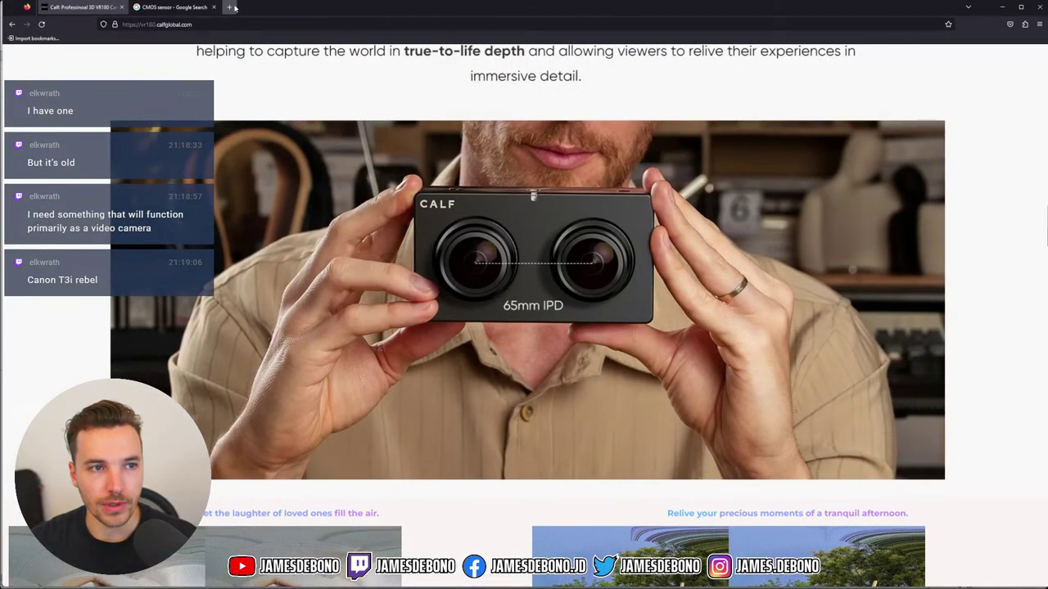
pyautogui.click(232, 8)
pyautogui.write('sony')
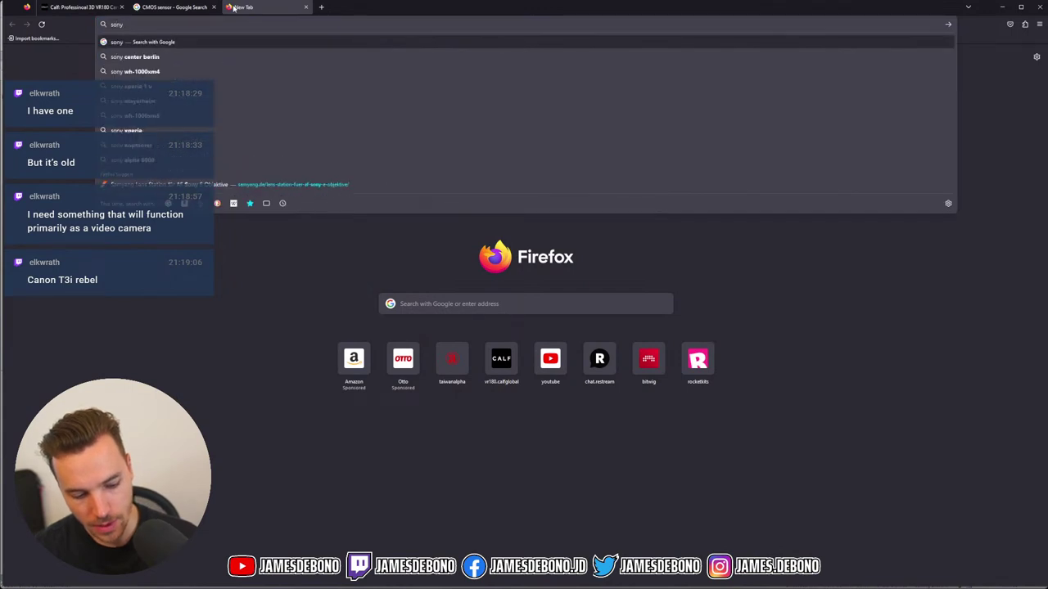
pyautogui.write(' A6')
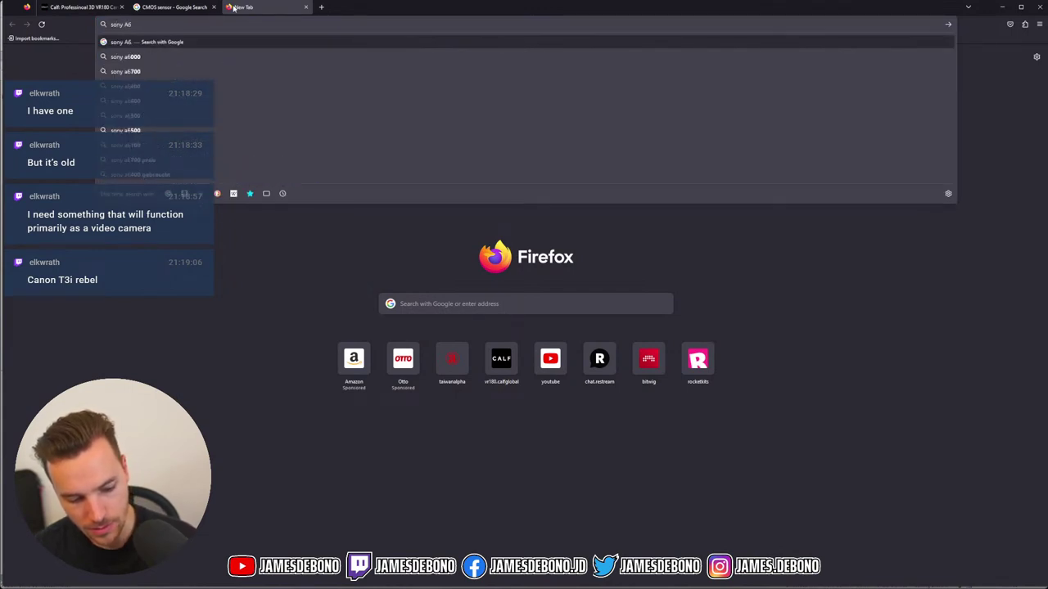
pyautogui.write('100')
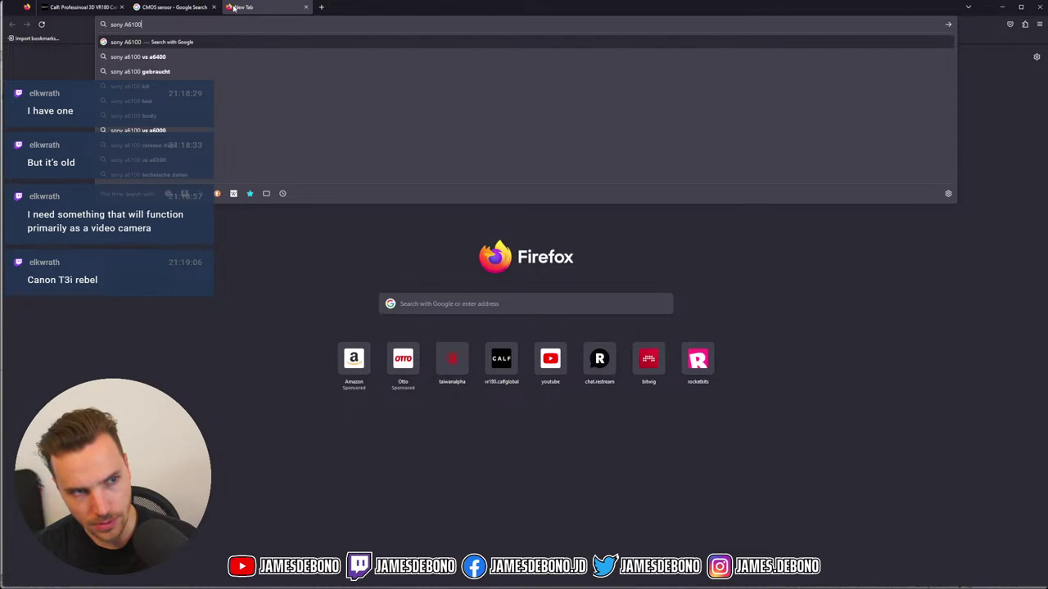
pyautogui.press('Return')
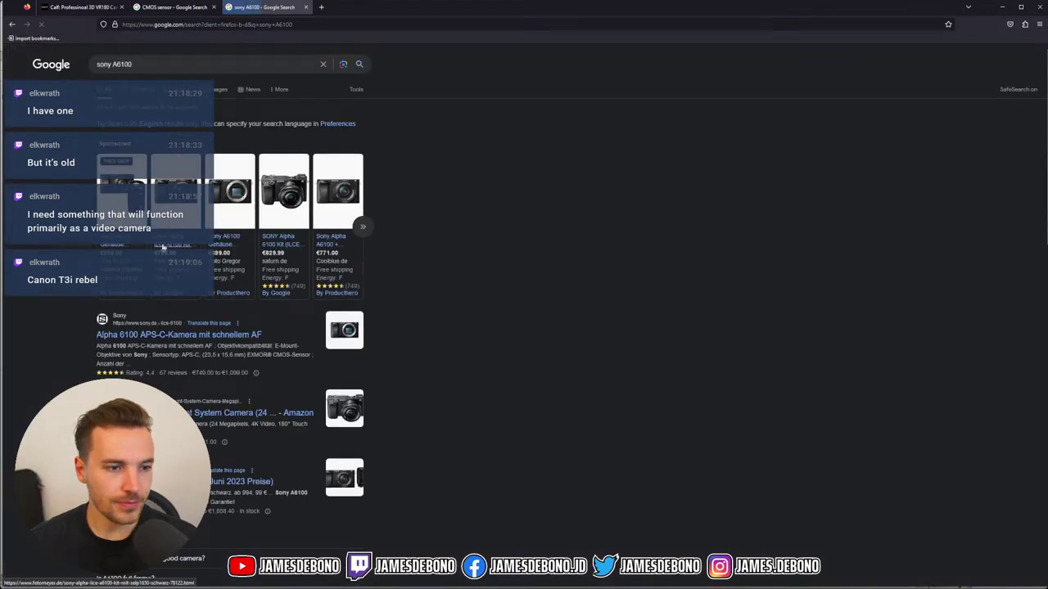
# Change the web search to "sony A5100".
pyautogui.click(118, 66)
pyautogui.press('Delete')
pyautogui.write('5')
pyautogui.press('Return')
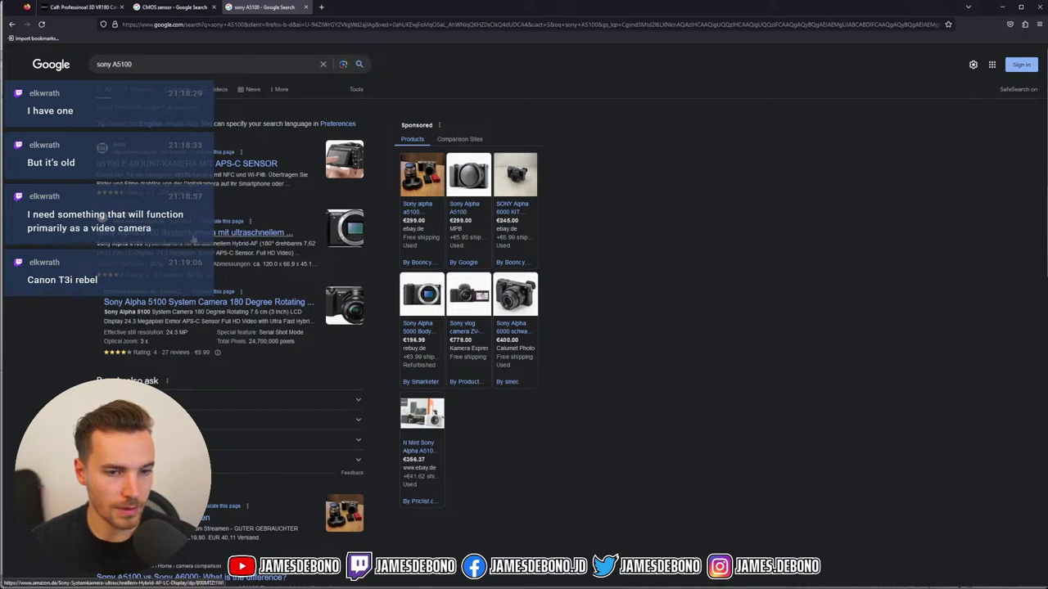
# View the German Amazon listing and Sony's own α5100 product page from the search results, dismissing Sony's cookie notice.
pyautogui.click(237, 234)
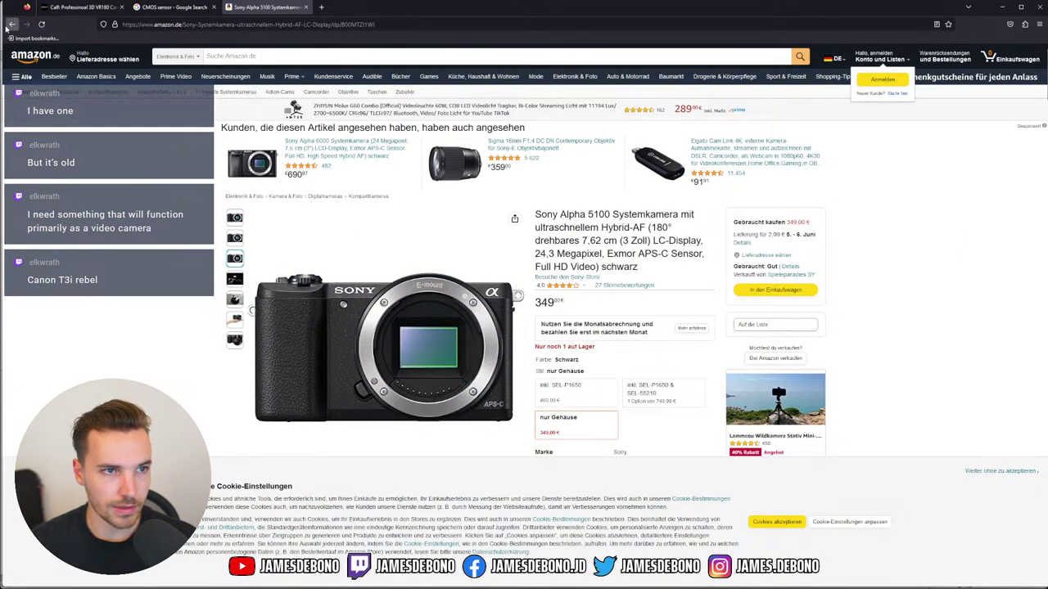
pyautogui.click(11, 25)
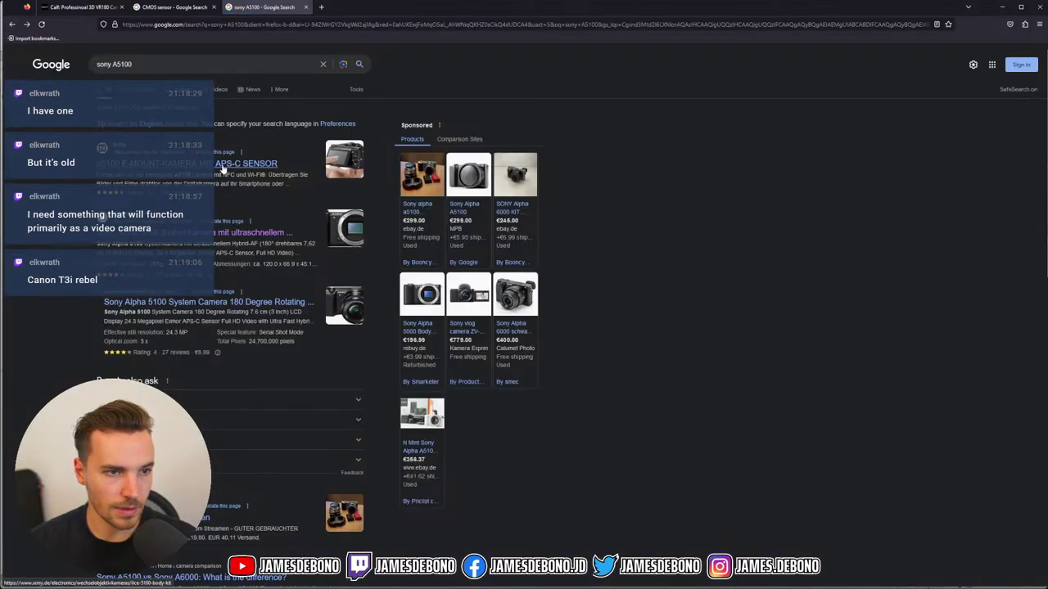
pyautogui.click(223, 167)
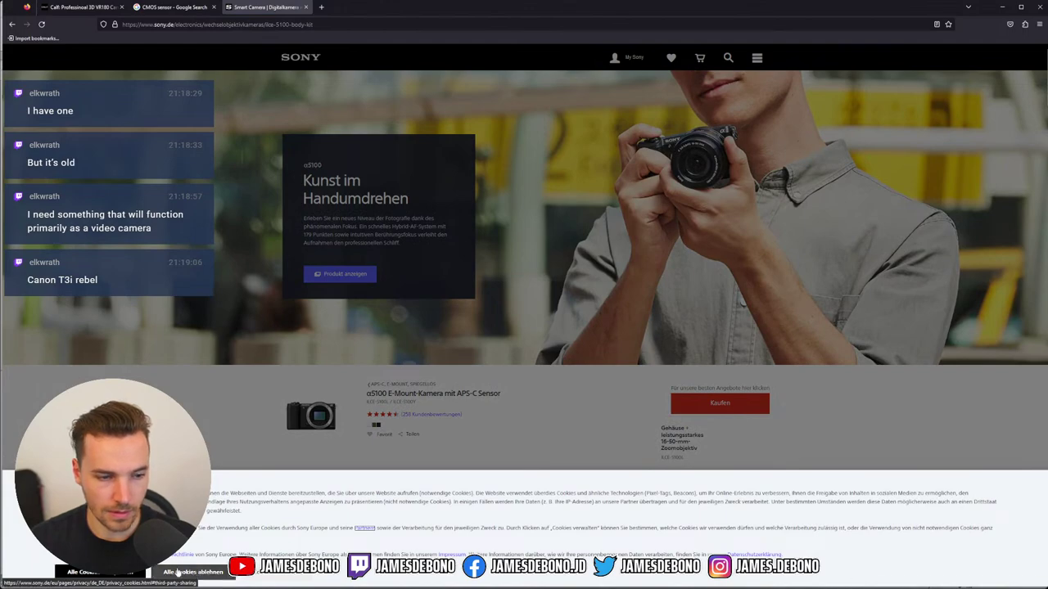
pyautogui.click(123, 572)
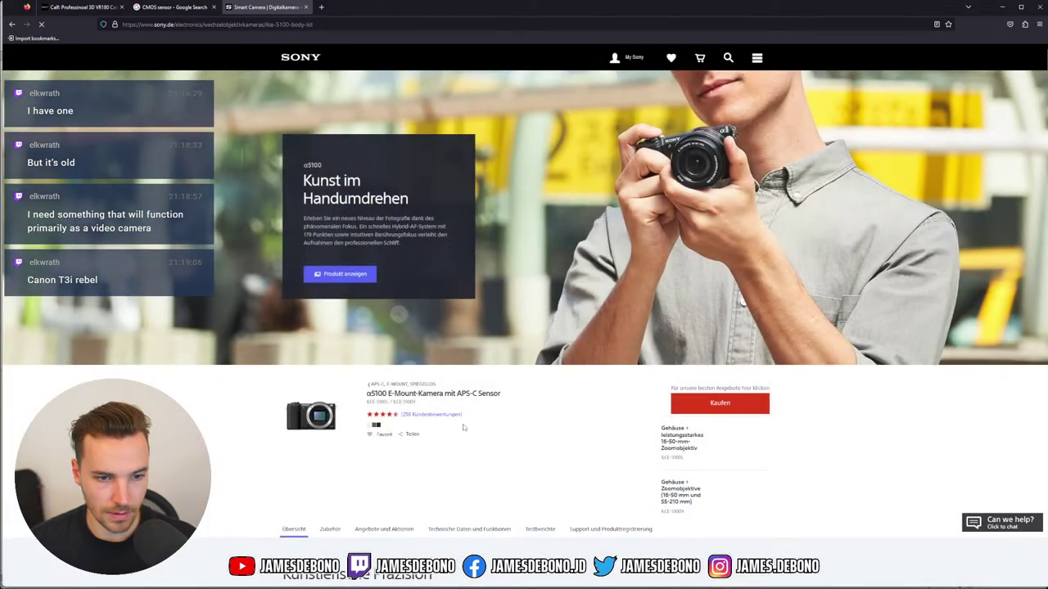
pyautogui.click(11, 24)
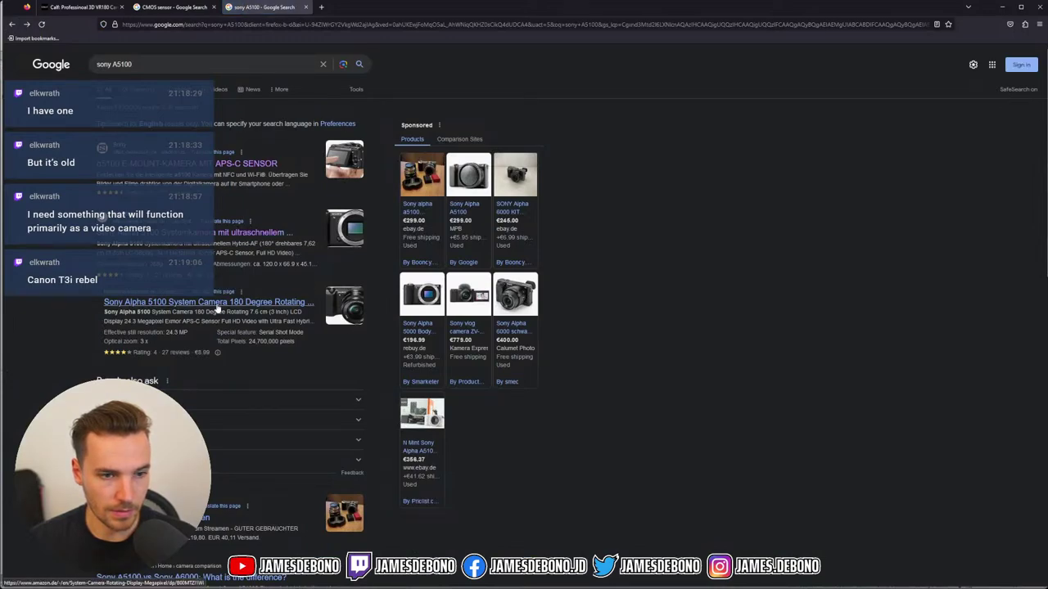
# Open the English Amazon listing for the Sony Alpha 5100 and examine its price, specifications and comparison with similar cameras.
pyautogui.click(218, 302)
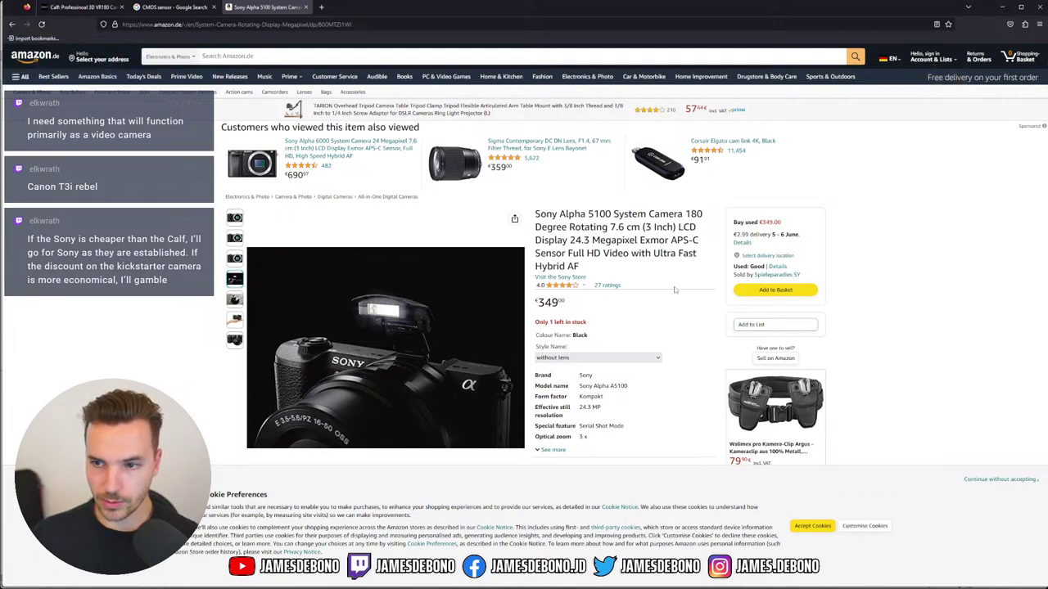
pyautogui.scroll(-3, 675, 290)
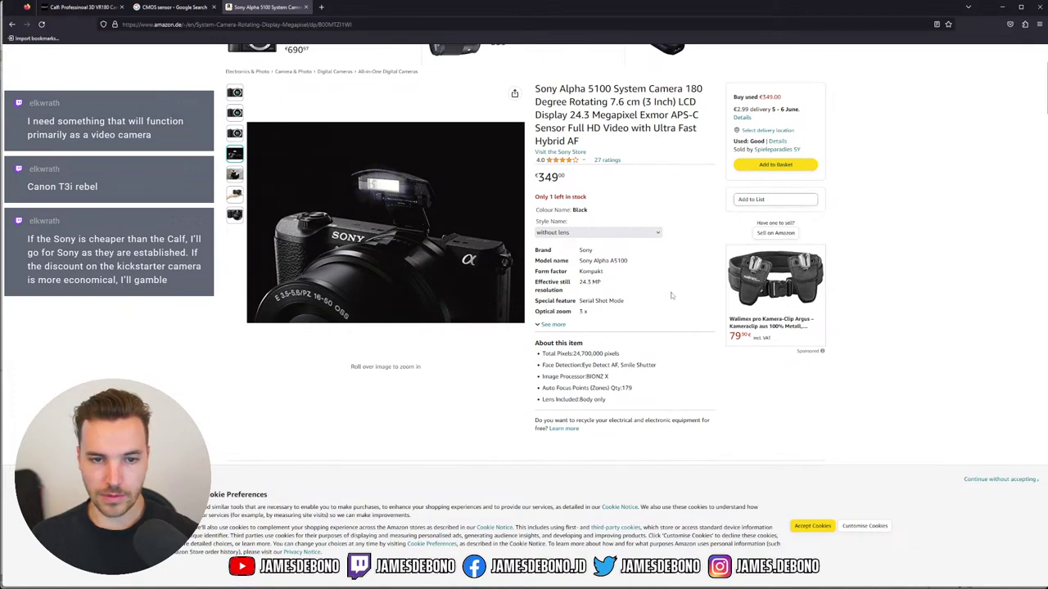
pyautogui.scroll(-1, 671, 296)
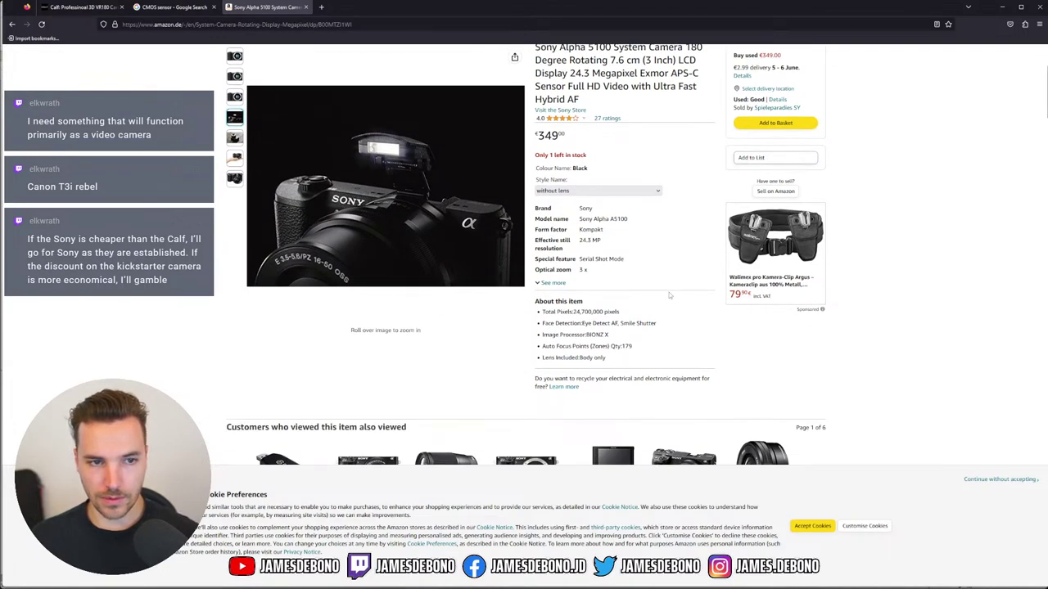
pyautogui.scroll(2, 606, 242)
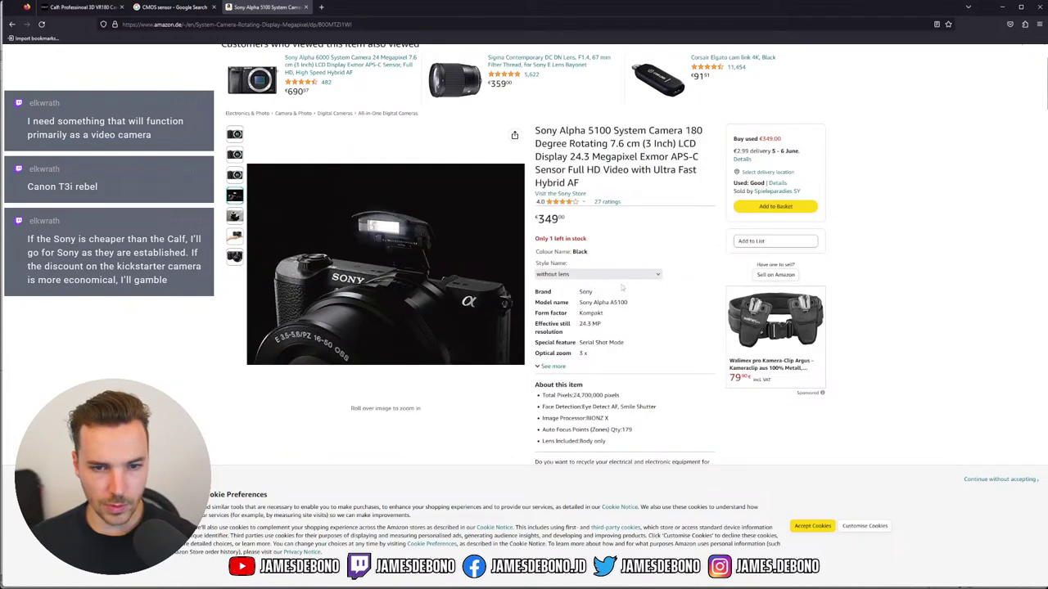
pyautogui.scroll(-3, 606, 317)
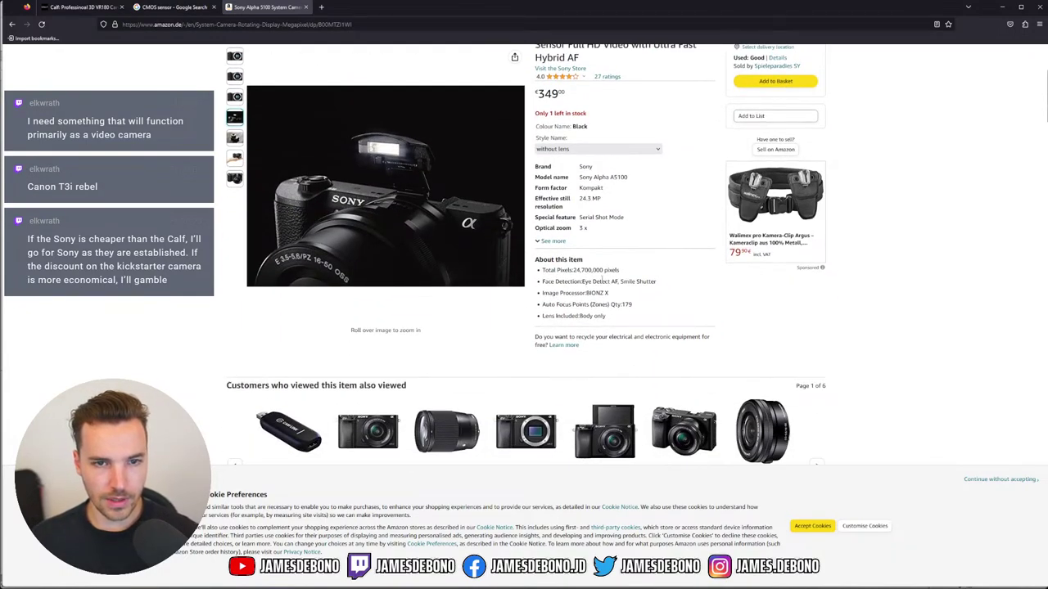
pyautogui.scroll(2, 610, 197)
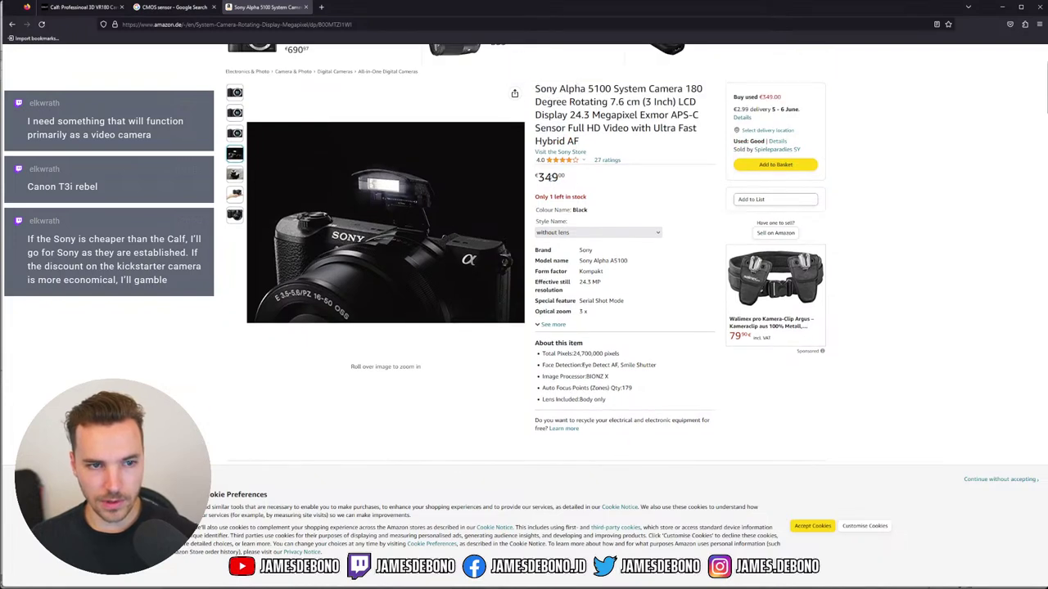
pyautogui.scroll(-3, 618, 191)
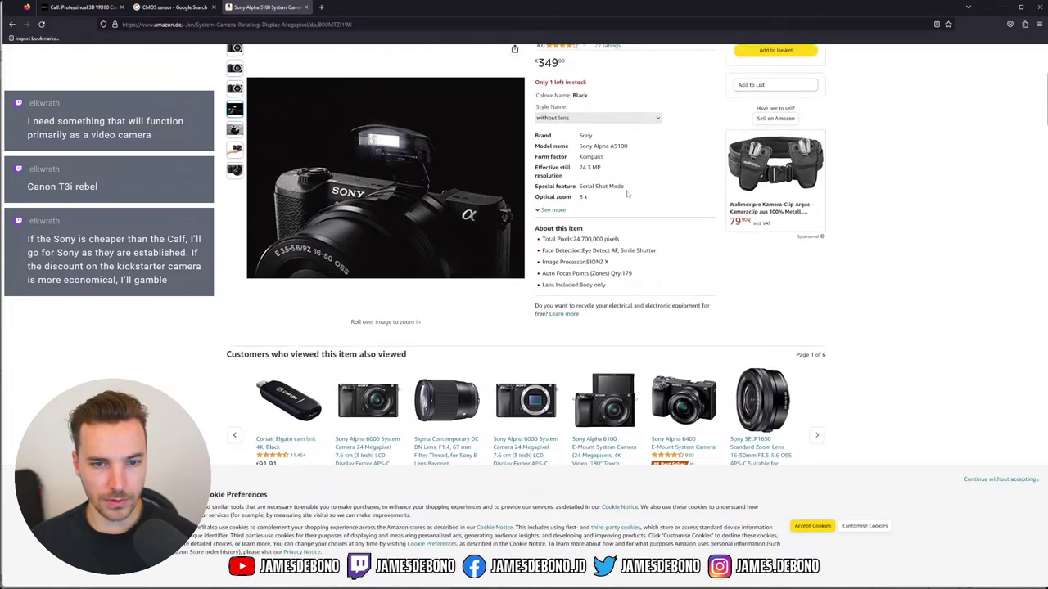
pyautogui.scroll(-3, 628, 197)
pyautogui.scroll(-10, 629, 196)
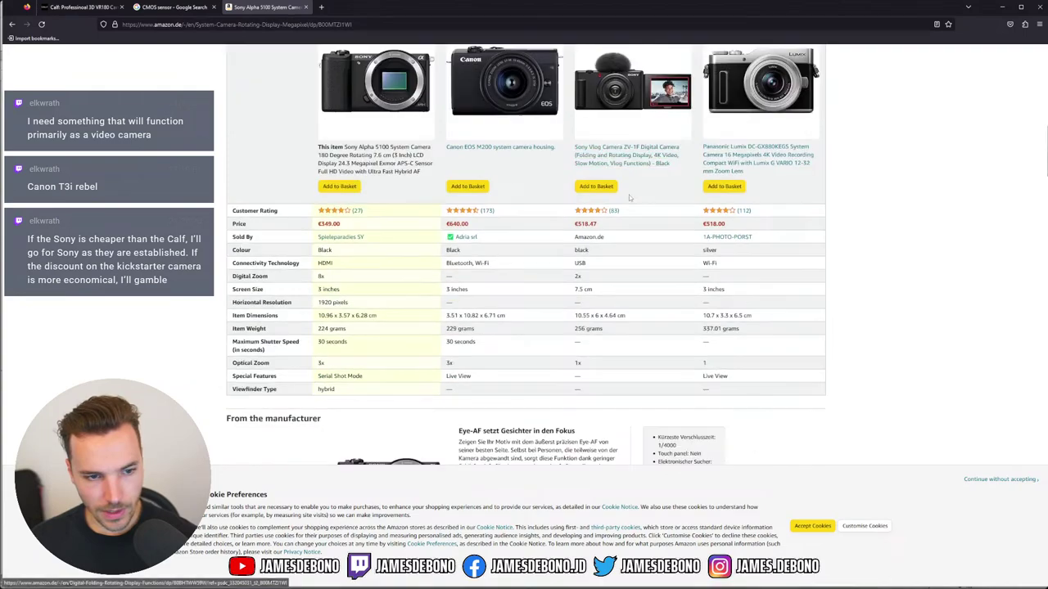
# Return to Sony's German α5100 product page and examine its features, technical data and support sections down to the footer.
pyautogui.click(12, 23)
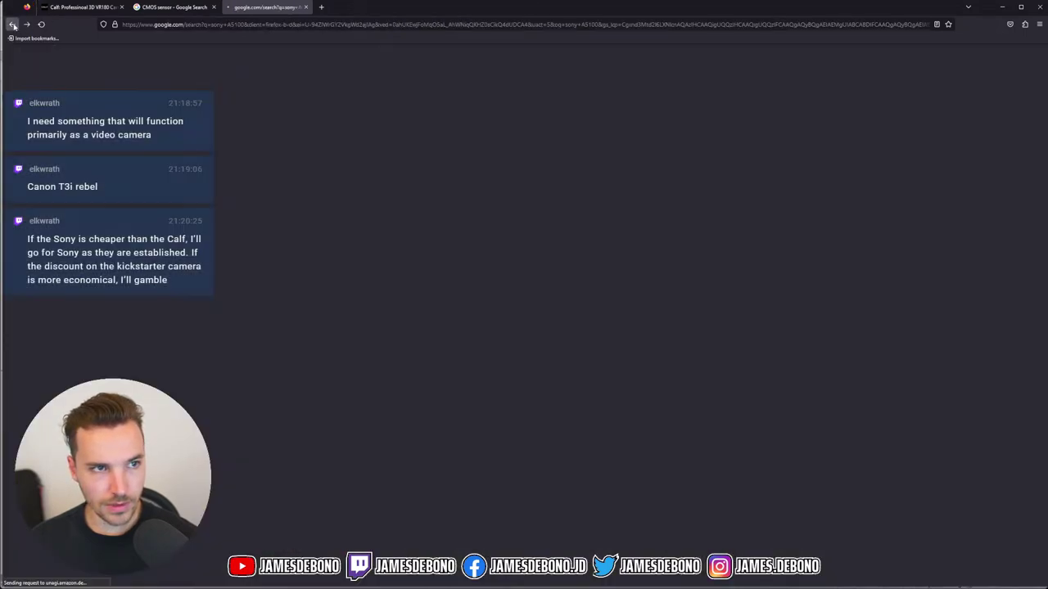
pyautogui.click(193, 169)
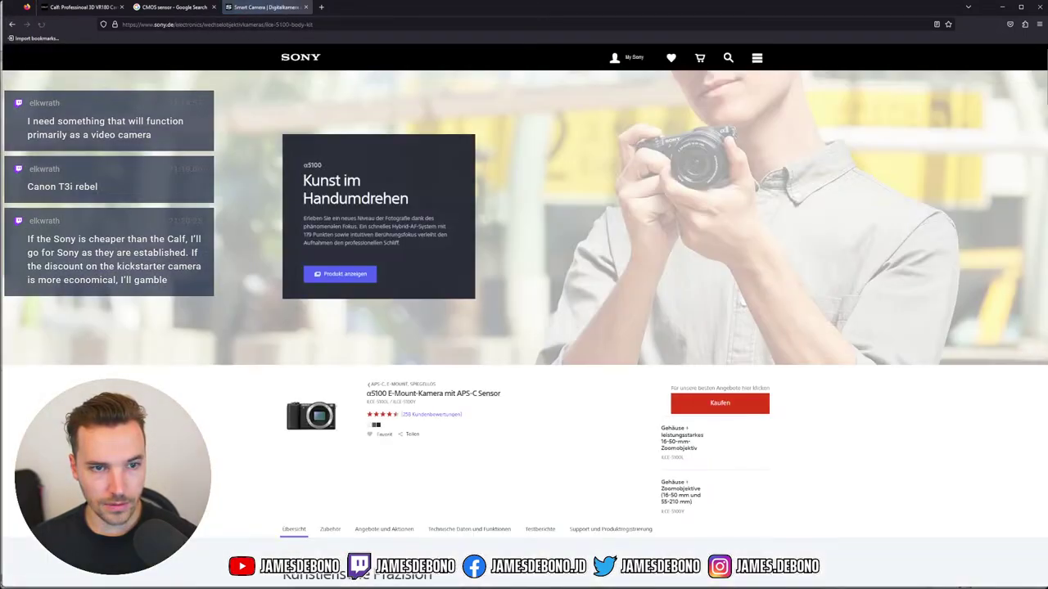
pyautogui.scroll(-3, 539, 287)
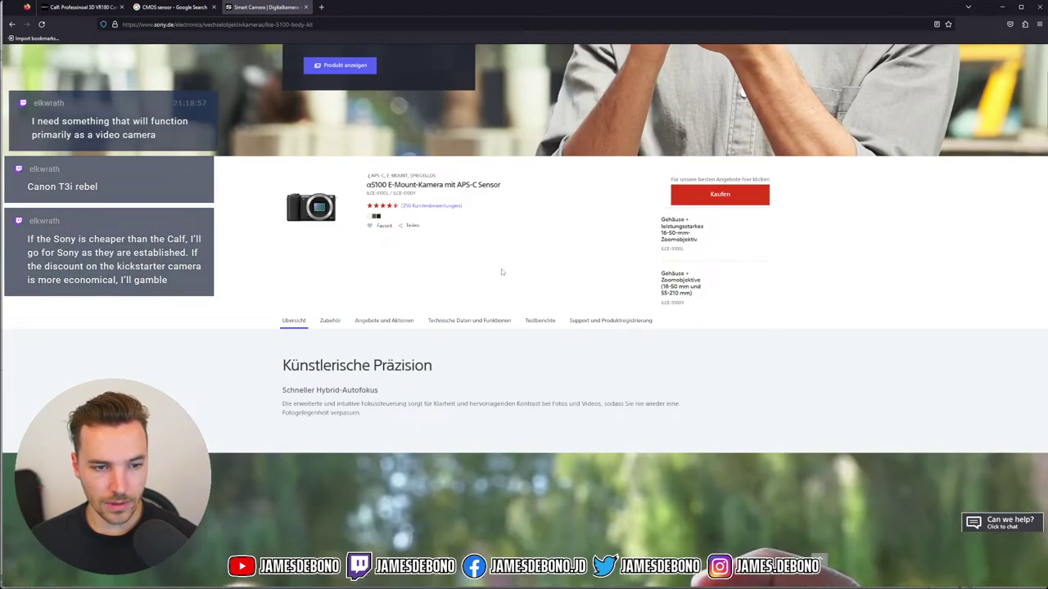
pyautogui.scroll(3, 858, 263)
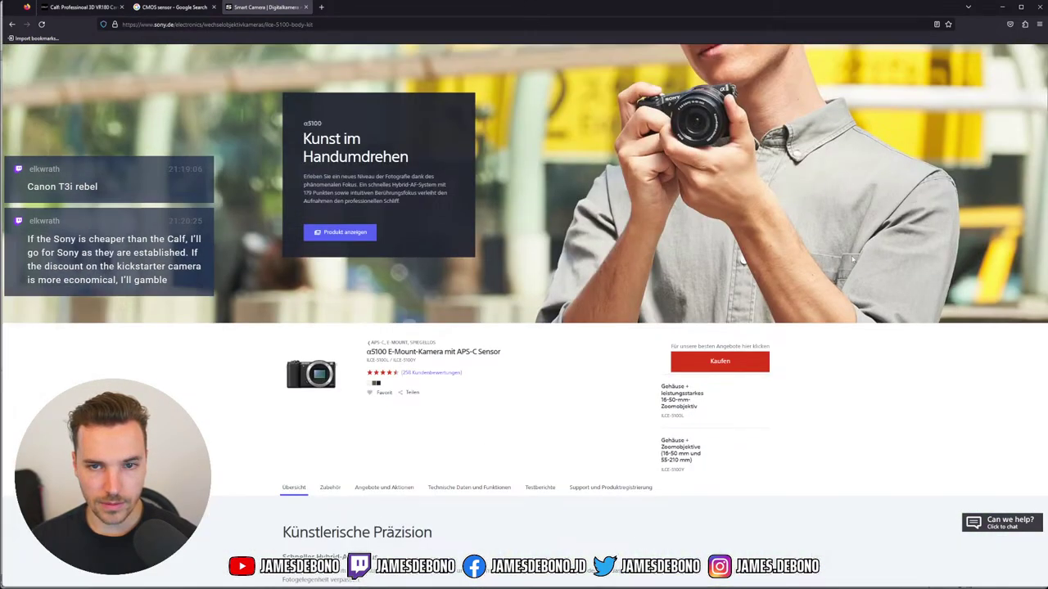
pyautogui.scroll(-20, 748, 176)
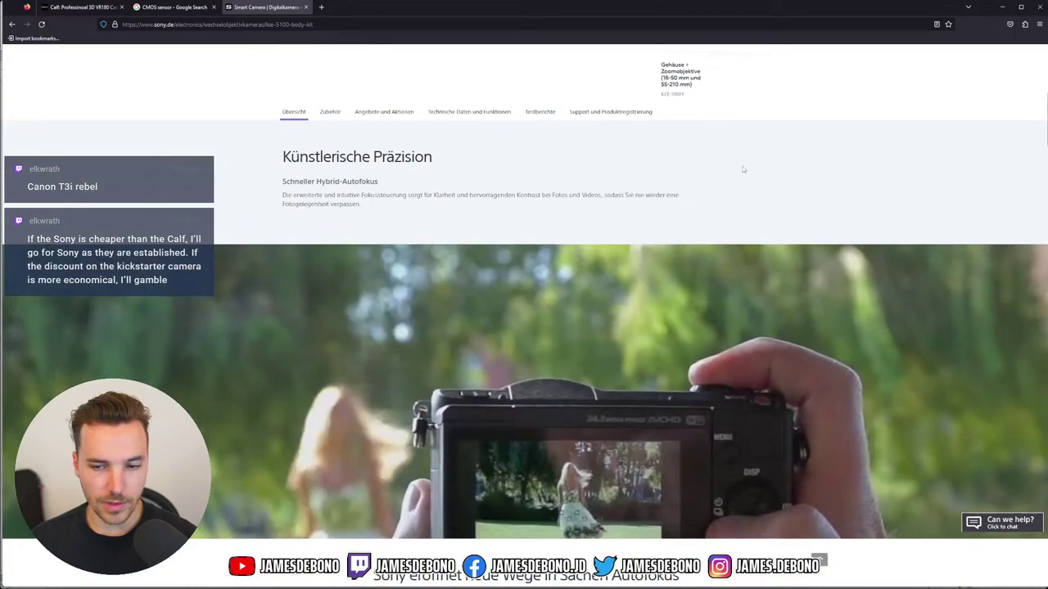
pyautogui.scroll(-20, 748, 176)
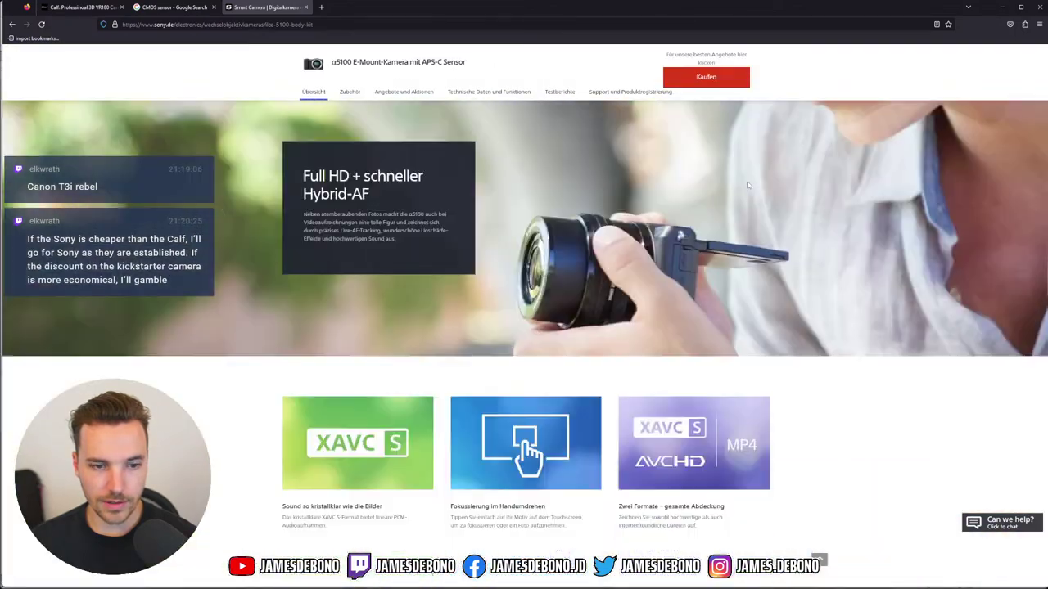
pyautogui.scroll(-15, 756, 184)
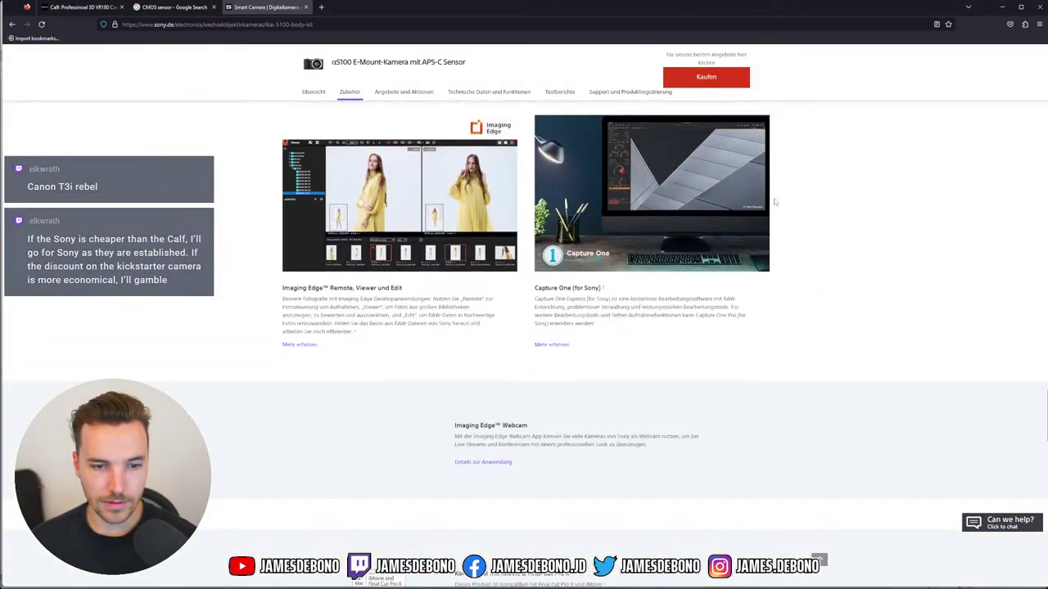
pyautogui.scroll(-5, 783, 200)
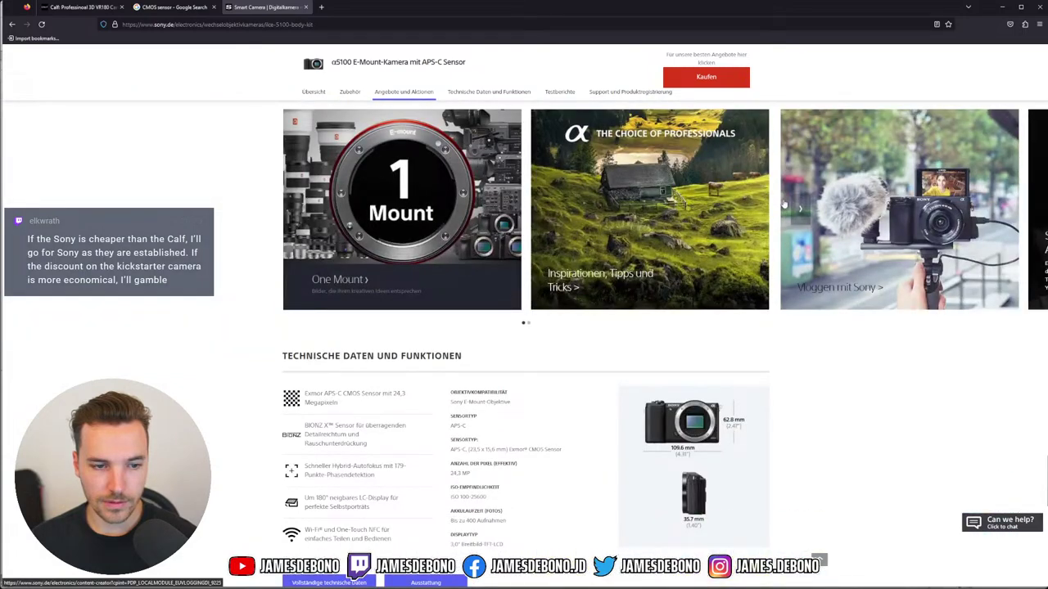
pyautogui.scroll(-10, 783, 202)
pyautogui.scroll(-2, 785, 204)
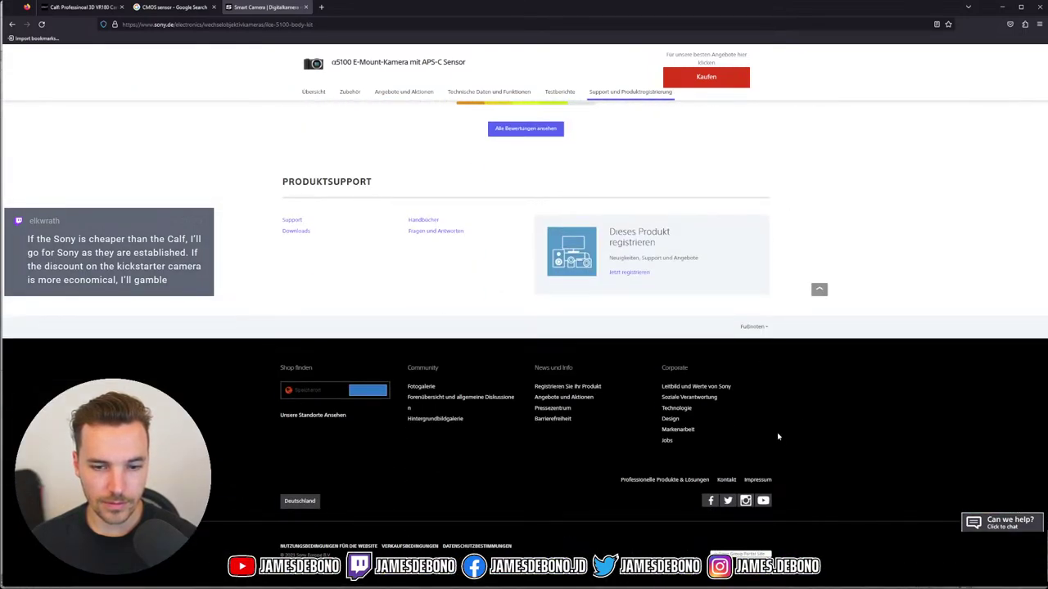
# Switch the Sony website's country from Deutschland to United States.
pyautogui.click(300, 501)
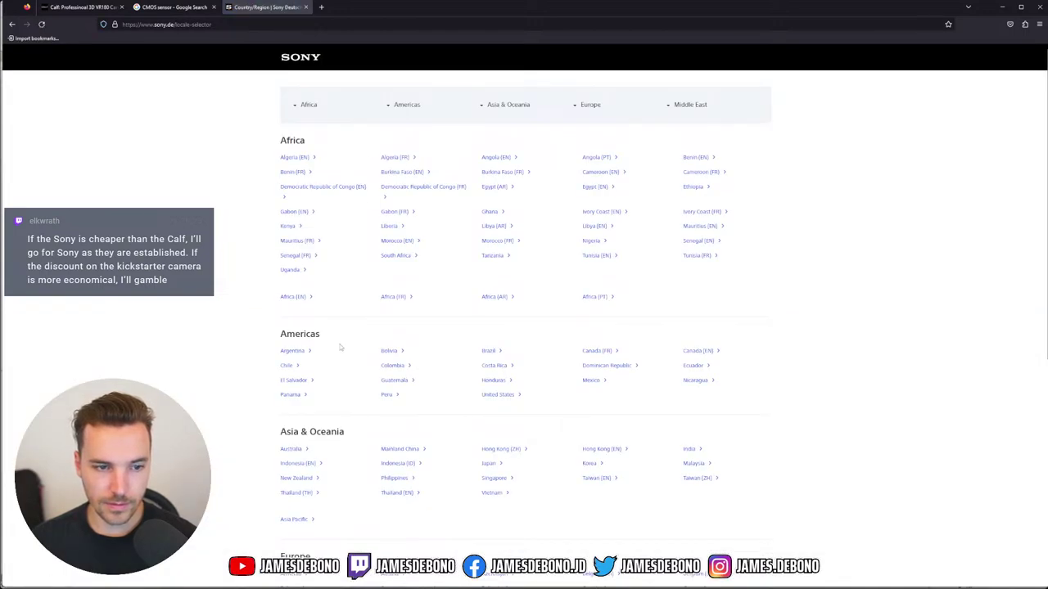
pyautogui.click(500, 393)
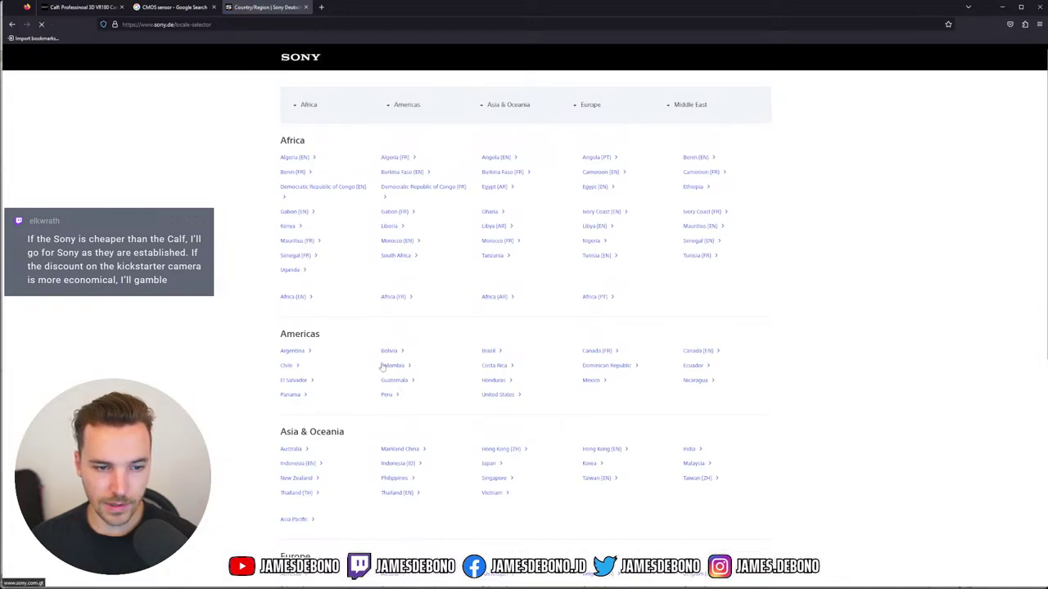
pyautogui.click(505, 396)
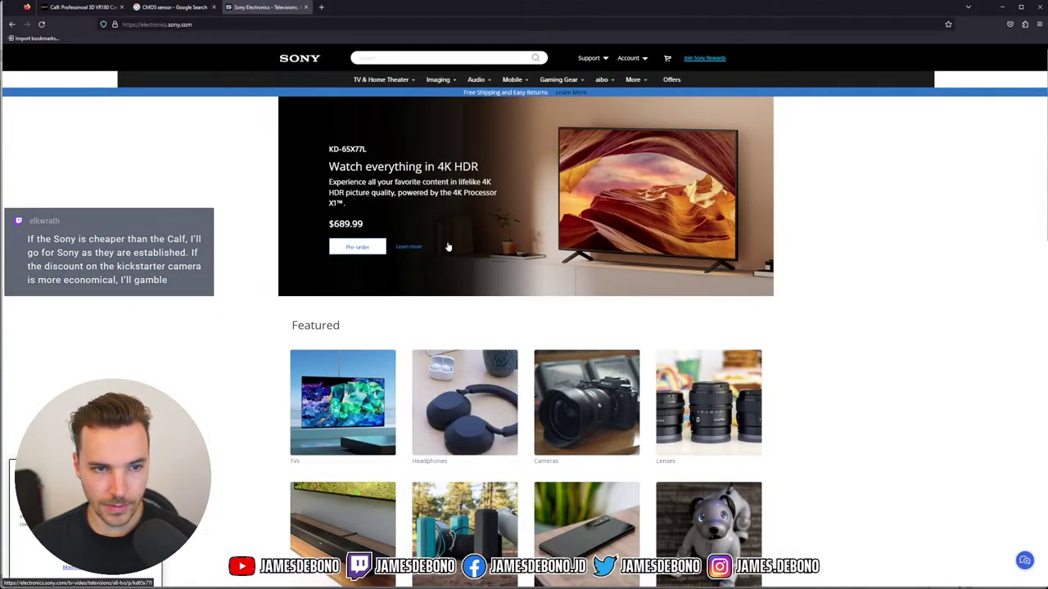
# Search Sony's US store for "a5100" and look through the listed products.
pyautogui.scroll(-12, 445, 248)
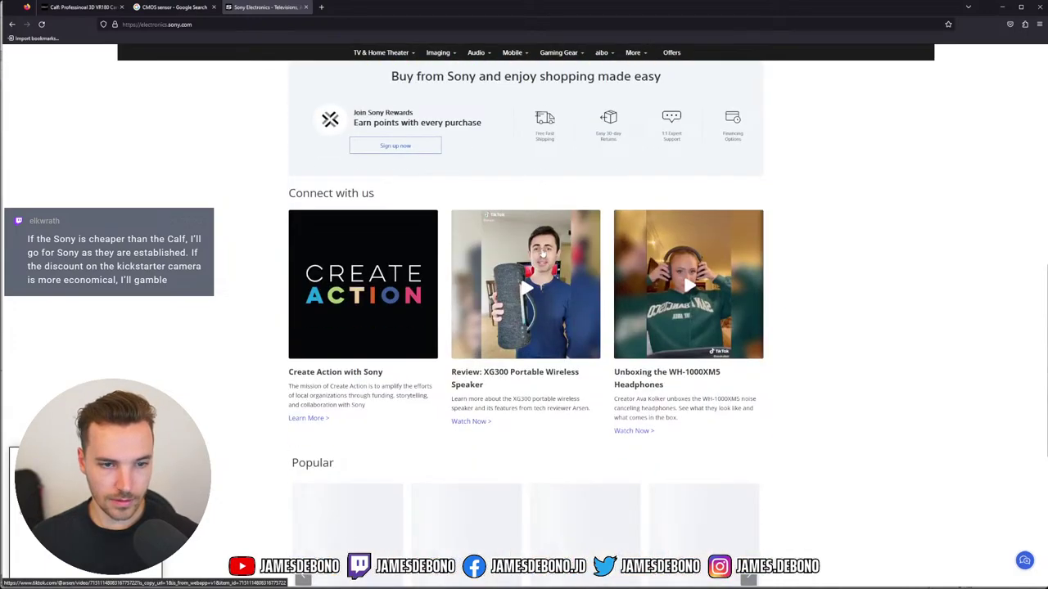
pyautogui.scroll(12, 570, 240)
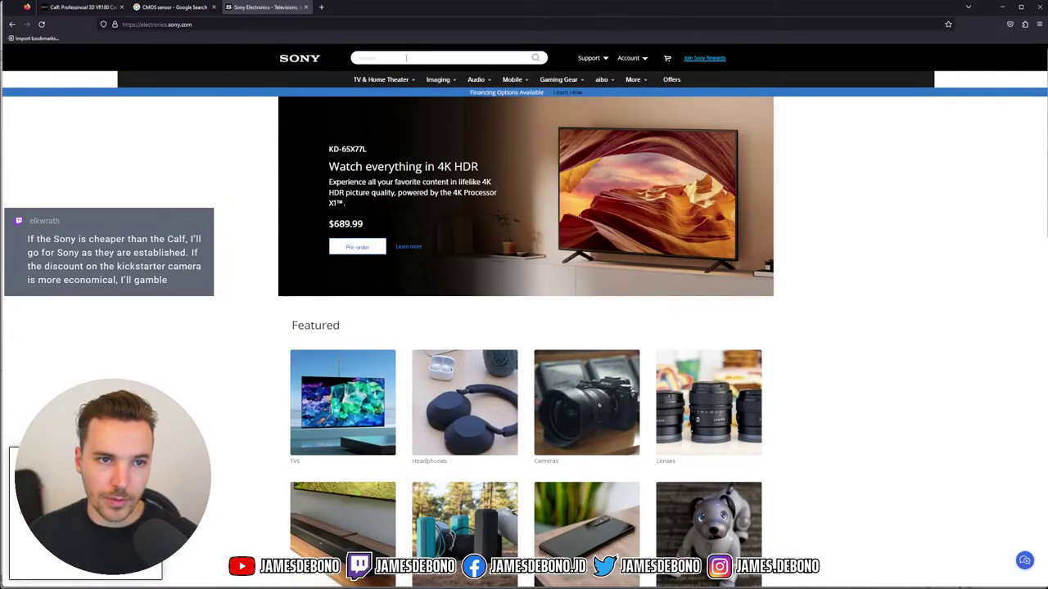
pyautogui.write('5100')
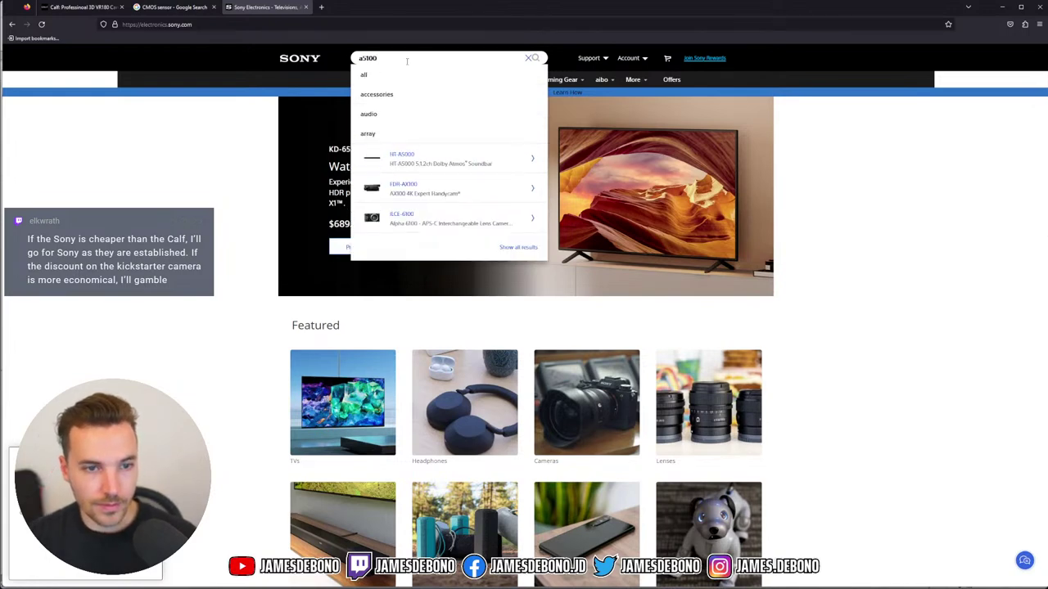
pyautogui.press('Return')
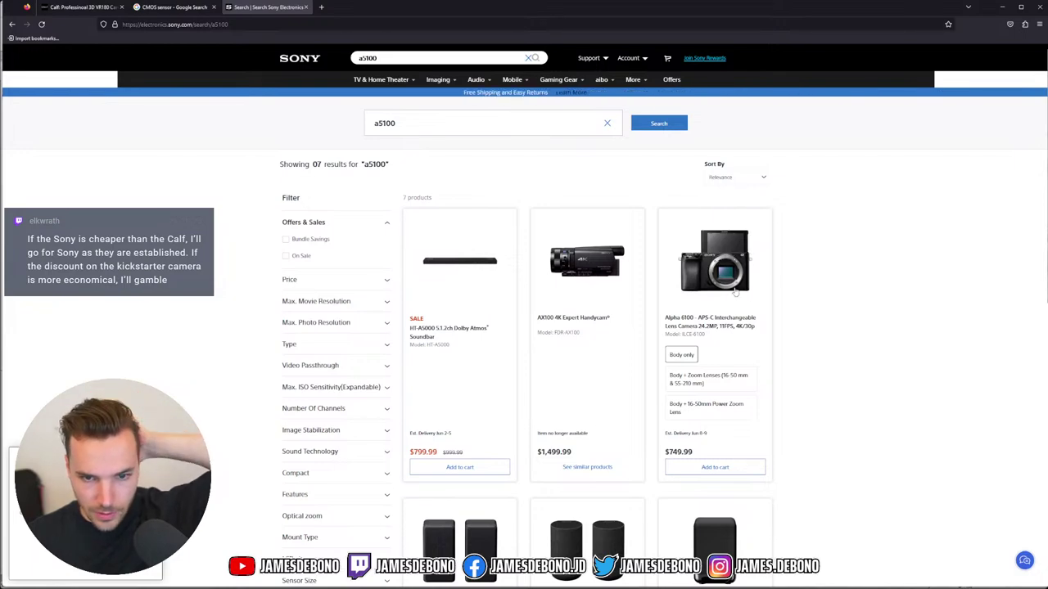
pyautogui.scroll(-1, 731, 287)
pyautogui.scroll(-3, 733, 287)
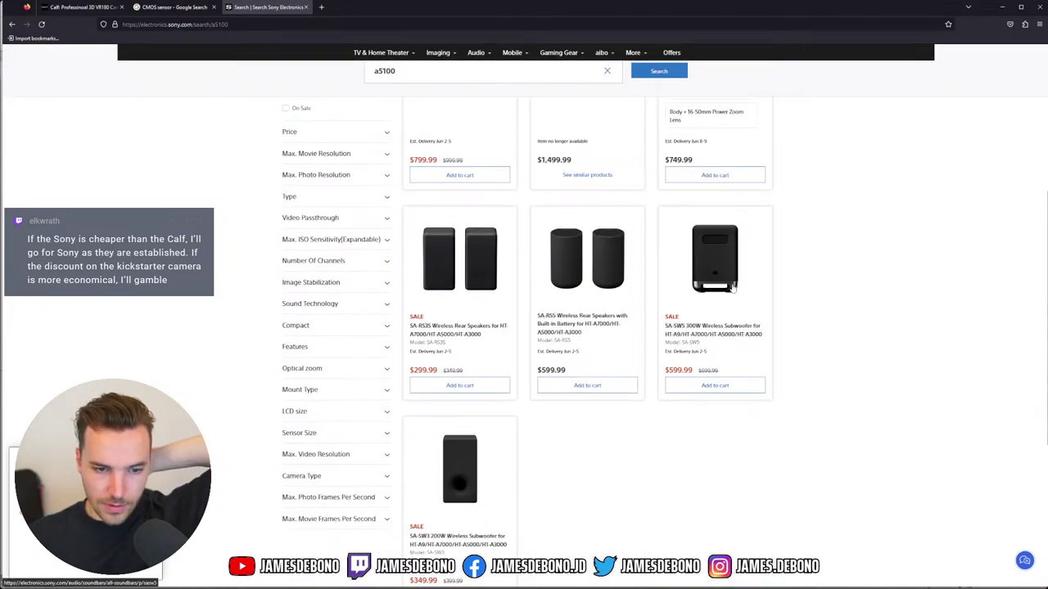
pyautogui.scroll(4, 731, 286)
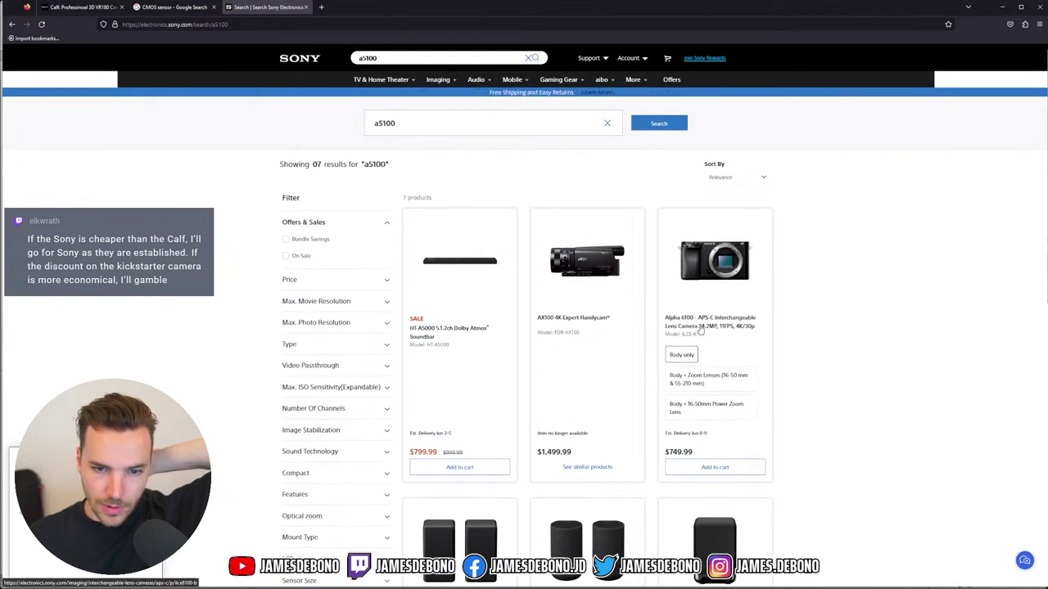
# Compare the Alpha 6100's Body + Zoom Lenses (16-50 mm & 55-210 mm) kit, including its product page, with Body + 16-50mm Power Zoom Lens.
pyautogui.click(705, 382)
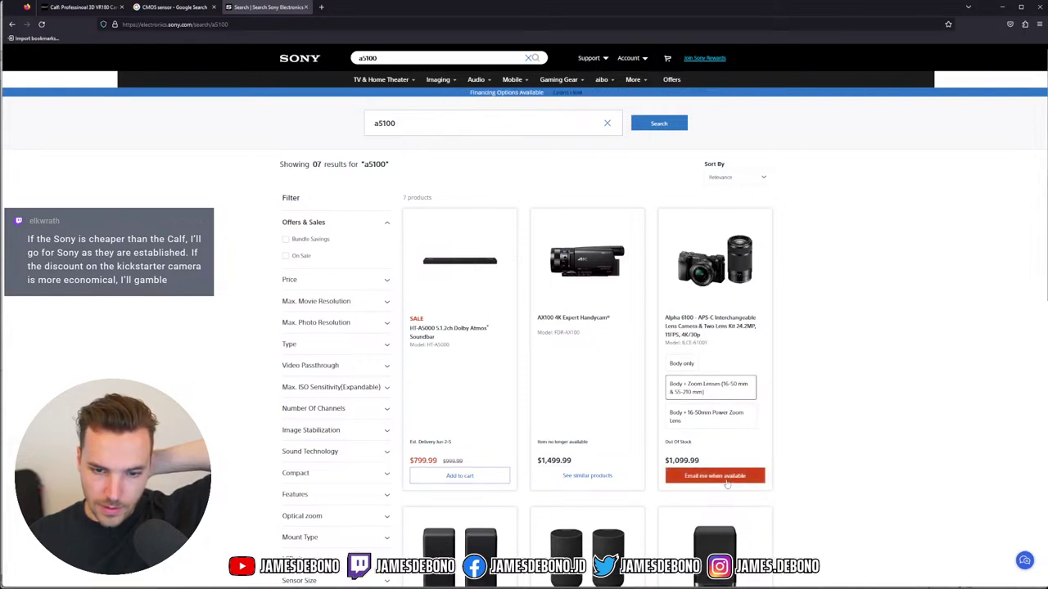
pyautogui.click(715, 284)
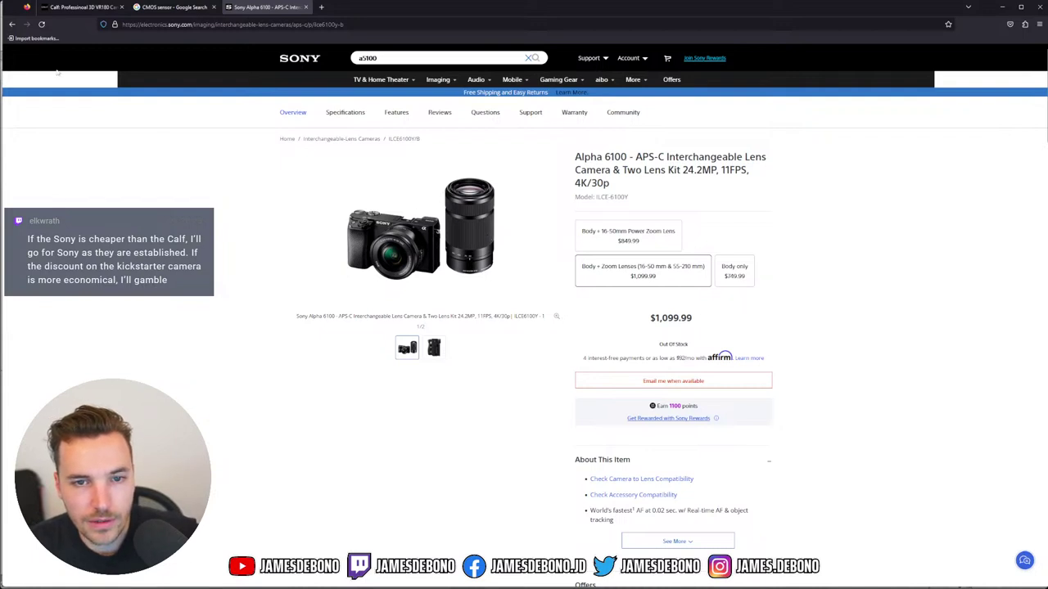
pyautogui.click(12, 24)
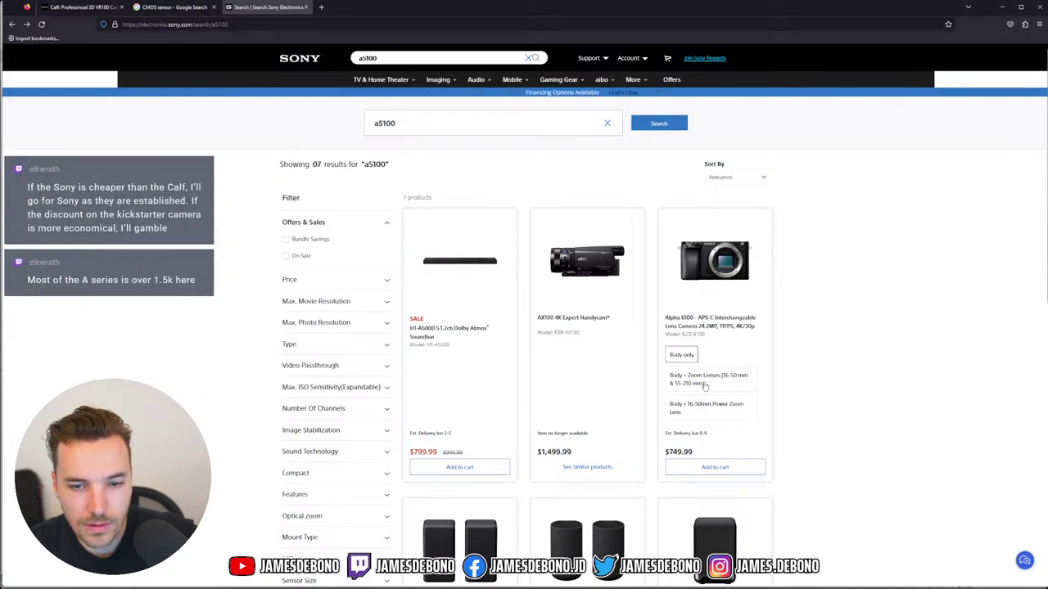
pyautogui.click(701, 409)
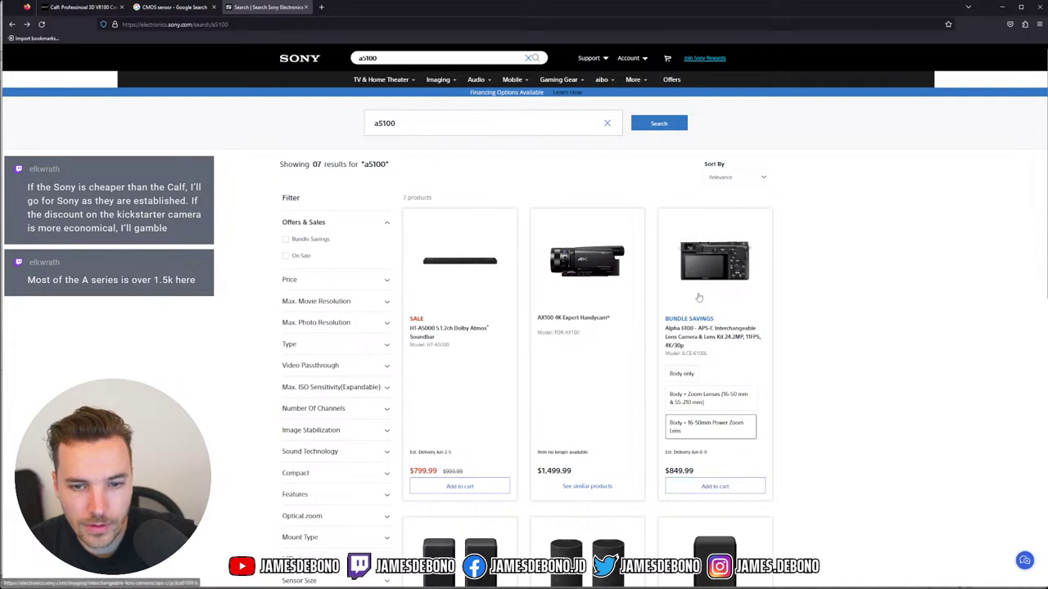
# Open the Alpha 6100 with 16-50mm Power Zoom Lens page and examine its kit prices, features, accessories and support sections.
pyautogui.click(701, 279)
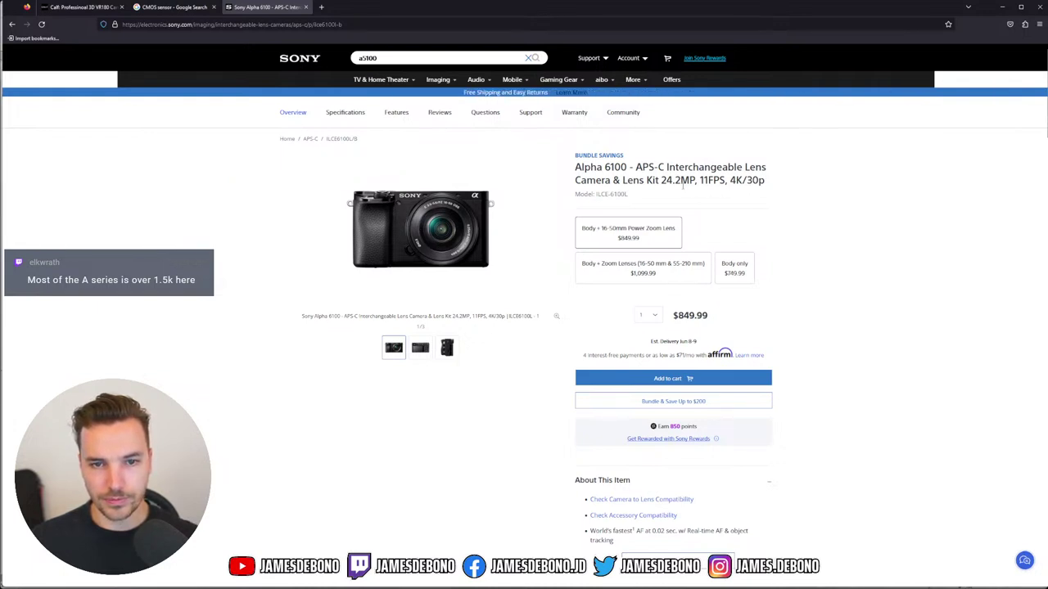
pyautogui.scroll(-15, 726, 200)
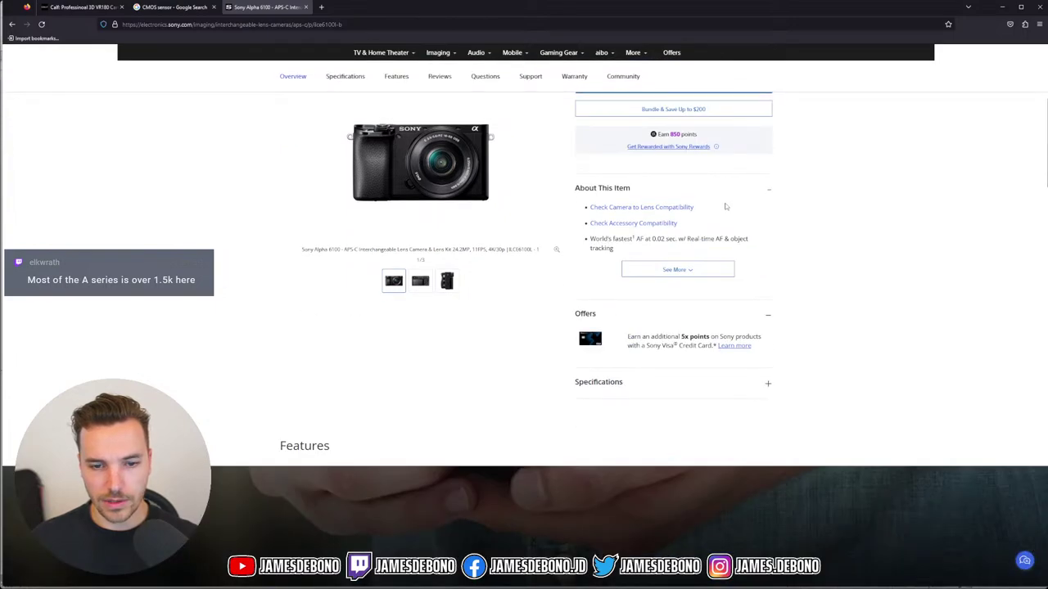
pyautogui.scroll(-9, 722, 204)
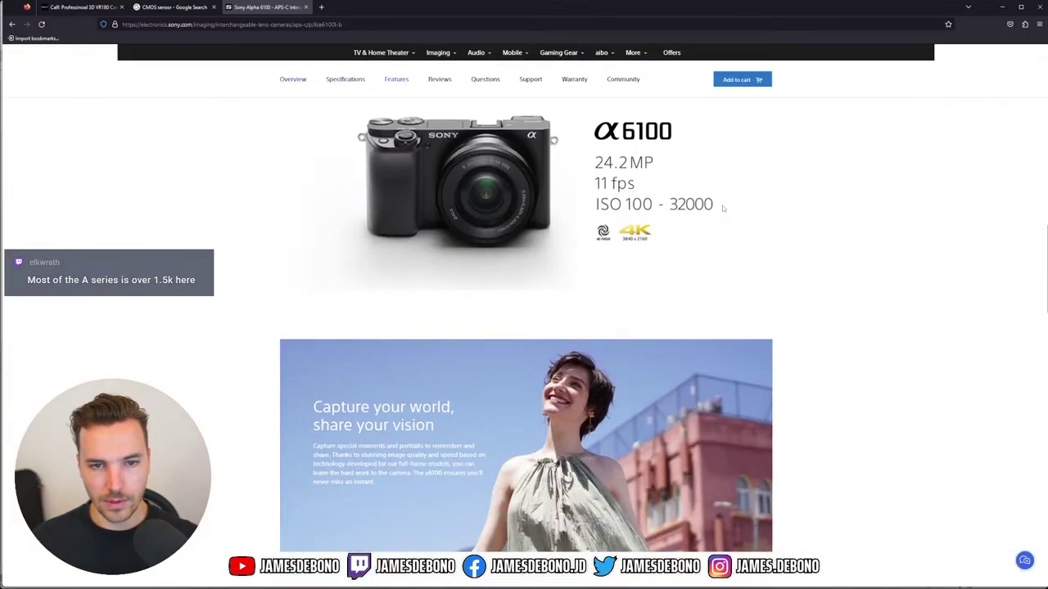
pyautogui.scroll(-5, 720, 210)
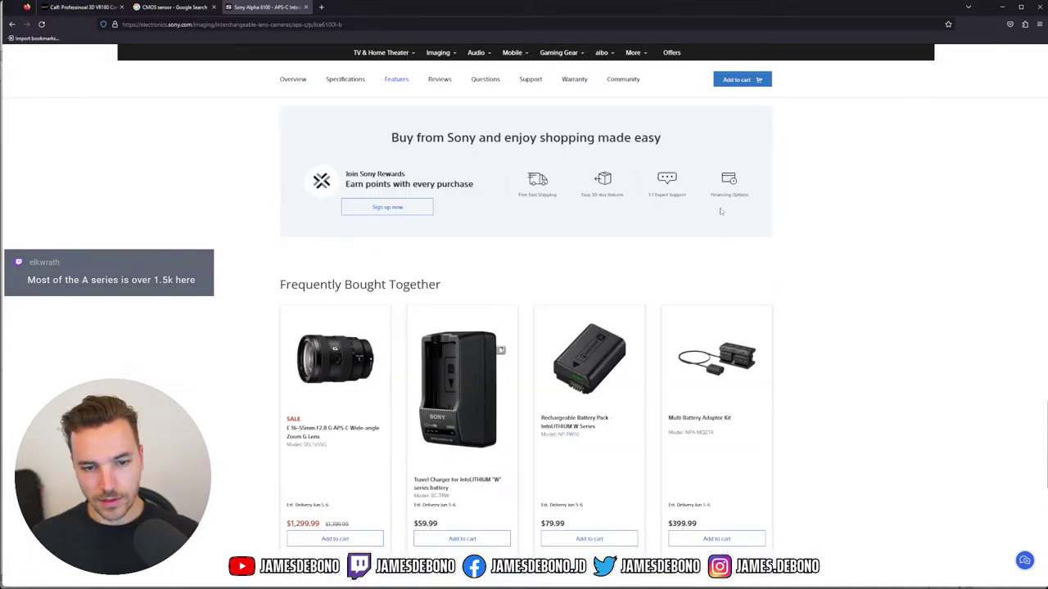
pyautogui.scroll(-2, 720, 211)
pyautogui.scroll(-5, 720, 213)
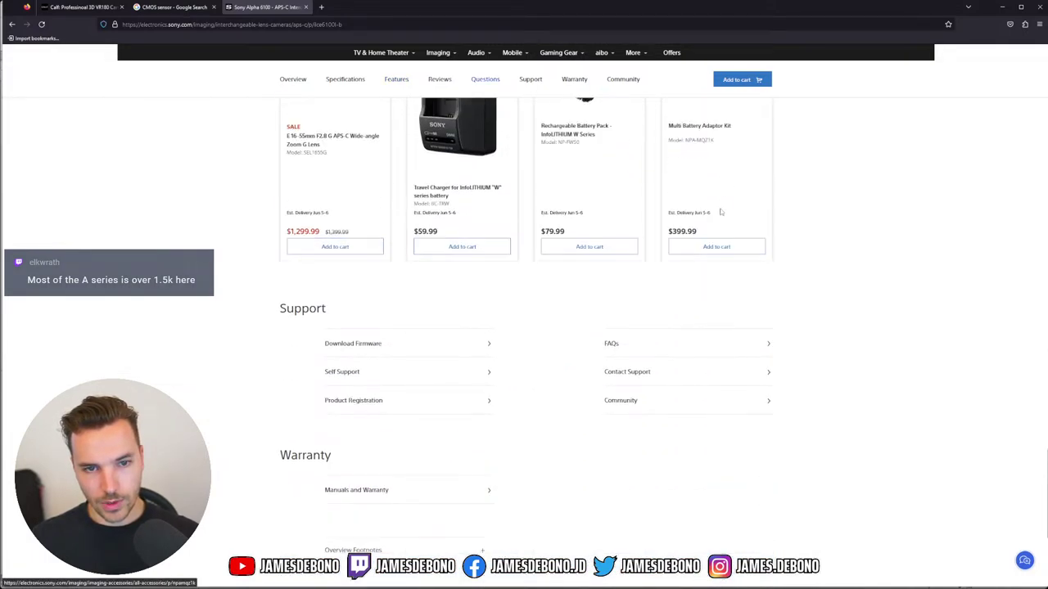
pyautogui.scroll(6, 720, 213)
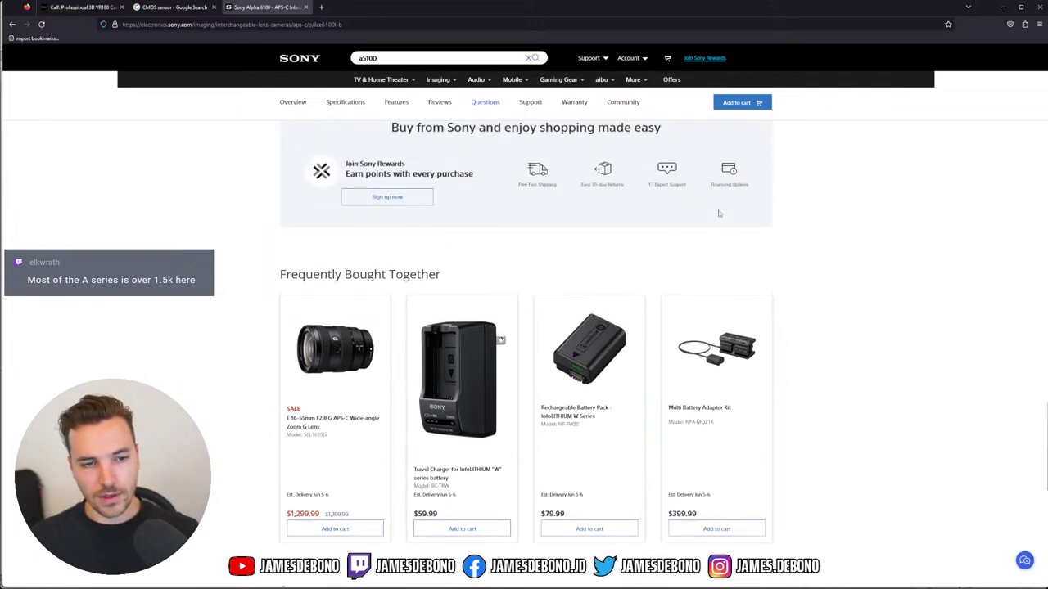
pyautogui.scroll(2, 718, 214)
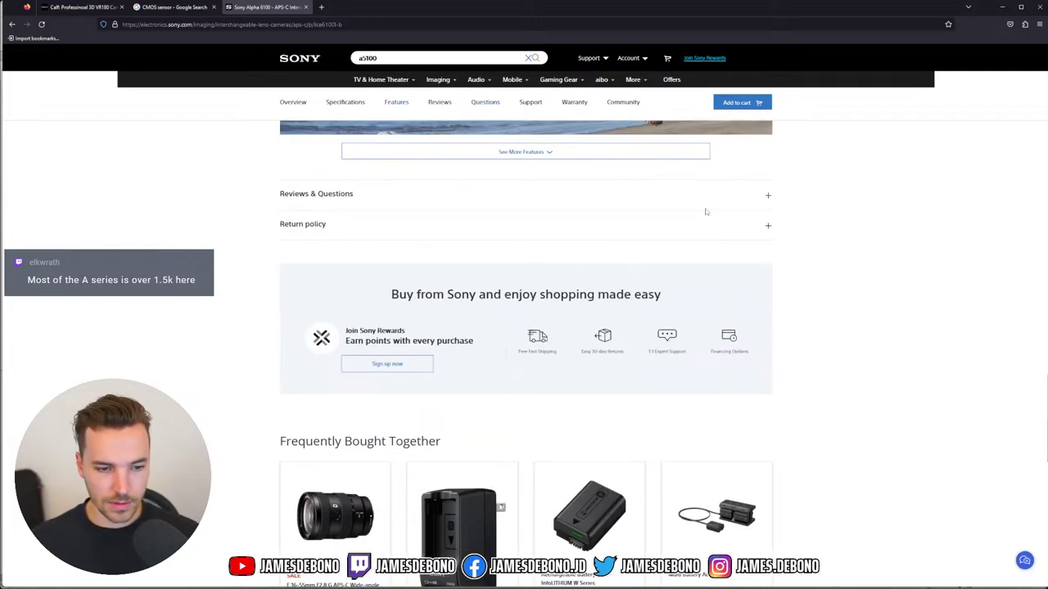
pyautogui.scroll(15, 705, 212)
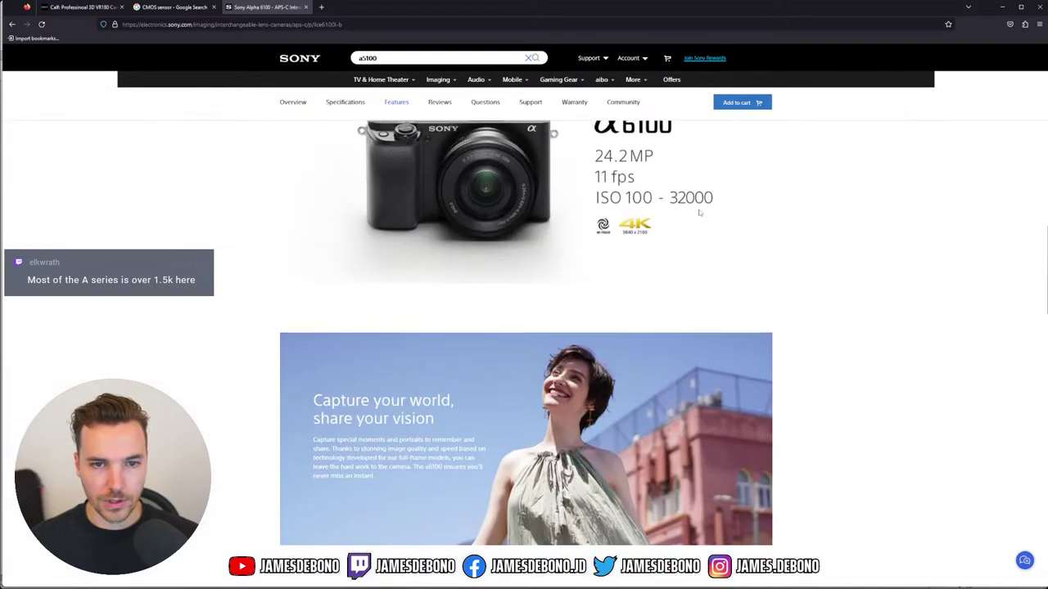
pyautogui.scroll(15, 700, 213)
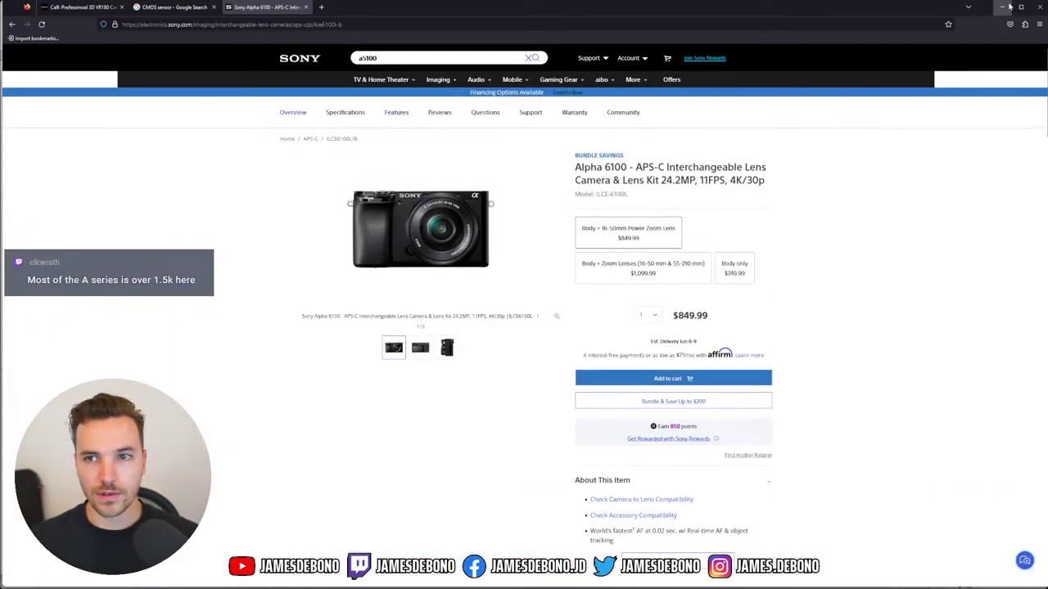
# Search the web for "a7ii" in a new tab and look through Sony's Alpha 7 II product page.
pyautogui.click(324, 8)
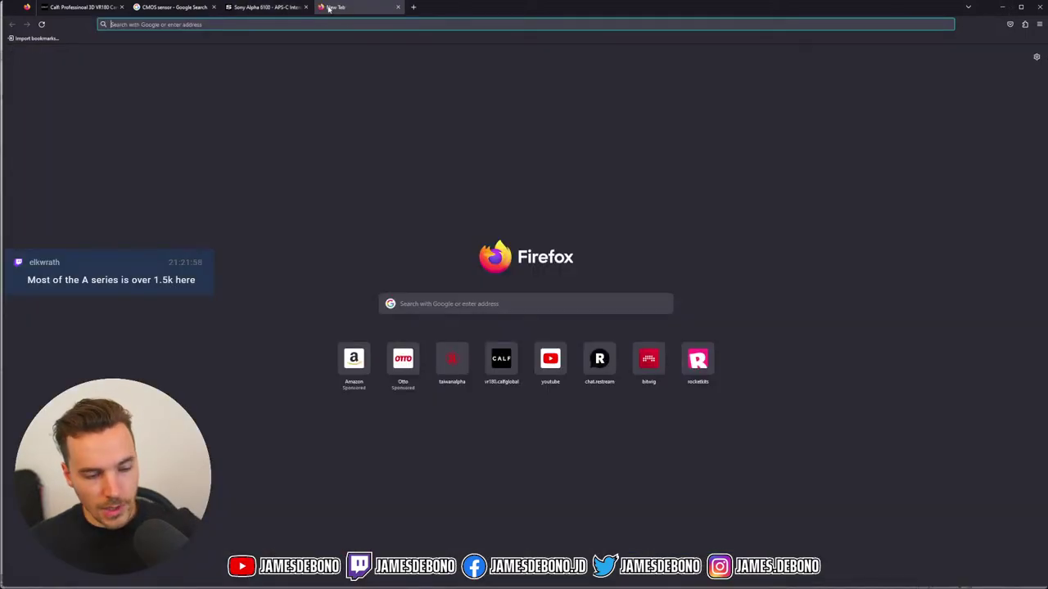
pyautogui.write('a7')
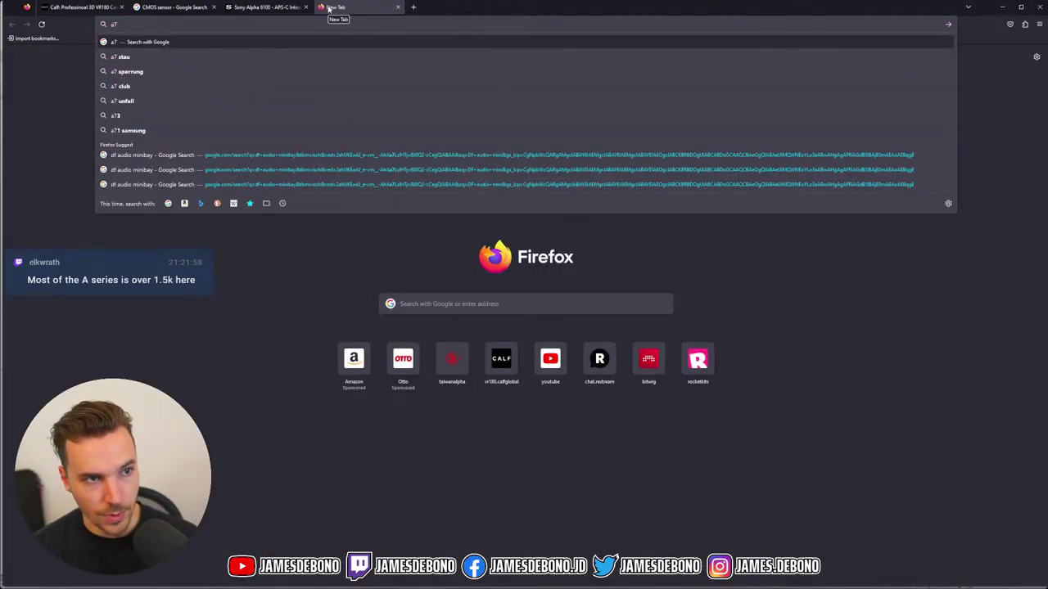
pyautogui.write('ii')
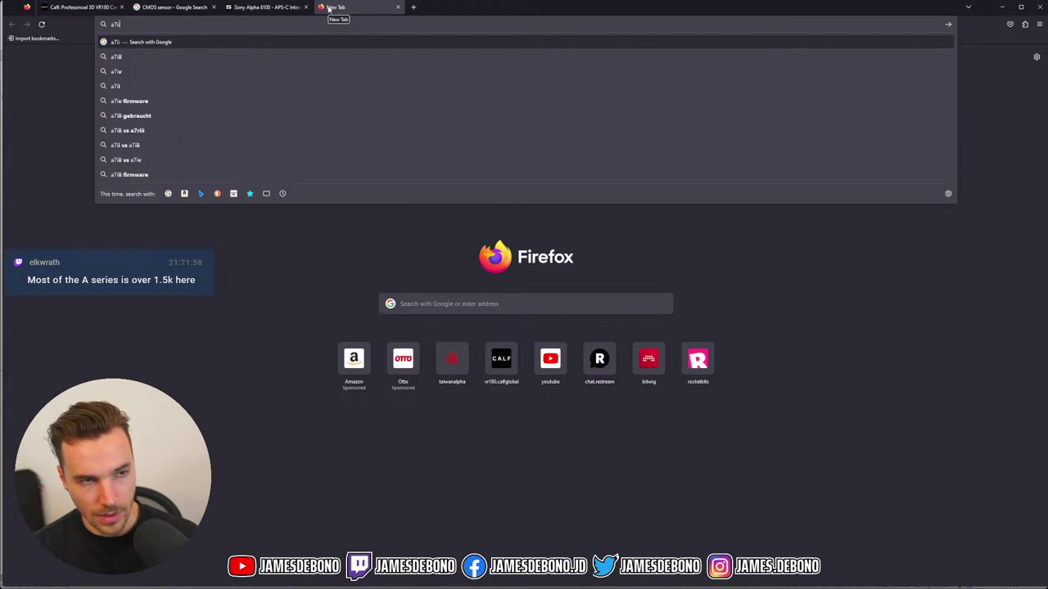
pyautogui.press('Return')
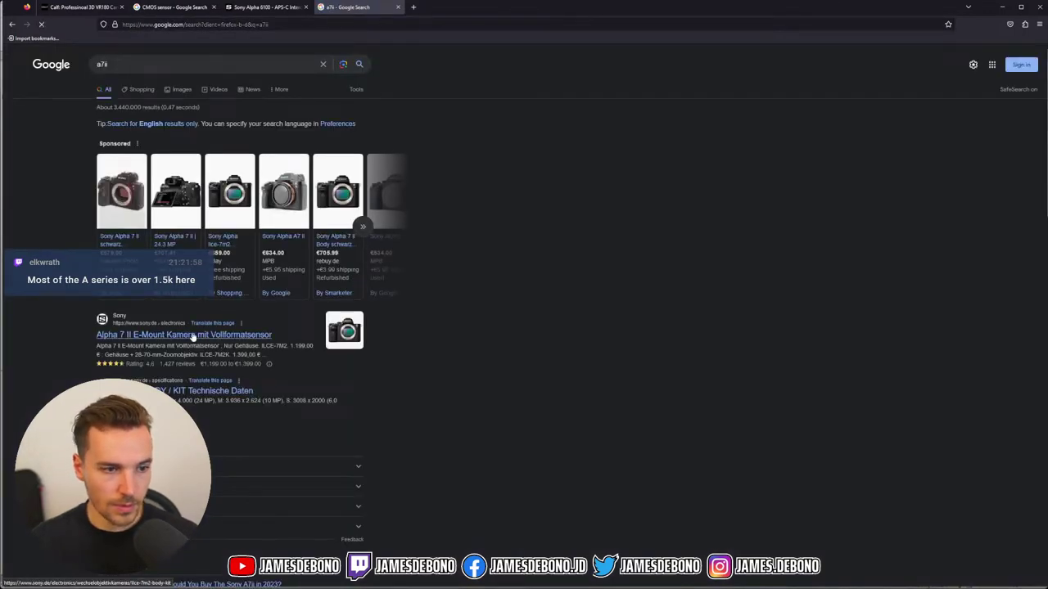
pyautogui.click(186, 335)
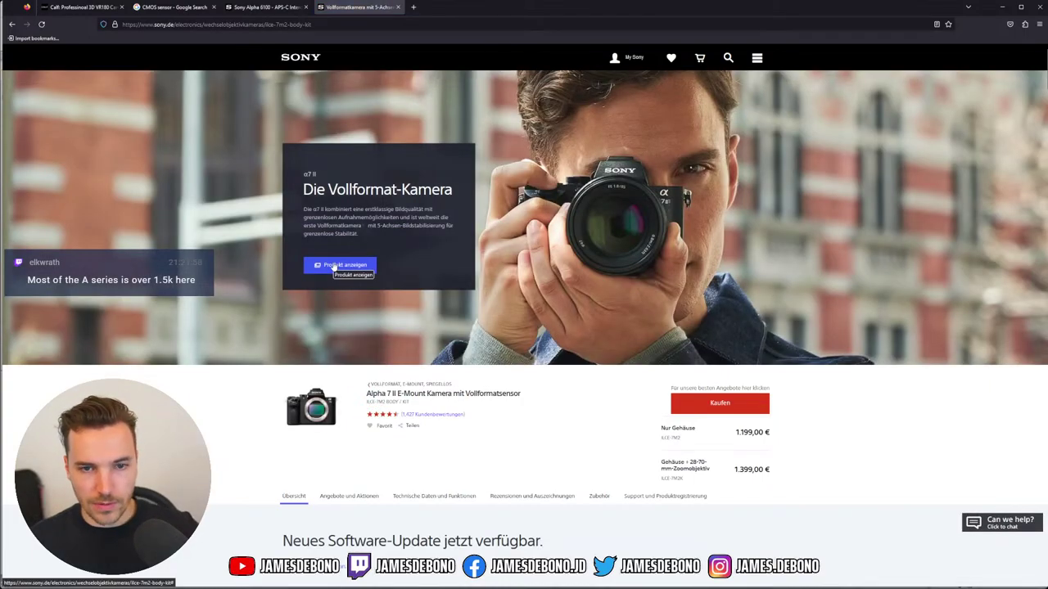
pyautogui.scroll(-10, 578, 356)
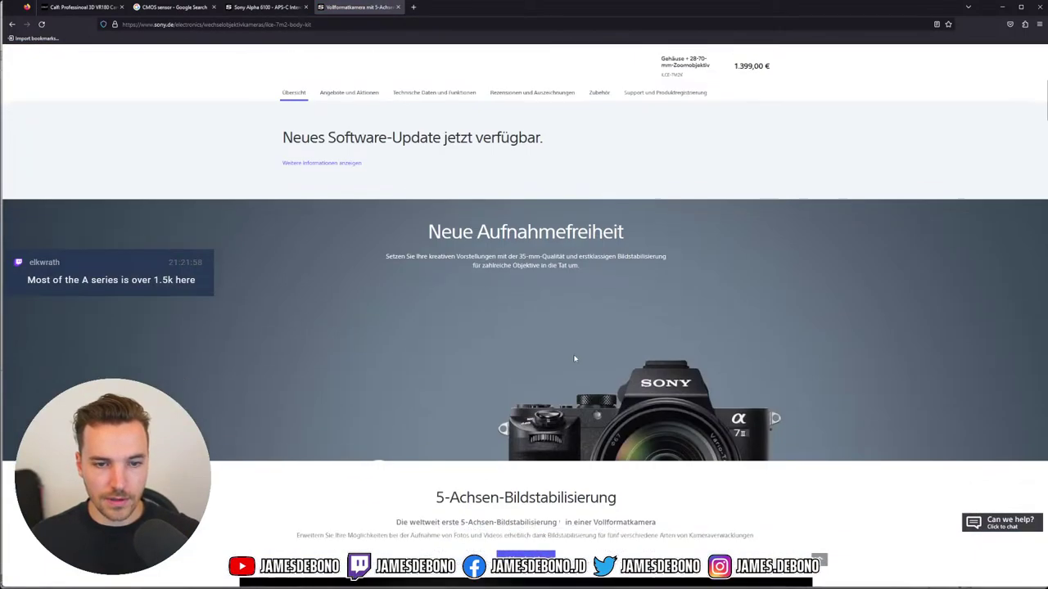
pyautogui.scroll(-10, 574, 353)
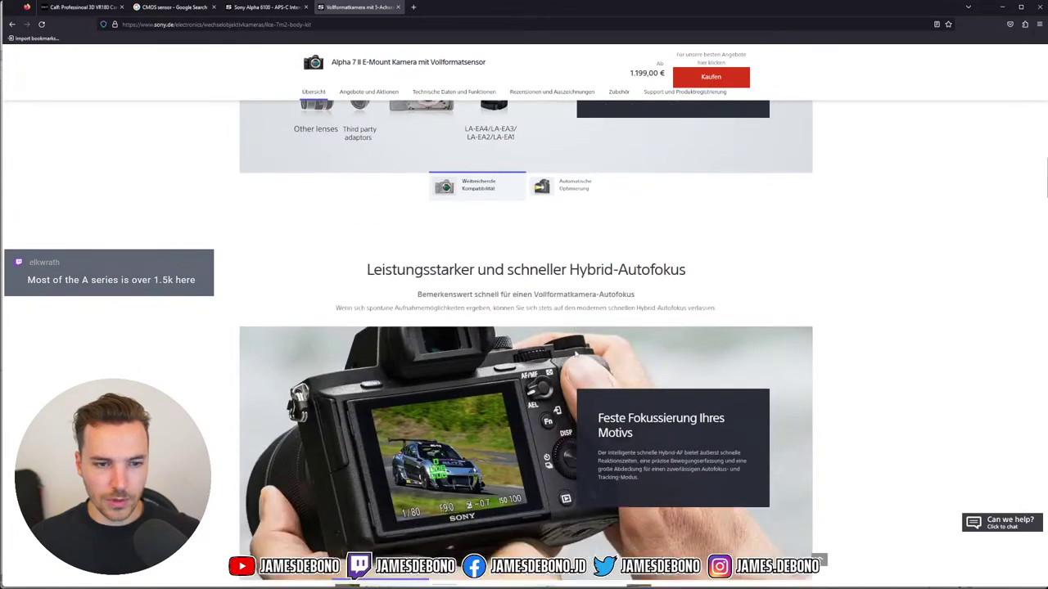
pyautogui.scroll(-7, 576, 354)
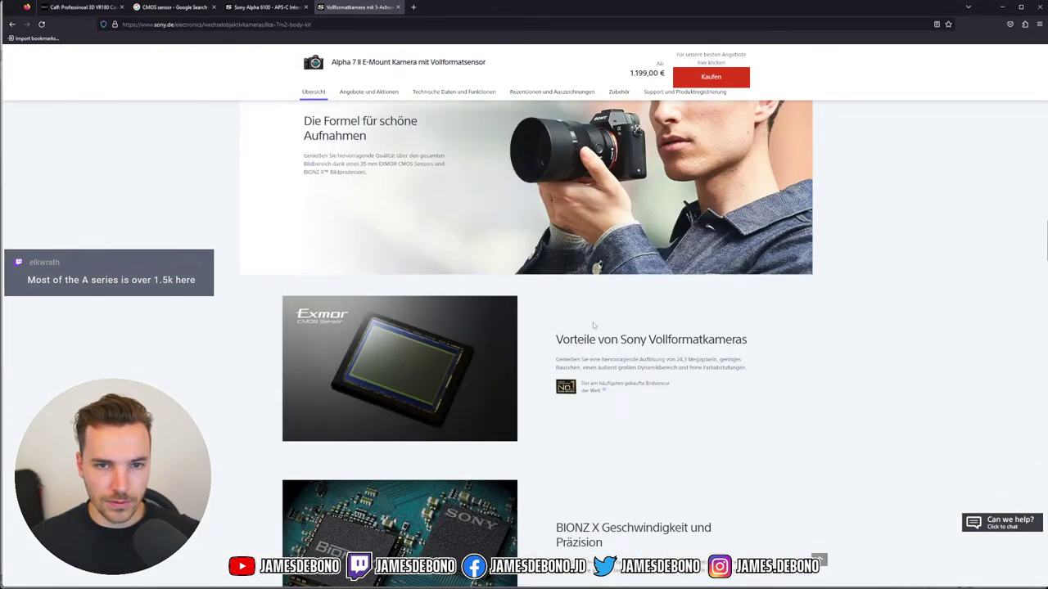
pyautogui.scroll(1, 592, 325)
pyautogui.scroll(-8, 589, 327)
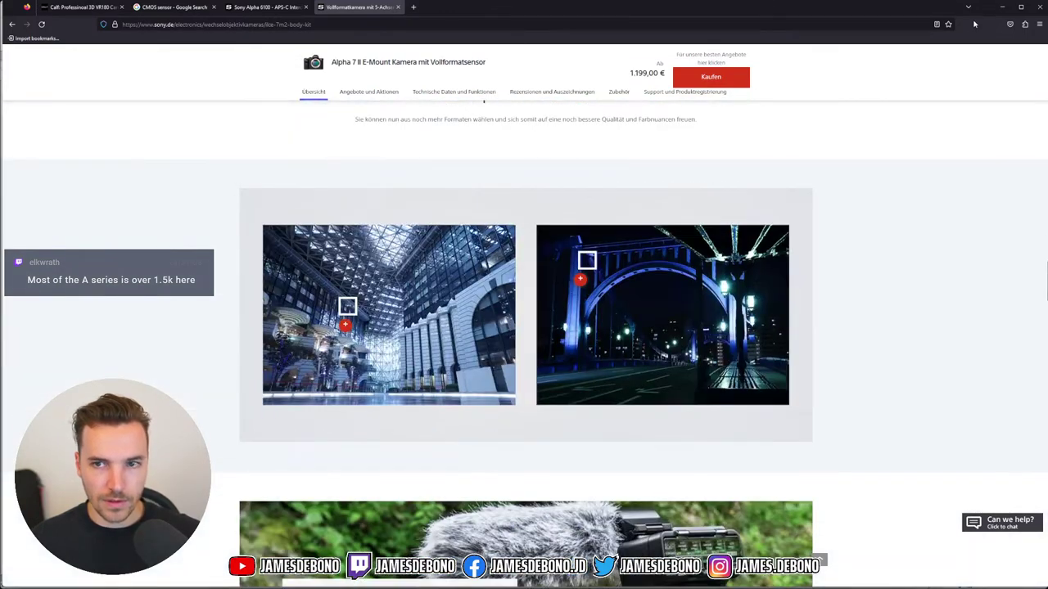
# Switch to SOLIDWORKS and make the short end edge of the board rectangle equal to the reference board's end edge.
pyautogui.click(999, 7)
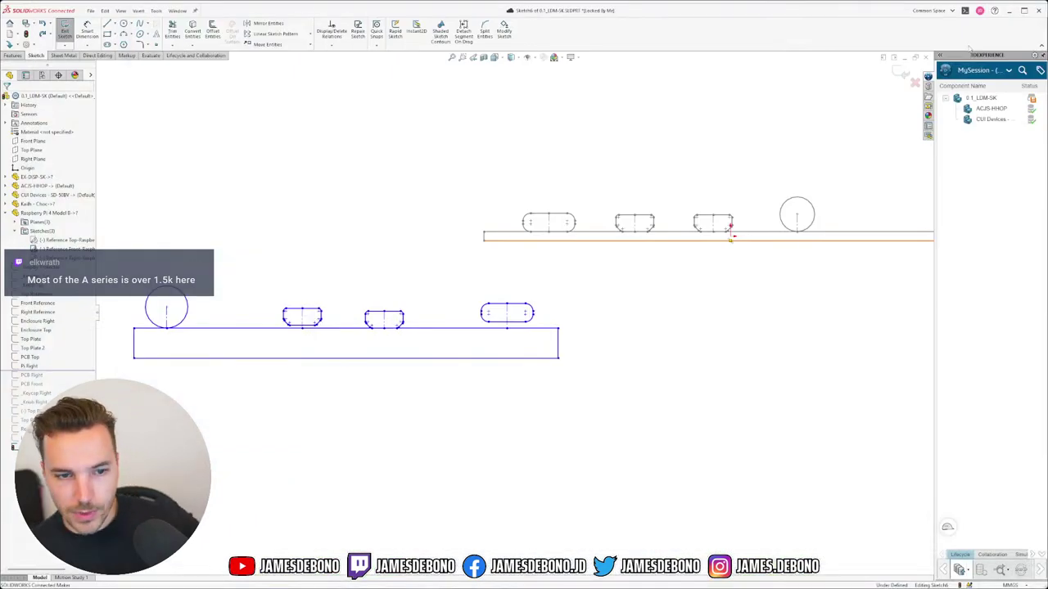
pyautogui.scroll(3, 493, 365)
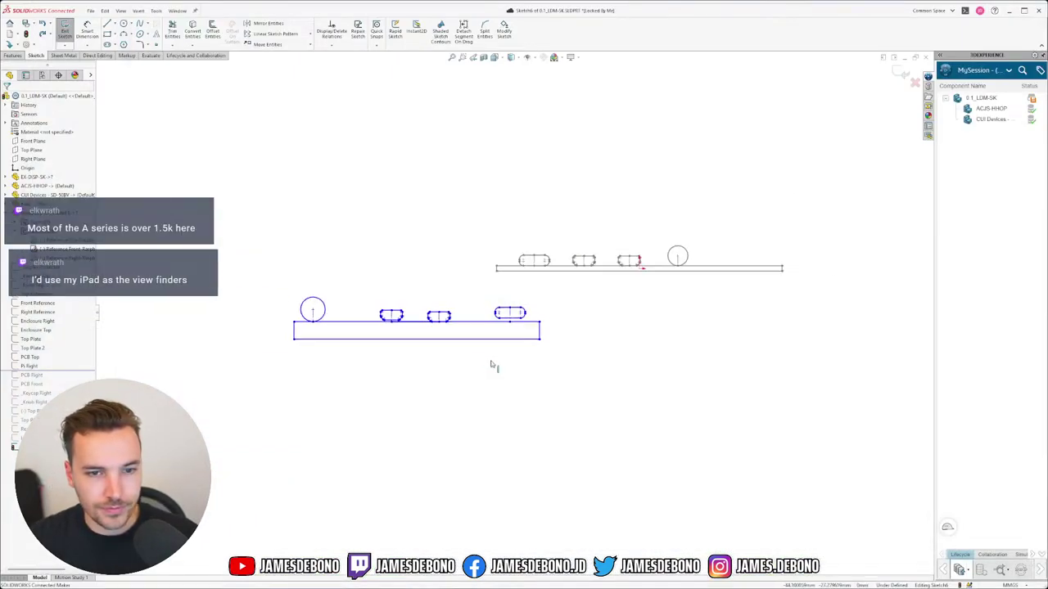
pyautogui.scroll(-1, 431, 352)
pyautogui.click(293, 318)
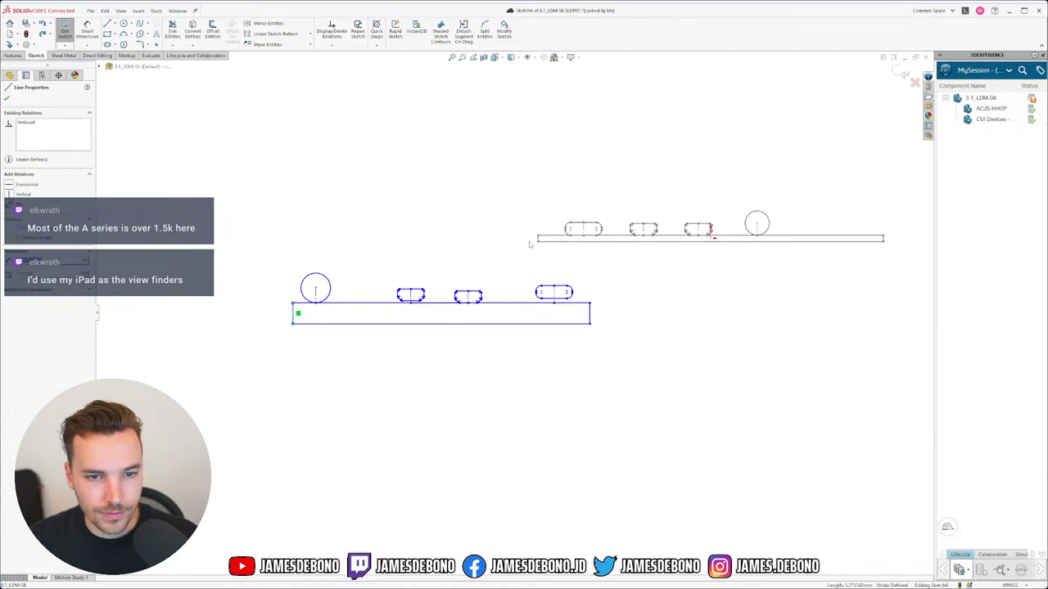
pyautogui.keyDown('ctrl'); pyautogui.click(538, 239); pyautogui.keyUp('ctrl')
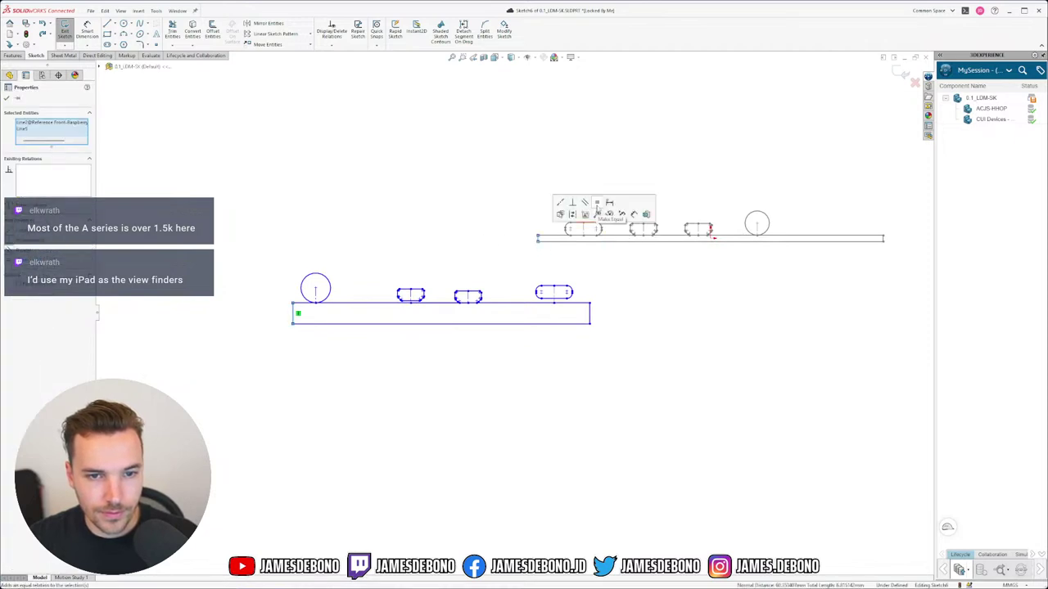
pyautogui.click(597, 204)
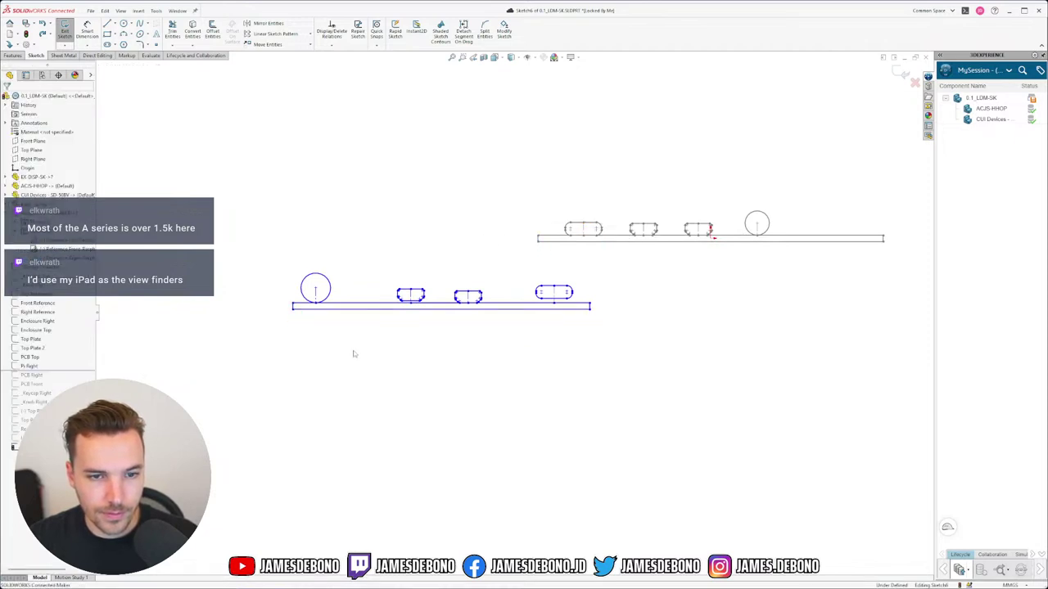
# Make the round port's circle equal to the circle in the reference sketch.
pyautogui.click(330, 293)
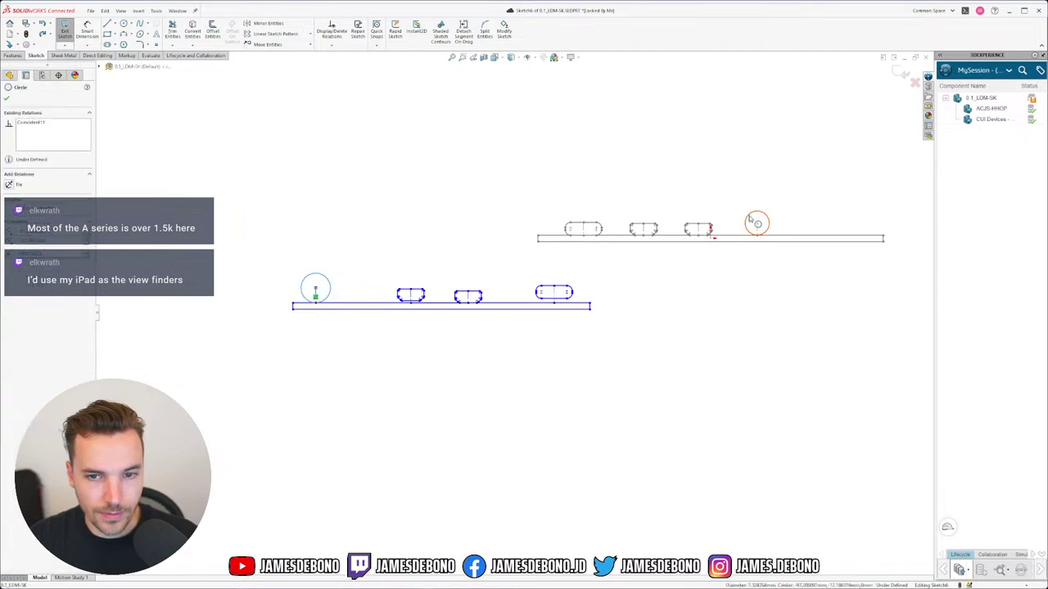
pyautogui.keyDown('ctrl'); pyautogui.click(748, 218); pyautogui.keyUp('ctrl')
pyautogui.click(810, 179)
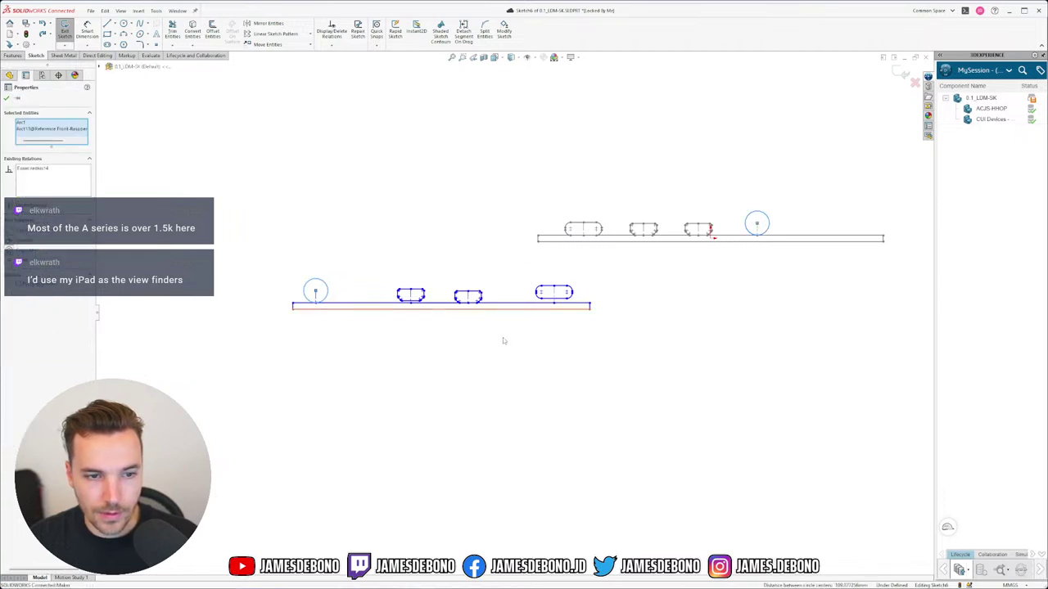
pyautogui.click(503, 339)
# Try an Equal relation between the board-edge segment at the circle and its reference counterpart, and undo it.
pyautogui.click(310, 305)
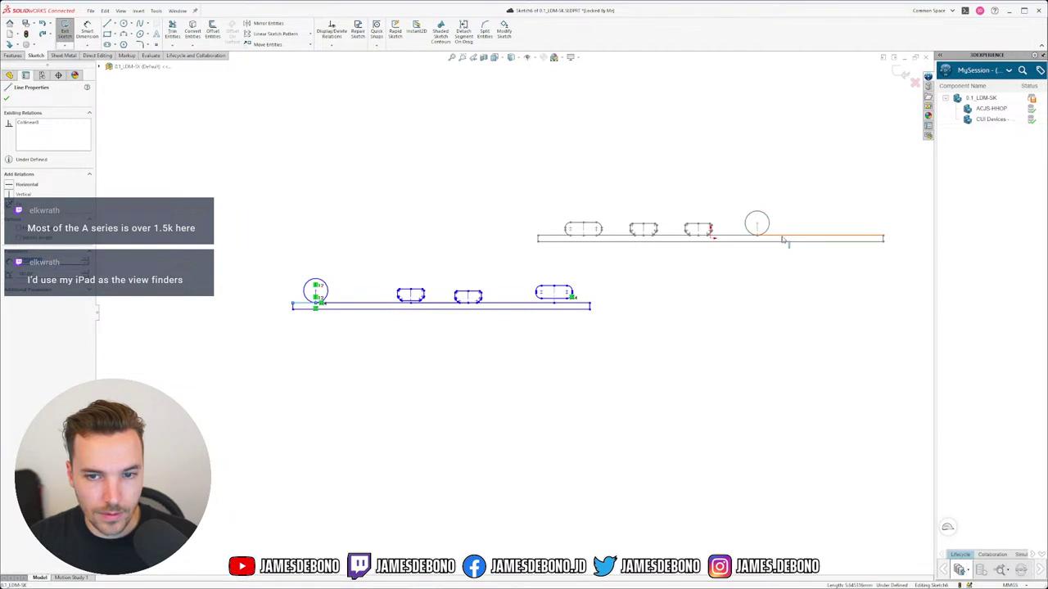
pyautogui.keyDown('ctrl'); pyautogui.click(781, 236); pyautogui.keyUp('ctrl')
pyautogui.click(833, 210)
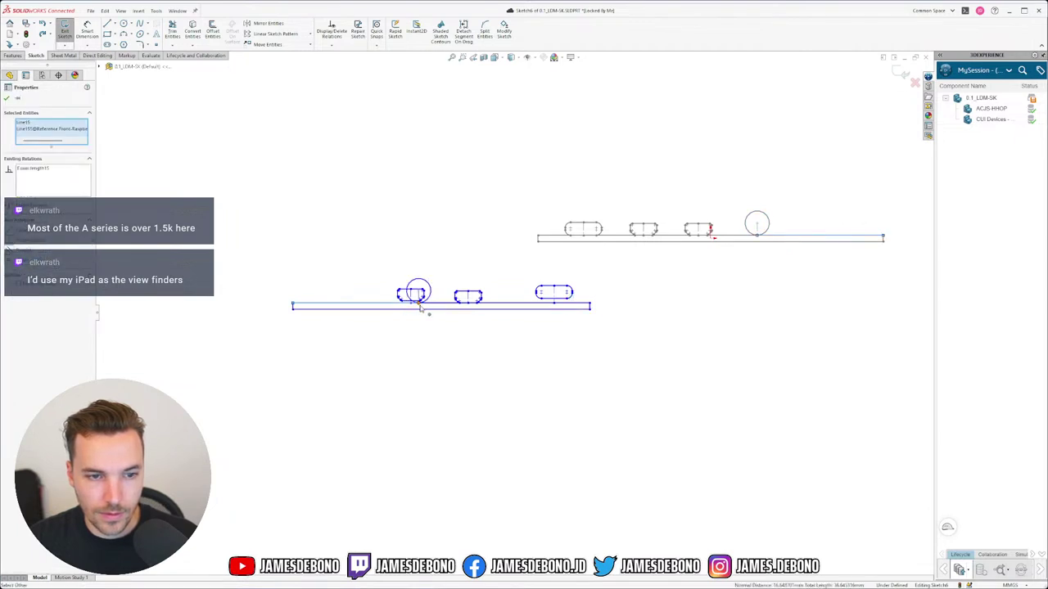
pyautogui.press('Escape')
pyautogui.scroll(-5, 429, 305)
pyautogui.hotkey('ctrl', 'z')
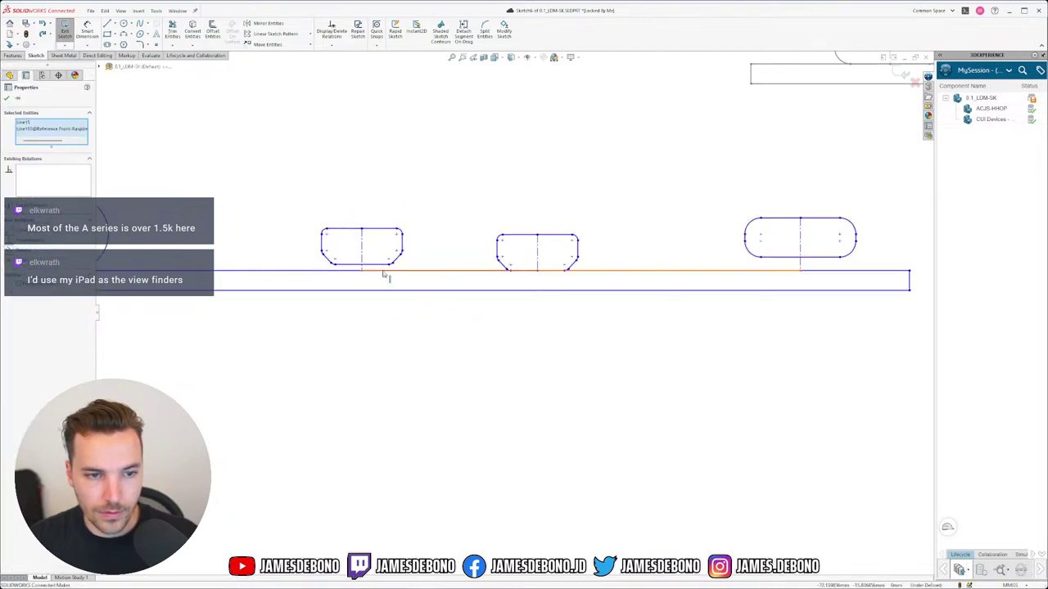
# Move the two middle port profiles along the board toward the oblong port, clear of the circle's intended location.
pyautogui.scroll(3, 402, 287)
pyautogui.moveTo(376, 246); pyautogui.dragTo(604, 267)
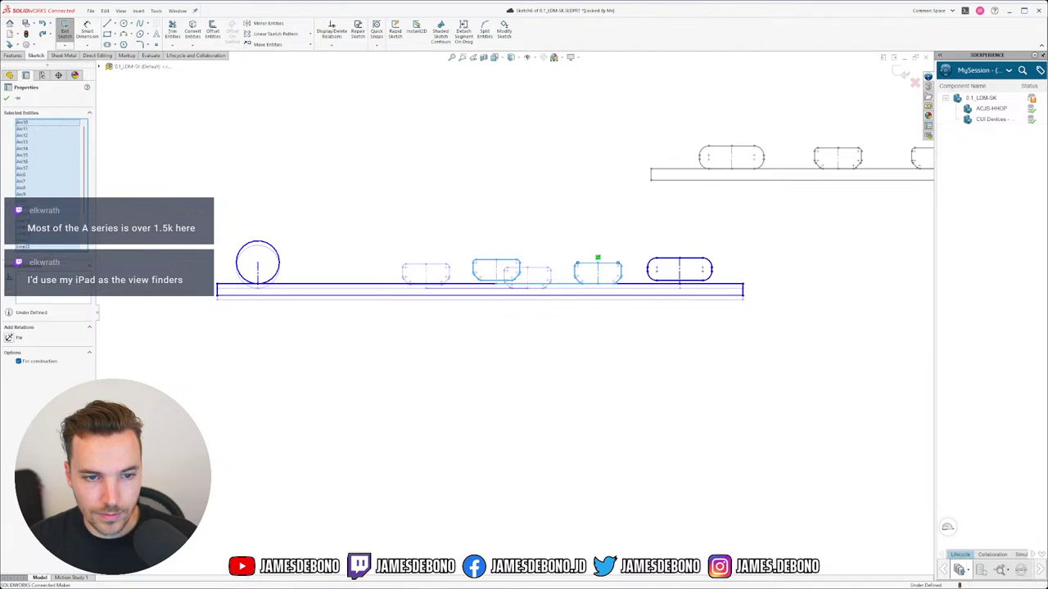
pyautogui.click(243, 312)
# Make the board-edge segment from the end to the circle equal to the matching segment of the reference sketch.
pyautogui.click(257, 276)
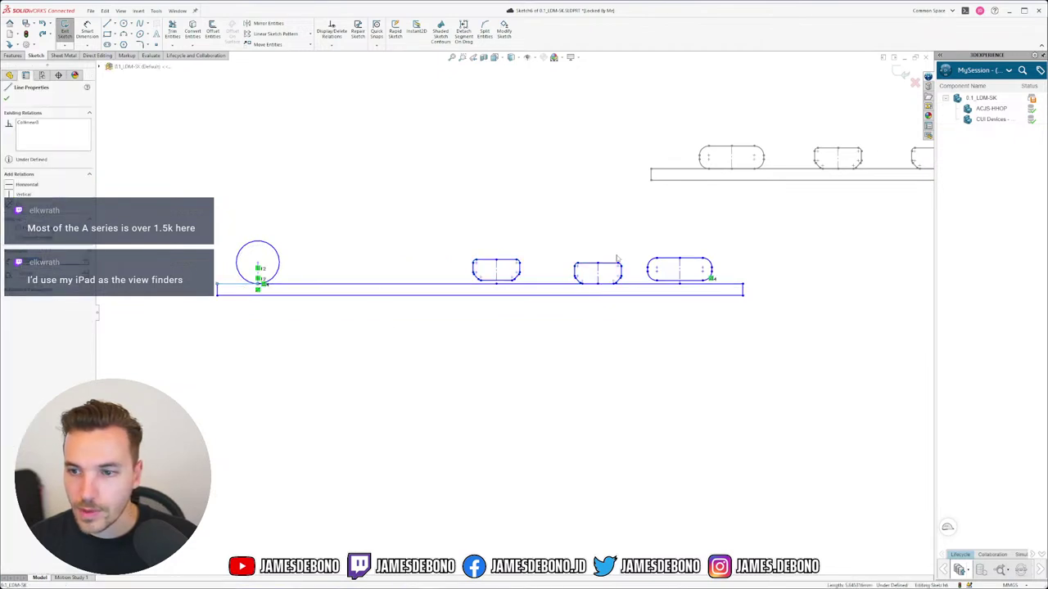
pyautogui.scroll(2, 843, 235)
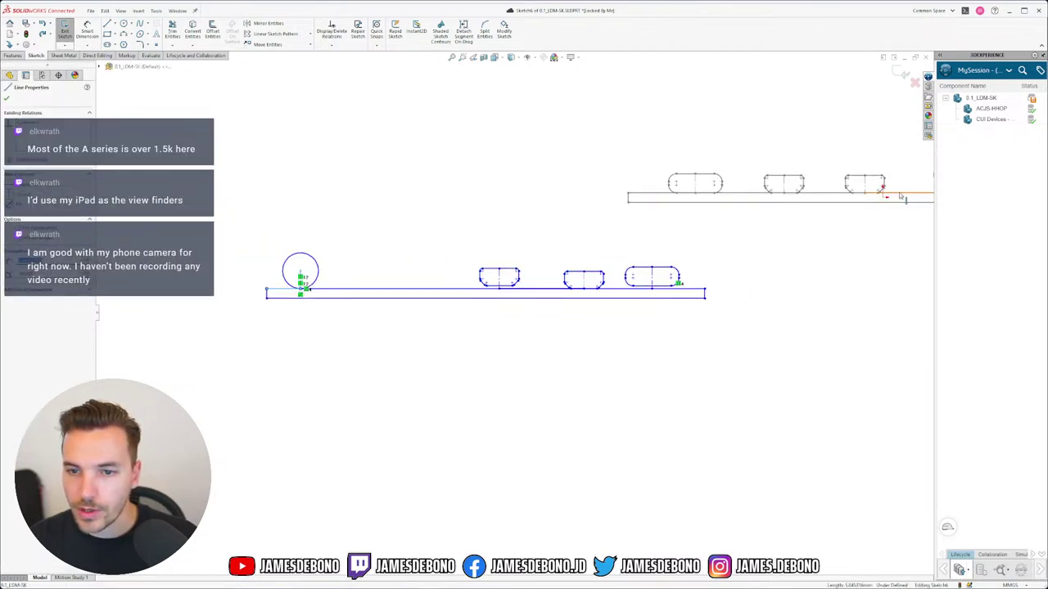
pyautogui.scroll(2, 882, 212)
pyautogui.keyDown('ctrl'); pyautogui.click(856, 231); pyautogui.keyUp('ctrl')
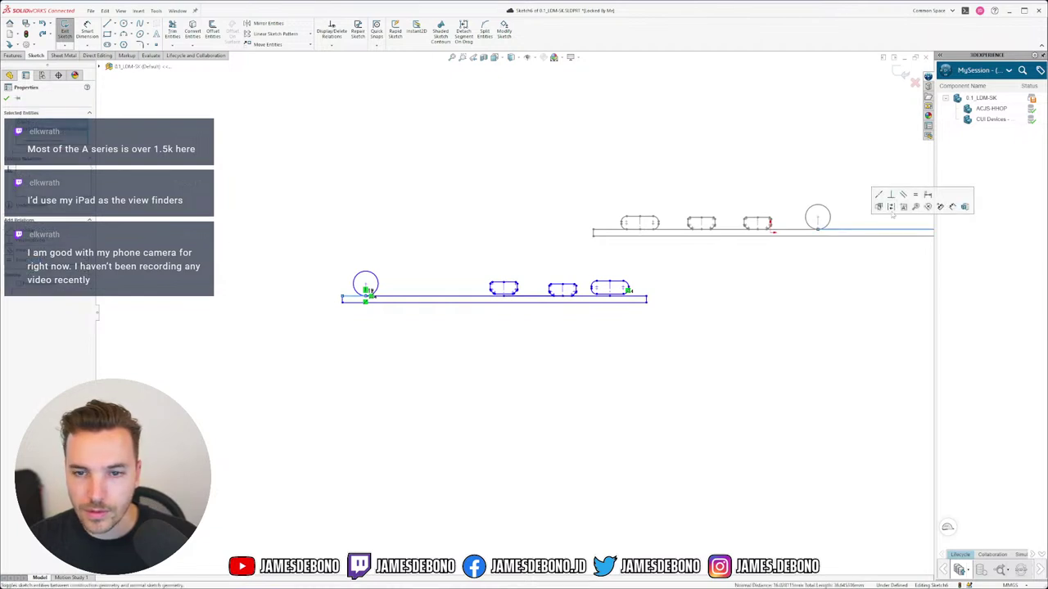
pyautogui.click(915, 198)
pyautogui.click(731, 343)
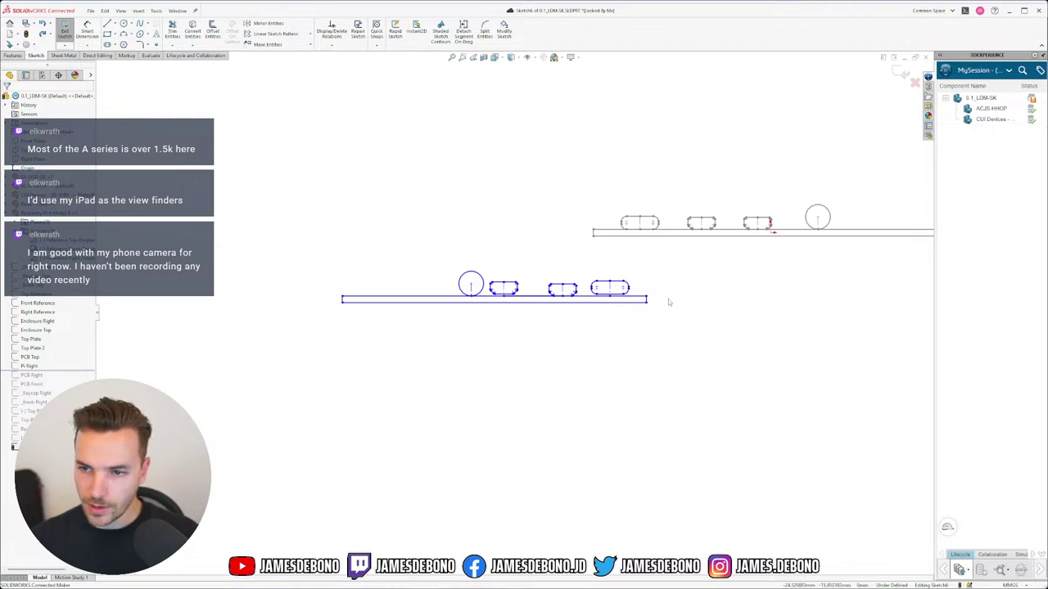
# Make the lower corner of the chamfered port profile next to the circle coincident with the board's upper edge.
pyautogui.scroll(-5, 485, 299)
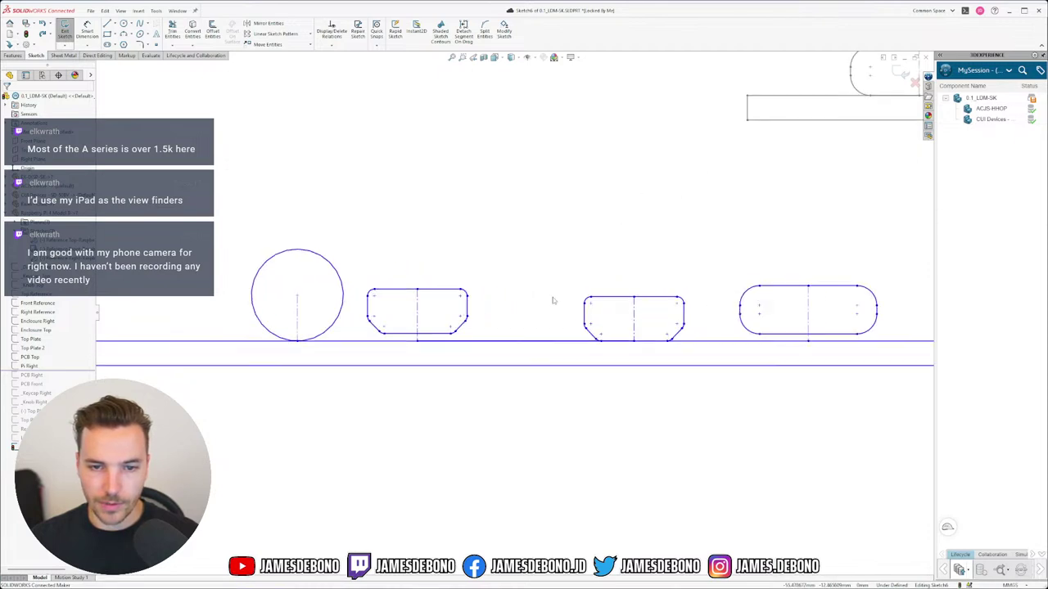
pyautogui.scroll(3, 550, 301)
pyautogui.scroll(-1, 463, 327)
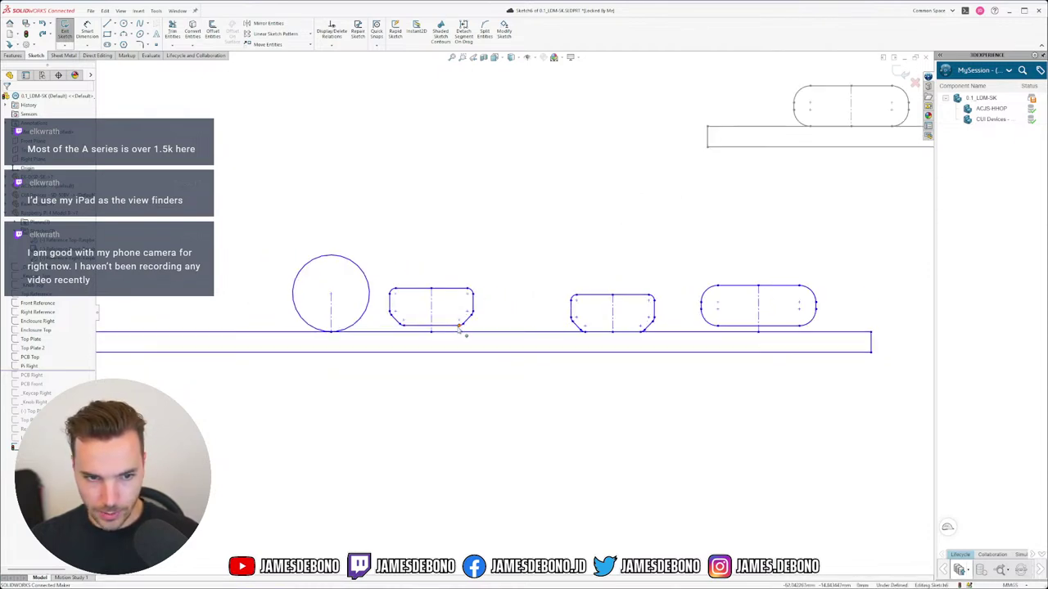
pyautogui.click(460, 325)
pyautogui.keyDown('ctrl'); pyautogui.click(457, 332); pyautogui.keyUp('ctrl')
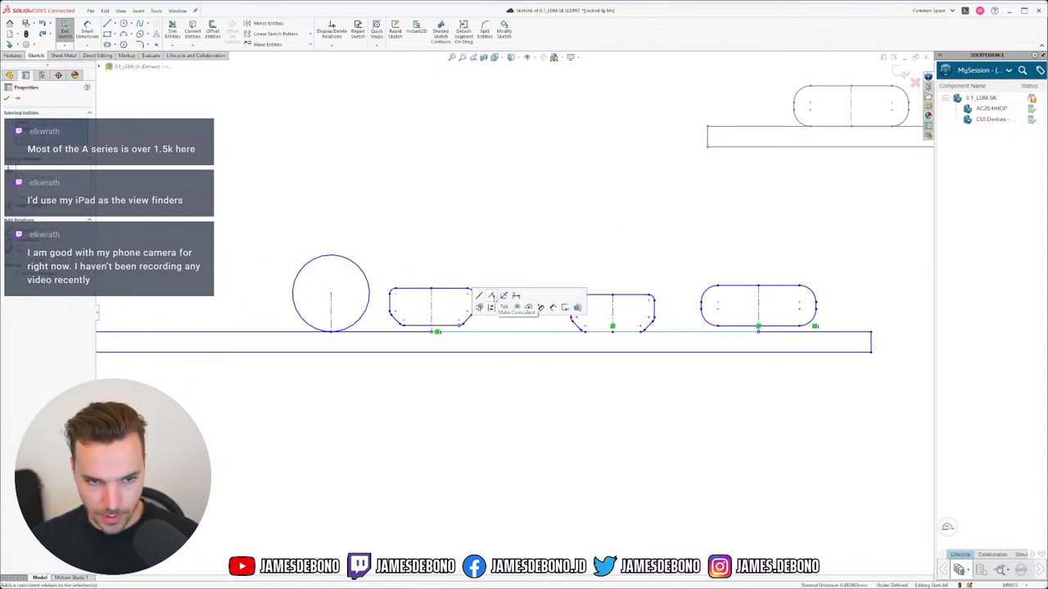
pyautogui.click(492, 297)
pyautogui.click(475, 358)
pyautogui.scroll(3, 499, 344)
pyautogui.scroll(-3, 496, 318)
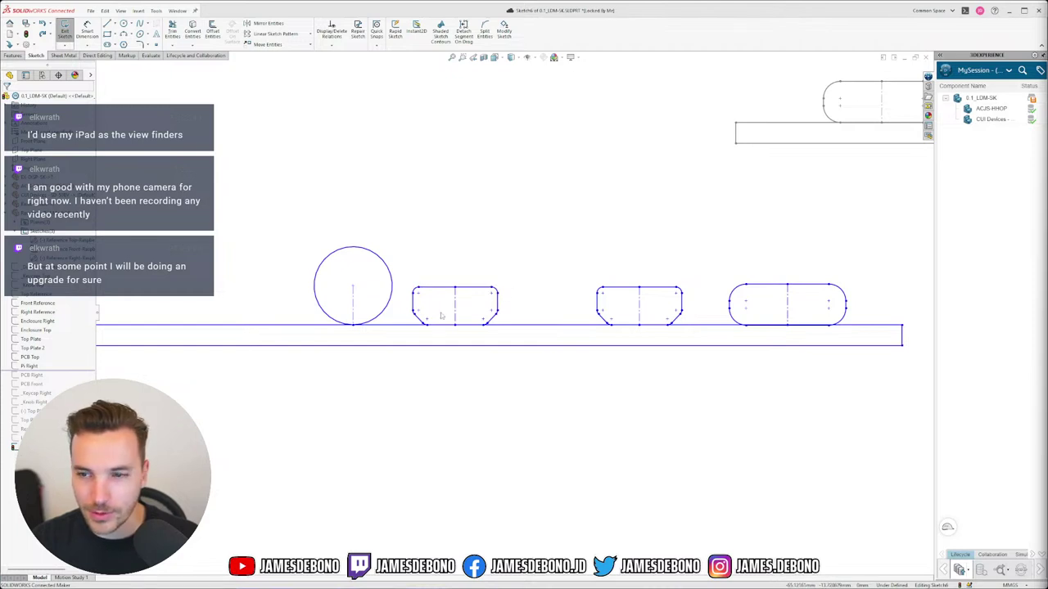
pyautogui.moveTo(455, 325)
pyautogui.mouseDown()
pyautogui.moveTo(475, 325)
pyautogui.moveTo(464, 326)
pyautogui.mouseUp()
pyautogui.hotkey('ctrl', 'z')
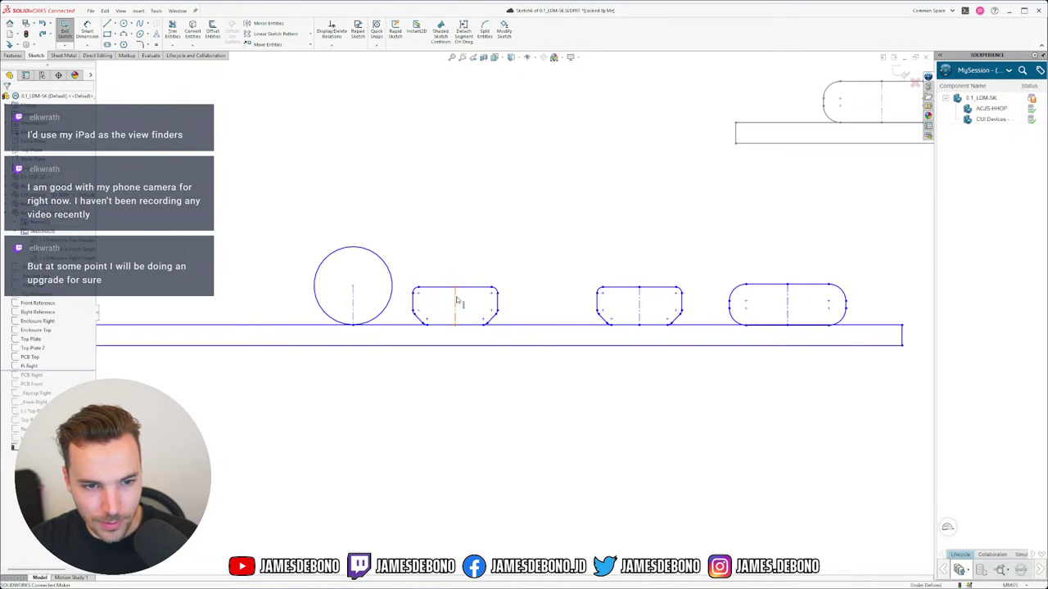
# Make the centerline and top edge of the port profile next to the circle equal to their counterparts in the reference sketch.
pyautogui.click(460, 300)
pyautogui.scroll(2, 736, 218)
pyautogui.scroll(-1, 777, 214)
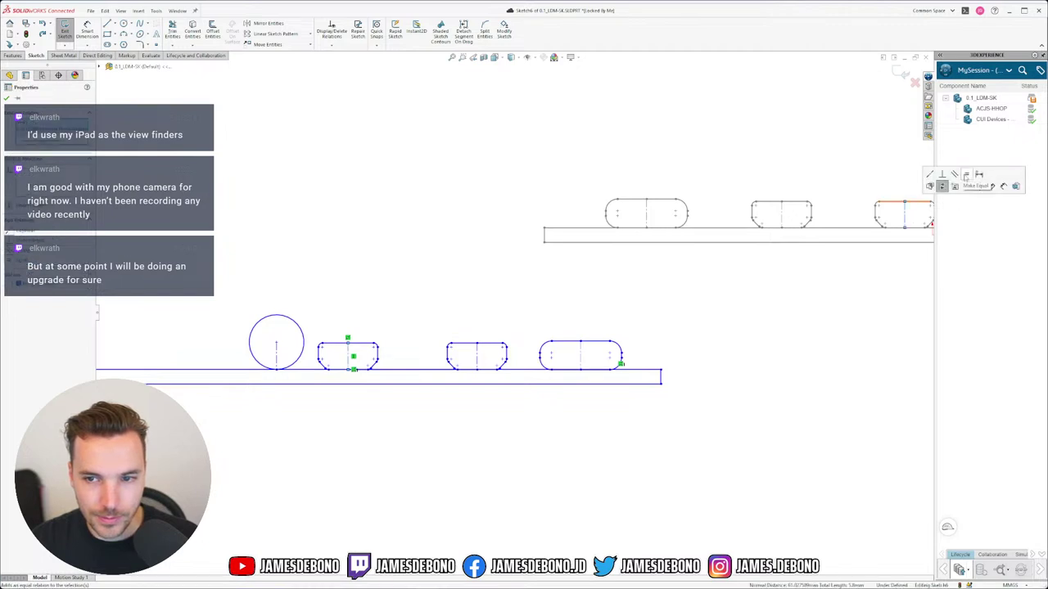
pyautogui.click(427, 322)
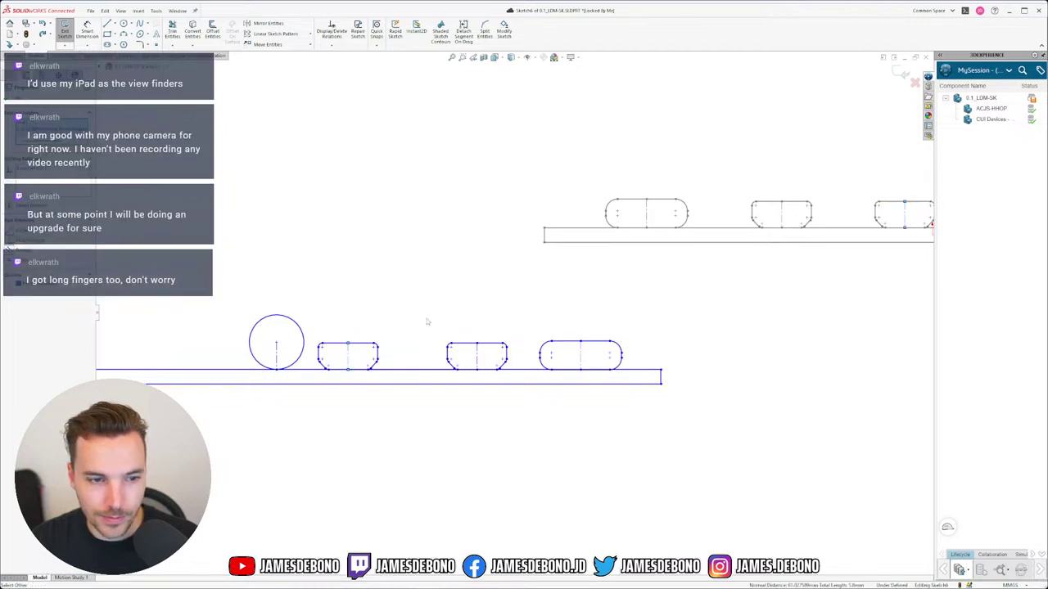
pyautogui.click(364, 345)
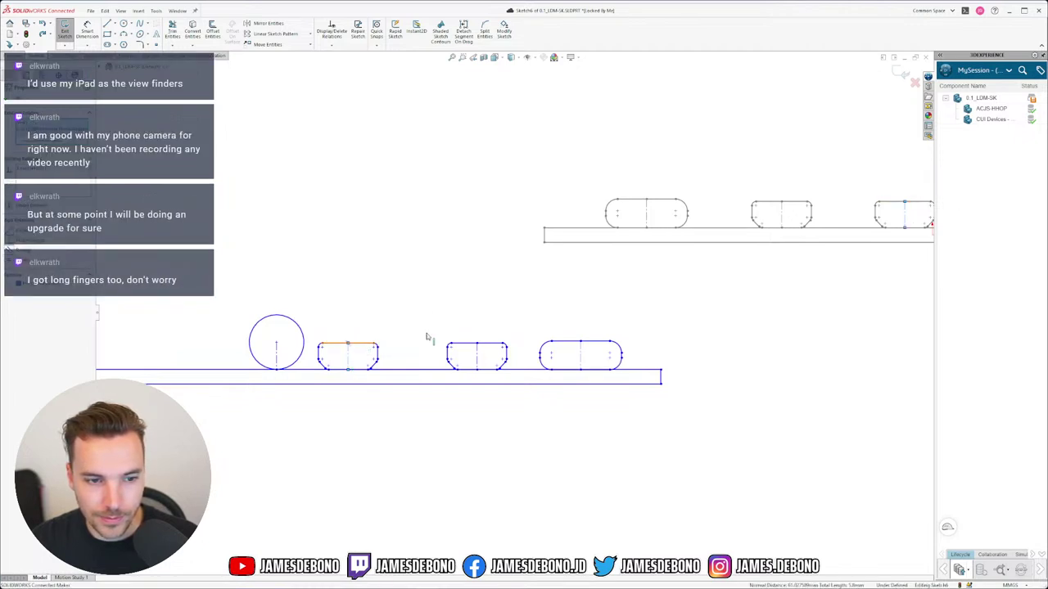
pyautogui.keyDown('ctrl'); pyautogui.click(896, 206); pyautogui.keyUp('ctrl')
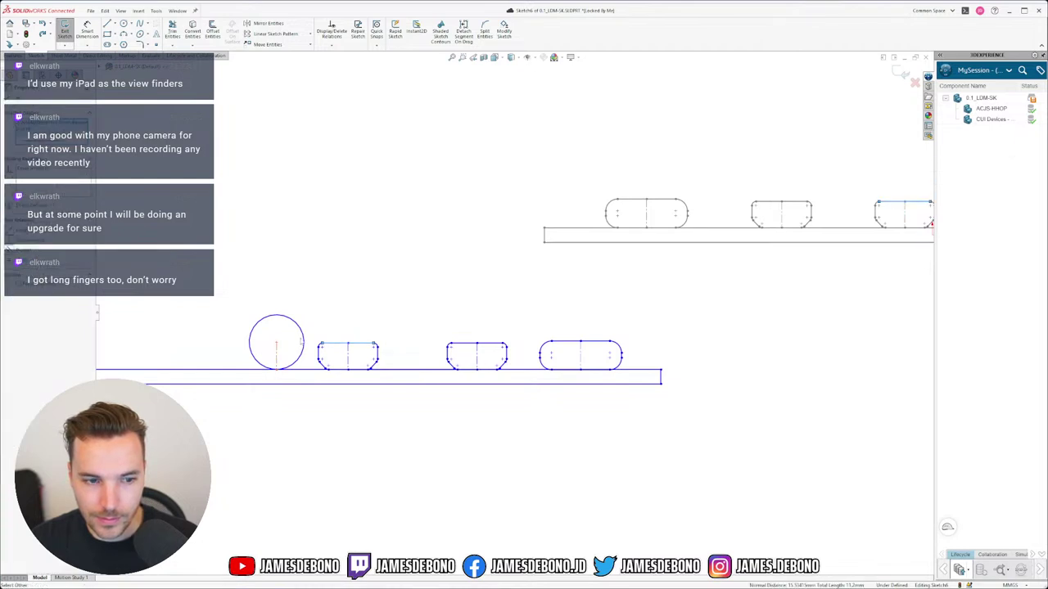
# Make the upper corner arc on the circle-facing side of that port profile equal to the matching reference arc.
pyautogui.scroll(-3, 401, 368)
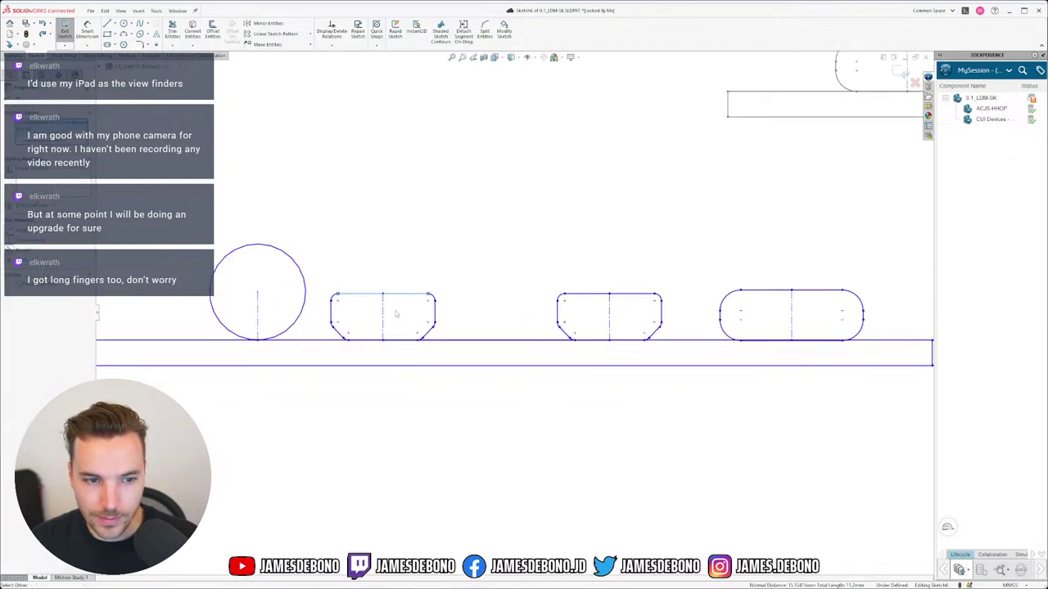
pyautogui.click(334, 296)
pyautogui.scroll(5, 660, 244)
pyautogui.scroll(-4, 751, 220)
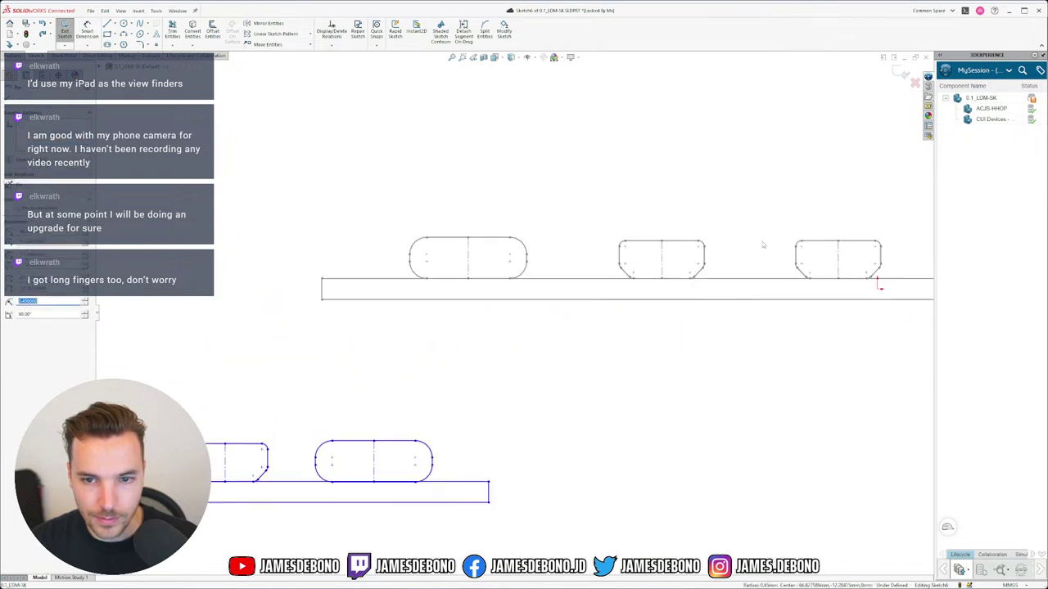
pyautogui.click(799, 245)
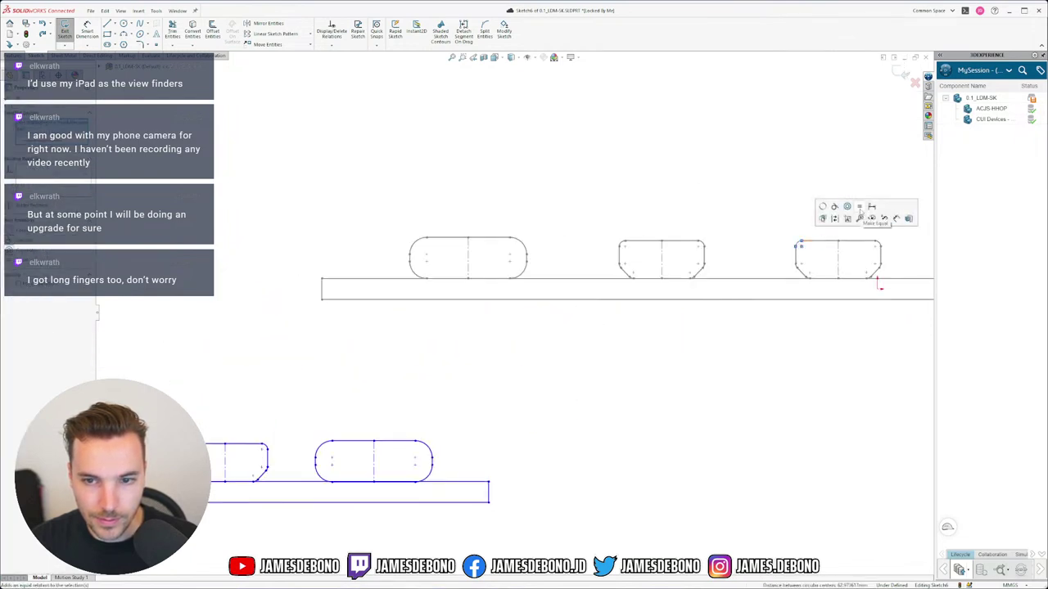
# Make the short vertical side edge of the port profile next to the circle equal to its reference counterpart.
pyautogui.scroll(3, 444, 416)
pyautogui.scroll(-2, 326, 398)
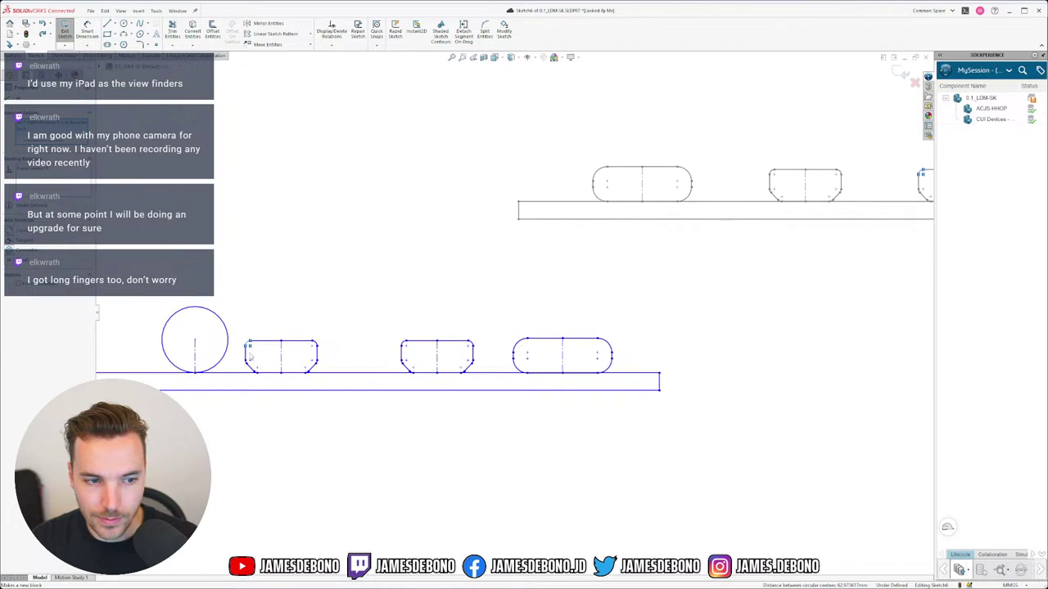
pyautogui.scroll(2, 459, 339)
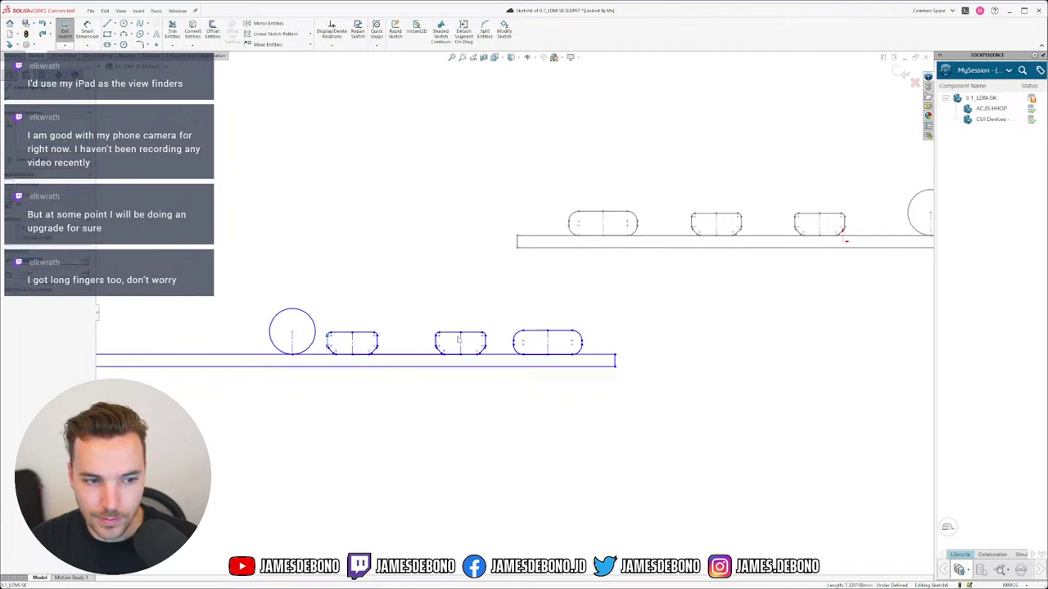
# Make the left edge of the profile nearest the circle equal to its reference counterpart, and its lower-left upper fillet arc equal to the middle reference profile's.
pyautogui.click(798, 228)
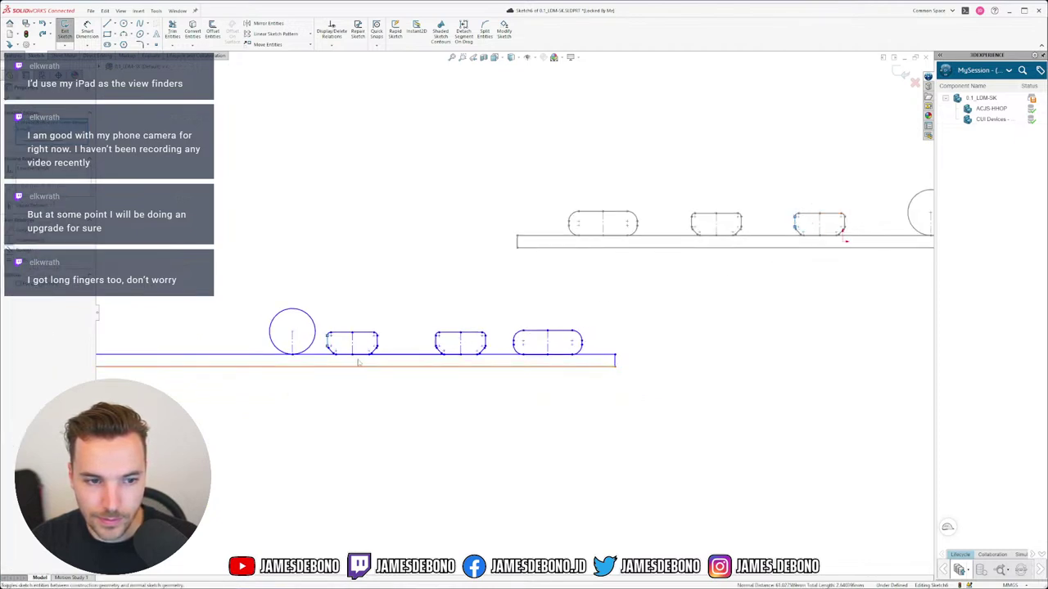
pyautogui.scroll(-5, 357, 363)
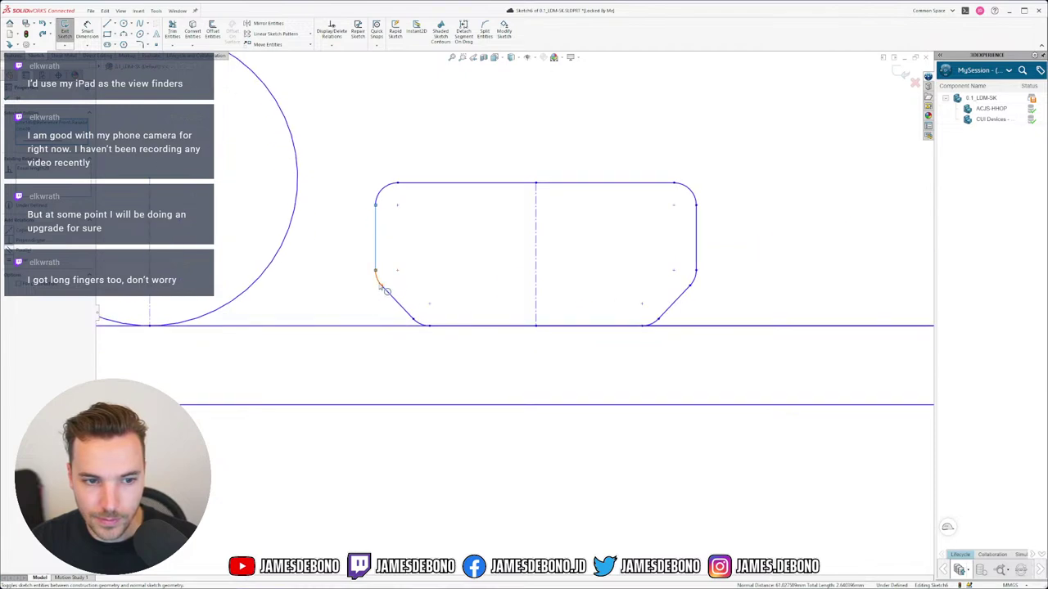
pyautogui.click(380, 286)
pyautogui.scroll(8, 505, 273)
pyautogui.scroll(-4, 834, 215)
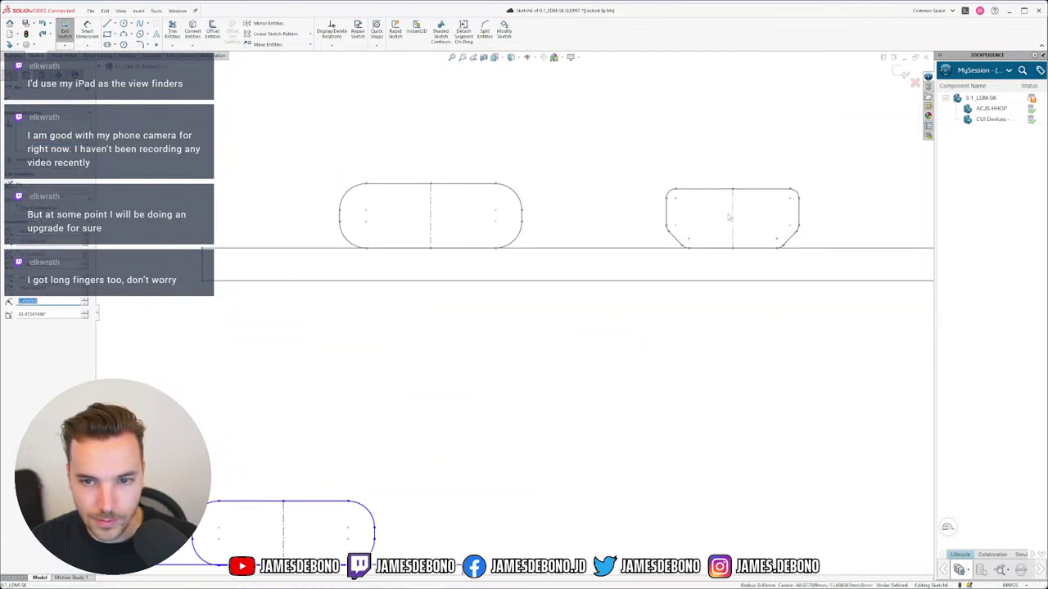
pyautogui.keyDown('ctrl'); pyautogui.click(667, 233); pyautogui.keyUp('ctrl')
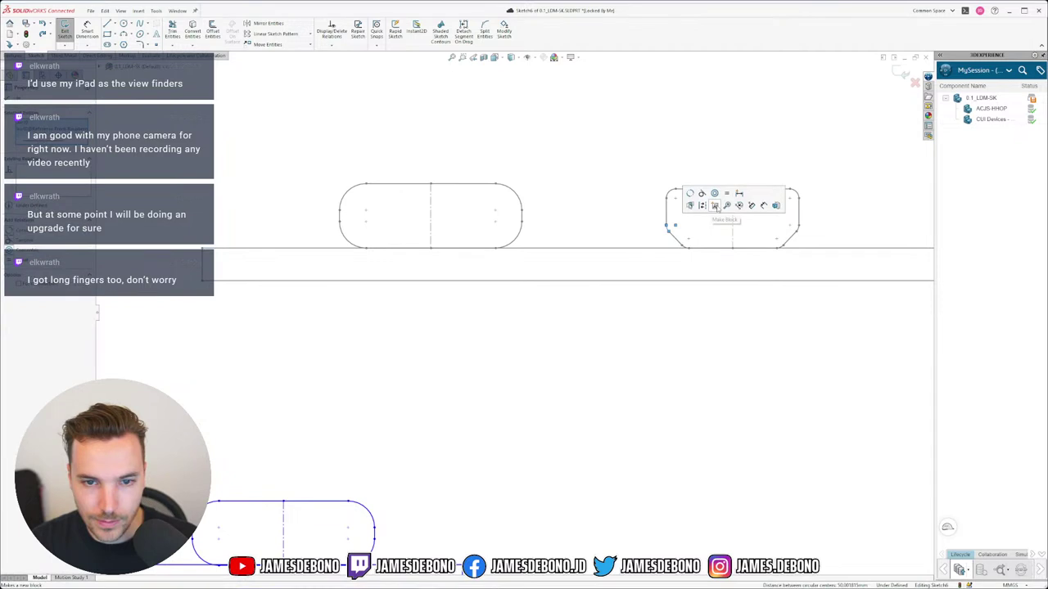
pyautogui.click(716, 207)
# Make the arc below that profile's left edge equal to the matching arc on the reference profile nearest the circle.
pyautogui.scroll(4, 835, 276)
pyautogui.scroll(-4, 727, 278)
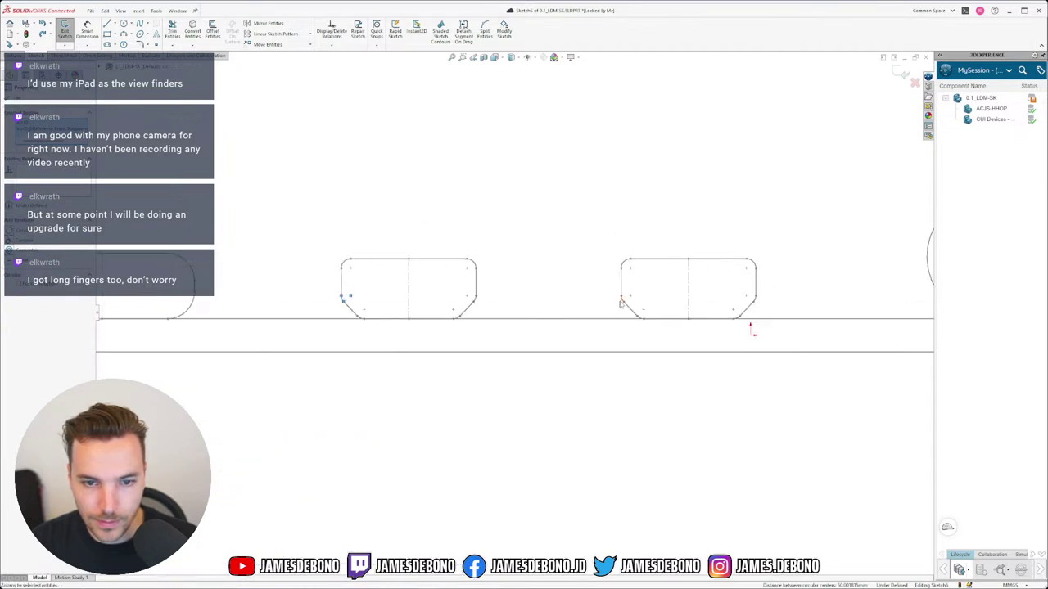
pyautogui.click(621, 302)
pyautogui.scroll(6, 410, 393)
pyautogui.scroll(-5, 344, 377)
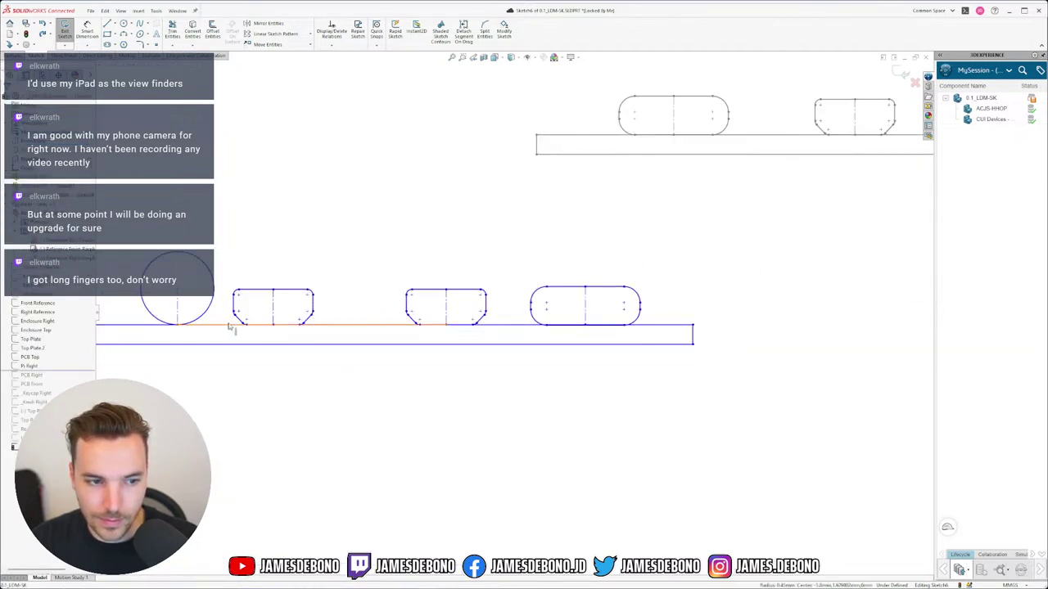
pyautogui.scroll(-4, 231, 327)
pyautogui.click(335, 305)
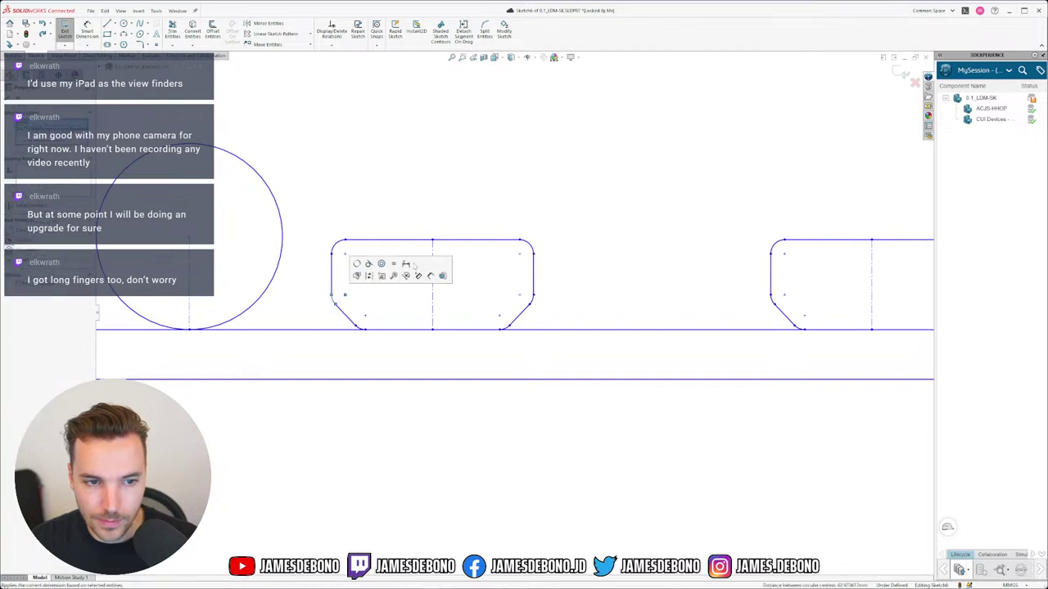
pyautogui.click(334, 274)
pyautogui.scroll(4, 516, 311)
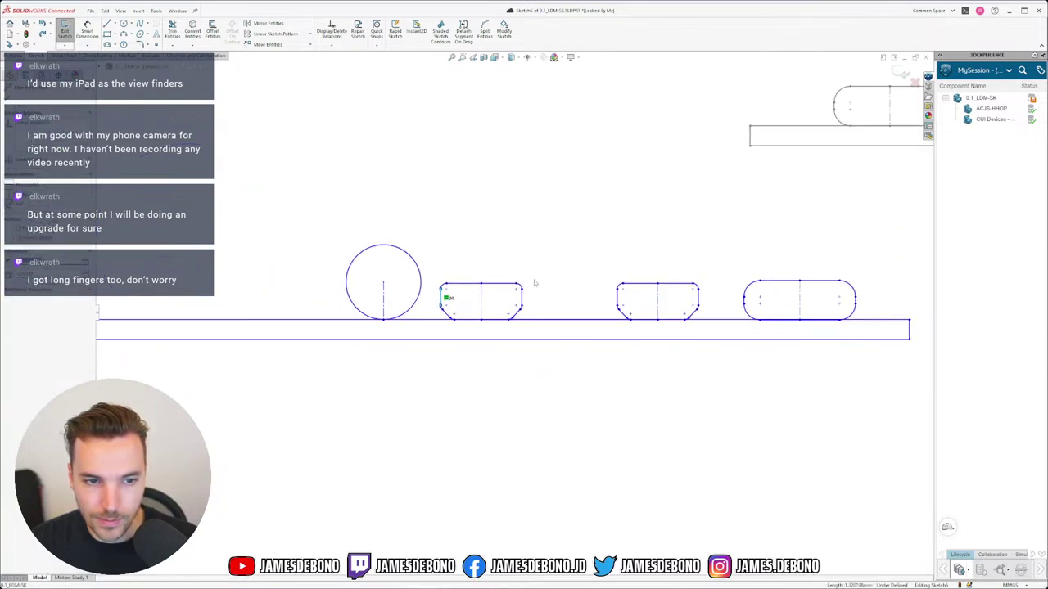
pyautogui.scroll(3, 534, 283)
pyautogui.scroll(-3, 513, 324)
pyautogui.scroll(-2, 430, 262)
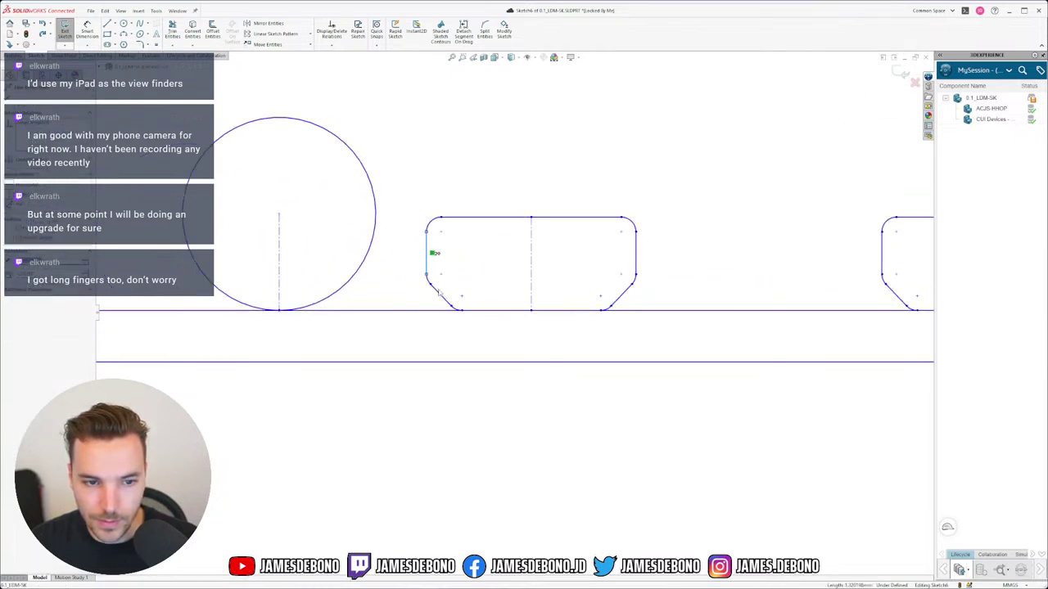
# Make the lower-left slanted line of the profile nearest the circle equal to the matching slanted line in the reference sketch.
pyautogui.click(436, 292)
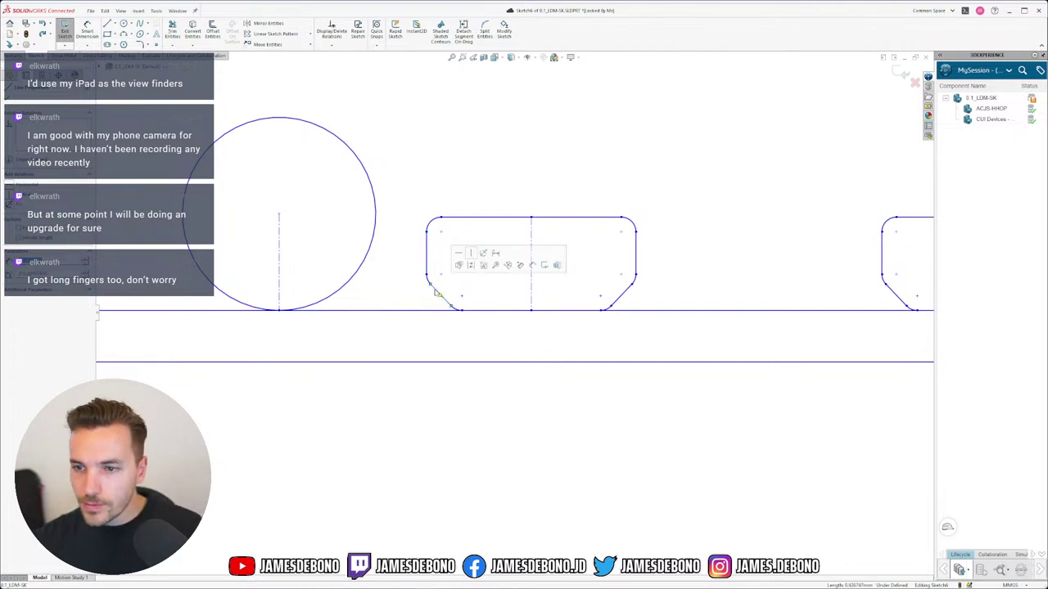
pyautogui.scroll(3, 573, 260)
pyautogui.scroll(3, 654, 241)
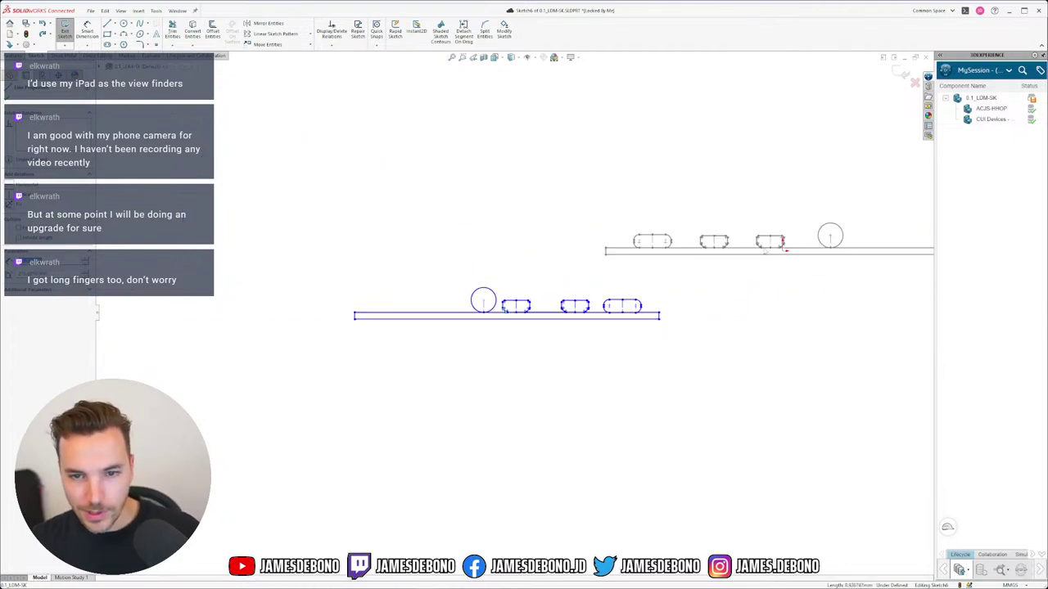
pyautogui.scroll(-3, 673, 260)
pyautogui.scroll(3, 485, 322)
pyautogui.scroll(-3, 279, 341)
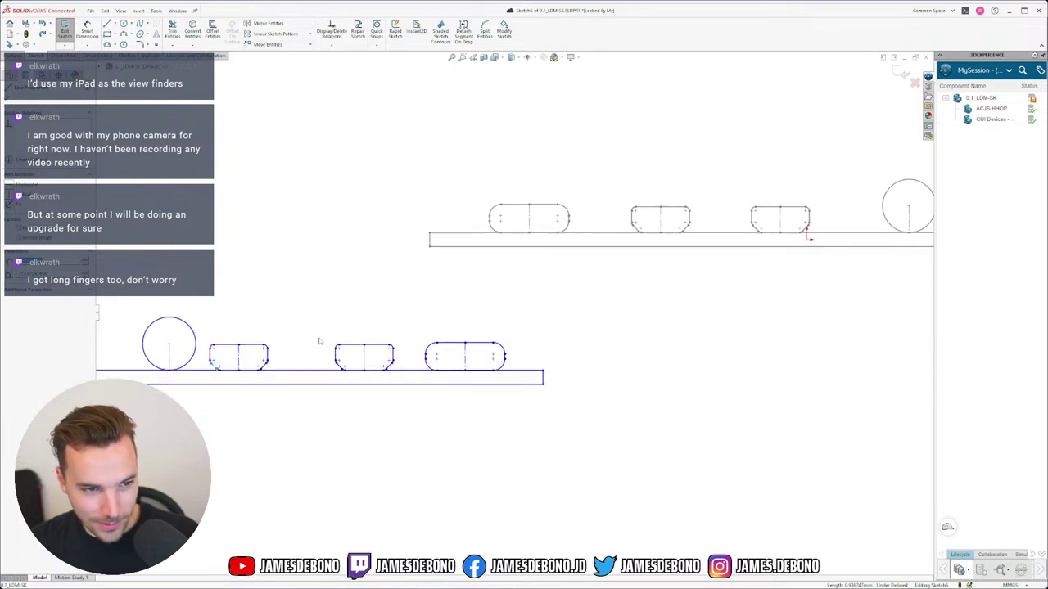
pyautogui.click(859, 208)
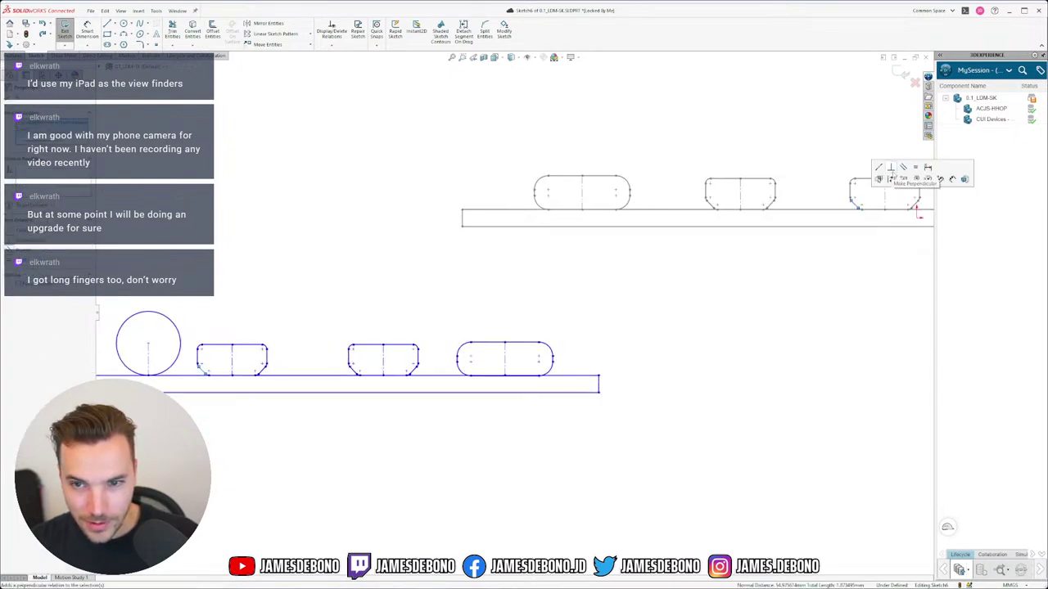
# Make the arc joining the lower-left slanted line to the profile's bottom edge equal to the corresponding reference arc.
pyautogui.scroll(-6, 195, 372)
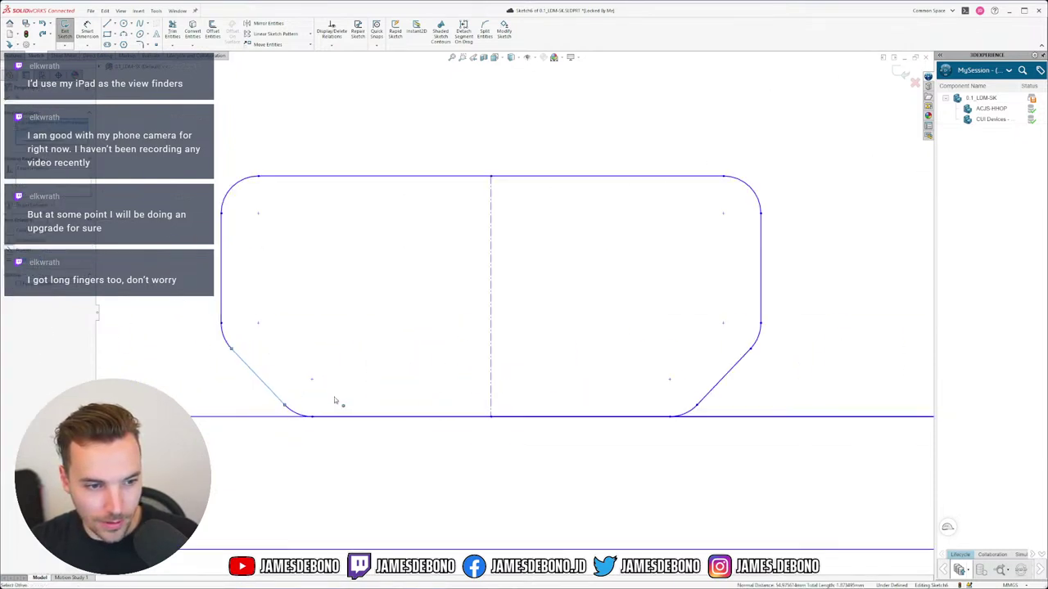
pyautogui.scroll(6, 760, 262)
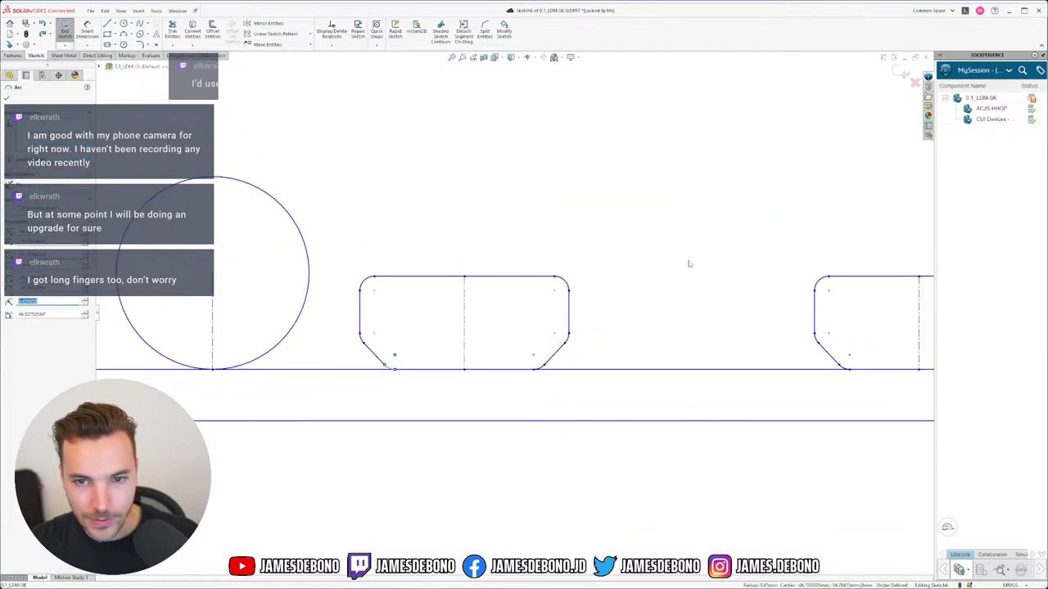
pyautogui.scroll(-5, 761, 240)
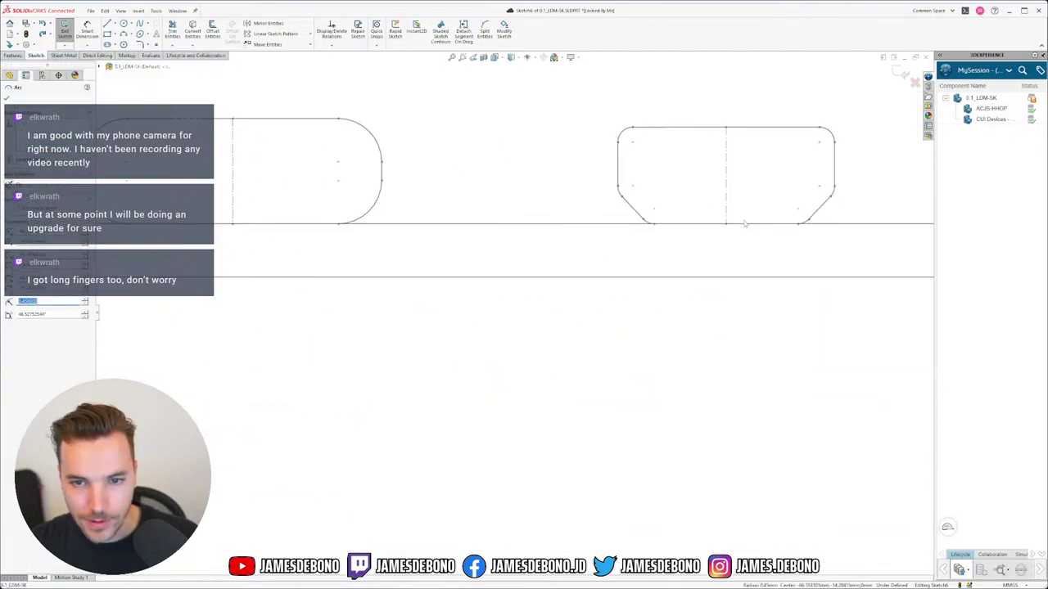
pyautogui.click(647, 225)
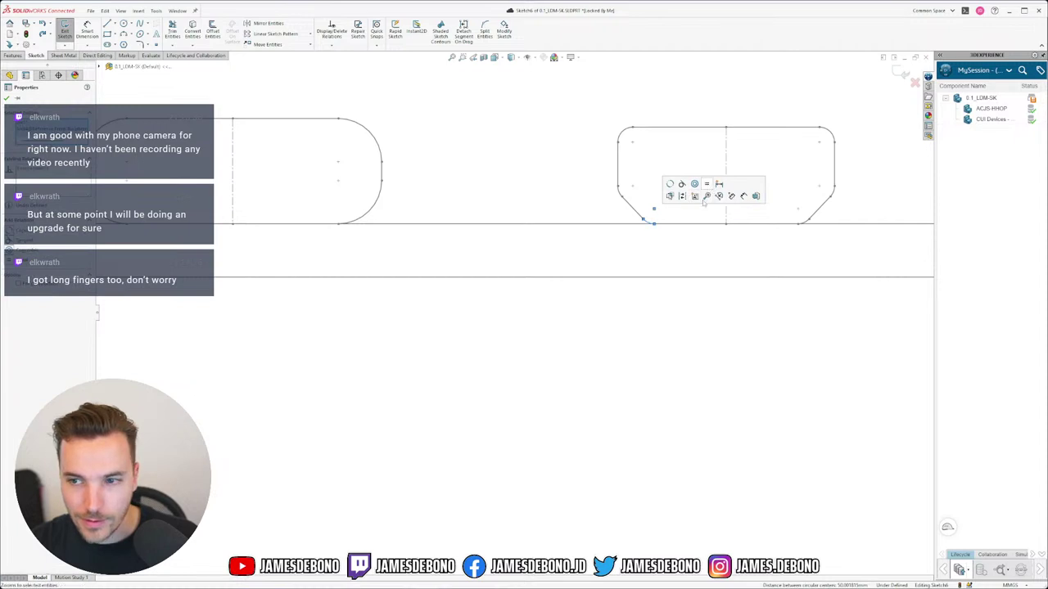
# Make the bottom edge of the profile nearest the circle equal to the bottom edge of its reference counterpart, picking both from the overlapping lines.
pyautogui.scroll(4, 582, 311)
pyautogui.scroll(5, 582, 311)
pyautogui.scroll(-5, 306, 422)
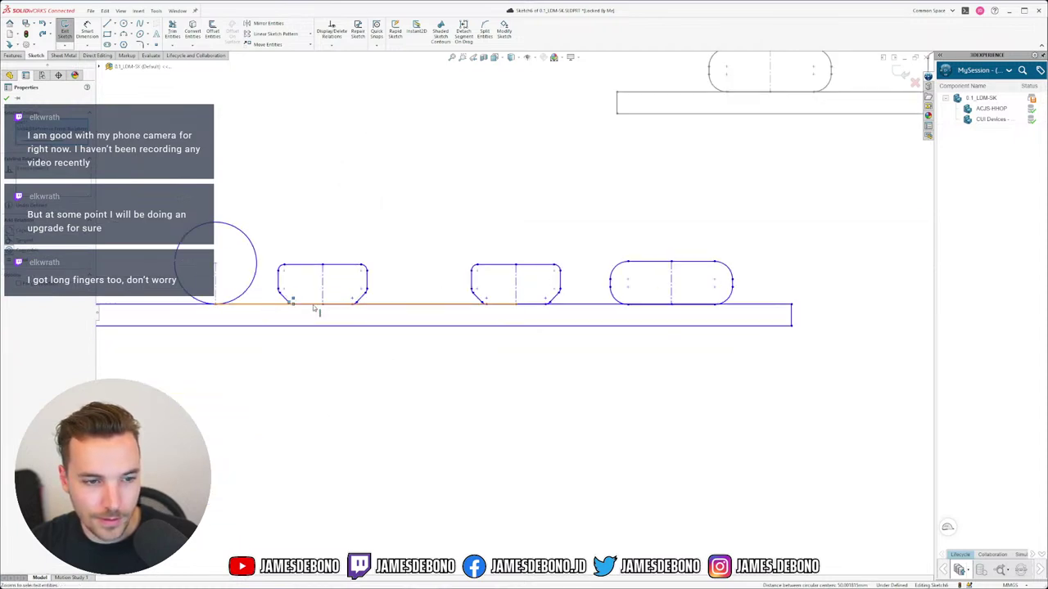
pyautogui.rightClick(316, 308)
pyautogui.click(322, 292)
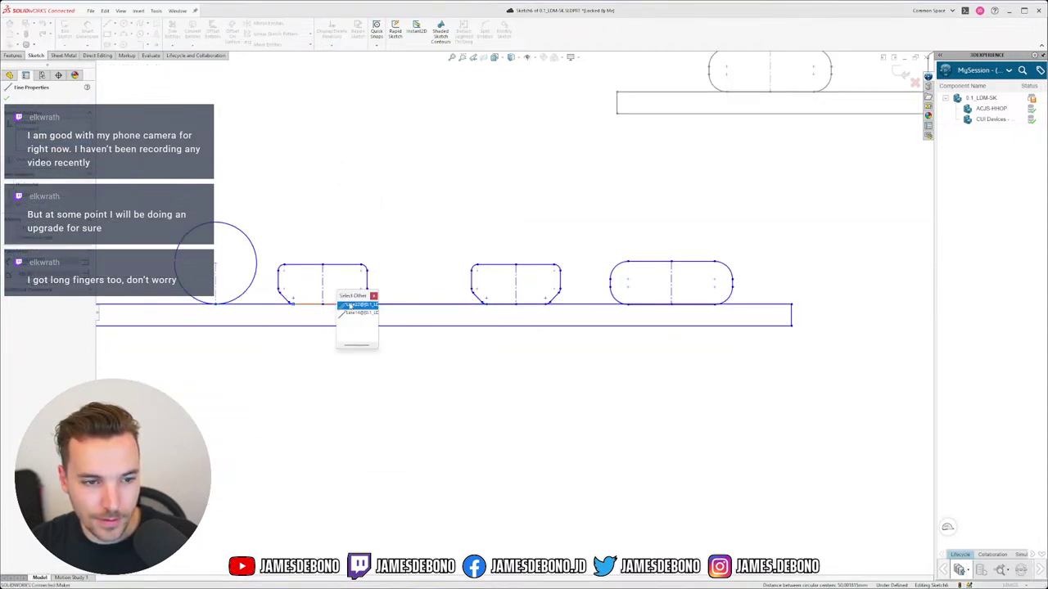
pyautogui.click(350, 306)
pyautogui.scroll(4, 514, 314)
pyautogui.scroll(-2, 819, 208)
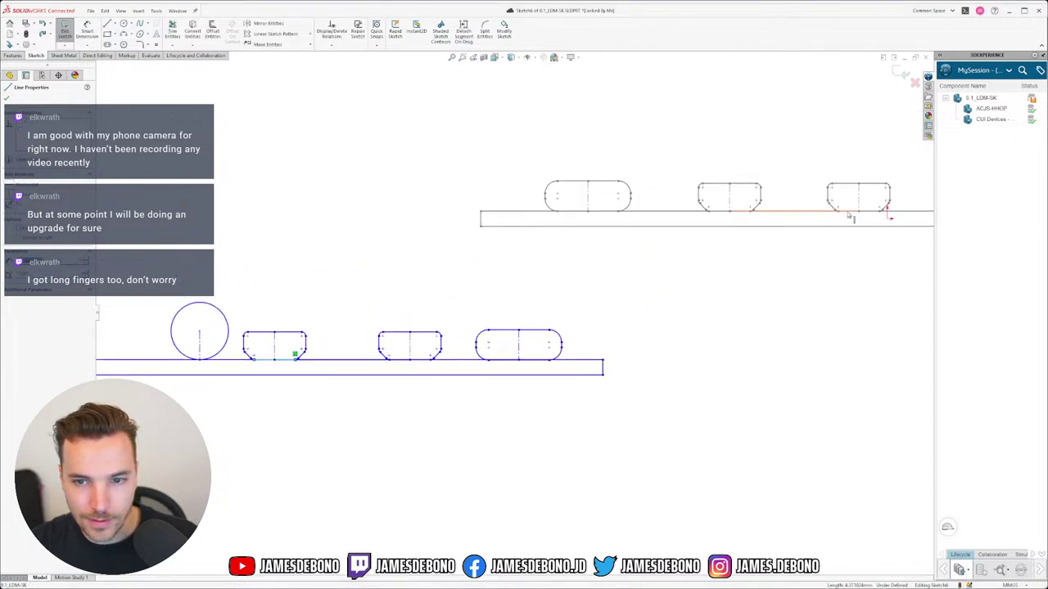
pyautogui.rightClick(849, 216)
pyautogui.click(880, 216)
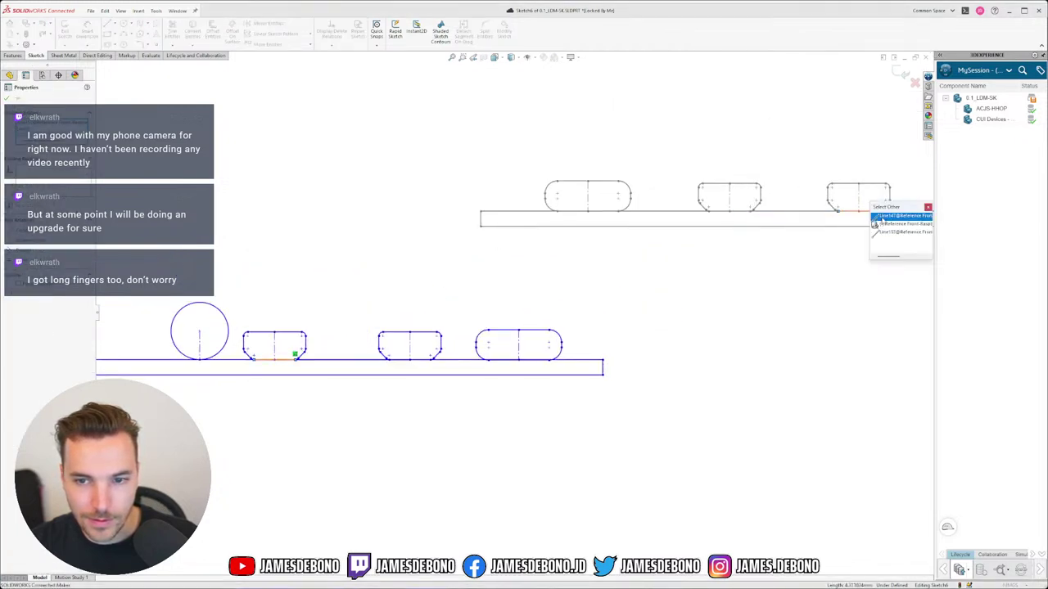
pyautogui.click(888, 216)
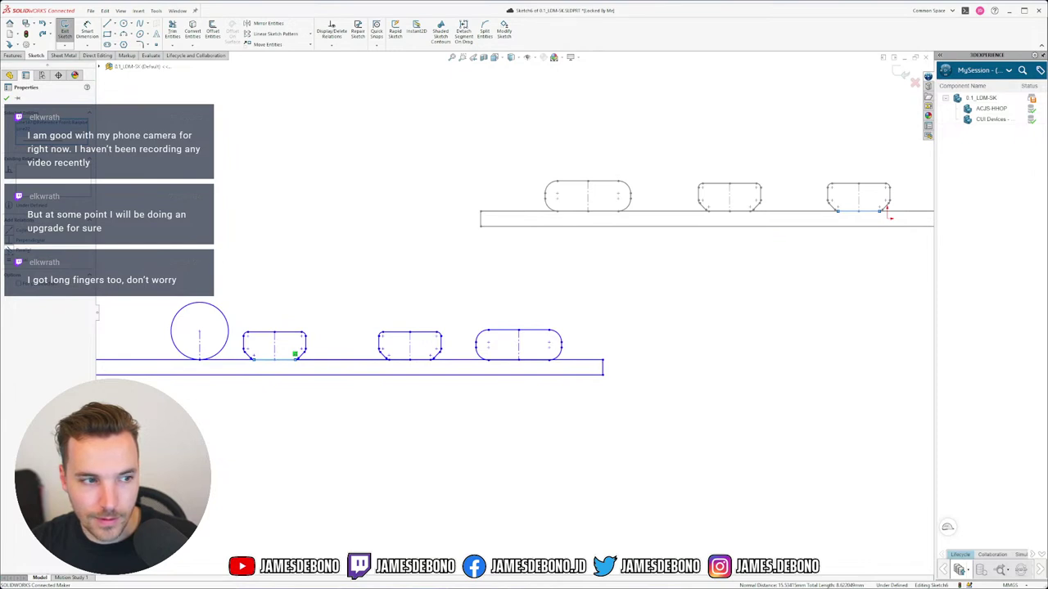
pyautogui.click(16, 260)
pyautogui.click(270, 424)
# Try to make the plate-top line between the circle and the second profile equal to the corresponding reference line.
pyautogui.scroll(2, 346, 369)
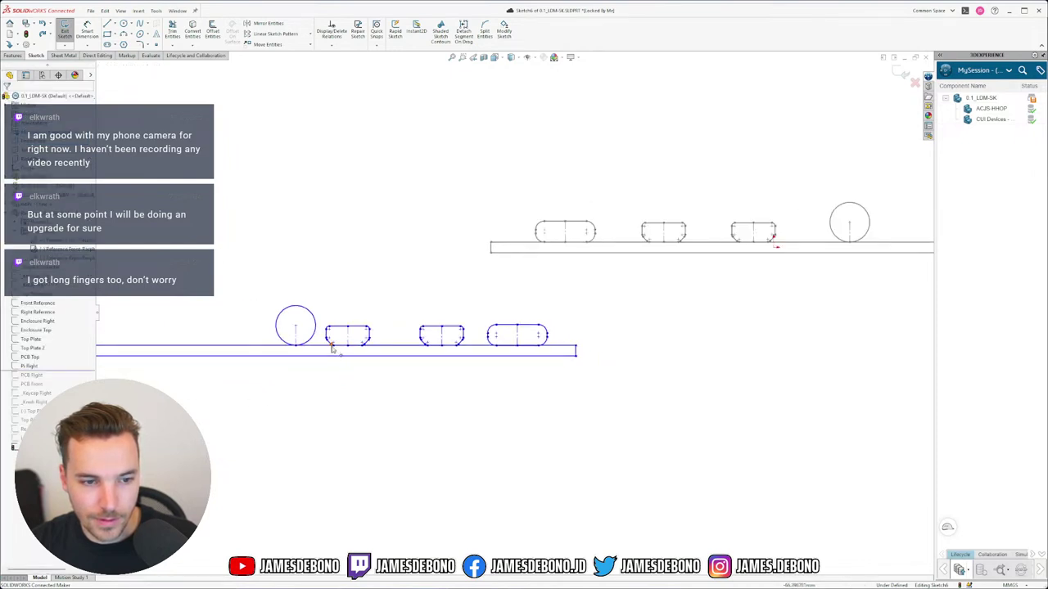
pyautogui.click(327, 346)
pyautogui.keyDown('ctrl'); pyautogui.click(816, 245); pyautogui.keyUp('ctrl')
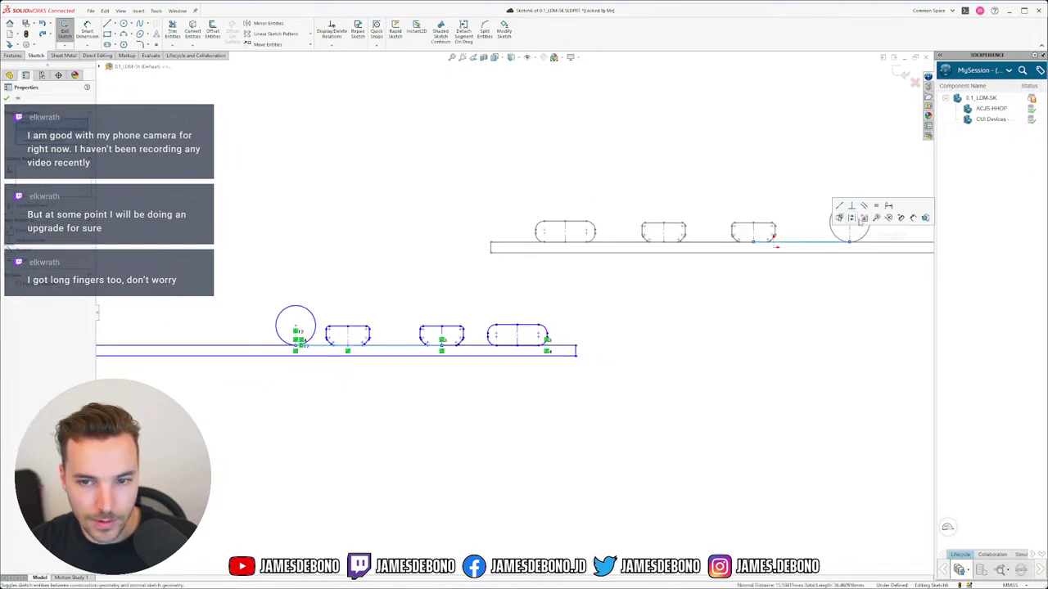
pyautogui.click(876, 206)
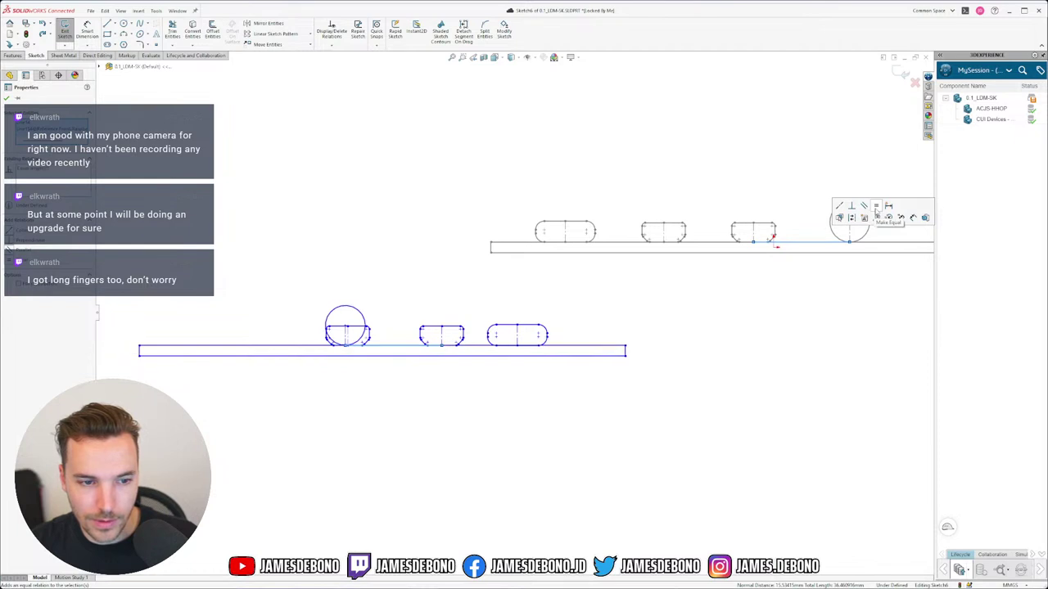
pyautogui.click(353, 395)
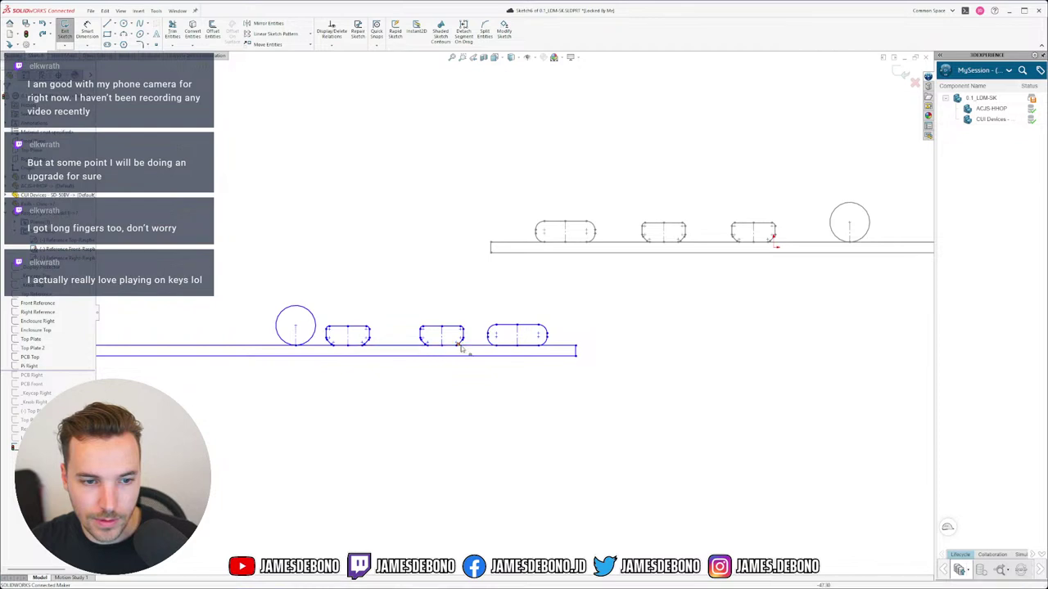
# Swap the positions of the two chamfered profiles between the circle and the rounded slot.
pyautogui.moveTo(325, 325)
pyautogui.mouseDown()
pyautogui.moveTo(353, 351)
pyautogui.moveTo(385, 357)
pyautogui.moveTo(397, 343)
pyautogui.moveTo(616, 345)
pyautogui.mouseUp()
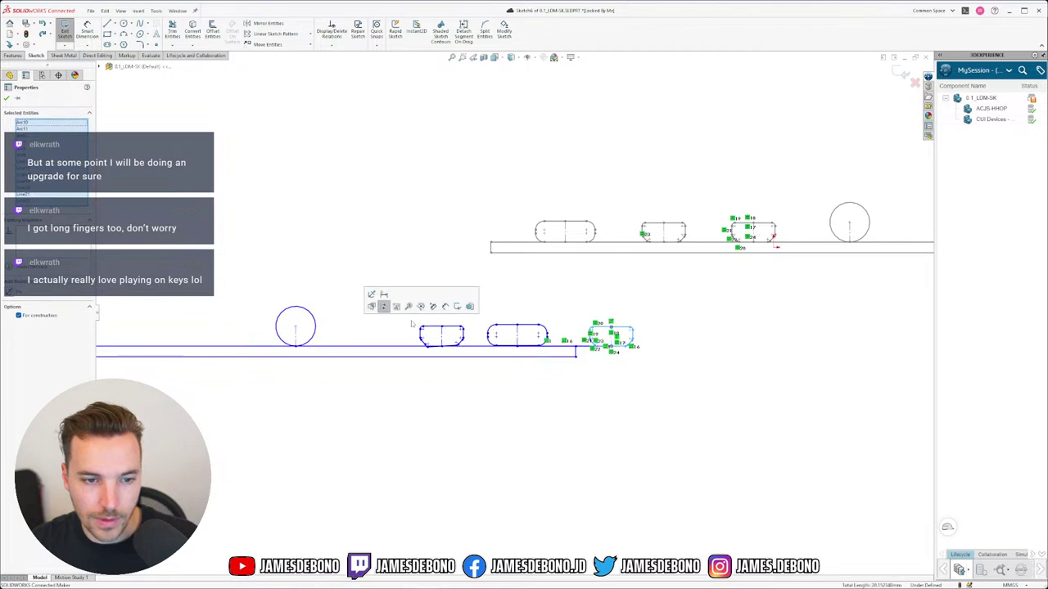
pyautogui.moveTo(409, 320); pyautogui.dragTo(358, 331)
pyautogui.moveTo(573, 322); pyautogui.dragTo(423, 334)
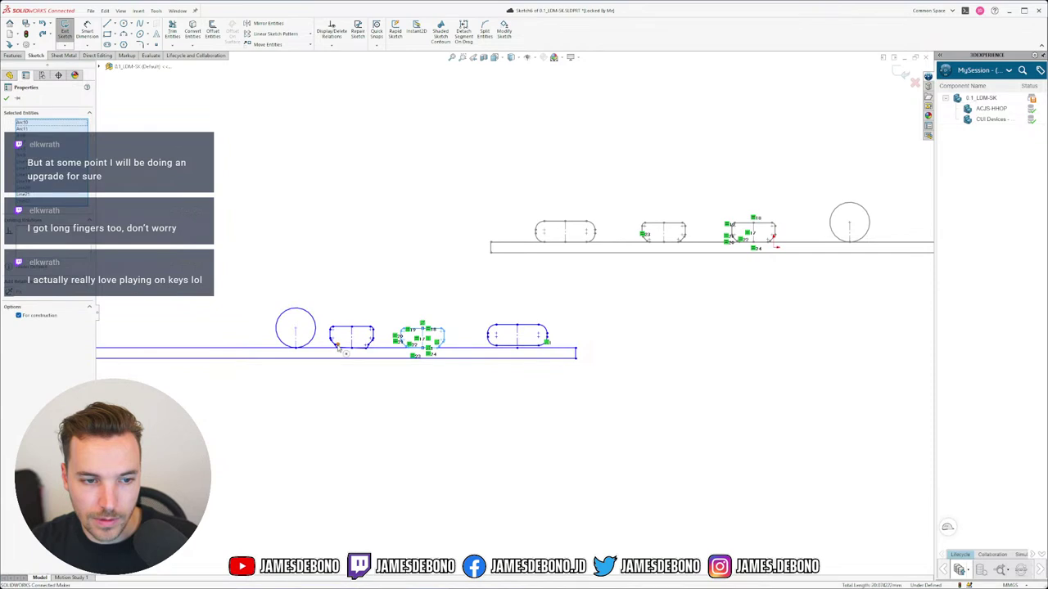
pyautogui.click(423, 388)
# Make the bottom edge of the chamfered profile nearest the rounded slot parallel to the plate's top line.
pyautogui.scroll(1, 323, 369)
pyautogui.scroll(-5, 326, 361)
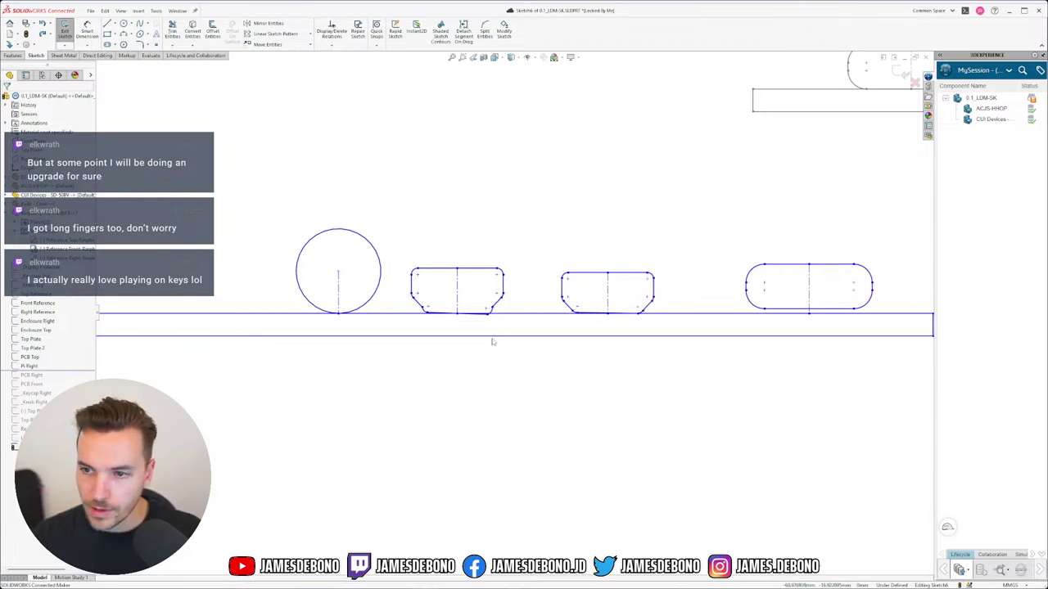
pyautogui.scroll(2, 492, 342)
pyautogui.scroll(-5, 502, 334)
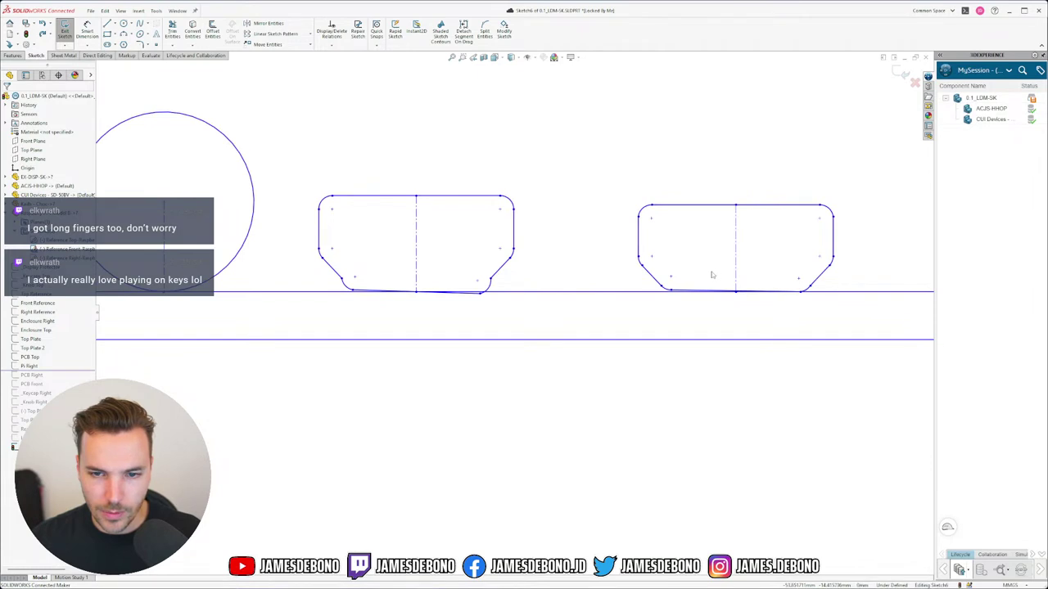
pyautogui.scroll(-2, 792, 286)
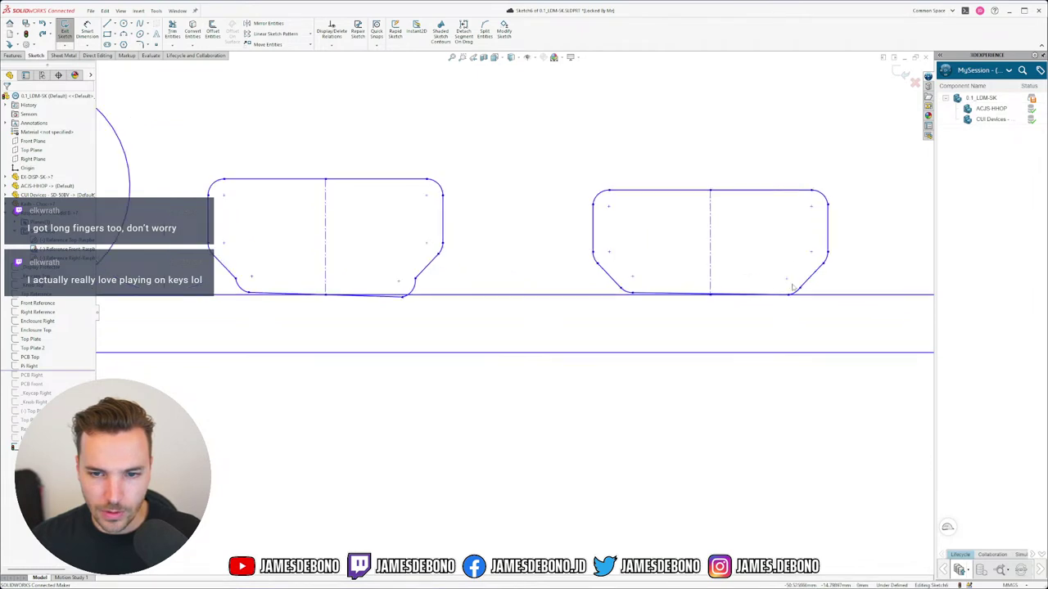
pyautogui.click(676, 296)
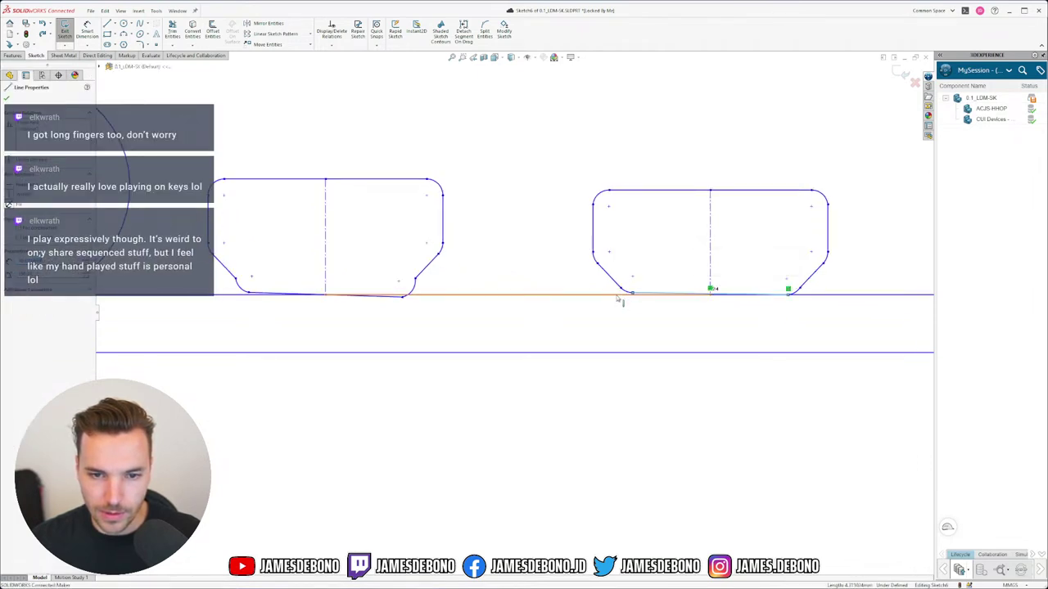
pyautogui.keyDown('ctrl'); pyautogui.click(620, 300); pyautogui.keyUp('ctrl')
pyautogui.click(689, 258)
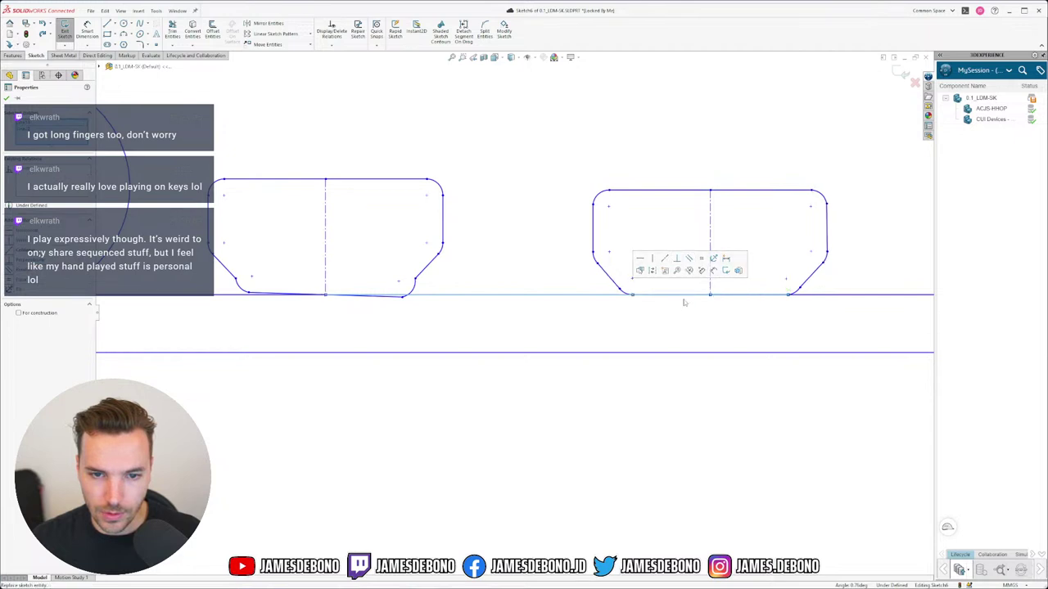
# Make the two bottom corner arcs of the chamfered profile nearest the rounded slot equal.
pyautogui.click(627, 292)
pyautogui.keyDown('ctrl'); pyautogui.click(799, 286); pyautogui.keyUp('ctrl')
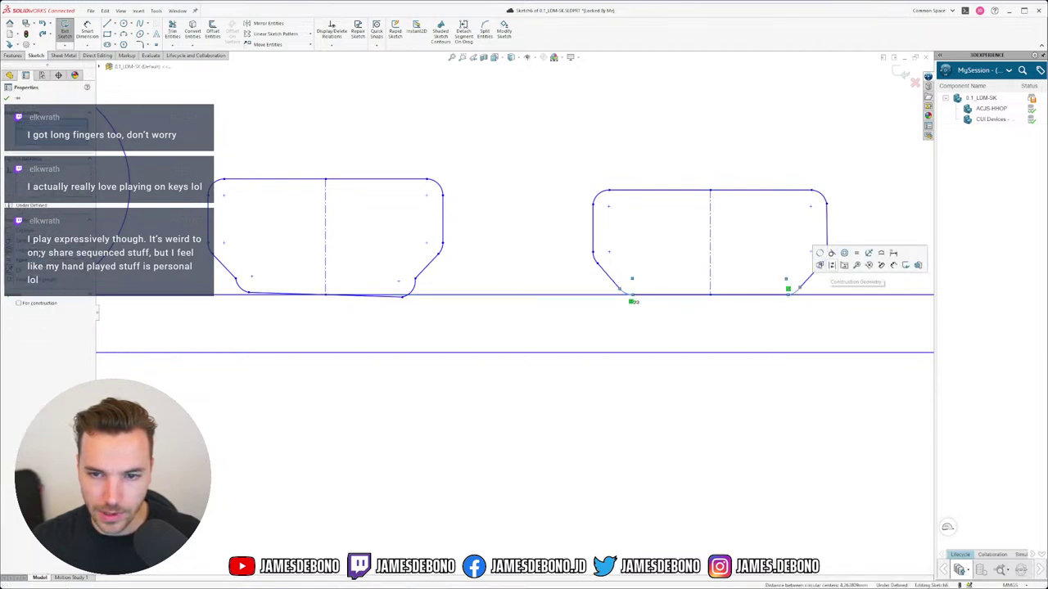
pyautogui.click(856, 254)
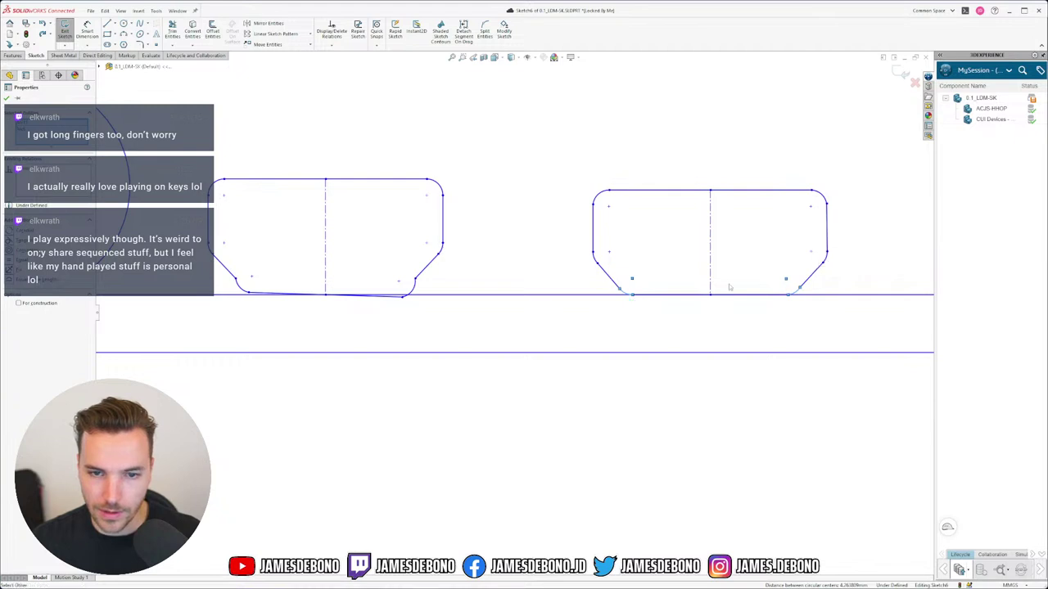
# Make the two chamfer lines equal and the two arcs above them equal on the profile nearest the rounded slot.
pyautogui.click(614, 281)
pyautogui.keyDown('ctrl'); pyautogui.click(800, 283); pyautogui.keyUp('ctrl')
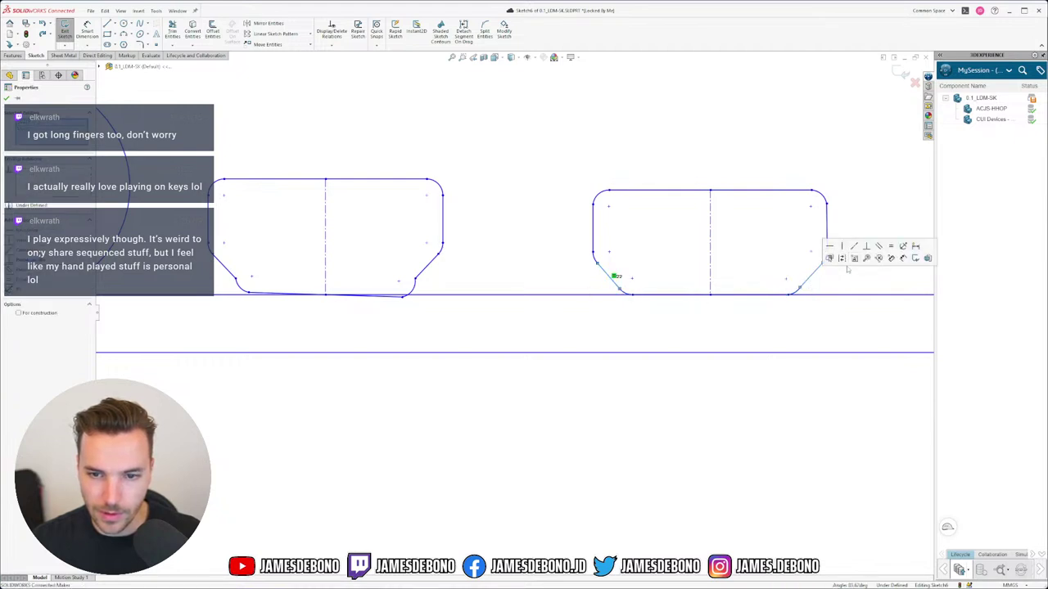
pyautogui.click(890, 246)
pyautogui.click(596, 261)
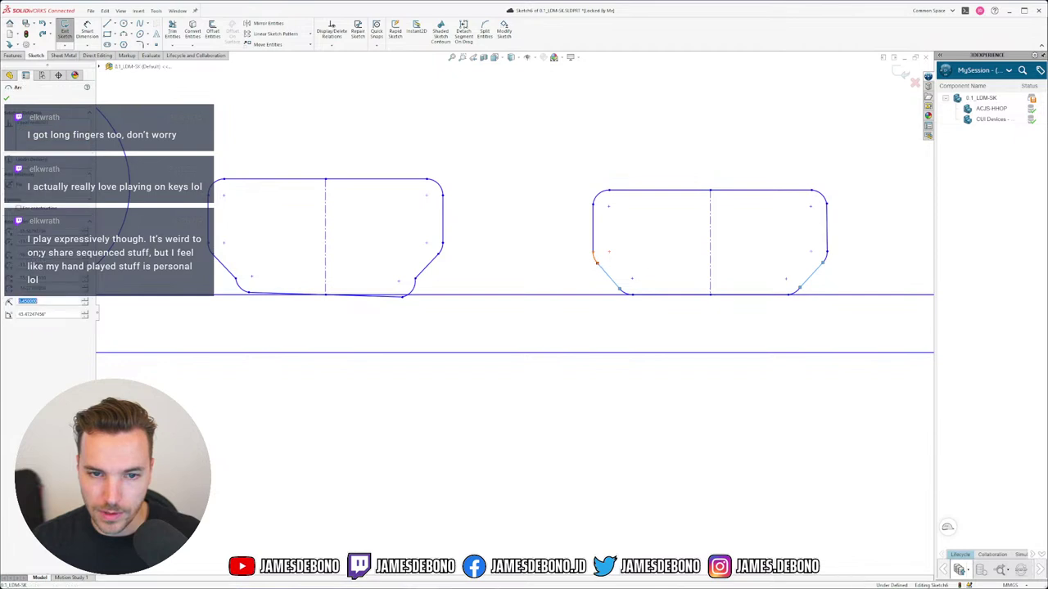
pyautogui.keyDown('ctrl'); pyautogui.click(825, 260); pyautogui.keyUp('ctrl')
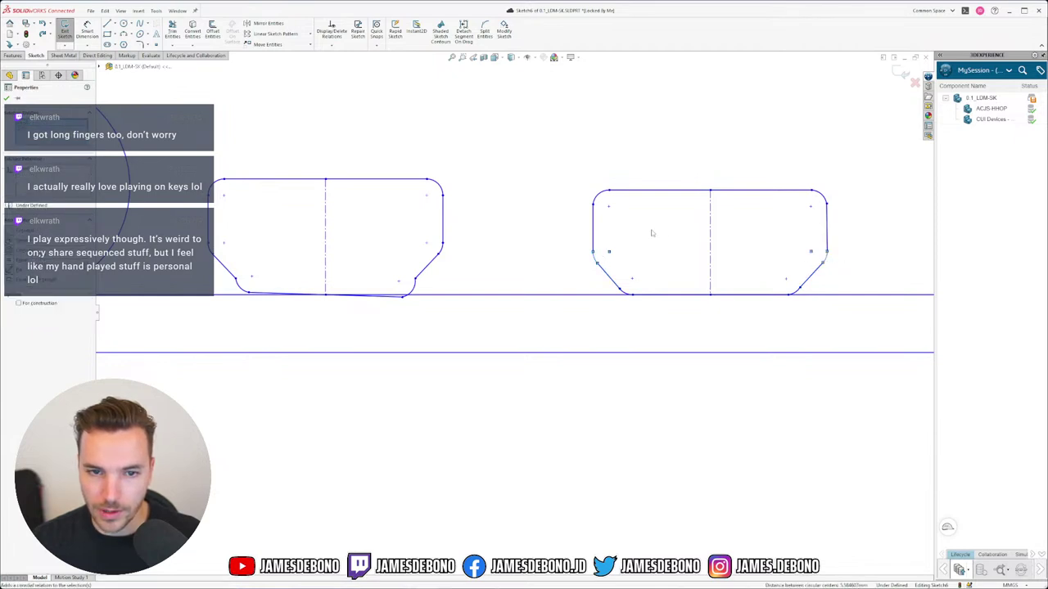
# Make the two side lines equal and the two top corner arcs equal on the profile nearest the rounded slot.
pyautogui.click(593, 229)
pyautogui.keyDown('ctrl'); pyautogui.click(827, 244); pyautogui.keyUp('ctrl')
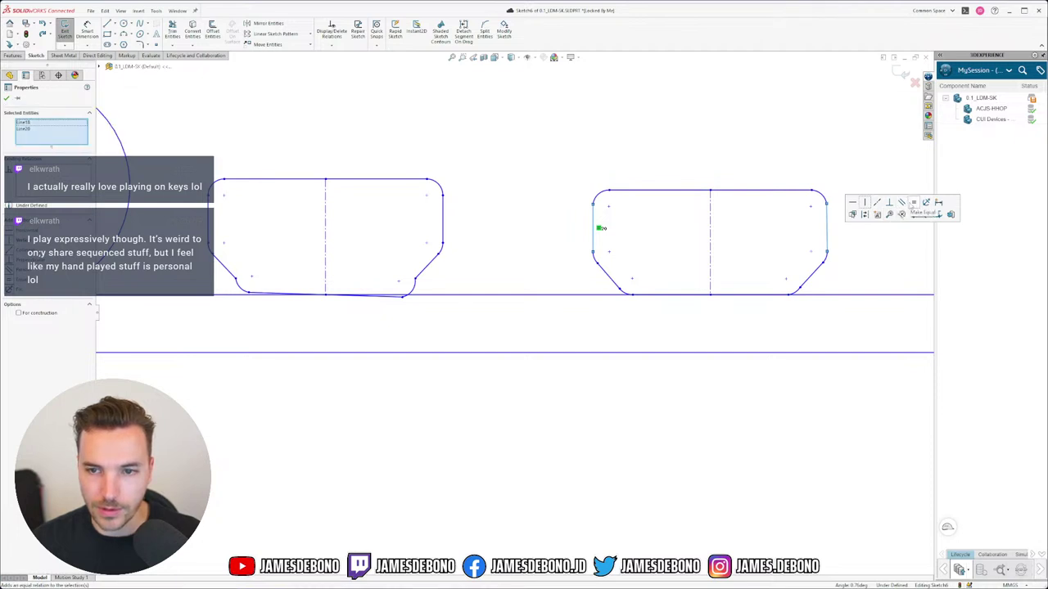
pyautogui.click(913, 203)
pyautogui.click(604, 196)
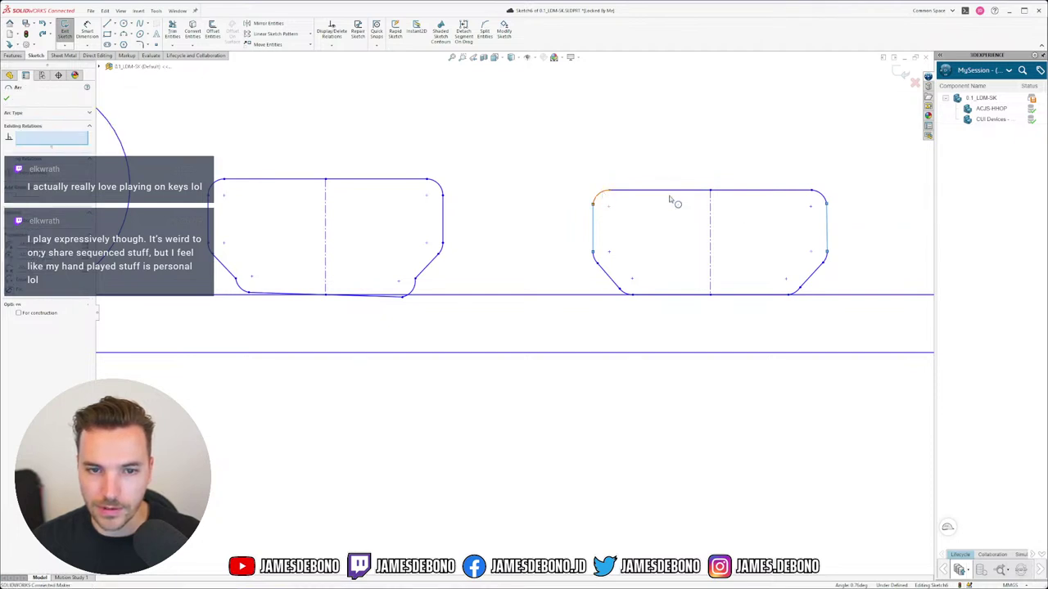
pyautogui.keyDown('ctrl'); pyautogui.click(824, 196); pyautogui.keyUp('ctrl')
pyautogui.click(878, 155)
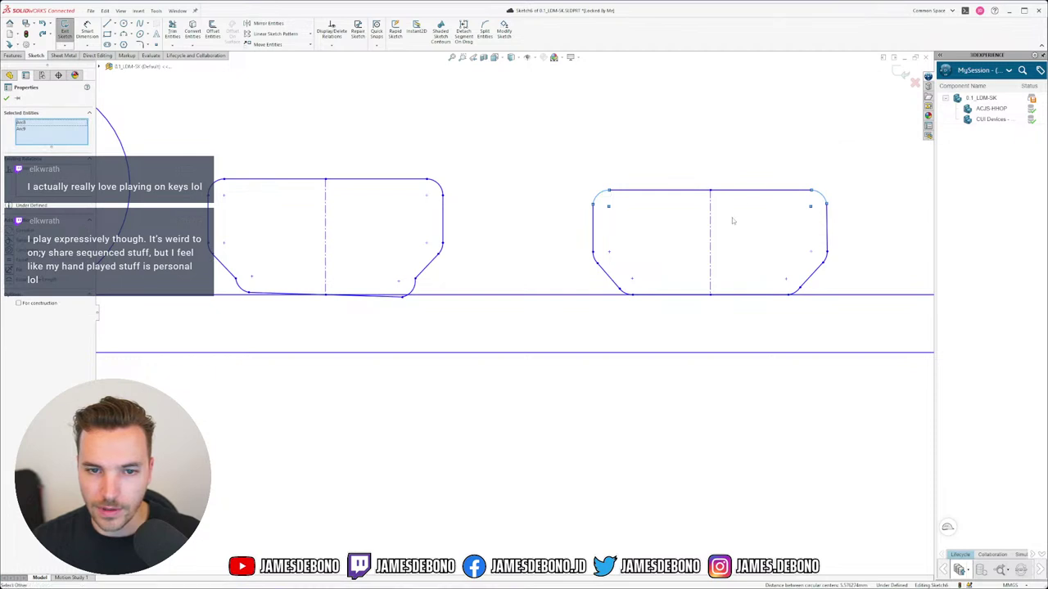
pyautogui.click(755, 220)
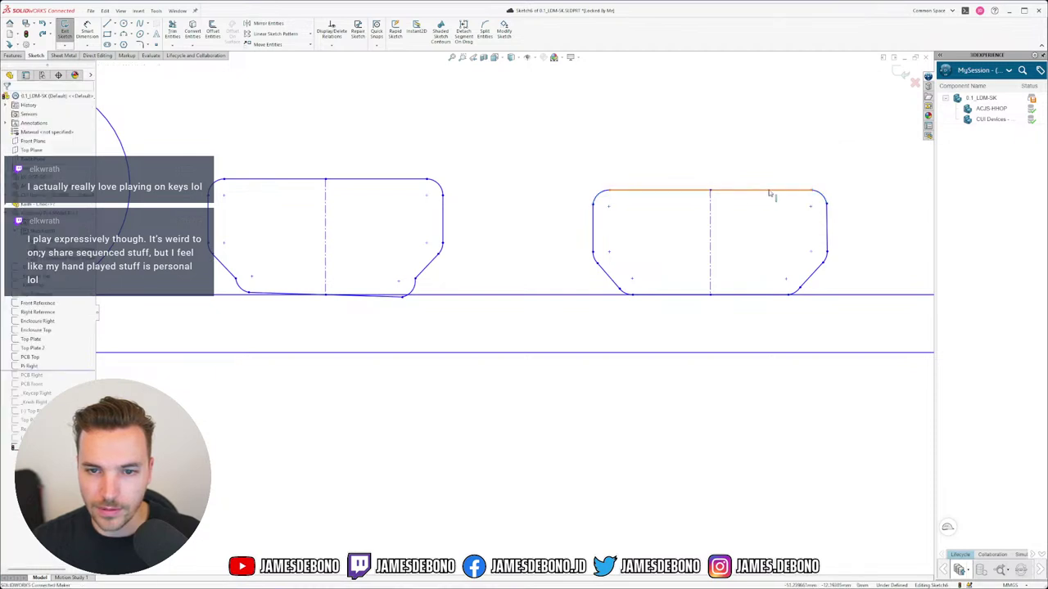
# Make the chamfered profile's side line facing the rounded slot vertical.
pyautogui.click(827, 244)
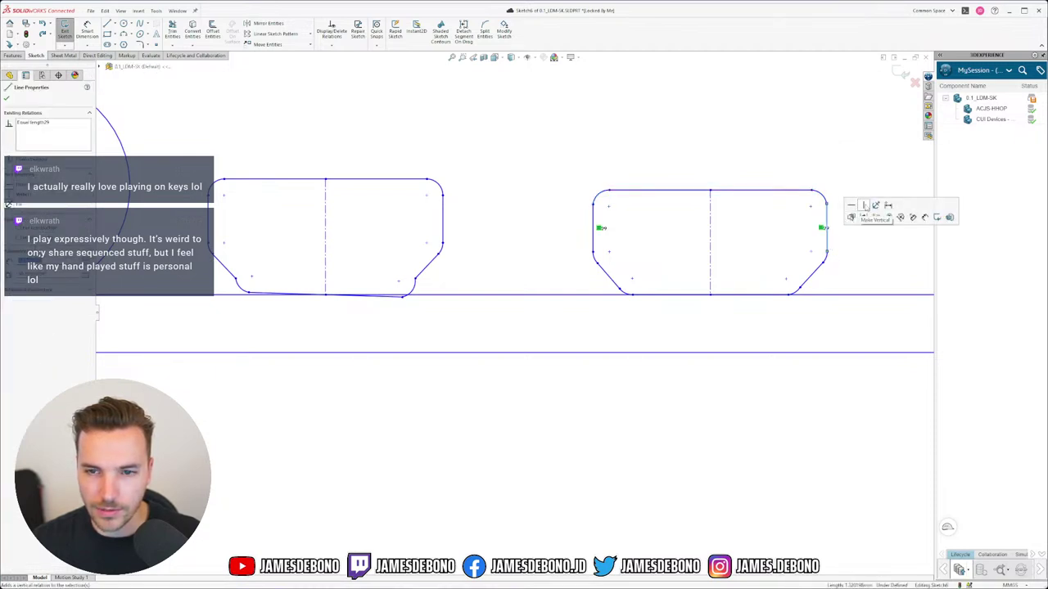
pyautogui.click(864, 205)
pyautogui.click(594, 224)
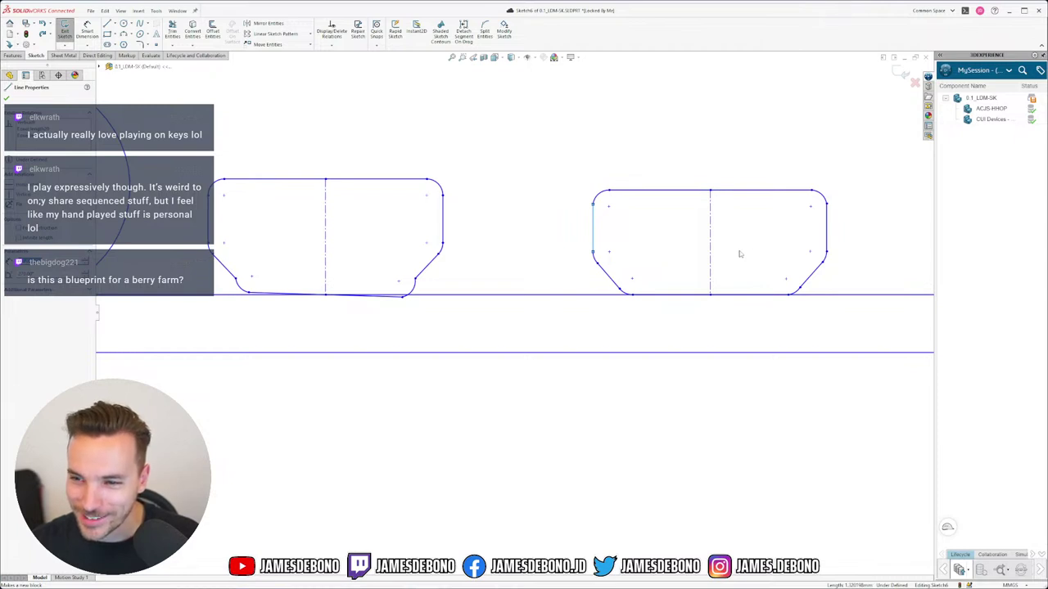
pyautogui.rightClick(694, 298)
pyautogui.click(725, 296)
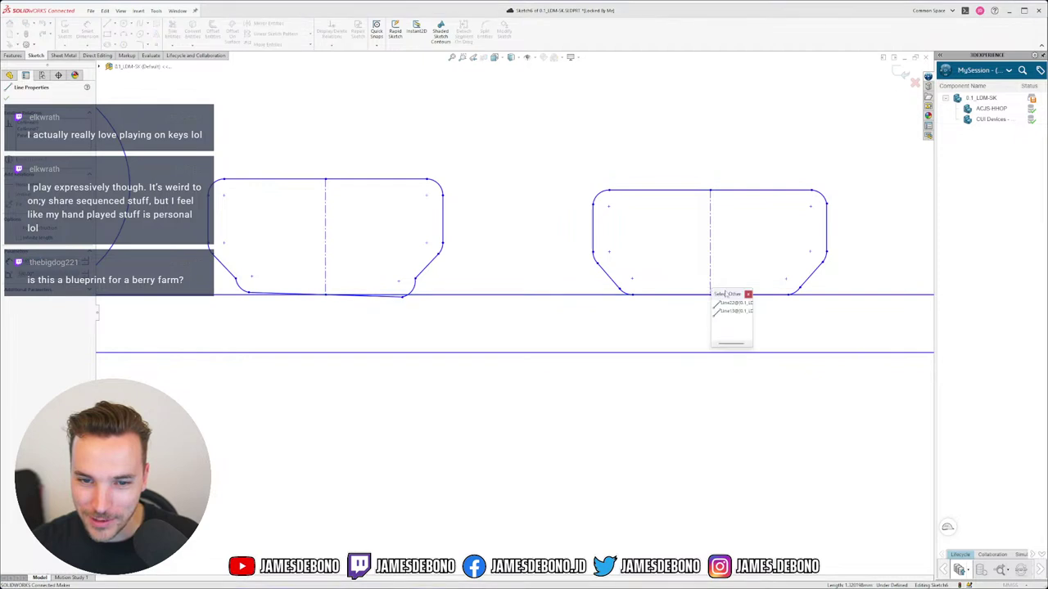
pyautogui.click(732, 303)
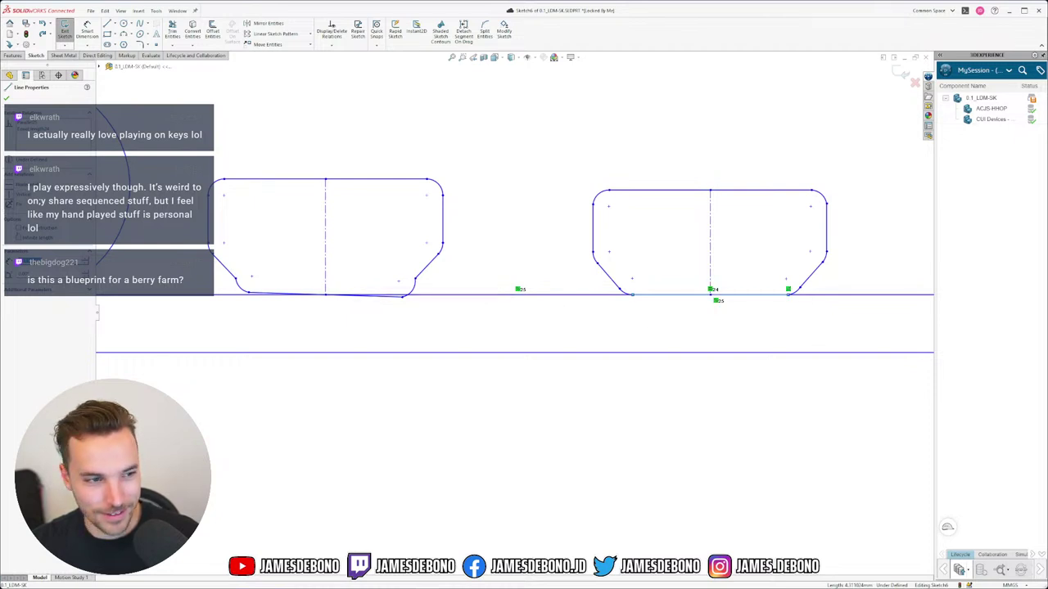
pyautogui.click(737, 429)
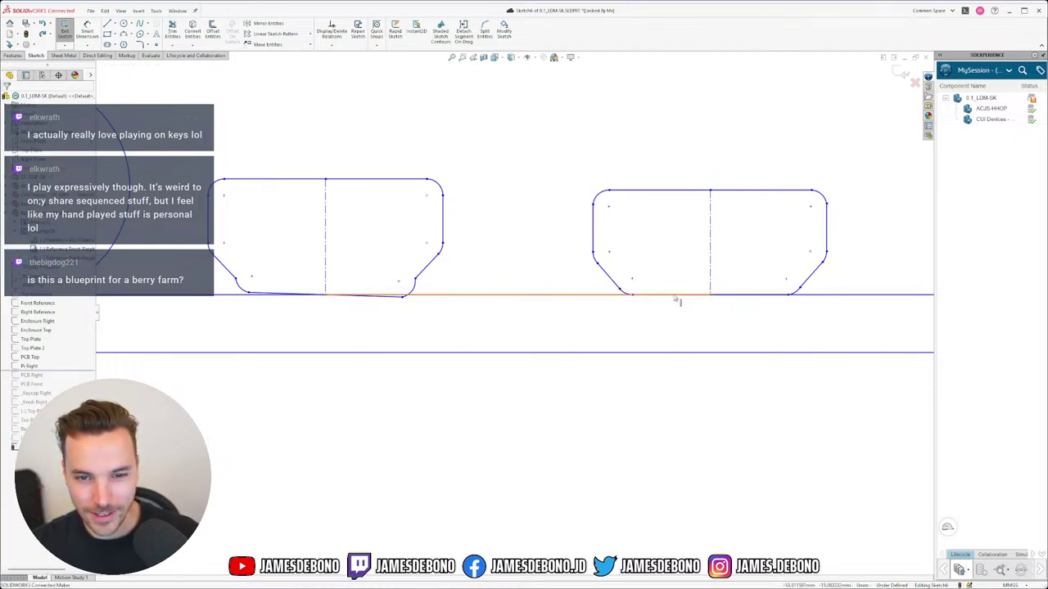
# Make the profile's bottom edge tangent to its bottom corner arc on the circle side, selecting the edge instead of the overlapping plate line.
pyautogui.scroll(-5, 676, 300)
pyautogui.scroll(4, 555, 309)
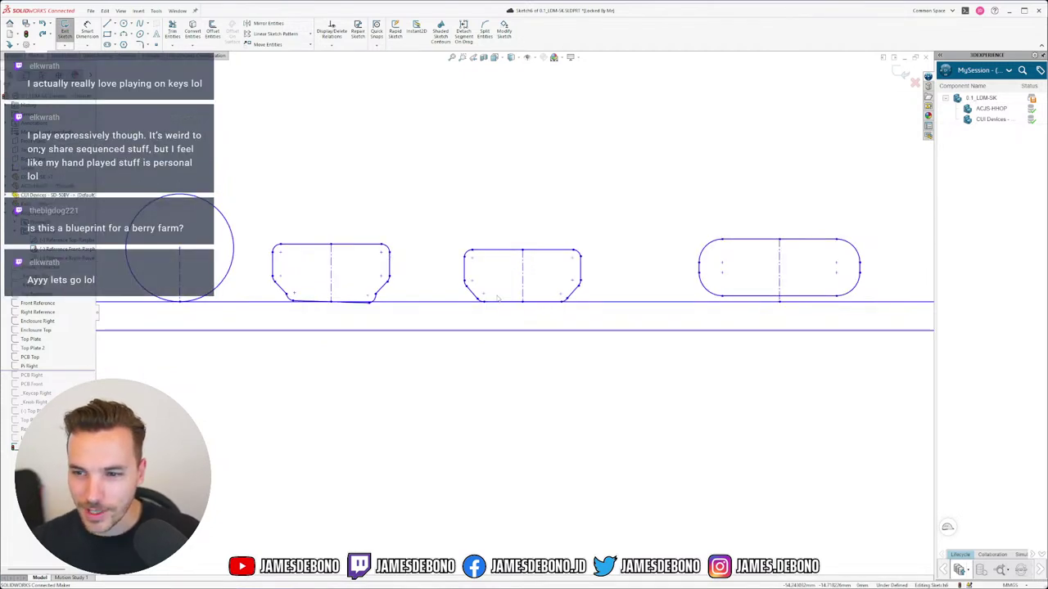
pyautogui.scroll(4, 498, 299)
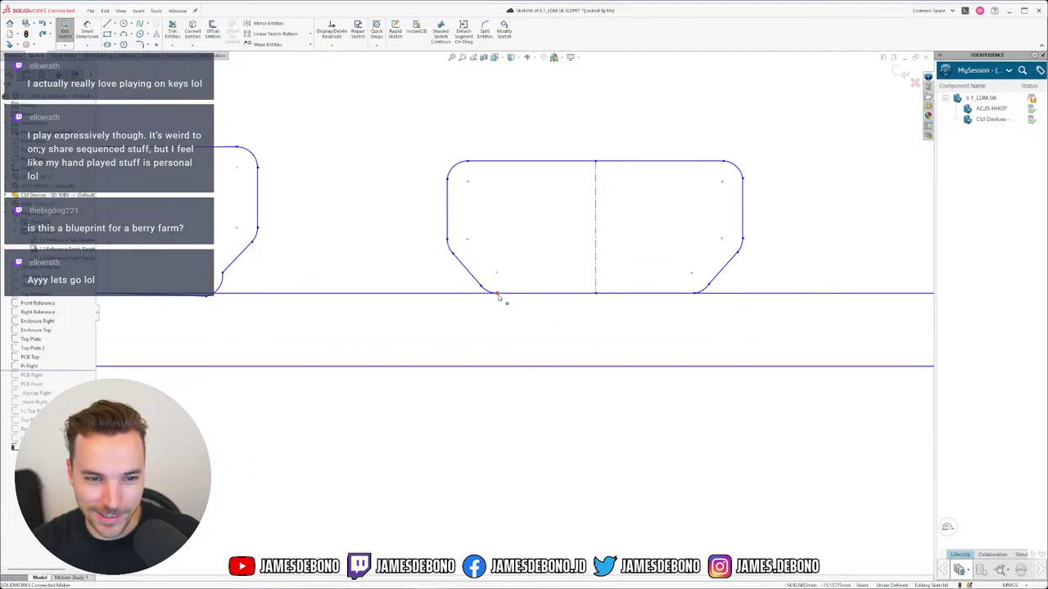
pyautogui.moveTo(468, 293); pyautogui.dragTo(496, 292)
pyautogui.keyDown('ctrl'); pyautogui.click(476, 282); pyautogui.keyUp('ctrl')
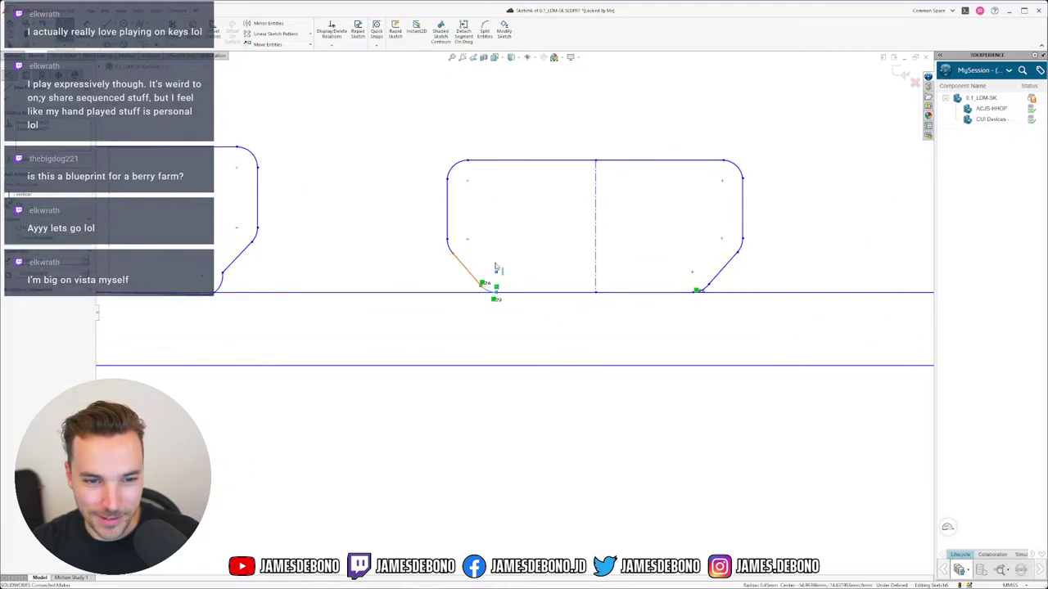
pyautogui.click(498, 245)
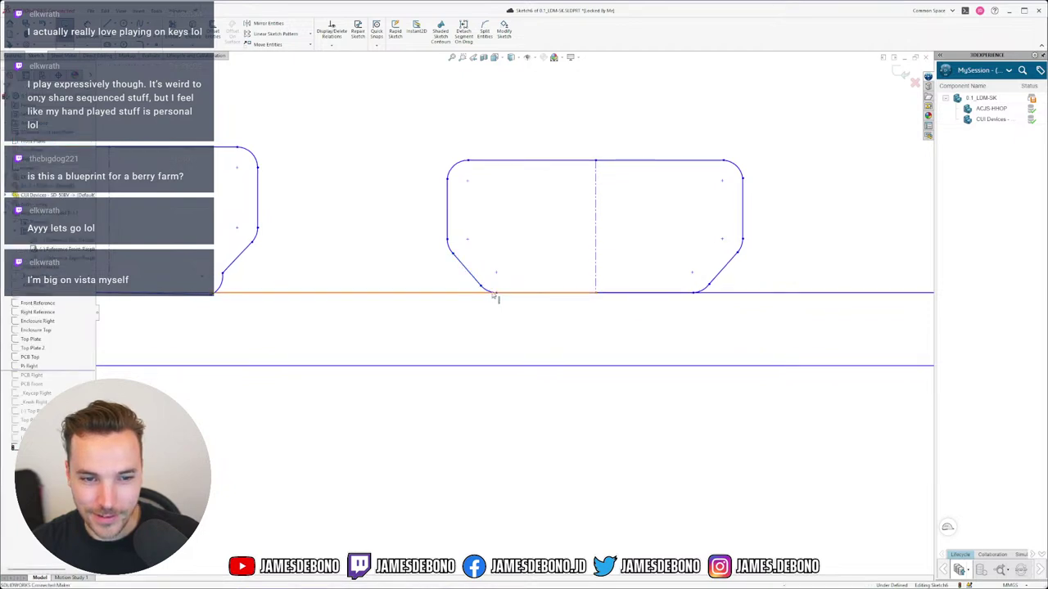
pyautogui.click(519, 293)
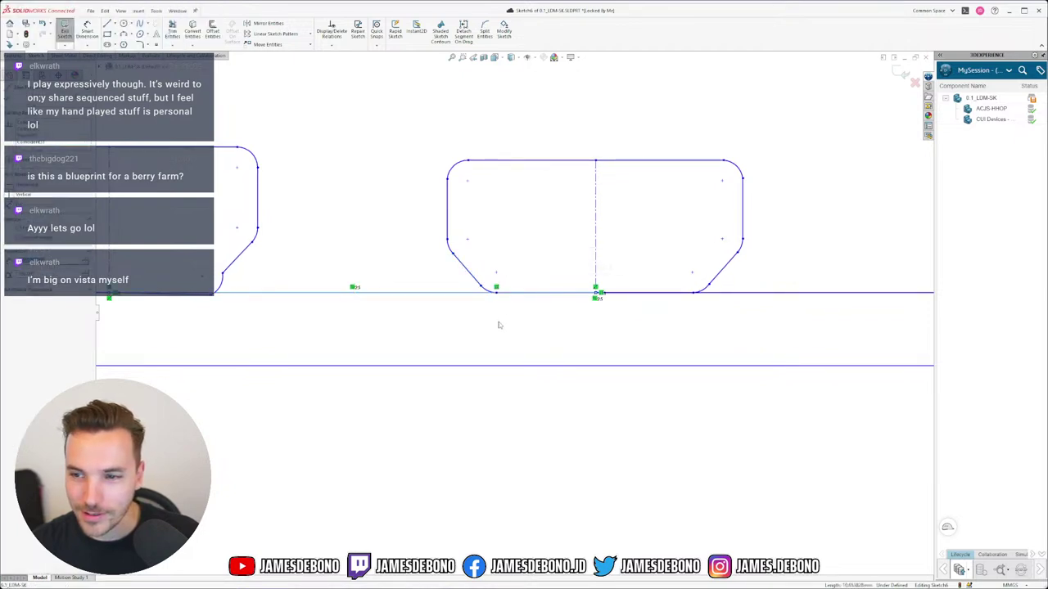
pyautogui.click(496, 326)
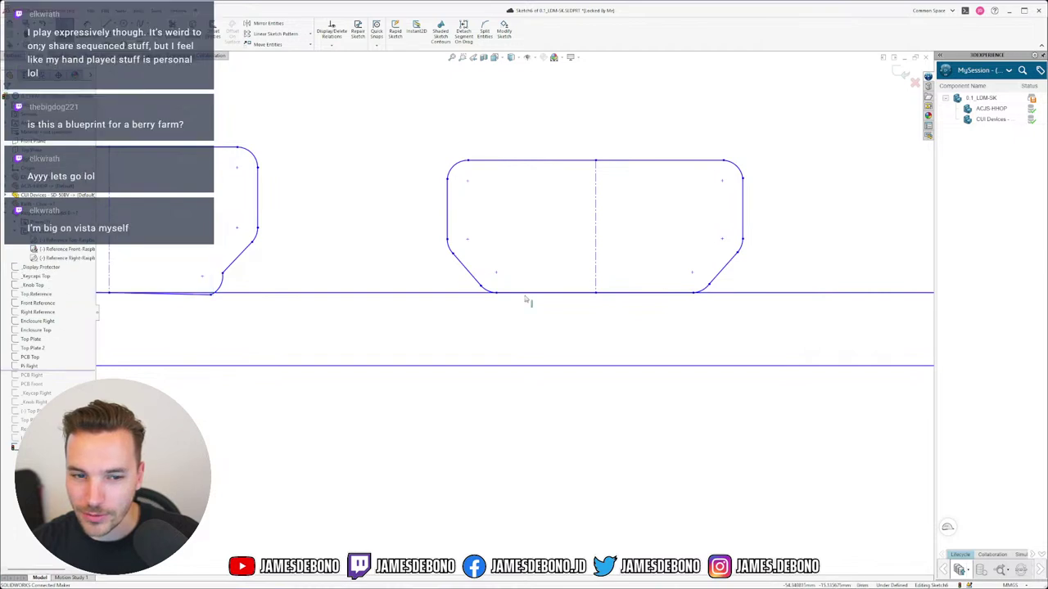
pyautogui.rightClick(523, 295)
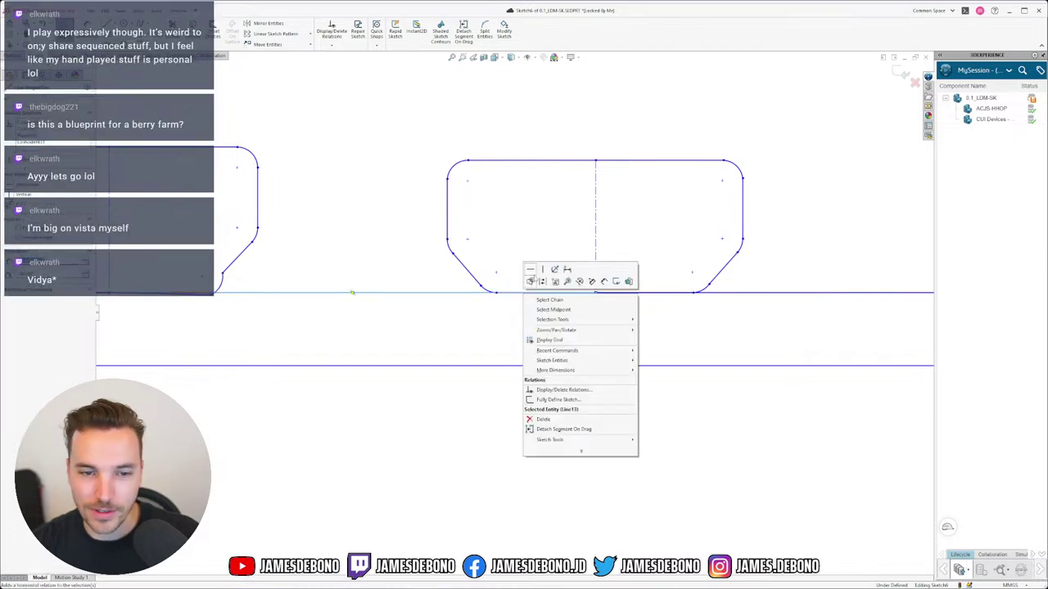
pyautogui.click(530, 282)
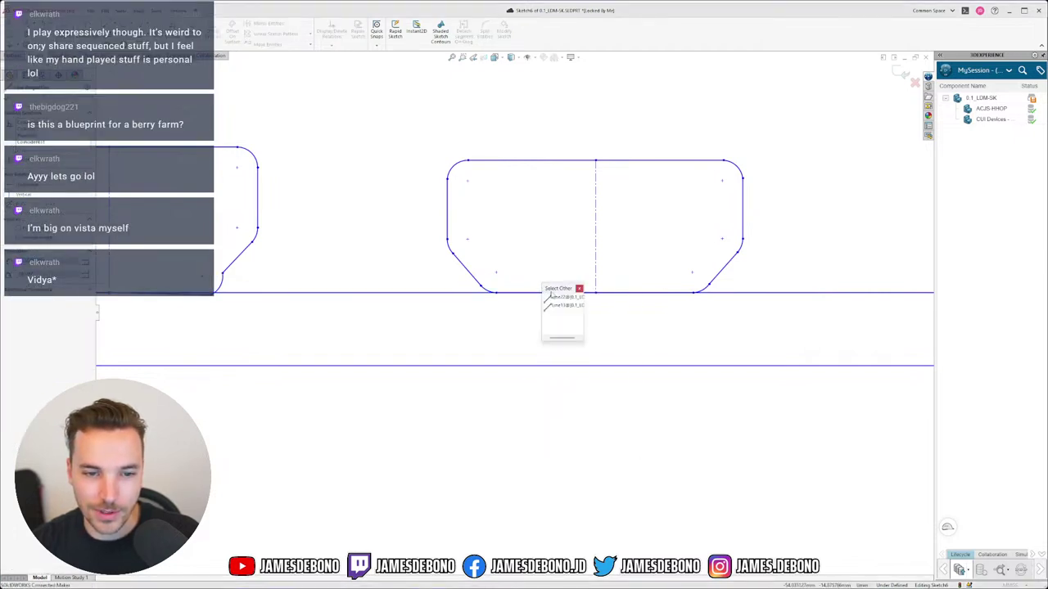
pyautogui.click(553, 298)
pyautogui.keyDown('ctrl'); pyautogui.click(487, 292); pyautogui.keyUp('ctrl')
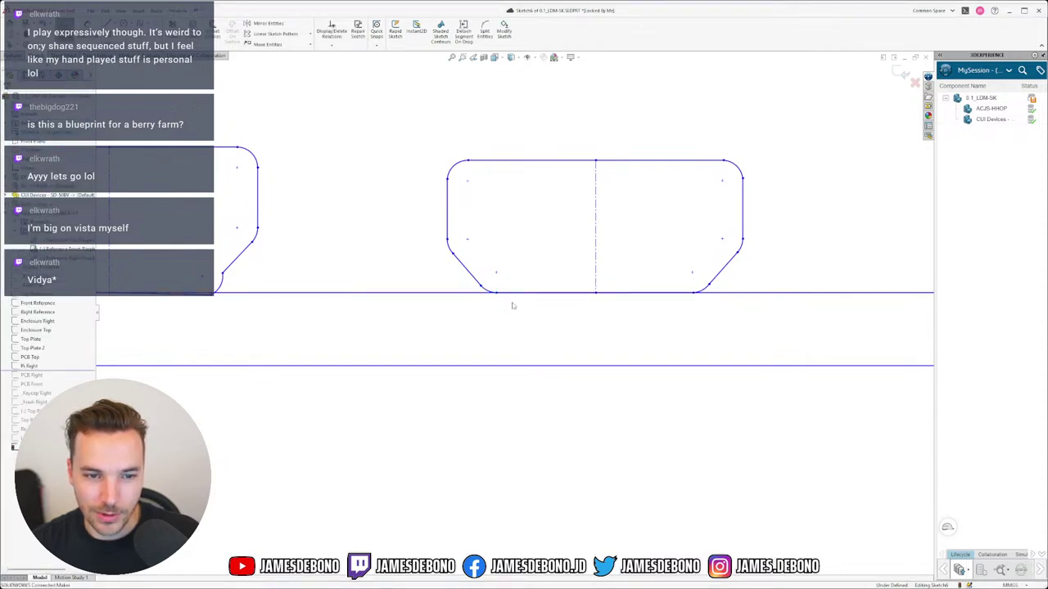
# Make the arc above the circle-side chamfer tangent to the chamfer line and to the side line.
pyautogui.click(464, 262)
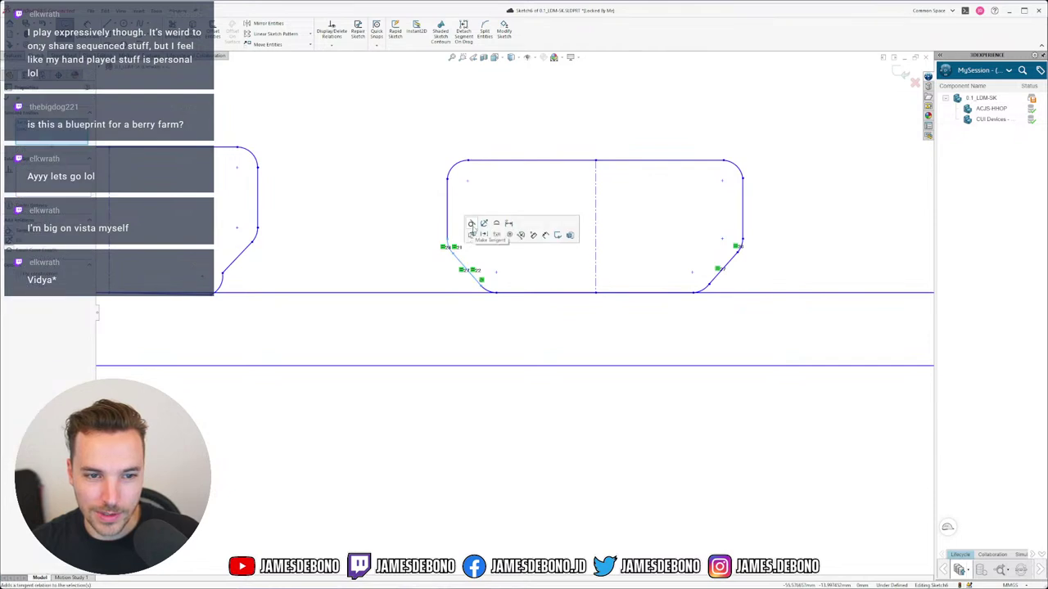
pyautogui.click(471, 224)
pyautogui.click(449, 244)
pyautogui.keyDown('ctrl'); pyautogui.click(447, 232); pyautogui.keyUp('ctrl')
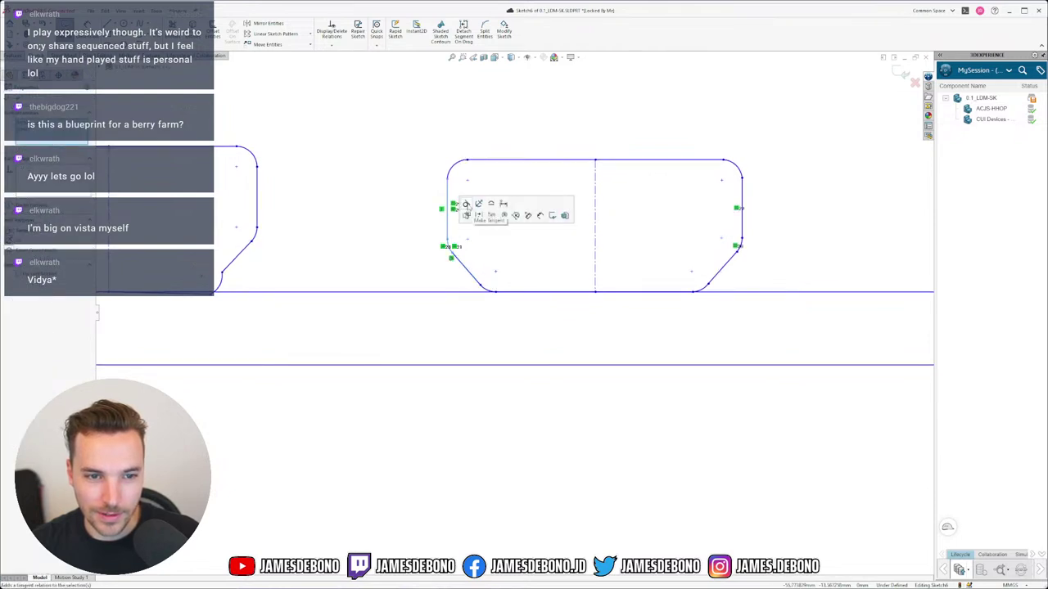
# Make the profile's top corner arc on the circle side tangent to the side line and to the top edge.
pyautogui.click(450, 172)
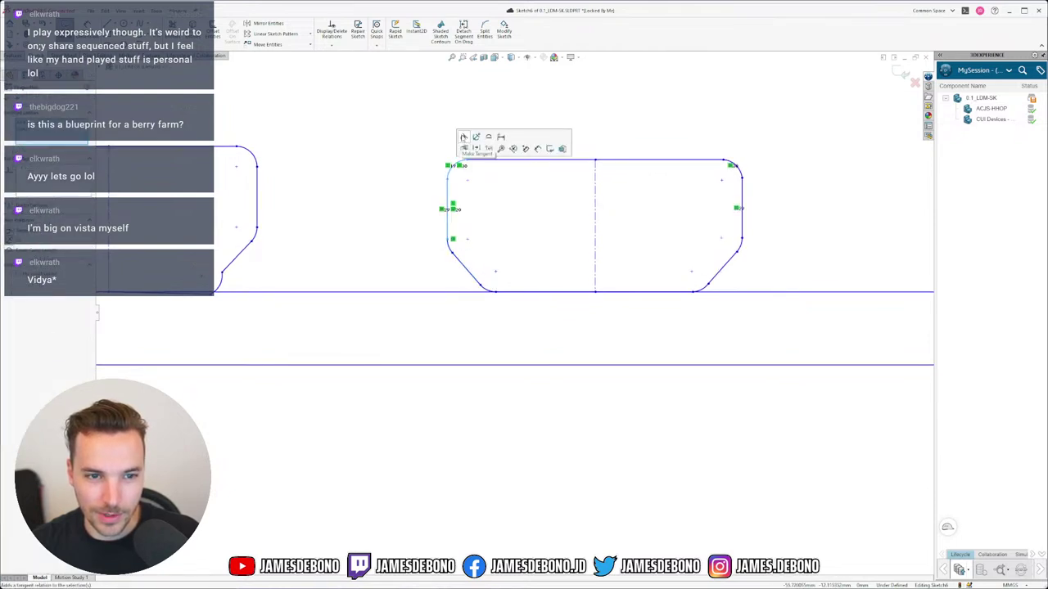
pyautogui.click(463, 138)
pyautogui.moveTo(480, 168); pyautogui.dragTo(458, 149)
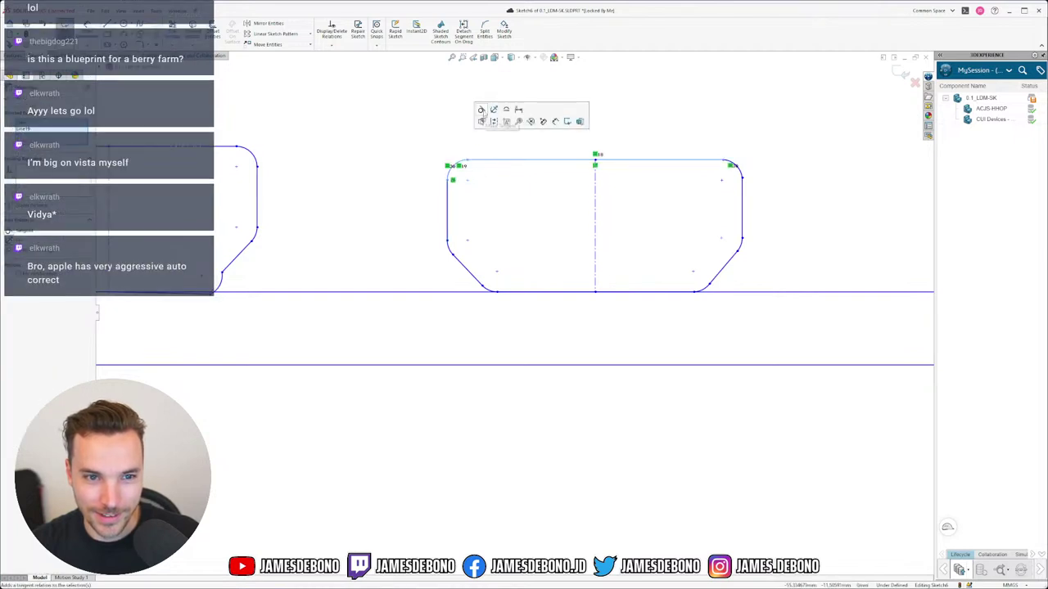
pyautogui.click(496, 123)
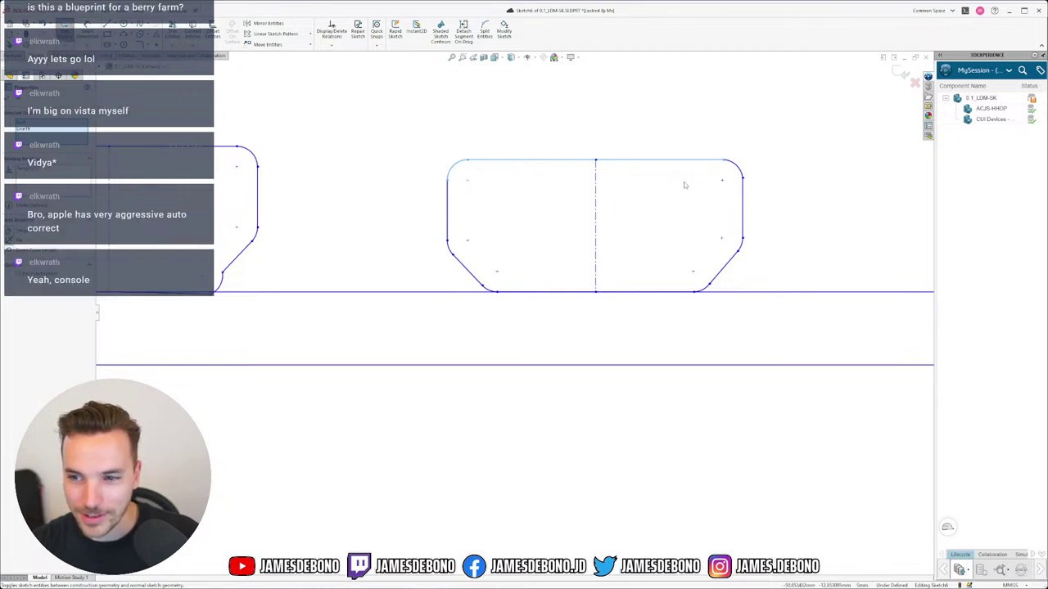
# Make the profile's top corner arc on the rounded-slot side tangent to the top edge and to the side line.
pyautogui.moveTo(735, 141); pyautogui.dragTo(709, 171)
pyautogui.click(708, 169)
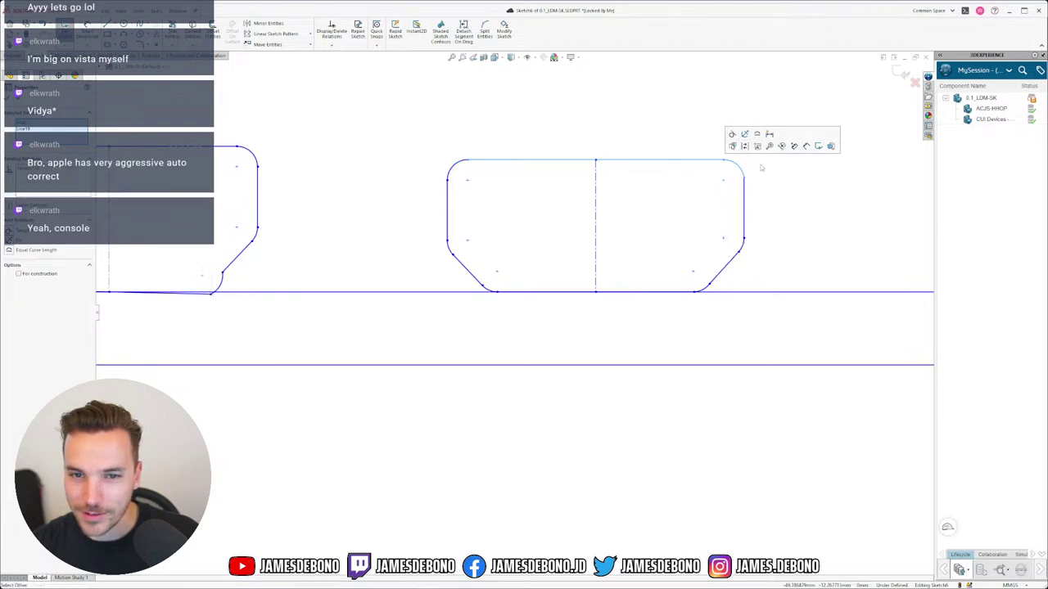
pyautogui.click(745, 145)
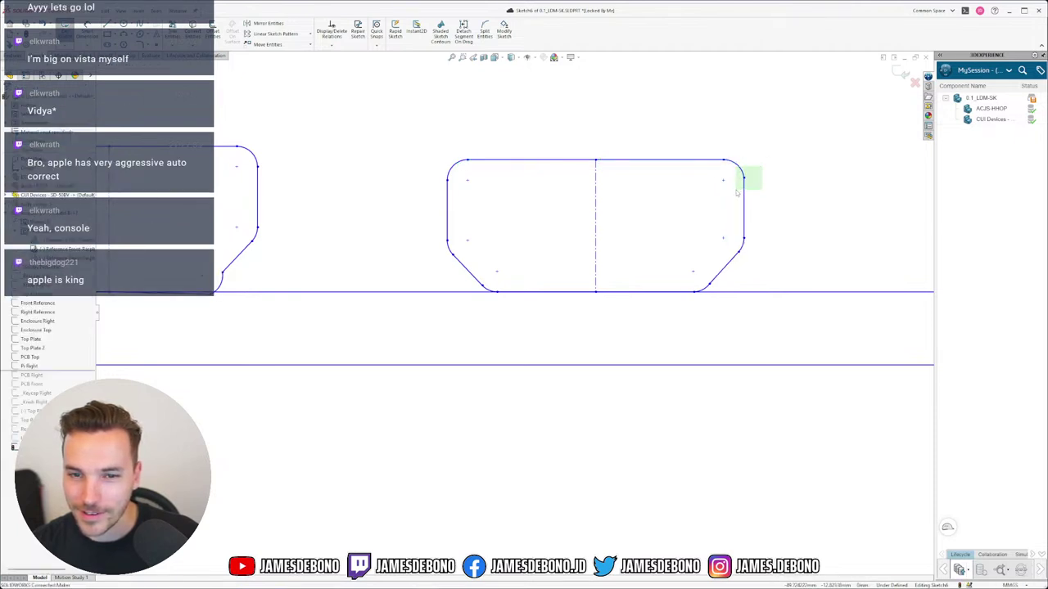
pyautogui.click(742, 193)
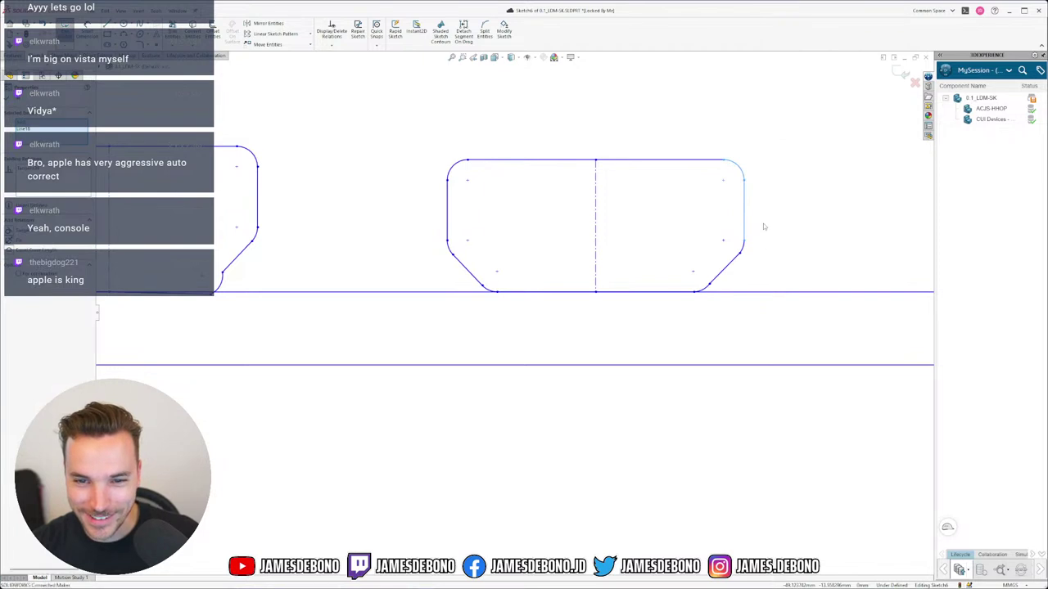
pyautogui.click(763, 227)
# Make the arc above the slot-side chamfer tangent to the chamfer line.
pyautogui.moveTo(738, 245); pyautogui.dragTo(737, 257)
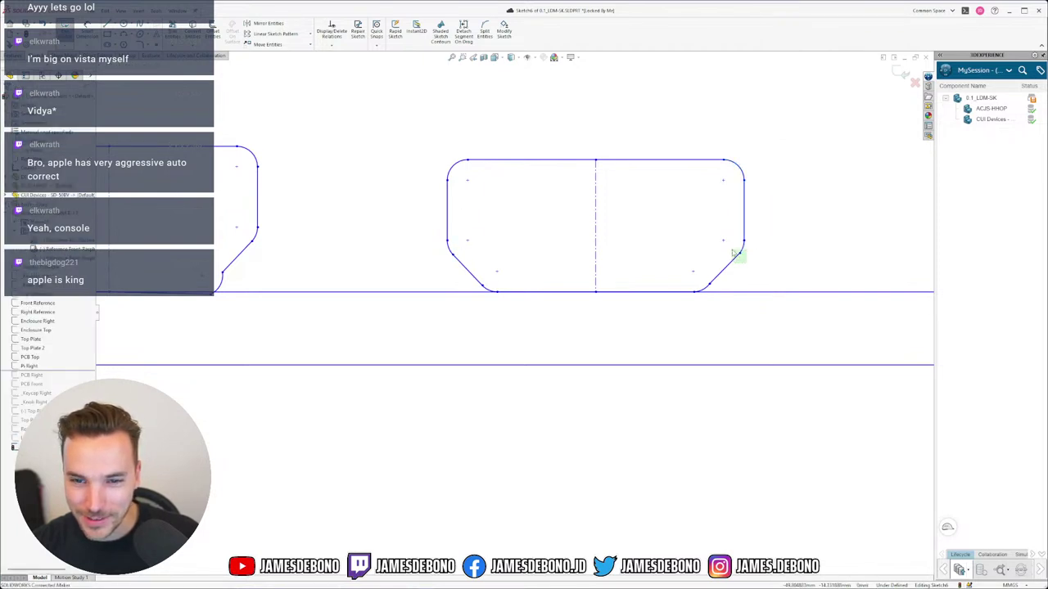
pyautogui.click(734, 254)
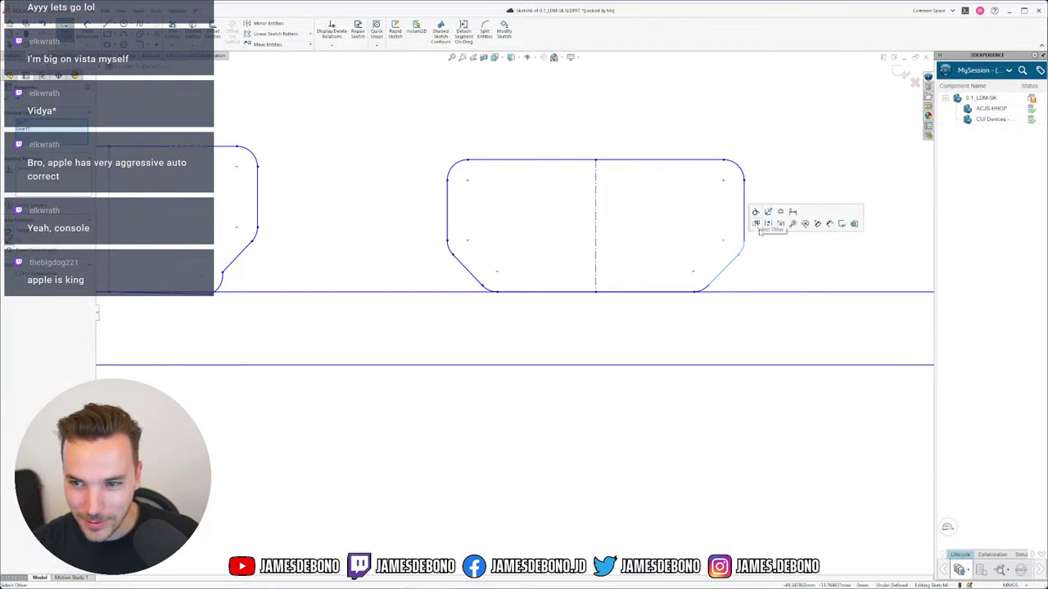
pyautogui.click(729, 285)
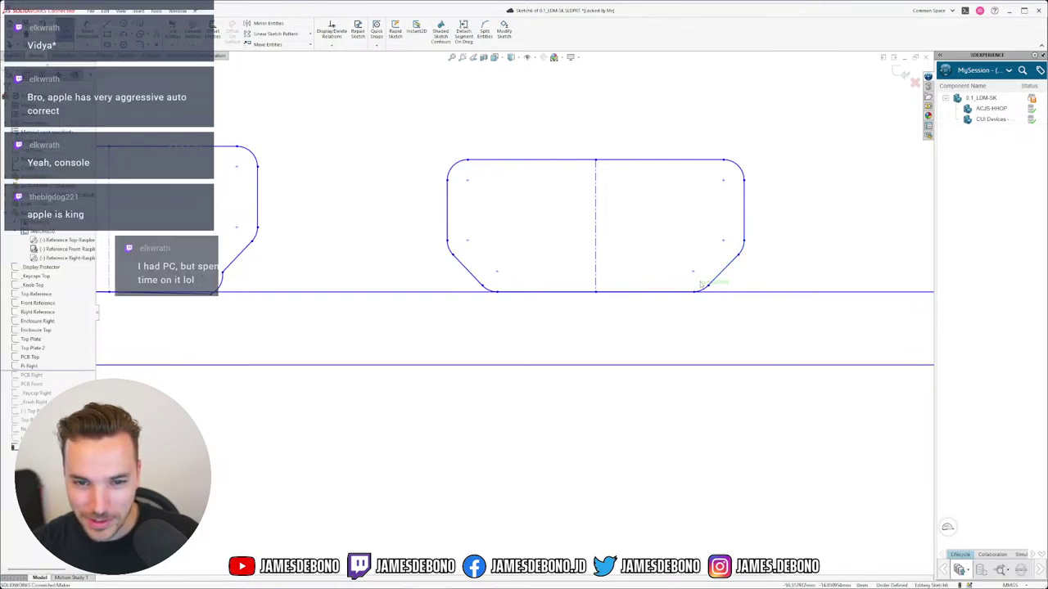
# Make the arc below the slot-side chamfer tangent to the chamfer line and to the profile's bottom edge.
pyautogui.click(699, 290)
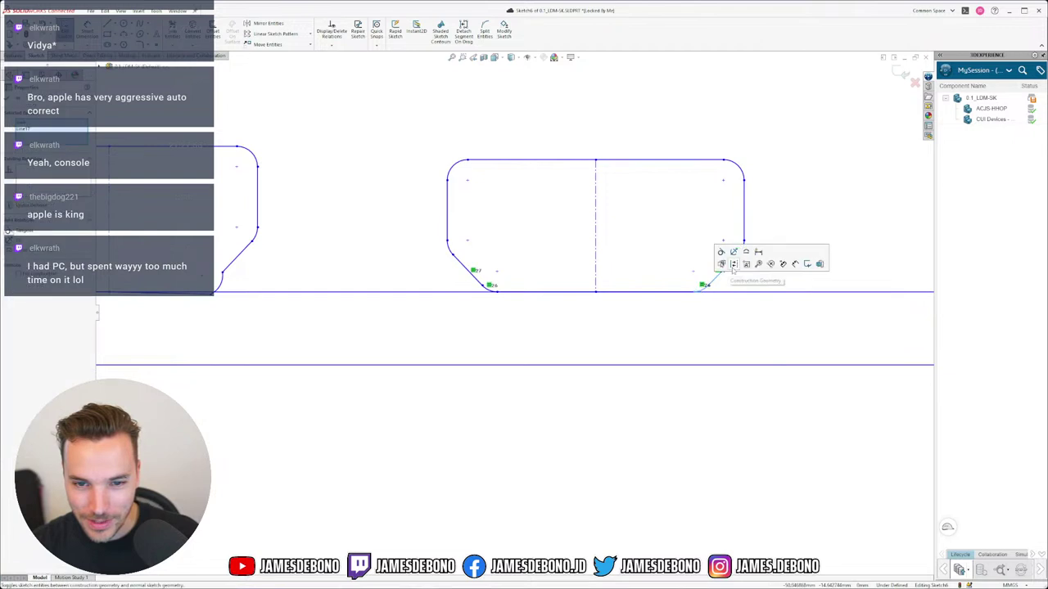
pyautogui.rightClick(690, 293)
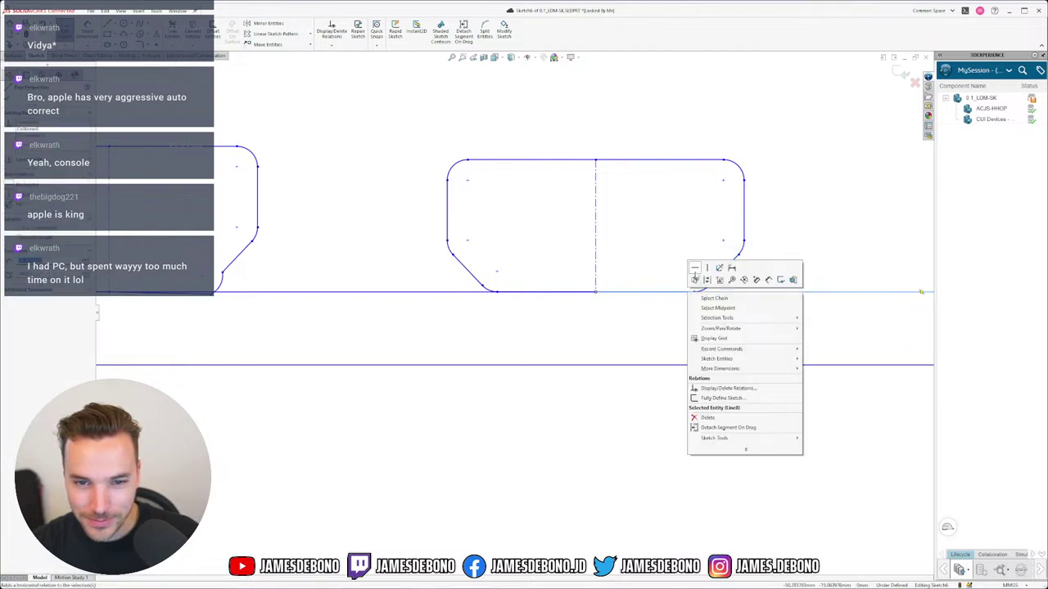
pyautogui.click(700, 295)
pyautogui.click(716, 295)
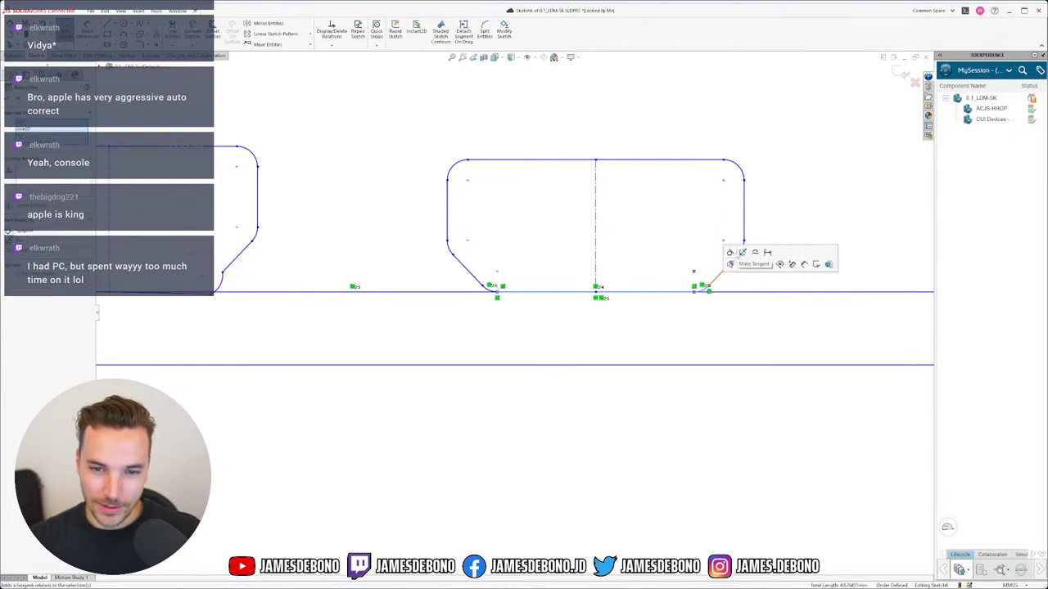
pyautogui.press('Escape')
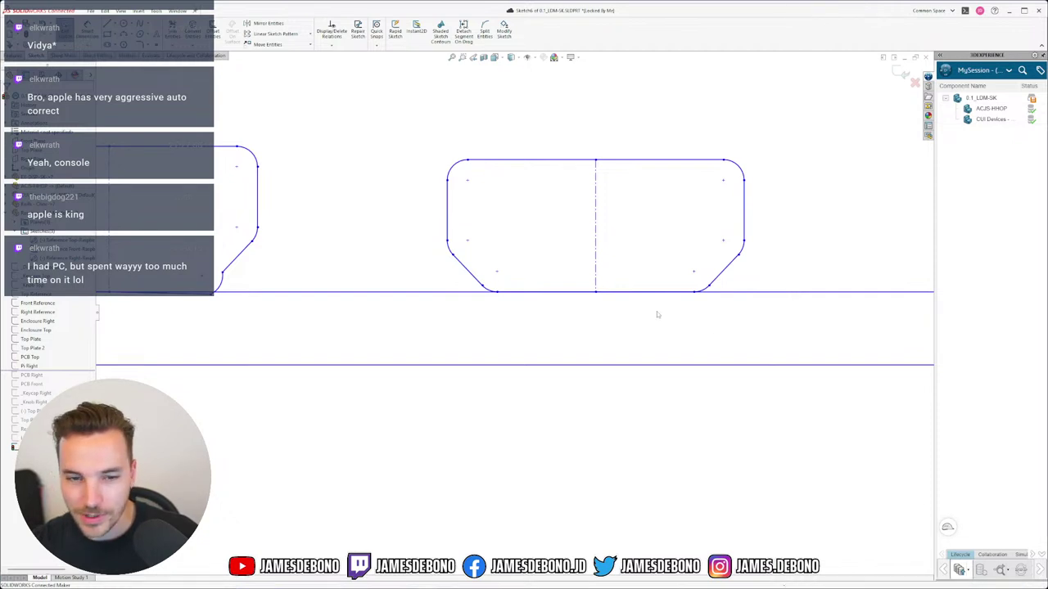
# On the chamfered profile beside the circle, reposition the lower arc's endpoint and make the bottom and top edges horizontal.
pyautogui.moveTo(595, 293)
pyautogui.mouseDown()
pyautogui.moveTo(517, 297)
pyautogui.moveTo(603, 323)
pyautogui.moveTo(608, 295)
pyautogui.moveTo(597, 289)
pyautogui.mouseUp()
pyautogui.scroll(5, 585, 317)
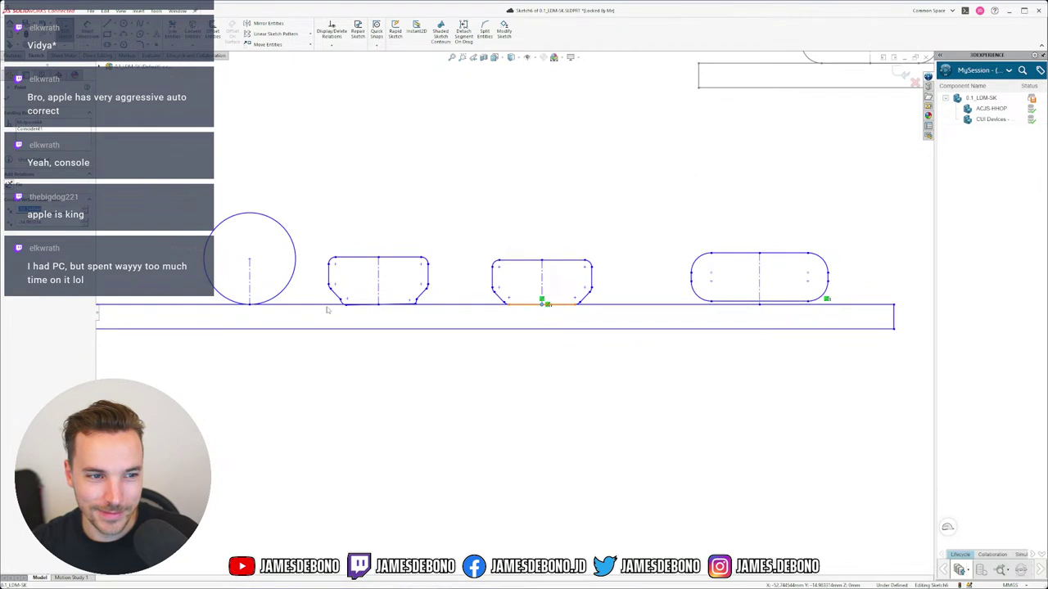
pyautogui.scroll(-2, 418, 311)
pyautogui.scroll(-4, 646, 310)
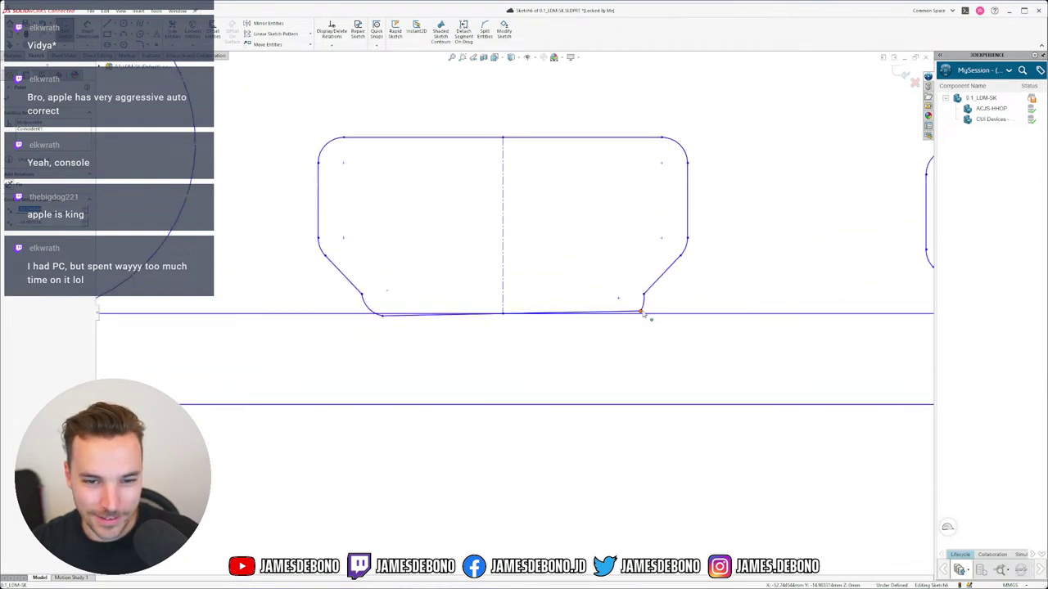
pyautogui.moveTo(642, 311); pyautogui.dragTo(620, 310)
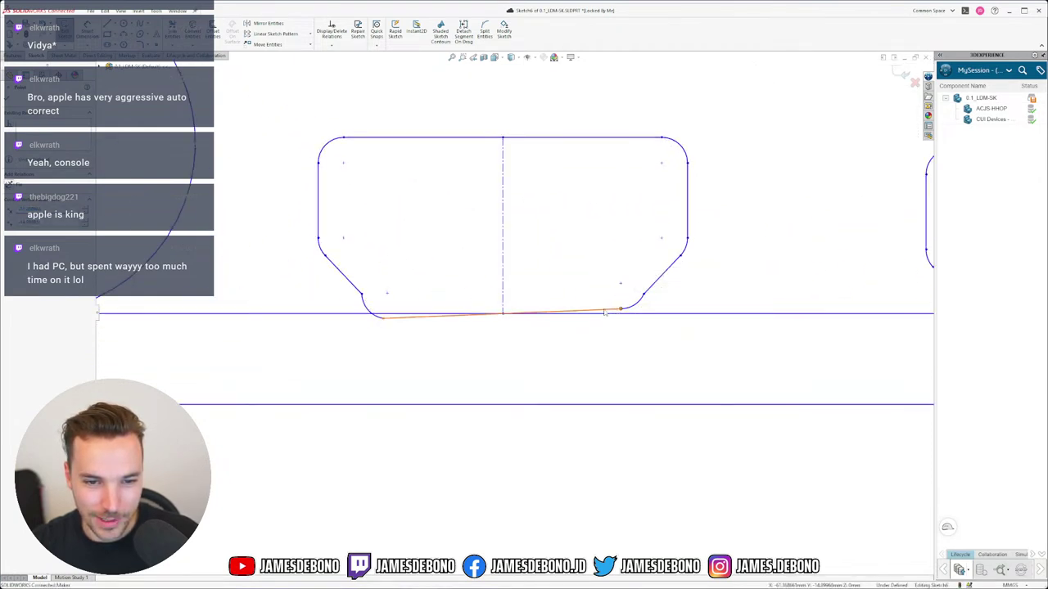
pyautogui.click(595, 311)
pyautogui.click(628, 273)
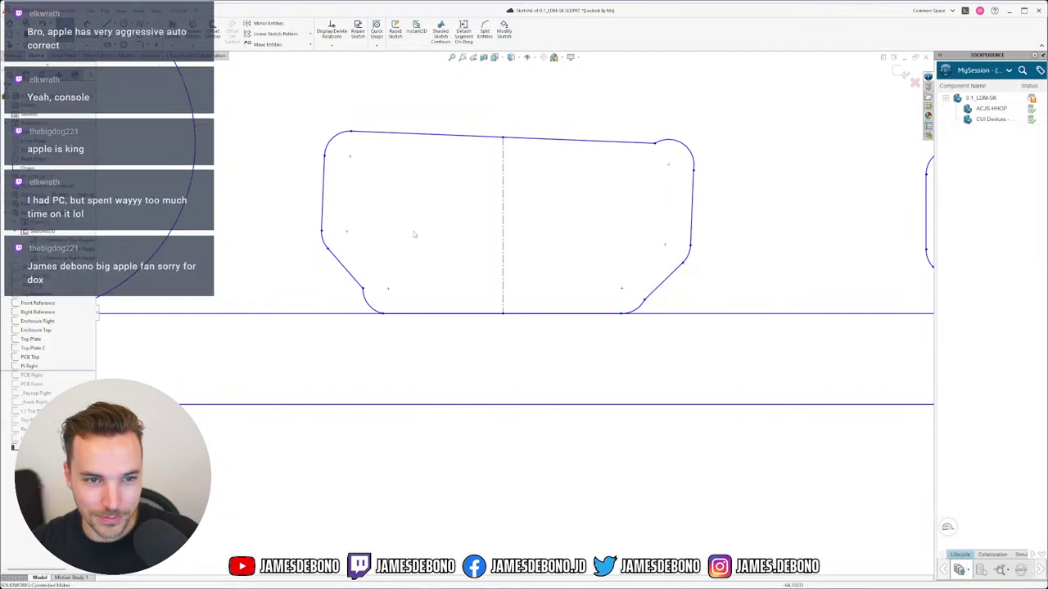
pyautogui.click(406, 134)
pyautogui.click(427, 98)
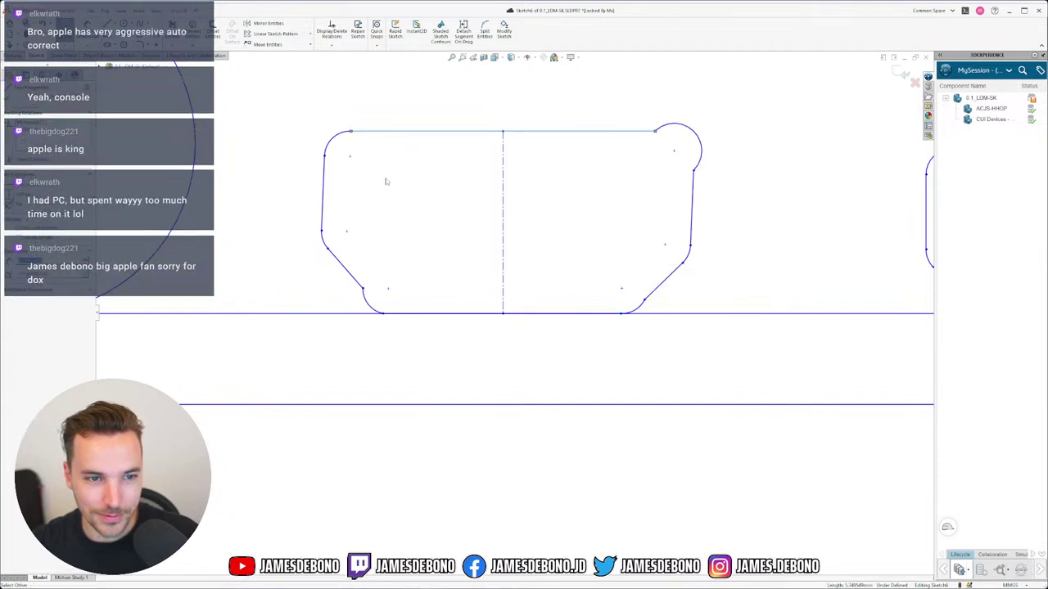
# Make this profile's top corner arc on the side away from the circle tangent to the top edge and side line.
pyautogui.moveTo(665, 142); pyautogui.dragTo(641, 123)
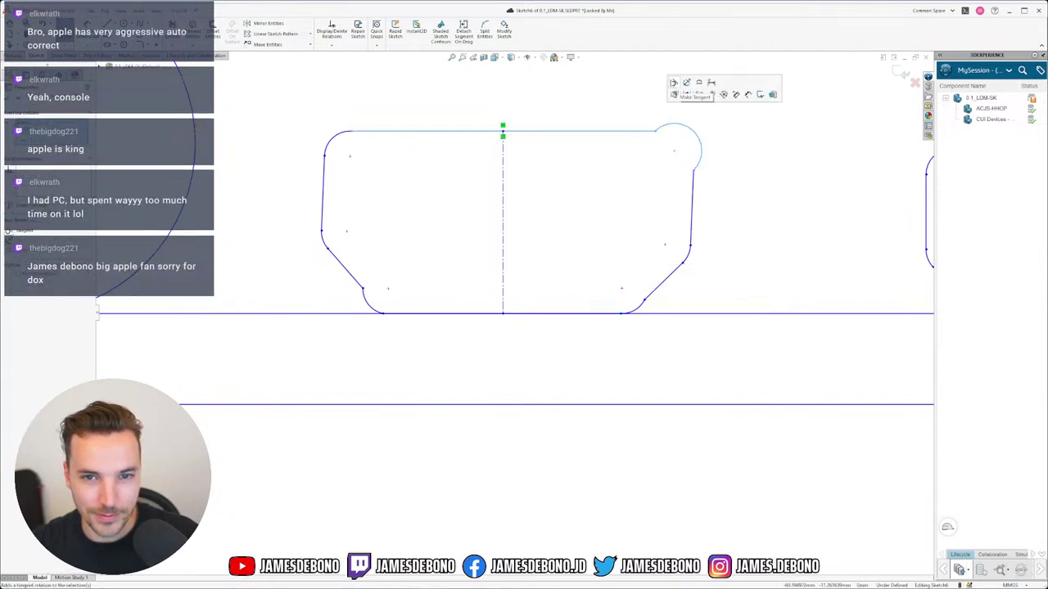
pyautogui.click(696, 96)
pyautogui.moveTo(722, 183); pyautogui.dragTo(674, 157)
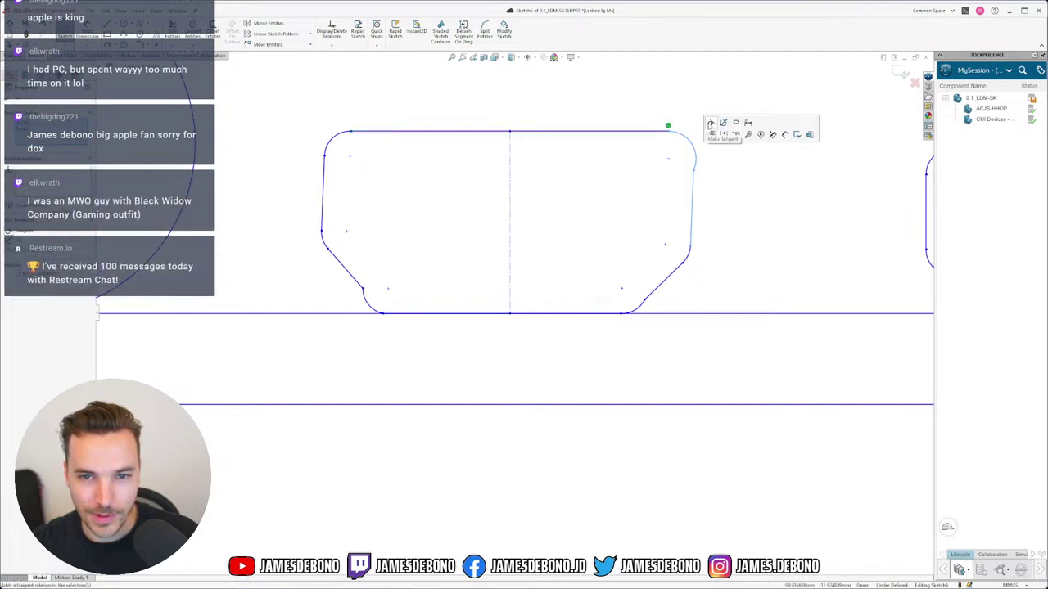
pyautogui.click(710, 126)
# Make the side line away from the circle vertical, and the arc beneath it tangent to that line and the chamfer line.
pyautogui.moveTo(728, 220); pyautogui.dragTo(693, 242)
pyautogui.click(689, 239)
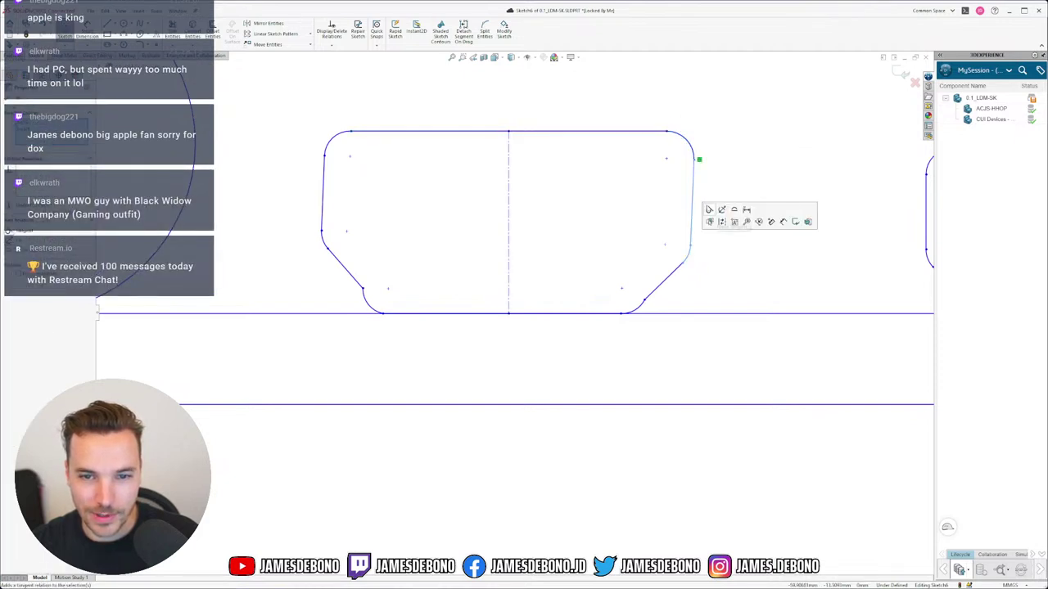
pyautogui.click(746, 147)
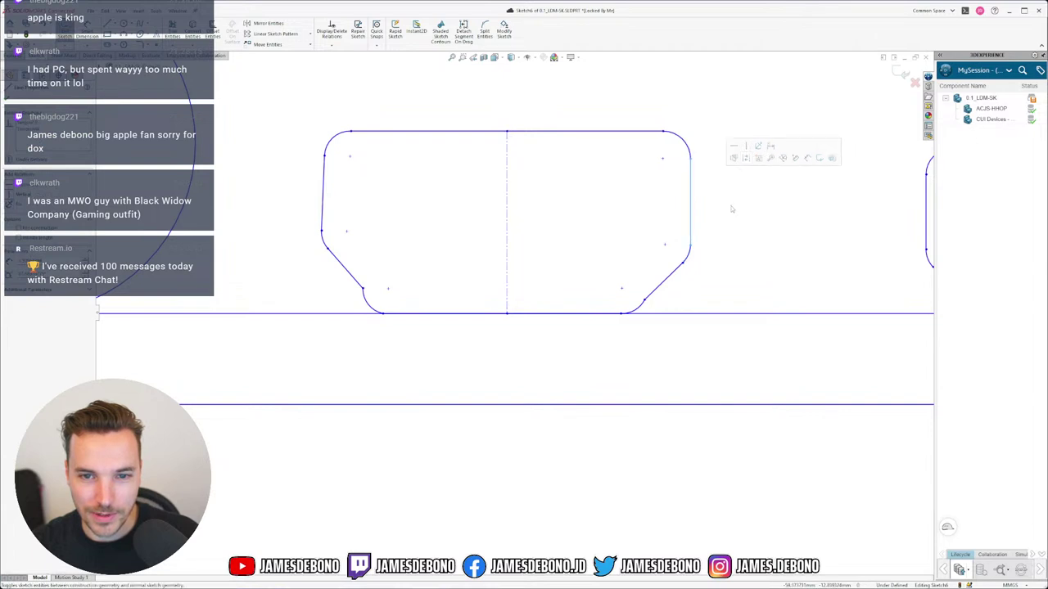
pyautogui.moveTo(710, 238); pyautogui.dragTo(682, 254)
pyautogui.click(687, 250)
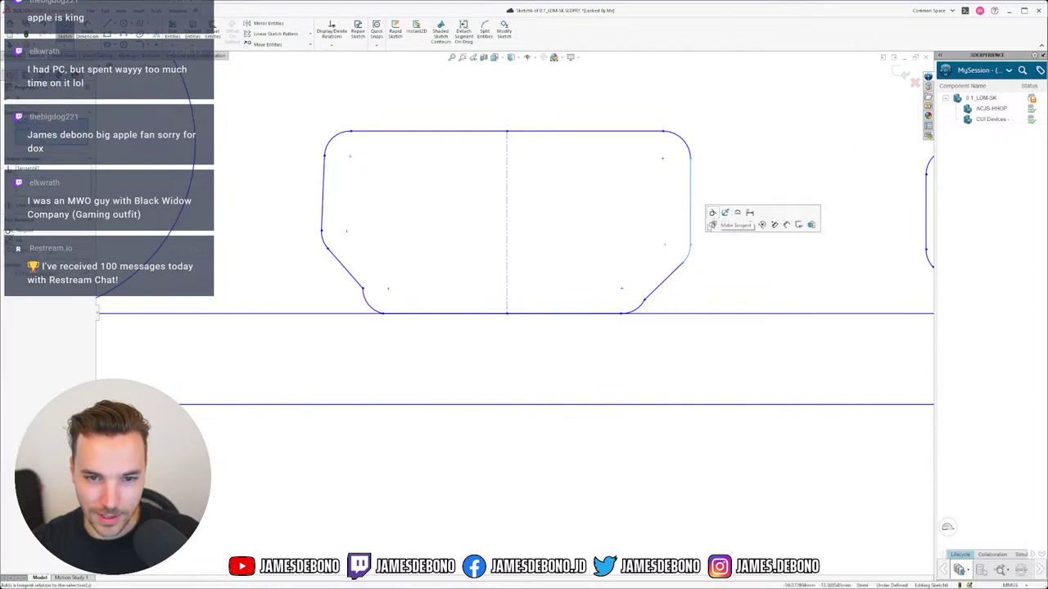
pyautogui.click(678, 263)
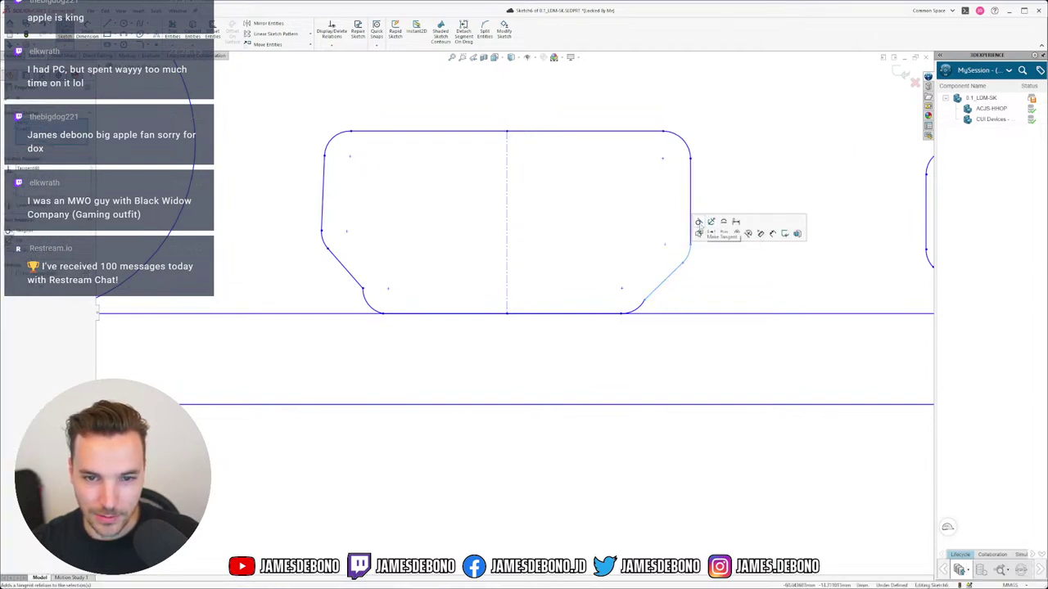
# Make the lower arc on the side away from the circle tangent to the chamfer line and to the bottom edge.
pyautogui.click(633, 306)
pyautogui.rightClick(611, 314)
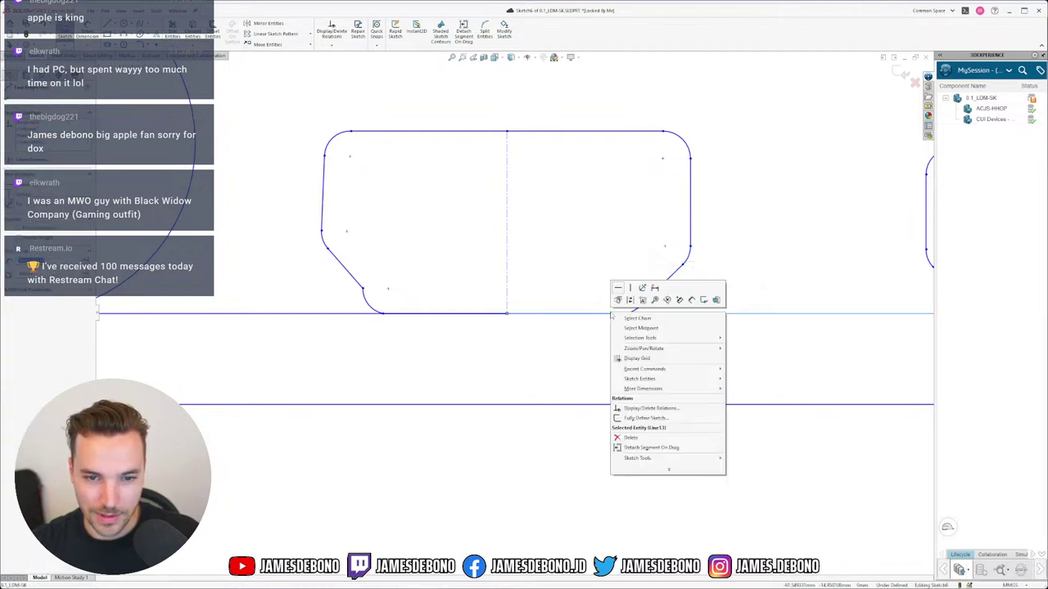
pyautogui.click(640, 327)
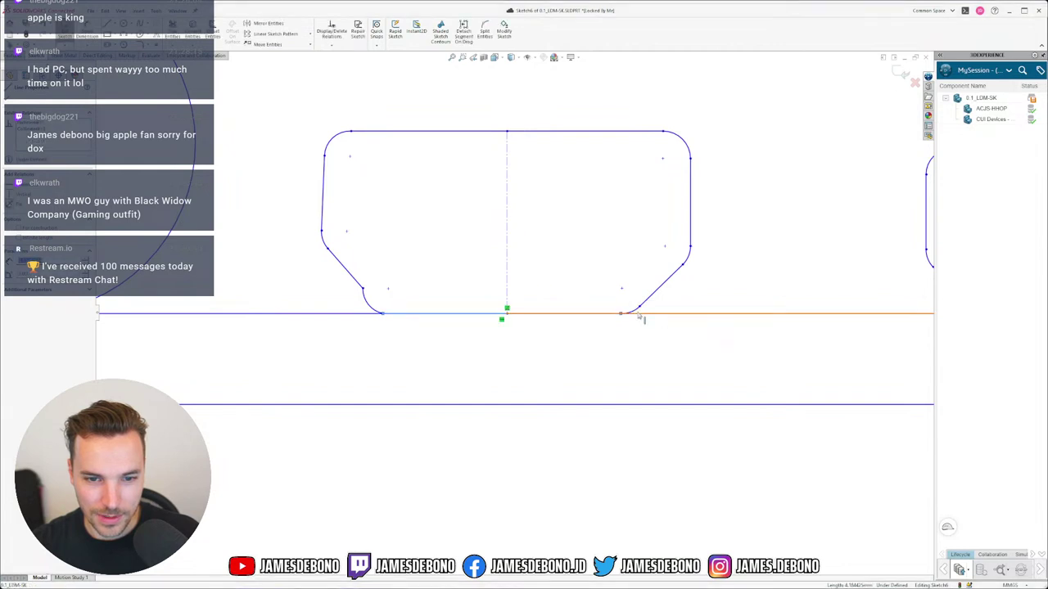
pyautogui.keyDown('ctrl'); pyautogui.click(638, 311); pyautogui.keyUp('ctrl')
pyautogui.click(662, 275)
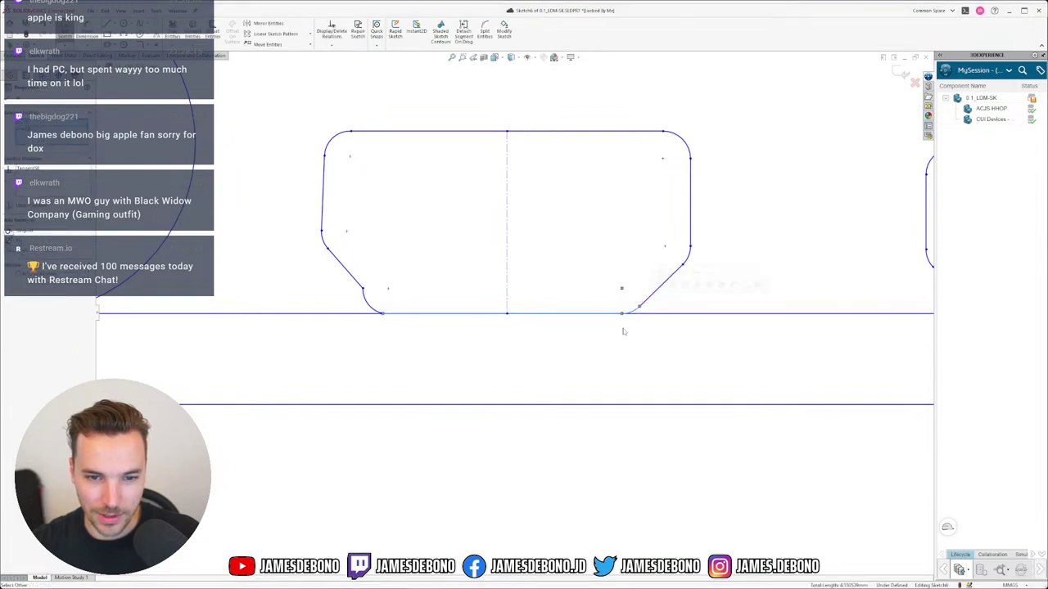
# Make the lower arc on the circle side tangent to the profile's bottom edge and to the chamfer line.
pyautogui.click(572, 331)
pyautogui.rightClick(407, 314)
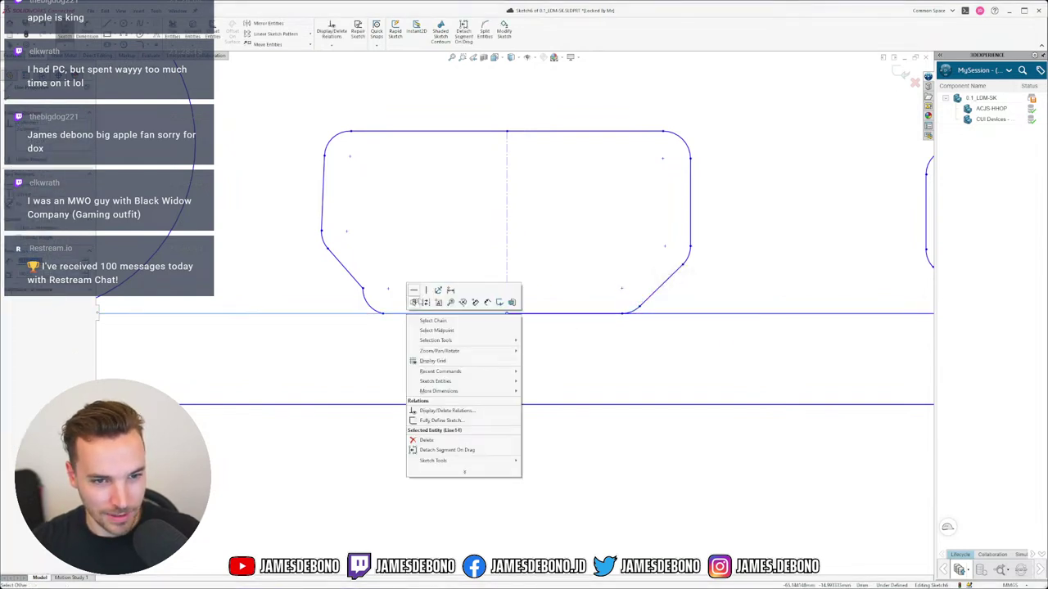
pyautogui.click(416, 303)
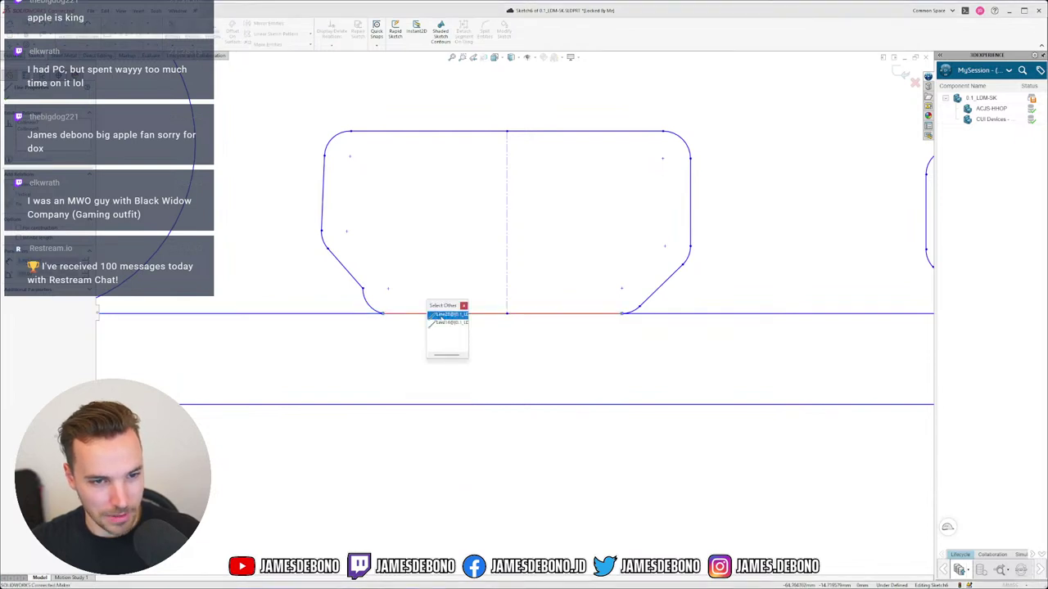
pyautogui.click(436, 315)
pyautogui.keyDown('ctrl'); pyautogui.click(376, 312); pyautogui.keyUp('ctrl')
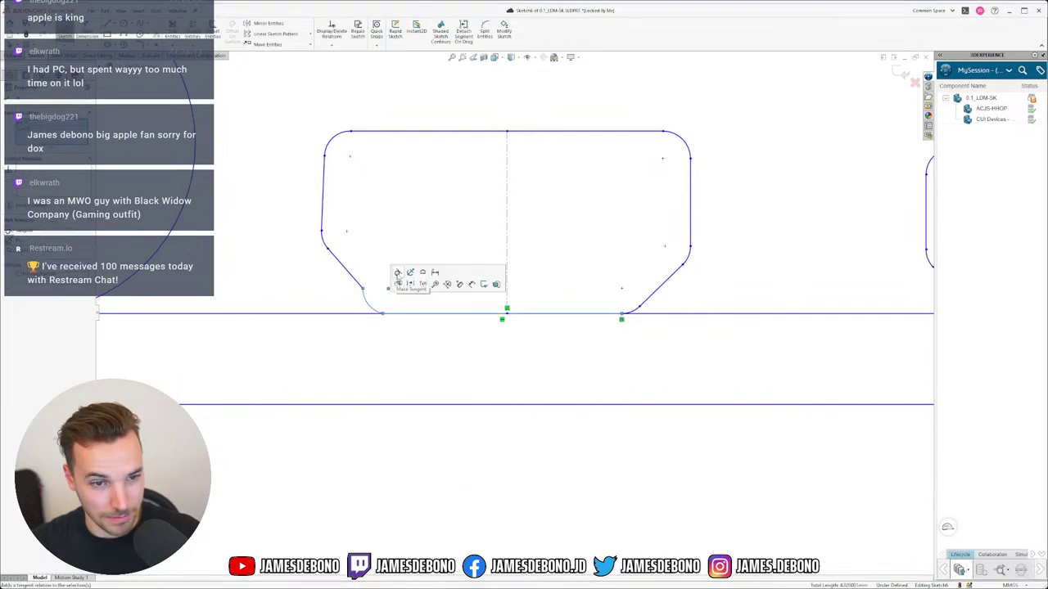
pyautogui.click(398, 283)
pyautogui.click(410, 336)
pyautogui.moveTo(379, 275); pyautogui.dragTo(357, 301)
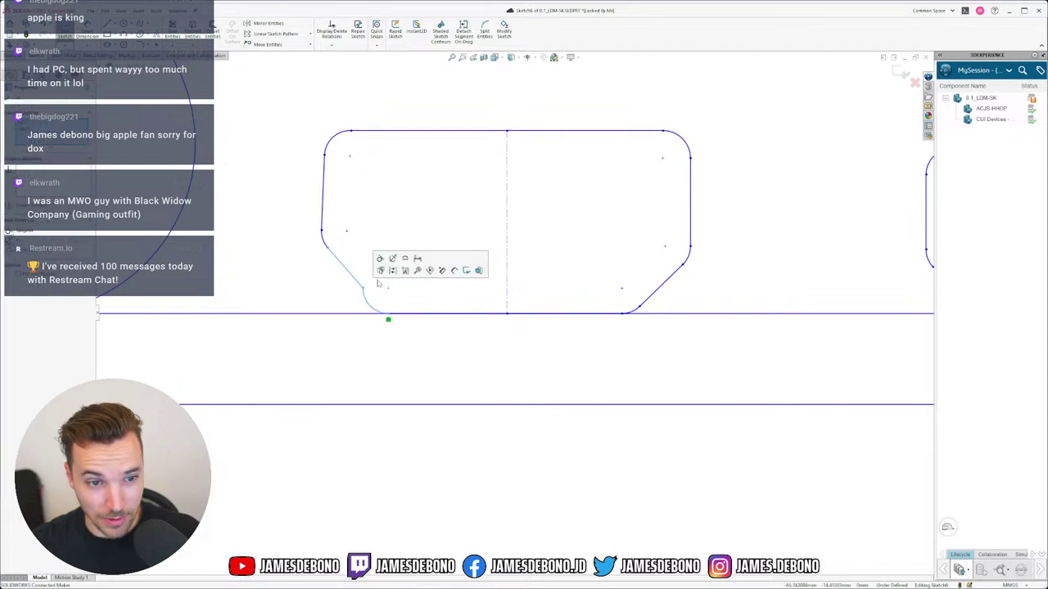
pyautogui.click(381, 271)
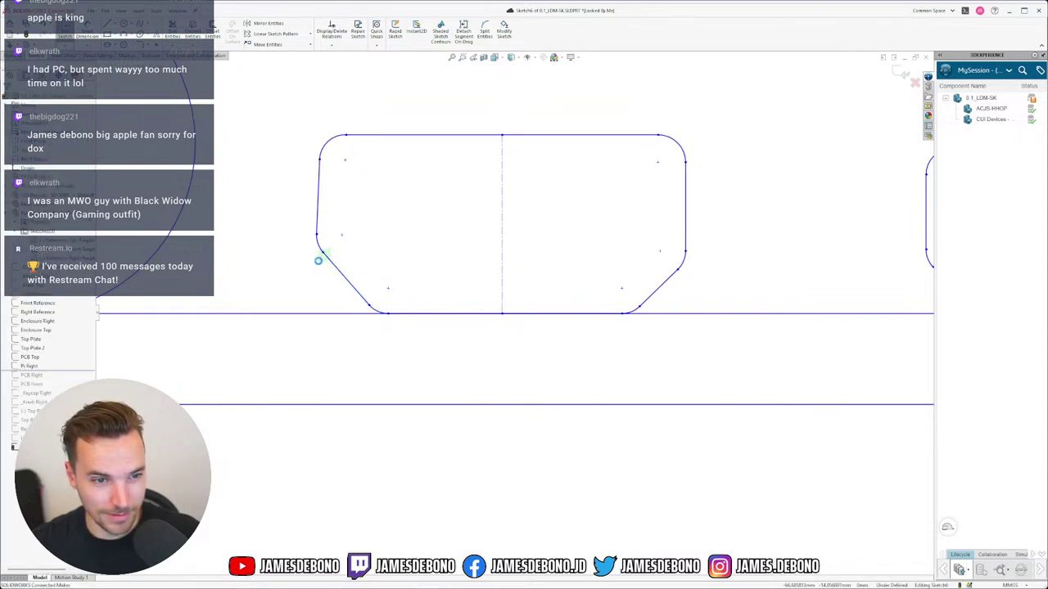
# Make the arc above the circle-side chamfer tangent to the chamfer and side lines, and make that side line vertical.
pyautogui.moveTo(330, 250); pyautogui.dragTo(309, 242)
pyautogui.click(356, 224)
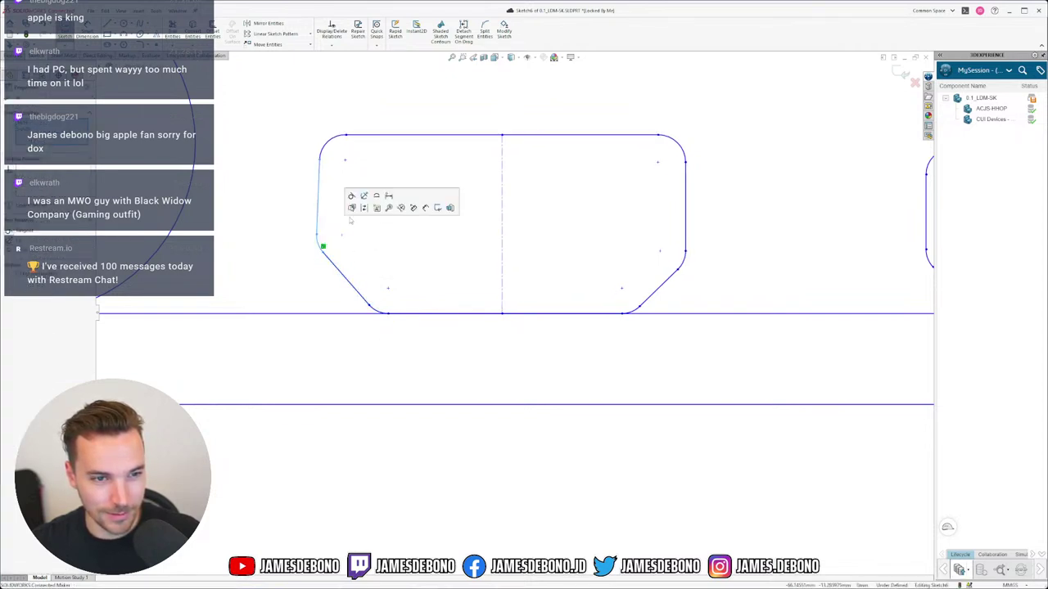
pyautogui.click(352, 197)
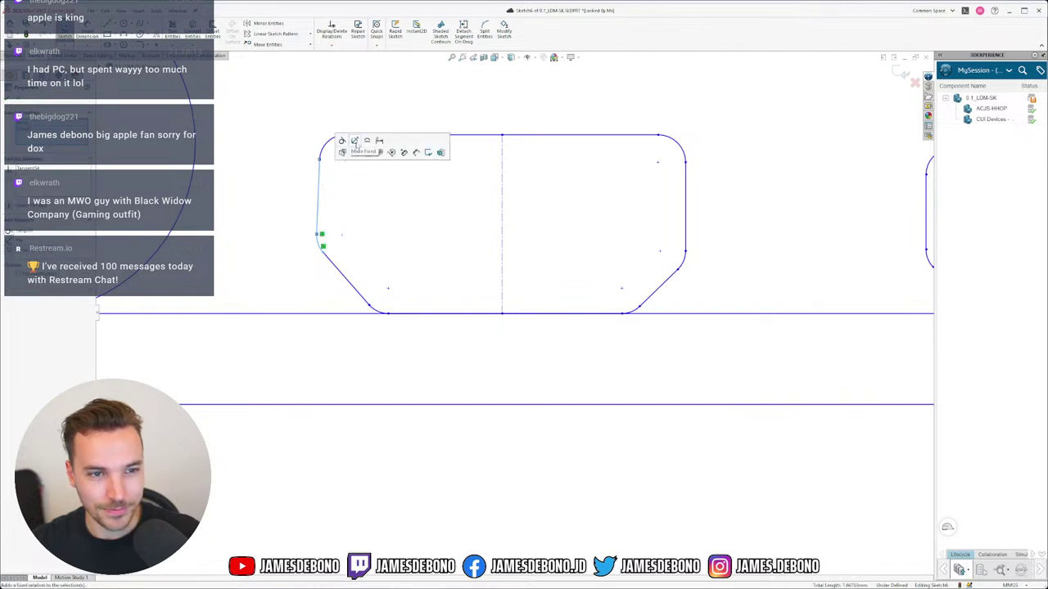
pyautogui.click(355, 143)
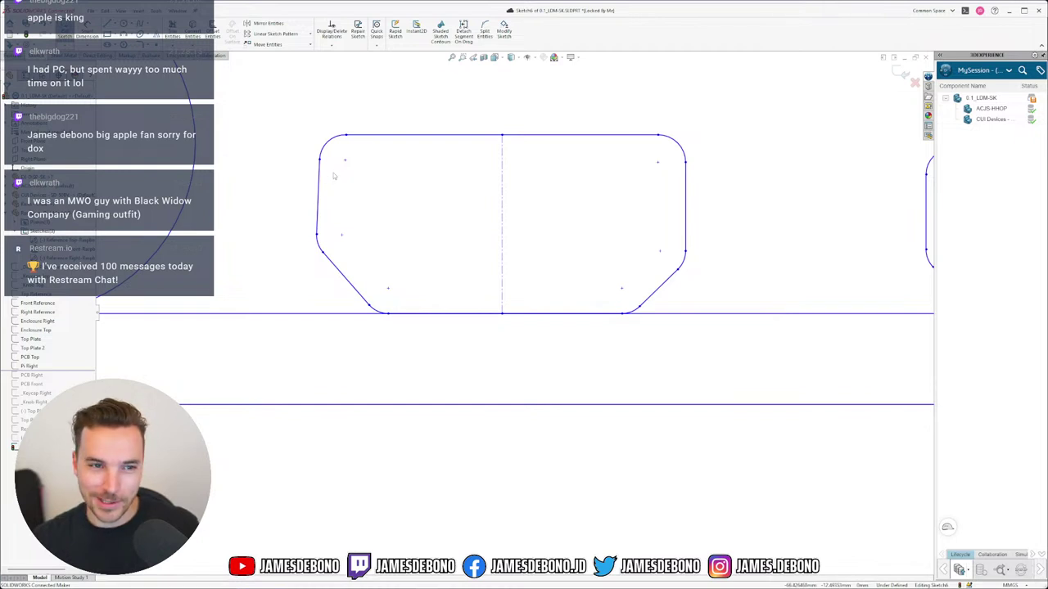
pyautogui.click(320, 180)
pyautogui.click(356, 138)
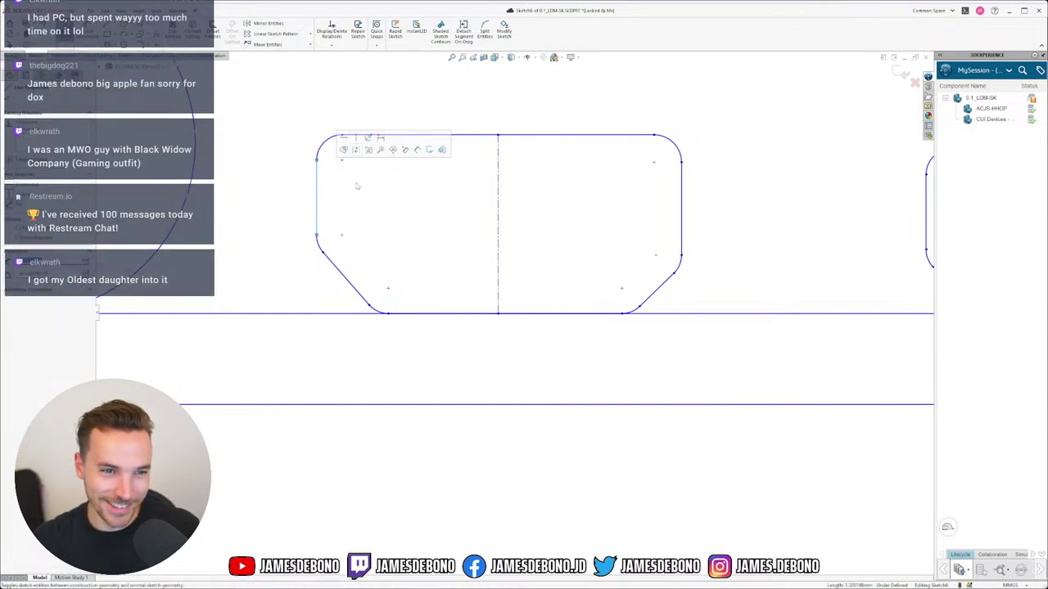
# Make the circle-side top corner arc tangent to the vertical side line and to the top edge.
pyautogui.click(317, 160)
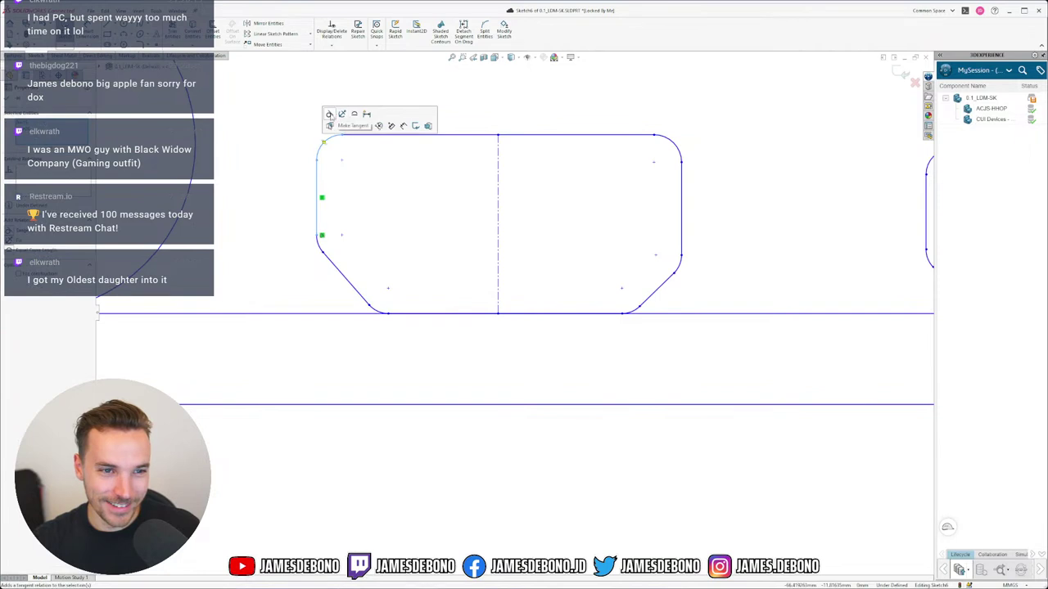
pyautogui.click(341, 135)
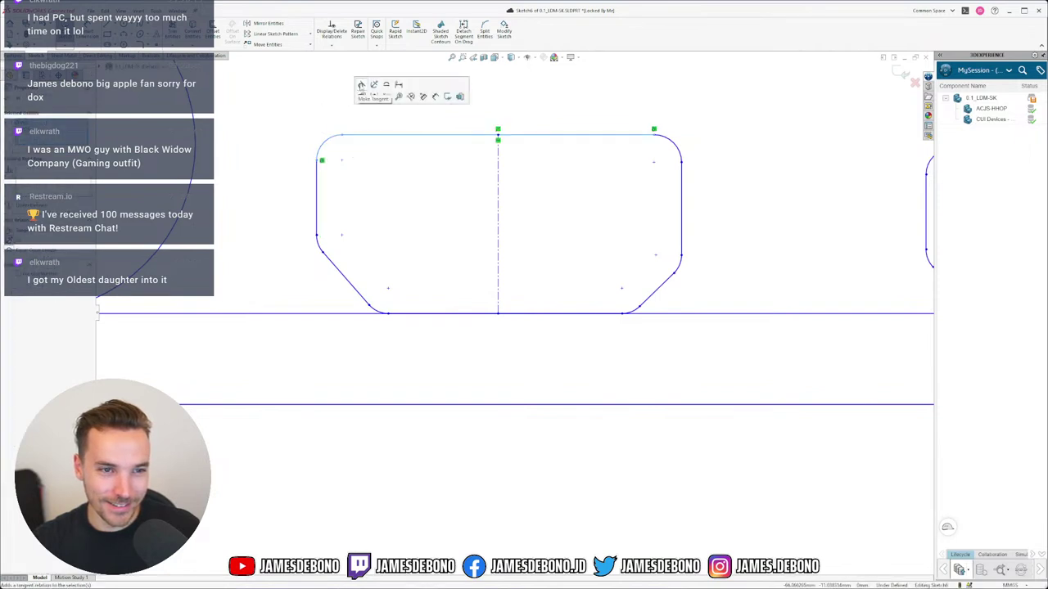
pyautogui.click(407, 189)
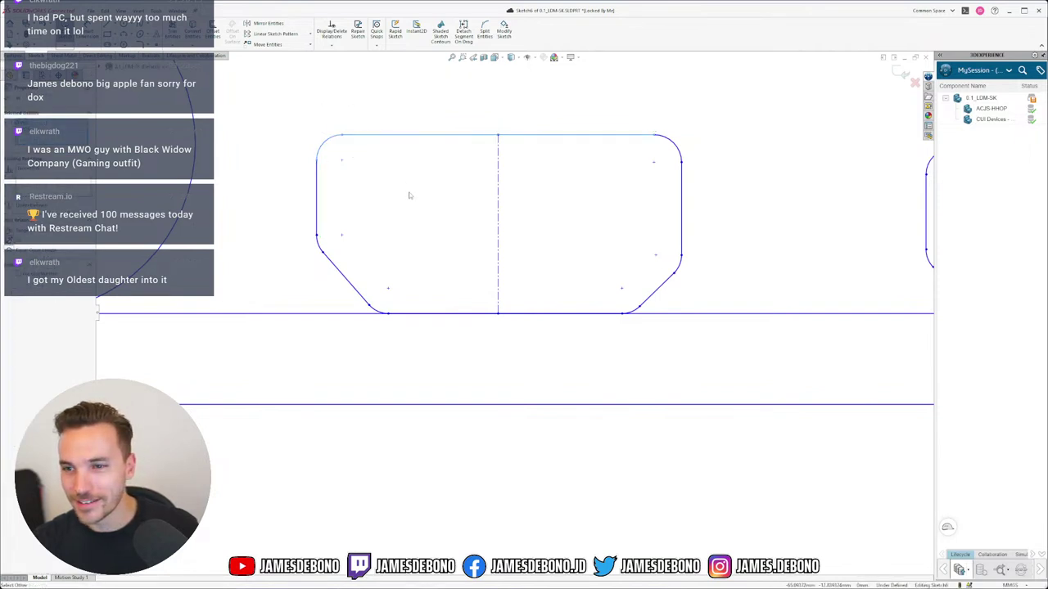
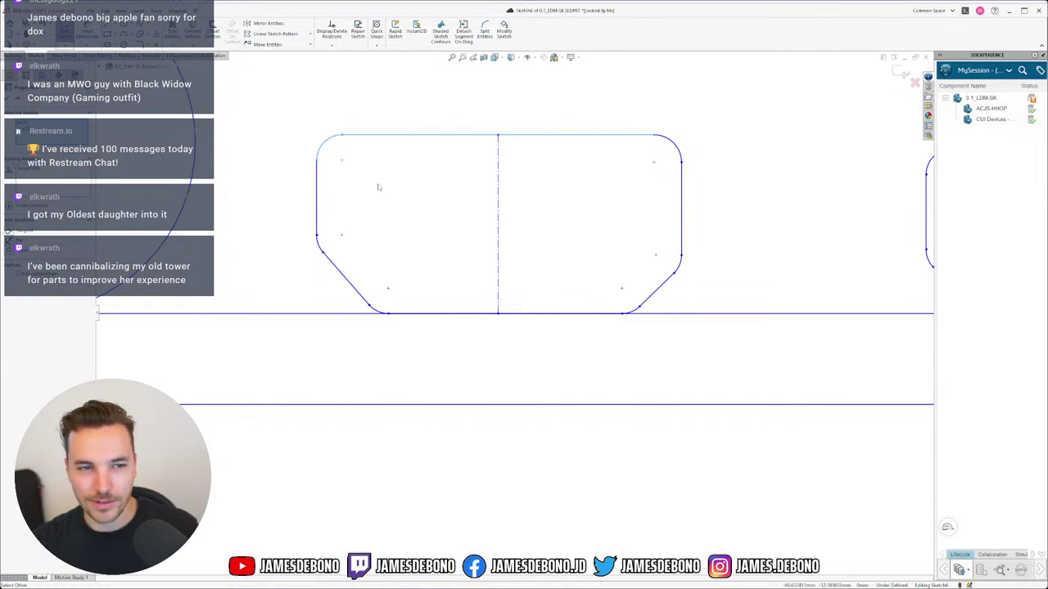
# Make the centerline and the top edge of the chamfered profile beside the circle equal to those of the neighbouring chamfered profile.
pyautogui.press('Escape')
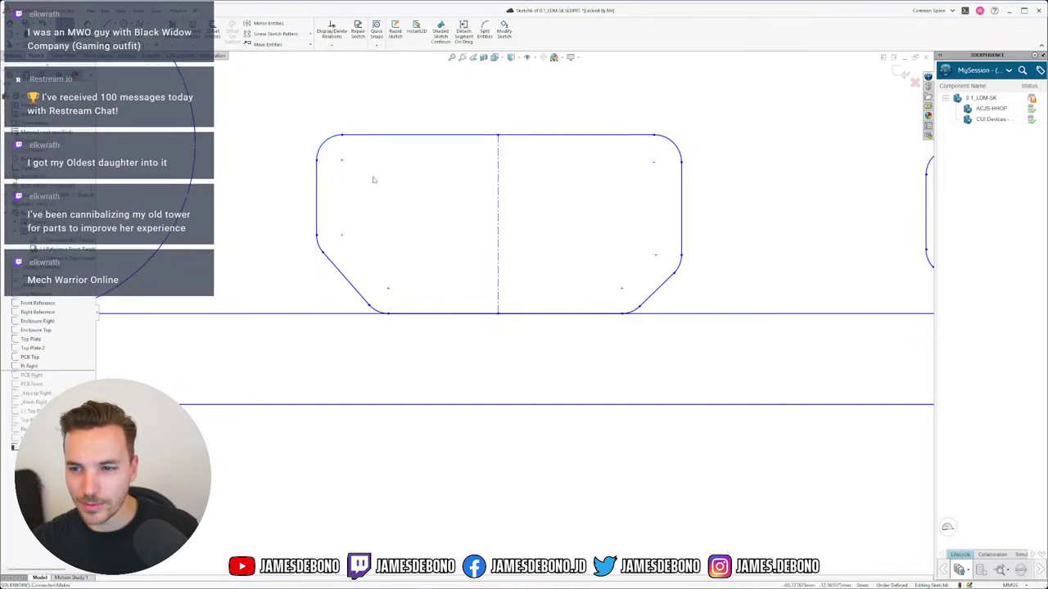
pyautogui.scroll(4, 440, 180)
pyautogui.scroll(-2, 552, 237)
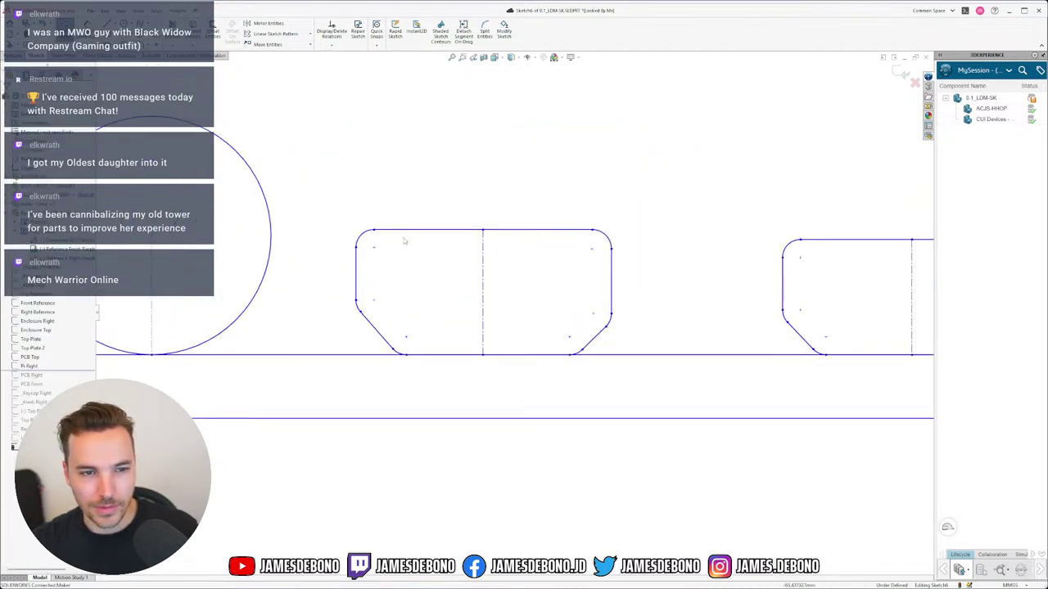
pyautogui.moveTo(374, 230)
pyautogui.mouseDown()
pyautogui.moveTo(404, 233)
pyautogui.moveTo(375, 231)
pyautogui.mouseUp()
pyautogui.click(485, 262)
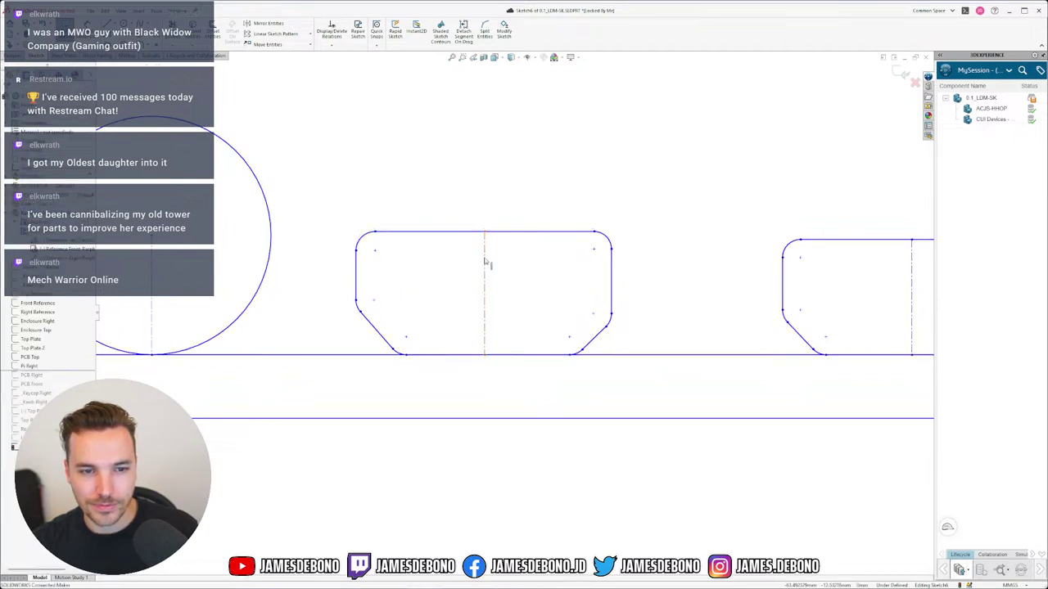
pyautogui.keyDown('ctrl'); pyautogui.click(911, 260); pyautogui.keyUp('ctrl')
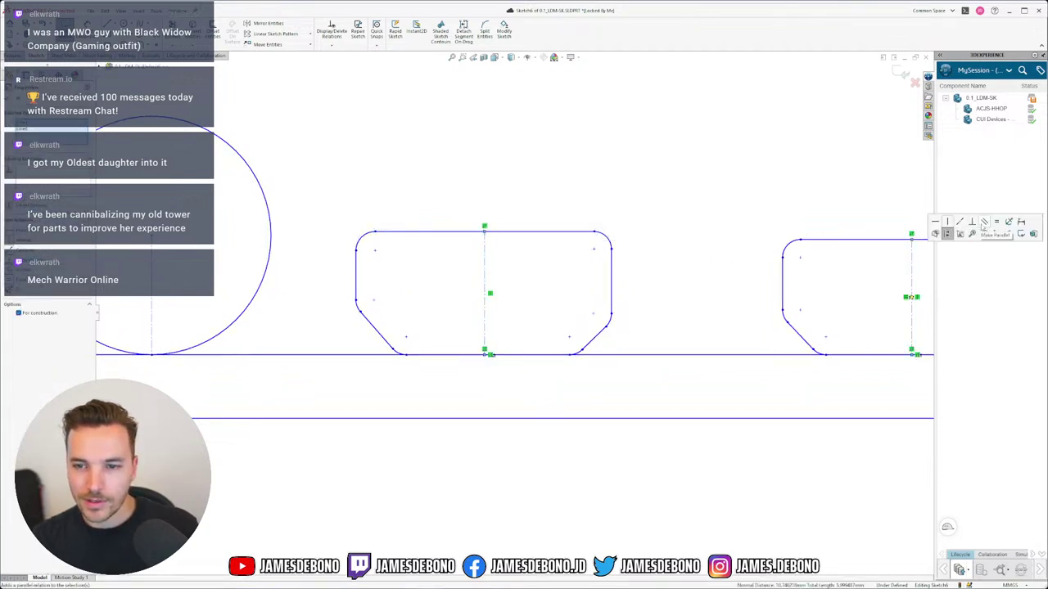
pyautogui.click(997, 223)
pyautogui.click(516, 241)
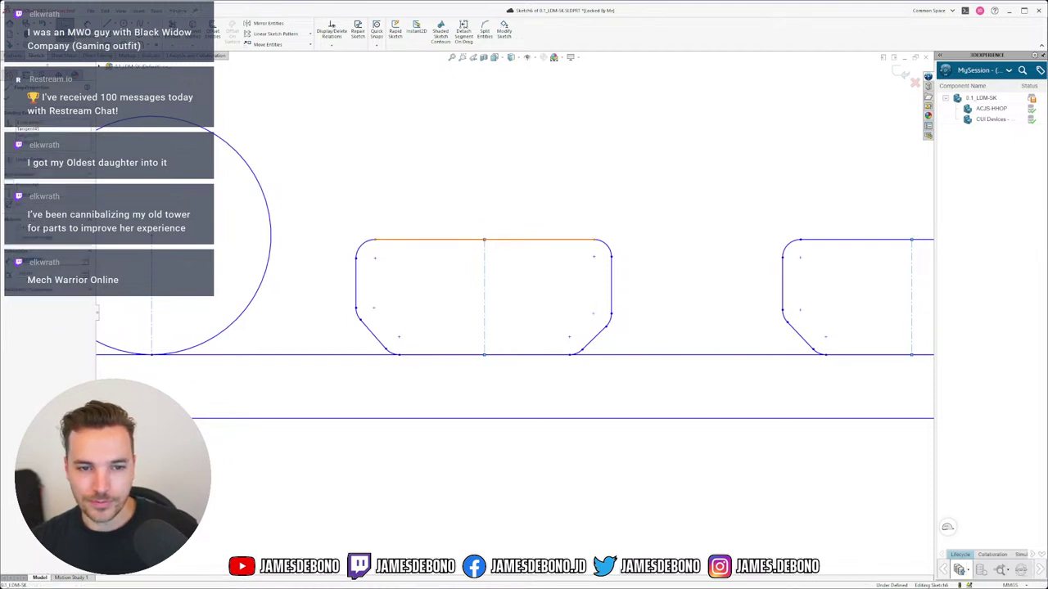
pyautogui.keyDown('ctrl'); pyautogui.click(900, 240); pyautogui.keyUp('ctrl')
pyautogui.click(917, 207)
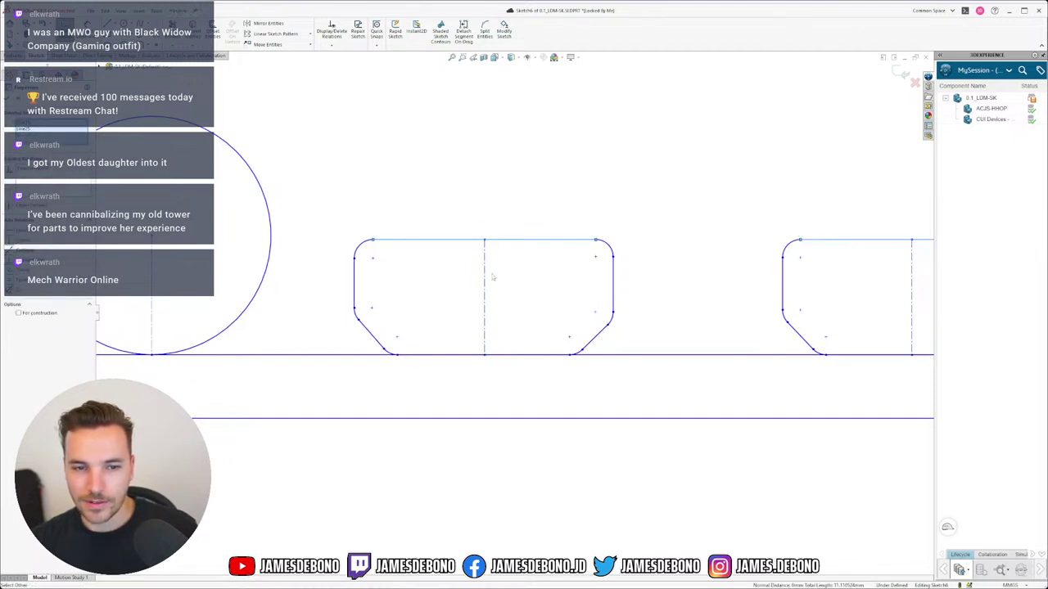
# Make the circle-side top corner arc and vertical side line equal to the matching arc and line of the neighbouring chamfered profile.
pyautogui.click(365, 242)
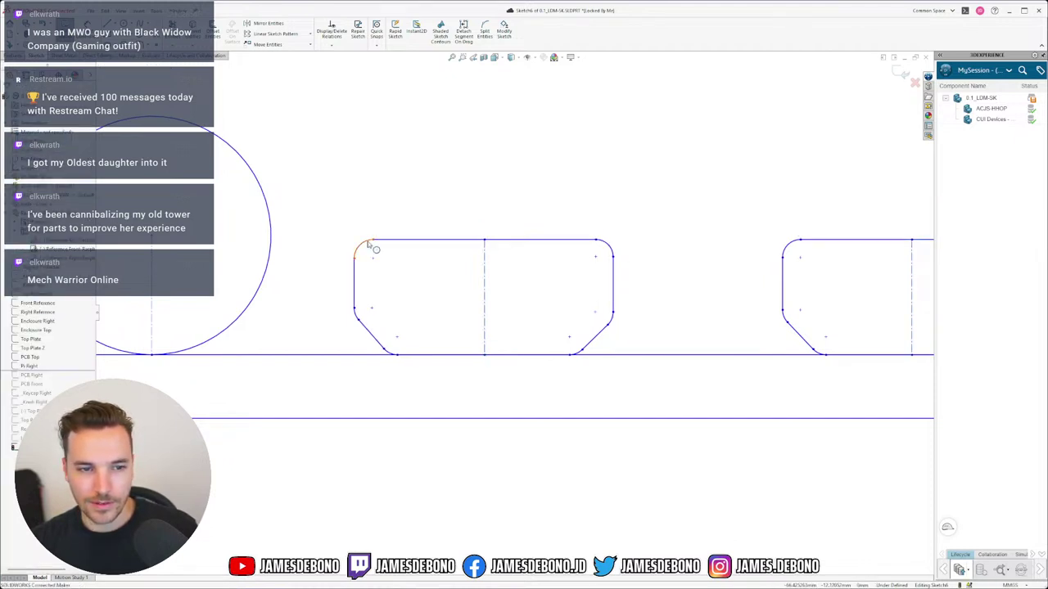
pyautogui.keyDown('ctrl'); pyautogui.click(800, 243); pyautogui.keyUp('ctrl')
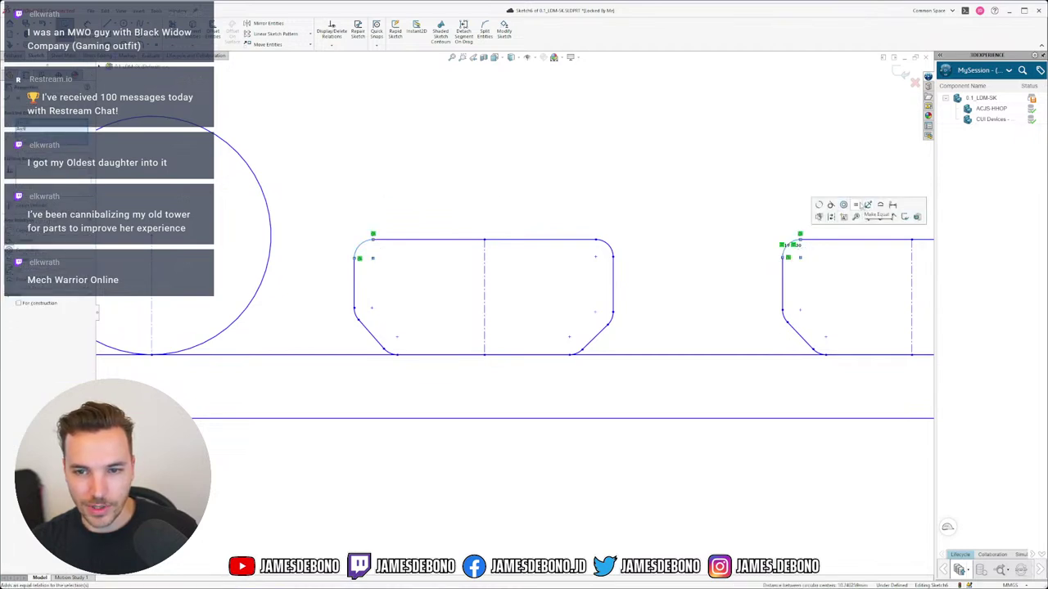
pyautogui.click(866, 206)
pyautogui.click(355, 280)
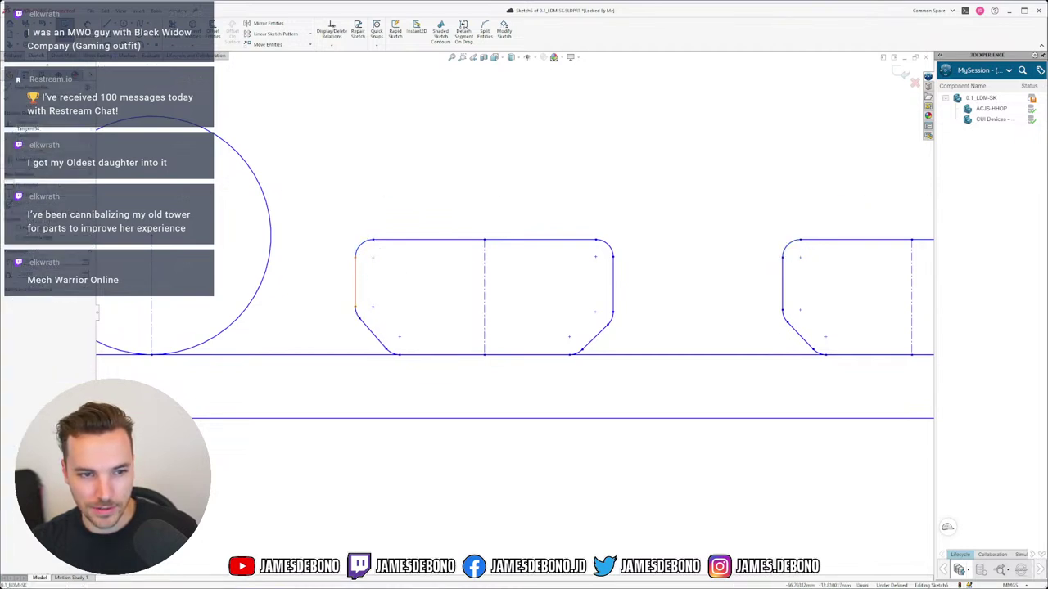
pyautogui.keyDown('ctrl'); pyautogui.click(783, 278); pyautogui.keyUp('ctrl')
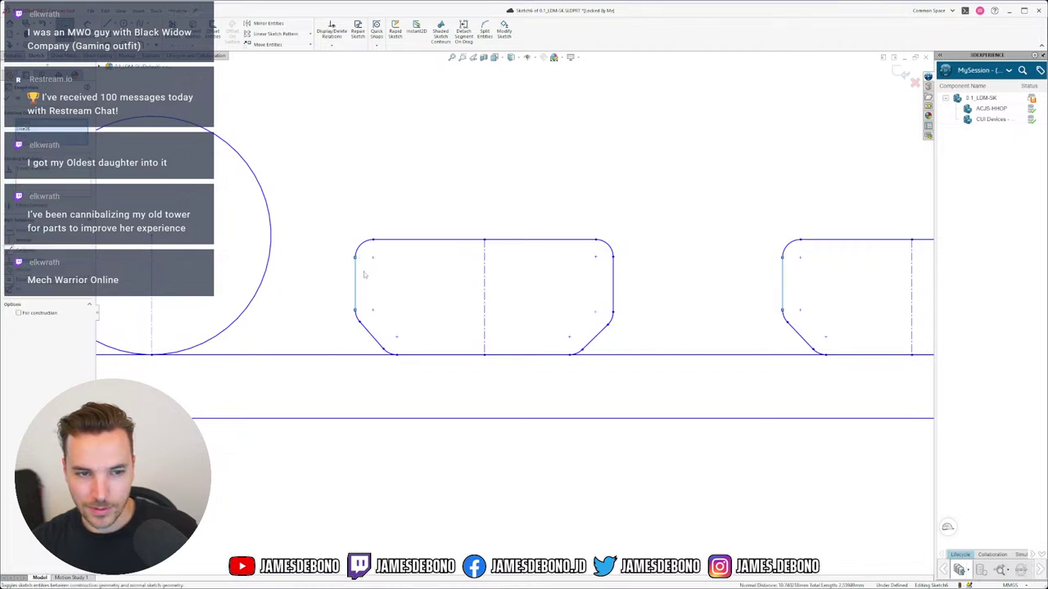
# Make the arc above the circle-side chamfer and the chamfer line equal to their counterparts on the neighbouring chamfered profile.
pyautogui.click(360, 321)
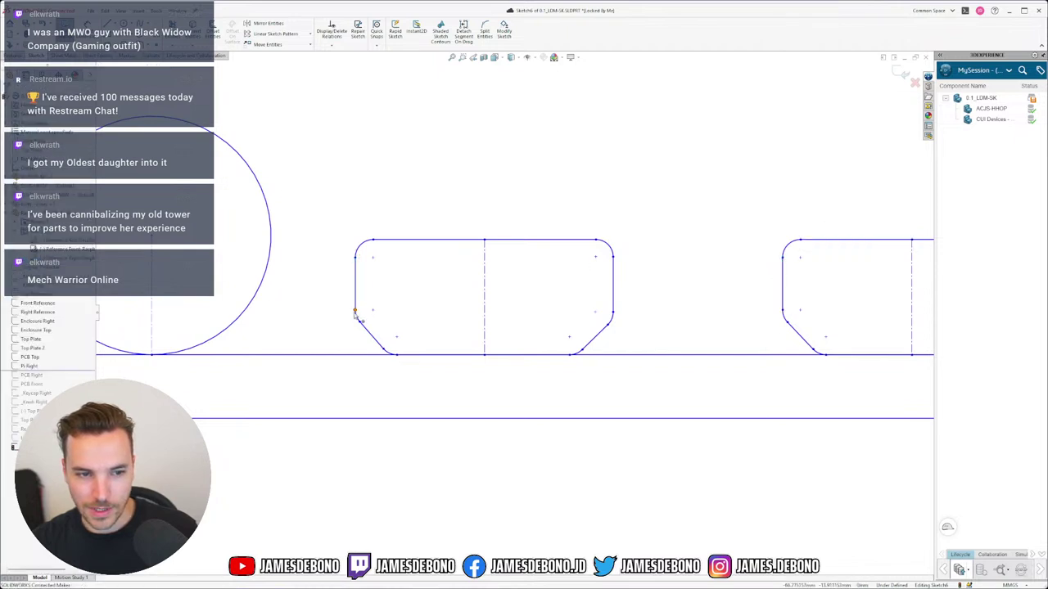
pyautogui.keyDown('ctrl'); pyautogui.click(790, 322); pyautogui.keyUp('ctrl')
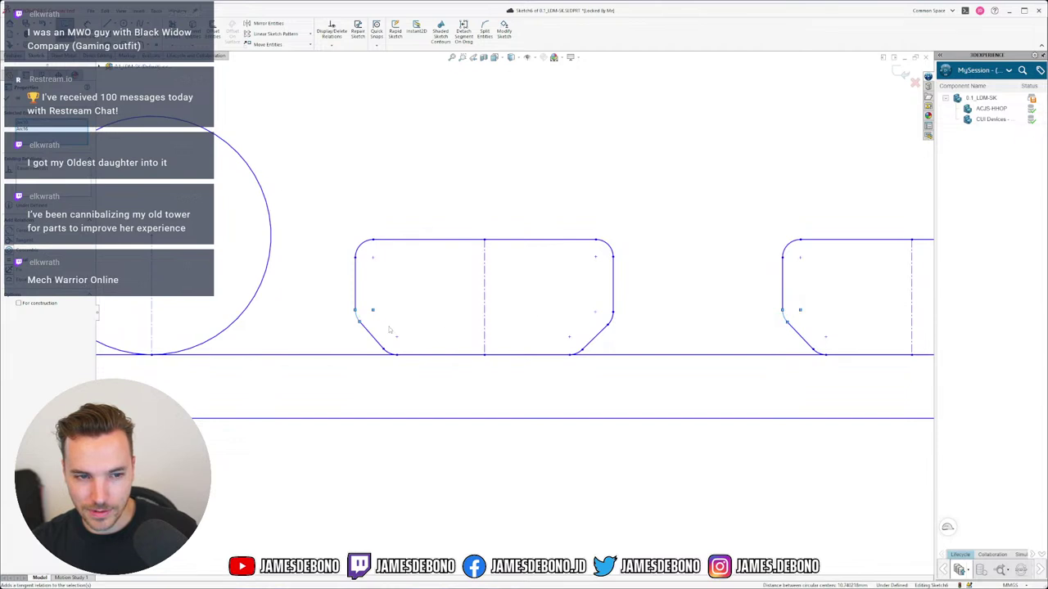
pyautogui.click(363, 330)
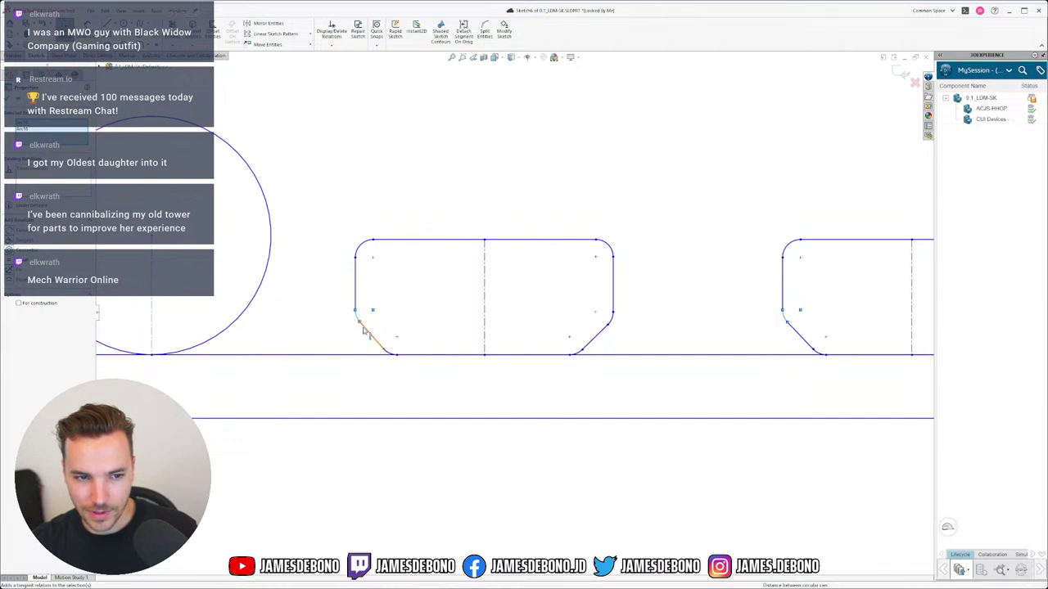
pyautogui.keyDown('ctrl'); pyautogui.click(796, 331); pyautogui.keyUp('ctrl')
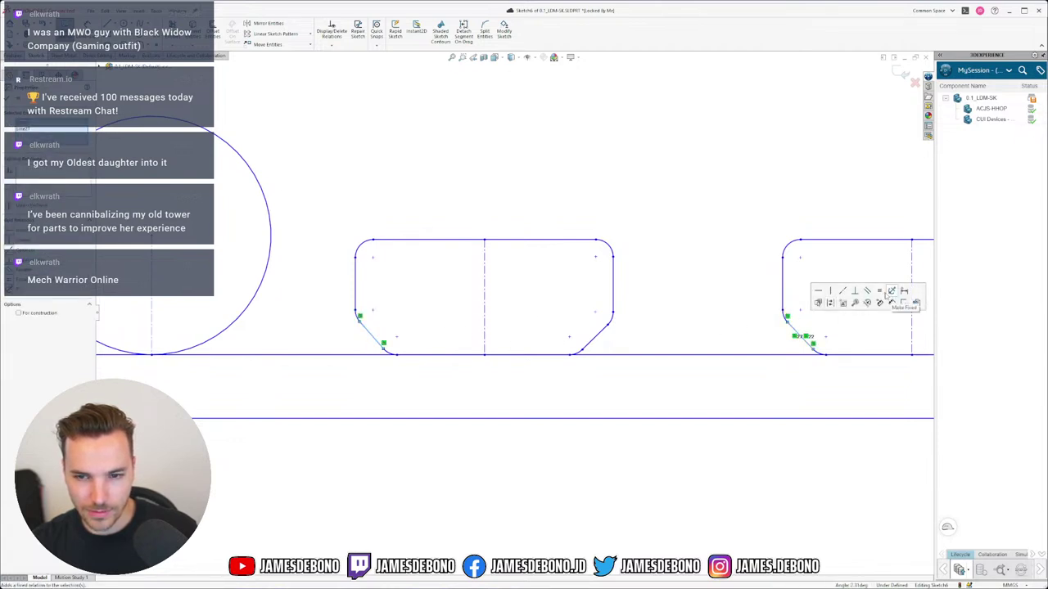
pyautogui.click(880, 292)
# Make the lower arc below the circle-side chamfer equal to the matching lower arc of the neighbouring chamfered profile.
pyautogui.click(391, 357)
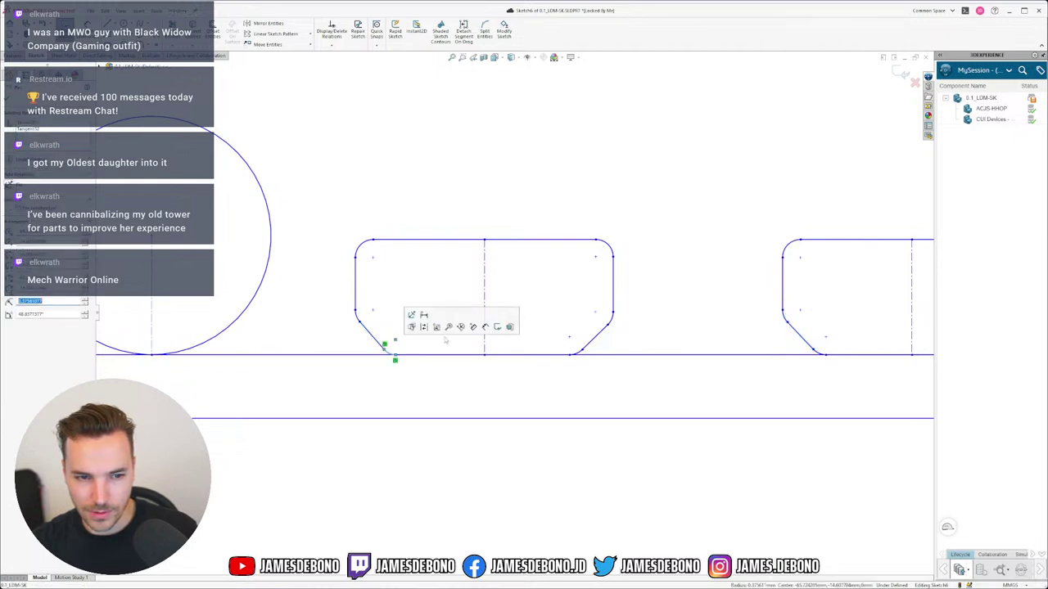
pyautogui.keyDown('ctrl'); pyautogui.click(823, 358); pyautogui.keyUp('ctrl')
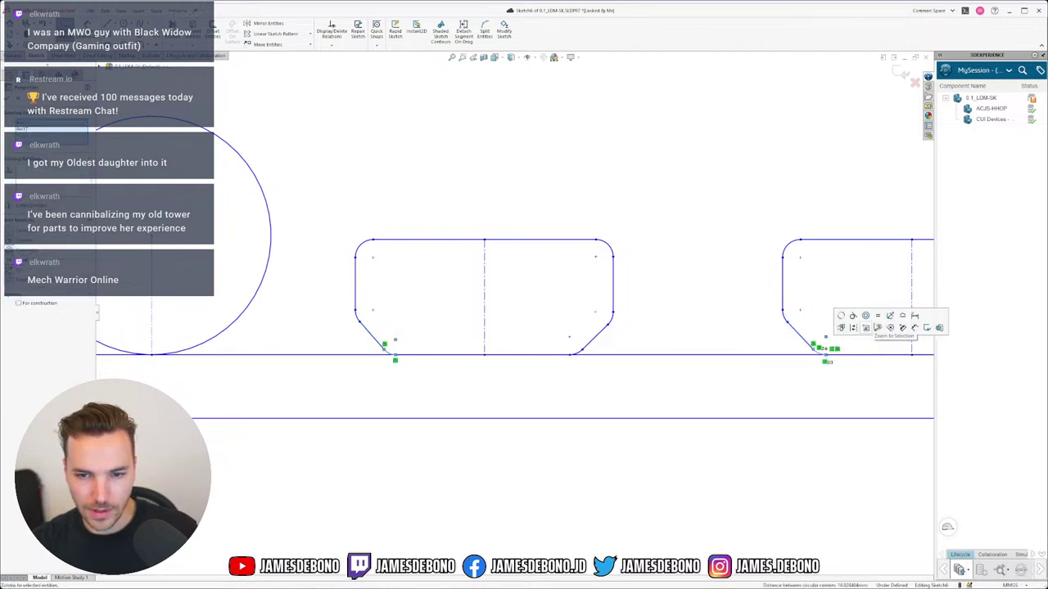
pyautogui.press('Escape')
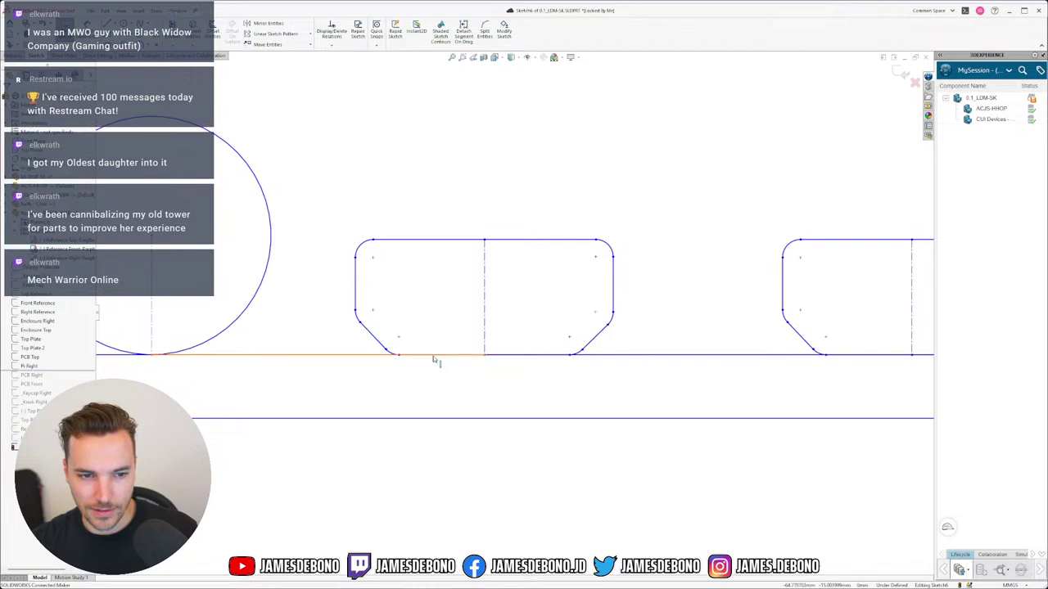
# Try to make the bottom edges of the two chamfered profiles equal, picking them from the overlapping plate line.
pyautogui.rightClick(435, 358)
pyautogui.click(447, 343)
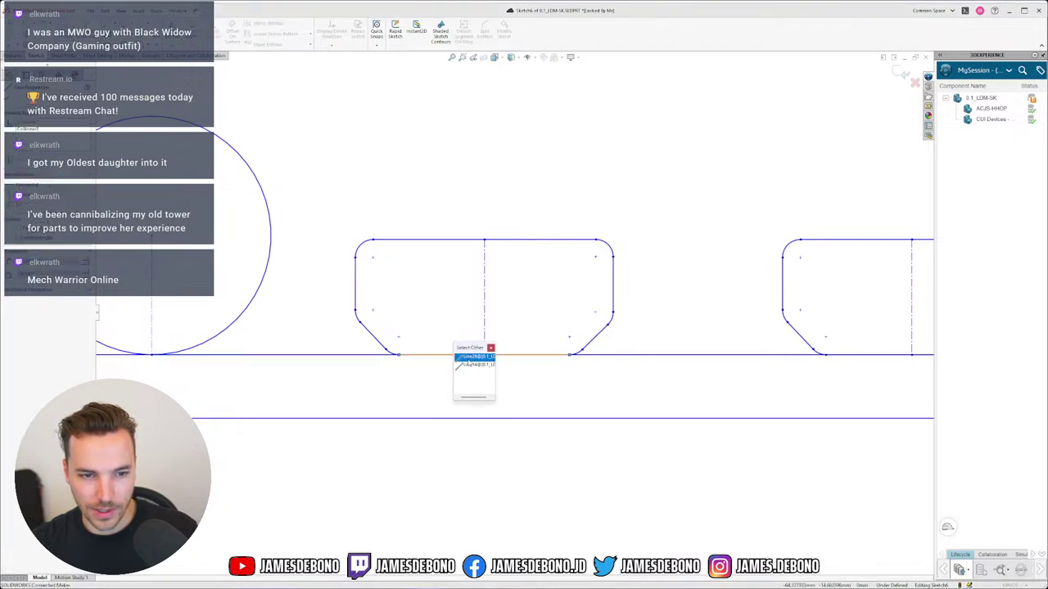
pyautogui.click(469, 357)
pyautogui.rightClick(865, 357)
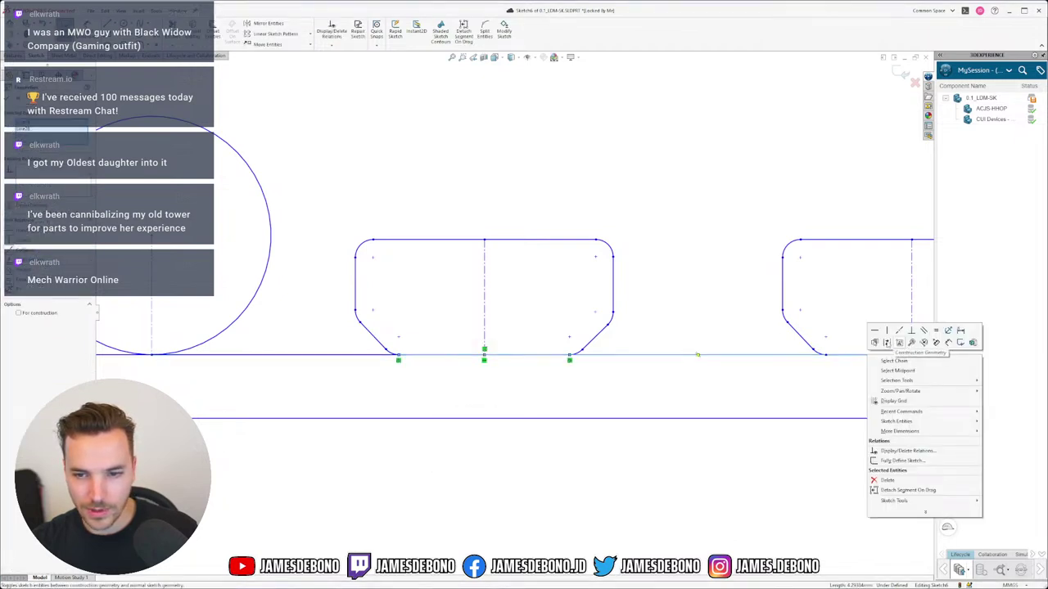
pyautogui.click(886, 342)
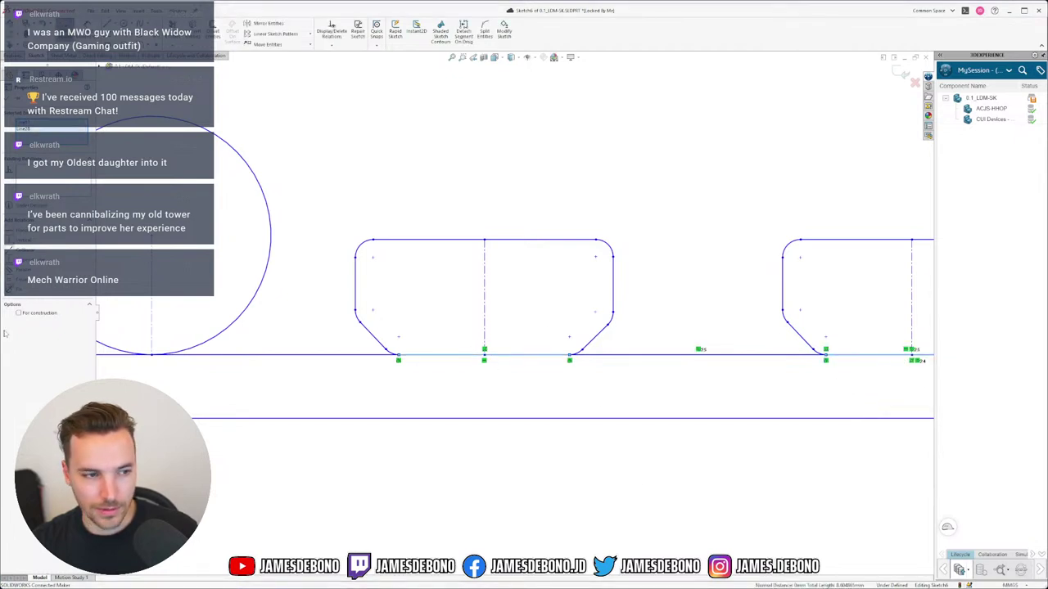
pyautogui.press('Escape')
# Make the two lower arcs equal and the two chamfer lines equal within the profile beside the circle.
pyautogui.scroll(2, 630, 356)
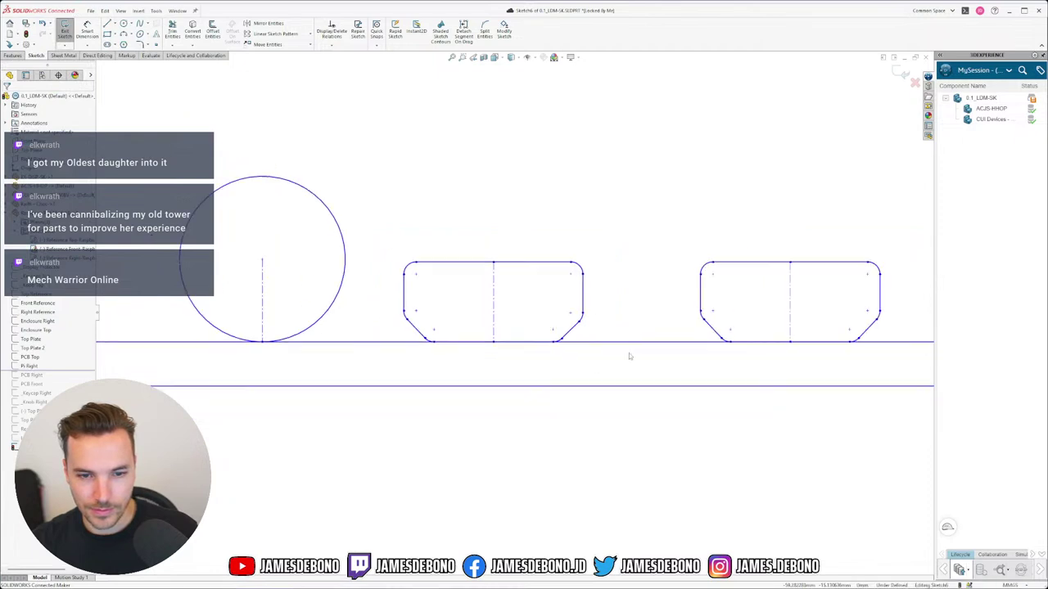
pyautogui.scroll(-2, 644, 340)
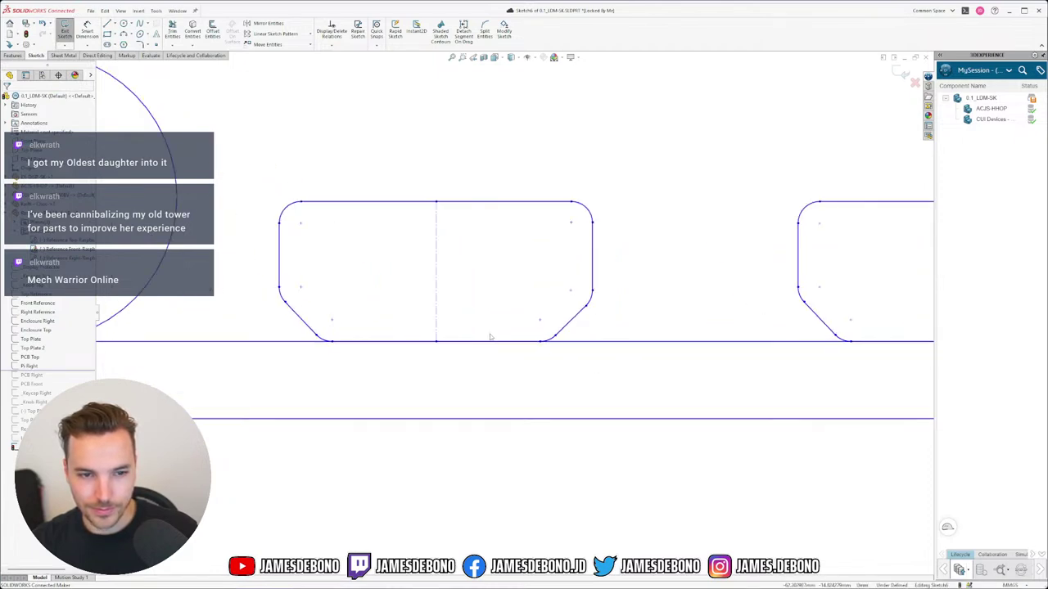
pyautogui.scroll(-2, 499, 339)
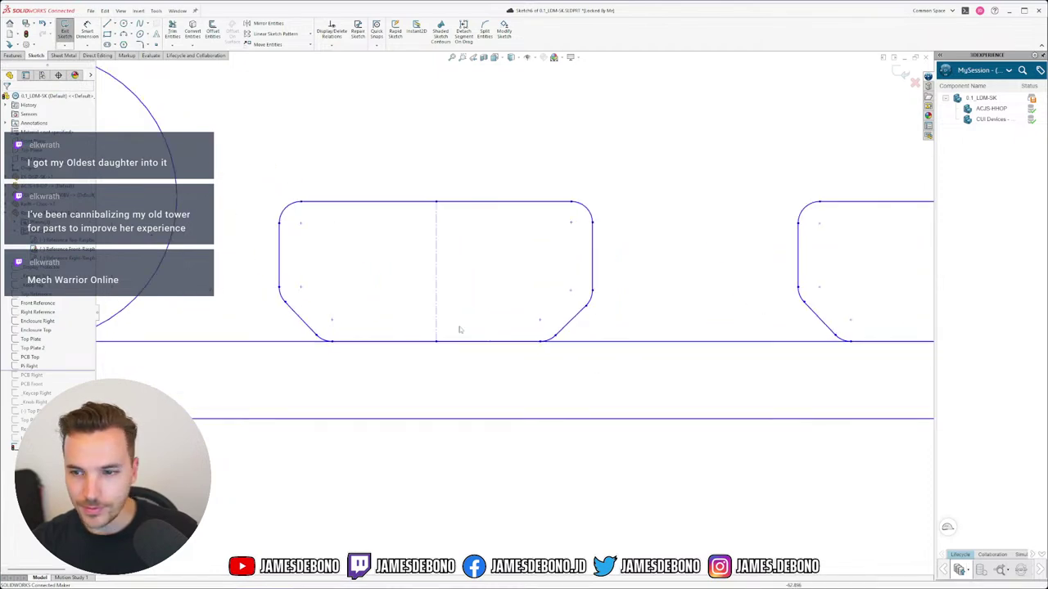
pyautogui.click(322, 338)
pyautogui.keyDown('ctrl'); pyautogui.click(550, 336); pyautogui.keyUp('ctrl')
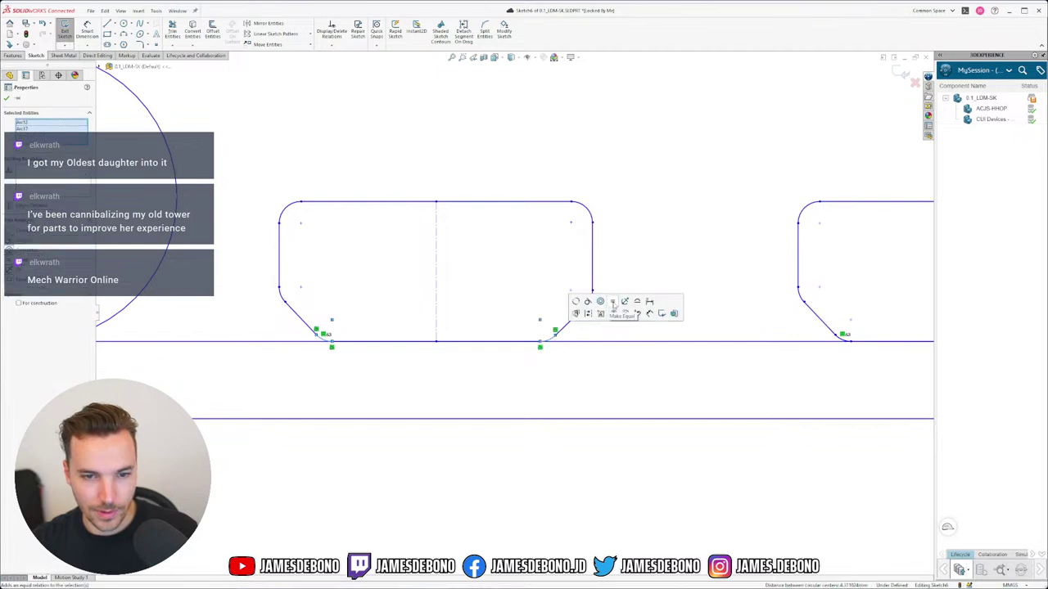
pyautogui.click(565, 321)
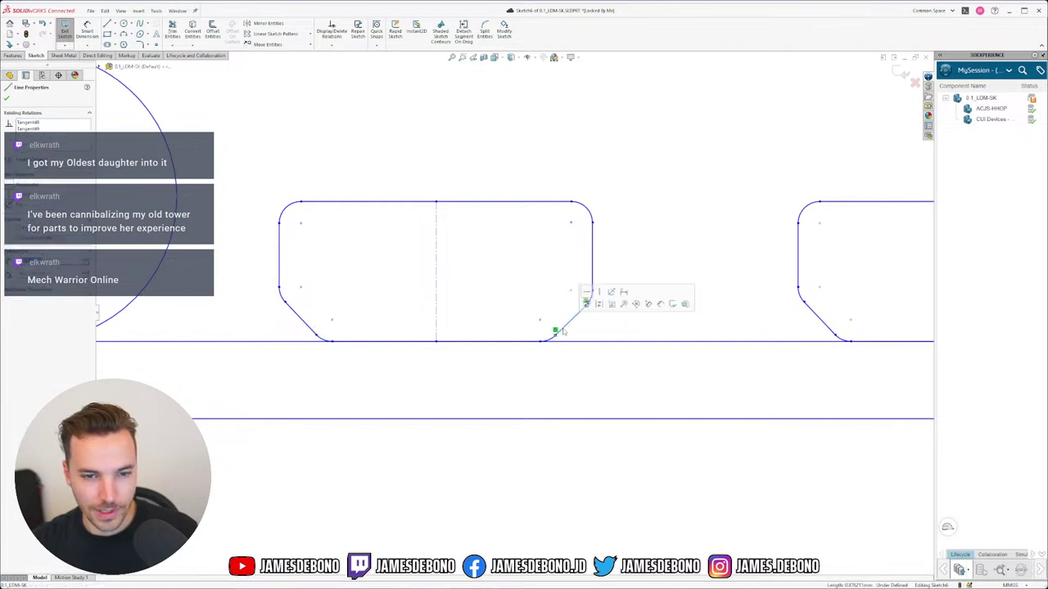
pyautogui.keyDown('ctrl'); pyautogui.click(315, 335); pyautogui.keyUp('ctrl')
pyautogui.click(412, 297)
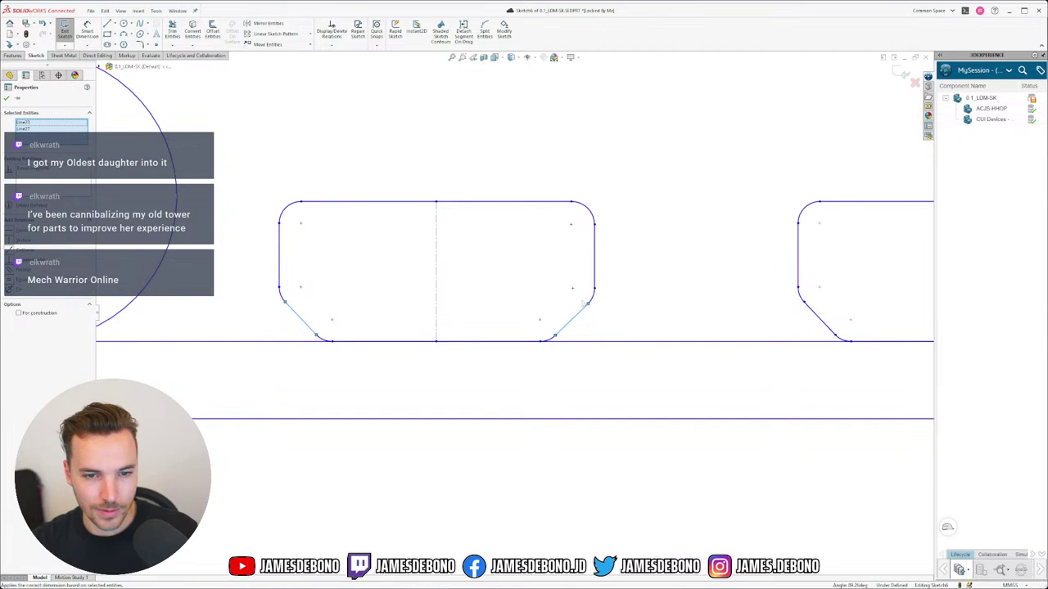
# Make the two arcs above the chamfers equal and the two vertical side lines equal on the profile beside the circle.
pyautogui.click(595, 301)
pyautogui.keyDown('ctrl'); pyautogui.click(283, 303); pyautogui.keyUp('ctrl')
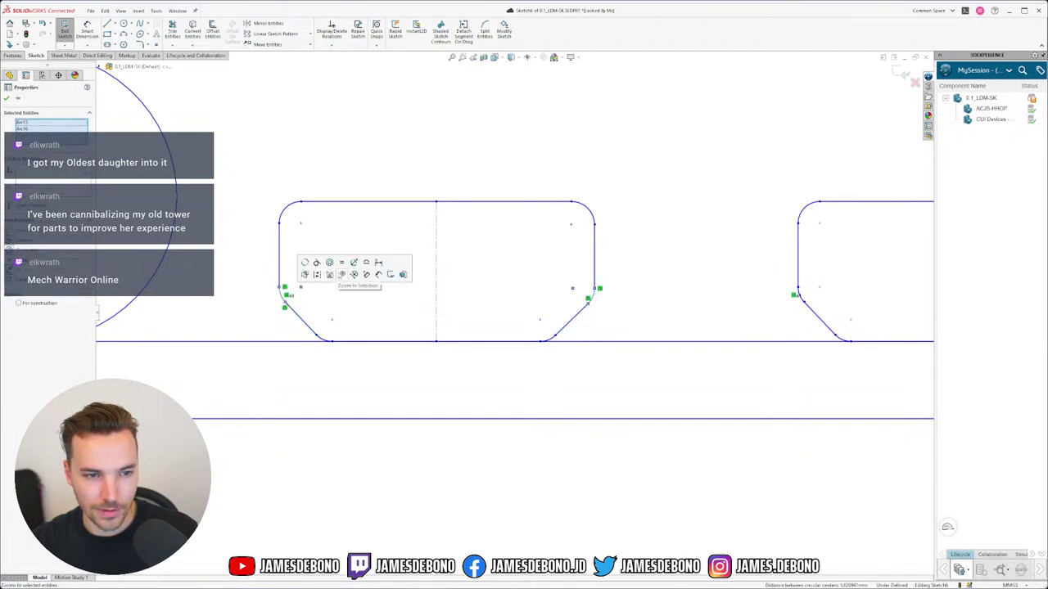
pyautogui.click(595, 282)
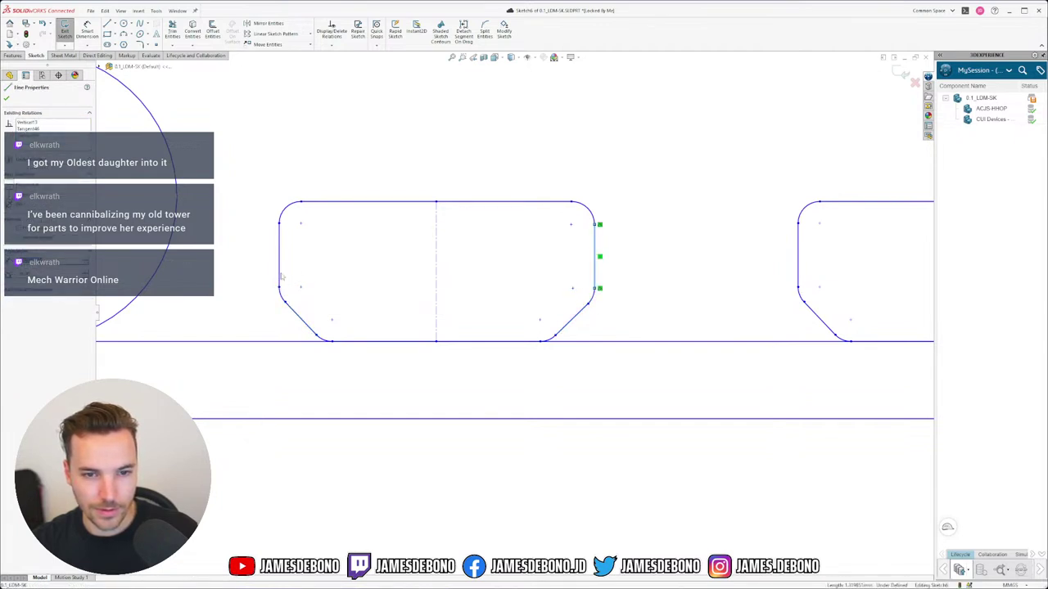
pyautogui.keyDown('ctrl'); pyautogui.click(280, 272); pyautogui.keyUp('ctrl')
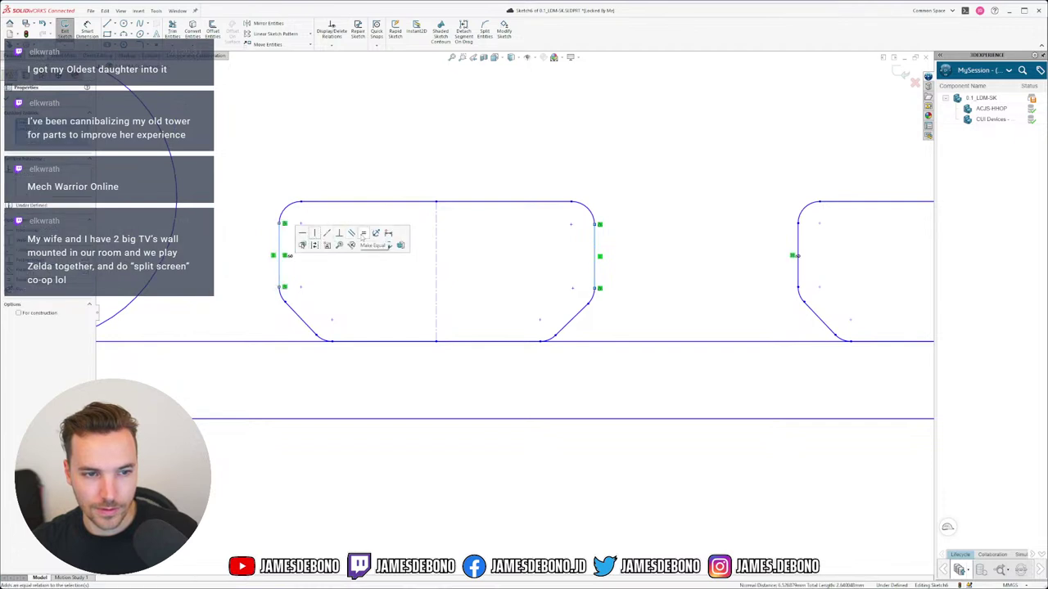
pyautogui.click(364, 236)
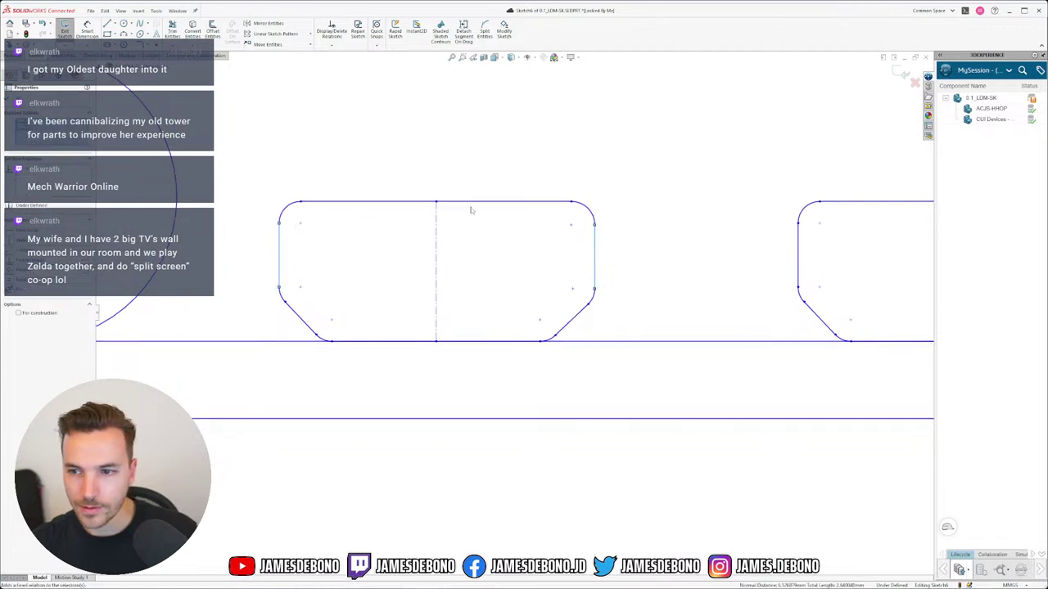
# Make the two top corner arcs of the profile beside the circle equal and clear the selection.
pyautogui.click(589, 215)
pyautogui.keyDown('ctrl'); pyautogui.click(285, 208); pyautogui.keyUp('ctrl')
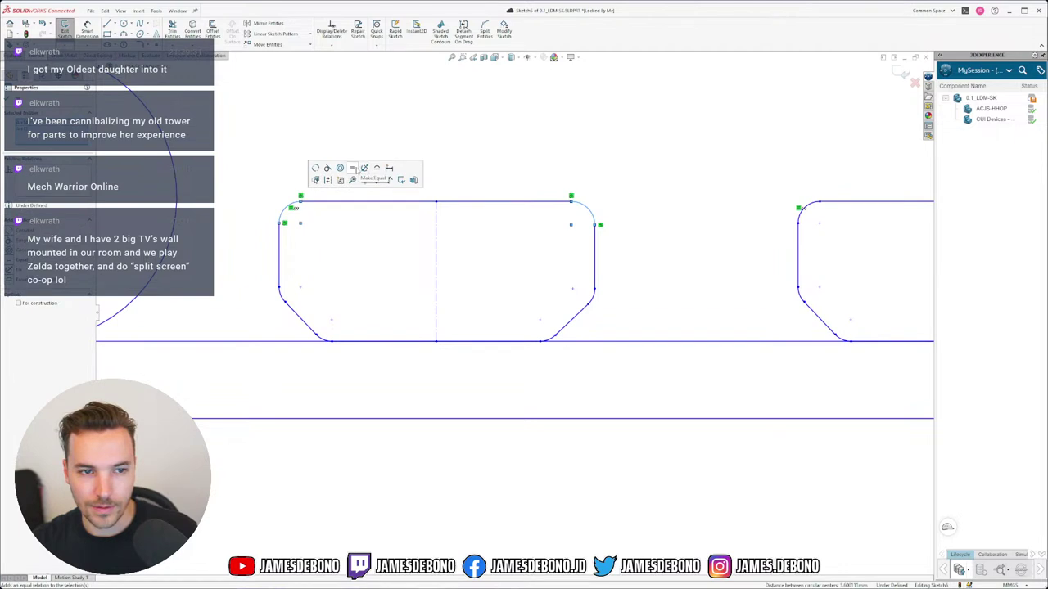
pyautogui.click(357, 170)
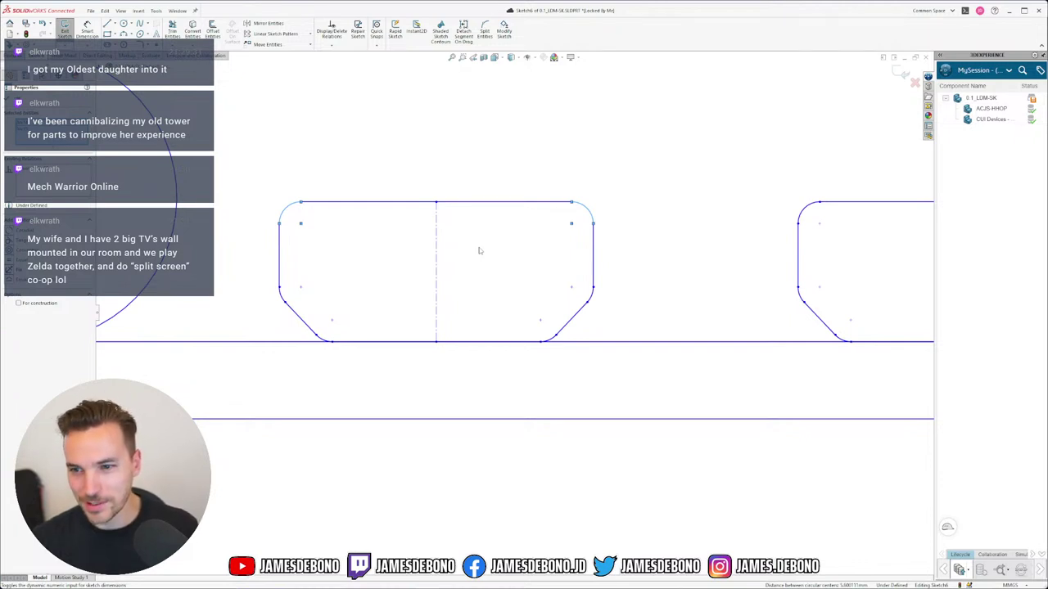
pyautogui.click(524, 270)
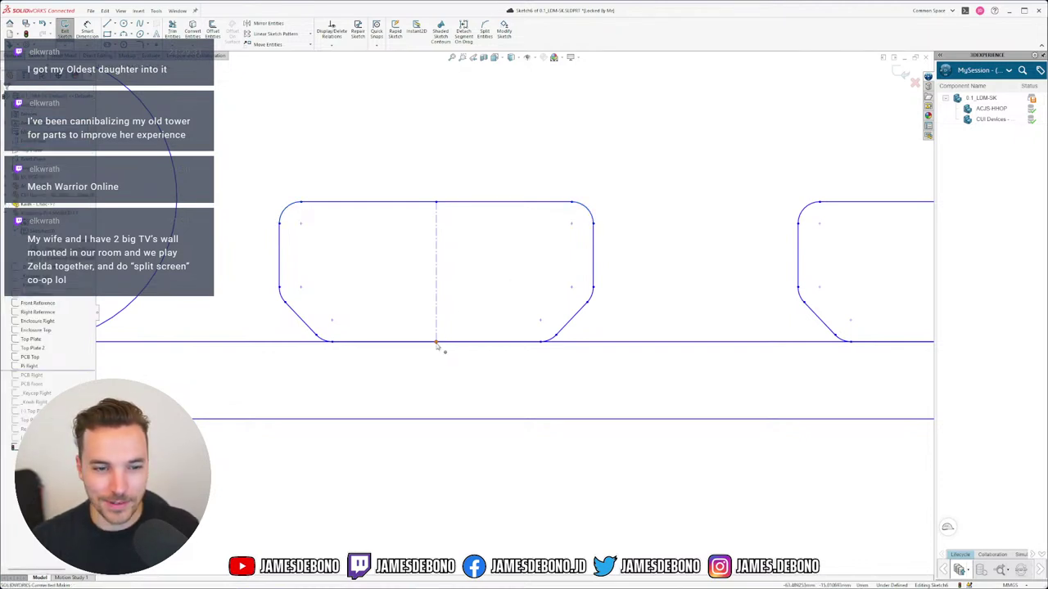
# Move the constrained profile along the plate away from the circle by the lower endpoint of its centerline.
pyautogui.moveTo(436, 342); pyautogui.dragTo(484, 345)
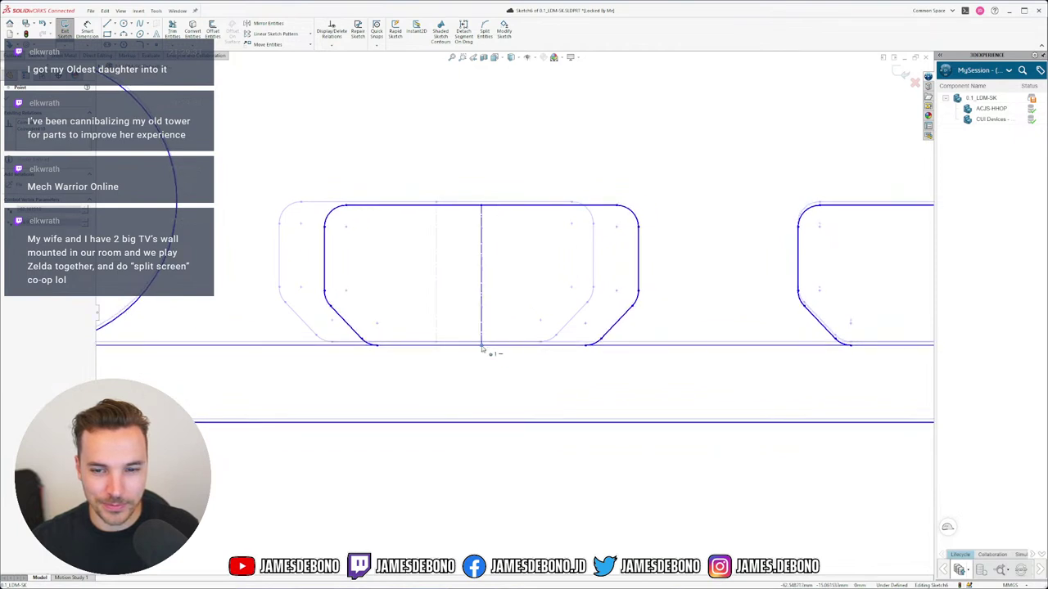
pyautogui.click(491, 356)
pyautogui.scroll(3, 690, 371)
pyautogui.scroll(10, 690, 371)
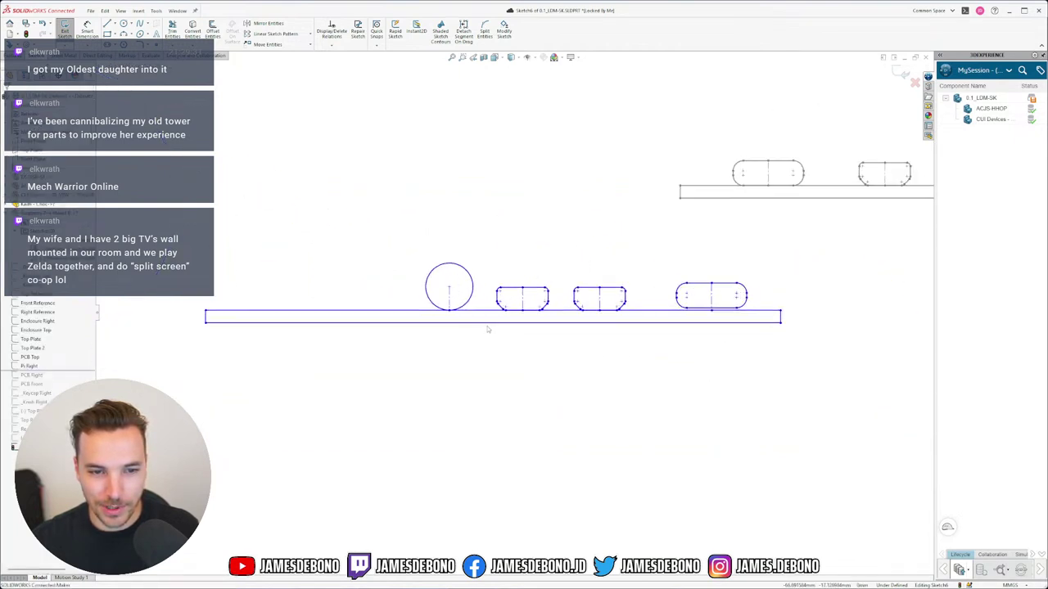
# Make the spacing line between the circle and the nearest chamfered profile equal to the matching line in the front reference sketch.
pyautogui.scroll(-2, 849, 225)
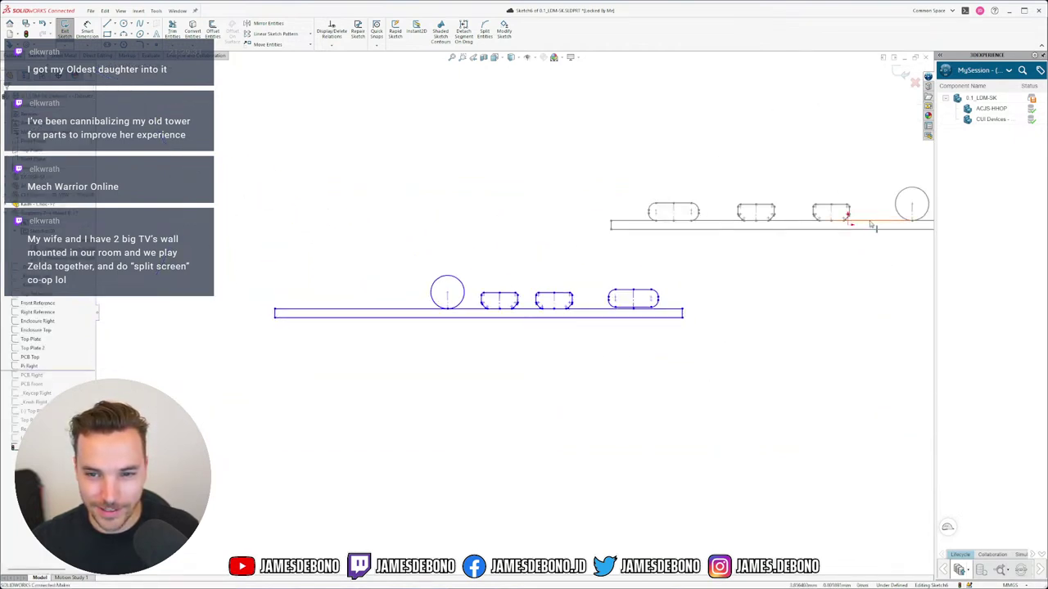
pyautogui.keyDown('ctrl'); pyautogui.click(476, 311); pyautogui.keyUp('ctrl')
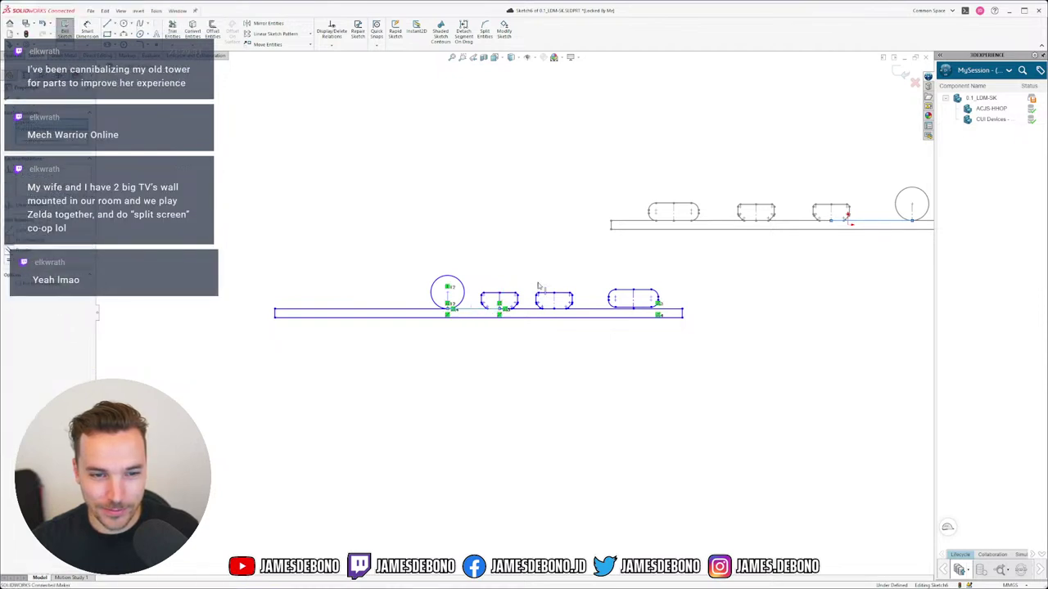
pyautogui.click(542, 276)
pyautogui.click(591, 363)
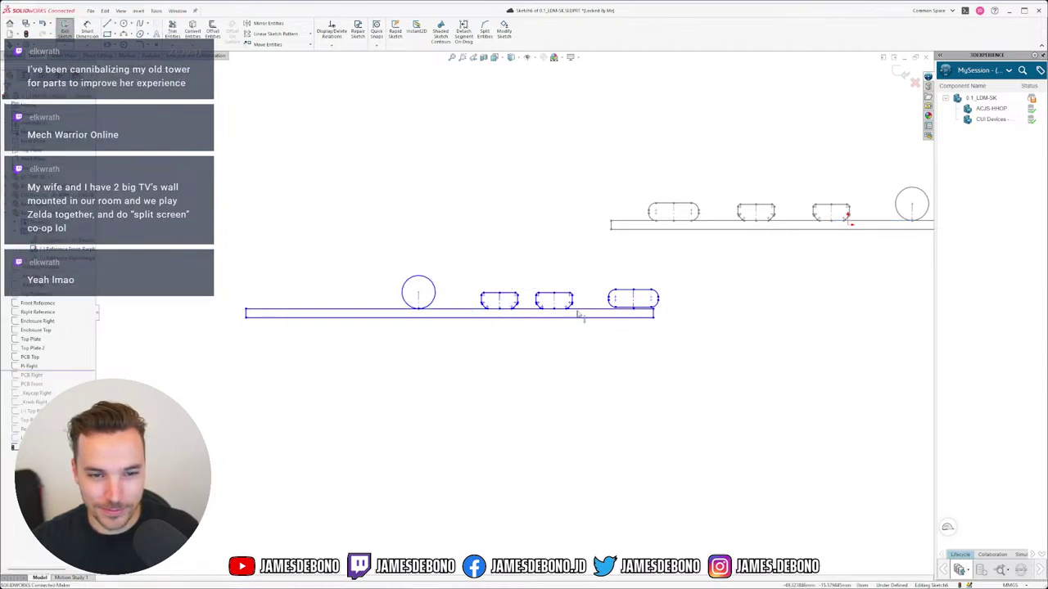
# Make the spacing line between the two chamfered profiles equal to its counterpart in the front reference sketch.
pyautogui.click(535, 313)
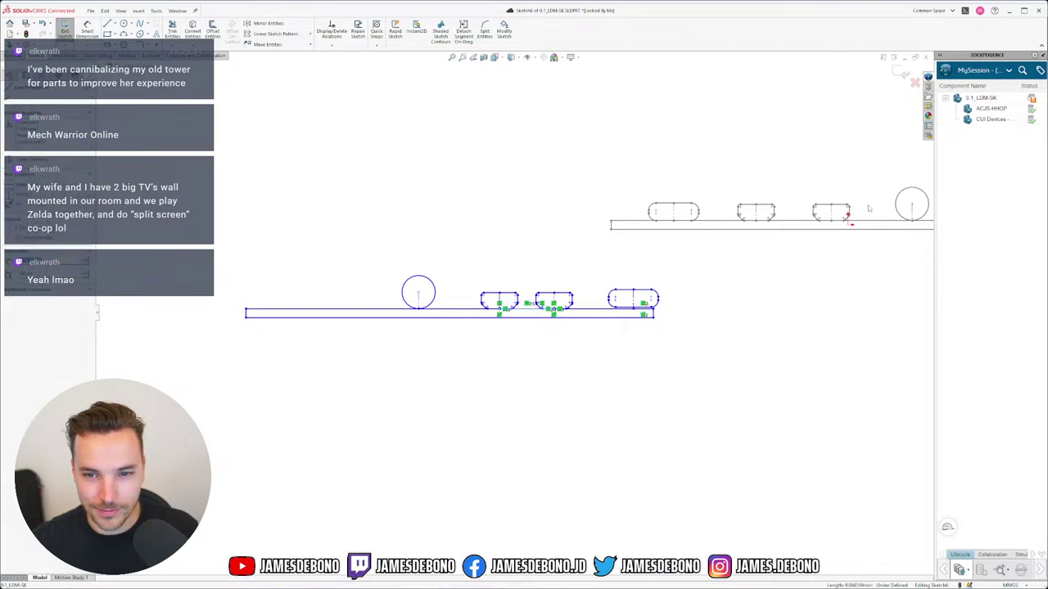
pyautogui.keyDown('ctrl'); pyautogui.click(809, 221); pyautogui.keyUp('ctrl')
pyautogui.click(867, 187)
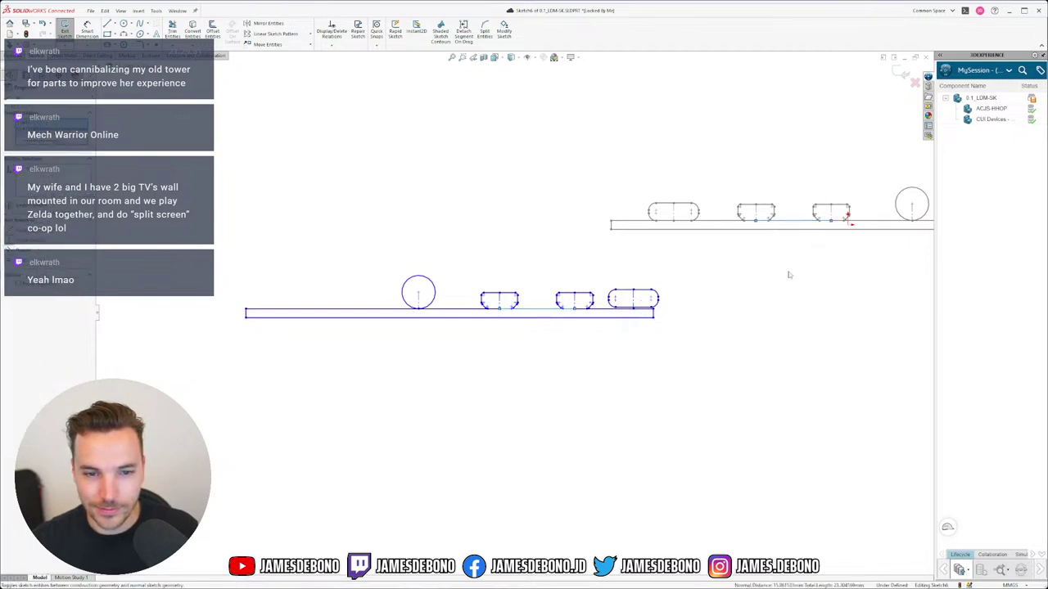
pyautogui.click(697, 356)
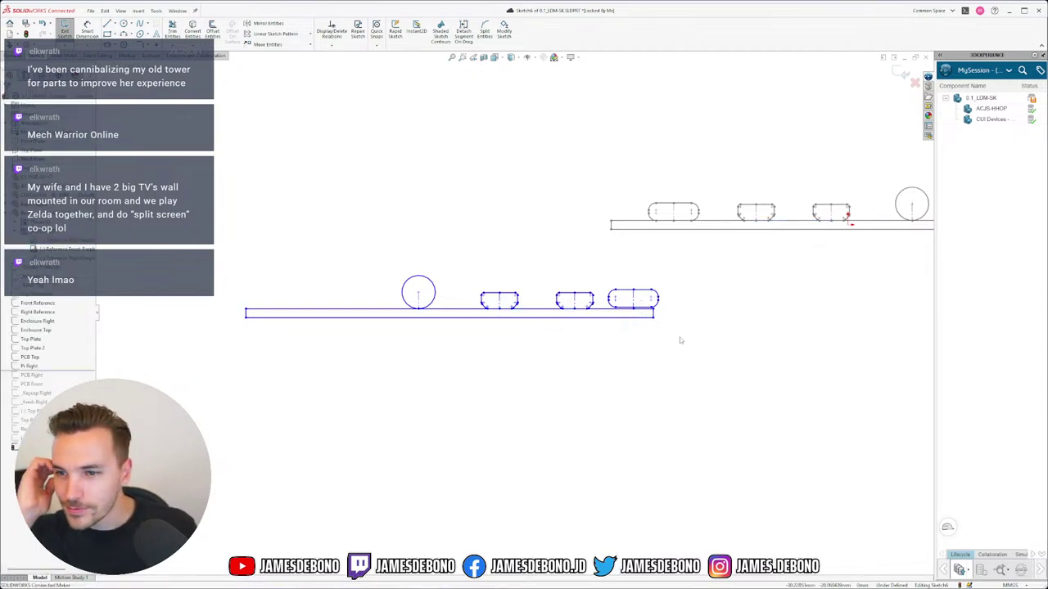
# Stretch the plate by its lower right corner so it extends past the rounded slot-shaped profile.
pyautogui.scroll(-3, 640, 318)
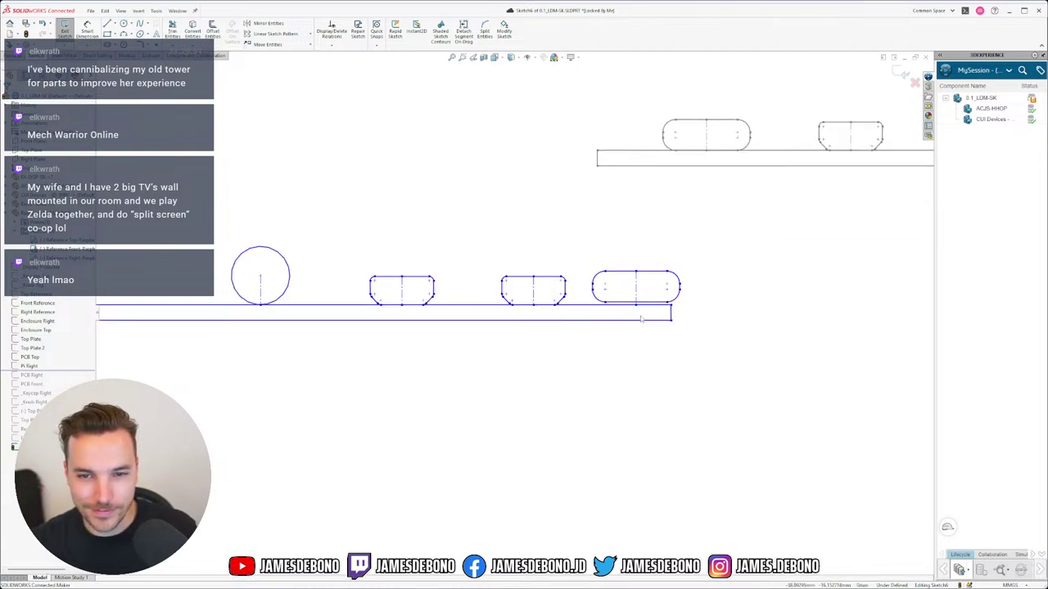
pyautogui.scroll(4, 667, 314)
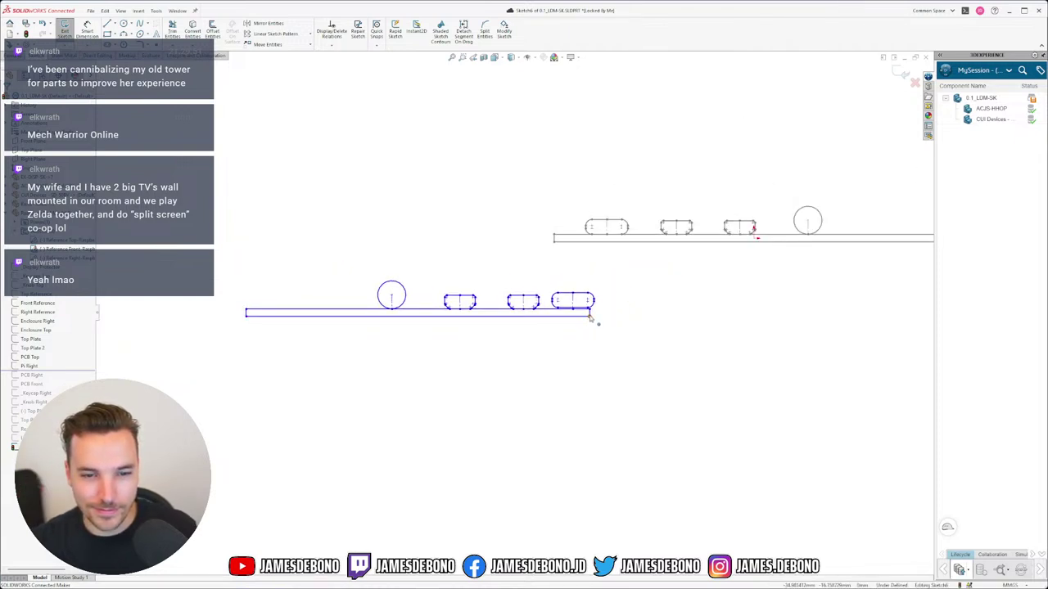
pyautogui.moveTo(591, 315); pyautogui.dragTo(632, 325)
pyautogui.click(598, 346)
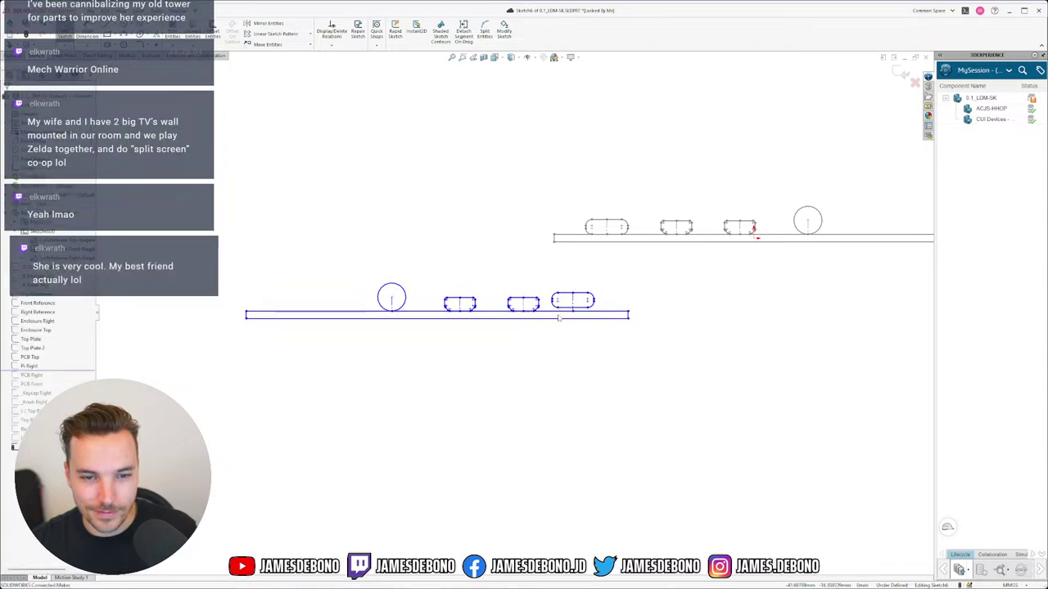
# Constrain the rounded profile so its base sits on the plate's top edge.
pyautogui.click(598, 314)
pyautogui.click(631, 278)
pyautogui.click(571, 352)
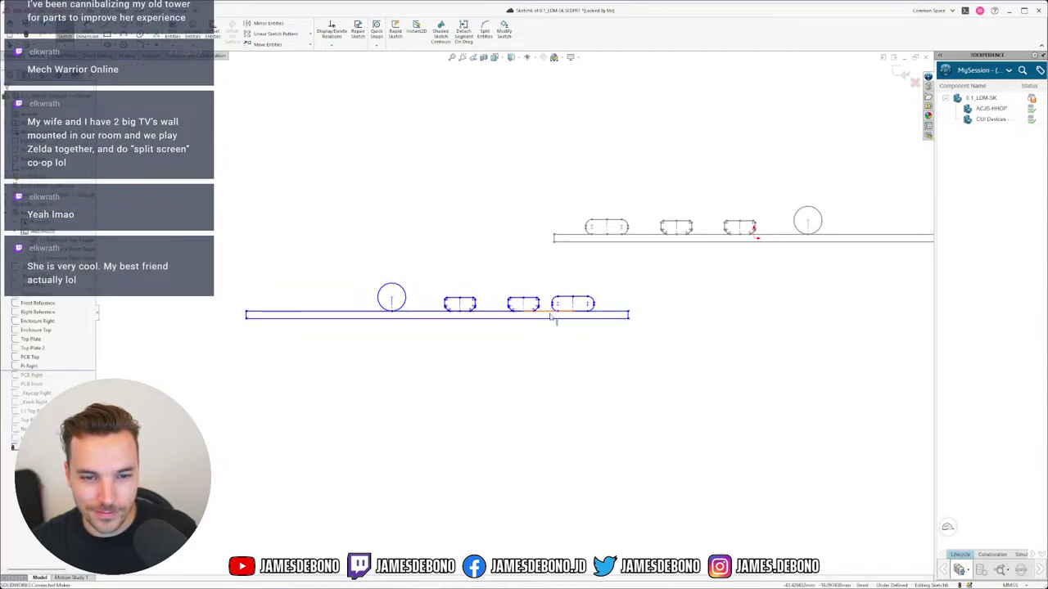
# Try to make the spacing line between the rounded and nearest chamfered profiles equal to its reference counterpart, and undo it.
pyautogui.click(553, 312)
pyautogui.keyDown('ctrl'); pyautogui.click(635, 235); pyautogui.keyUp('ctrl')
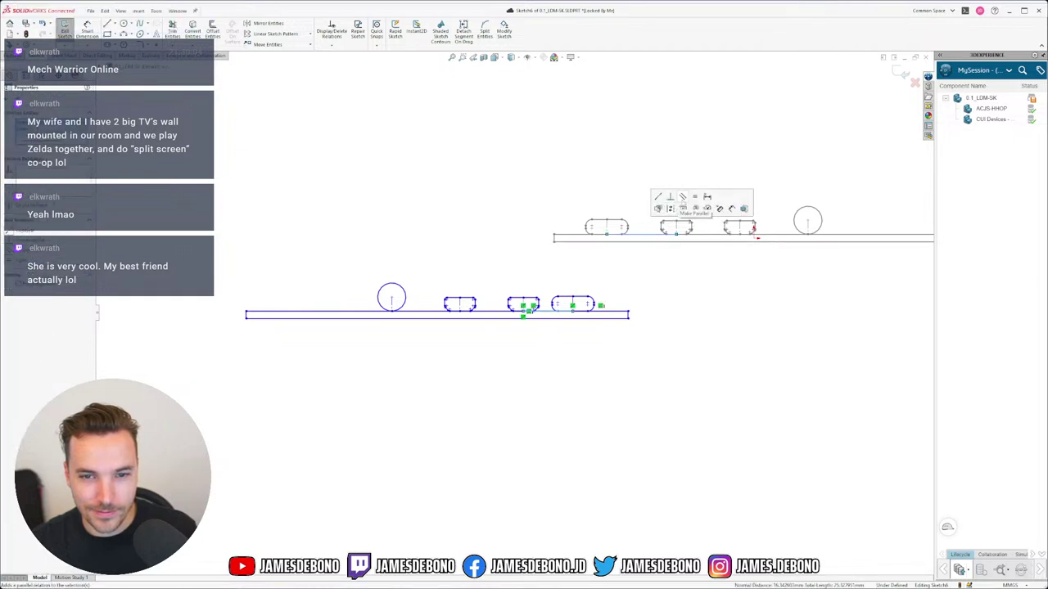
pyautogui.click(693, 205)
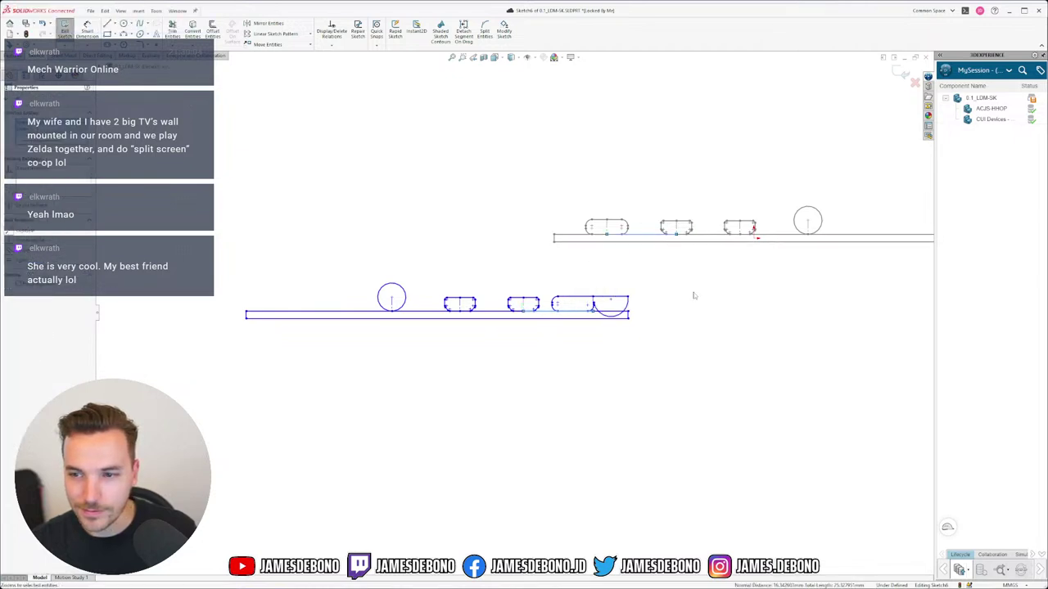
pyautogui.scroll(-10, 602, 315)
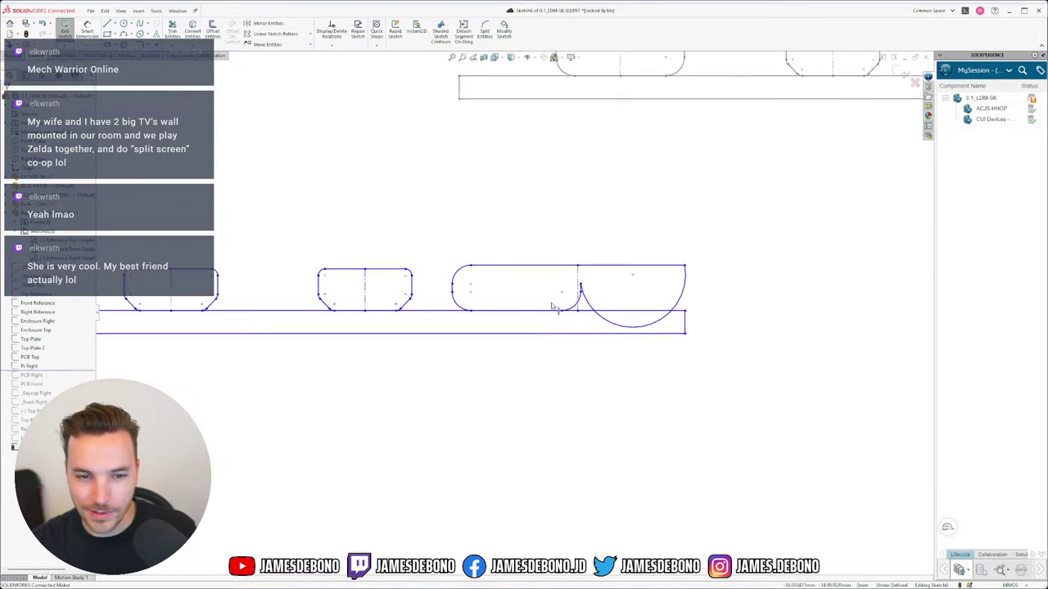
pyautogui.hotkey('ctrl', 'z')
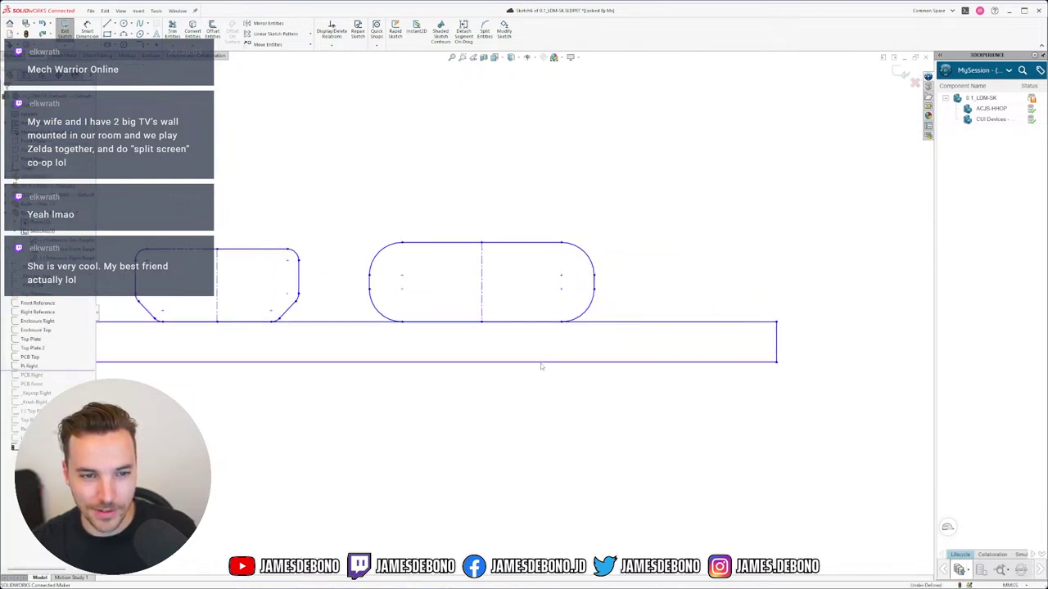
# Make the bottom and top lines of the rounded profile horizontal.
pyautogui.scroll(5, 511, 235)
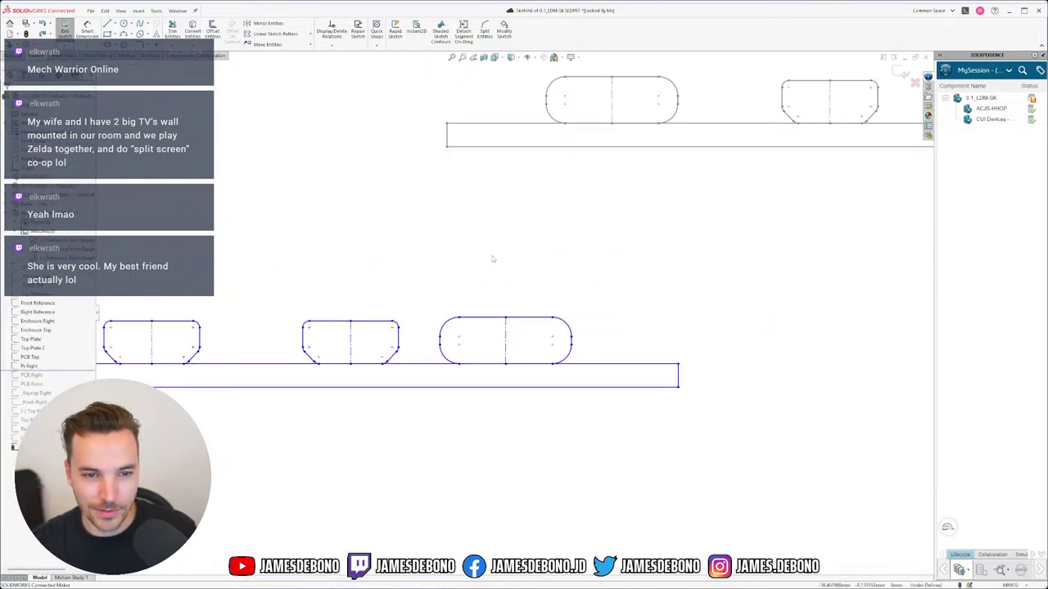
pyautogui.rightClick(518, 365)
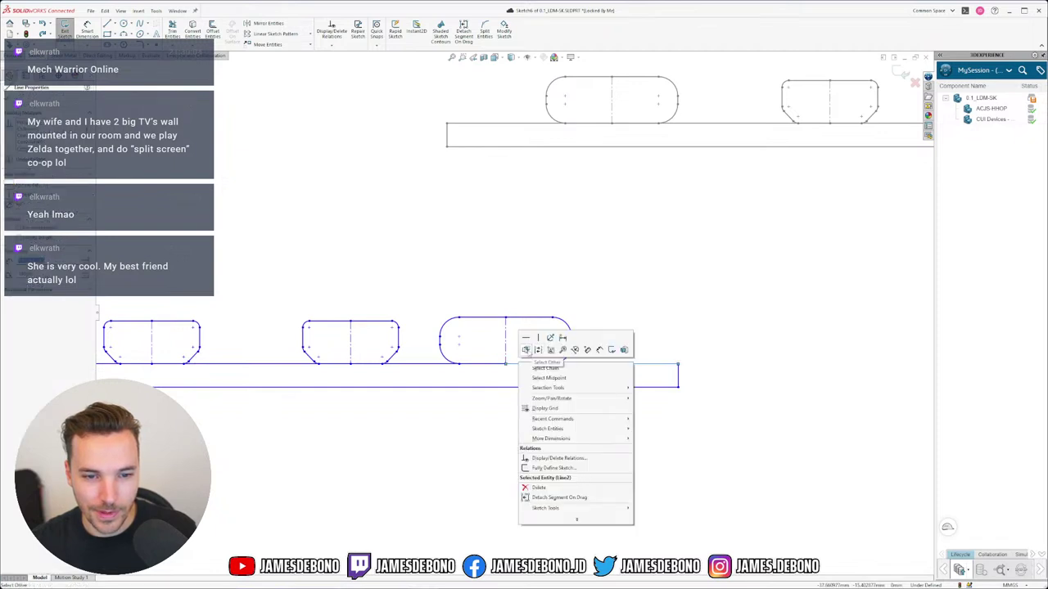
pyautogui.click(544, 369)
pyautogui.click(561, 370)
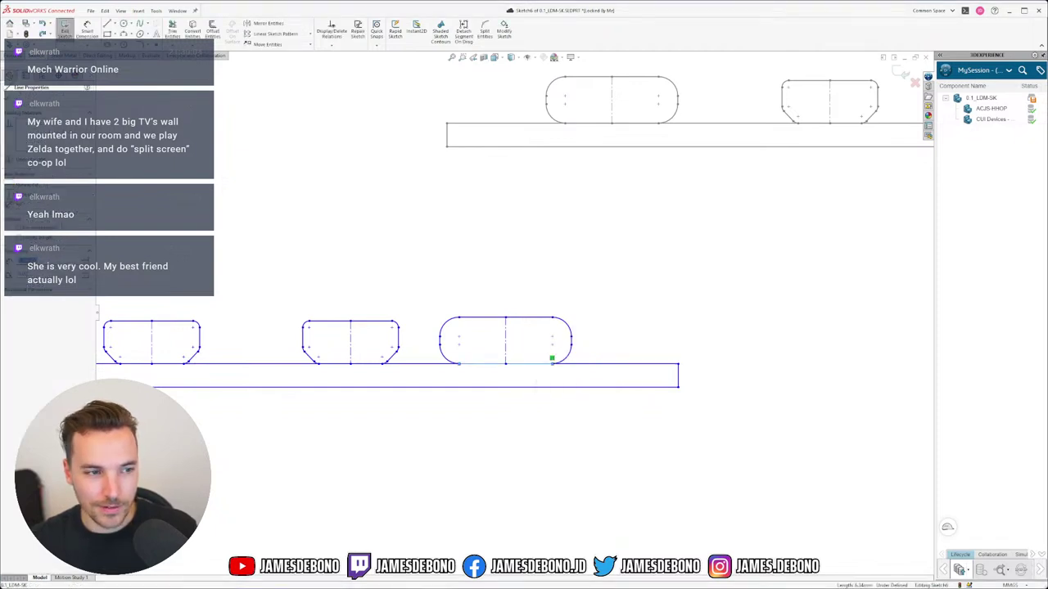
pyautogui.click(525, 319)
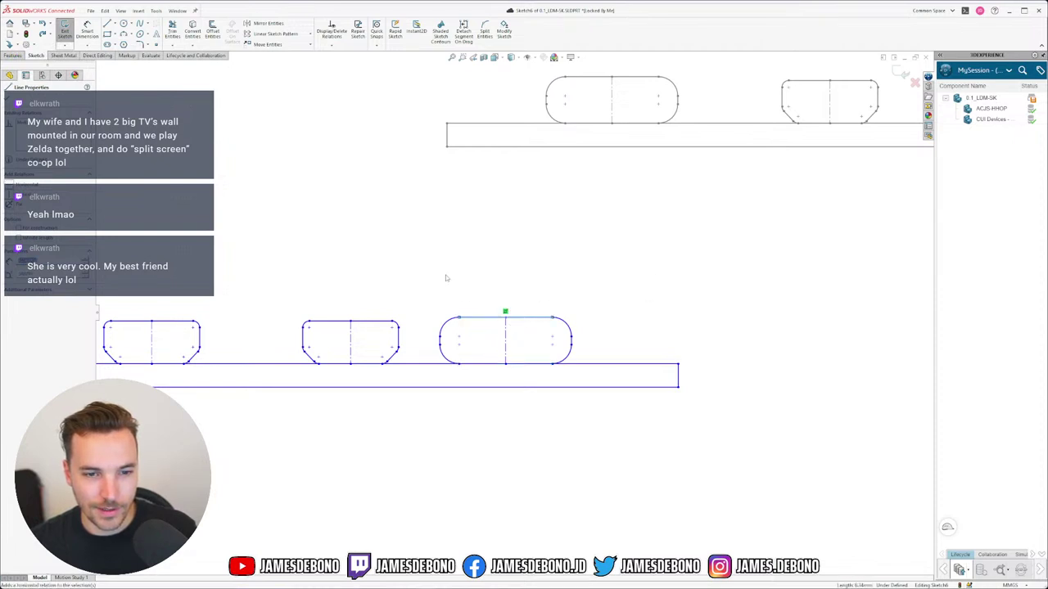
pyautogui.click(581, 236)
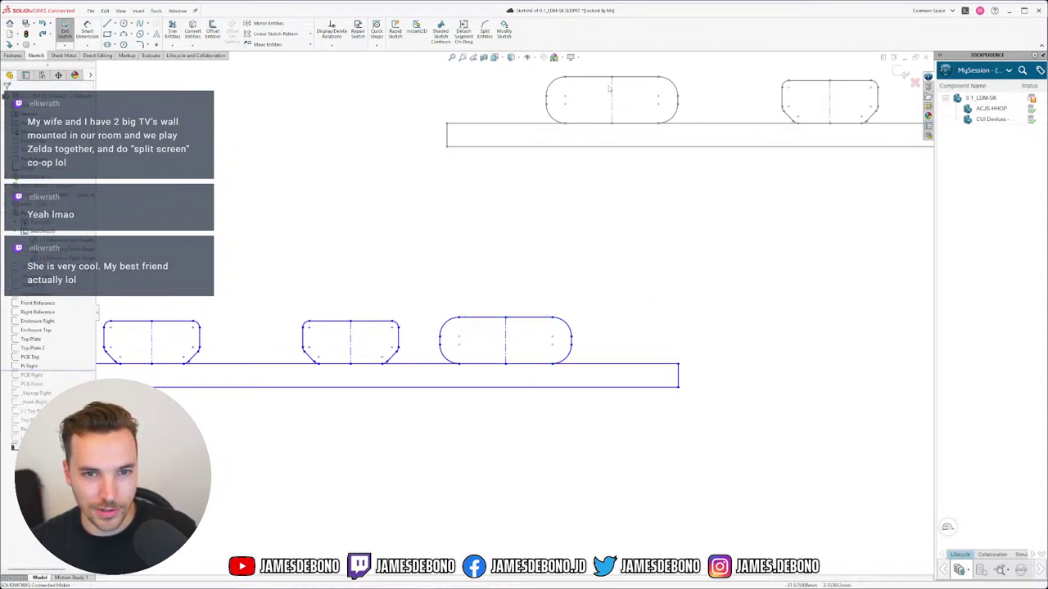
# Check the top line of the reference's rounded profile and make both short side lines of the sketched rounded profile vertical.
pyautogui.click(601, 77)
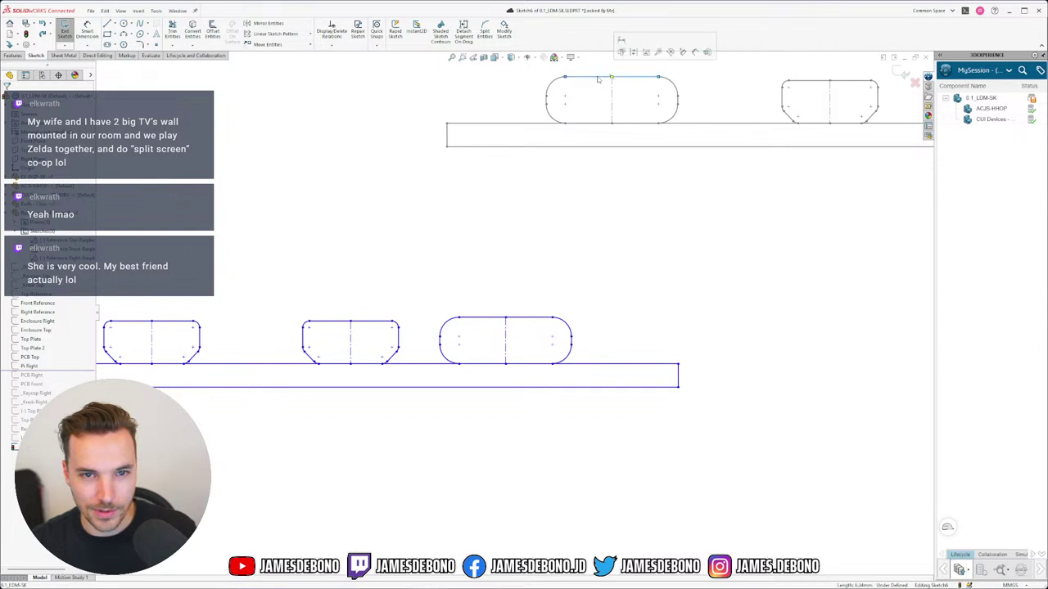
pyautogui.click(442, 344)
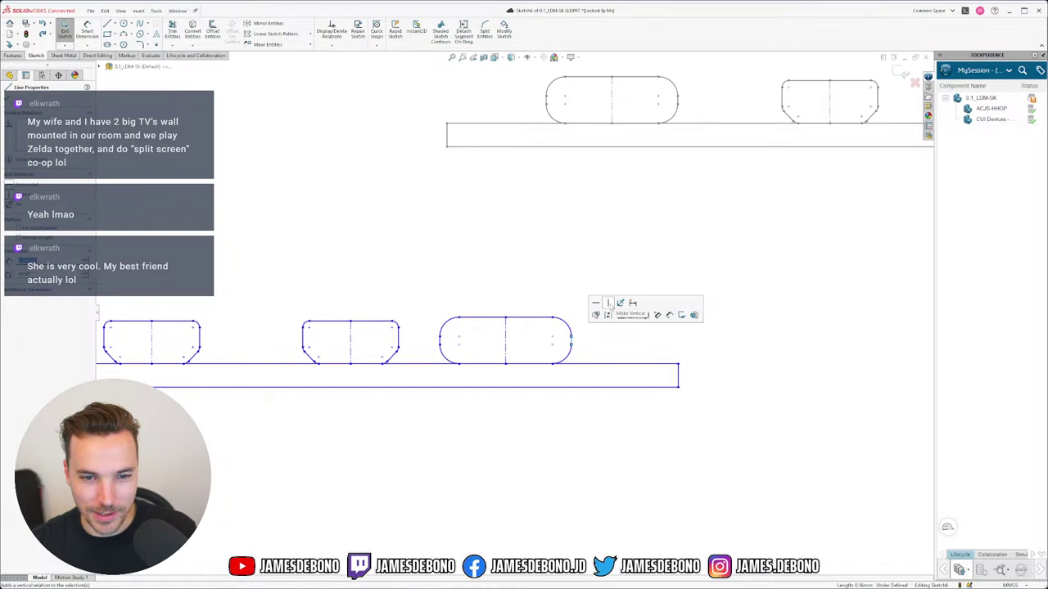
pyautogui.click(579, 327)
# Make the rounded profile's upper right arc tangent to the top line and to the right side line.
pyautogui.click(552, 317)
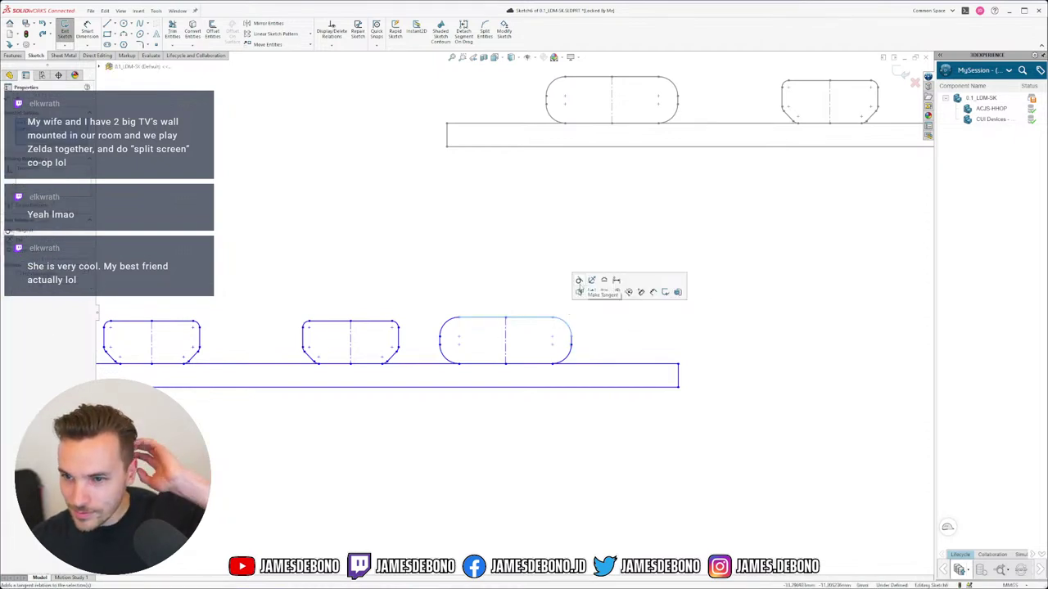
pyautogui.scroll(-2, 537, 333)
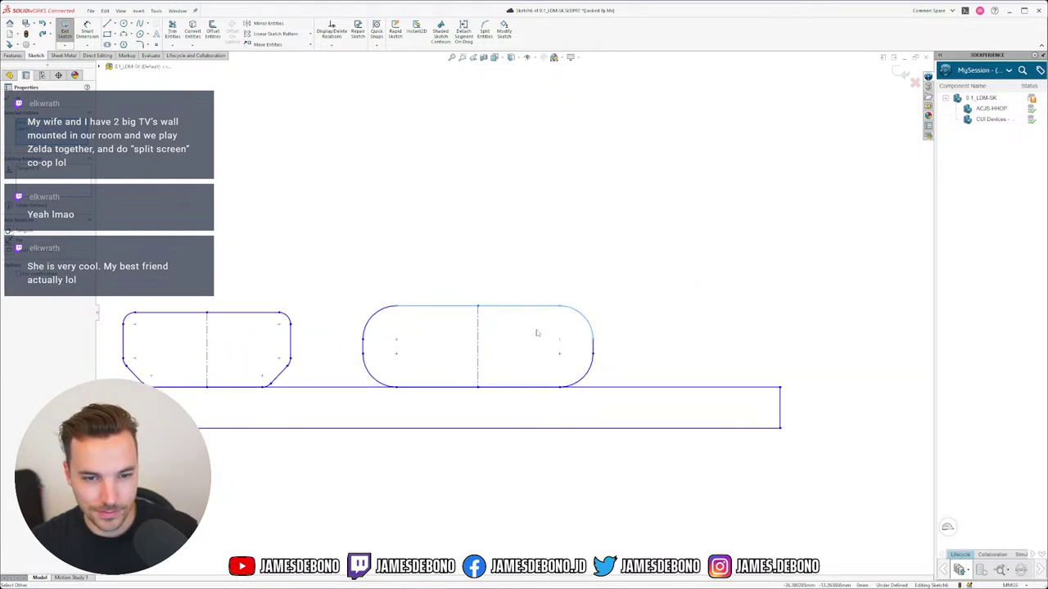
pyautogui.click(621, 334)
pyautogui.click(591, 332)
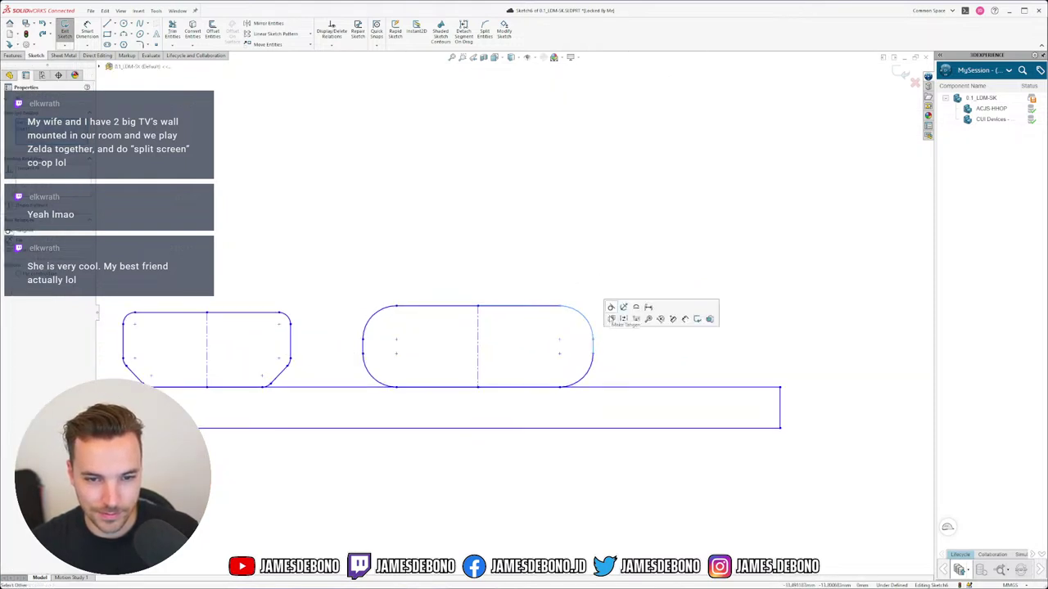
# Make the rounded profile's lower right arc tangent to the right side line and to the bottom line.
pyautogui.click(601, 355)
pyautogui.click(594, 350)
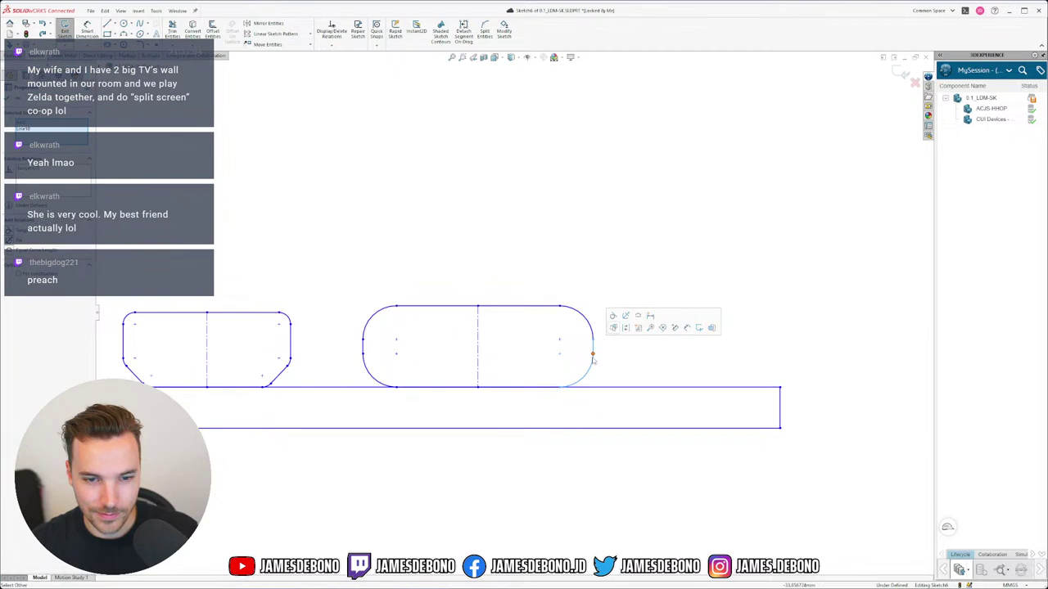
pyautogui.rightClick(547, 387)
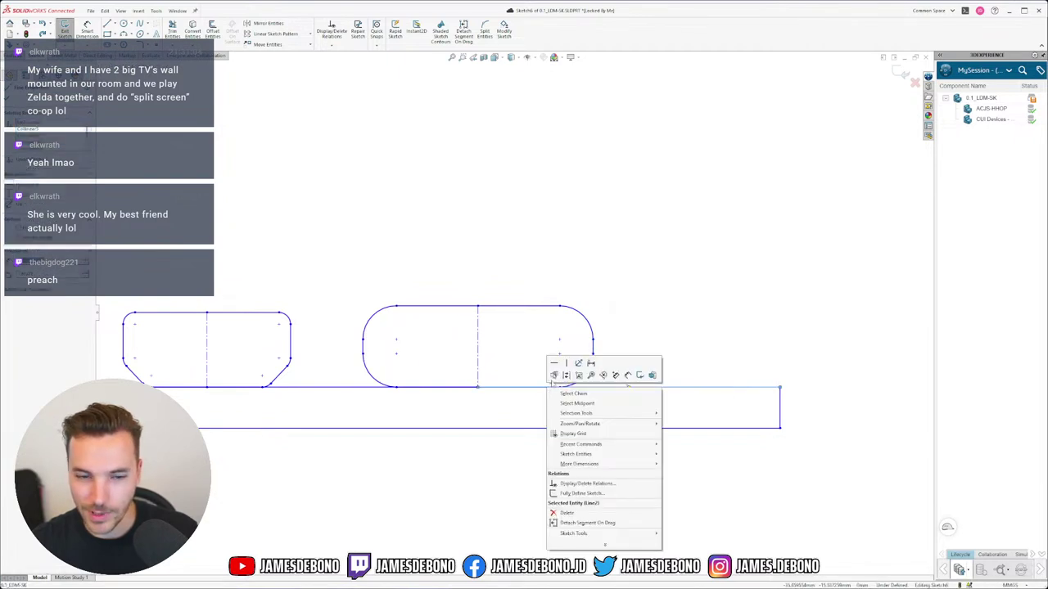
pyautogui.click(554, 374)
pyautogui.click(578, 393)
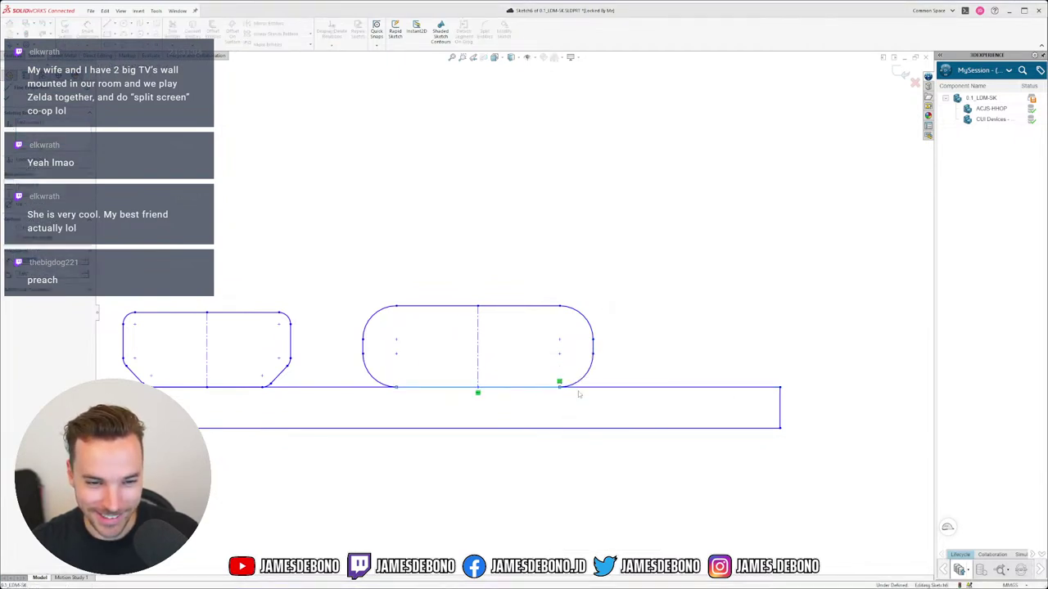
pyautogui.click(592, 361)
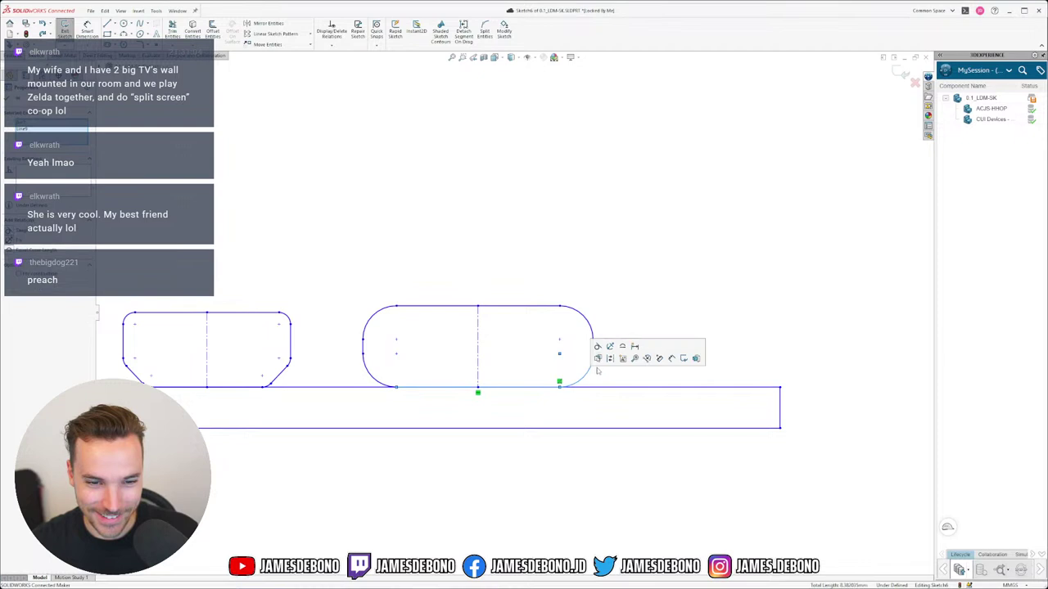
# Make the rounded profile's lower left arc tangent to the bottom line and to the left side line.
pyautogui.rightClick(425, 388)
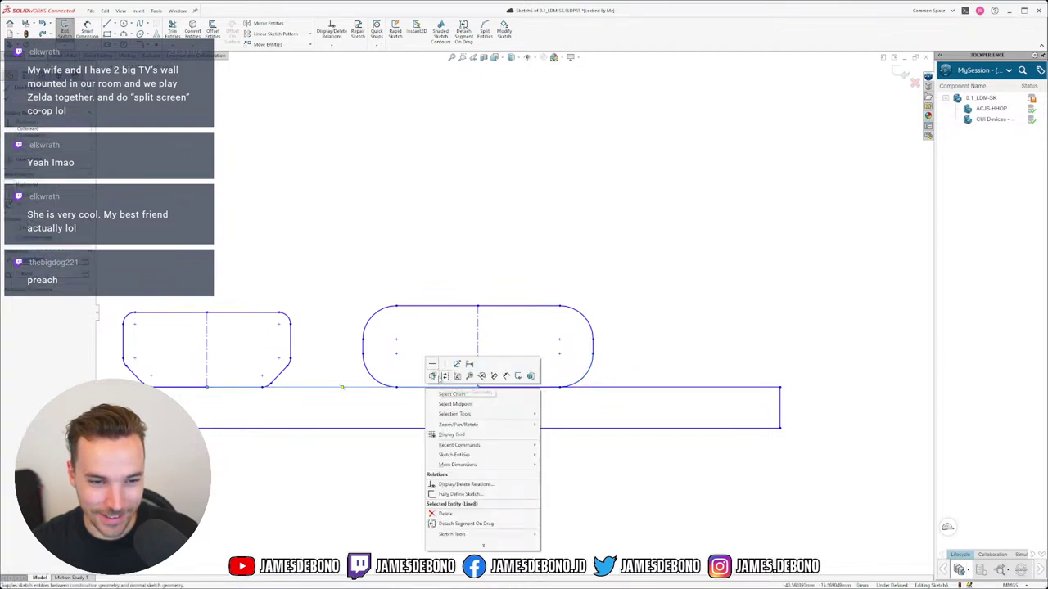
pyautogui.click(434, 391)
pyautogui.click(465, 391)
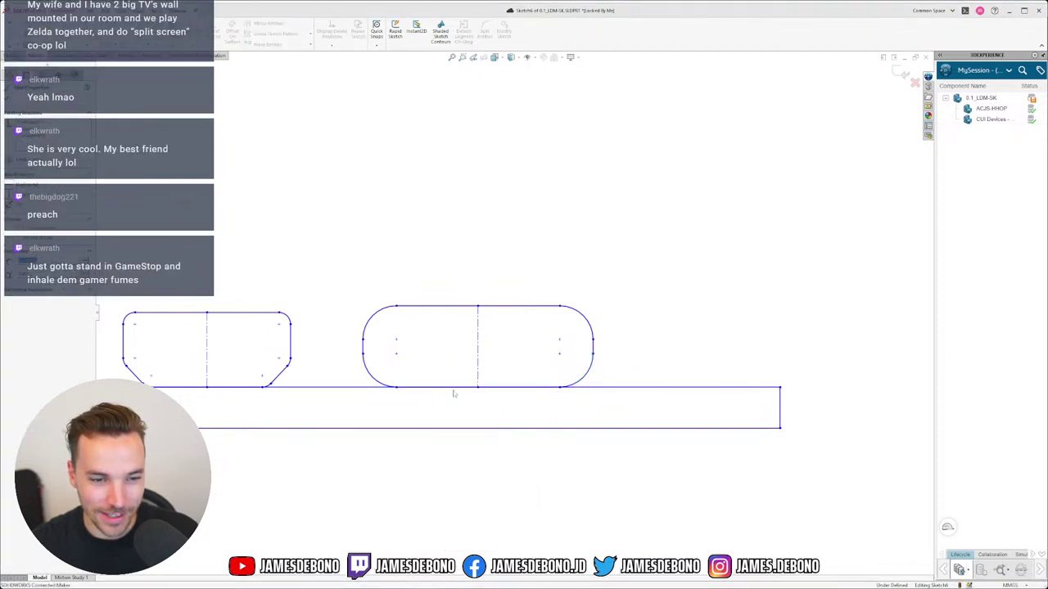
pyautogui.keyDown('ctrl'); pyautogui.click(383, 386); pyautogui.keyUp('ctrl')
pyautogui.click(405, 347)
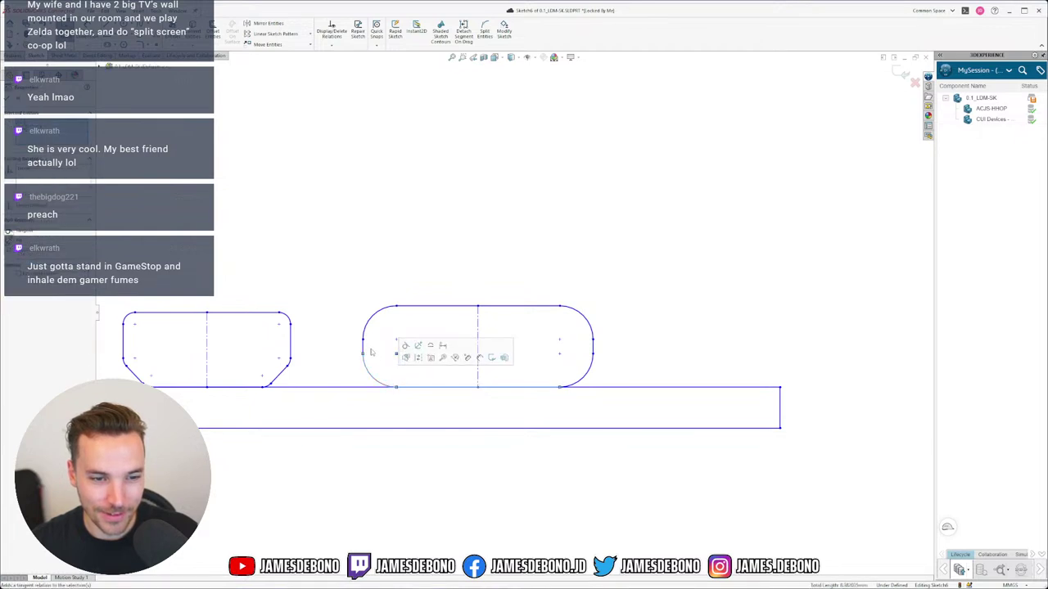
pyautogui.moveTo(371, 348); pyautogui.dragTo(353, 362)
pyautogui.click(365, 360)
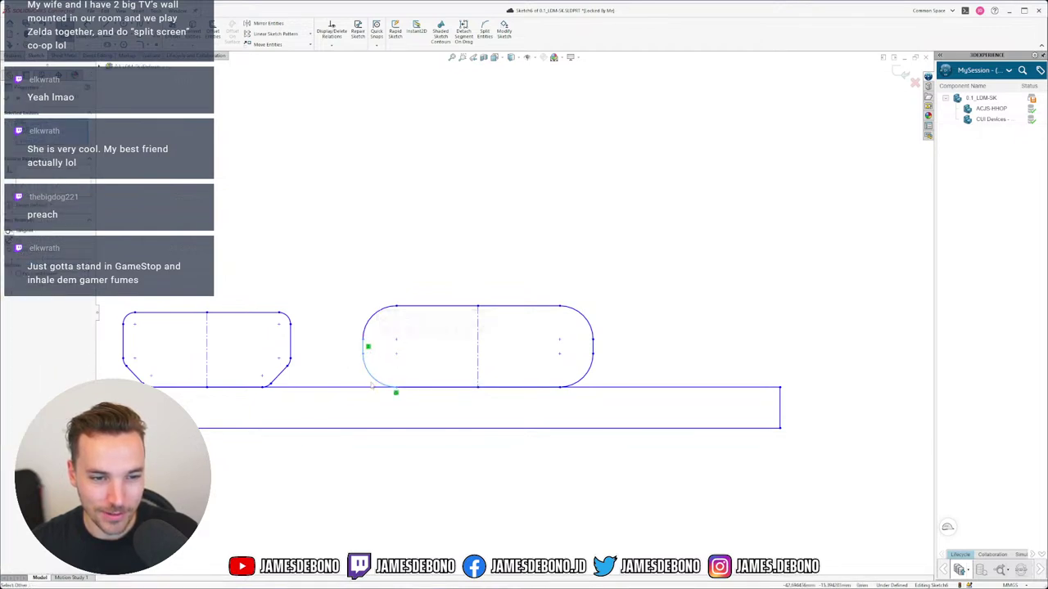
# Make the rounded profile's upper left arc tangent to the left side line and to the top line.
pyautogui.click(350, 346)
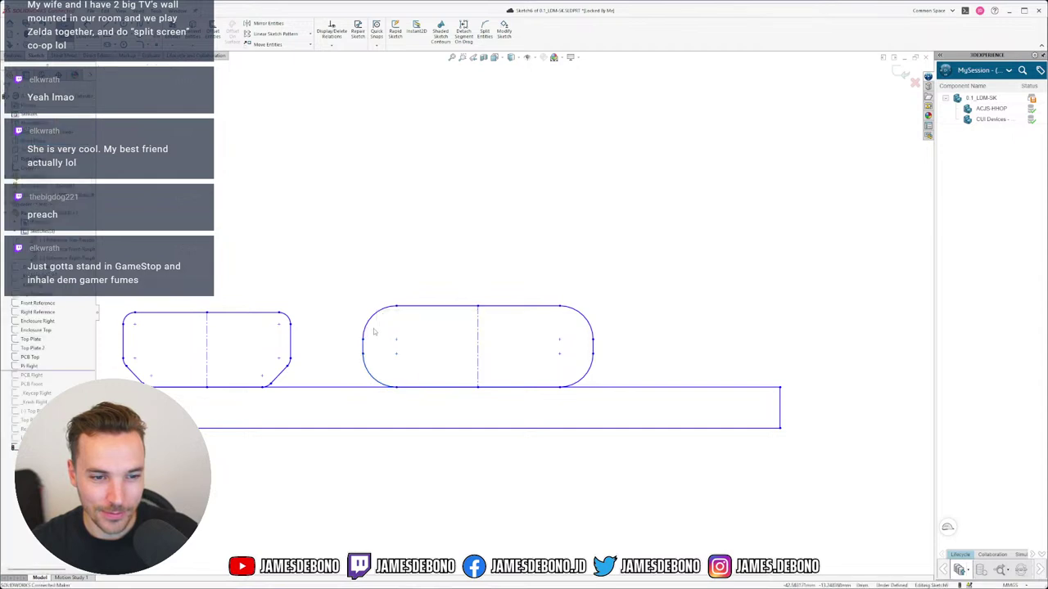
pyautogui.moveTo(350, 343); pyautogui.dragTo(350, 349)
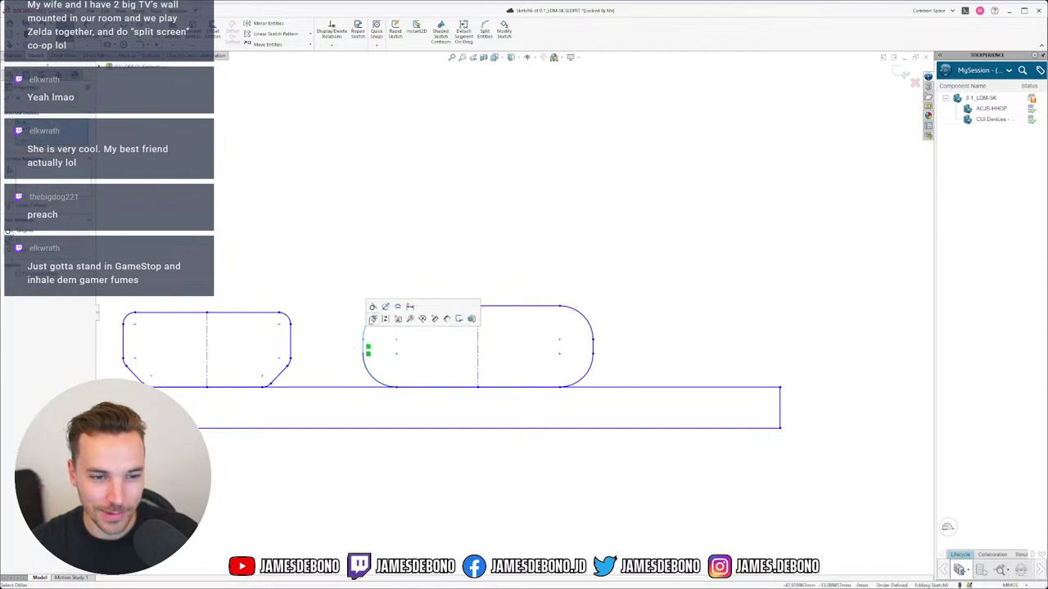
pyautogui.click(426, 351)
pyautogui.moveTo(405, 292); pyautogui.dragTo(389, 318)
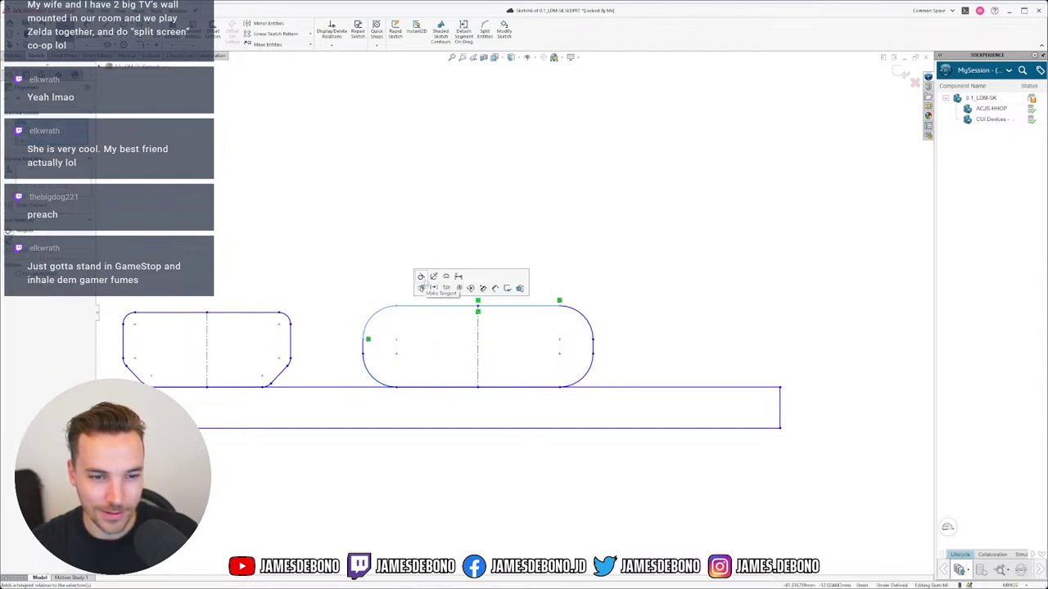
pyautogui.click(454, 339)
pyautogui.click(477, 327)
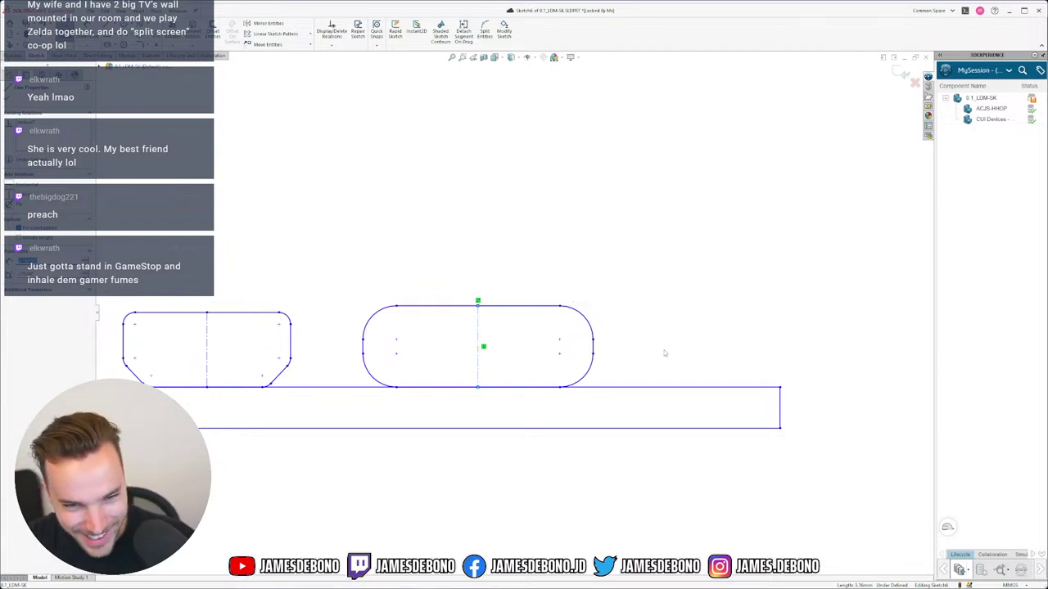
# Undo the trial move of the rounded profile's top edge and reapply the tangent relation between its upper left arc and top line.
pyautogui.click(664, 353)
pyautogui.click(479, 313)
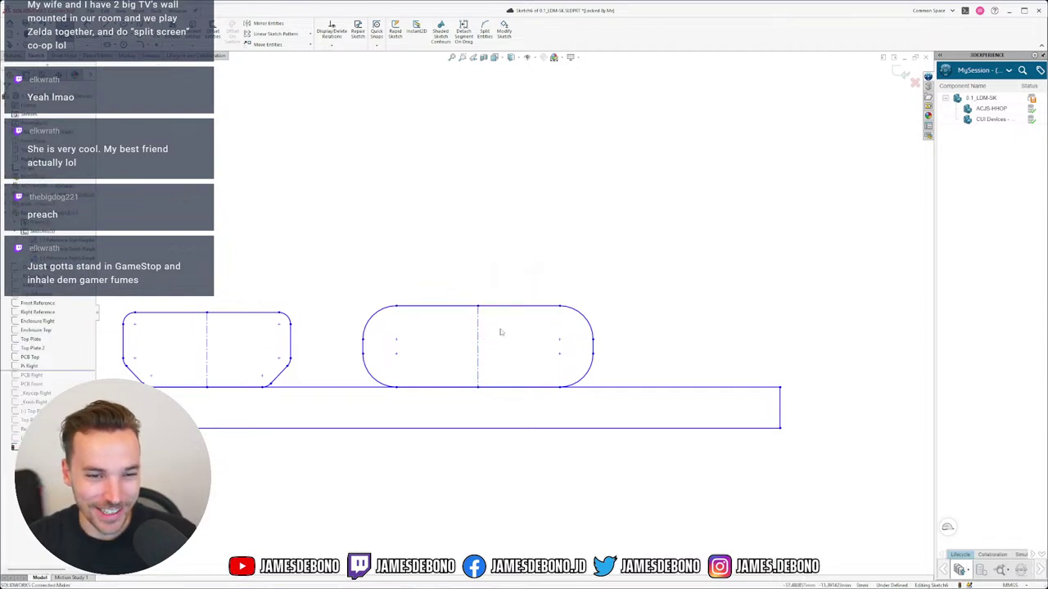
pyautogui.moveTo(478, 307)
pyautogui.mouseDown()
pyautogui.moveTo(552, 310)
pyautogui.moveTo(486, 302)
pyautogui.mouseUp()
pyautogui.hotkey('ctrl', 'z')
pyautogui.click(419, 309)
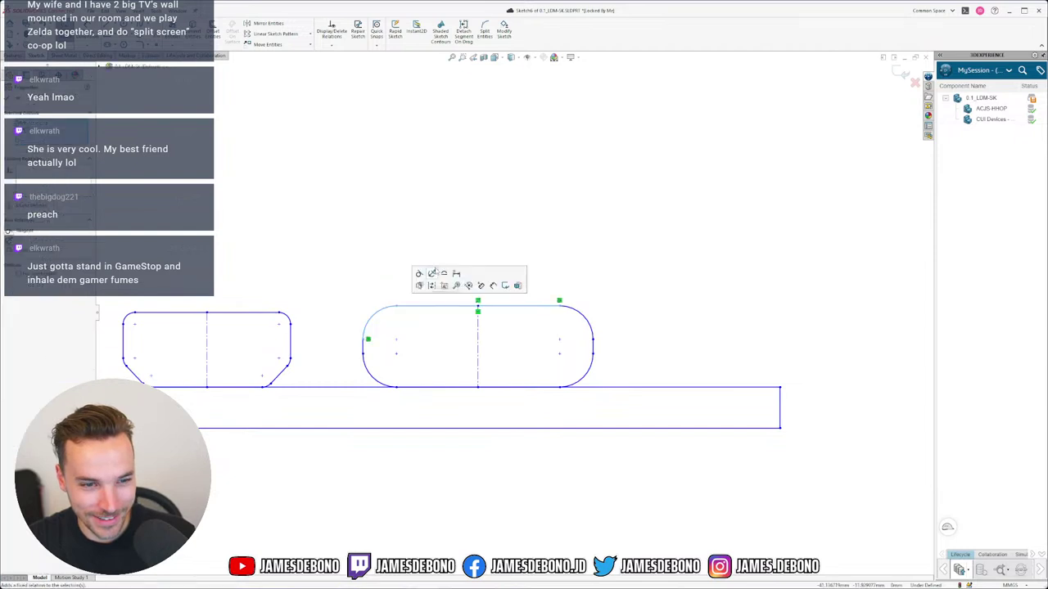
pyautogui.click(441, 331)
pyautogui.moveTo(478, 306); pyautogui.dragTo(545, 319)
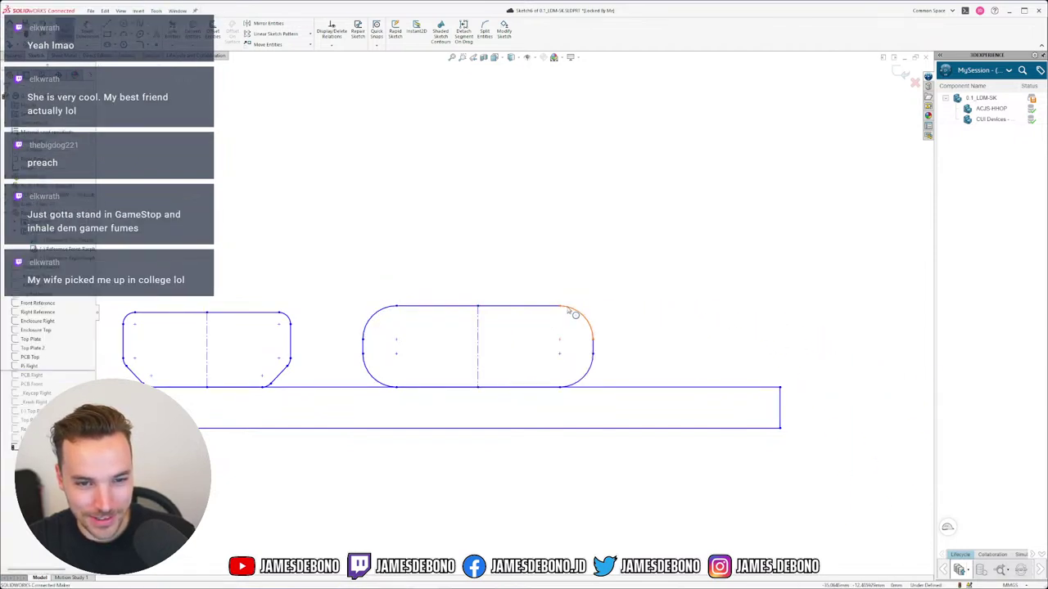
# Make the rounded profile's two upper arcs equal and test the relation by moving the end of the top line.
pyautogui.click(571, 312)
pyautogui.keyDown('ctrl'); pyautogui.click(390, 309); pyautogui.keyUp('ctrl')
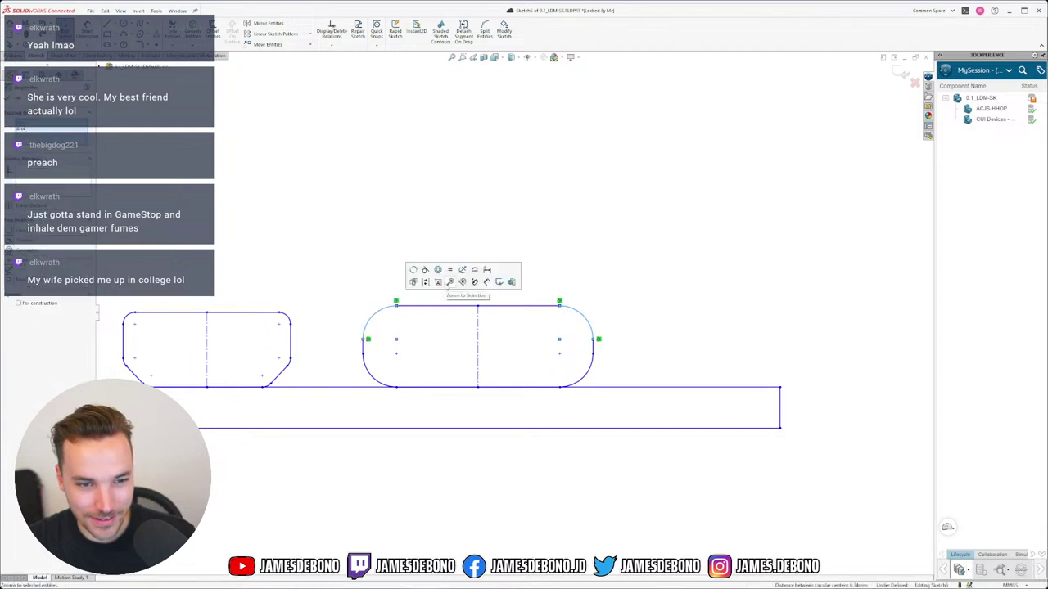
pyautogui.click(453, 272)
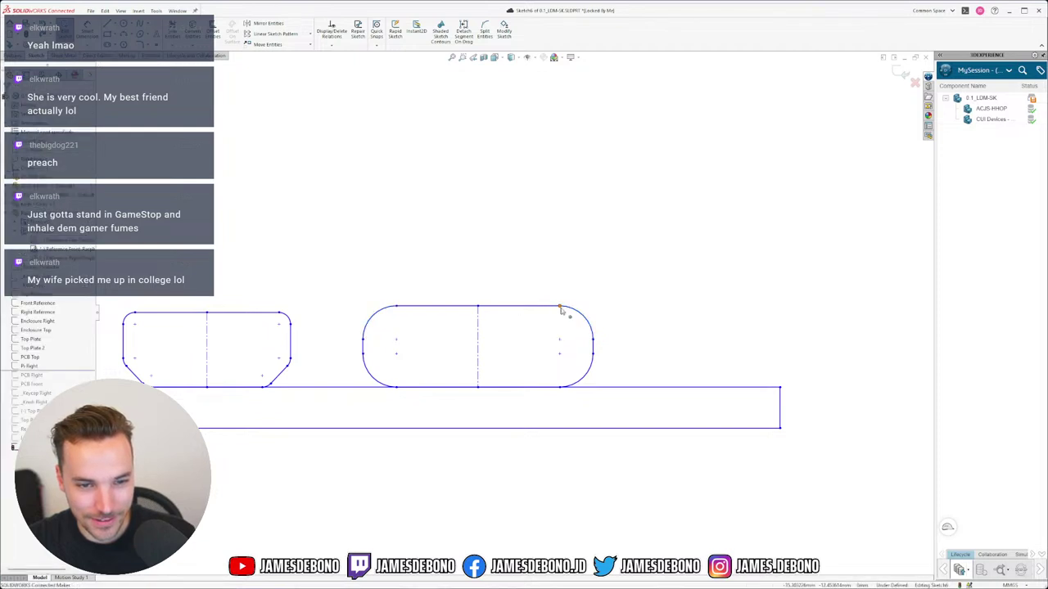
pyautogui.moveTo(561, 310)
pyautogui.mouseDown()
pyautogui.moveTo(598, 307)
pyautogui.moveTo(548, 303)
pyautogui.mouseUp()
# Make the rounded profile's two side lines equal in length and its two lower arcs equal in radius.
pyautogui.click(583, 350)
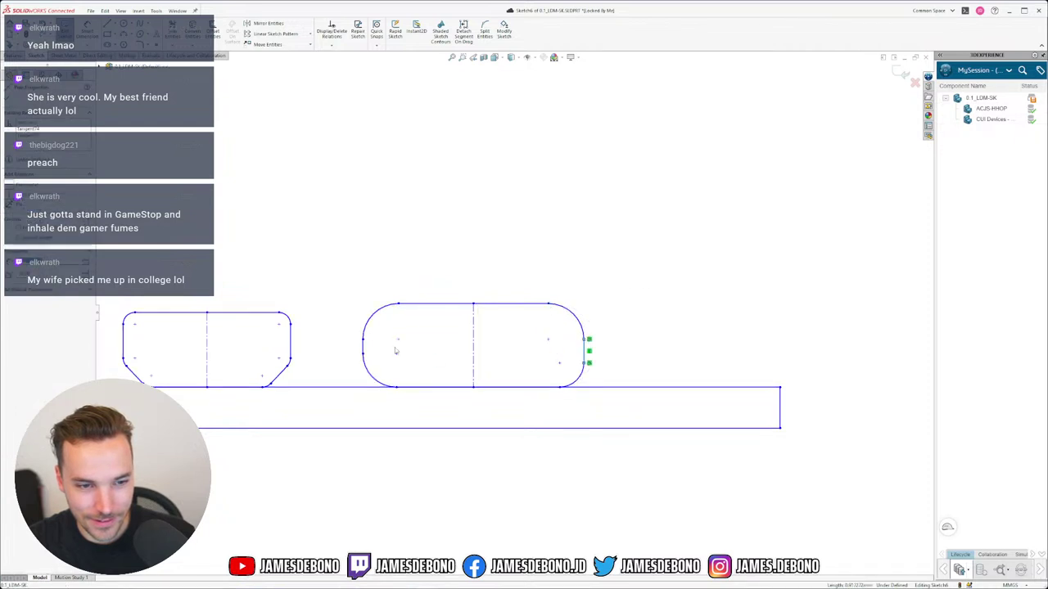
pyautogui.keyDown('ctrl'); pyautogui.click(365, 348); pyautogui.keyUp('ctrl')
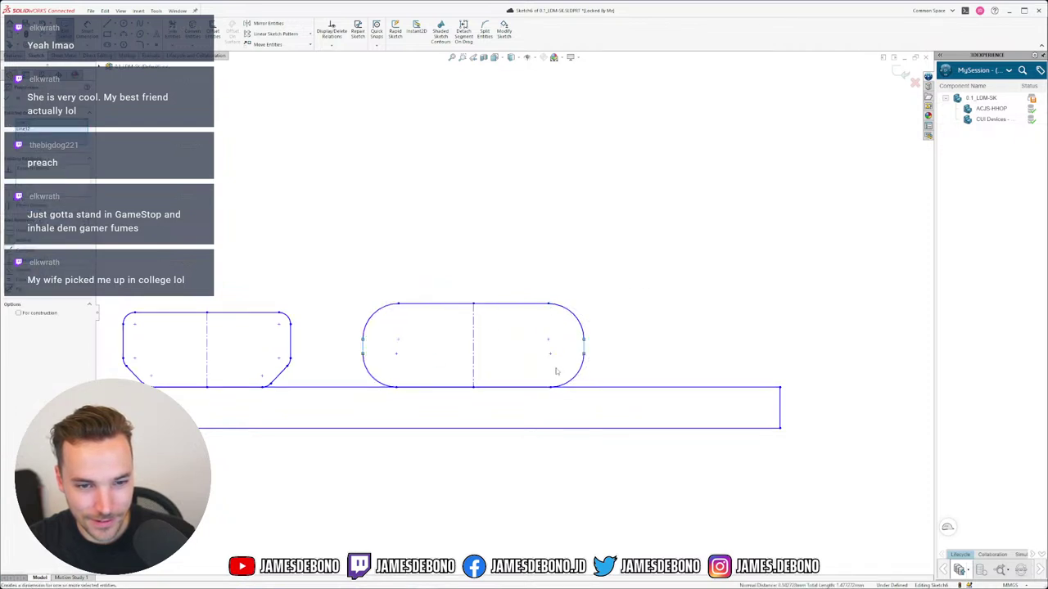
pyautogui.click(584, 365)
pyautogui.keyDown('ctrl'); pyautogui.click(365, 367); pyautogui.keyUp('ctrl')
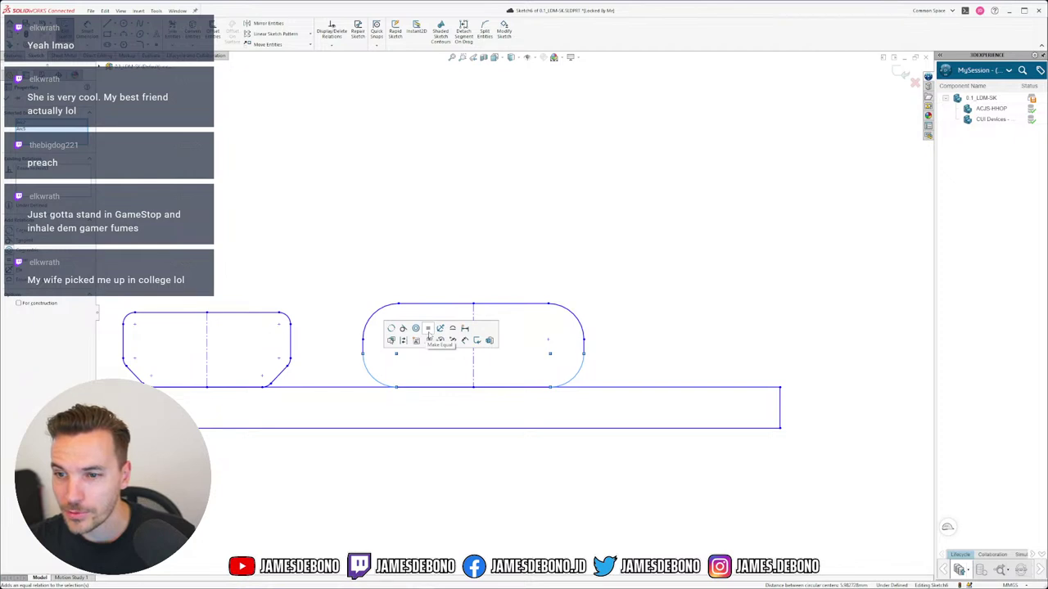
pyautogui.click(428, 329)
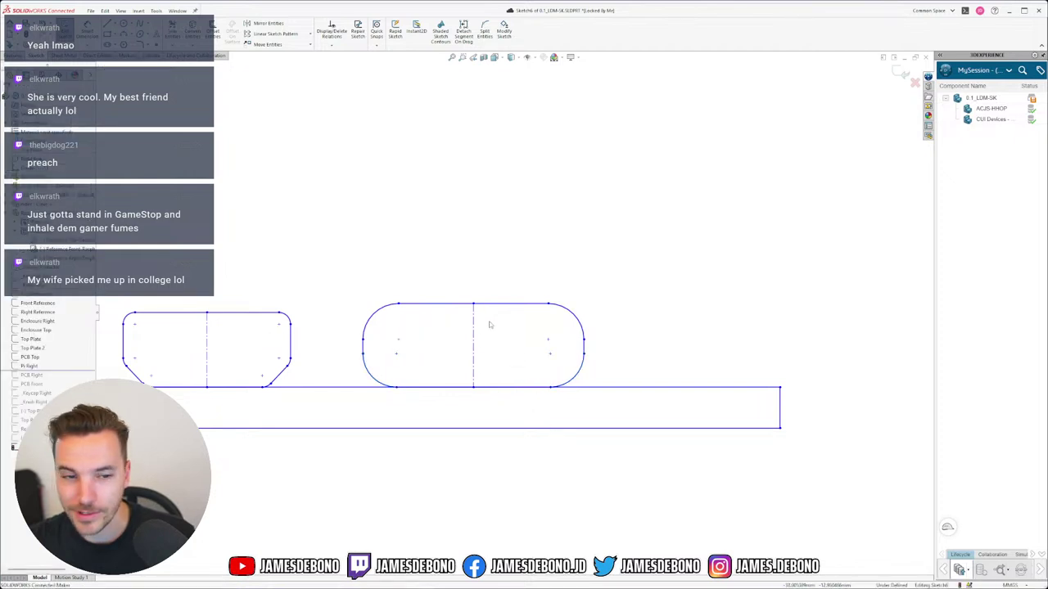
# Make the rounded profile's top line equal in length to the top line of the reference's rounded profile.
pyautogui.moveTo(473, 308)
pyautogui.mouseDown()
pyautogui.moveTo(538, 306)
pyautogui.moveTo(490, 314)
pyautogui.mouseUp()
pyautogui.click(523, 312)
pyautogui.scroll(5, 522, 315)
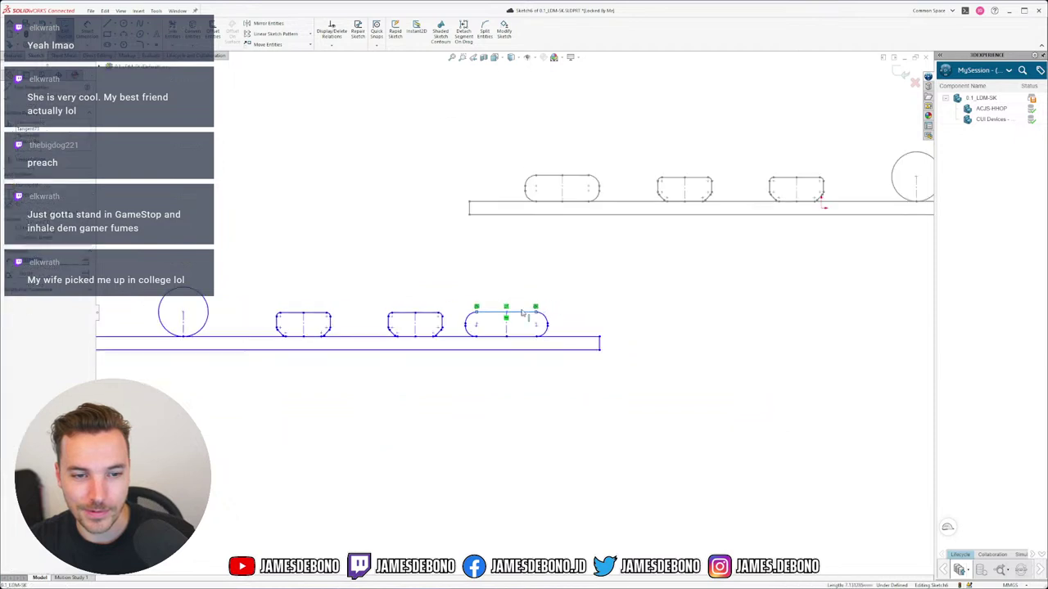
pyautogui.click(573, 176)
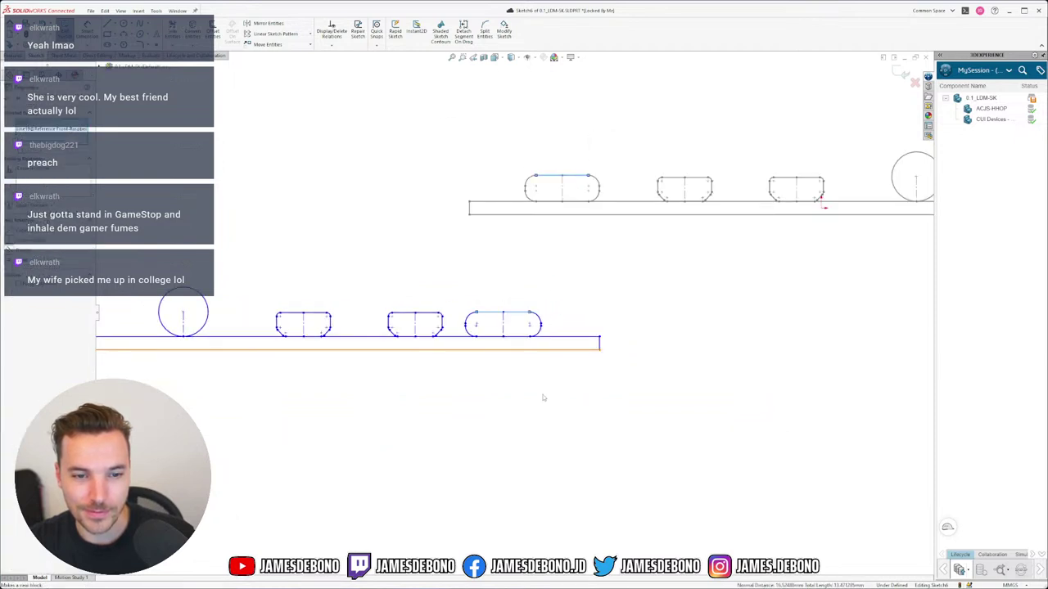
pyautogui.click(543, 398)
# Make the rounded profile's vertical centreline equal in length to the centreline of the reference's rounded profile.
pyautogui.moveTo(529, 312); pyautogui.dragTo(532, 305)
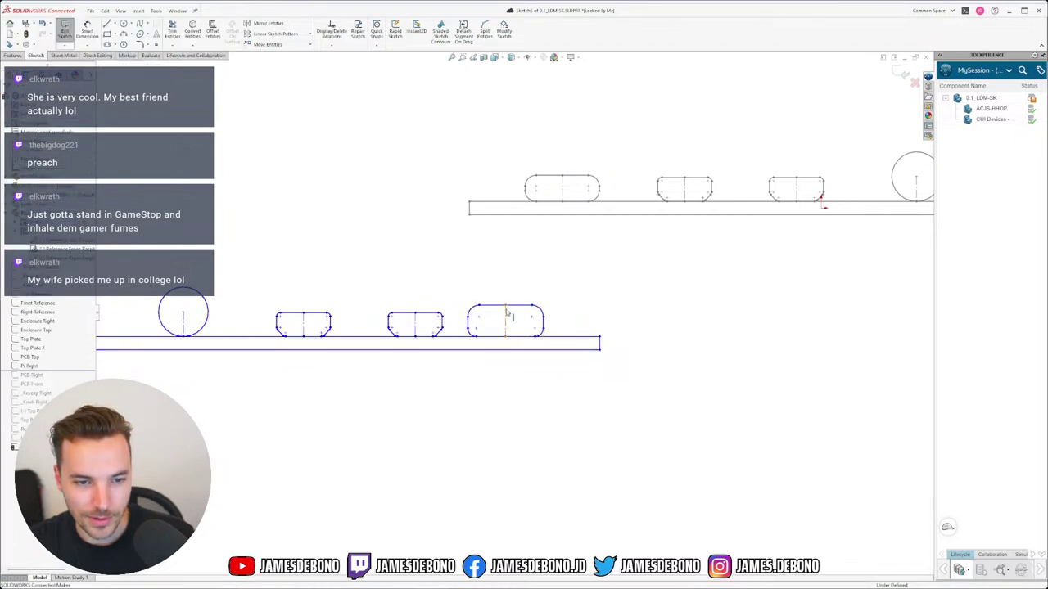
pyautogui.click(506, 313)
pyautogui.keyDown('ctrl'); pyautogui.click(562, 183); pyautogui.keyUp('ctrl')
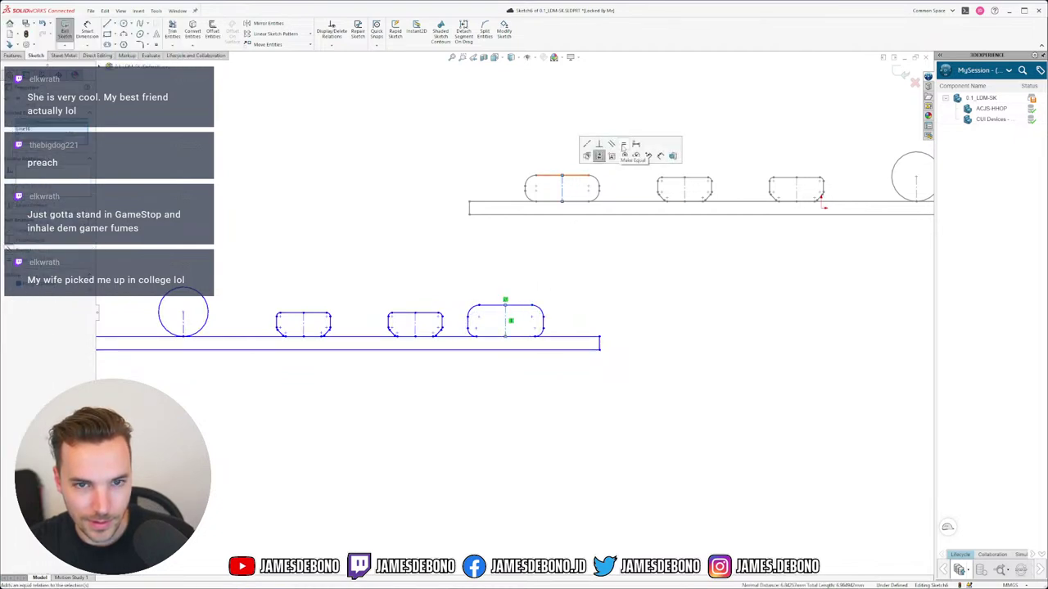
pyautogui.click(624, 147)
# Make the rounded profile's lower left arc equal to the lower left arc of the reference's rounded profile.
pyautogui.moveTo(532, 315)
pyautogui.mouseDown()
pyautogui.moveTo(524, 299)
pyautogui.moveTo(529, 325)
pyautogui.moveTo(509, 316)
pyautogui.mouseUp()
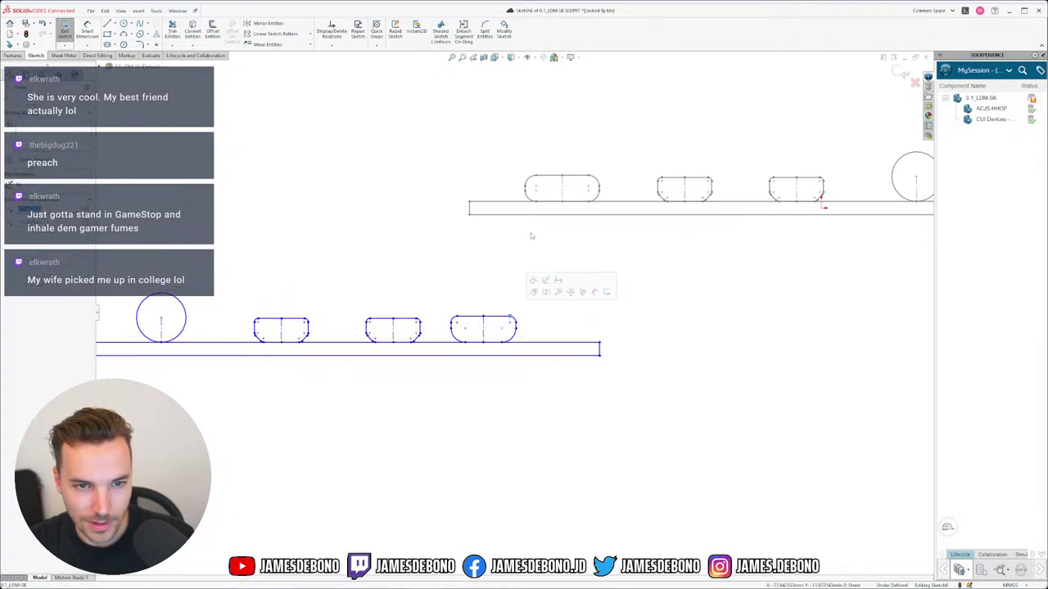
pyautogui.keyDown('ctrl'); pyautogui.click(452, 336); pyautogui.keyUp('ctrl')
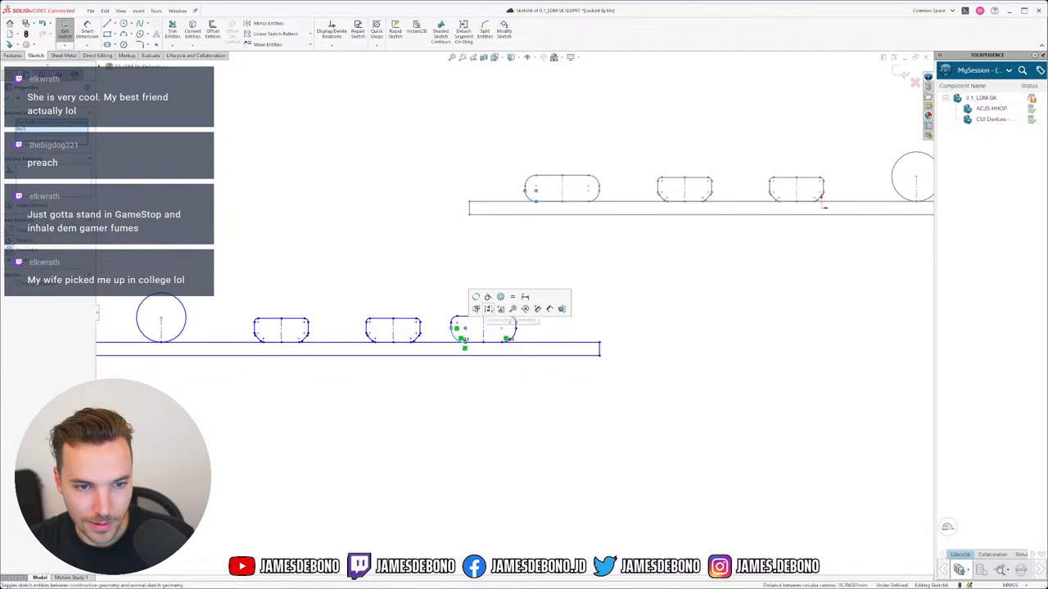
pyautogui.click(512, 299)
pyautogui.click(497, 392)
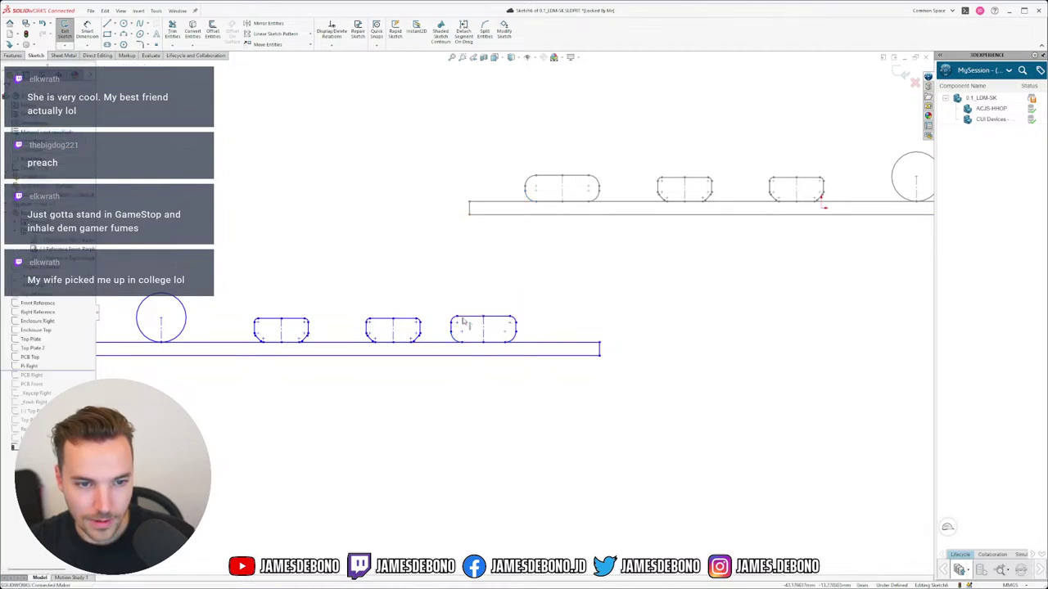
pyautogui.moveTo(463, 323); pyautogui.dragTo(506, 317)
# Make the rounded profile's upper left arc equal to the upper left arc of the reference's rounded profile.
pyautogui.scroll(-3, 563, 325)
pyautogui.click(439, 311)
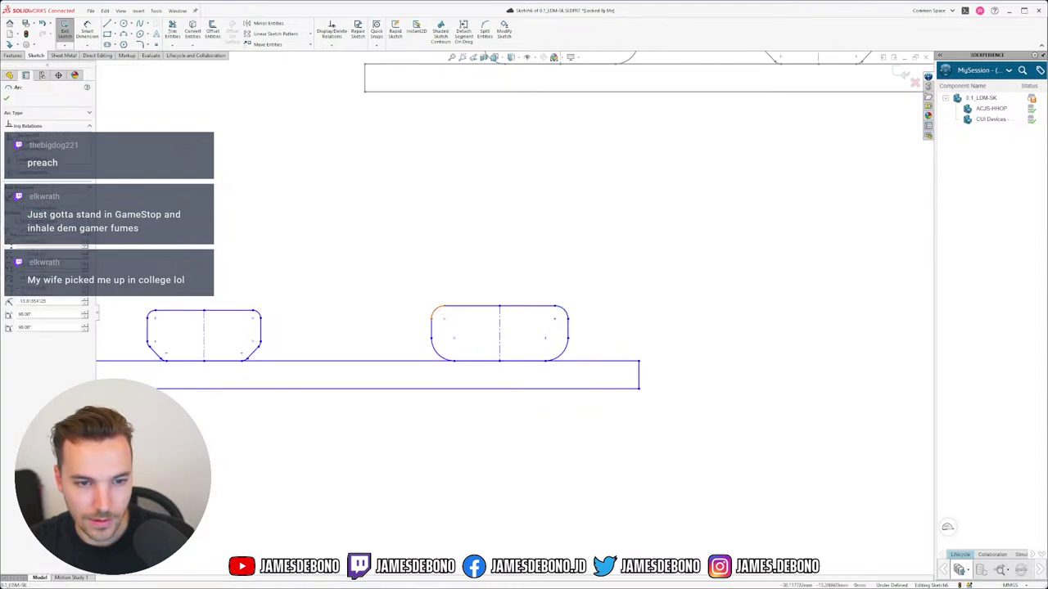
pyautogui.scroll(3, 513, 312)
pyautogui.keyDown('ctrl'); pyautogui.click(505, 168); pyautogui.keyUp('ctrl')
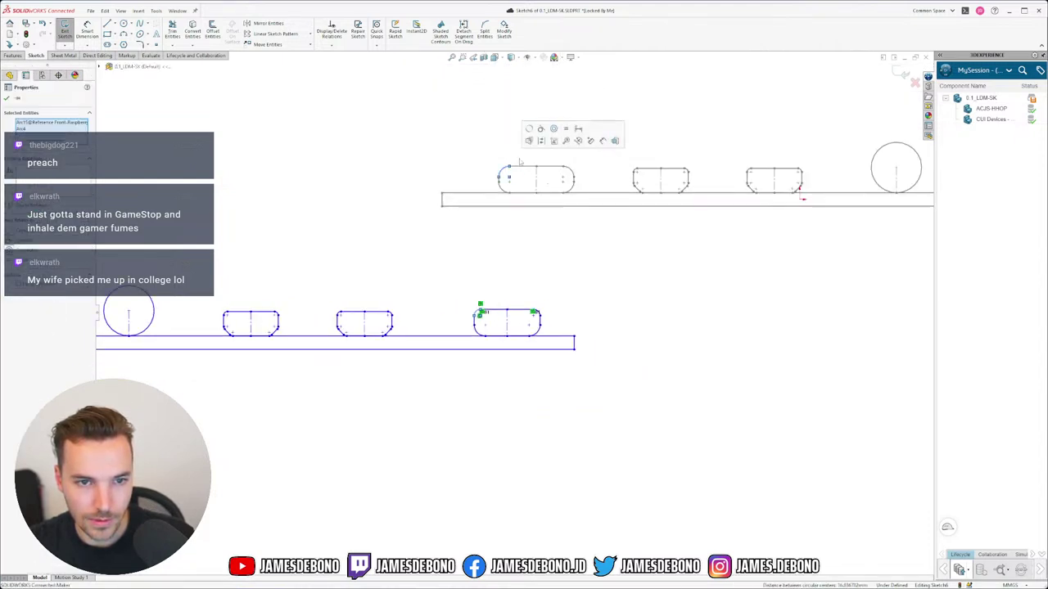
pyautogui.click(563, 131)
pyautogui.click(559, 292)
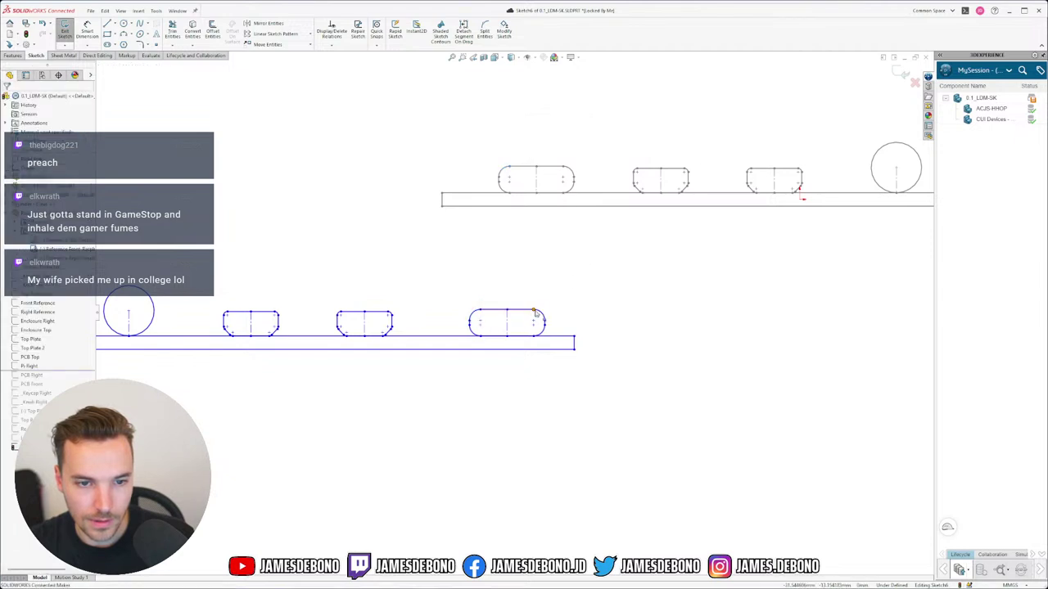
# Make the plate's top-edge segment from the rounded profile's centreline to the plate end equal to the matching segment of the reference plate.
pyautogui.moveTo(534, 310); pyautogui.dragTo(461, 308)
pyautogui.click(542, 337)
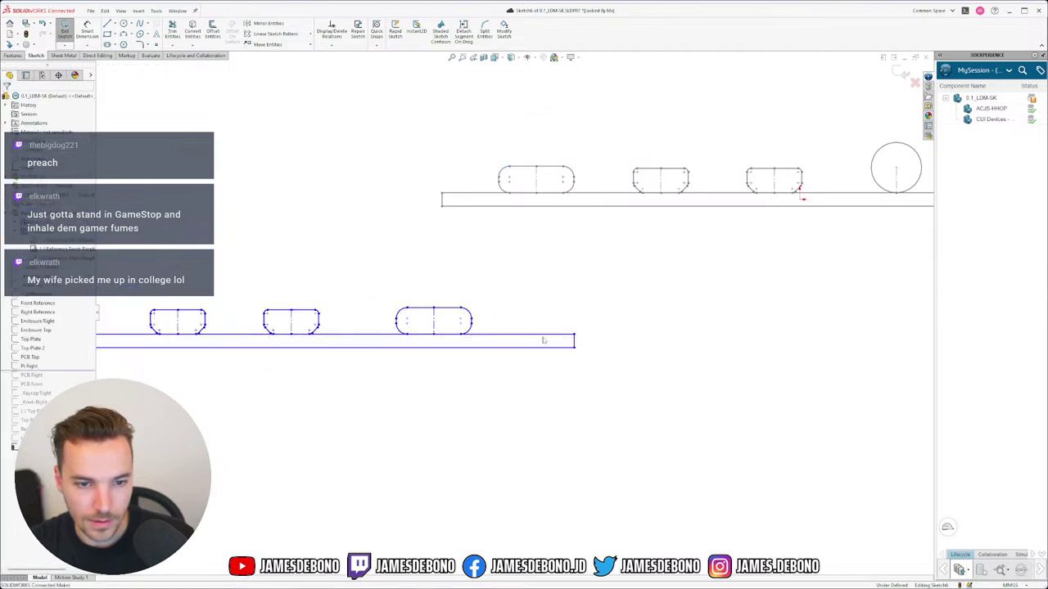
pyautogui.click(542, 340)
pyautogui.keyDown('ctrl'); pyautogui.click(484, 198); pyautogui.keyUp('ctrl')
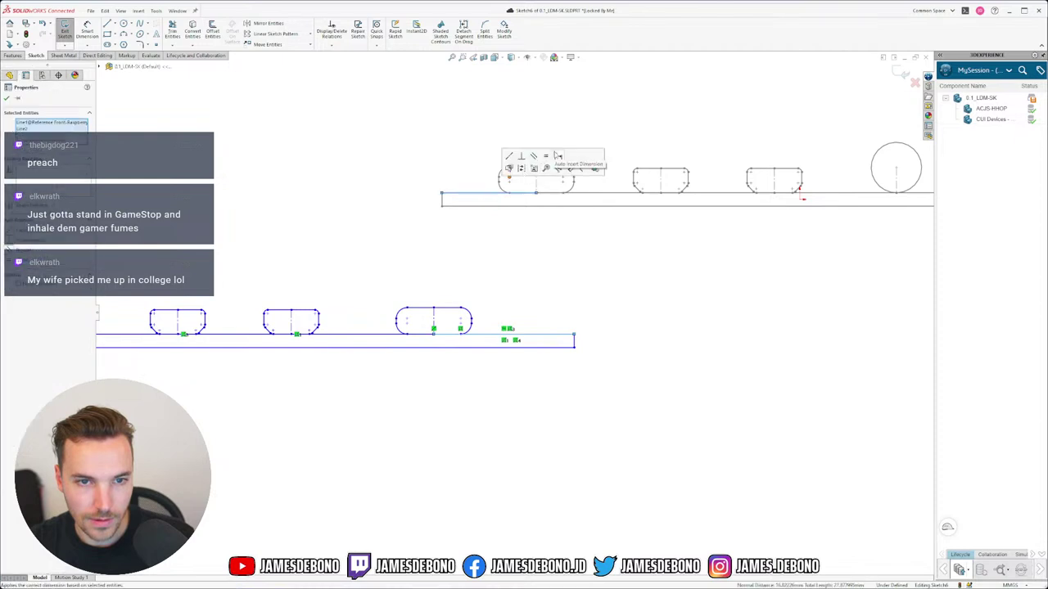
pyautogui.click(557, 156)
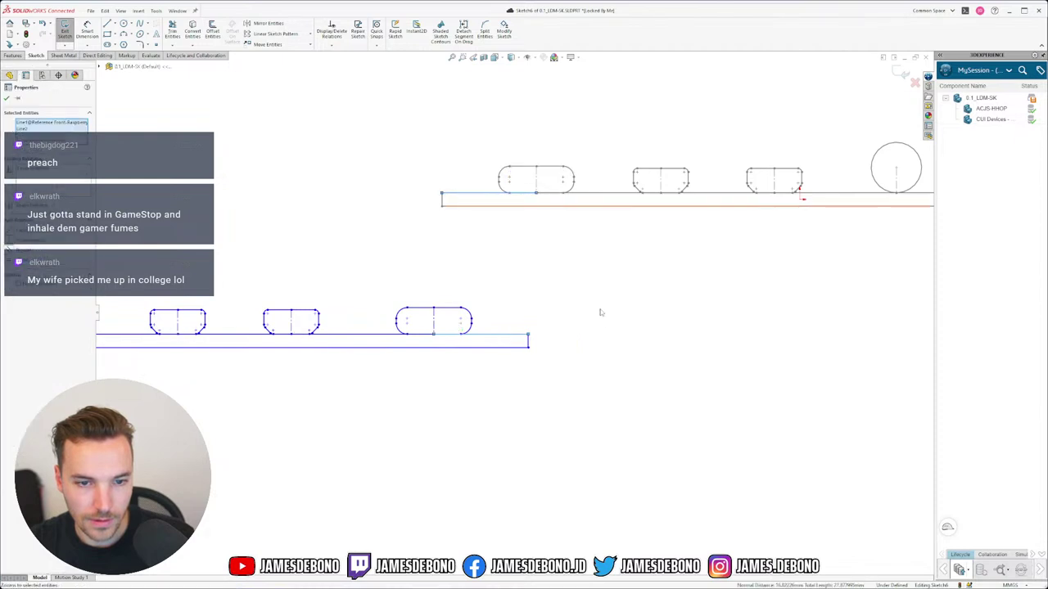
pyautogui.click(527, 339)
# Show the PCB Top sketch together with the plate sketch and inspect the connector area at the board's upper left corner.
pyautogui.scroll(8, 342, 374)
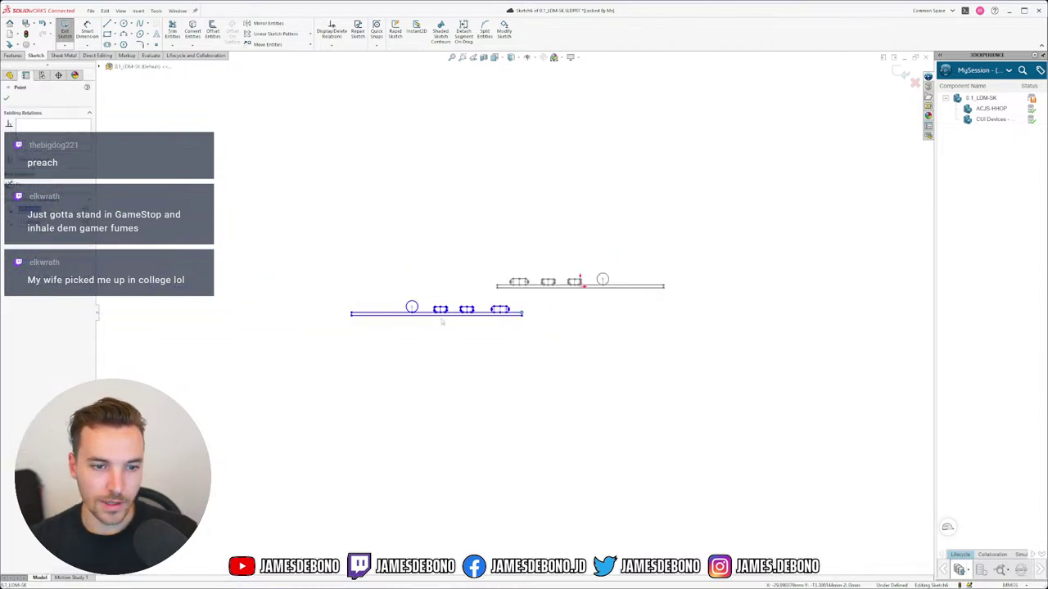
pyautogui.scroll(-3, 462, 342)
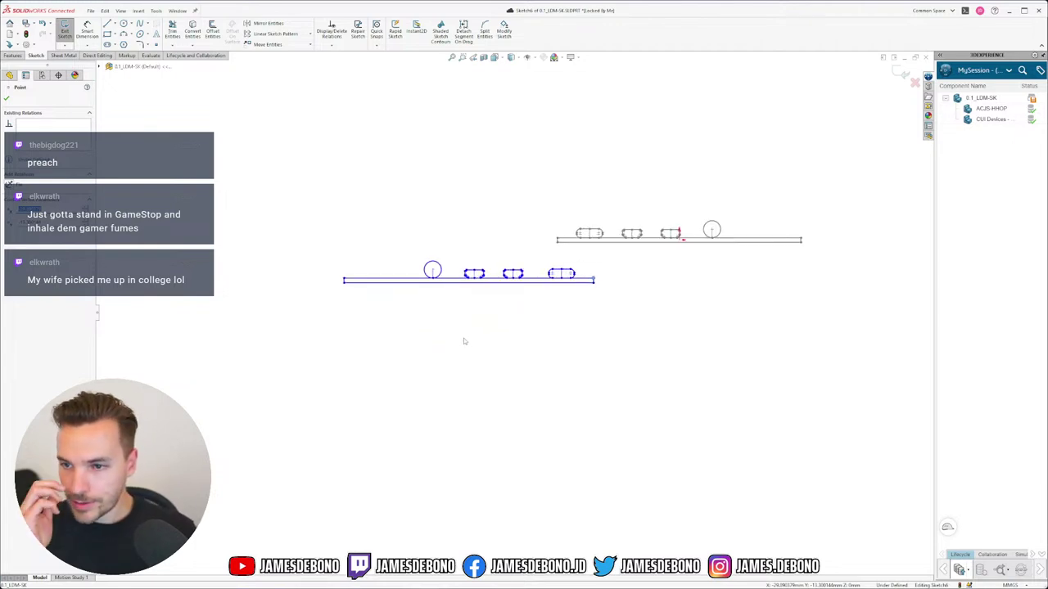
pyautogui.scroll(3, 458, 330)
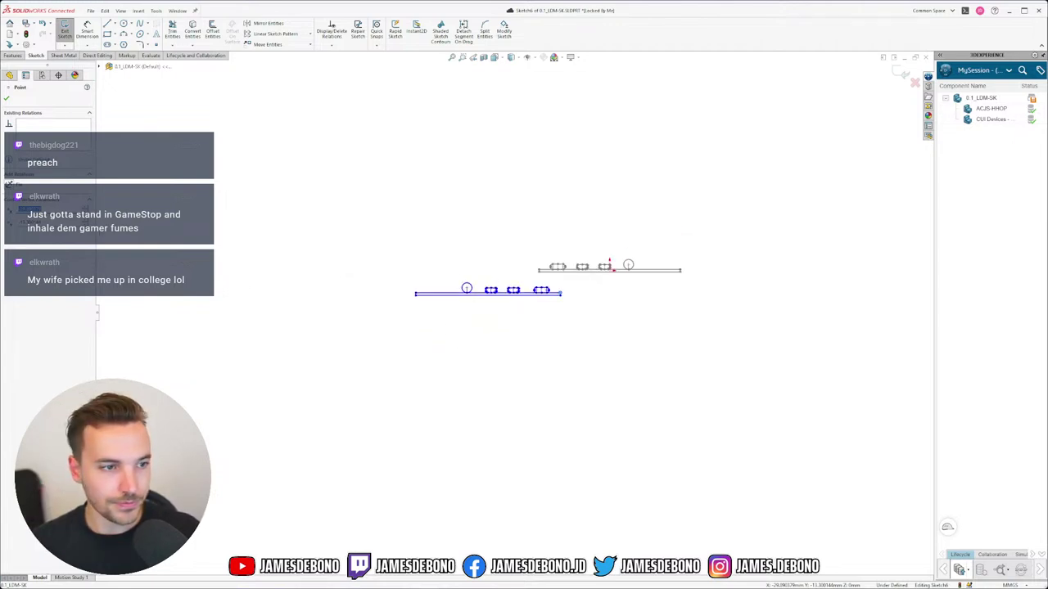
pyautogui.click(106, 67)
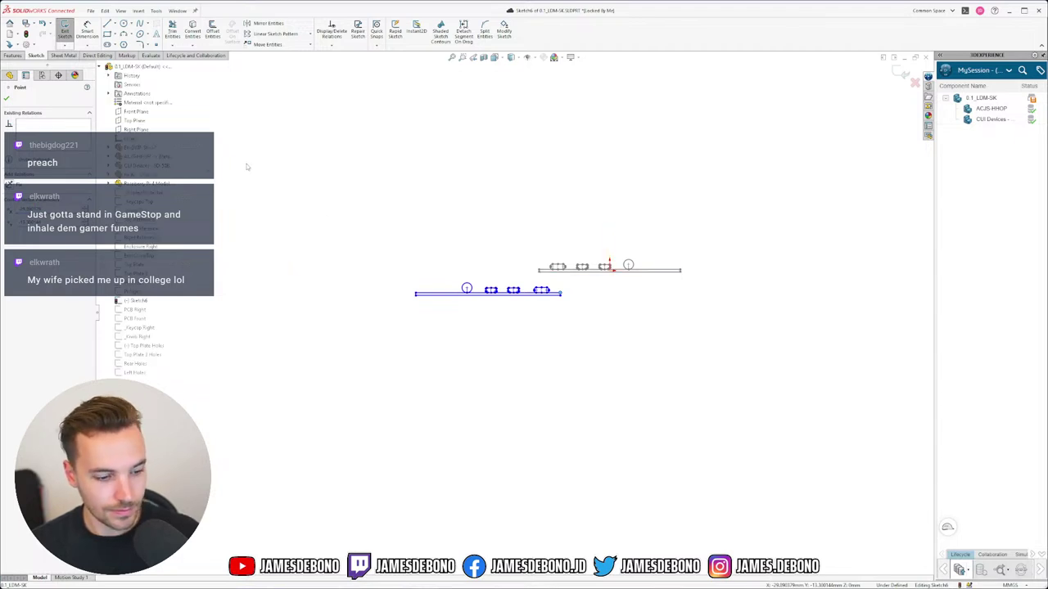
pyautogui.press('Escape')
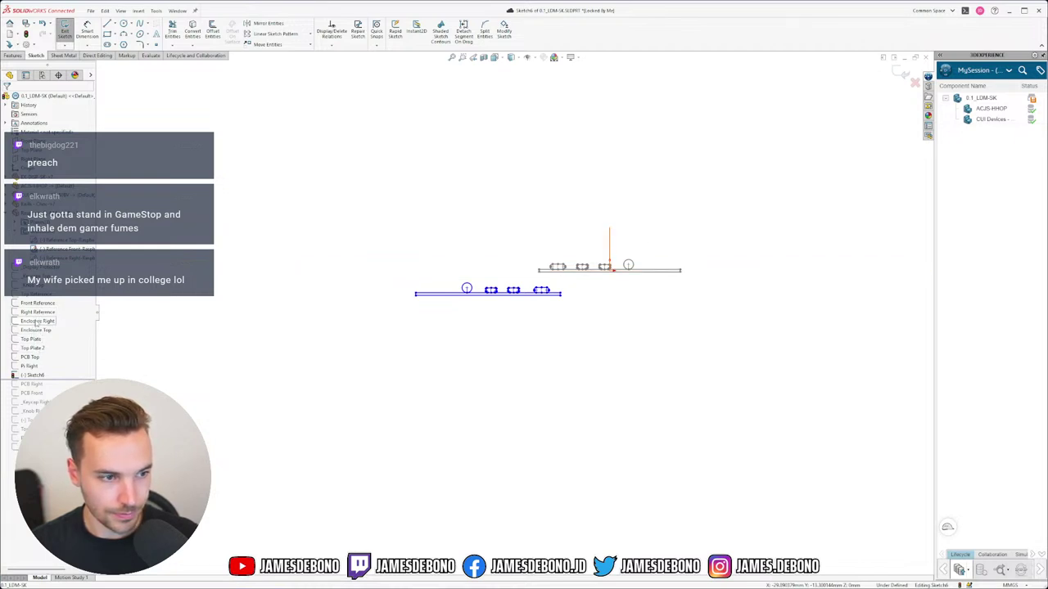
pyautogui.moveTo(36, 323)
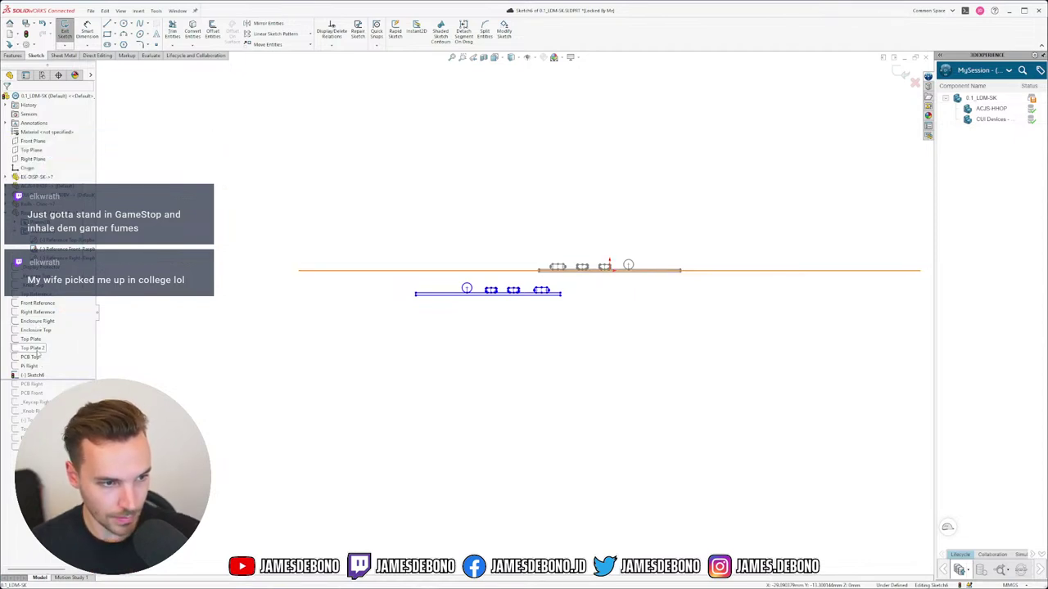
pyautogui.click(36, 358)
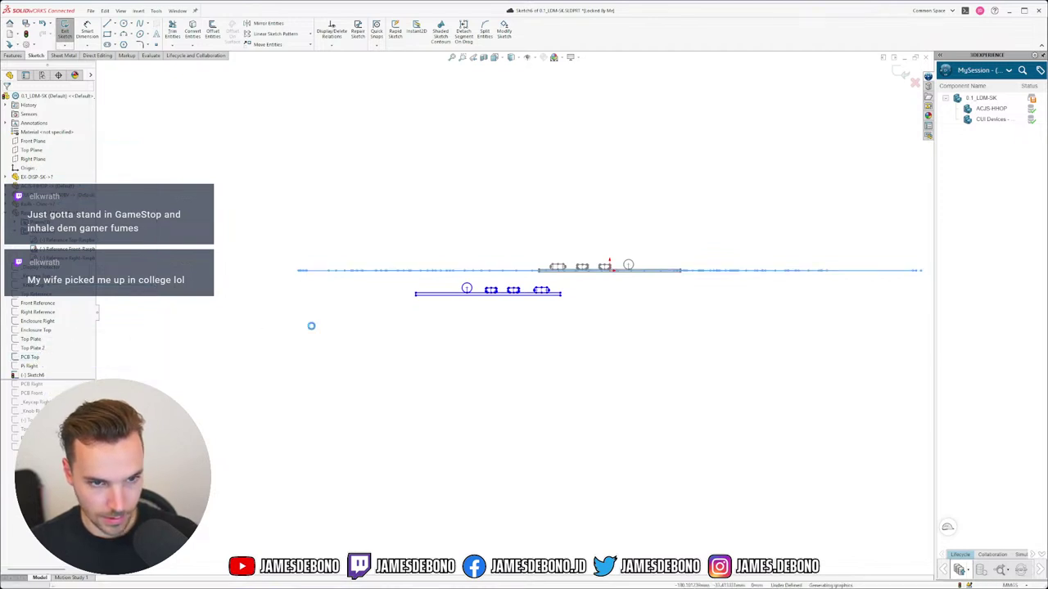
pyautogui.moveTo(311, 325); pyautogui.dragTo(308, 384, button='middle')
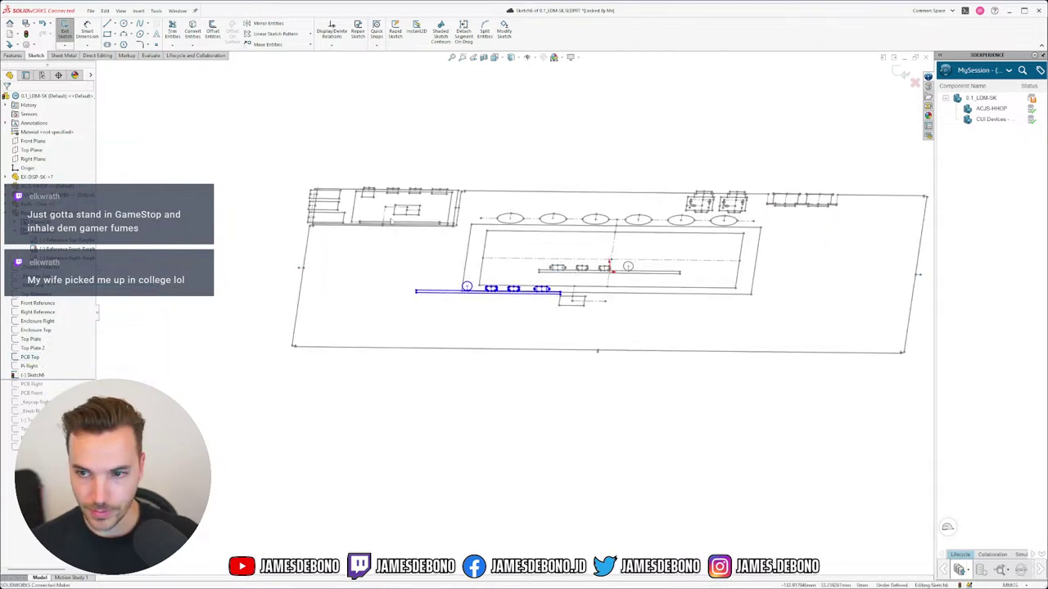
pyautogui.scroll(-6, 294, 254)
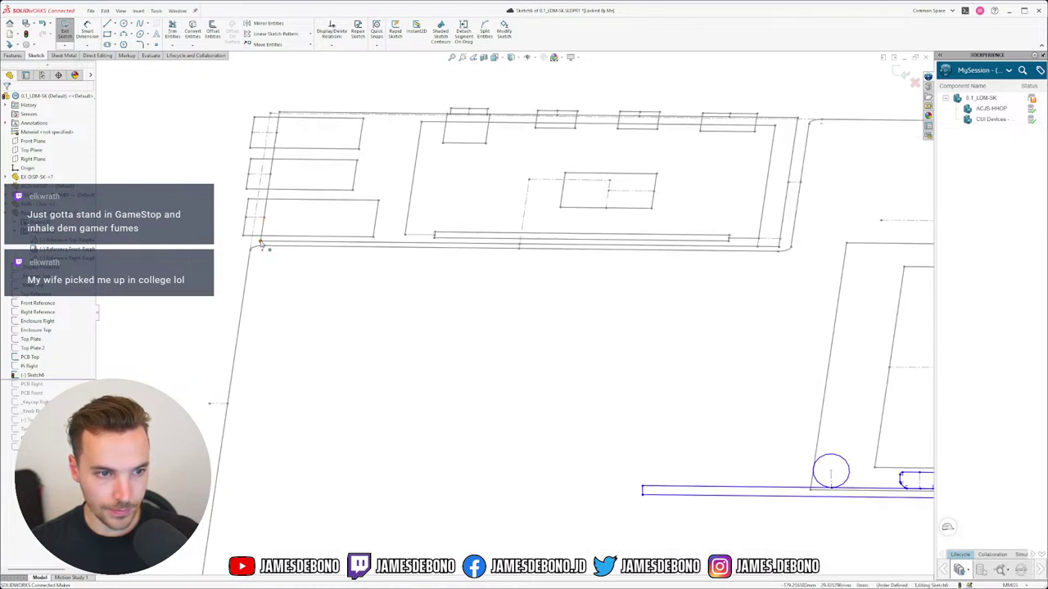
# Make the plate's left end line coincident with the lower left corner point of the board in the PCB Top sketch.
pyautogui.click(644, 492)
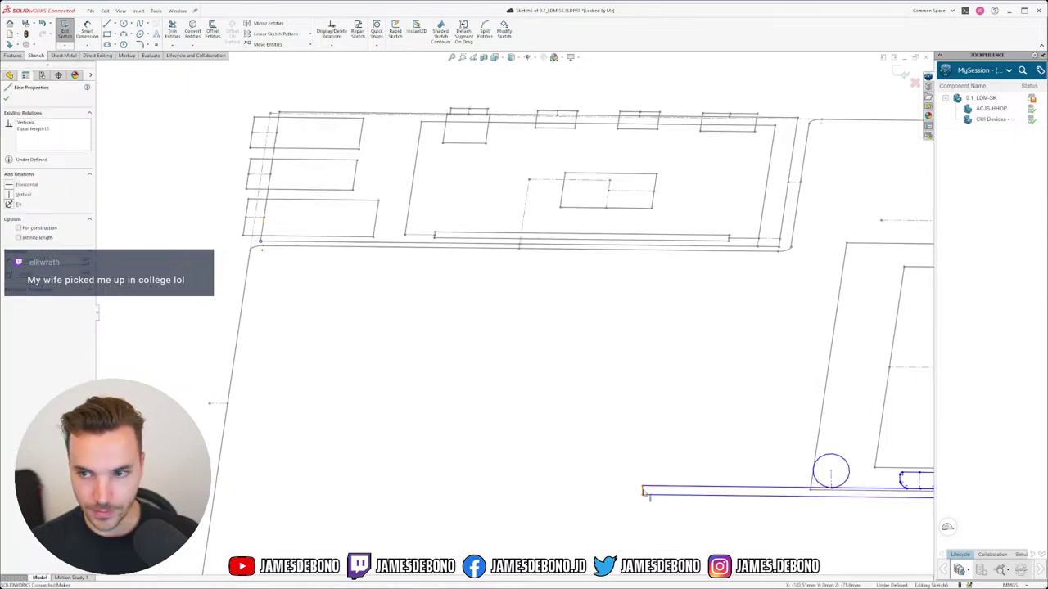
pyautogui.click(406, 353)
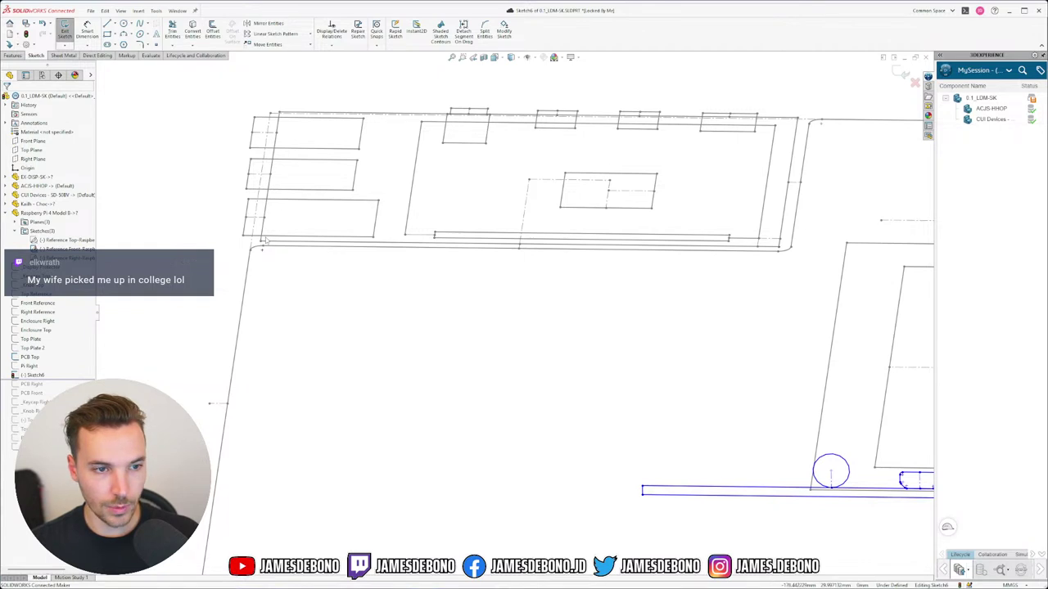
pyautogui.click(644, 492)
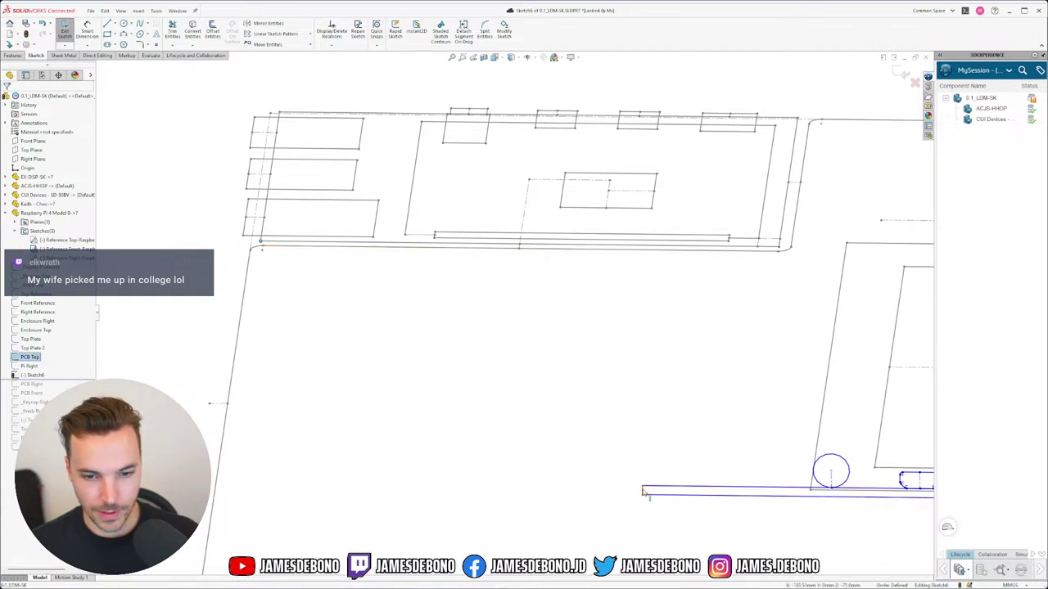
pyautogui.keyDown('ctrl'); pyautogui.click(643, 491); pyautogui.keyUp('ctrl')
pyautogui.click(681, 454)
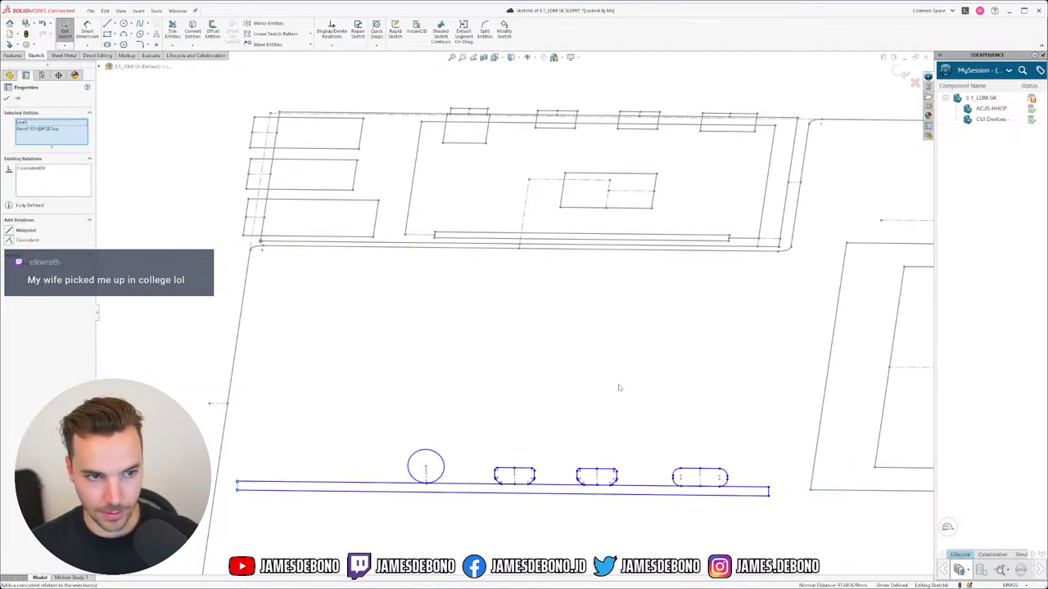
pyautogui.click(758, 351)
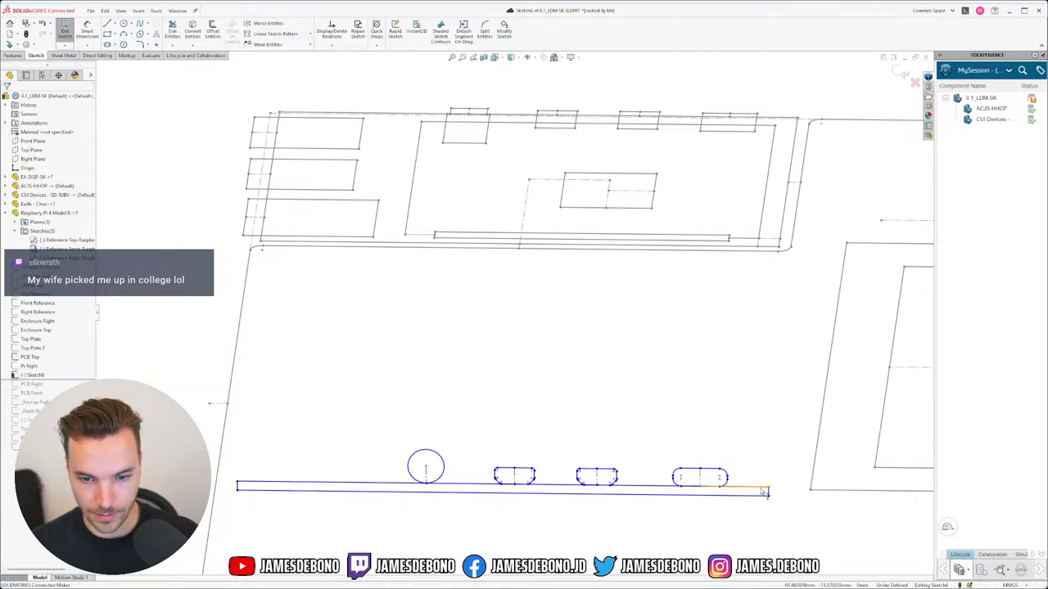
# Make the plate's right end line coincident with the board's lower right corner point in the PCB Top sketch.
pyautogui.click(765, 491)
pyautogui.press('Escape')
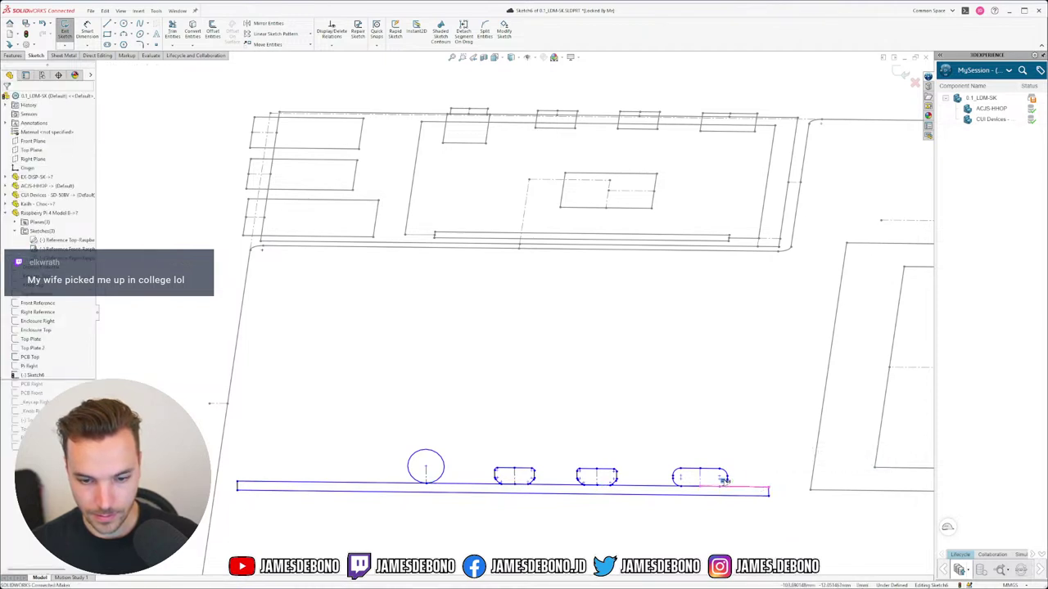
pyautogui.click(770, 492)
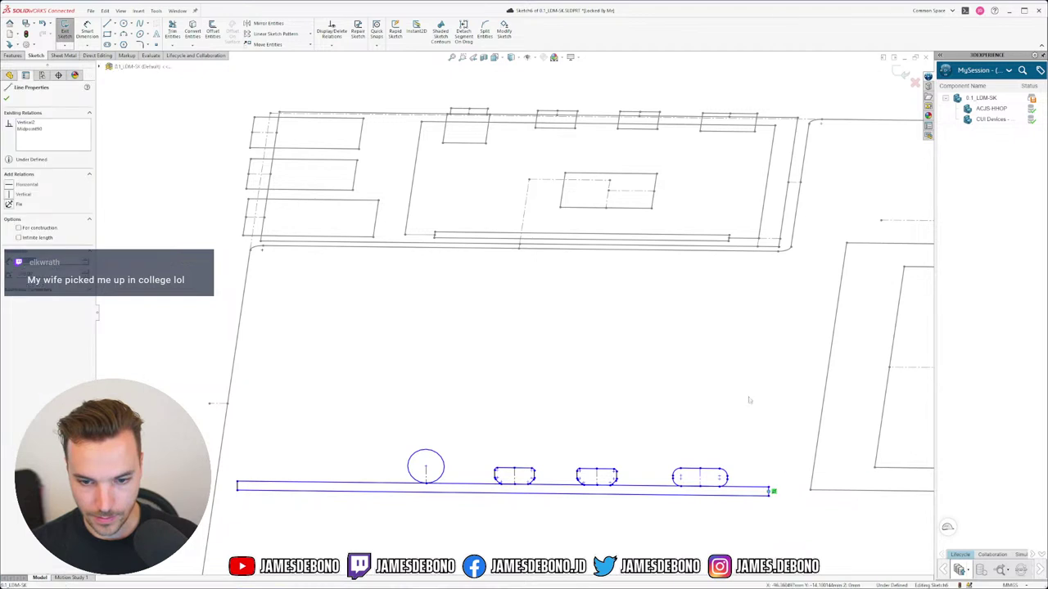
pyautogui.press('Escape')
pyautogui.click(769, 492)
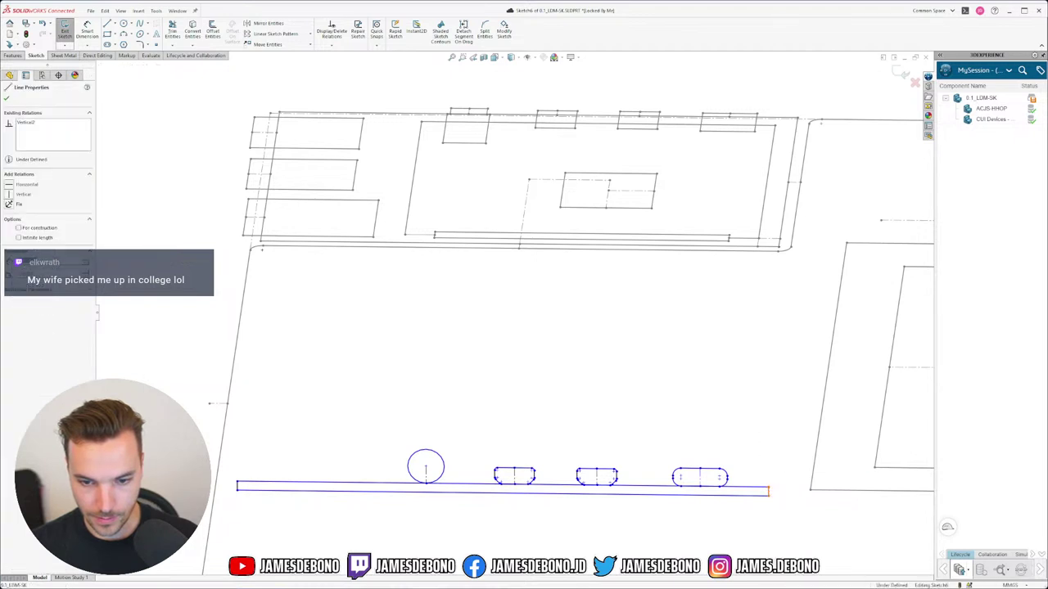
pyautogui.keyDown('ctrl'); pyautogui.click(758, 239); pyautogui.keyUp('ctrl')
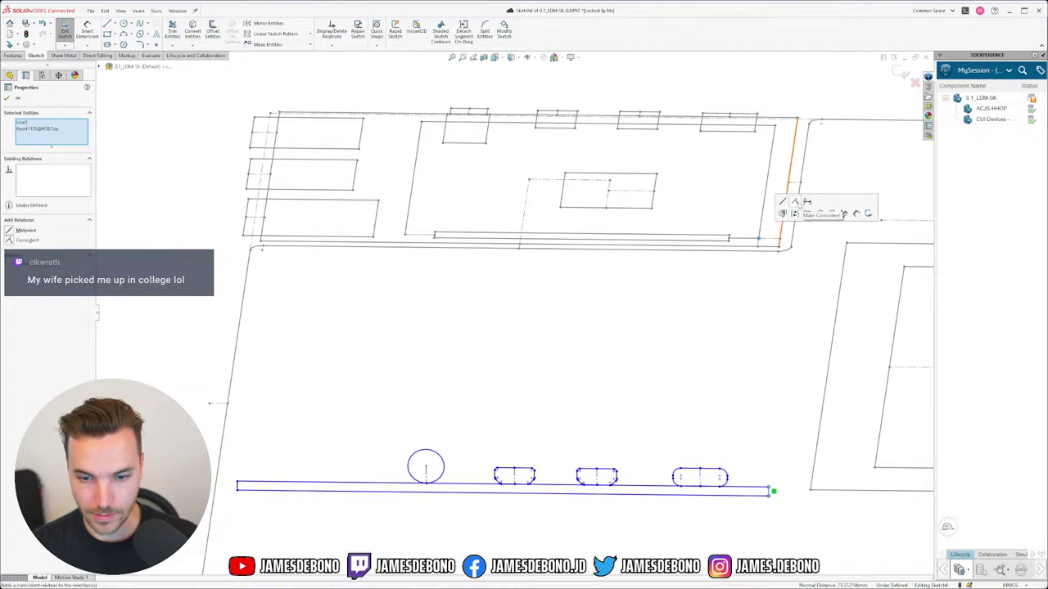
pyautogui.click(793, 213)
pyautogui.press('Escape')
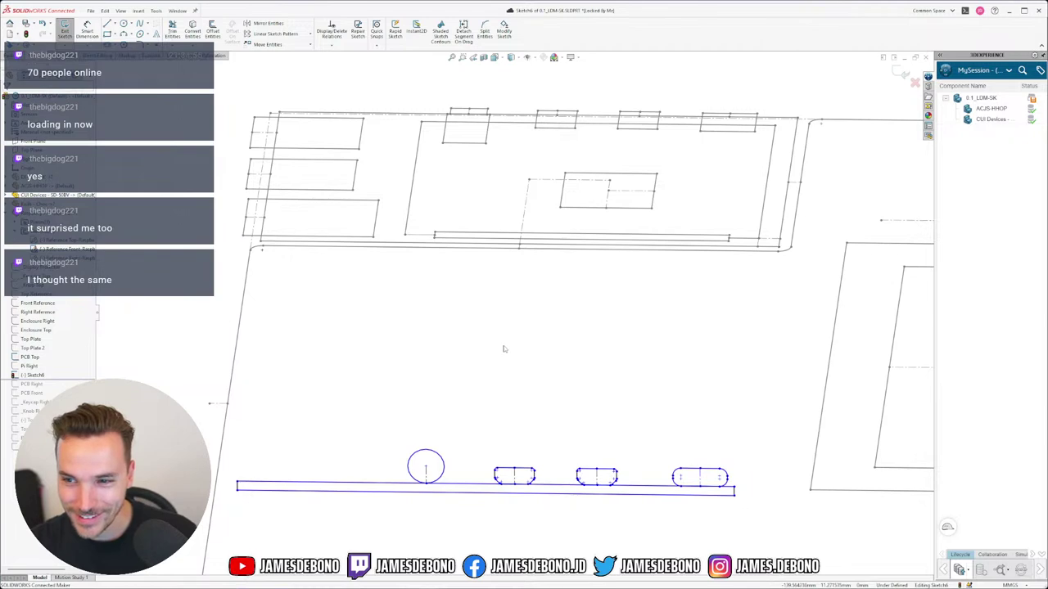
# Try moving the plate with its profiles upwards to test its remaining freedom, and undo the move.
pyautogui.scroll(2, 442, 389)
pyautogui.scroll(-3, 389, 429)
pyautogui.scroll(2, 720, 402)
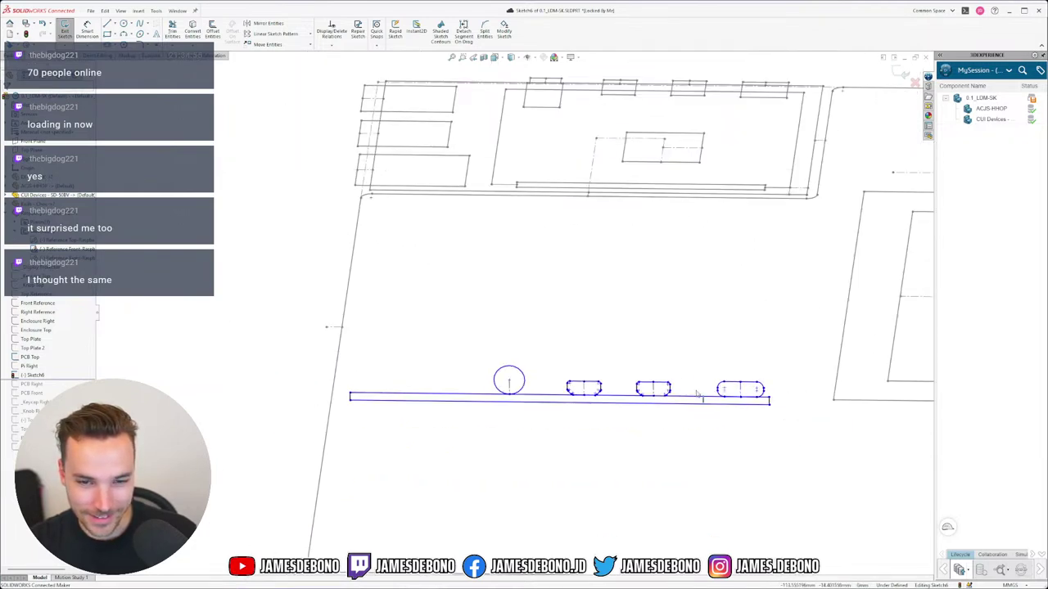
pyautogui.moveTo(761, 398)
pyautogui.mouseDown()
pyautogui.moveTo(760, 320)
pyautogui.moveTo(759, 330)
pyautogui.mouseUp()
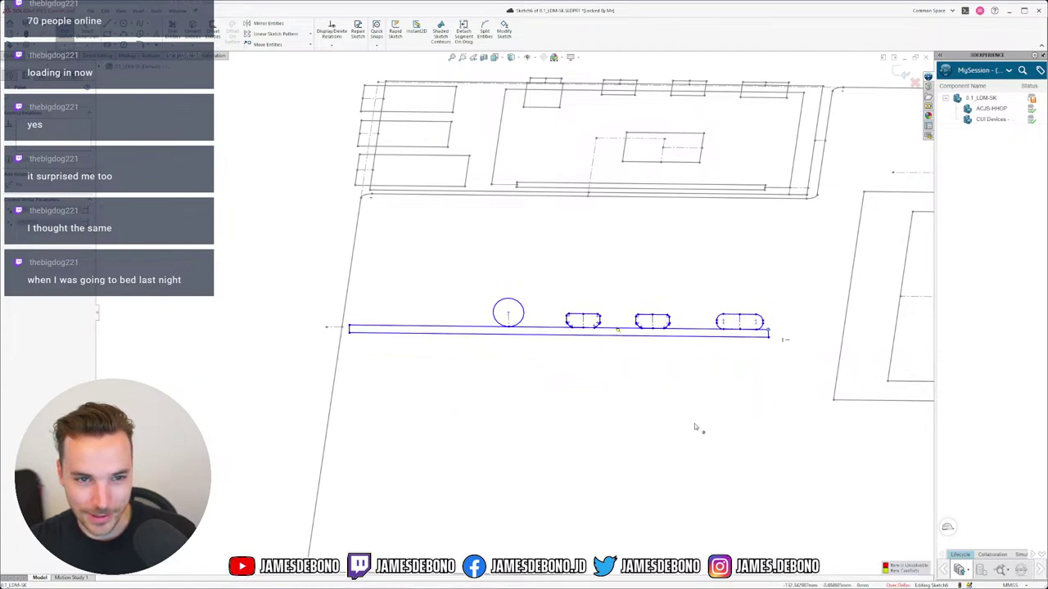
pyautogui.hotkey('ctrl', 'z')
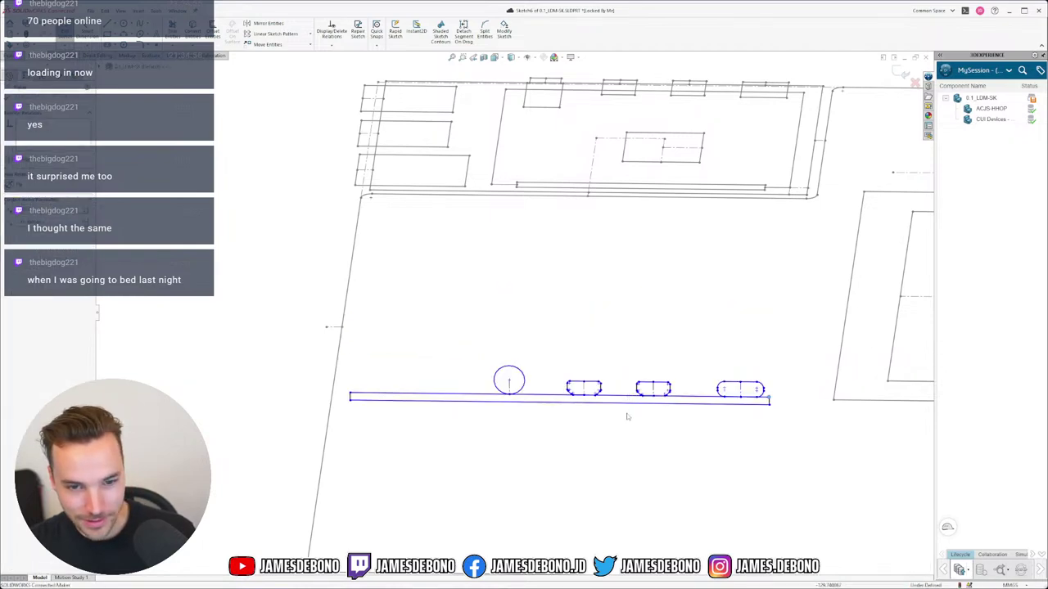
# Exit the sketch and rename it Pi Front.
pyautogui.scroll(3, 550, 284)
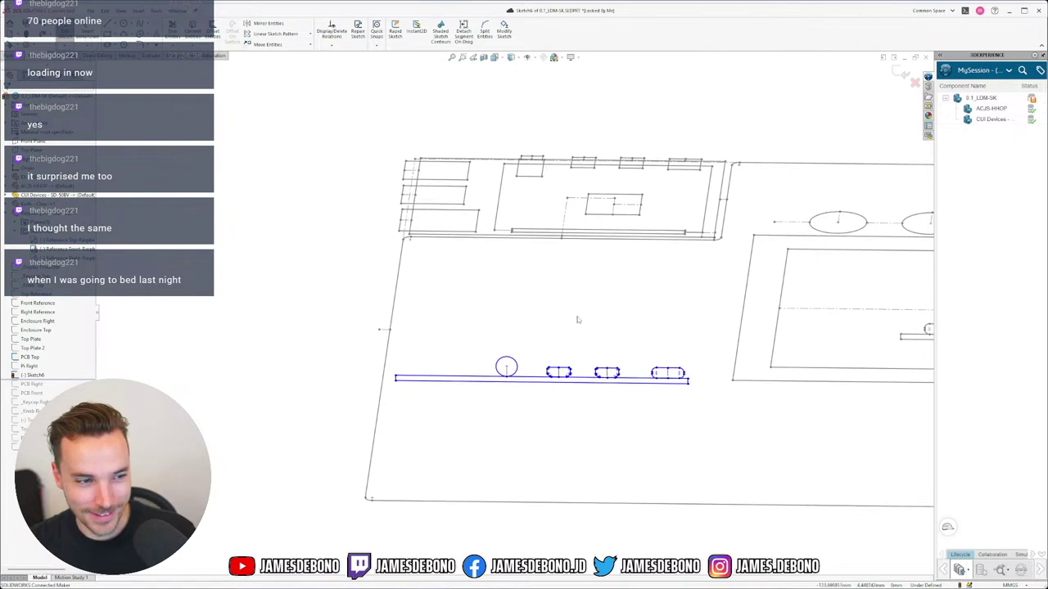
pyautogui.click(900, 73)
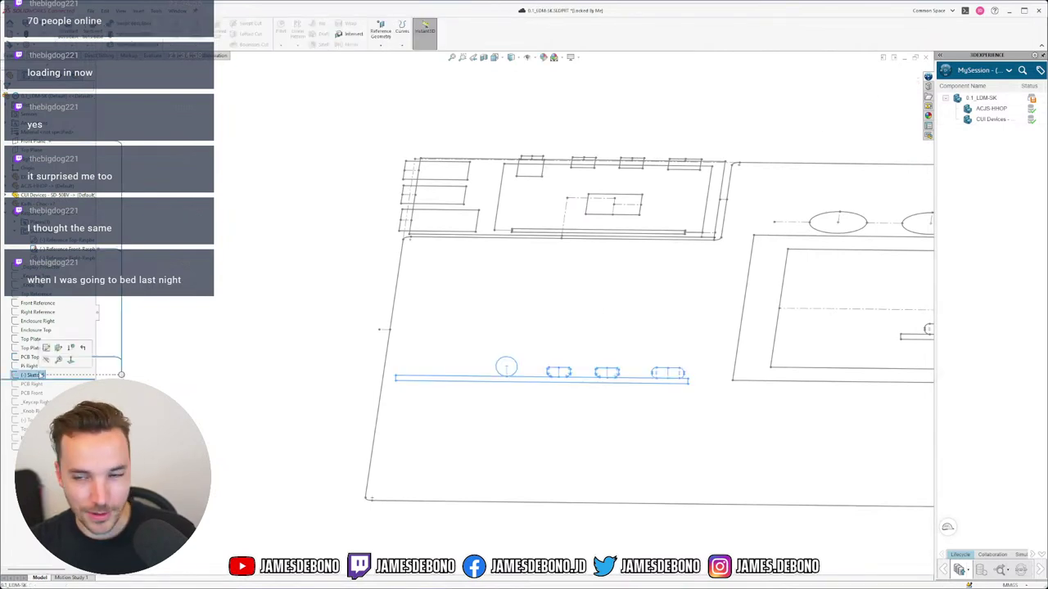
pyautogui.click(41, 374)
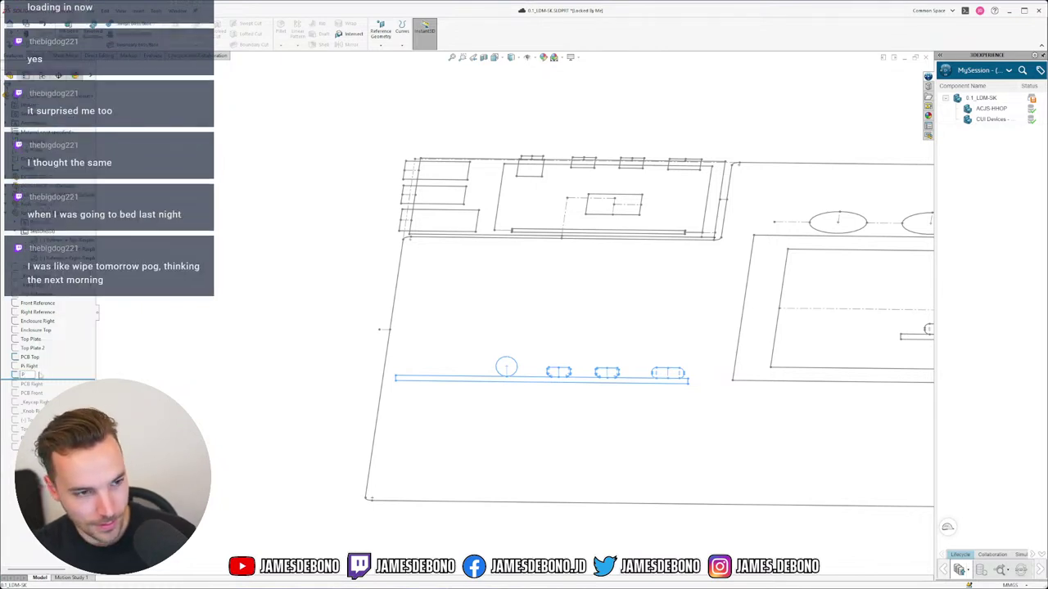
pyautogui.write('Pi Front')
pyautogui.press('Return')
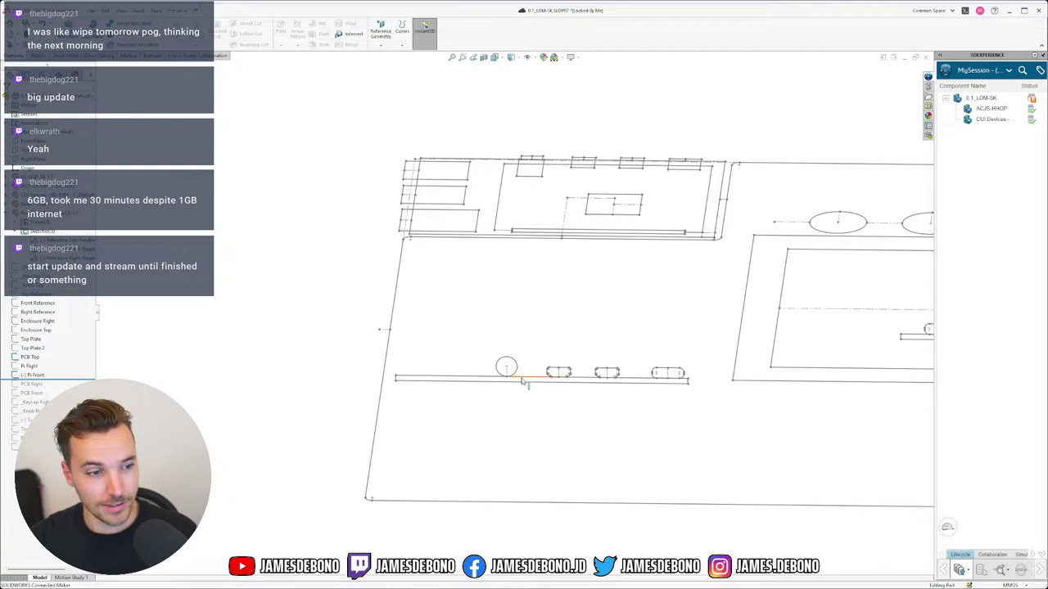
# Reopen the Pi Front sketch for editing and show the Enclosure Right and Pi Right sketches alongside it.
pyautogui.scroll(-2, 477, 363)
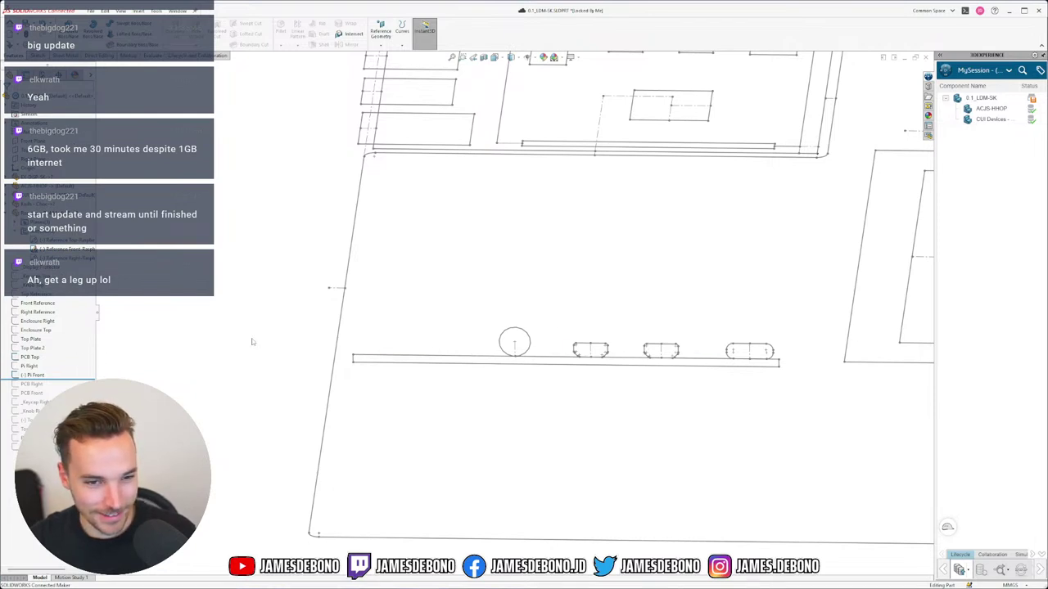
pyautogui.click(122, 374)
pyautogui.click(42, 349)
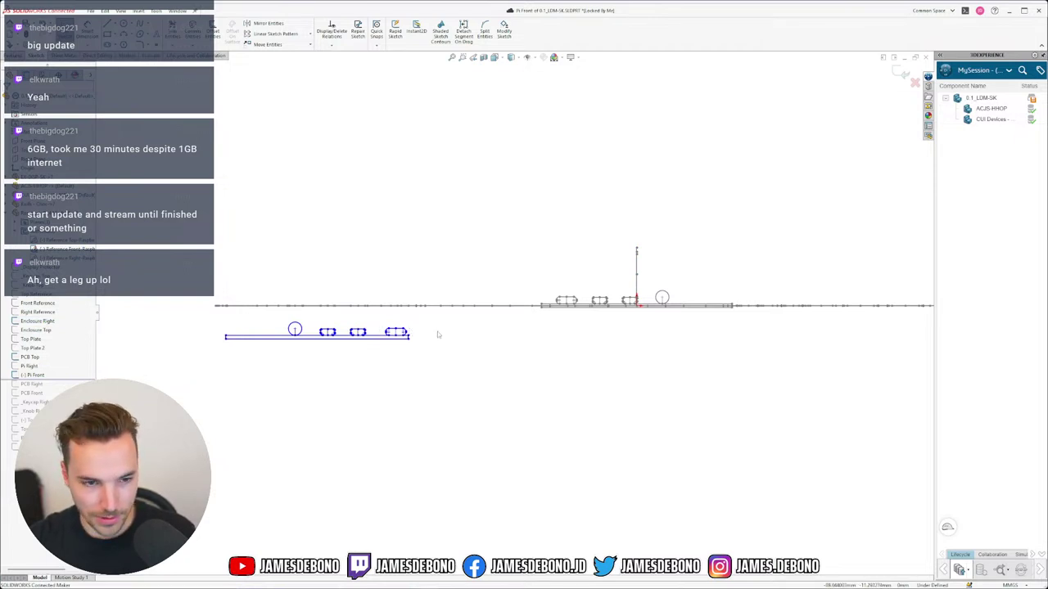
pyautogui.press('Left')
pyautogui.scroll(2, 394, 313)
pyautogui.scroll(-3, 334, 327)
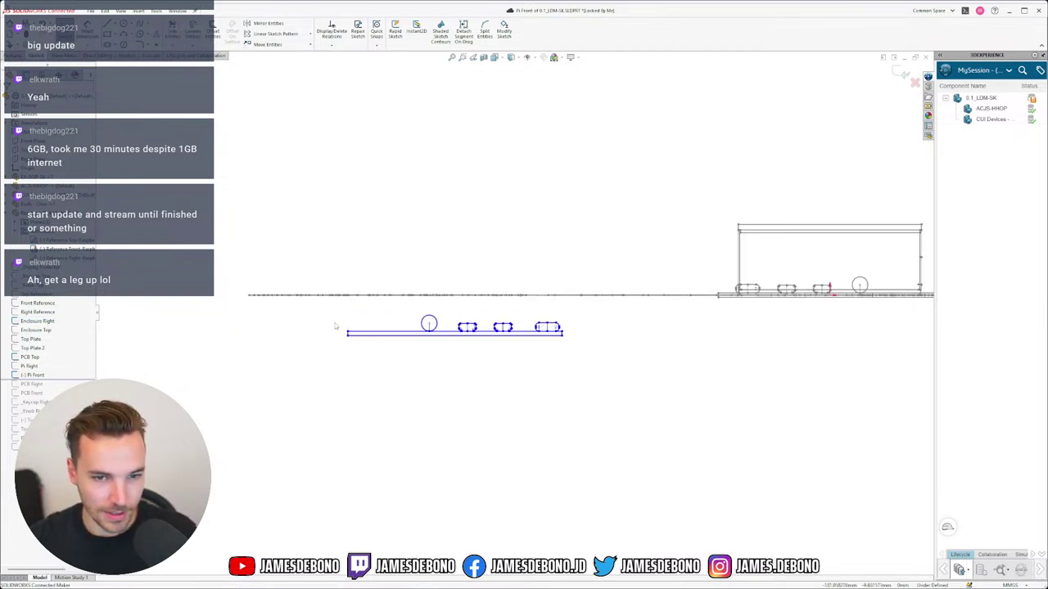
pyautogui.click(40, 364)
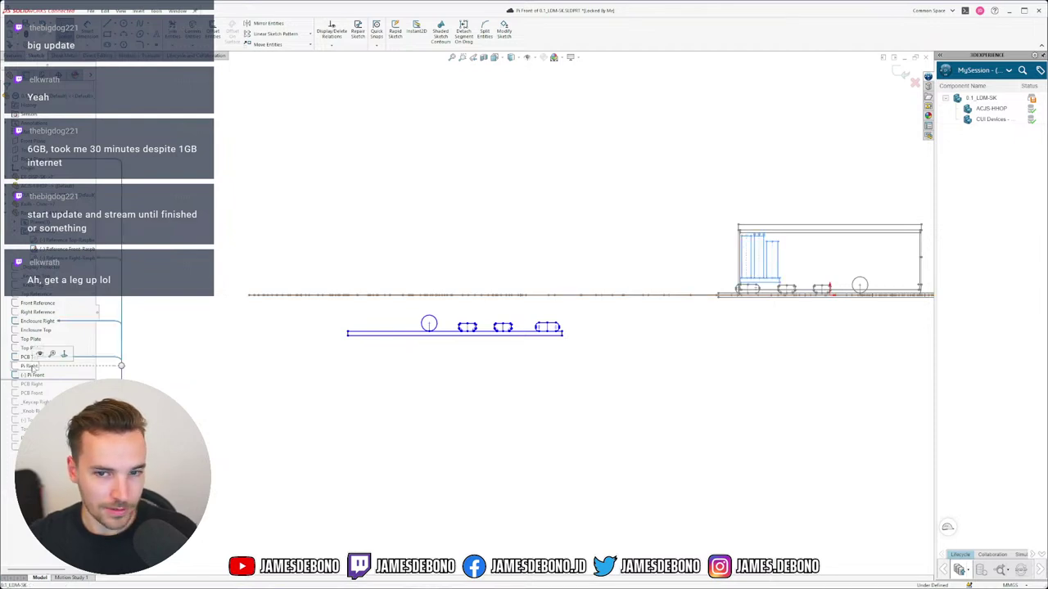
pyautogui.click(45, 352)
# Make the plate's top edge coincident with the upper left corner point of the board in the Pi Right sketch.
pyautogui.scroll(-2, 402, 293)
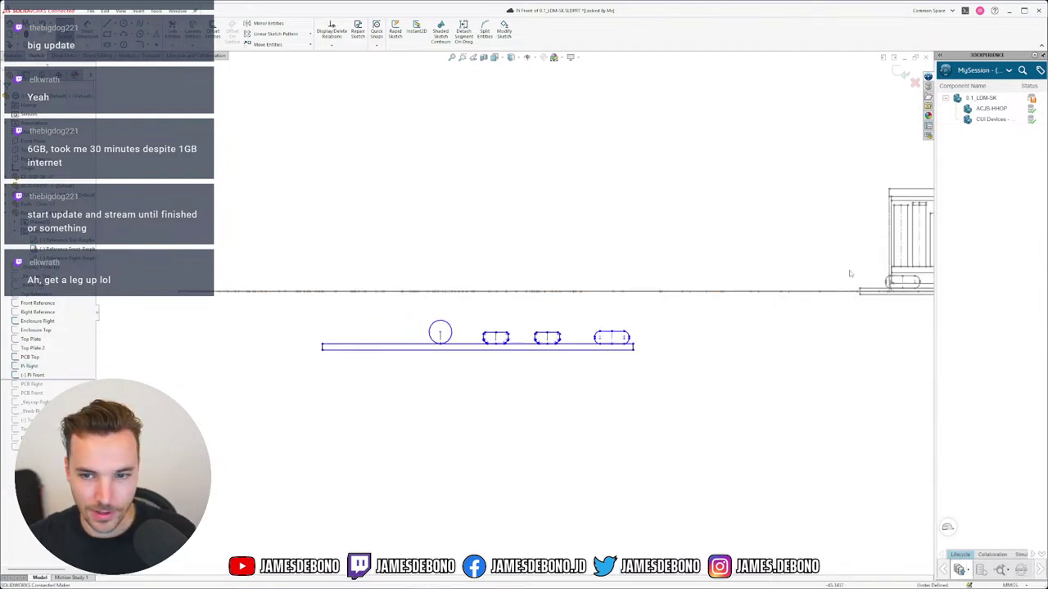
pyautogui.scroll(5, 848, 273)
pyautogui.scroll(-10, 793, 295)
pyautogui.click(656, 244)
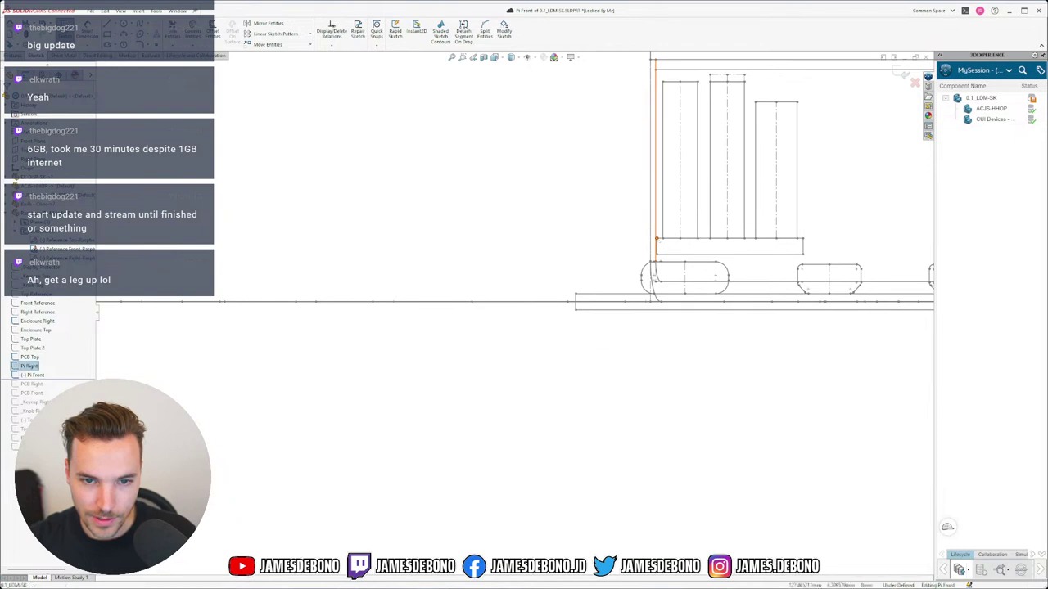
pyautogui.scroll(6, 257, 322)
pyautogui.scroll(-4, 233, 341)
pyautogui.scroll(-1, 211, 344)
pyautogui.keyDown('ctrl'); pyautogui.click(218, 348); pyautogui.keyUp('ctrl')
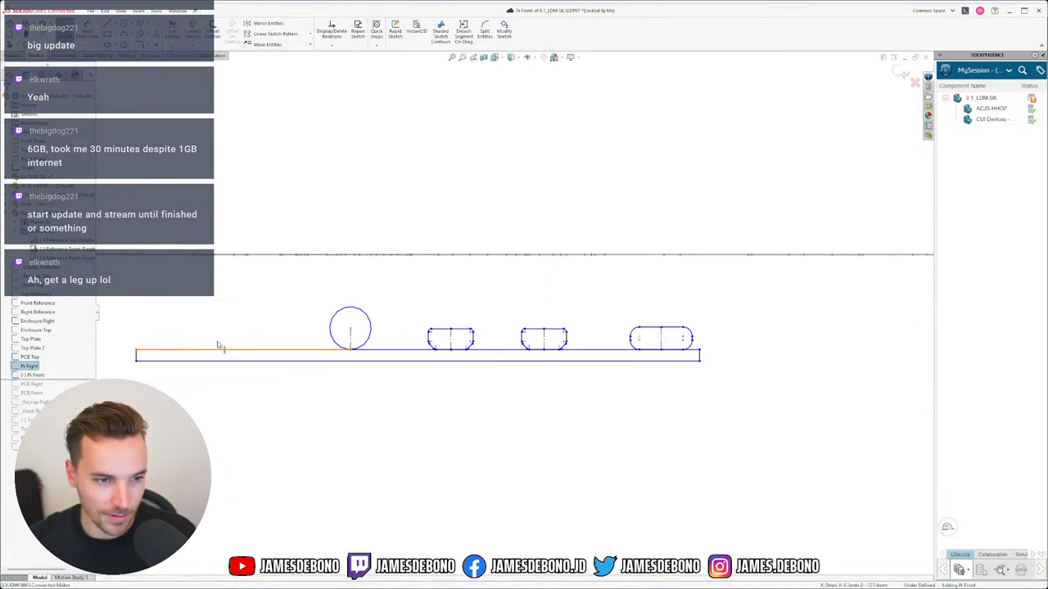
pyautogui.click(242, 313)
# Hide the Enclosure Right, Pi Right and PCB Top sketches while the Pi Front sketch stays open for editing.
pyautogui.scroll(4, 513, 312)
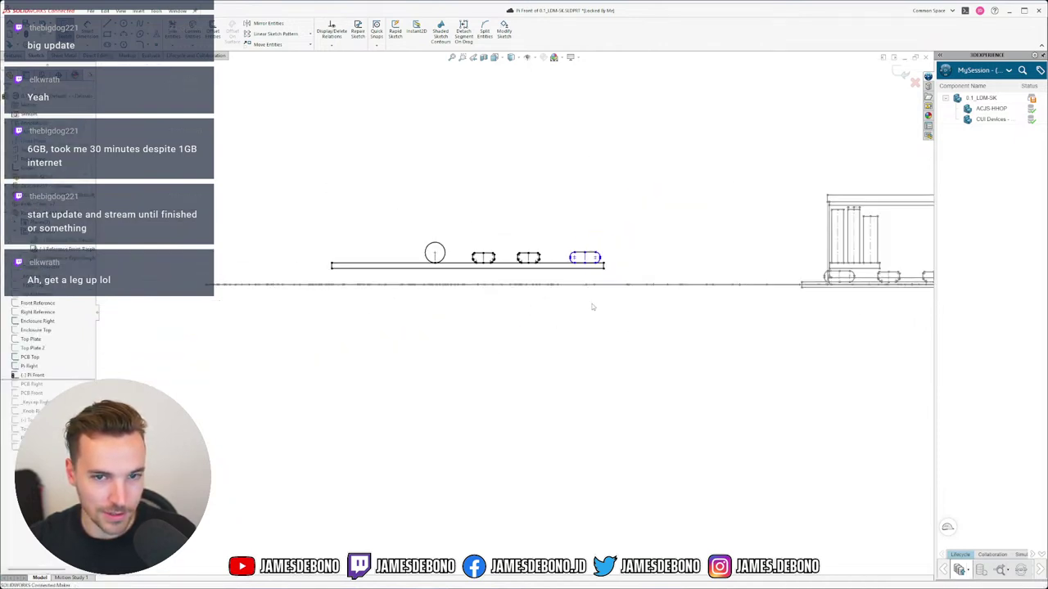
pyautogui.keyDown('ctrl'); pyautogui.moveTo(615, 281); pyautogui.dragTo(573, 291, button='middle'); pyautogui.keyUp('ctrl')
pyautogui.scroll(-1, 574, 291)
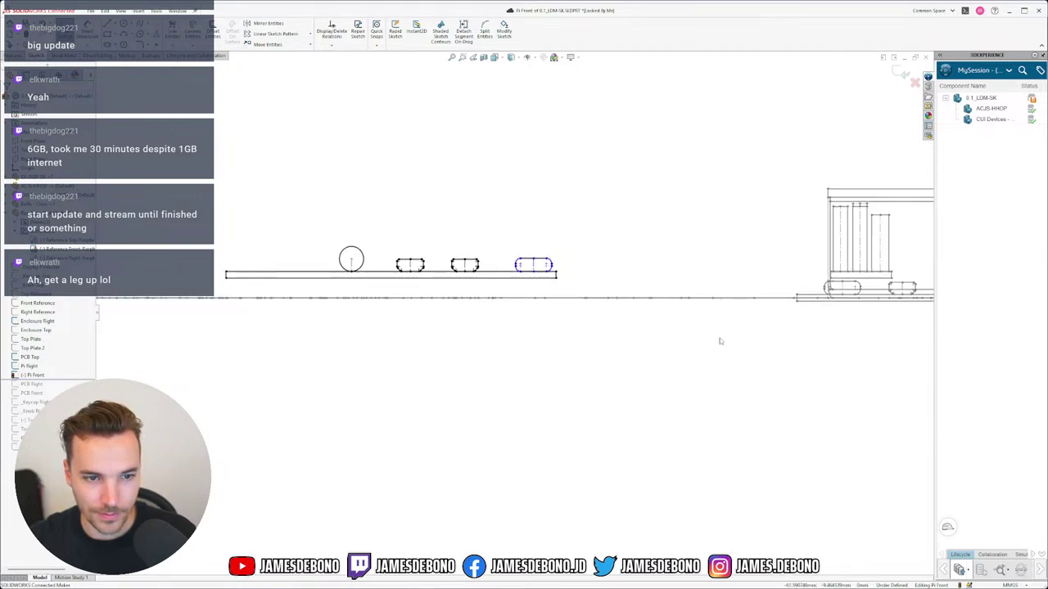
pyautogui.scroll(2, 572, 360)
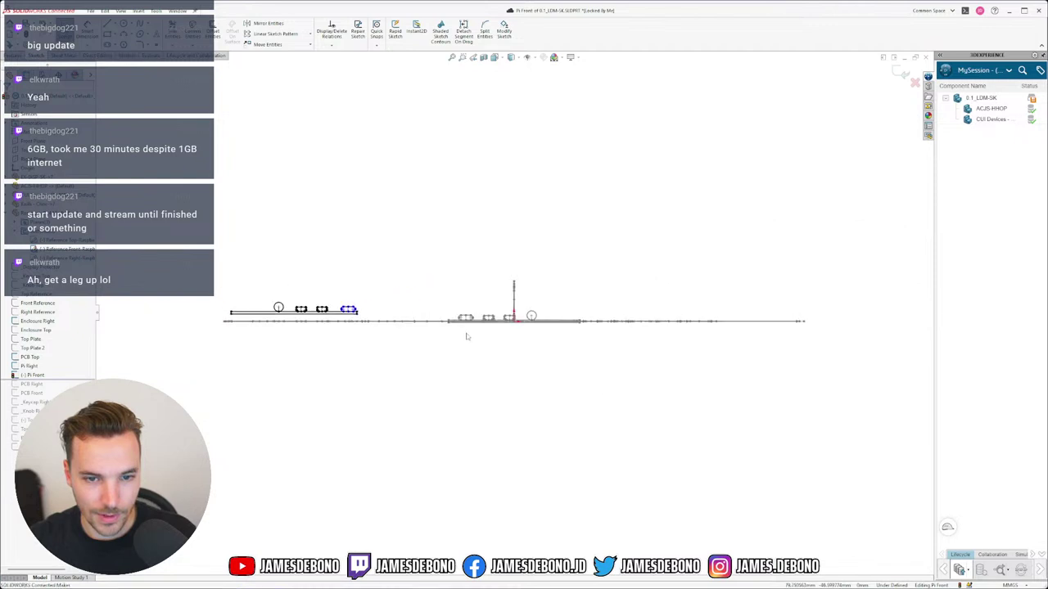
pyautogui.scroll(-1, 355, 323)
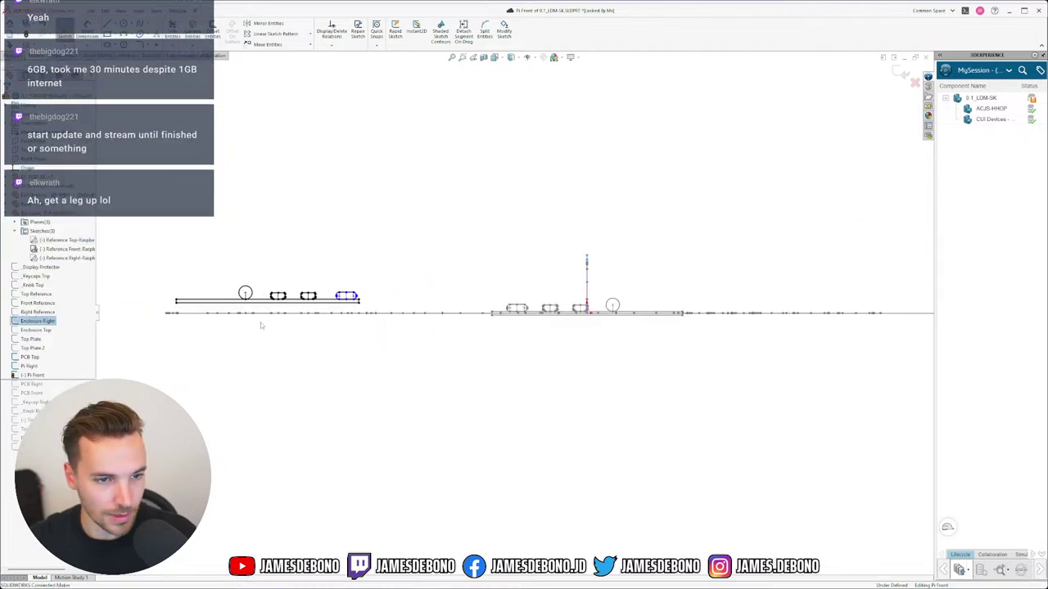
pyautogui.click(30, 357)
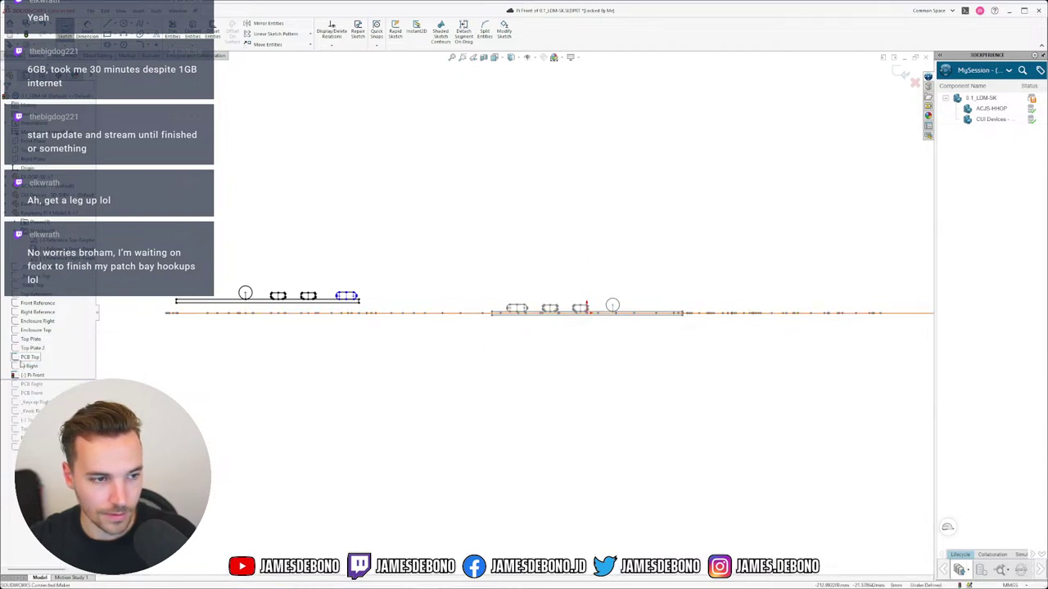
pyautogui.click(29, 356)
# Try moving the rounded profile on the plate by its upper left side, and undo the move.
pyautogui.scroll(-3, 370, 306)
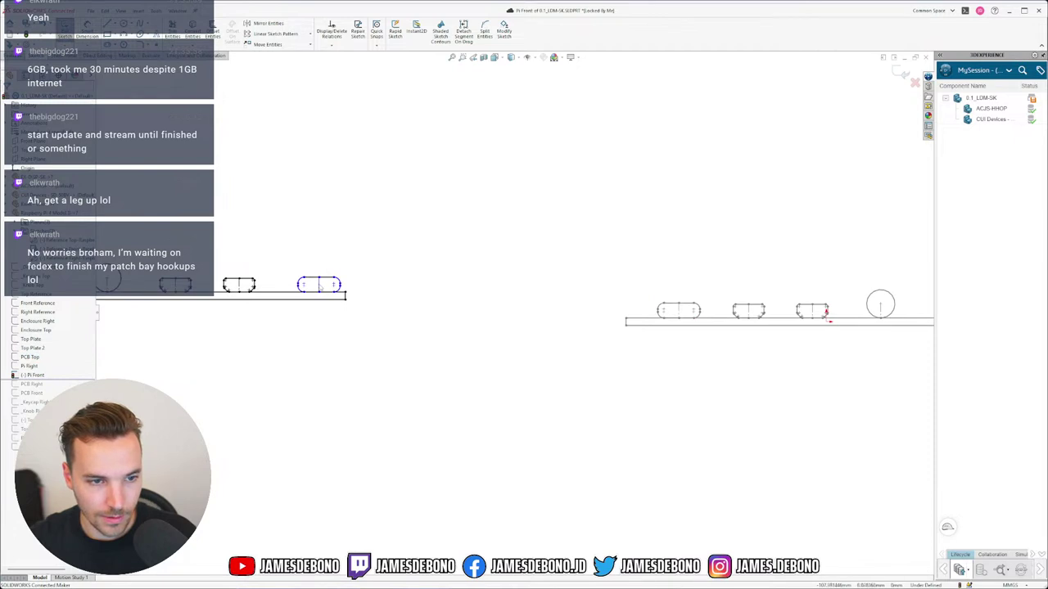
pyautogui.moveTo(300, 279)
pyautogui.mouseDown()
pyautogui.moveTo(358, 269)
pyautogui.moveTo(319, 293)
pyautogui.mouseUp()
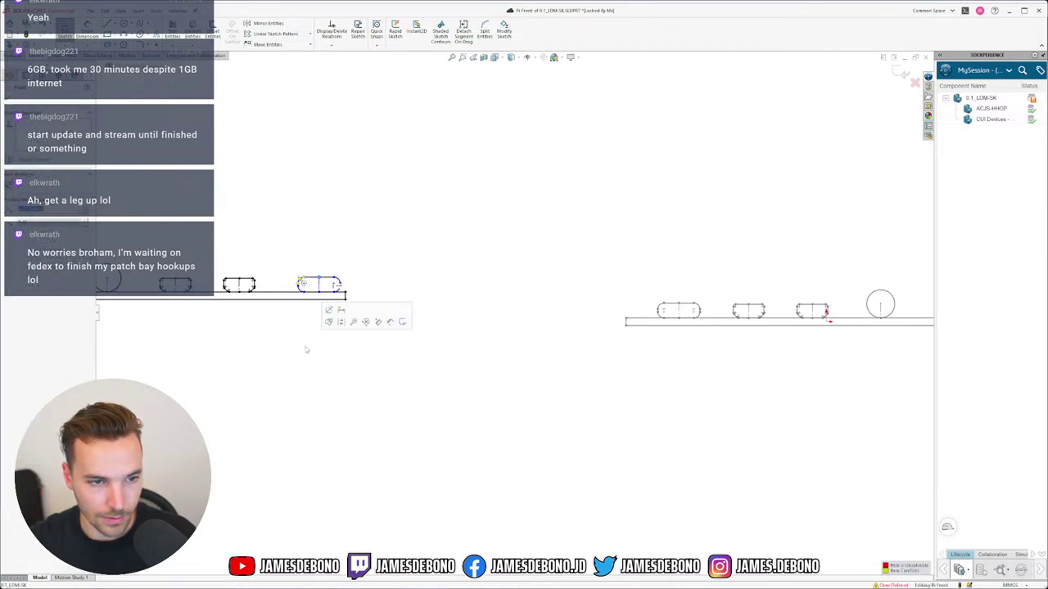
pyautogui.scroll(-5, 304, 345)
pyautogui.hotkey('ctrl', 'z')
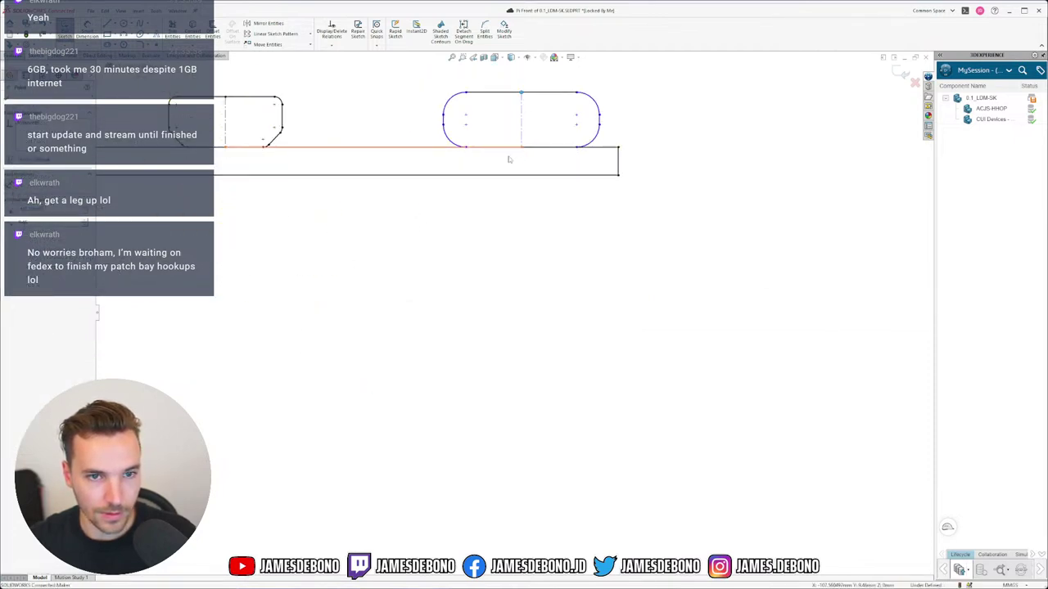
# Try shifting the rounded profile on the plate, and delete the conflicting relation at the upper right corner of the nearer-centre chamfered profile.
pyautogui.scroll(1, 509, 159)
pyautogui.scroll(-1, 500, 180)
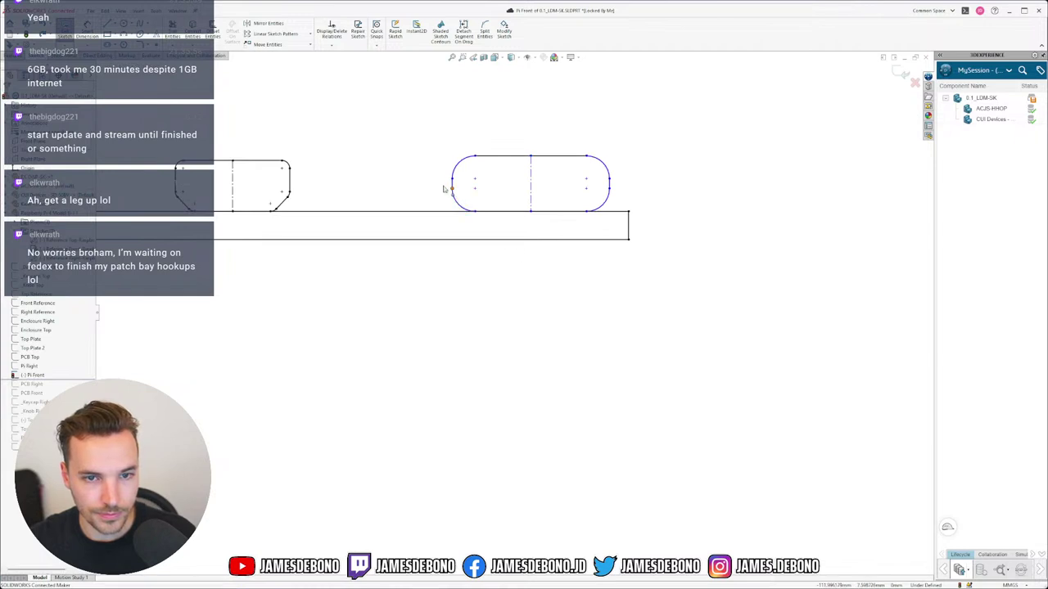
pyautogui.moveTo(465, 195)
pyautogui.mouseDown()
pyautogui.moveTo(524, 305)
pyautogui.moveTo(549, 228)
pyautogui.mouseUp()
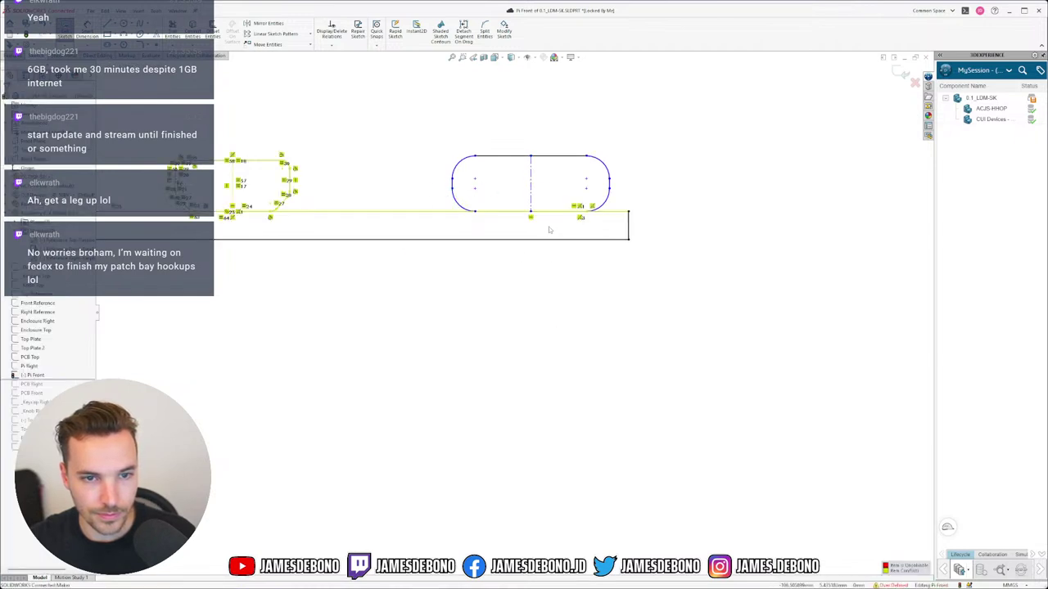
pyautogui.scroll(3, 325, 206)
pyautogui.scroll(-4, 182, 238)
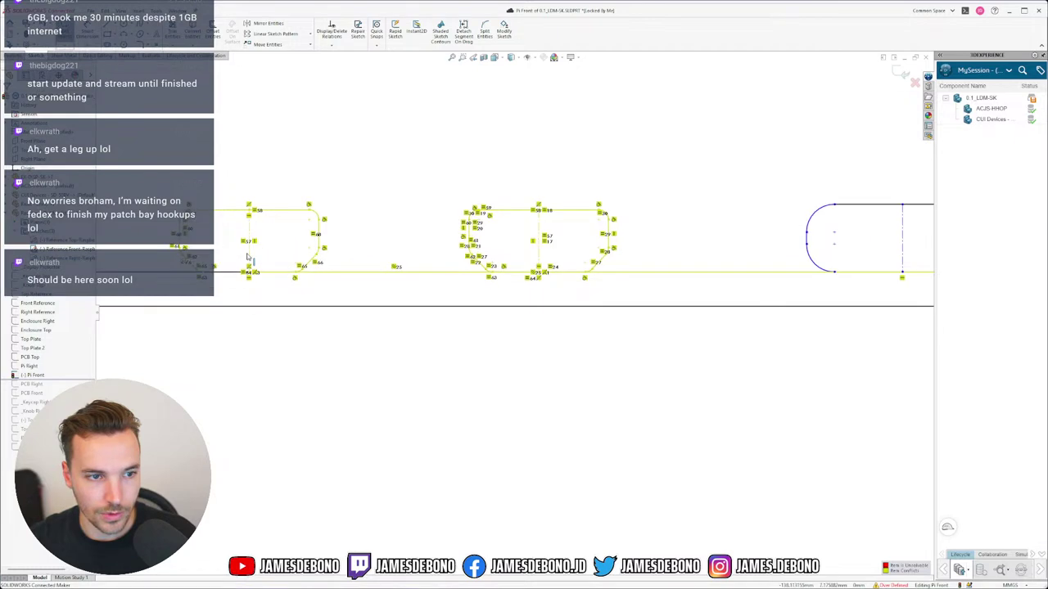
pyautogui.click(309, 205)
pyautogui.press('Delete')
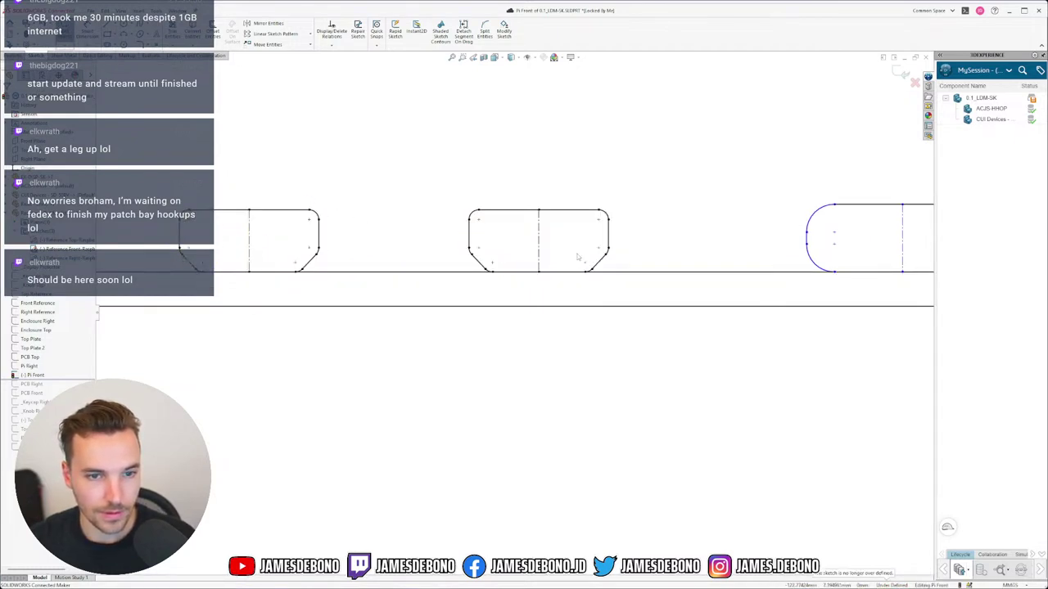
# Make the baseline segment between the rounded profile and its neighbouring profile equal to the matching reference sketch segment, and exit the Pi Front sketch.
pyautogui.scroll(5, 578, 257)
pyautogui.scroll(-2, 660, 288)
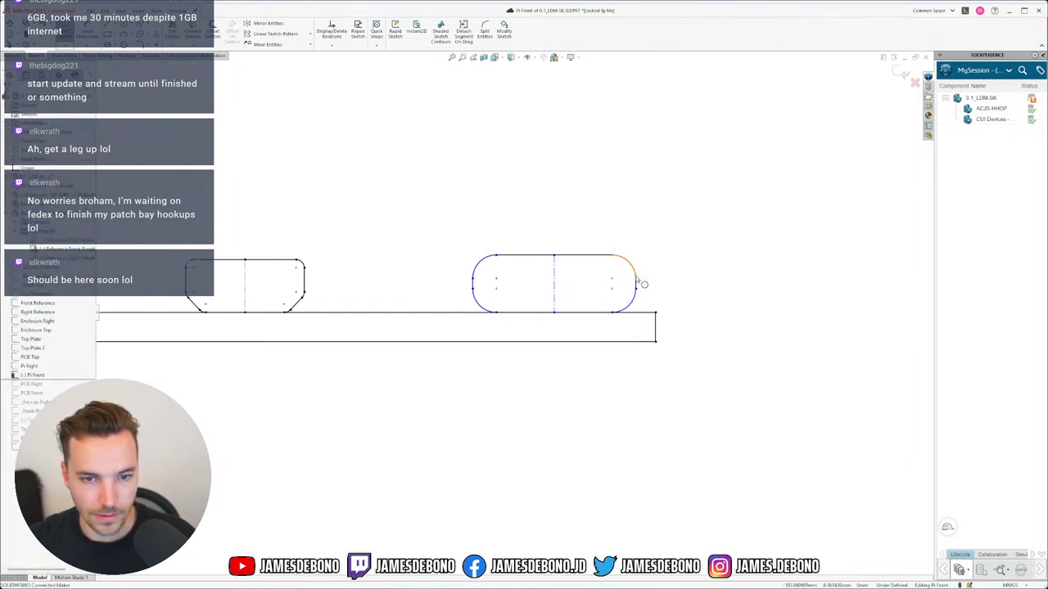
pyautogui.moveTo(635, 279); pyautogui.dragTo(565, 276)
pyautogui.scroll(2, 513, 313)
pyautogui.scroll(2, 474, 319)
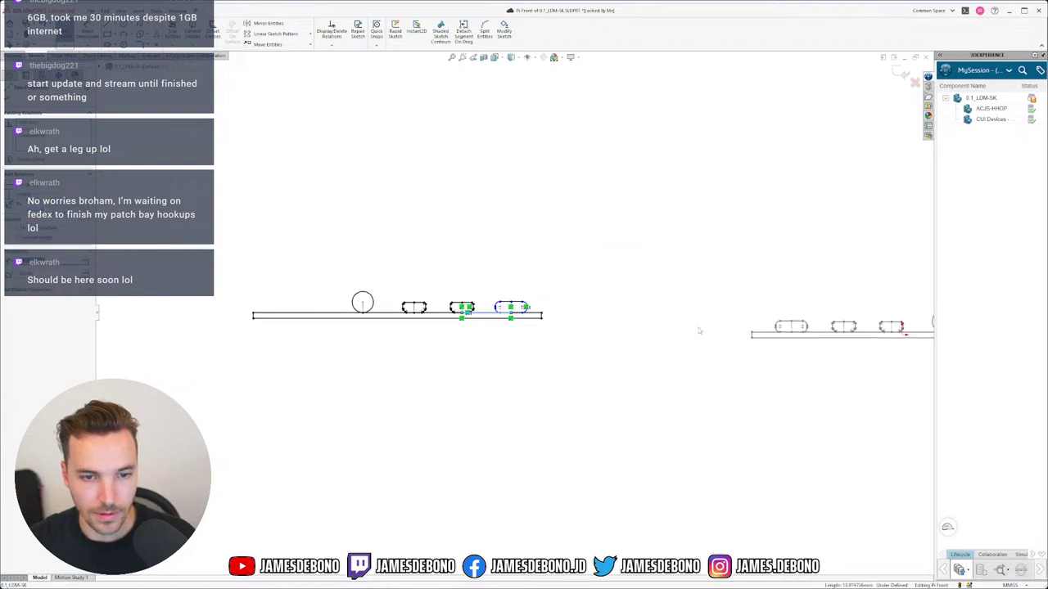
pyautogui.keyDown('ctrl'); pyautogui.click(824, 332); pyautogui.keyUp('ctrl')
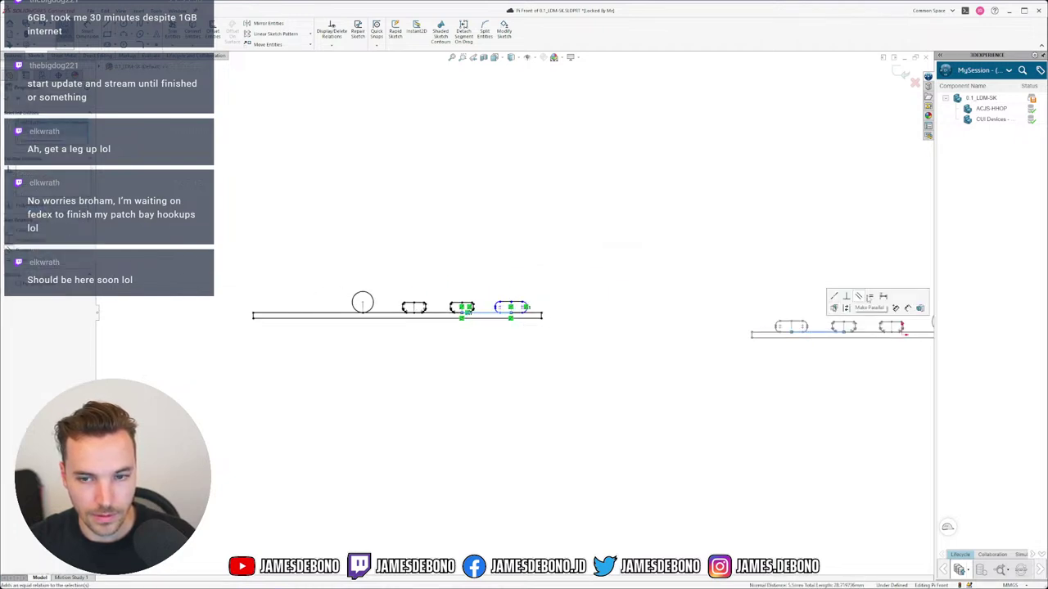
pyautogui.click(886, 306)
pyautogui.scroll(2, 573, 310)
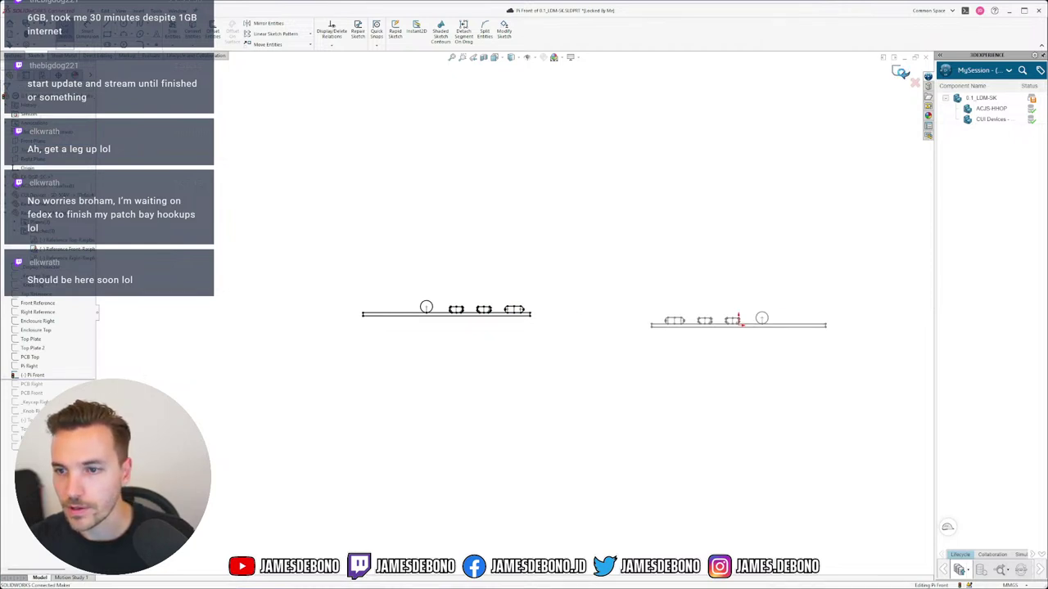
pyautogui.click(901, 72)
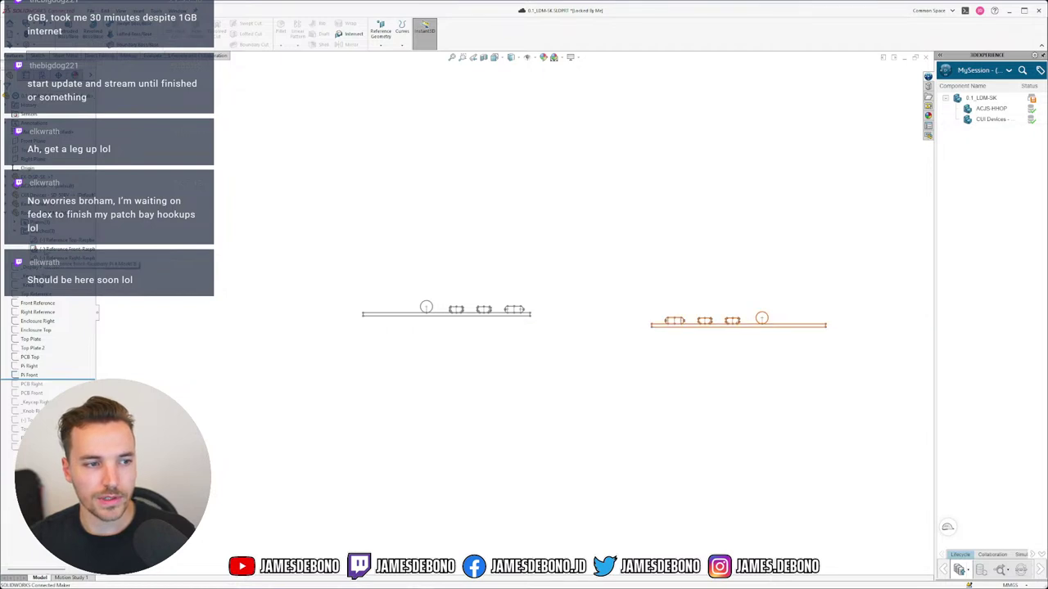
# Hide the Reference Front sketch and roll the model forward past the Rear Holes sketch.
pyautogui.click(59, 249)
pyautogui.click(68, 238)
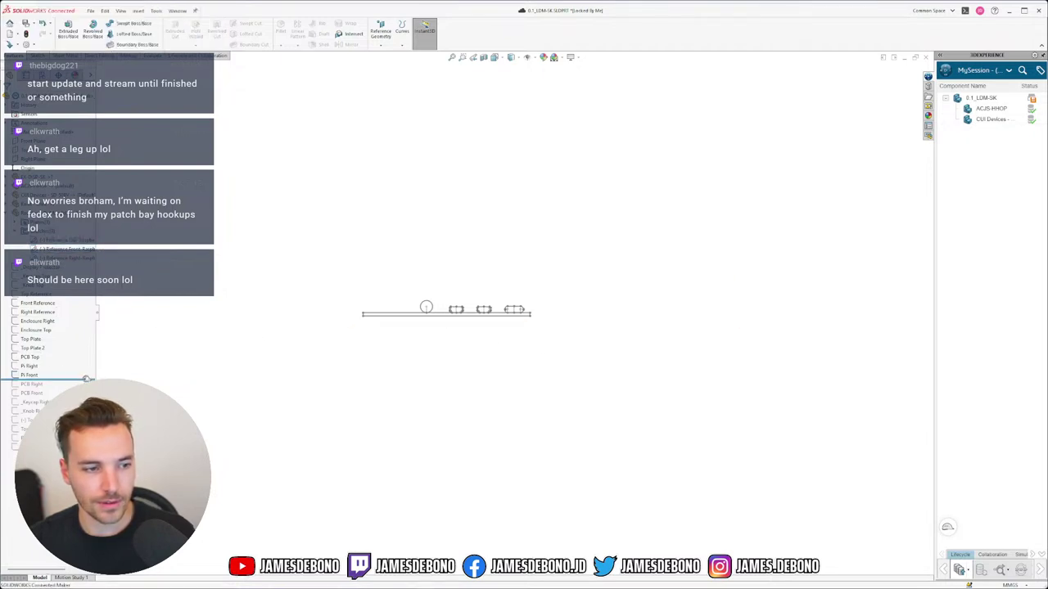
pyautogui.moveTo(86, 378); pyautogui.dragTo(86, 416)
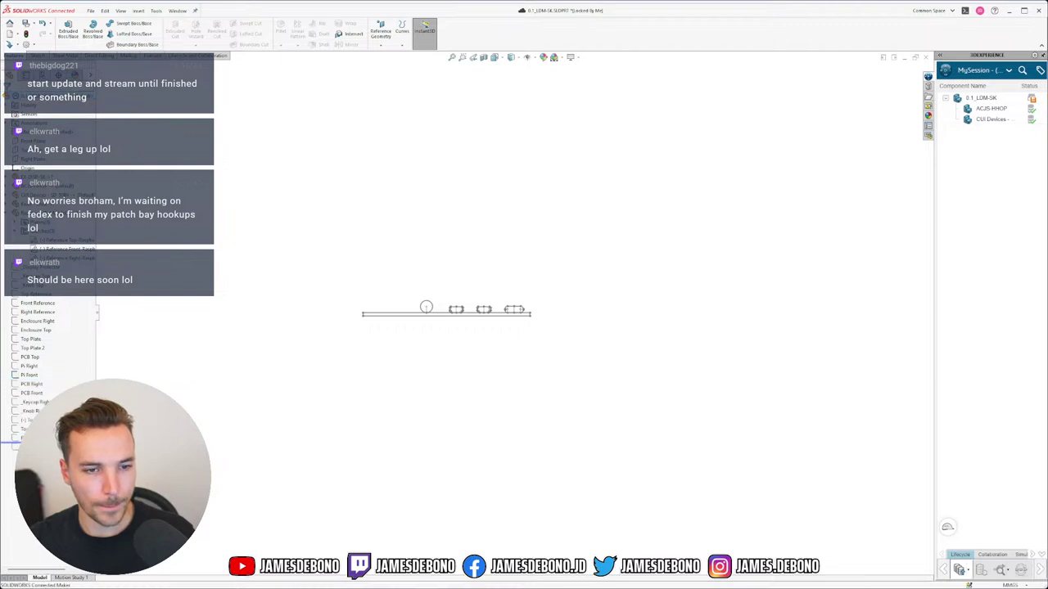
# Open the Rear Holes sketch for editing and convert the Pi Front sketch's entities into it.
pyautogui.click(25, 438)
pyautogui.scroll(-2, 419, 307)
pyautogui.scroll(3, 418, 305)
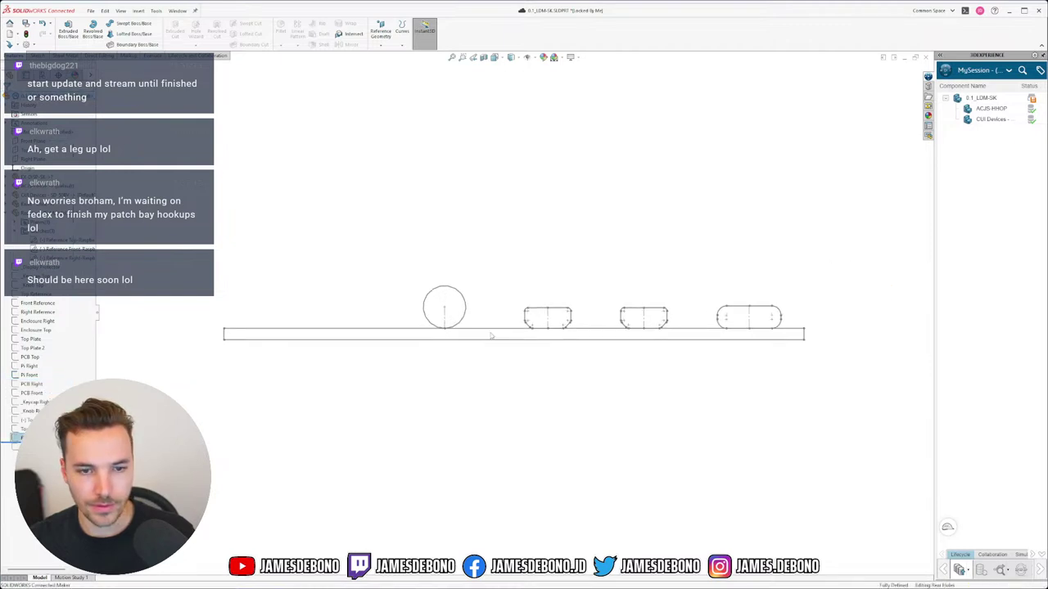
pyautogui.click(529, 351)
pyautogui.scroll(-2, 537, 355)
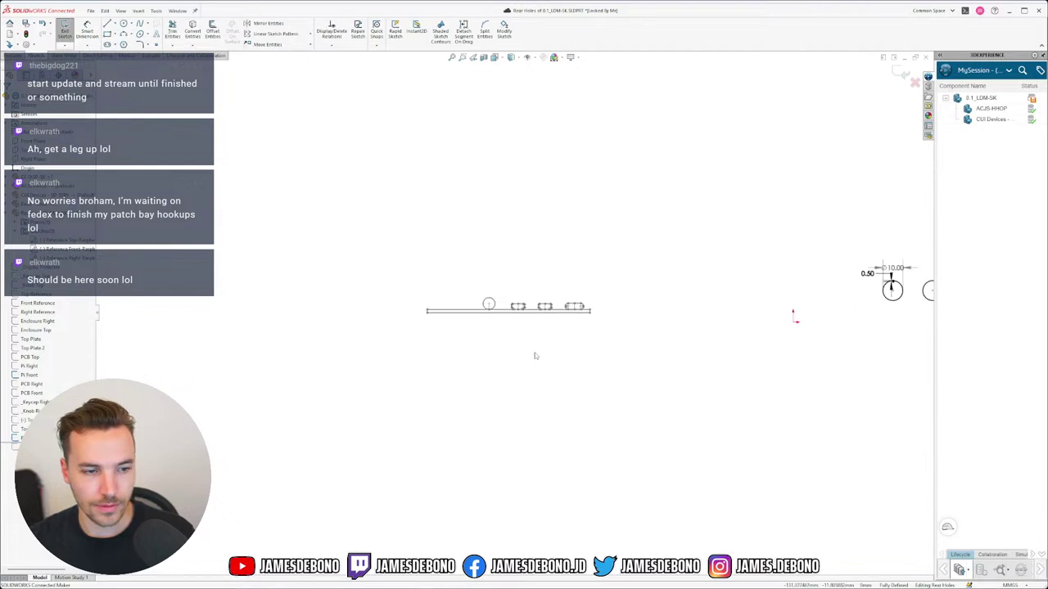
pyautogui.scroll(6, 516, 318)
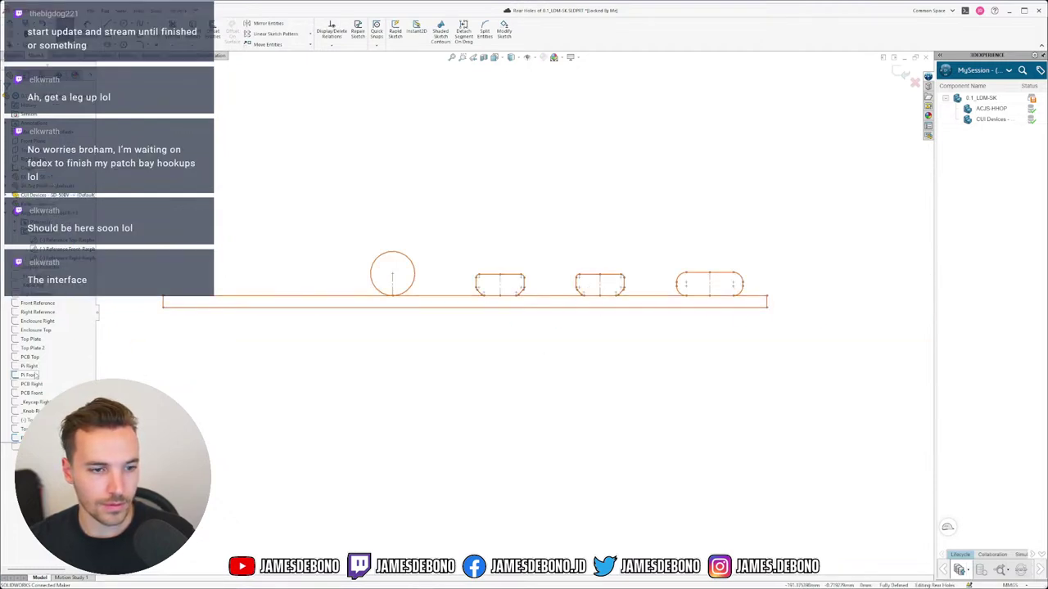
pyautogui.click(34, 375)
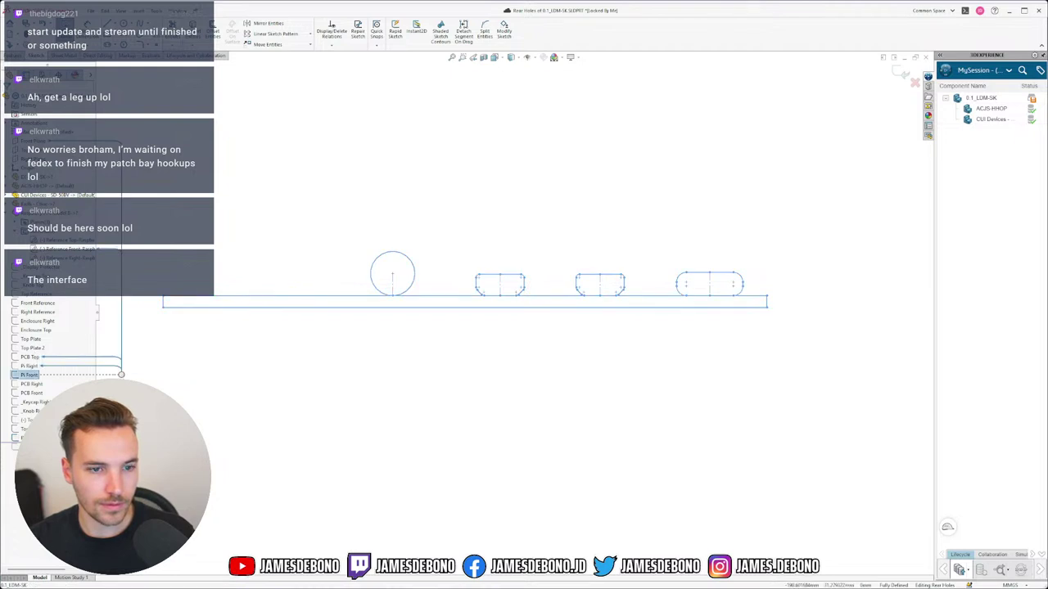
pyautogui.click(374, 363)
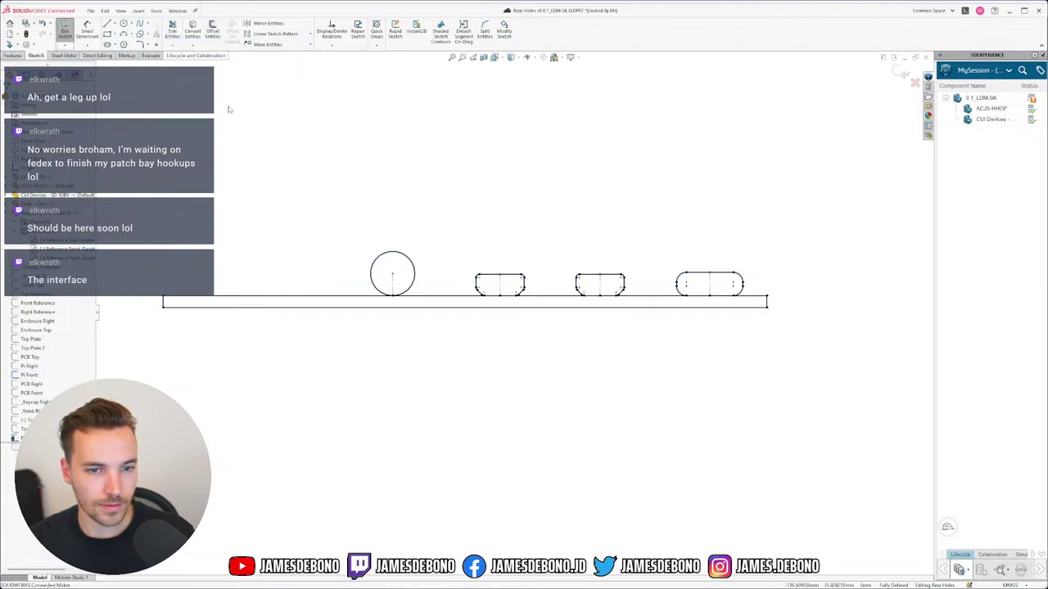
# Delete the converted plate outline from the Rear Holes sketch and hide the Pi Front sketch.
pyautogui.moveTo(251, 271); pyautogui.dragTo(147, 320)
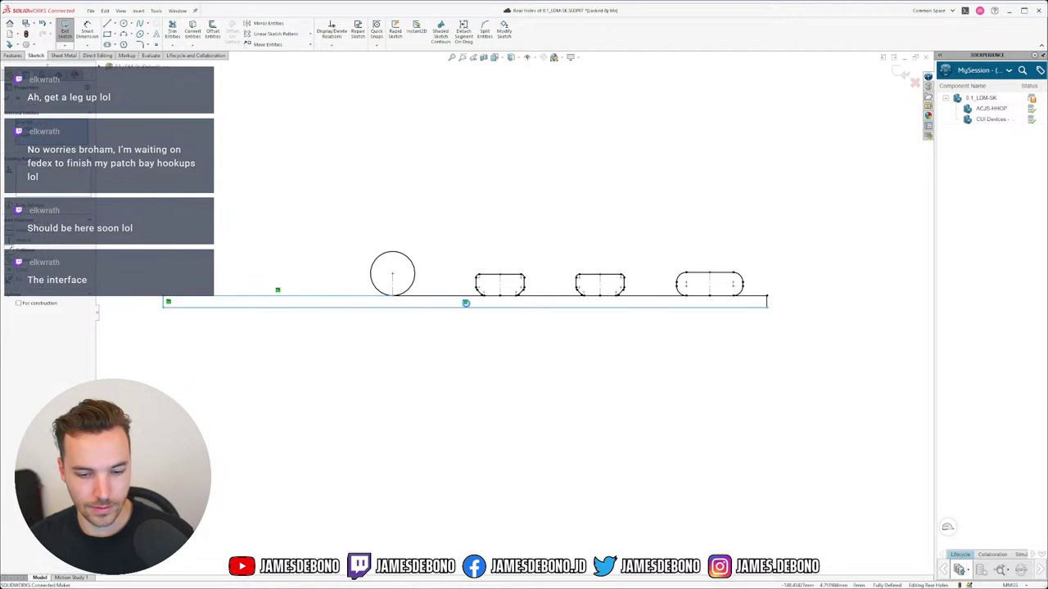
pyautogui.click(789, 291)
pyautogui.moveTo(784, 283); pyautogui.dragTo(760, 314)
pyautogui.press('Delete')
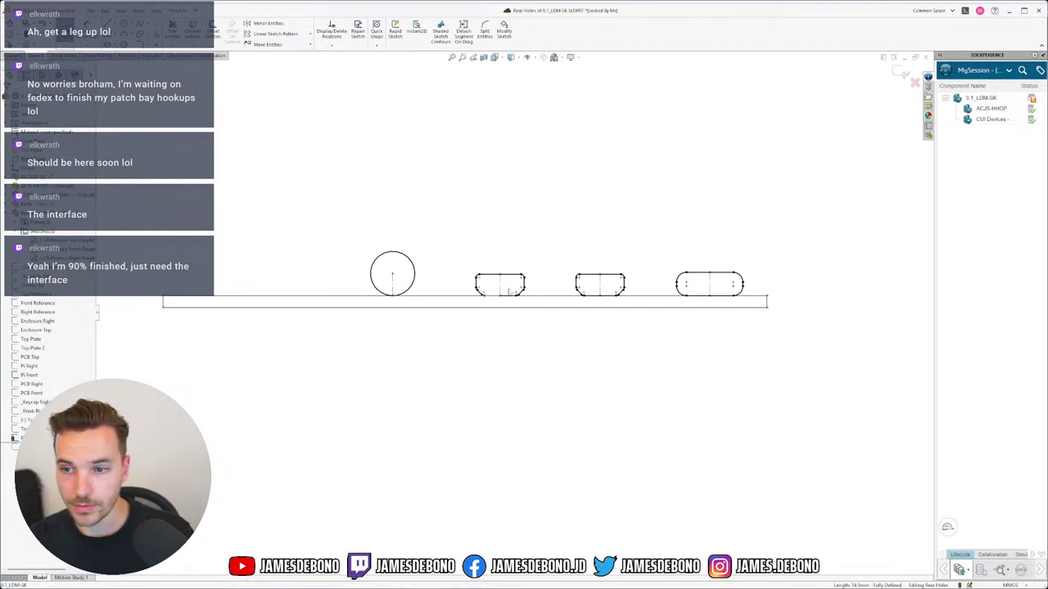
pyautogui.scroll(2, 512, 303)
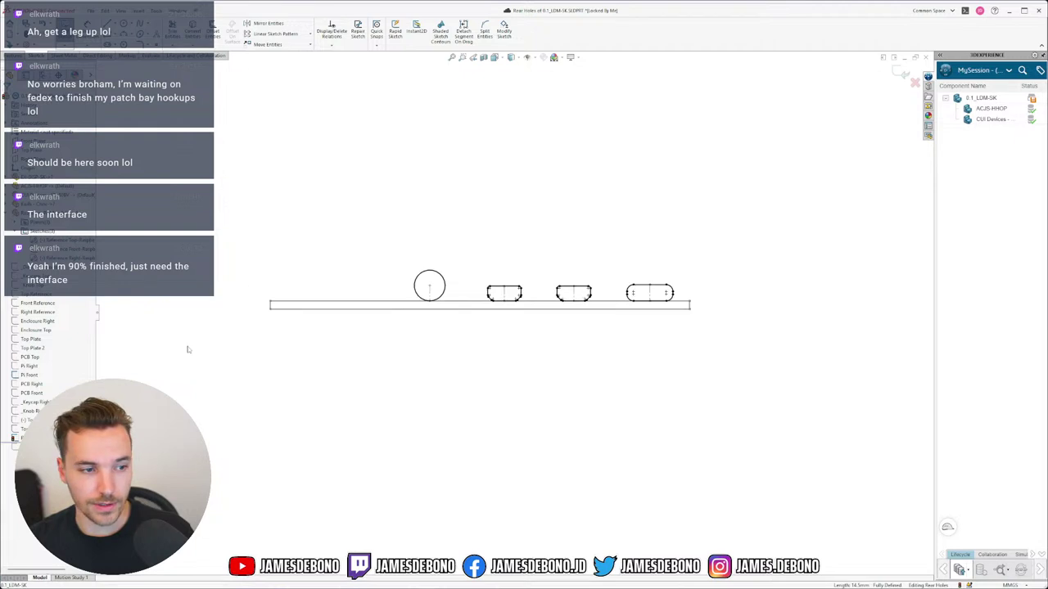
pyautogui.click(47, 373)
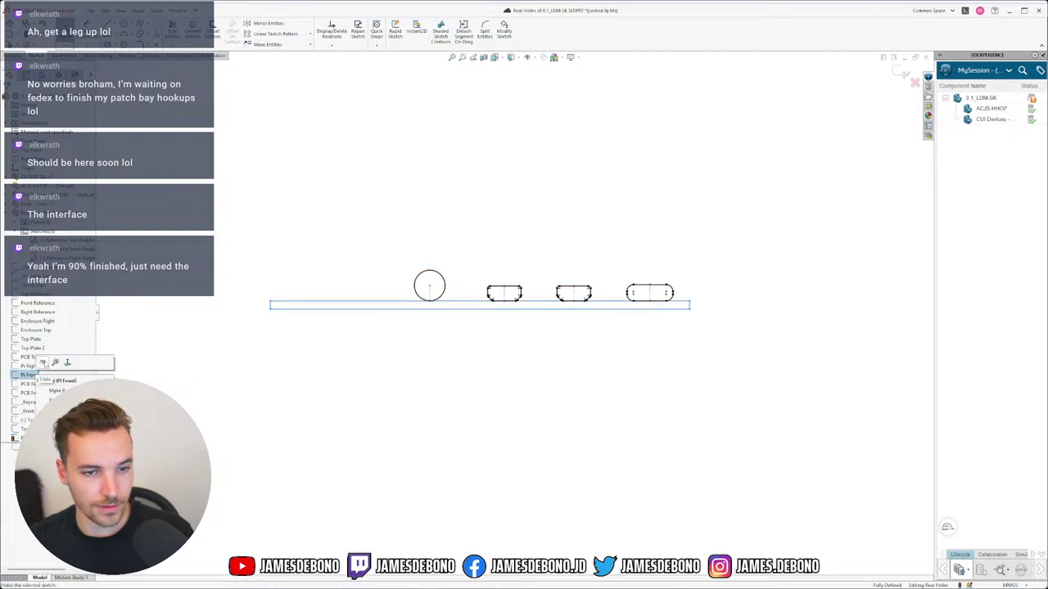
pyautogui.click(46, 363)
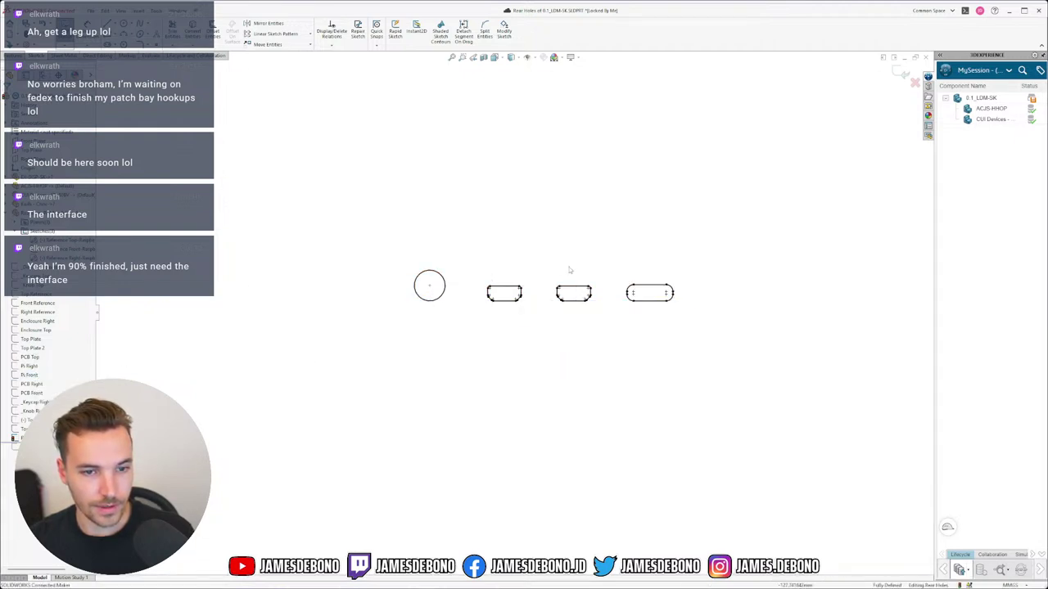
# Change the converted circle and three connector profiles to construction geometry.
pyautogui.moveTo(718, 236)
pyautogui.mouseDown()
pyautogui.moveTo(434, 350)
pyautogui.moveTo(365, 357)
pyautogui.mouseUp()
pyautogui.click(19, 362)
pyautogui.click(430, 360)
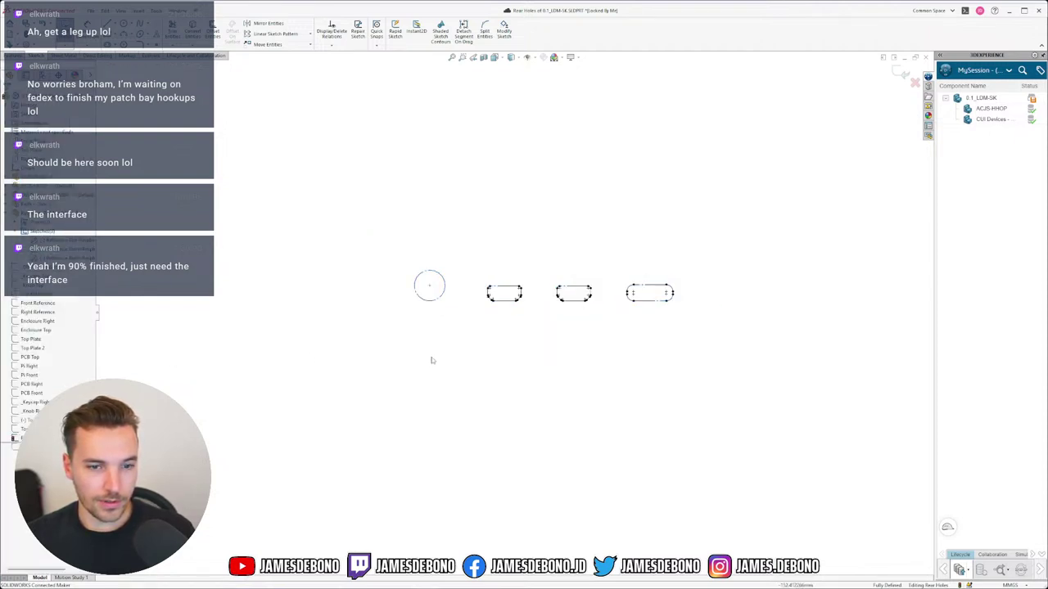
# Offset the circle and three connector profiles outward by 0.5 mm, place the offset dimension below the rounded profile, and exit the Rear Holes sketch.
pyautogui.scroll(6, 513, 311)
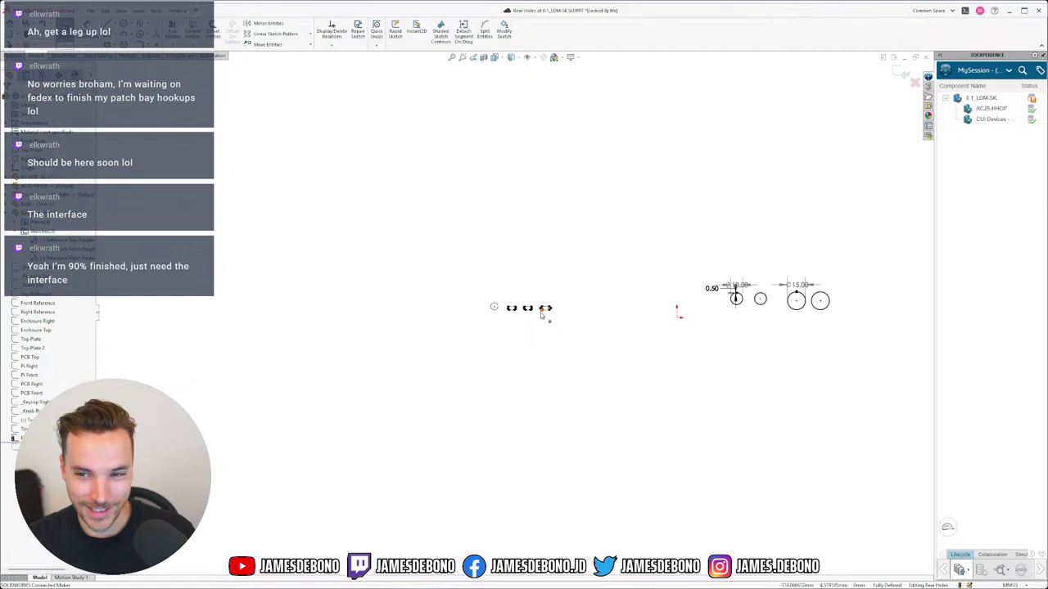
pyautogui.scroll(-8, 532, 310)
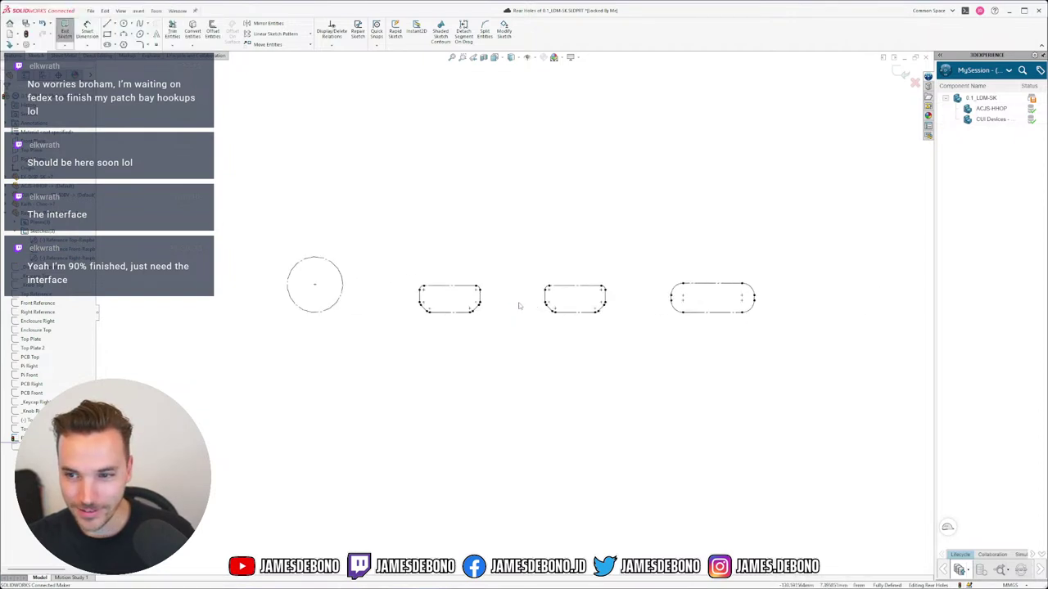
pyautogui.scroll(2, 518, 306)
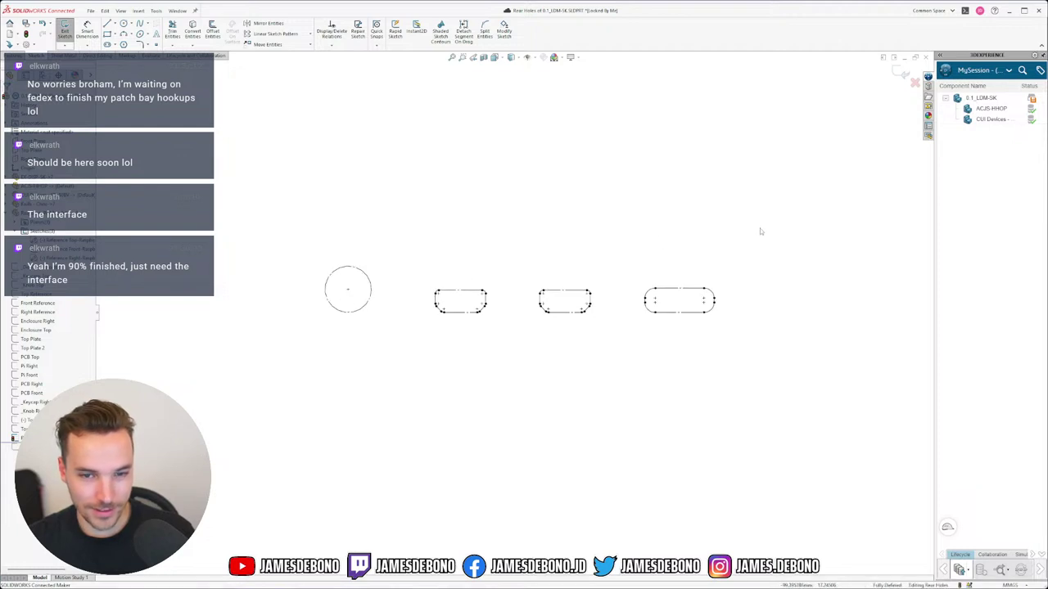
pyautogui.moveTo(755, 233)
pyautogui.mouseDown()
pyautogui.moveTo(332, 367)
pyautogui.moveTo(299, 362)
pyautogui.mouseUp()
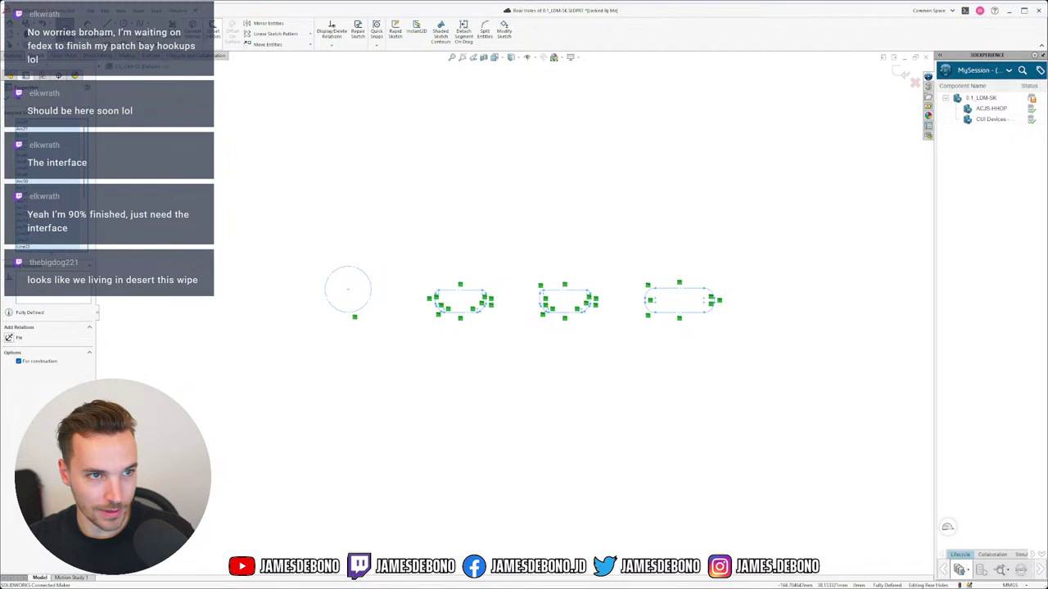
pyautogui.click(215, 37)
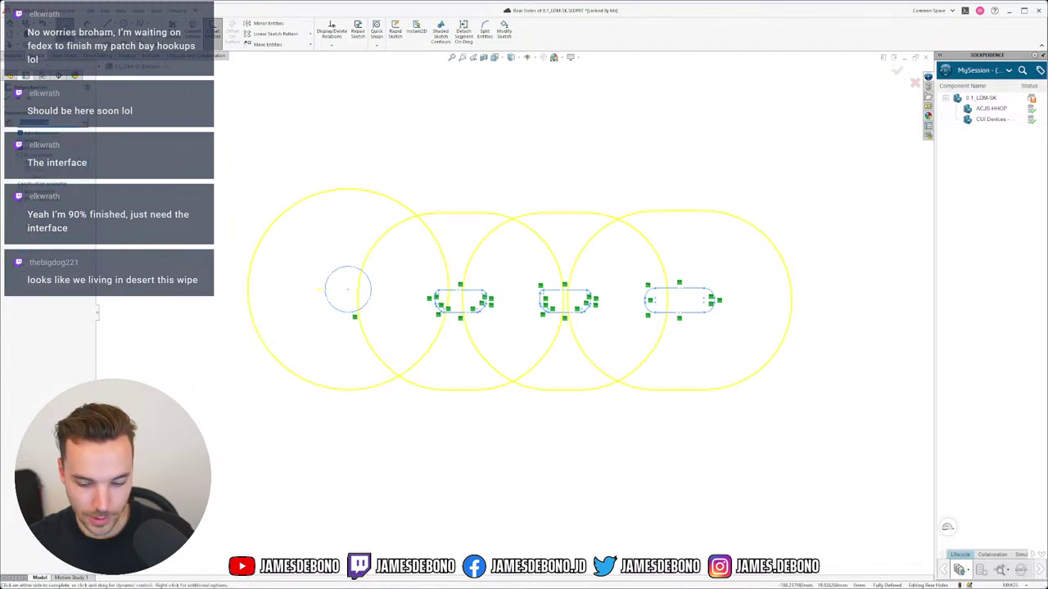
pyautogui.write('.5')
pyautogui.press('Return')
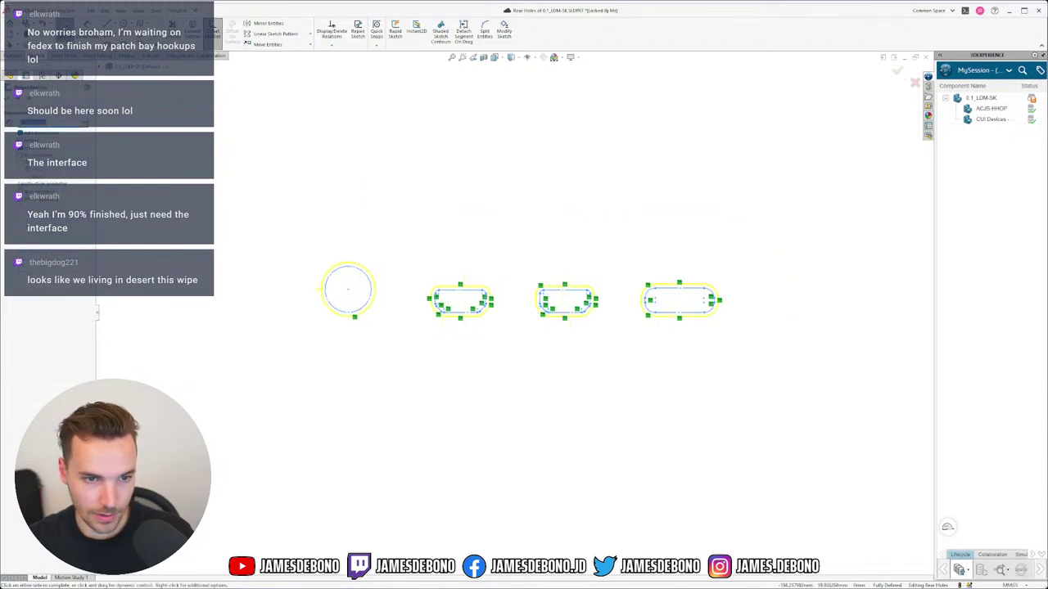
pyautogui.press('Return')
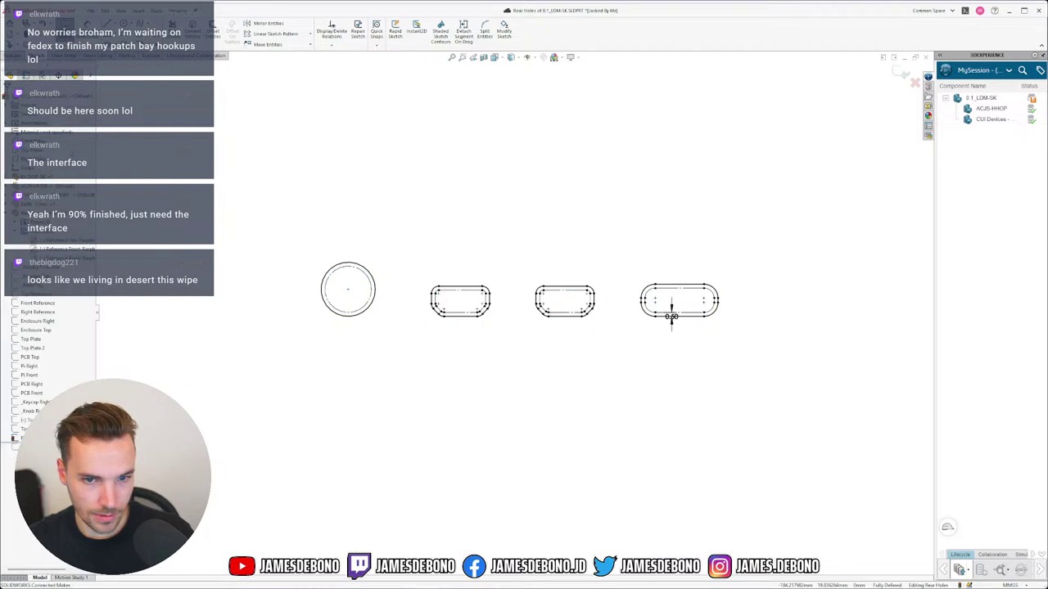
pyautogui.moveTo(694, 319); pyautogui.dragTo(675, 375)
pyautogui.scroll(9, 715, 393)
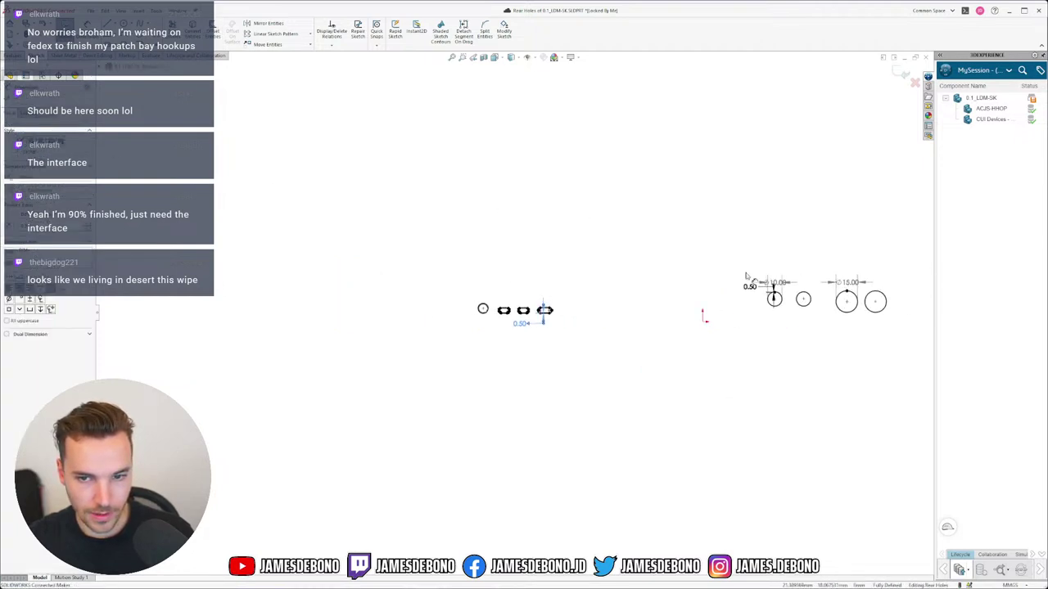
pyautogui.click(903, 75)
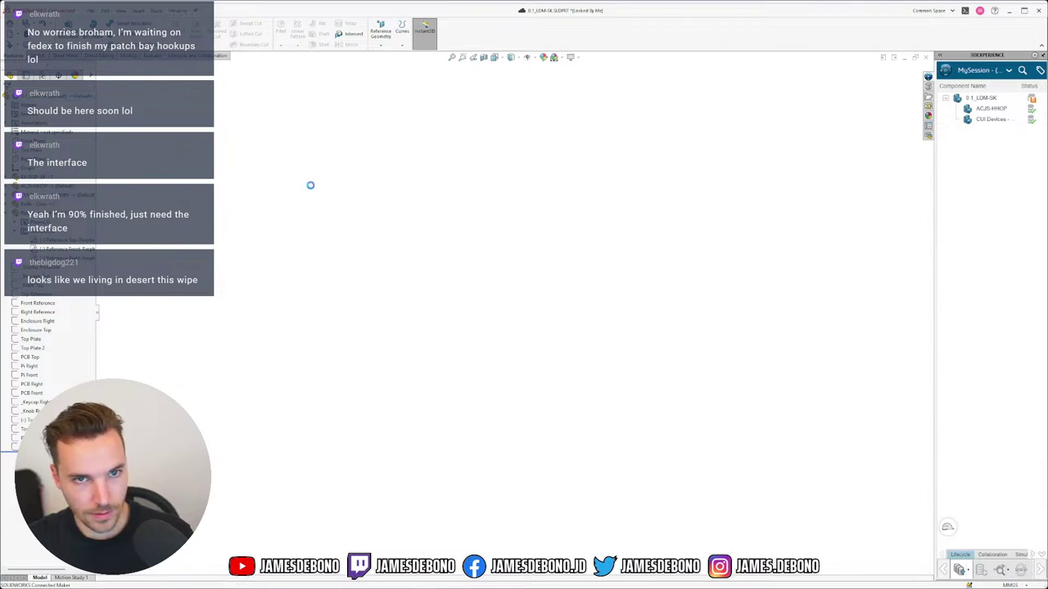
# Switch to the 0.1_LDM-A assembly and open the lower enclosure part 0.1_LDM-ENC-002 on its own.
pyautogui.click(180, 10)
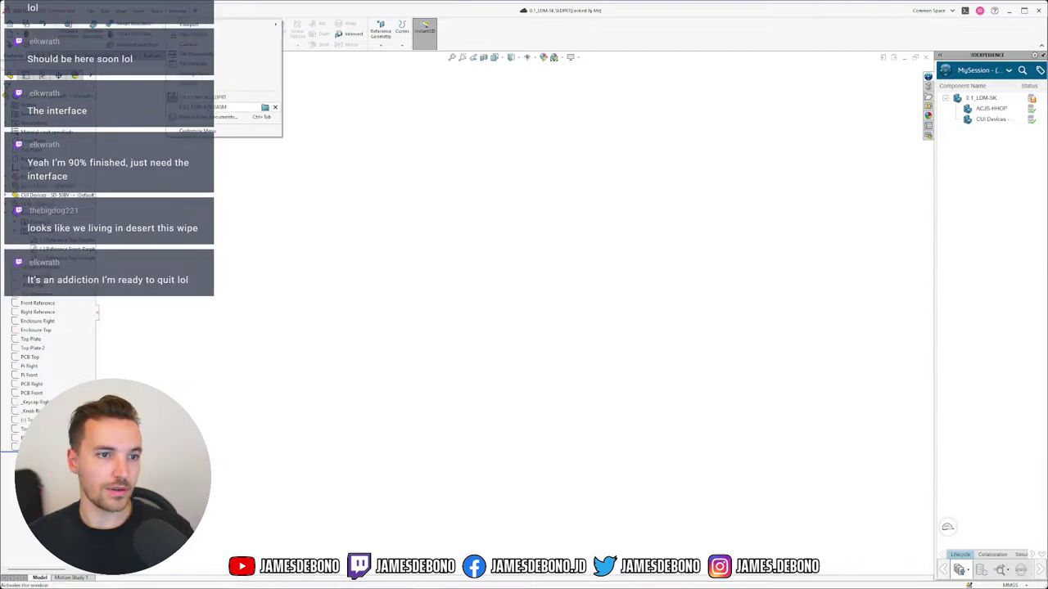
pyautogui.click(201, 106)
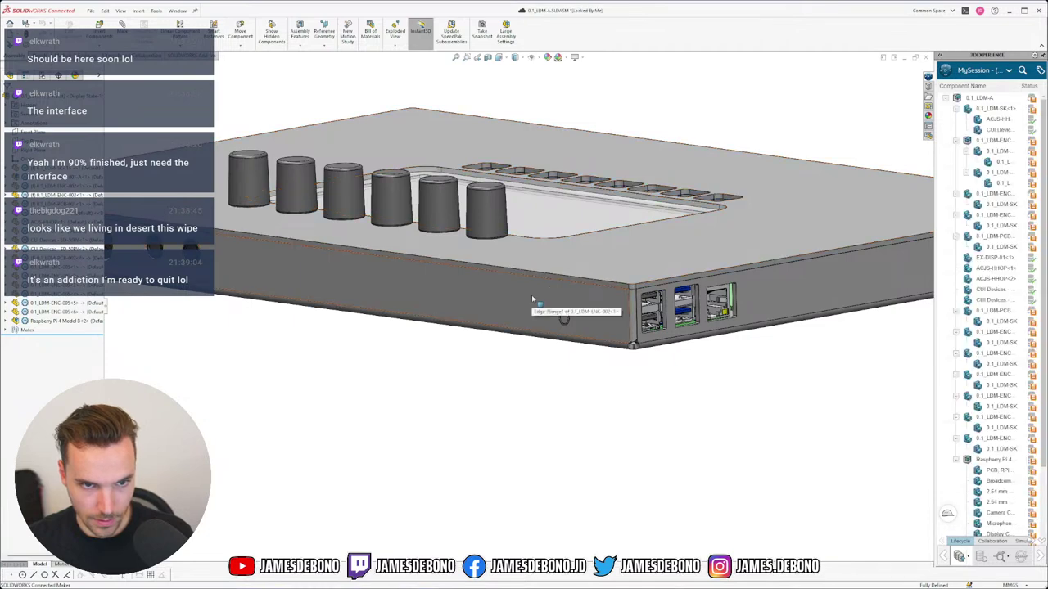
pyautogui.click(532, 295)
pyautogui.click(557, 248)
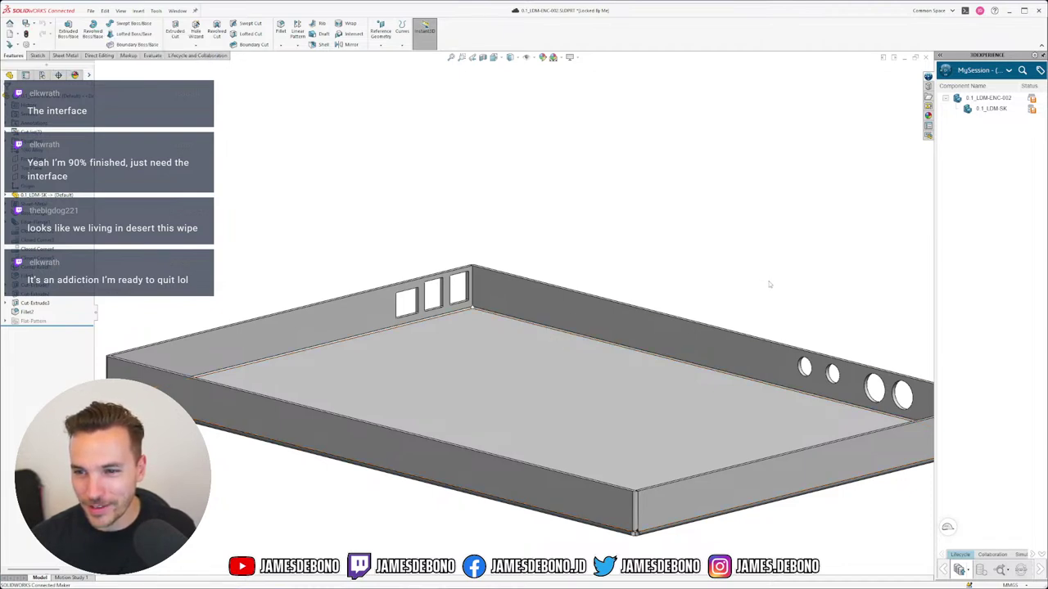
pyautogui.scroll(5, 769, 310)
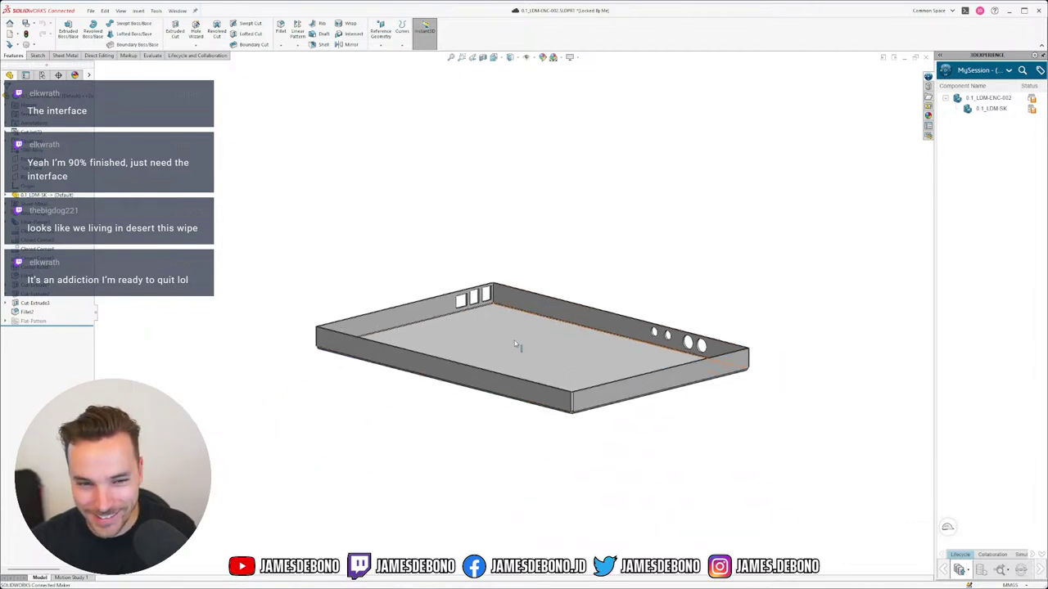
# Face the rear wall of the enclosure straight on and show the Rear Holes sketch from the 0.1_LDM-SK part.
pyautogui.scroll(-3, 519, 350)
pyautogui.moveTo(723, 153); pyautogui.dragTo(708, 165, button='right')
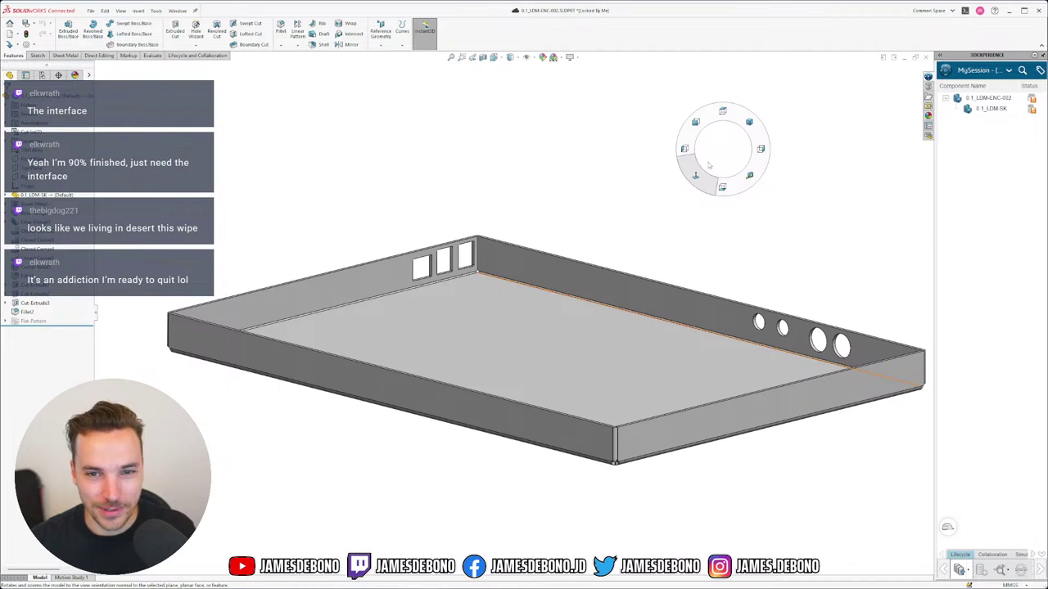
pyautogui.moveTo(717, 161)
pyautogui.mouseDown(button='right')
pyautogui.moveTo(760, 148)
pyautogui.moveTo(732, 147)
pyautogui.mouseUp(button='right')
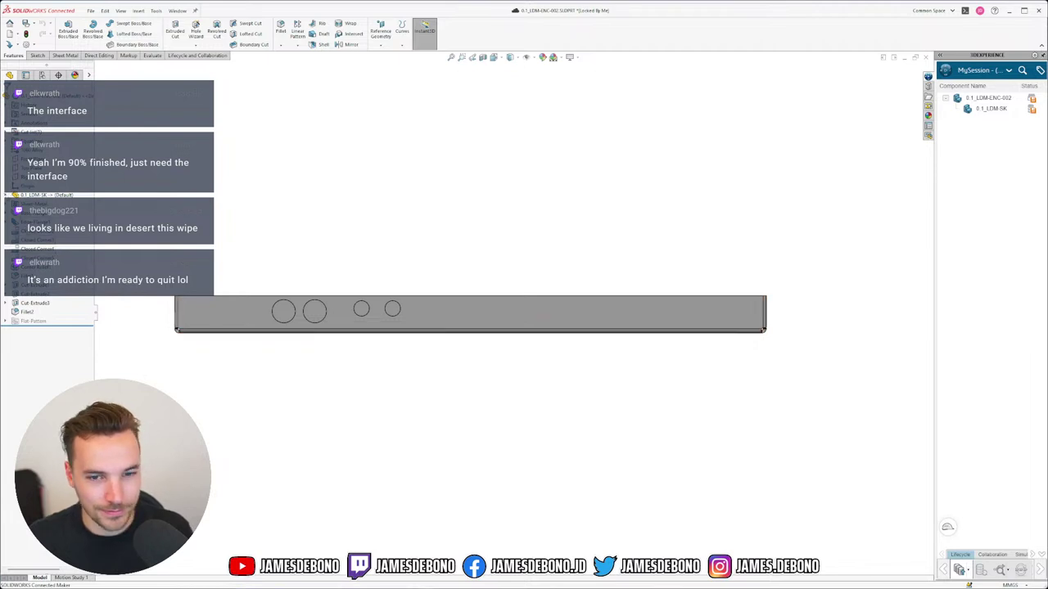
pyautogui.click(5, 194)
pyautogui.click(15, 203)
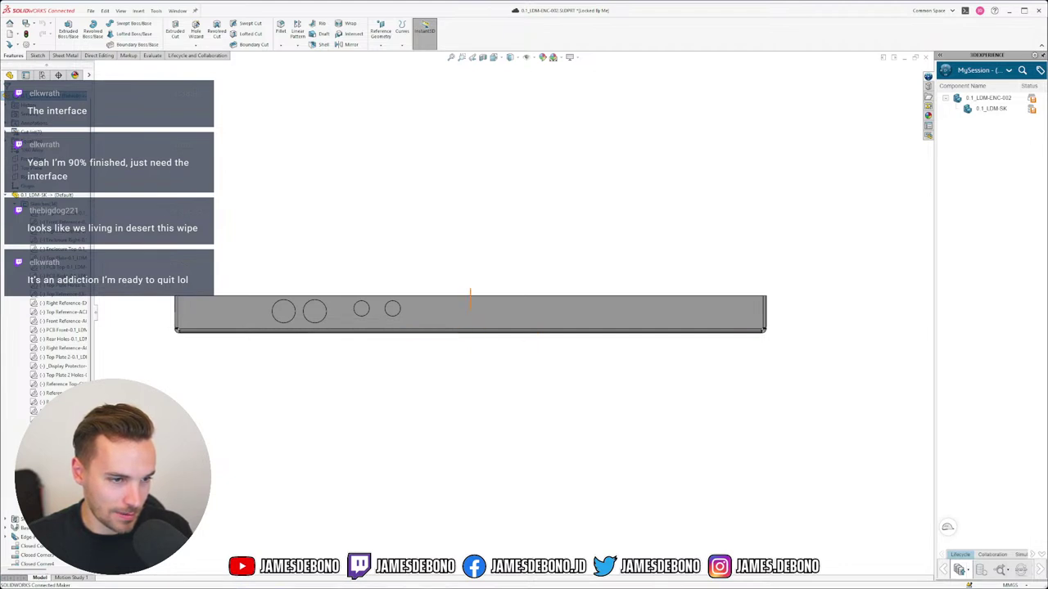
pyautogui.click(57, 339)
pyautogui.click(62, 326)
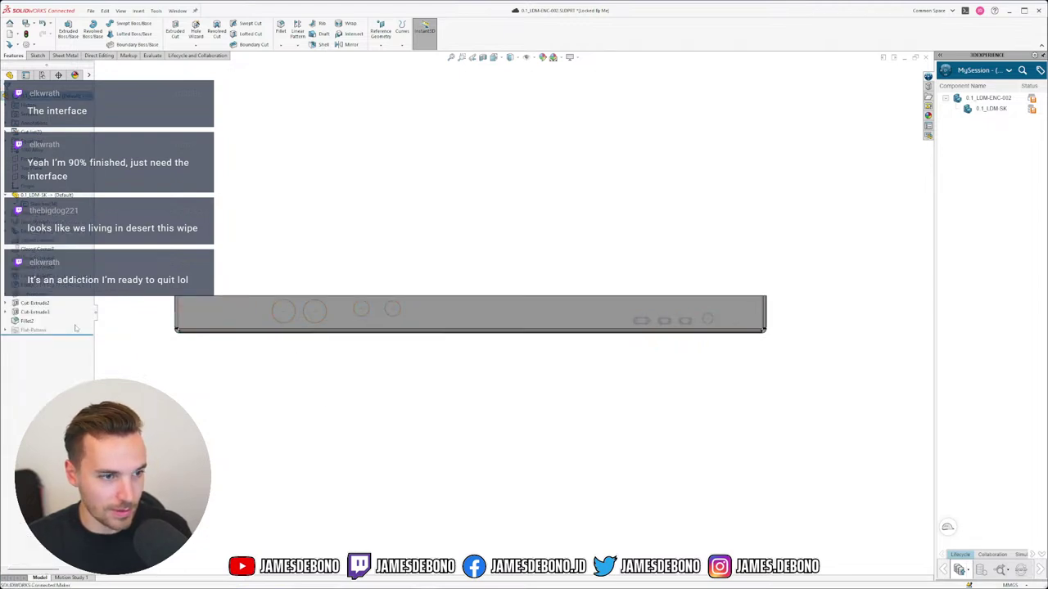
# Open the sketch under Cut-Extrude2 for editing and convert the Rear Holes sketch entities into it.
pyautogui.click(36, 303)
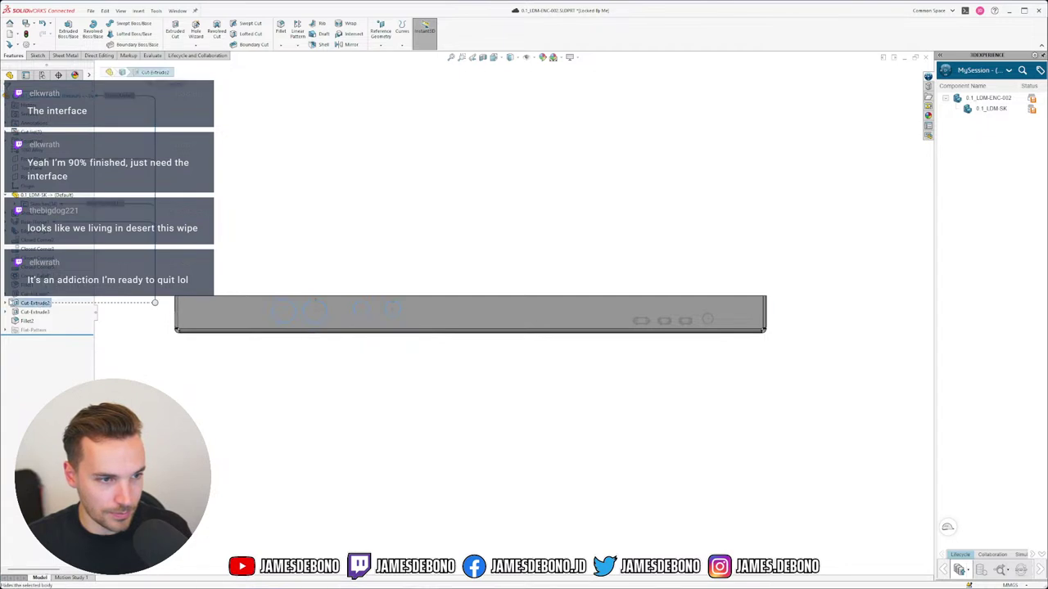
pyautogui.click(6, 303)
pyautogui.click(37, 311)
pyautogui.click(41, 299)
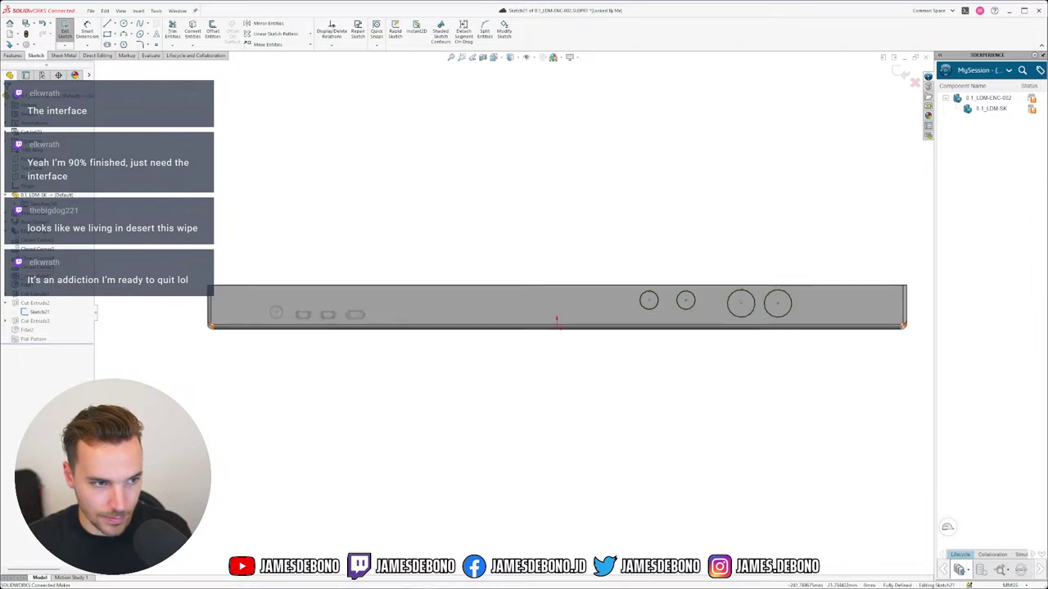
pyautogui.click(14, 204)
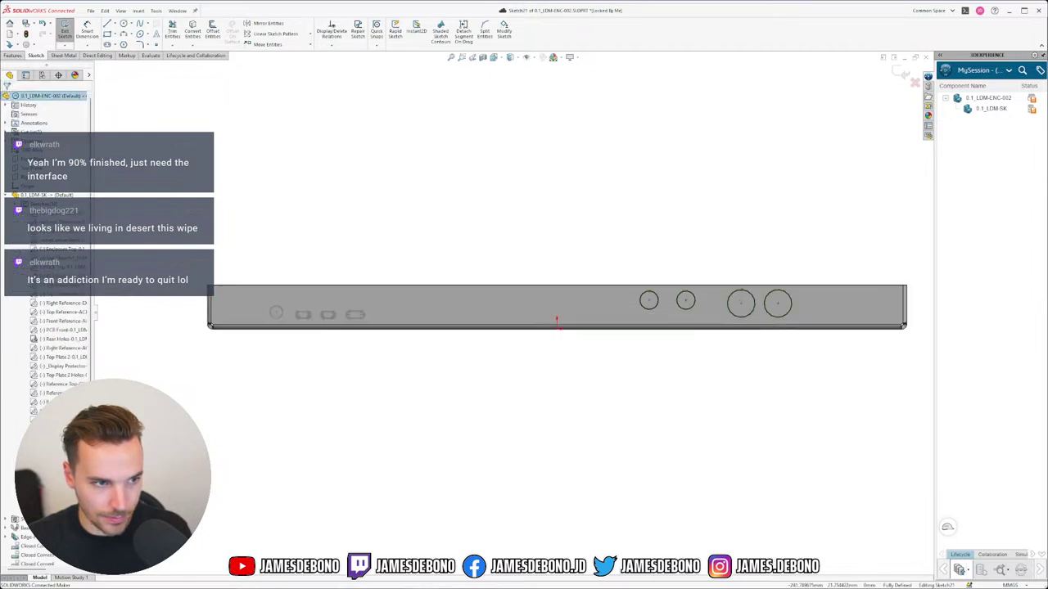
pyautogui.click(53, 339)
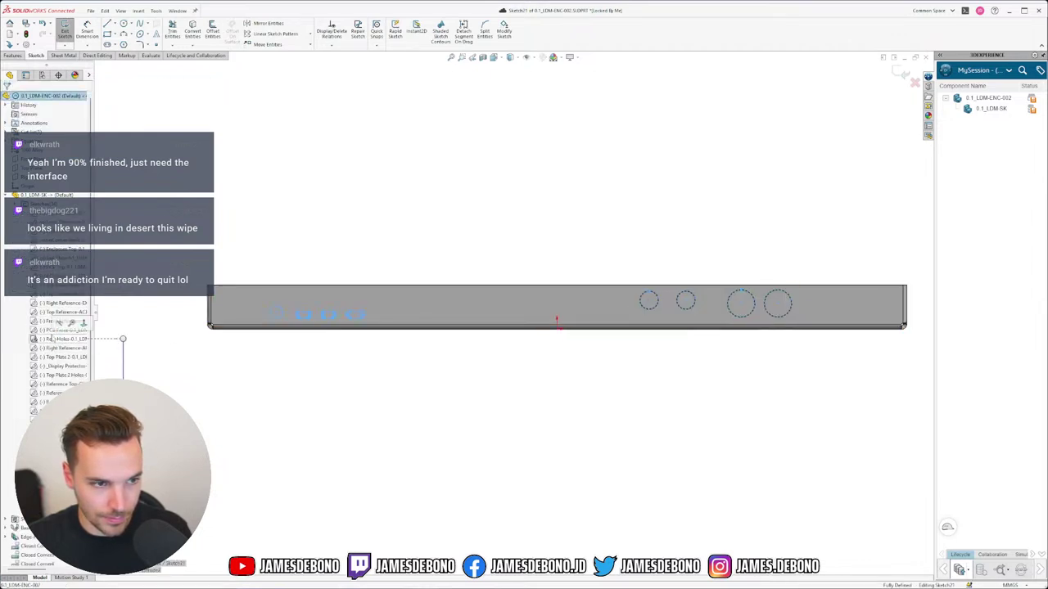
pyautogui.click(192, 33)
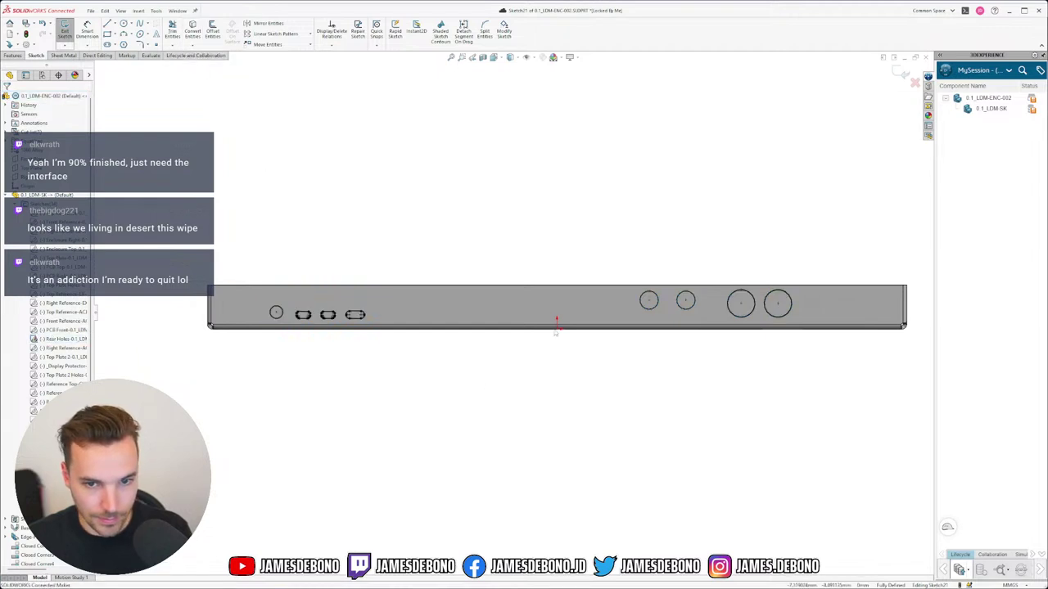
# Delete all entities in the cut's sketch, convert the Rear Holes sketch into it again, and exit the sketch.
pyautogui.moveTo(818, 245); pyautogui.dragTo(234, 372)
pyautogui.press('Delete')
pyautogui.click(59, 339)
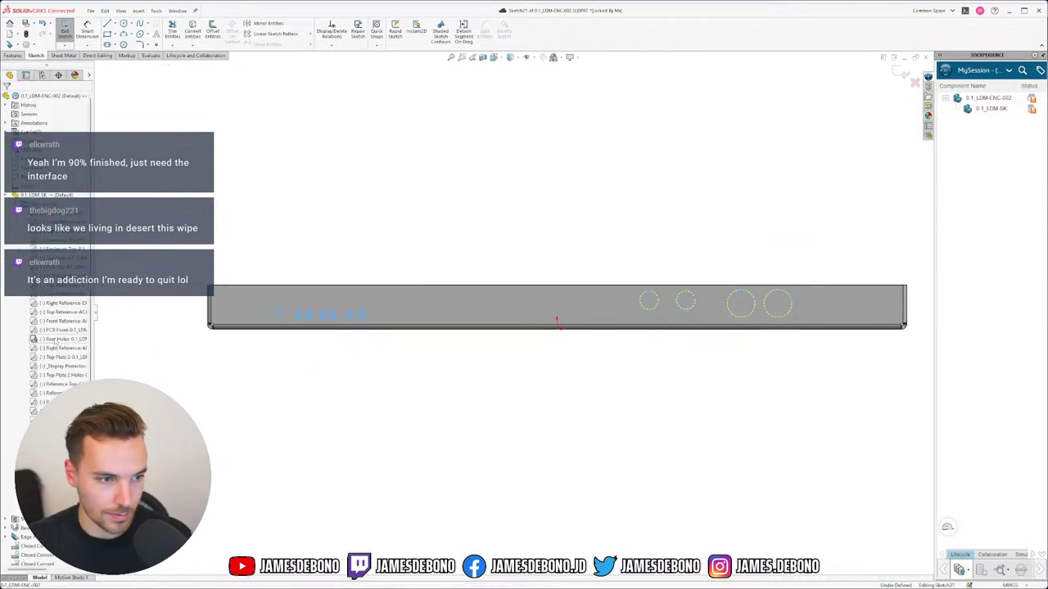
pyautogui.click(193, 33)
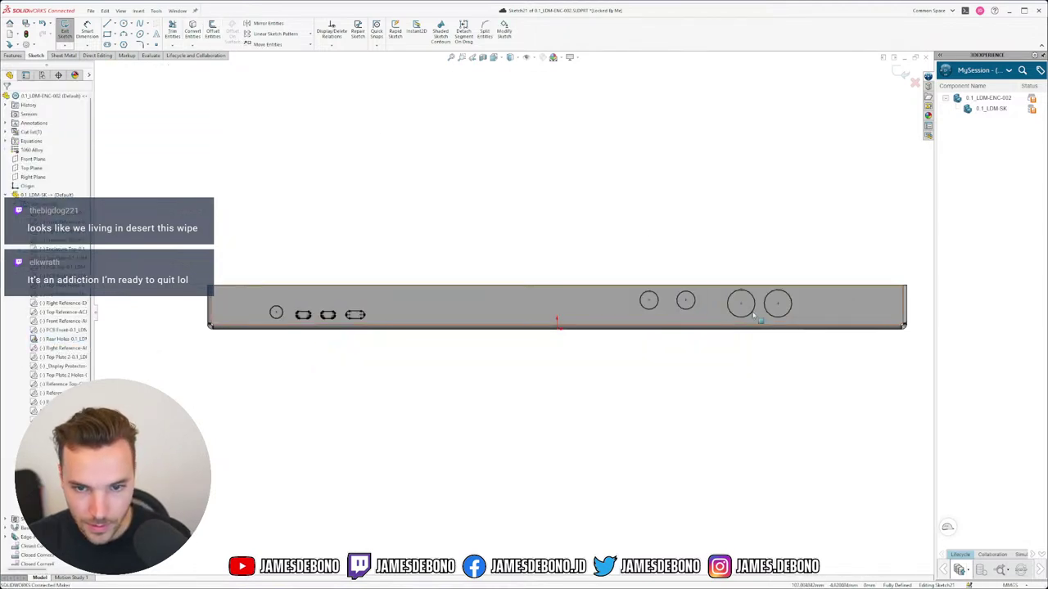
pyautogui.scroll(-3, 630, 295)
pyautogui.scroll(-3, 631, 292)
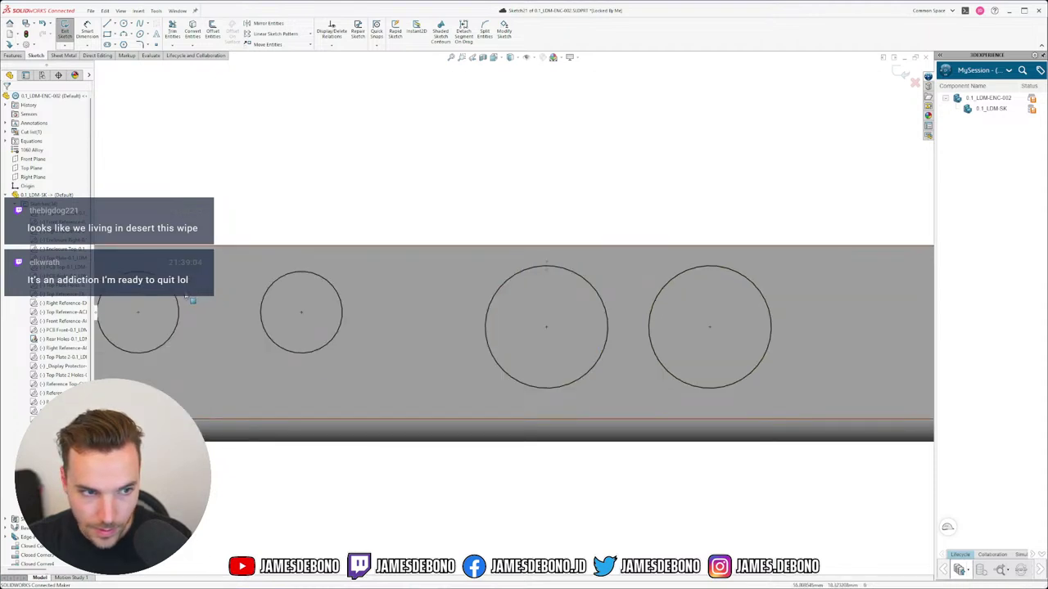
pyautogui.scroll(6, 197, 321)
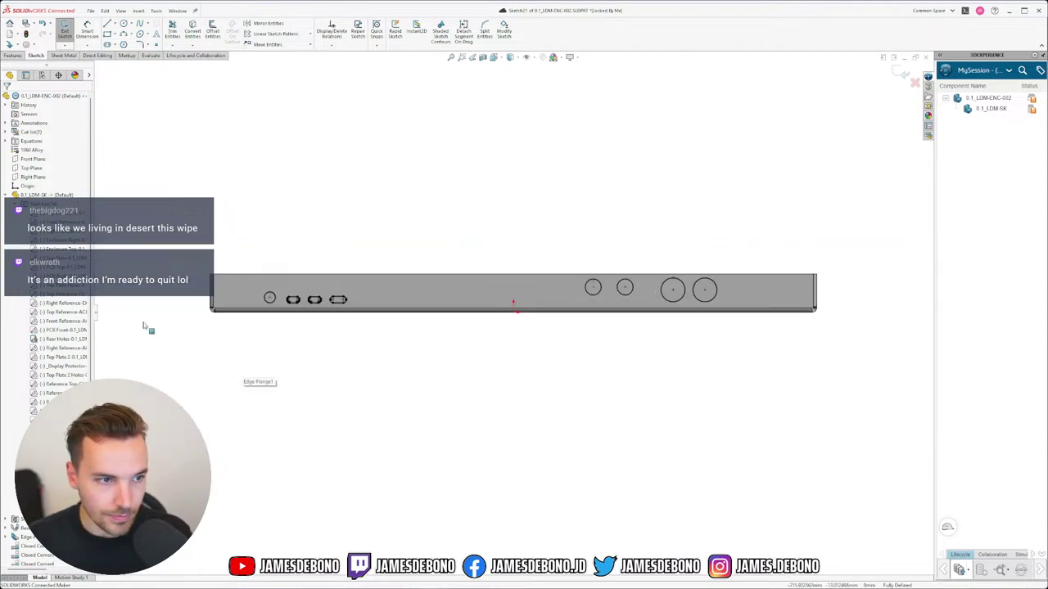
pyautogui.click(900, 72)
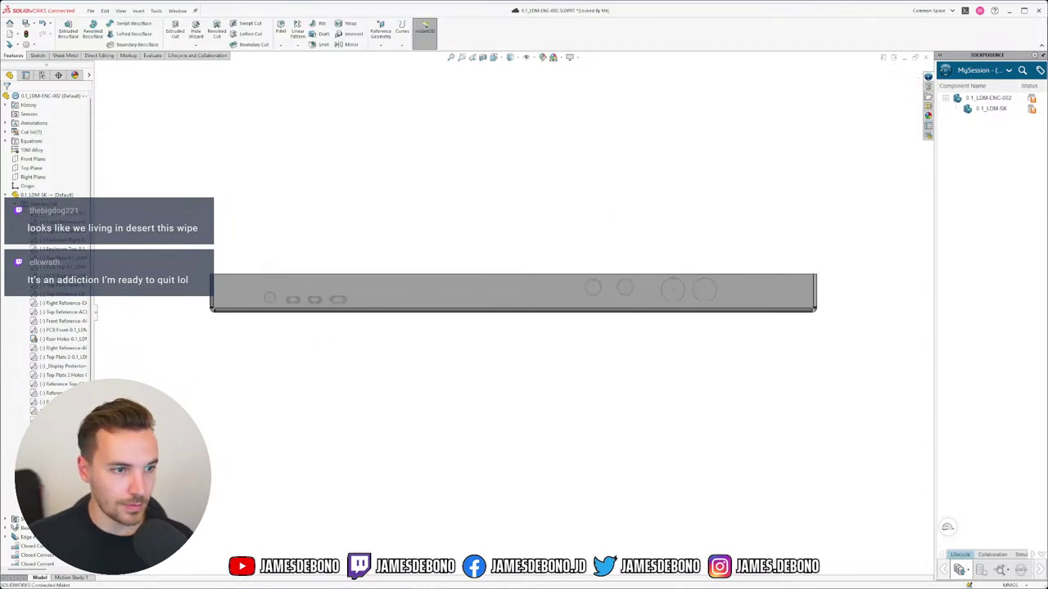
# Hide the Rear Holes sketch in the enclosure part.
pyautogui.click(15, 204)
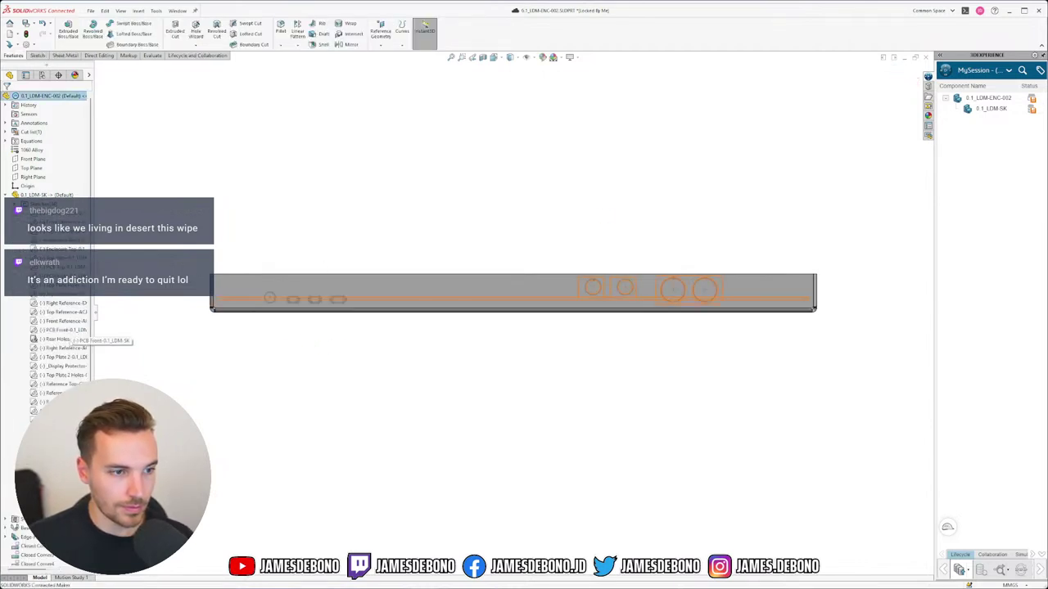
pyautogui.rightClick(53, 339)
pyautogui.click(61, 325)
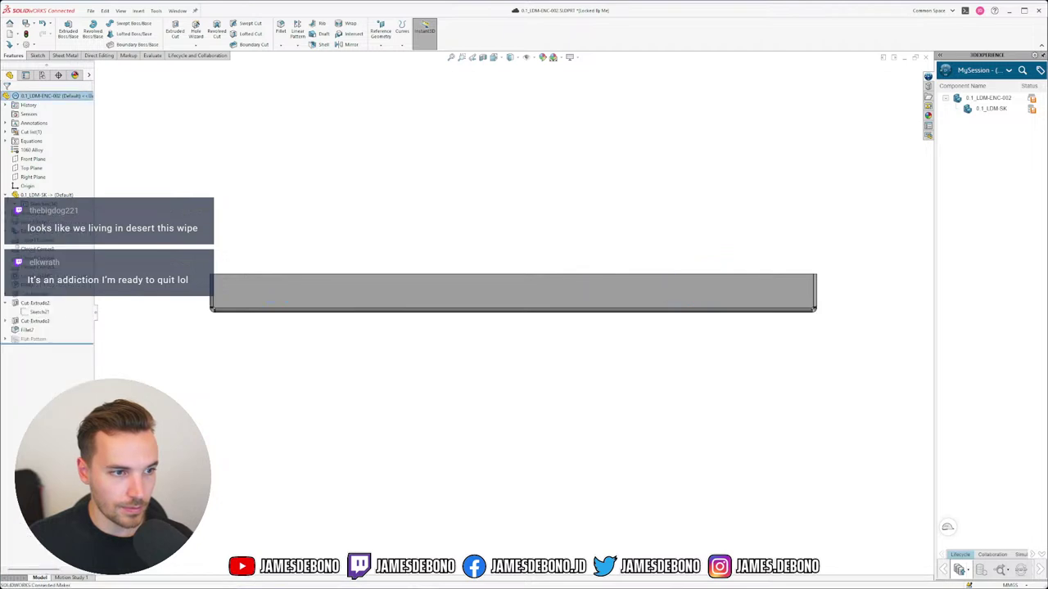
pyautogui.moveTo(371, 291); pyautogui.dragTo(526, 358, button='middle')
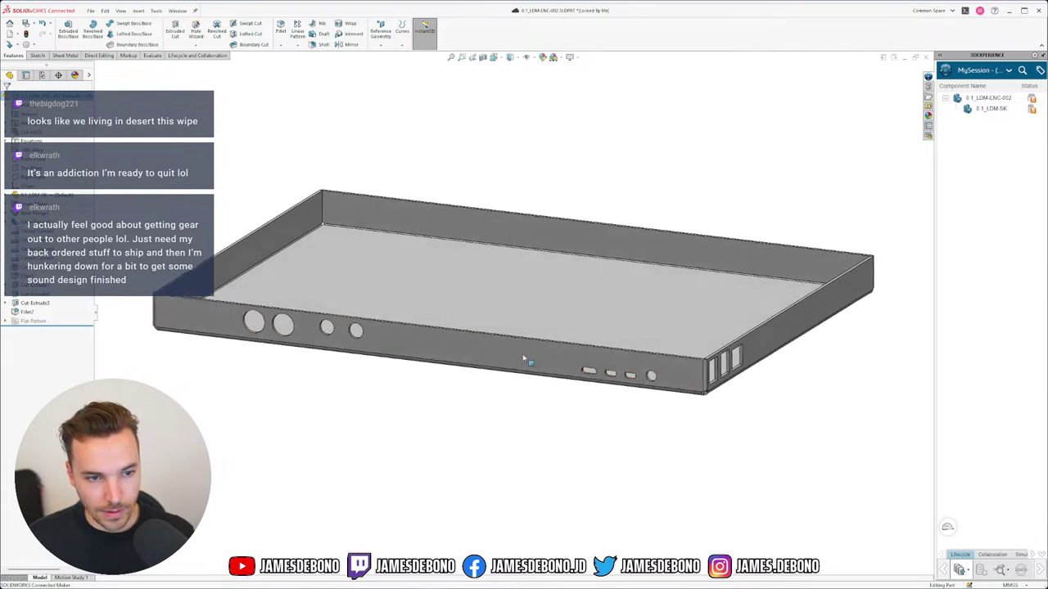
# Save the enclosure part and return to the 0.1_LDM-A assembly, rebuilding it with the changed model.
pyautogui.scroll(-7, 681, 404)
pyautogui.middleClick(475, 303)
pyautogui.moveTo(475, 304); pyautogui.dragTo(448, 292, button='middle')
pyautogui.scroll(2, 385, 278)
pyautogui.scroll(-7, 320, 254)
pyautogui.scroll(10, 421, 305)
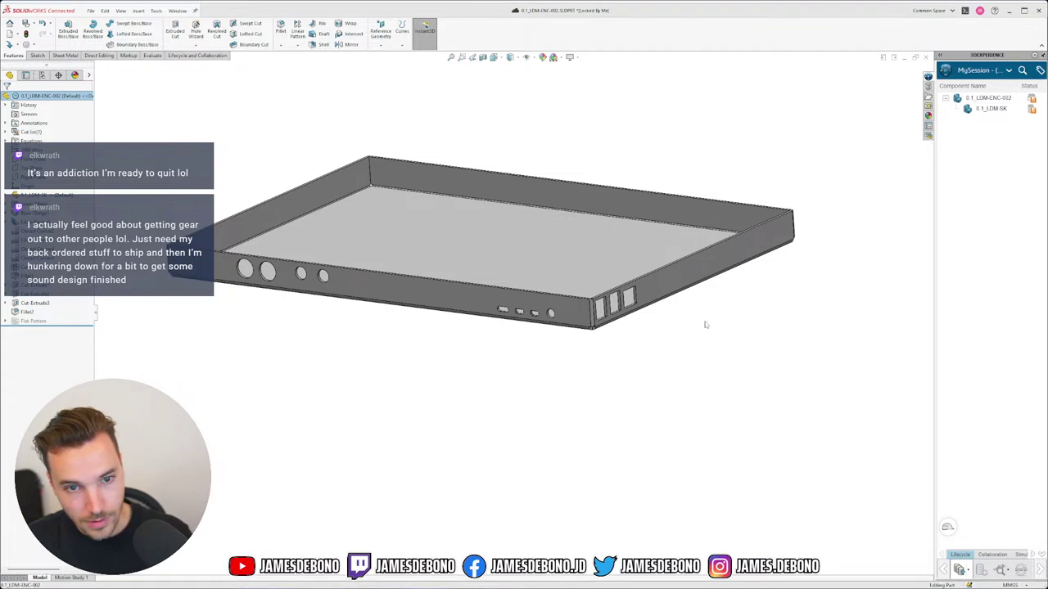
pyautogui.hotkey('ctrl', 's')
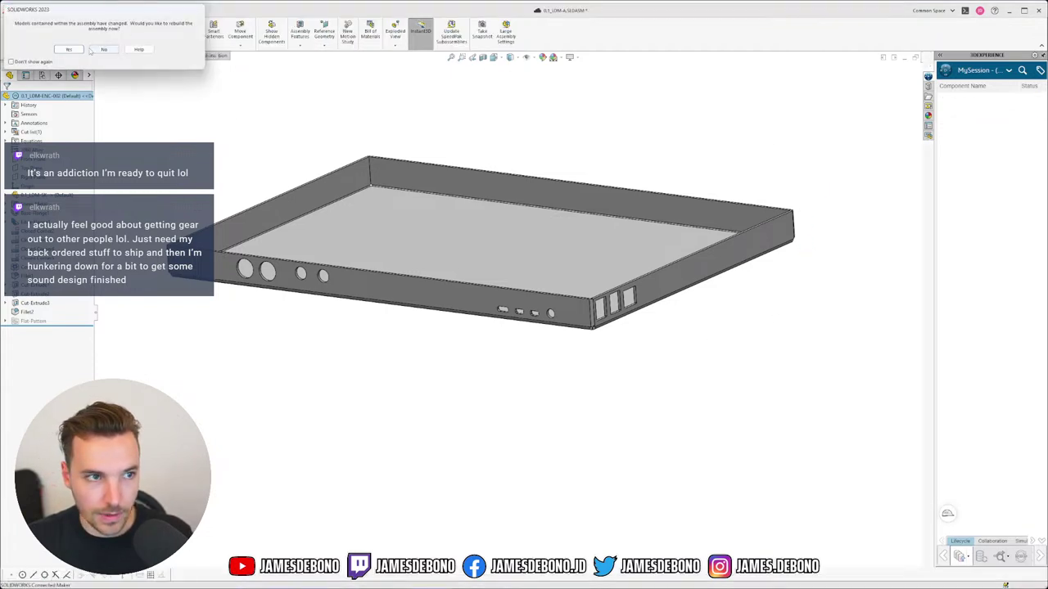
pyautogui.click(69, 49)
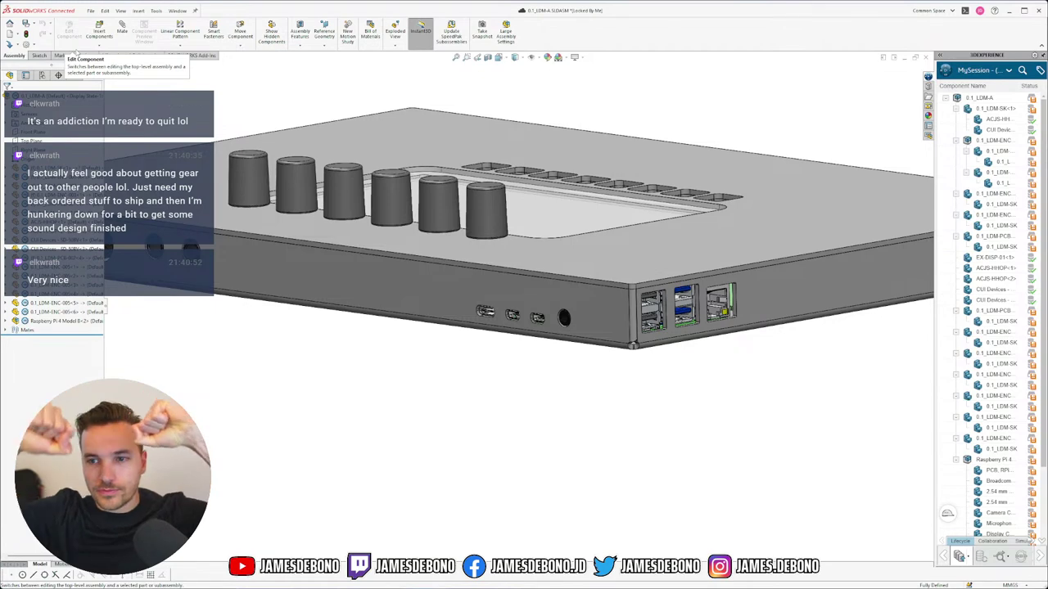
# Examine how the new rear-wall openings line up with the Raspberry Pi connectors in the assembly.
pyautogui.scroll(-5, 511, 318)
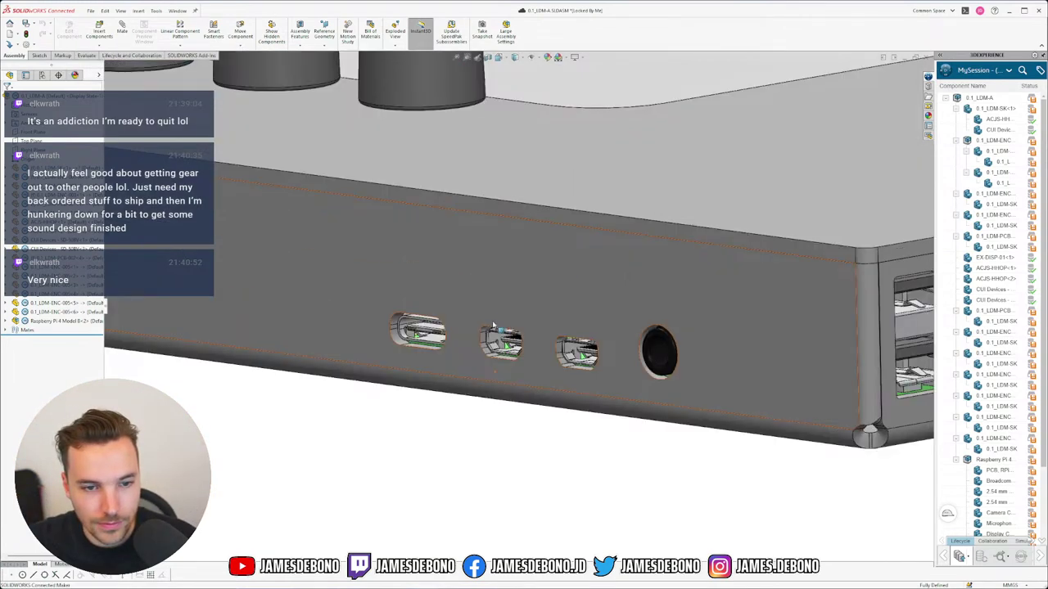
pyautogui.scroll(2, 540, 311)
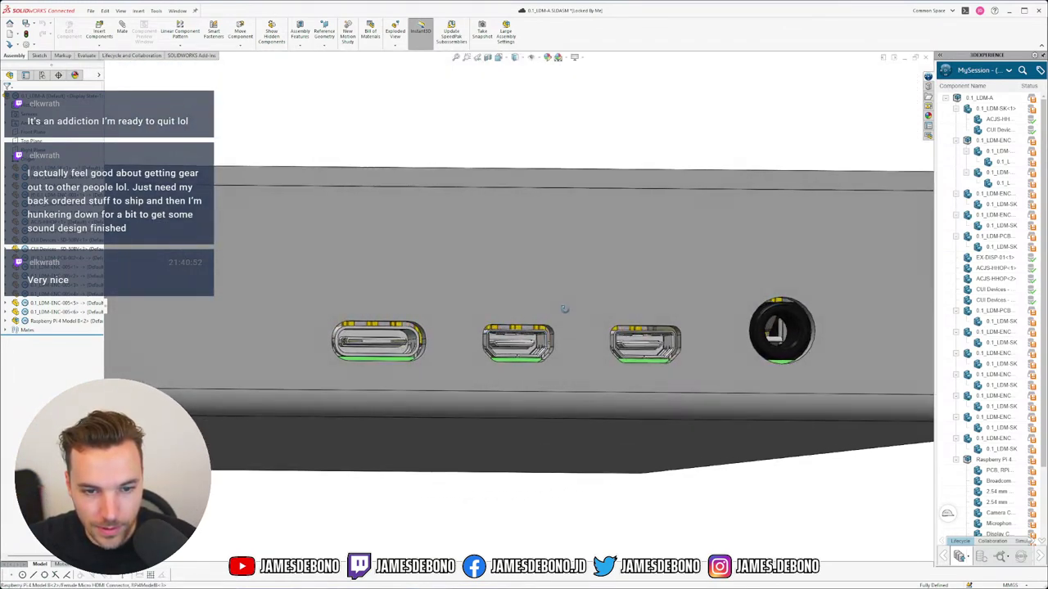
pyautogui.moveTo(561, 308); pyautogui.dragTo(507, 358, button='middle')
pyautogui.scroll(10, 507, 357)
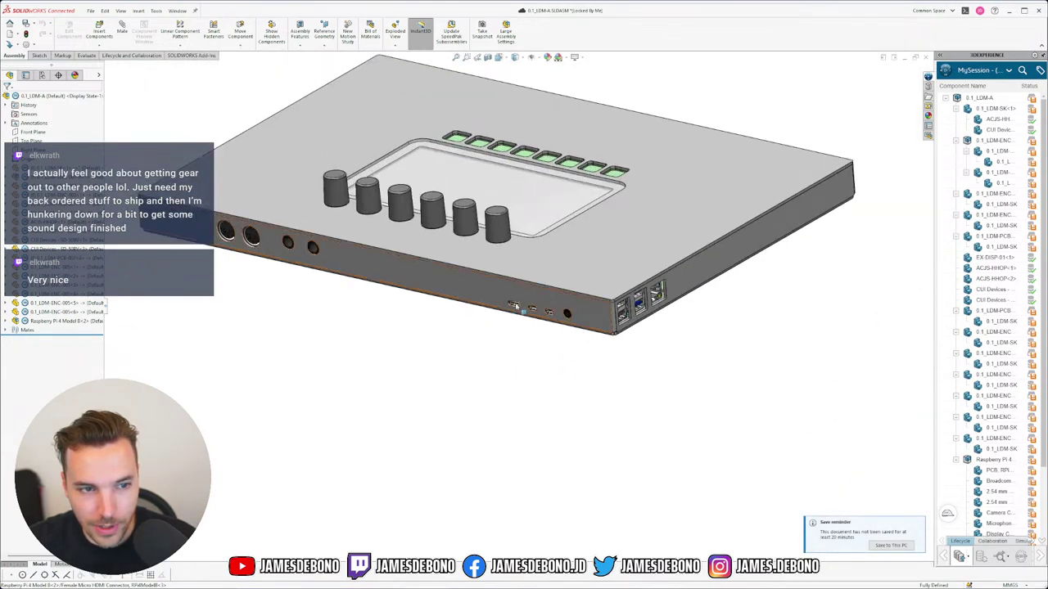
pyautogui.moveTo(487, 315)
pyautogui.mouseDown(button='middle')
pyautogui.moveTo(519, 237)
pyautogui.moveTo(465, 246)
pyautogui.moveTo(471, 311)
pyautogui.moveTo(480, 250)
pyautogui.moveTo(499, 319)
pyautogui.mouseUp(button='middle')
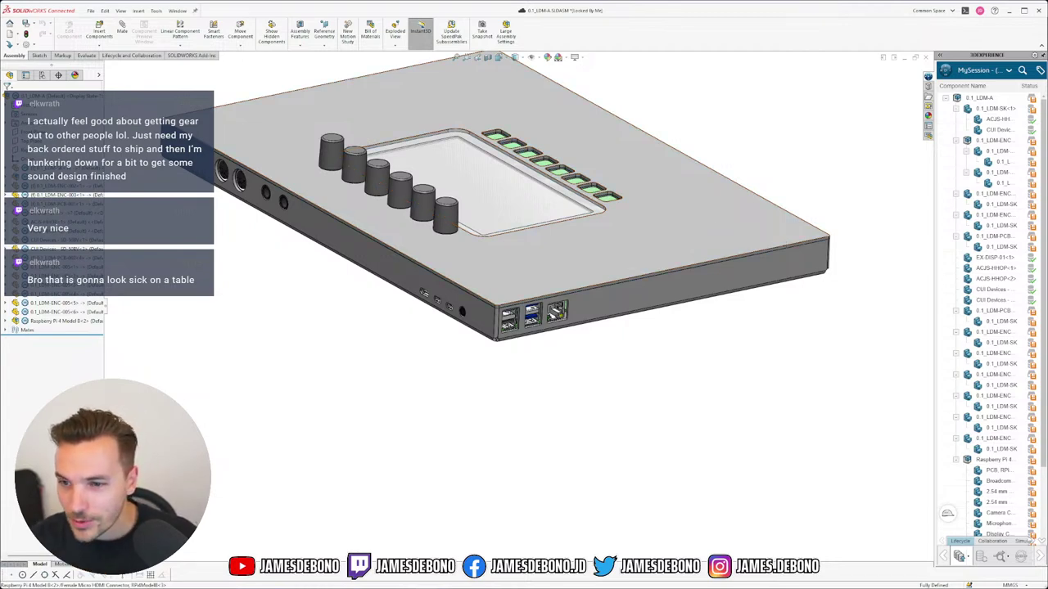
pyautogui.scroll(4, 423, 217)
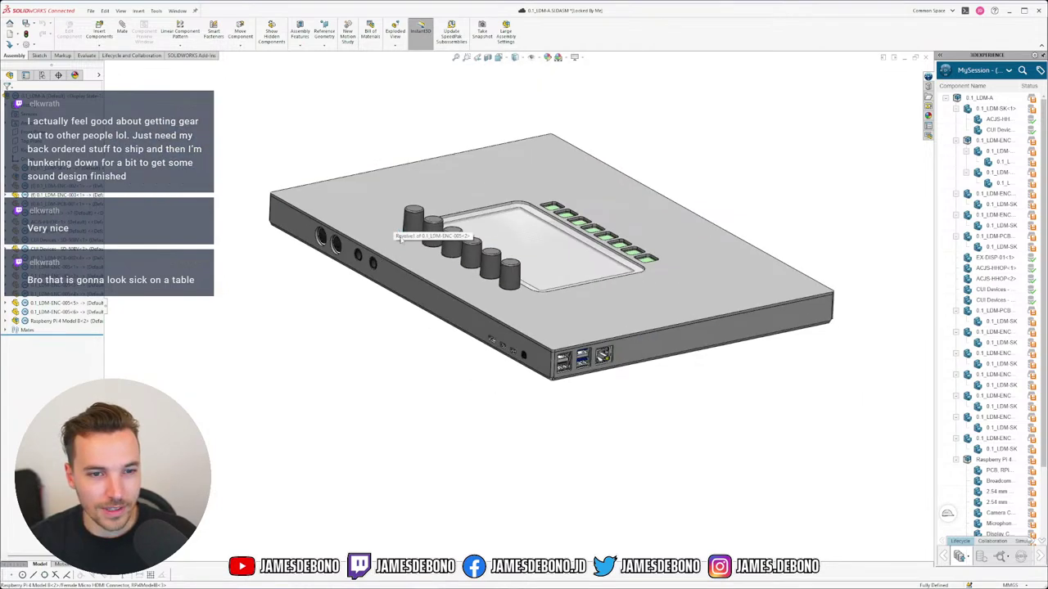
pyautogui.scroll(-6, 517, 335)
# Make the lower enclosure and the upper enclosure transparent.
pyautogui.moveTo(518, 335); pyautogui.dragTo(720, 297, button='middle')
pyautogui.click(724, 299)
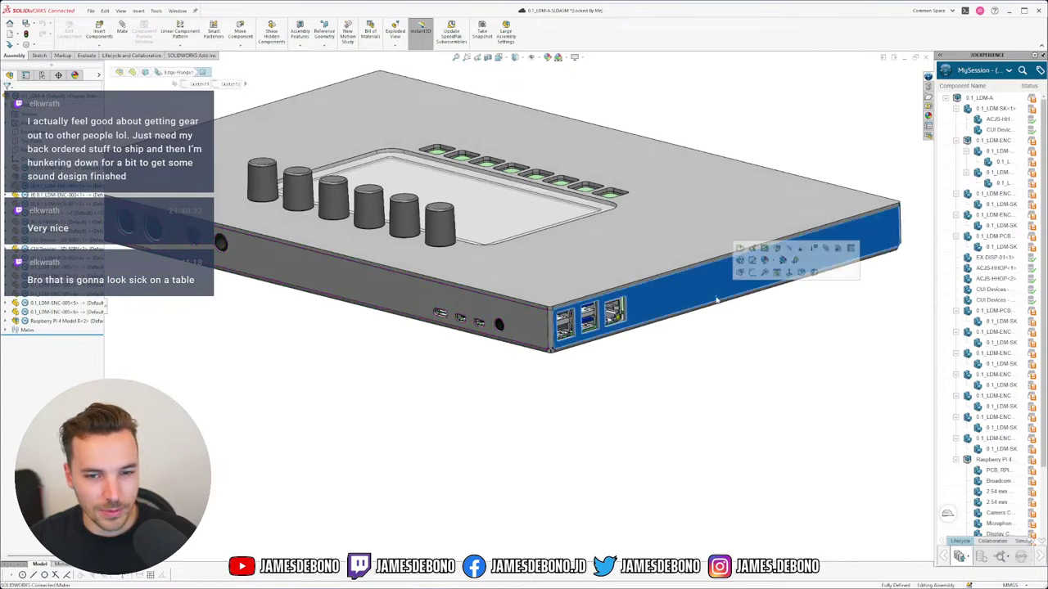
pyautogui.click(792, 299)
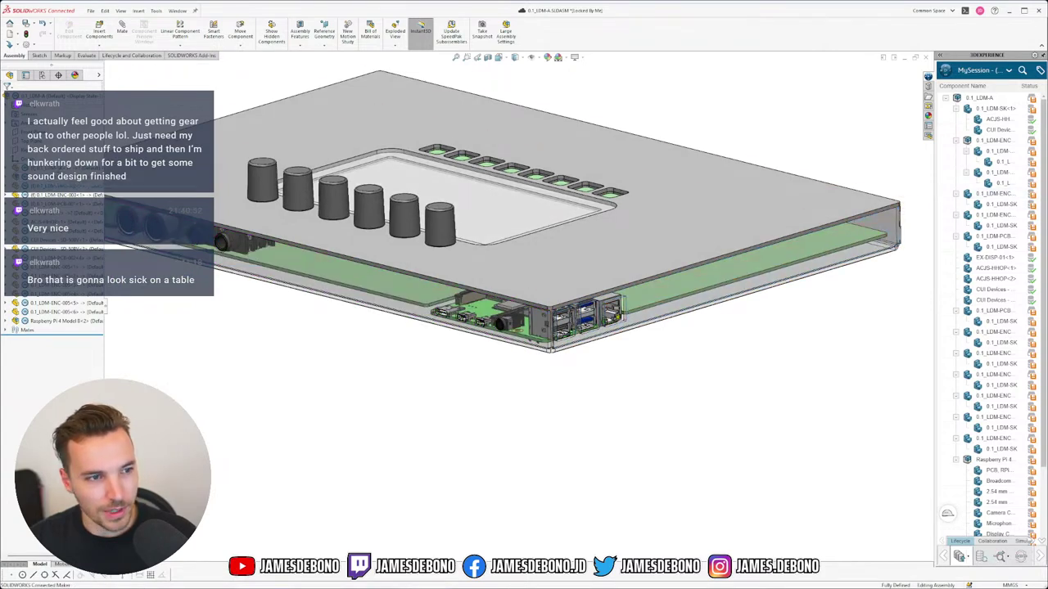
pyautogui.click(82, 186)
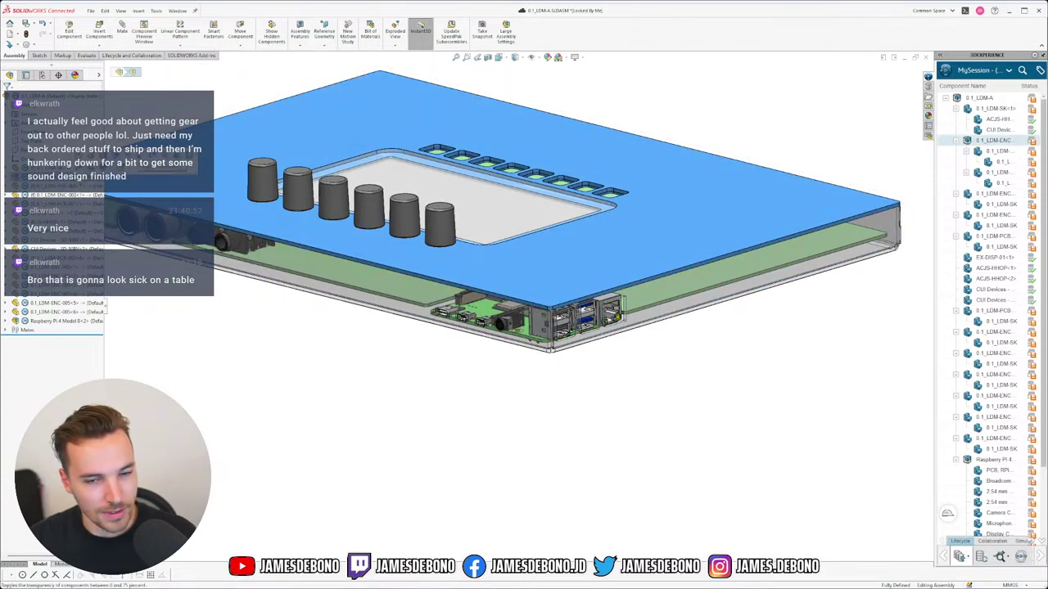
pyautogui.click(140, 146)
pyautogui.click(433, 401)
# Examine the internal layout of the Raspberry Pi, audio jacks, circuit boards and display through the transparent enclosure.
pyautogui.scroll(3, 433, 352)
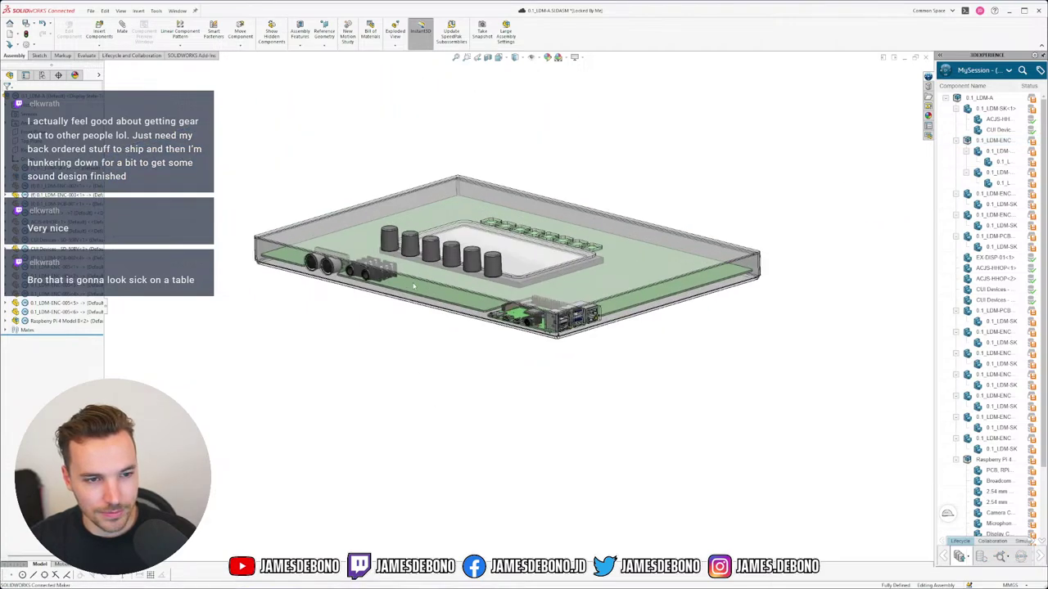
pyautogui.scroll(-5, 414, 285)
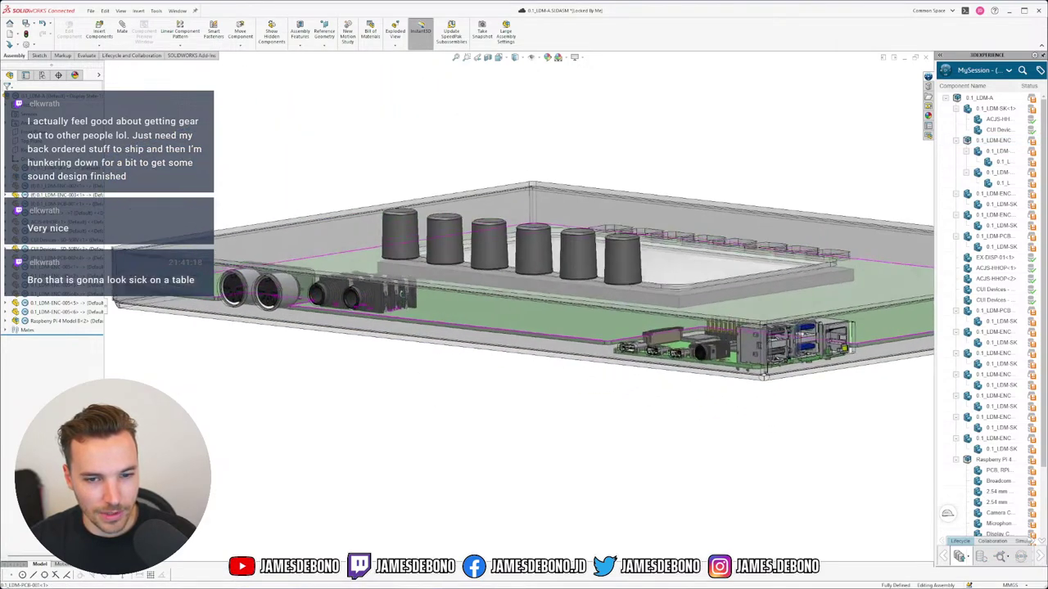
pyautogui.moveTo(402, 293); pyautogui.dragTo(402, 326, button='middle')
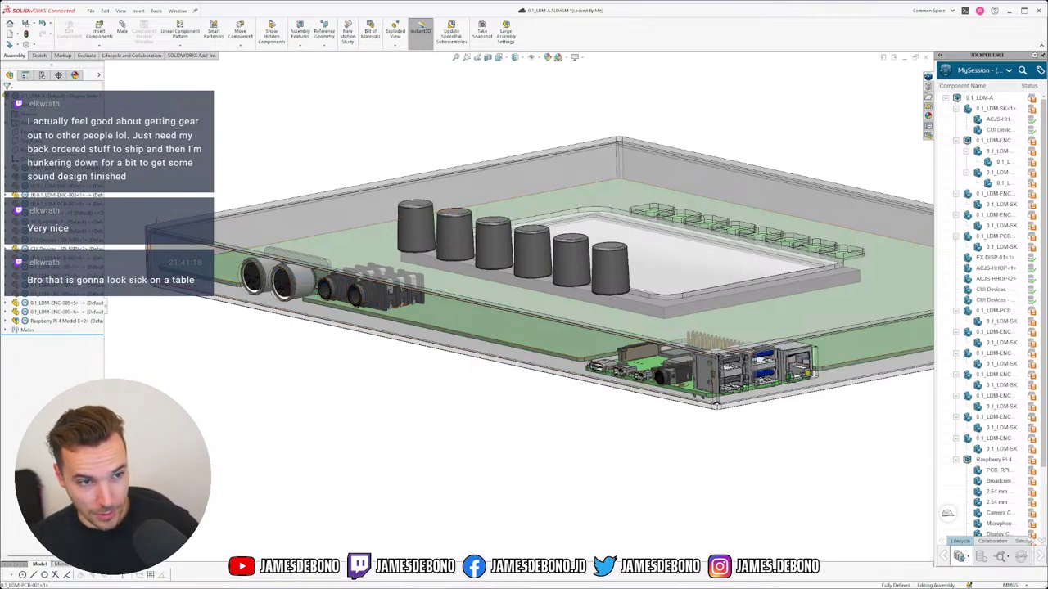
pyautogui.scroll(3, 601, 368)
pyautogui.scroll(-6, 586, 357)
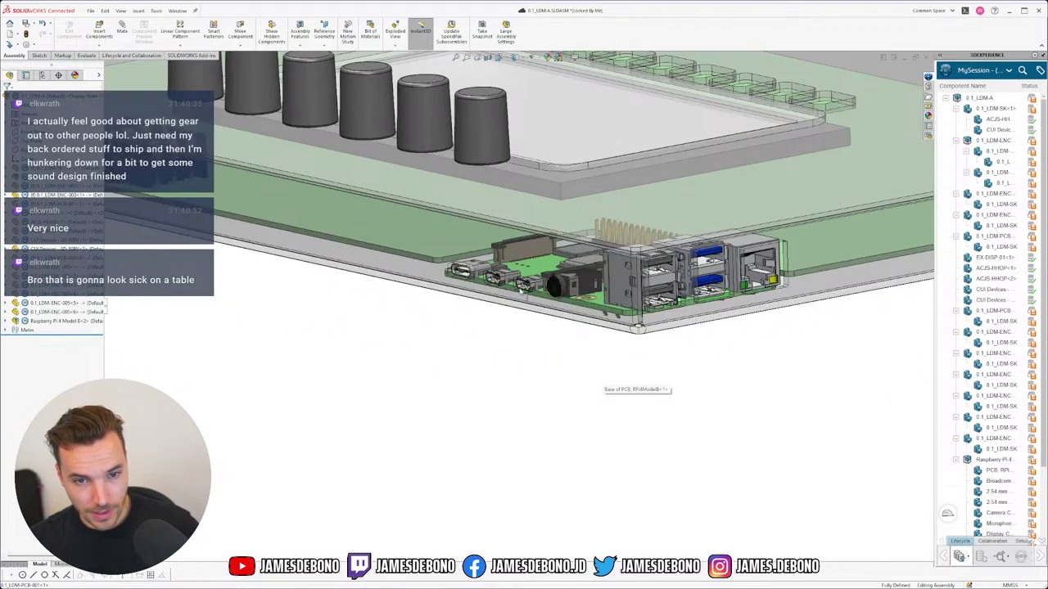
pyautogui.scroll(5, 520, 290)
pyautogui.scroll(-6, 510, 300)
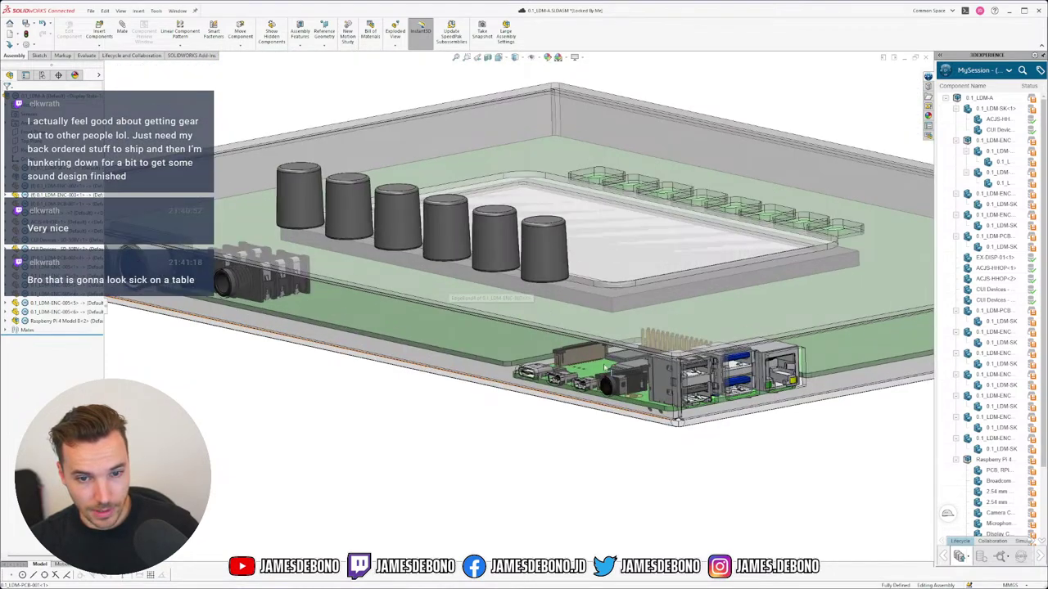
pyautogui.middleClick(685, 404)
pyautogui.moveTo(686, 404); pyautogui.dragTo(762, 392, button='middle')
pyautogui.moveTo(615, 443); pyautogui.dragTo(618, 438, button='middle')
pyautogui.moveTo(736, 430); pyautogui.dragTo(433, 363, button='middle')
pyautogui.scroll(-1, 433, 362)
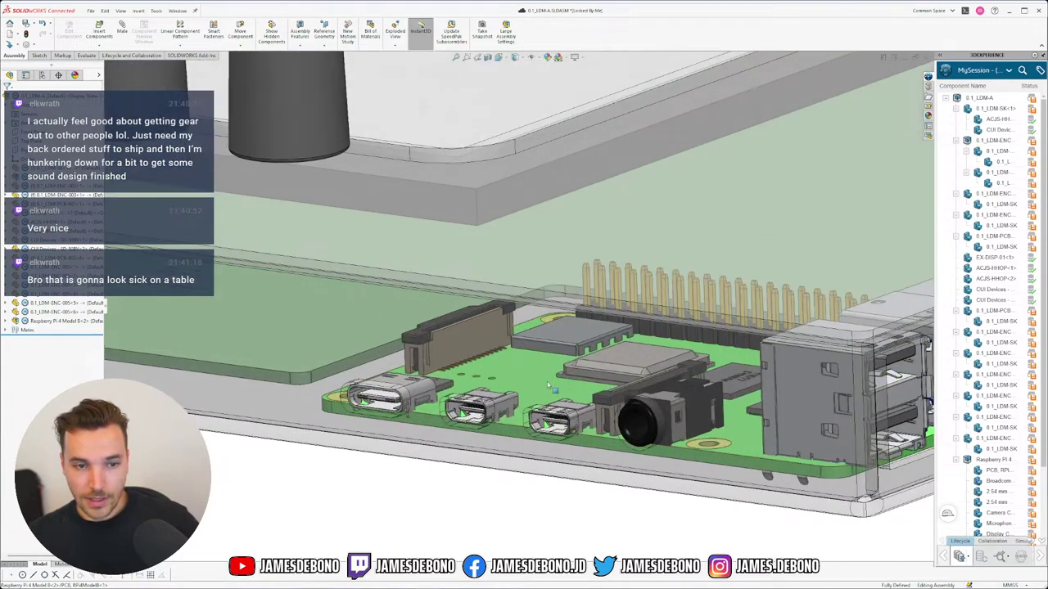
pyautogui.scroll(9, 430, 363)
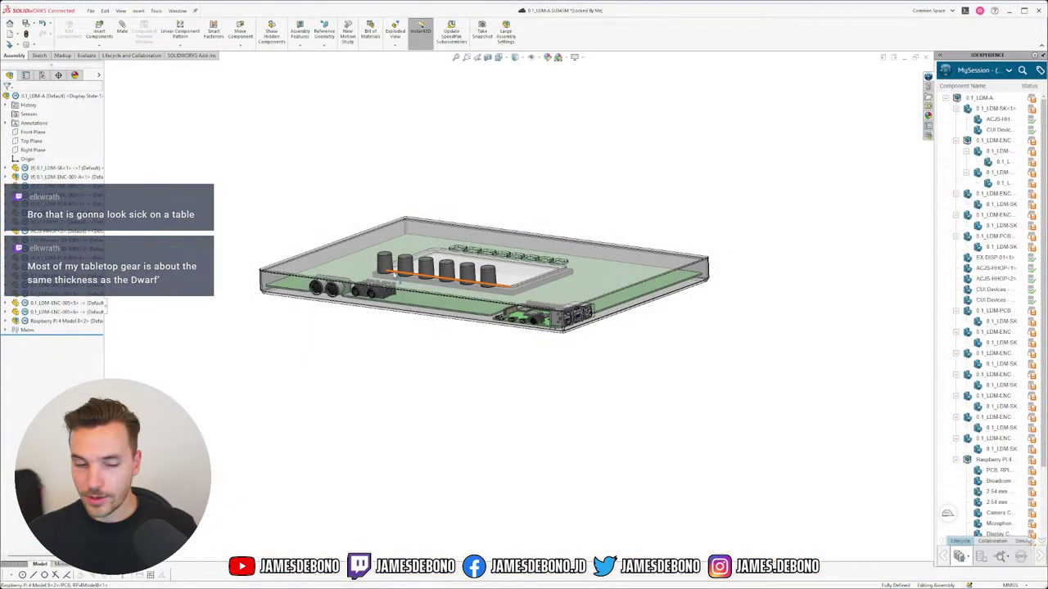
# Save the 0.1_LDM-A assembly together with all of its modified referenced documents.
pyautogui.scroll(-3, 413, 299)
pyautogui.moveTo(691, 298); pyautogui.dragTo(525, 310, button='middle')
pyautogui.scroll(7, 525, 311)
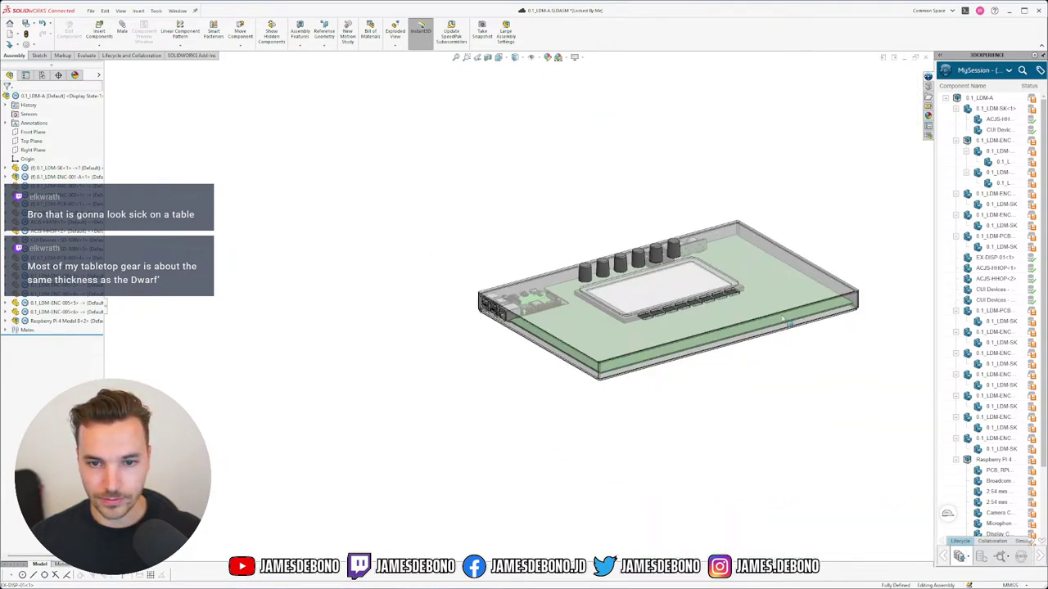
pyautogui.scroll(-3, 666, 278)
pyautogui.scroll(-2, 663, 277)
pyautogui.scroll(-1, 465, 331)
pyautogui.scroll(1, 517, 339)
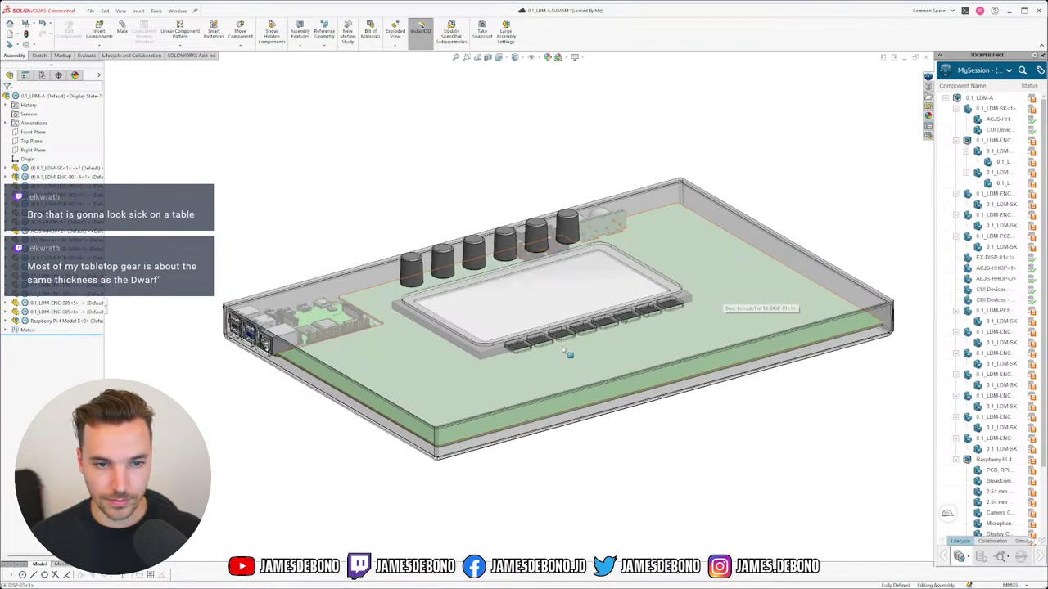
pyautogui.hotkey('ctrl', 's')
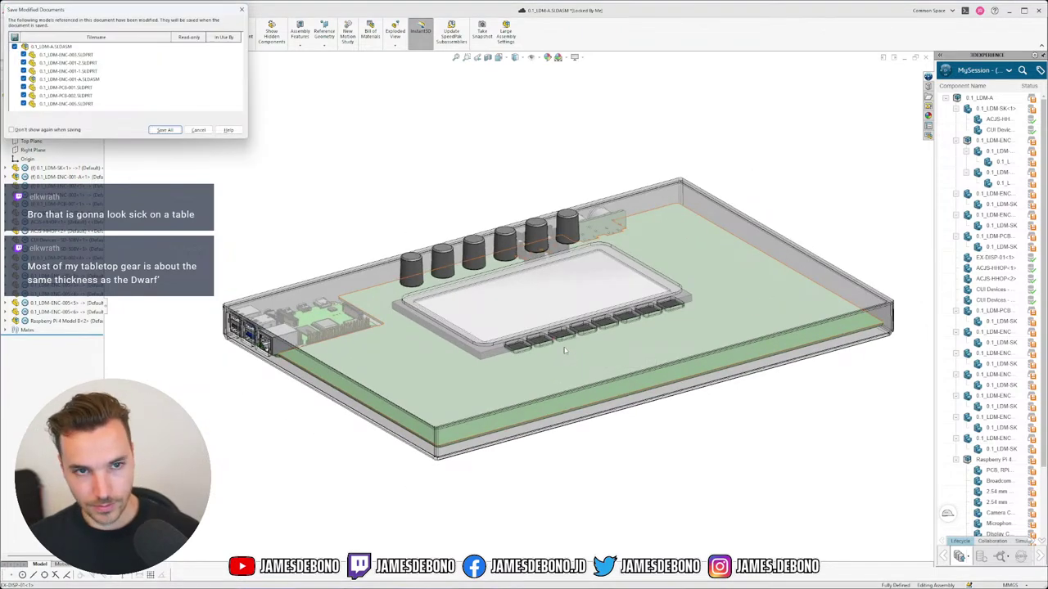
pyautogui.click(164, 129)
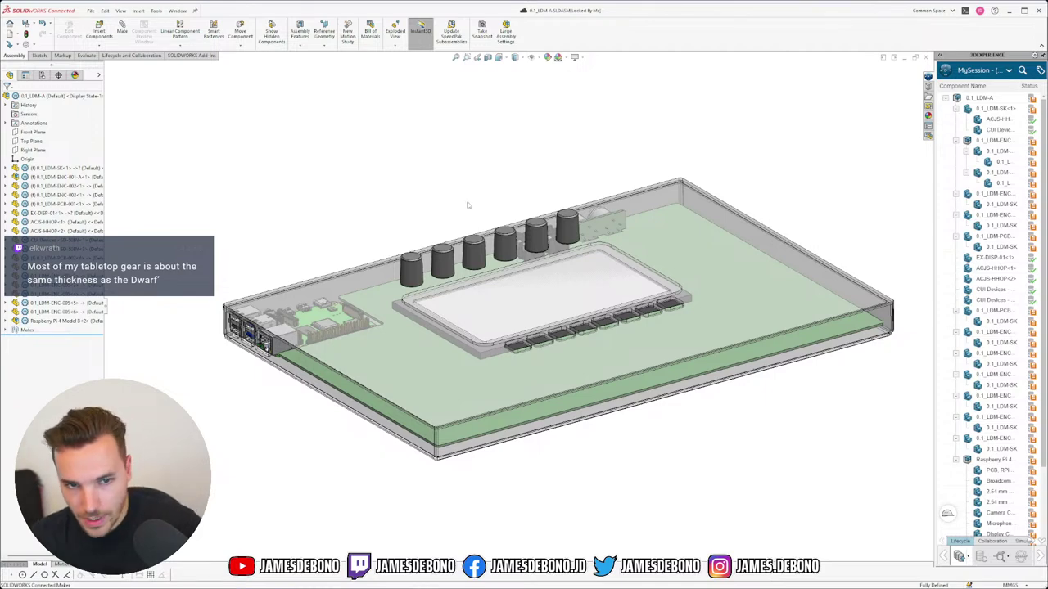
# Examine how the round rear connectors and audio jacks sit on the circuit board and fit within the transparent enclosure's height.
pyautogui.moveTo(490, 293); pyautogui.dragTo(614, 271, button='middle')
pyautogui.scroll(-5, 315, 336)
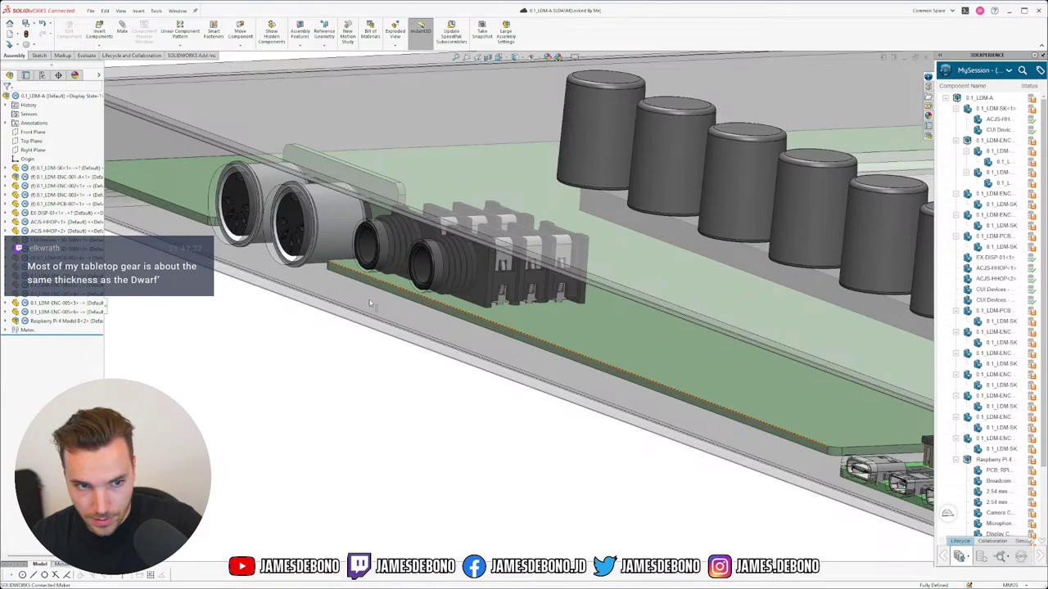
pyautogui.scroll(-3, 463, 240)
pyautogui.middleClick(461, 238)
pyautogui.moveTo(475, 277); pyautogui.dragTo(528, 231, button='middle')
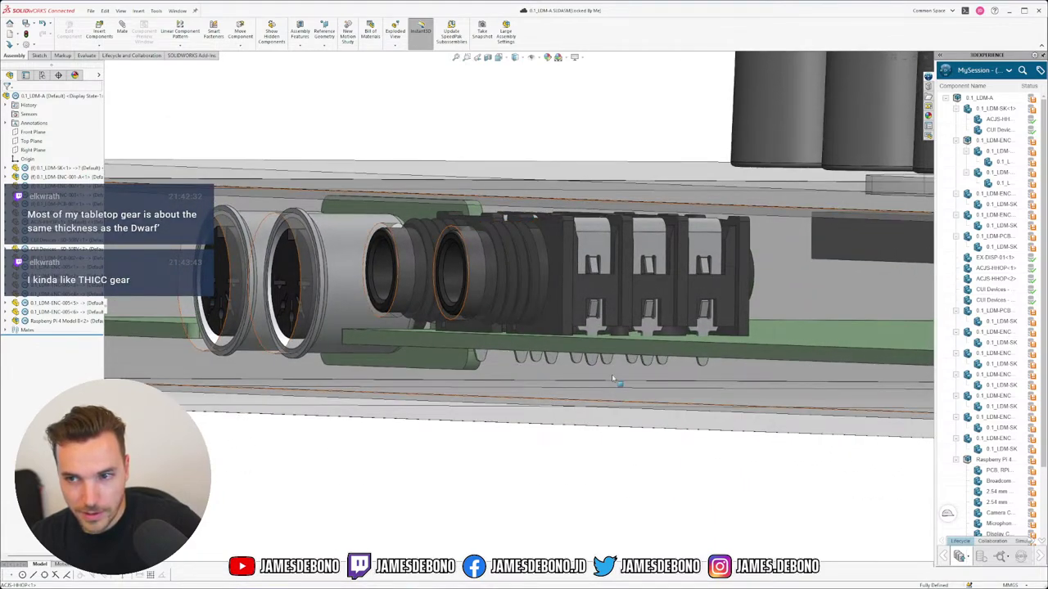
pyautogui.scroll(4, 608, 378)
pyautogui.moveTo(521, 292)
pyautogui.mouseDown(button='middle')
pyautogui.moveTo(533, 275)
pyautogui.moveTo(536, 305)
pyautogui.mouseUp(button='middle')
pyautogui.scroll(3, 535, 306)
pyautogui.scroll(-3, 537, 306)
pyautogui.scroll(3, 531, 305)
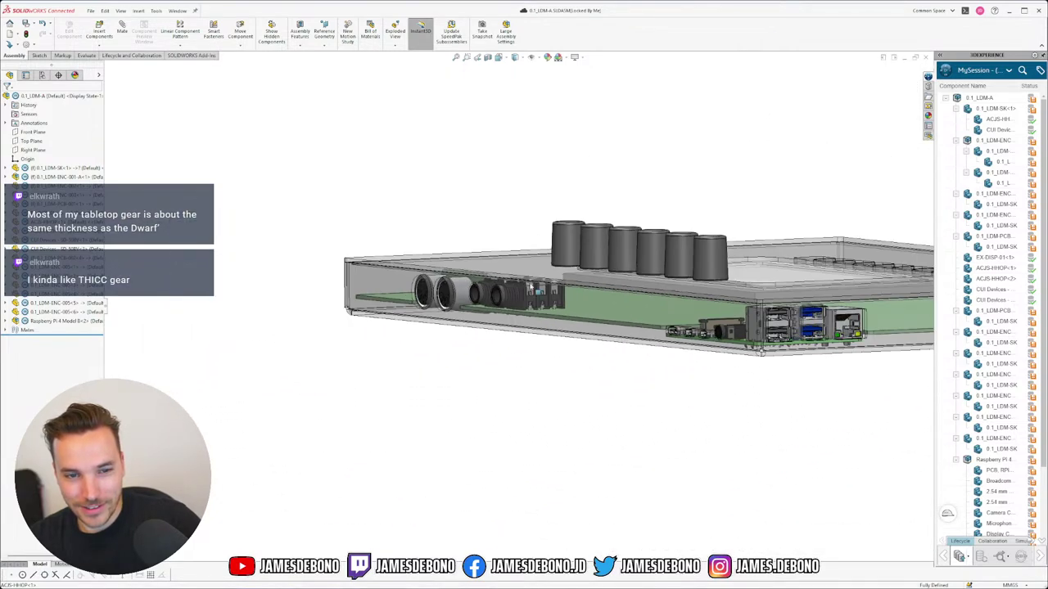
pyautogui.scroll(-3, 523, 285)
pyautogui.scroll(2, 526, 294)
pyautogui.scroll(-2, 527, 307)
pyautogui.scroll(3, 530, 324)
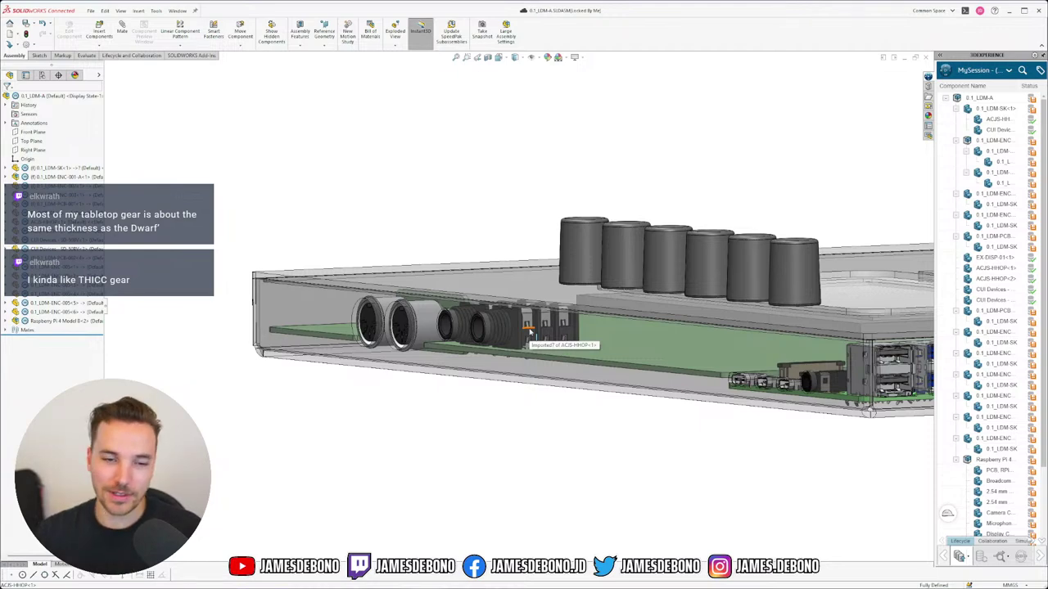
# Examine the enclosure from below and above, checking the arrangement of the Raspberry Pi, knobs, display and button row.
pyautogui.scroll(3, 532, 309)
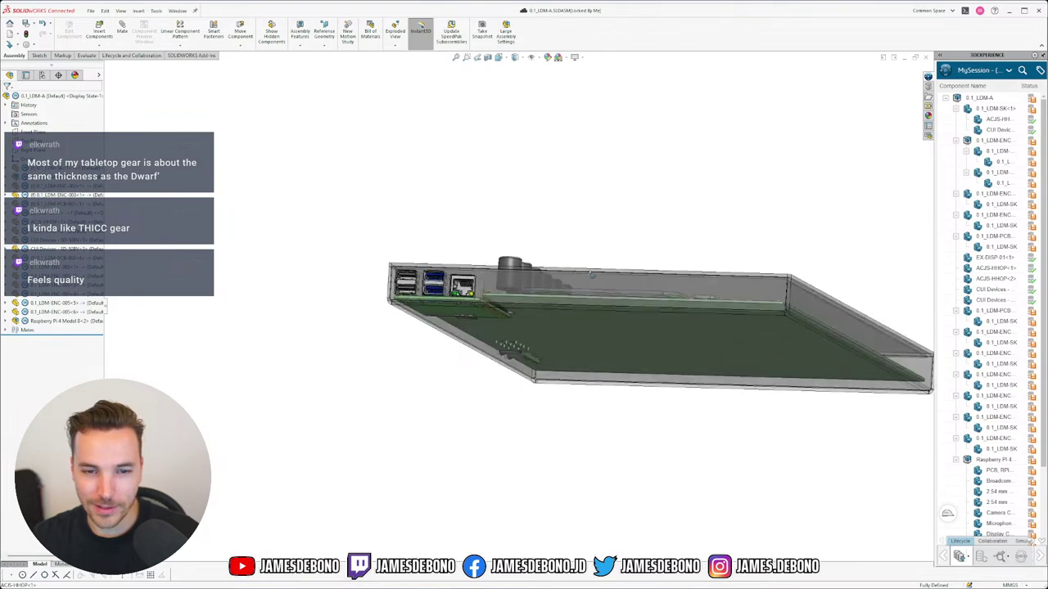
pyautogui.moveTo(591, 275); pyautogui.dragTo(665, 311, button='middle')
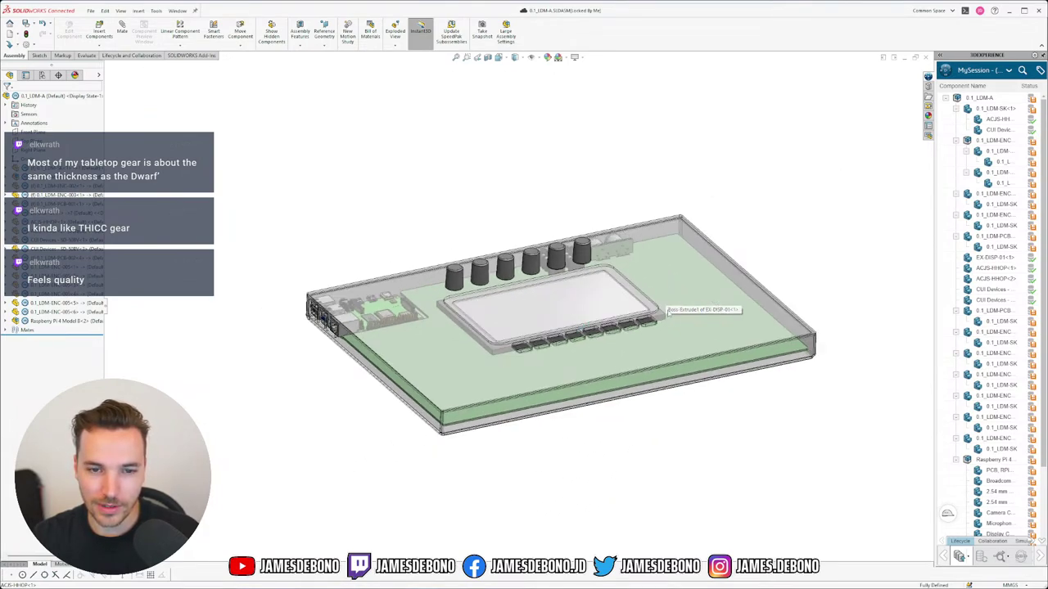
pyautogui.scroll(-2, 592, 352)
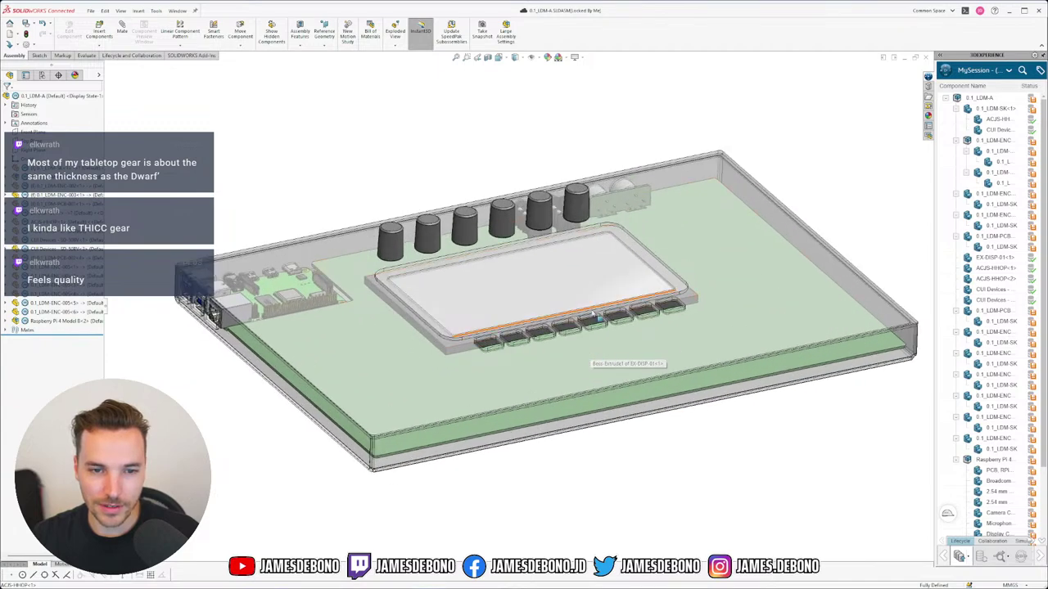
pyautogui.scroll(1, 591, 316)
pyautogui.scroll(-1, 591, 316)
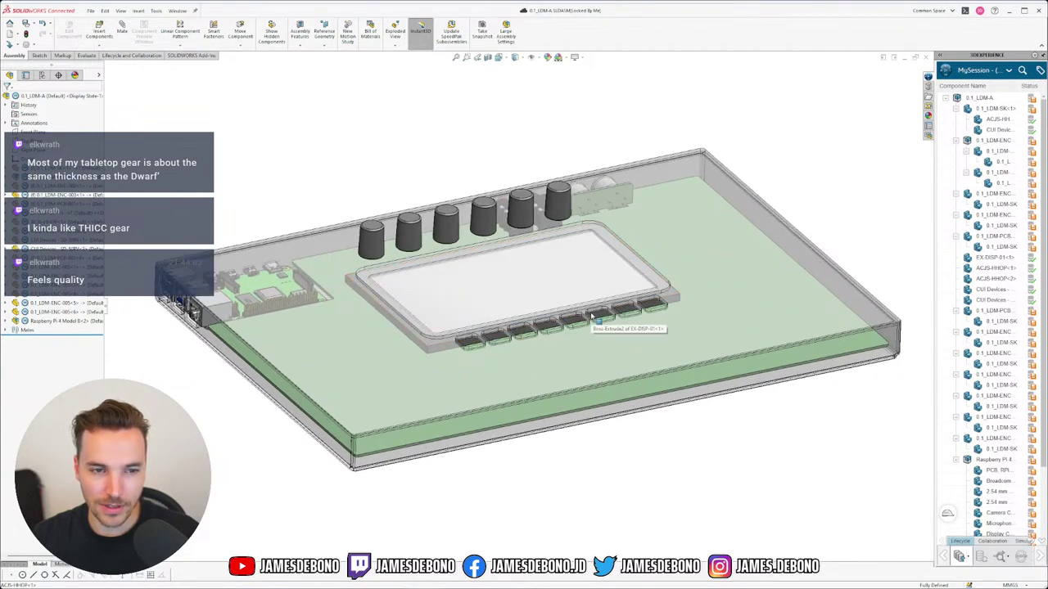